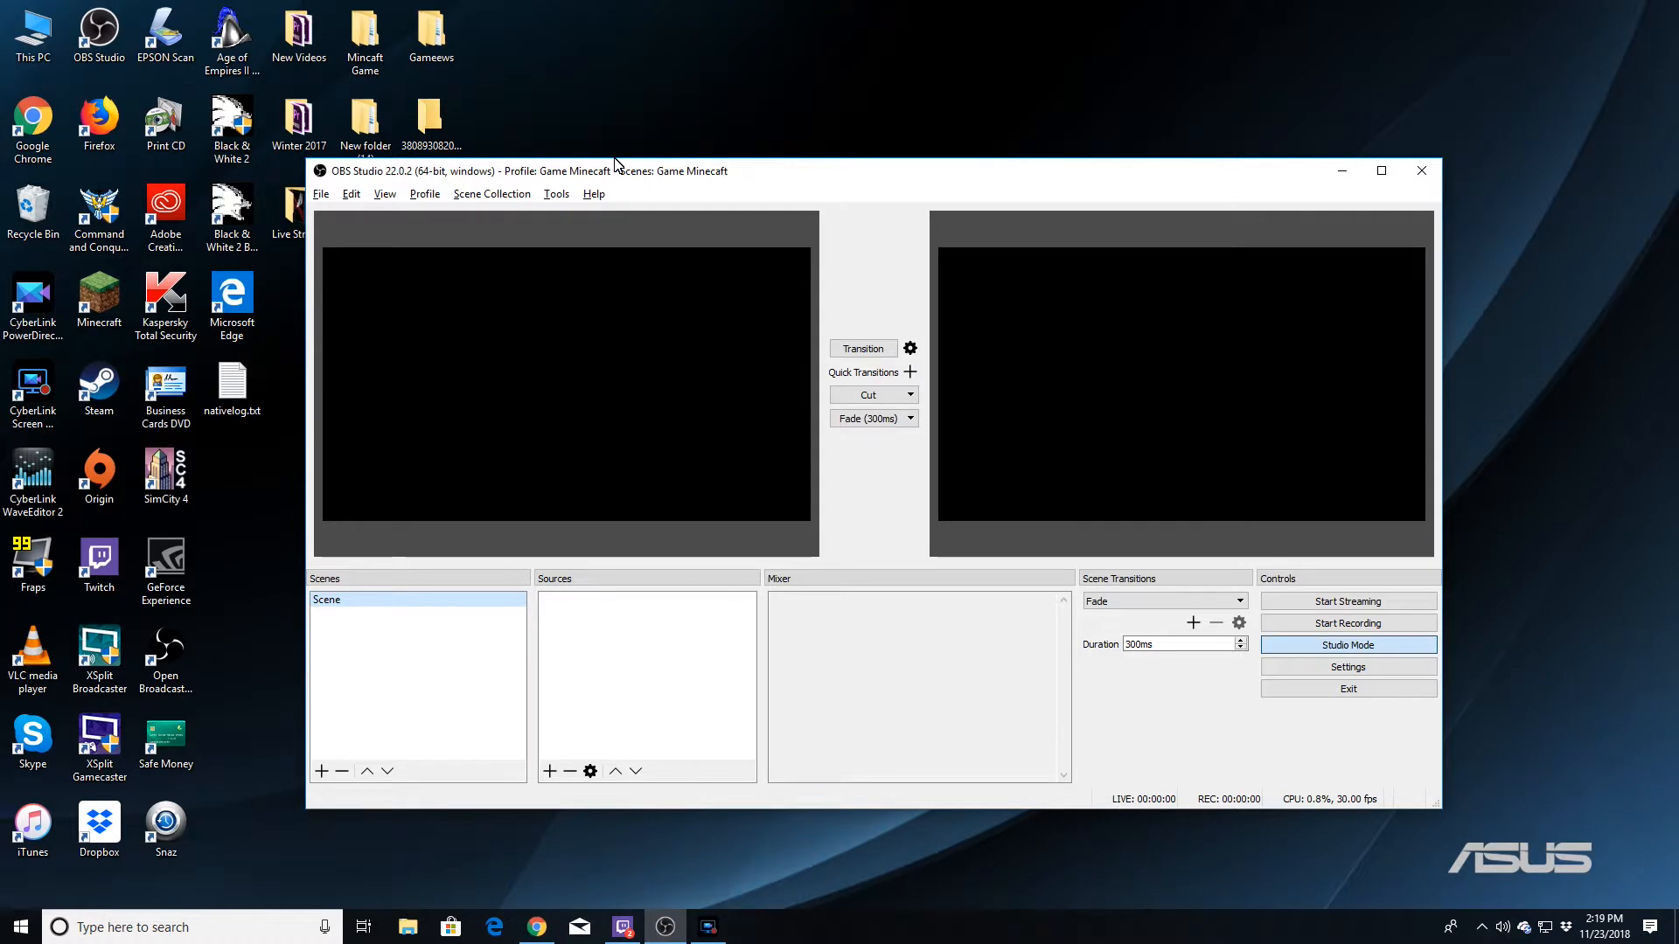
Switch to Chrome to view the Windows installer options on the obsproject.com download page, and return to OBS Studio.
{"action": "left_click_drag", "start_coordinate": [612, 170], "coordinate": [604, 157]}
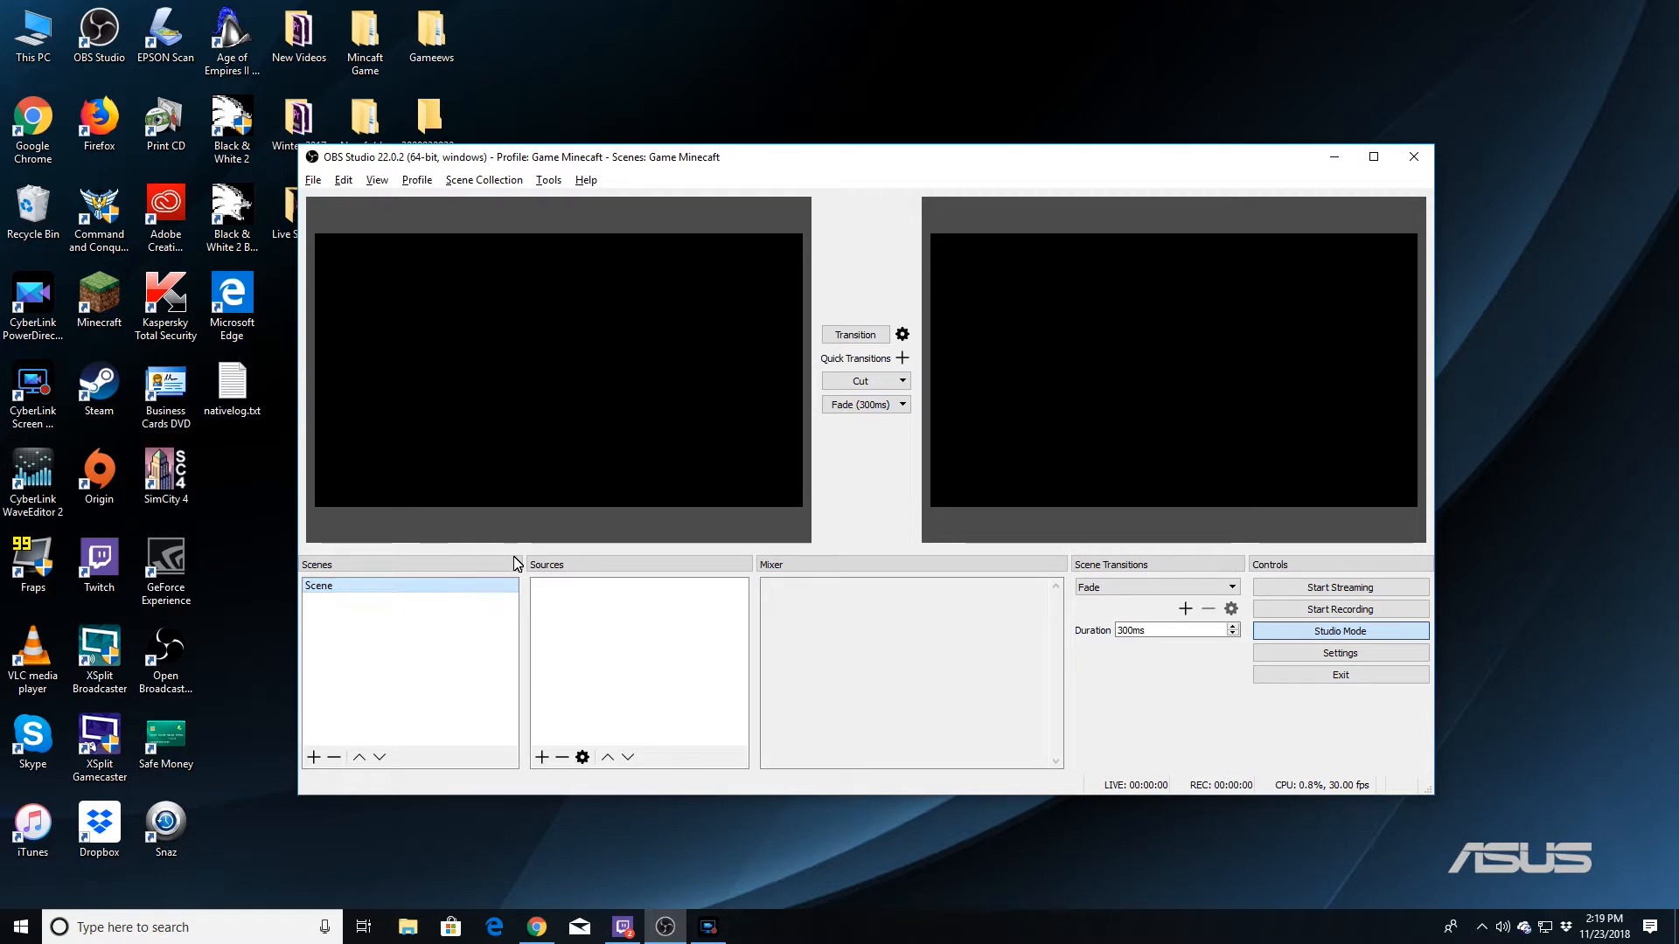
{"action": "left_click", "coordinate": [537, 927]}
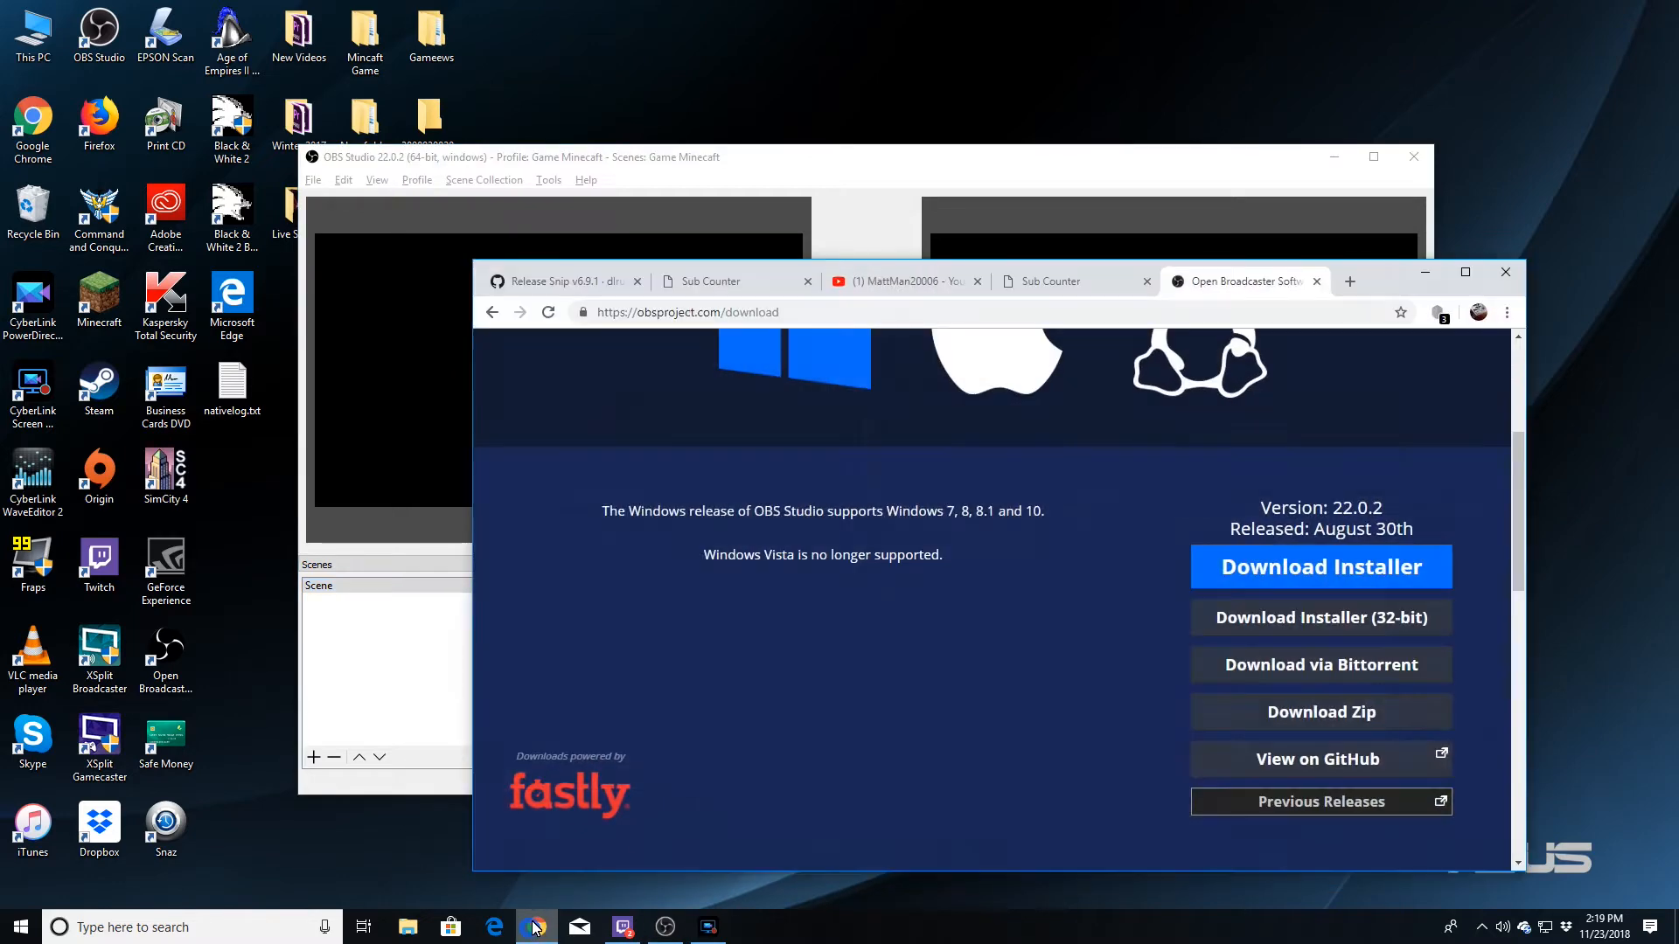
{"action": "left_click_drag", "start_coordinate": [1235, 278], "coordinate": [1201, 272]}
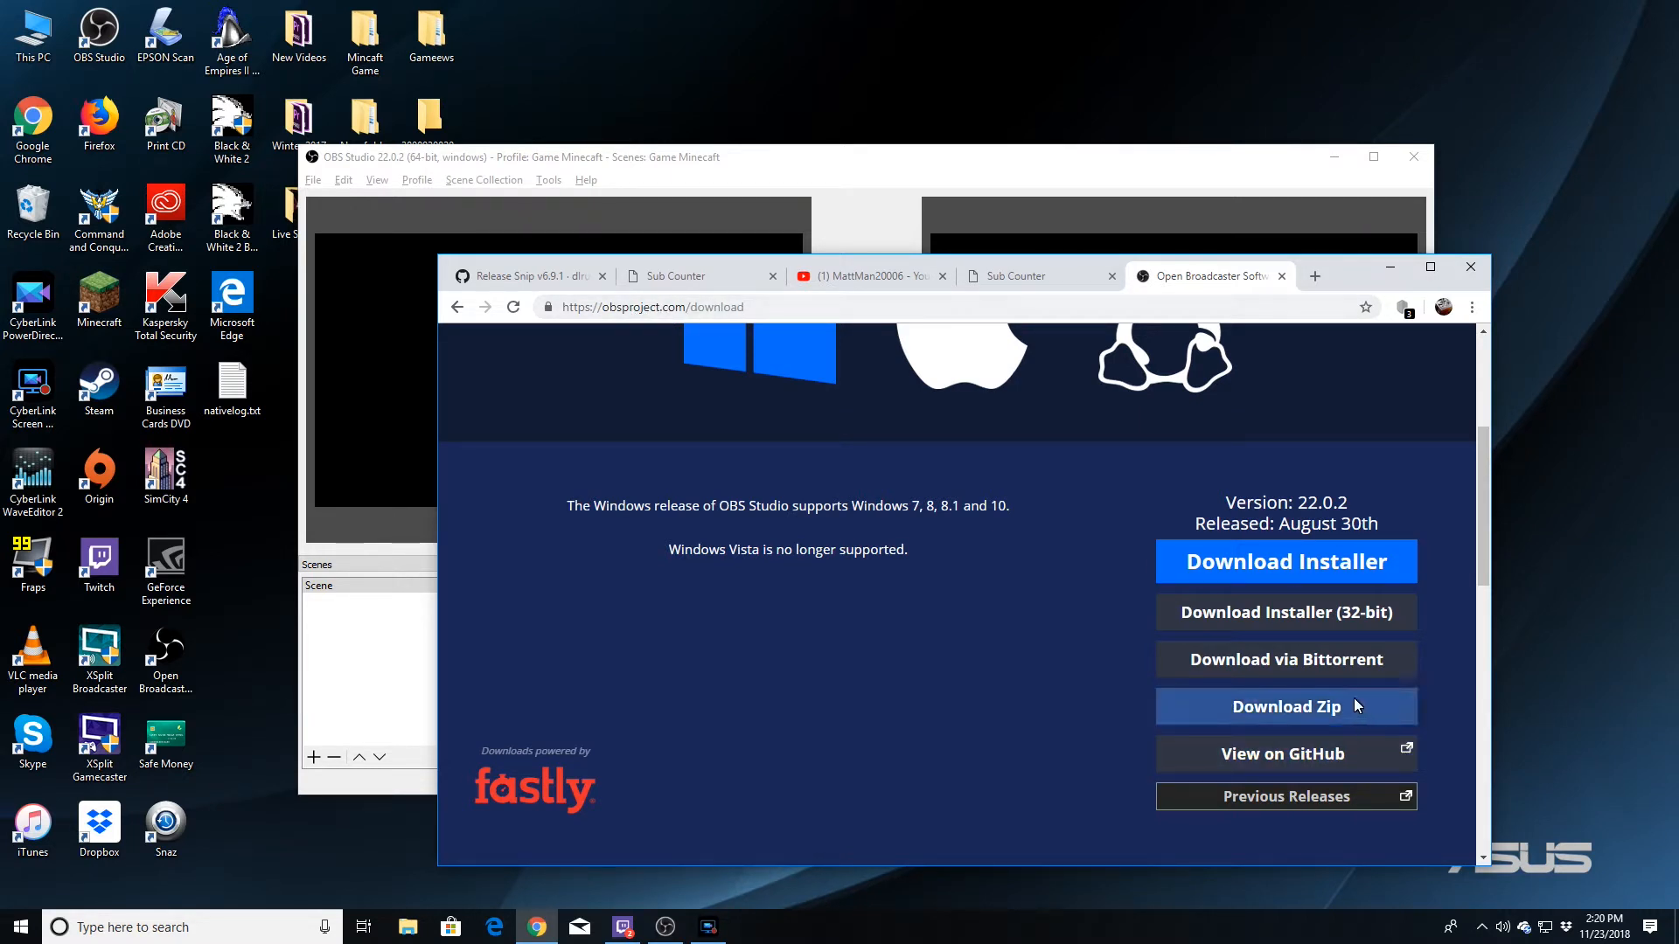
{"action": "left_click", "coordinate": [1384, 264]}
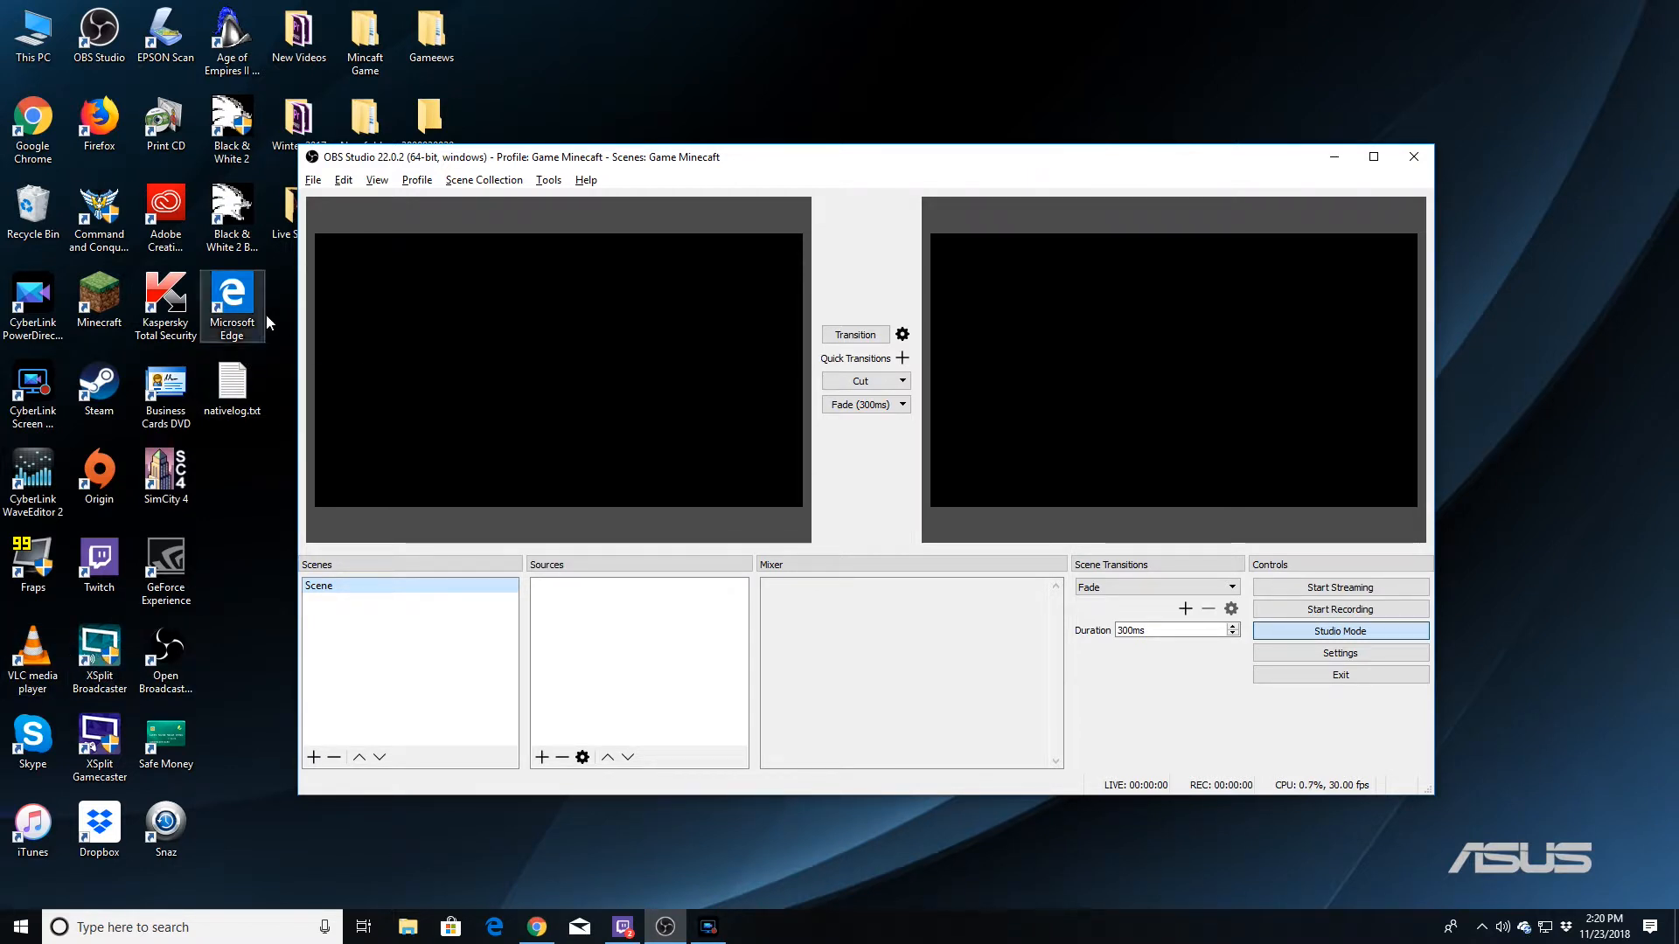
{"action": "mouse_move", "coordinate": [453, 166]}
{"action": "left_mouse_down"}
{"action": "mouse_move", "coordinate": [556, 167]}
{"action": "mouse_move", "coordinate": [477, 173]}
{"action": "mouse_move", "coordinate": [658, 832]}
{"action": "mouse_move", "coordinate": [2, 657]}
{"action": "mouse_move", "coordinate": [532, 298]}
{"action": "mouse_move", "coordinate": [503, 227]}
{"action": "mouse_move", "coordinate": [669, 480]}
{"action": "mouse_move", "coordinate": [425, 68]}
{"action": "mouse_move", "coordinate": [508, 152]}
{"action": "mouse_move", "coordinate": [480, 164]}
{"action": "left_mouse_up"}
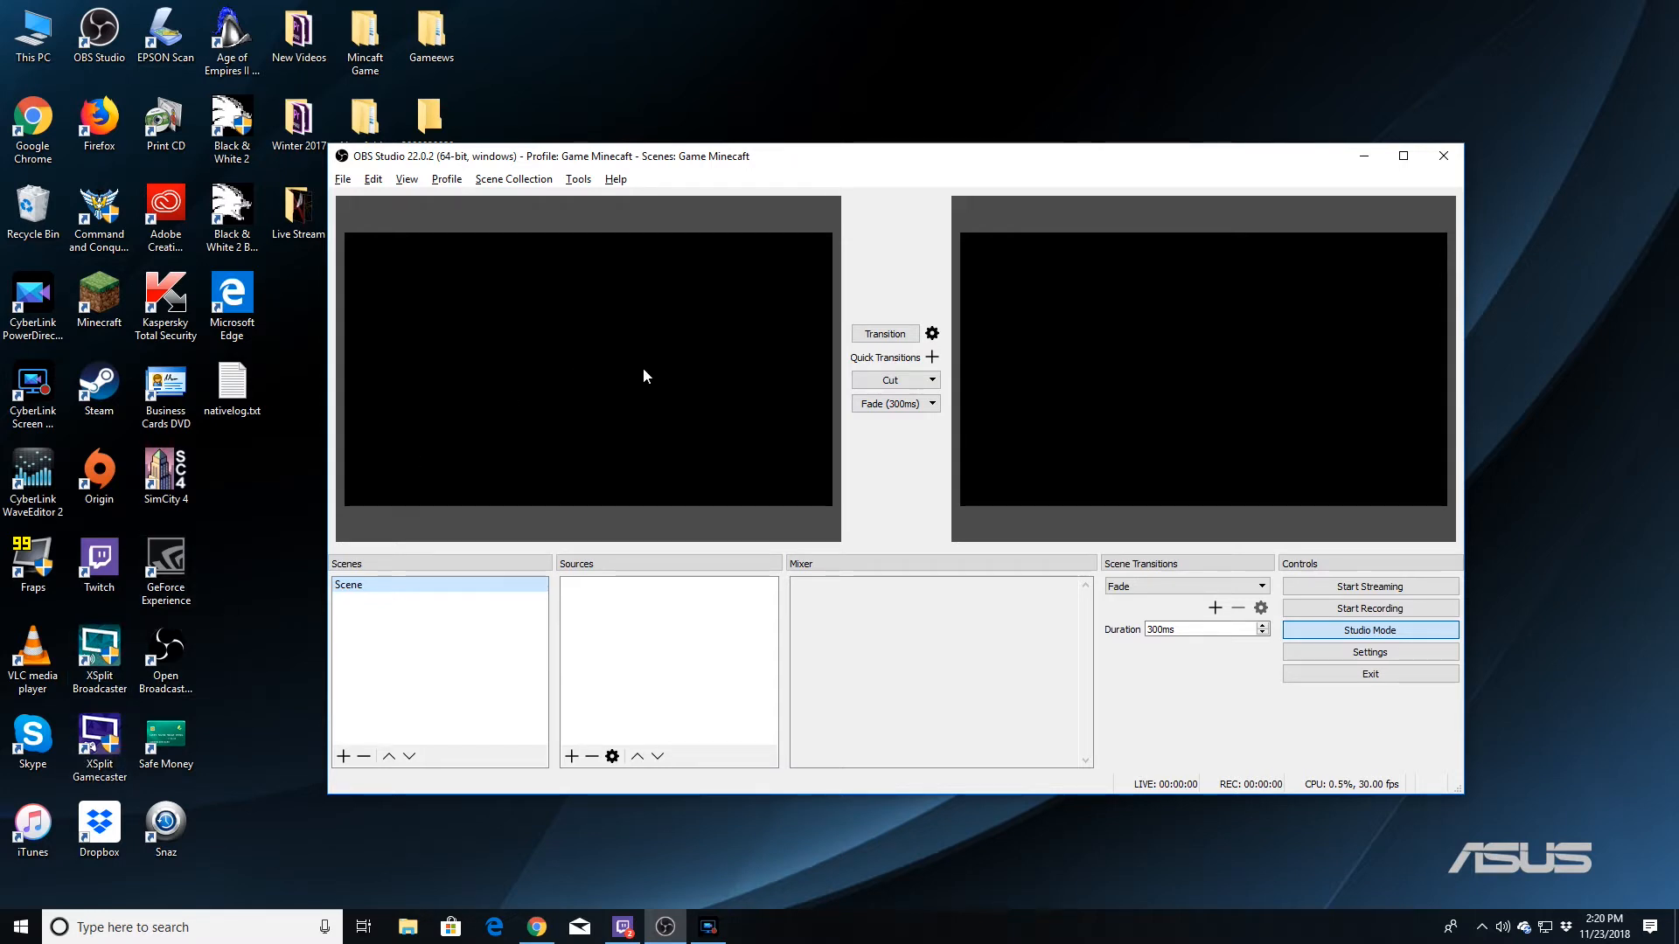
{"action": "left_click", "coordinate": [791, 155]}
{"action": "left_click_drag", "start_coordinate": [765, 154], "coordinate": [704, 168]}
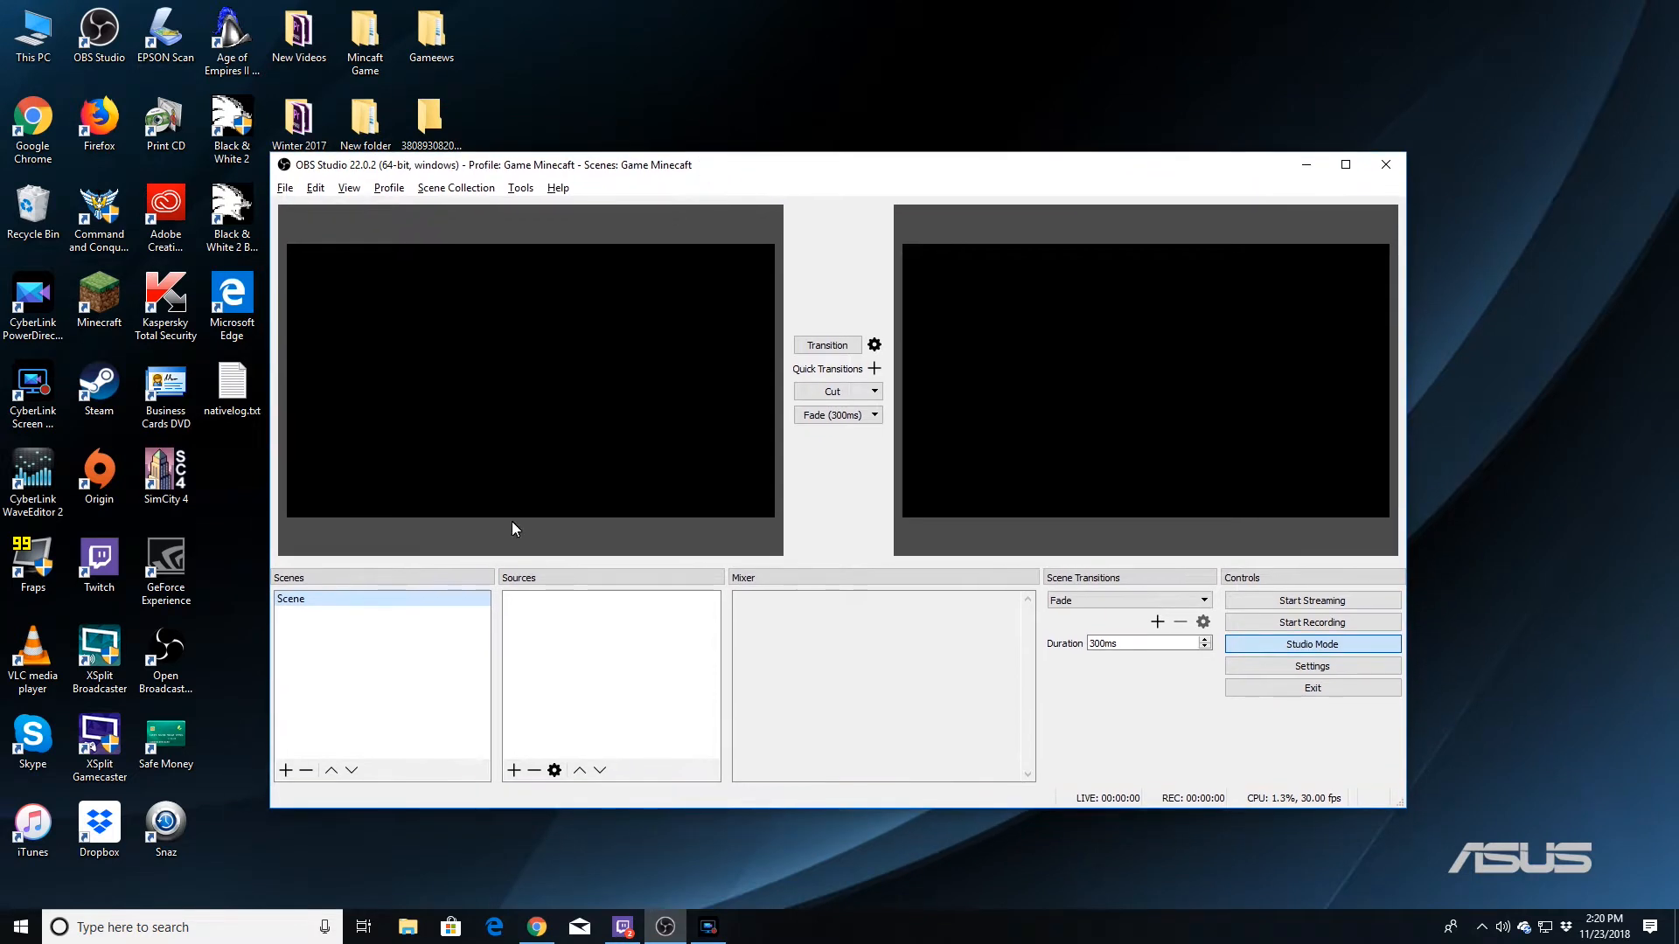
{"action": "left_click", "coordinate": [455, 187]}
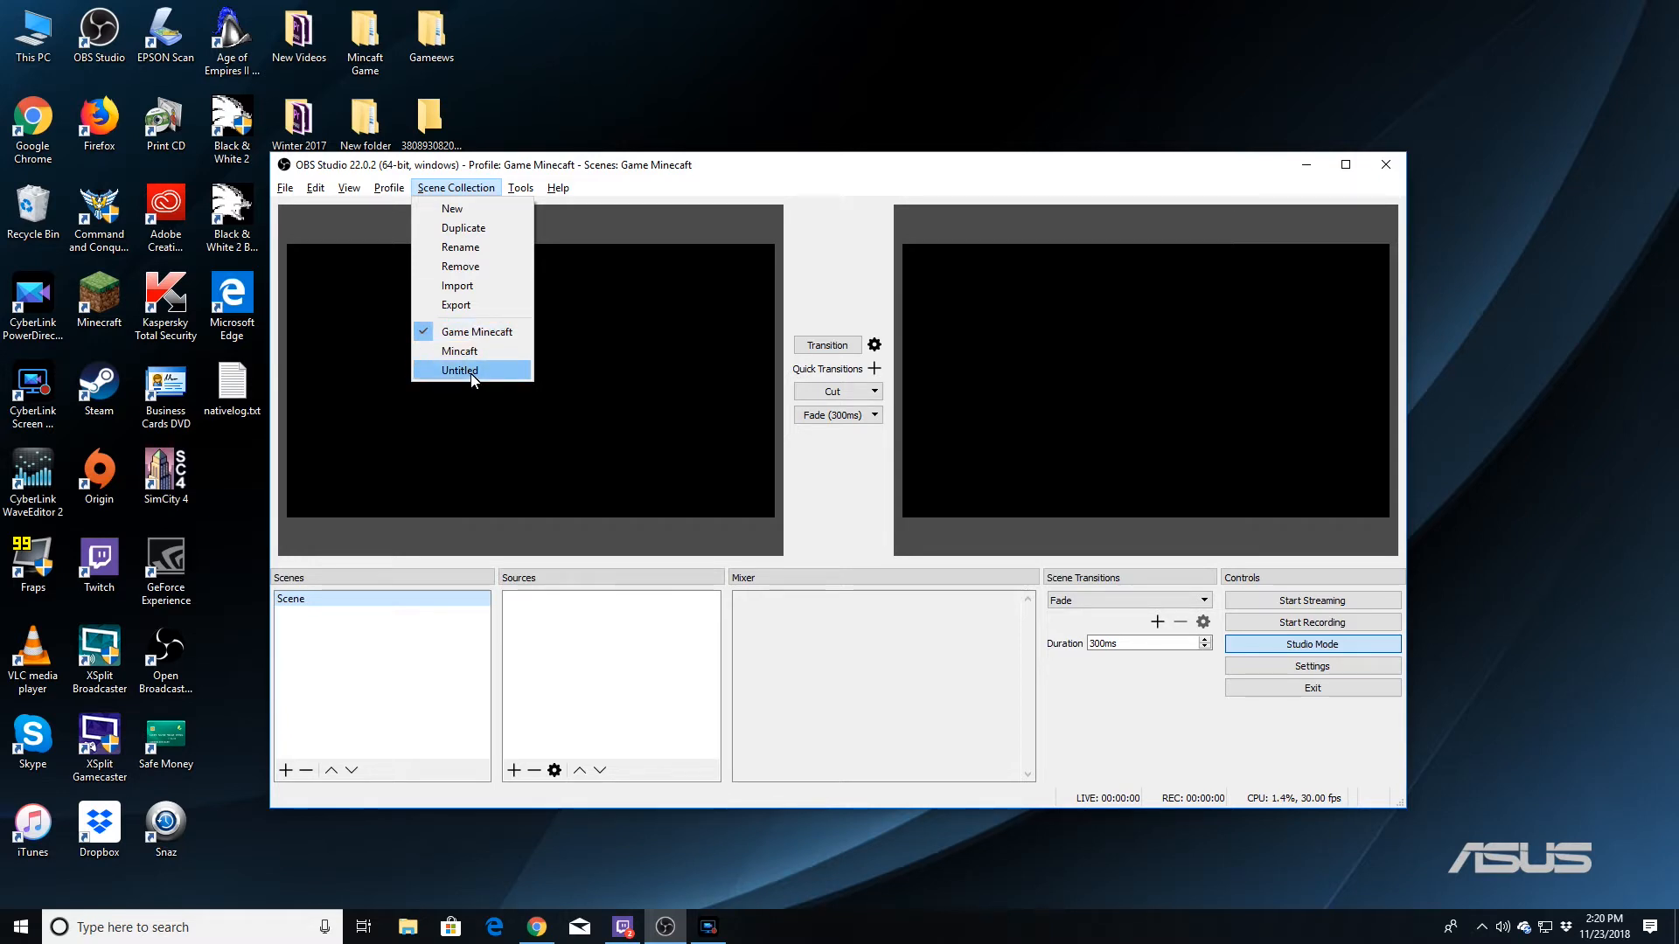
{"action": "left_click", "coordinate": [806, 165]}
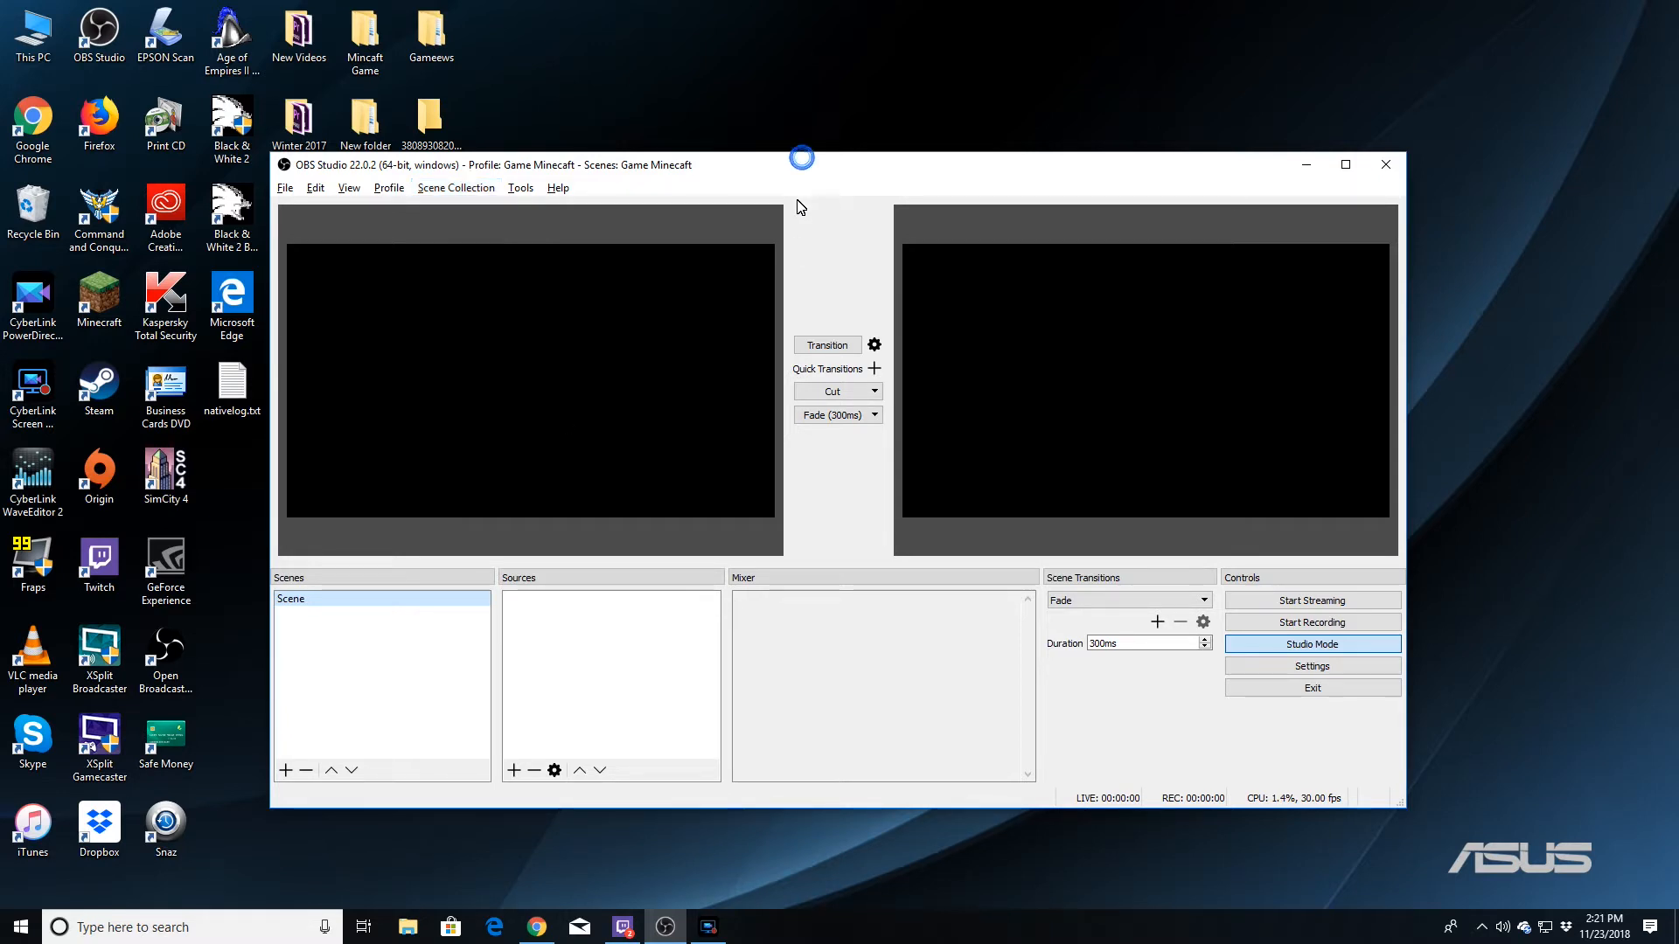
{"action": "left_click_drag", "start_coordinate": [803, 170], "coordinate": [855, 160]}
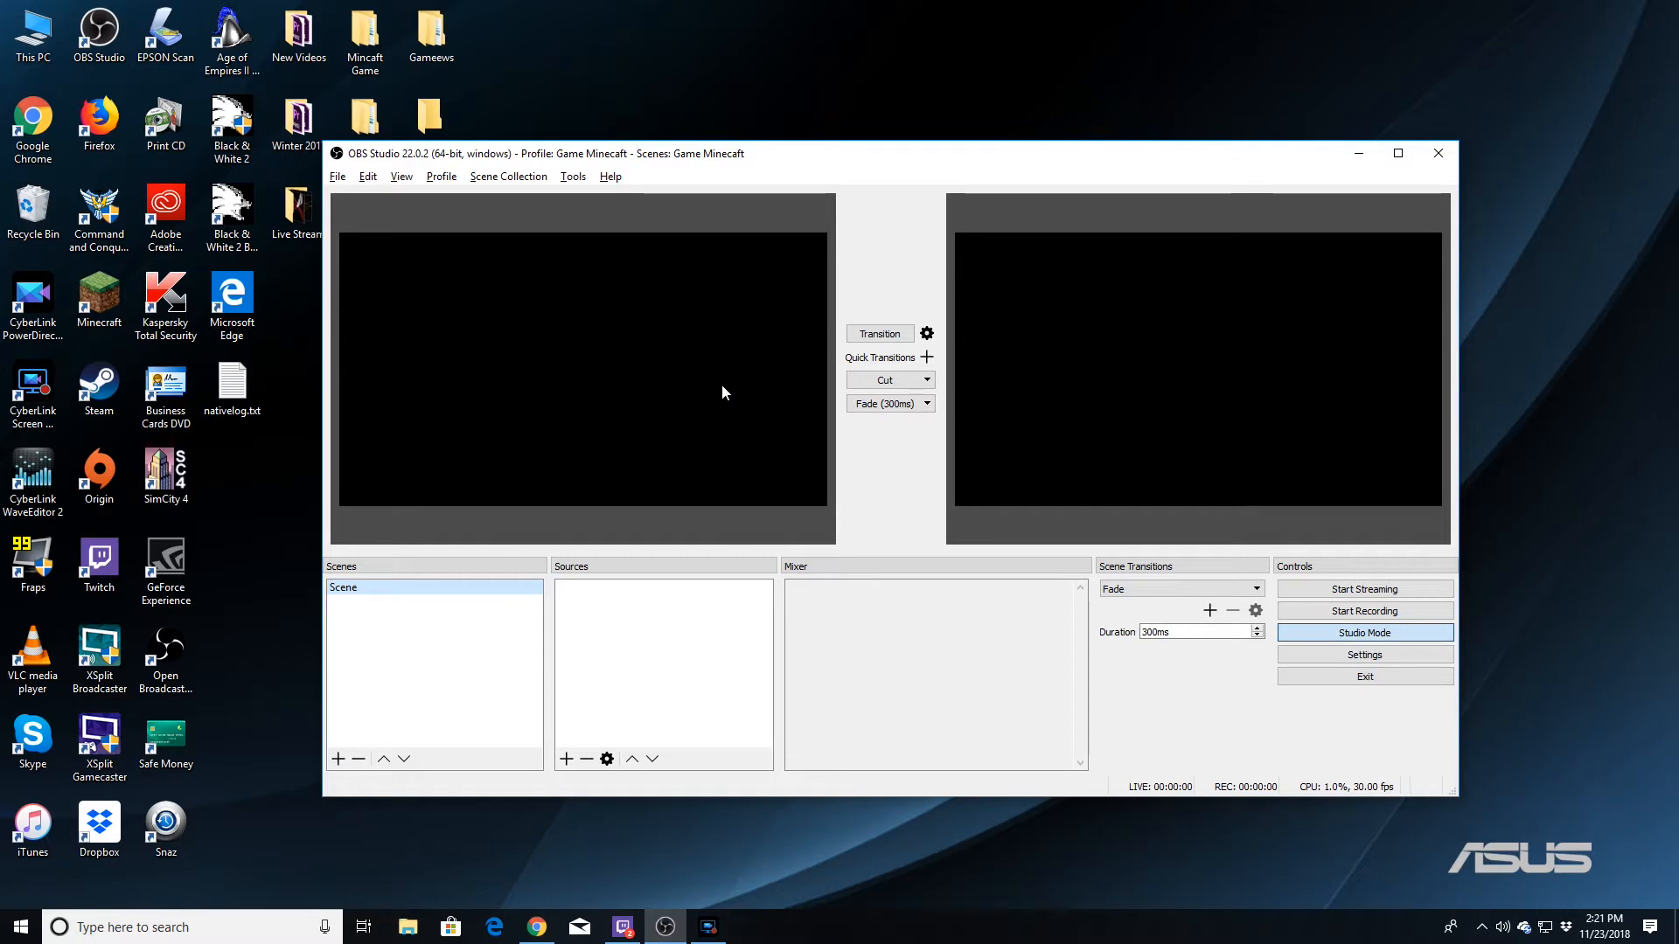
{"action": "left_click_drag", "start_coordinate": [695, 164], "coordinate": [730, 175]}
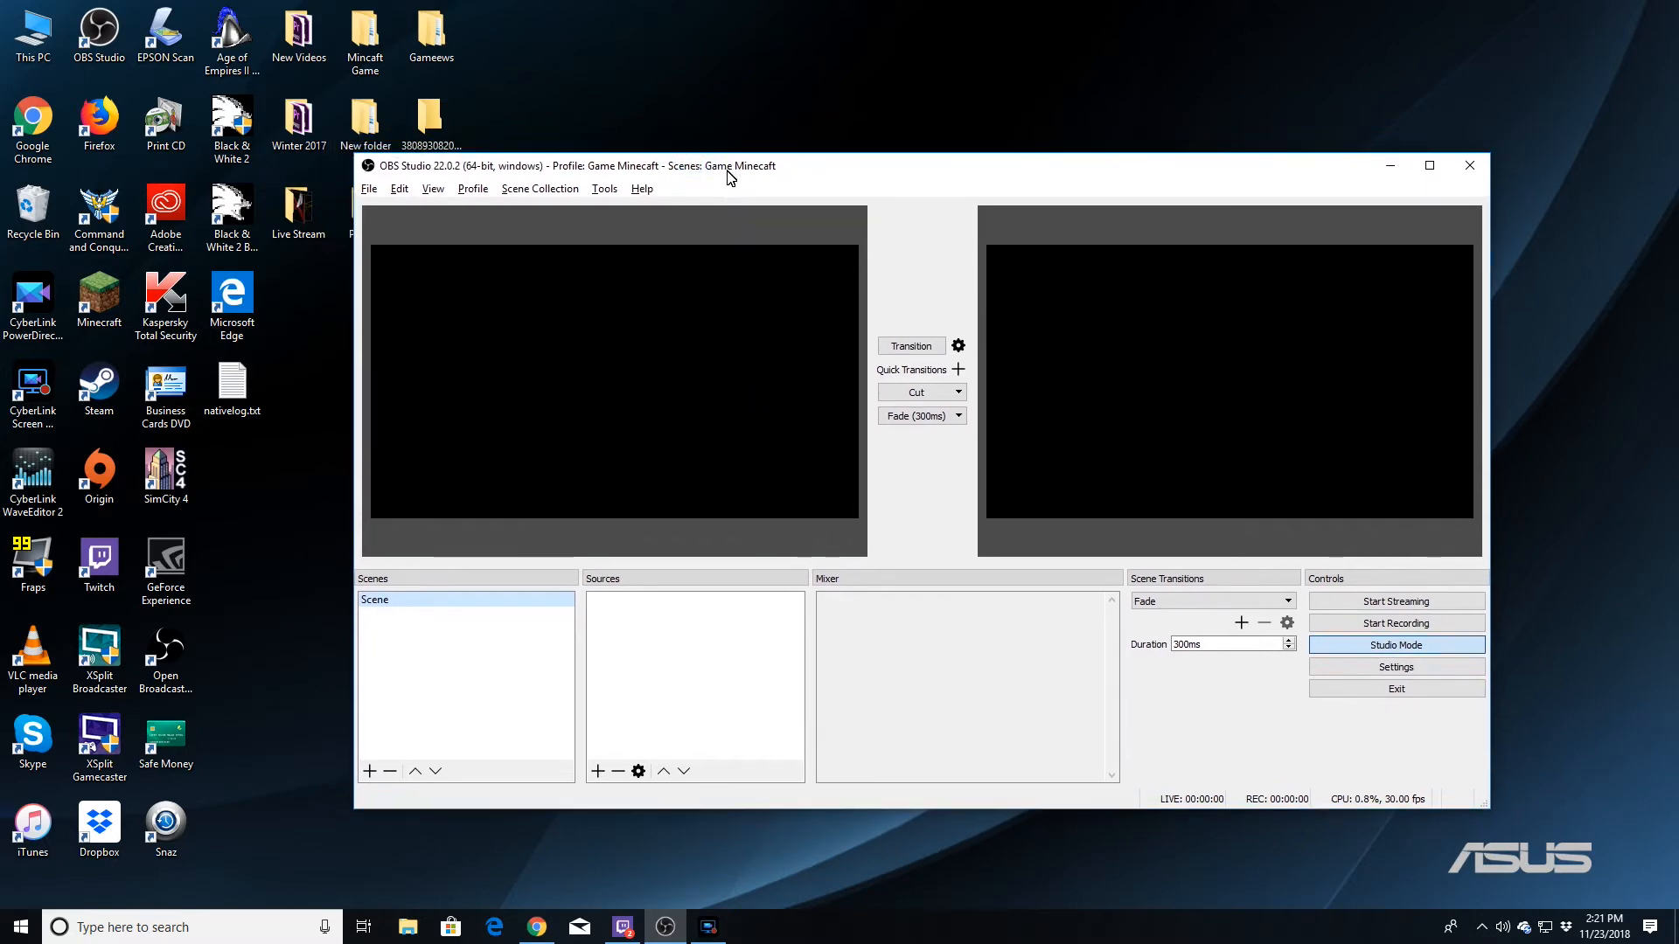
Try to remove the existing scene from the Game Minecaft scene collection.
{"action": "right_click", "coordinate": [408, 602]}
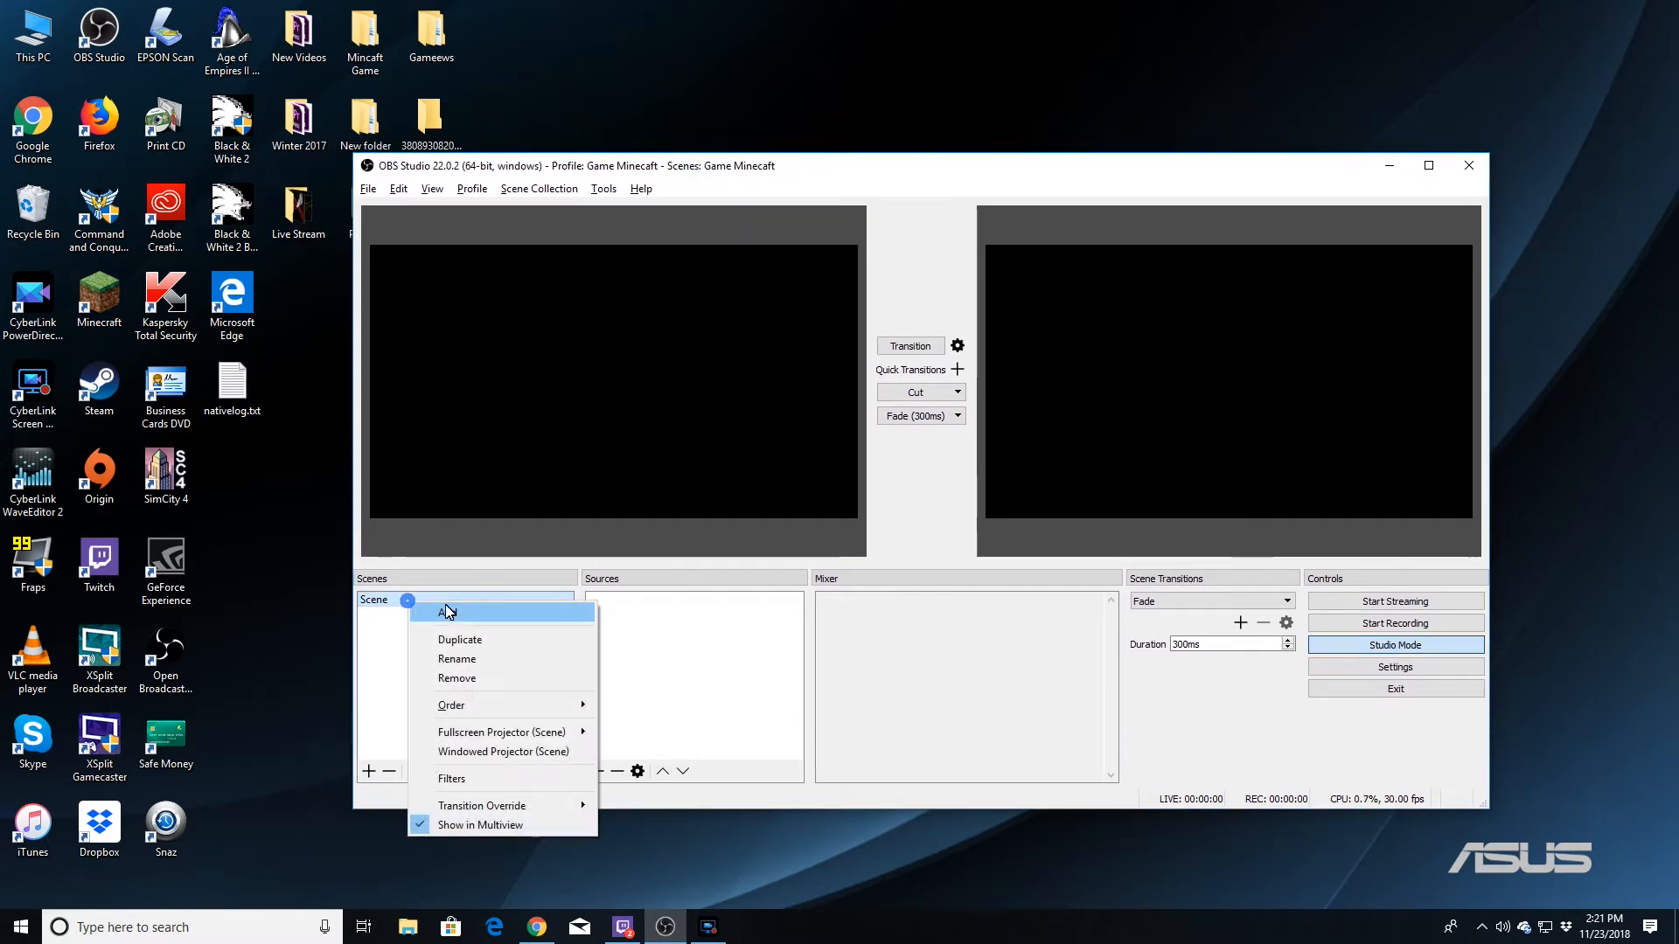
{"action": "left_click", "coordinate": [455, 678]}
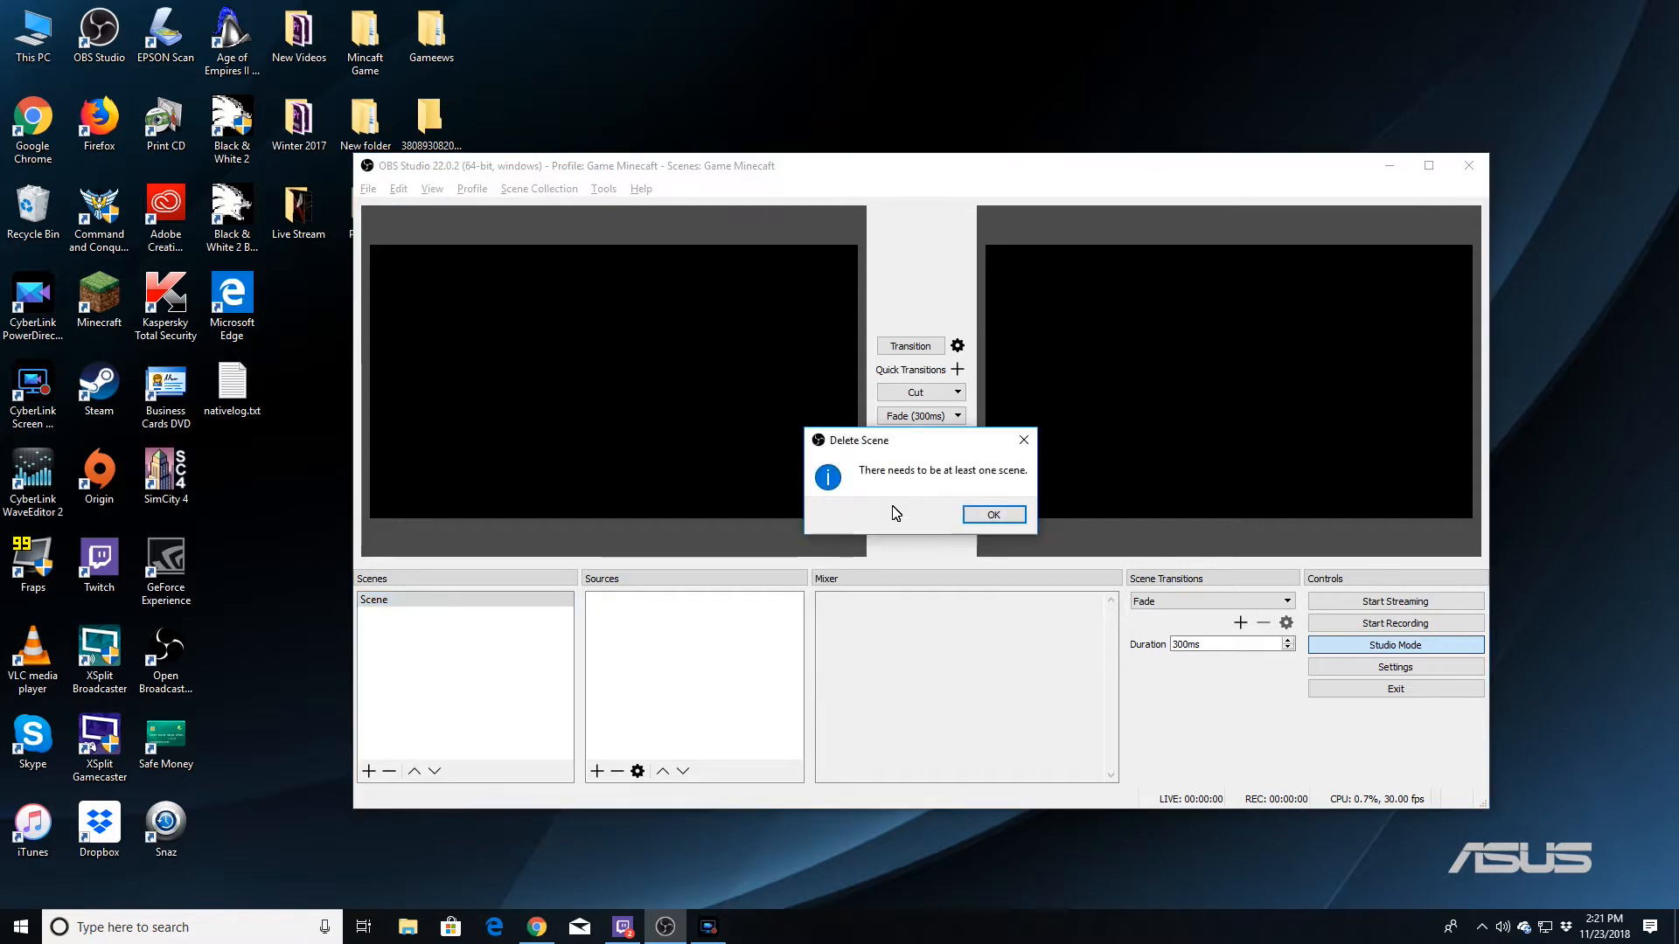
{"action": "left_click", "coordinate": [968, 522]}
Rename the existing scene as Game.
{"action": "right_click", "coordinate": [478, 600]}
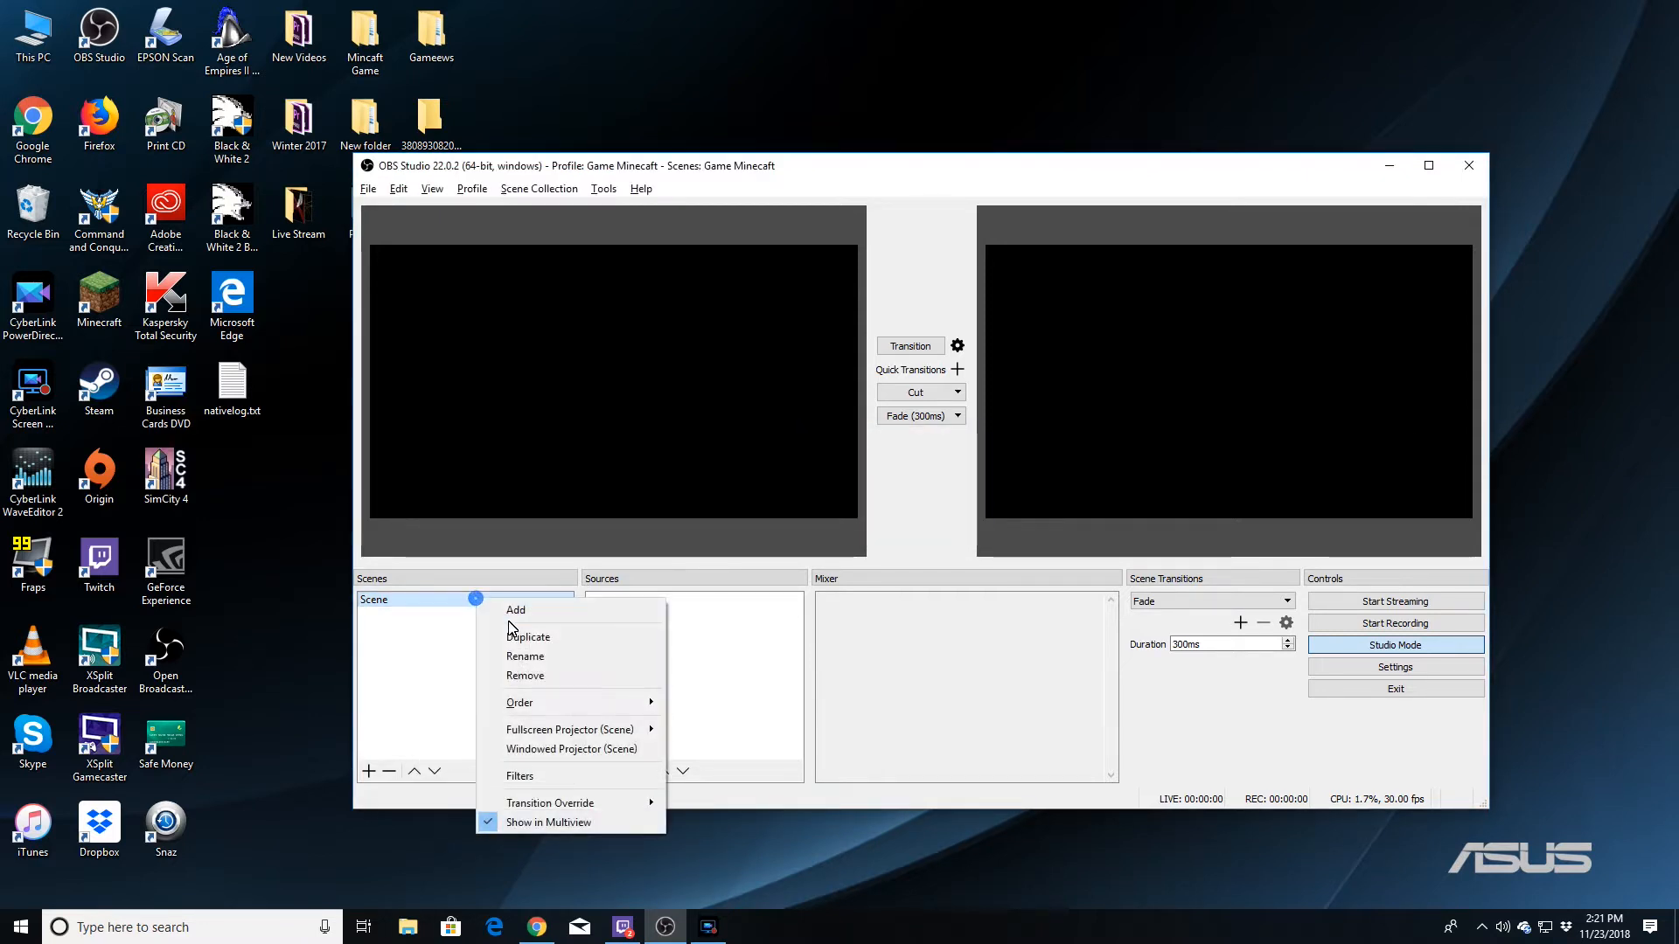
{"action": "left_click", "coordinate": [551, 657]}
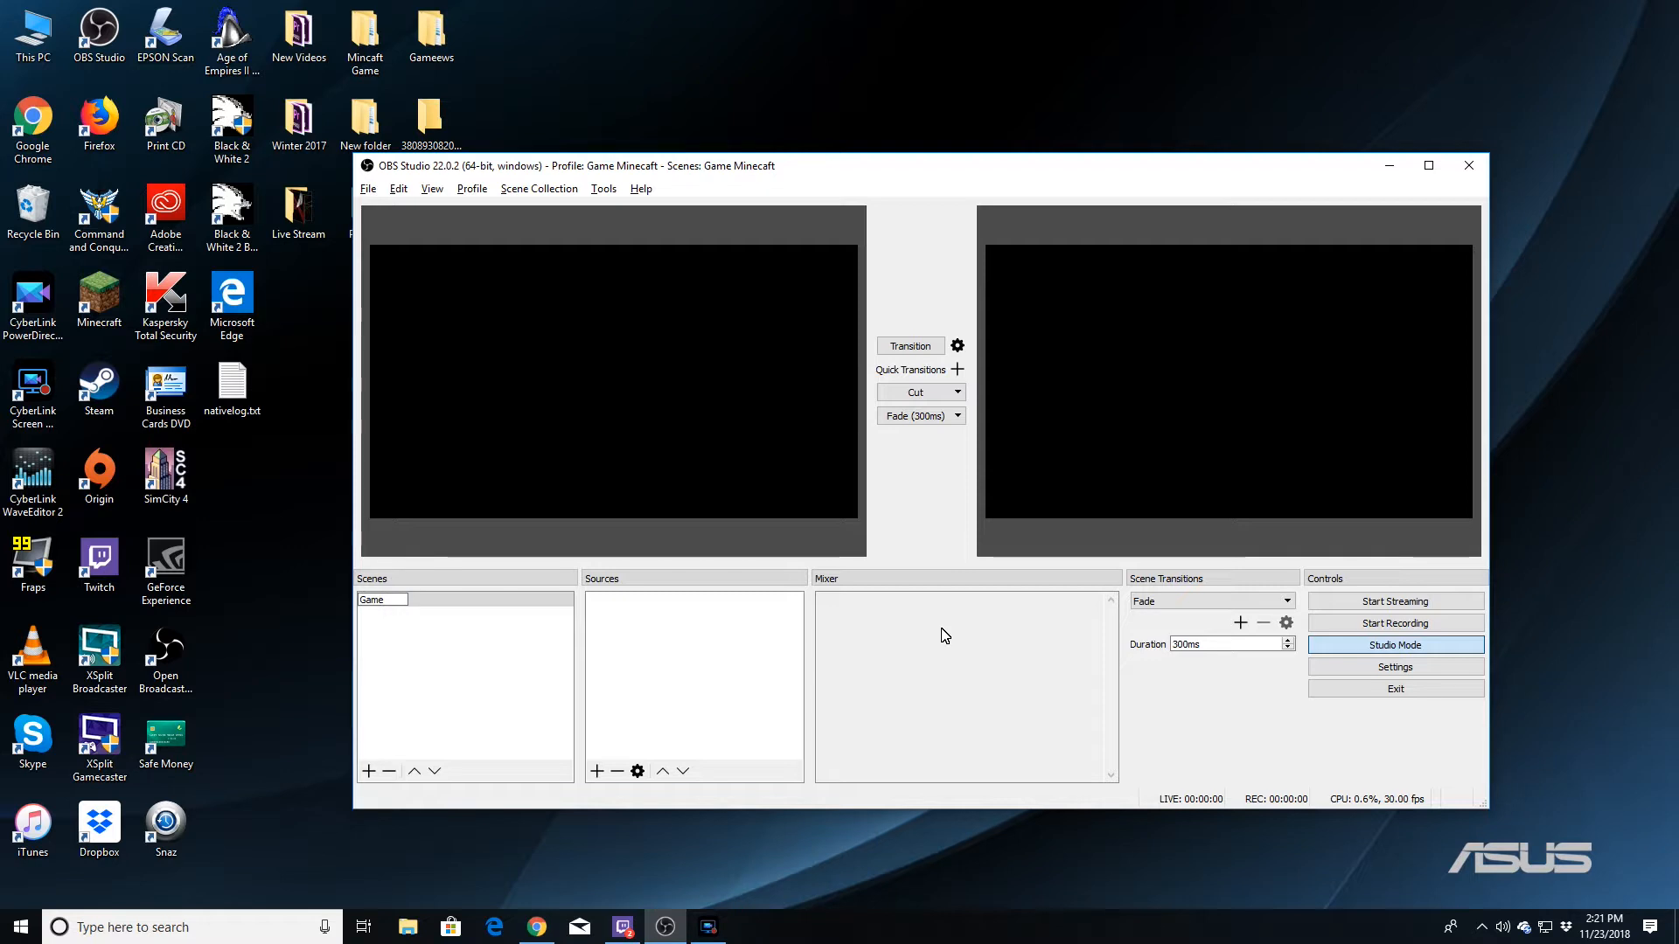
{"action": "left_click", "coordinate": [669, 667]}
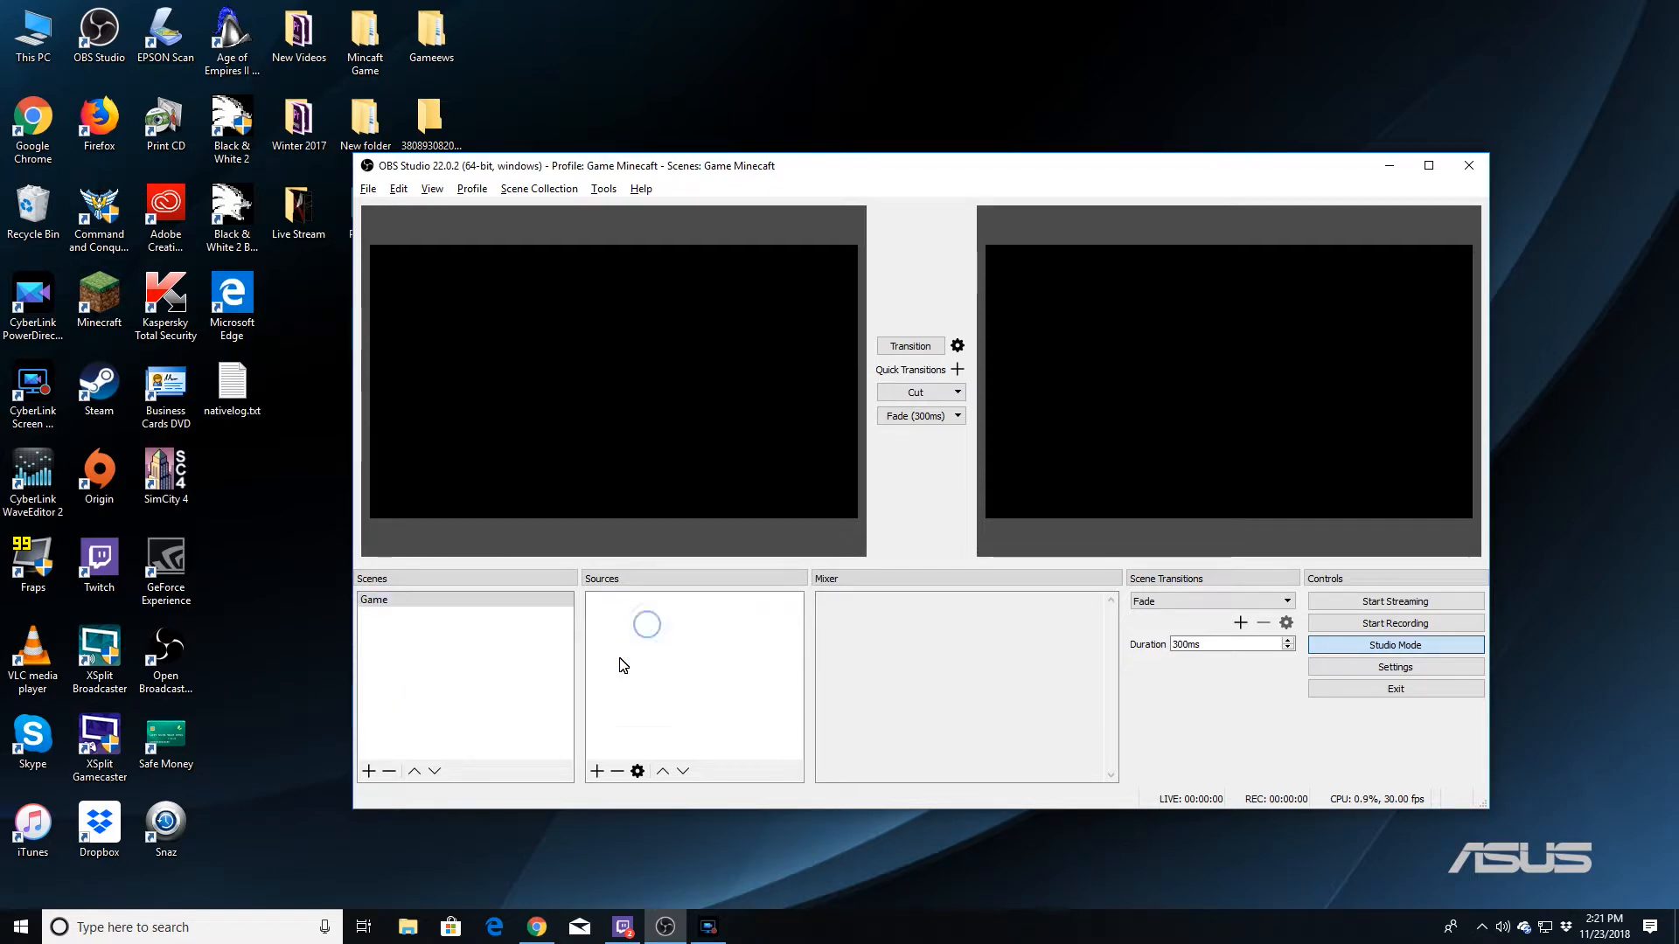
Add a Window Capture source to the Game scene and launch Minecraft from the desktop so its window is available.
{"action": "left_click", "coordinate": [596, 772]}
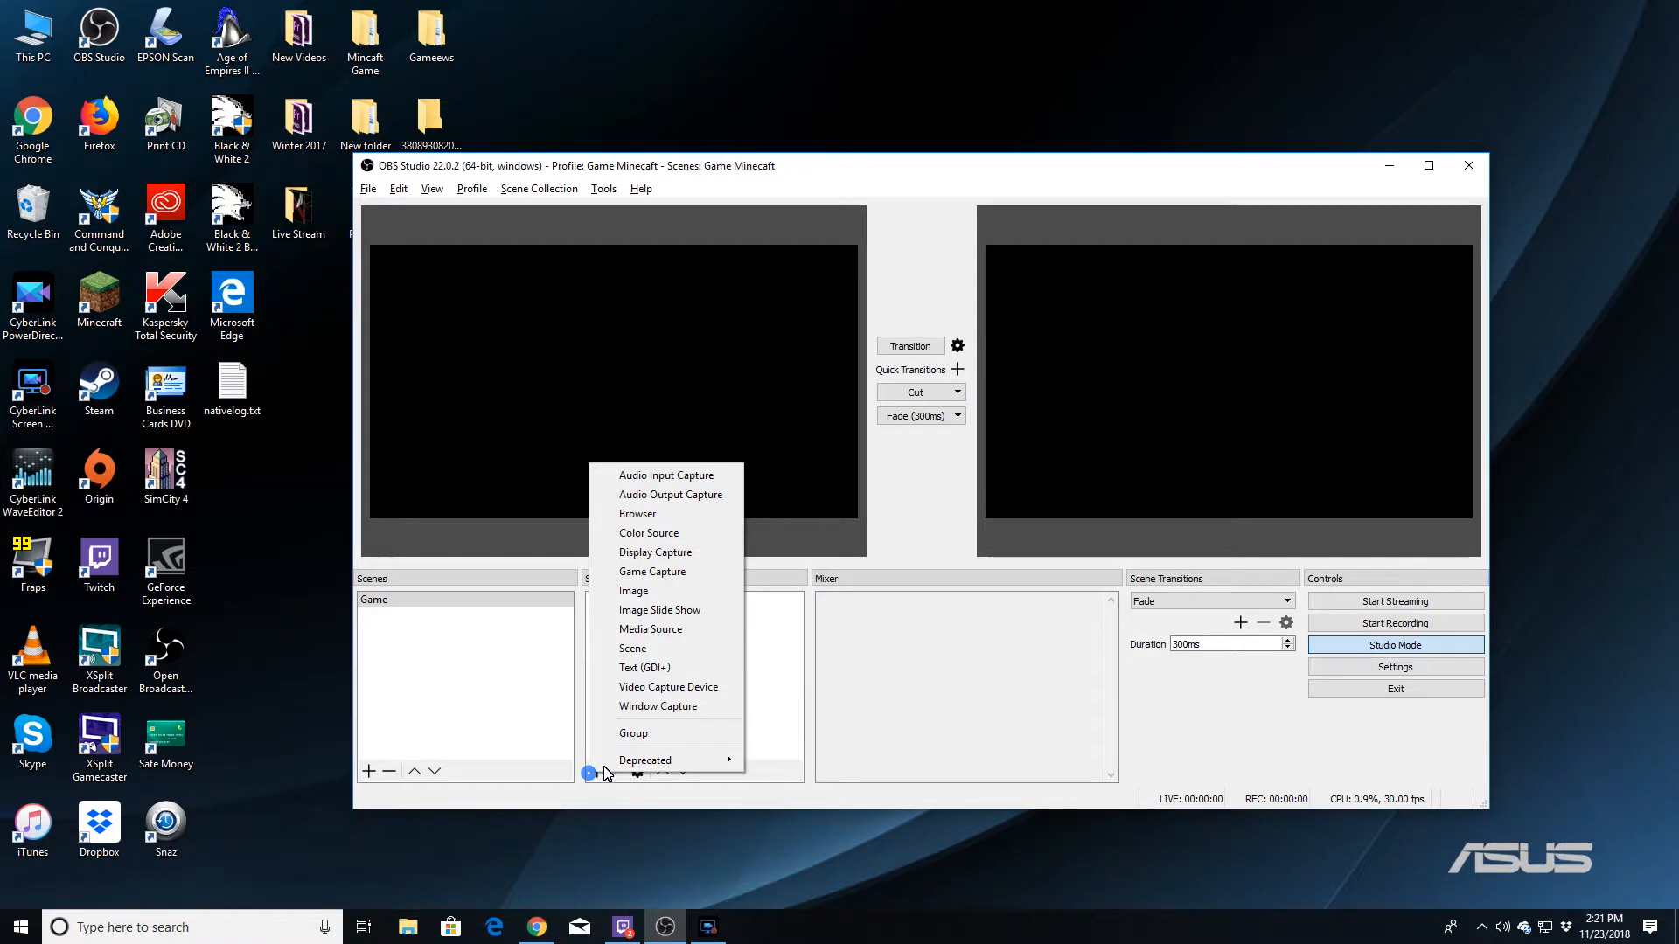
{"action": "left_click", "coordinate": [681, 706]}
{"action": "double_click", "coordinate": [100, 311]}
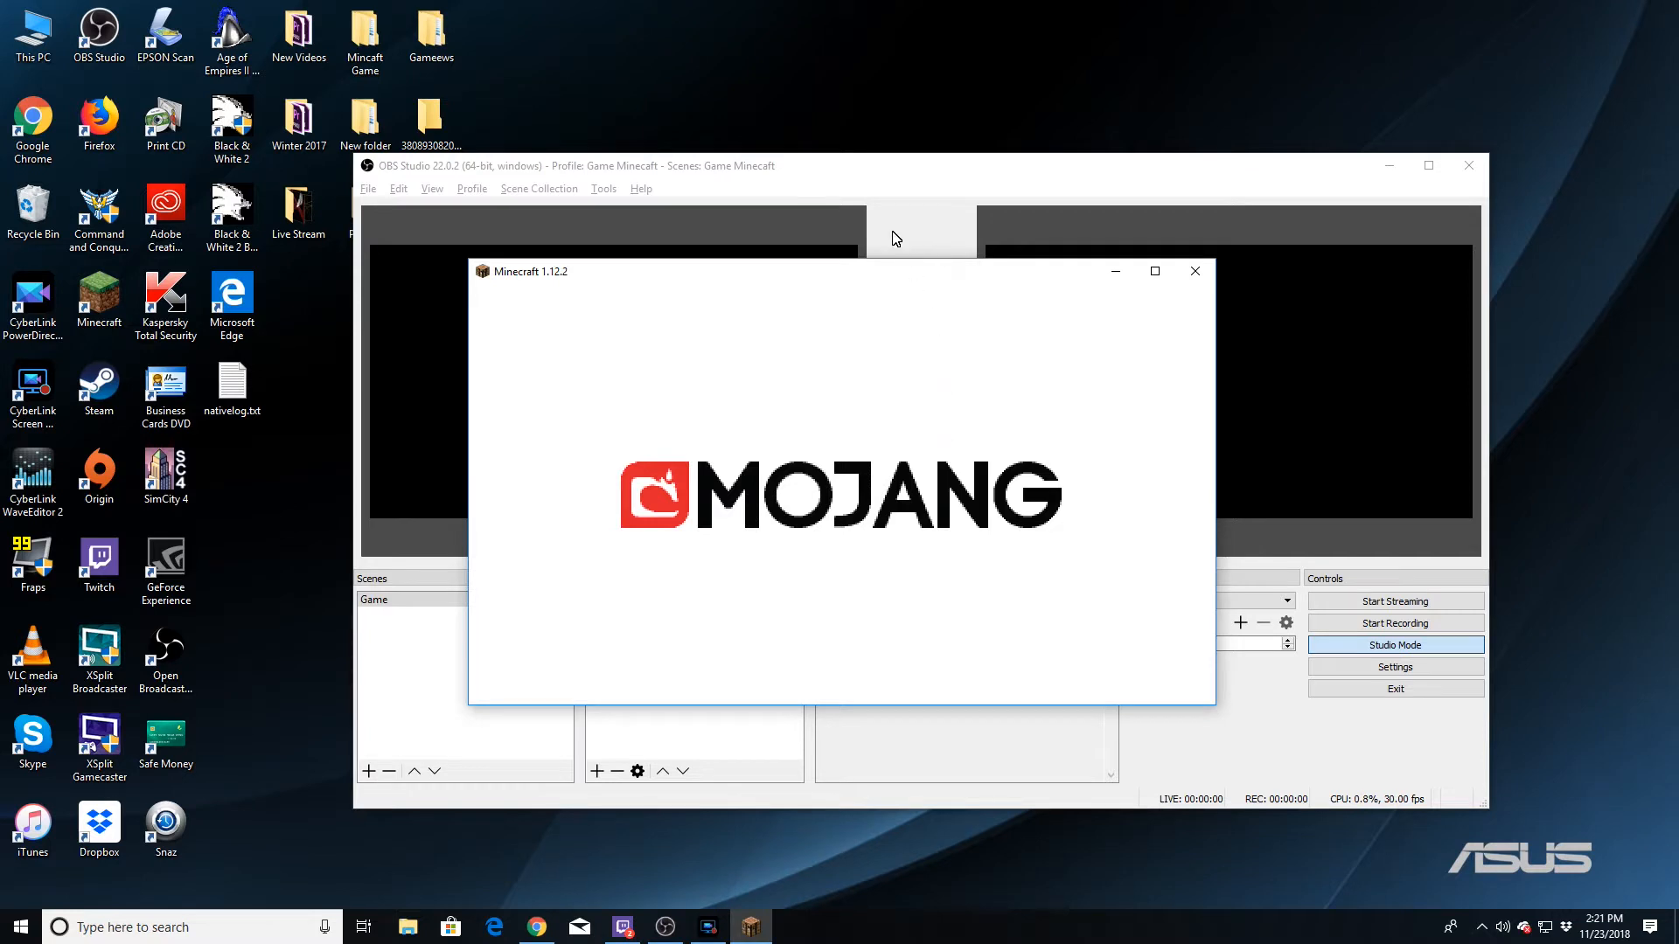
{"action": "left_click", "coordinate": [908, 184]}
{"action": "left_click", "coordinate": [951, 609]}
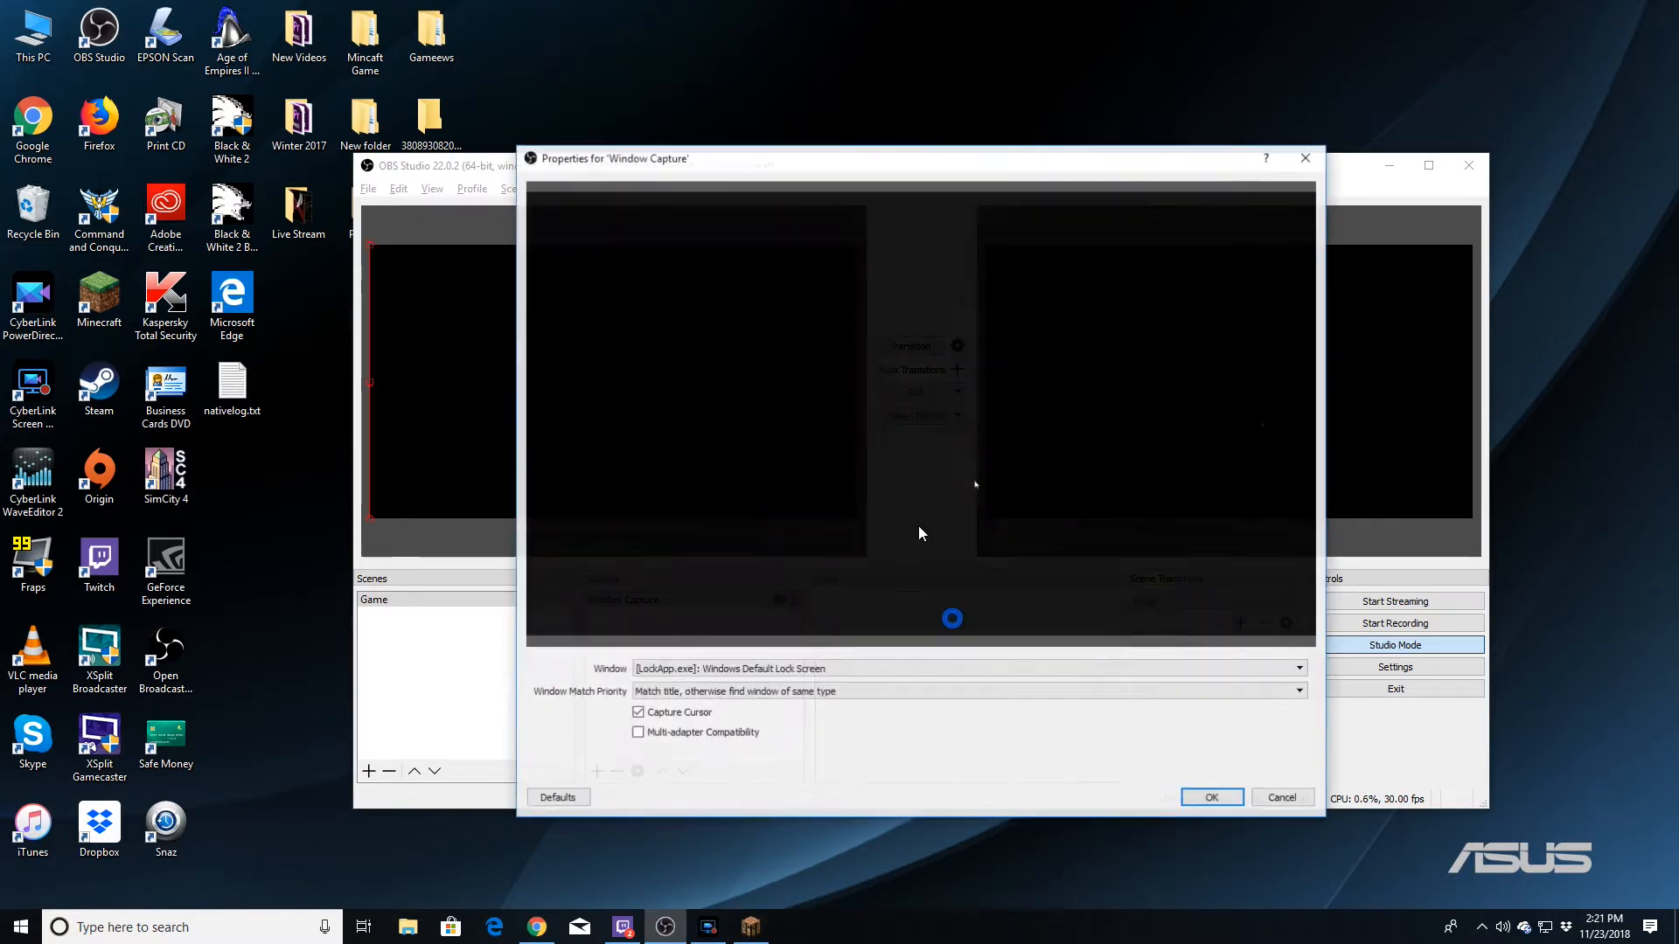
Set the captured window to [javaw.exe]: Minecraft 1.12.2 and enlarge the source to fill the preview canvas.
{"action": "left_click", "coordinate": [835, 670]}
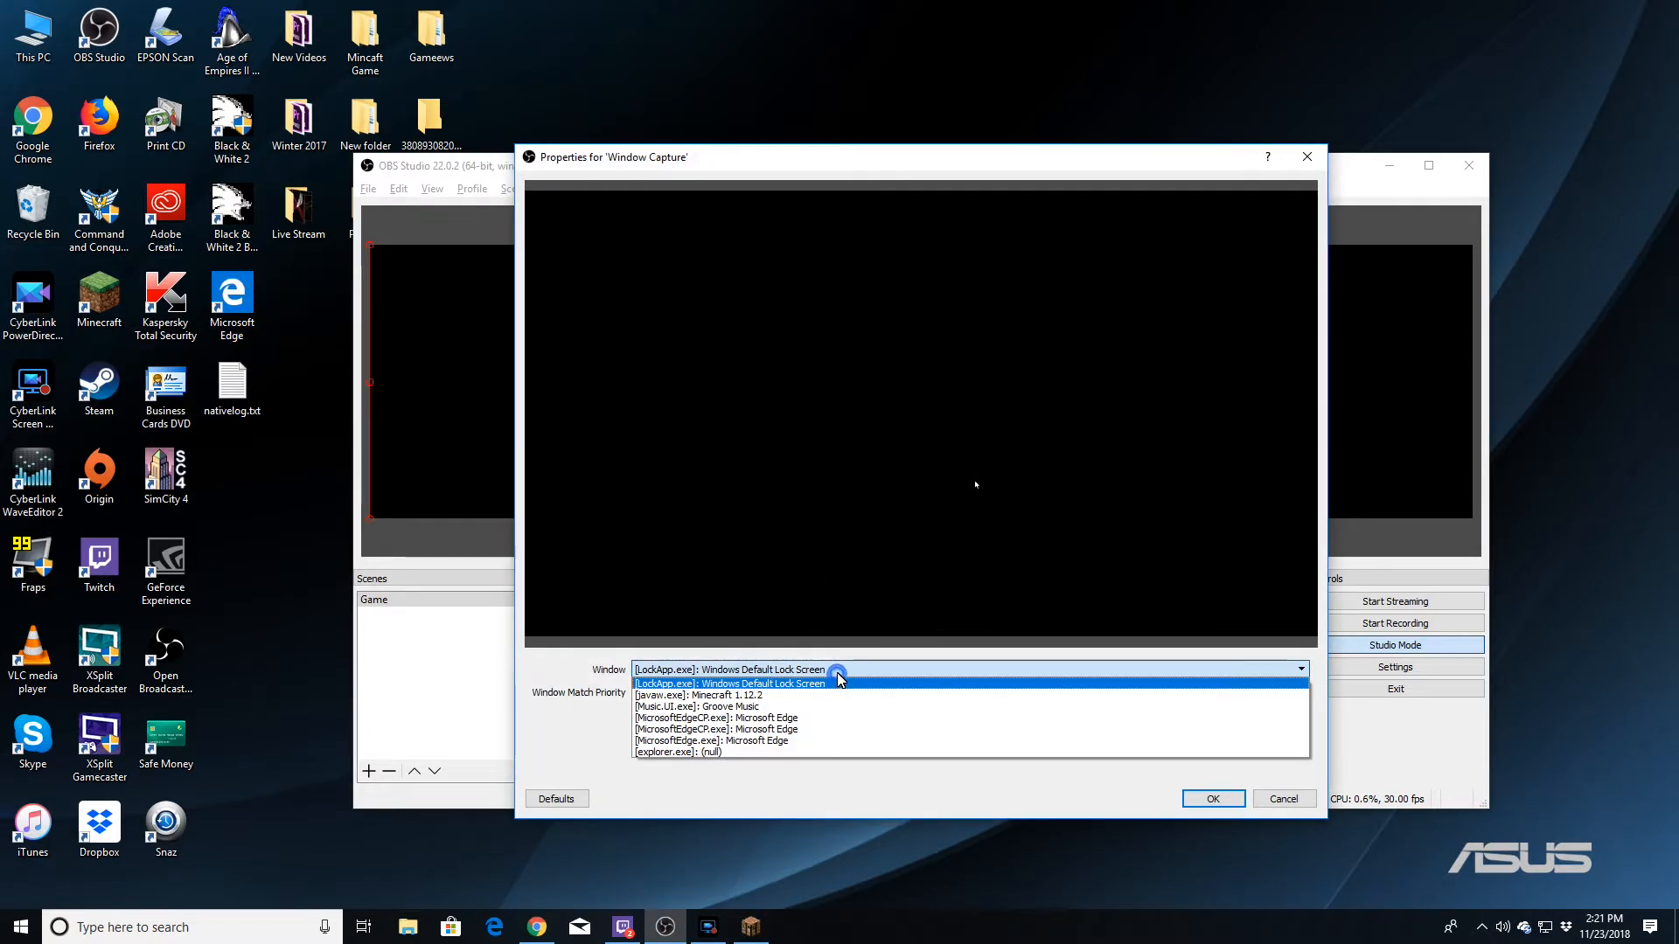
{"action": "left_click", "coordinate": [748, 697]}
{"action": "left_click", "coordinate": [1211, 796]}
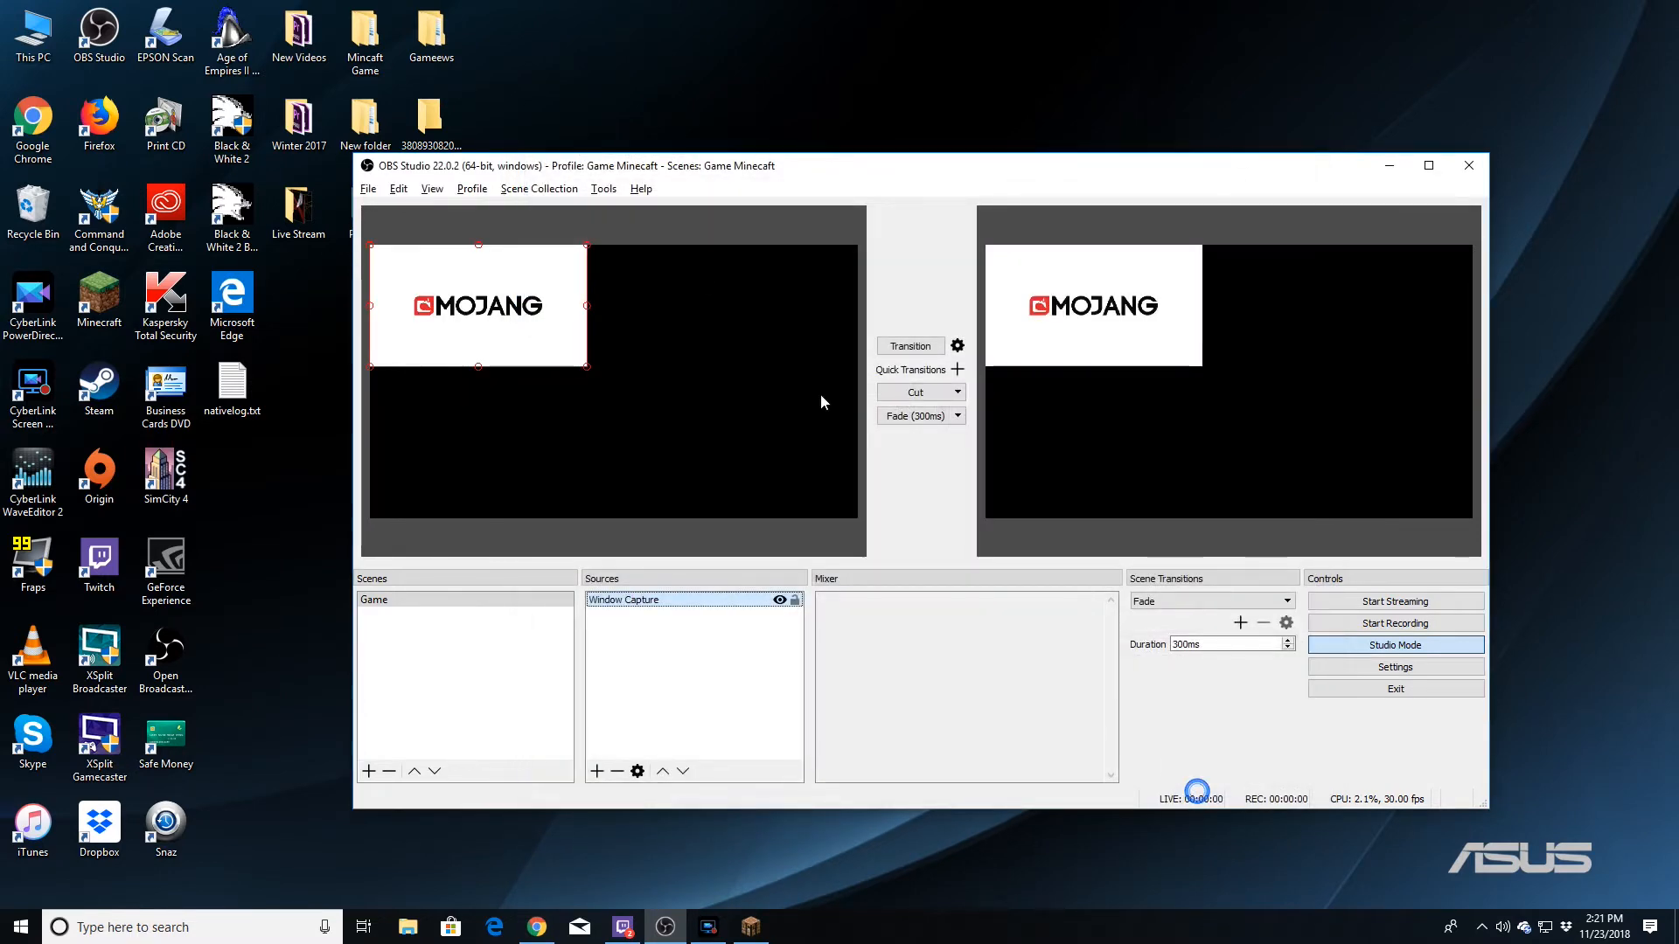
{"action": "left_click_drag", "start_coordinate": [585, 365], "coordinate": [852, 507]}
{"action": "left_click", "coordinate": [714, 616]}
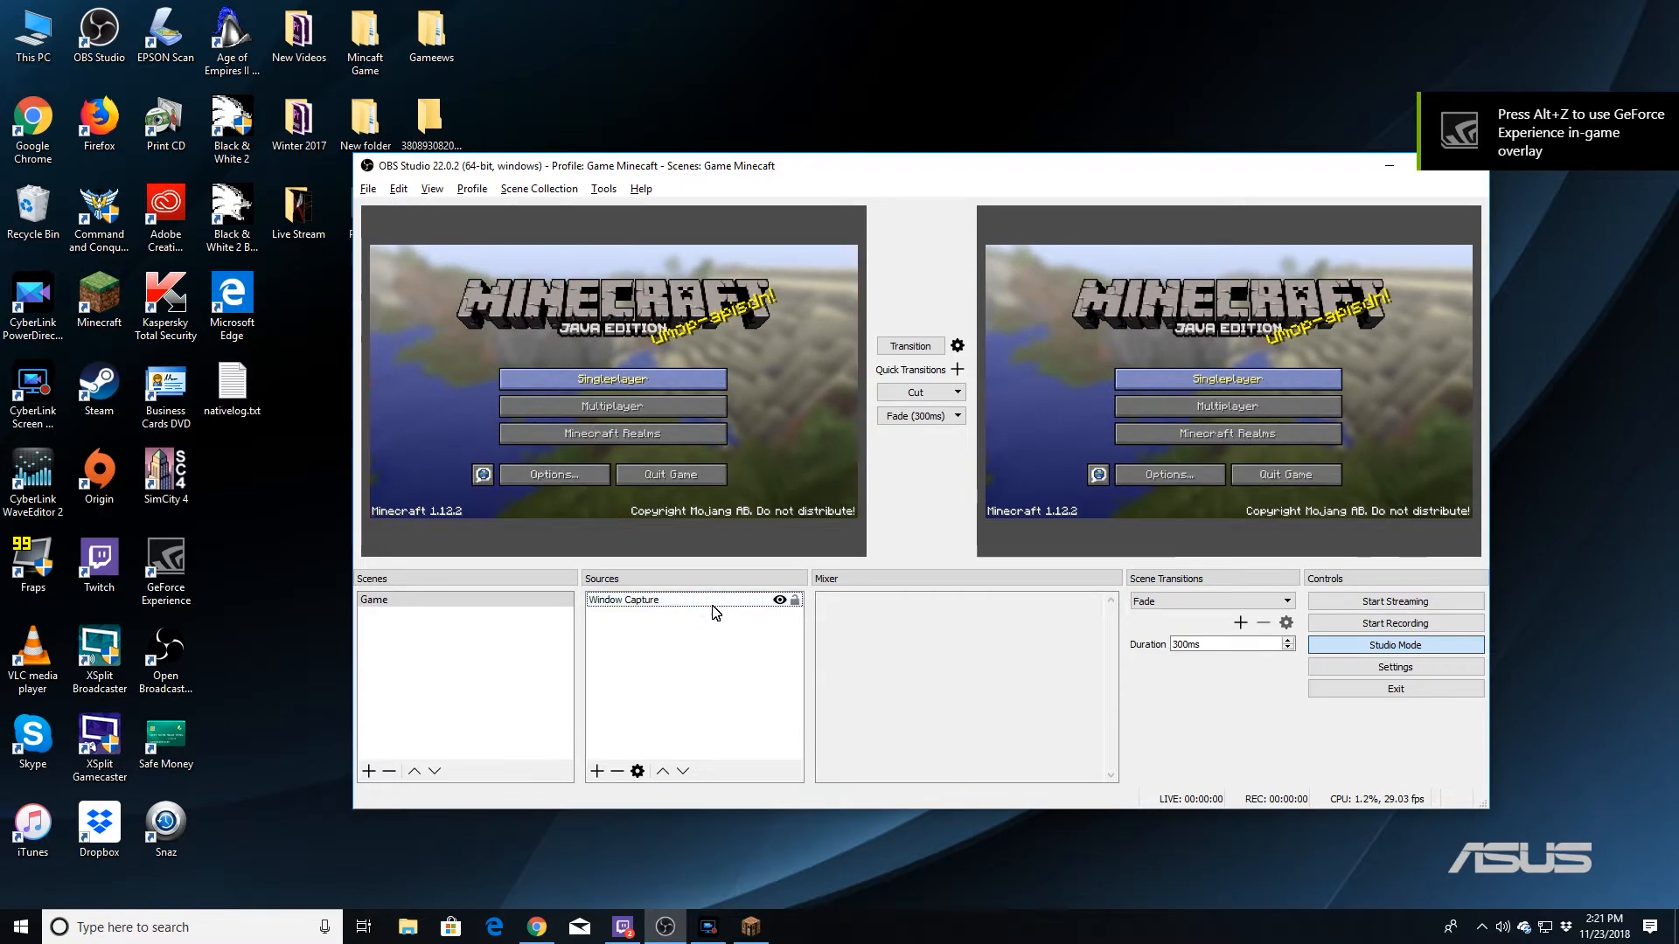
Rename the Window Capture source as Minecaft.
{"action": "right_click", "coordinate": [623, 605]}
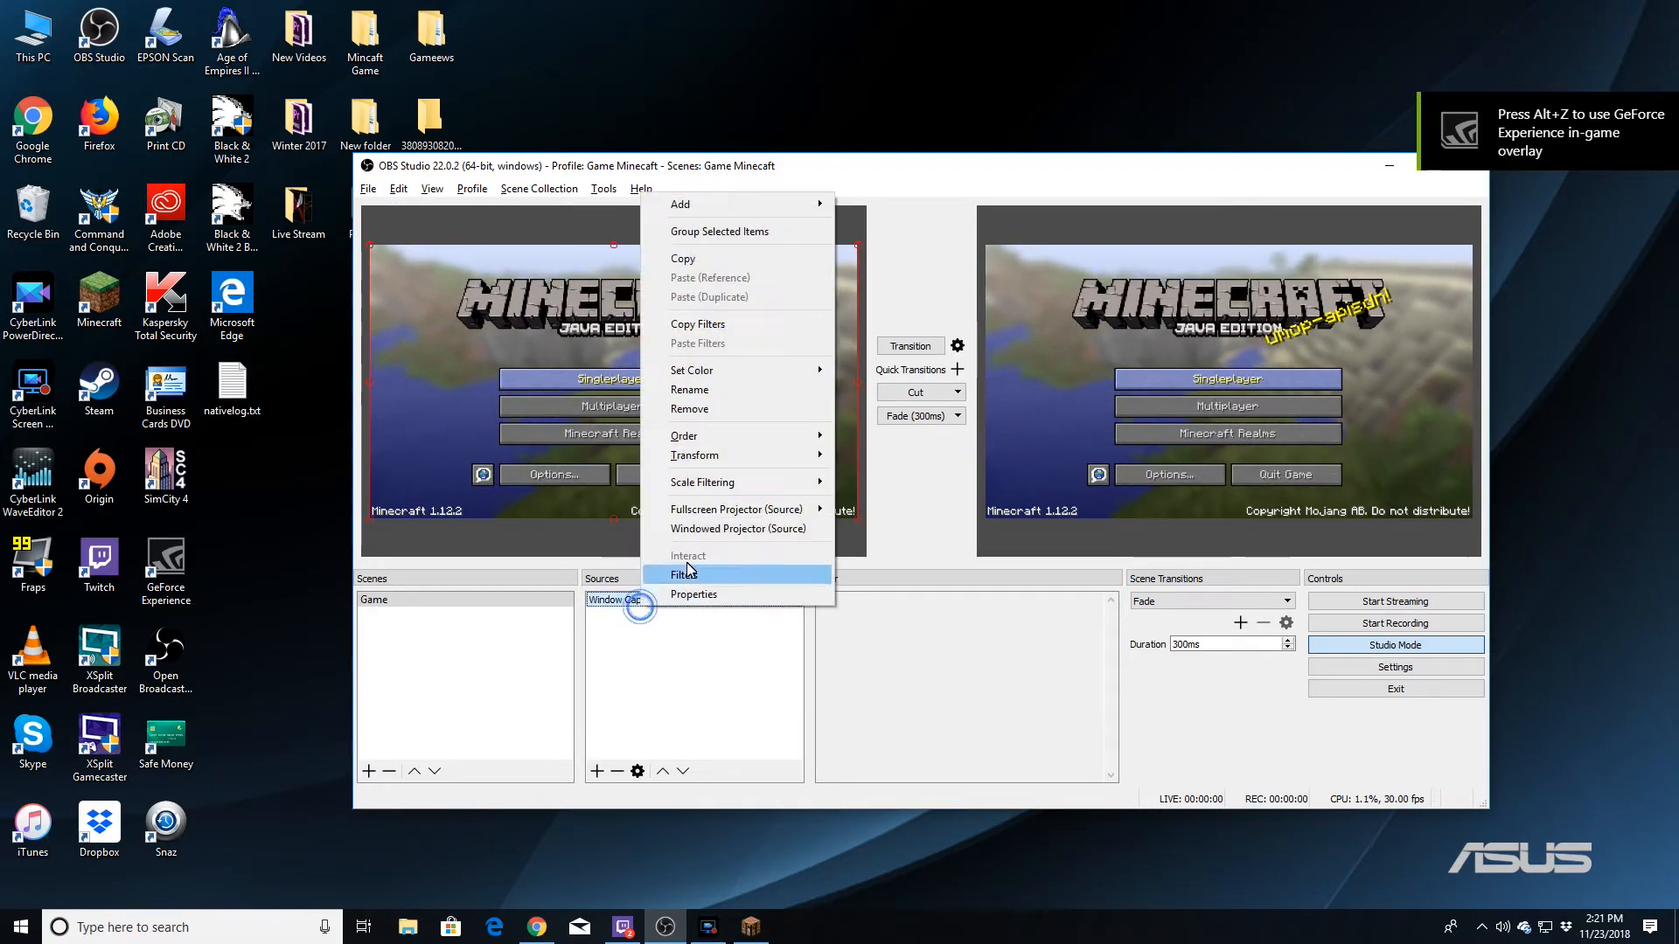
{"action": "left_click", "coordinate": [624, 606]}
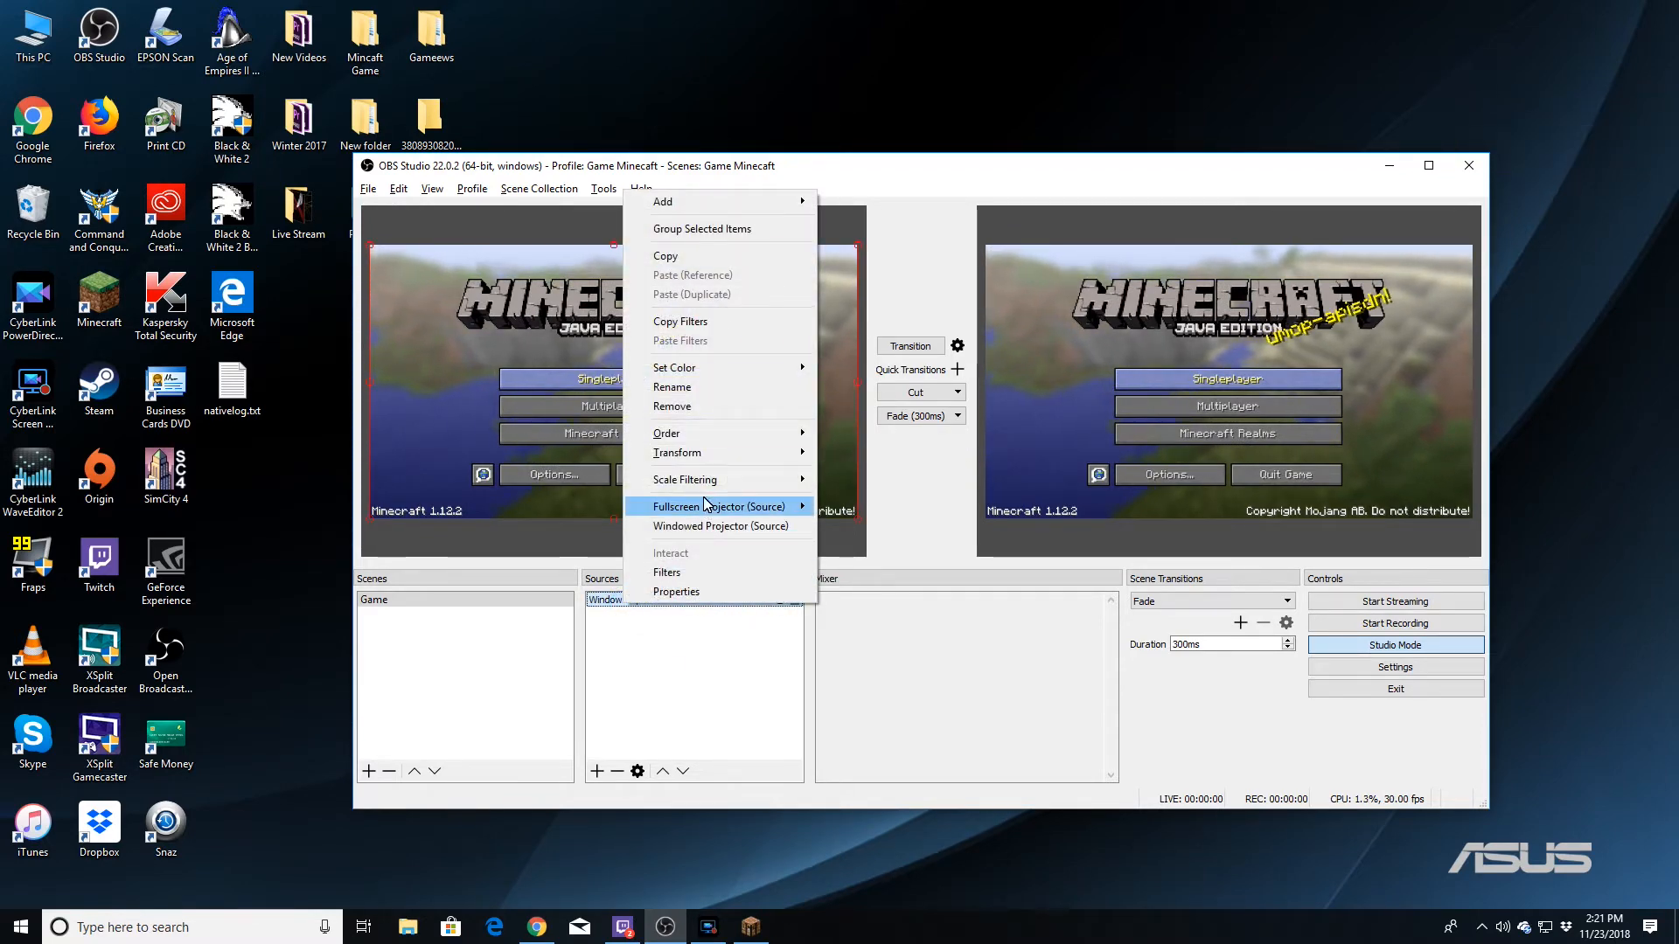
{"action": "left_click", "coordinate": [689, 387]}
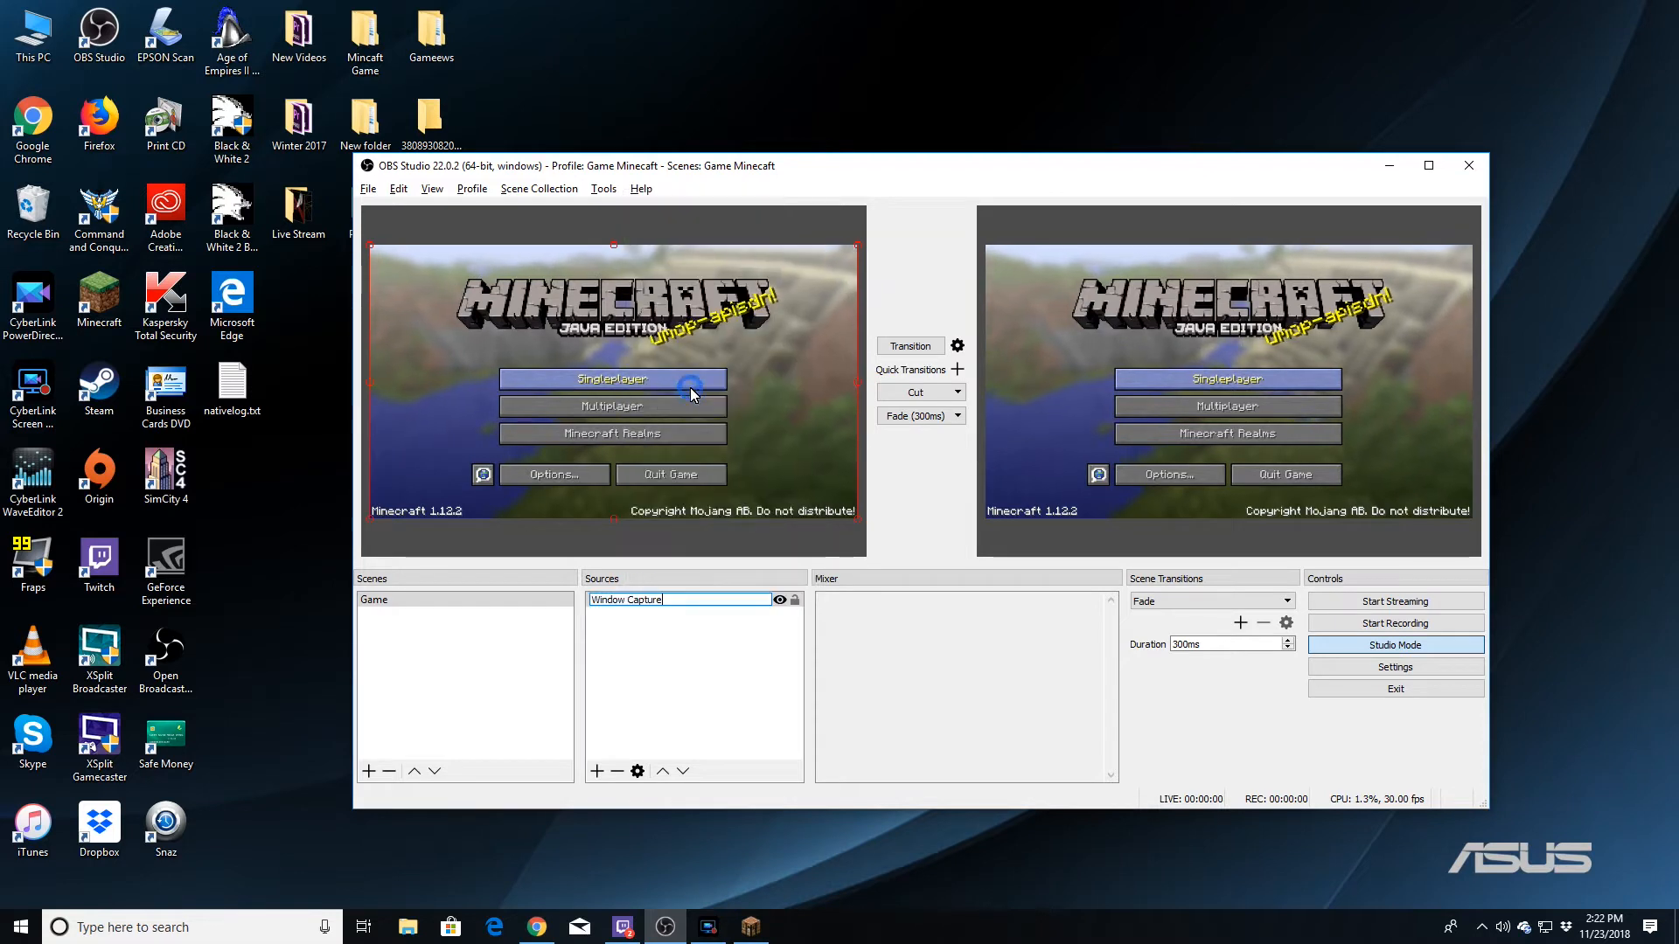
{"action": "key", "text": "BackSpace"}
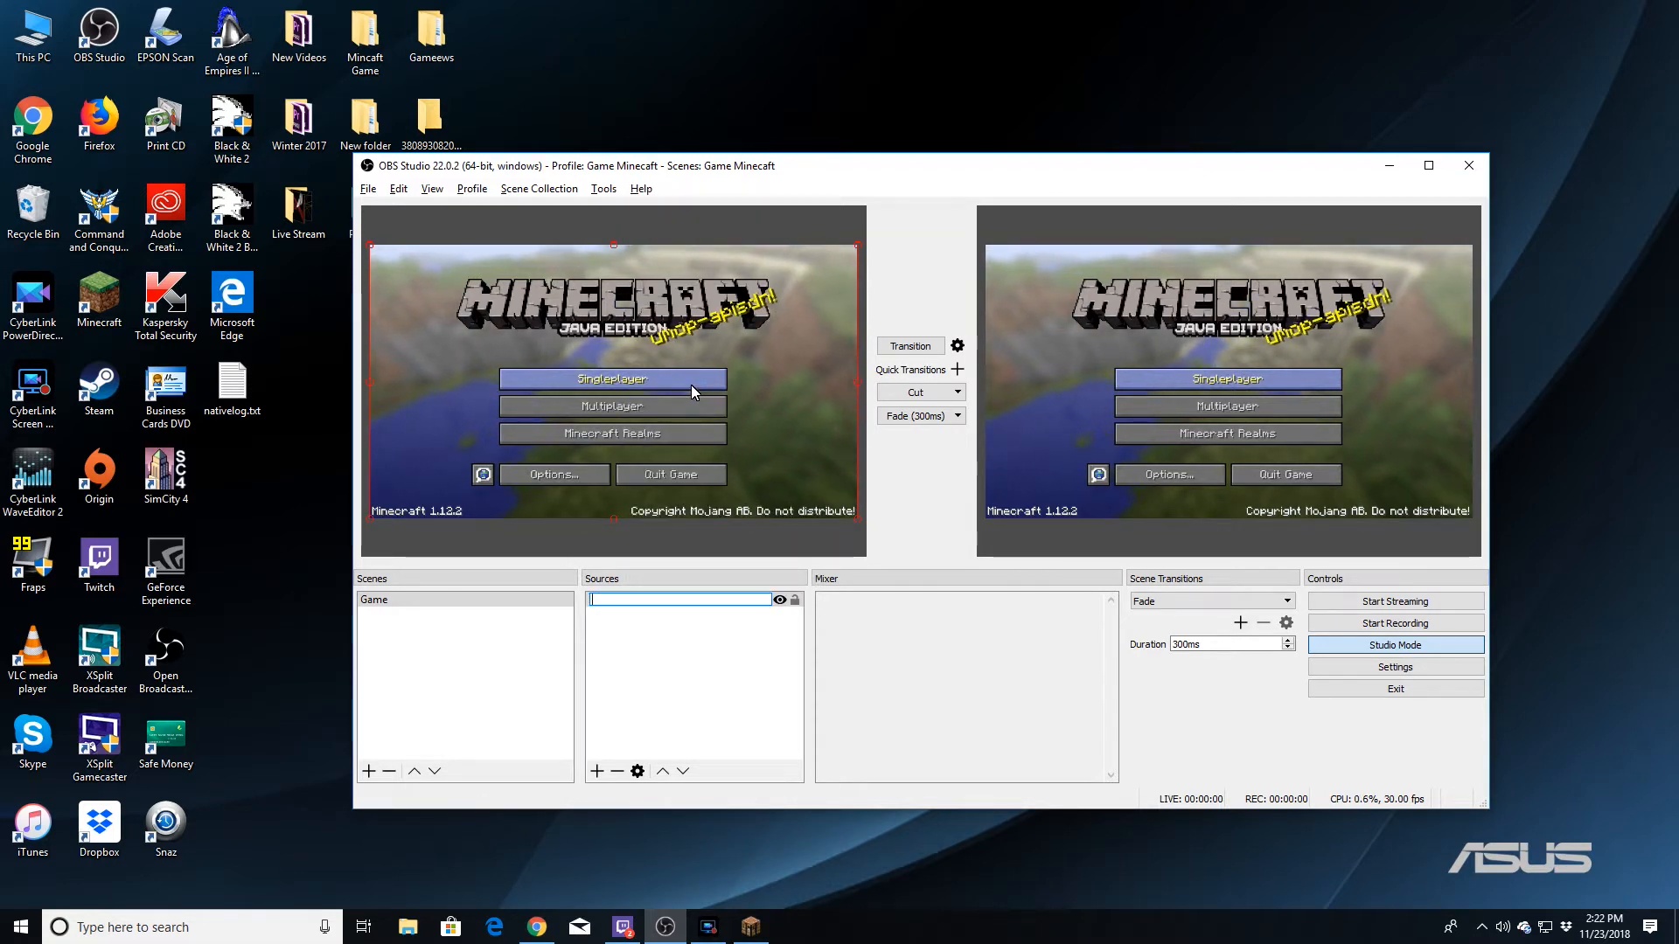
{"action": "type", "text": "Min"}
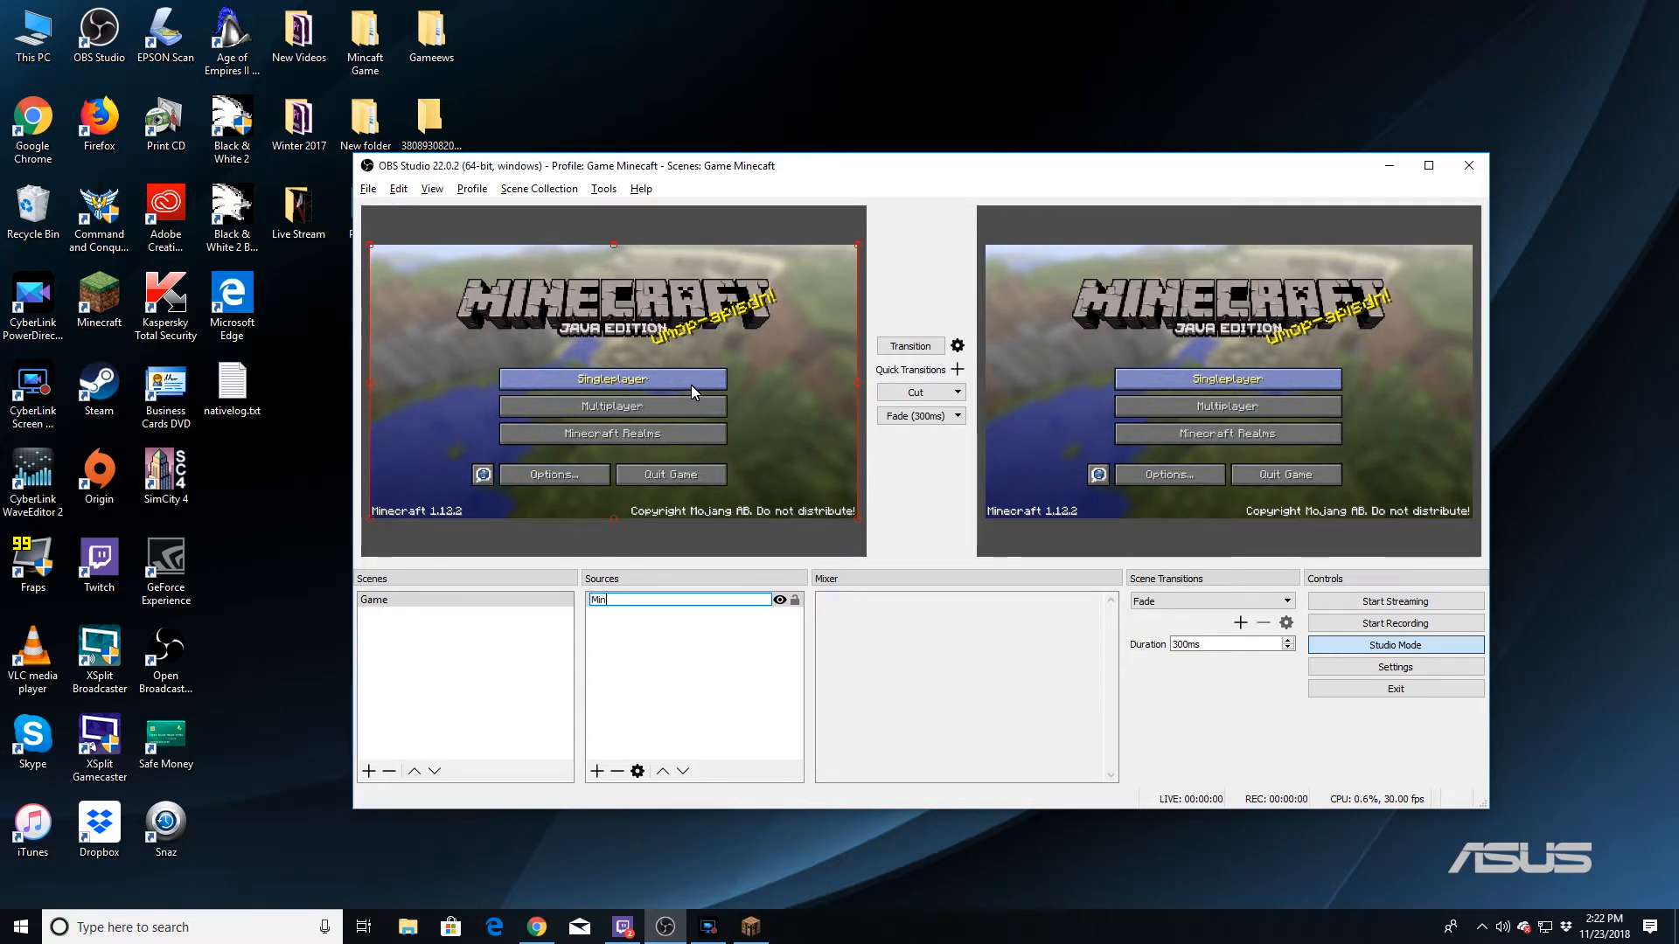
{"action": "type", "text": "e"}
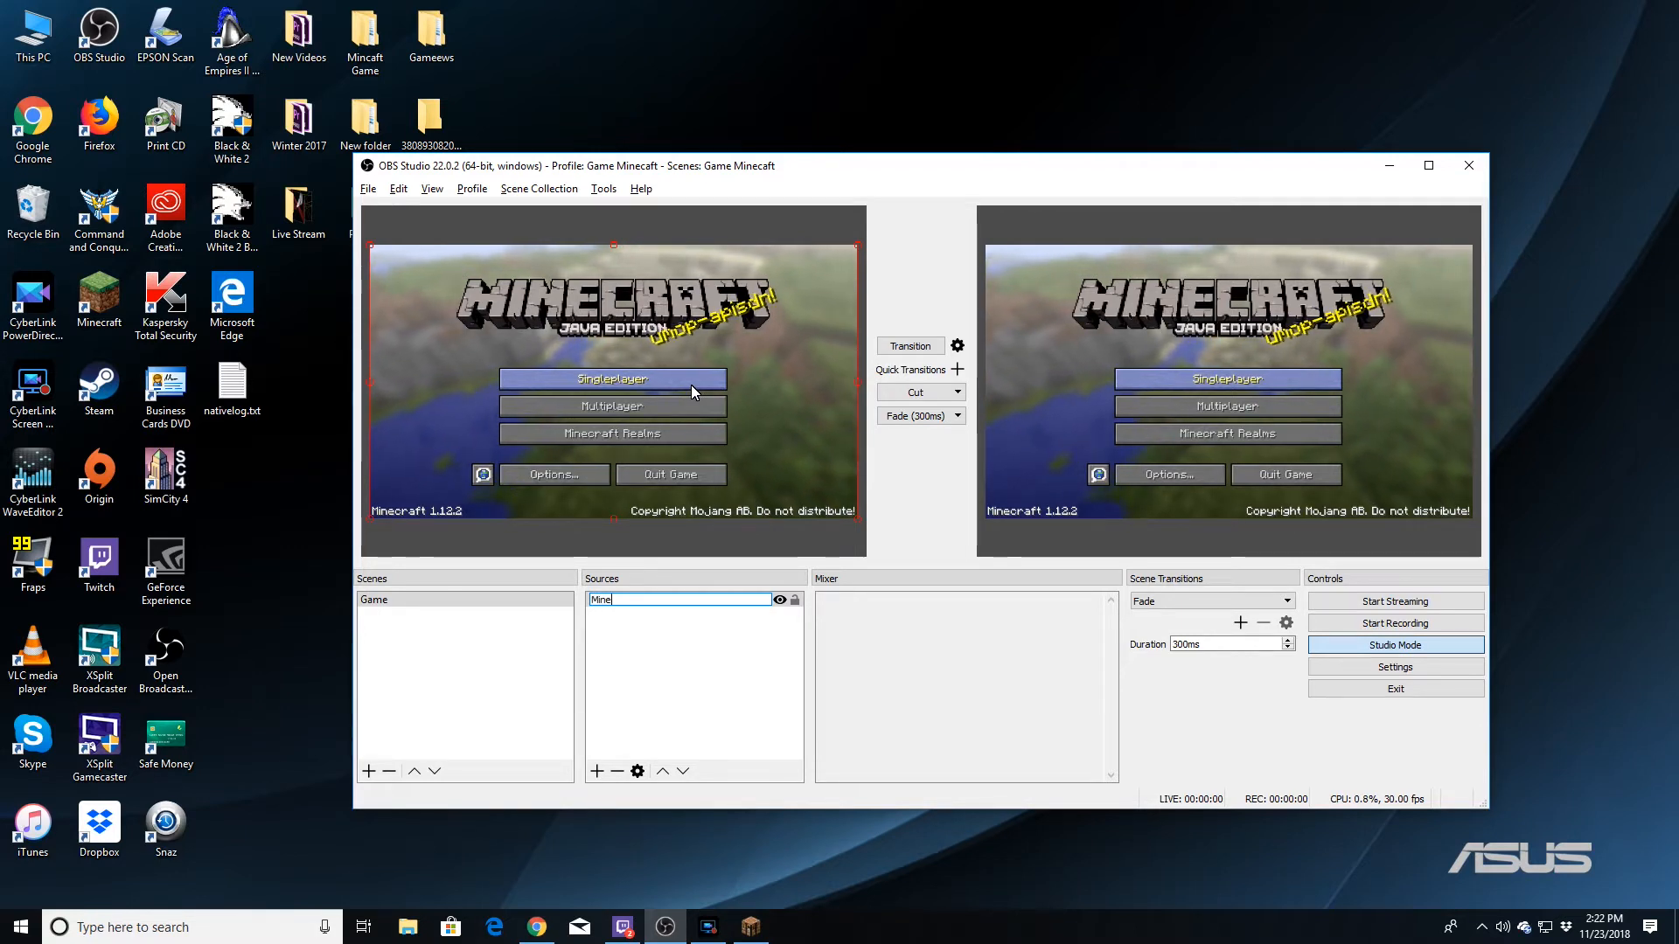
{"action": "type", "text": "cft"}
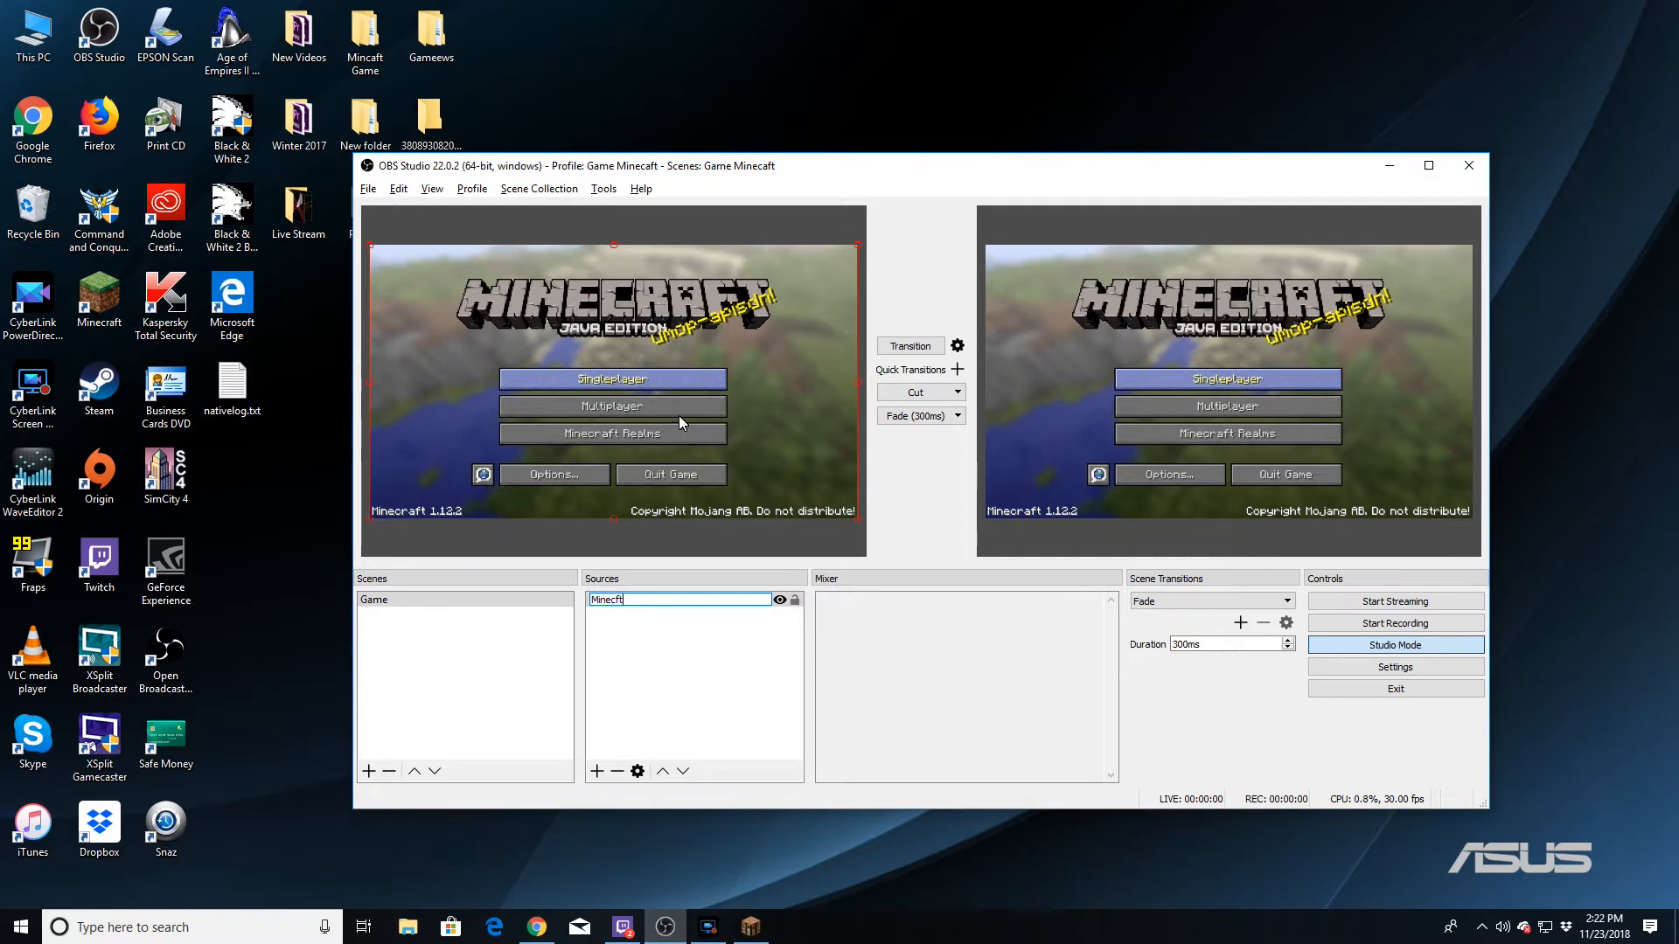
{"action": "key", "text": "BackSpace"}
{"action": "key", "text": "BackSpace"}
{"action": "key", "text": "BackSpace"}
{"action": "key", "text": "BackSpace"}
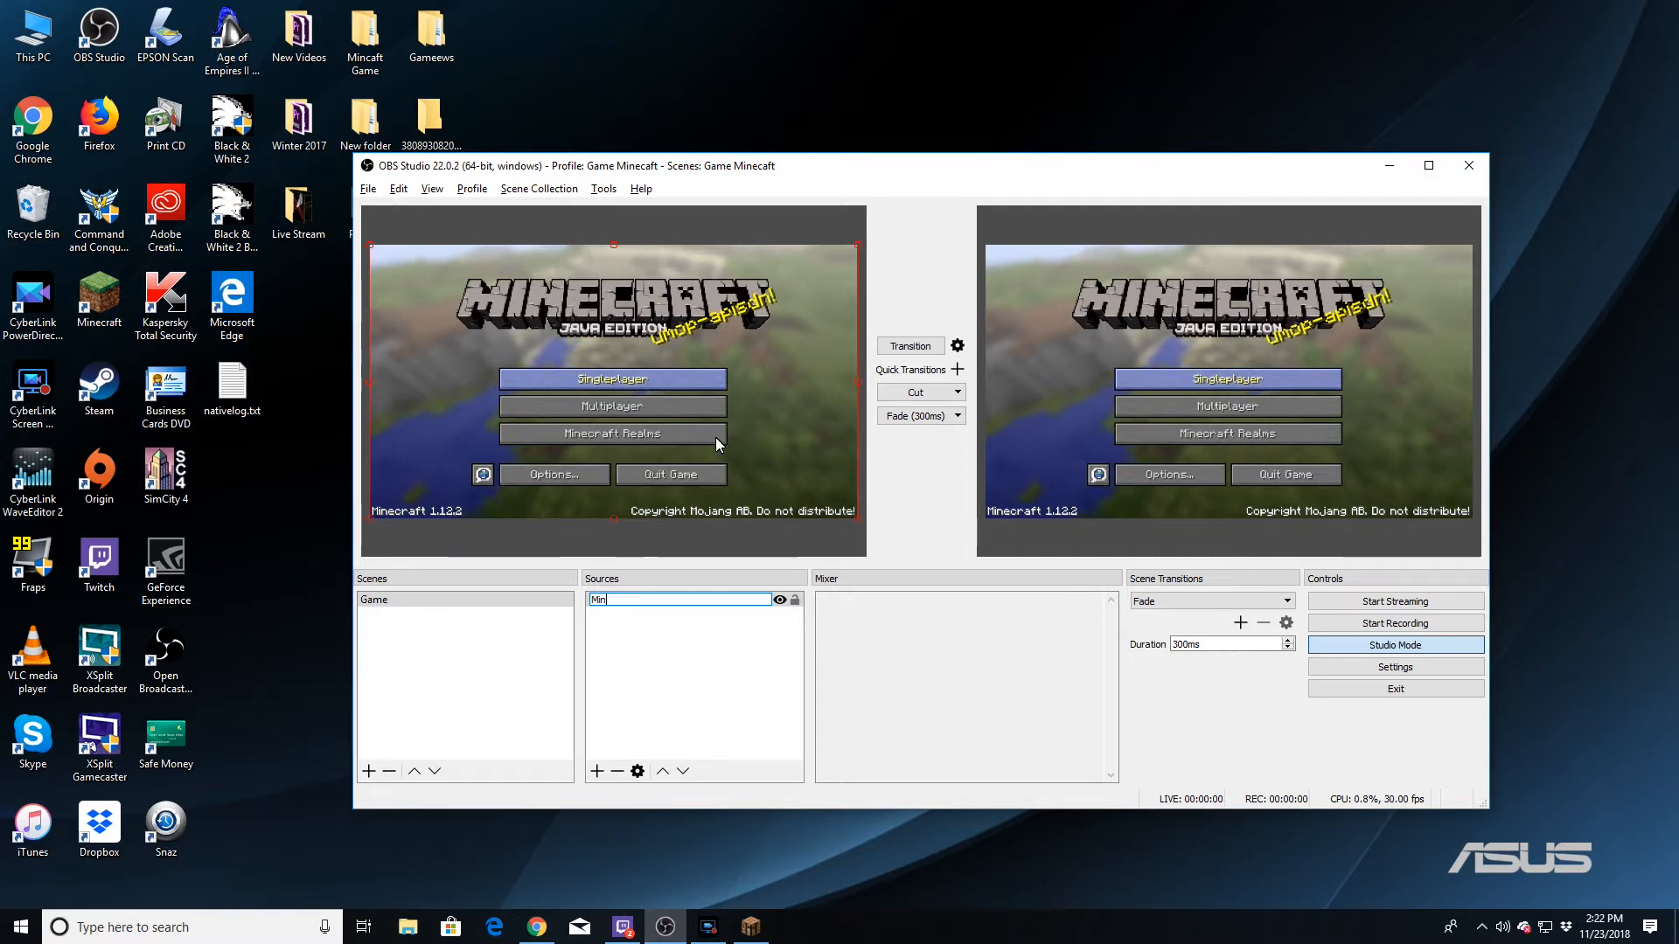
{"action": "type", "text": "e"}
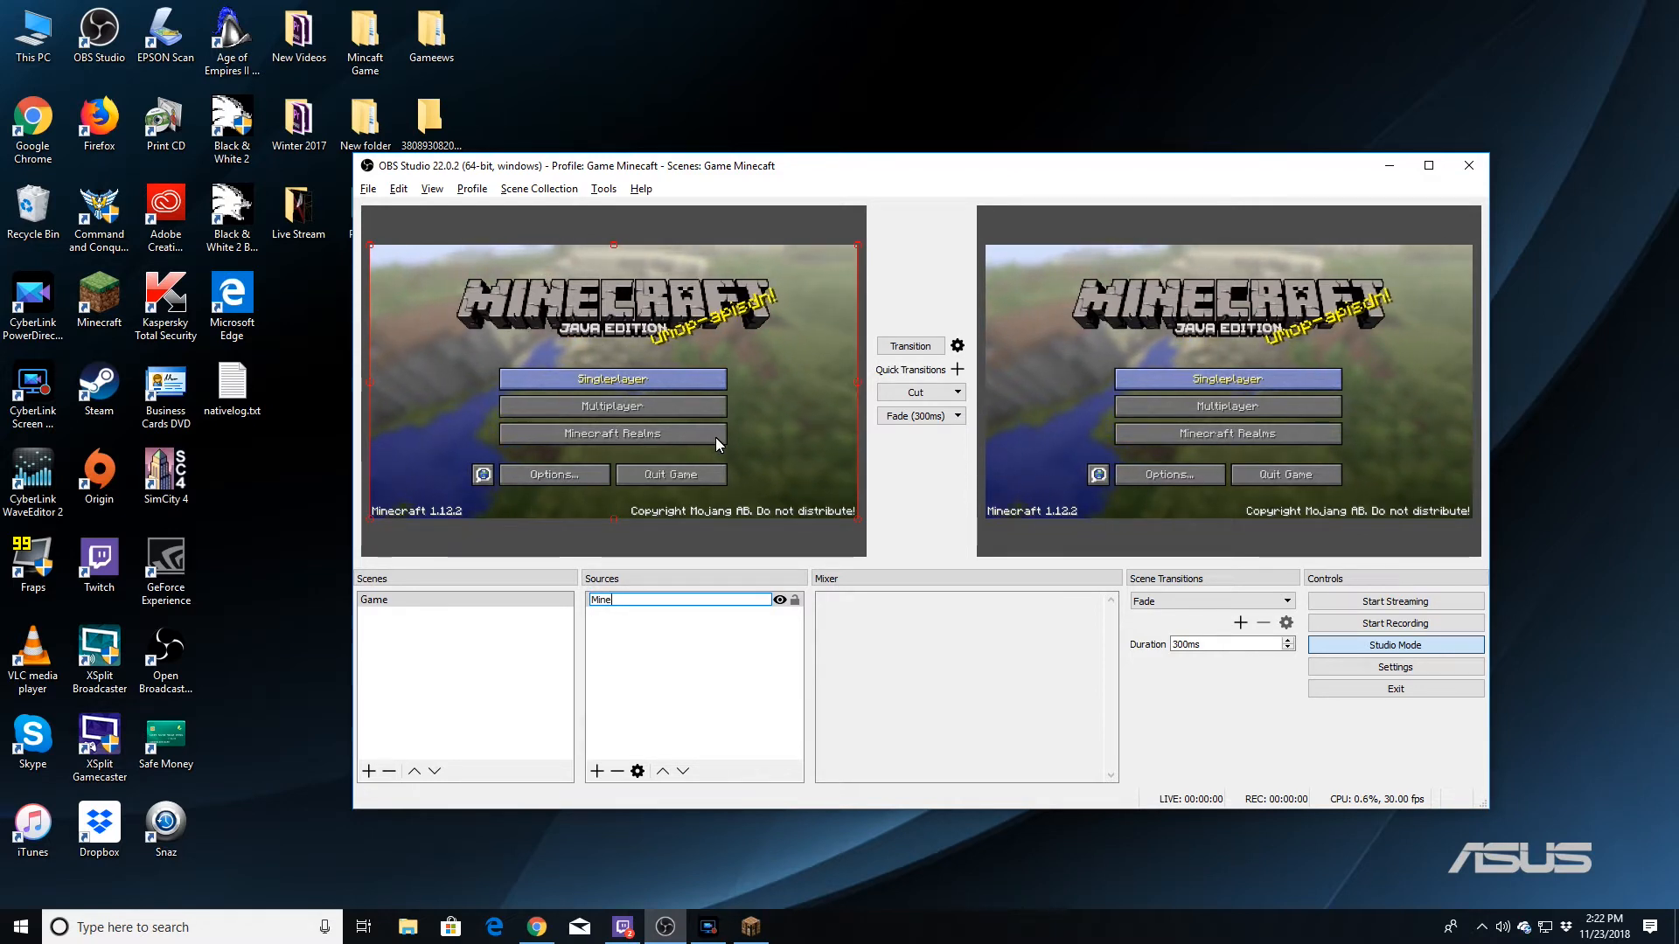
{"action": "type", "text": "caft"}
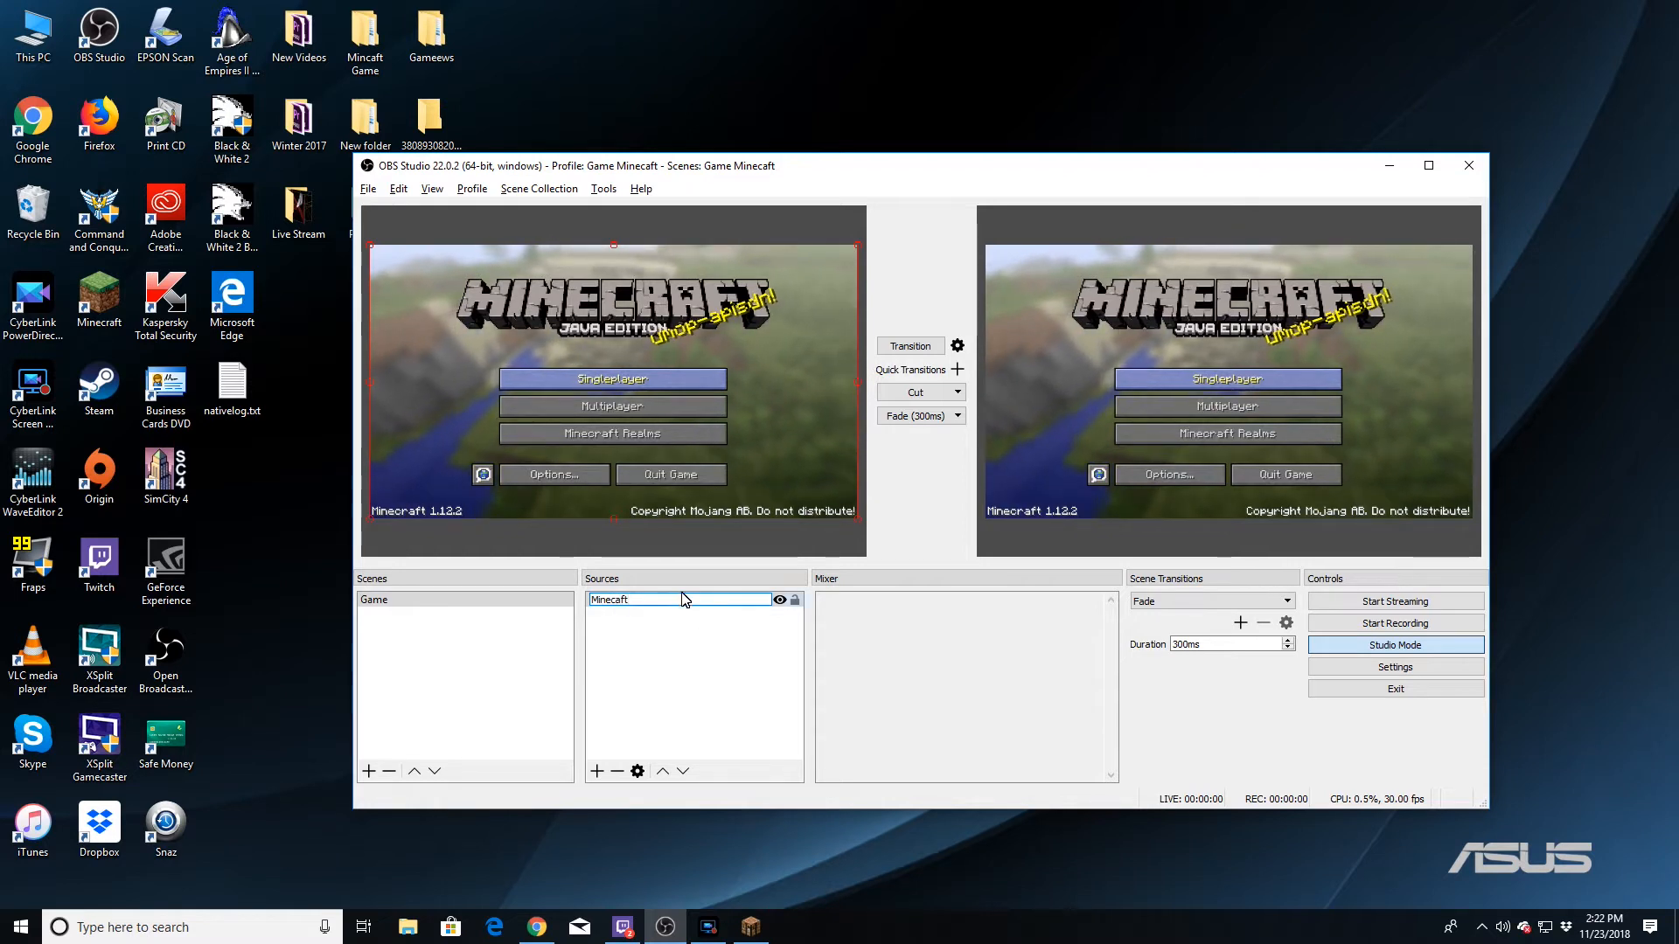
{"action": "left_click", "coordinate": [647, 651]}
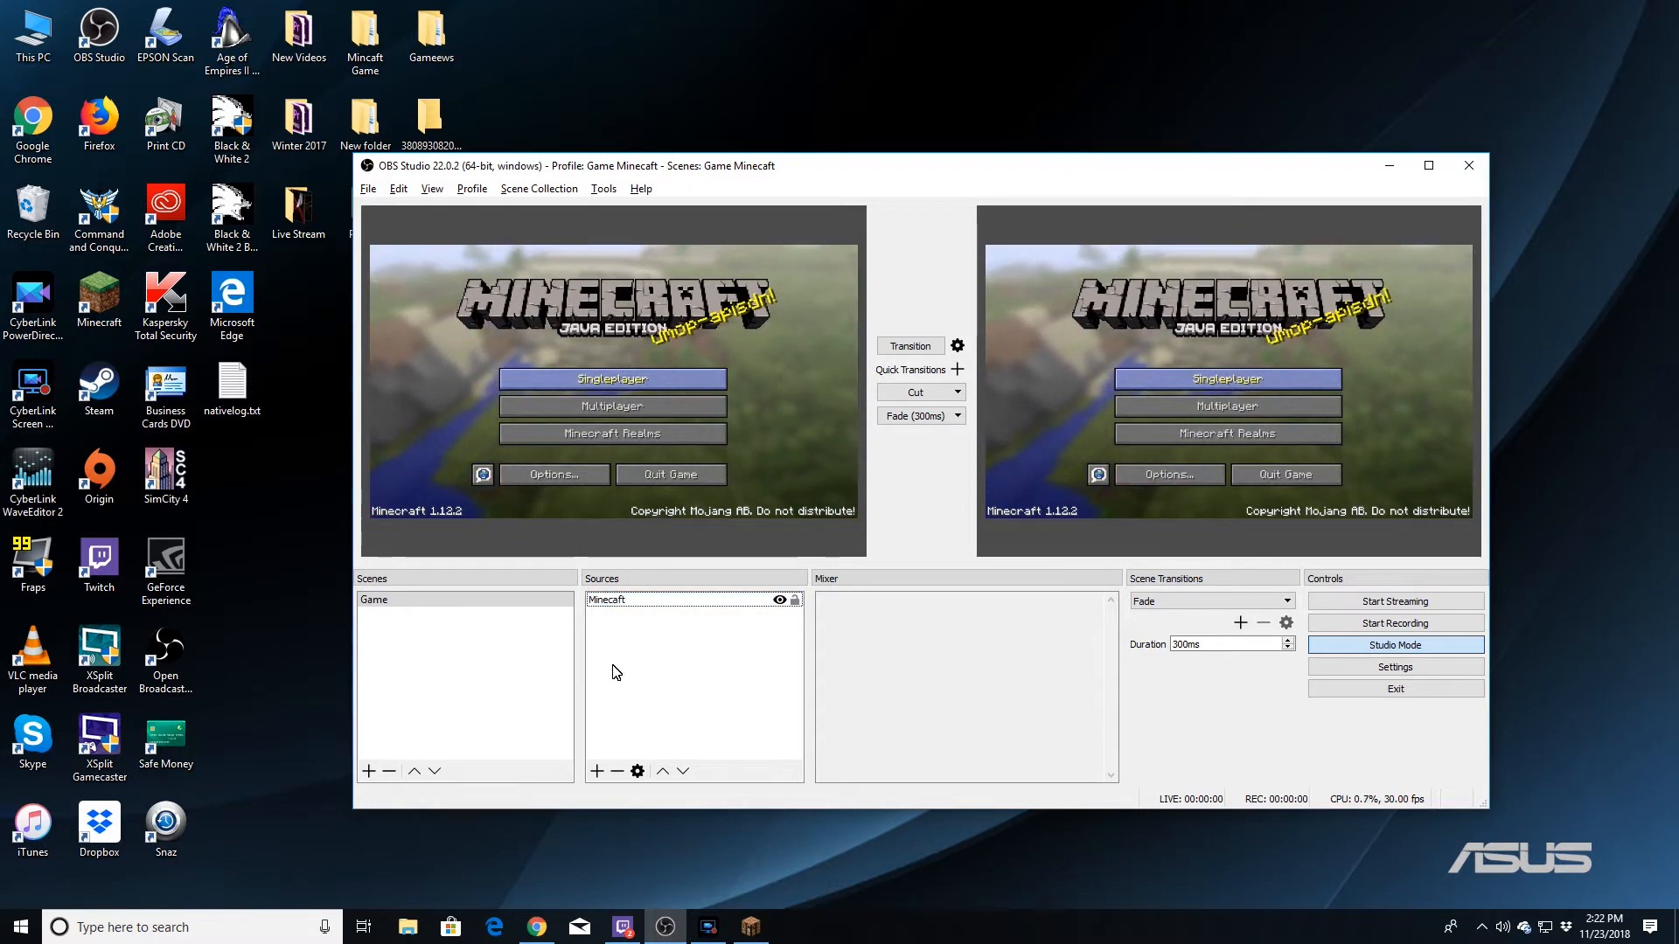
Hide the Minecaft source and start the FoolCraft 3 (5) modpack from the Twitch app.
{"action": "left_click", "coordinate": [779, 600]}
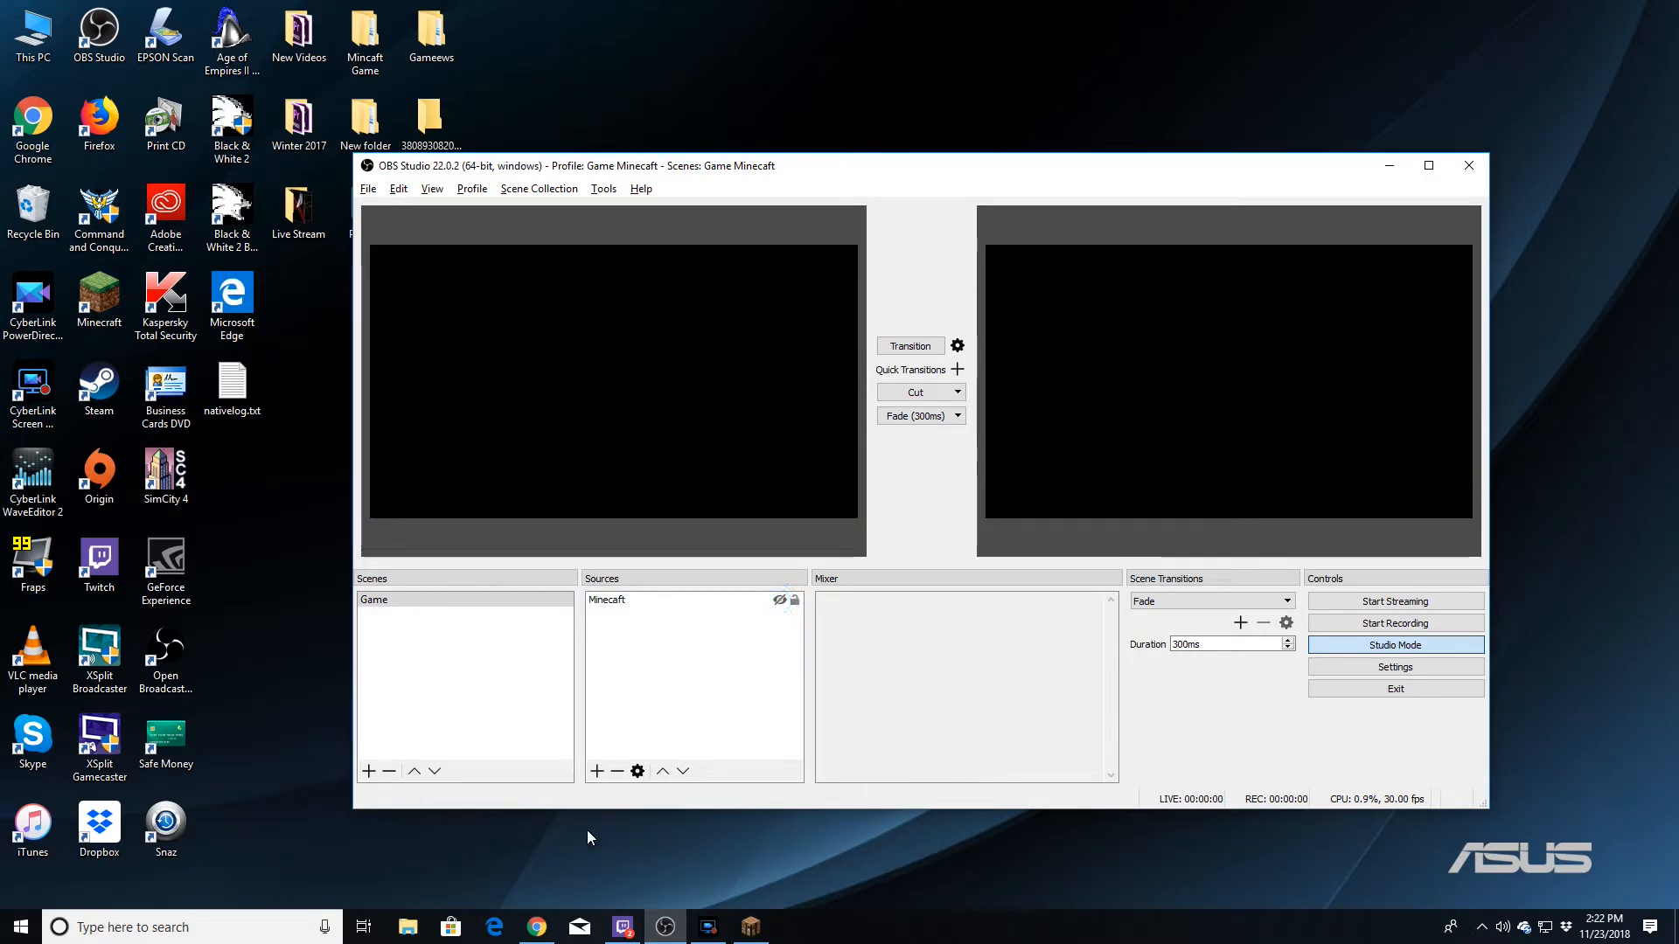
{"action": "left_click", "coordinate": [623, 927]}
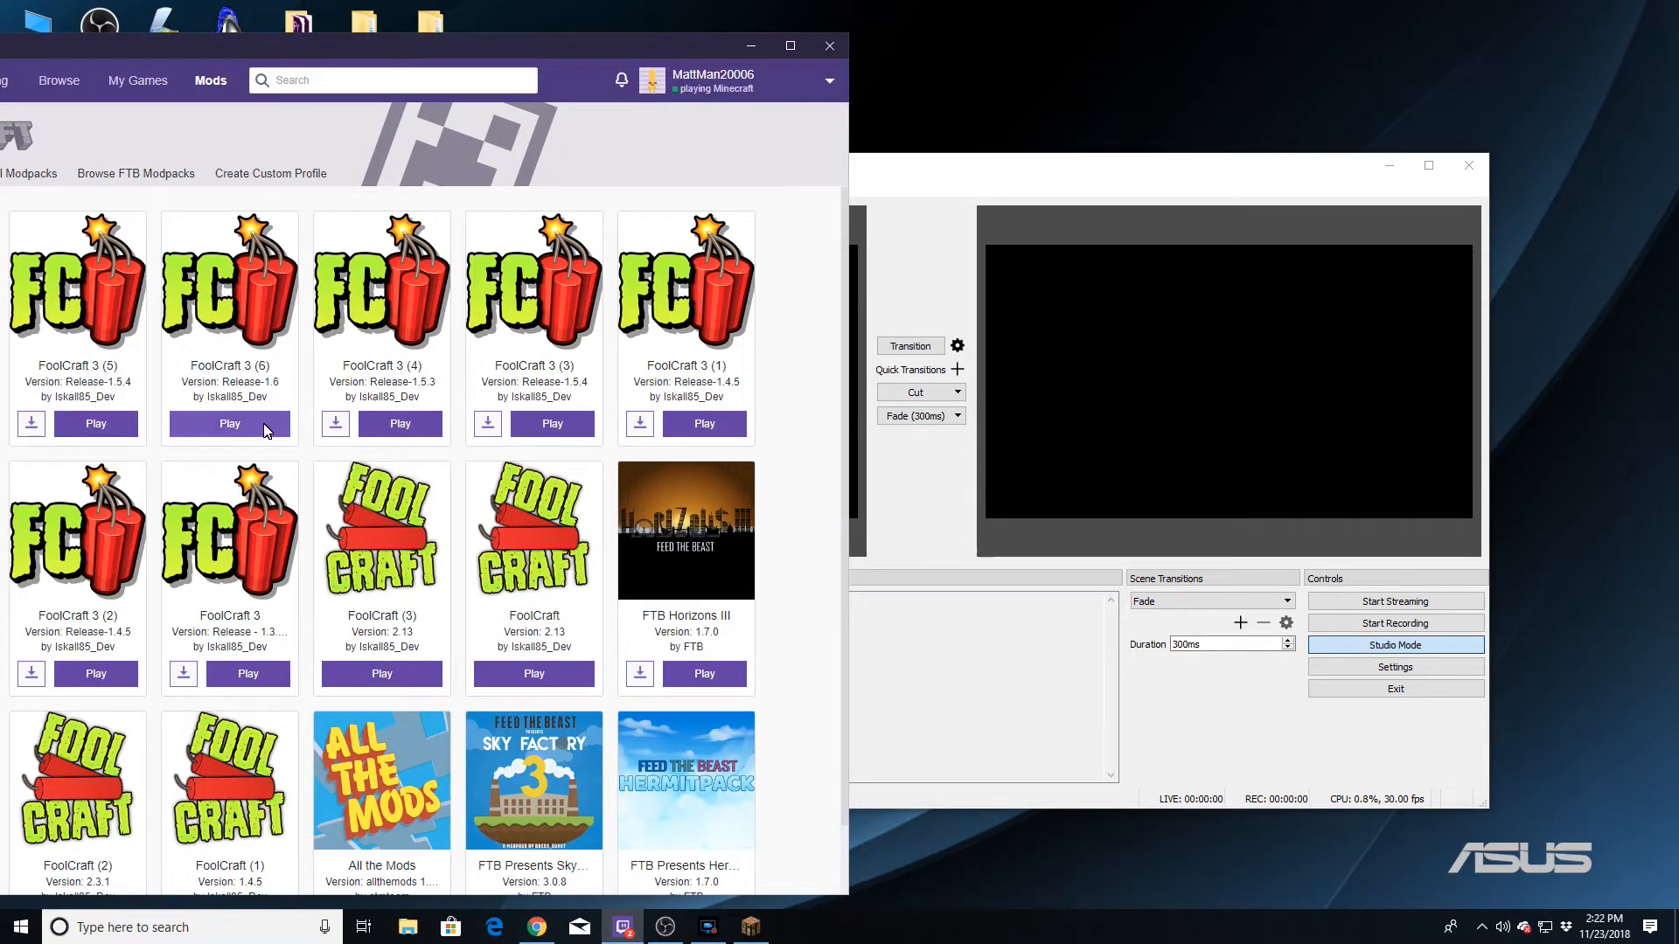
{"action": "left_click", "coordinate": [92, 424]}
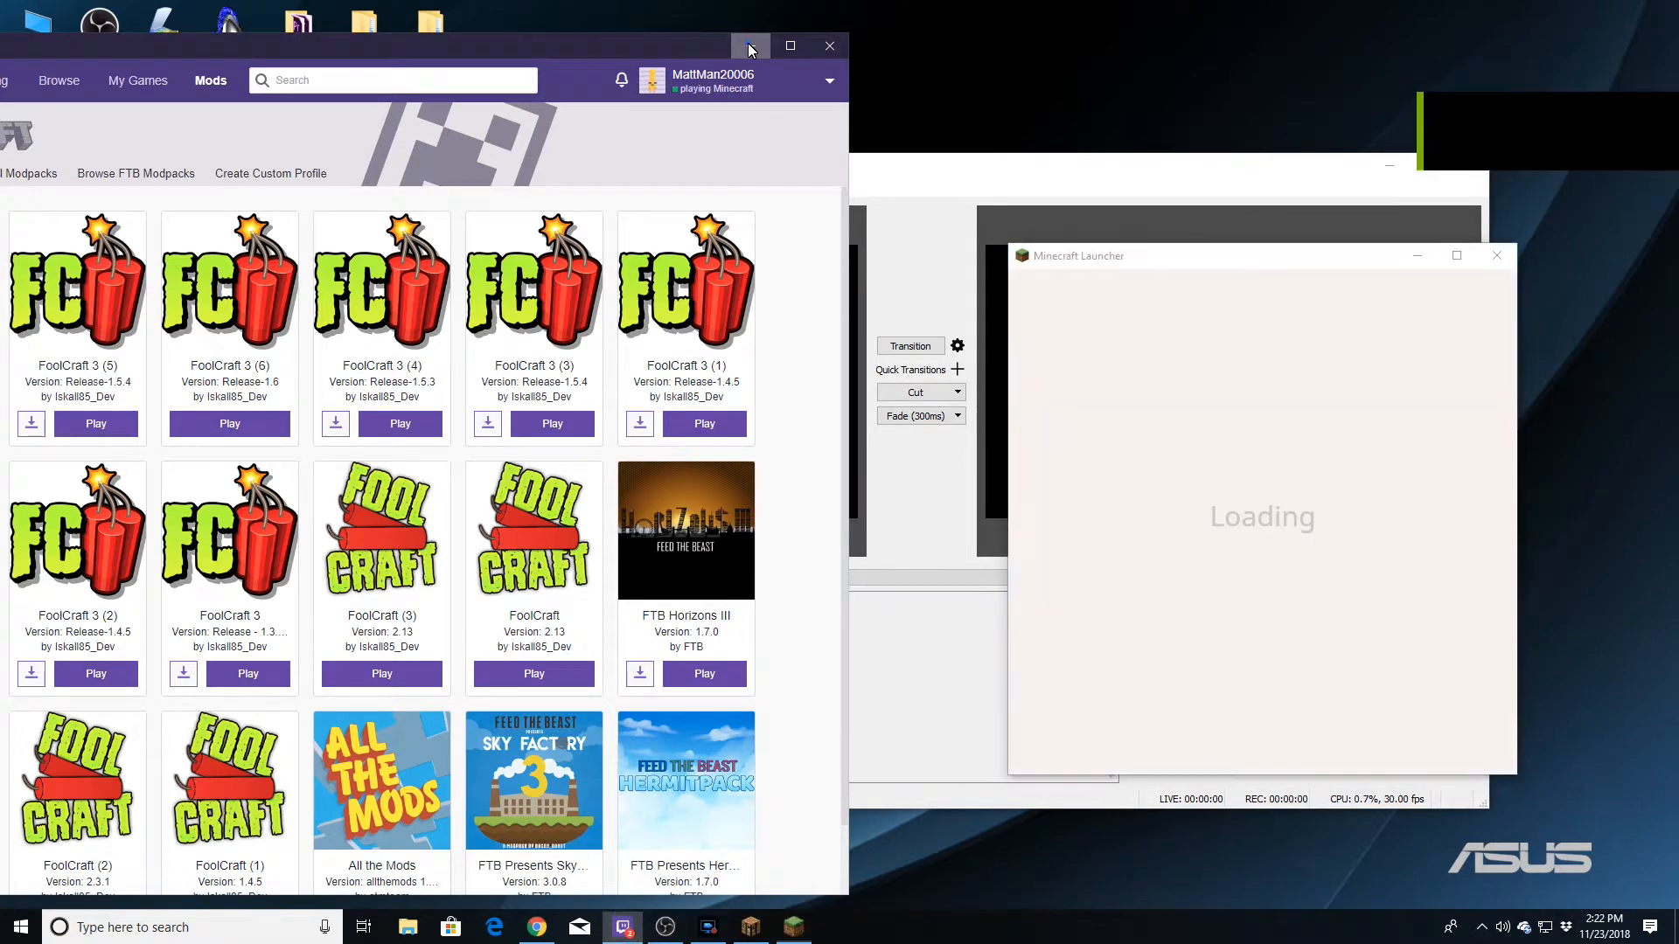
{"action": "left_click", "coordinate": [749, 47]}
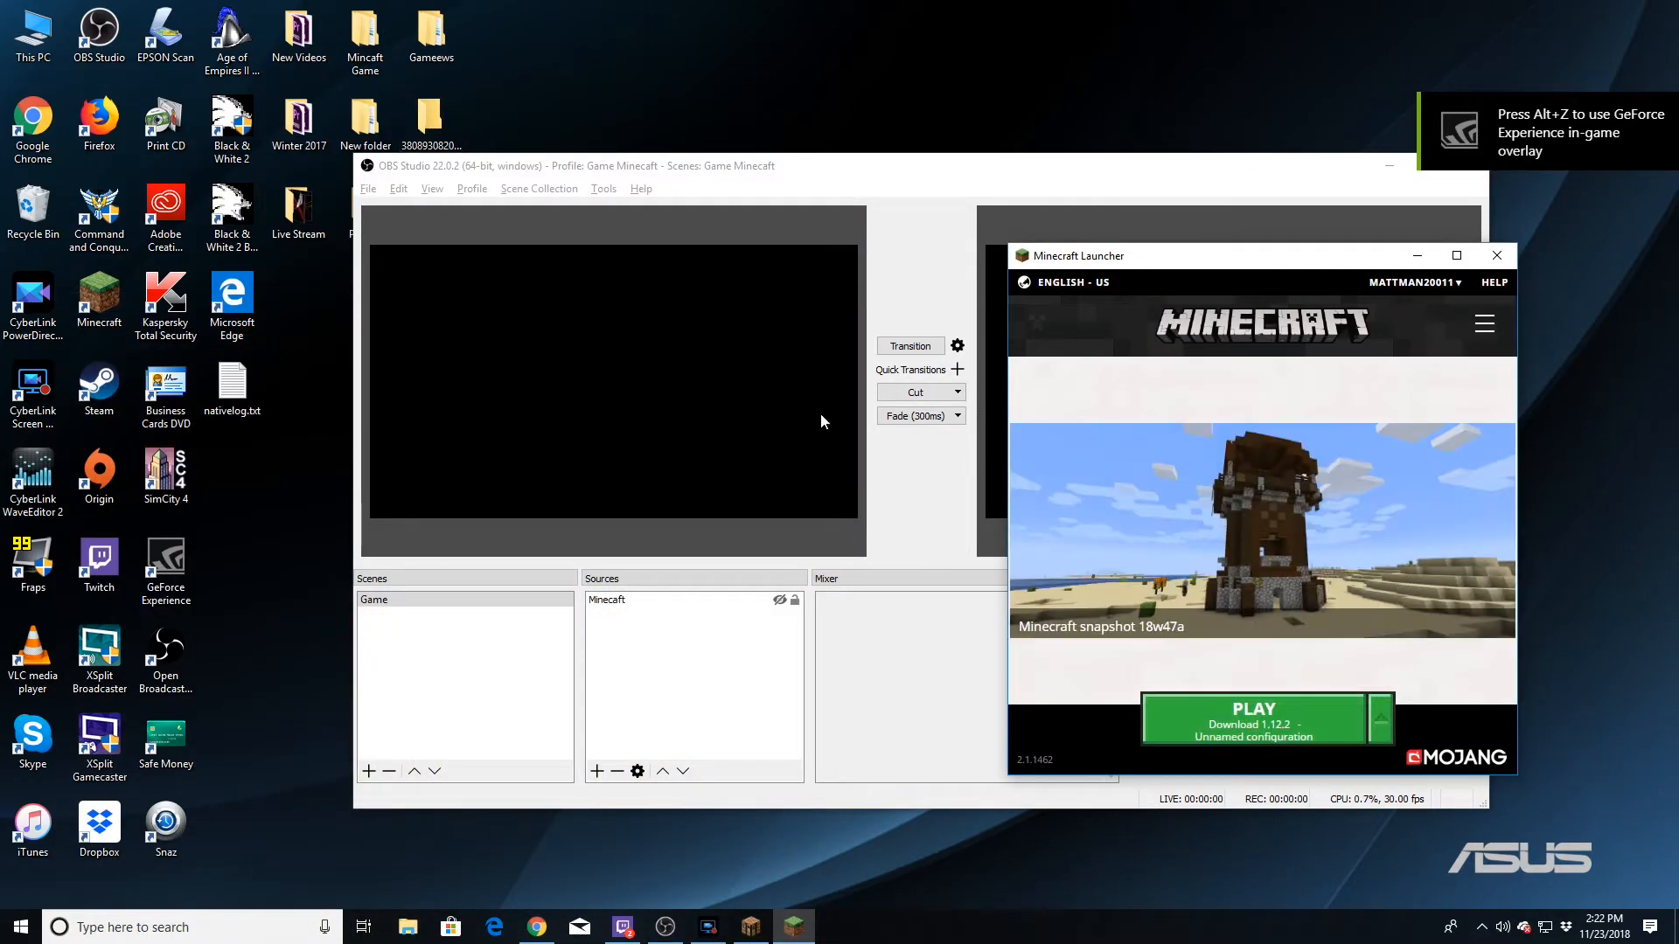
{"action": "left_click", "coordinate": [1163, 713]}
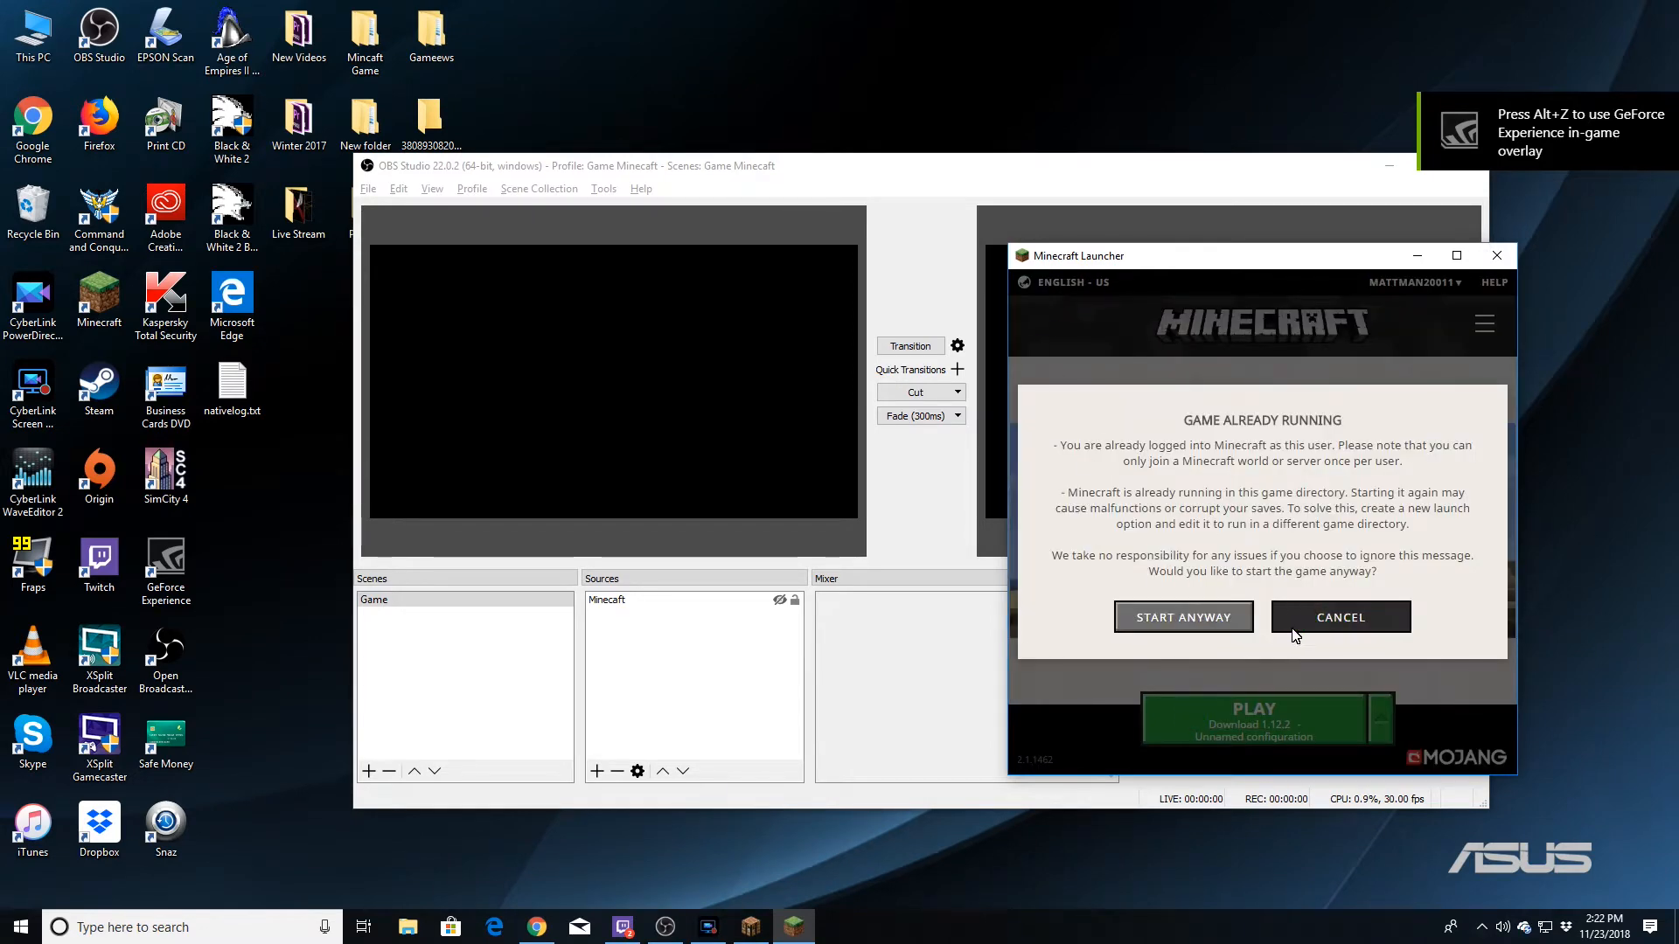
{"action": "left_click", "coordinate": [1322, 636]}
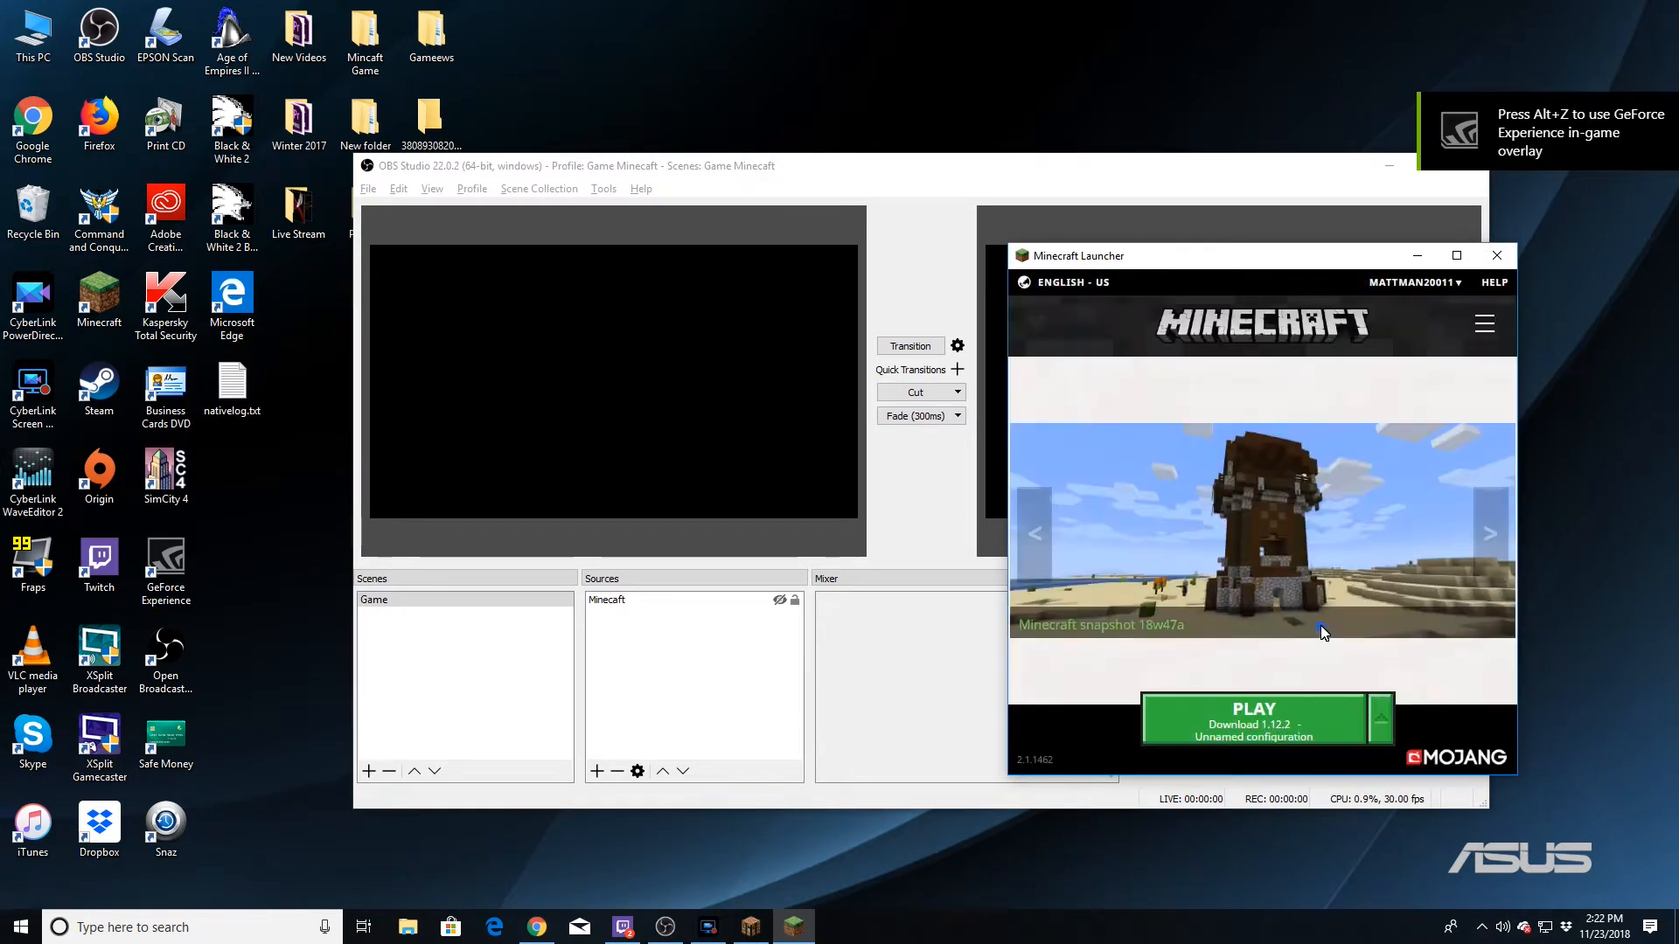
{"action": "left_click", "coordinate": [1497, 257]}
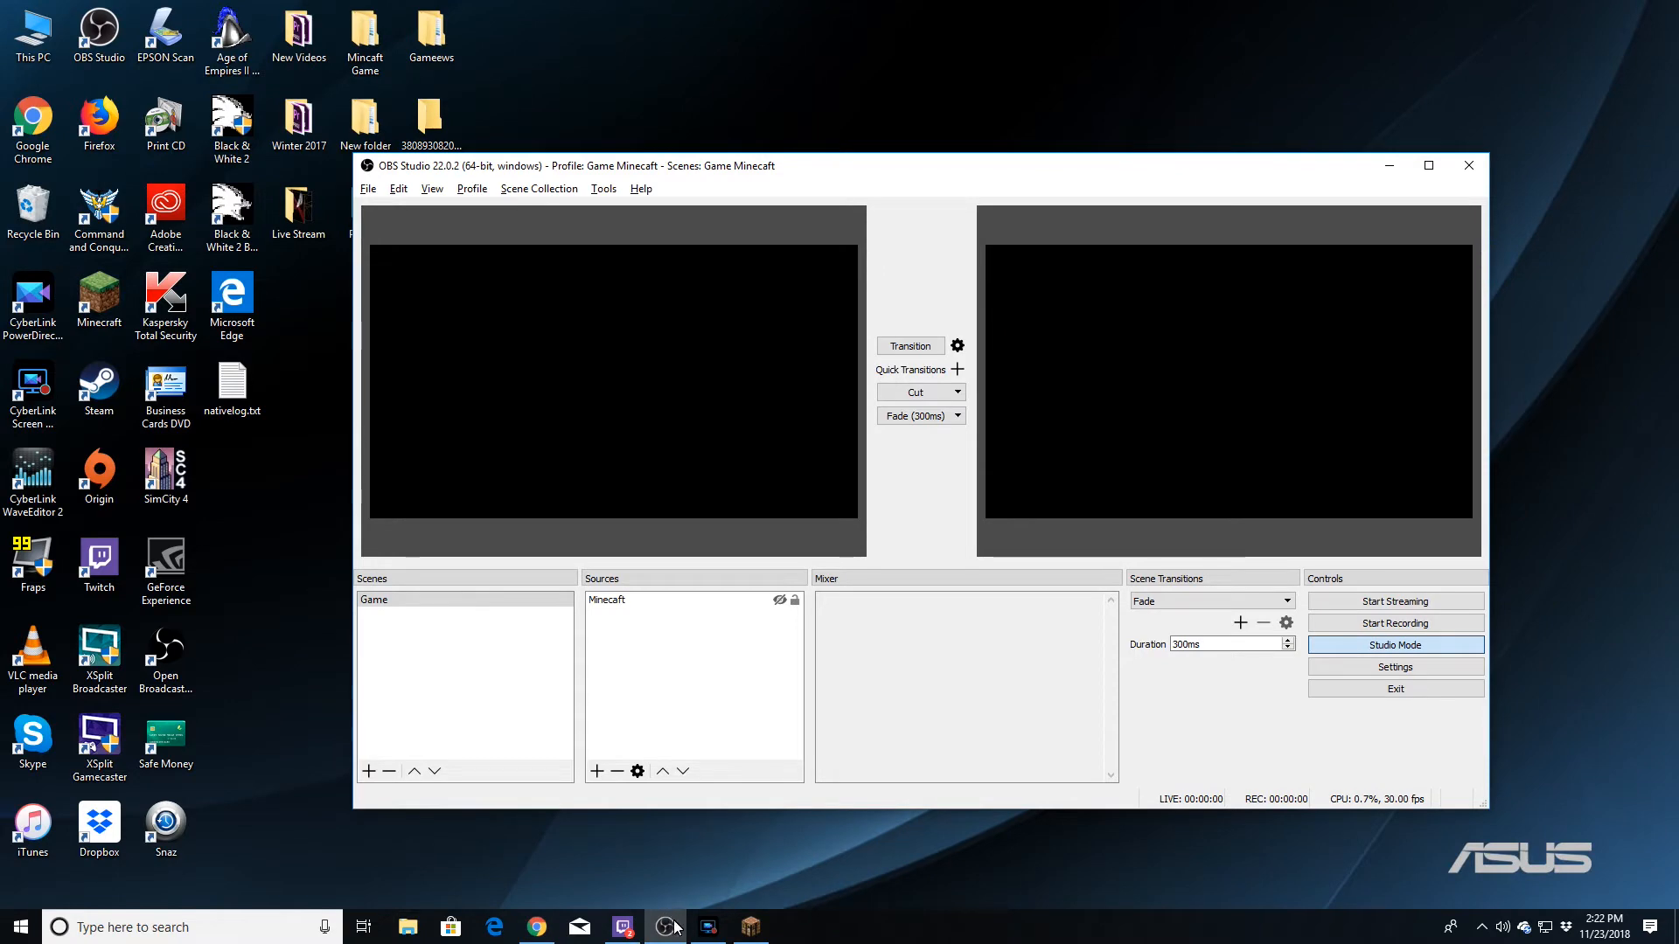
{"action": "left_click", "coordinate": [623, 927]}
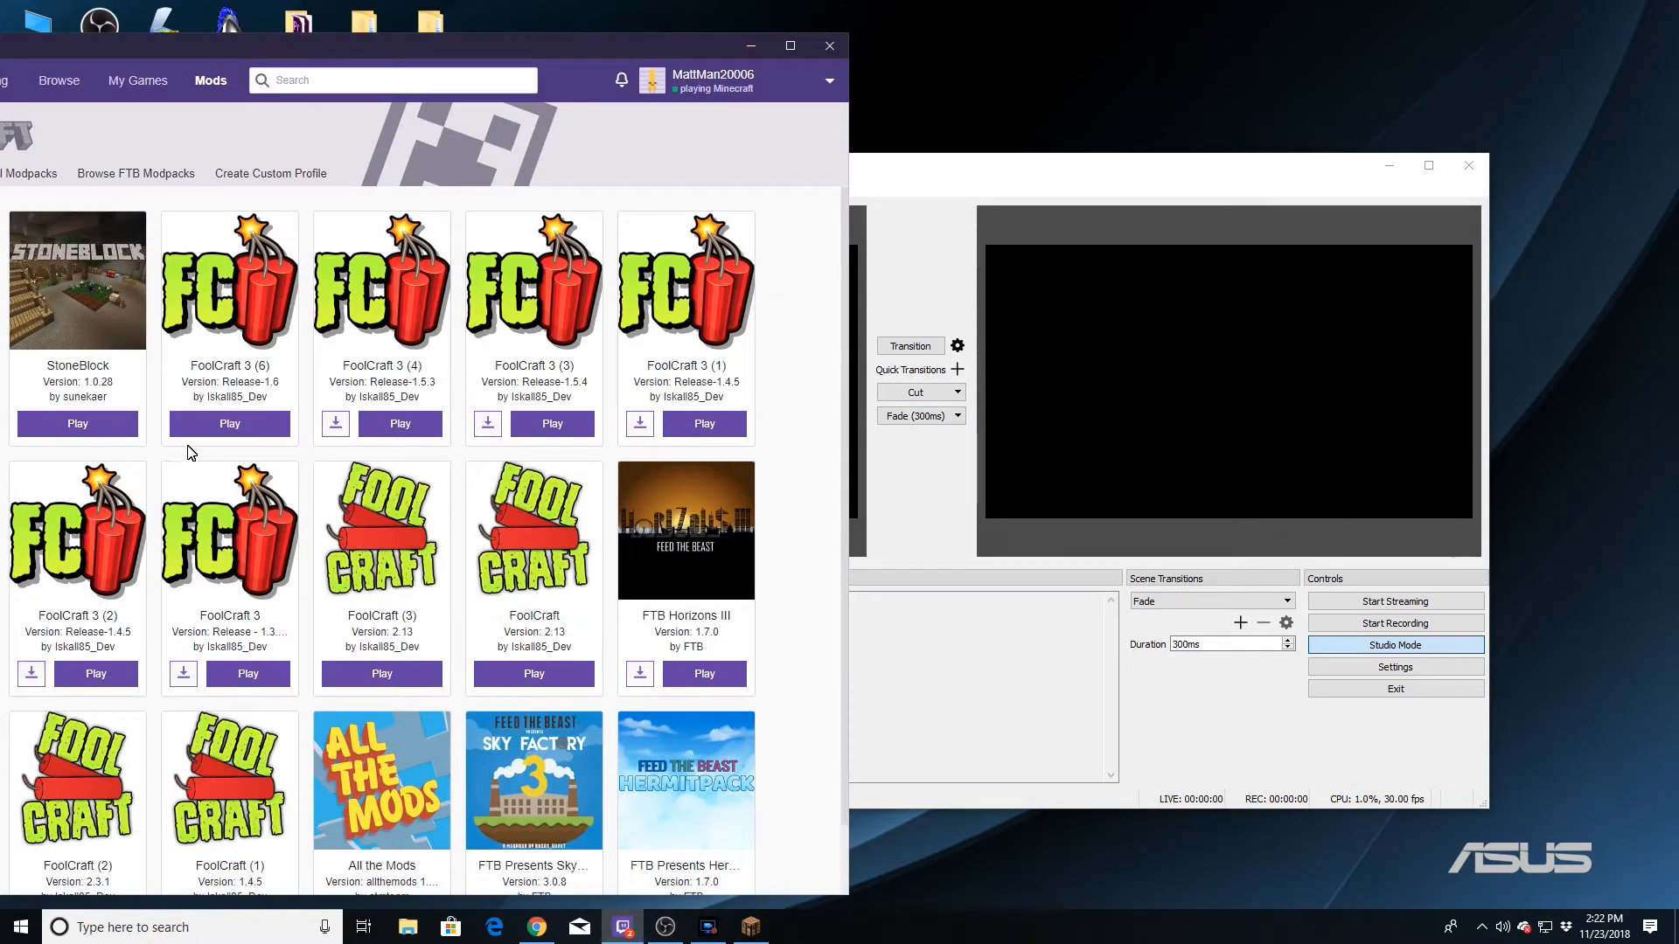
{"action": "left_click", "coordinate": [220, 424]}
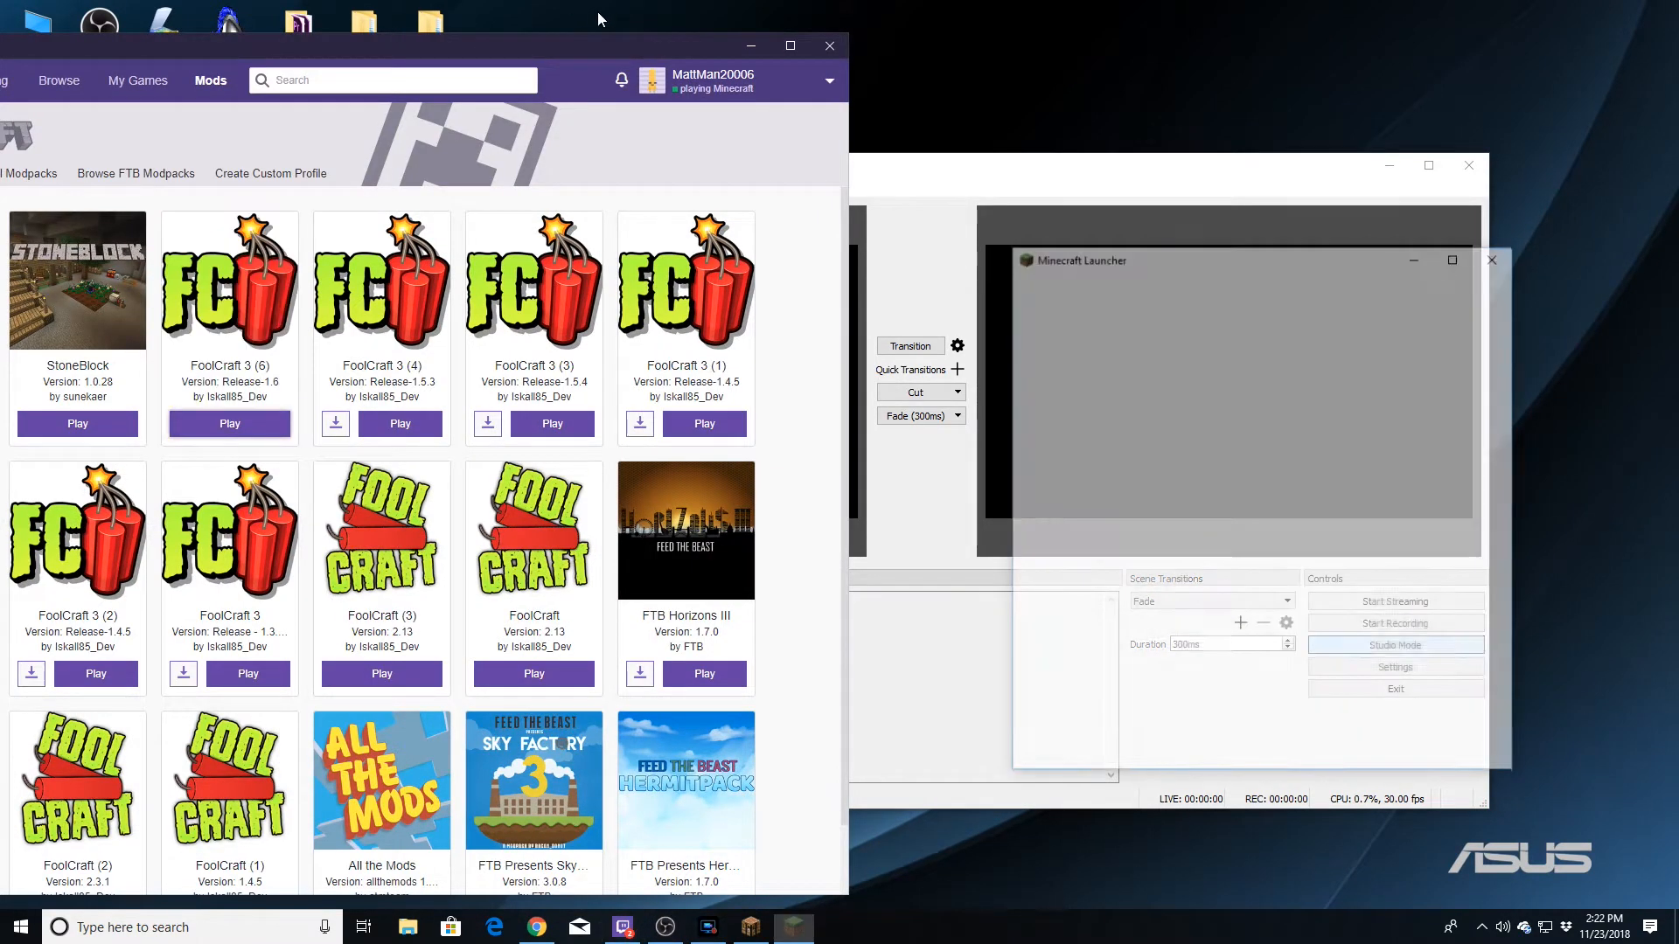
{"action": "left_click_drag", "start_coordinate": [664, 44], "coordinate": [795, 43]}
{"action": "left_click", "coordinate": [1497, 255]}
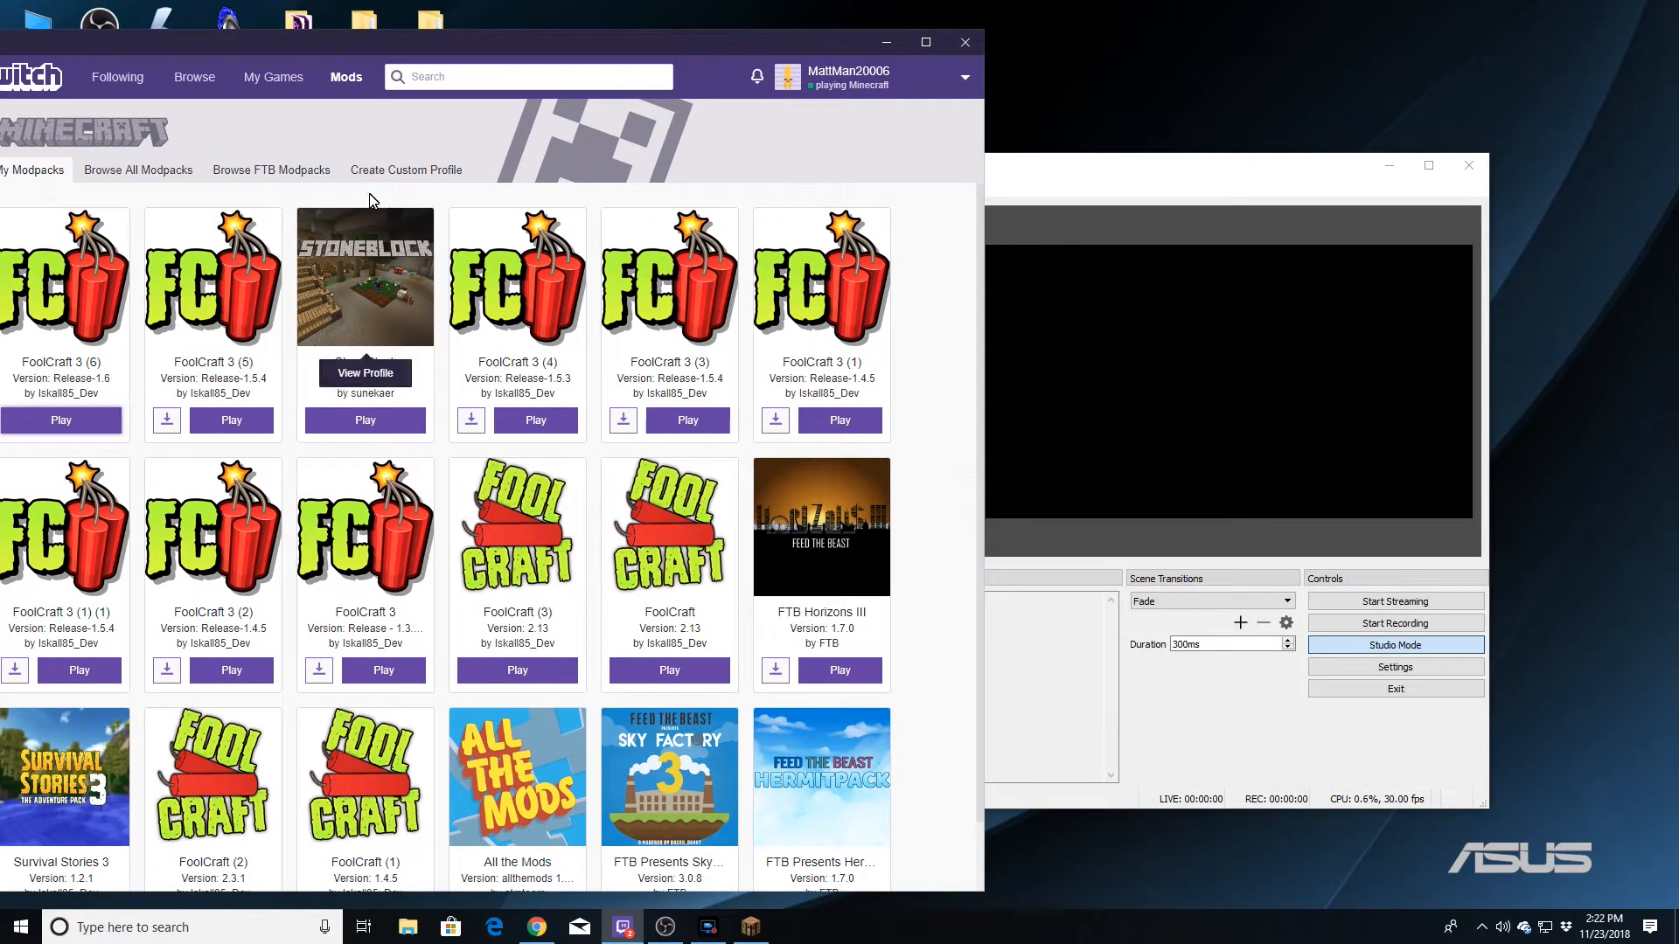
{"action": "left_click", "coordinate": [243, 424]}
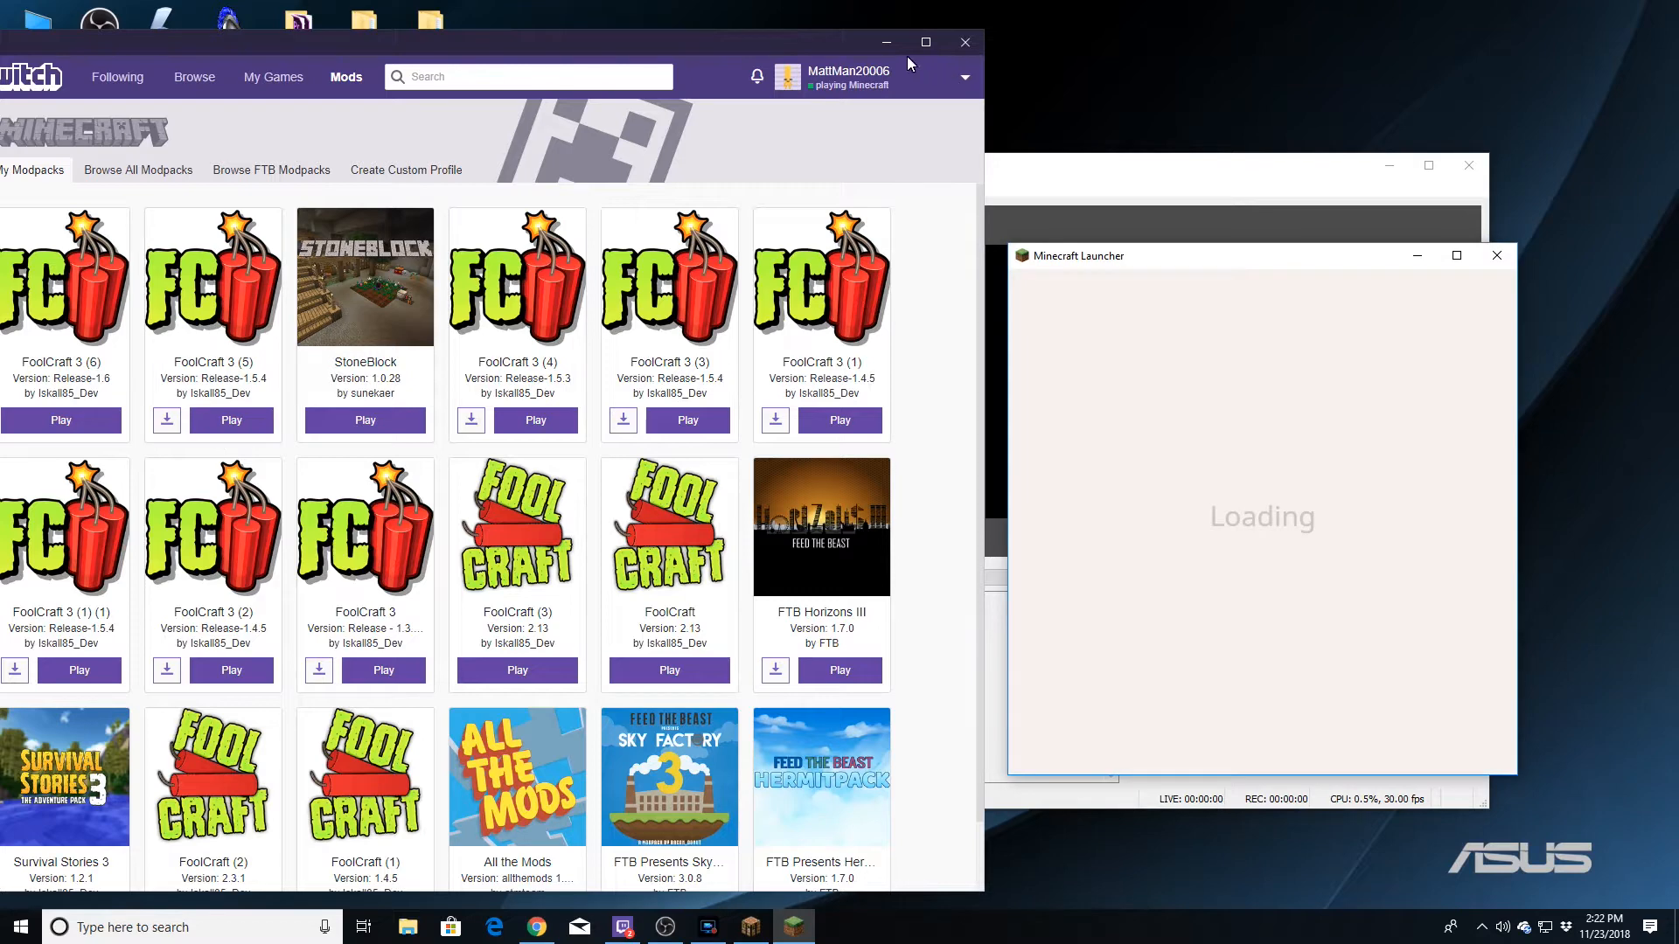
{"action": "left_click", "coordinate": [887, 42]}
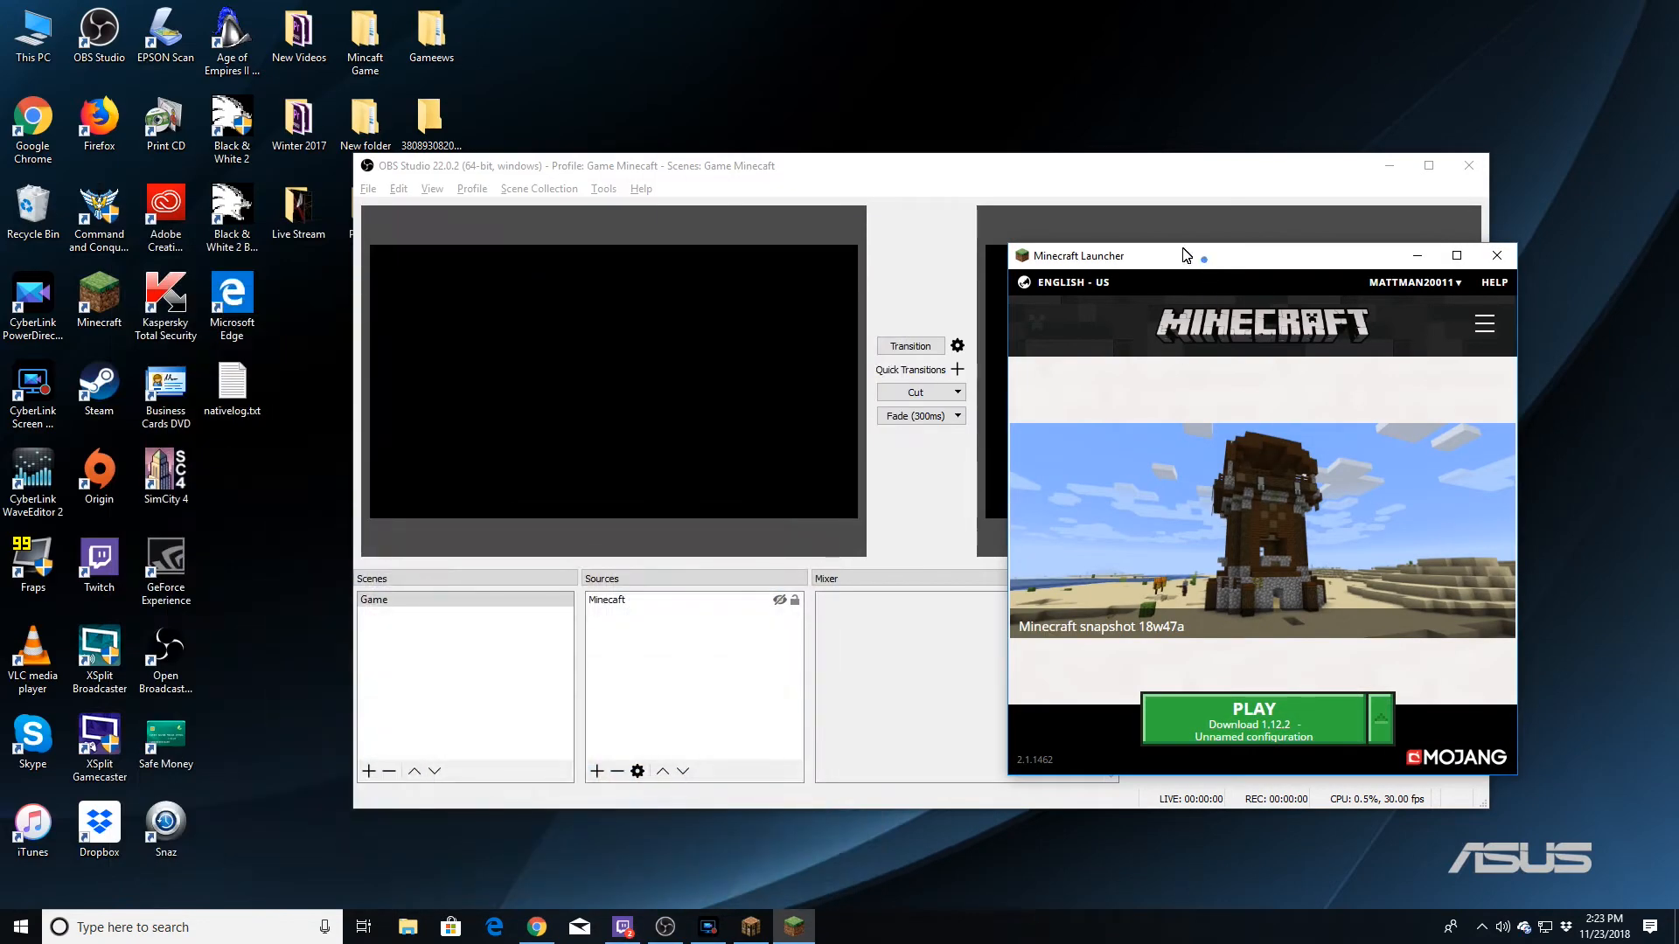
{"action": "left_click_drag", "start_coordinate": [1202, 260], "coordinate": [1106, 242]}
{"action": "left_click", "coordinate": [1183, 701]}
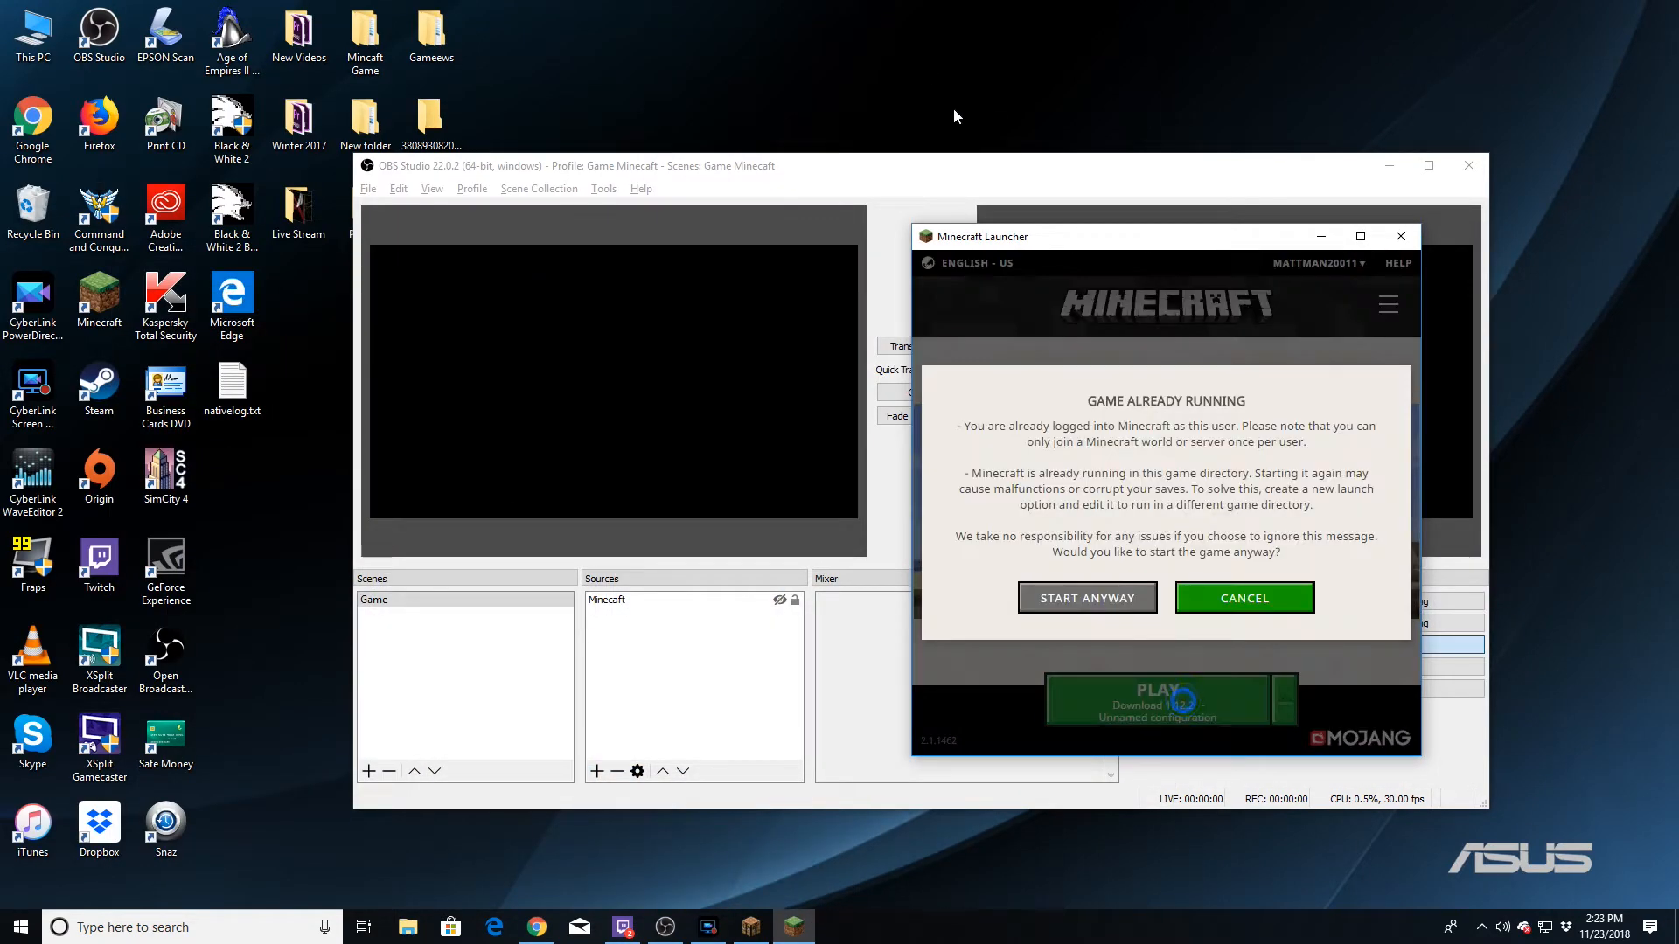
{"action": "left_click", "coordinate": [1259, 605]}
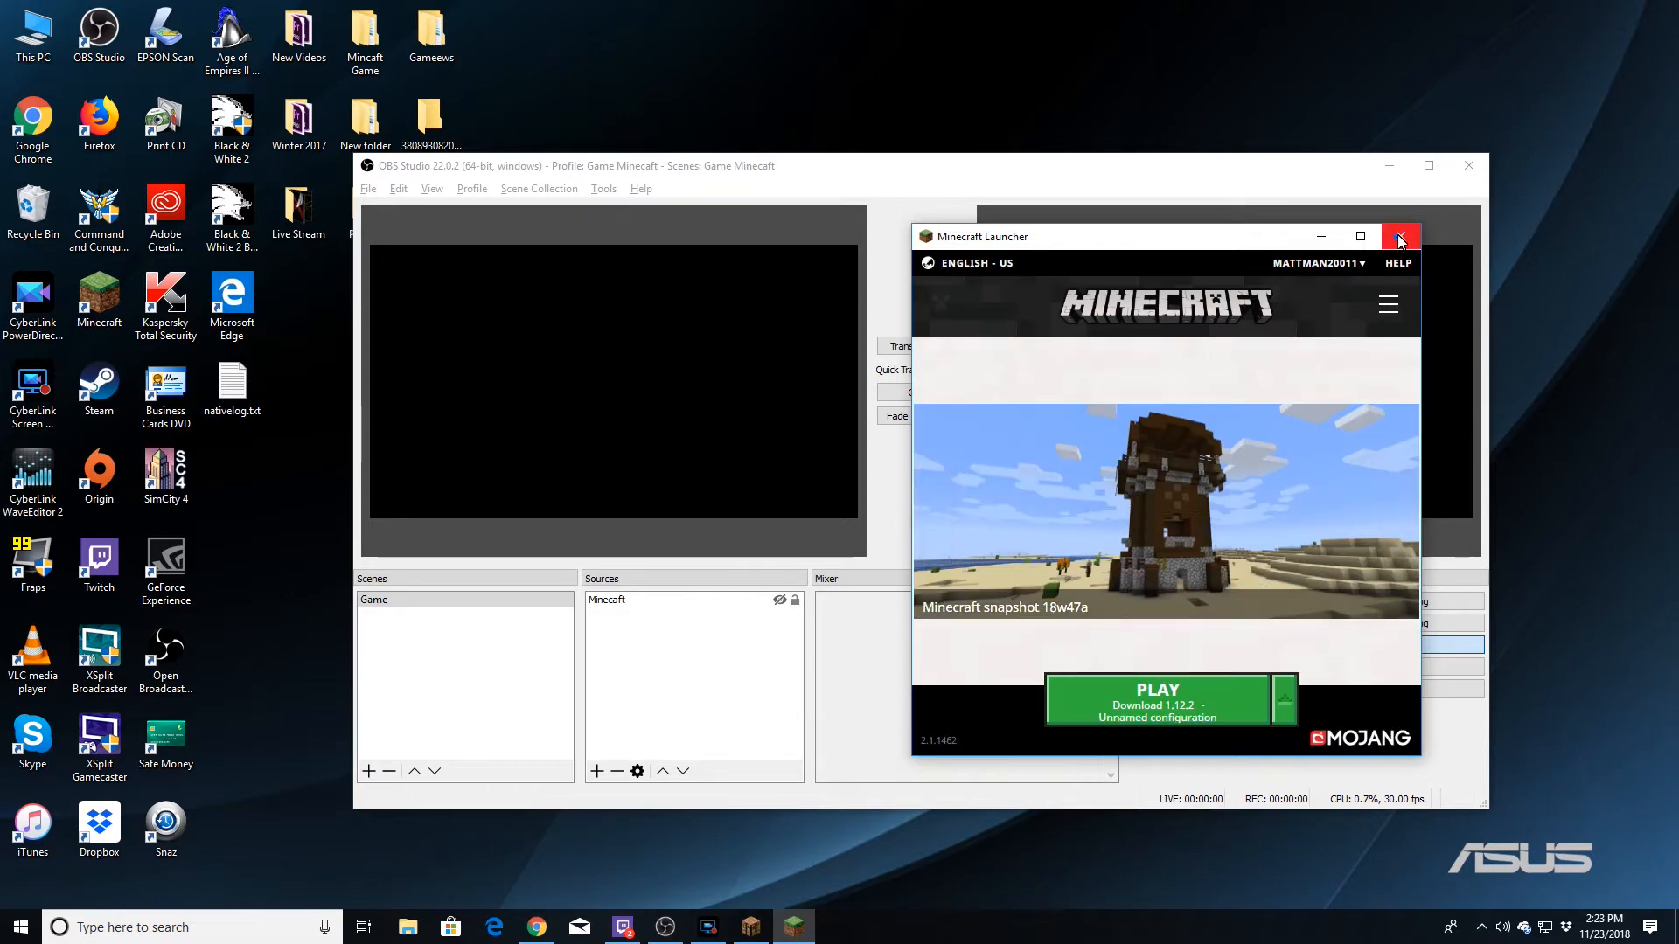
{"action": "left_click", "coordinate": [1400, 237]}
Close the running Minecraft game and launch the FoolCraft 3 (5) modpack from the Twitch app through the Minecraft Launcher.
{"action": "left_click", "coordinate": [743, 937]}
{"action": "left_click", "coordinate": [1195, 273]}
{"action": "left_click", "coordinate": [623, 927]}
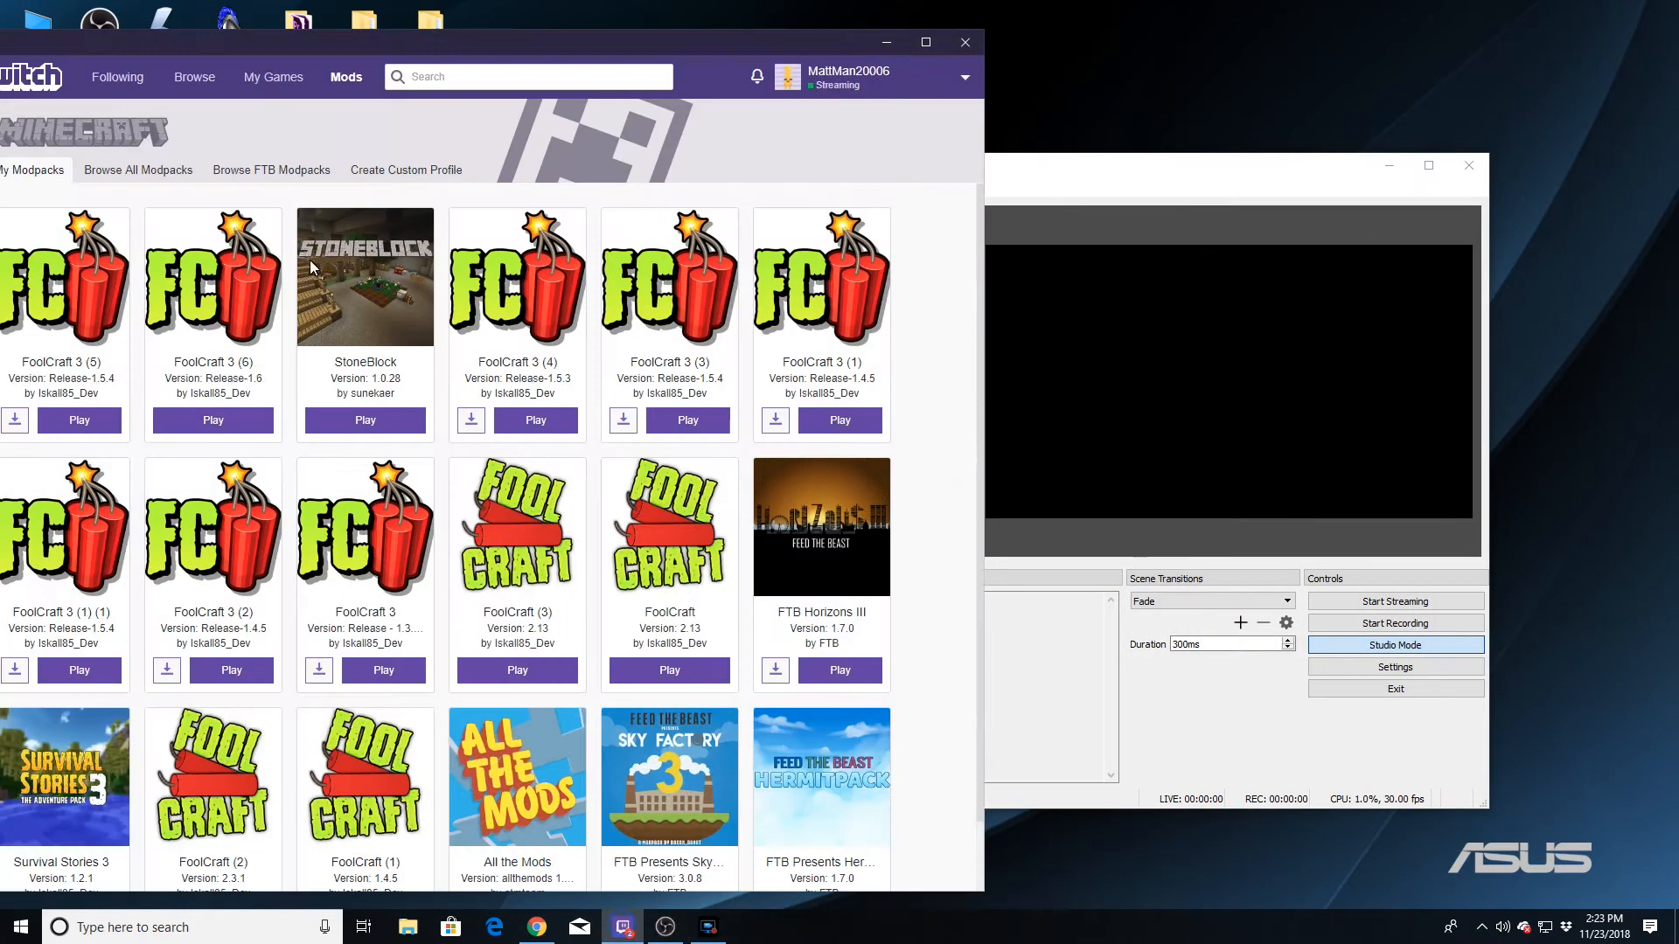
{"action": "left_click", "coordinate": [76, 422]}
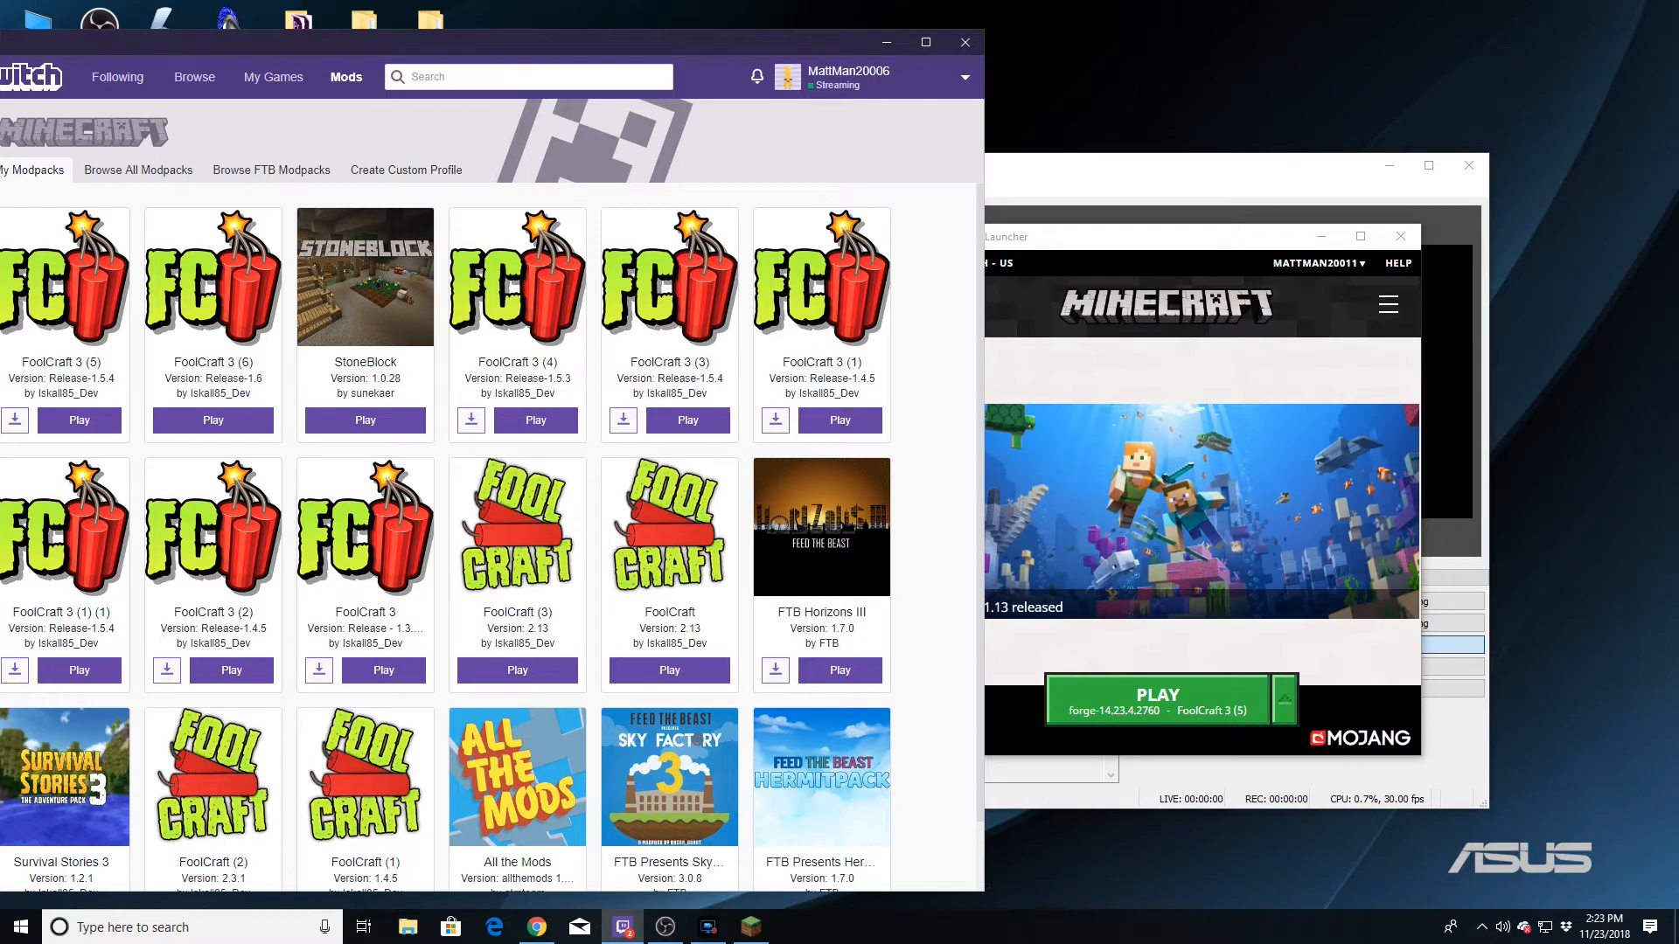
{"action": "left_click", "coordinate": [902, 54]}
{"action": "left_click", "coordinate": [1135, 702]}
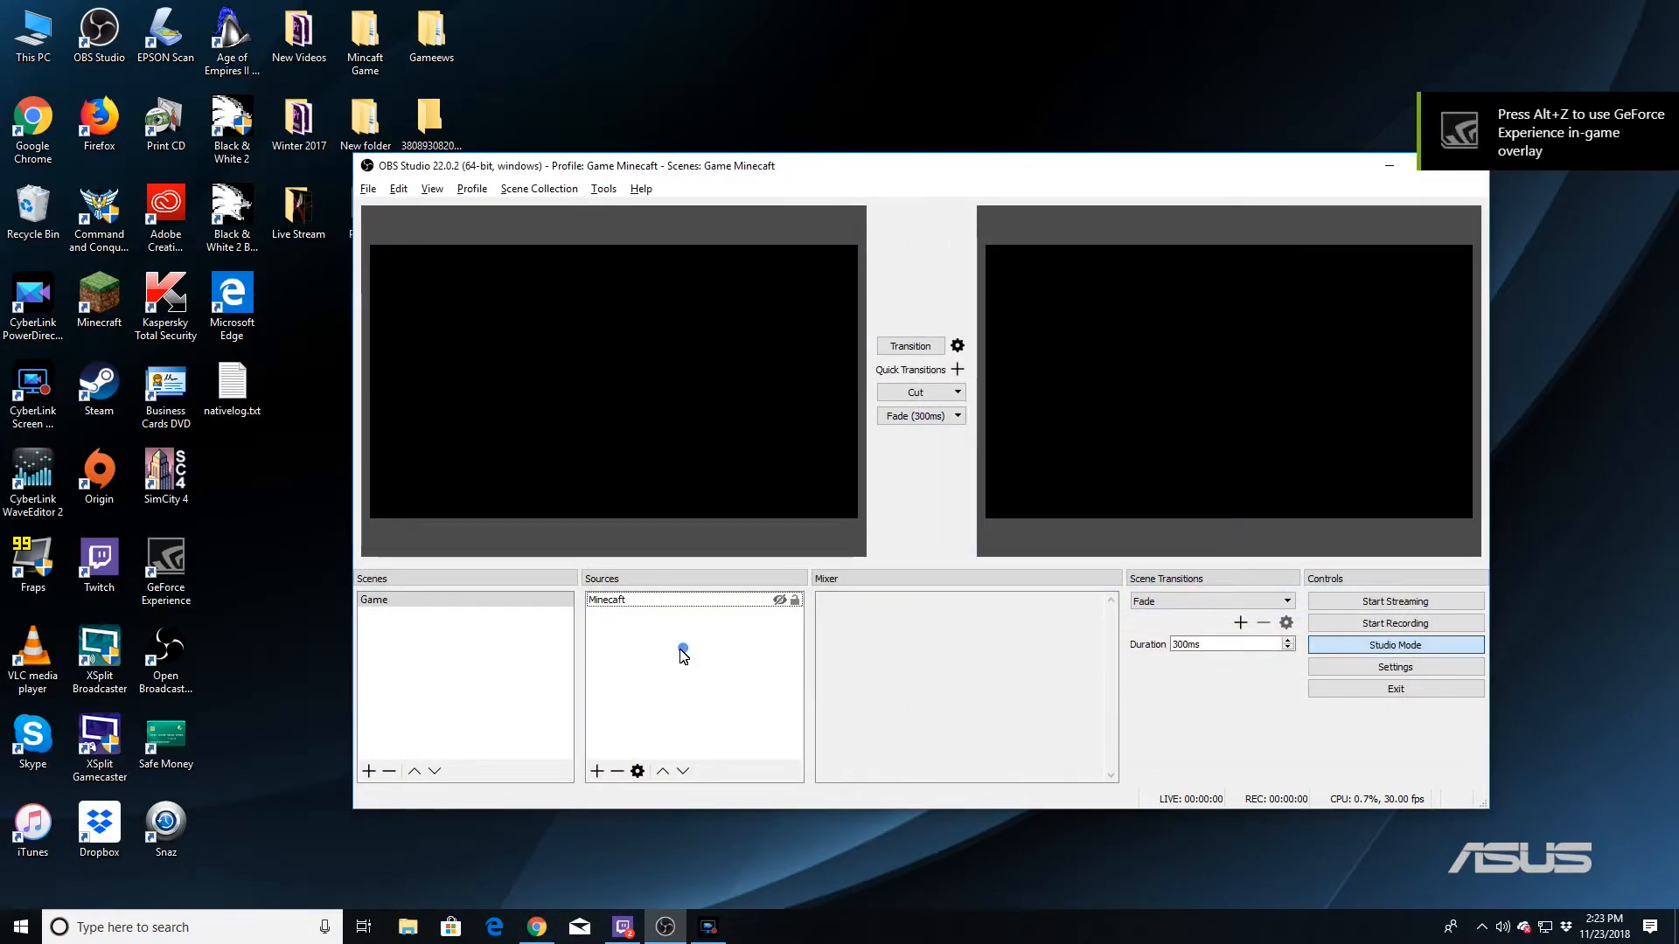
Add a second Window Capture source to the Game scene, keeping its default name, and dismiss its properties without choosing a window.
{"action": "right_click", "coordinate": [682, 611]}
{"action": "mouse_move", "coordinate": [783, 628]}
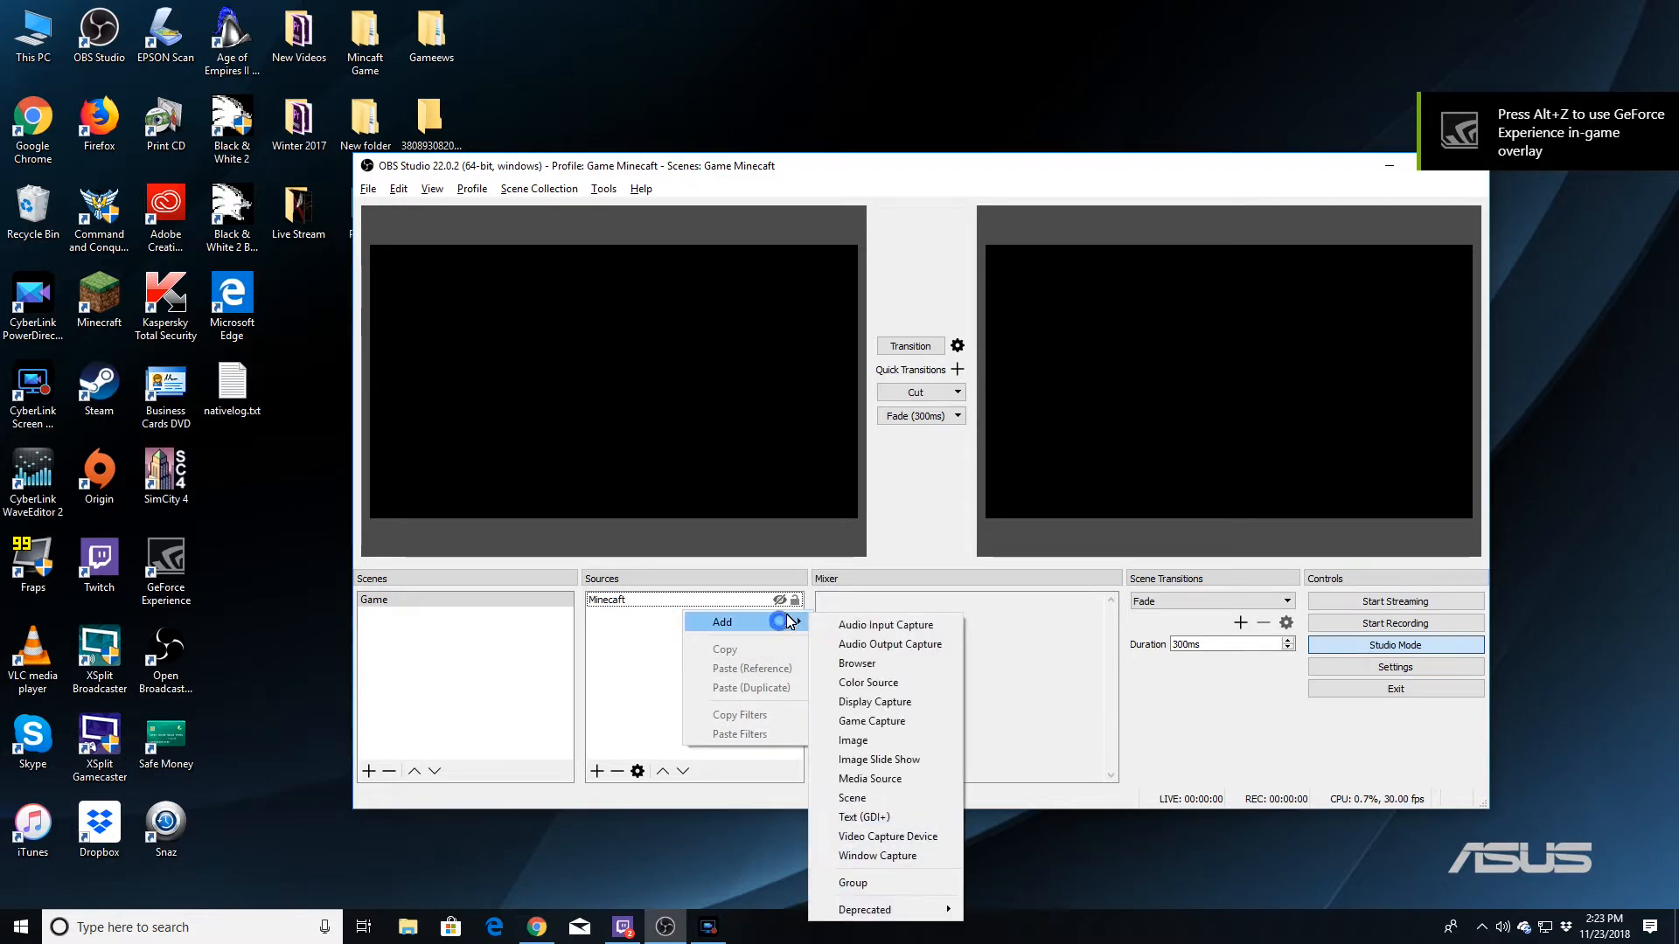
{"action": "left_click", "coordinate": [877, 856]}
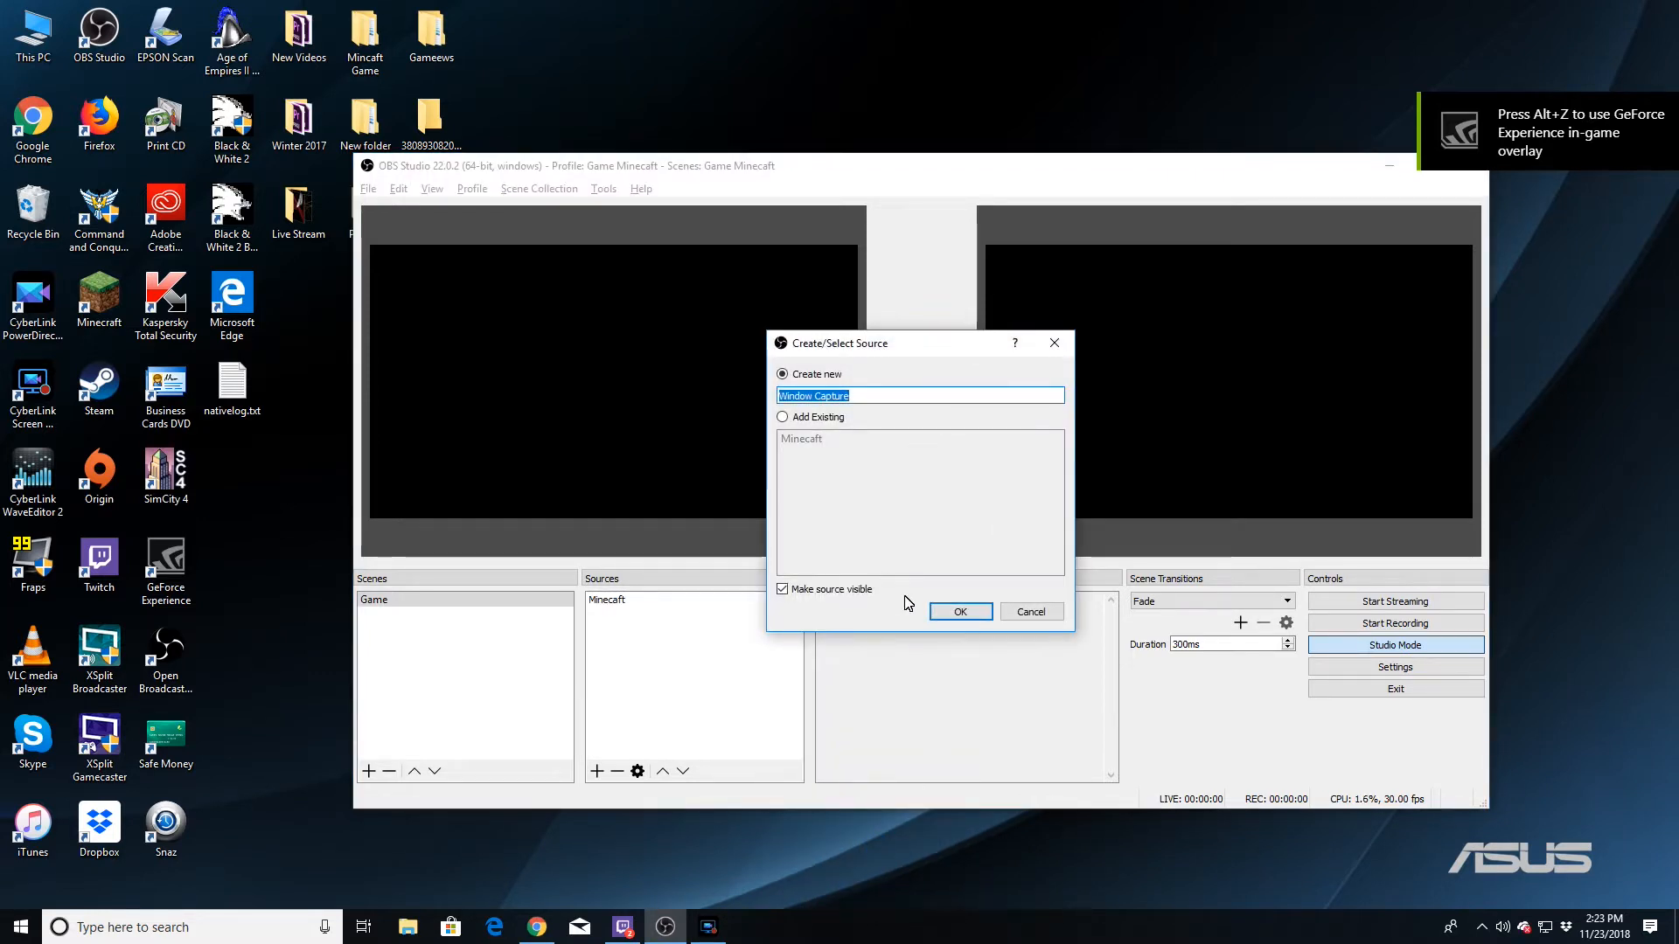
{"action": "left_click", "coordinate": [960, 612]}
{"action": "left_click", "coordinate": [837, 671]}
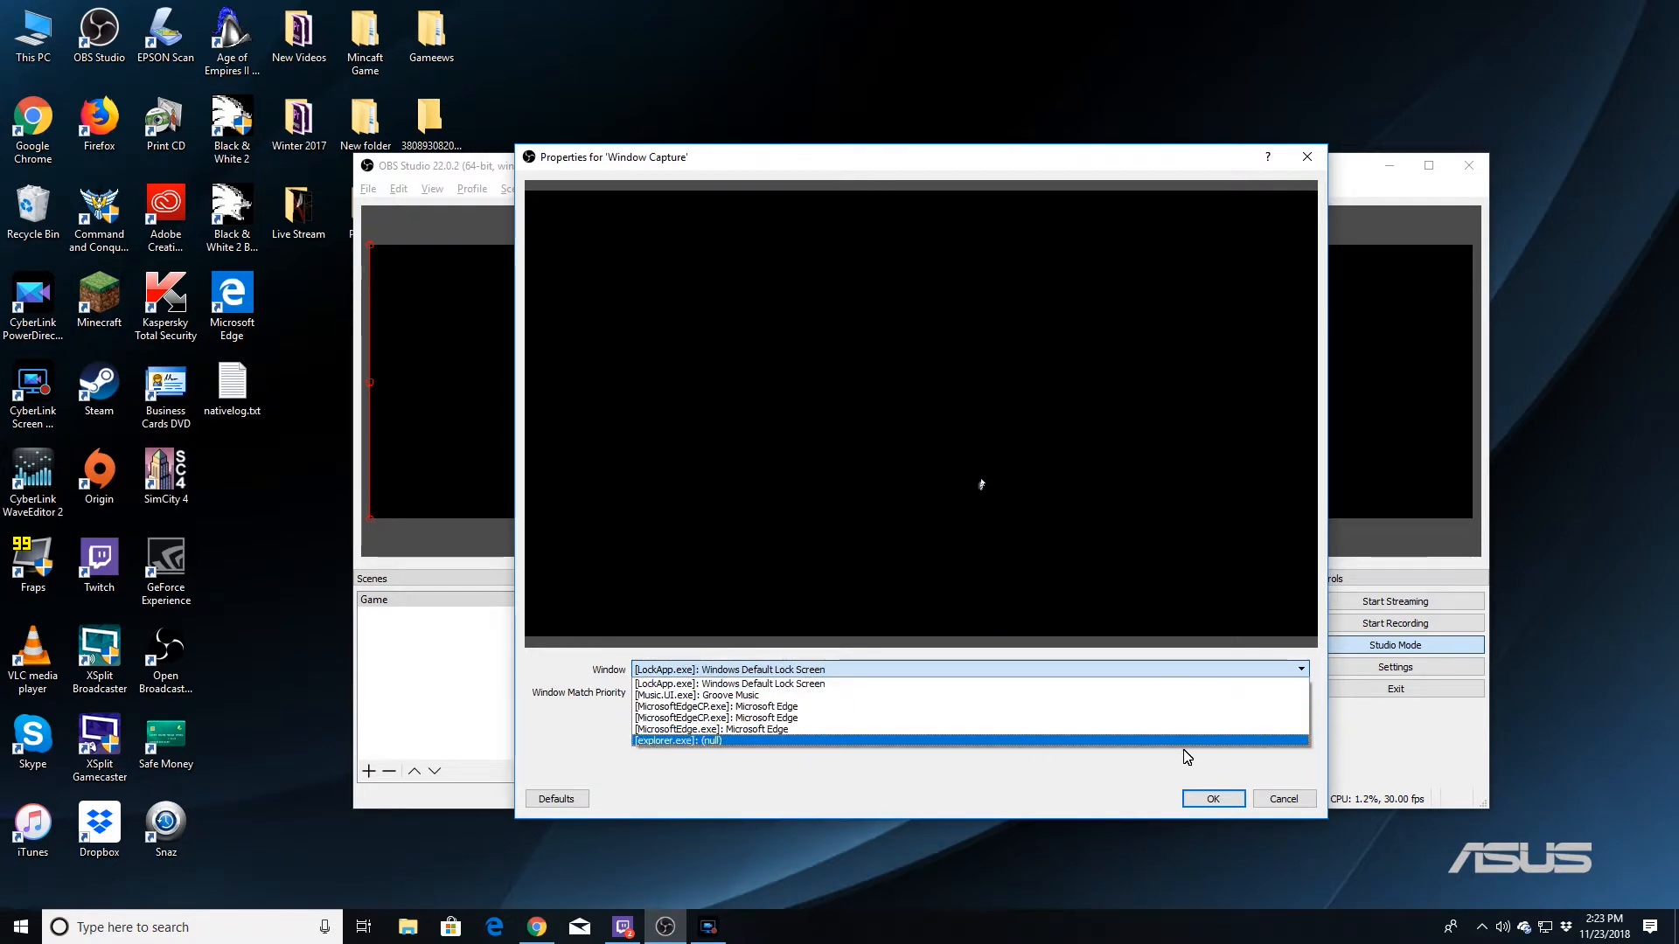
{"action": "left_click", "coordinate": [1280, 800]}
{"action": "left_click", "coordinate": [1279, 799]}
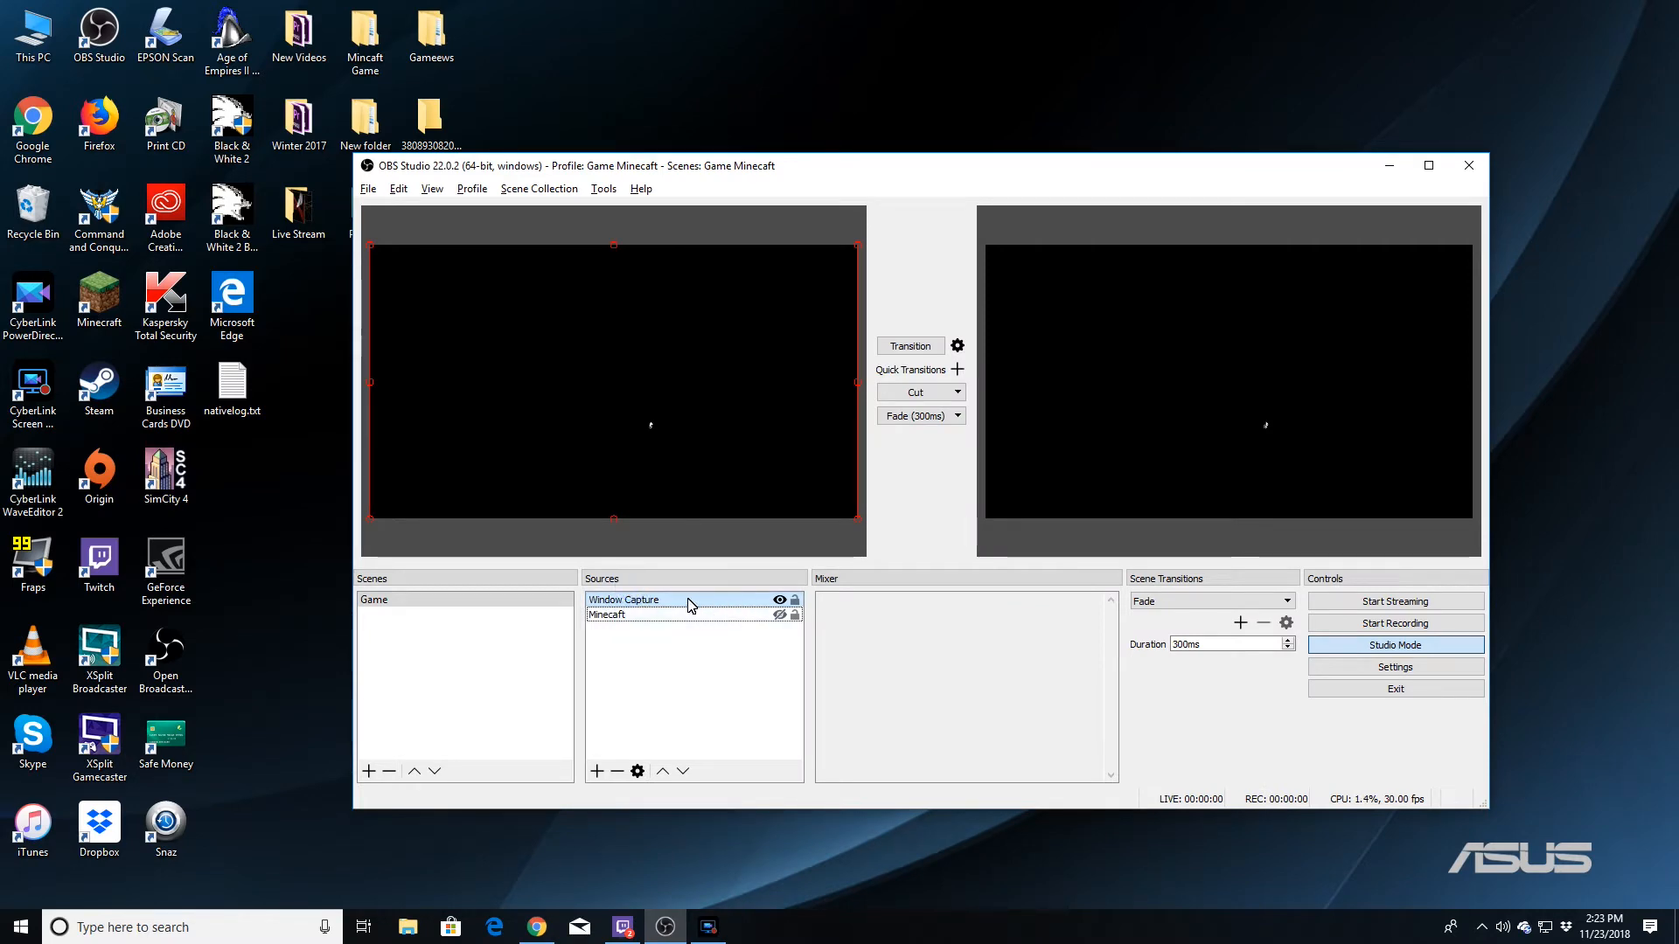
Set the new Window Capture source to capture the window [javaw.exe]: Minecraft 1.12.2.
{"action": "left_click_drag", "start_coordinate": [831, 167], "coordinate": [787, 138]}
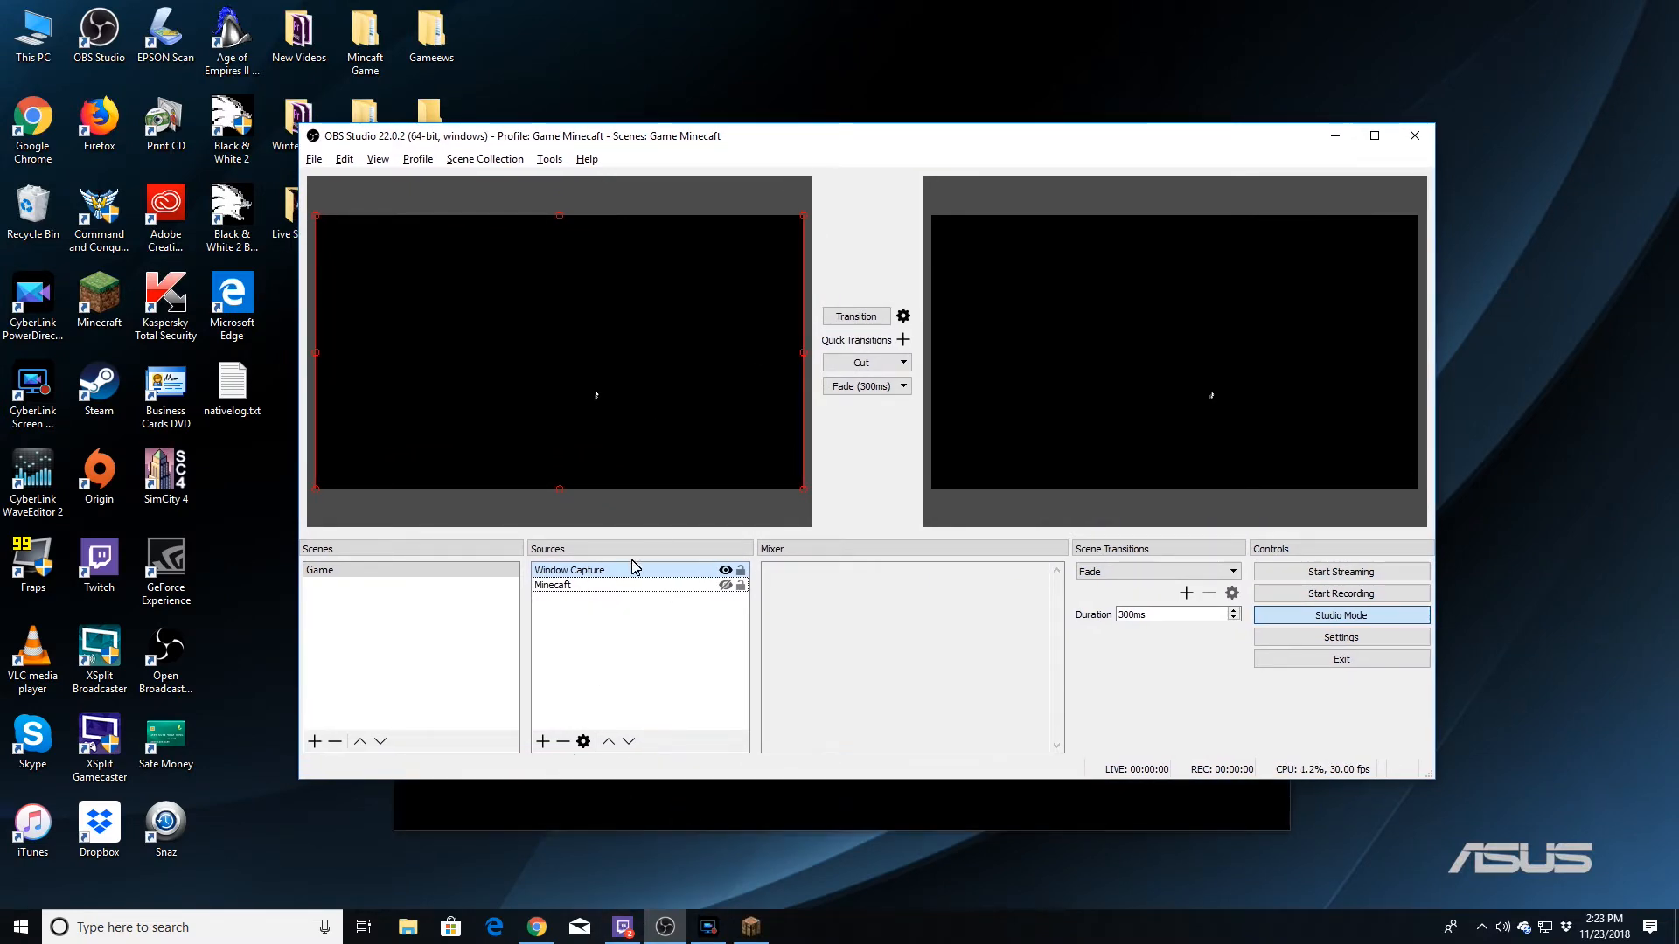
{"action": "double_click", "coordinate": [600, 569]}
{"action": "left_click", "coordinate": [666, 640]}
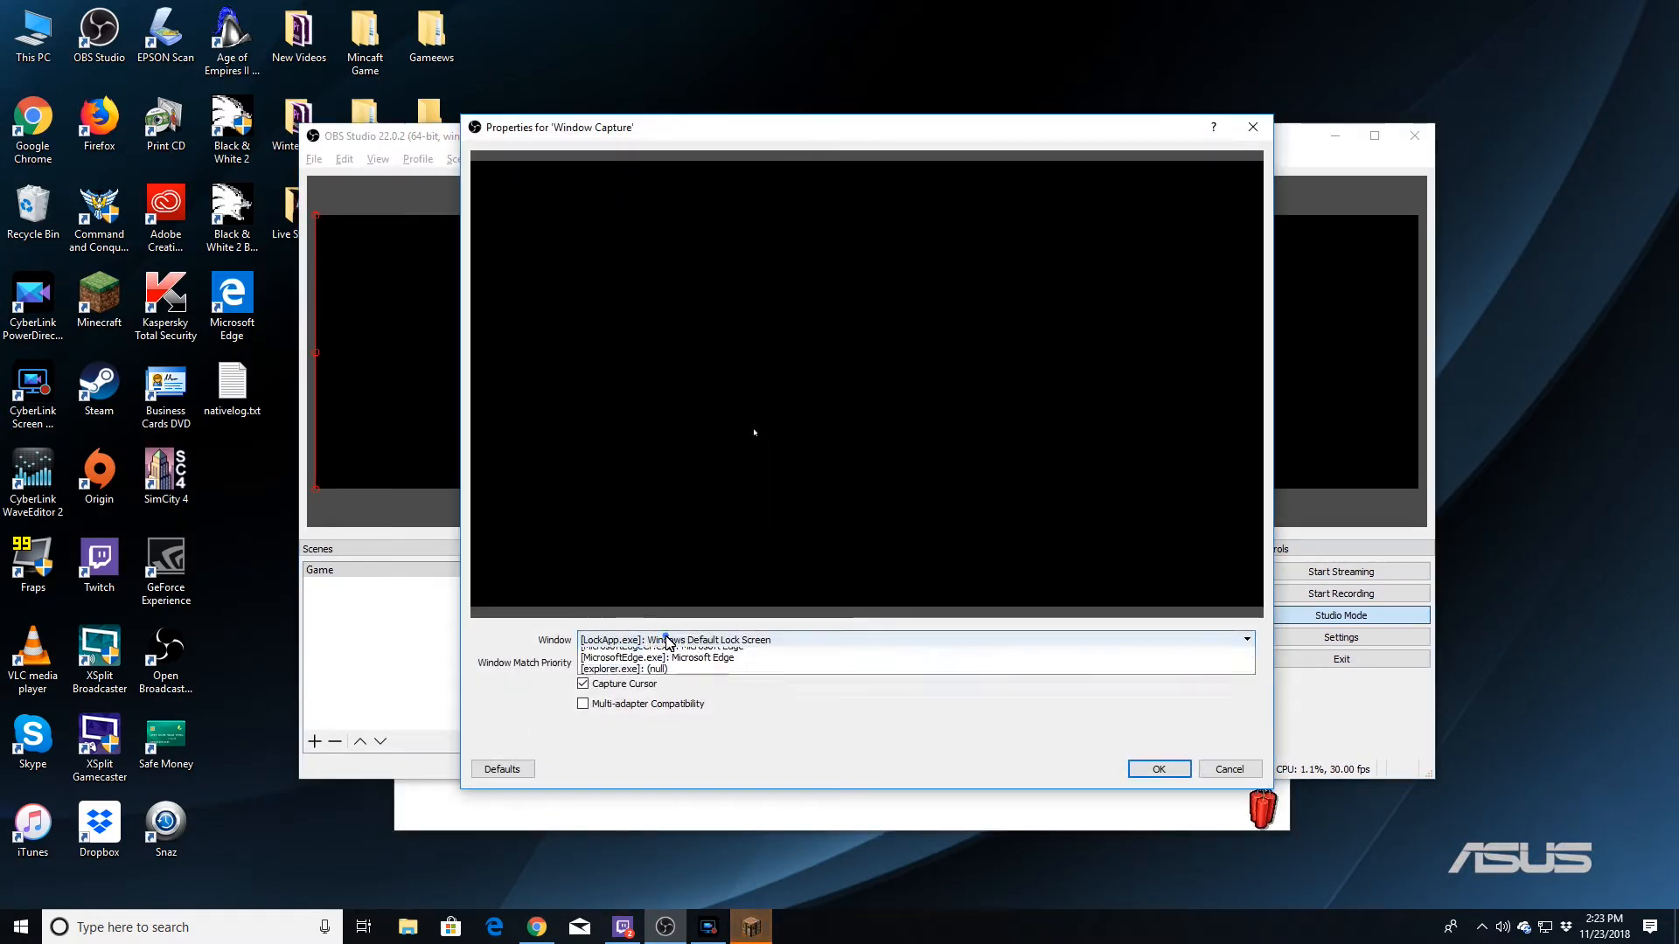
{"action": "left_click", "coordinate": [731, 657]}
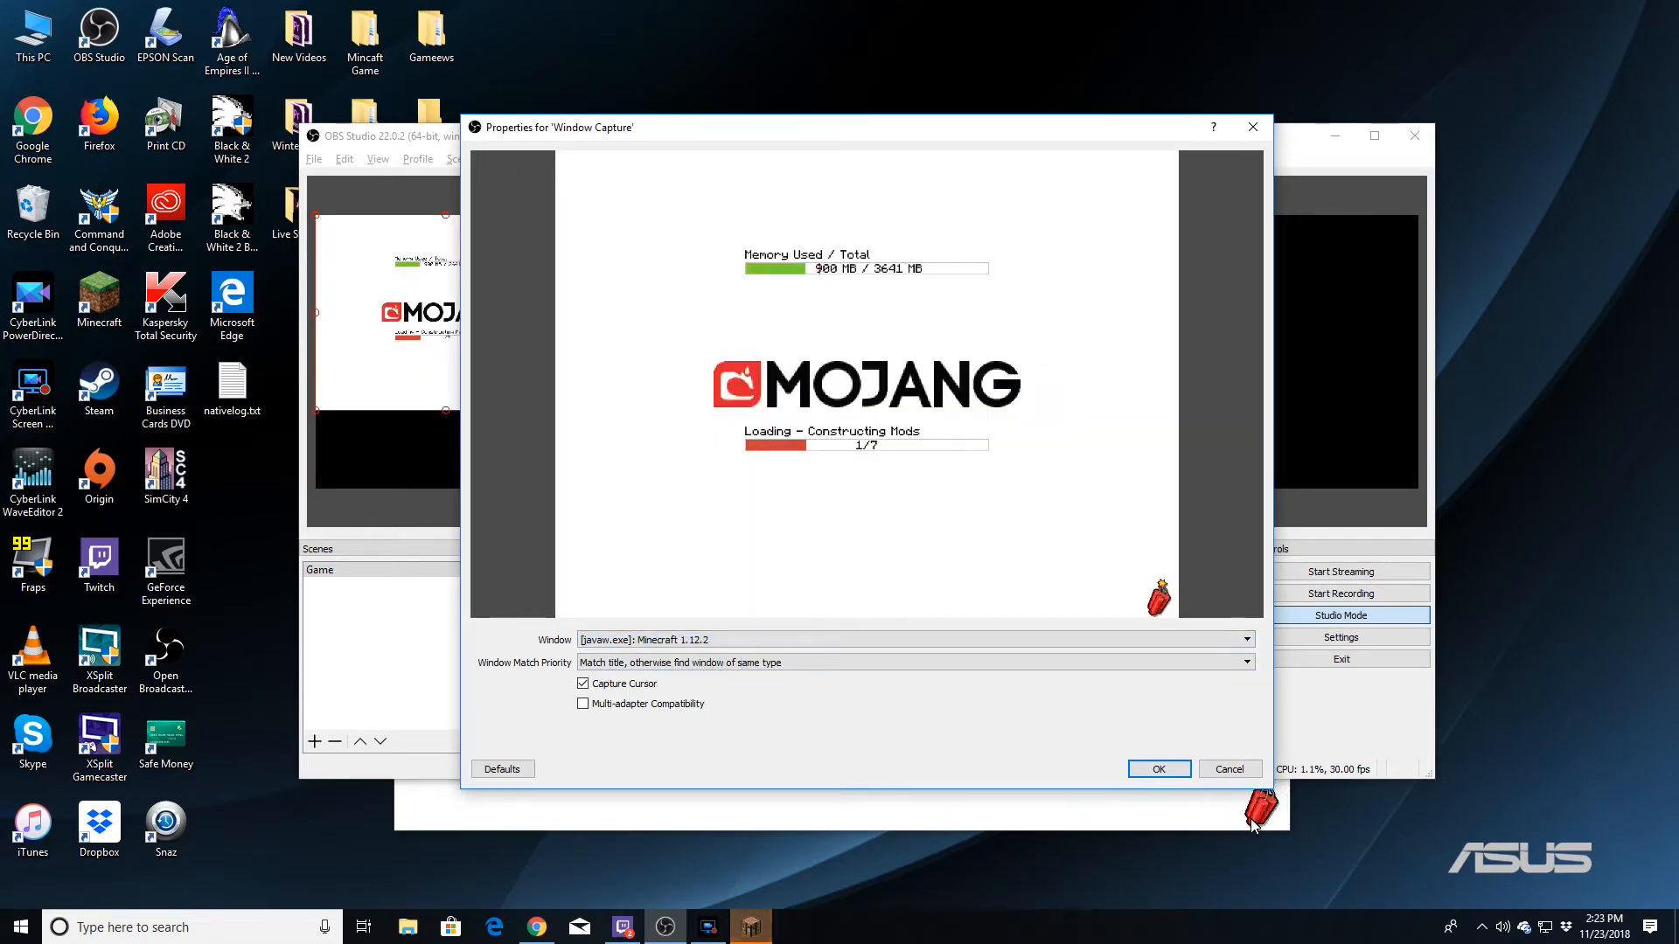
{"action": "left_click", "coordinate": [1159, 769]}
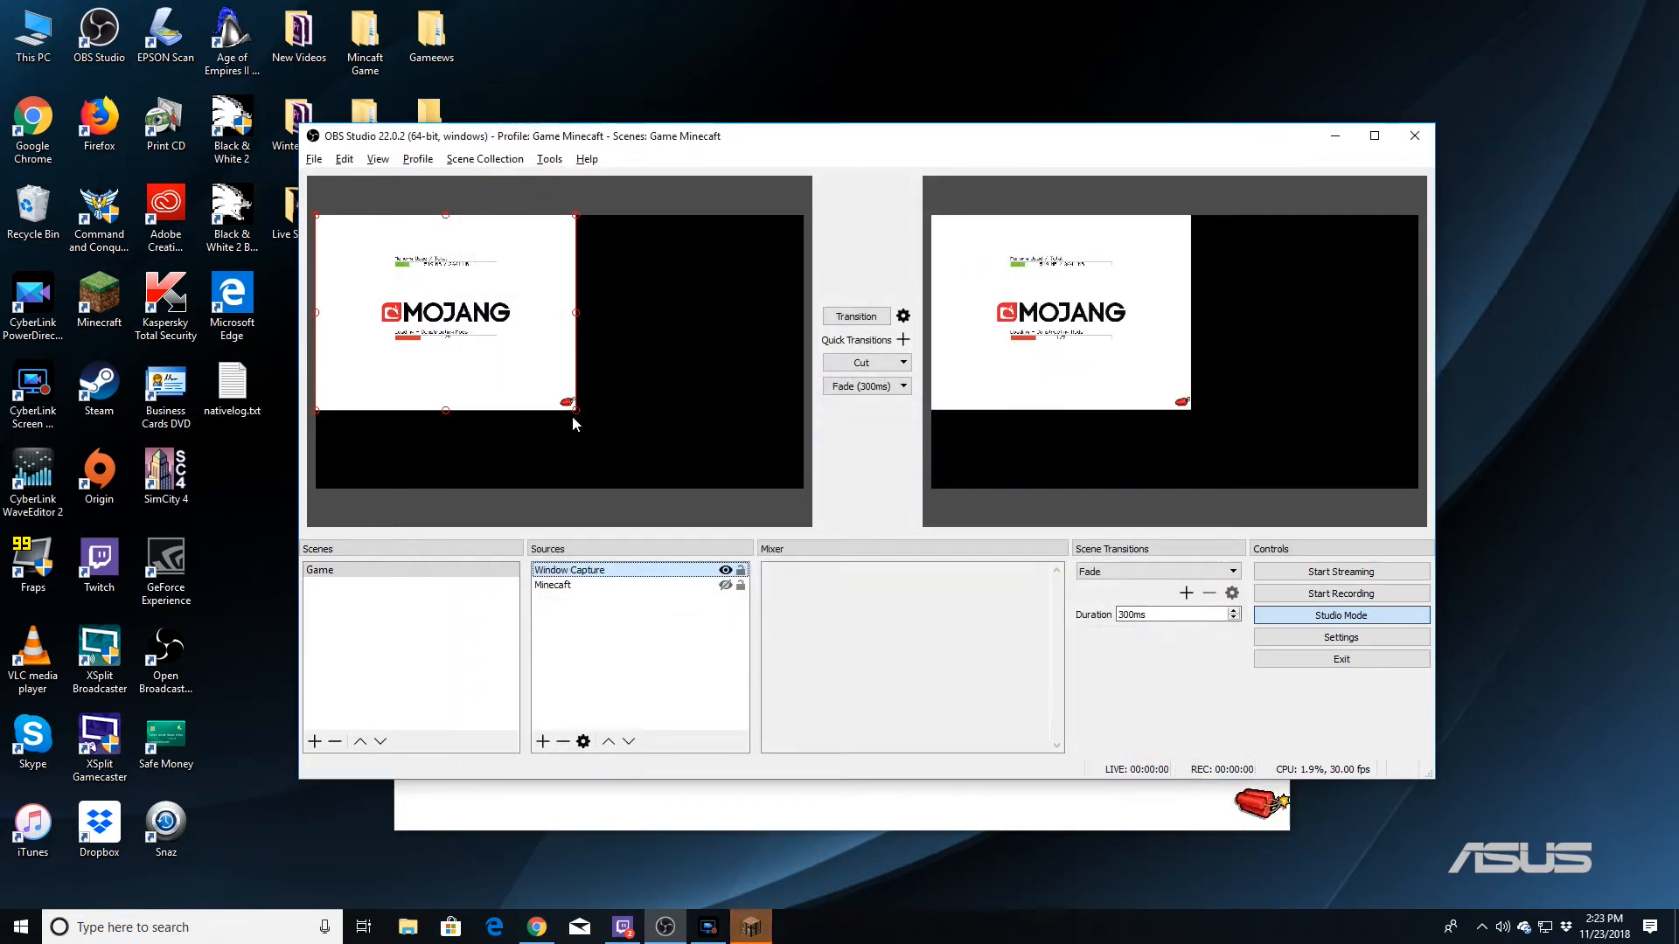
Enlarge the Window Capture source proportionally until it fills the height of the preview canvas.
{"action": "left_click_drag", "start_coordinate": [577, 412], "coordinate": [680, 478]}
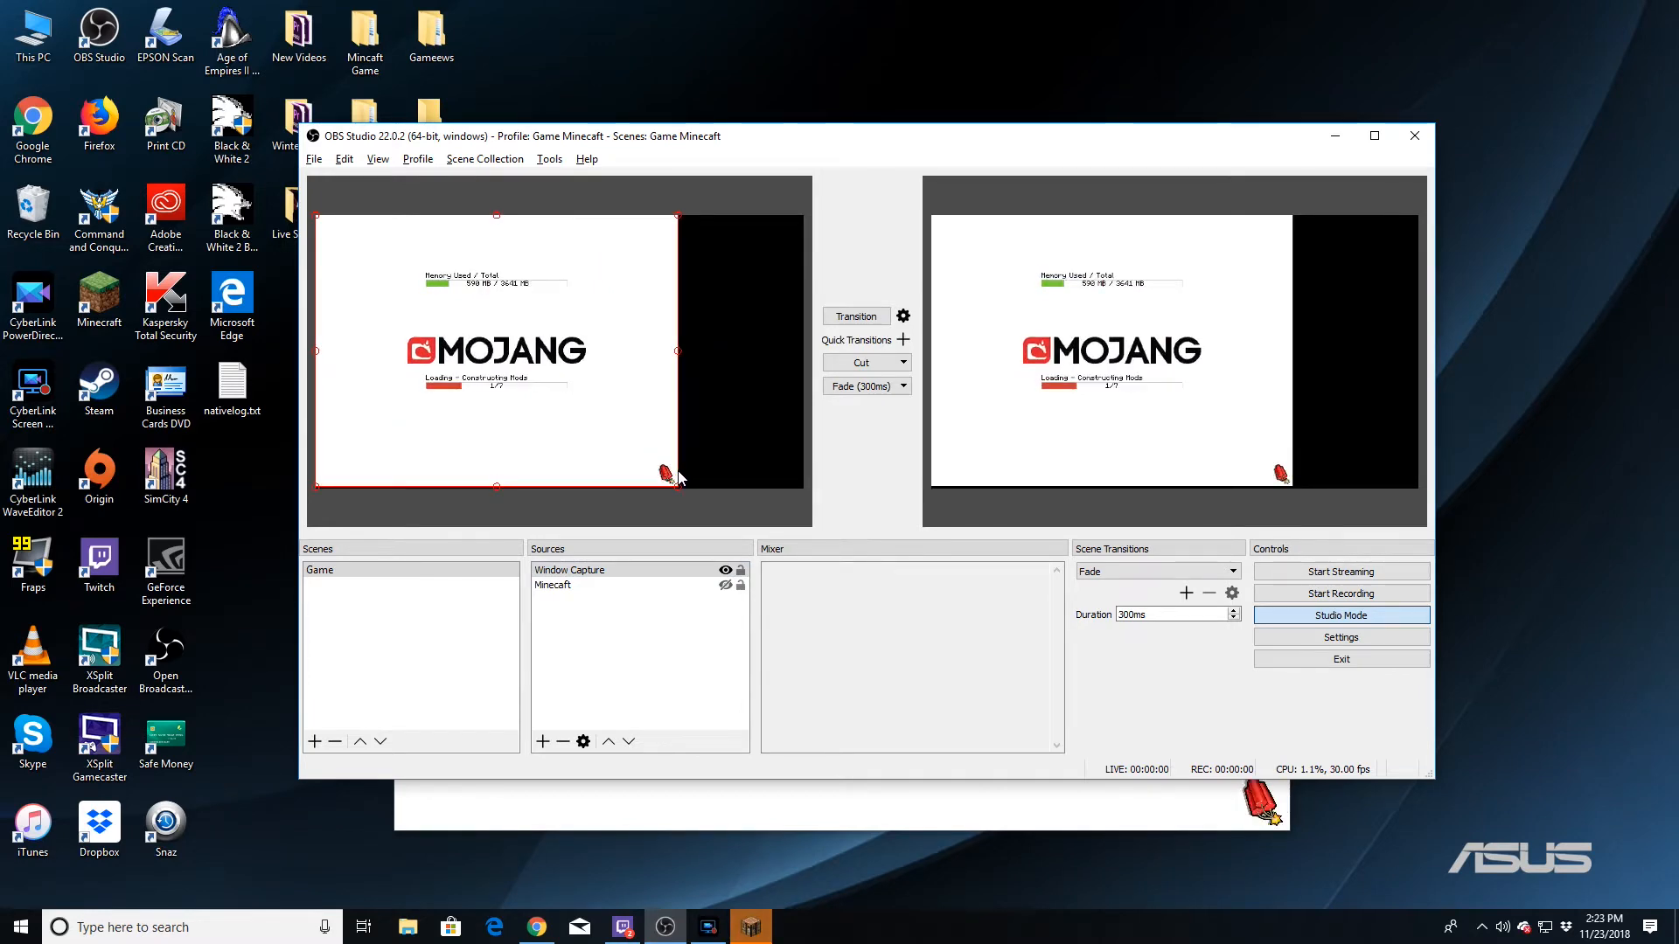
{"action": "left_click", "coordinate": [907, 805]}
{"action": "left_click_drag", "start_coordinate": [823, 144], "coordinate": [560, 229]}
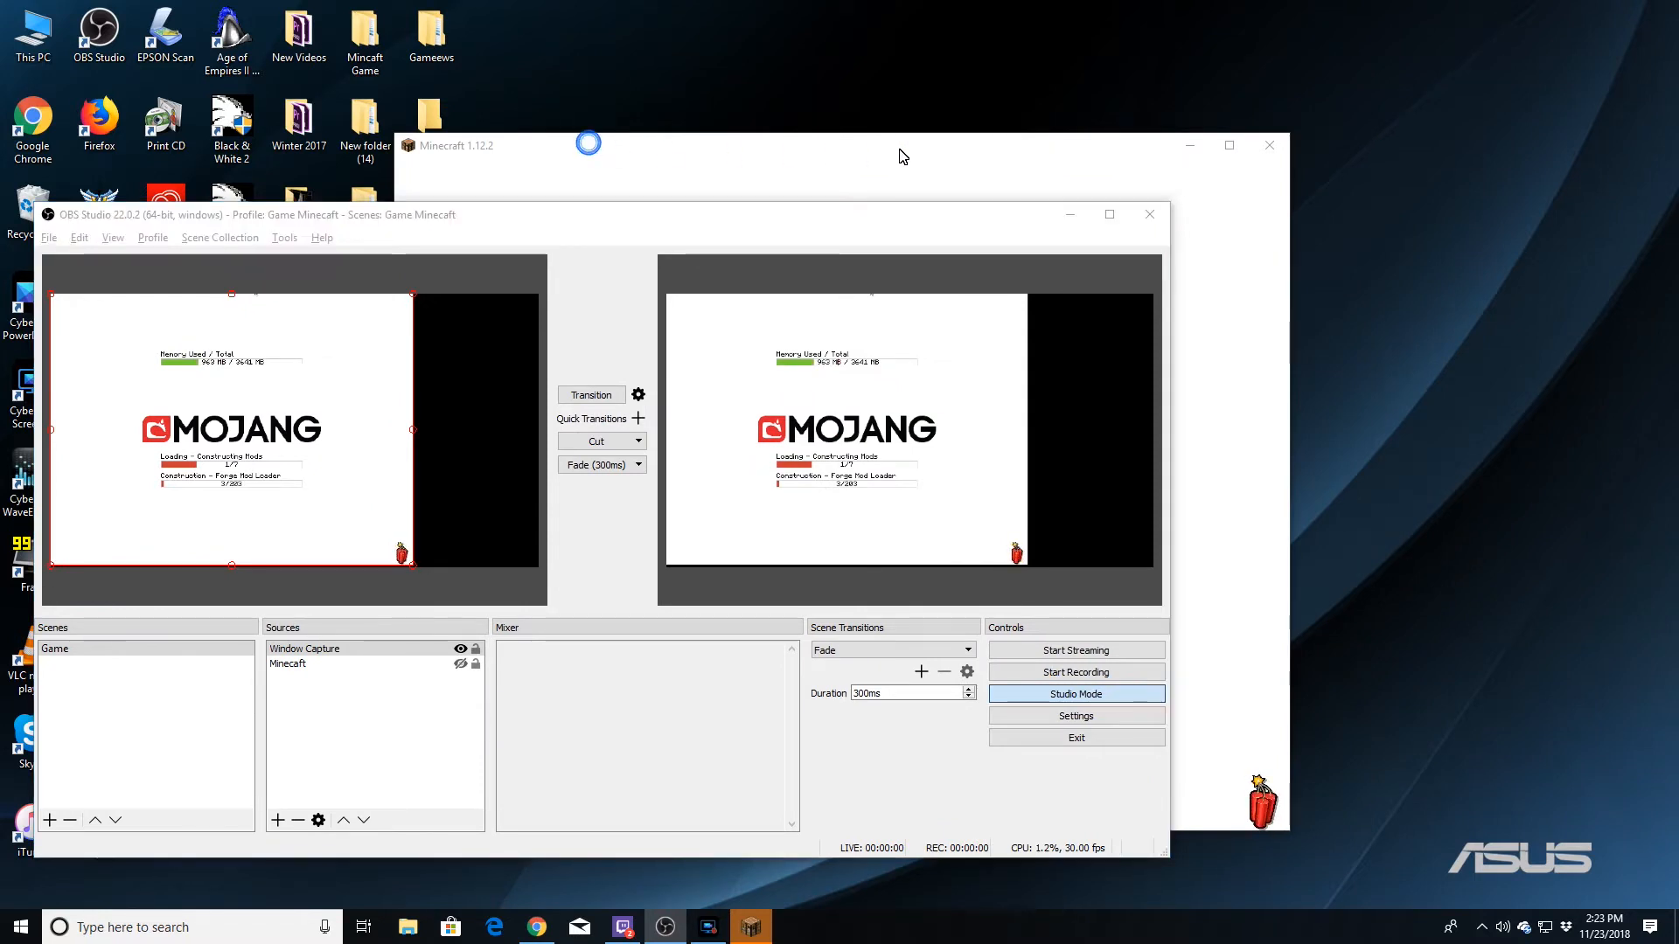
{"action": "left_click_drag", "start_coordinate": [866, 217], "coordinate": [1087, 206]}
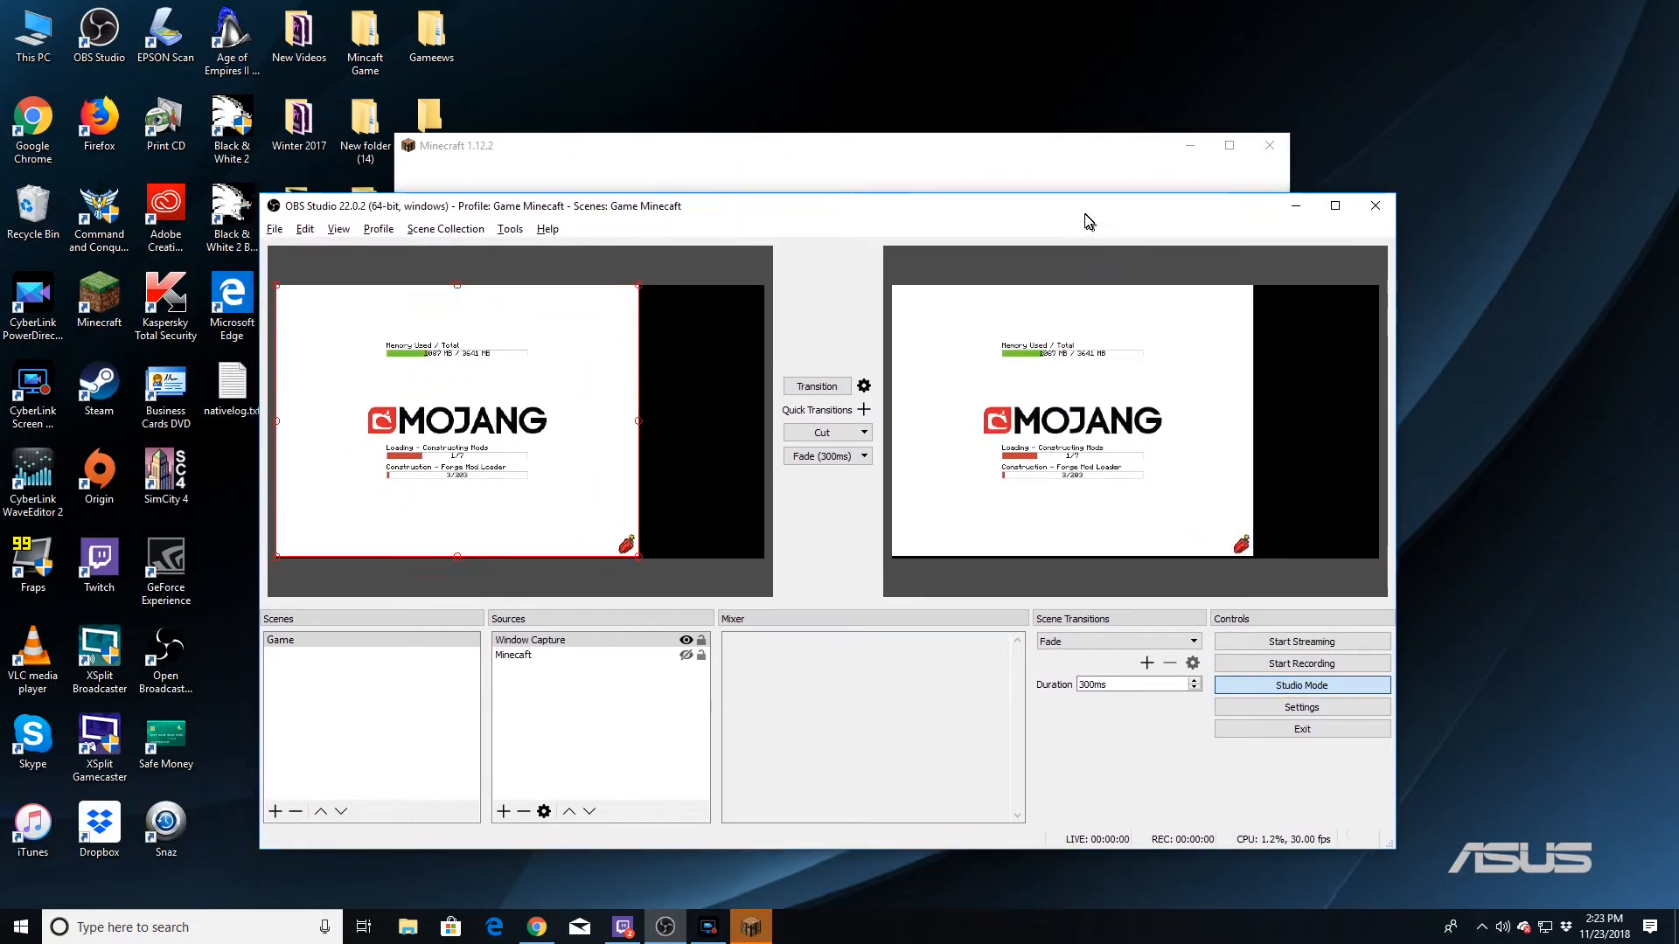
{"action": "left_click_drag", "start_coordinate": [632, 552], "coordinate": [638, 558]}
Widen the Minecraft 1.12.2 window until its capture fills the preview canvas width, and bring OBS Studio back to the front.
{"action": "left_click", "coordinate": [610, 147]}
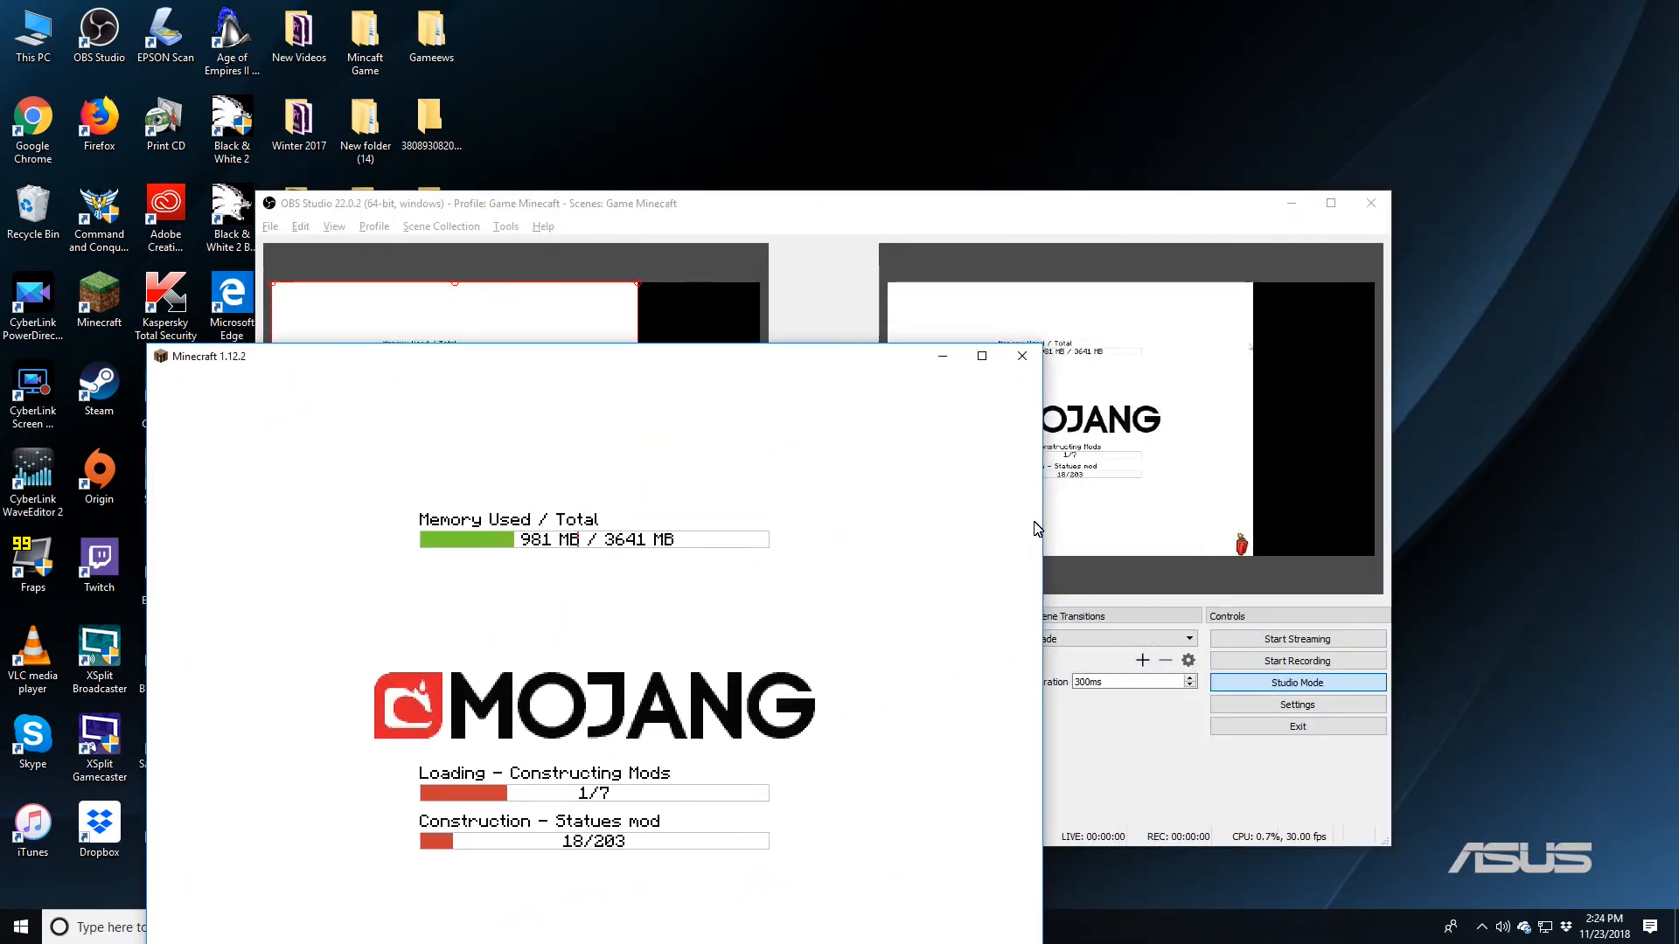
{"action": "left_click_drag", "start_coordinate": [1041, 527], "coordinate": [1341, 501]}
{"action": "left_click_drag", "start_coordinate": [1186, 358], "coordinate": [1166, 125]}
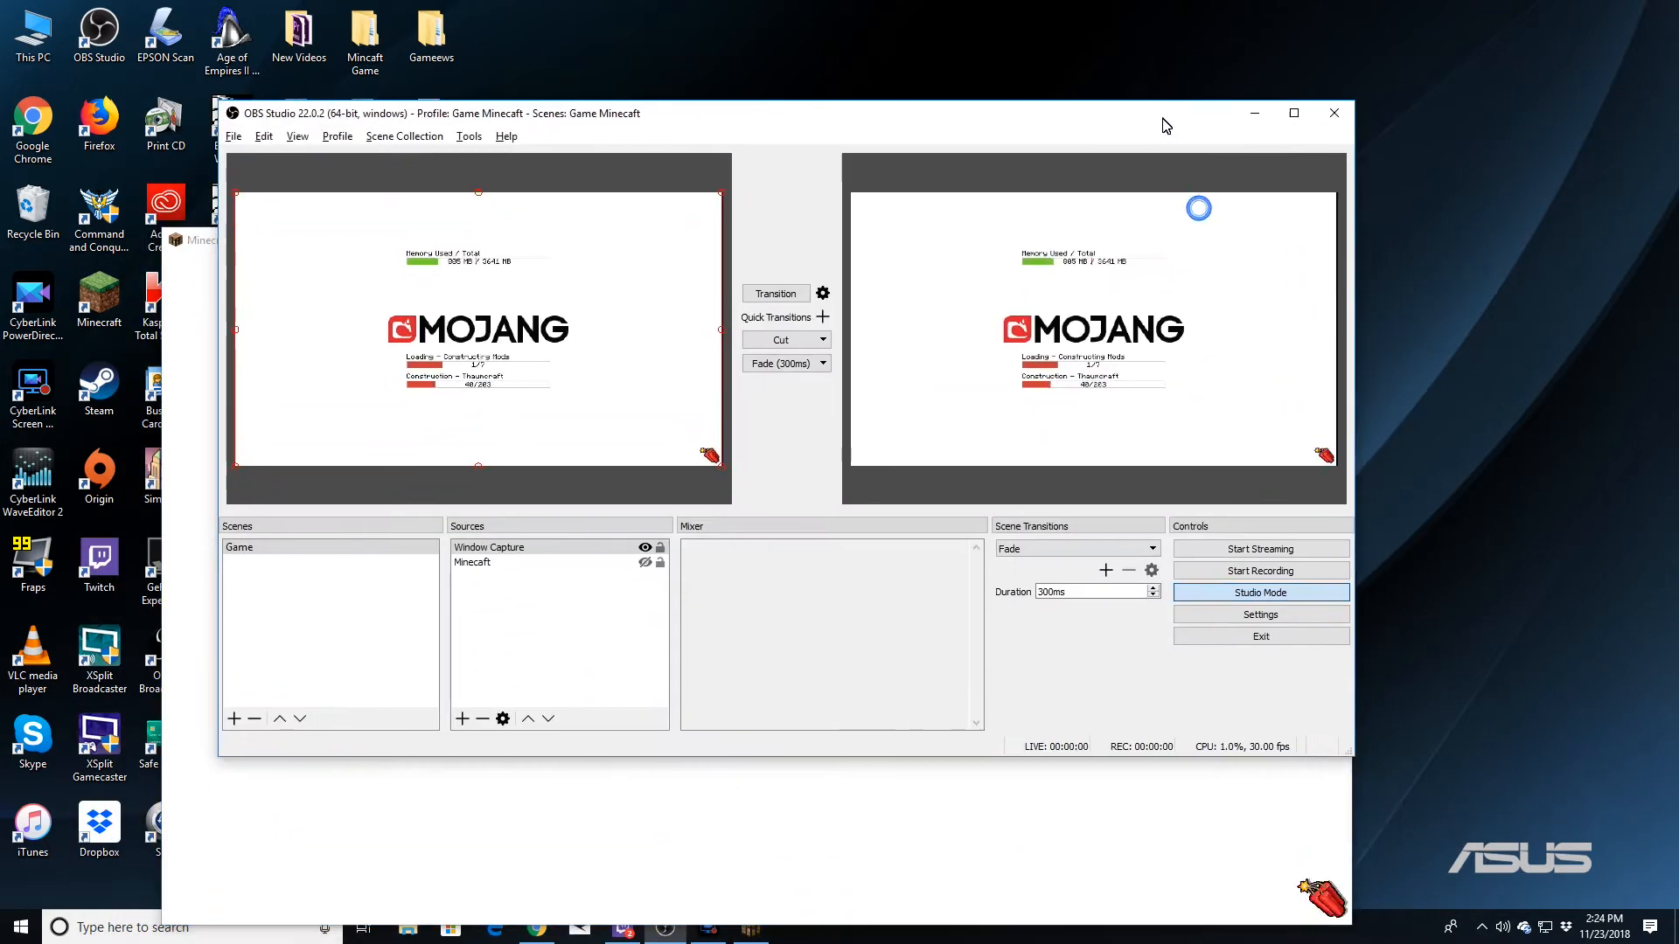
{"action": "left_click", "coordinate": [1052, 873]}
{"action": "left_click", "coordinate": [762, 129]}
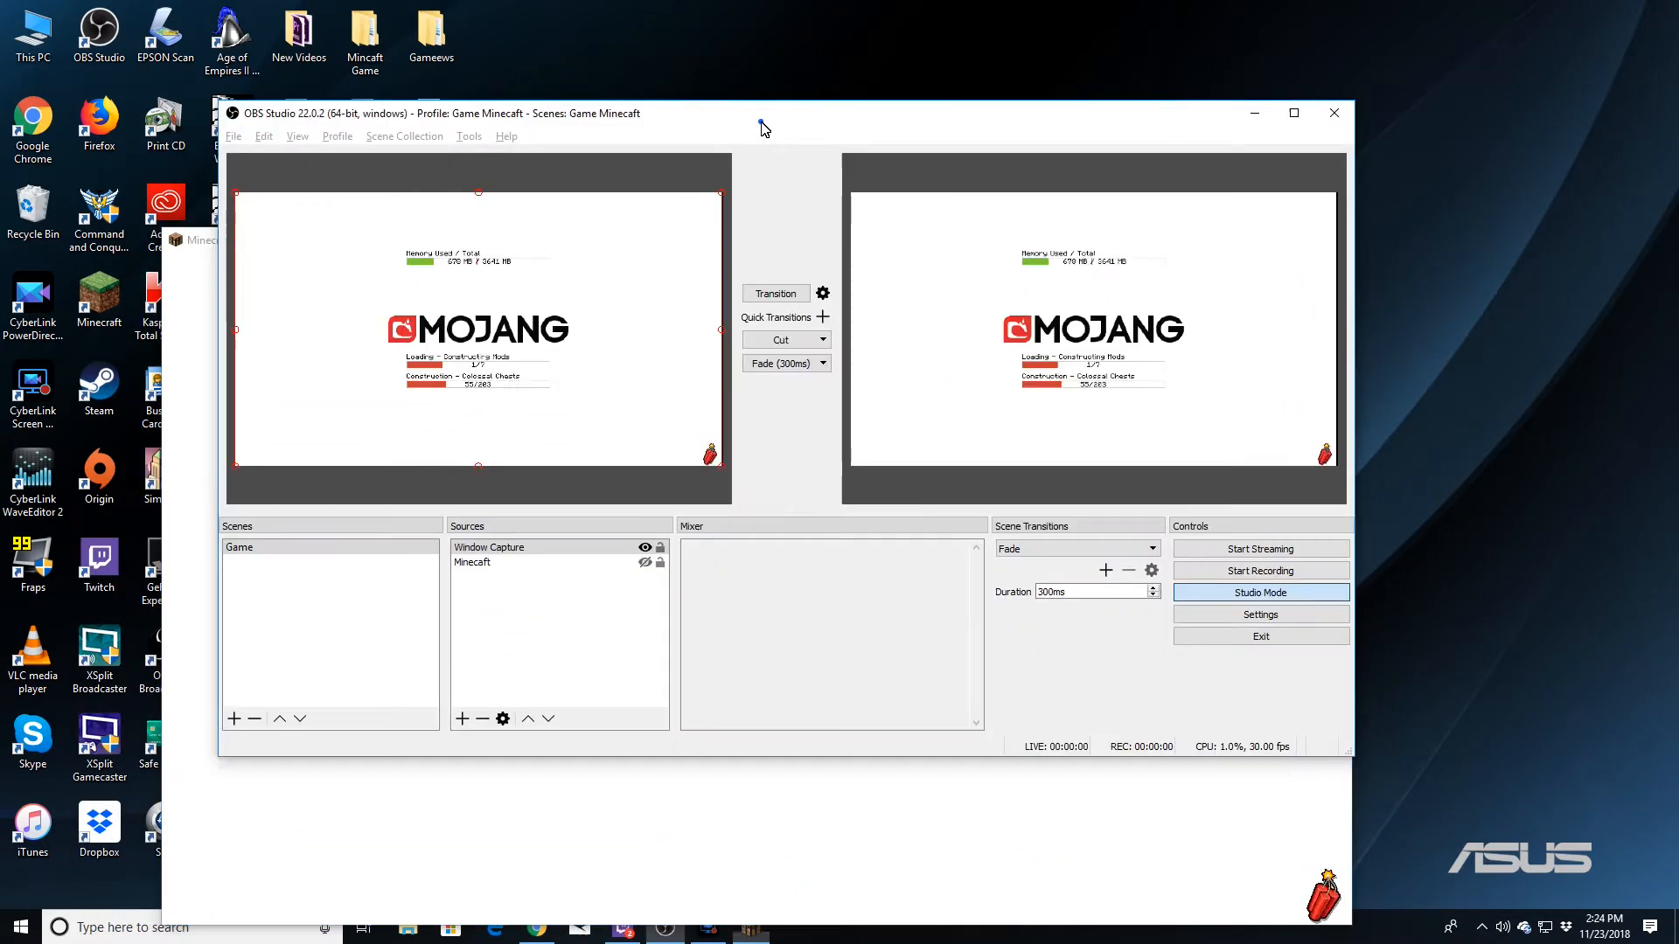
Rename the new Window Capture source as Minecaft Mod.
{"action": "right_click", "coordinate": [508, 548]}
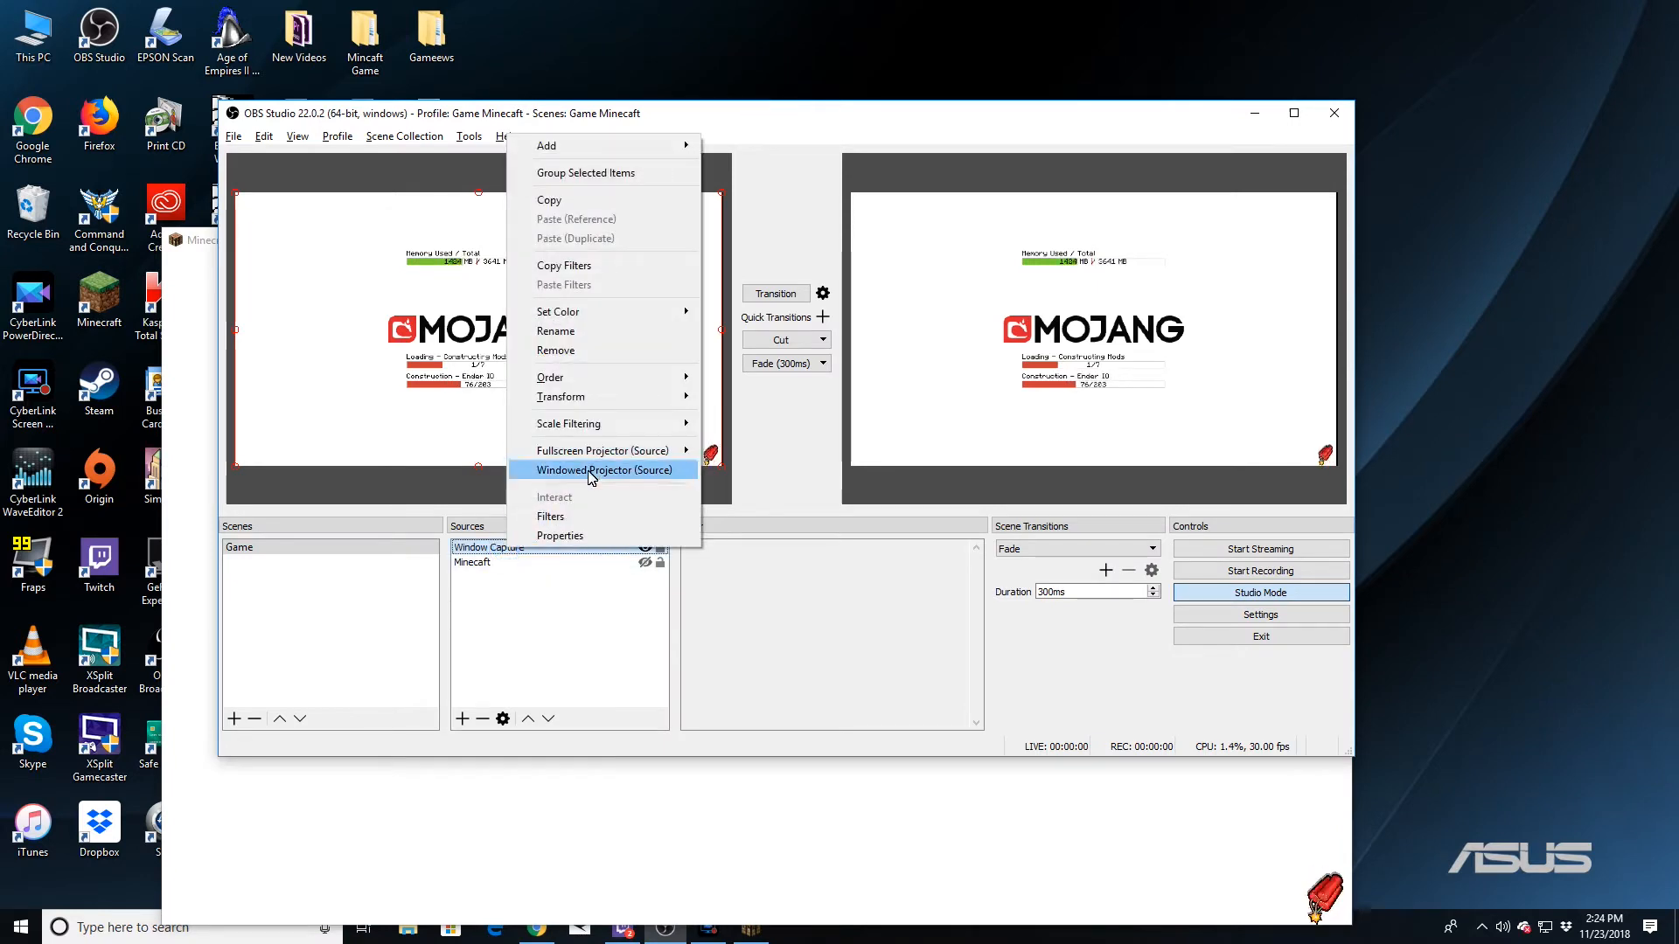
{"action": "left_click", "coordinate": [564, 332]}
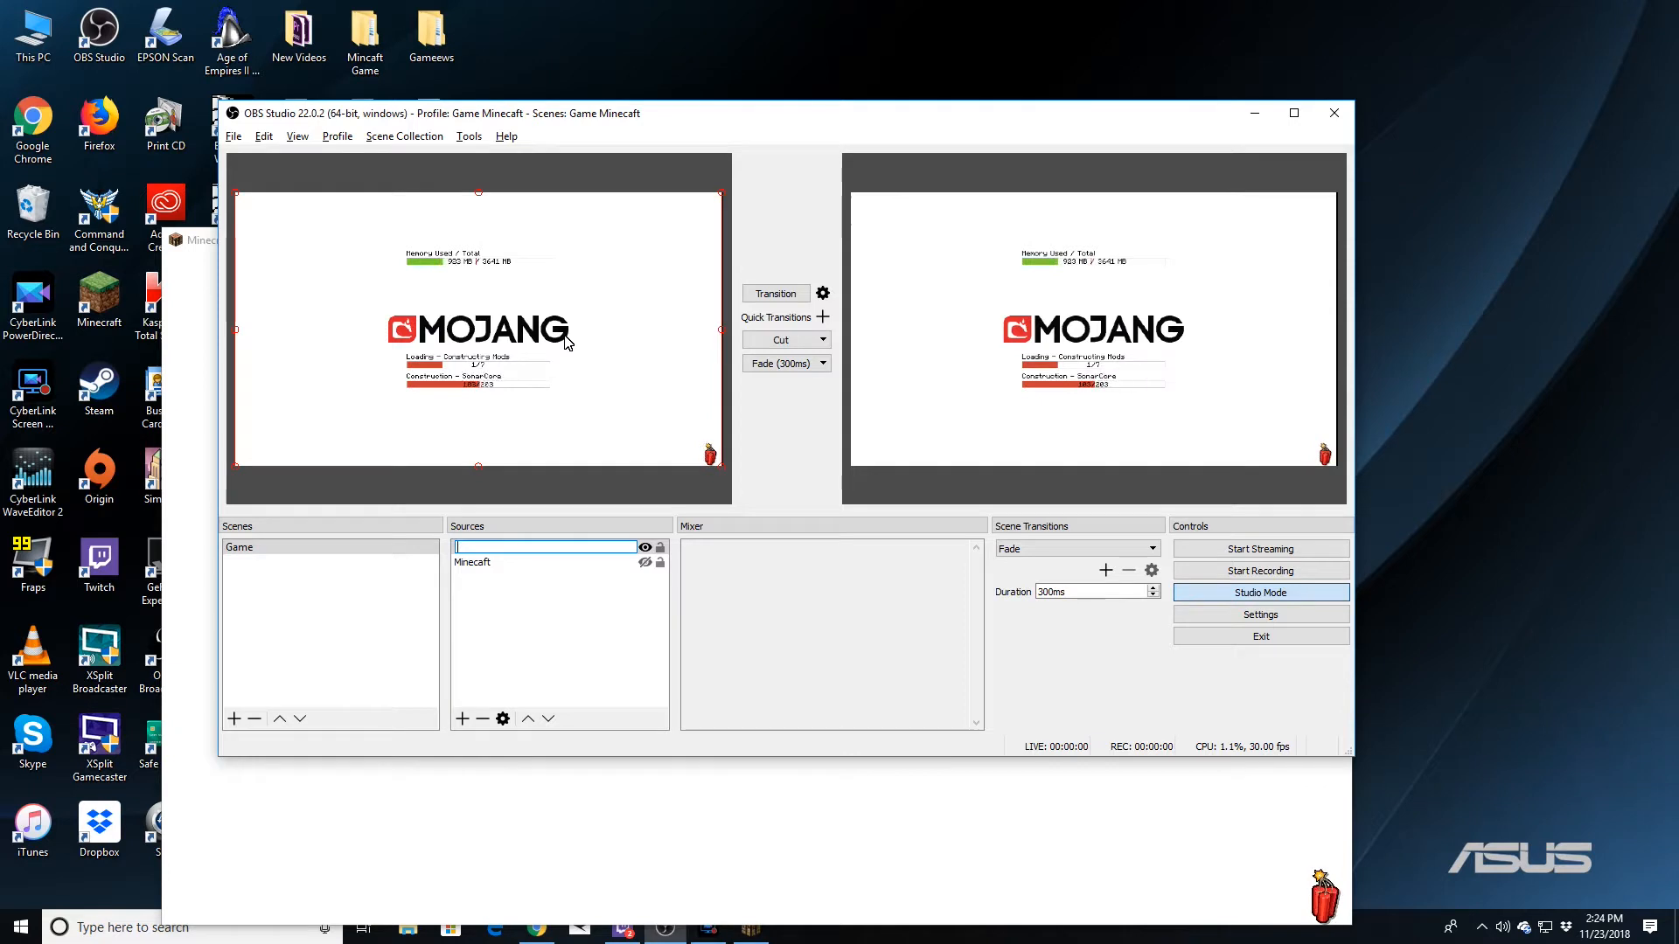
{"action": "type", "text": "Min"}
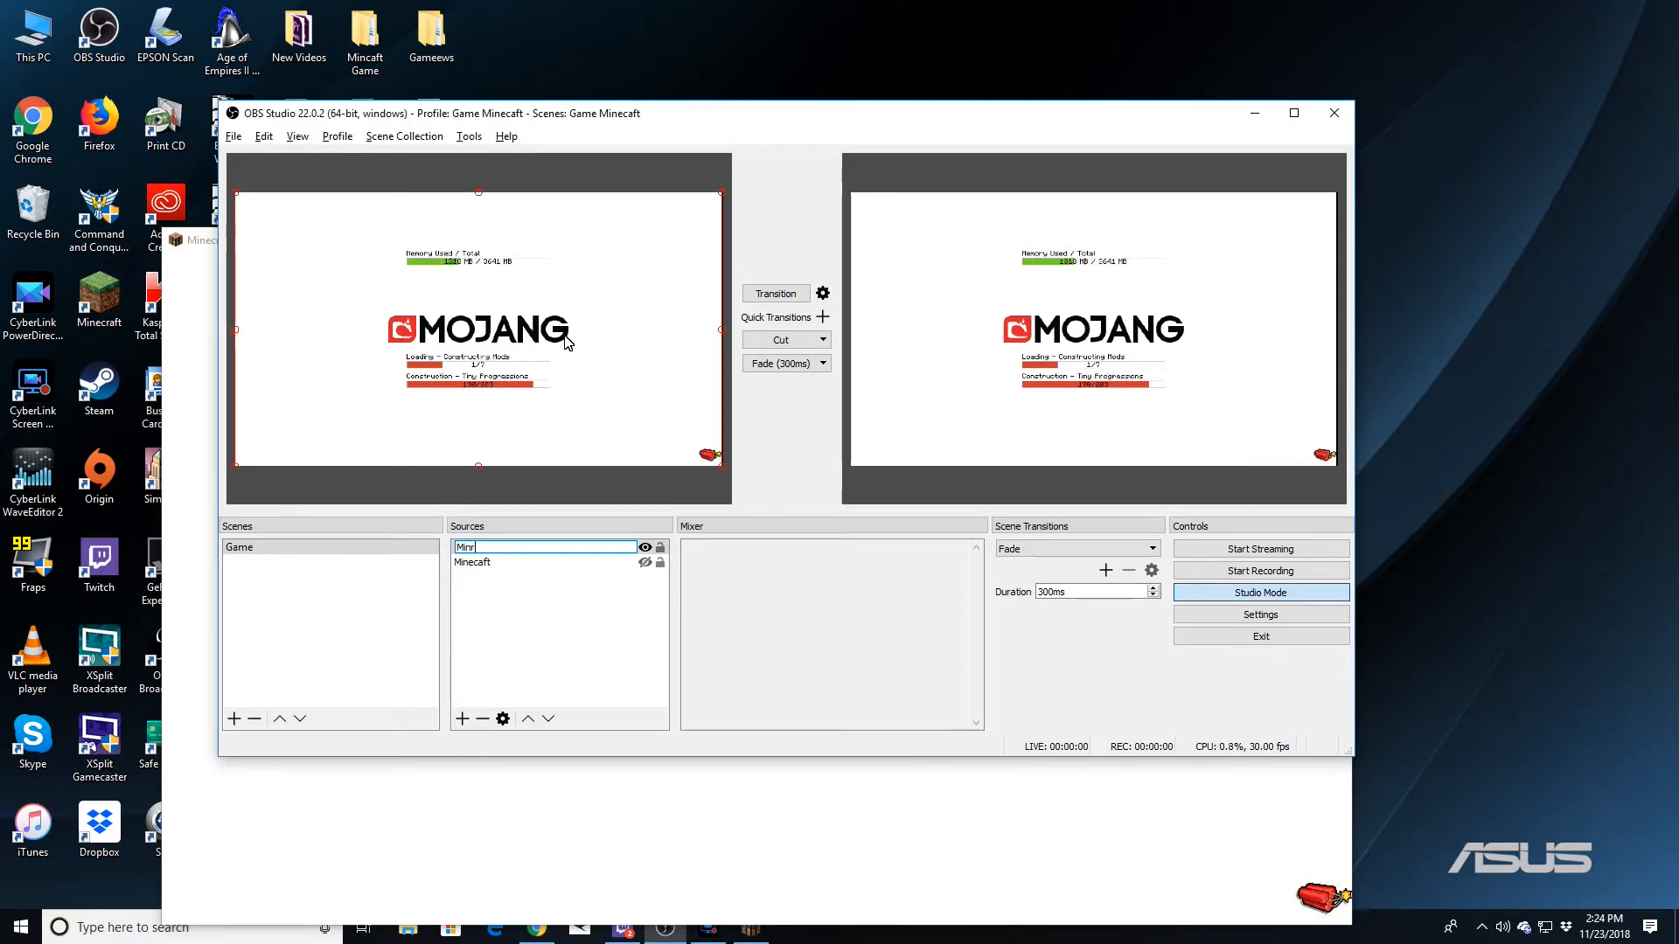
{"action": "type", "text": "eca"}
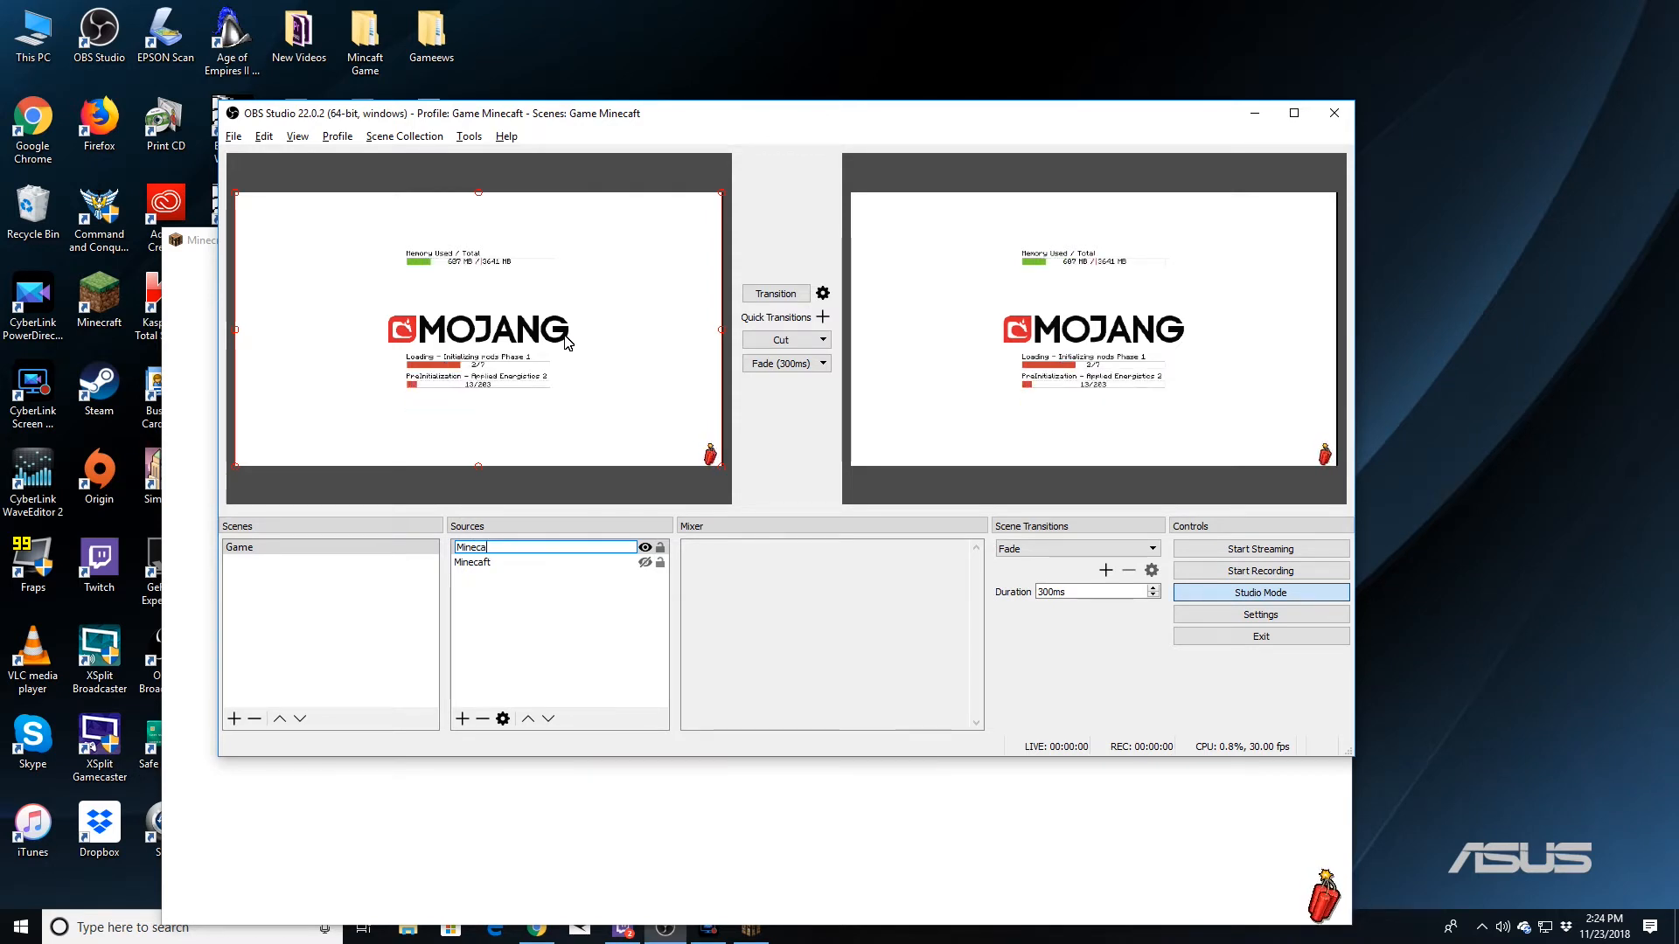
{"action": "type", "text": "ft Mod"}
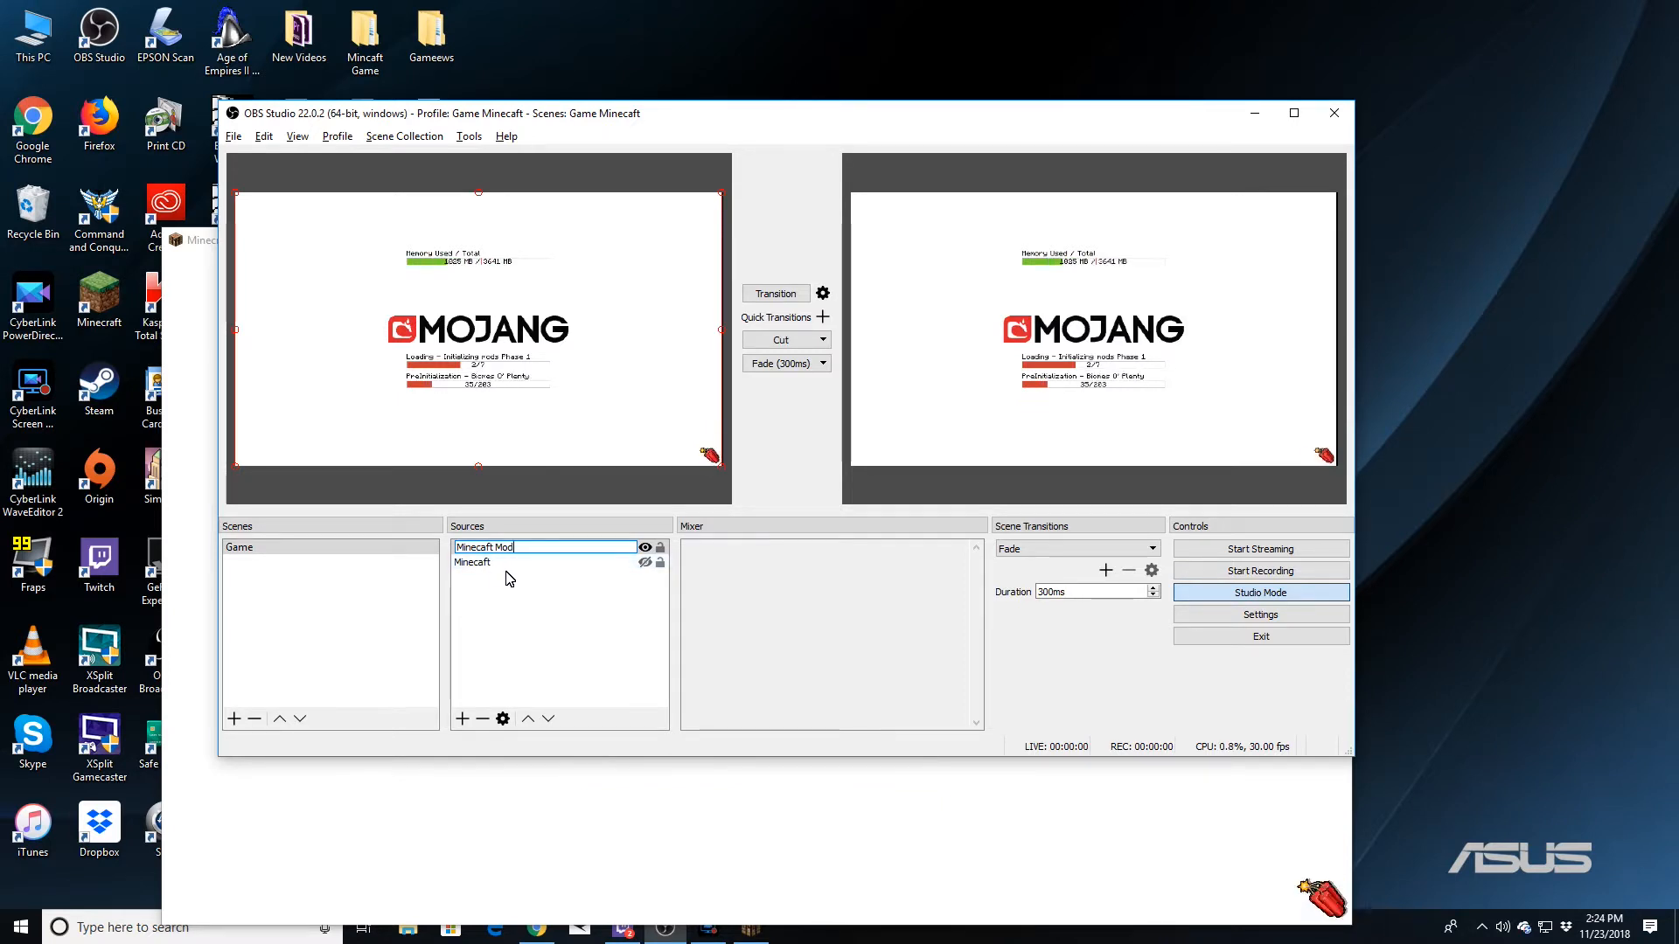
{"action": "left_click", "coordinate": [499, 622]}
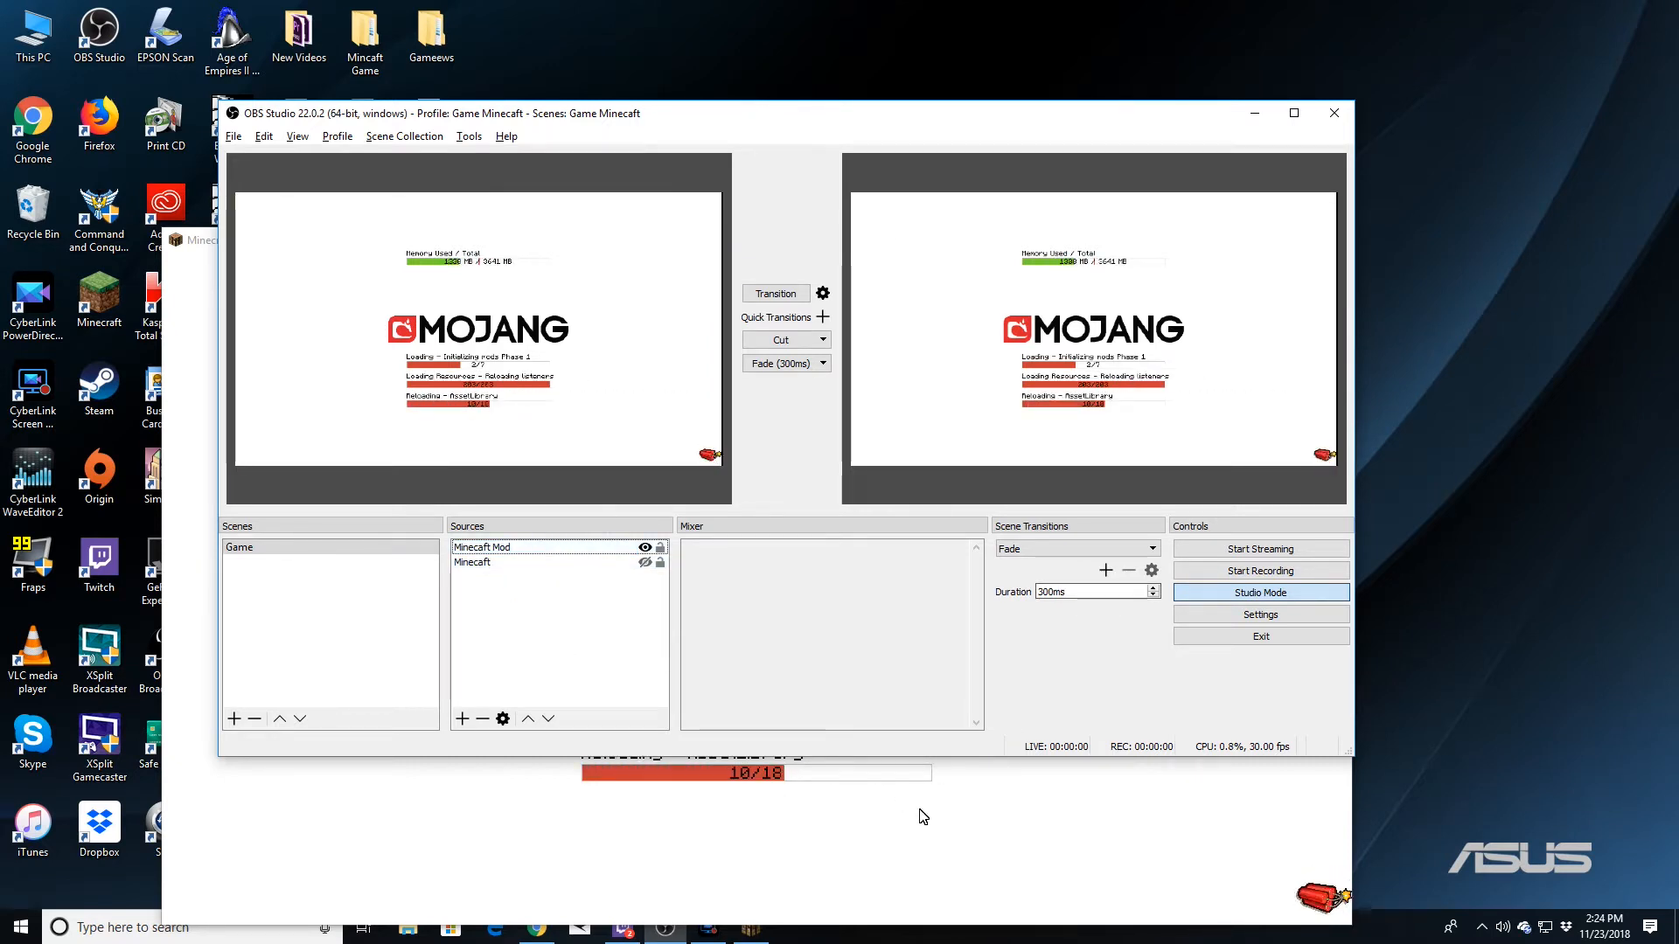
Reposition the OBS Studio window and minimize the Minecraft 1.12.2 window, leaving OBS Studio in view.
{"action": "left_click_drag", "start_coordinate": [972, 131], "coordinate": [1030, 89]}
{"action": "left_click", "coordinate": [752, 761]}
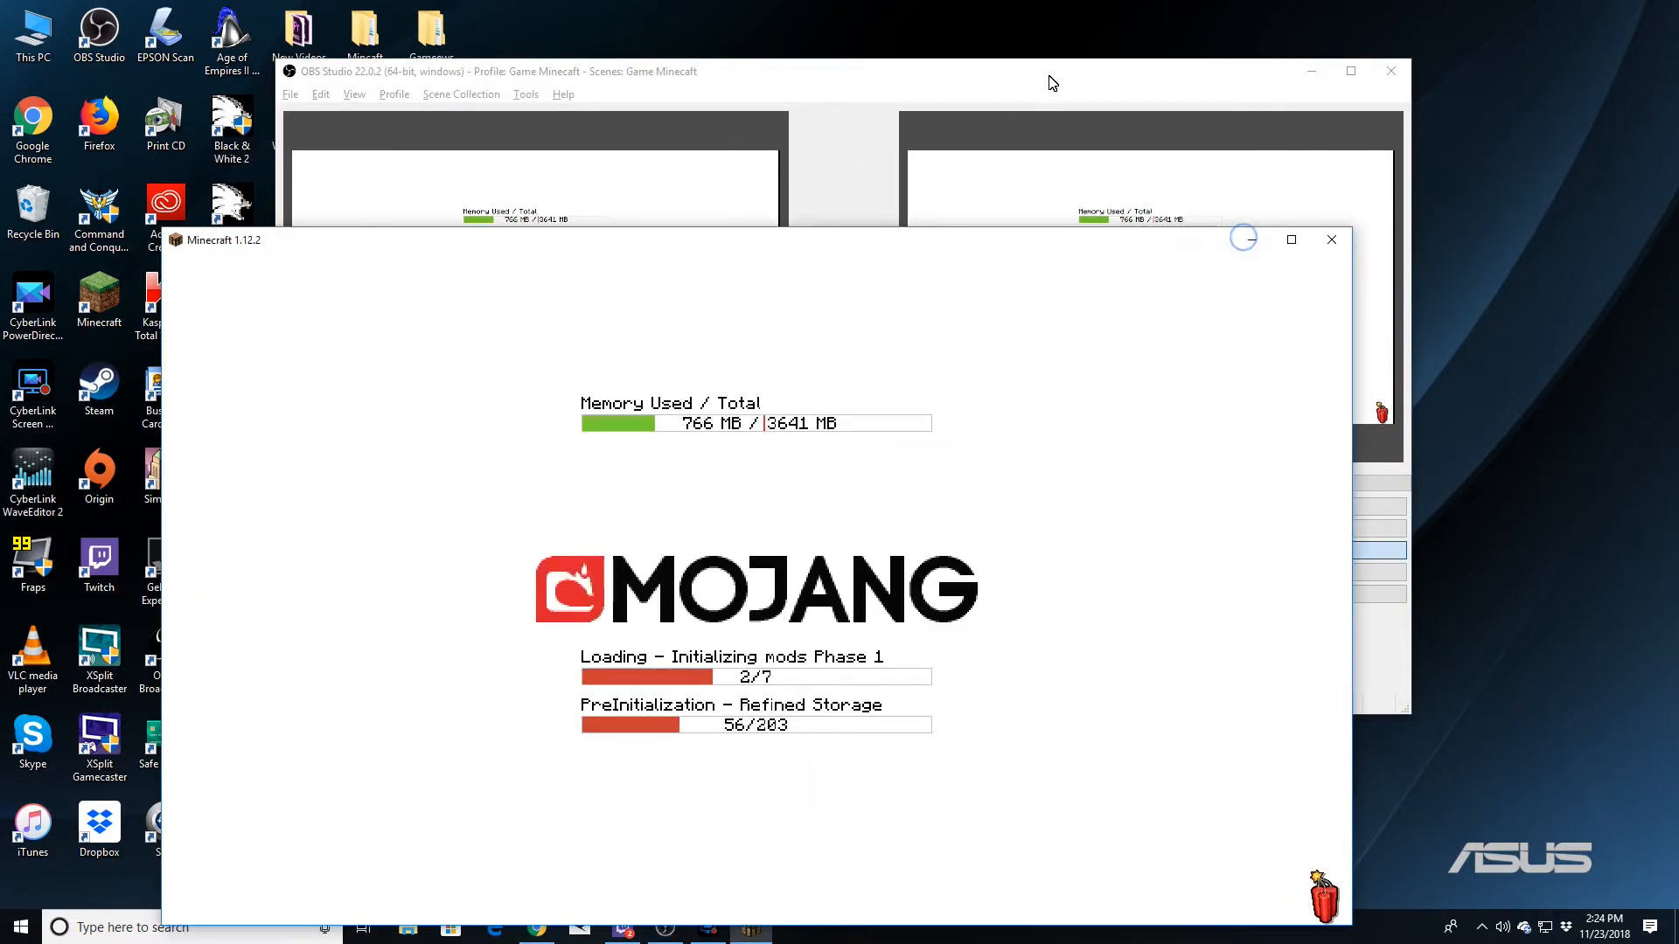
{"action": "left_click", "coordinate": [1248, 241]}
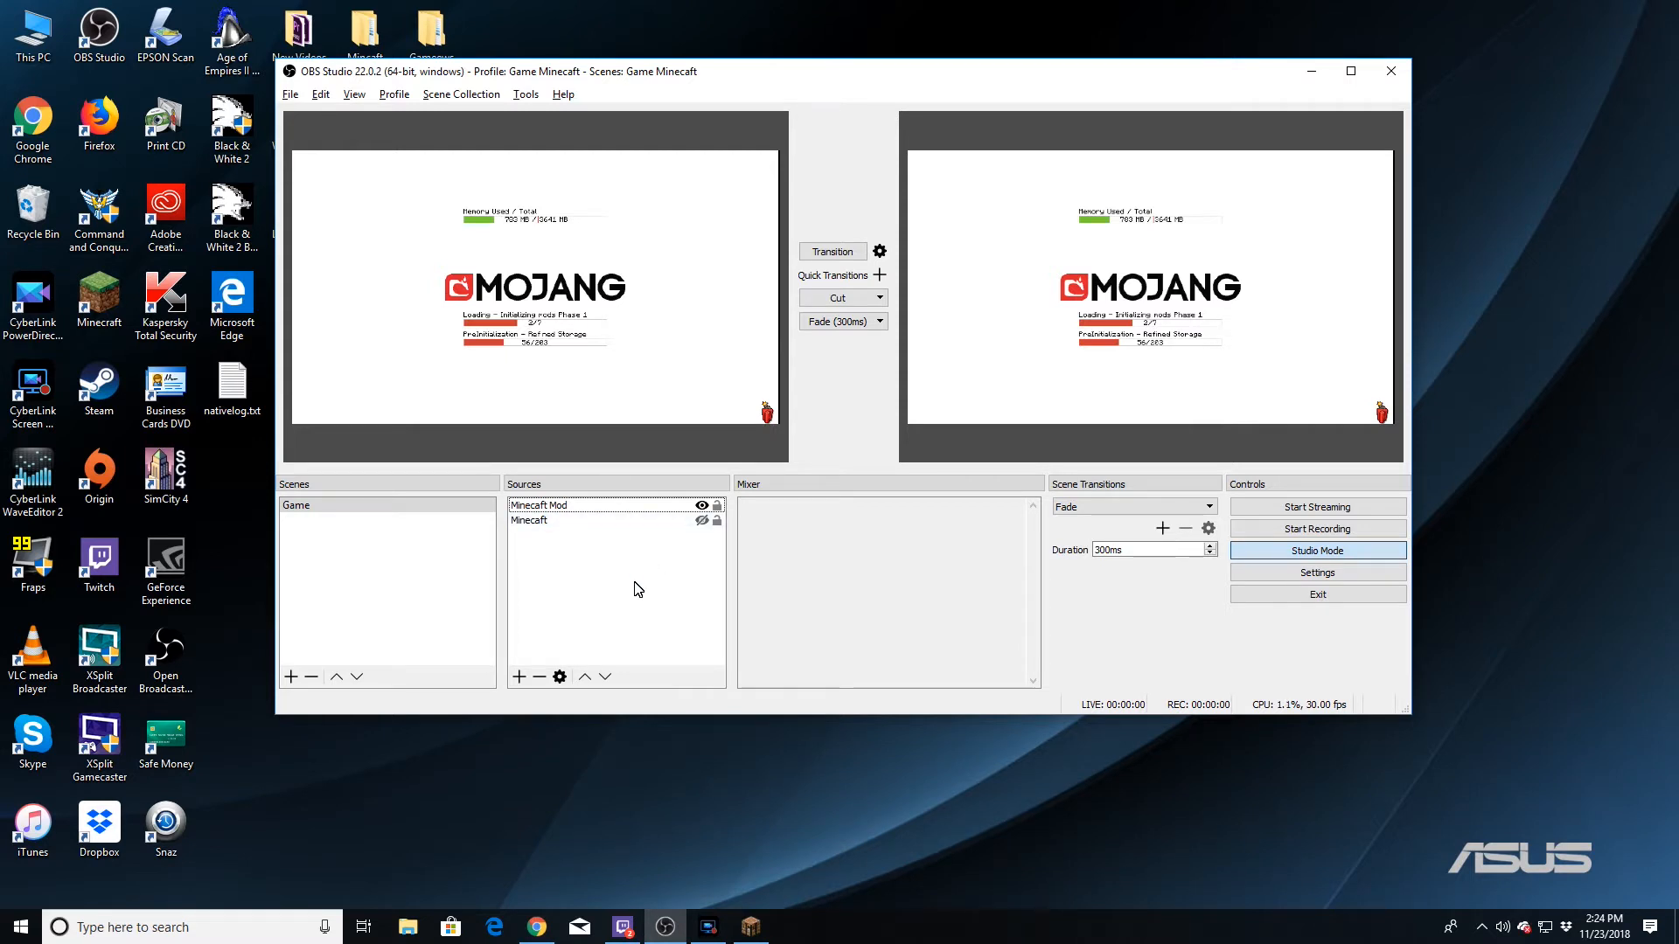
{"action": "left_click", "coordinate": [662, 932]}
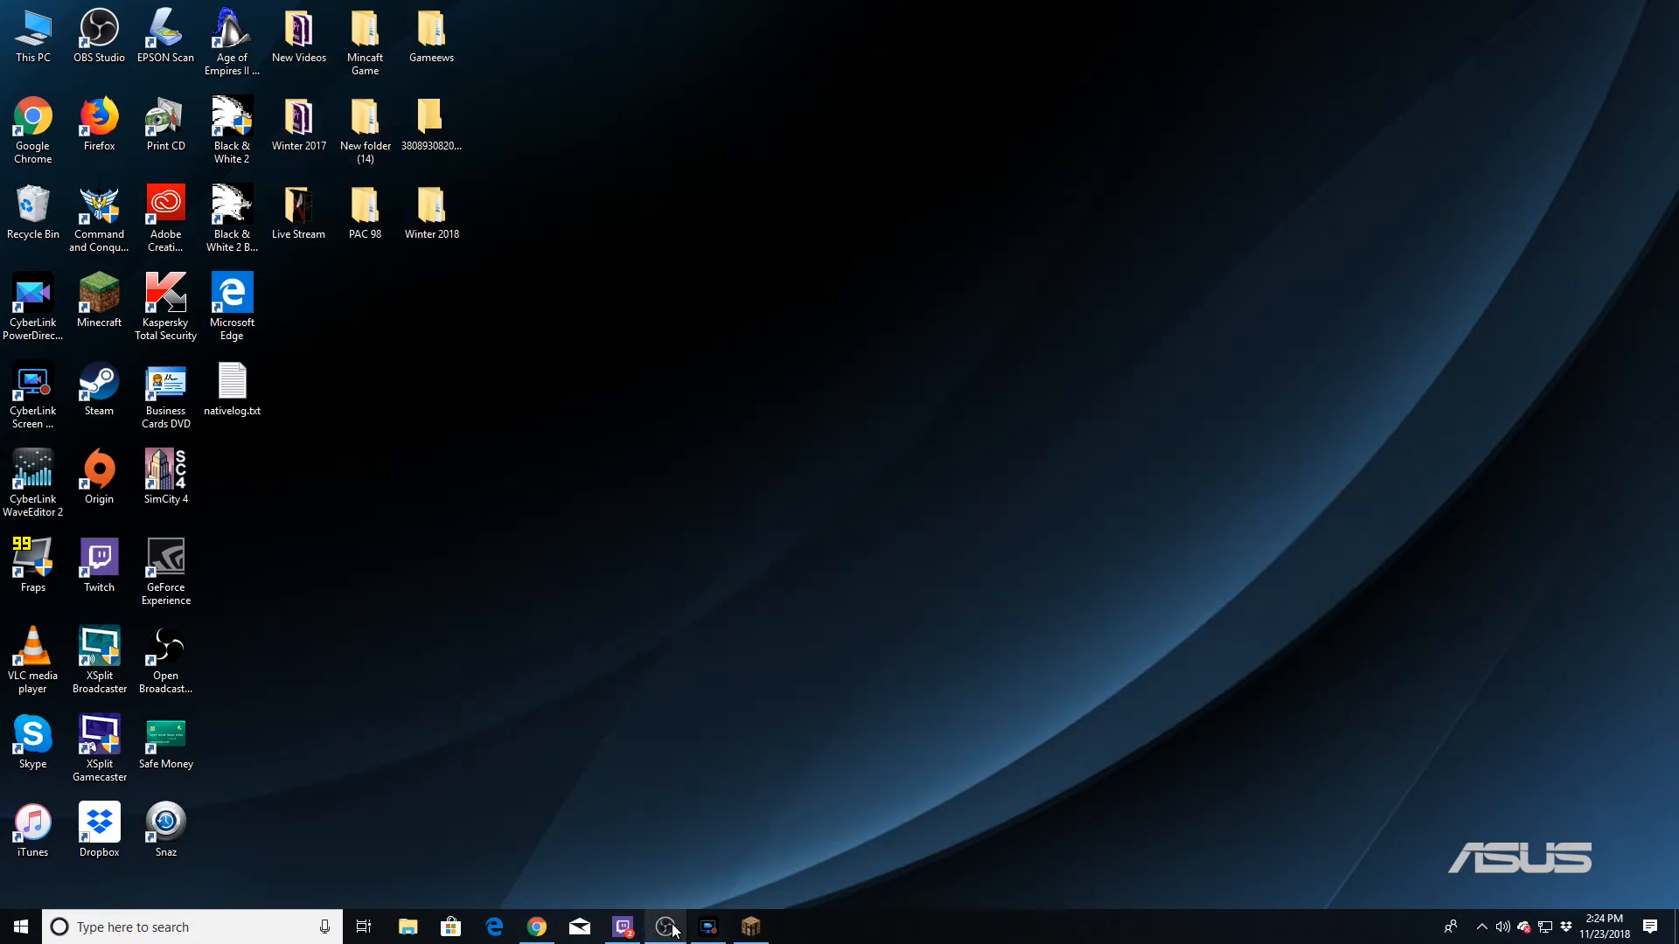
{"action": "left_click", "coordinate": [664, 928]}
Switch to Chrome, examine the OBS Classic section of the obsproject.com download page, and minimize the browser.
{"action": "left_click", "coordinate": [537, 929]}
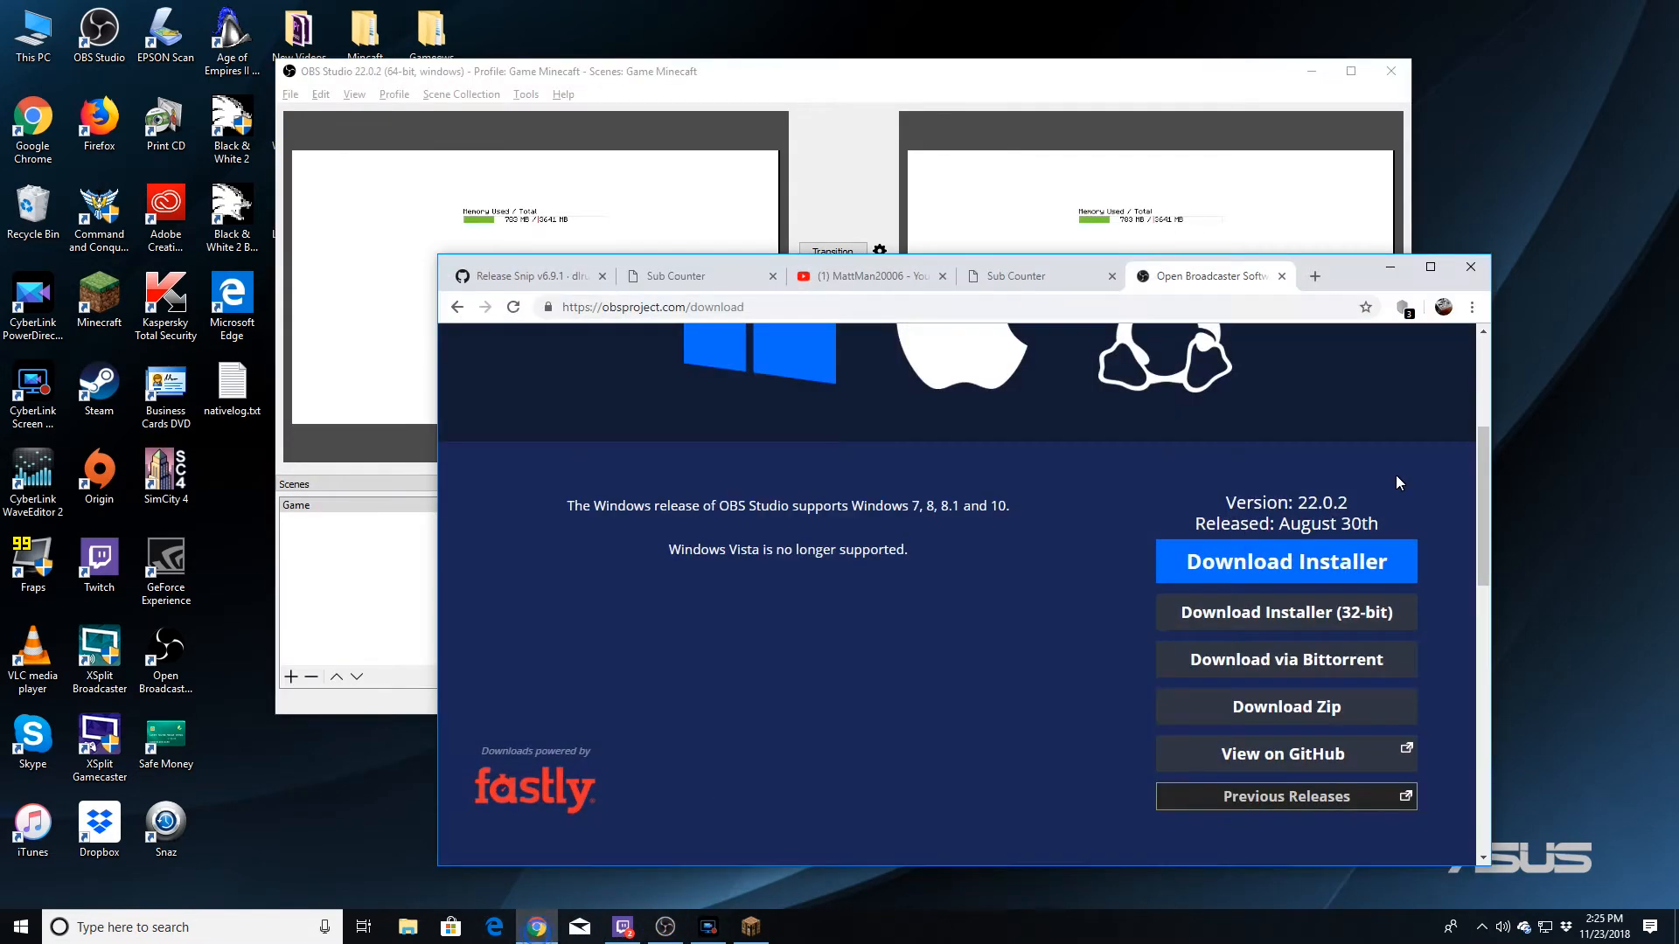
{"action": "scroll", "coordinate": [1483, 473], "scroll_direction": "down", "scroll_amount": 2}
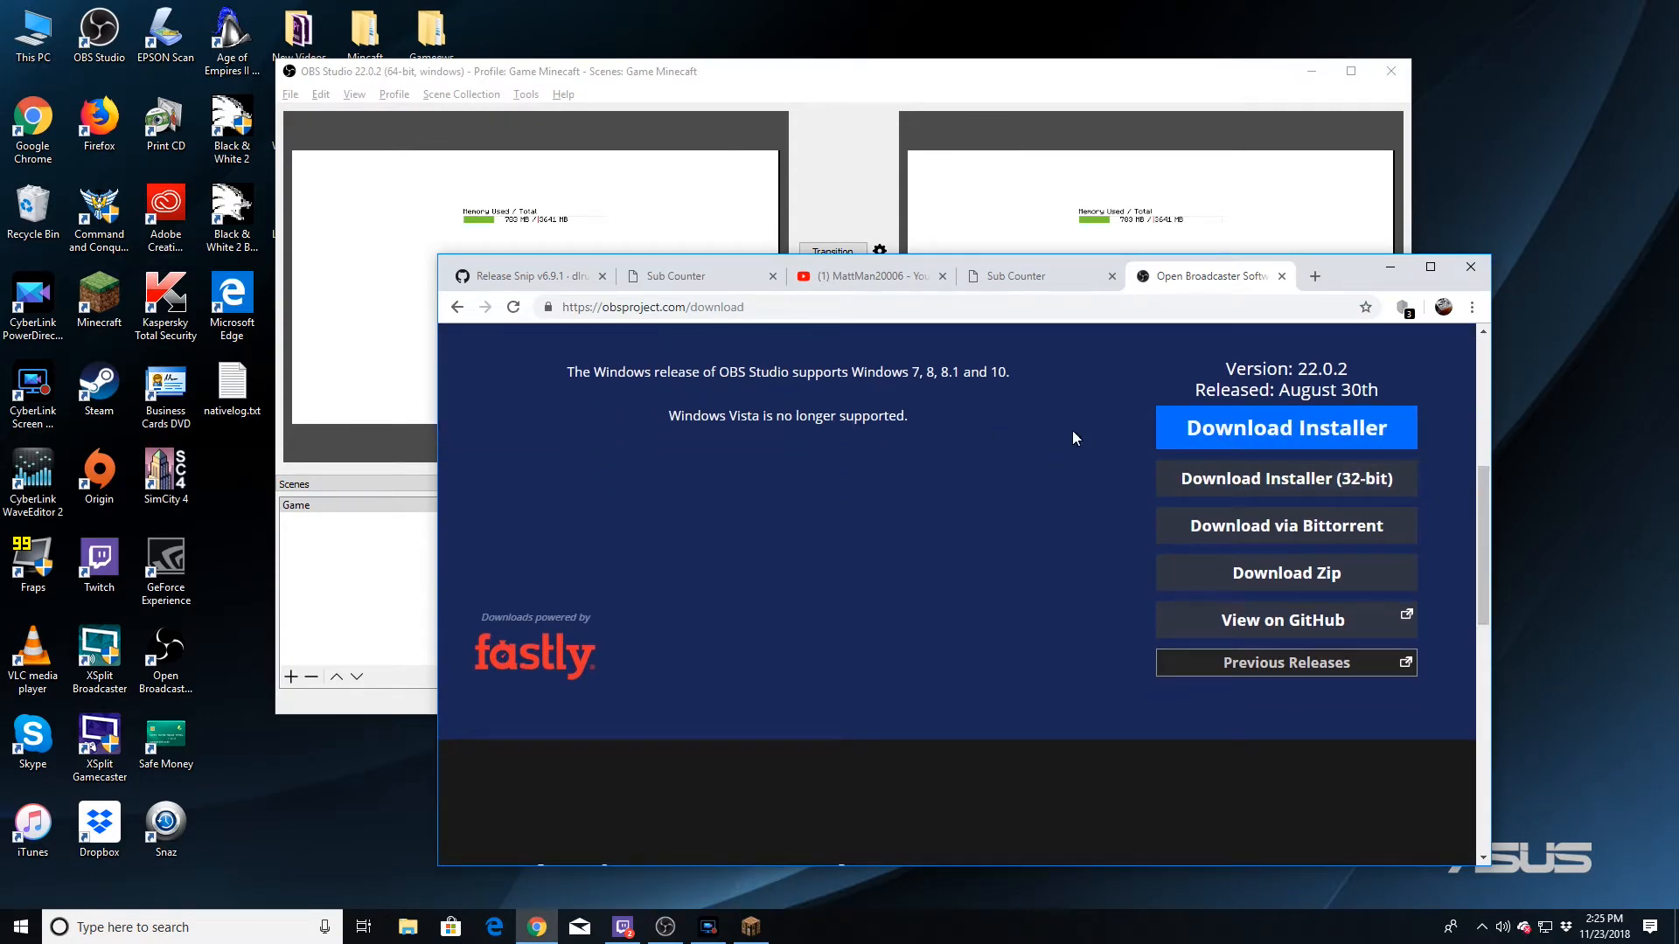
{"action": "left_click_drag", "start_coordinate": [1479, 480], "coordinate": [1476, 584]}
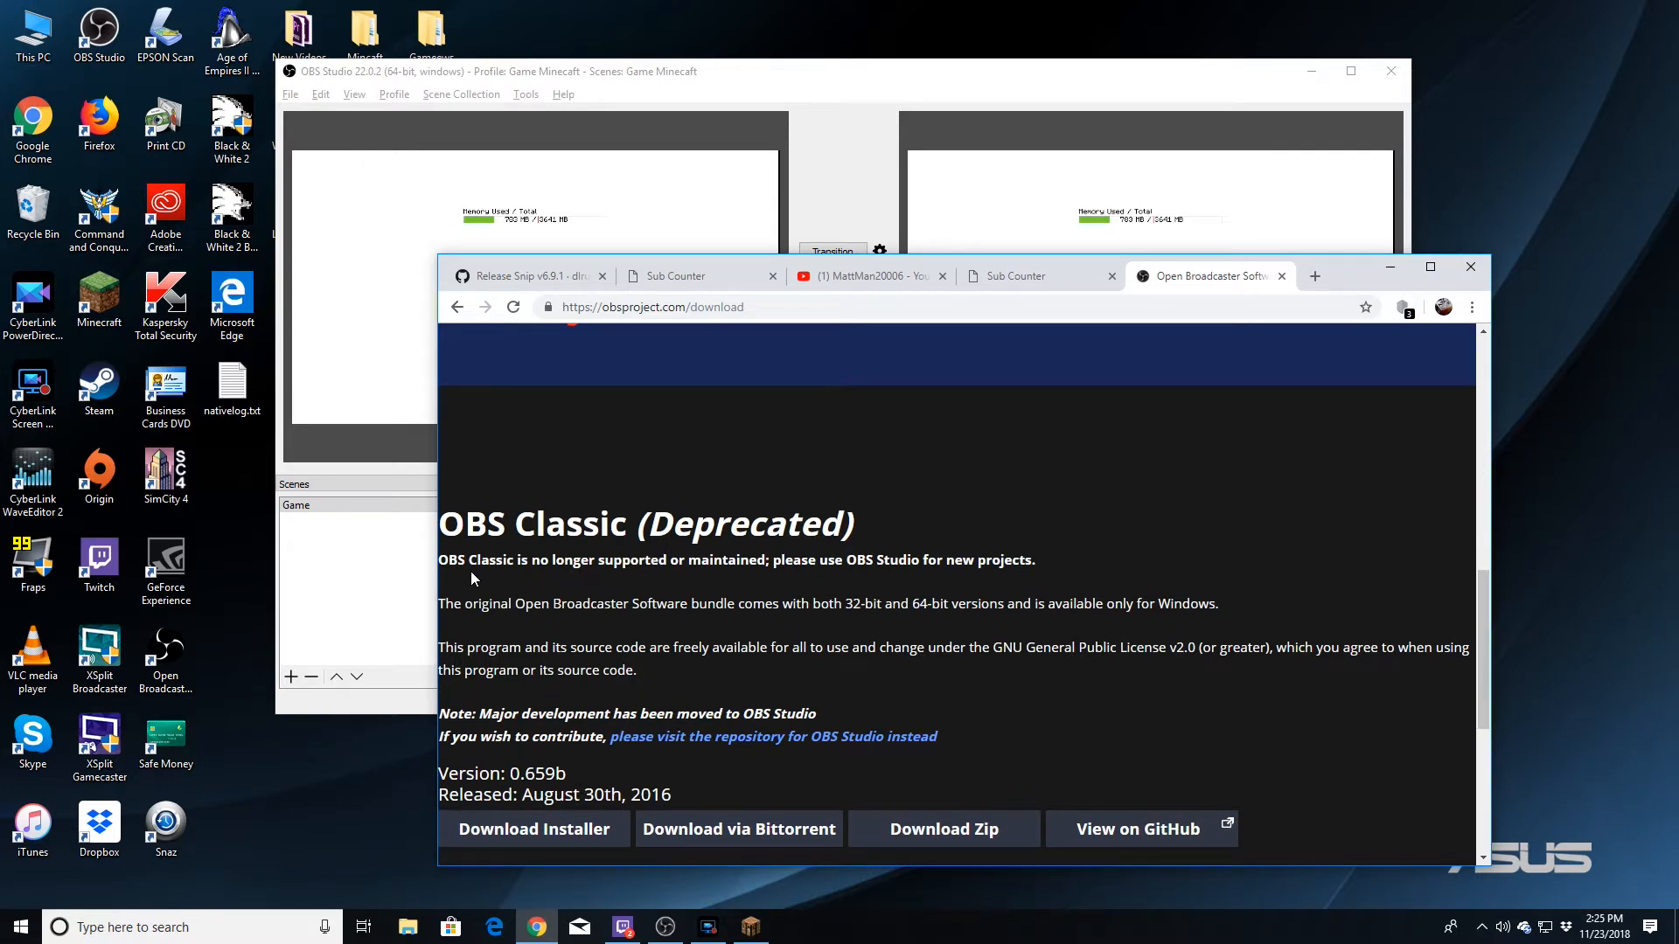
{"action": "left_click_drag", "start_coordinate": [597, 569], "coordinate": [1073, 575]}
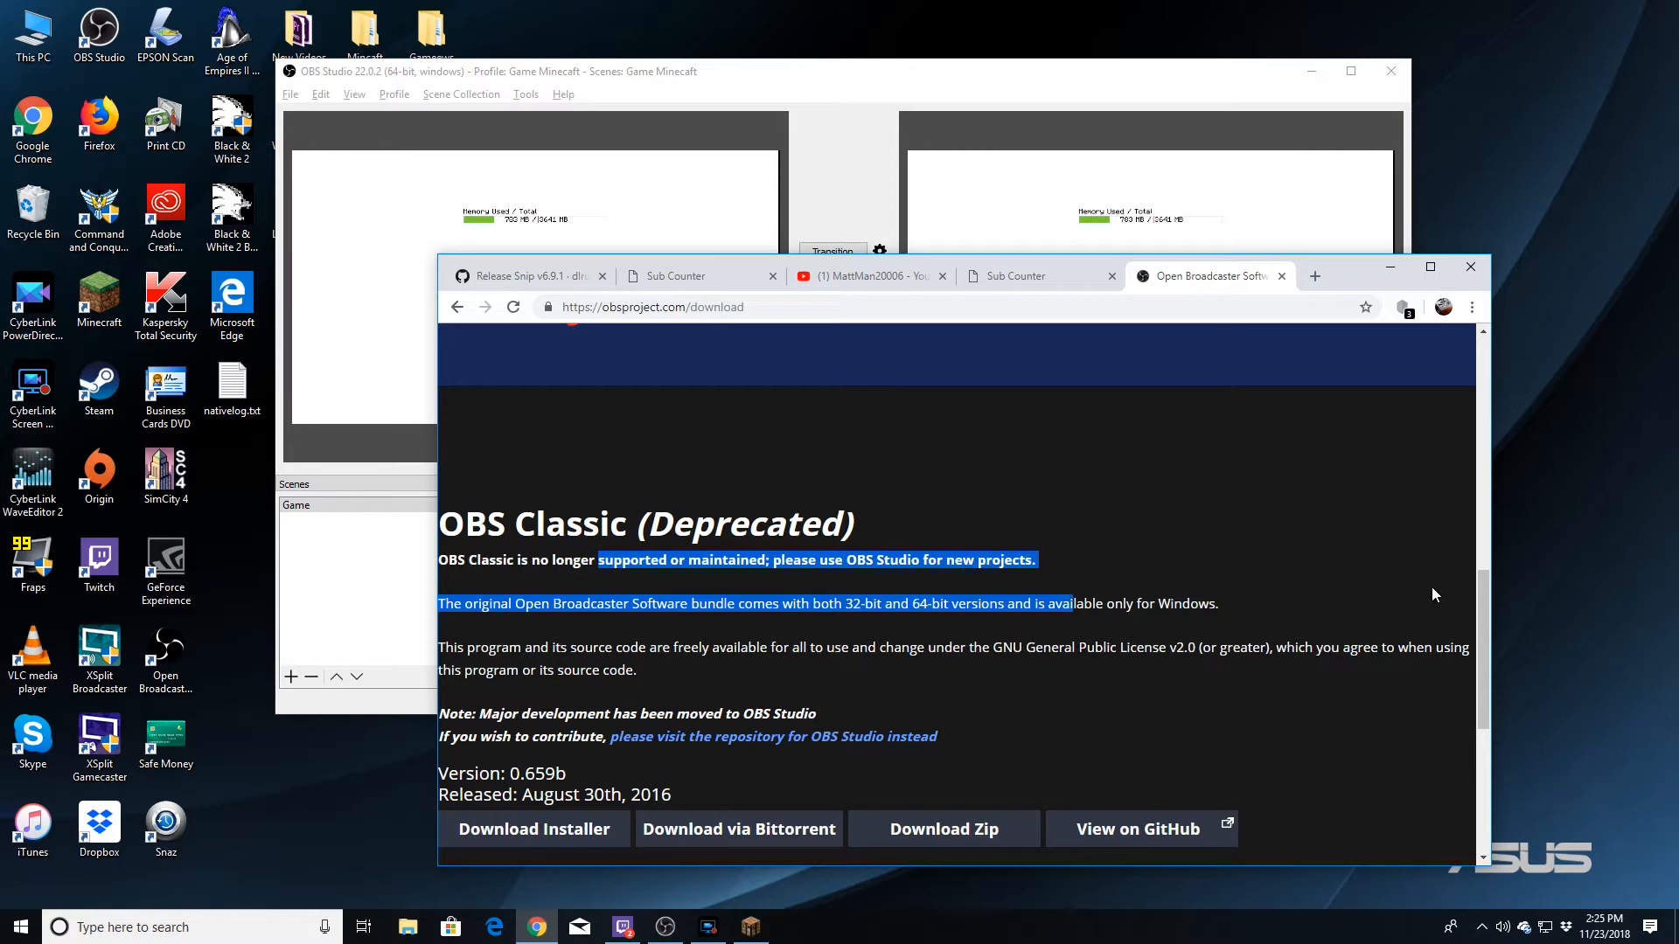
{"action": "left_click_drag", "start_coordinate": [1487, 616], "coordinate": [1373, 596]}
{"action": "left_click", "coordinate": [1392, 273]}
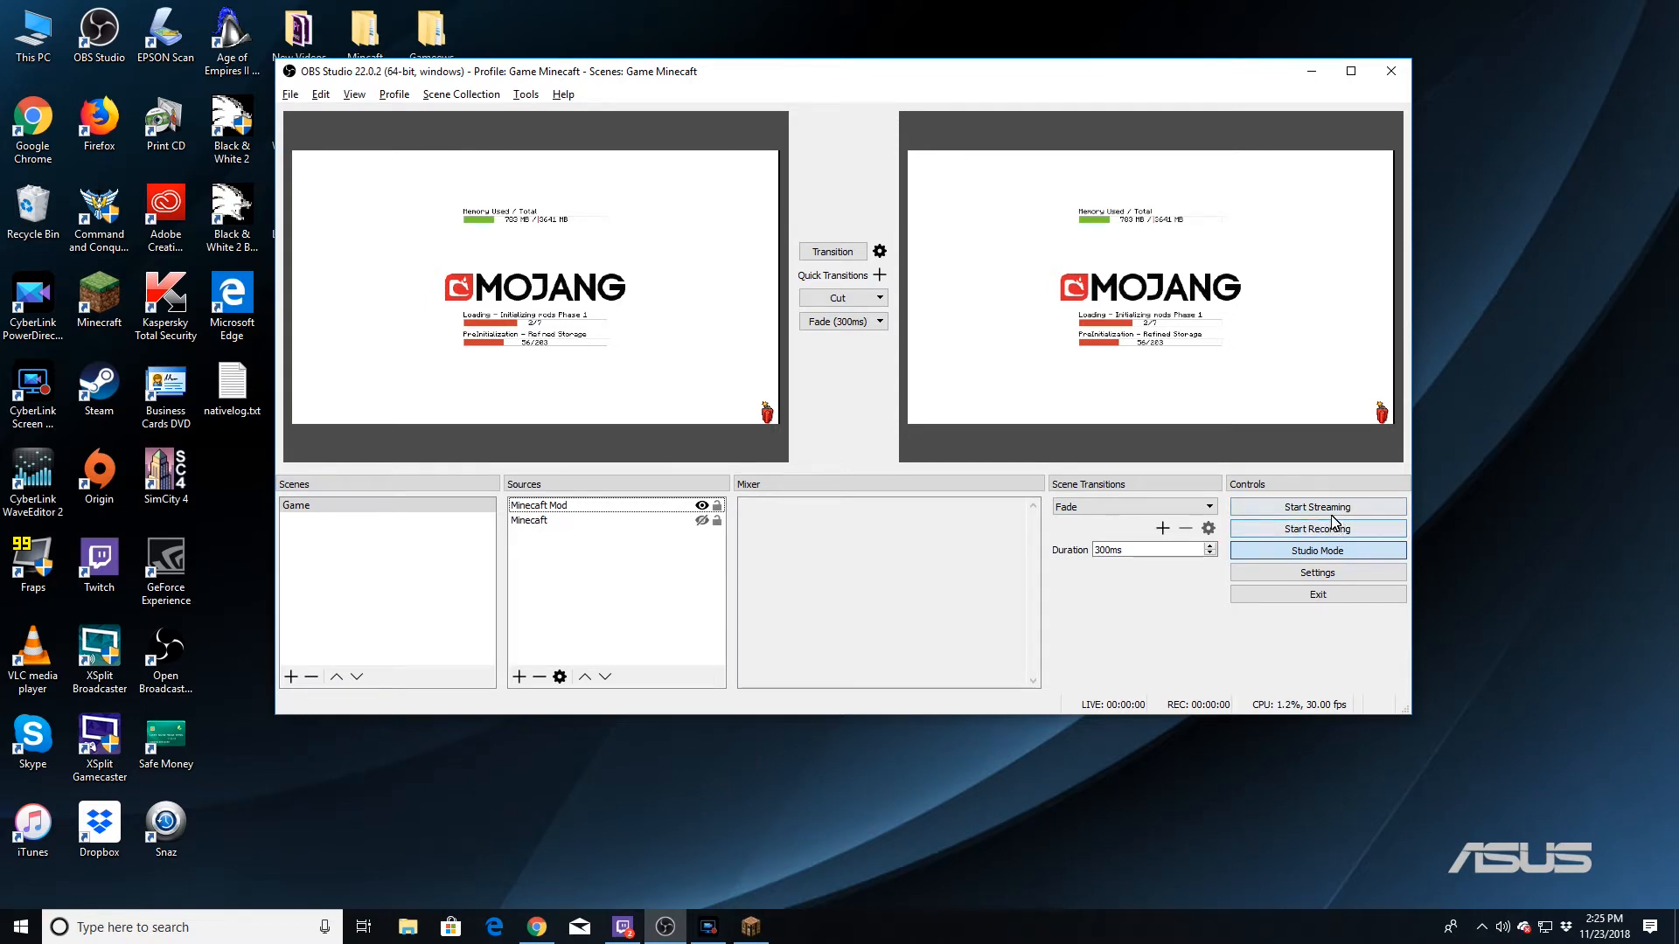
Restore the Minecraft 1.12.2 window, offset it from OBS Studio, and bring OBS Studio back to the front.
{"action": "left_click", "coordinate": [747, 940]}
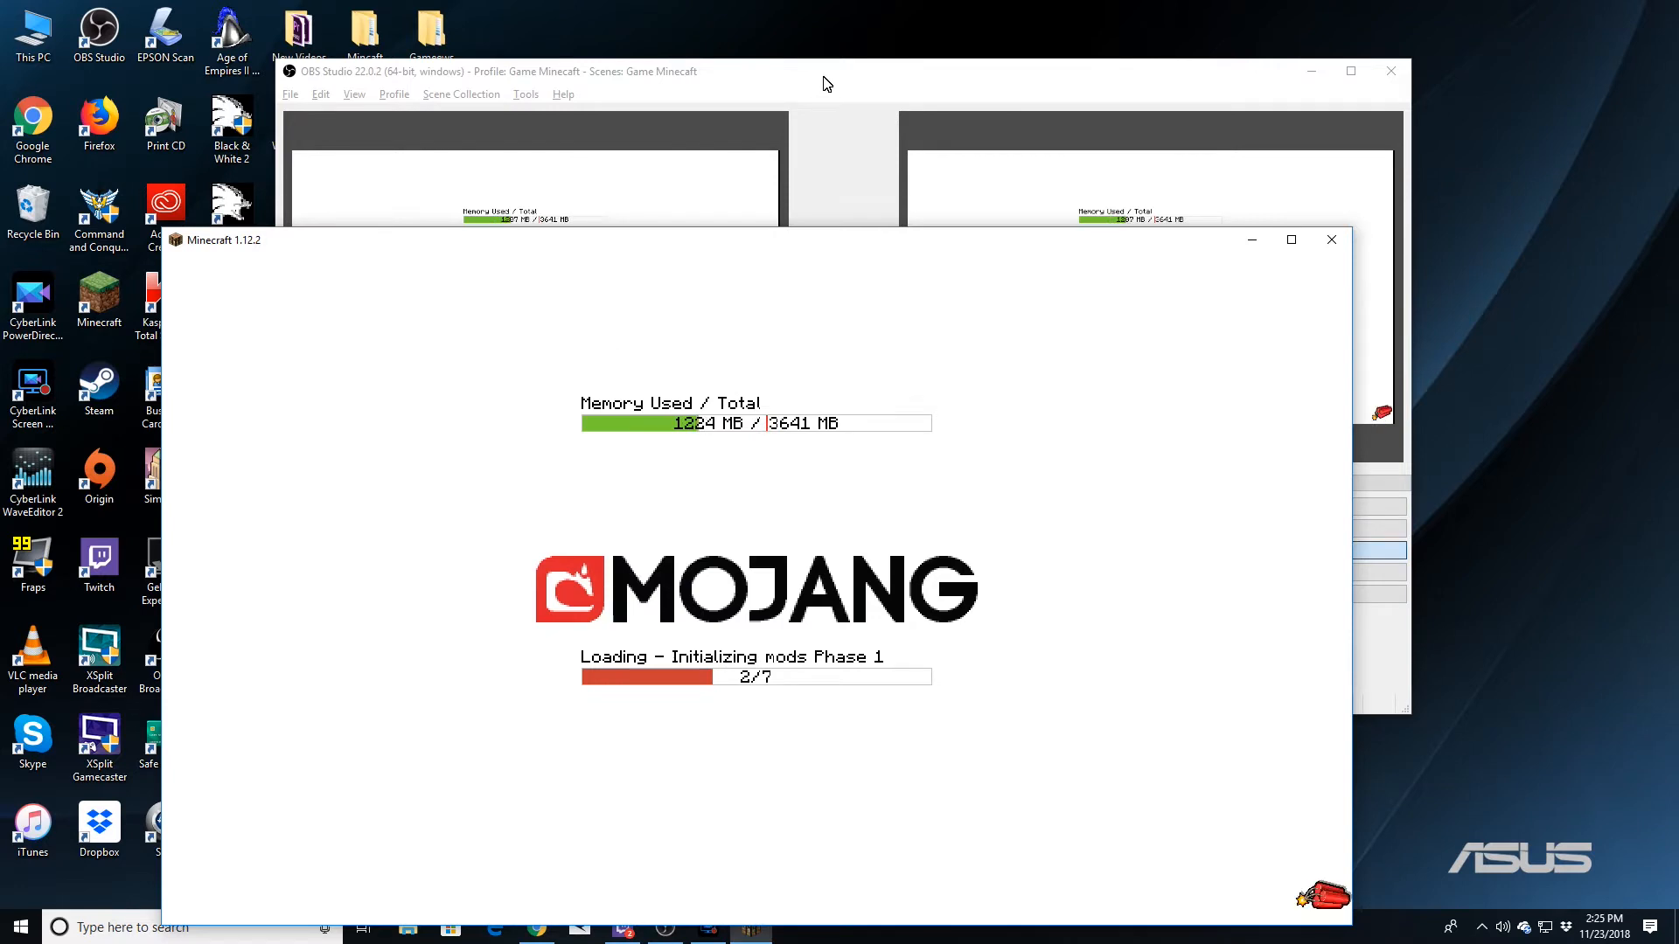
{"action": "left_click_drag", "start_coordinate": [769, 240], "coordinate": [1171, 252]}
{"action": "left_click_drag", "start_coordinate": [1017, 80], "coordinate": [836, 113]}
{"action": "left_click_drag", "start_coordinate": [1263, 259], "coordinate": [1159, 191]}
{"action": "left_click_drag", "start_coordinate": [1015, 102], "coordinate": [1008, 100]}
{"action": "left_click_drag", "start_coordinate": [1320, 187], "coordinate": [1213, 174]}
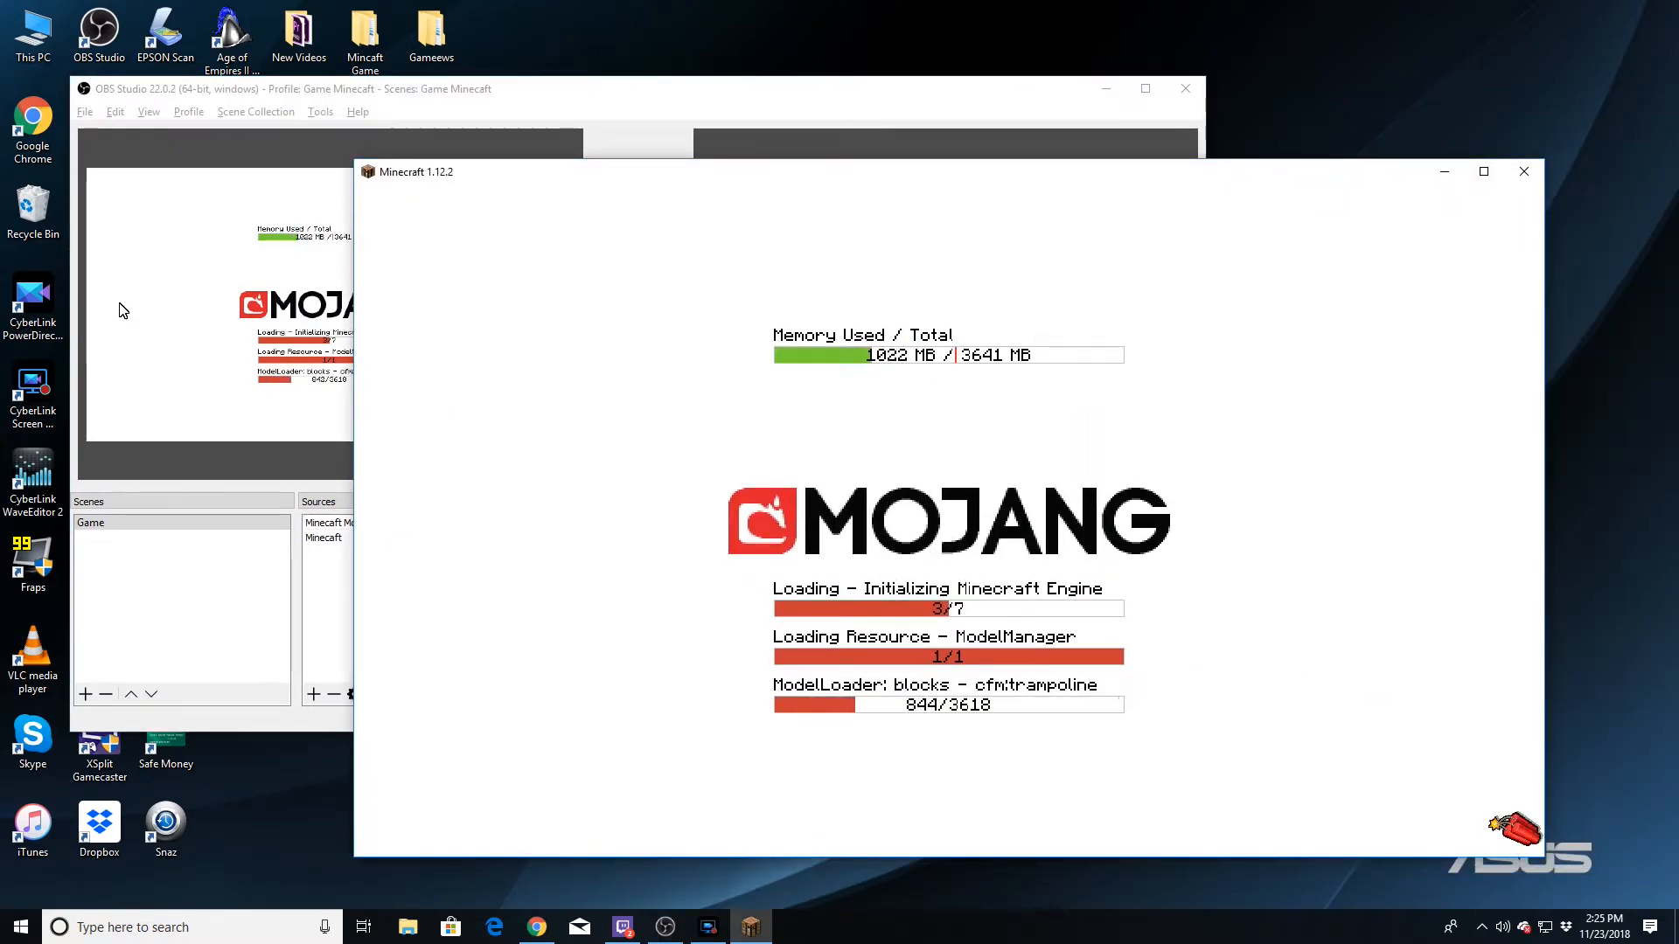
{"action": "left_click", "coordinate": [253, 93]}
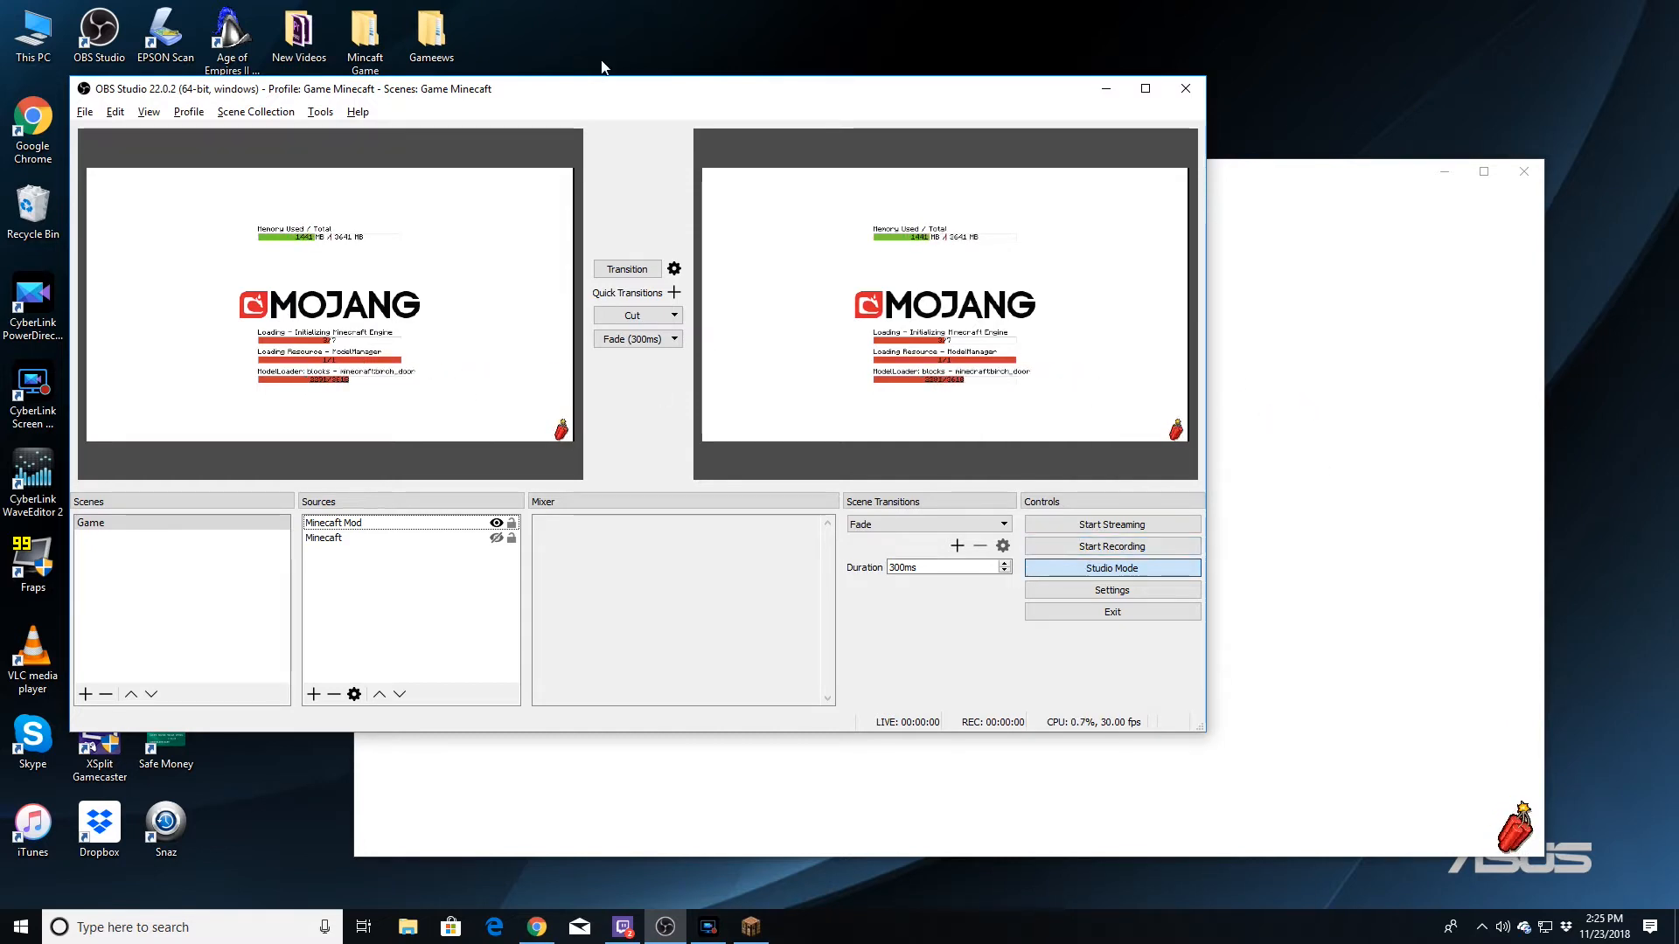
{"action": "left_click_drag", "start_coordinate": [588, 93], "coordinate": [728, 106]}
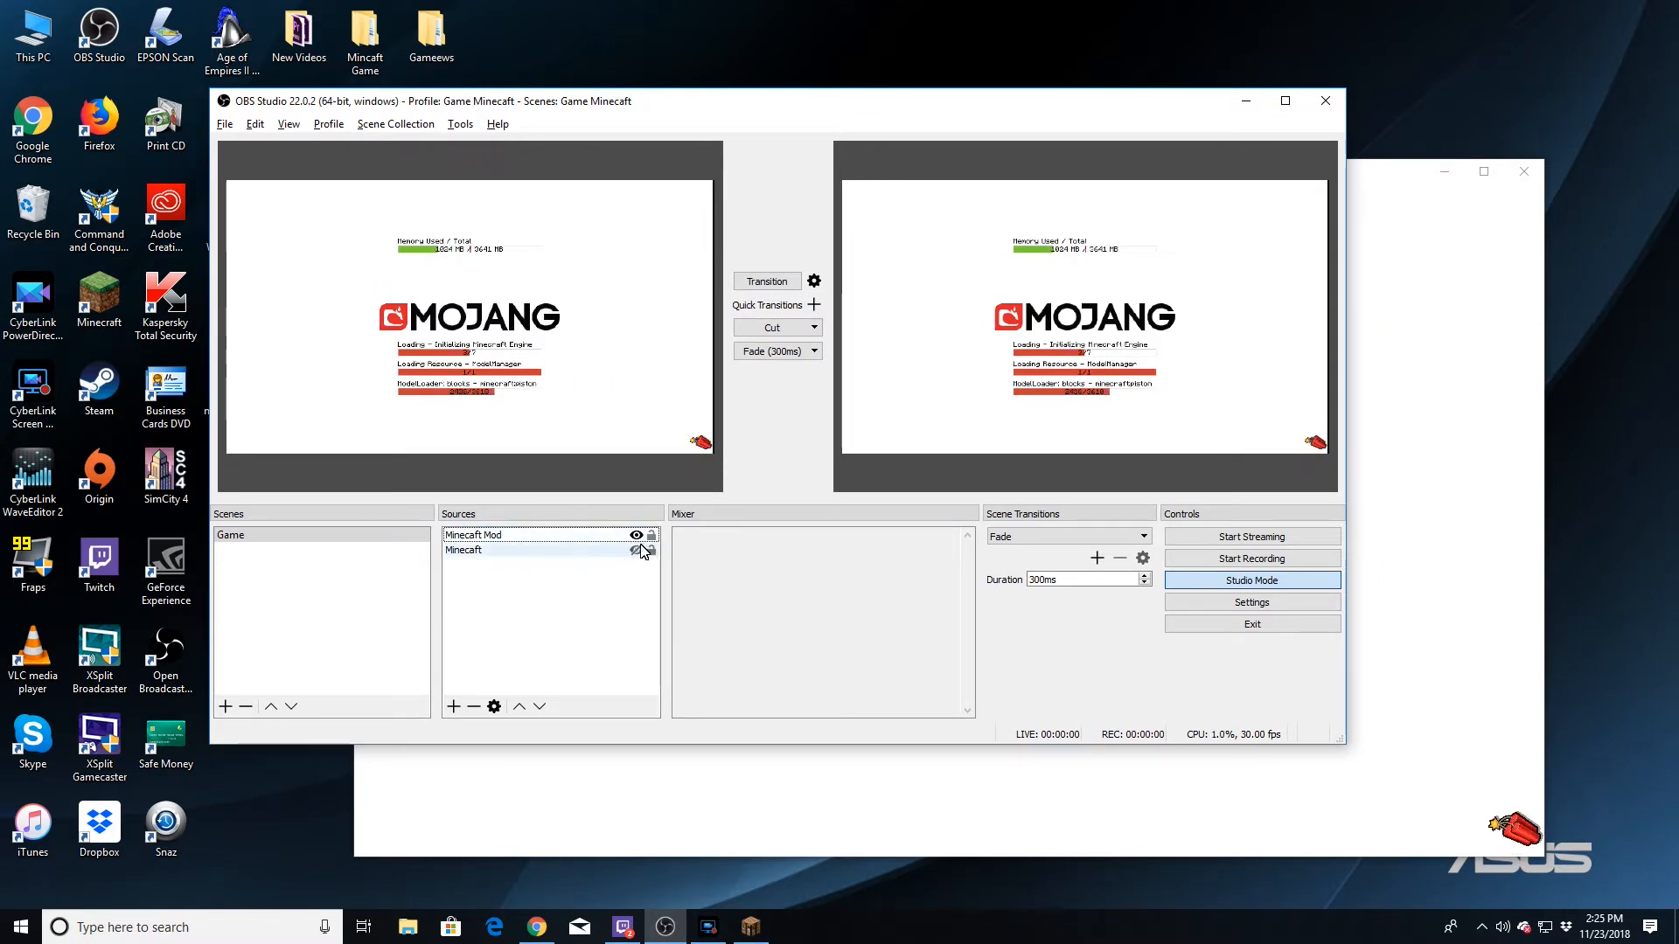
{"action": "right_click", "coordinate": [586, 621]}
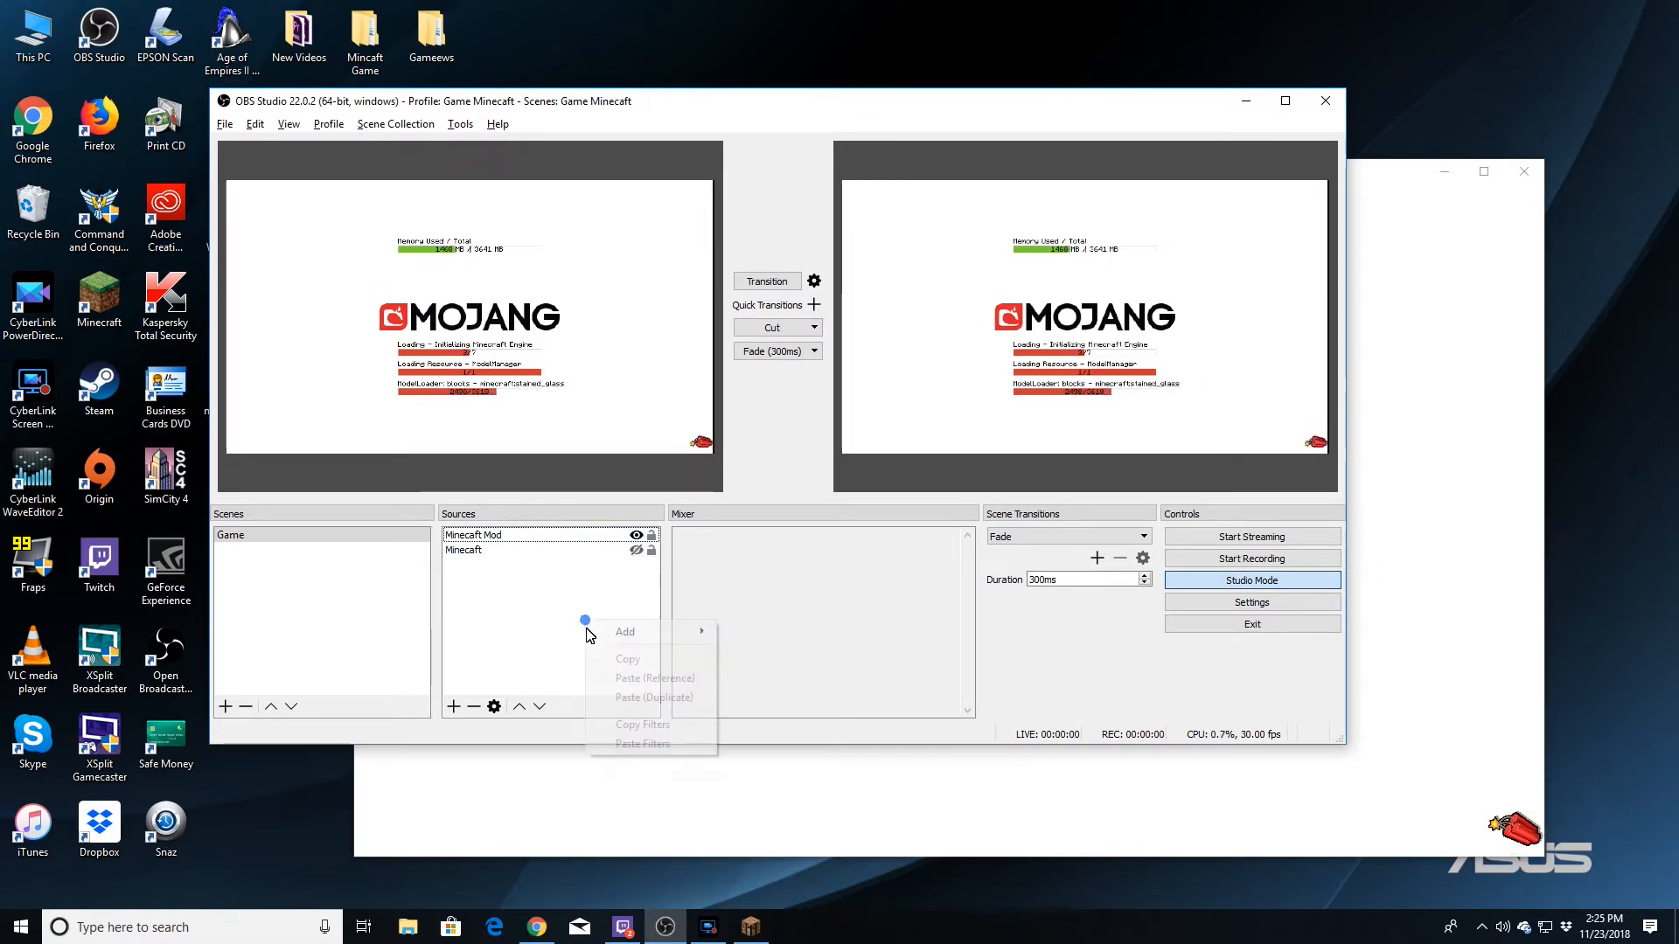
{"action": "left_click", "coordinate": [504, 606]}
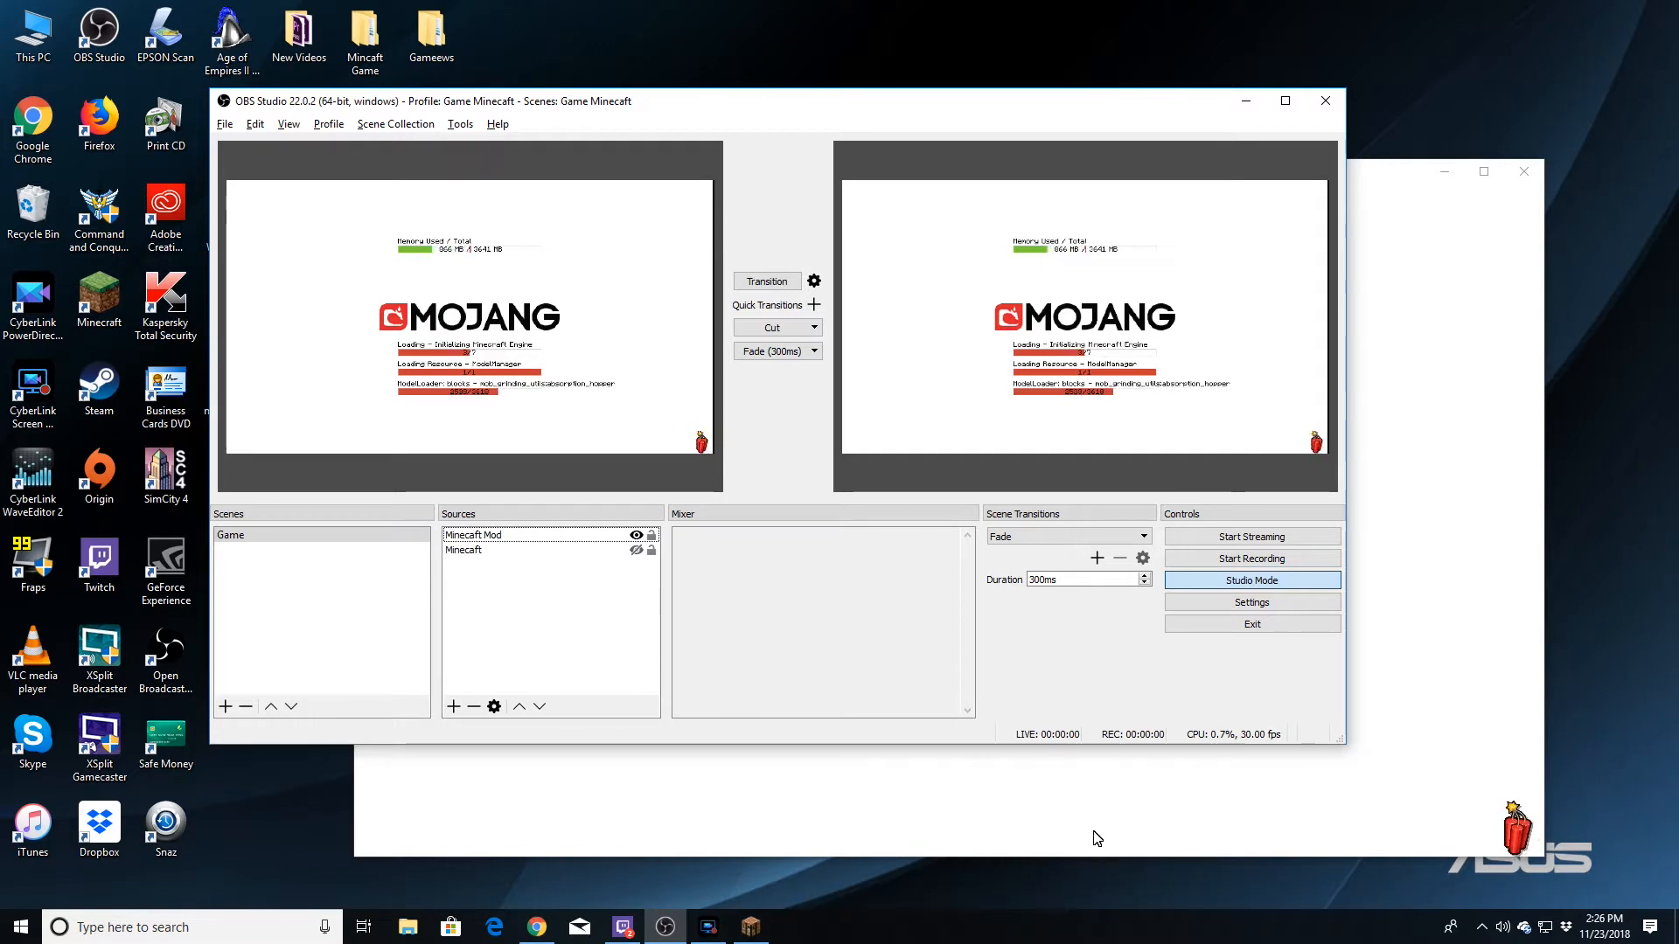
Open the Windows Volume Mixer and the Sound settings dialog.
{"action": "left_click", "coordinate": [1504, 929]}
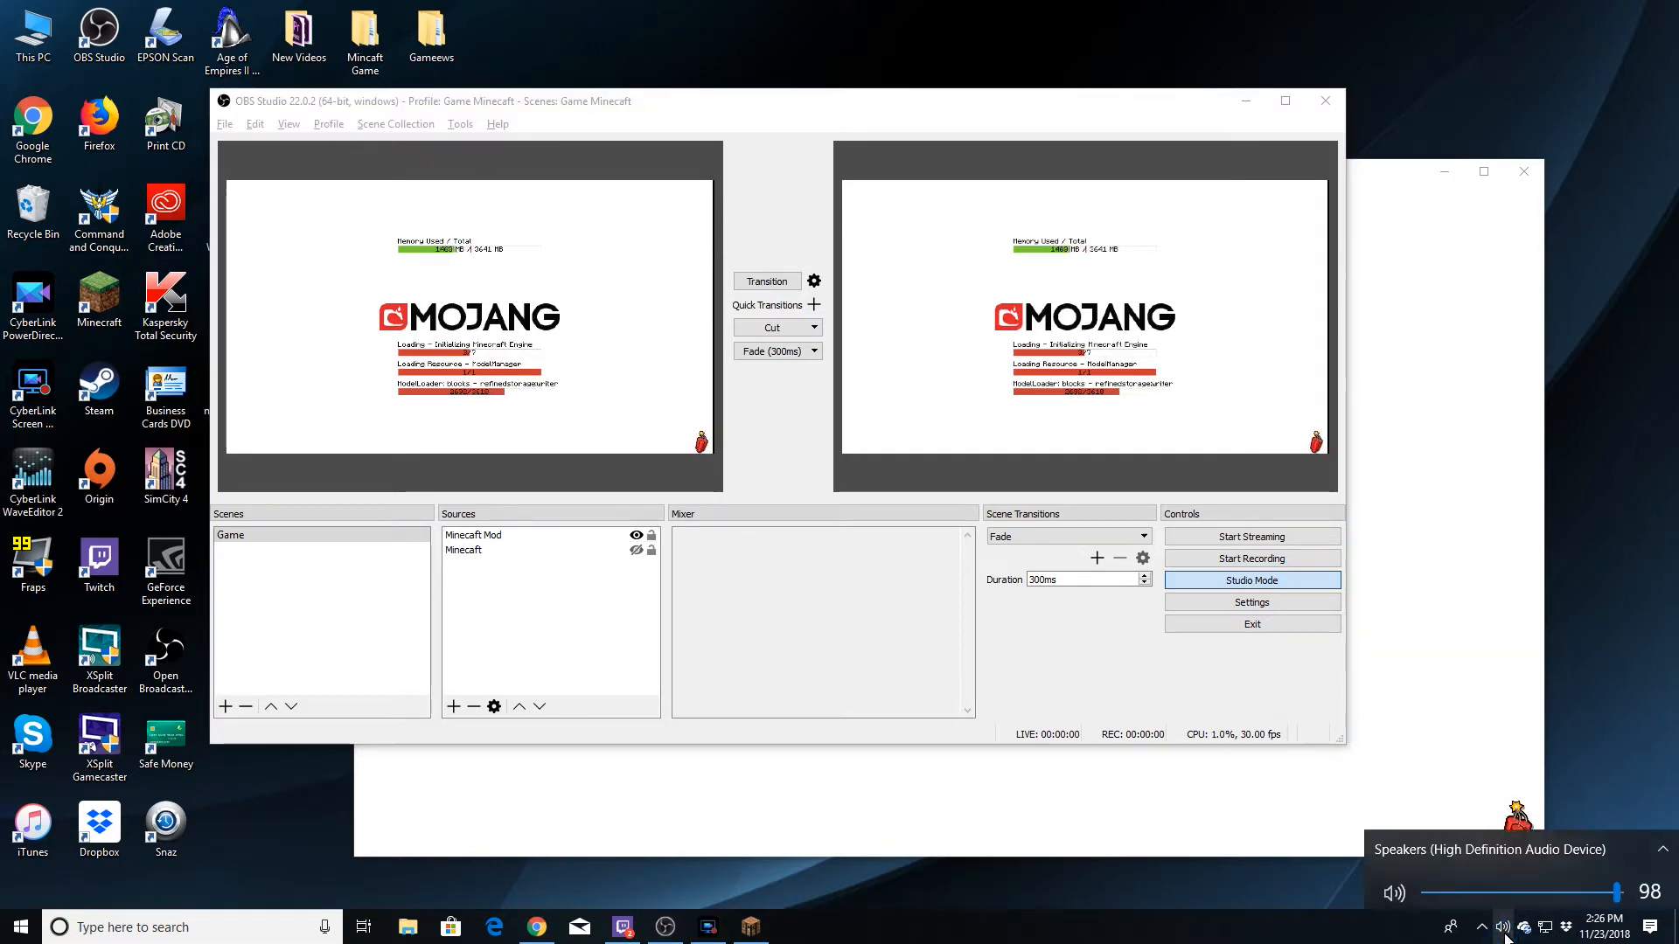
{"action": "right_click", "coordinate": [1506, 930]}
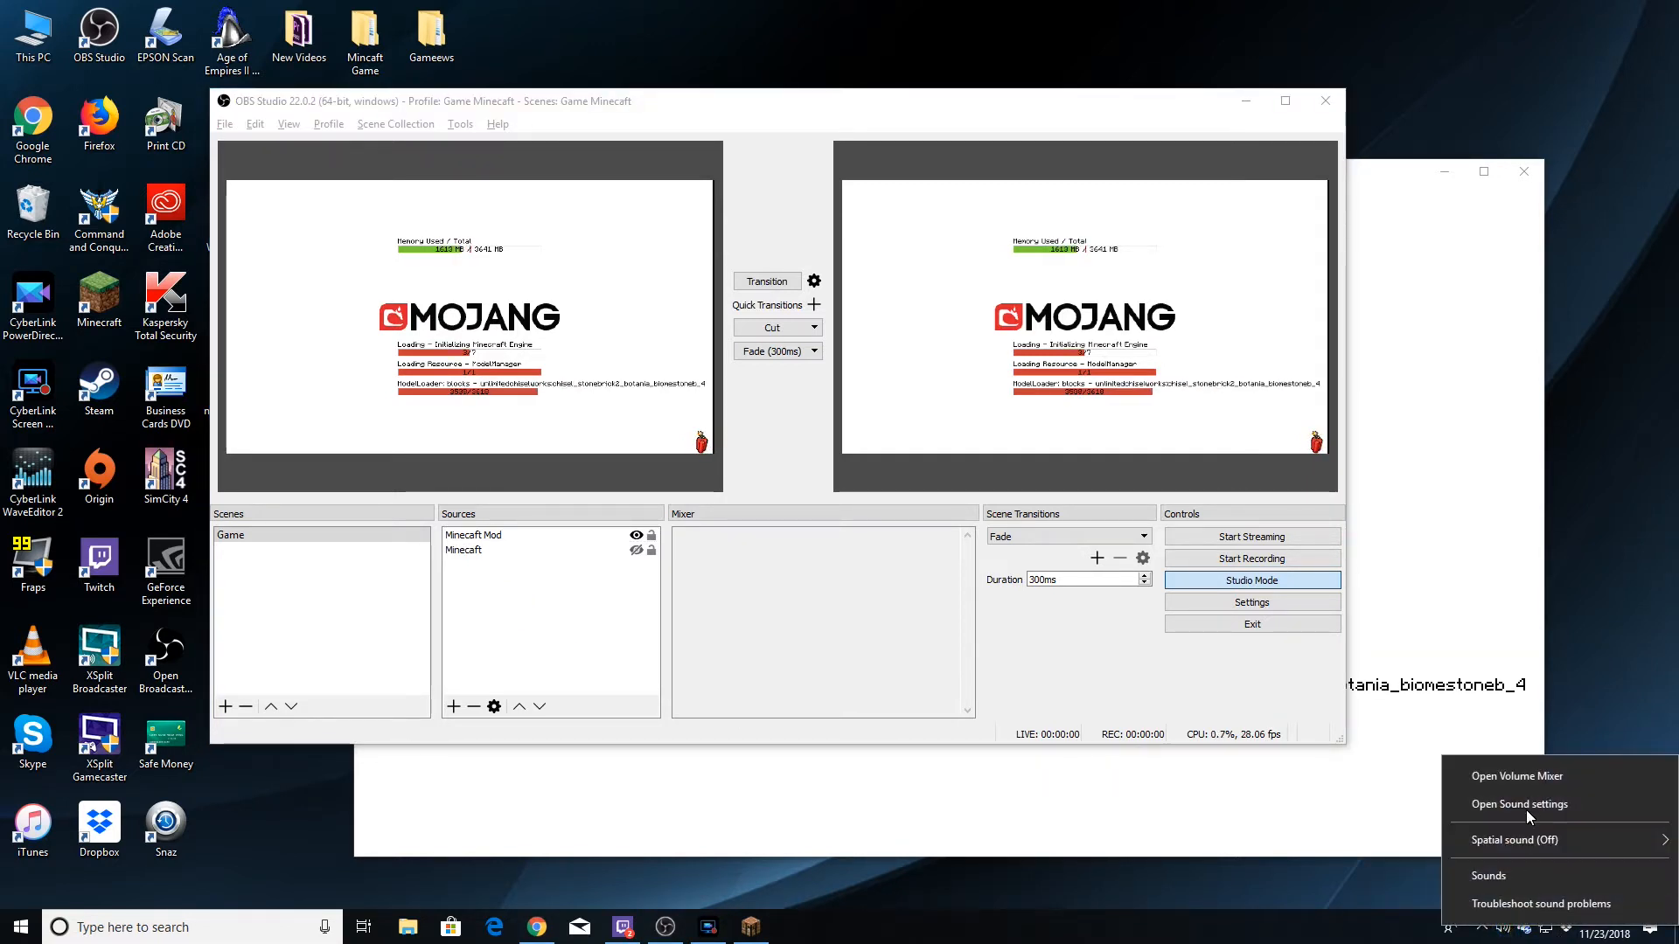
{"action": "left_click", "coordinate": [1526, 773]}
{"action": "right_click", "coordinate": [1495, 929]}
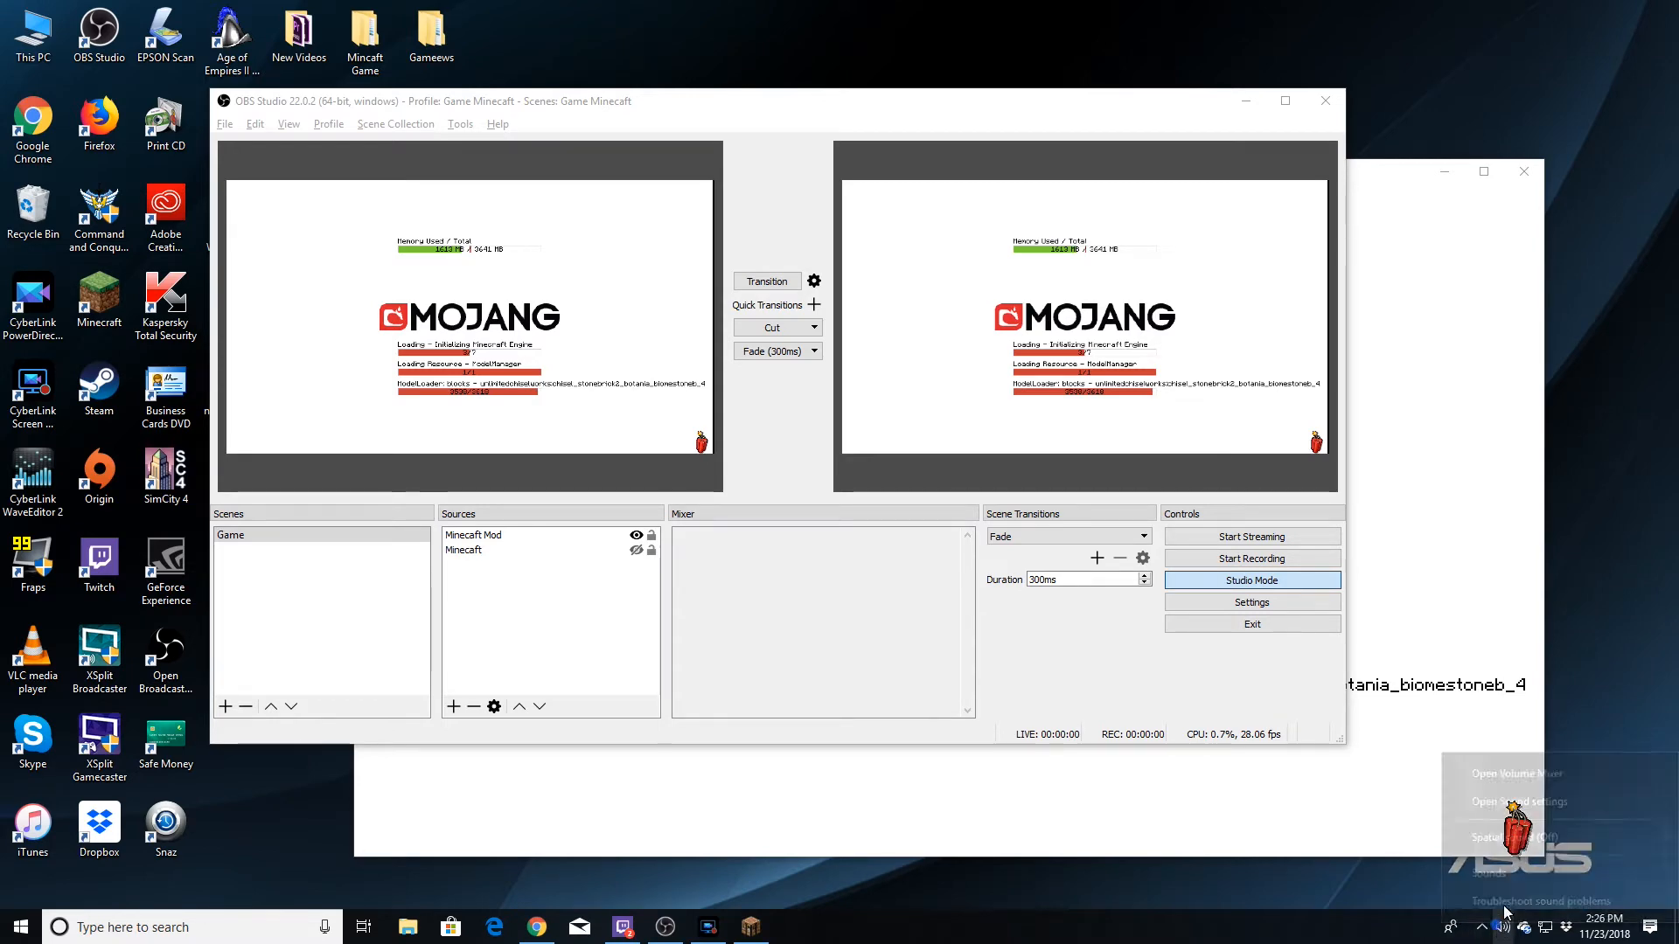
{"action": "left_click", "coordinate": [1514, 866]}
{"action": "left_click", "coordinate": [1609, 826]}
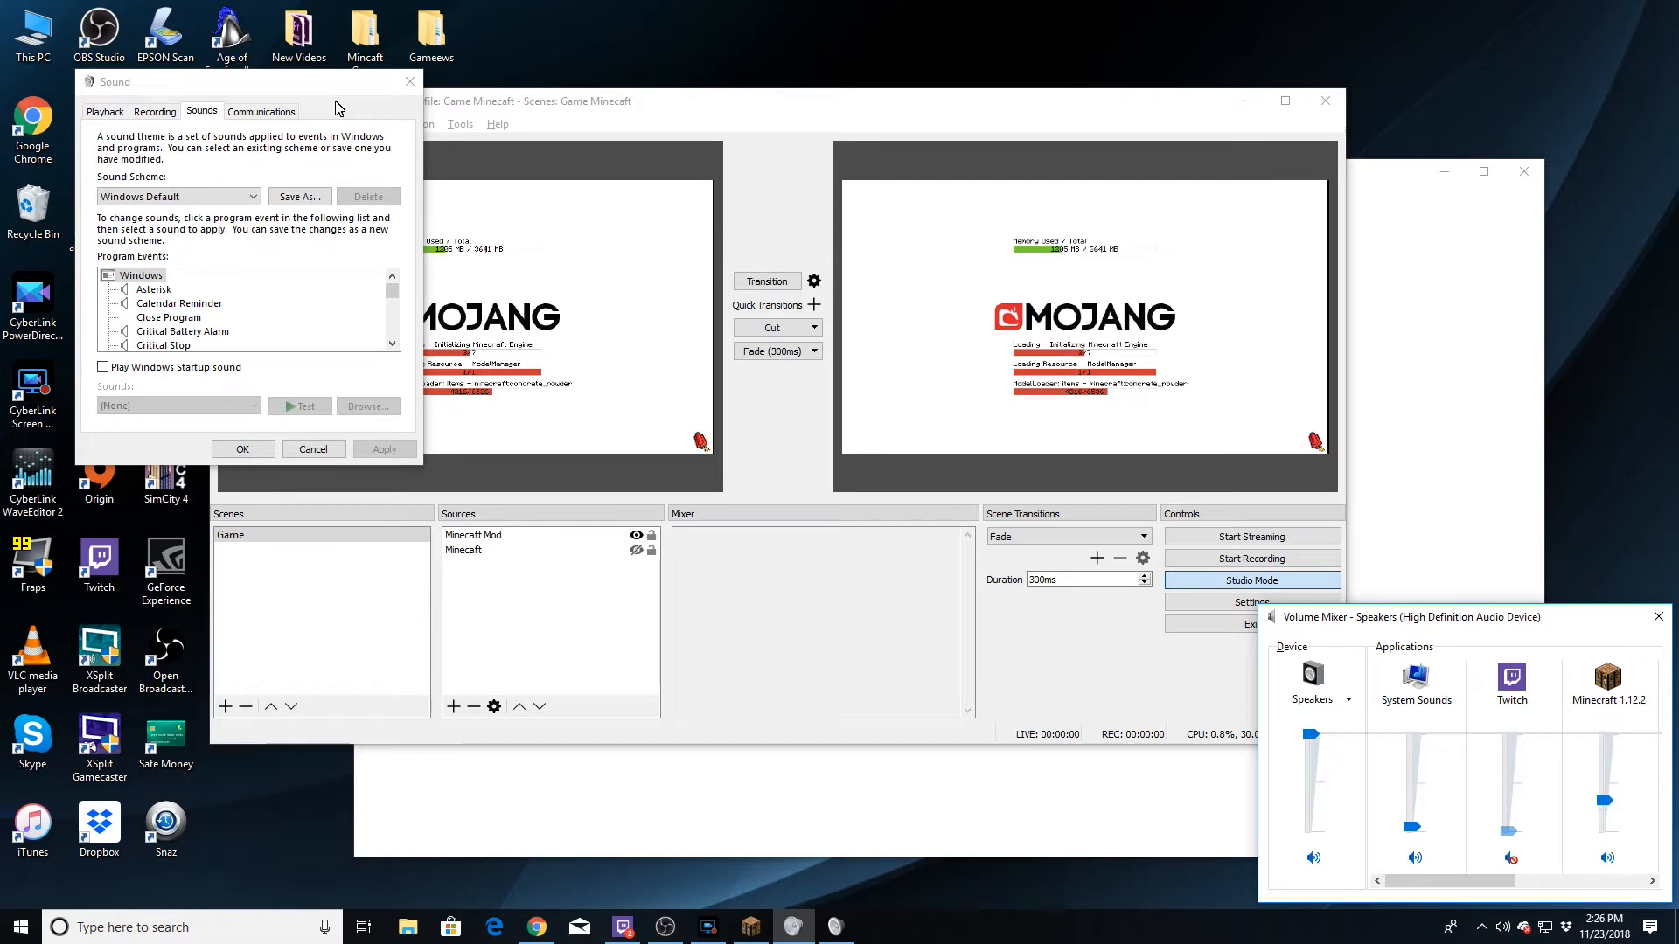
Show the playback devices in the Sound dialog and move the dialog clear of the OBS Studio previews.
{"action": "left_click_drag", "start_coordinate": [284, 89], "coordinate": [1428, 170]}
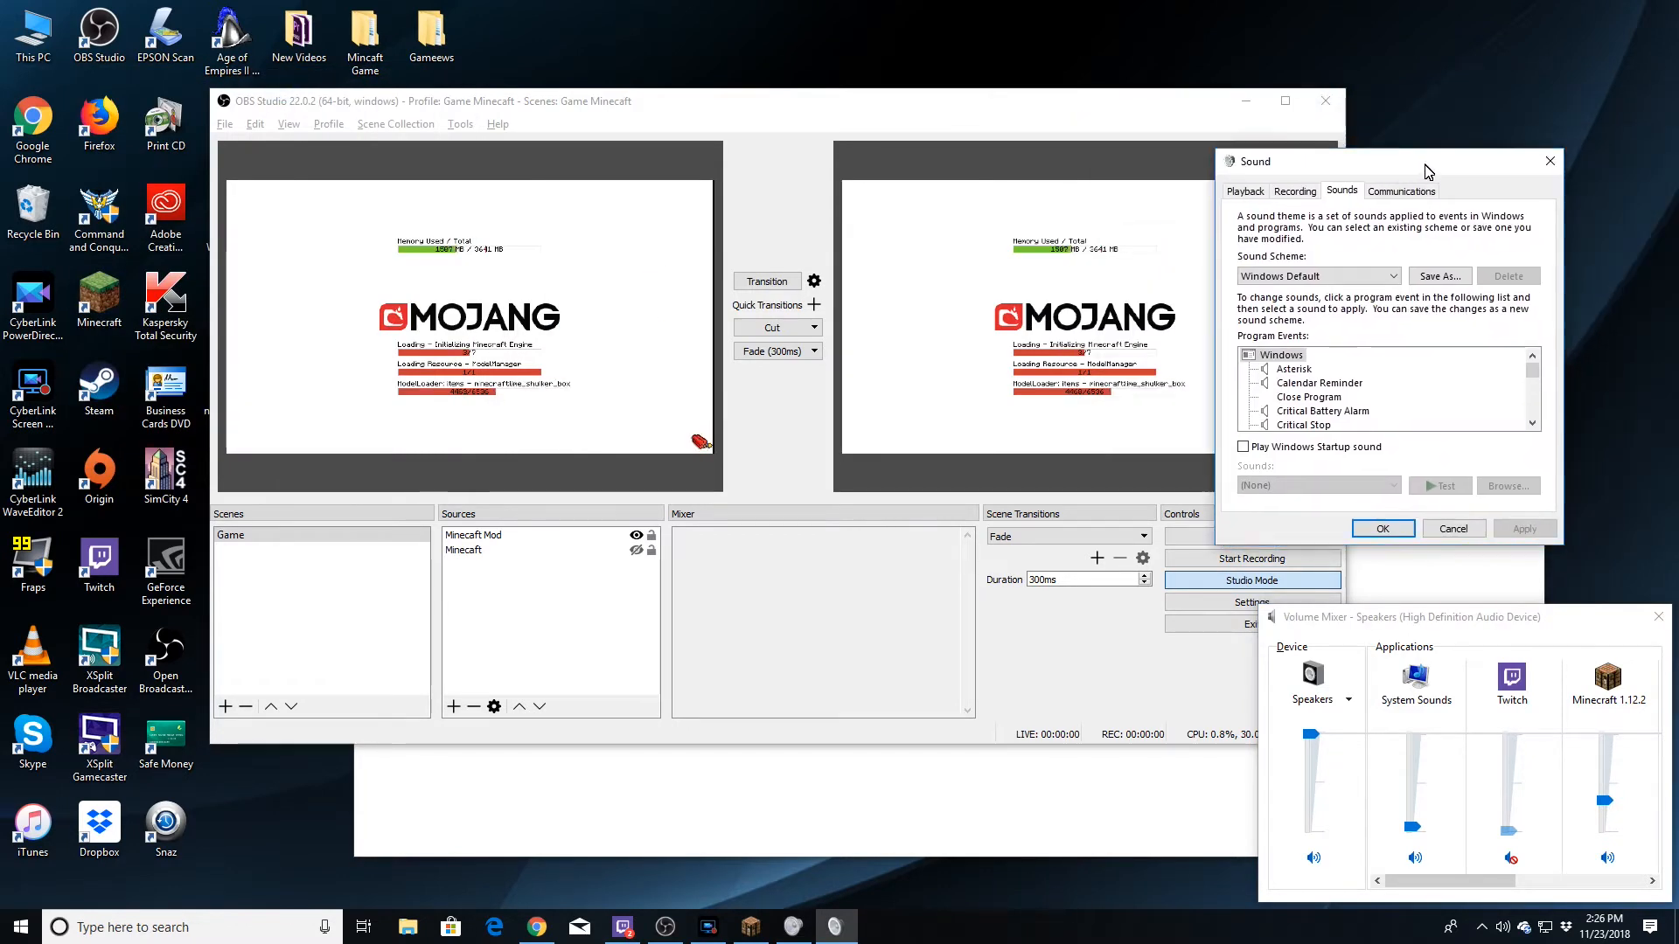
{"action": "left_click", "coordinate": [1259, 195]}
{"action": "left_click_drag", "start_coordinate": [1311, 166], "coordinate": [1425, 98]}
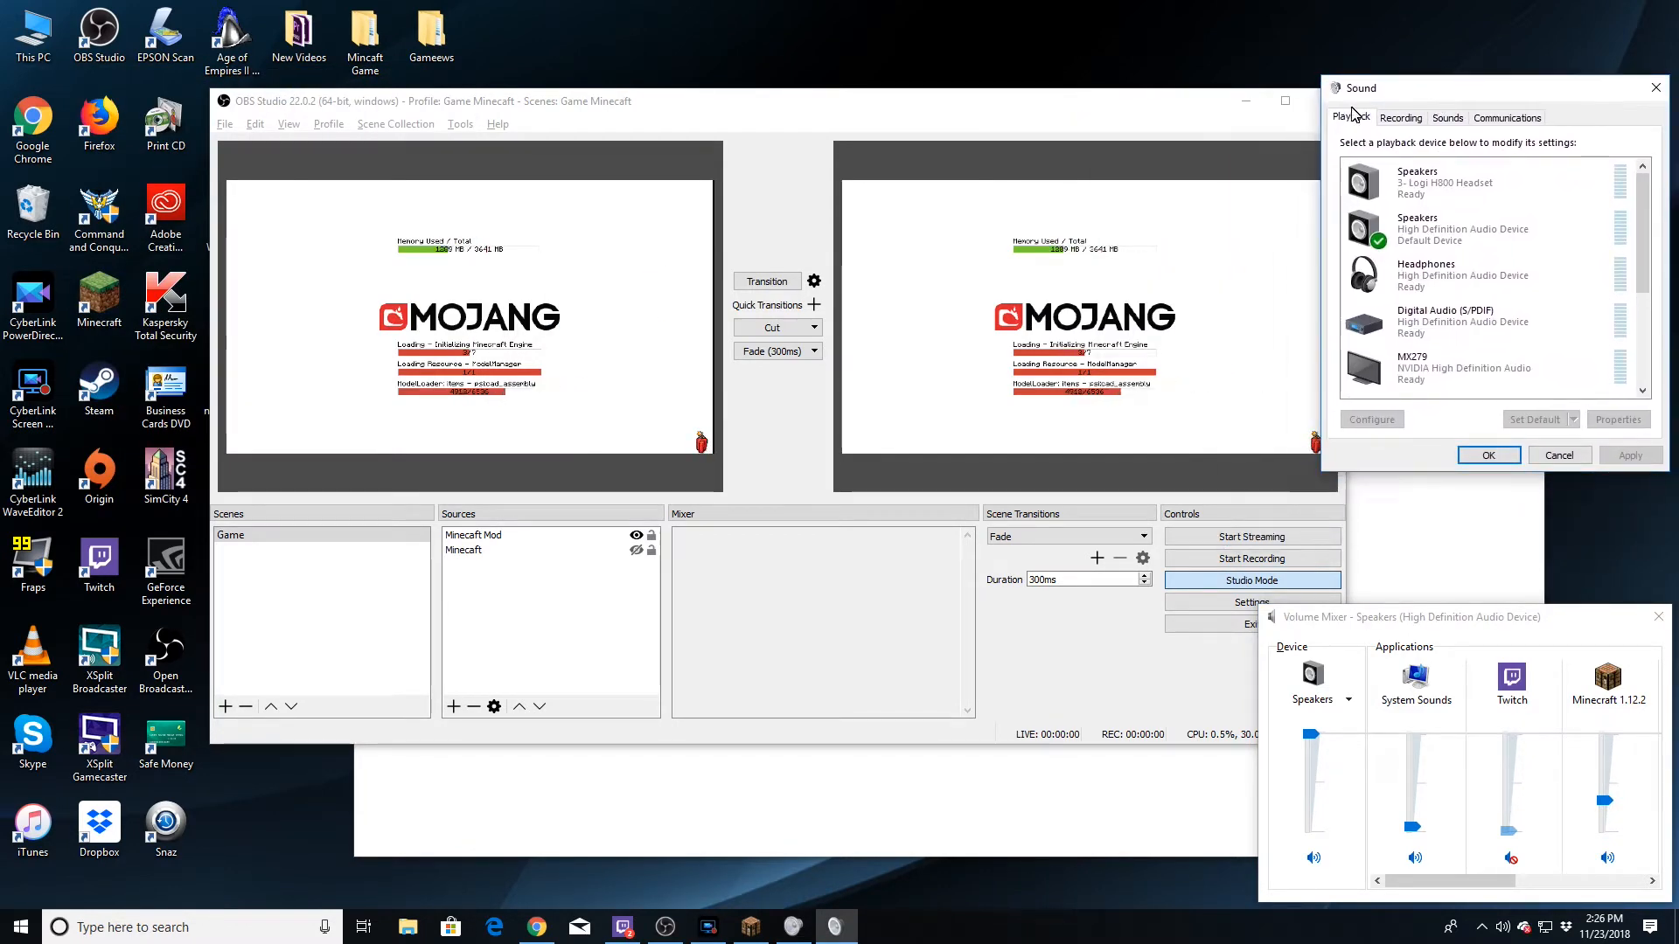
Rearrange the OBS Studio, Minecraft and Sound windows, keeping OBS Studio in front.
{"action": "left_click_drag", "start_coordinate": [1026, 103], "coordinate": [934, 108]}
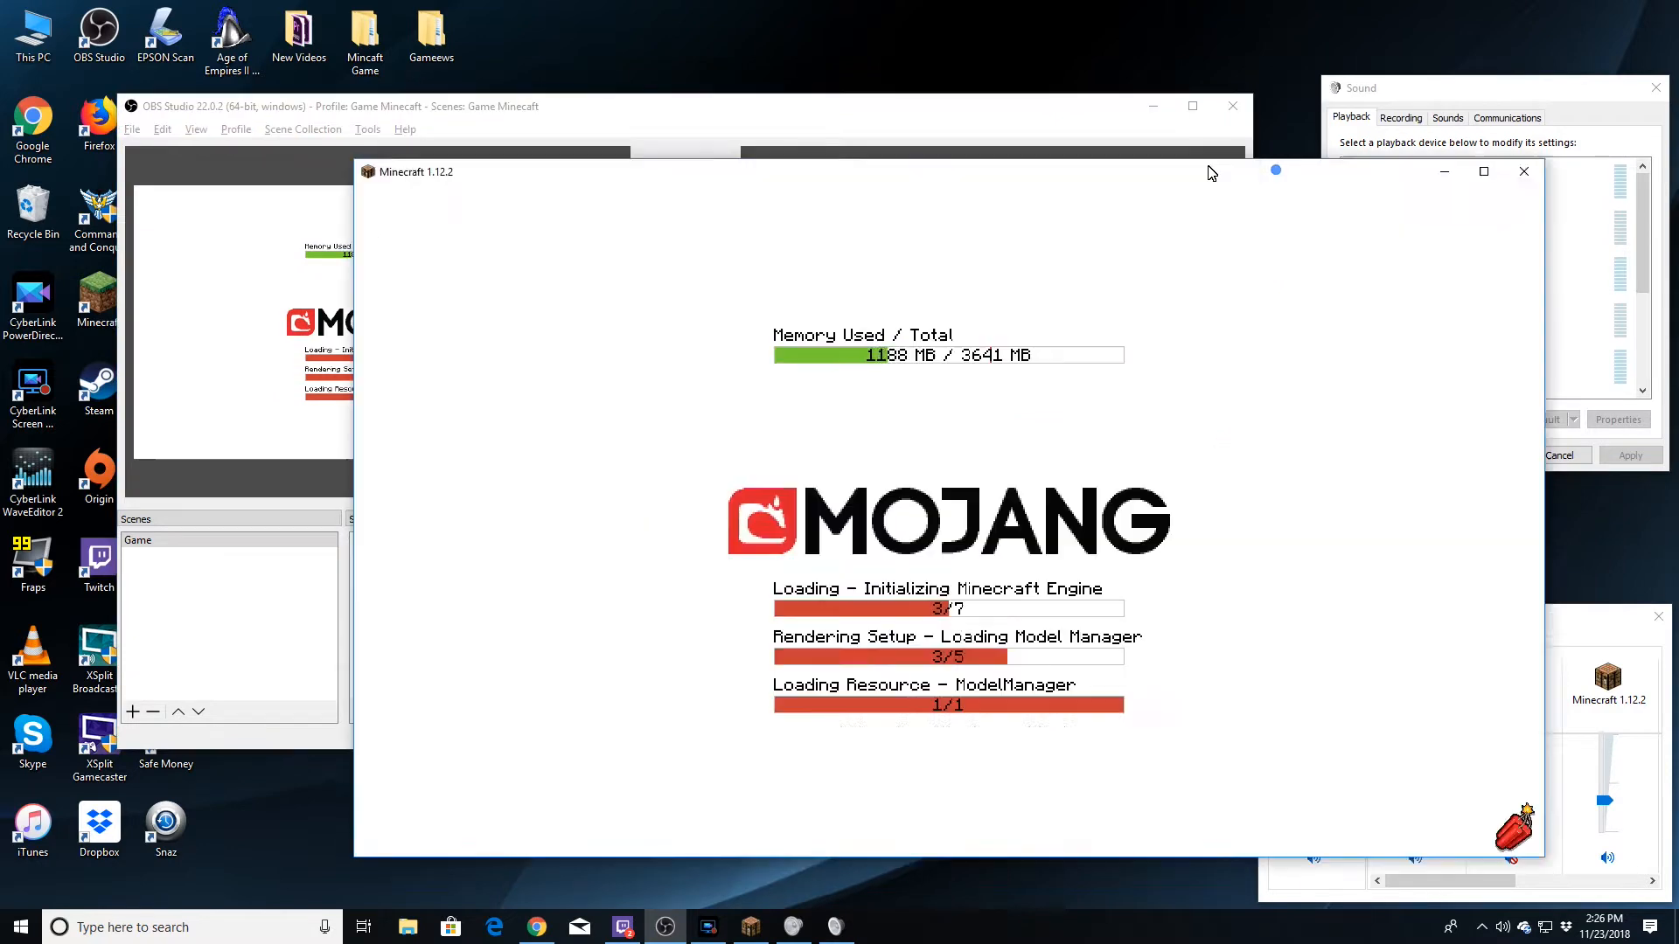
{"action": "mouse_move", "coordinate": [1404, 93]}
{"action": "left_mouse_down"}
{"action": "mouse_move", "coordinate": [1384, 95]}
{"action": "mouse_move", "coordinate": [1393, 110]}
{"action": "left_mouse_up"}
{"action": "left_click", "coordinate": [1072, 109]}
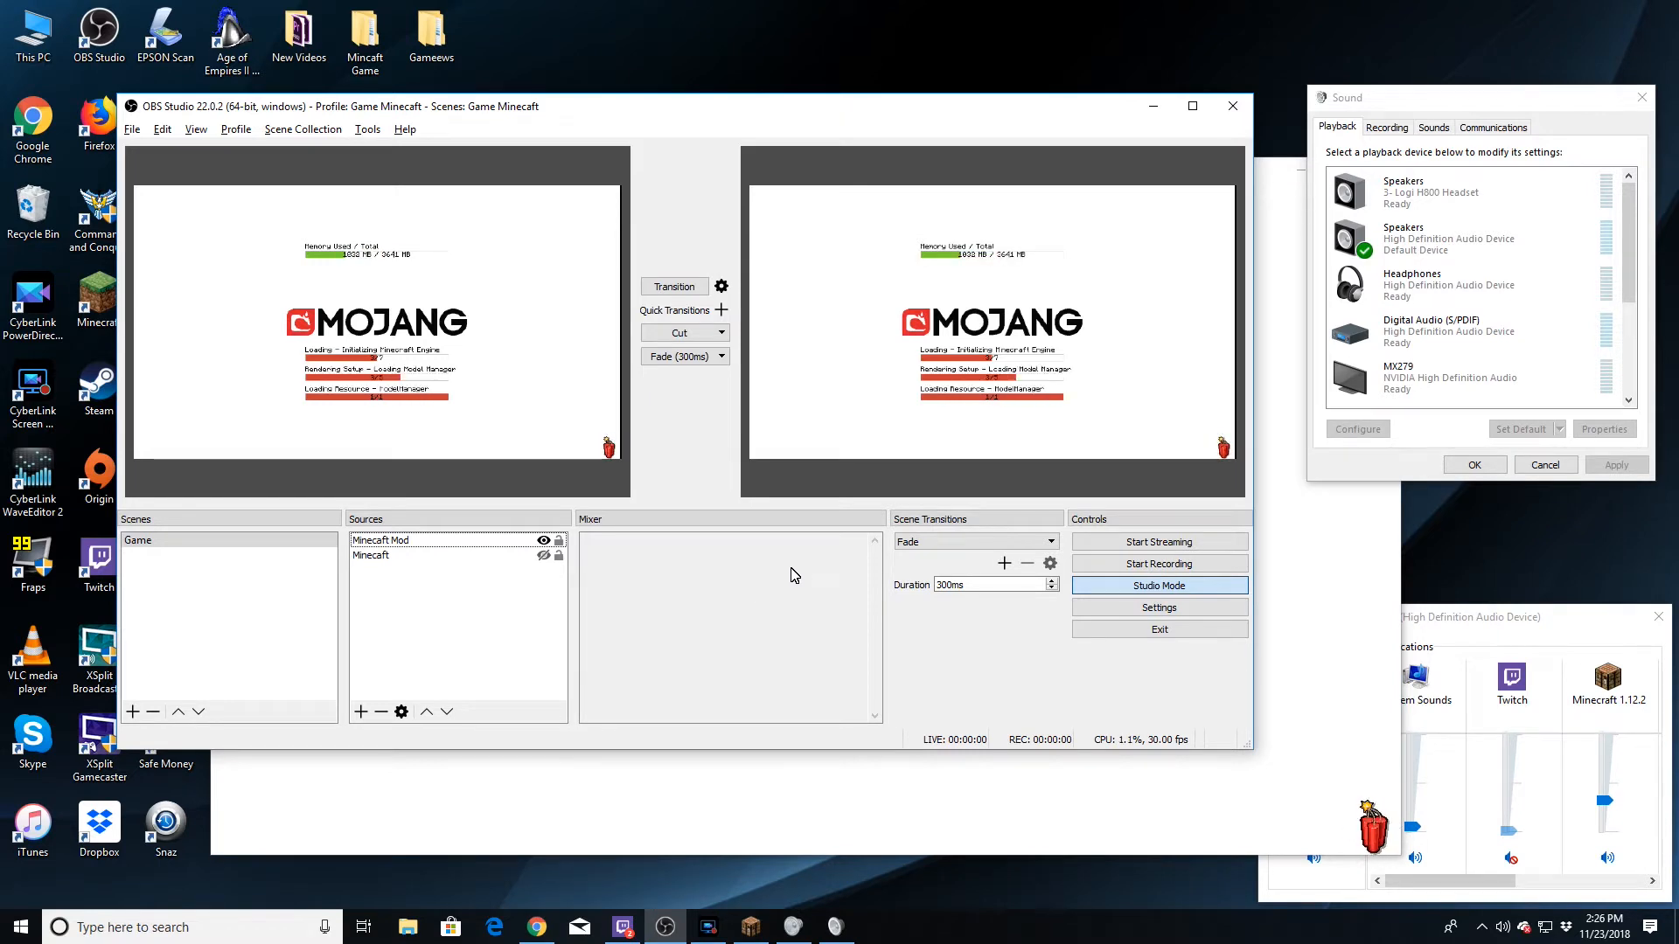
{"action": "left_click_drag", "start_coordinate": [458, 115], "coordinate": [665, 85]}
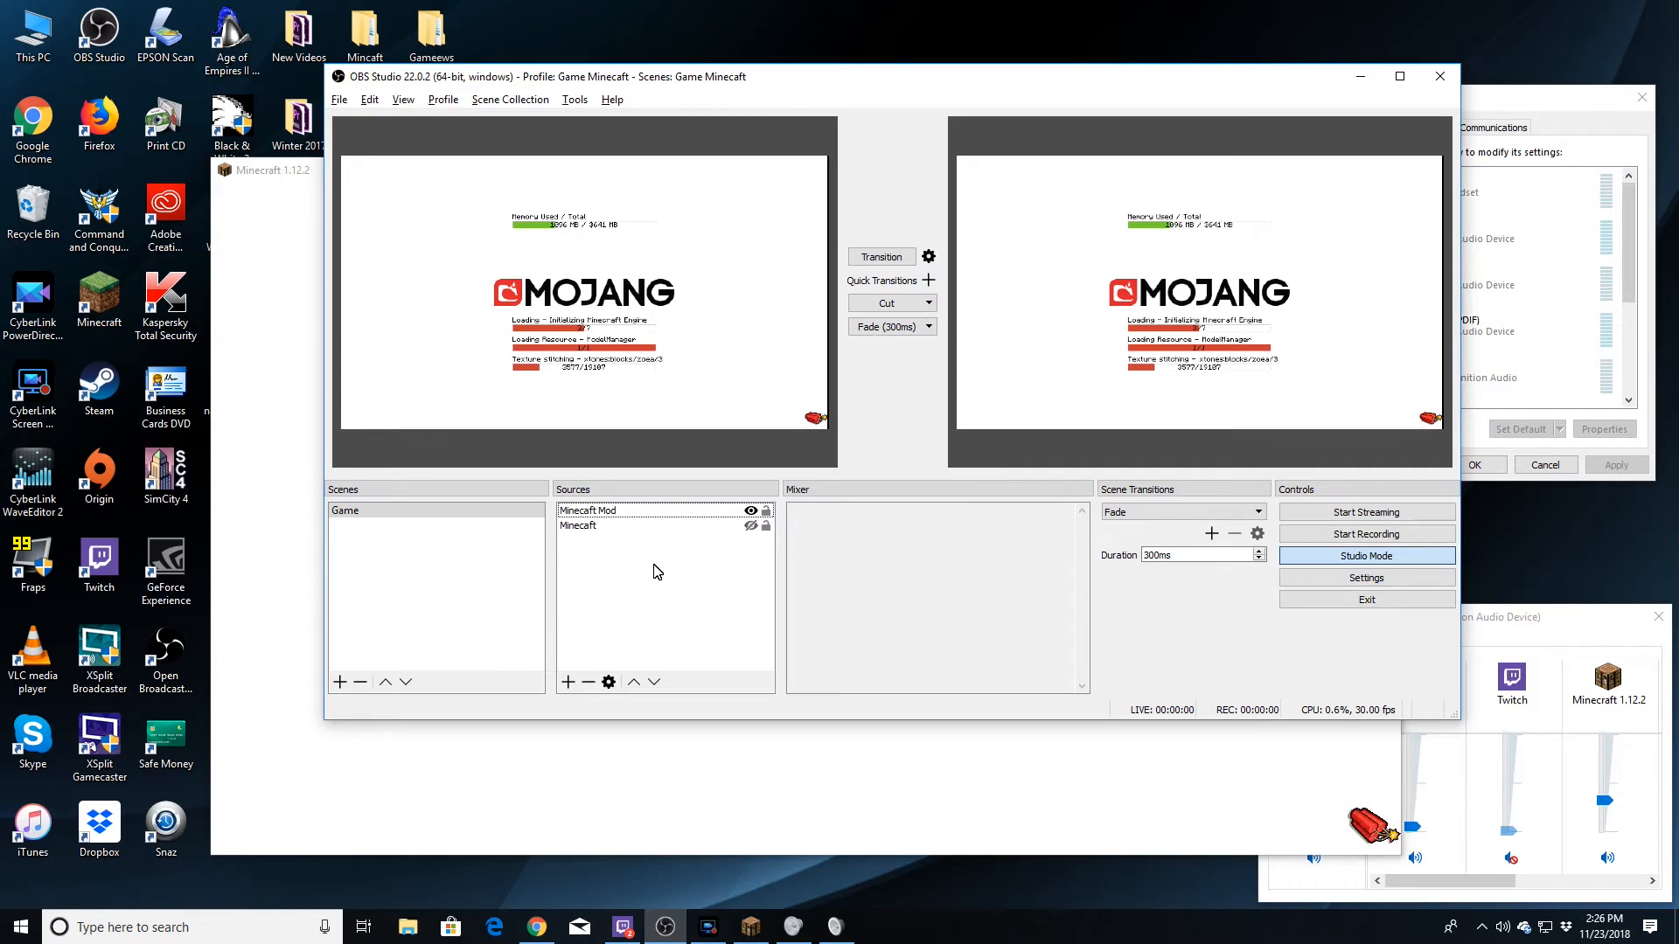
Add a new, visible Image source named Logo to the Game scene.
{"action": "left_click", "coordinate": [568, 681]}
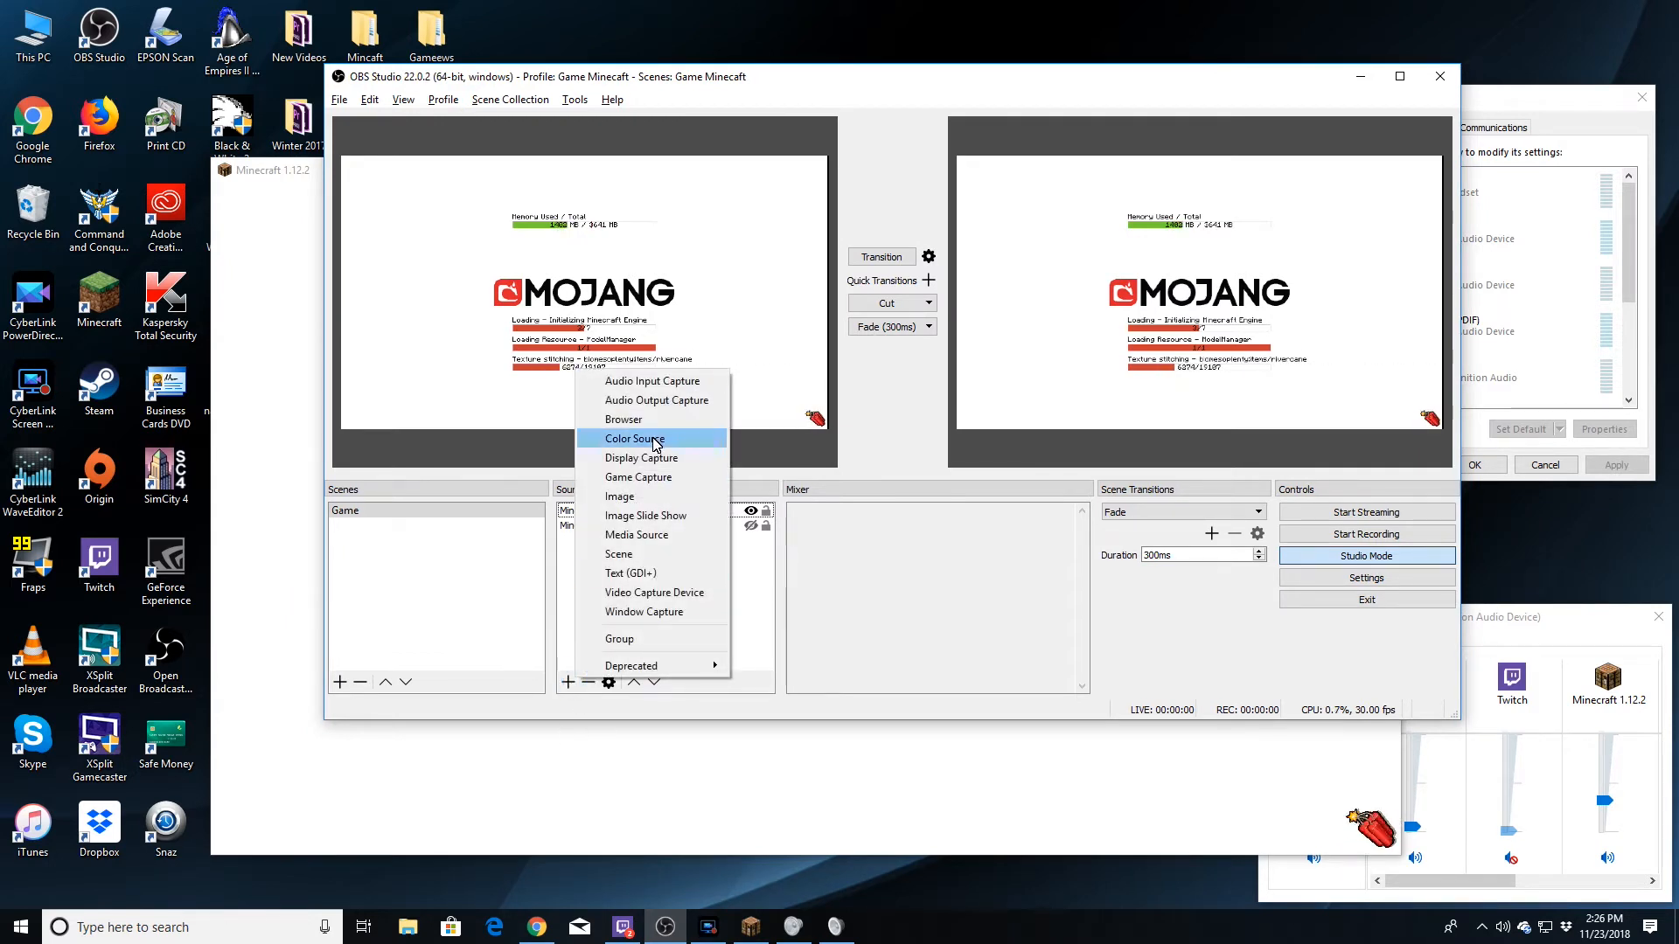
{"action": "left_click", "coordinate": [621, 498]}
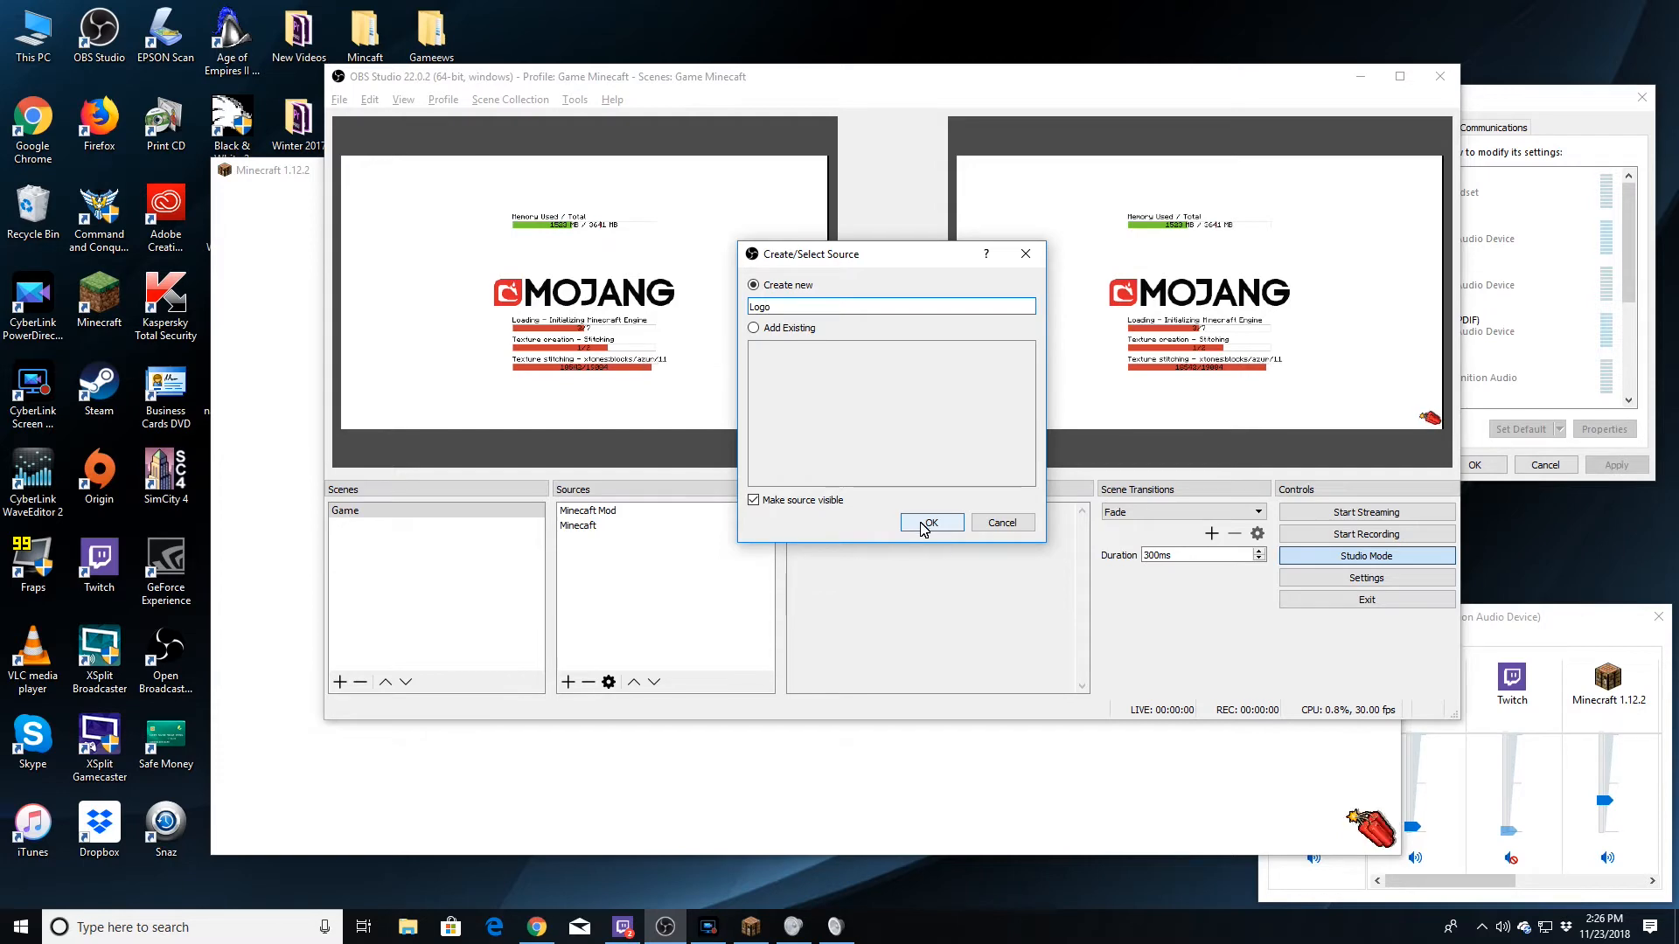
{"action": "left_click", "coordinate": [924, 527]}
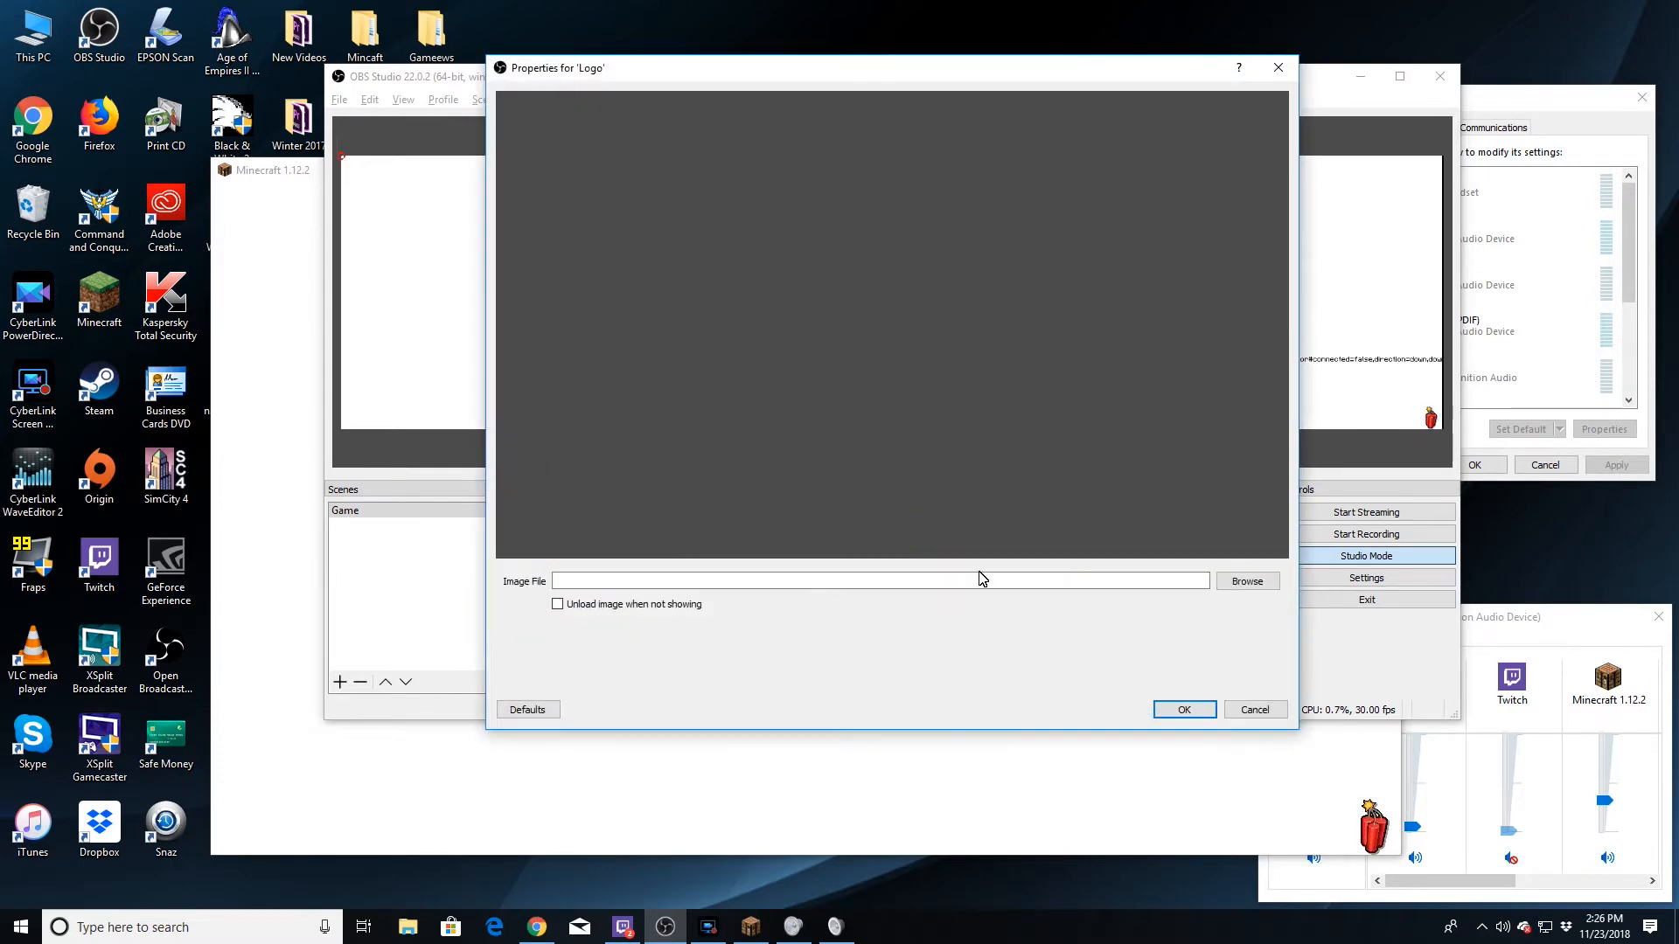
Set the Logo source's image file to Overlay-By-Cravenz.png from the Live Stream folder on the desktop.
{"action": "left_click", "coordinate": [1244, 582]}
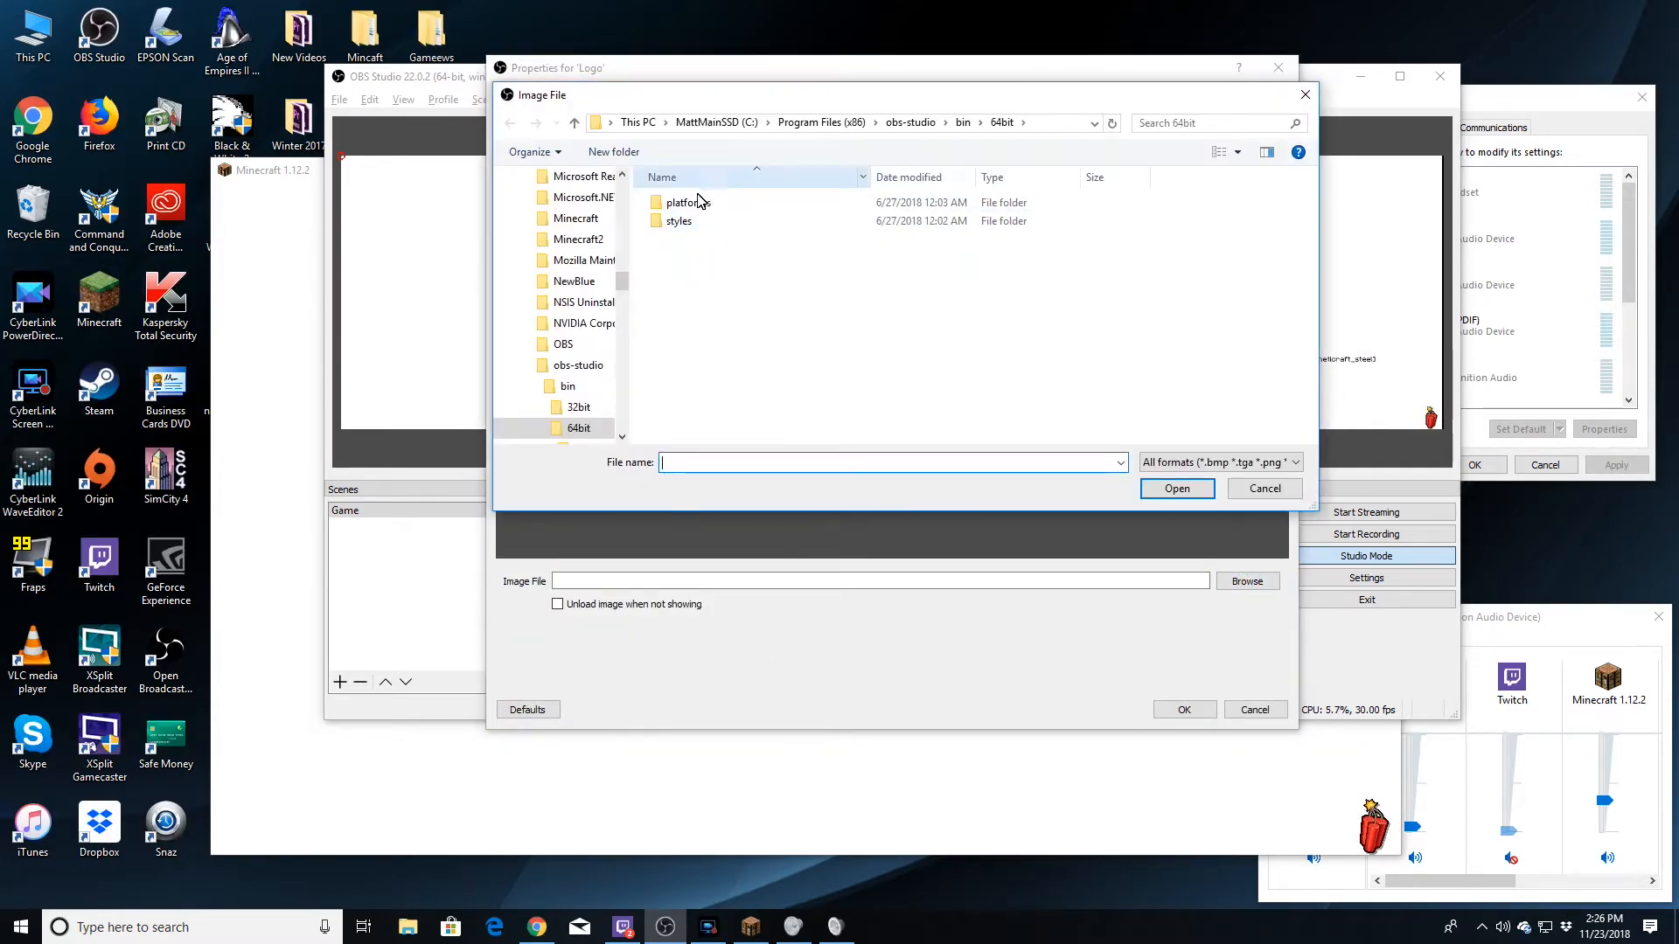
{"action": "scroll", "coordinate": [622, 274], "scroll_direction": "up", "scroll_amount": 10}
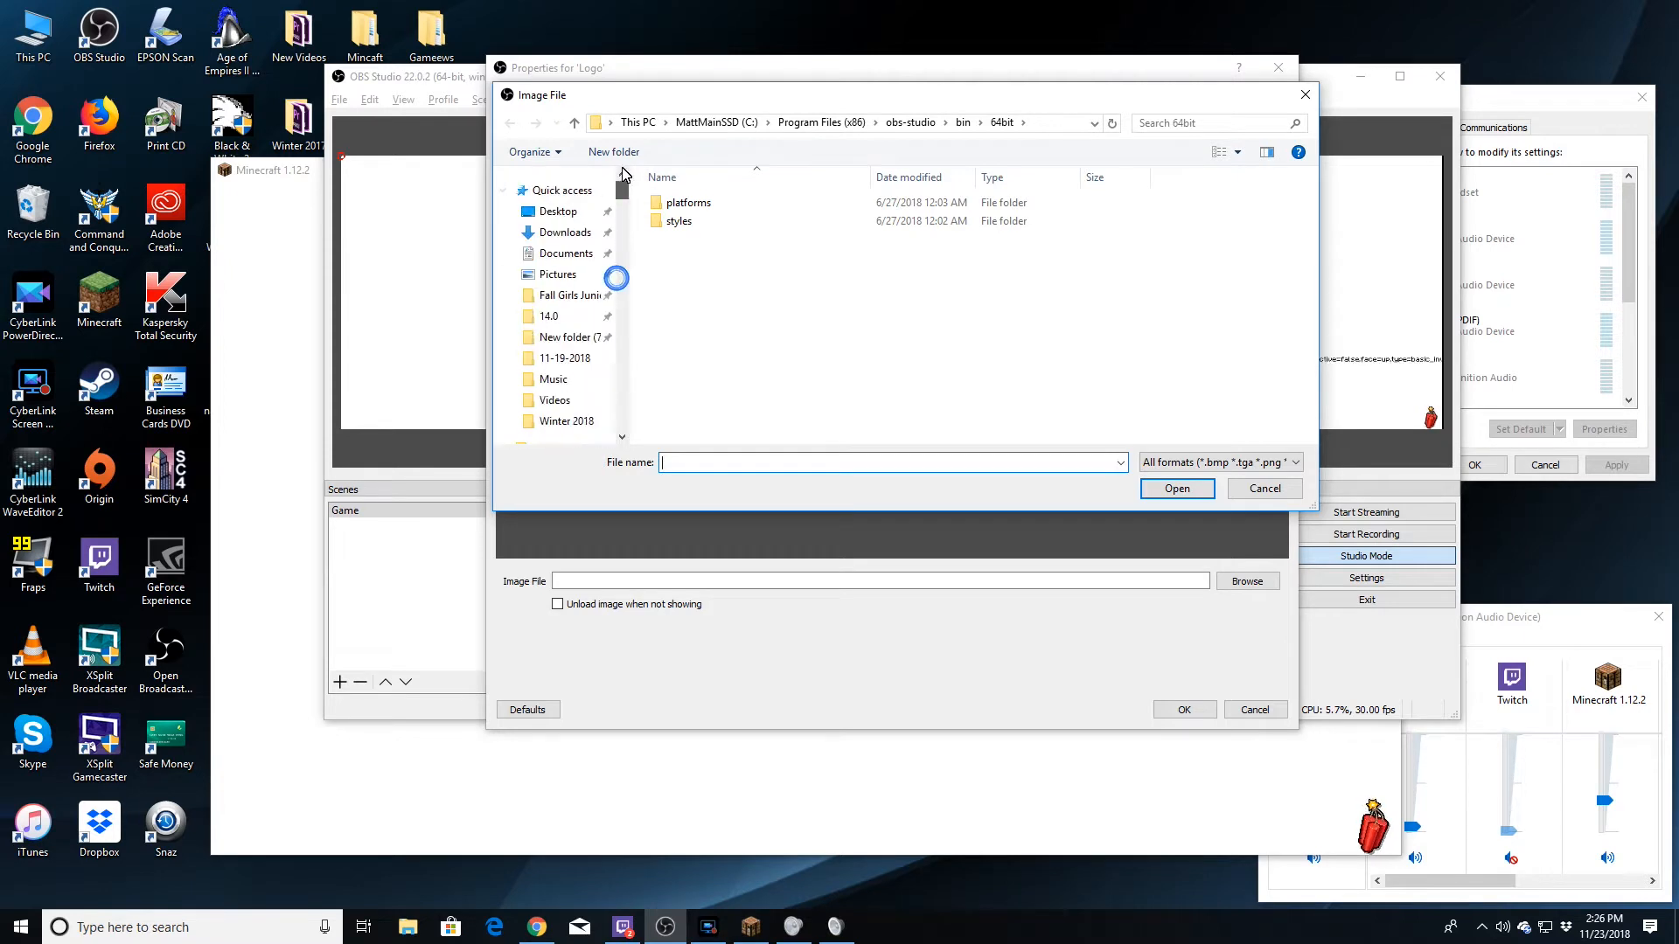
{"action": "left_click", "coordinate": [556, 212]}
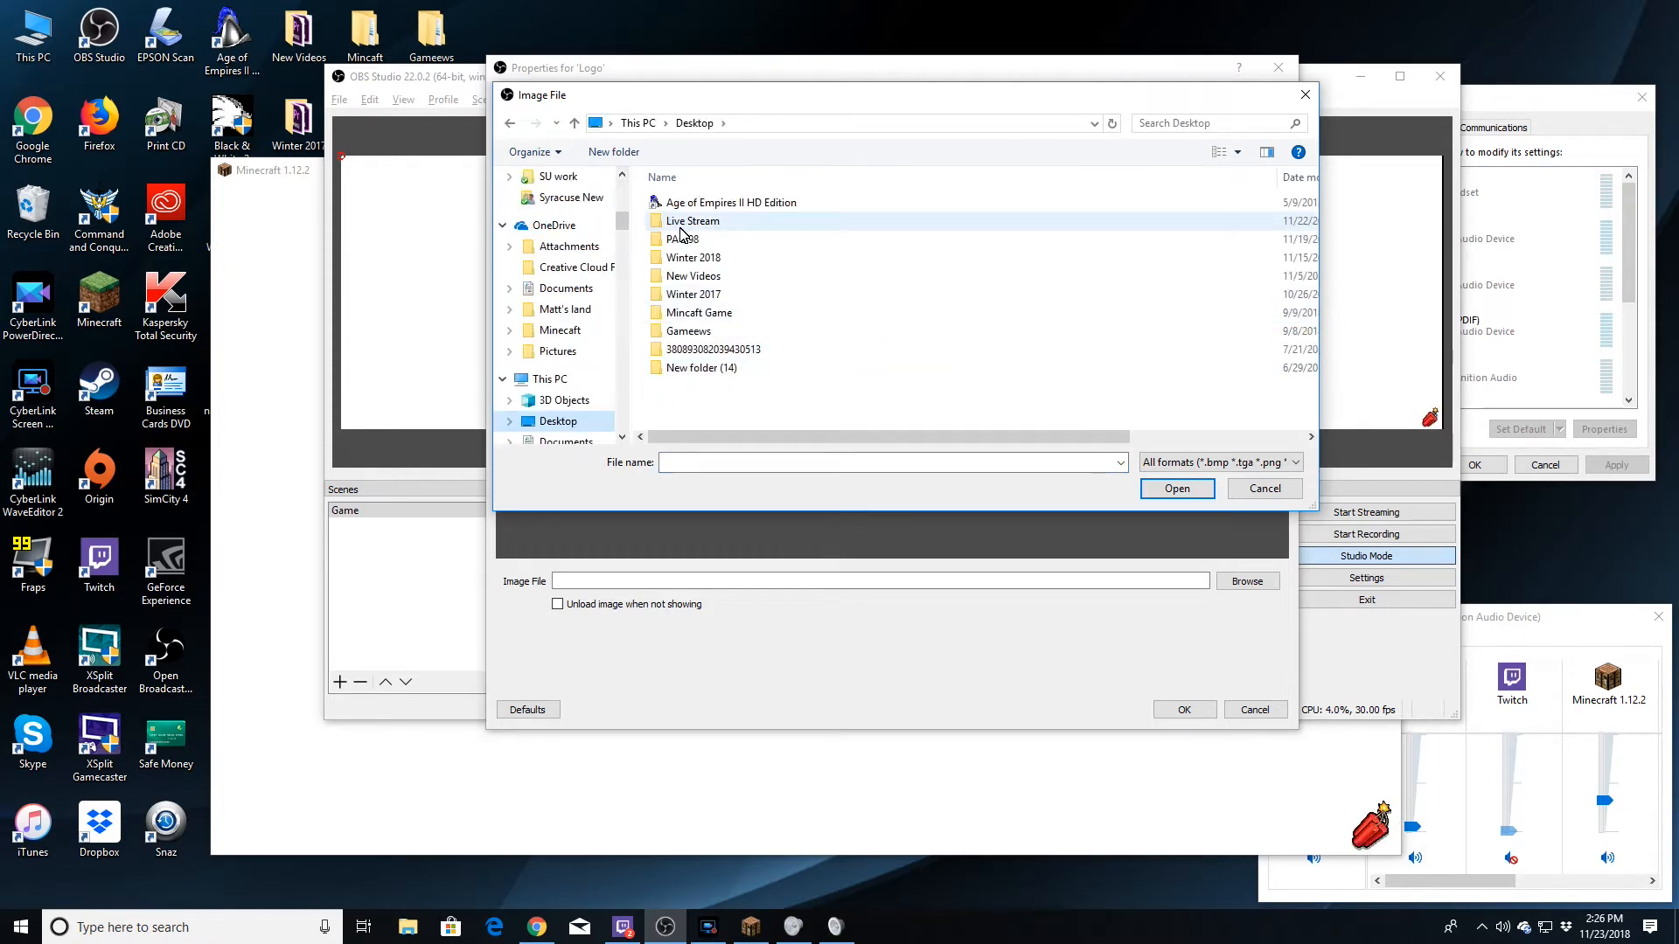
{"action": "left_click", "coordinate": [1177, 488]}
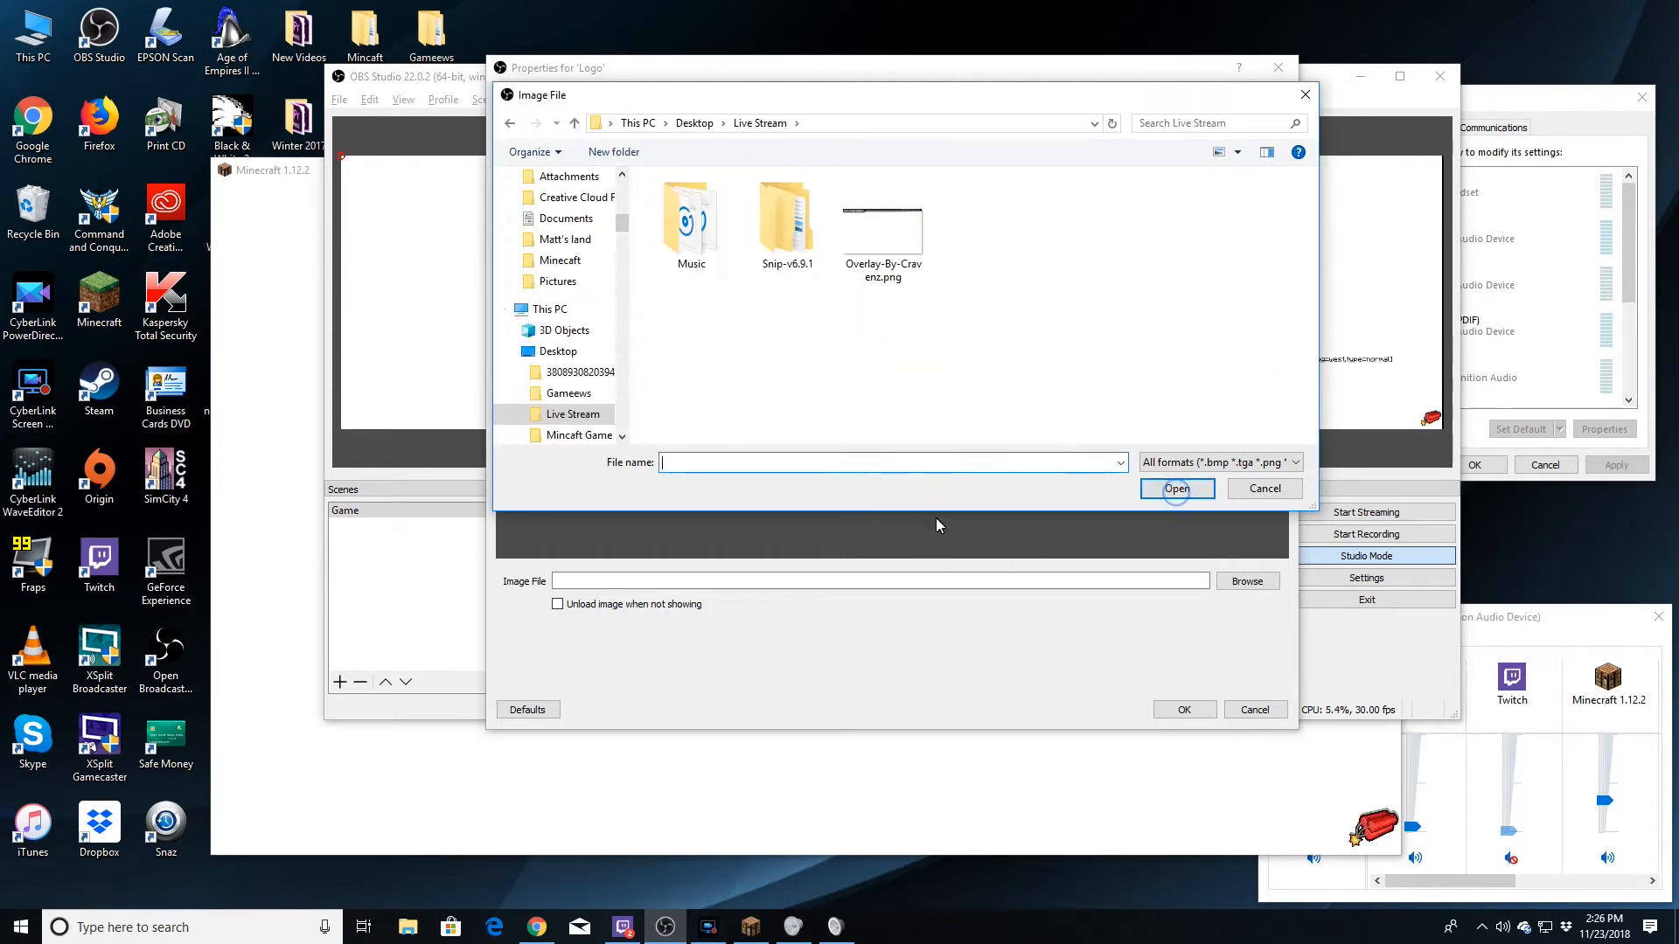
{"action": "double_click", "coordinate": [867, 245]}
{"action": "left_click", "coordinate": [1174, 490]}
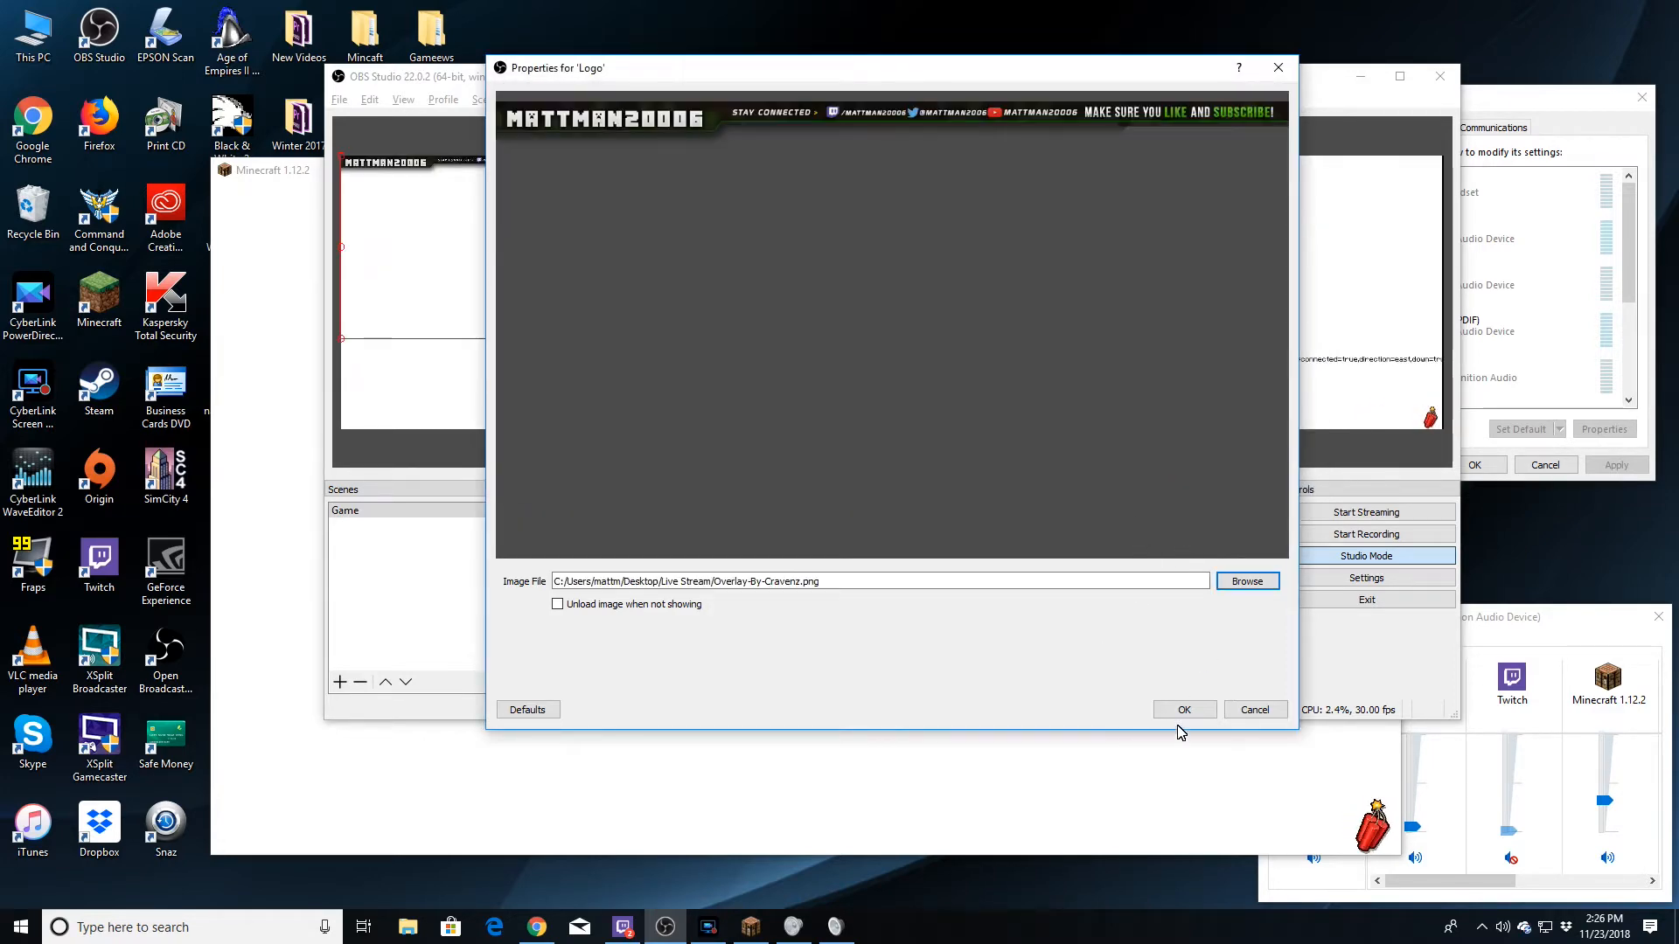
{"action": "left_click", "coordinate": [1183, 710]}
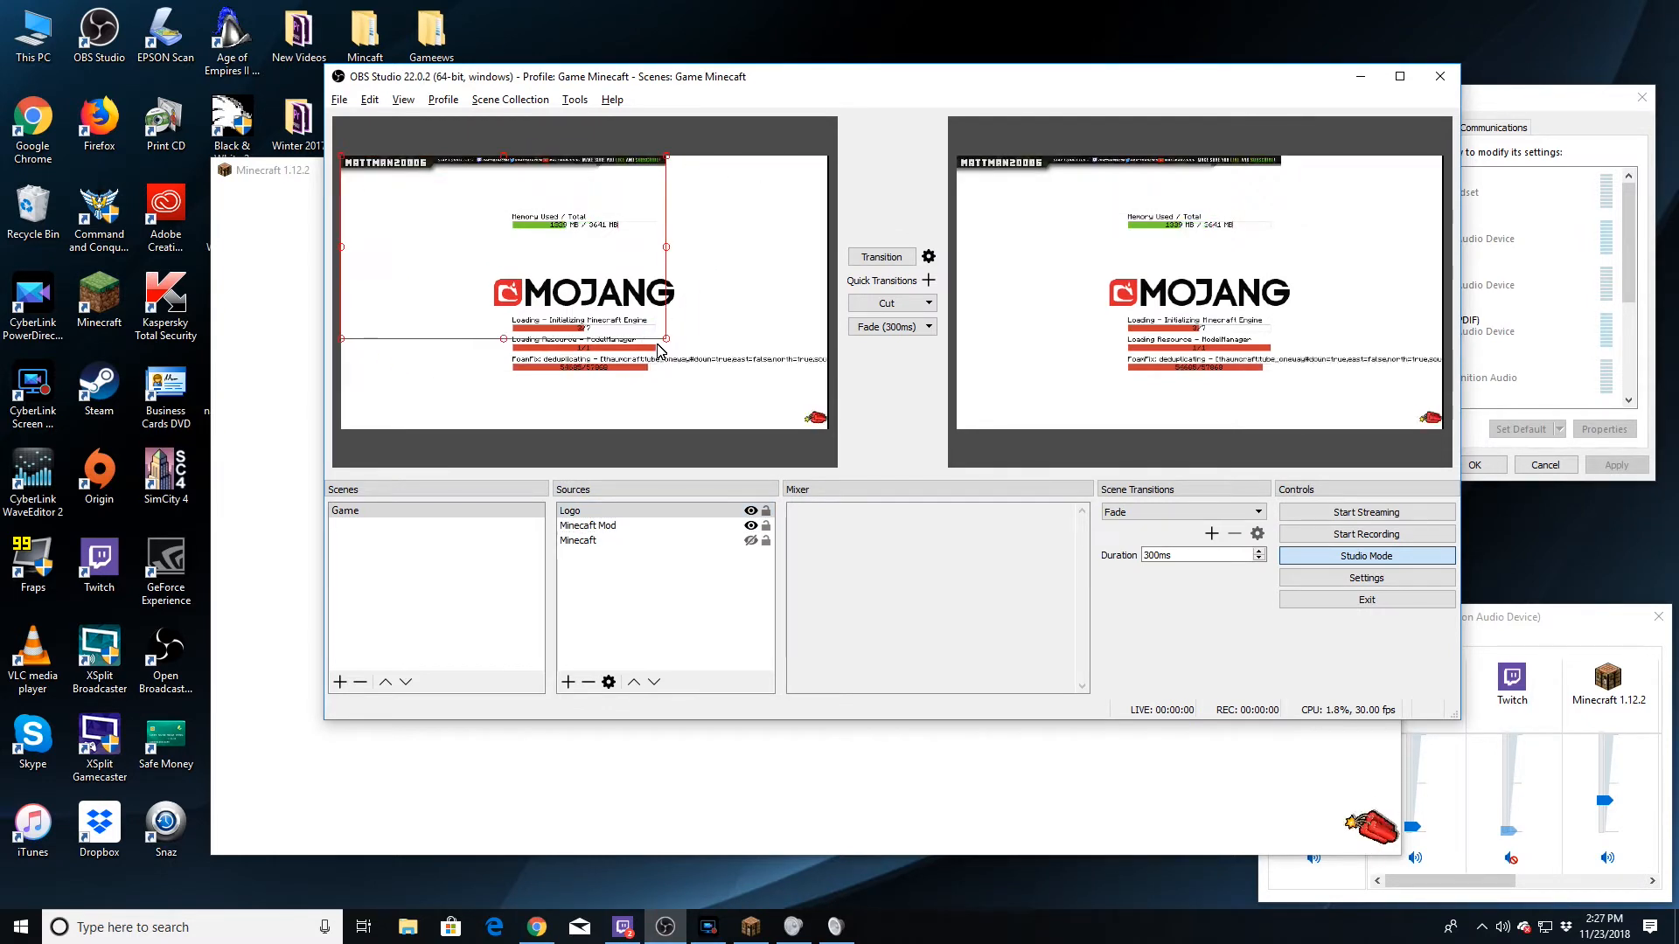
Enlarge the Logo overlay proportionally until it fills the preview canvas, and select the Minecaft Mod source.
{"action": "left_click_drag", "start_coordinate": [669, 343], "coordinate": [826, 433]}
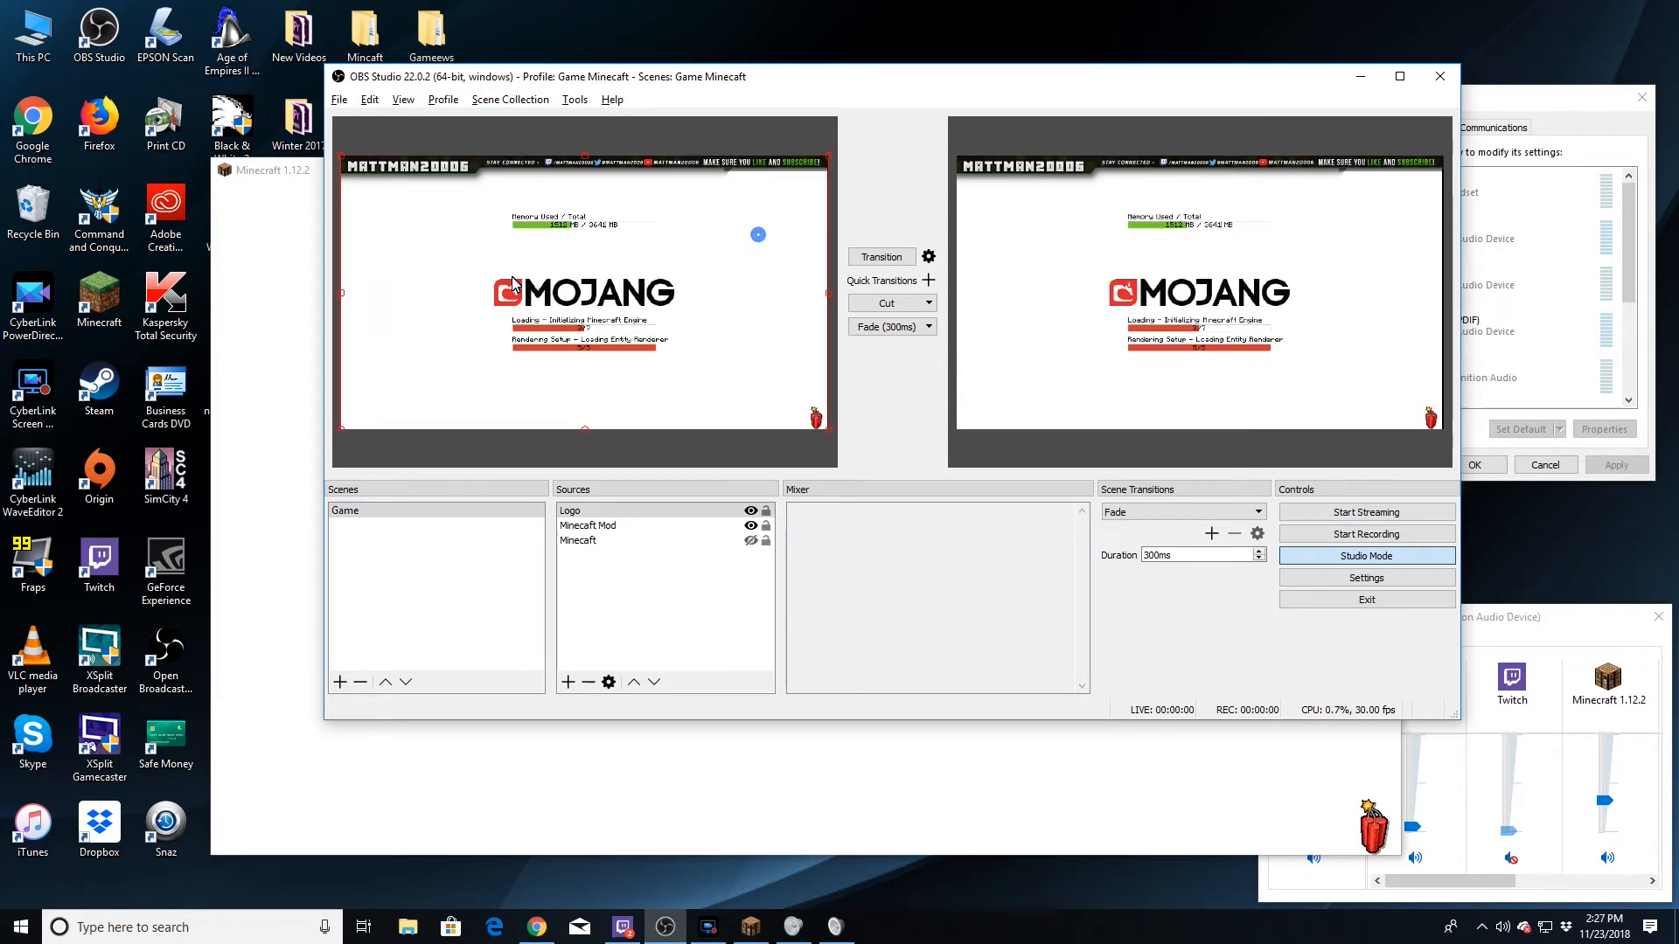
{"action": "left_click", "coordinate": [600, 540]}
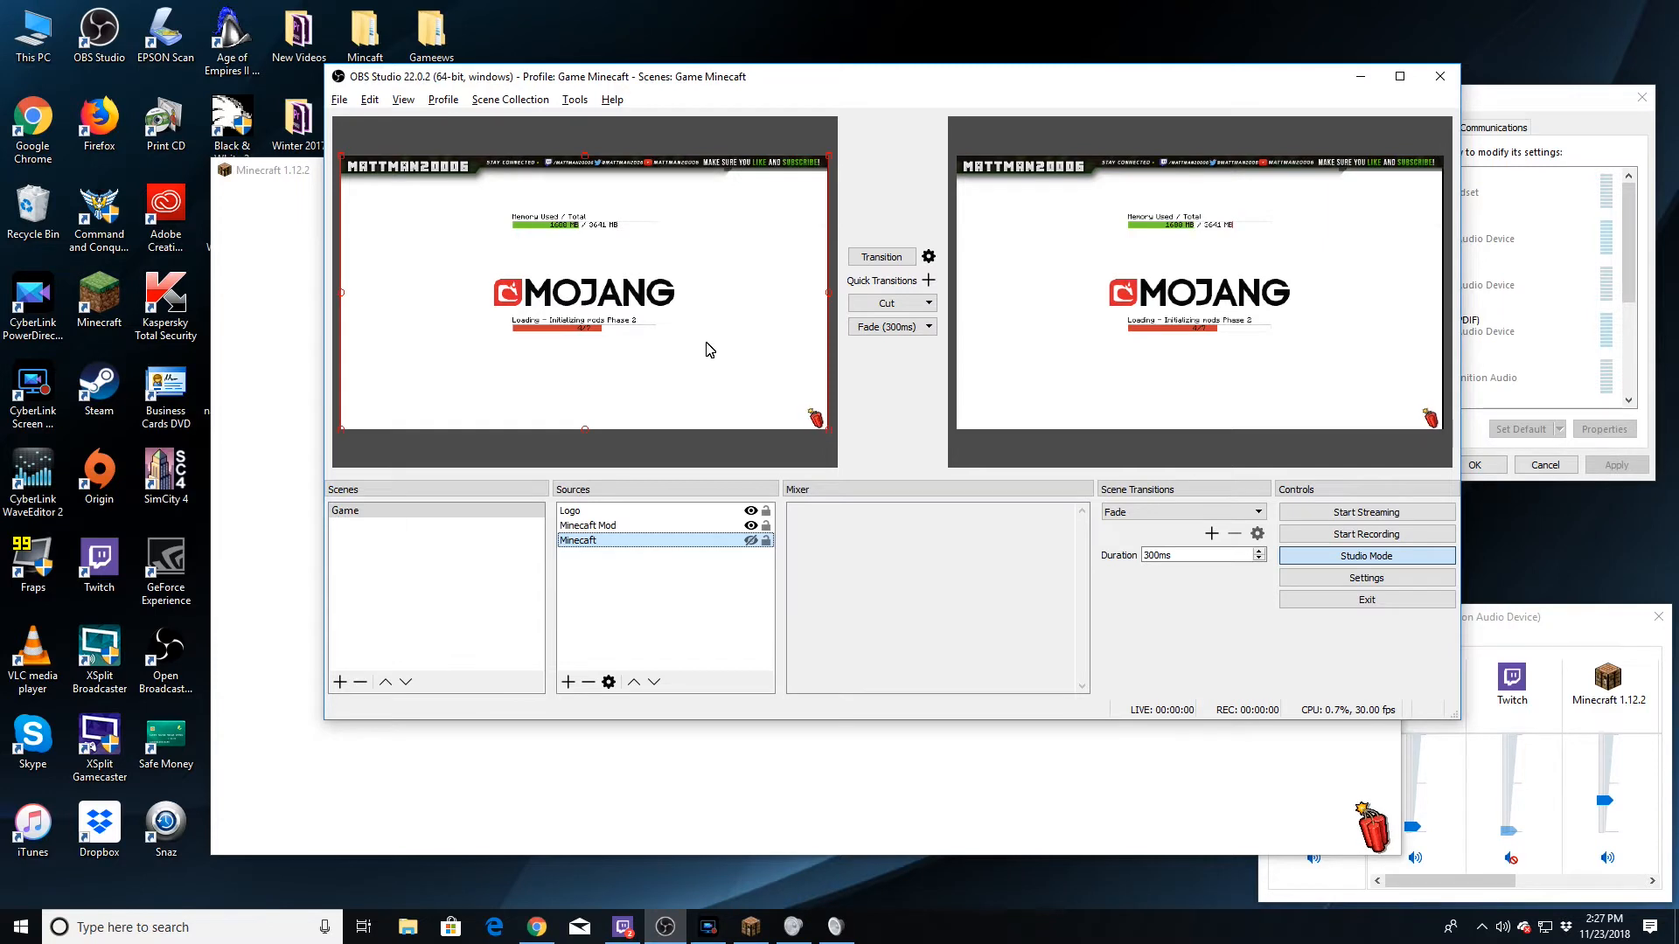
{"action": "left_click", "coordinate": [605, 526]}
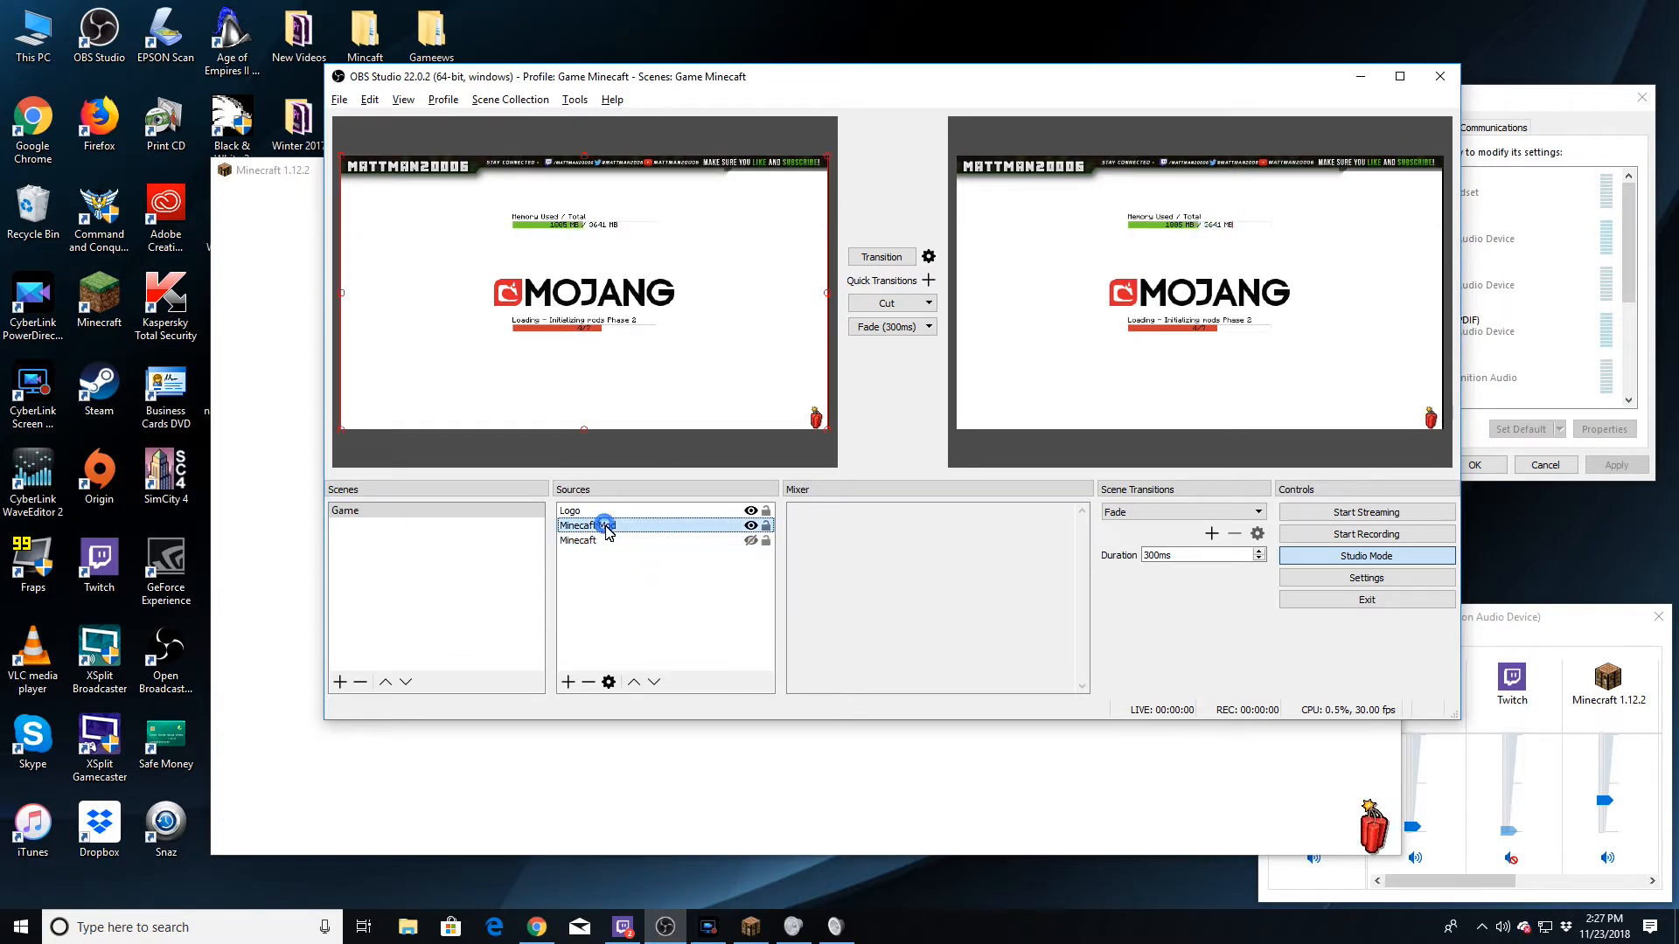
Move the Logo source beneath both Minecraft sources and back to the top of the source order.
{"action": "left_click", "coordinate": [606, 526]}
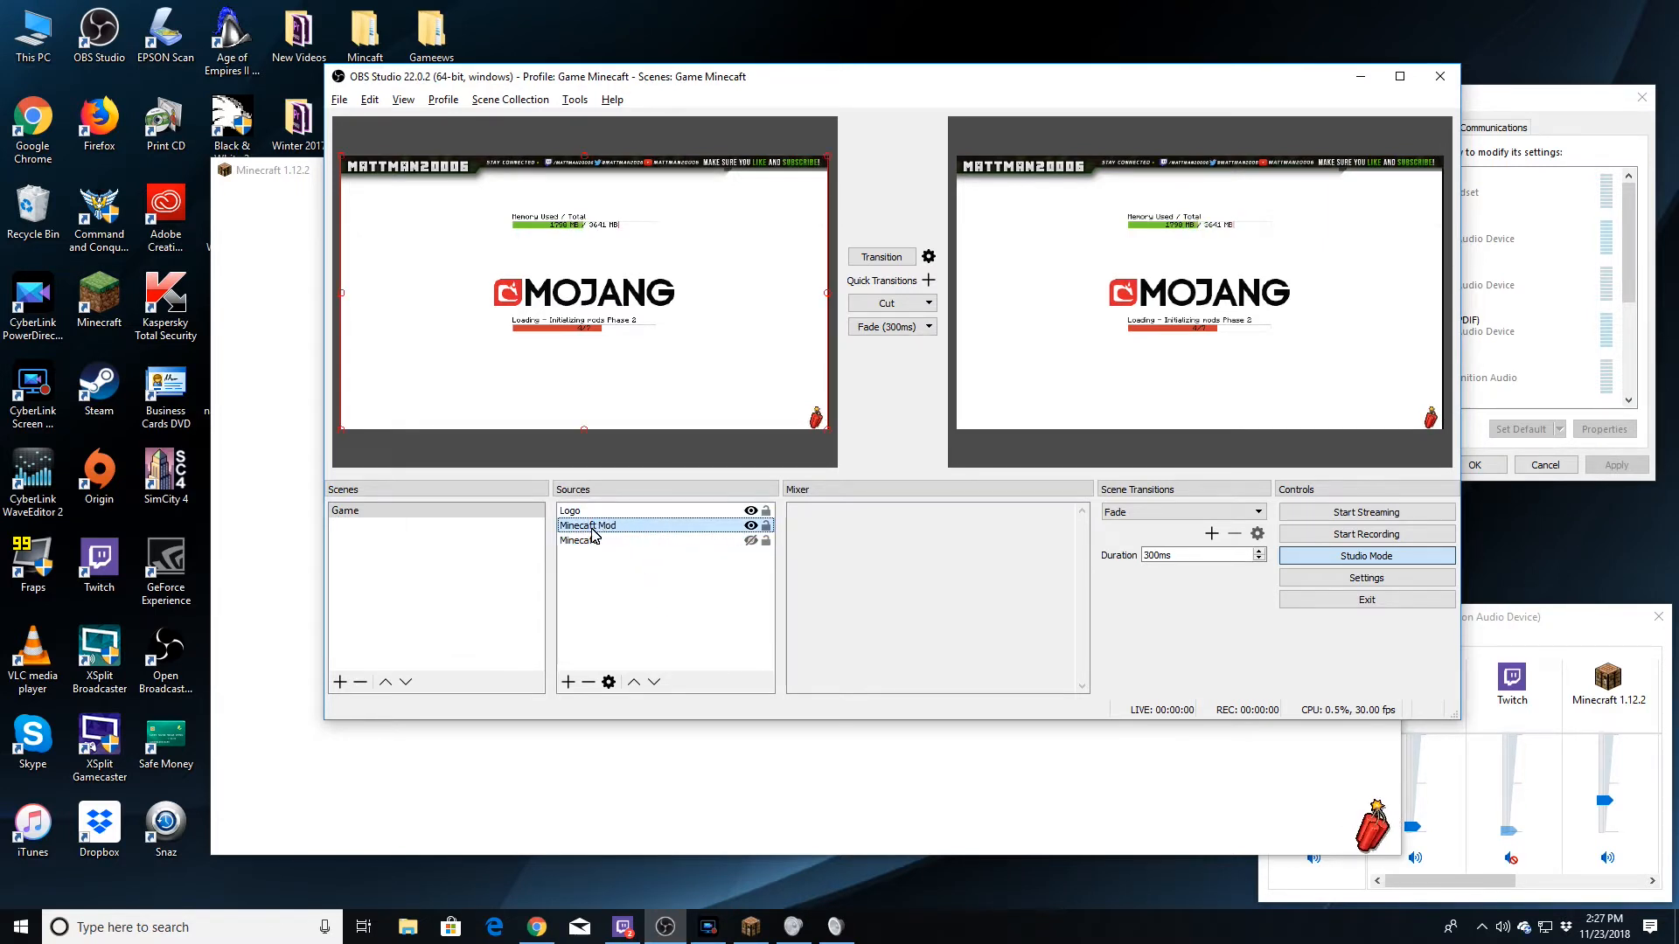
{"action": "left_click", "coordinate": [586, 514]}
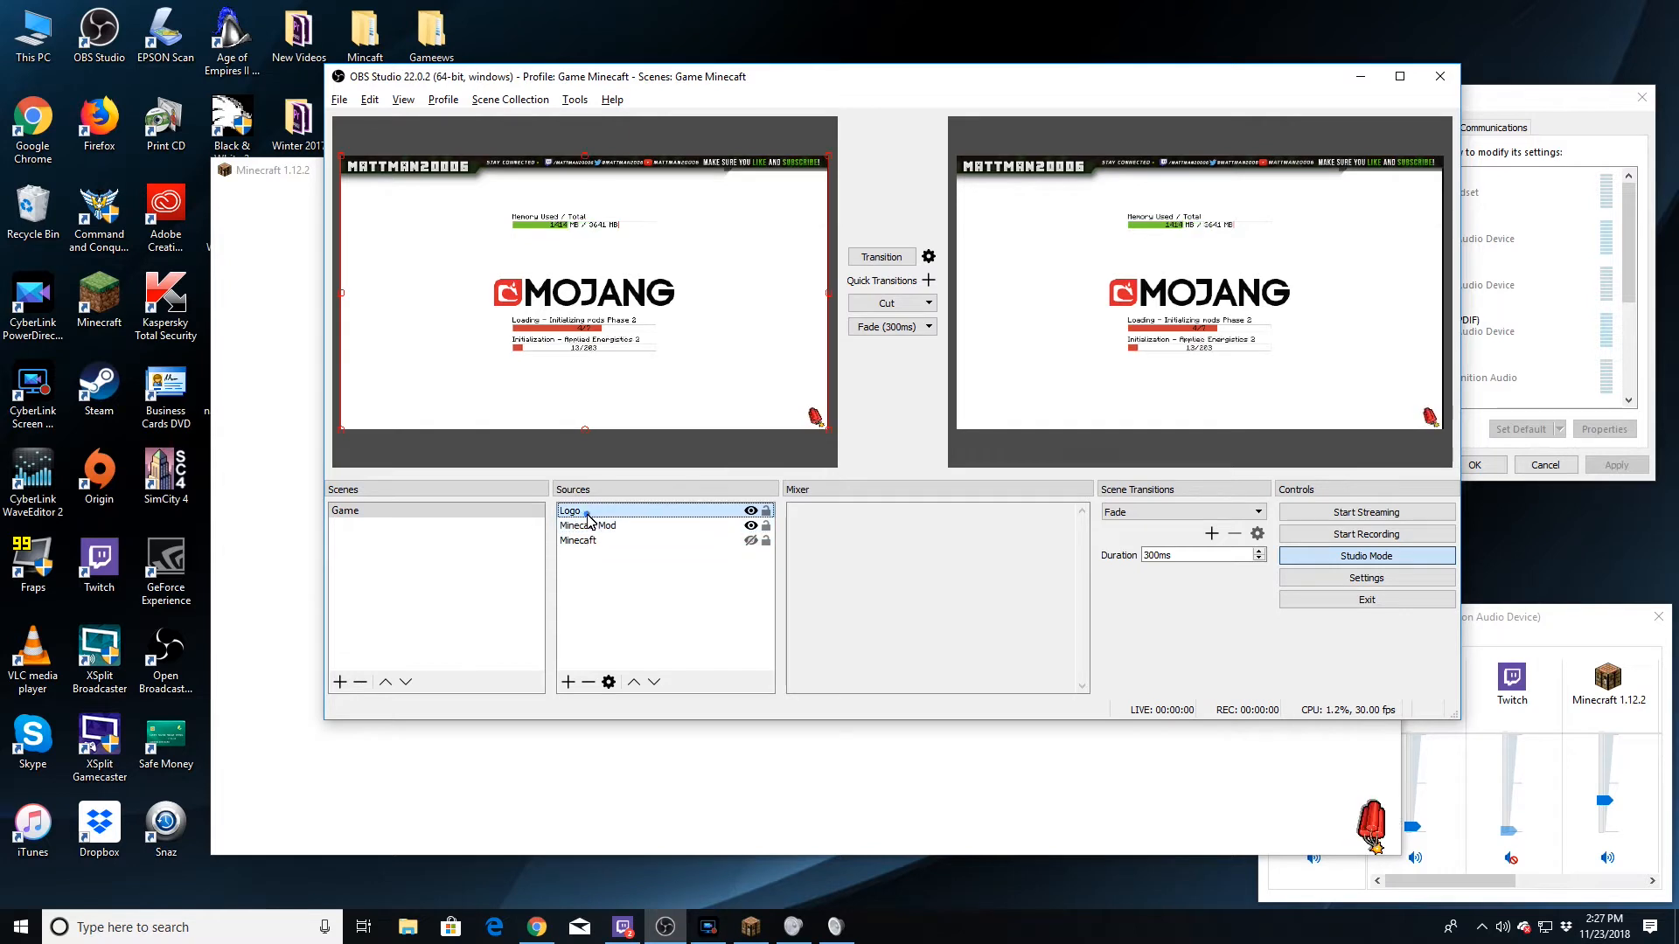
{"action": "left_click", "coordinate": [653, 683]}
{"action": "left_click", "coordinate": [652, 683]}
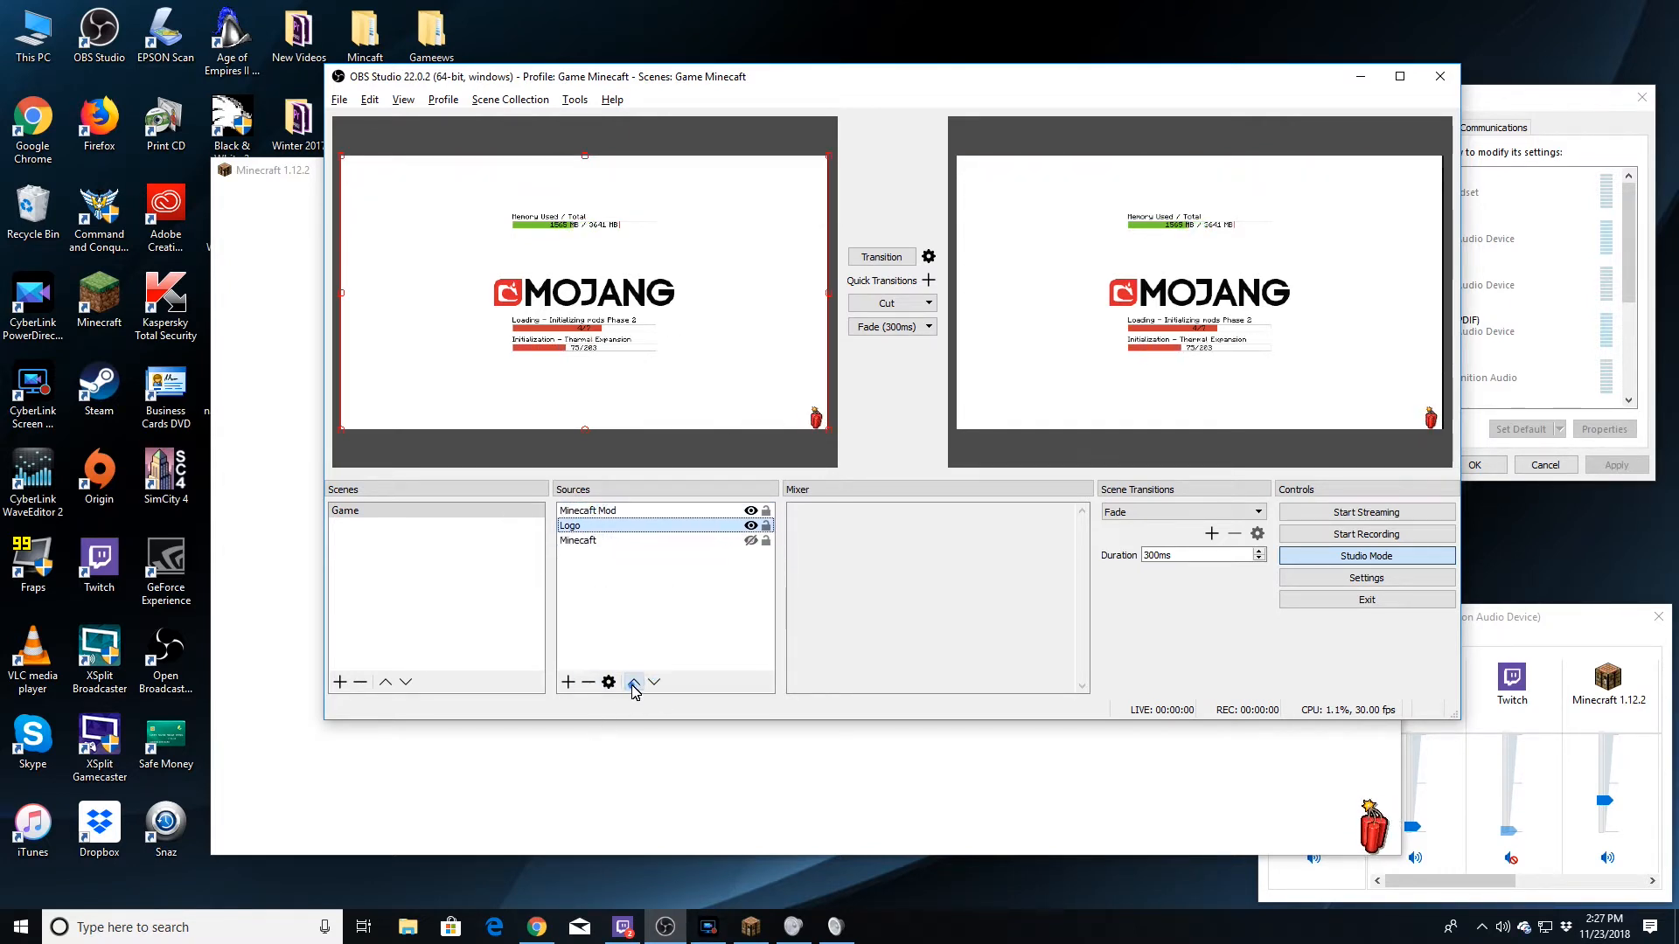
{"action": "left_click", "coordinate": [633, 683]}
{"action": "left_click", "coordinate": [634, 683]}
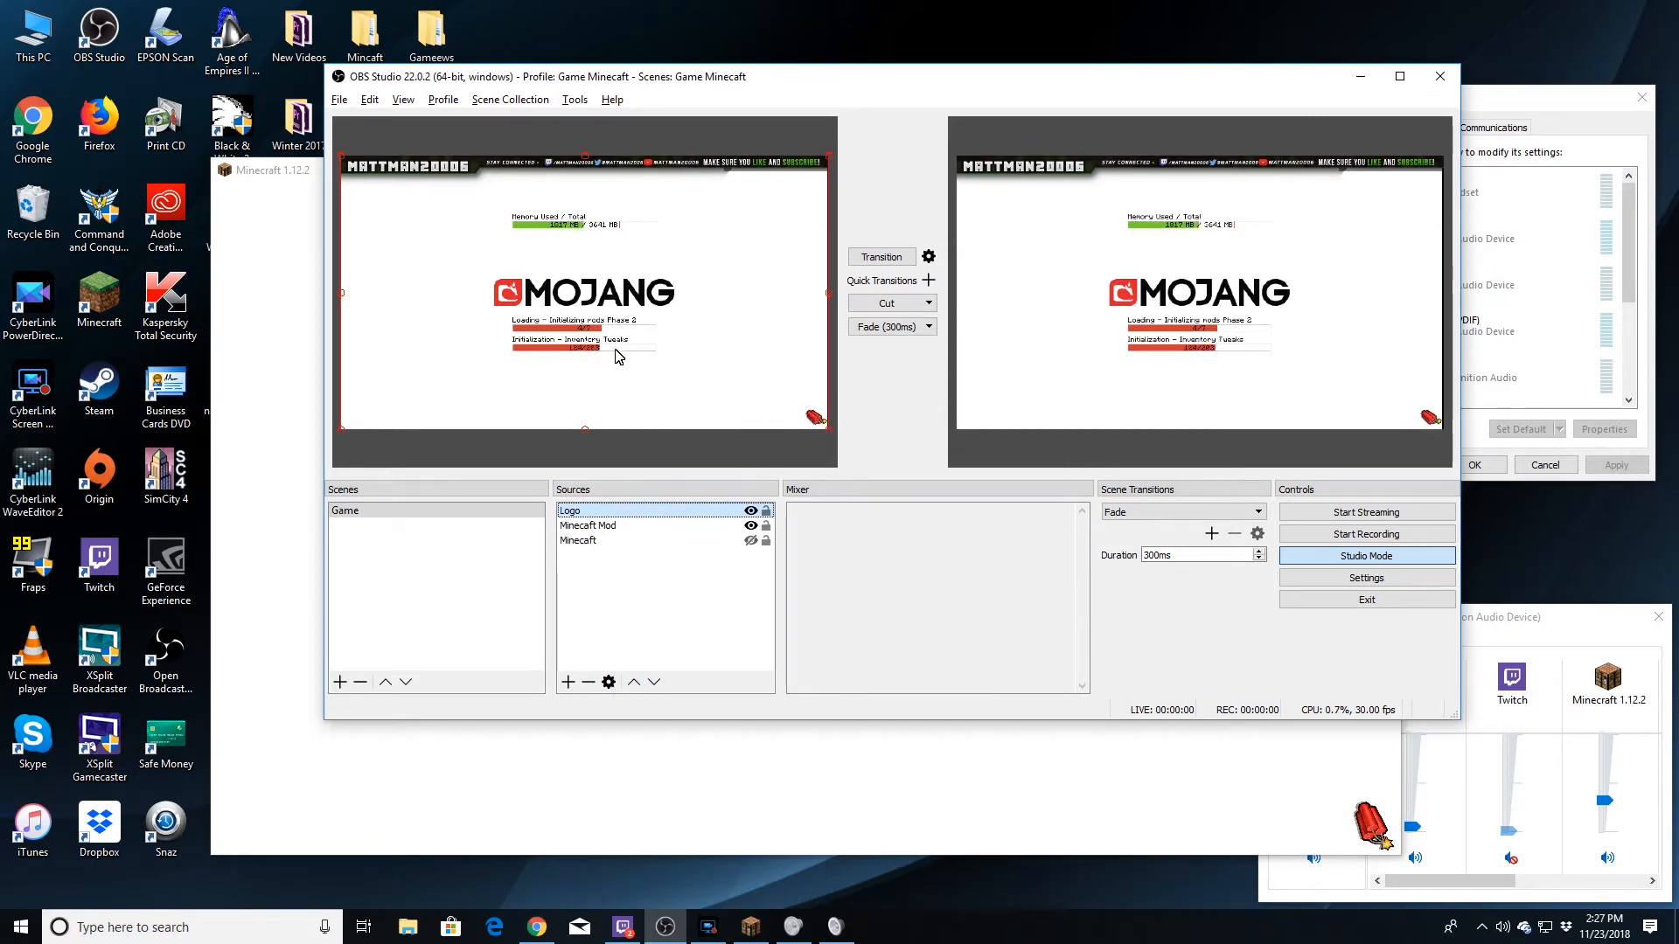
{"action": "right_click", "coordinate": [600, 585]}
{"action": "mouse_move", "coordinate": [652, 593]}
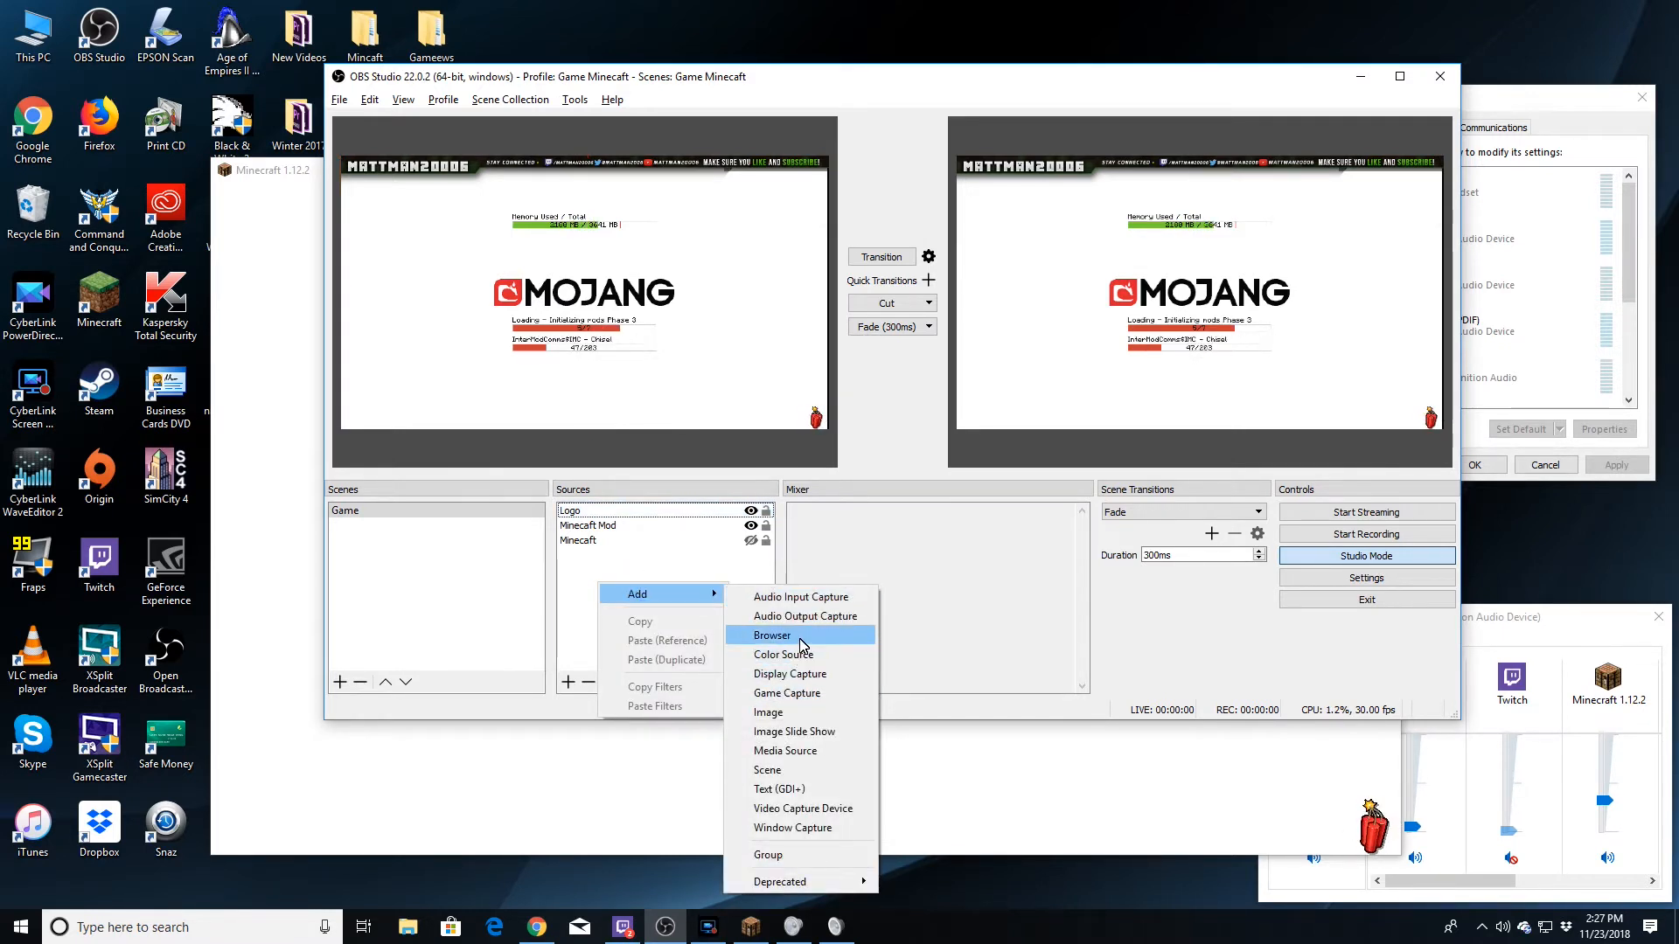
{"action": "left_click", "coordinate": [365, 572]}
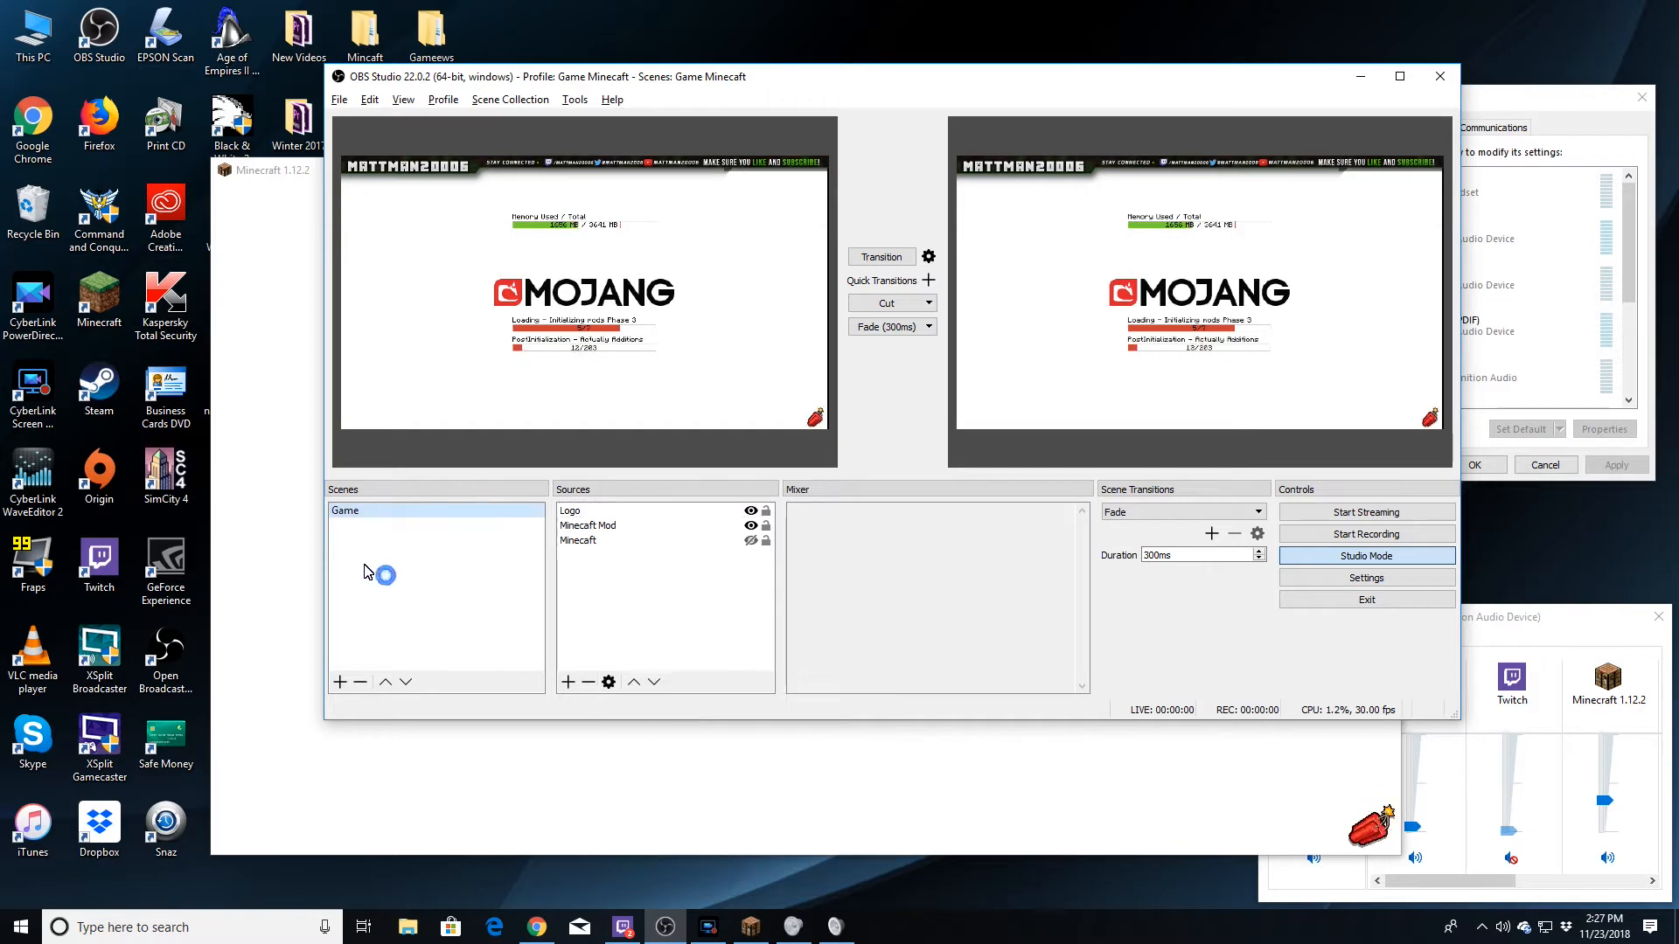
Add a new scene named Videos and transition it to the program output.
{"action": "left_click", "coordinate": [338, 682]}
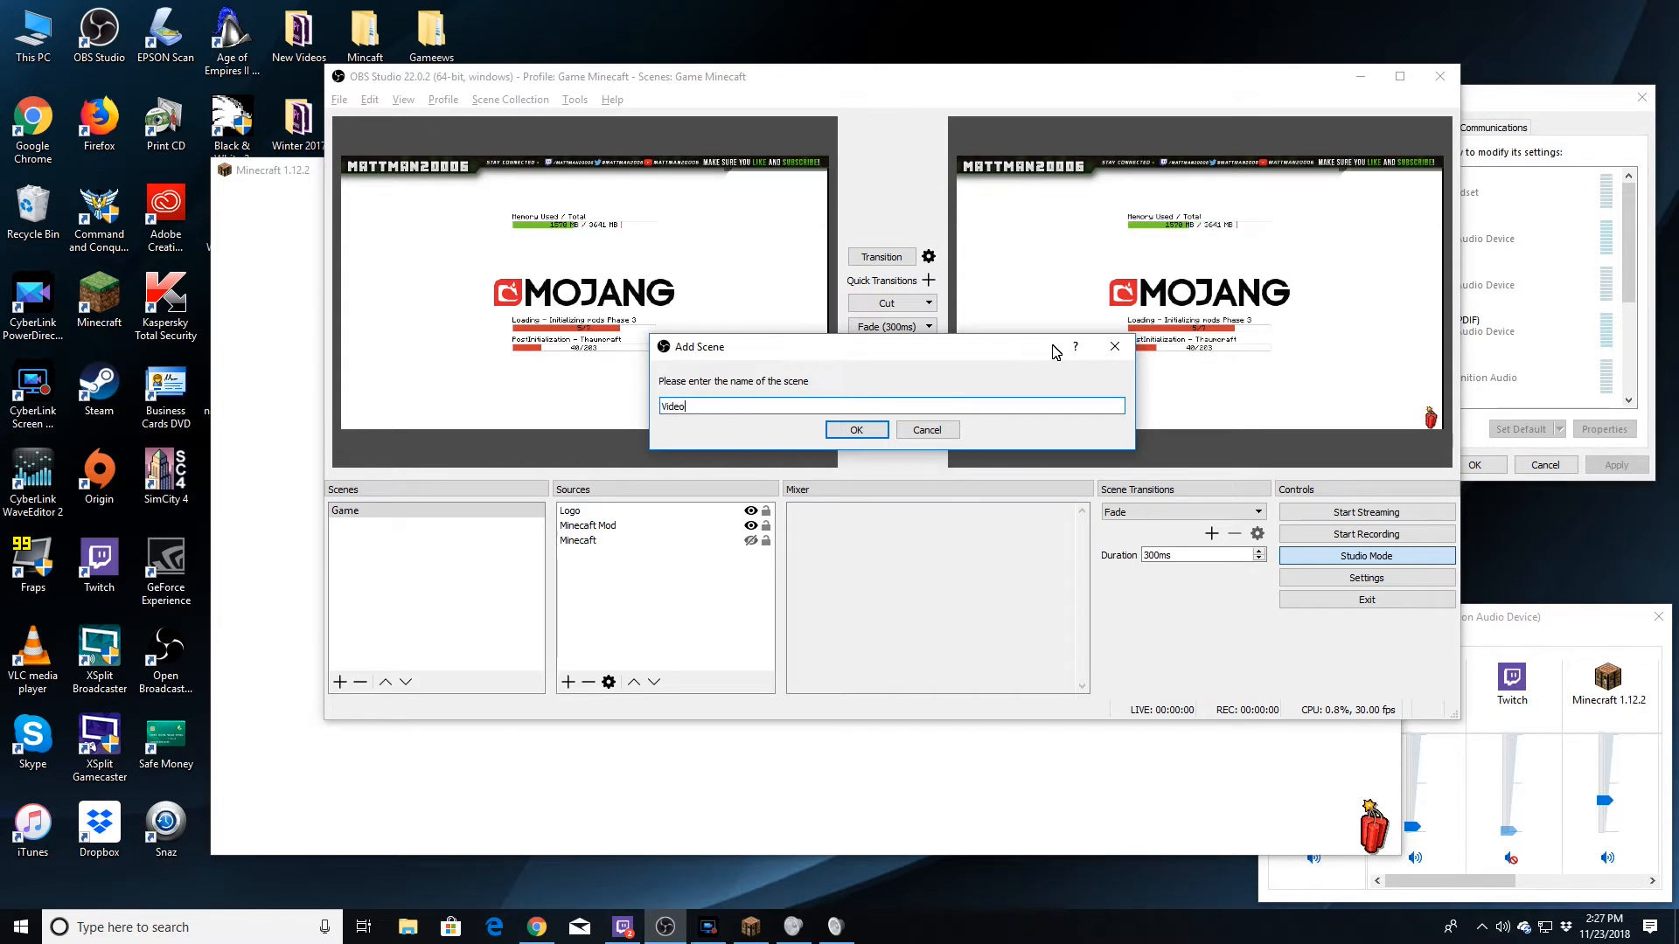
{"action": "left_click", "coordinate": [856, 431]}
{"action": "left_click", "coordinate": [342, 512]}
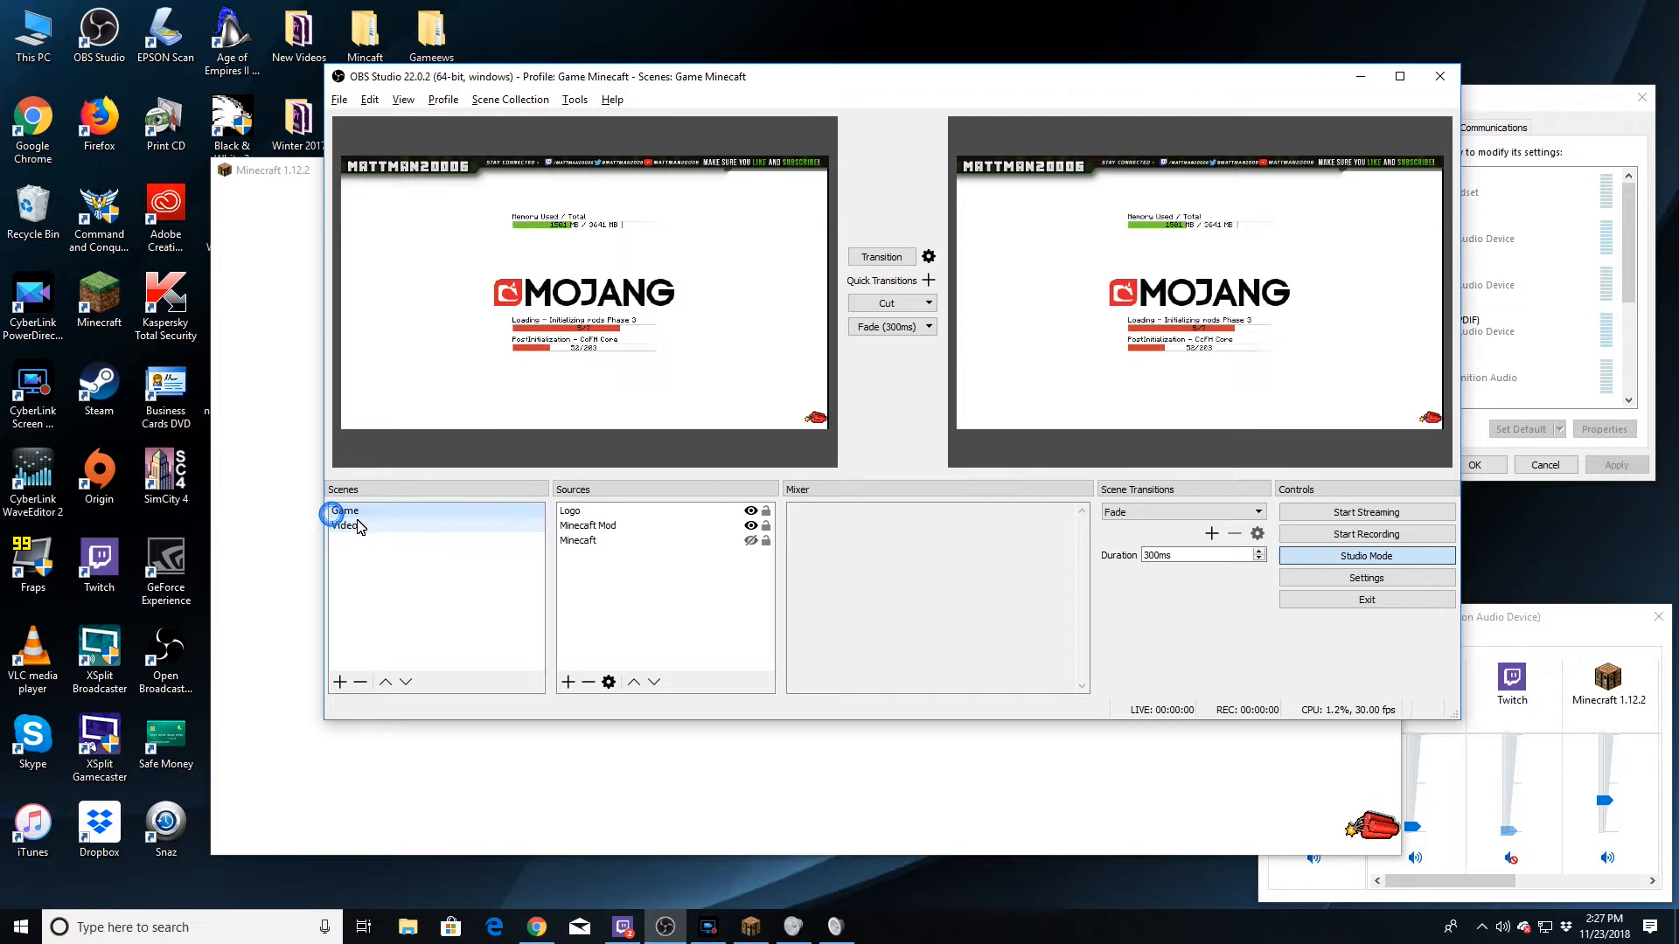
{"action": "left_click", "coordinate": [351, 527]}
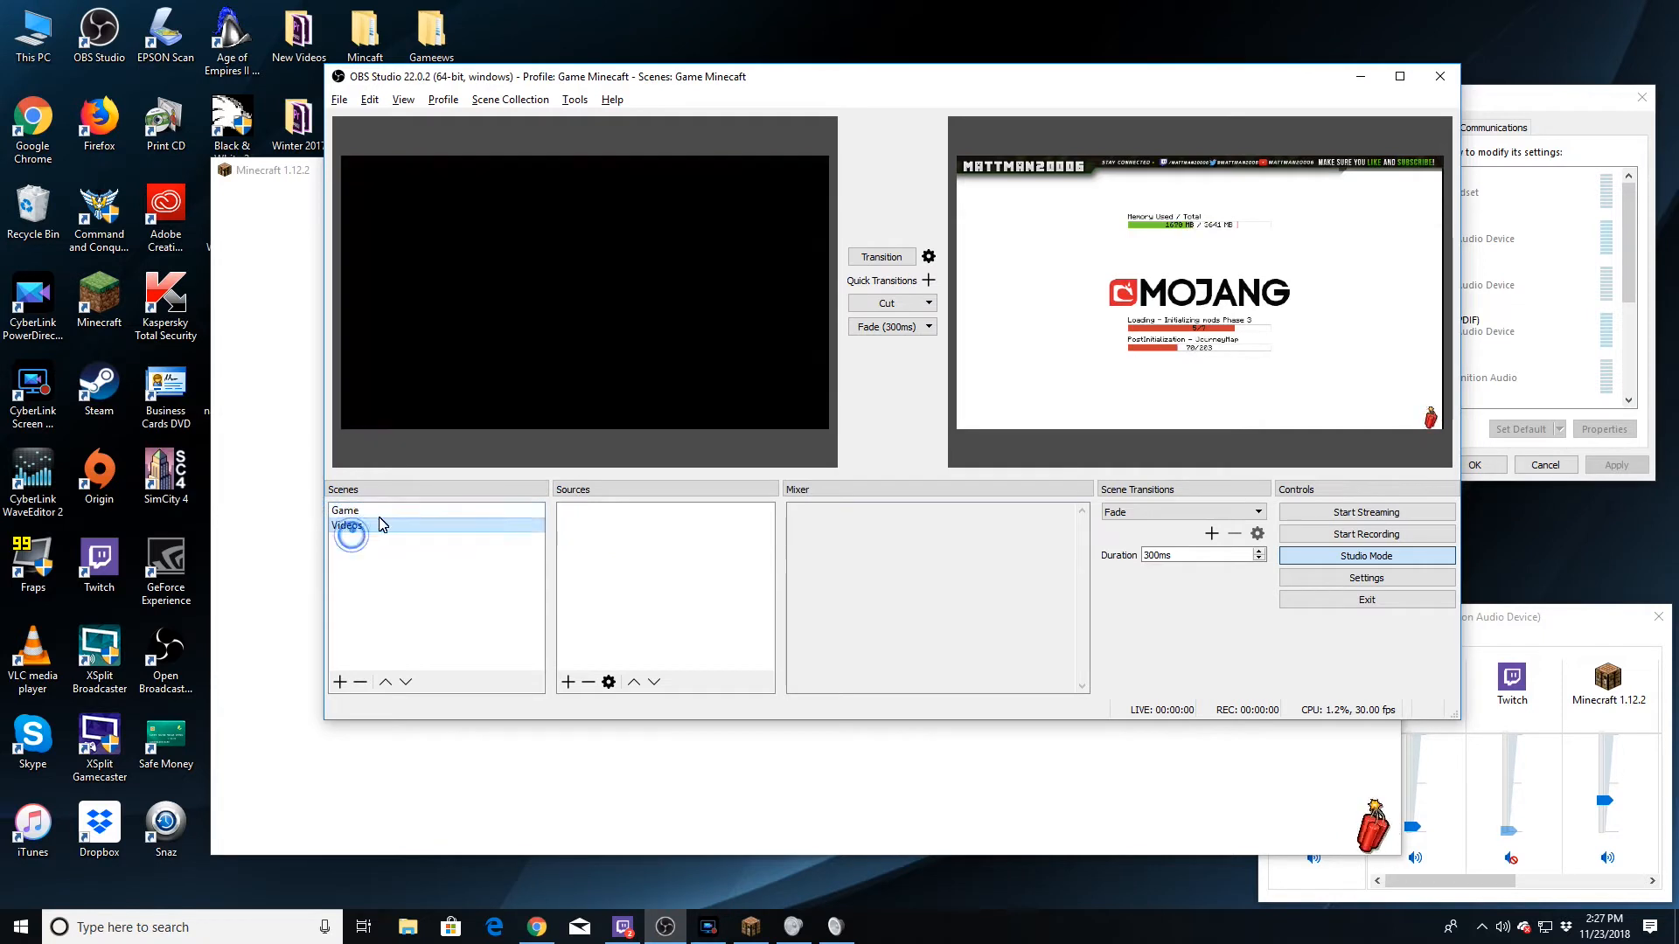
{"action": "left_click", "coordinate": [879, 258]}
{"action": "left_click", "coordinate": [414, 526]}
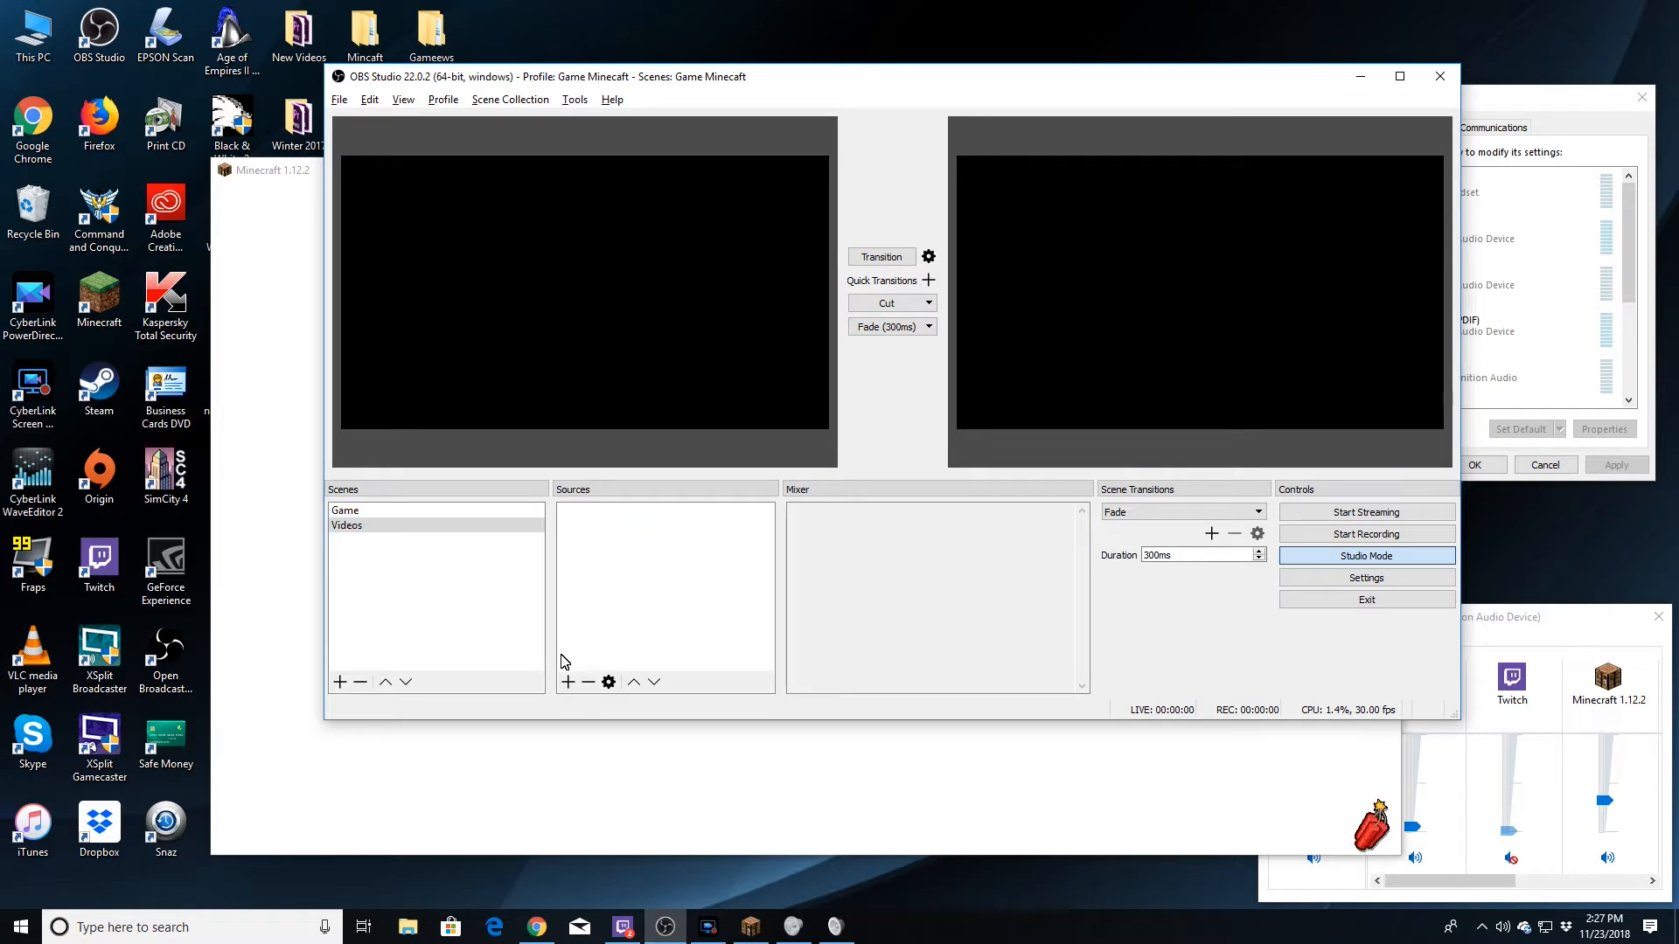
Add a Media Source to the Videos scene that loops 4046150_1534086_HD.mp4 from the Live Stream folder on the desktop.
{"action": "left_click", "coordinate": [565, 683]}
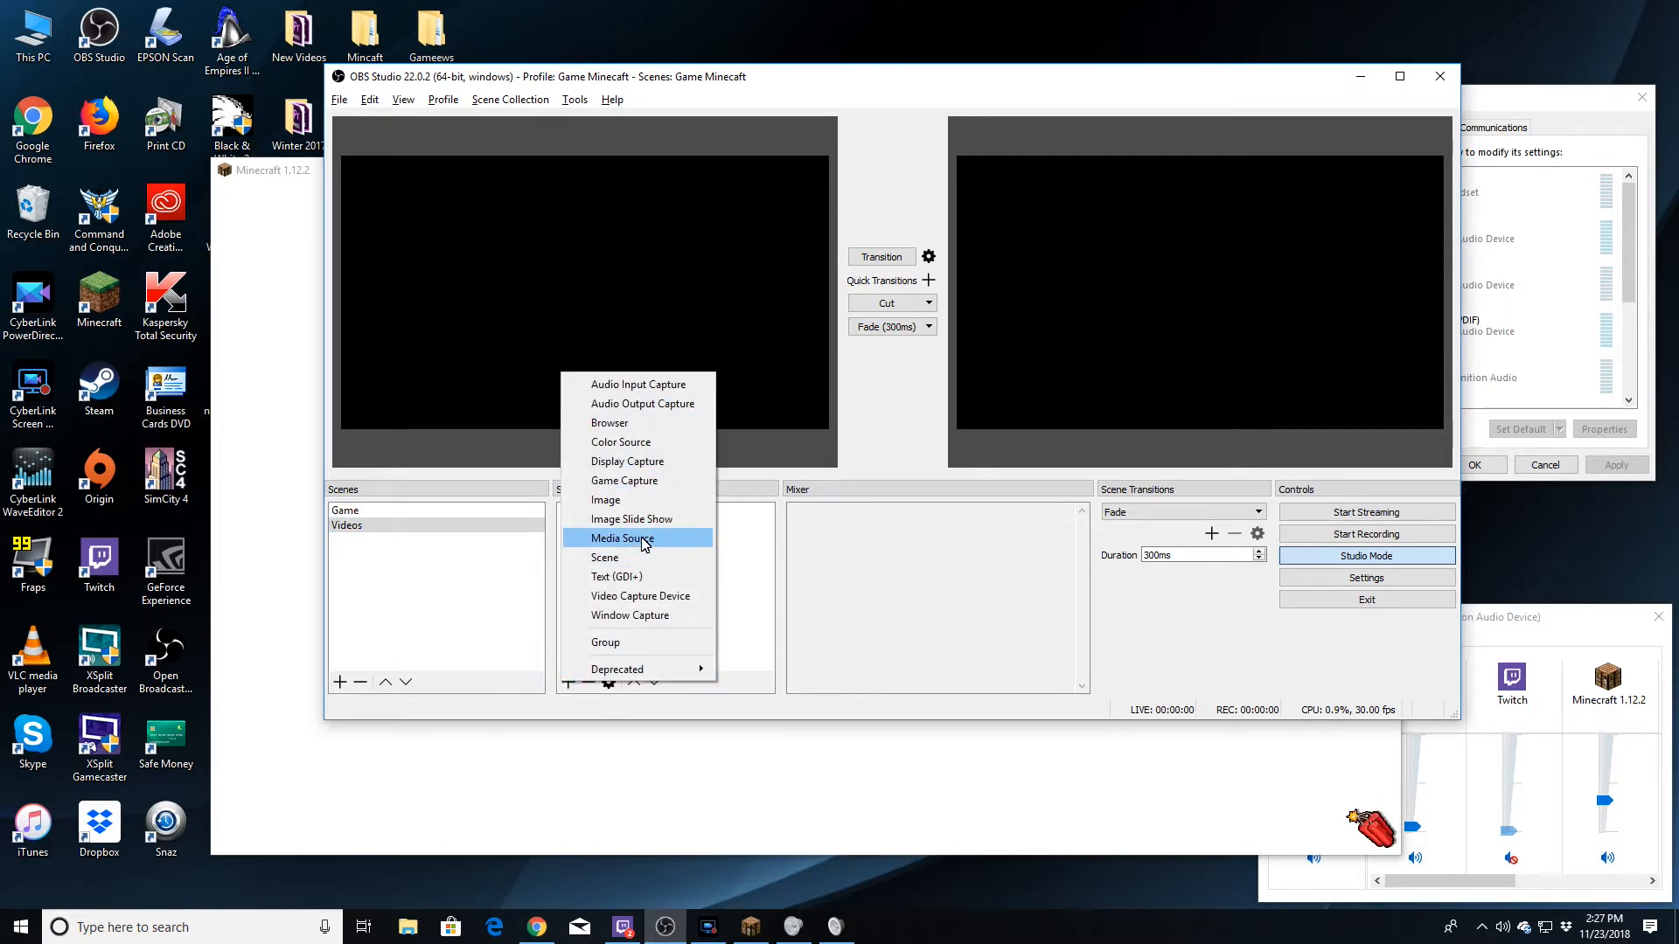
{"action": "left_click", "coordinate": [612, 539]}
{"action": "left_click", "coordinate": [926, 523]}
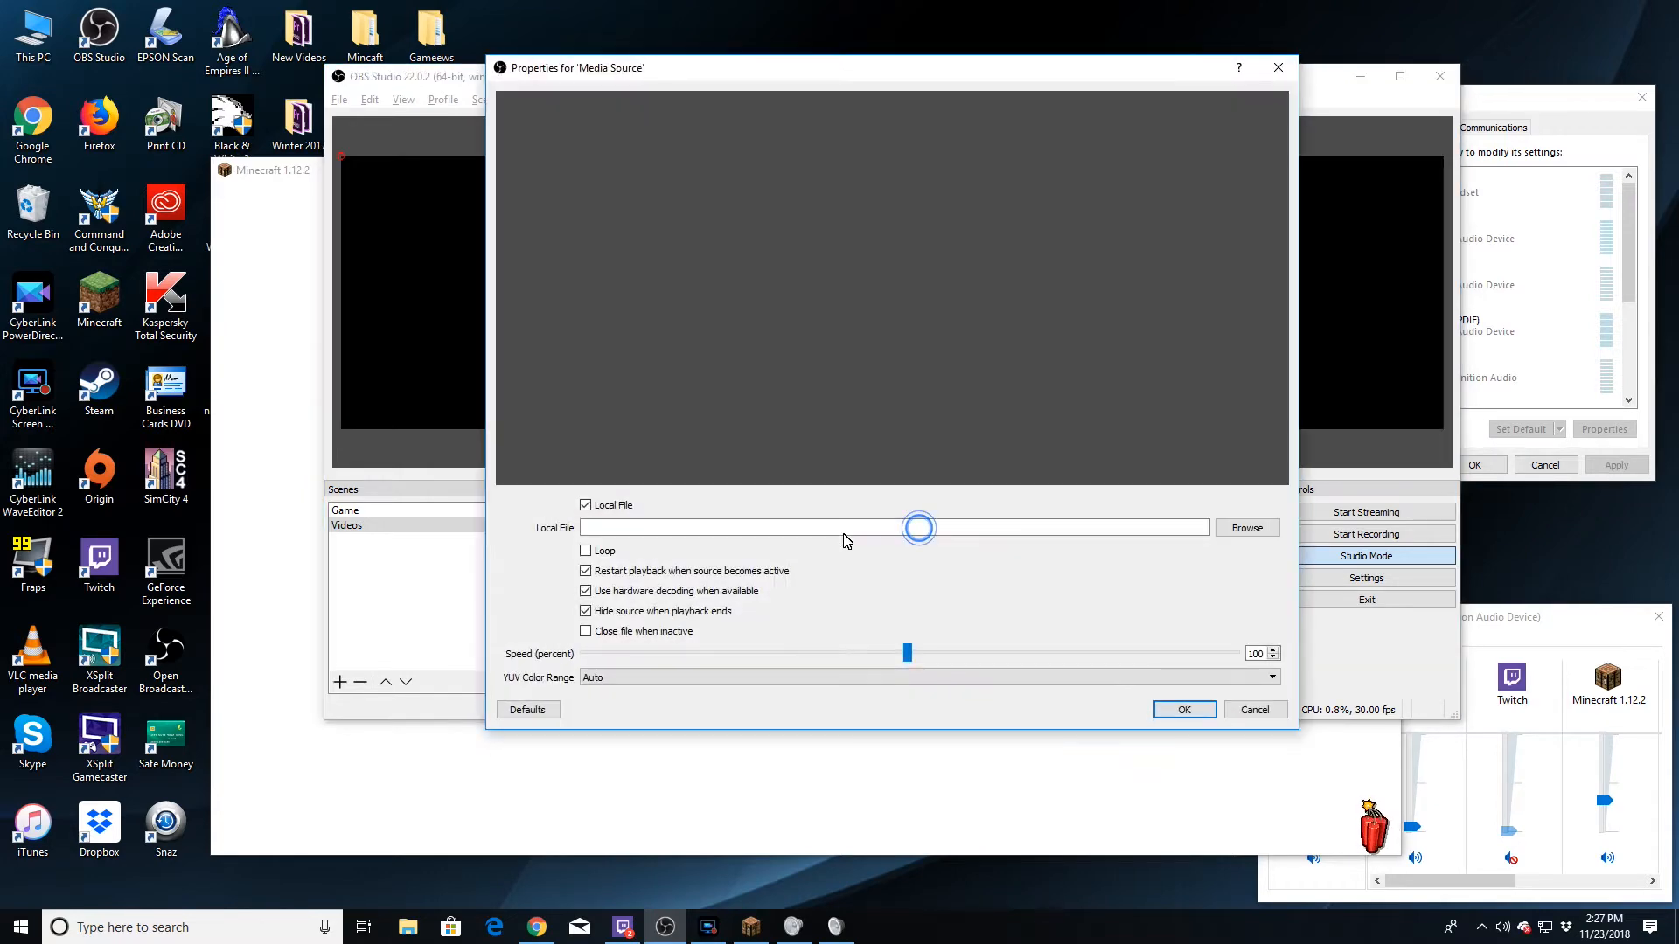
{"action": "left_click", "coordinate": [1248, 527]}
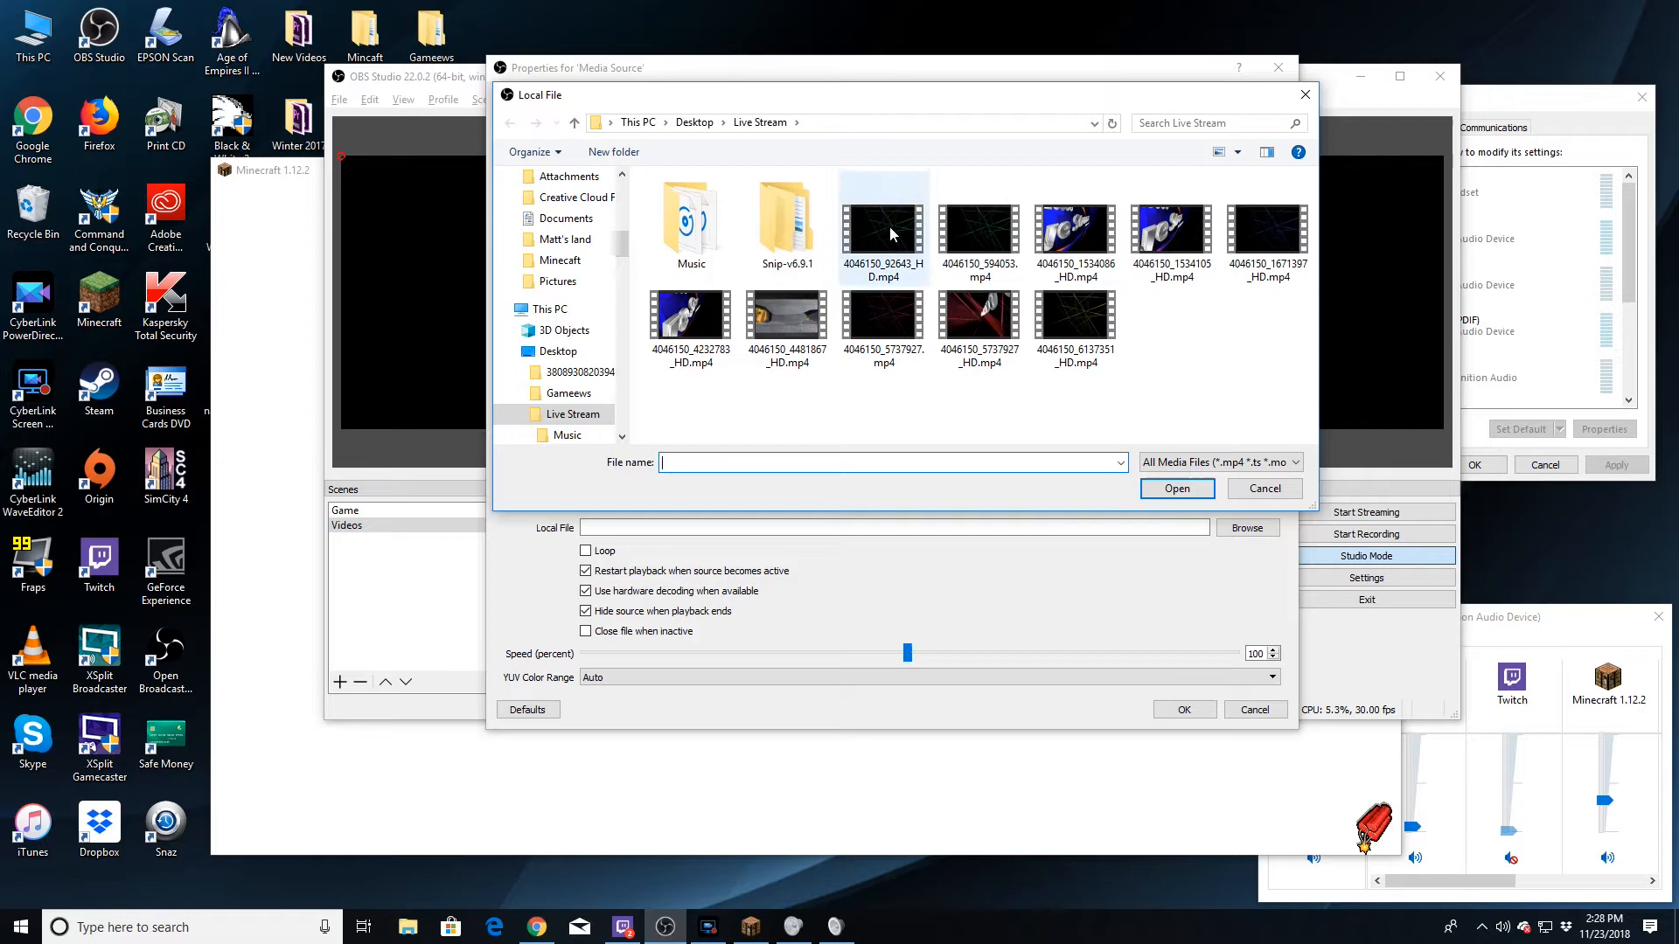
{"action": "left_click", "coordinate": [1106, 238]}
{"action": "left_click", "coordinate": [1159, 490]}
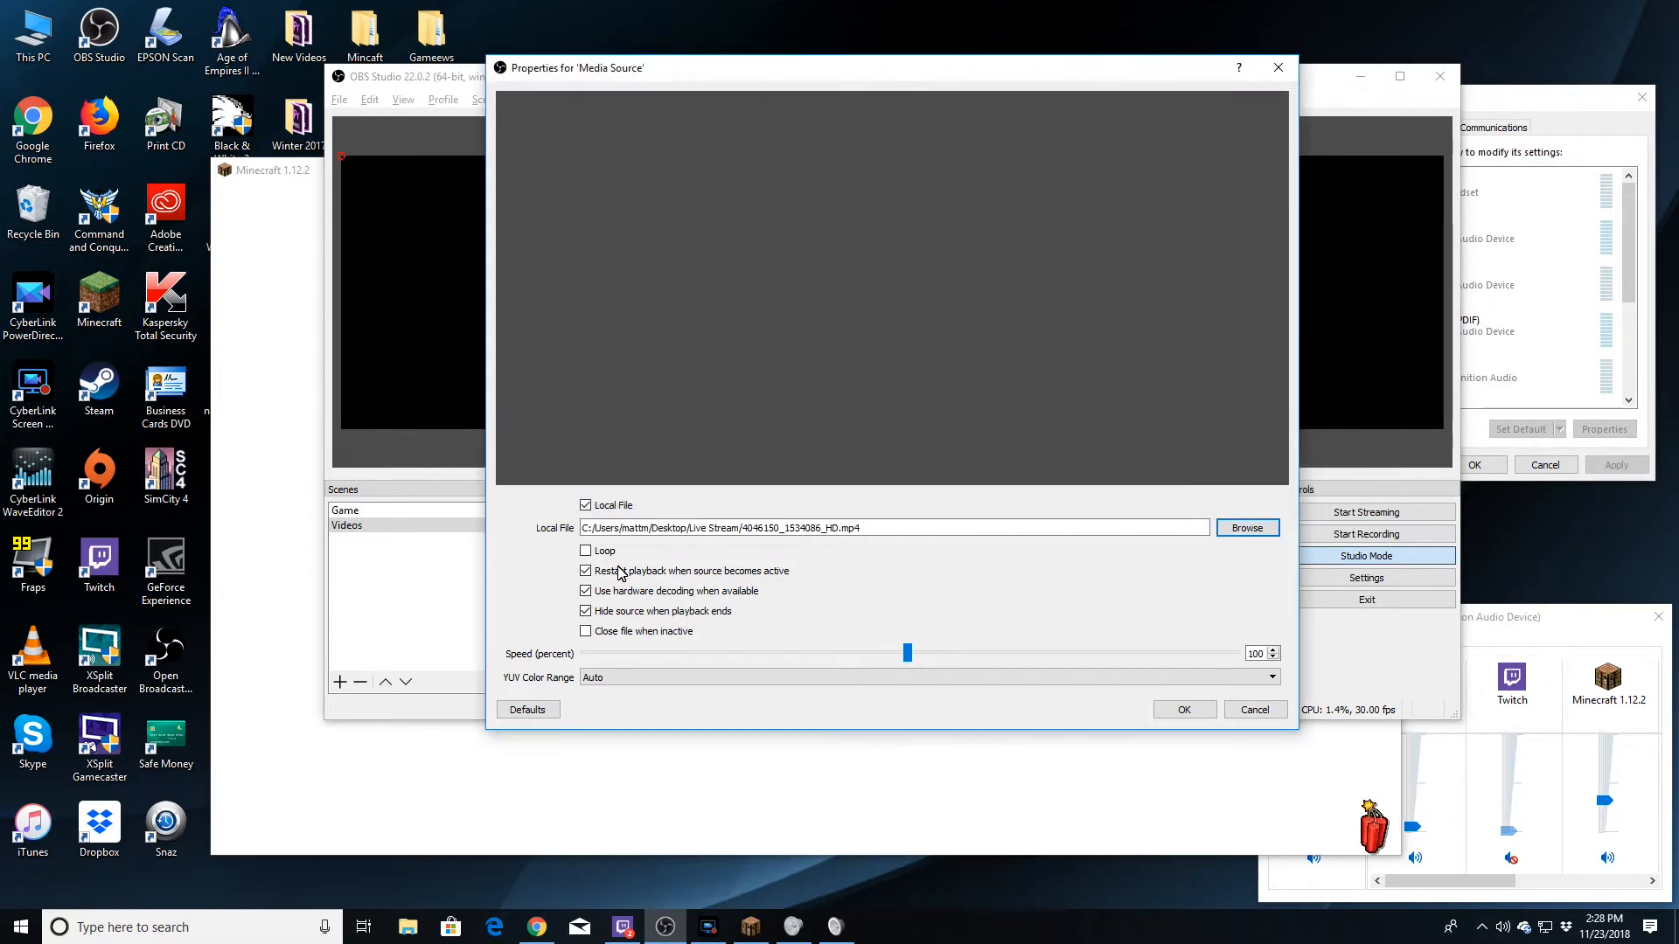
{"action": "left_click", "coordinate": [1167, 714]}
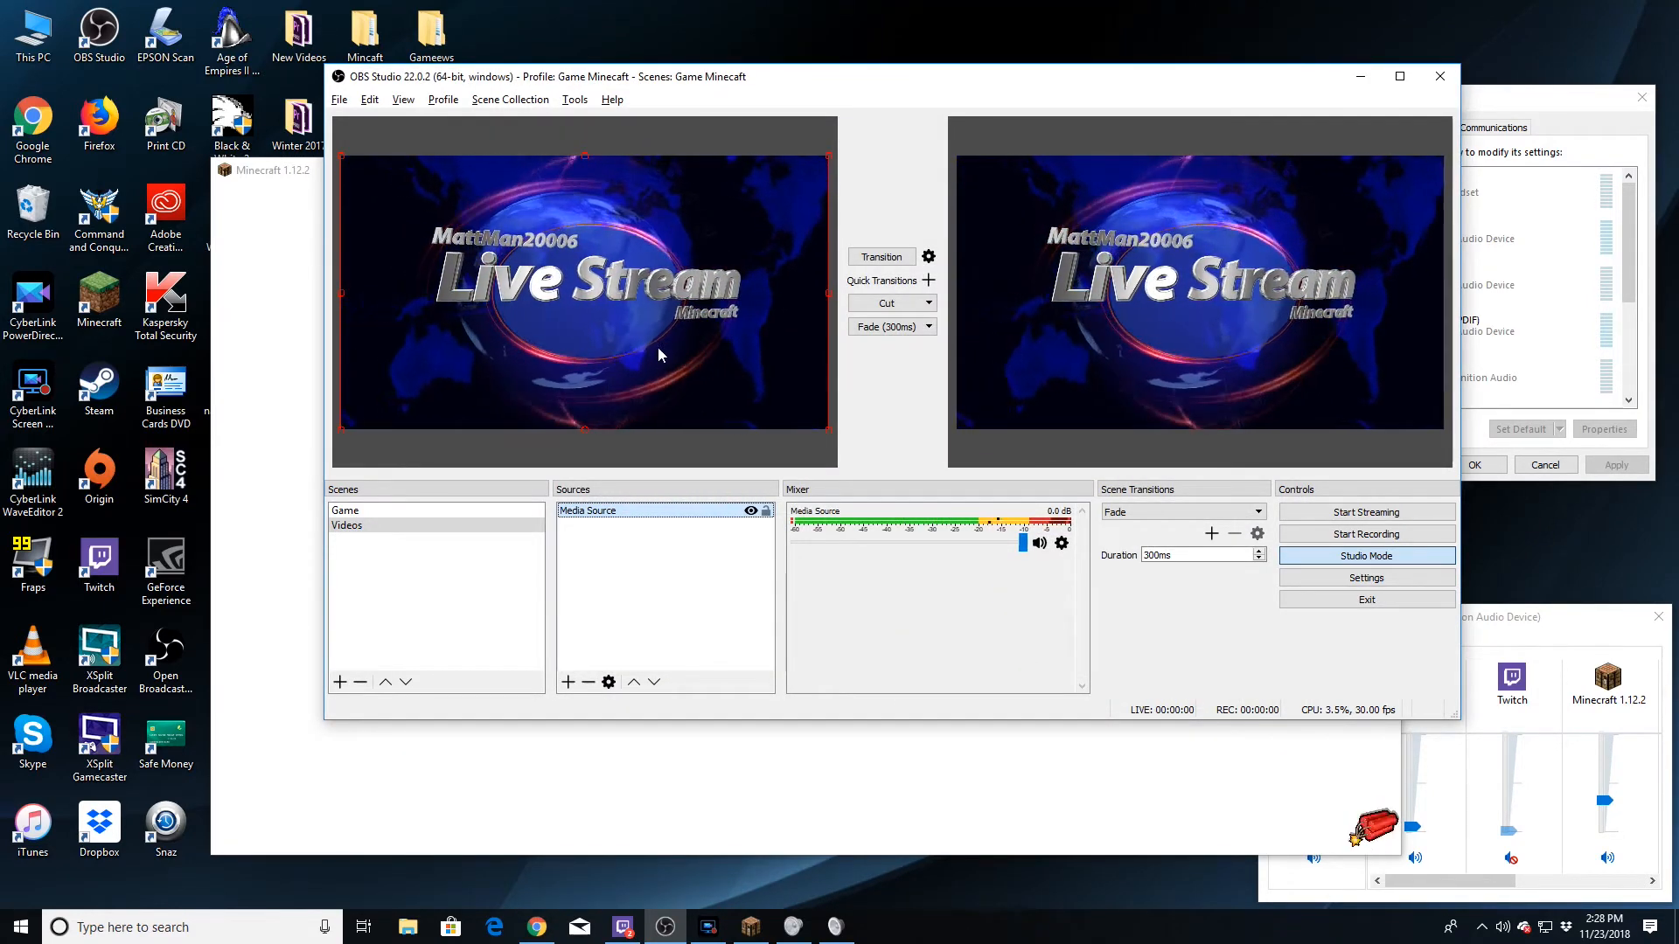
Add a second Media Source playing 4046150_1534105_HD.mp4 from the Live Stream folder and enlarge it to fill the preview canvas.
{"action": "left_click", "coordinate": [603, 571]}
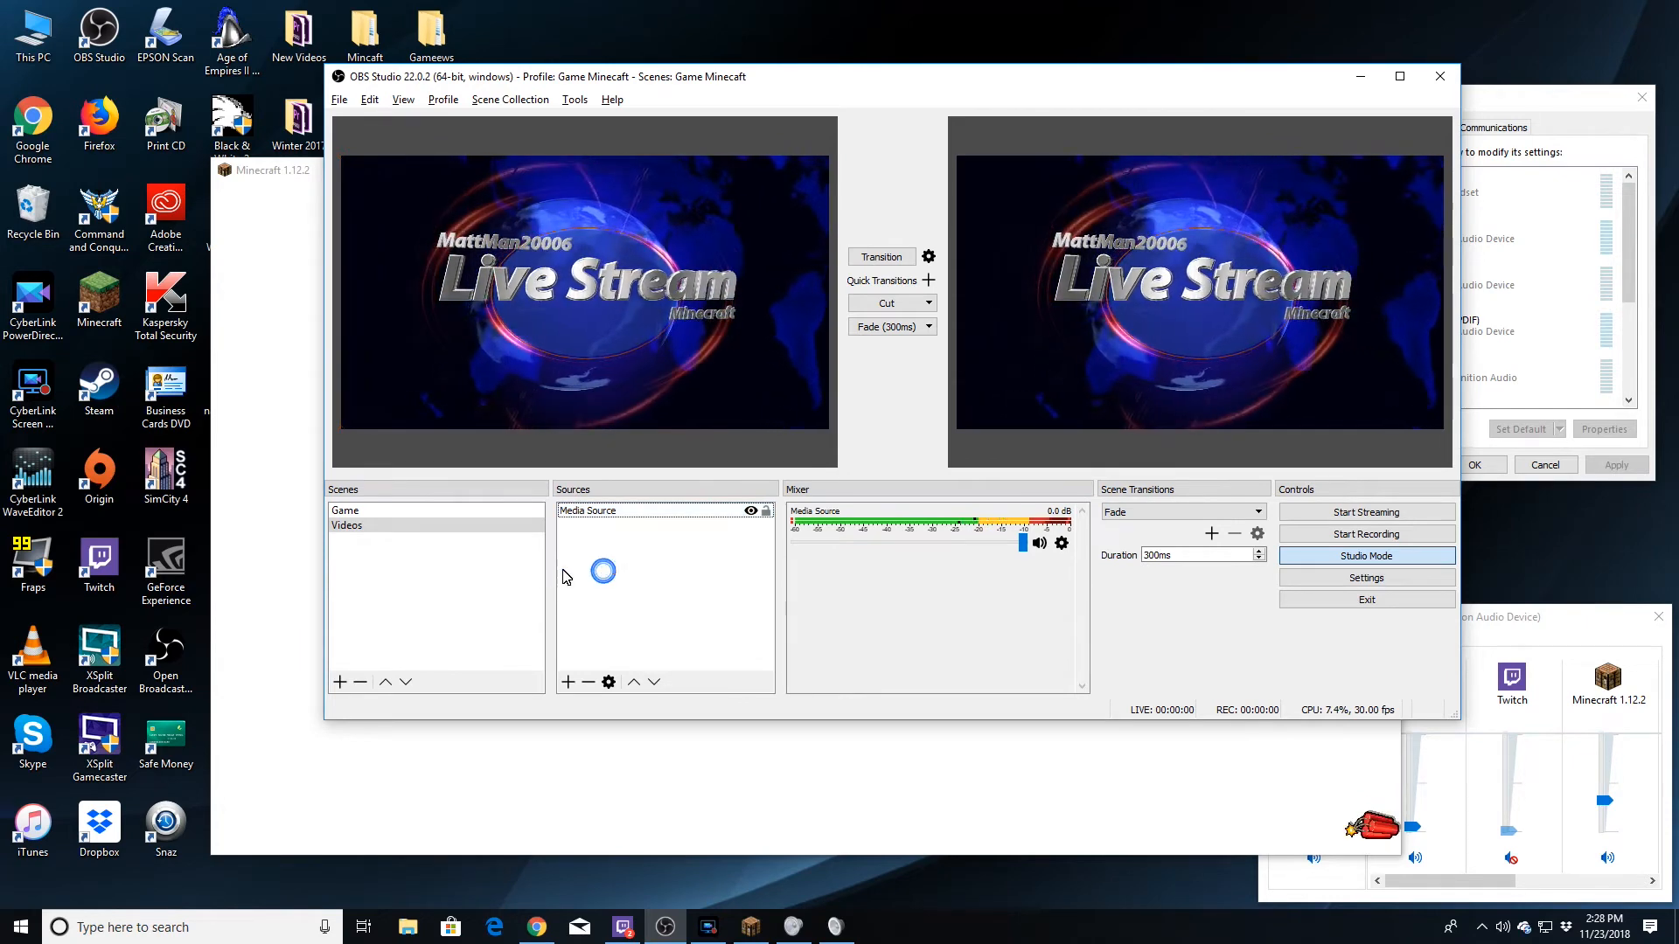
{"action": "right_click", "coordinate": [650, 581]}
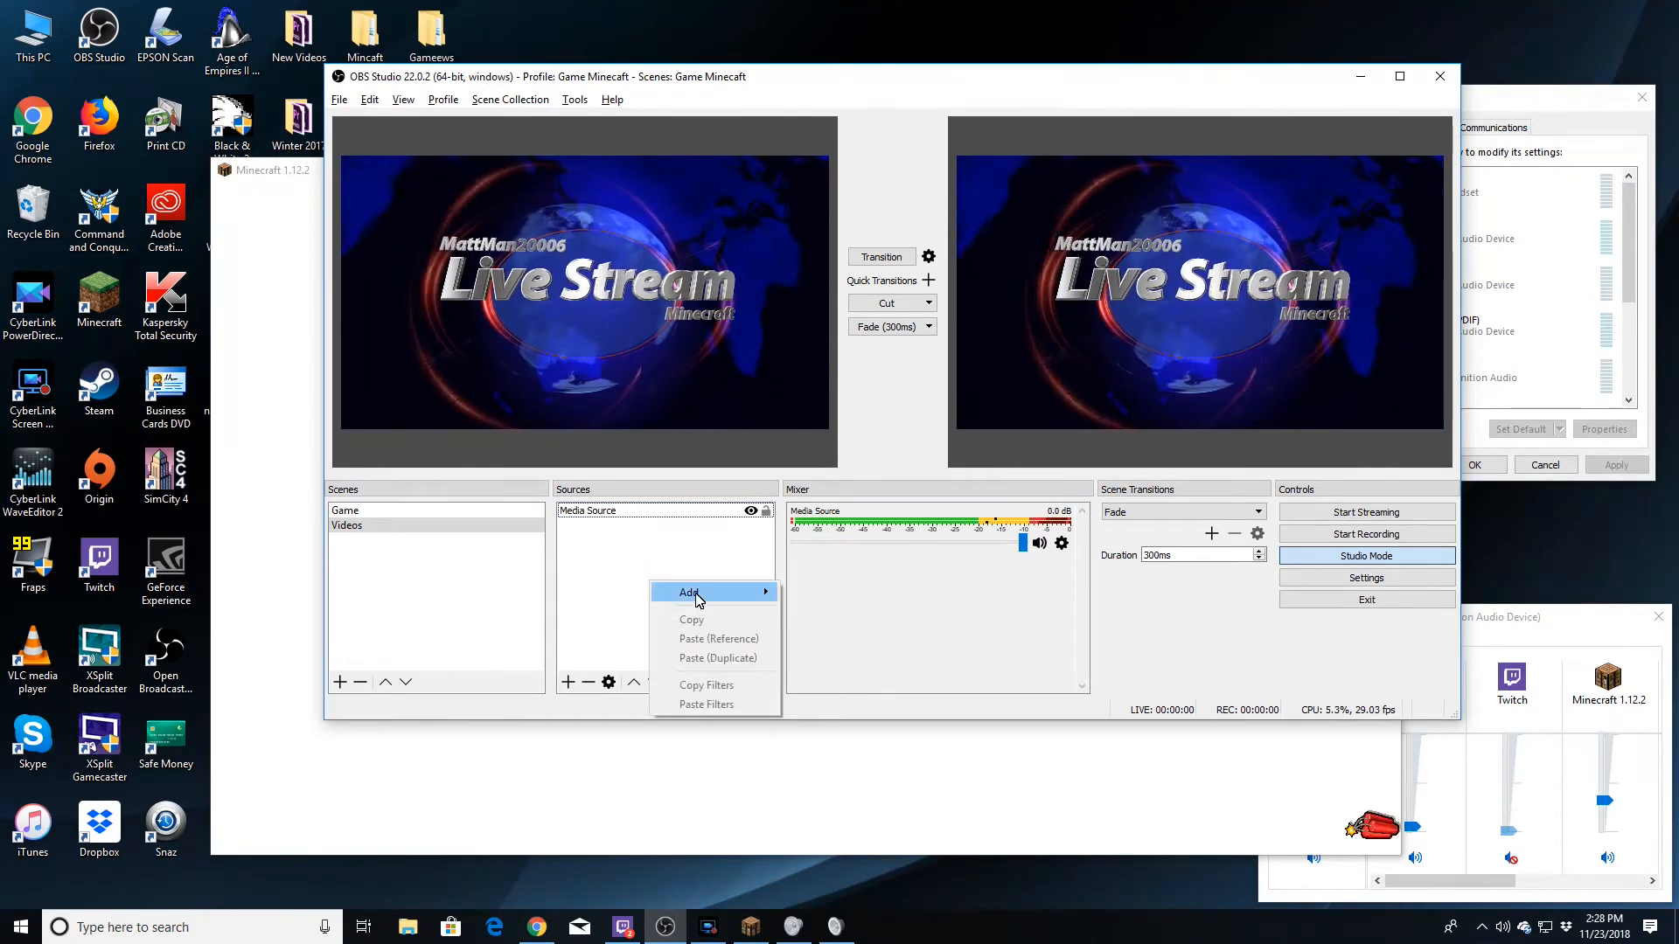
{"action": "mouse_move", "coordinate": [698, 598]}
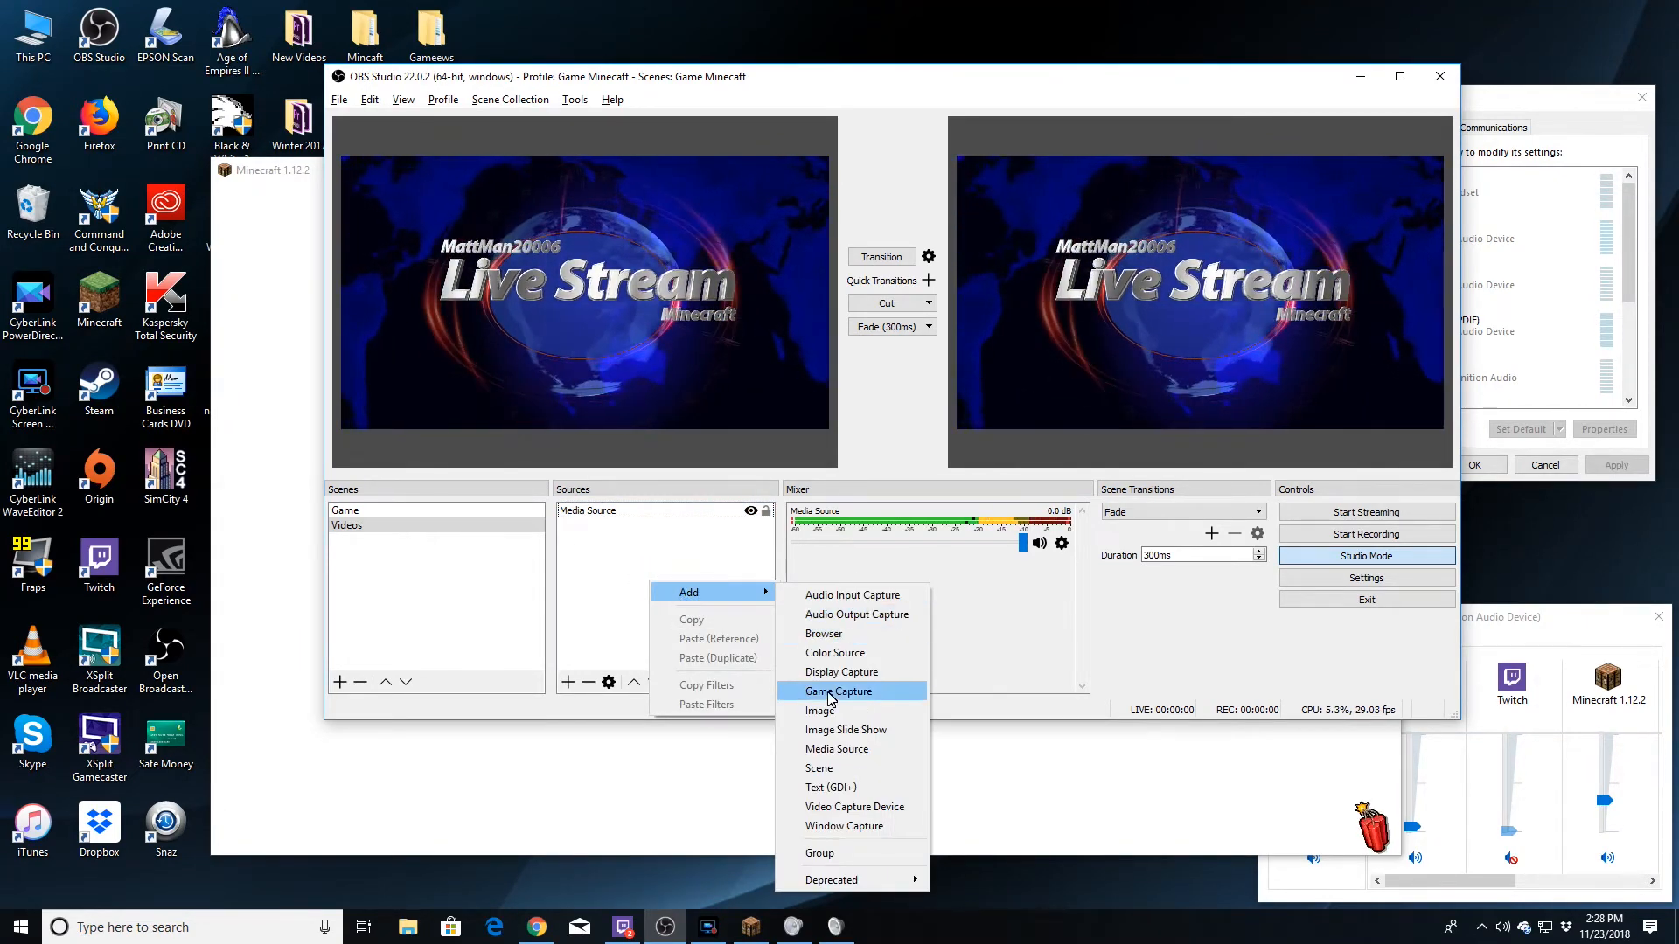
{"action": "left_click", "coordinate": [846, 749]}
{"action": "left_click", "coordinate": [930, 525]}
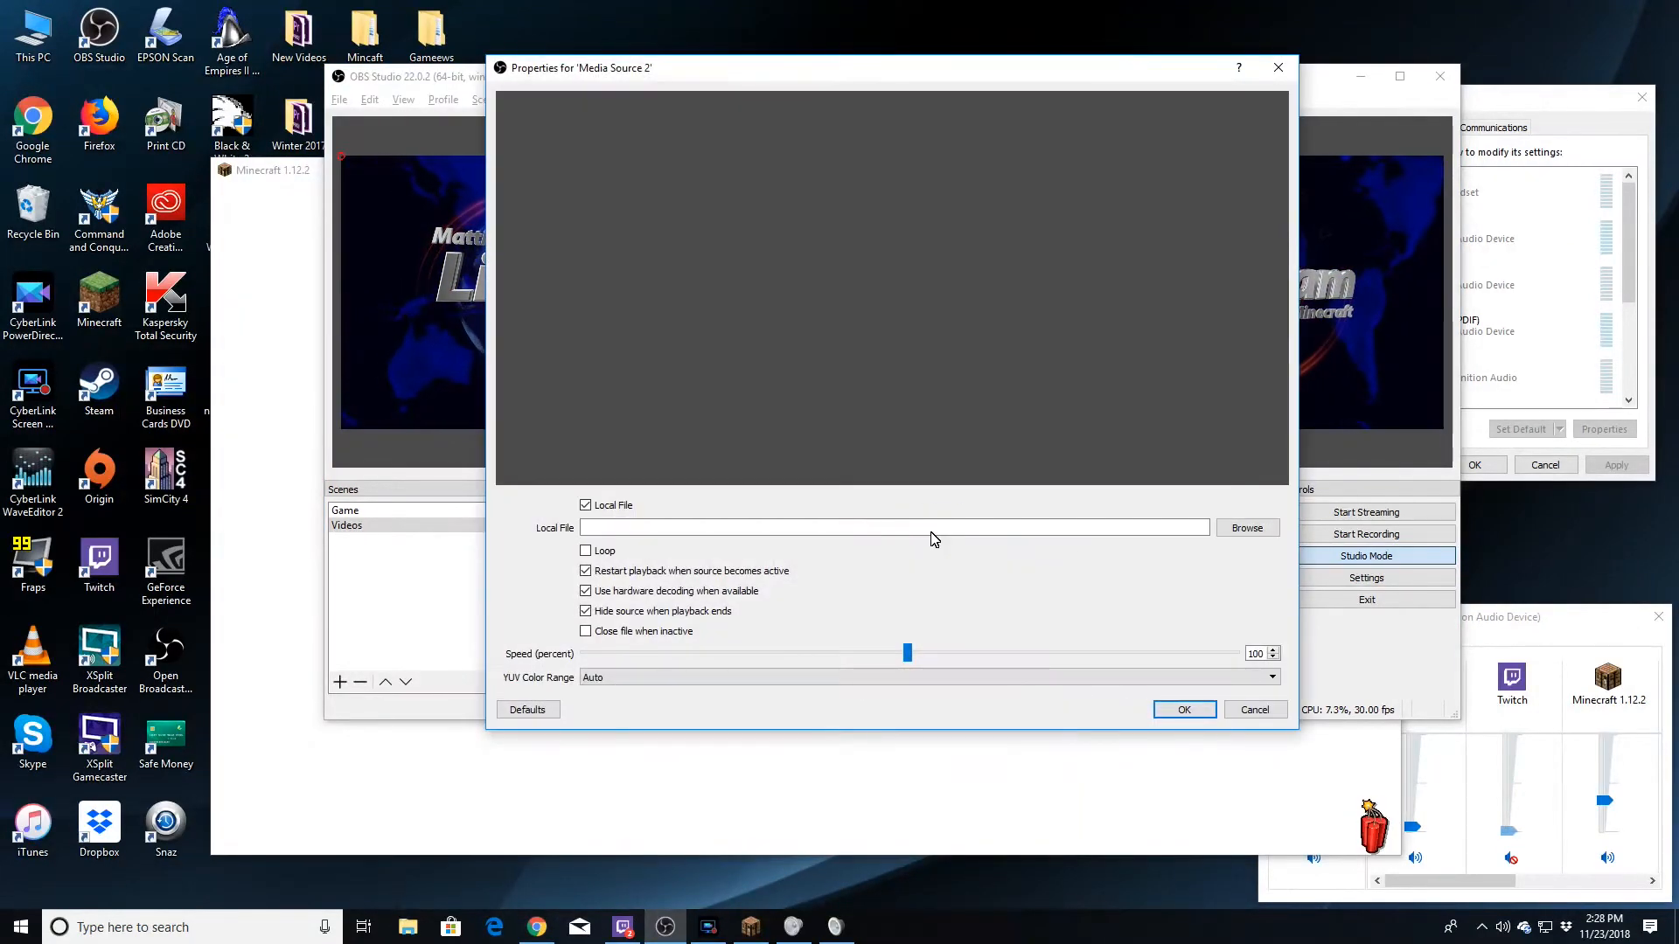
{"action": "left_click", "coordinate": [1247, 528]}
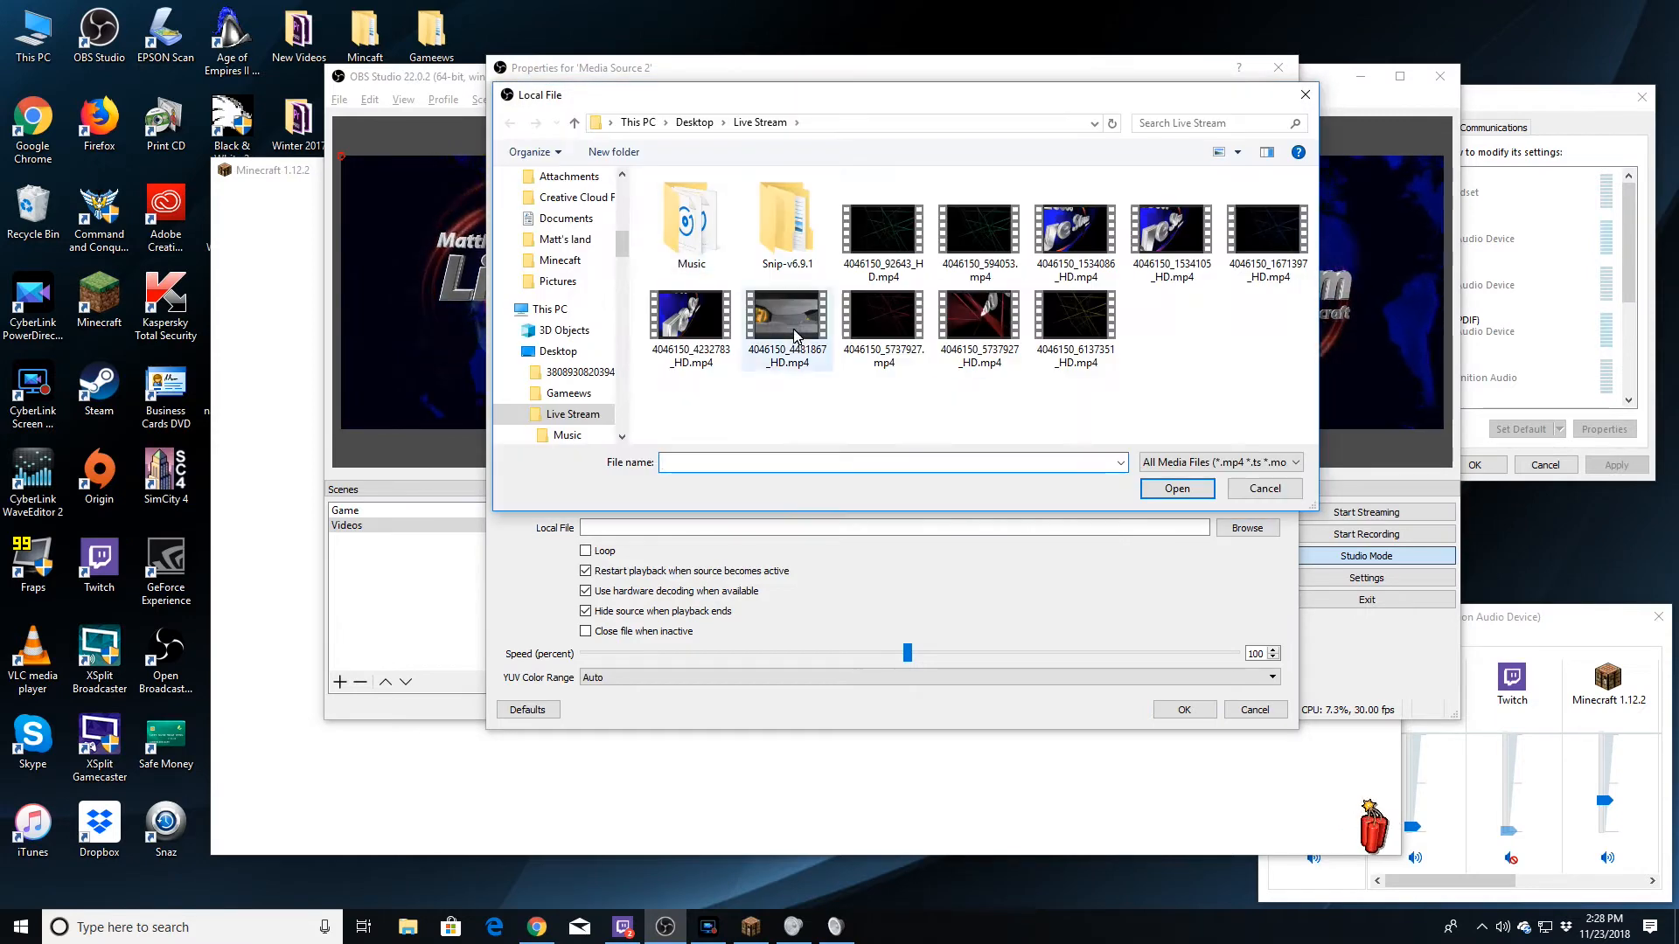
{"action": "left_click", "coordinate": [1148, 240]}
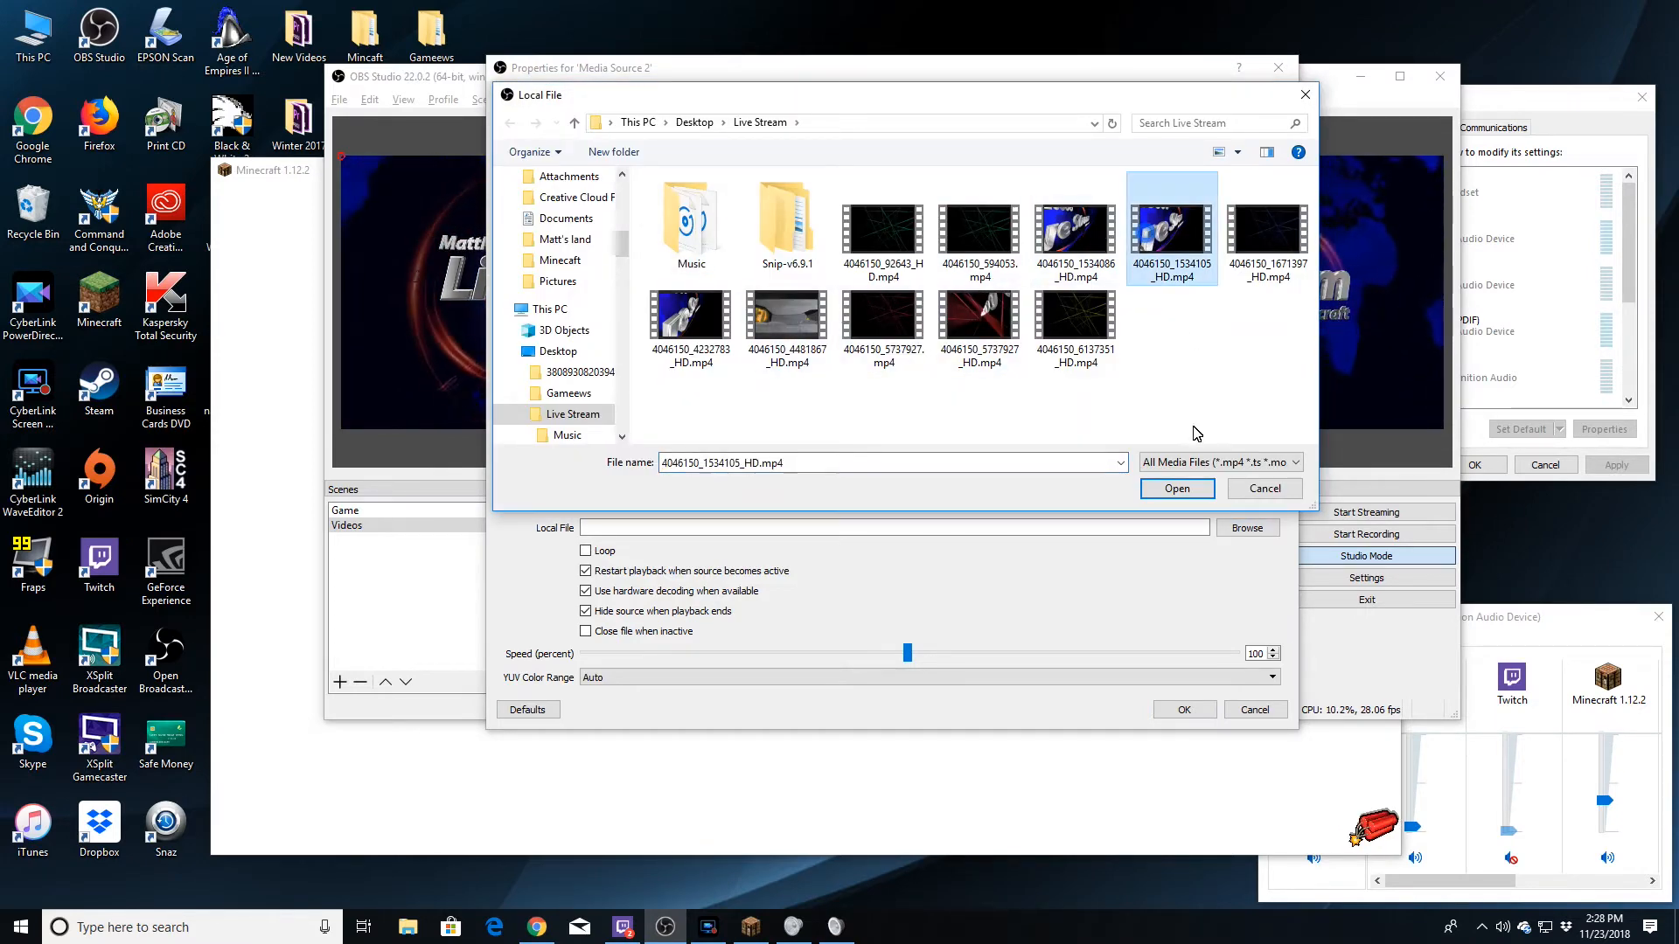
{"action": "left_click", "coordinate": [1177, 488]}
{"action": "left_click", "coordinate": [1180, 710]}
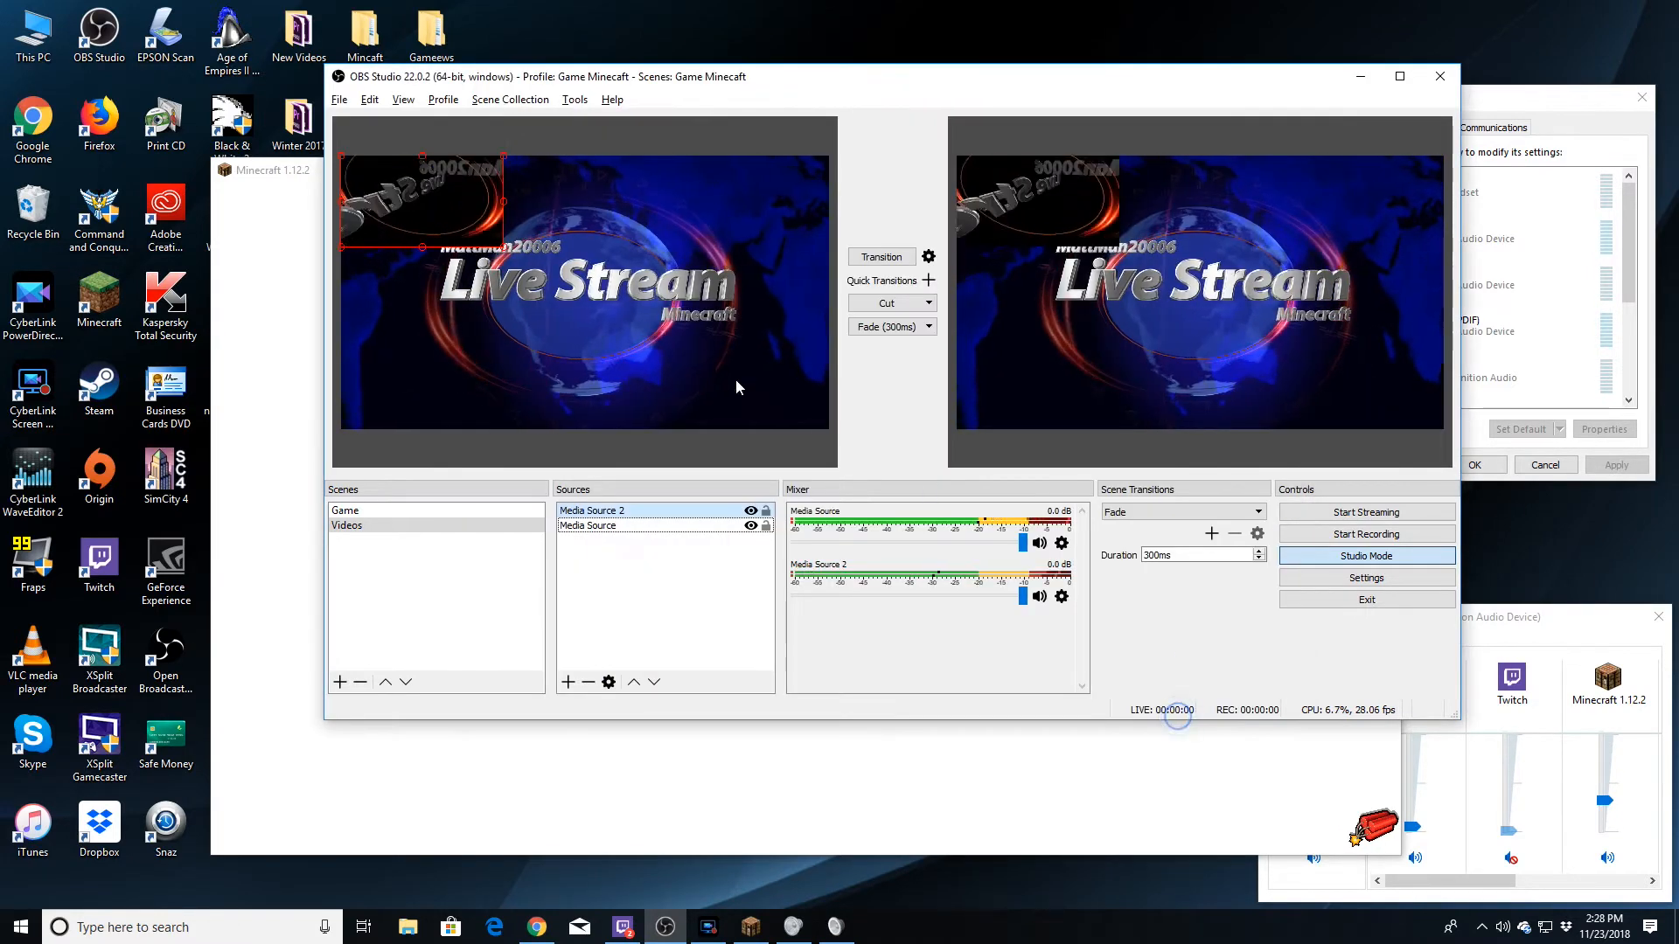
{"action": "left_click_drag", "start_coordinate": [505, 246], "coordinate": [836, 435]}
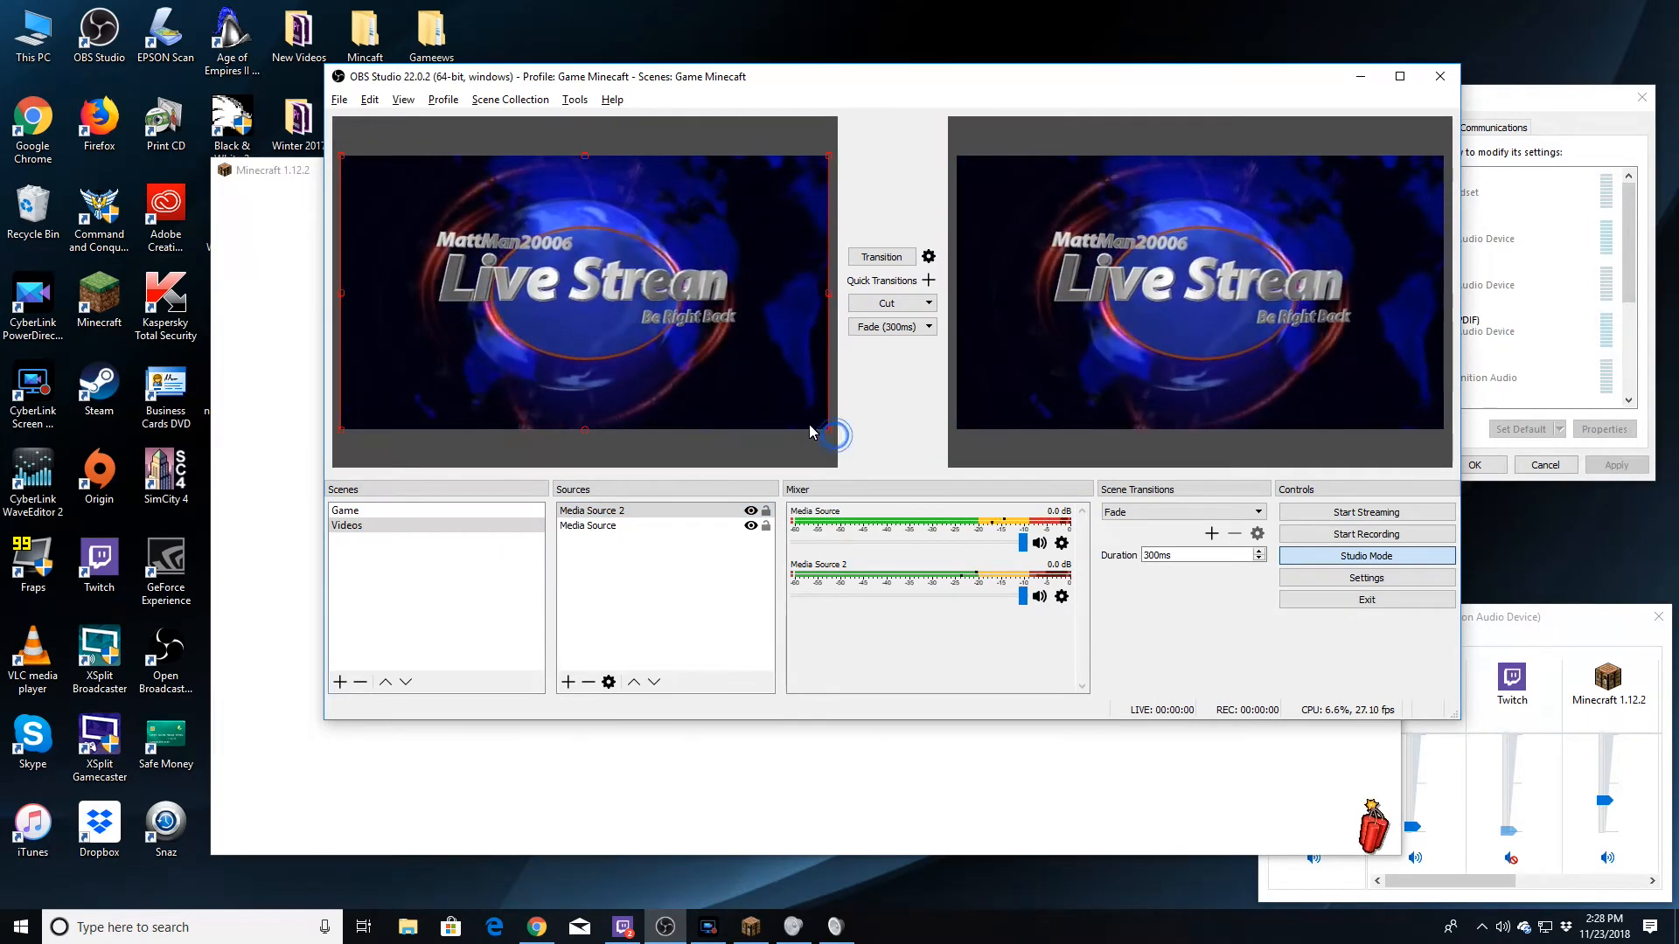
Review the file and playback options of the first Media Source without changing them.
{"action": "left_click", "coordinate": [602, 526]}
{"action": "double_click", "coordinate": [601, 526]}
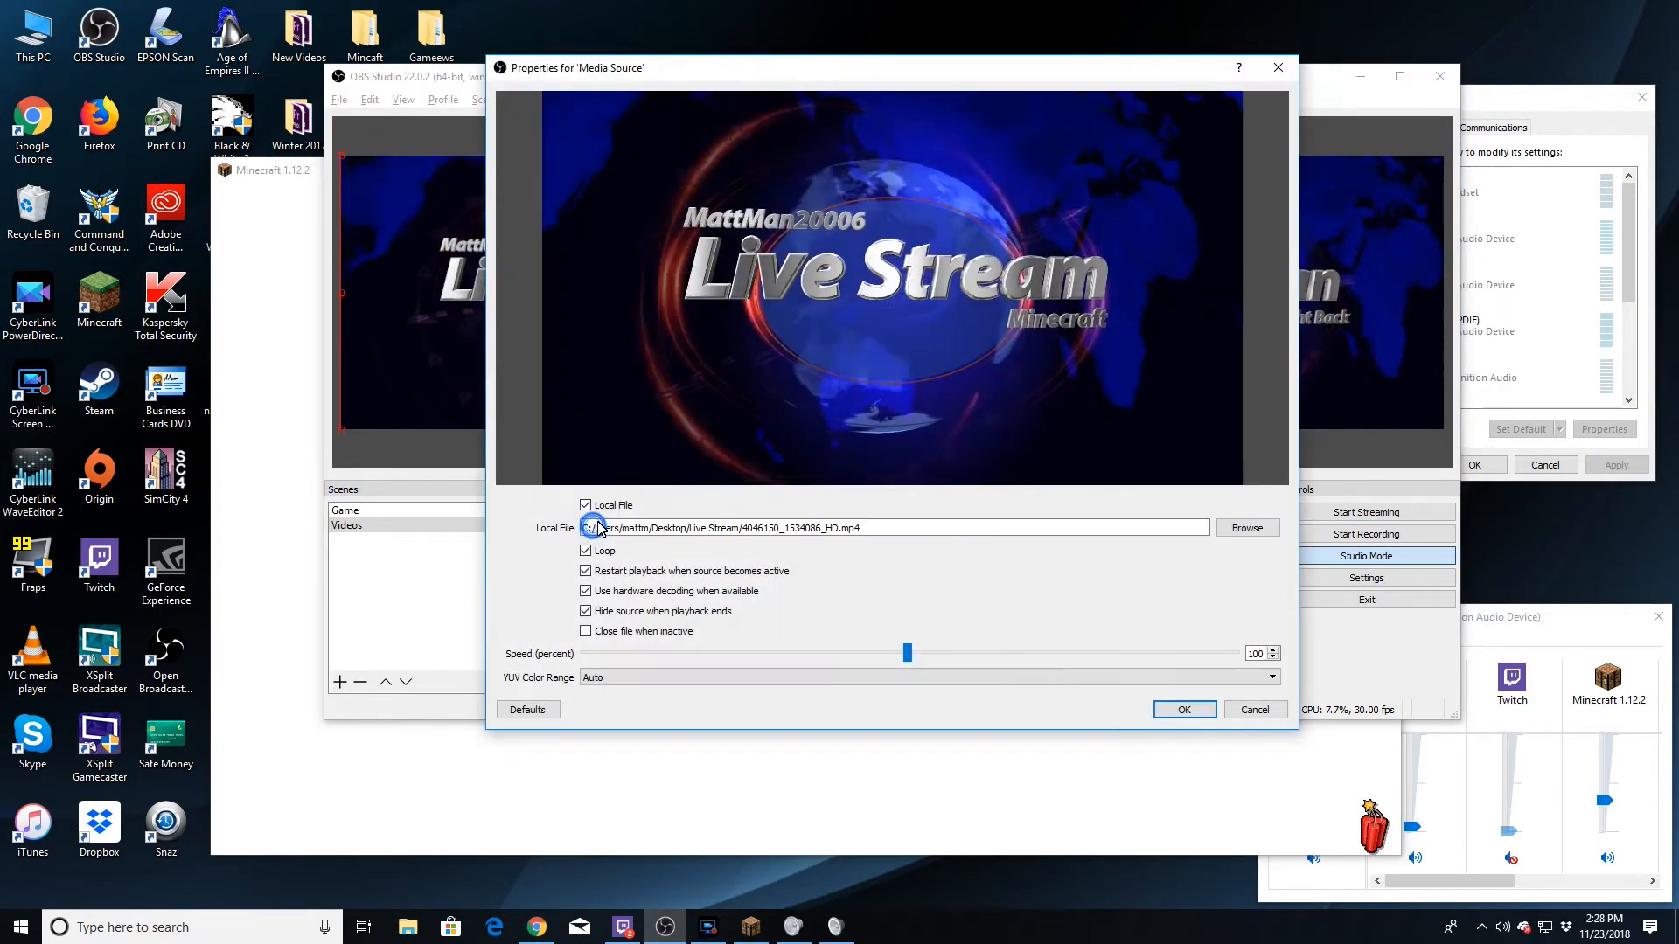
{"action": "left_click", "coordinate": [1252, 710]}
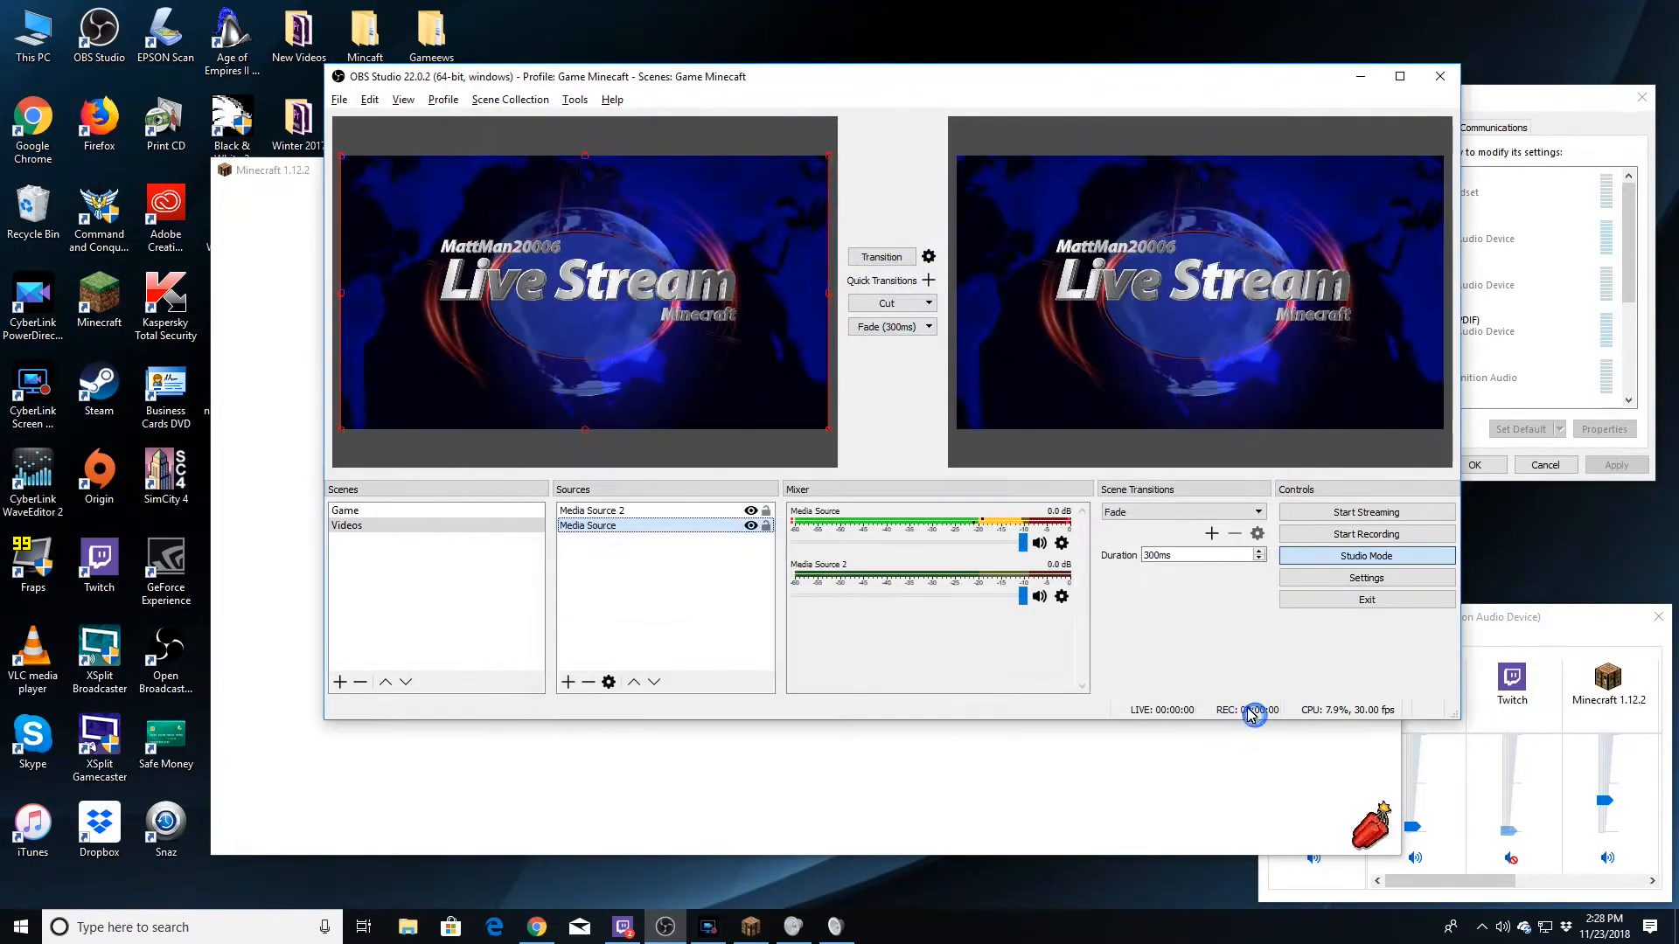
Toggle the visibility of both media sources, leaving Media Source 2 hidden and the first Media Source visible.
{"action": "left_click", "coordinate": [751, 525]}
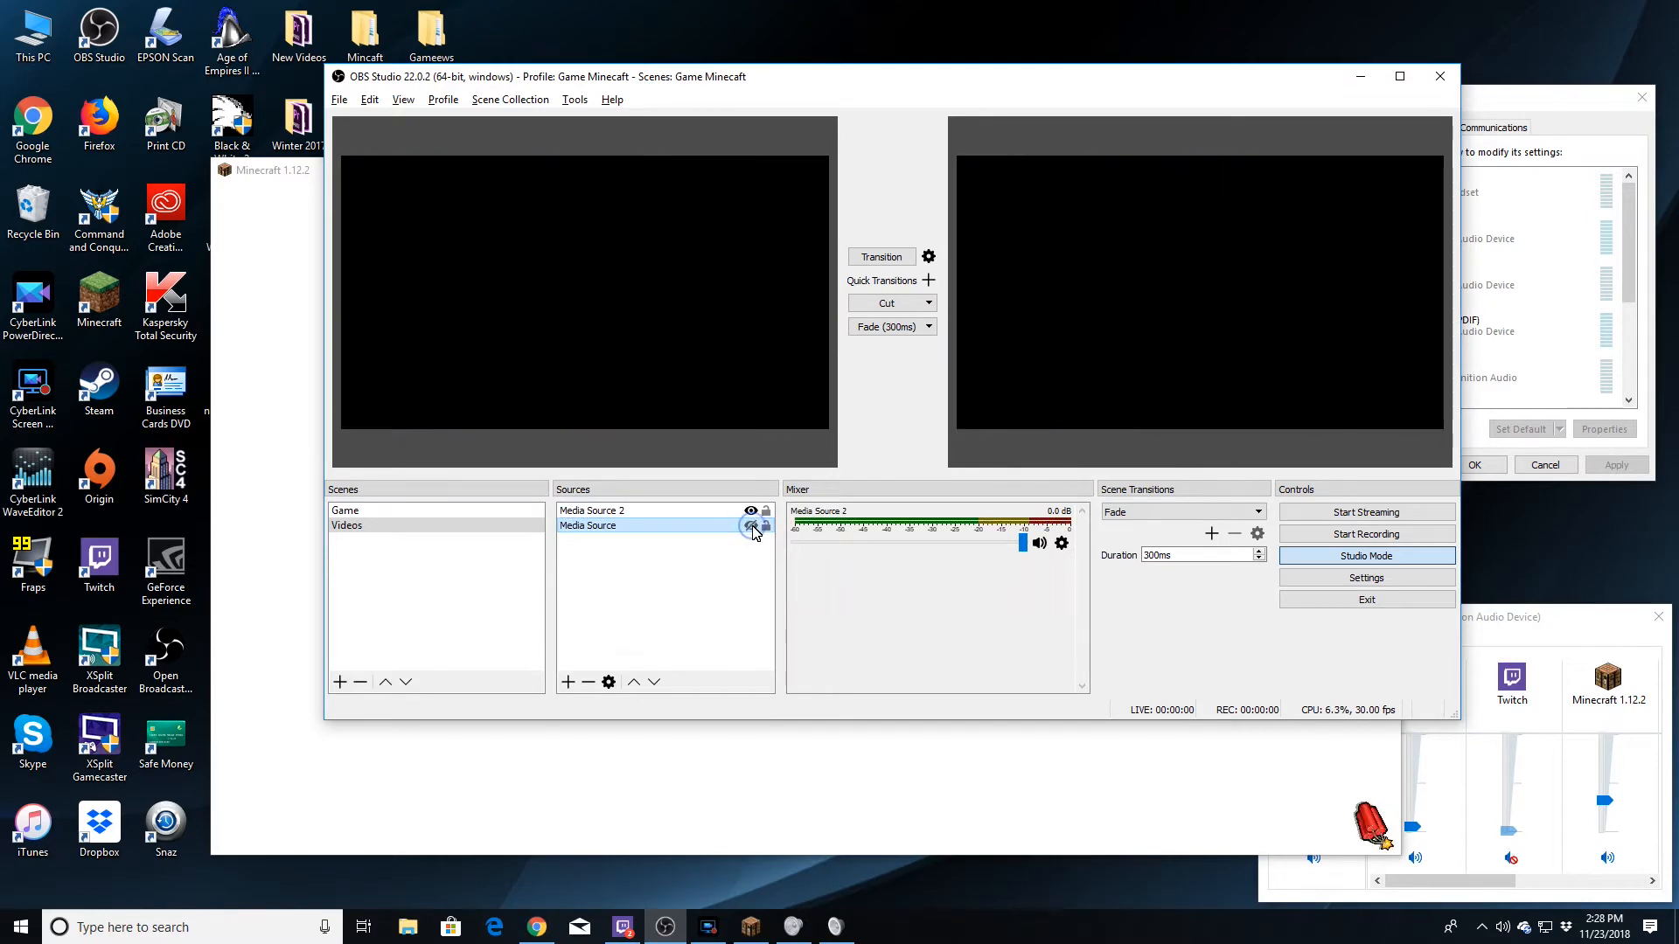
{"action": "left_click", "coordinate": [751, 511]}
{"action": "left_click", "coordinate": [752, 513]}
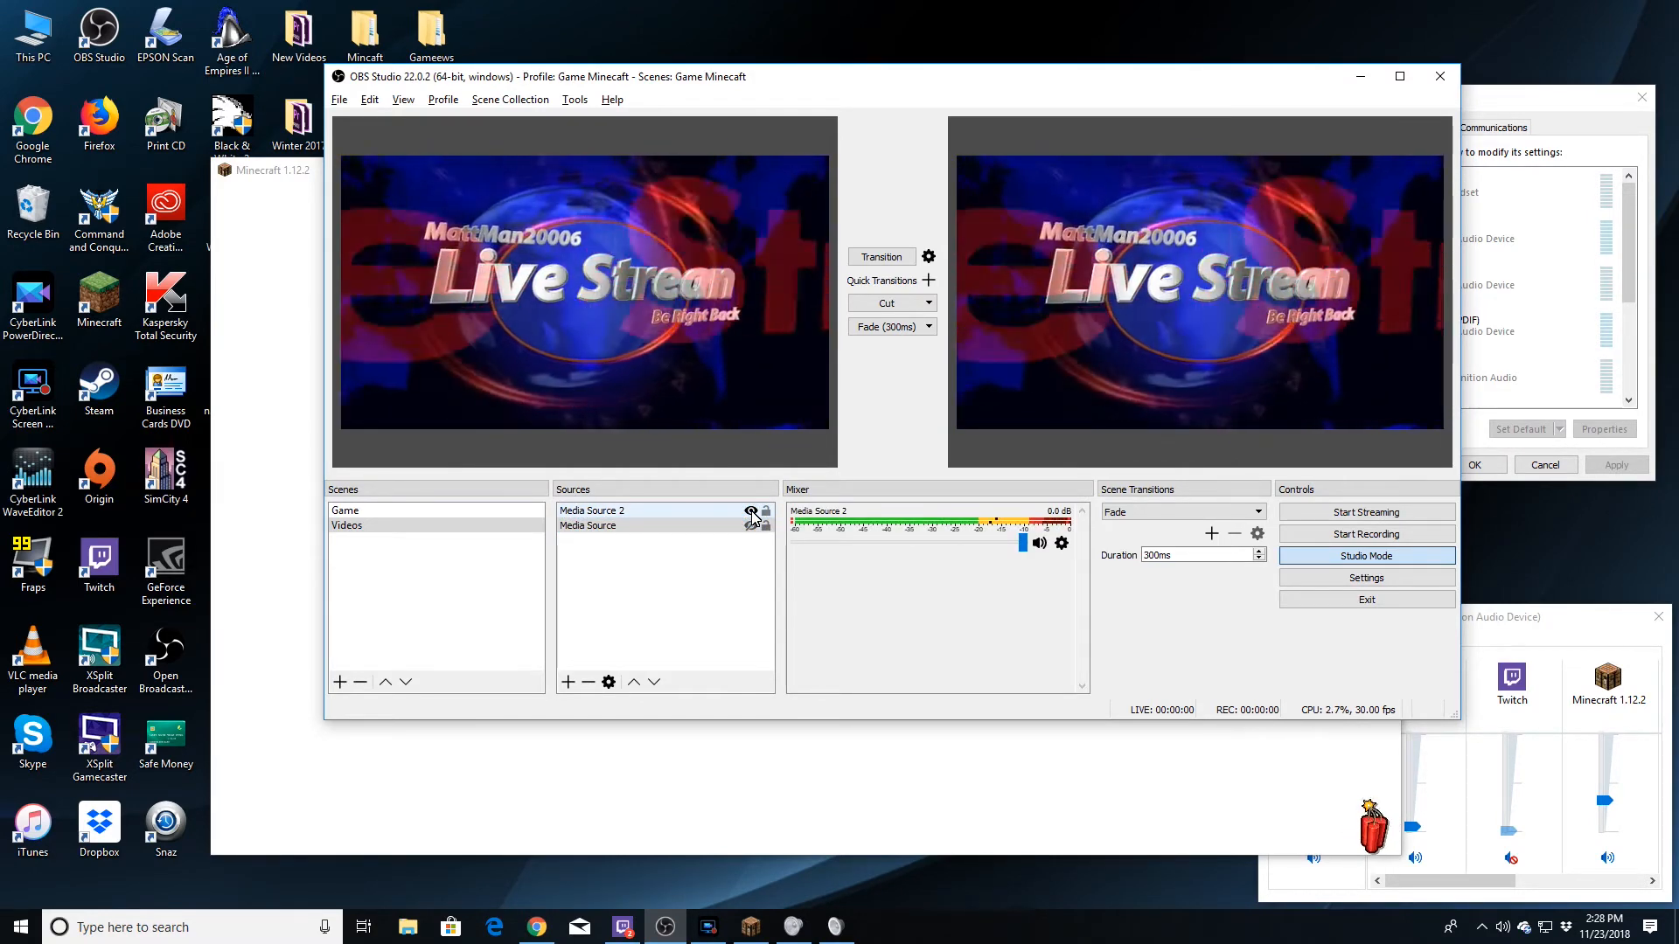
{"action": "left_click", "coordinate": [749, 511]}
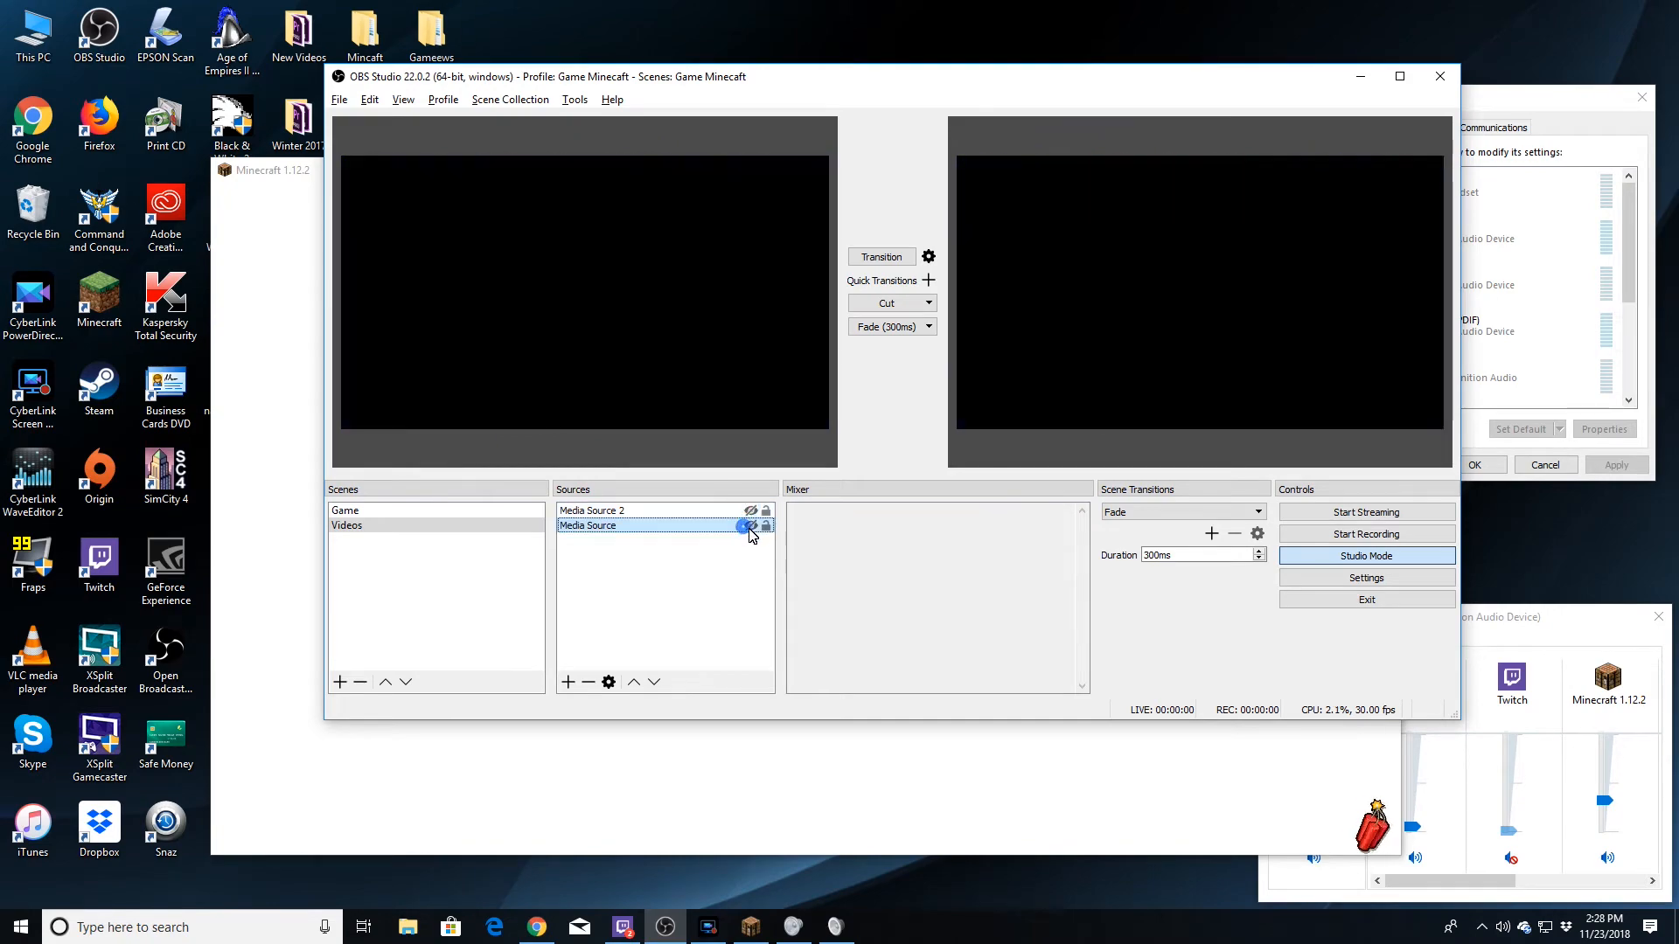
{"action": "left_click", "coordinate": [750, 525]}
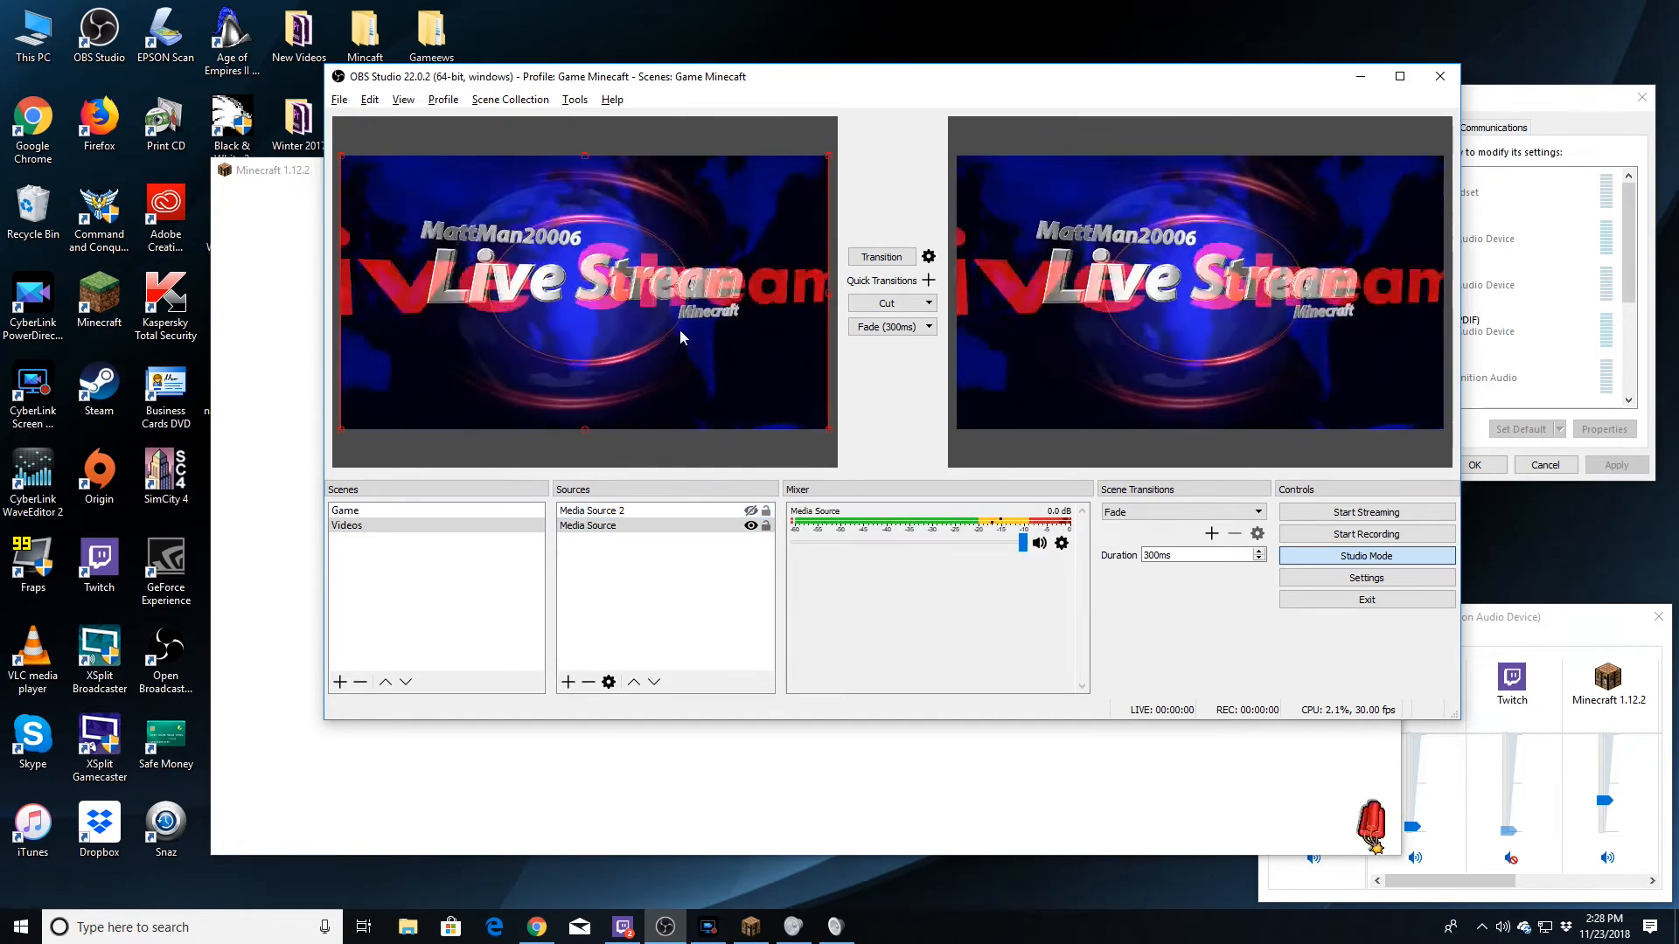
Change Media Source 2's local file to 4046150_4232783_HD.mp4 and enable looping.
{"action": "double_click", "coordinate": [612, 510]}
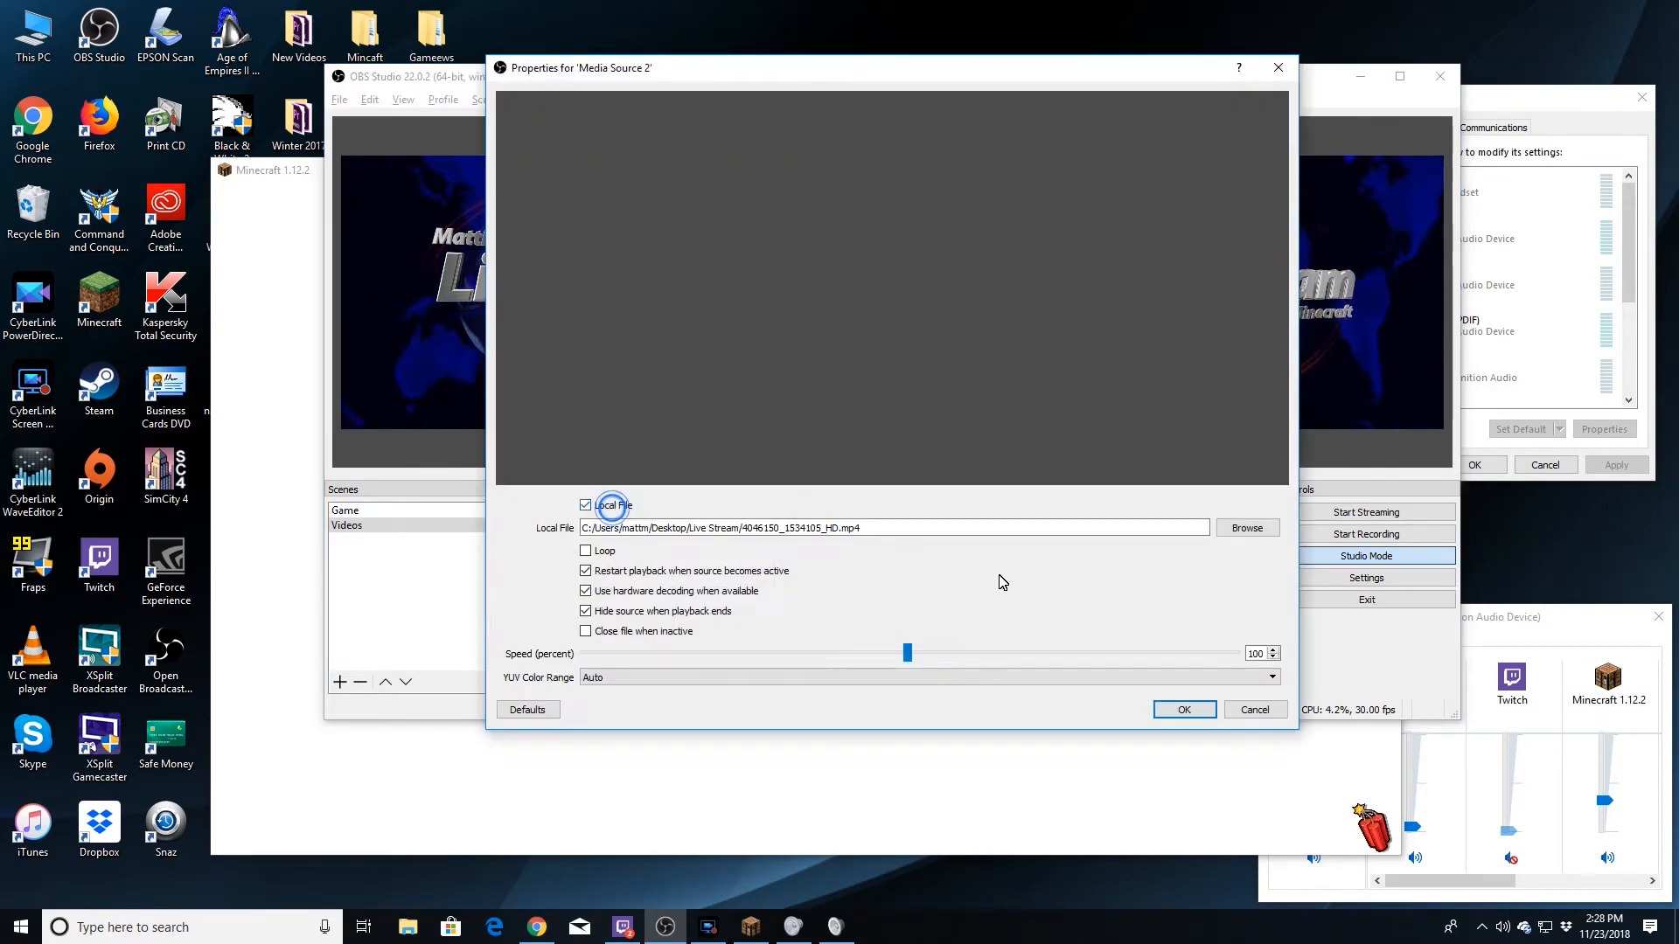
{"action": "left_click", "coordinate": [1220, 529]}
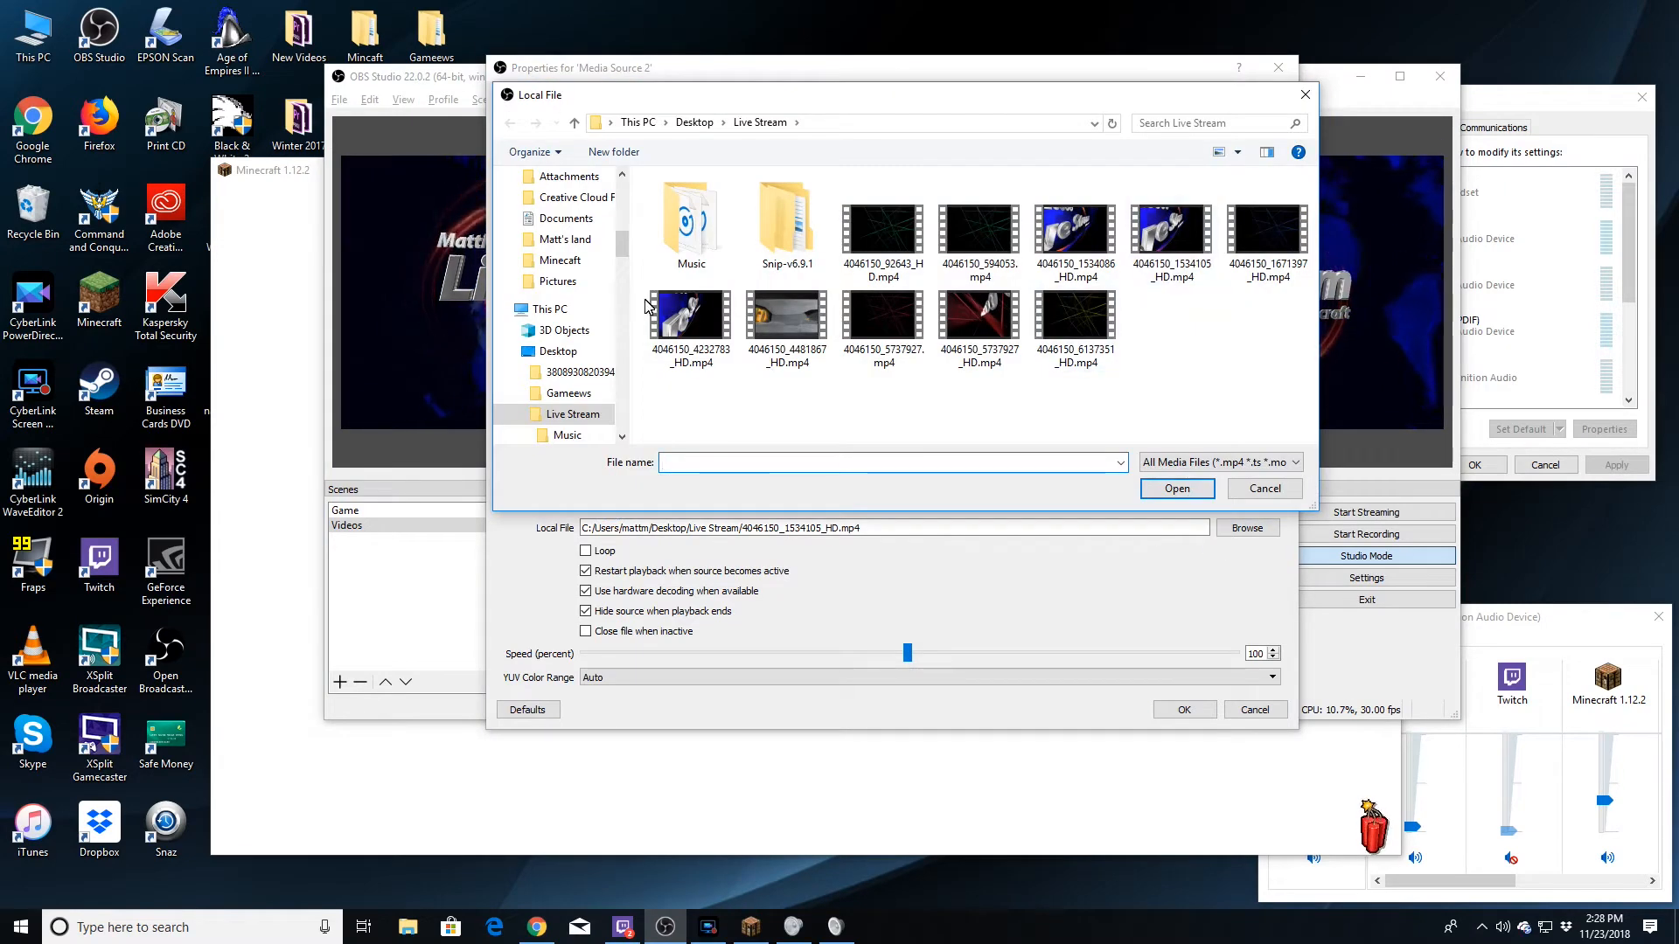
{"action": "left_click", "coordinate": [691, 327]}
{"action": "left_click", "coordinate": [1173, 486]}
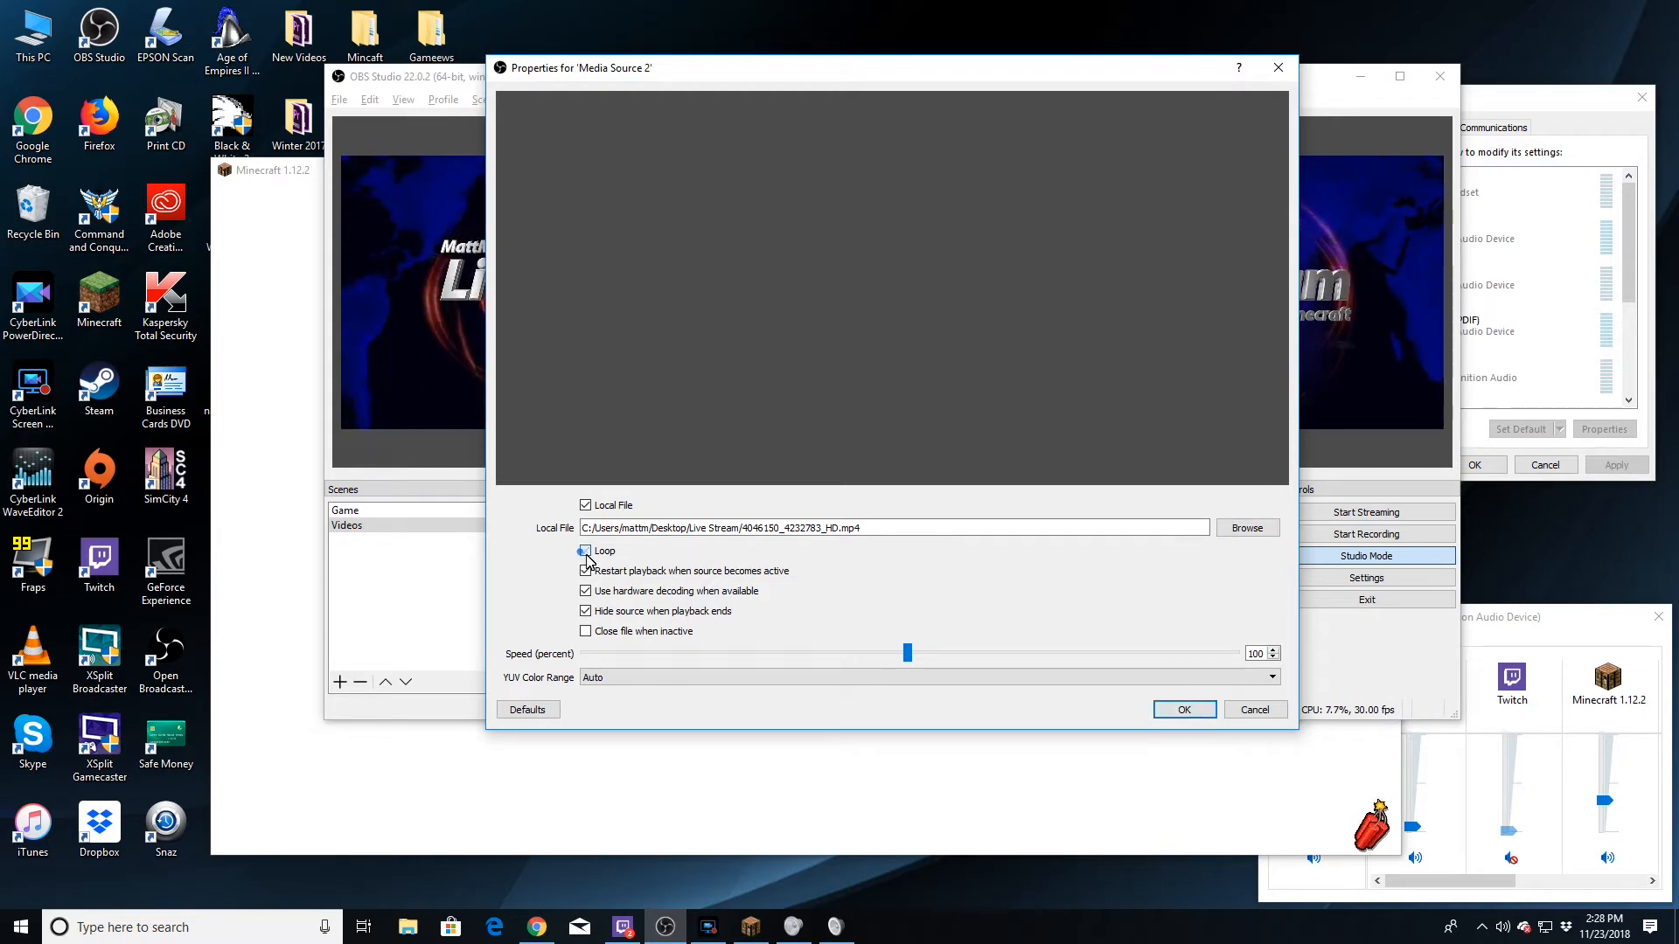
{"action": "left_click", "coordinate": [1184, 709]}
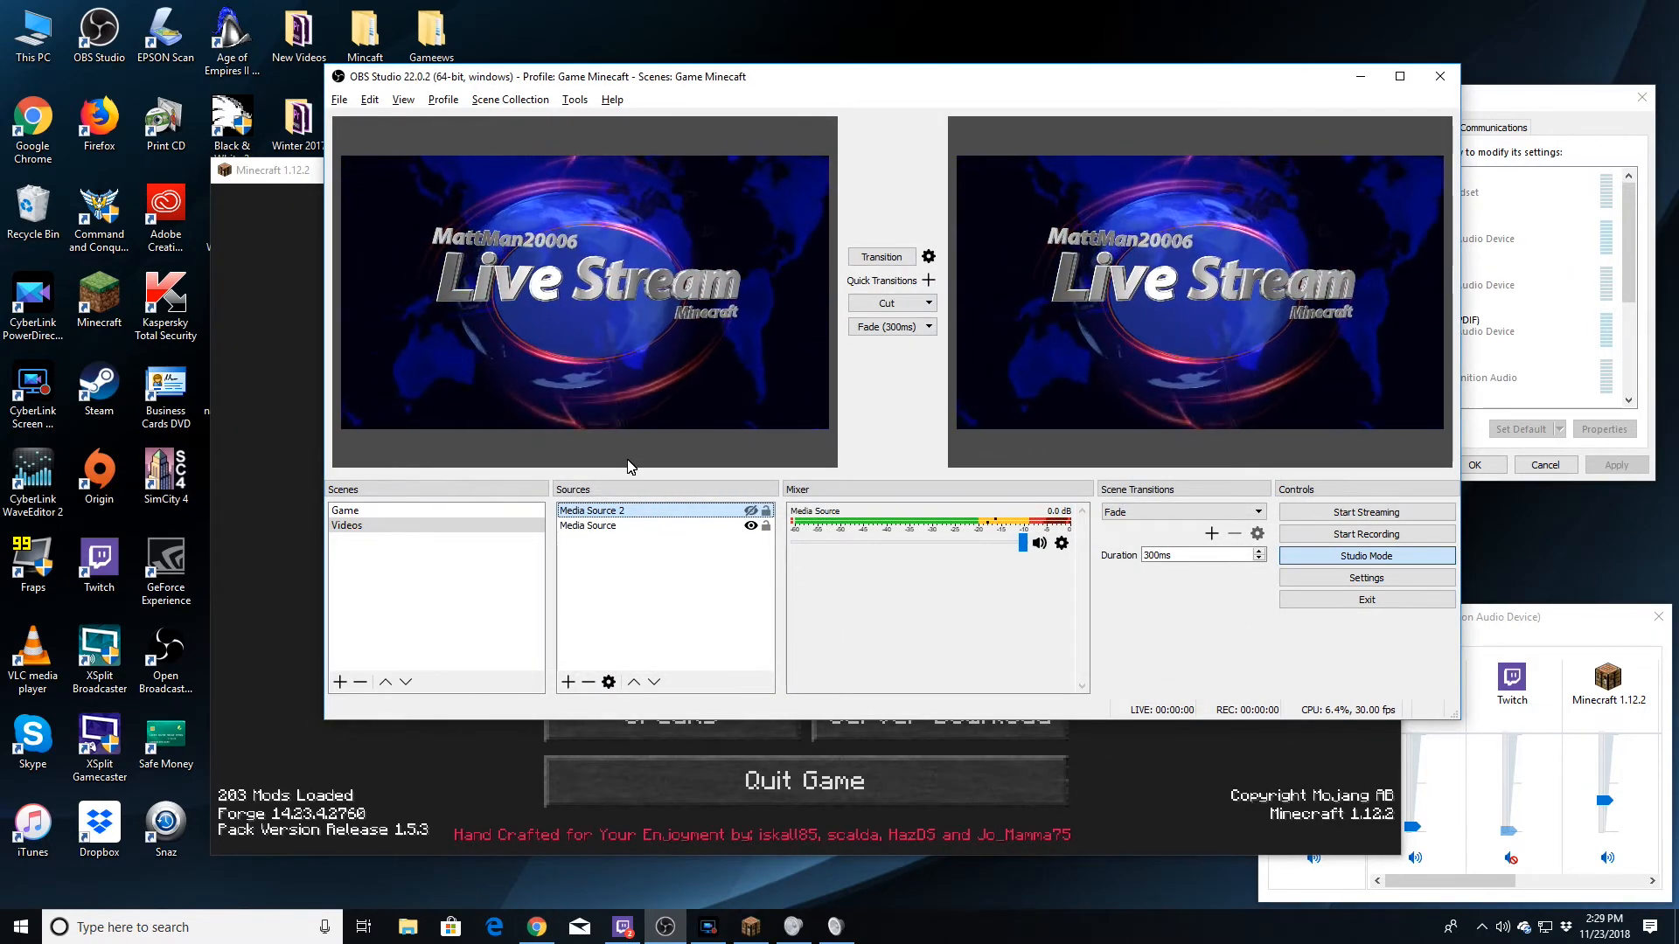
Review the file and playback options of Media Source 2 and the first Media Source in the Videos scene.
{"action": "left_click", "coordinate": [600, 510]}
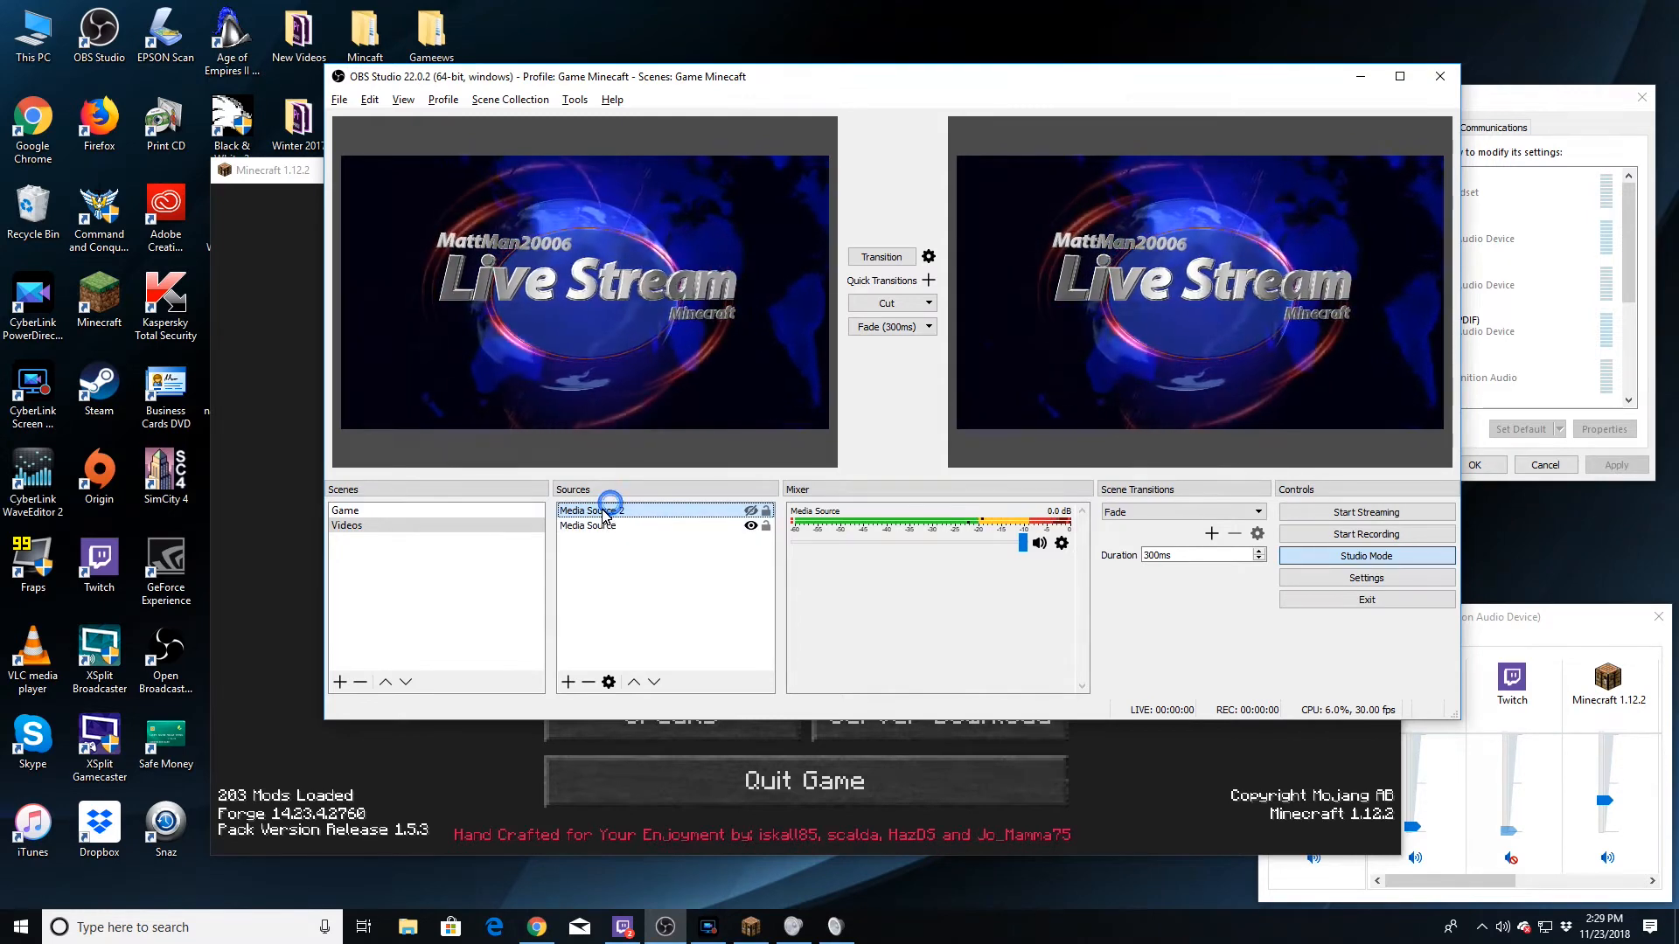
{"action": "double_click", "coordinate": [602, 513]}
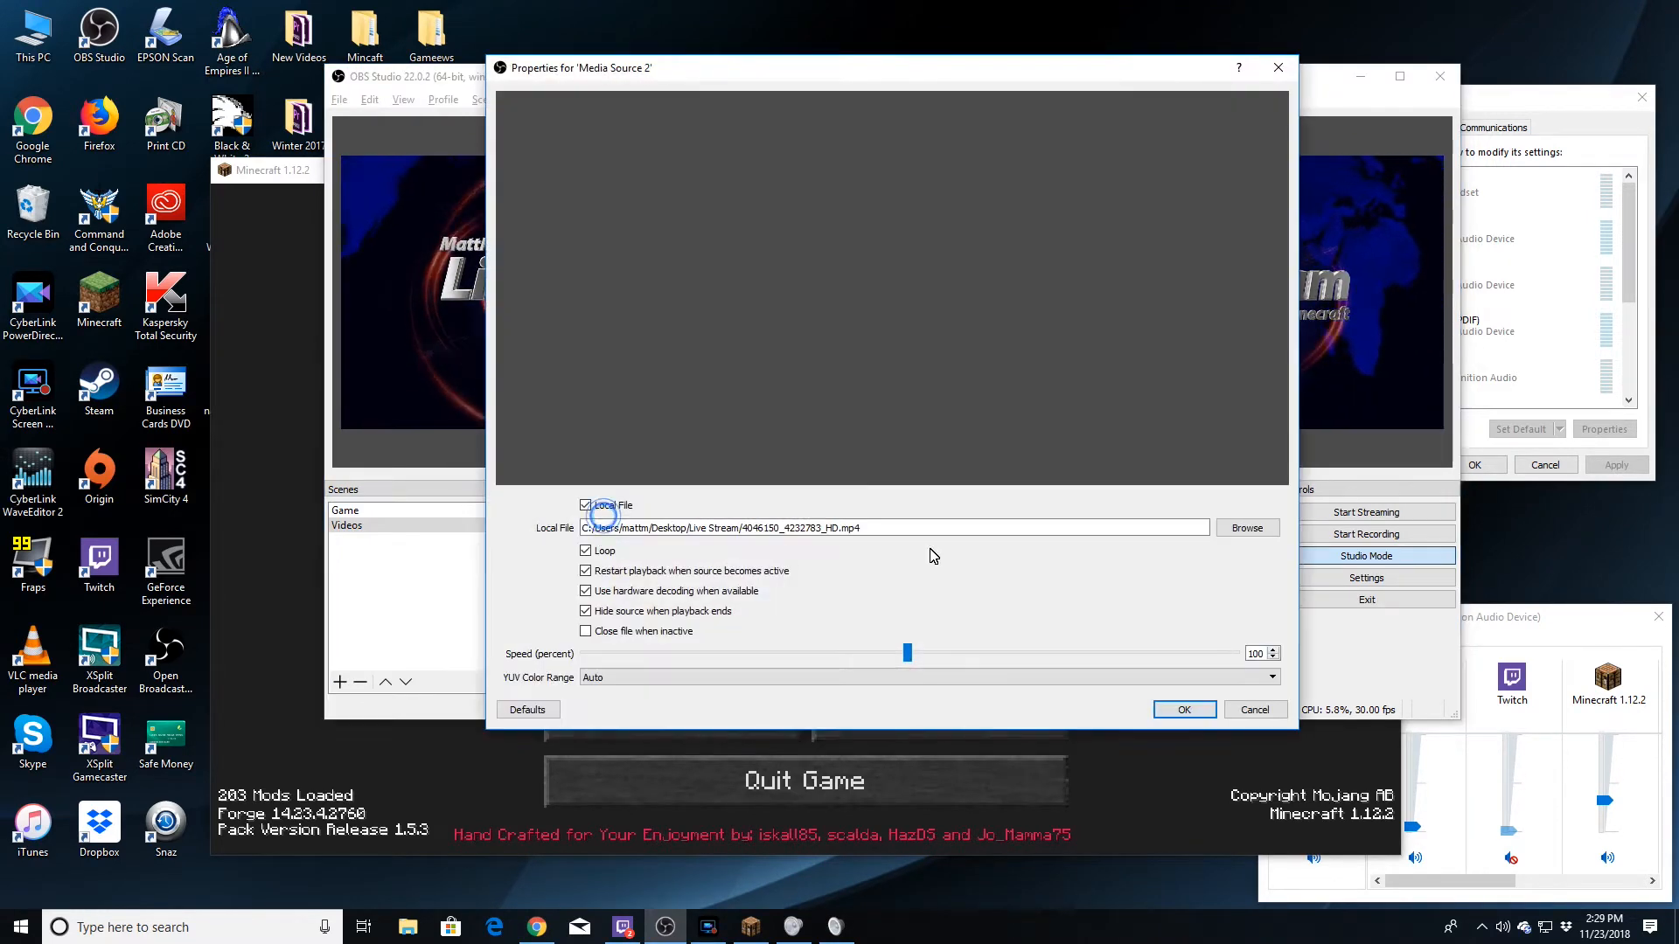
{"action": "left_click", "coordinate": [1257, 710]}
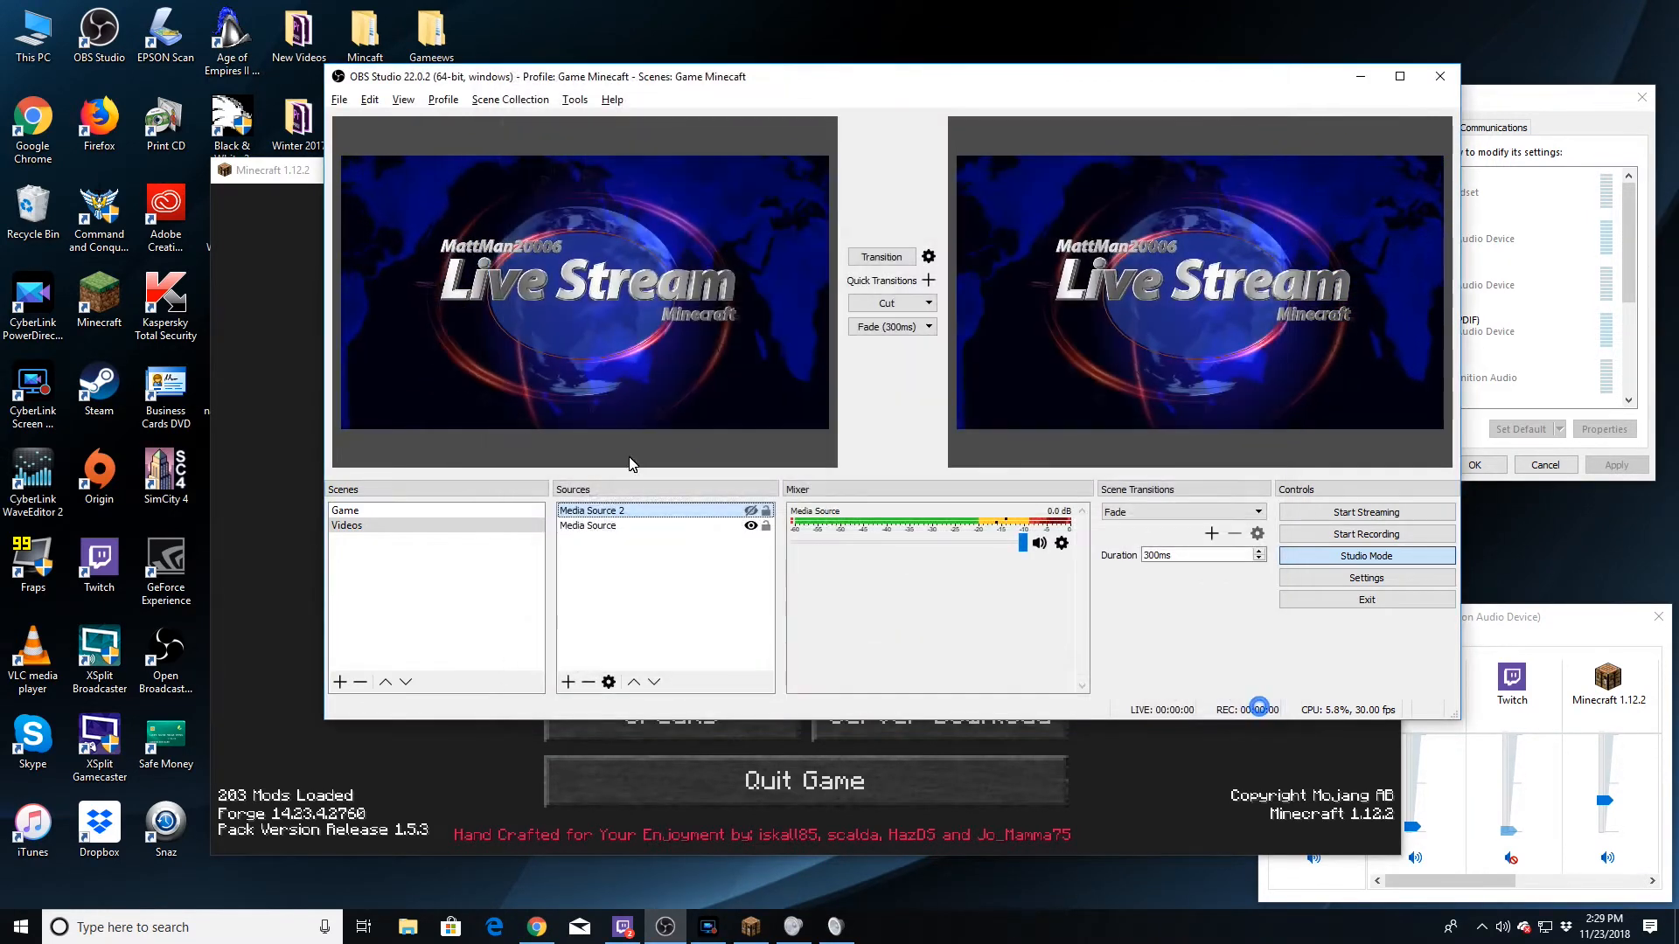
{"action": "double_click", "coordinate": [630, 516]}
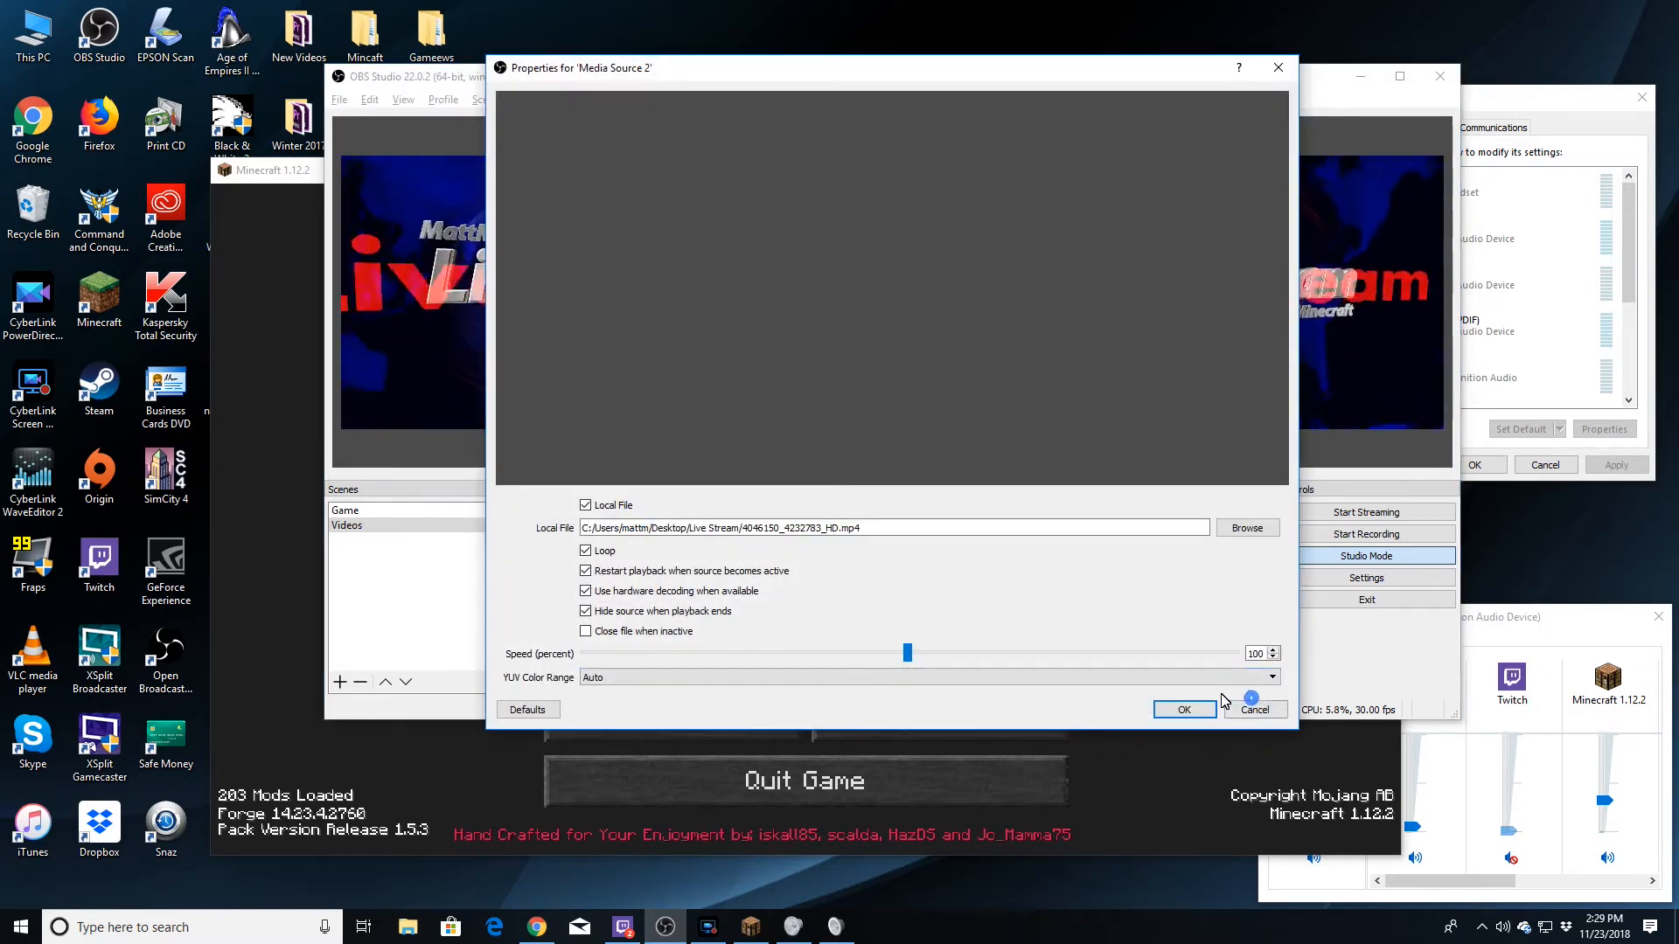
{"action": "left_click", "coordinate": [1248, 708]}
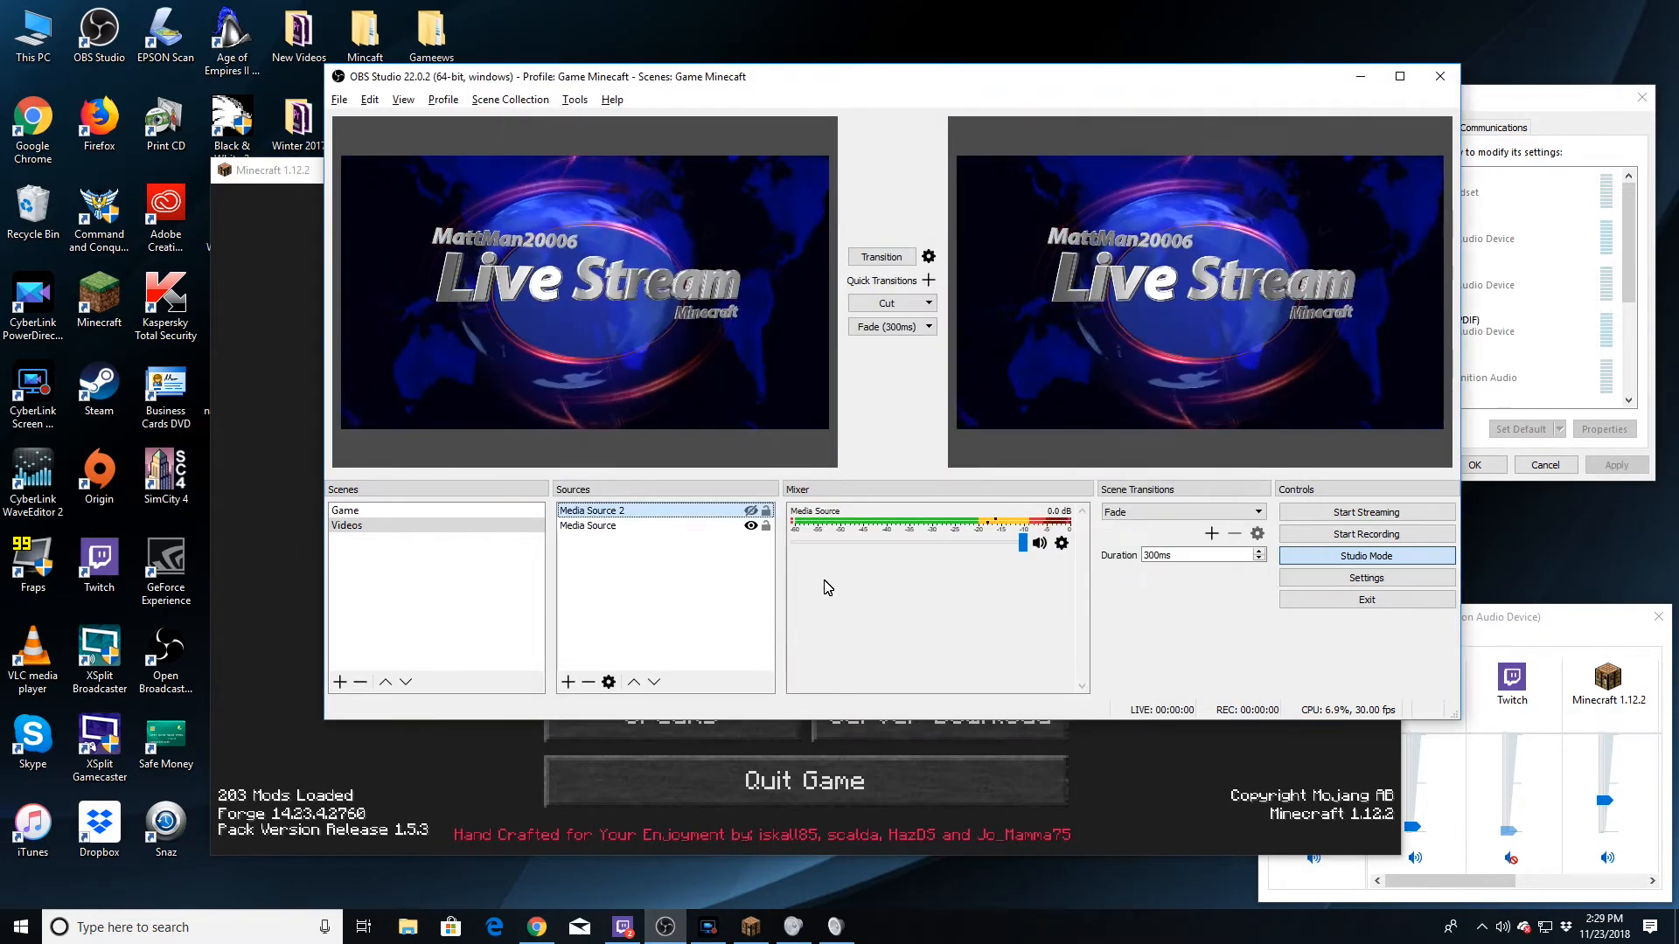
{"action": "double_click", "coordinate": [634, 525]}
{"action": "key", "text": "Escape"}
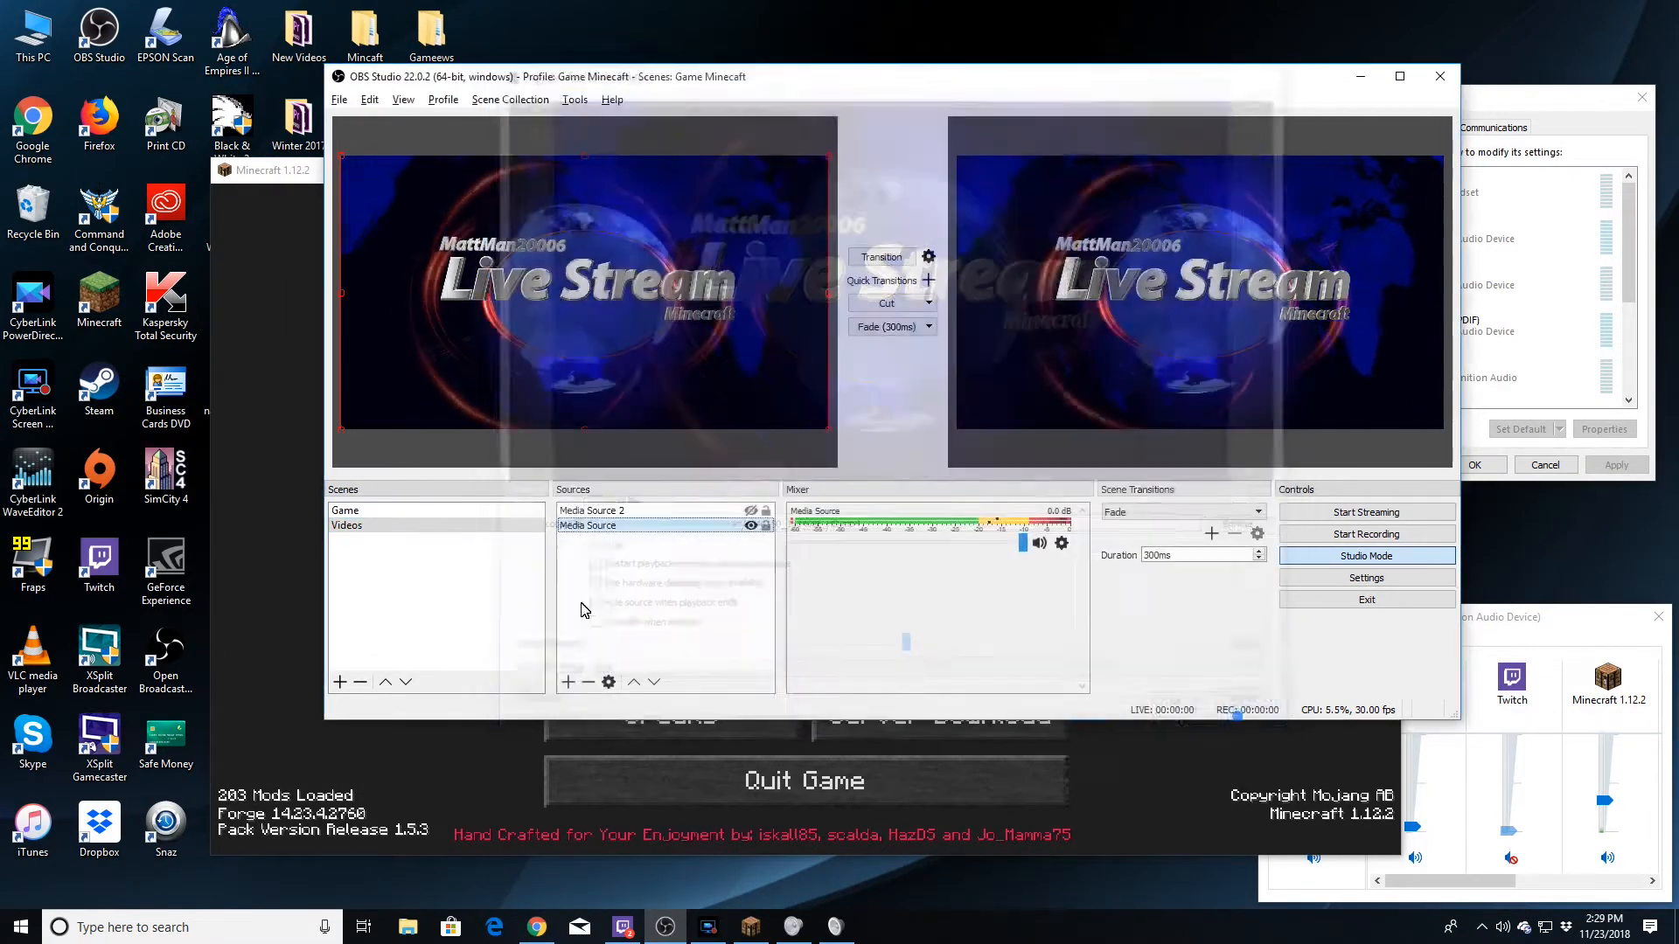
Check the Logo source's image file in the Game scene and transition that scene to the program output.
{"action": "left_click", "coordinate": [368, 513]}
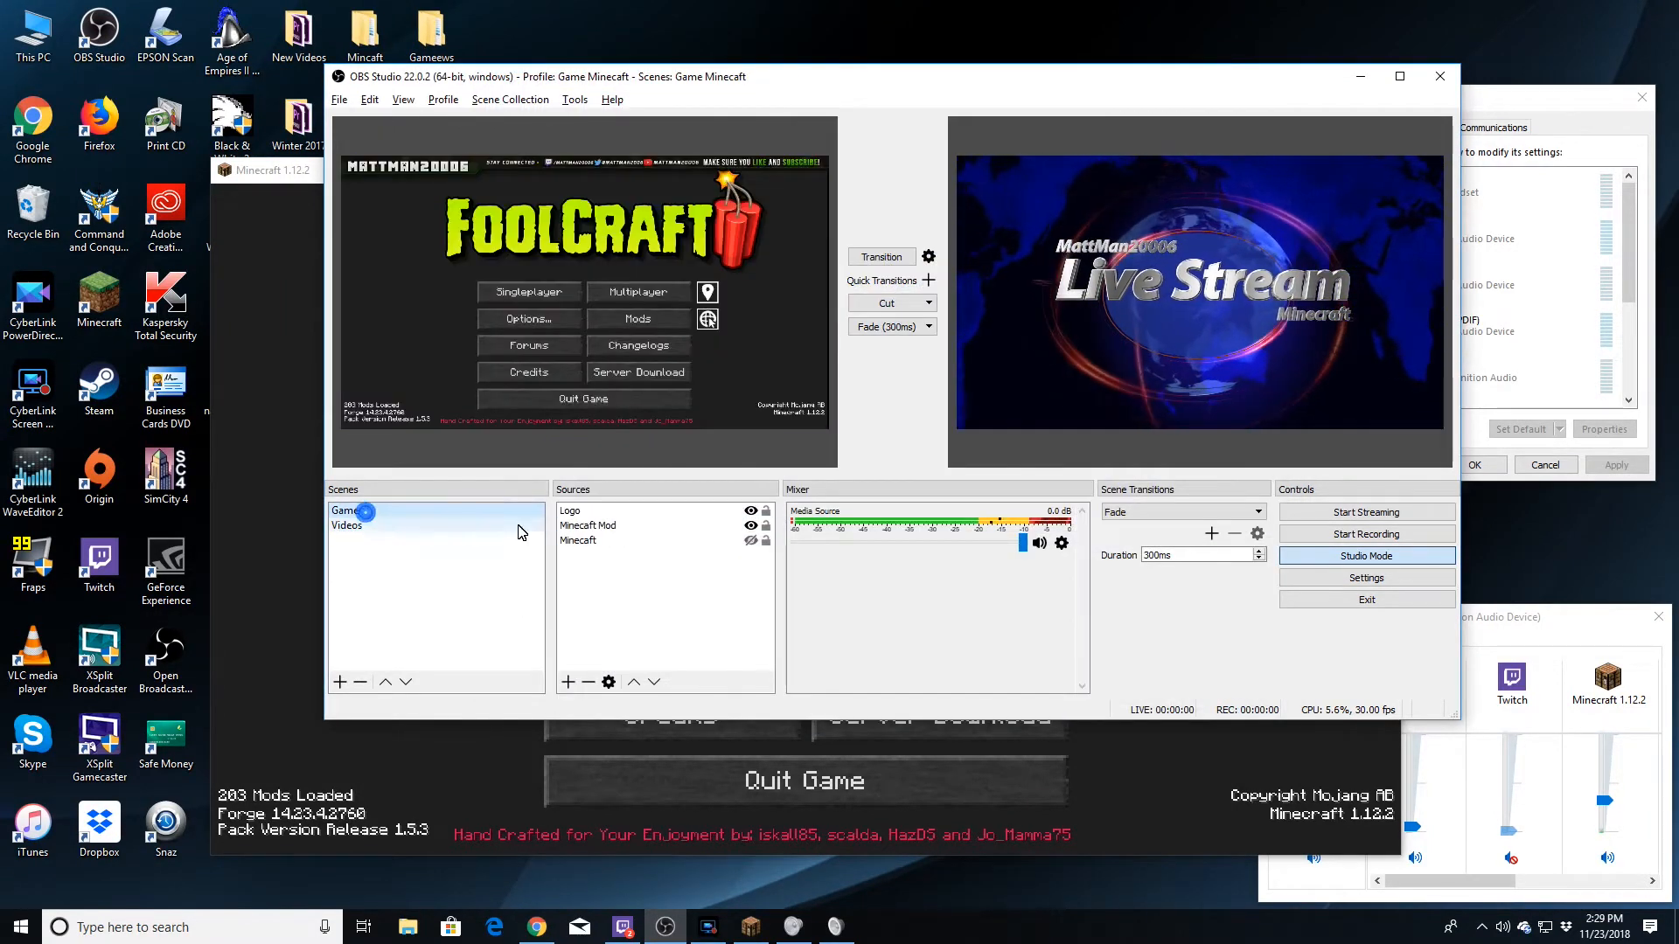
{"action": "double_click", "coordinate": [582, 511]}
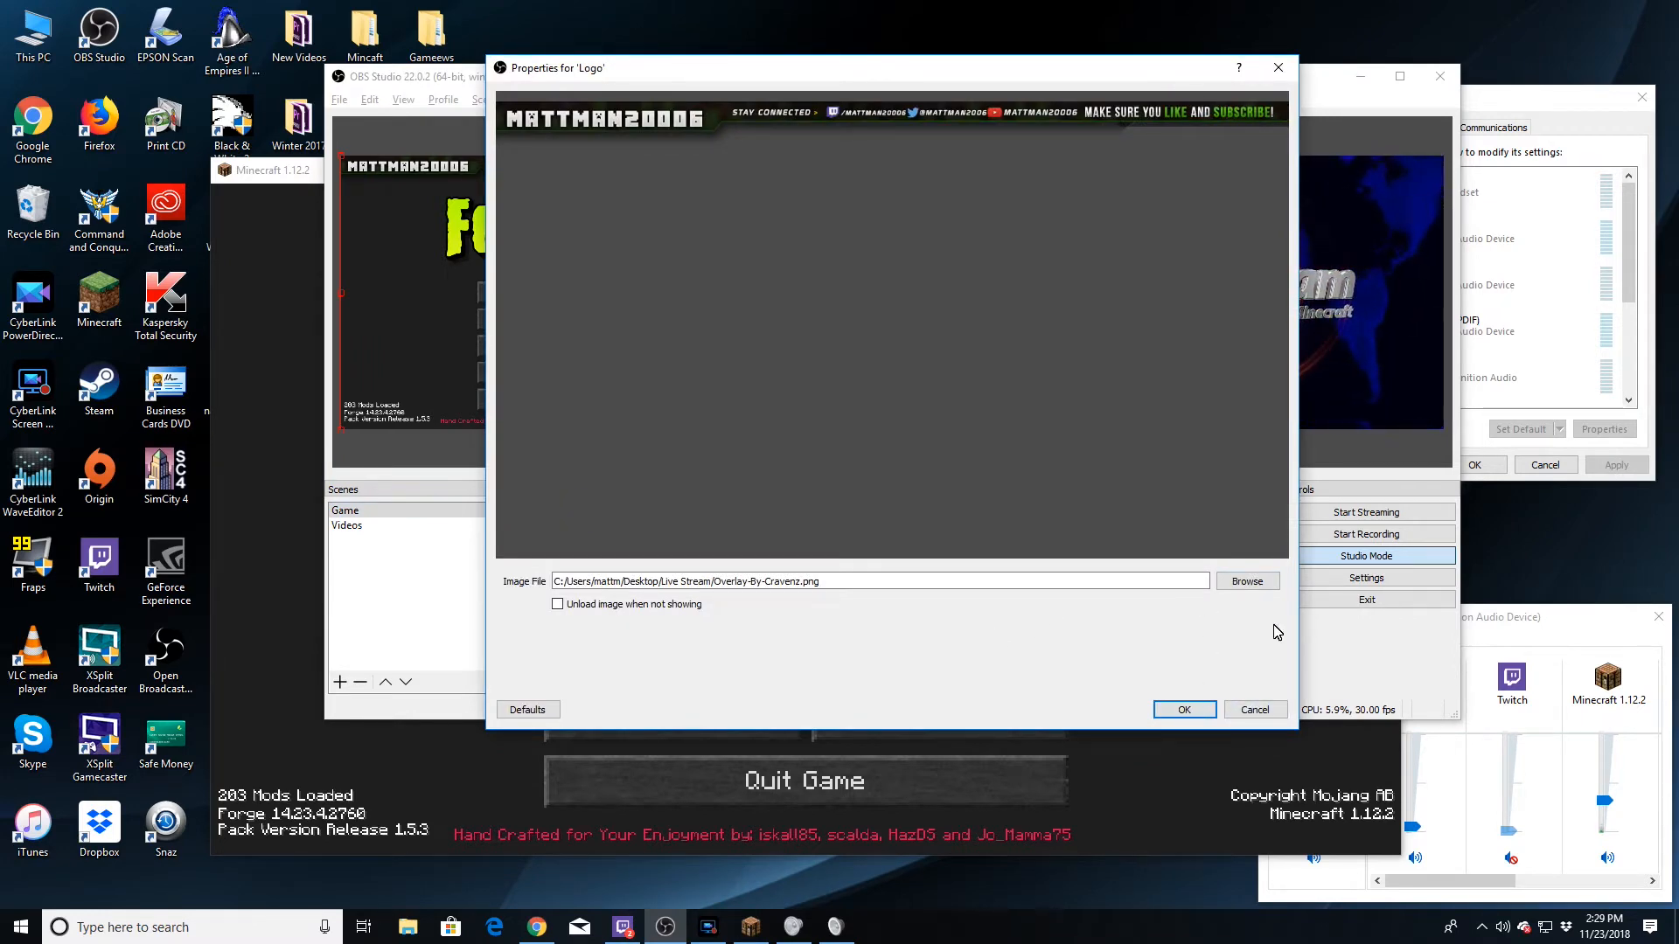
{"action": "left_click", "coordinate": [1255, 711]}
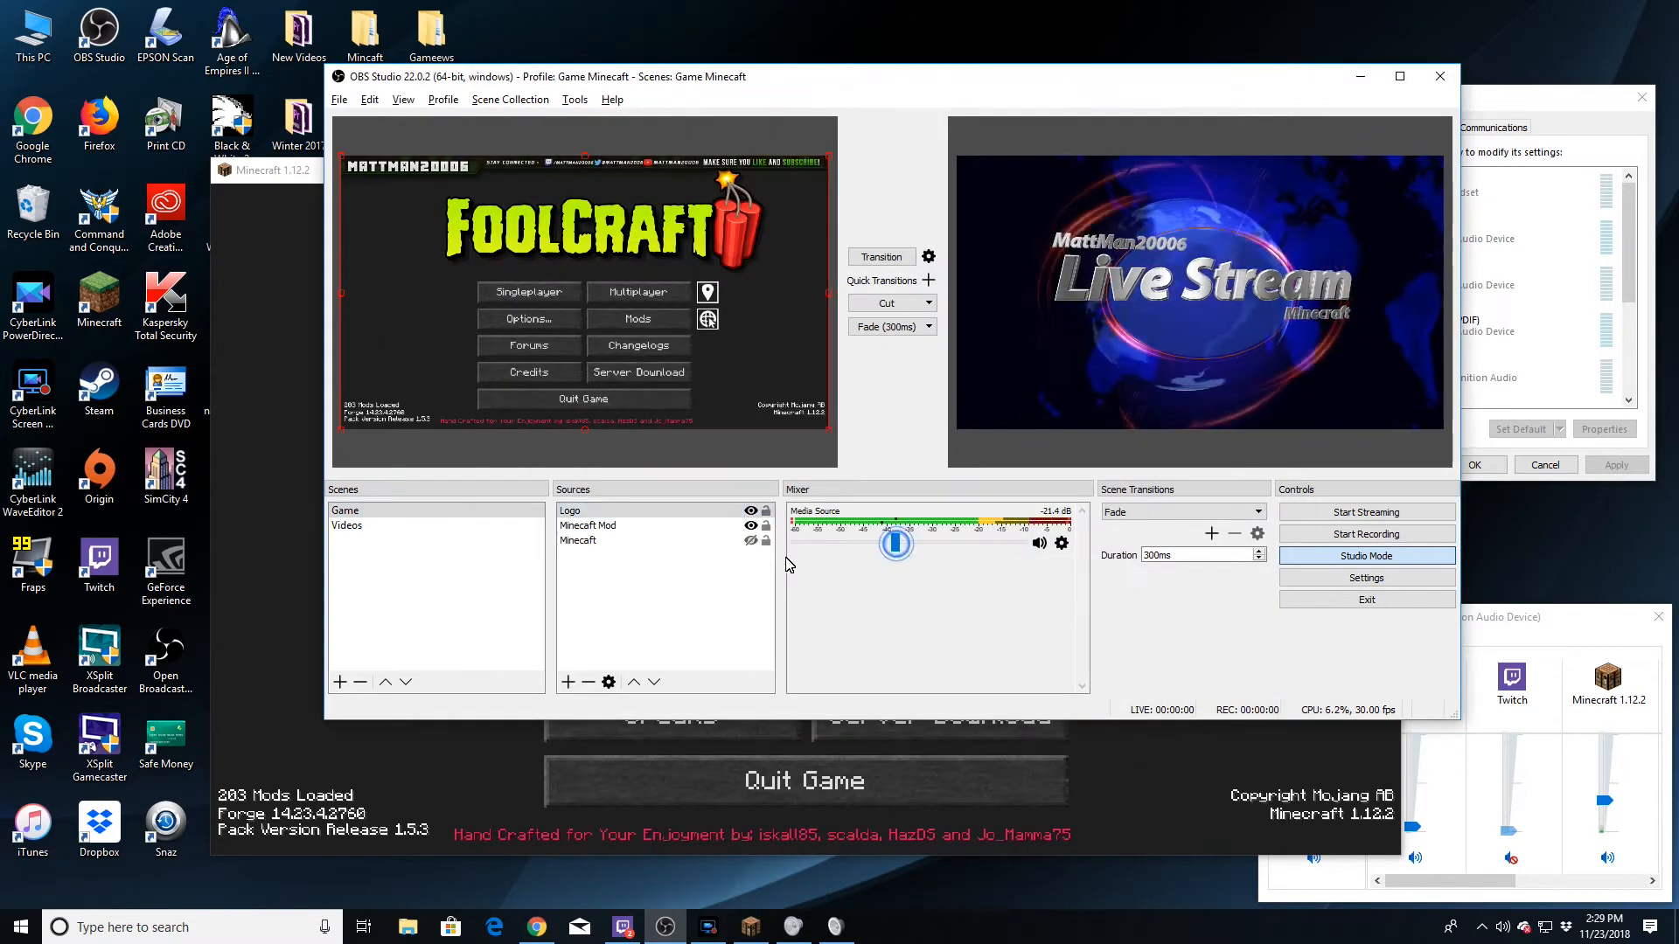
{"action": "left_click", "coordinate": [877, 258]}
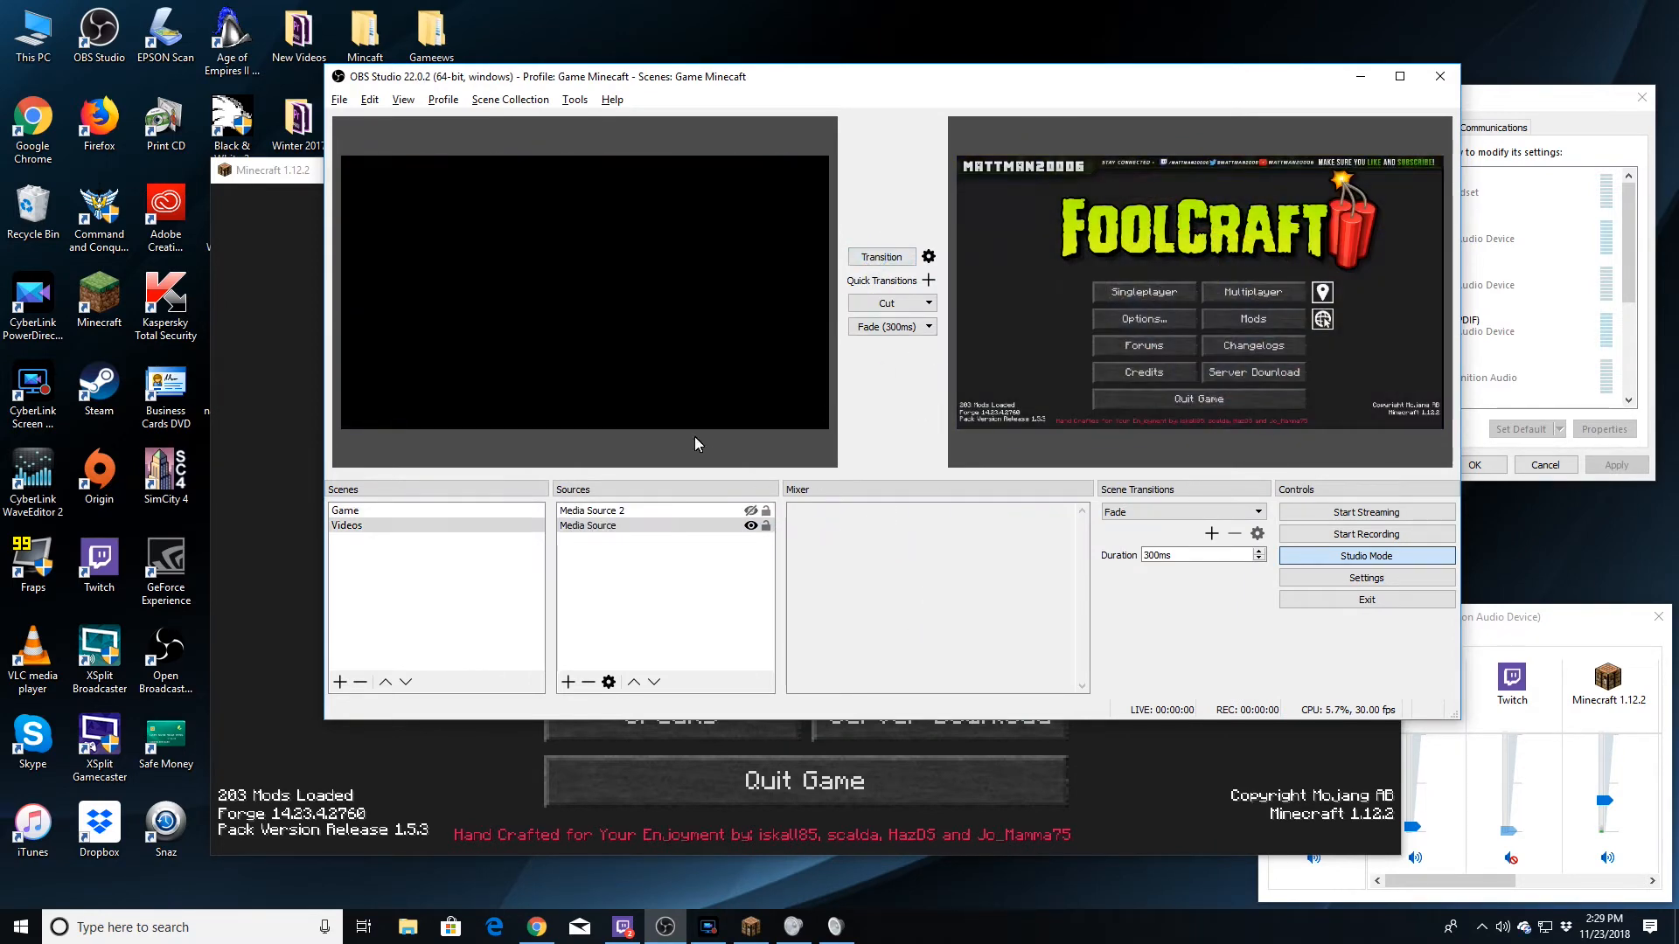
{"action": "left_click", "coordinate": [438, 510]}
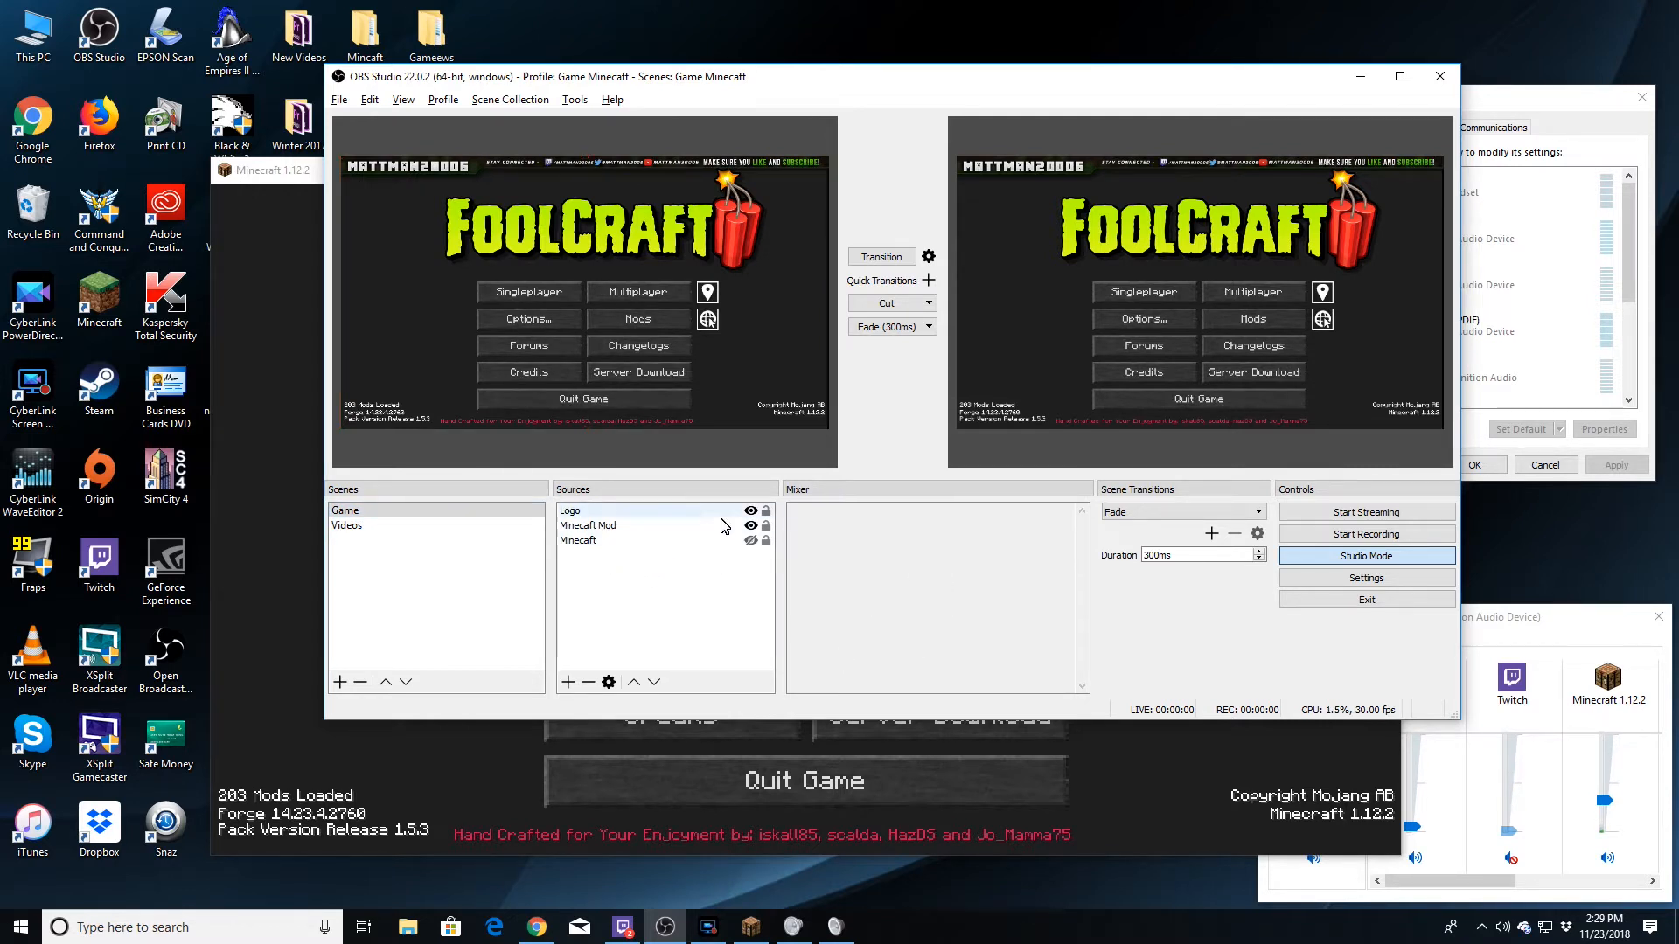
Move the Minecraft 1.12.2 game window slightly lower on the desktop and bring OBS Studio back to the front.
{"action": "left_click", "coordinate": [749, 540]}
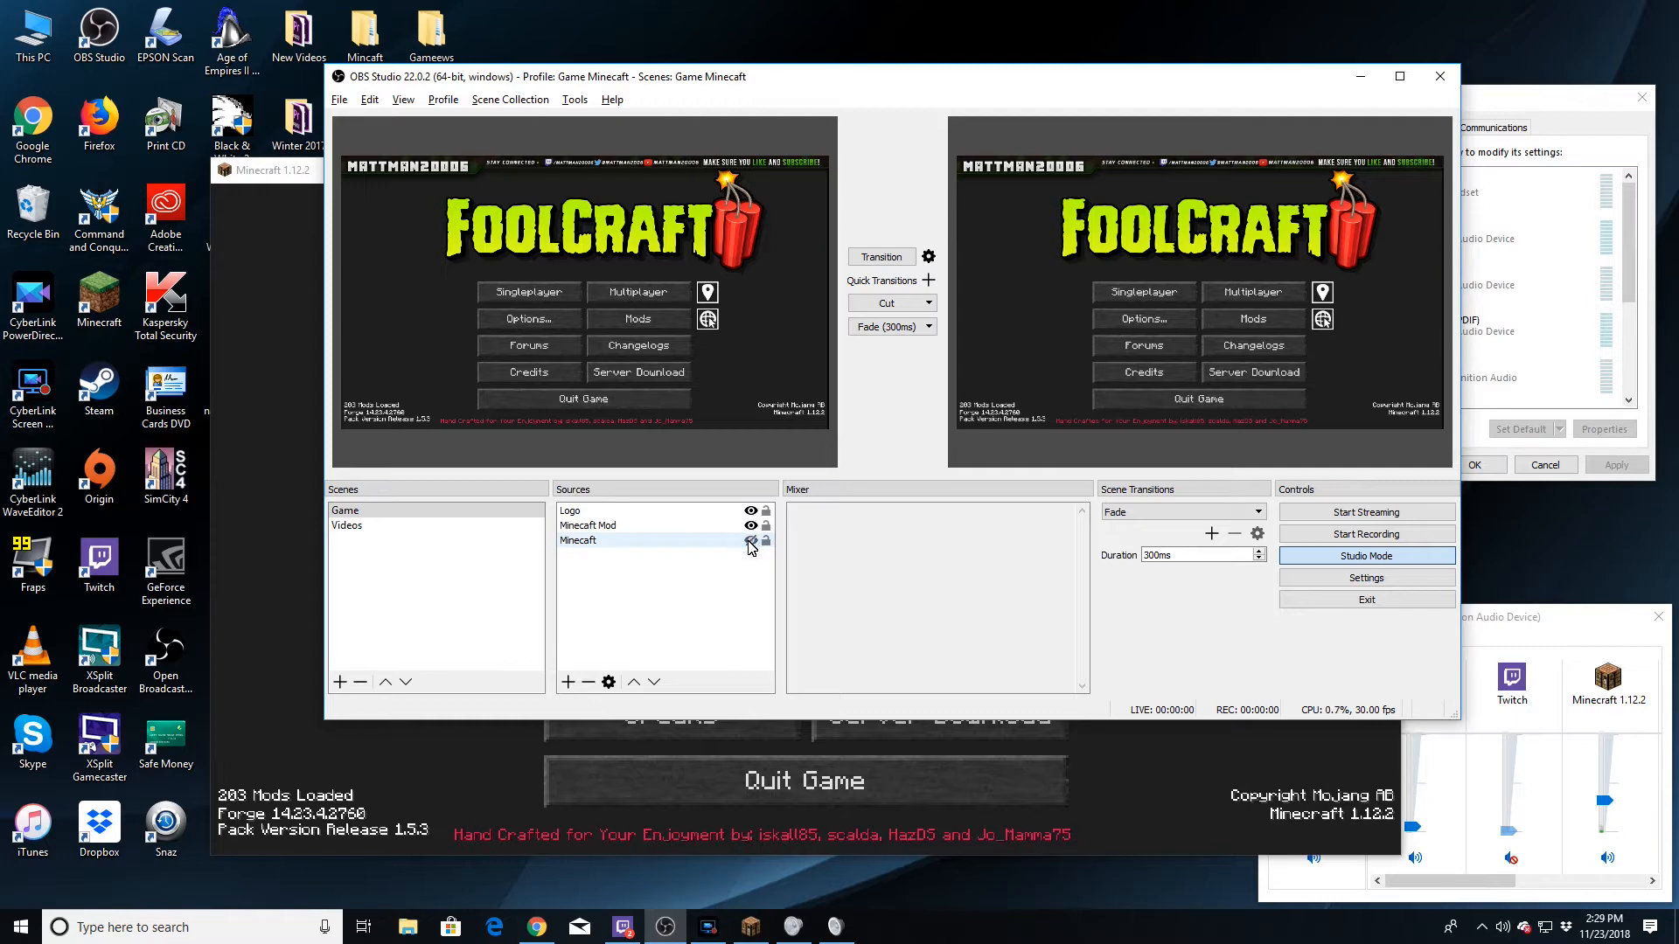
{"action": "left_click", "coordinate": [1194, 790]}
{"action": "left_click_drag", "start_coordinate": [930, 188], "coordinate": [856, 369]}
{"action": "left_click_drag", "start_coordinate": [1333, 470], "coordinate": [1347, 469]}
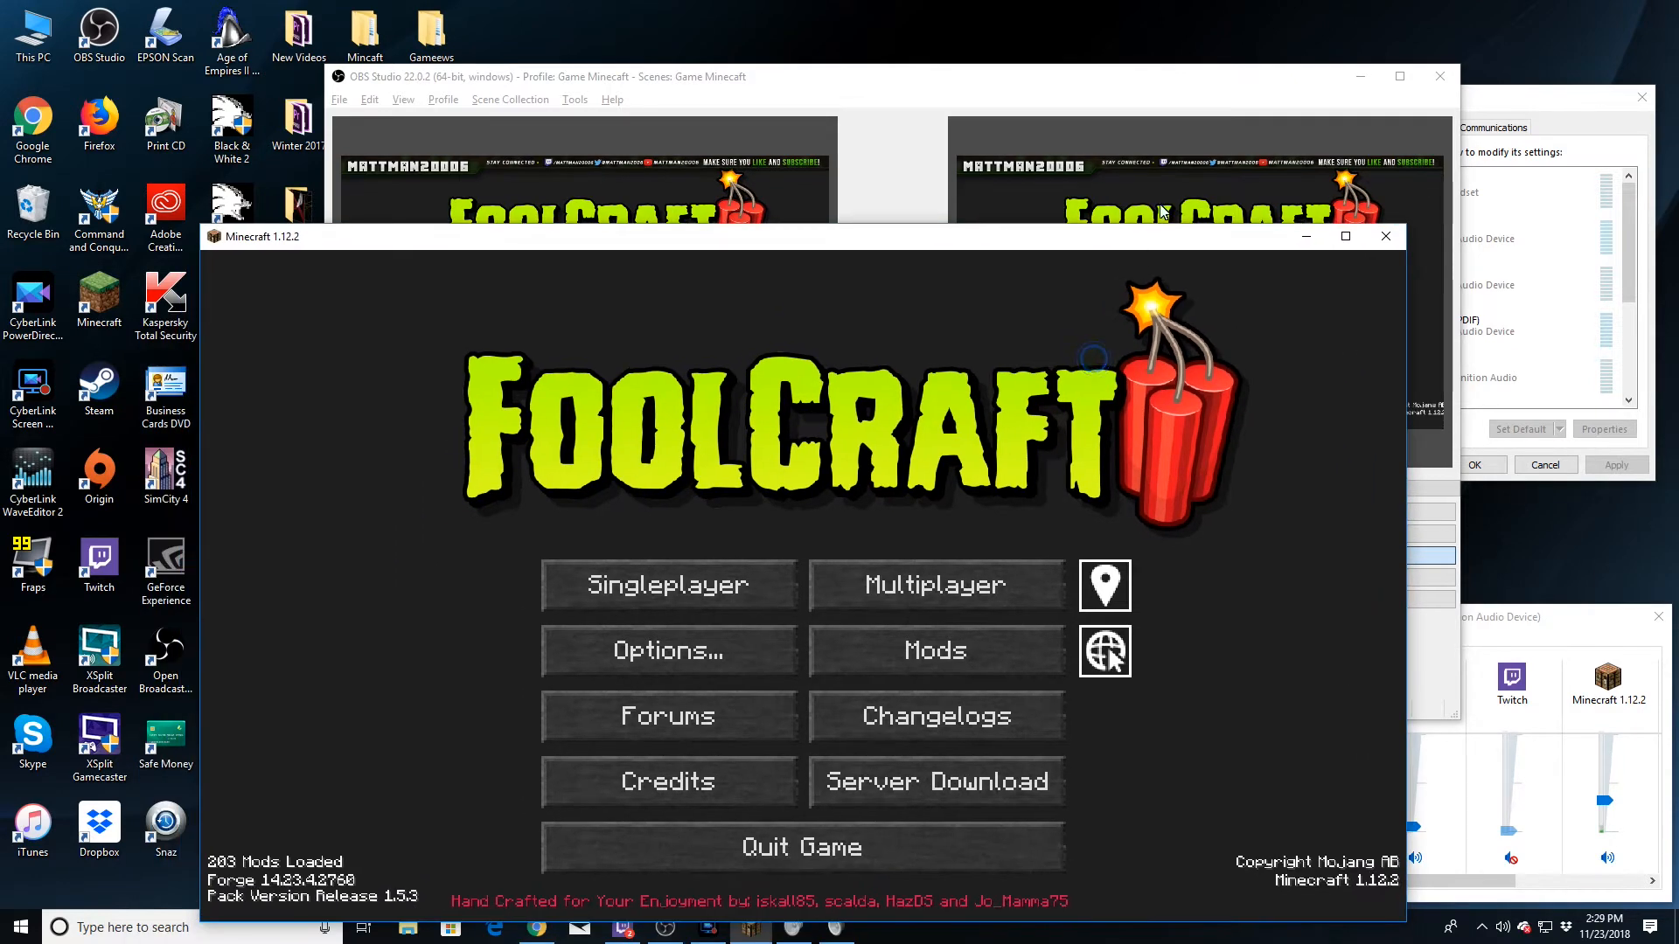
{"action": "left_click", "coordinate": [1112, 76]}
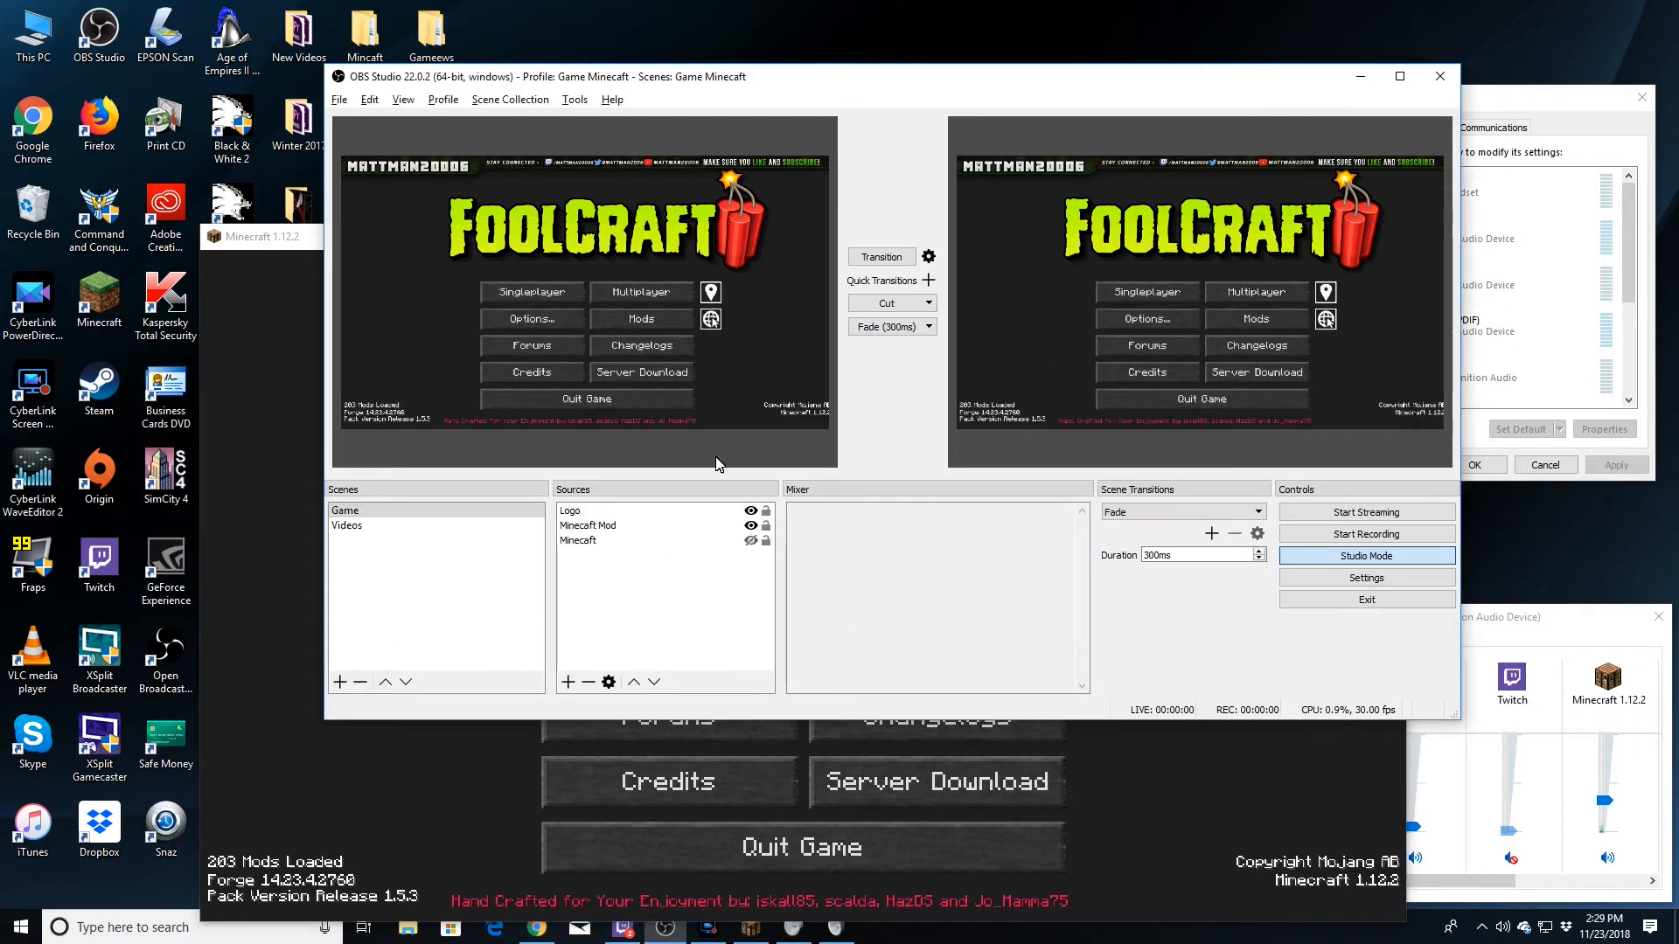
{"action": "left_click", "coordinate": [1115, 850]}
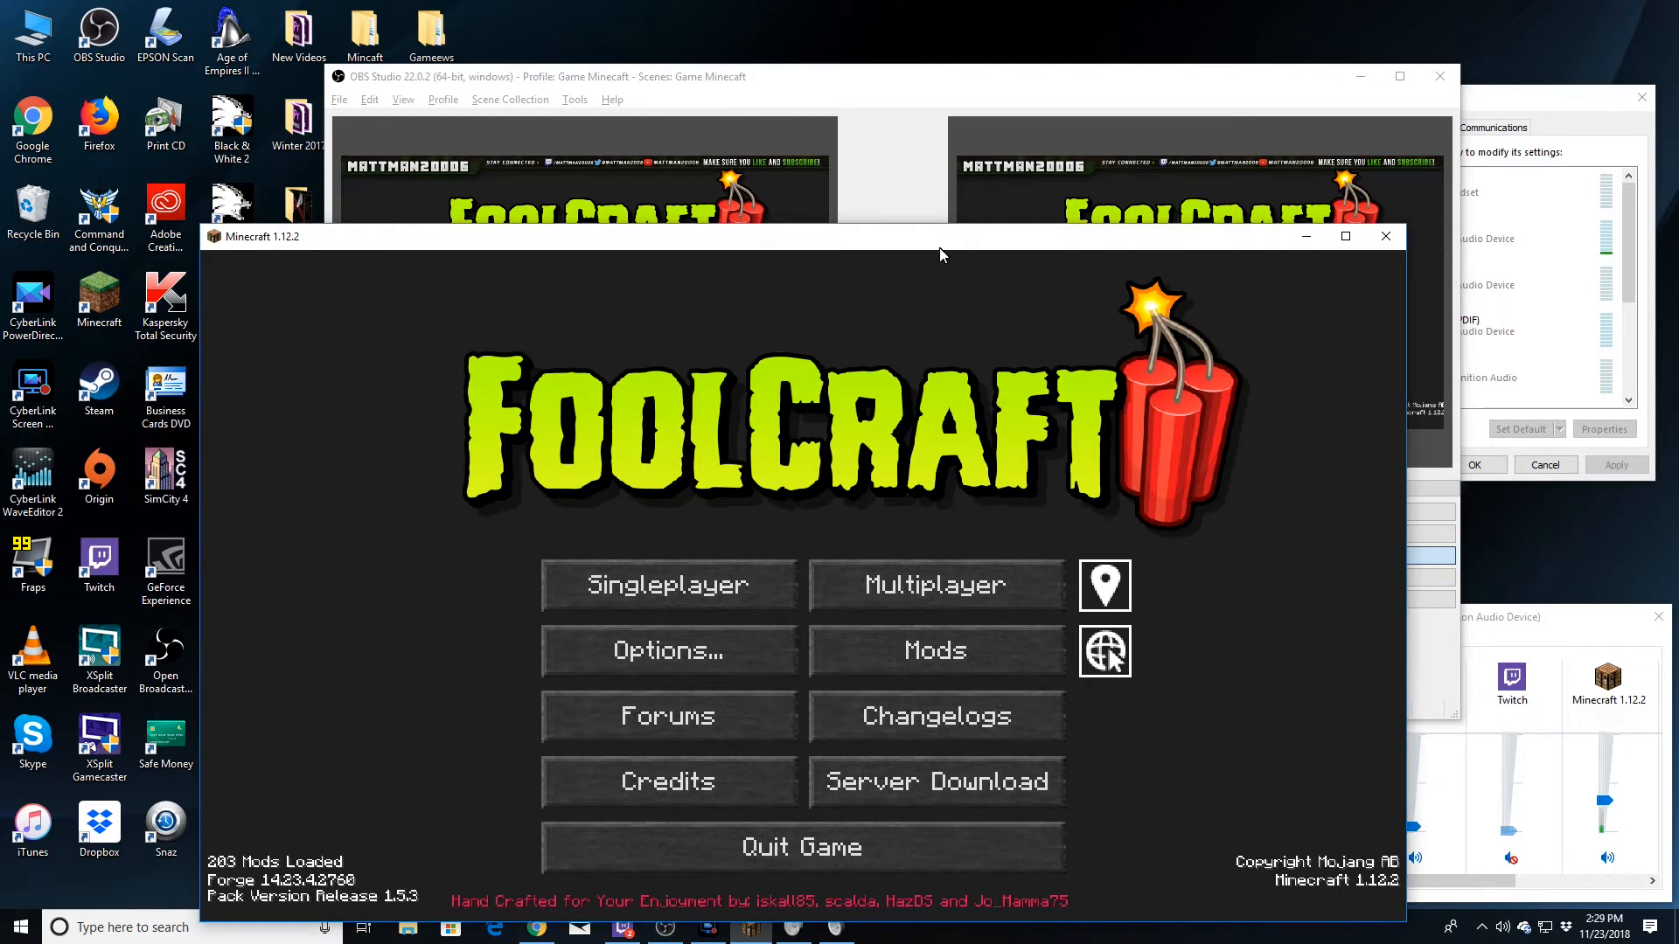
{"action": "left_click_drag", "start_coordinate": [940, 253], "coordinate": [947, 220]}
{"action": "left_click", "coordinate": [922, 79]}
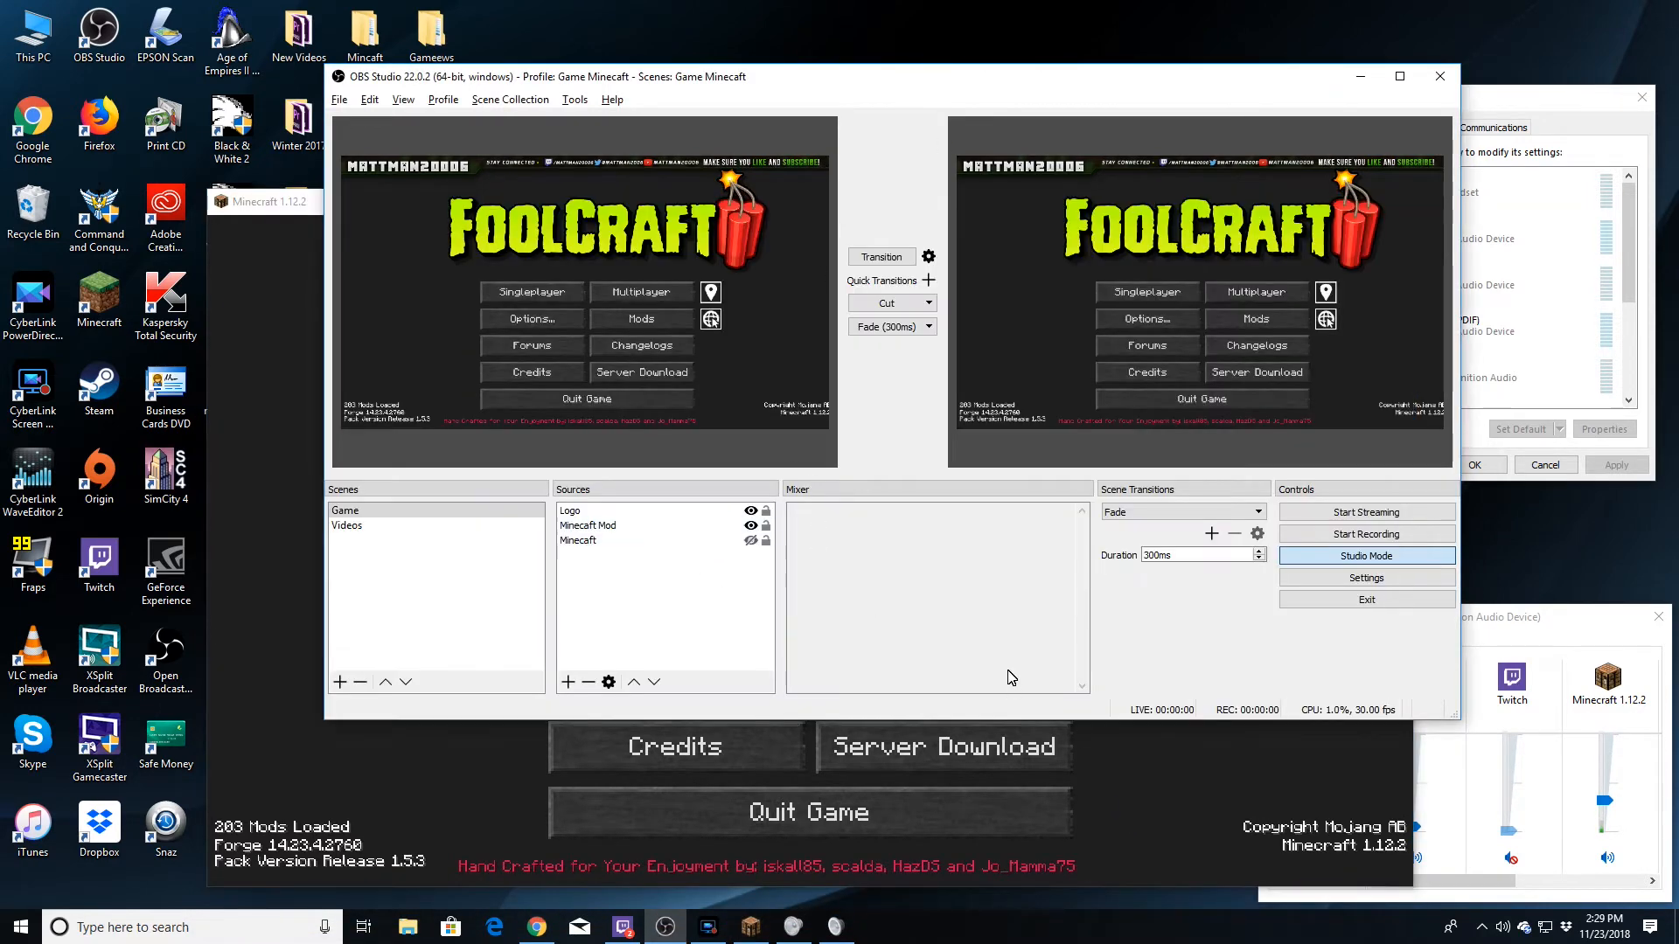
Add an Audio Input Capture source to the Game scene using the Default device with Use Device Timestamps enabled.
{"action": "right_click", "coordinate": [624, 583]}
{"action": "right_click", "coordinate": [845, 511]}
{"action": "right_click", "coordinate": [755, 608]}
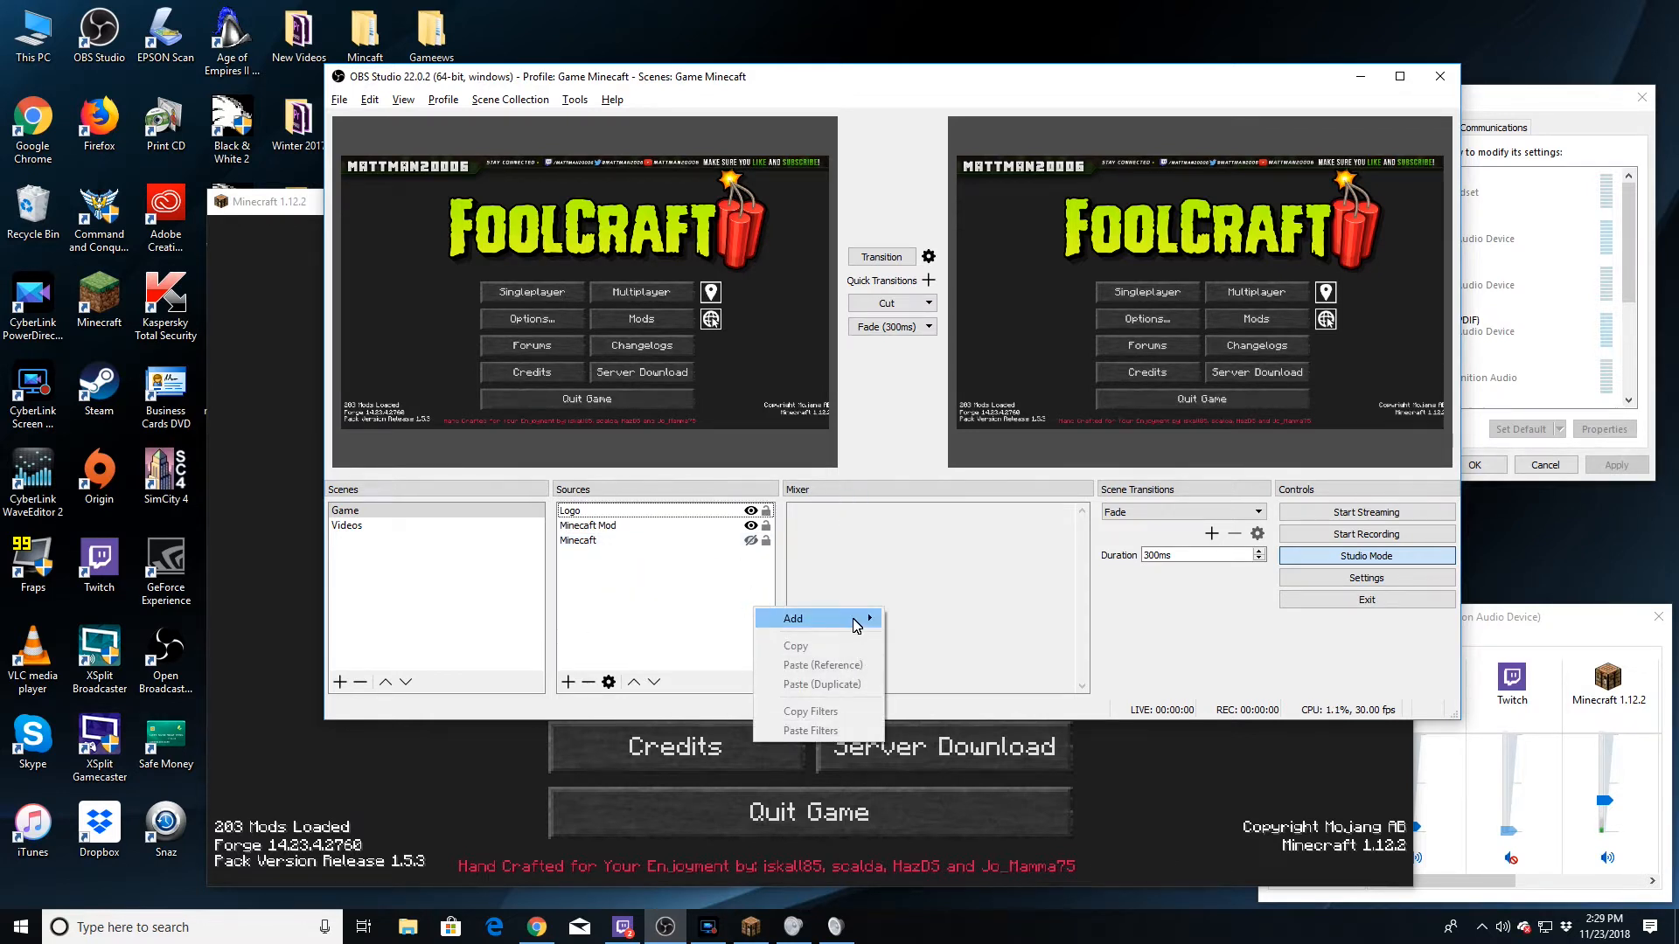
{"action": "mouse_move", "coordinate": [862, 619]}
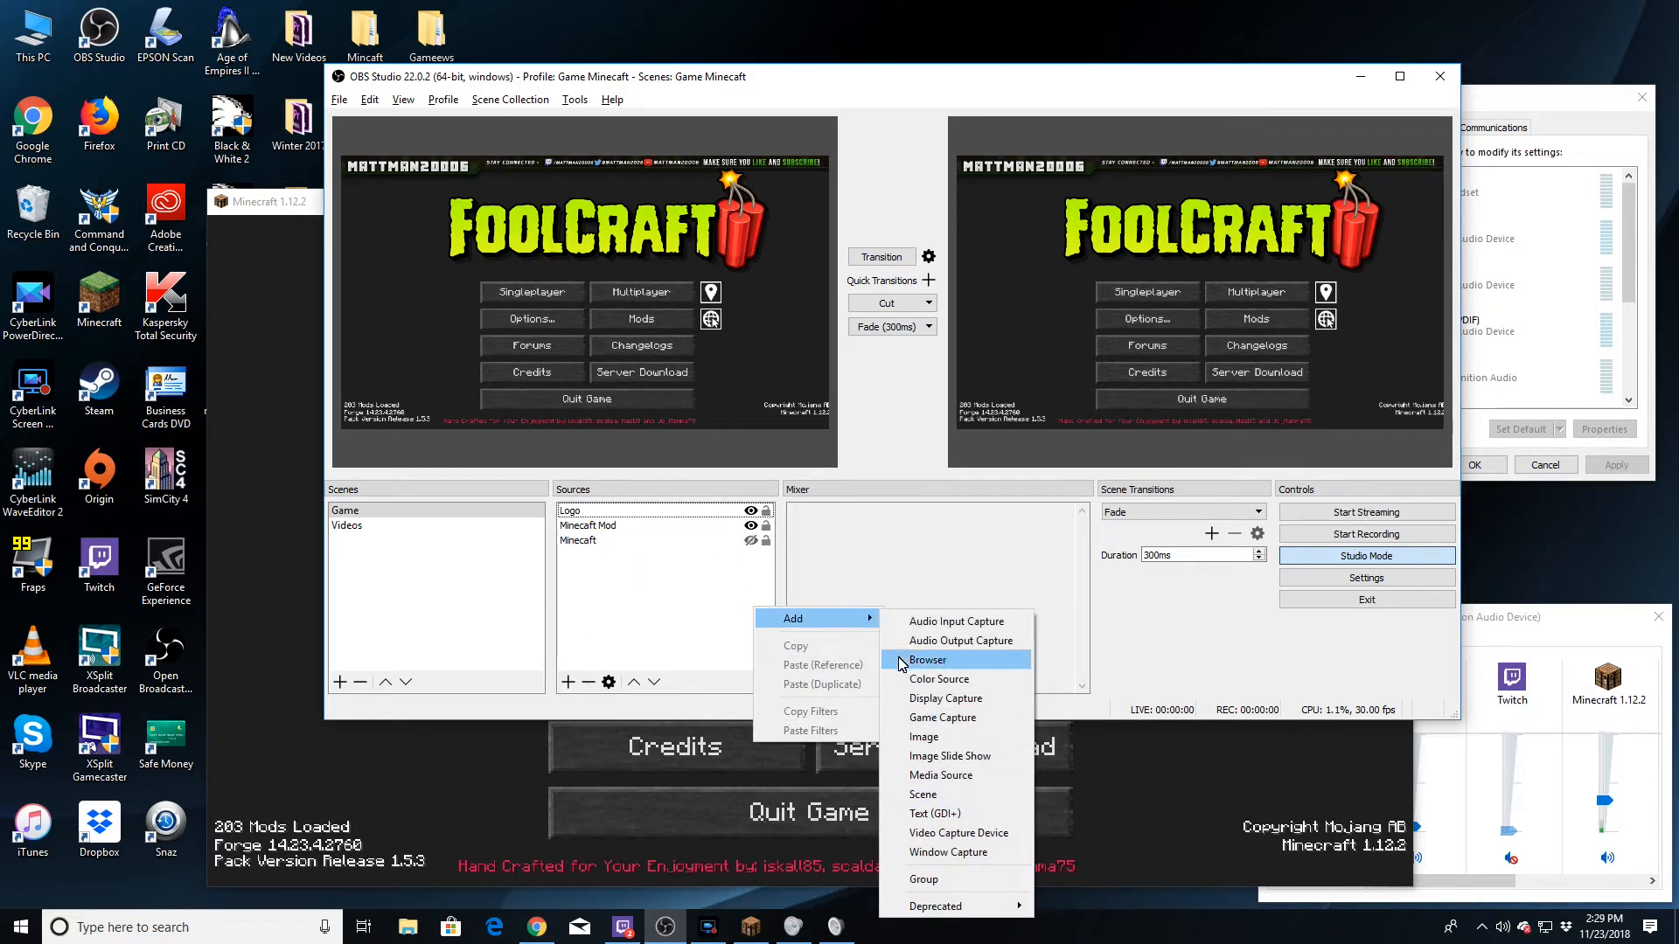
{"action": "left_click", "coordinate": [951, 621]}
{"action": "left_click", "coordinate": [932, 522]}
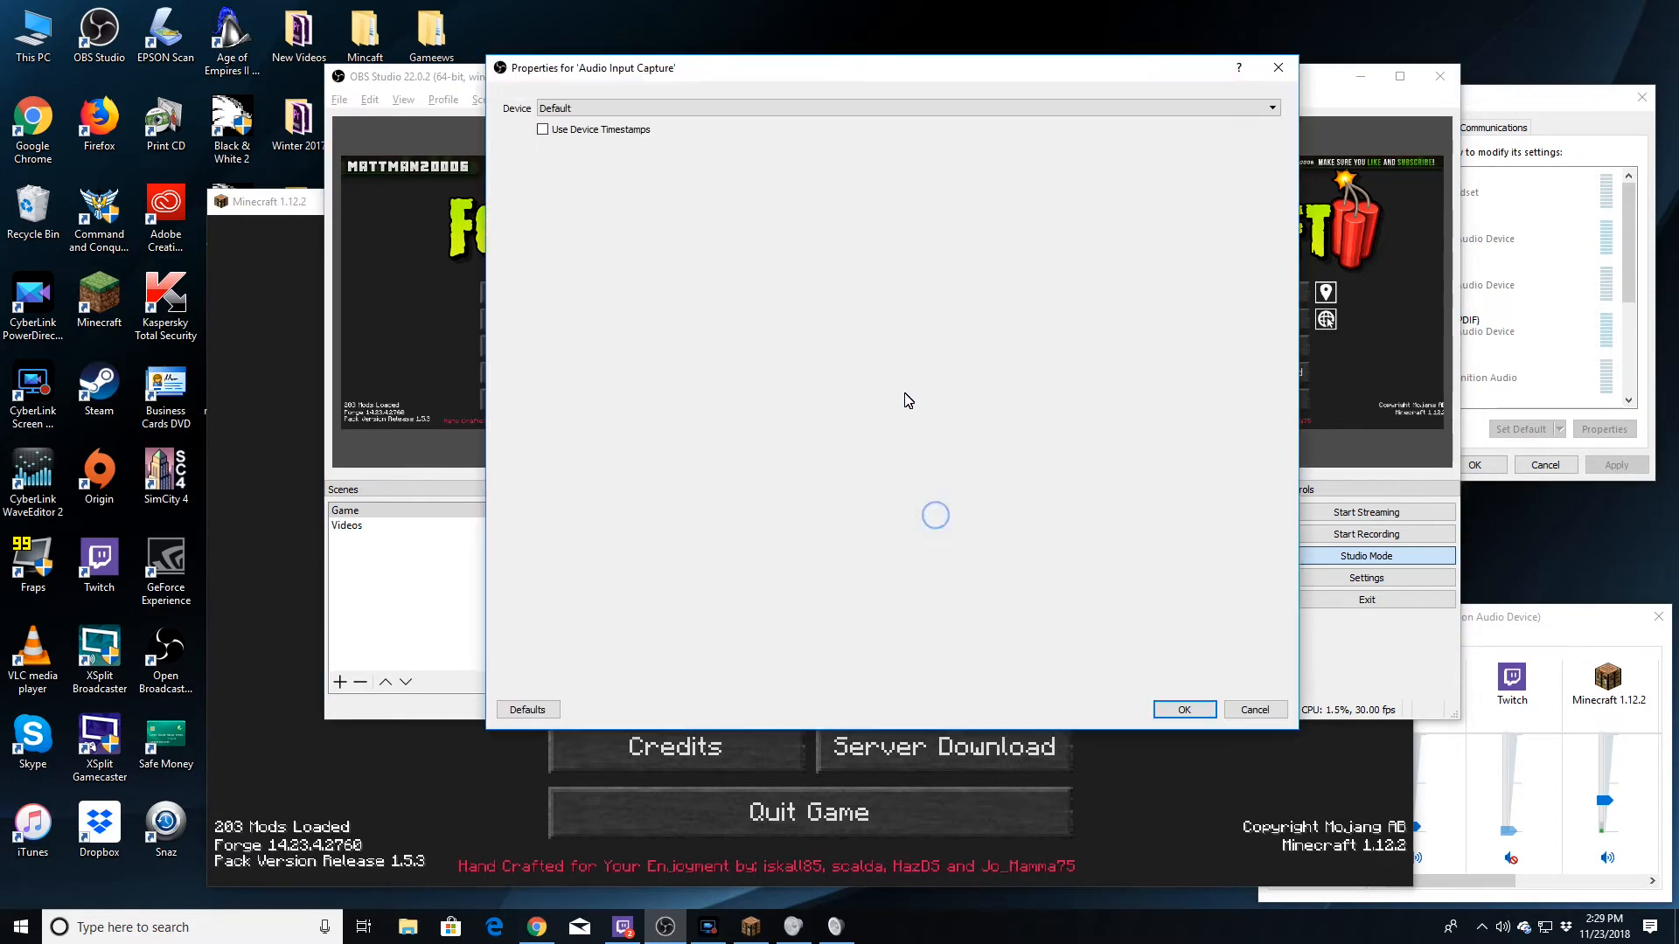
{"action": "left_click", "coordinate": [543, 130]}
{"action": "left_click", "coordinate": [1184, 710]}
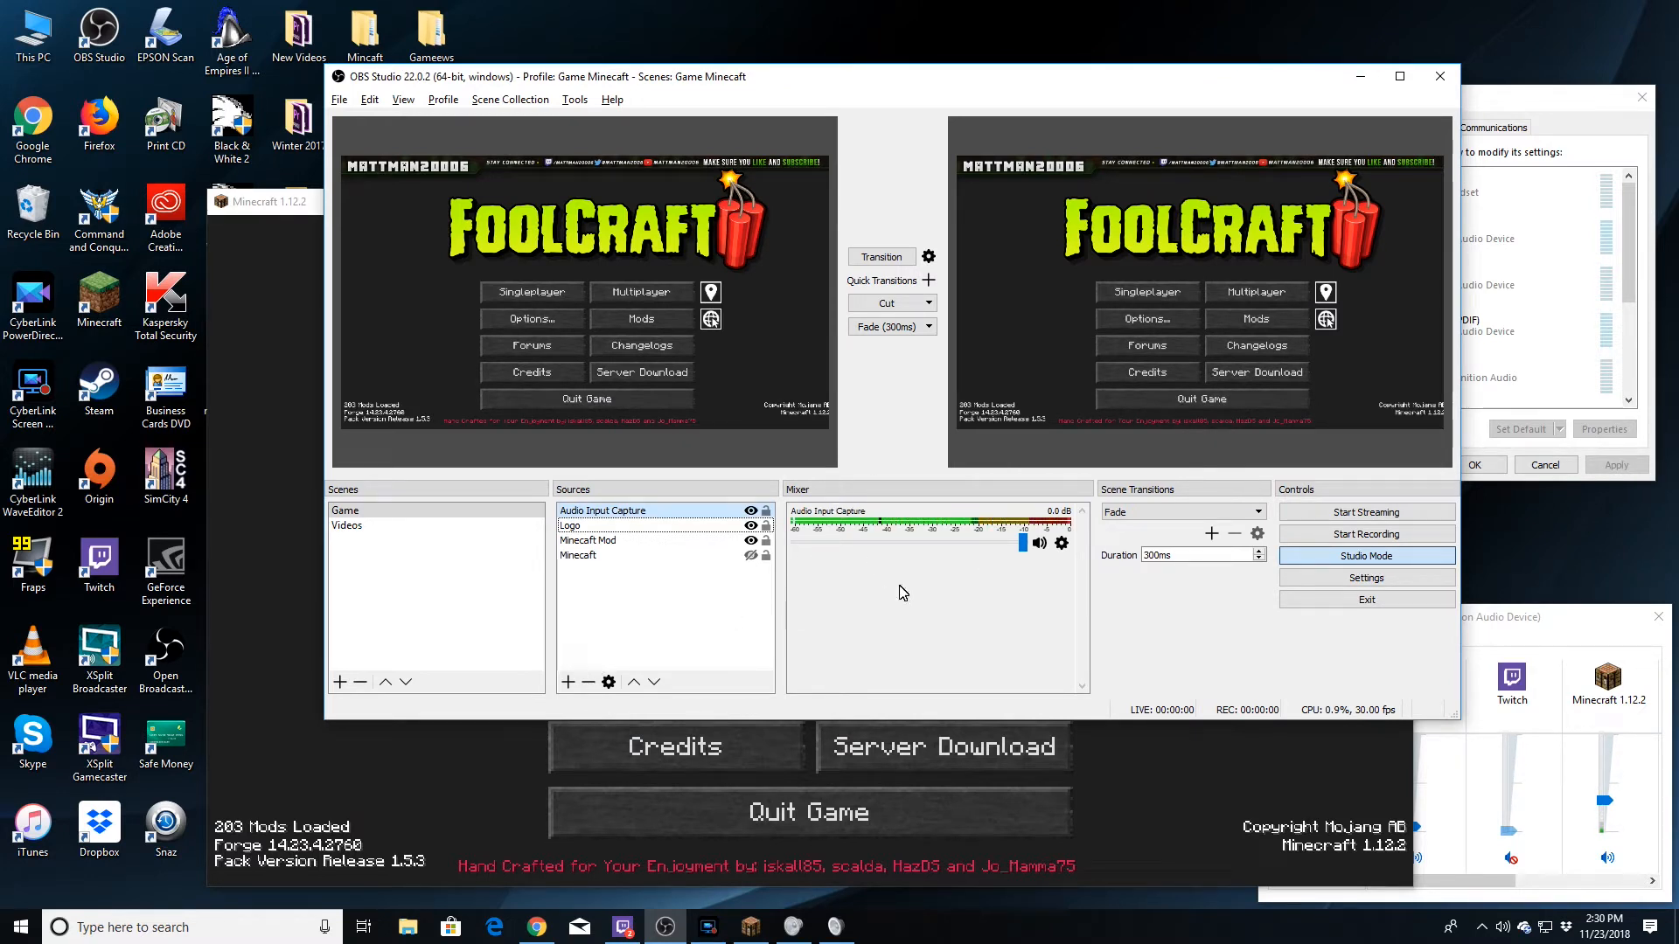
Try to reposition the hidden Minecaft source within the preview canvas.
{"action": "right_click", "coordinate": [683, 624]}
{"action": "left_click", "coordinate": [644, 561]}
{"action": "left_click", "coordinate": [627, 540]}
{"action": "left_click", "coordinate": [600, 556]}
{"action": "left_click", "coordinate": [631, 603]}
{"action": "left_click", "coordinate": [630, 568]}
{"action": "left_click", "coordinate": [630, 560]}
{"action": "left_click", "coordinate": [691, 383]}
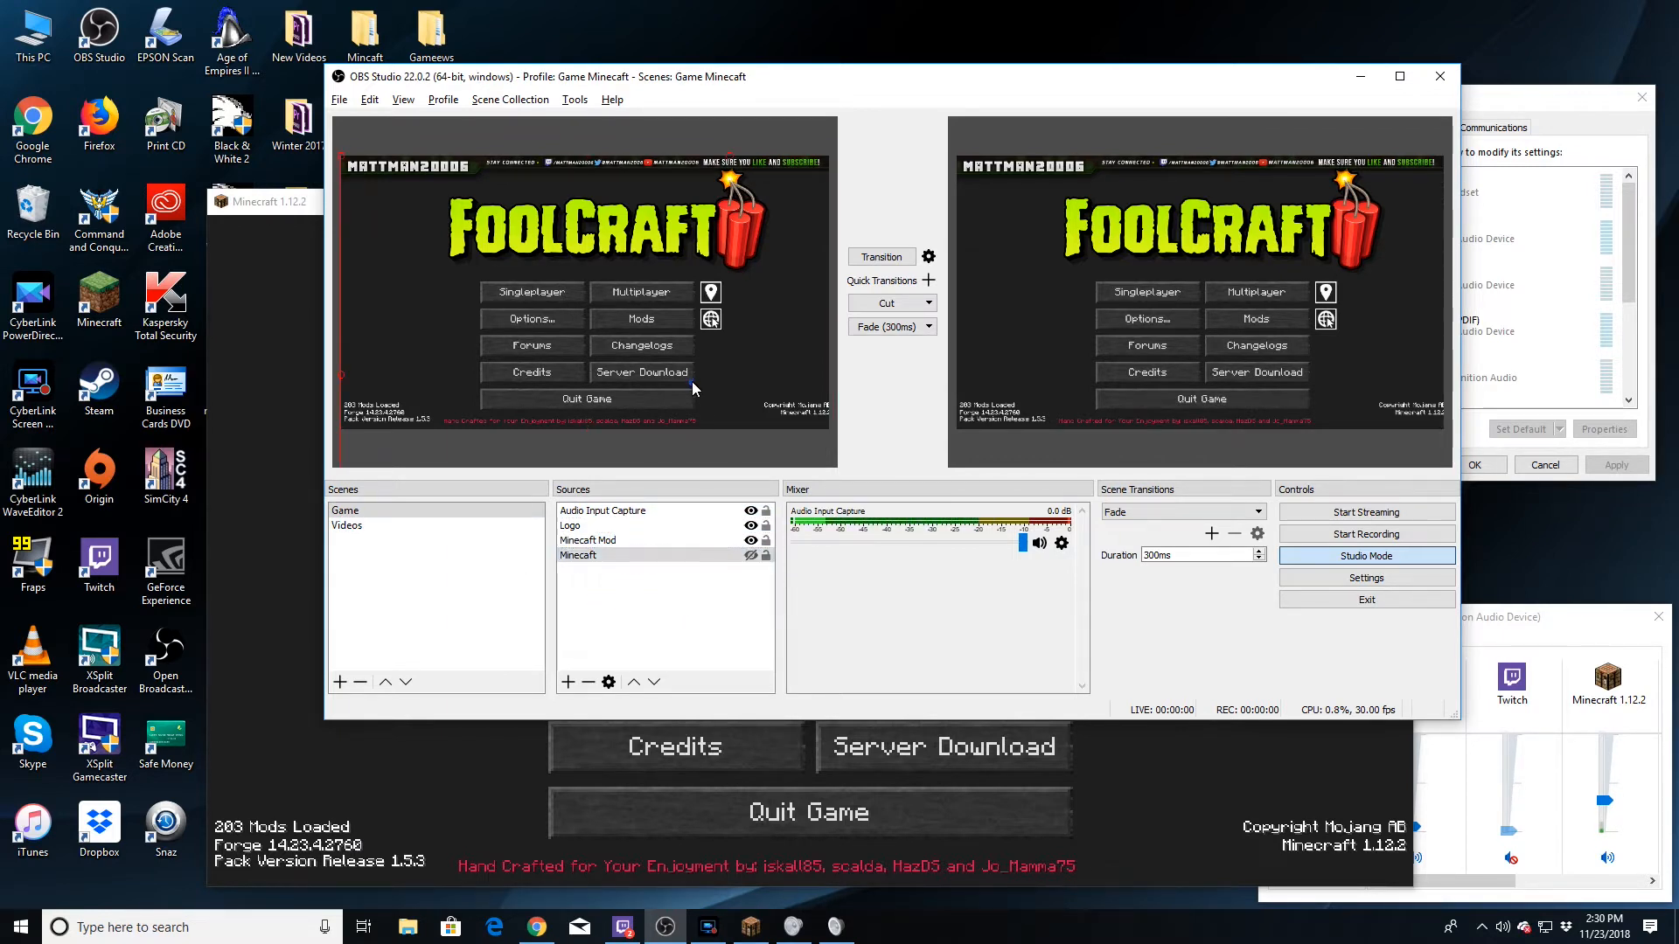
{"action": "left_click_drag", "start_coordinate": [691, 353], "coordinate": [695, 388]}
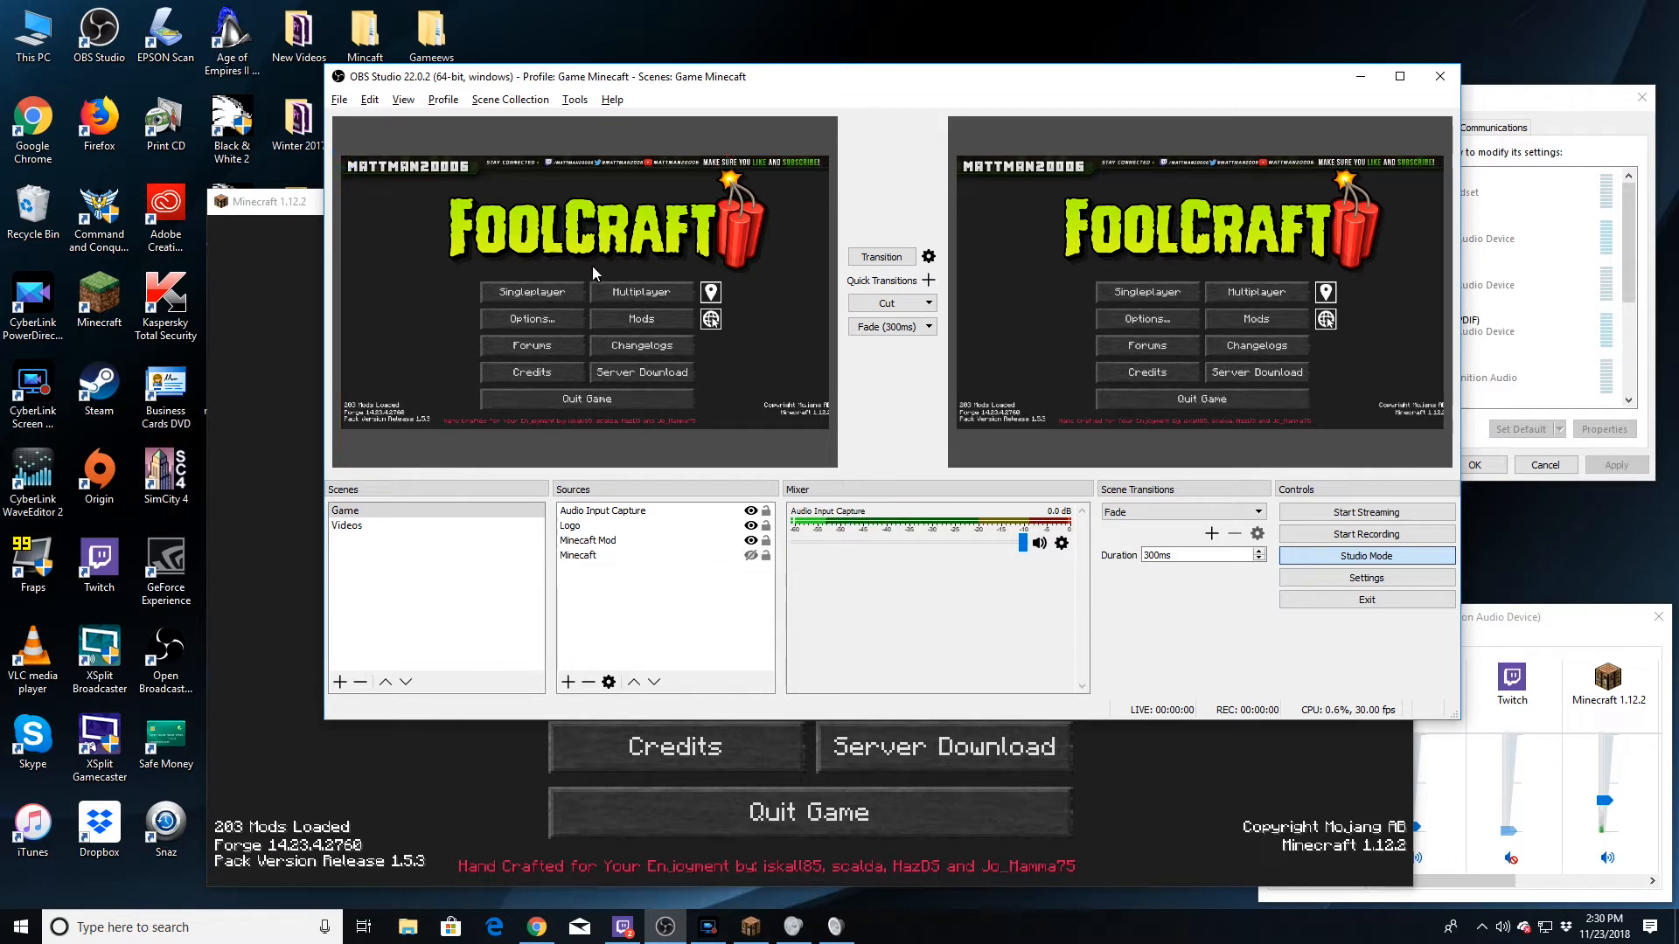
{"action": "left_click", "coordinate": [742, 309]}
{"action": "key", "text": "ctrl+r"}
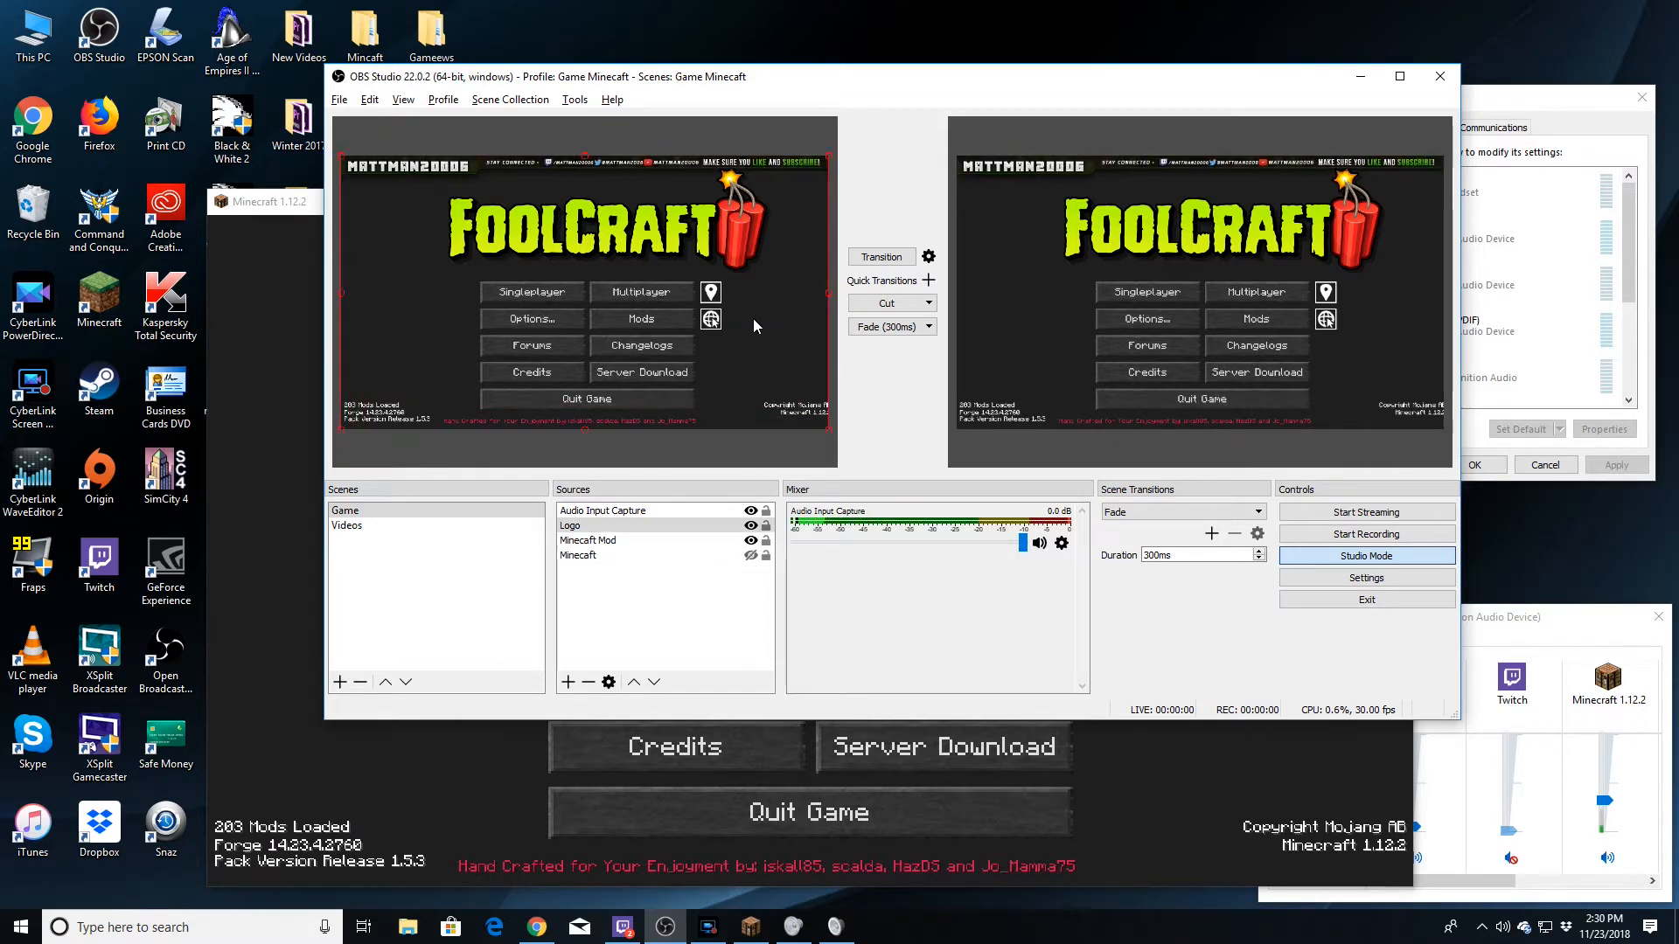
Shrink the hidden Minecaft source and align it with the upper-left corner of the preview canvas.
{"action": "left_click", "coordinate": [617, 542]}
{"action": "left_click", "coordinate": [598, 556]}
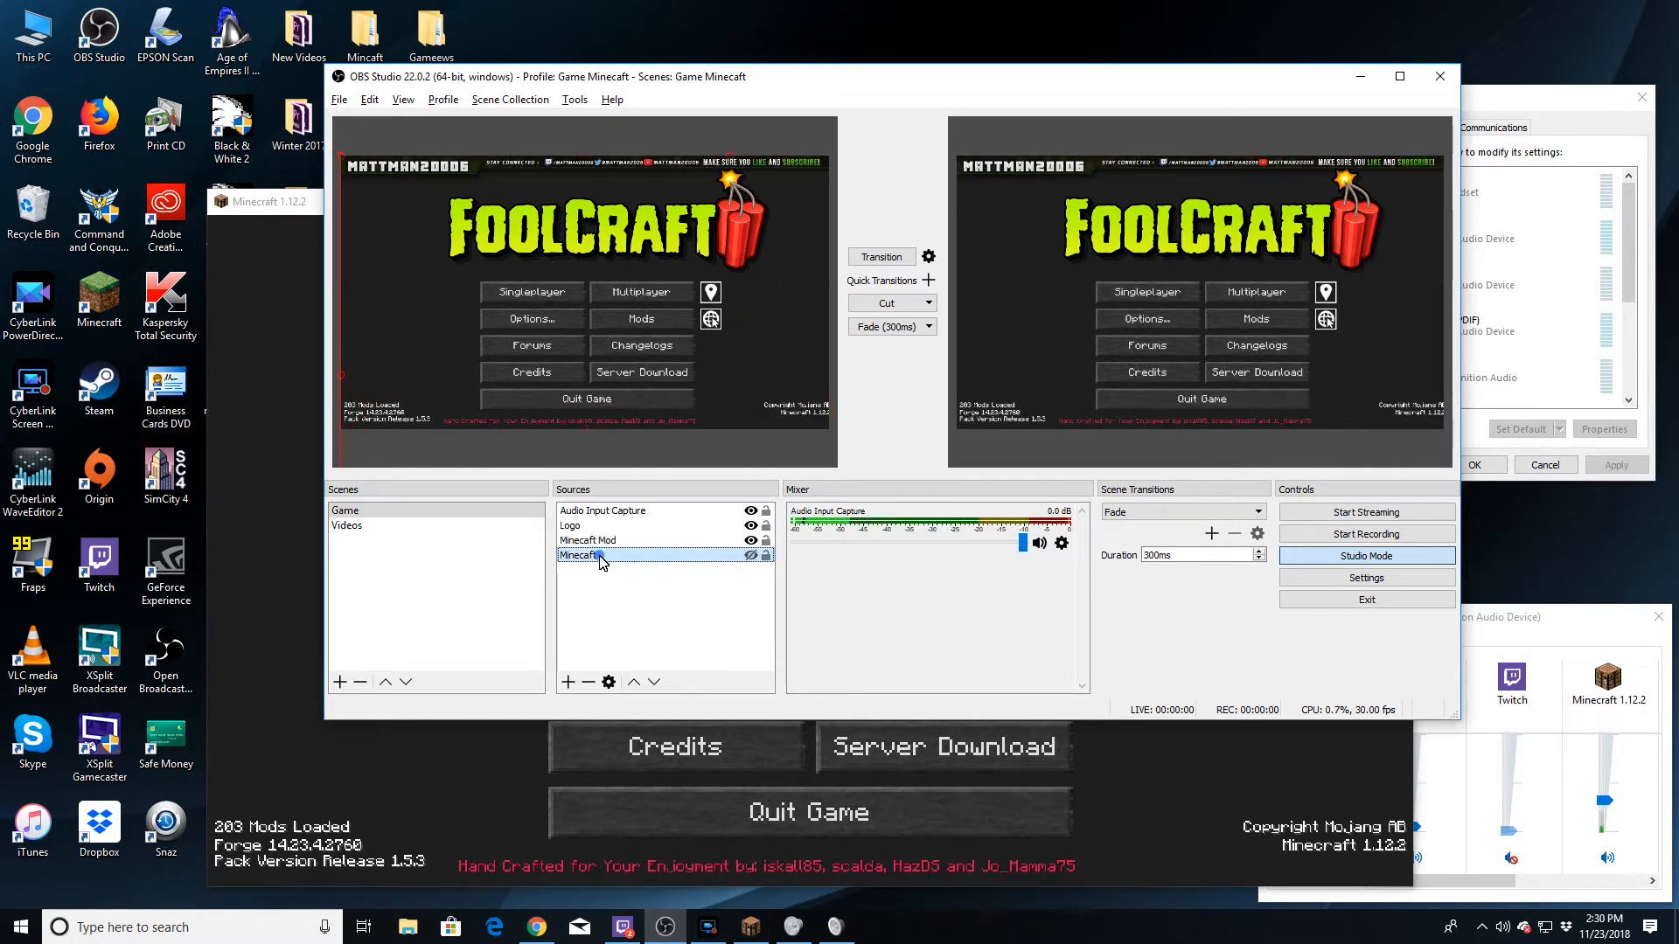
{"action": "left_click_drag", "start_coordinate": [343, 160], "coordinate": [507, 240]}
{"action": "left_click_drag", "start_coordinate": [679, 321], "coordinate": [537, 242]}
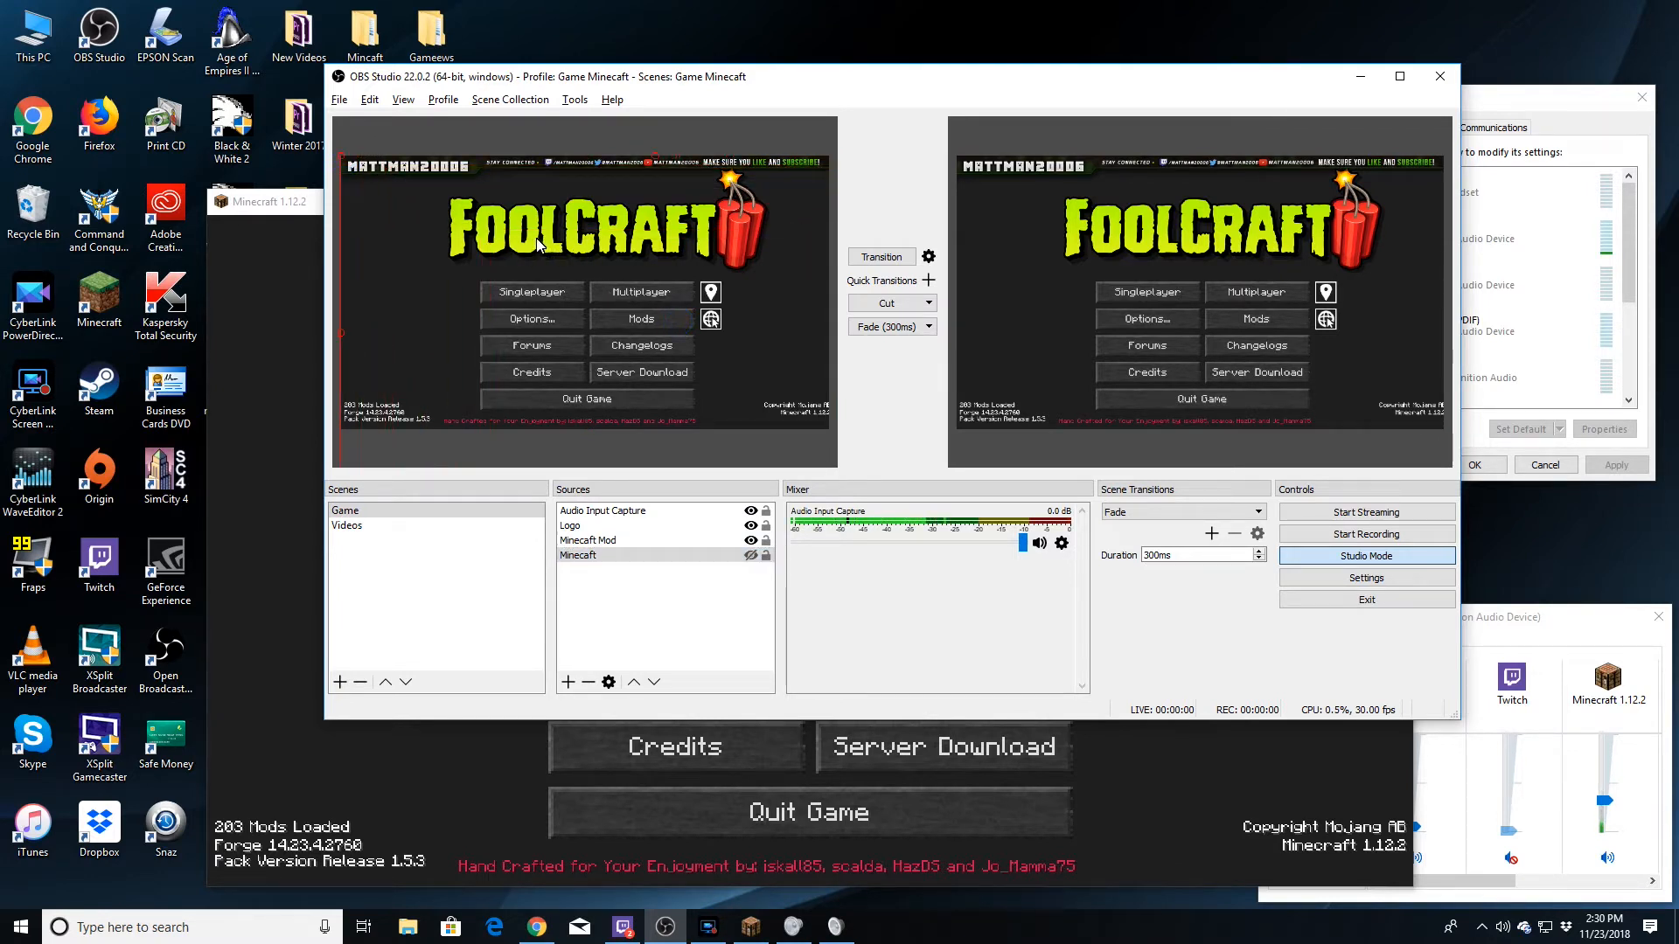
{"action": "left_click", "coordinate": [348, 158]}
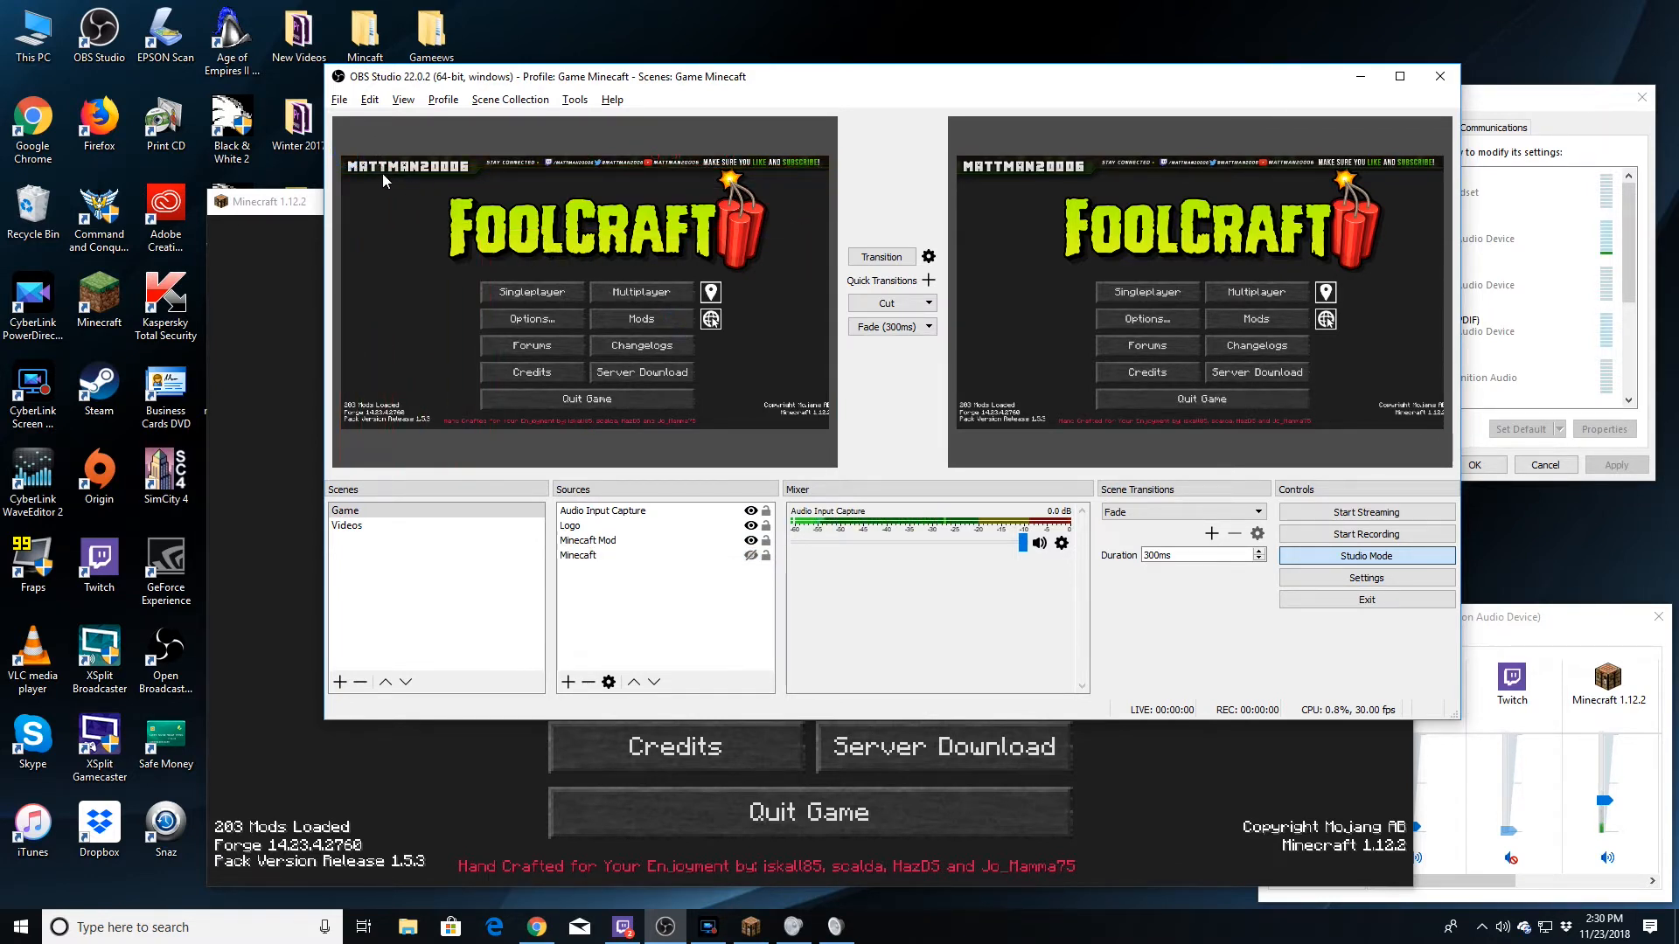
{"action": "left_click", "coordinate": [390, 198]}
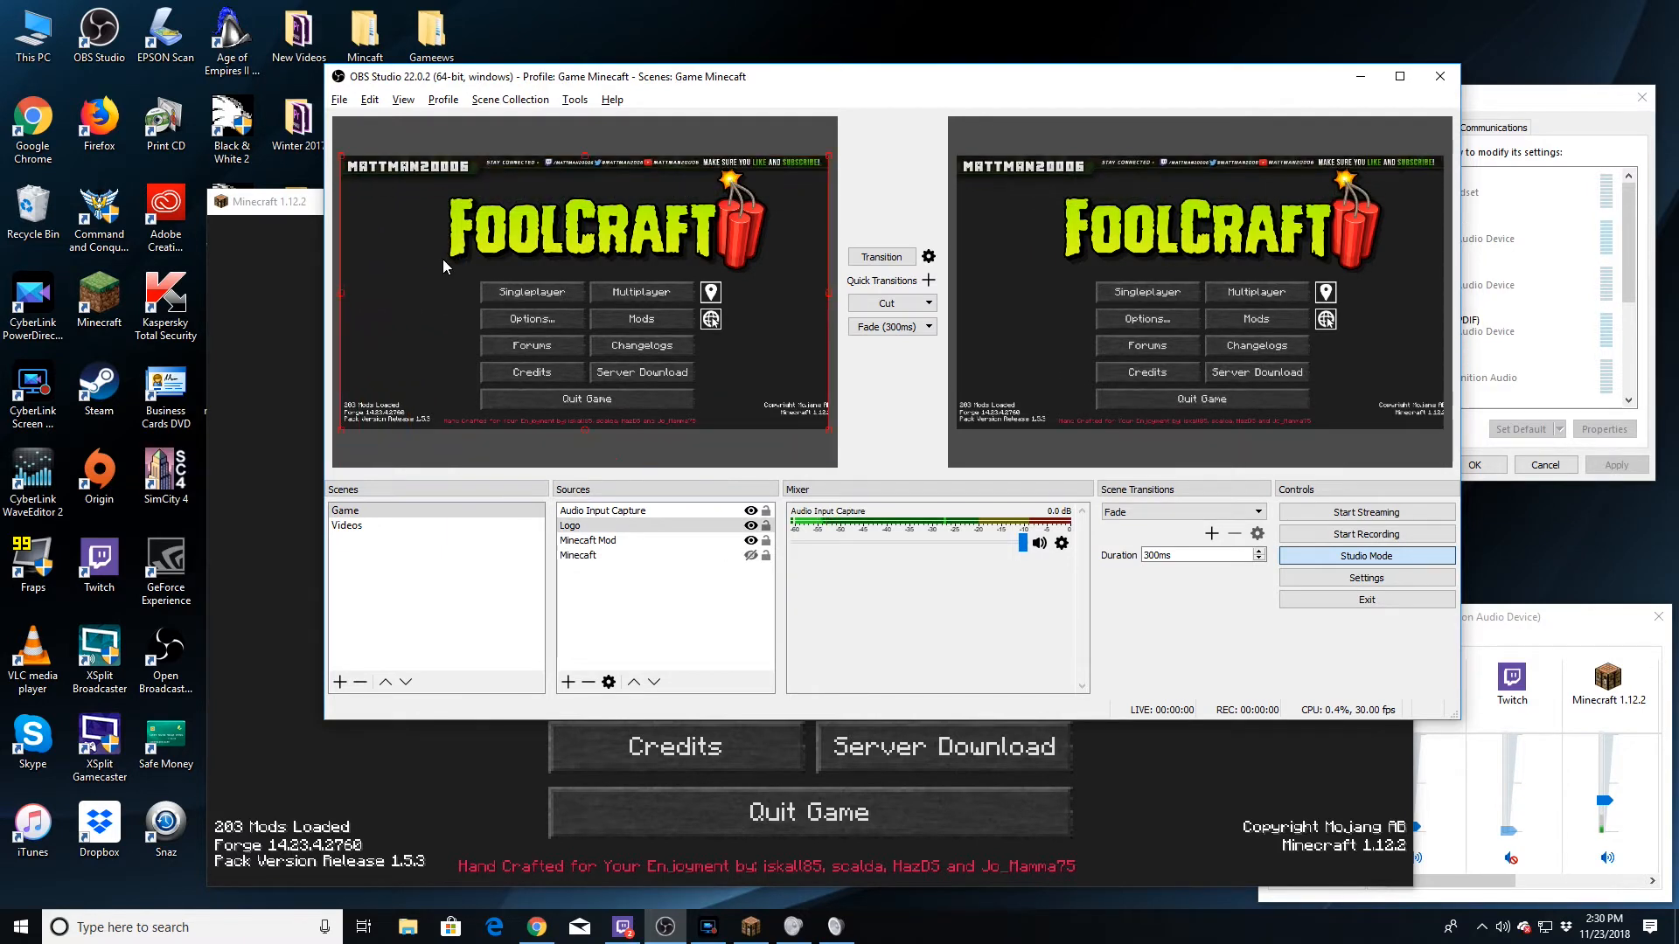
Lock the Logo and Audio Input Capture sources in the Game scene.
{"action": "left_click", "coordinate": [759, 512]}
{"action": "left_click", "coordinate": [766, 524]}
{"action": "left_click", "coordinate": [766, 511]}
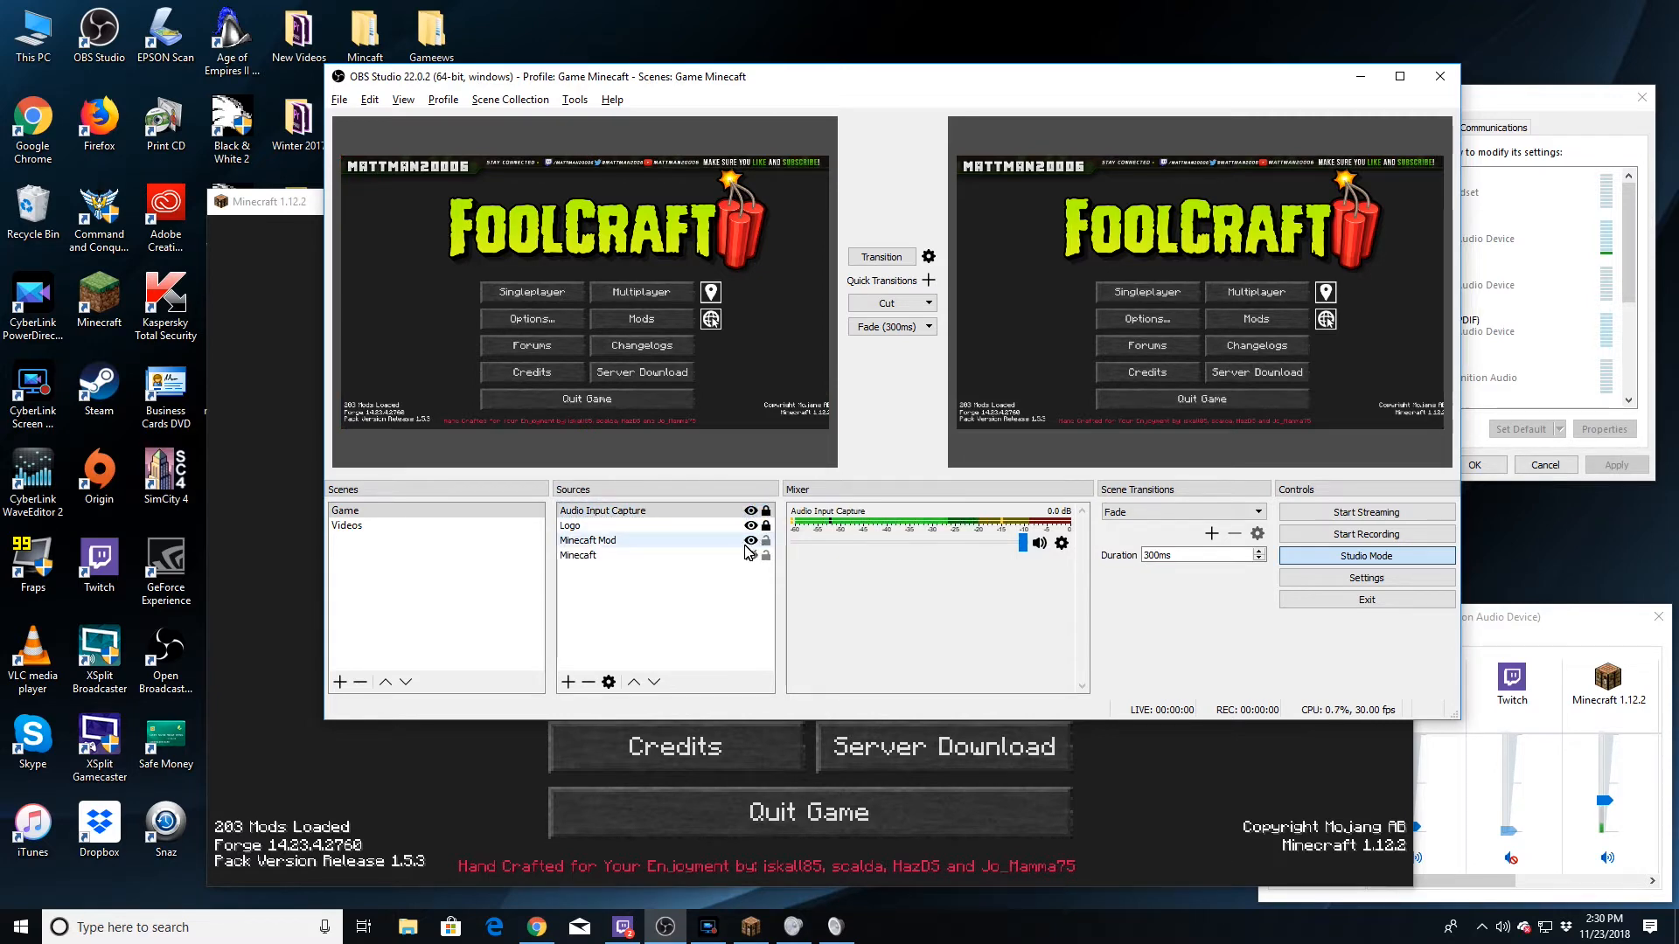
Lock the Minecaft Mod source and toggle both window captures, leaving Minecaft Mod visible and Minecaft hidden.
{"action": "left_click", "coordinate": [750, 543]}
{"action": "left_click", "coordinate": [750, 542]}
{"action": "left_click", "coordinate": [750, 542]}
{"action": "left_click", "coordinate": [750, 543]}
{"action": "left_click", "coordinate": [750, 541]}
{"action": "left_click", "coordinate": [751, 555]}
{"action": "left_click", "coordinate": [753, 556]}
{"action": "left_click", "coordinate": [752, 556]}
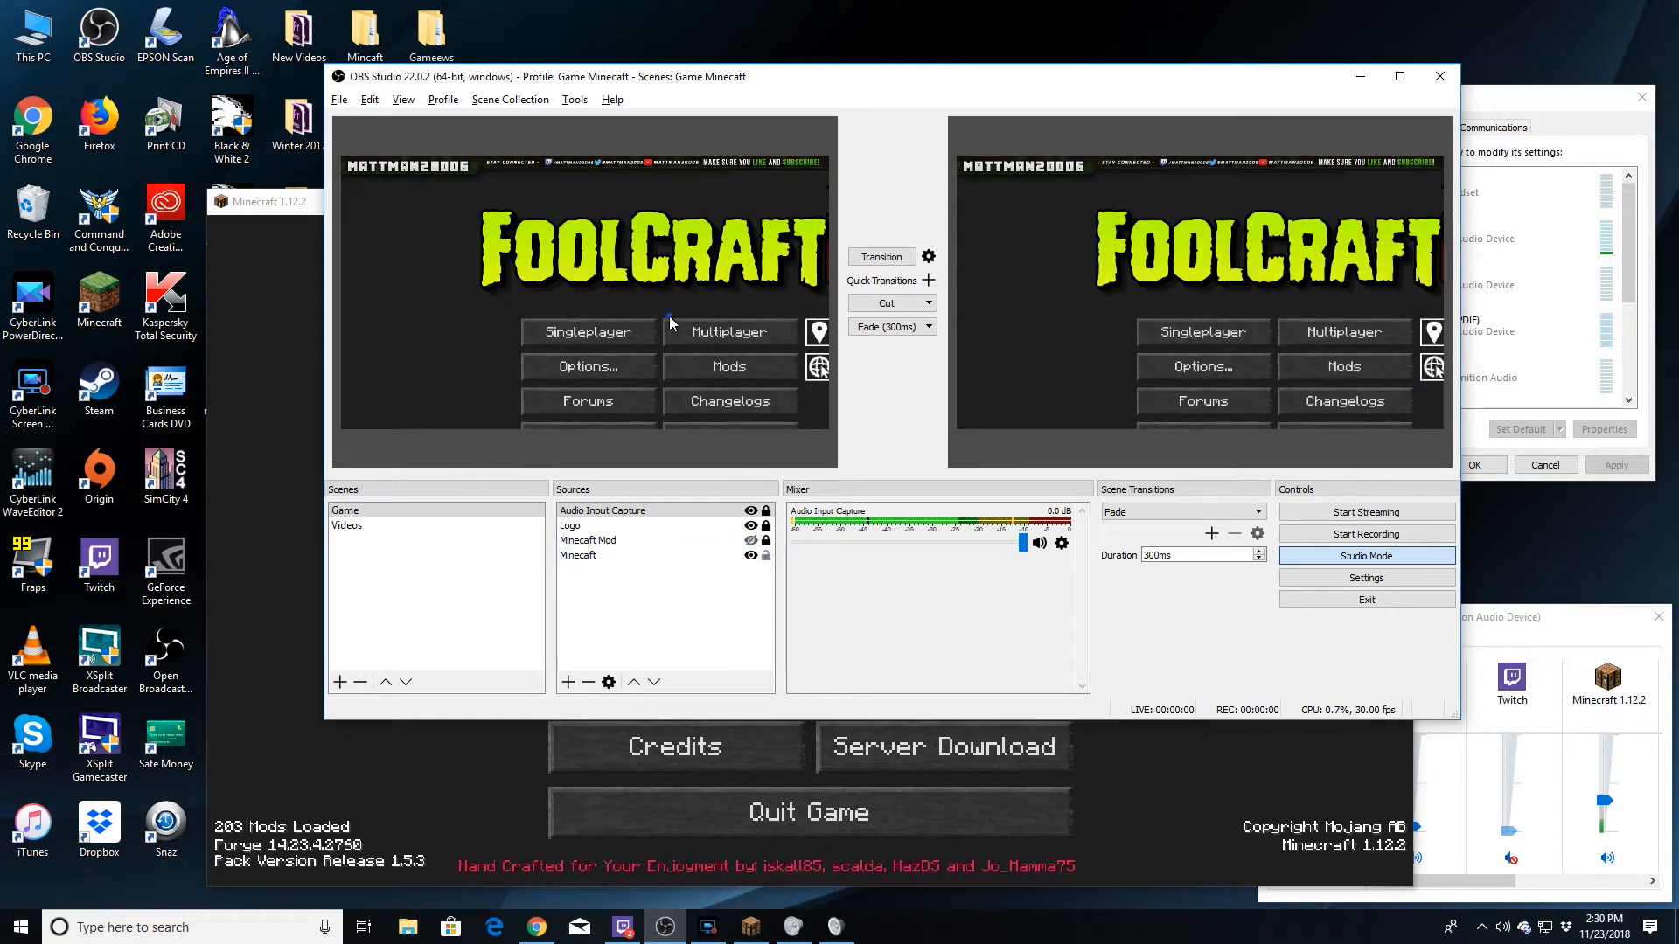
{"action": "left_click", "coordinate": [751, 555]}
{"action": "left_click", "coordinate": [750, 541]}
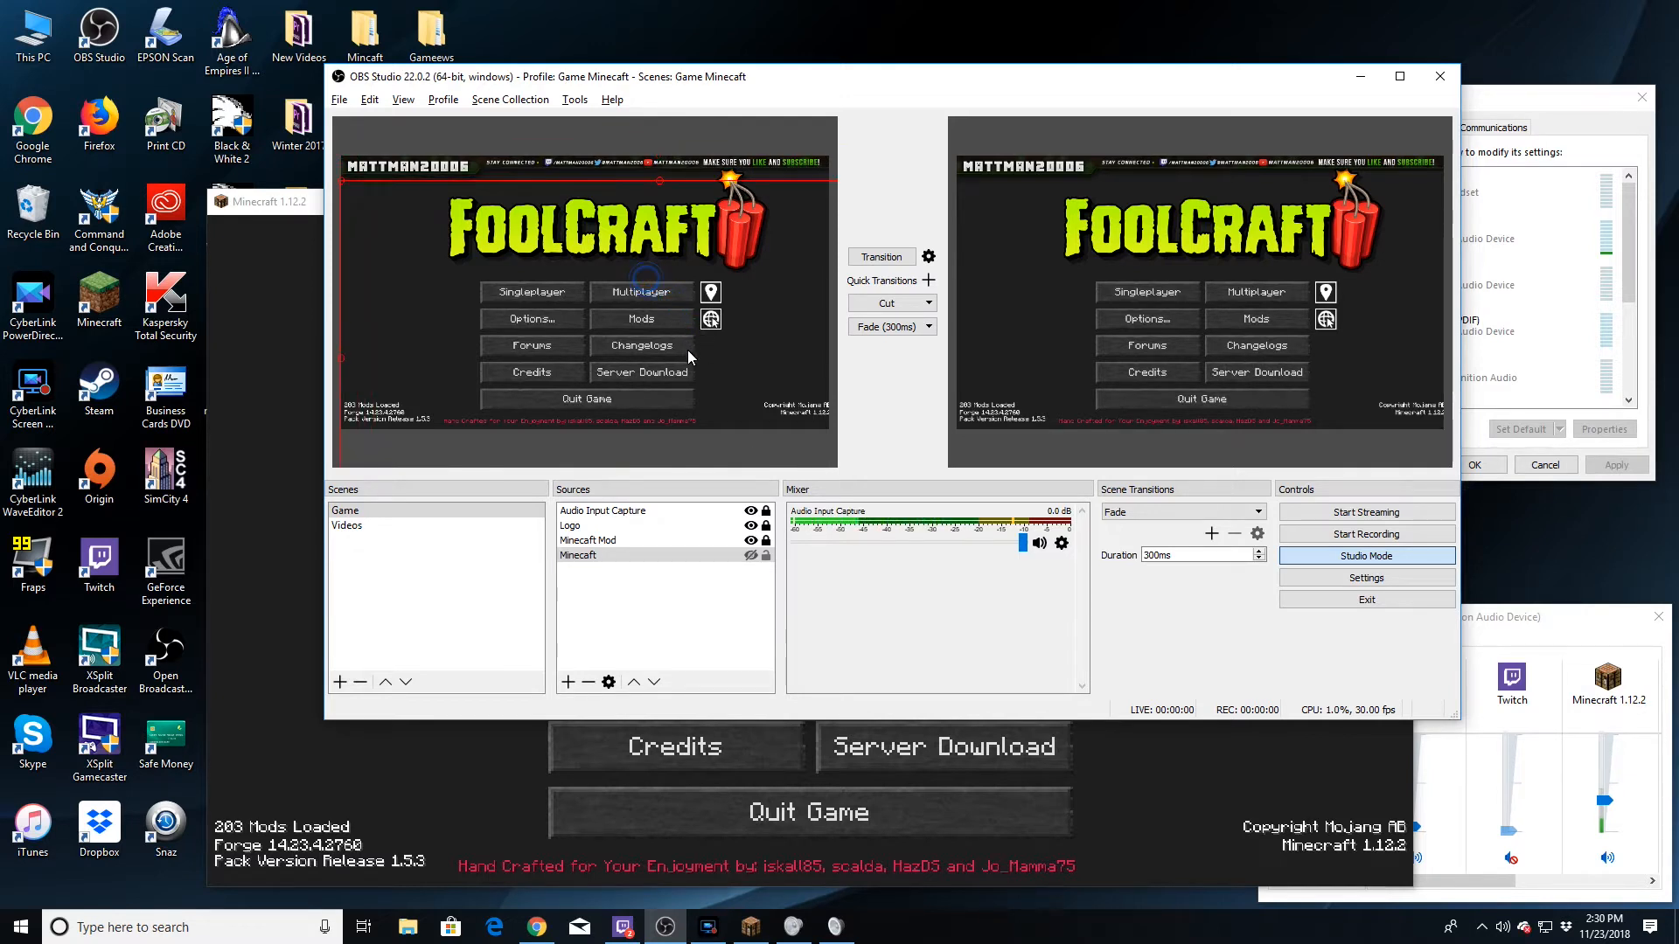
Review the window capture settings of the Minecaft Mod source and select the Minecaft source.
{"action": "double_click", "coordinate": [669, 541]}
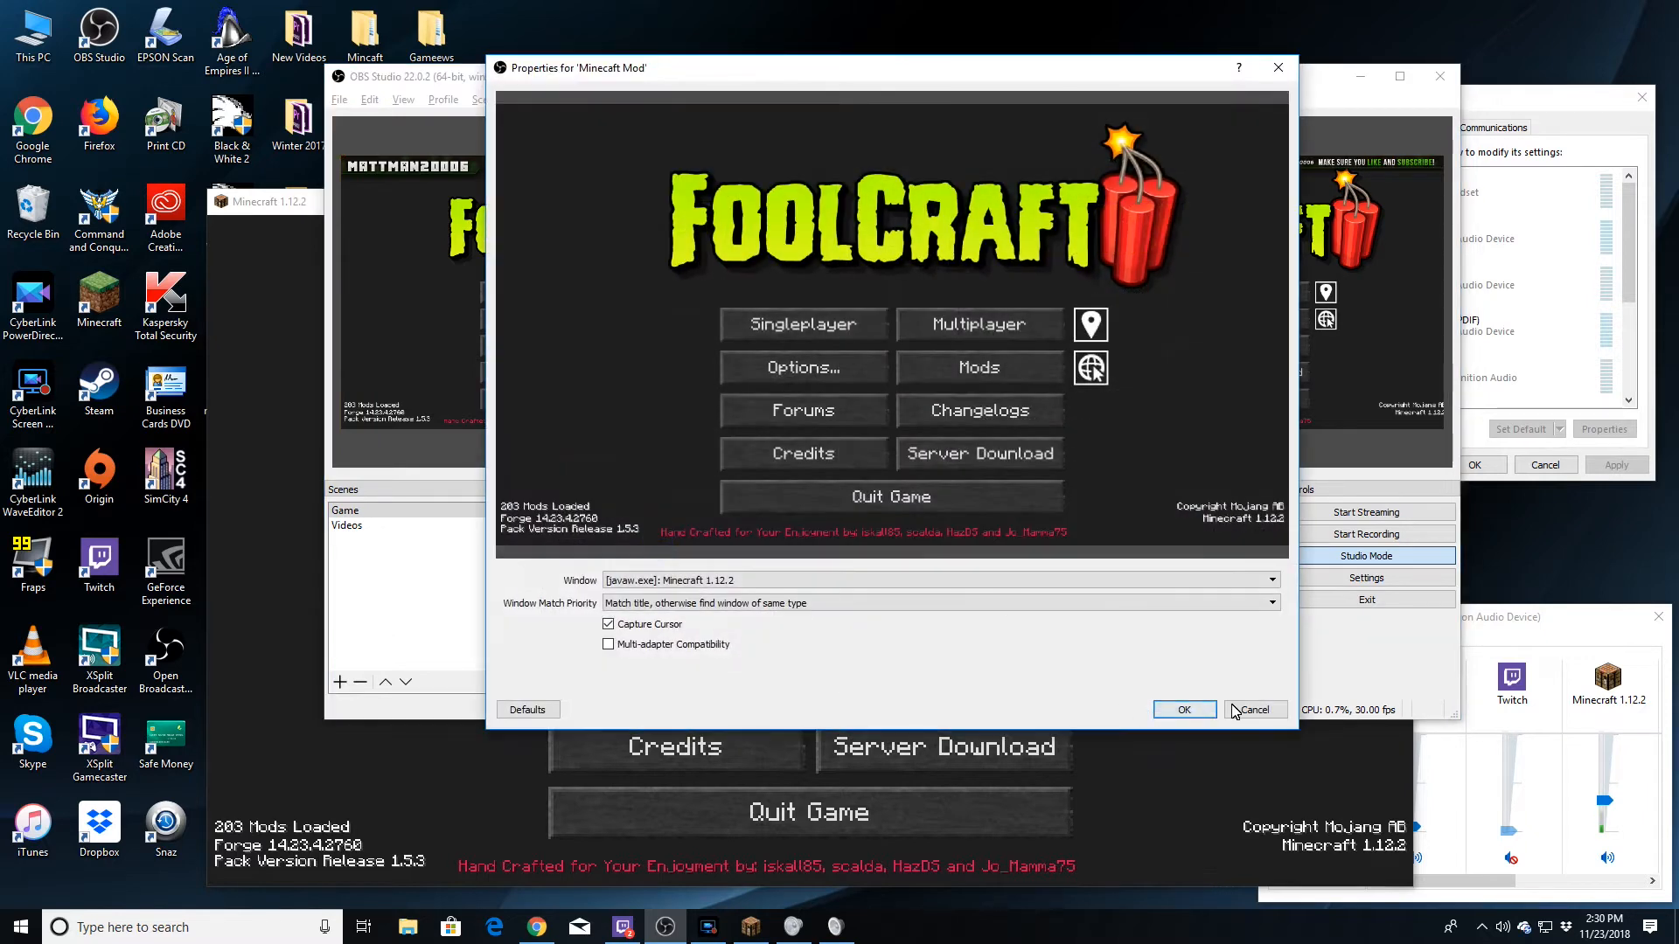
{"action": "left_click", "coordinate": [1253, 710]}
{"action": "left_click", "coordinate": [606, 556]}
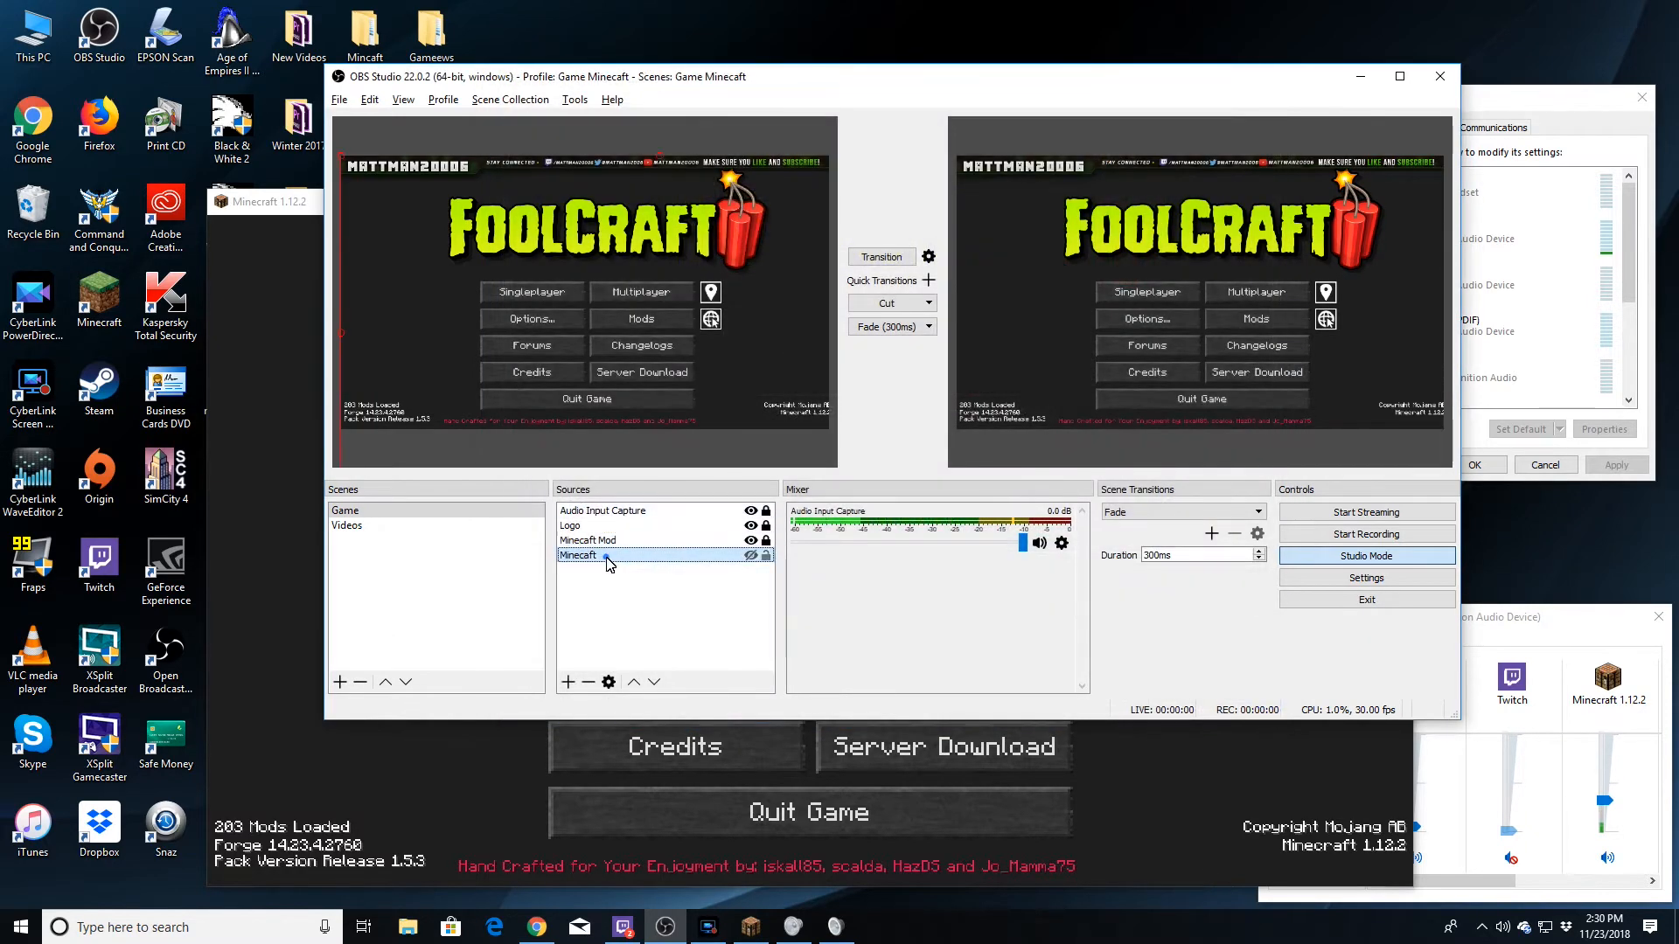
Load the Videos scene into the preview and mute Minecraft 1.12.2 in the Windows volume mixer.
{"action": "left_click", "coordinate": [379, 527]}
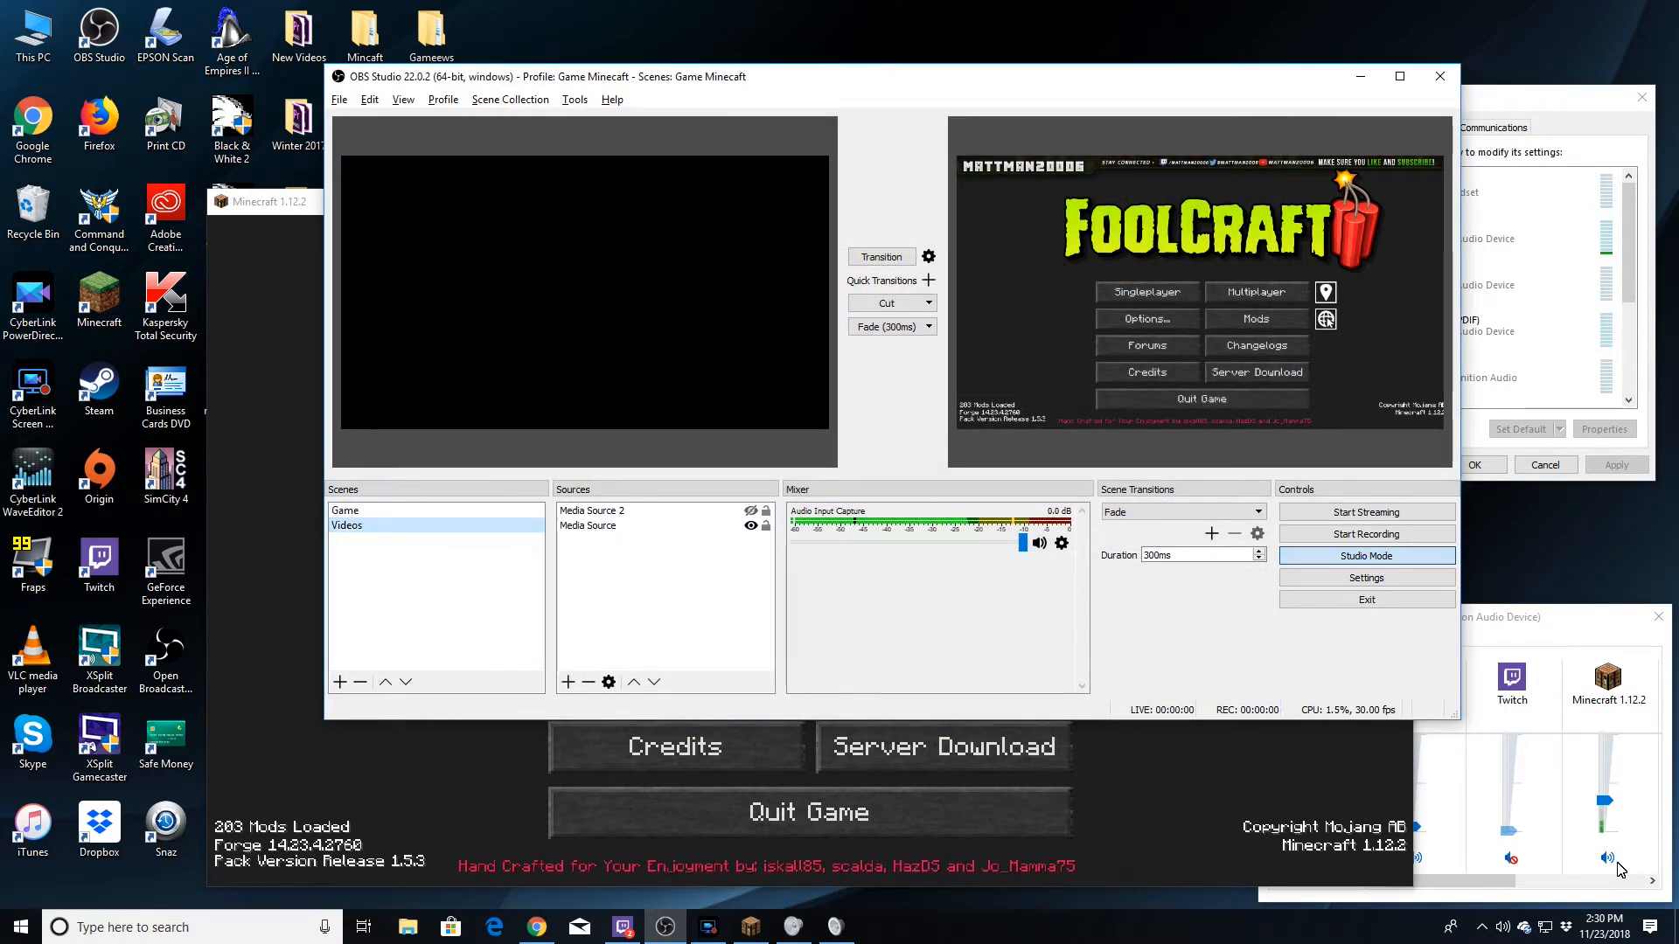
{"action": "left_click", "coordinate": [1655, 824]}
{"action": "left_click", "coordinate": [639, 633]}
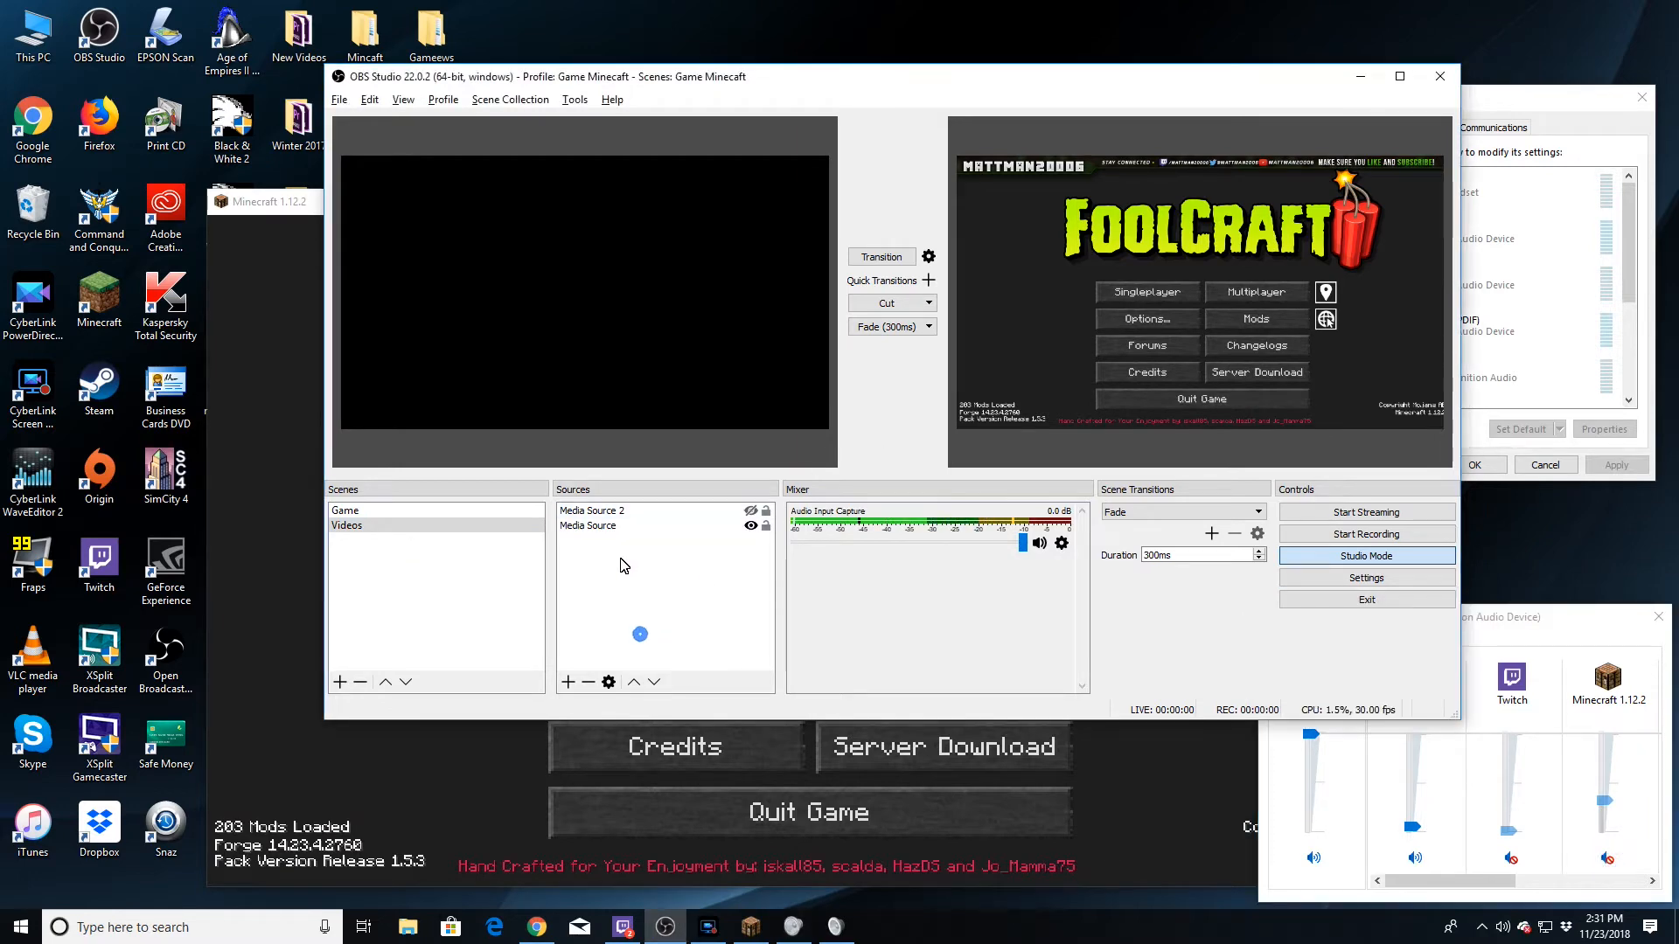
Check the properties of Media Source 2 without changing them and transition the Videos scene to the program output.
{"action": "double_click", "coordinate": [607, 514]}
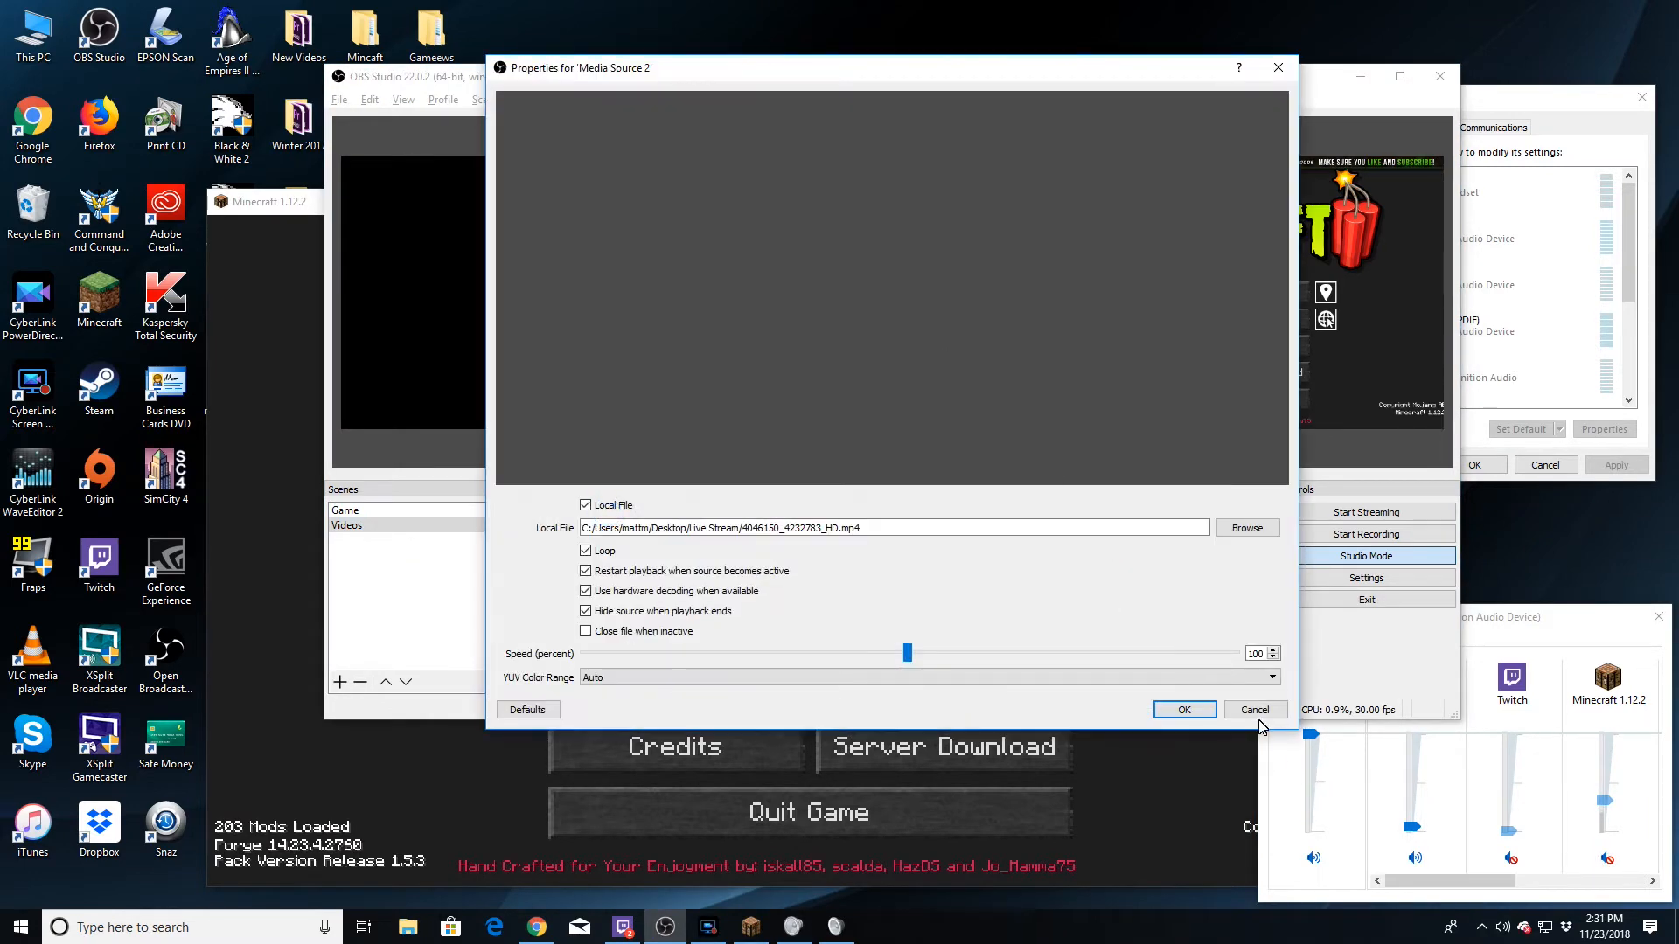
{"action": "left_click", "coordinate": [1255, 710]}
{"action": "left_click", "coordinate": [860, 254]}
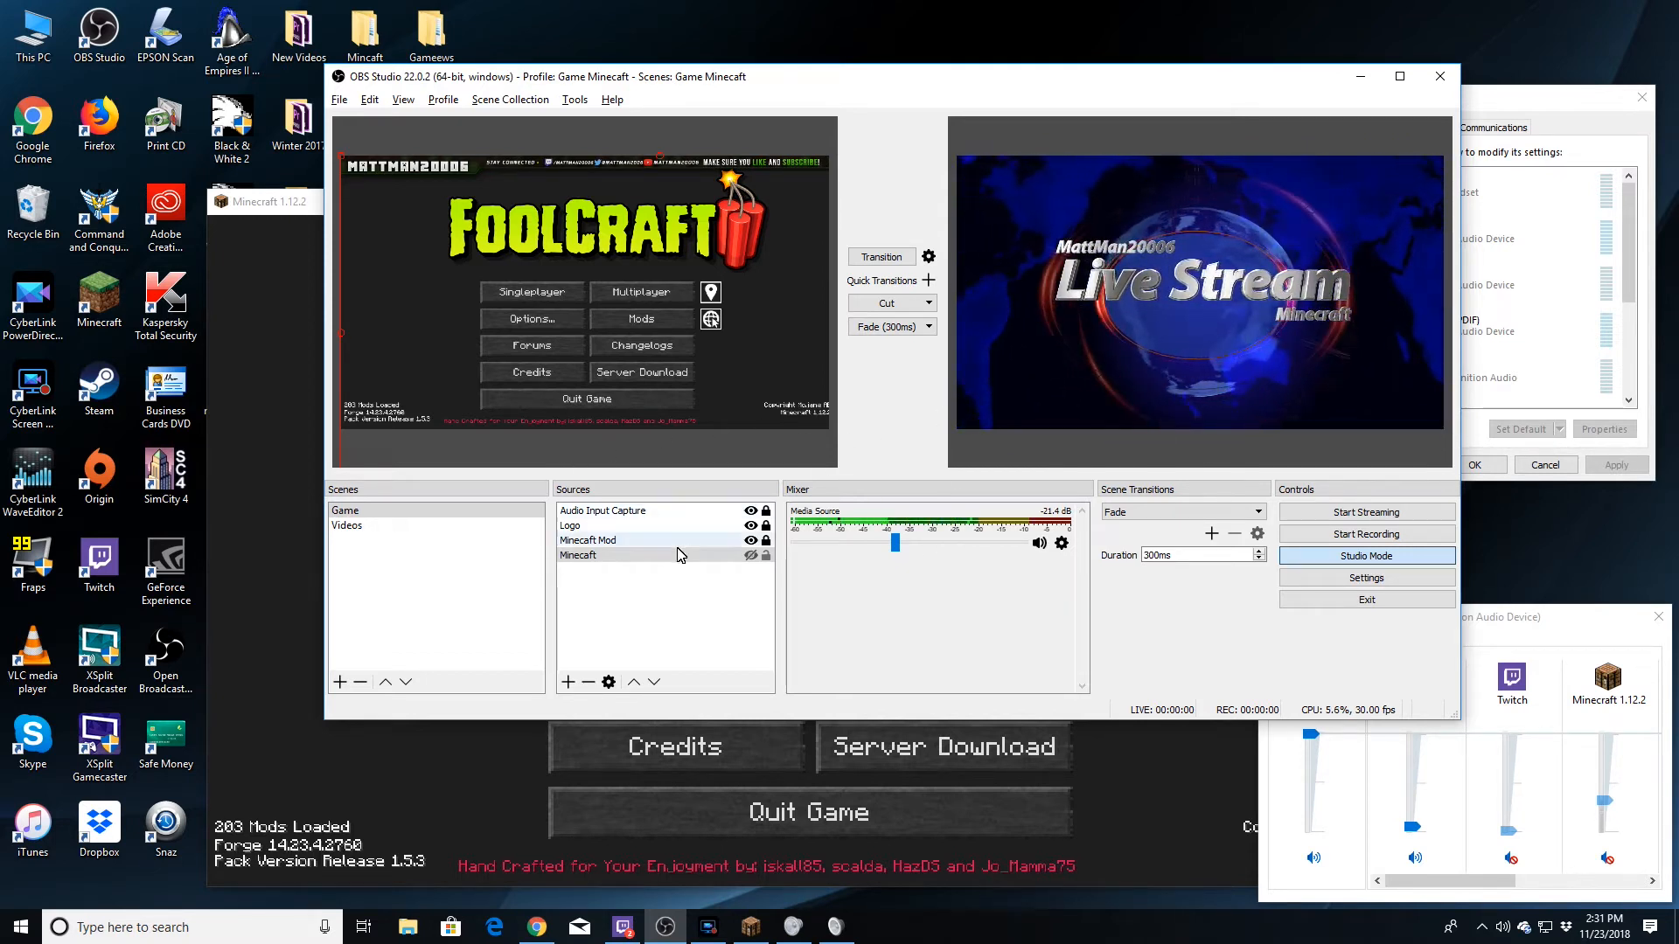
Load the Videos scene back into the preview, select Media Source and run the transition again.
{"action": "left_click", "coordinate": [443, 528]}
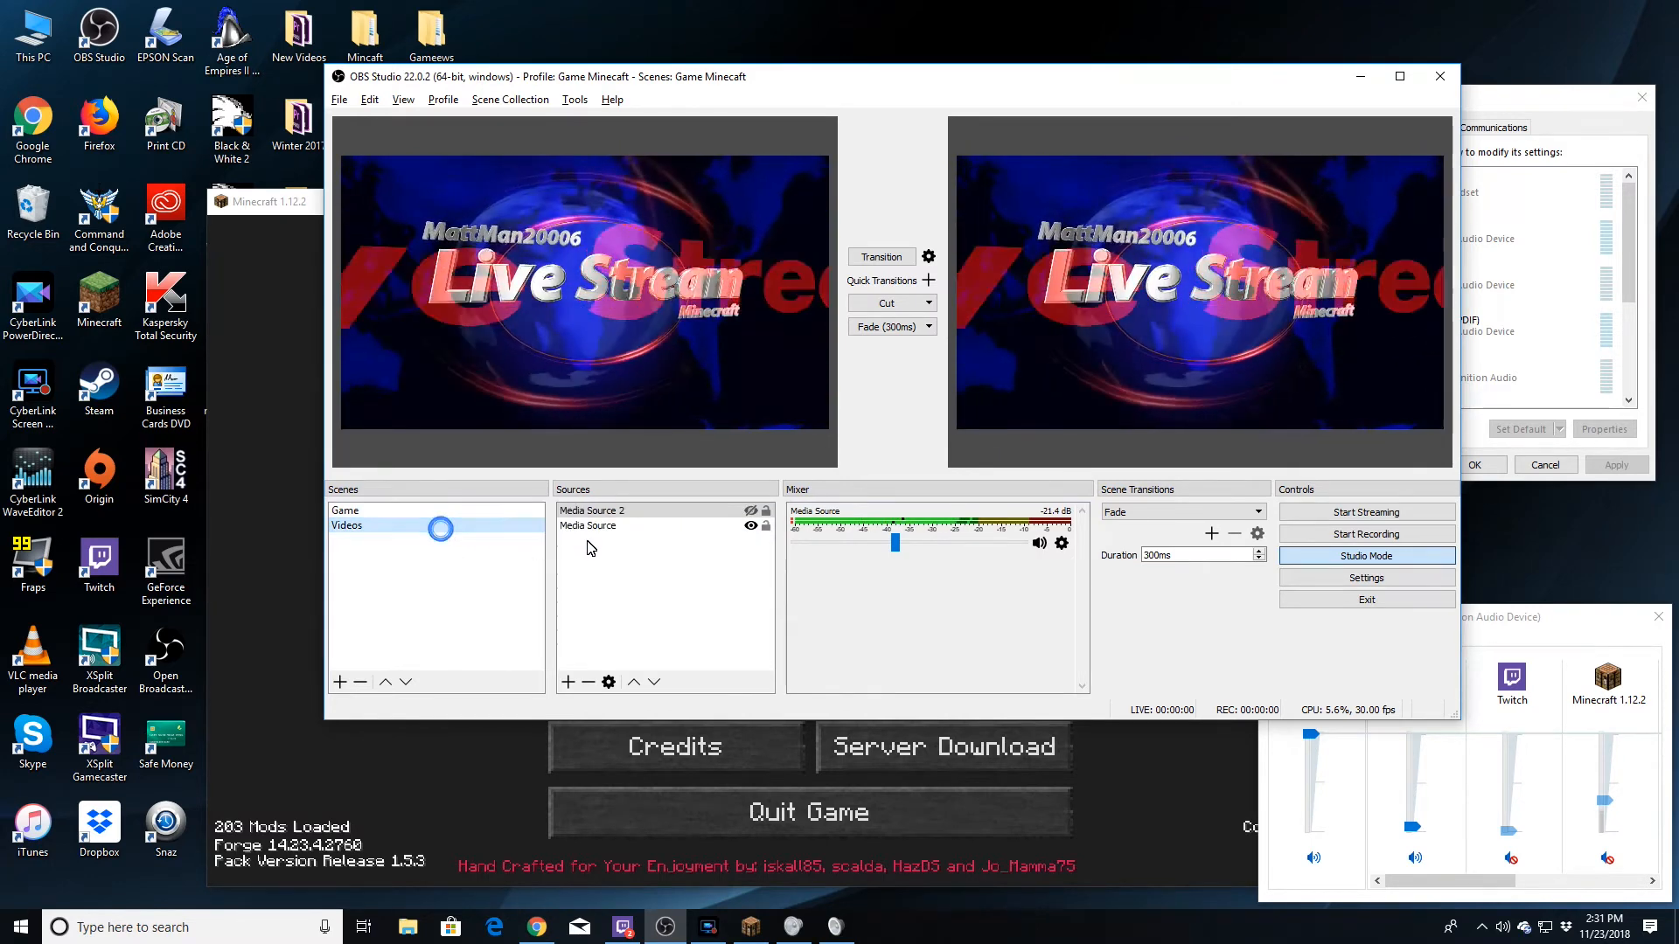
{"action": "left_click", "coordinate": [596, 526]}
{"action": "left_click", "coordinate": [874, 255]}
{"action": "left_click", "coordinate": [877, 252]}
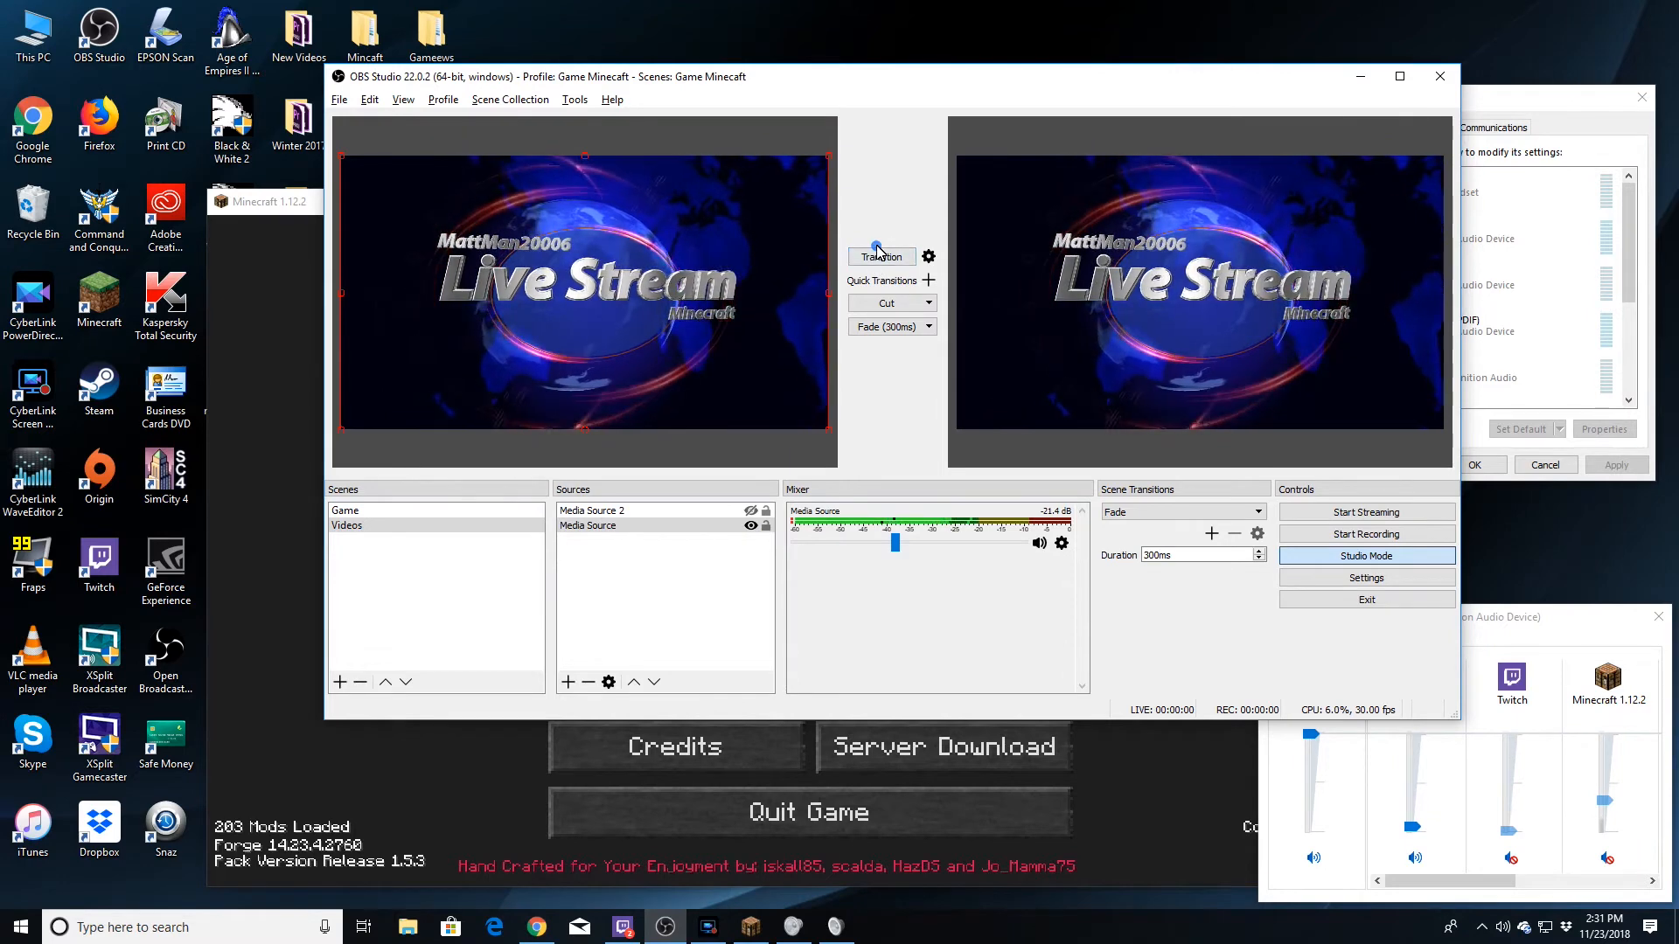
Lock both Media Source 2 and Media Source in the Videos scene.
{"action": "left_click", "coordinate": [619, 510]}
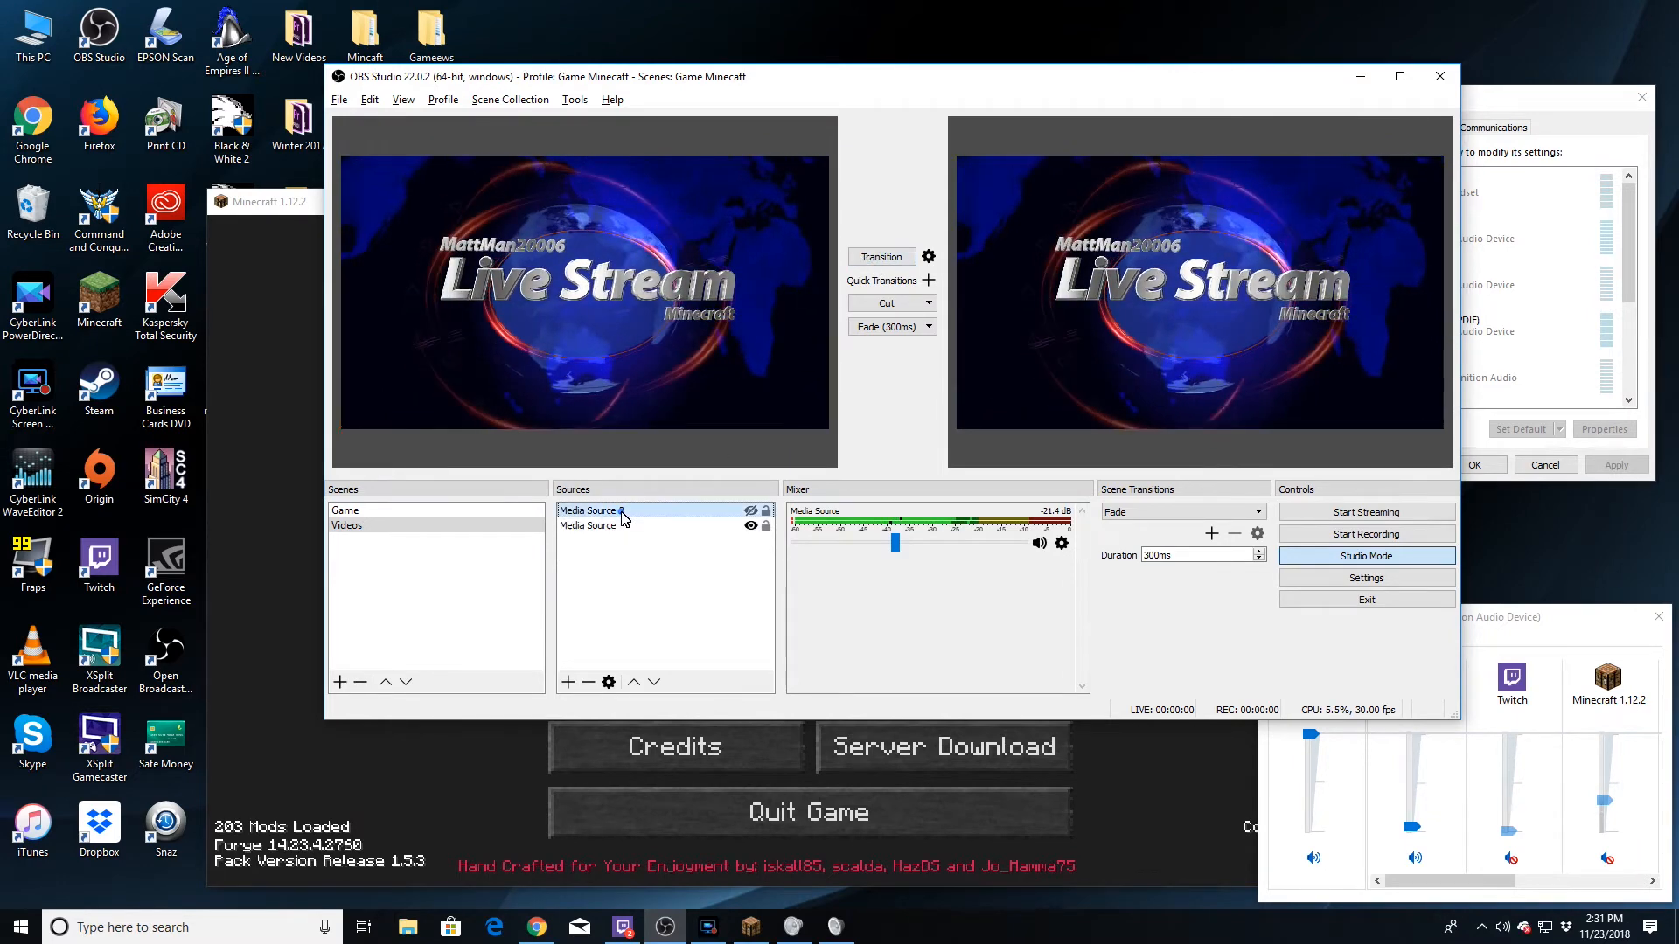
{"action": "left_click", "coordinate": [765, 527]}
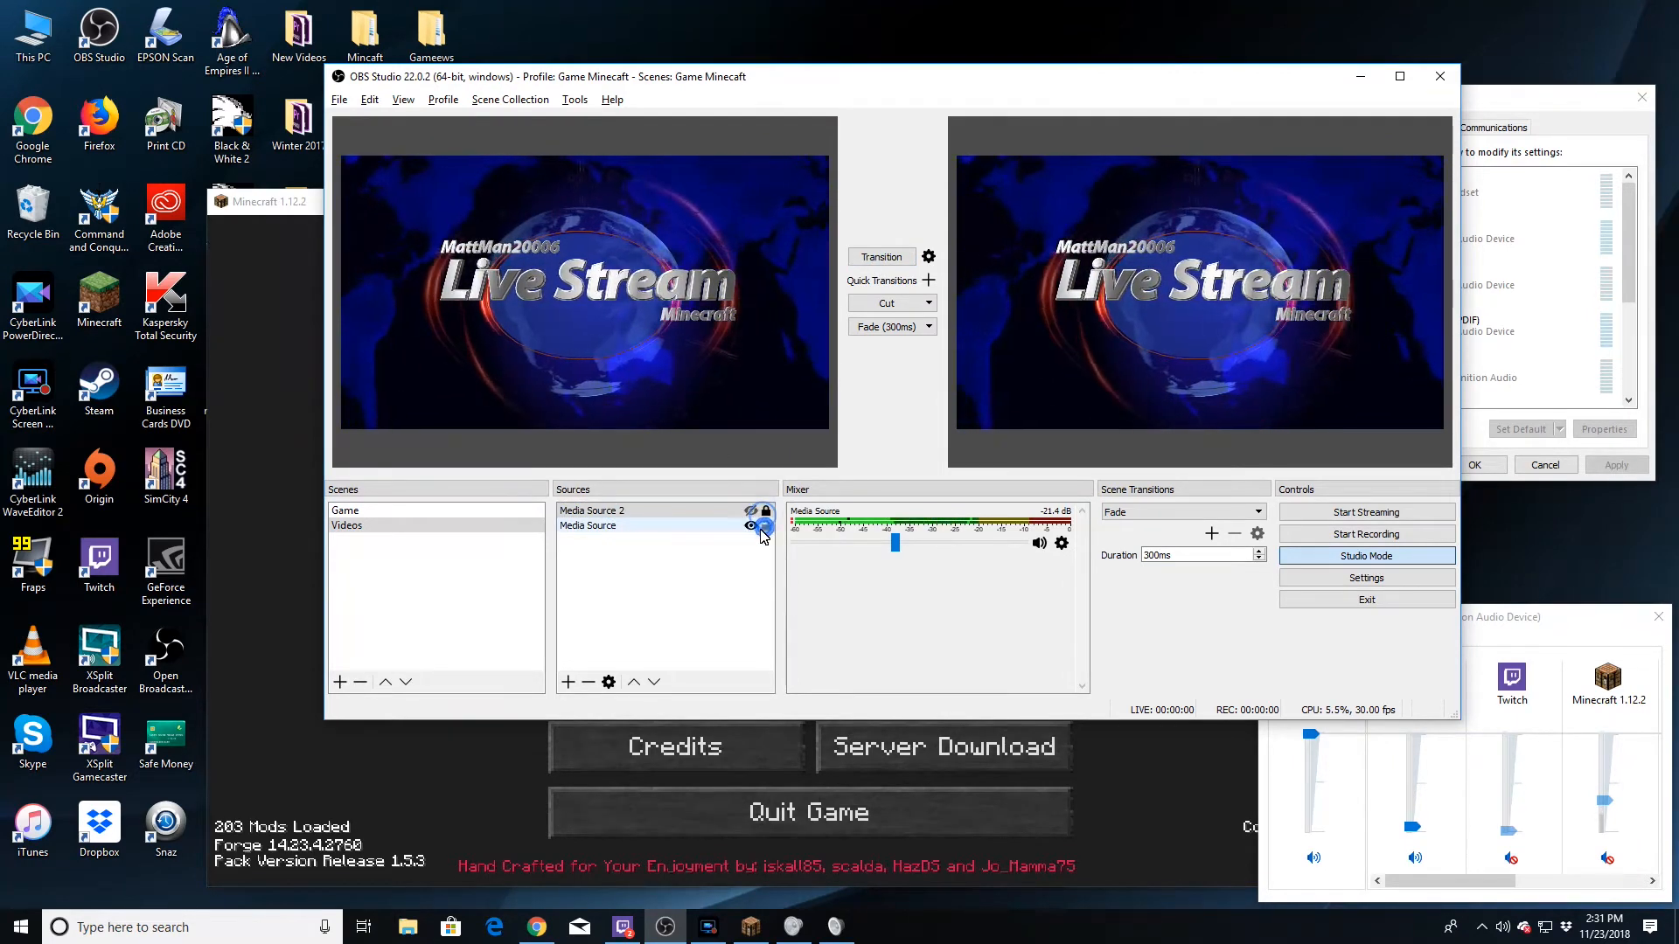
Swap the visibility of Media Source 2 and Media Source back and forth, ending with only Media Source shown.
{"action": "left_click", "coordinate": [750, 510]}
{"action": "left_click", "coordinate": [750, 526]}
{"action": "left_click", "coordinate": [749, 510]}
{"action": "left_click", "coordinate": [750, 525]}
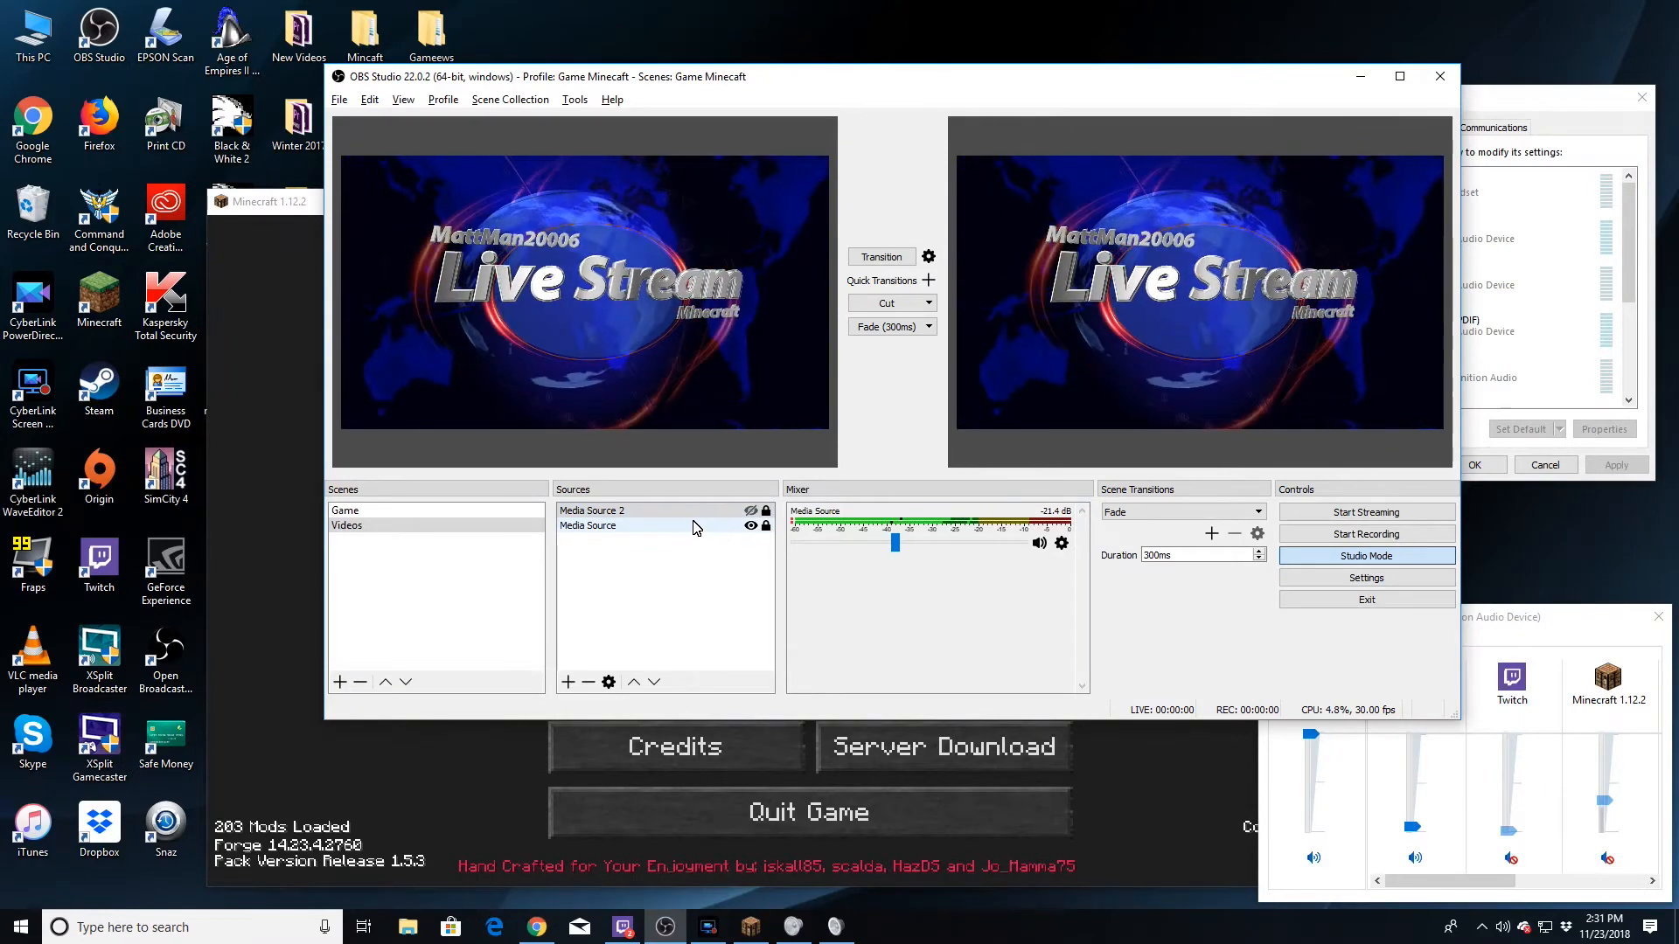
{"action": "left_click", "coordinate": [751, 510]}
{"action": "left_click", "coordinate": [750, 525]}
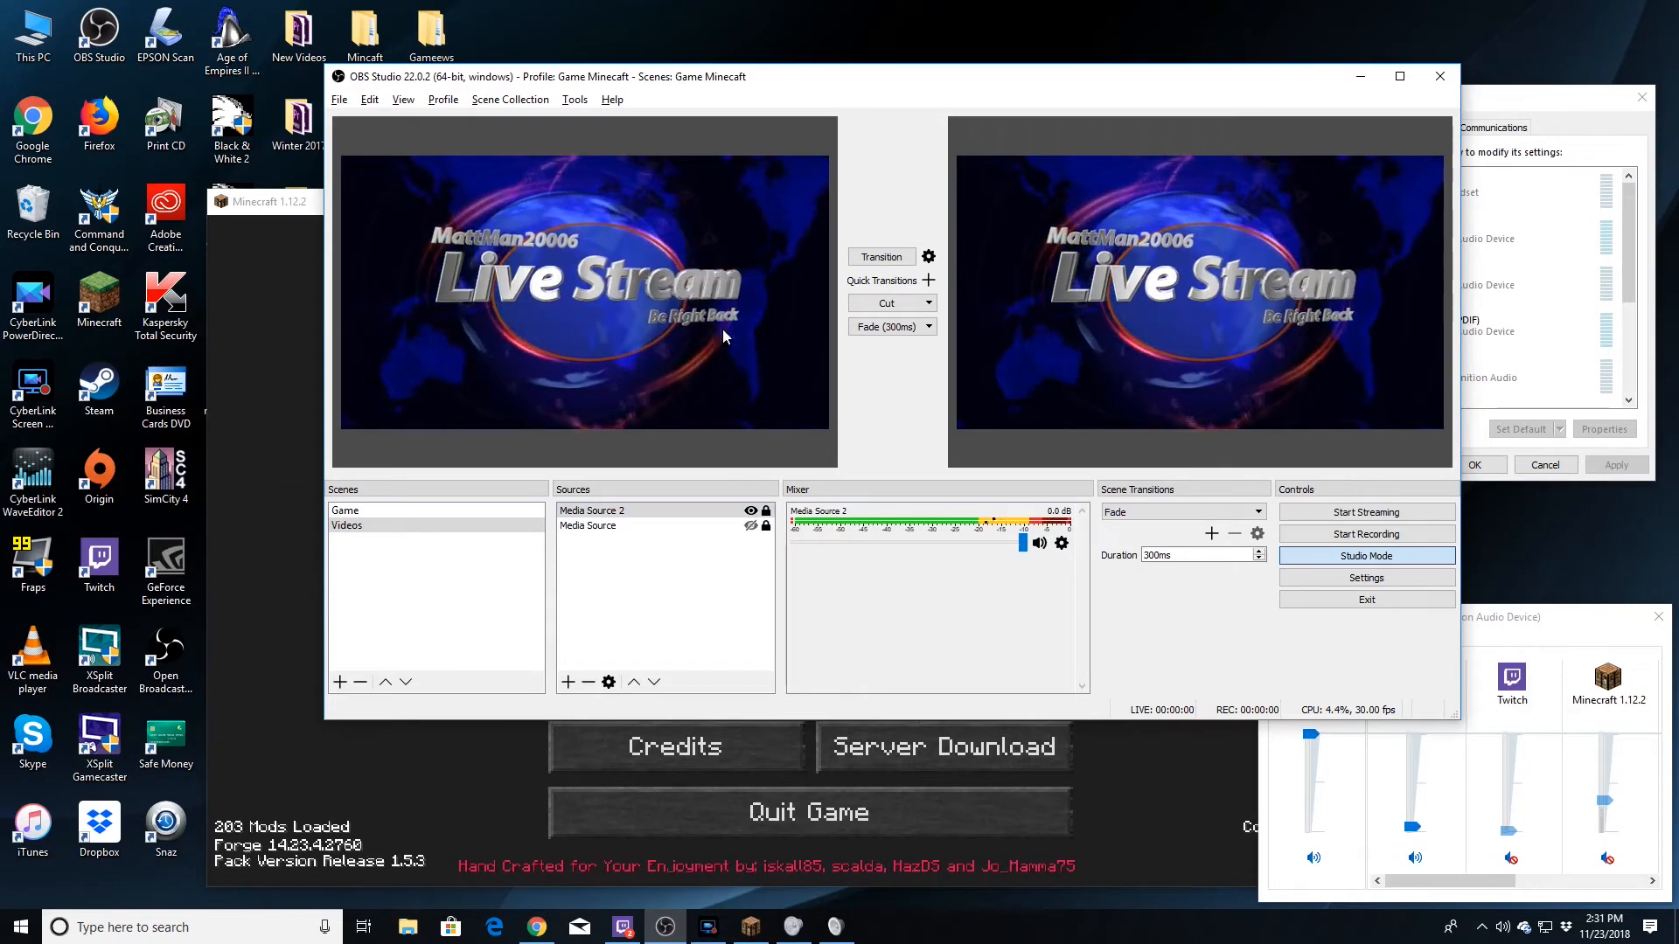
{"action": "left_click", "coordinate": [751, 510]}
{"action": "left_click", "coordinate": [750, 525]}
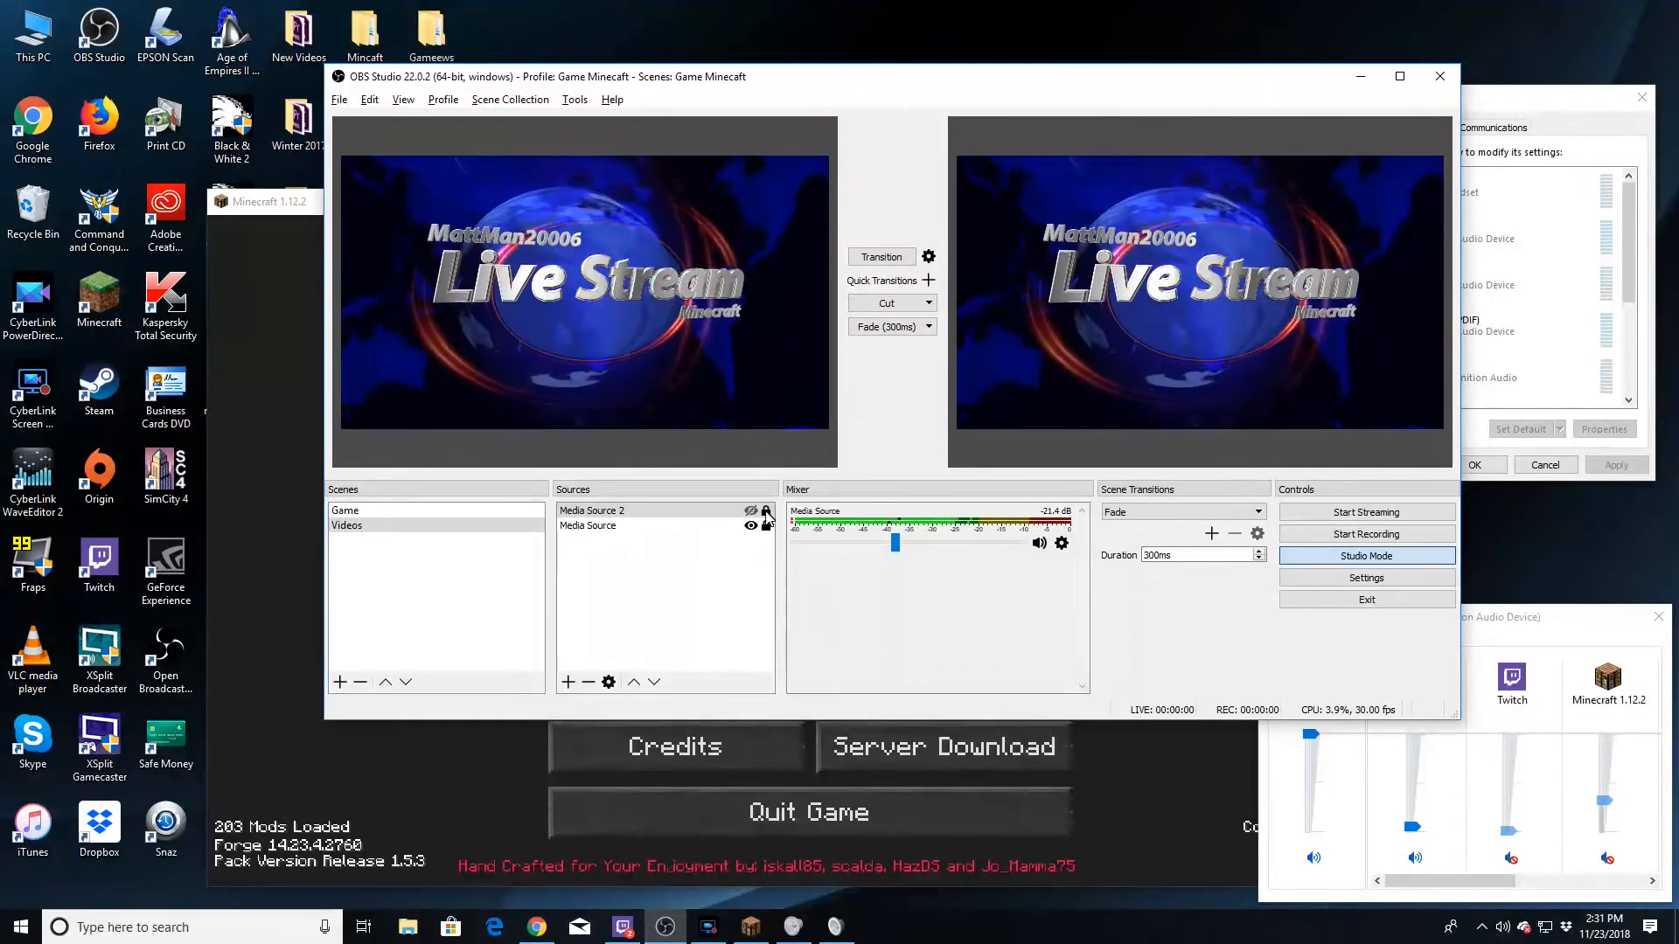
{"action": "left_click", "coordinate": [750, 511]}
{"action": "left_click", "coordinate": [752, 527]}
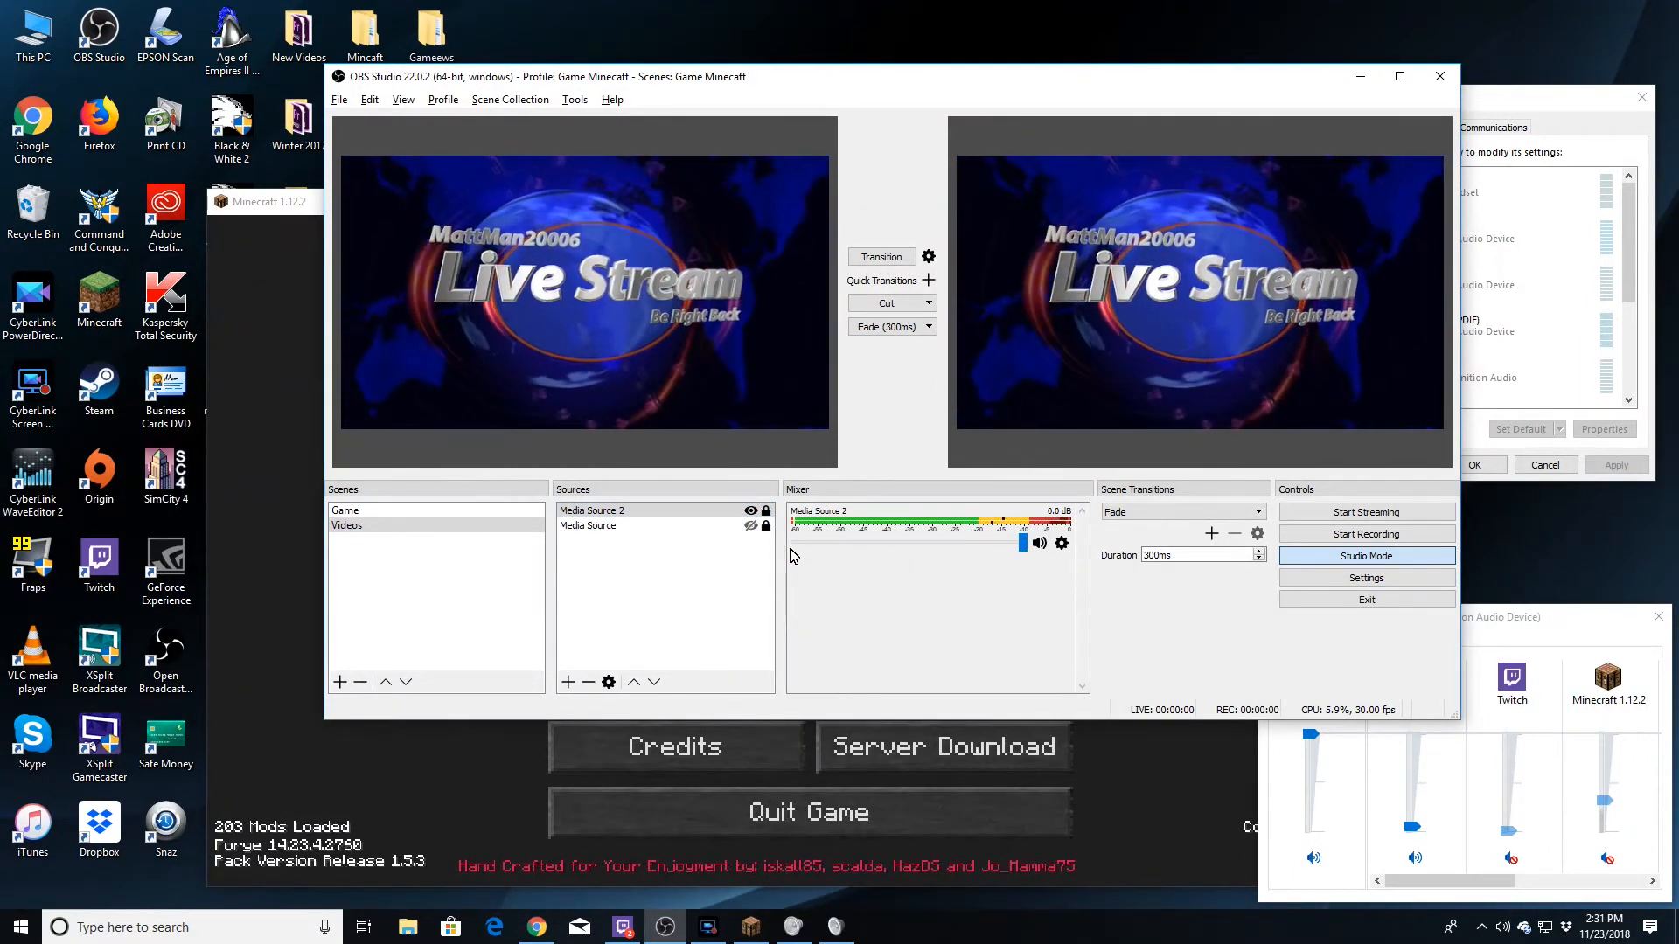
{"action": "left_click", "coordinate": [699, 511]}
{"action": "left_click", "coordinate": [750, 526]}
{"action": "left_click", "coordinate": [750, 511]}
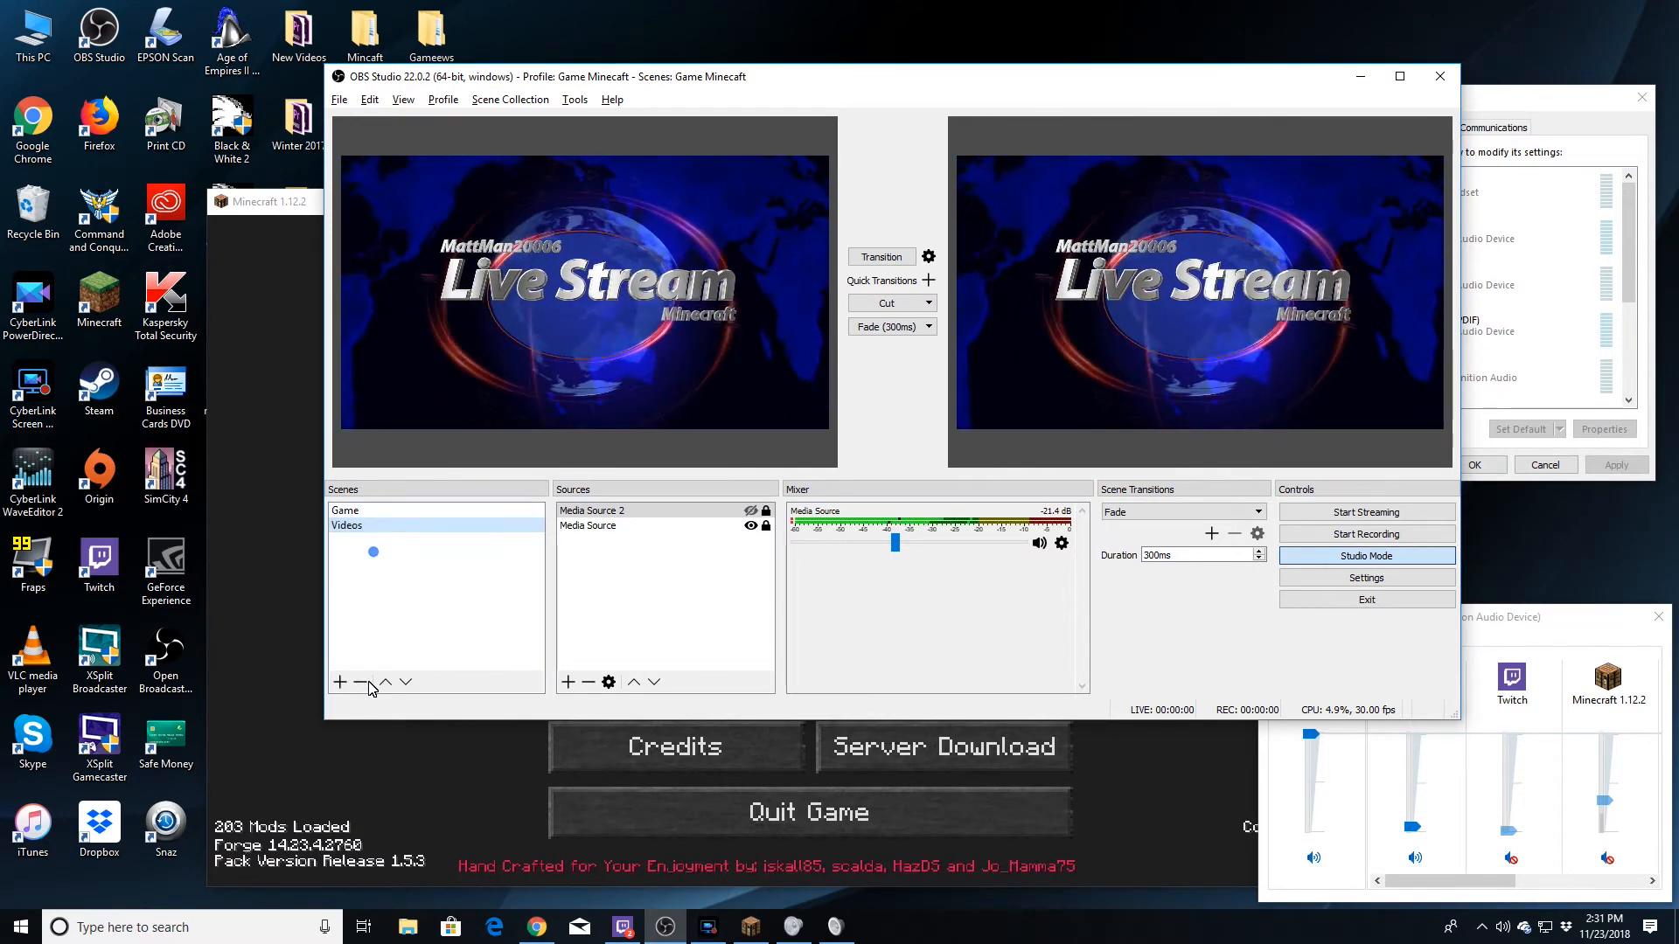
Add a new scene named Intro.
{"action": "left_click", "coordinate": [340, 683]}
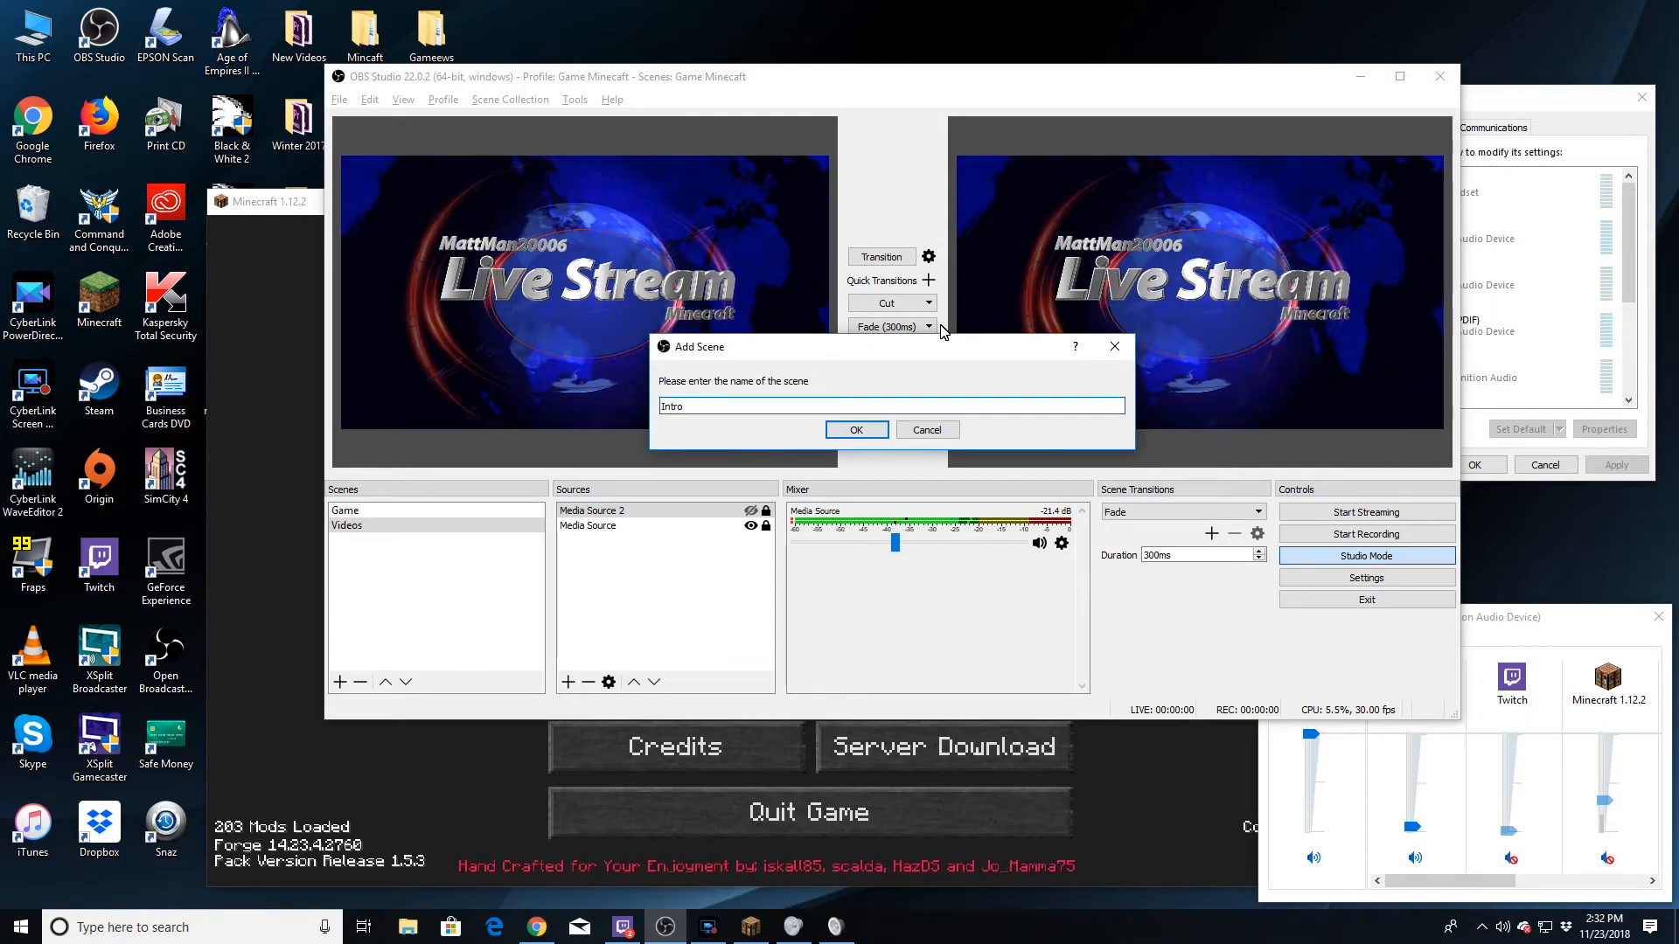
{"action": "left_click", "coordinate": [867, 431]}
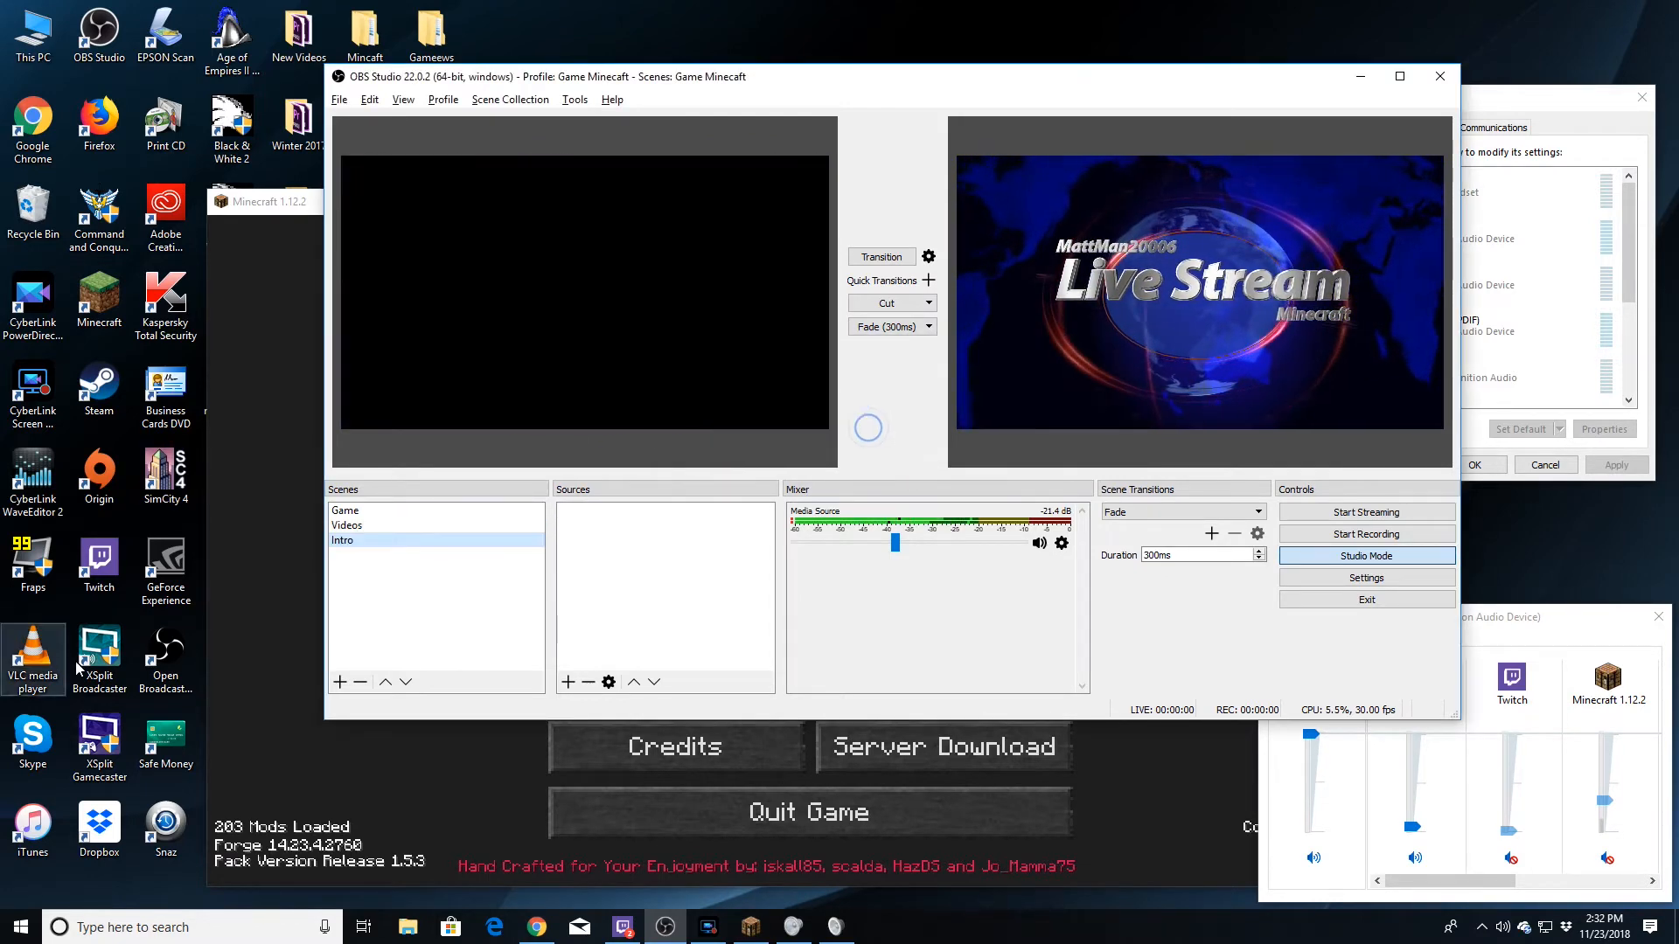
Add a new media source to the Intro scene using the local file 4046150_92643_HD.mp4 from the Live Stream folder.
{"action": "left_click", "coordinate": [568, 682]}
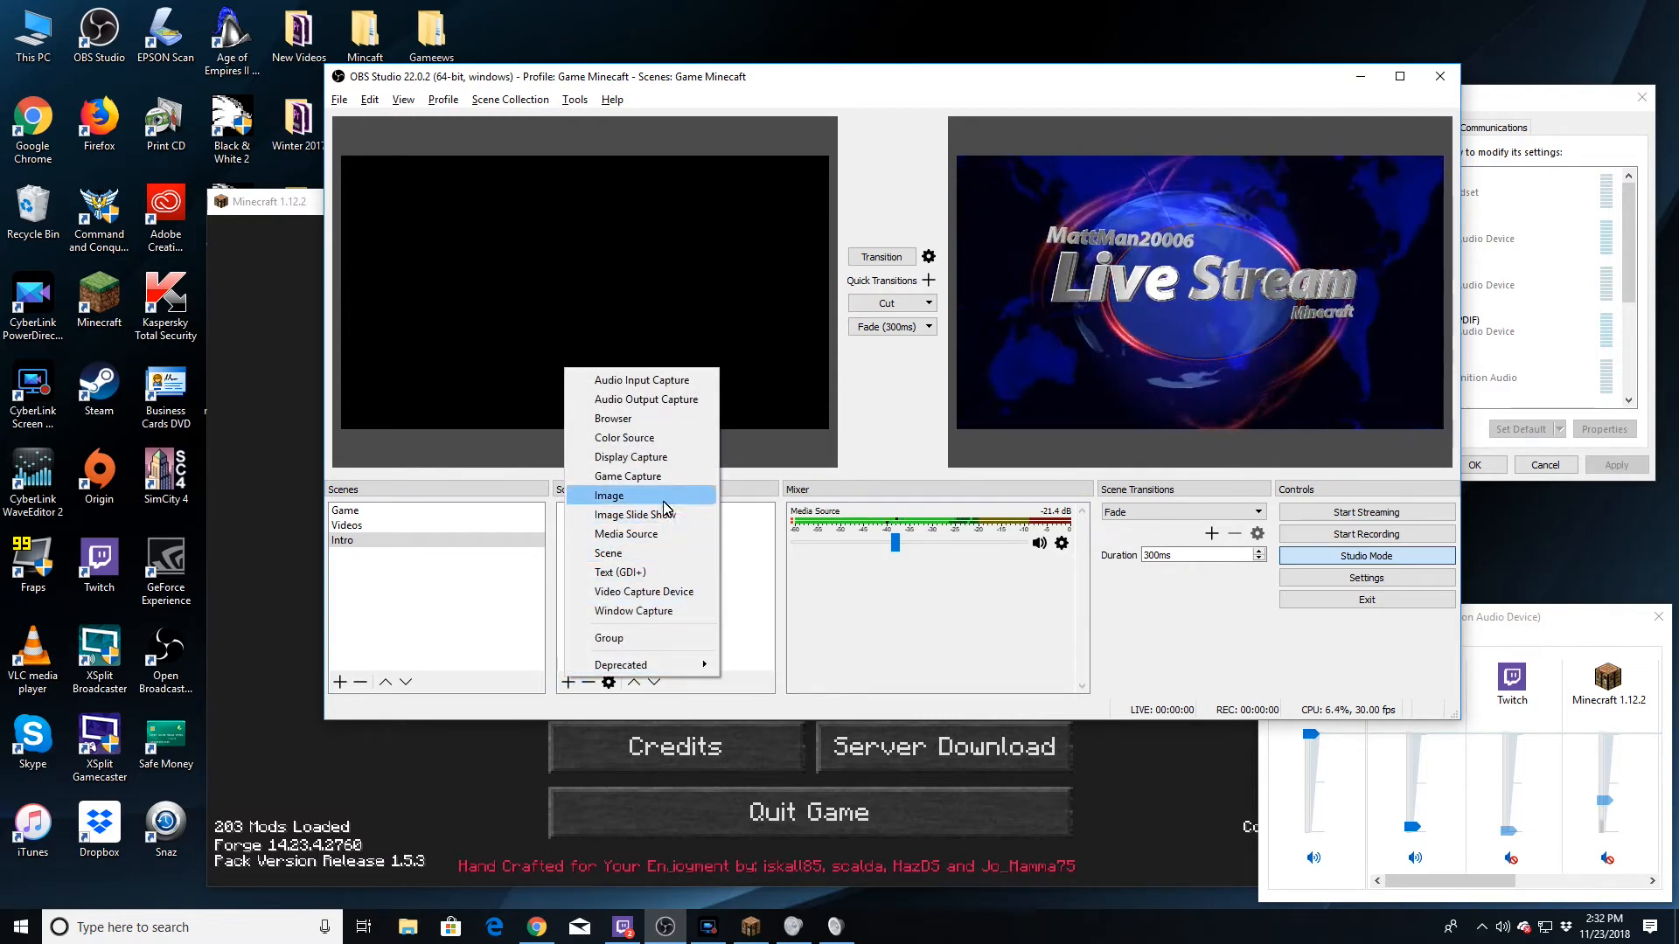
{"action": "left_click", "coordinate": [626, 533]}
{"action": "left_click", "coordinate": [931, 522]}
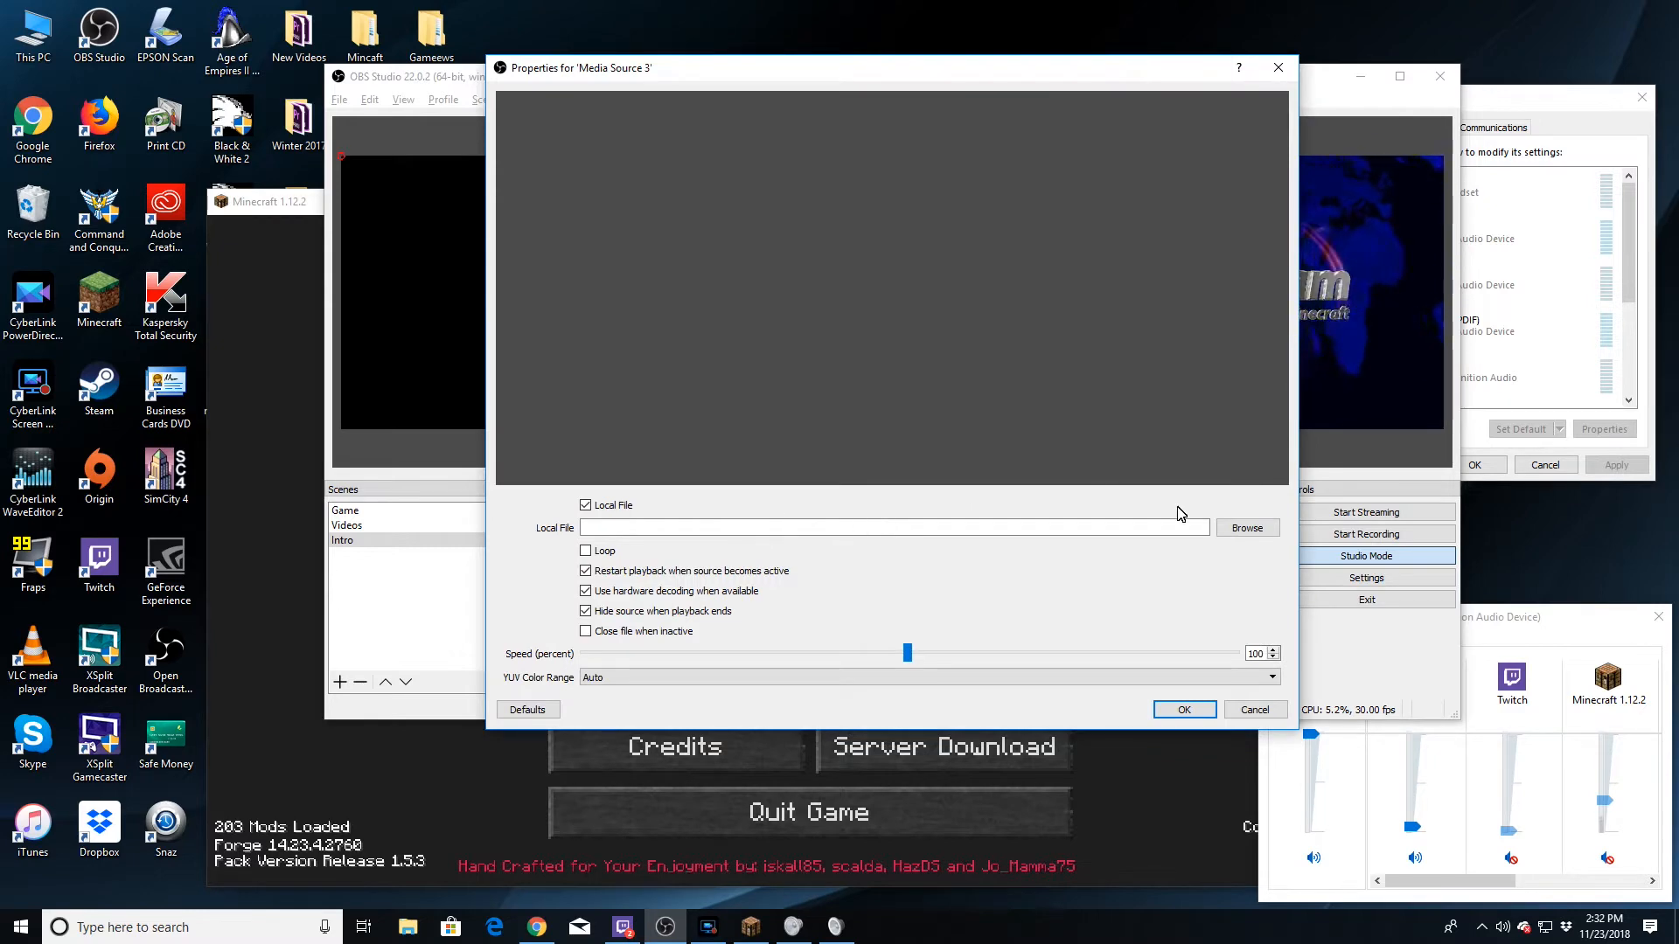
{"action": "left_click", "coordinate": [1233, 527]}
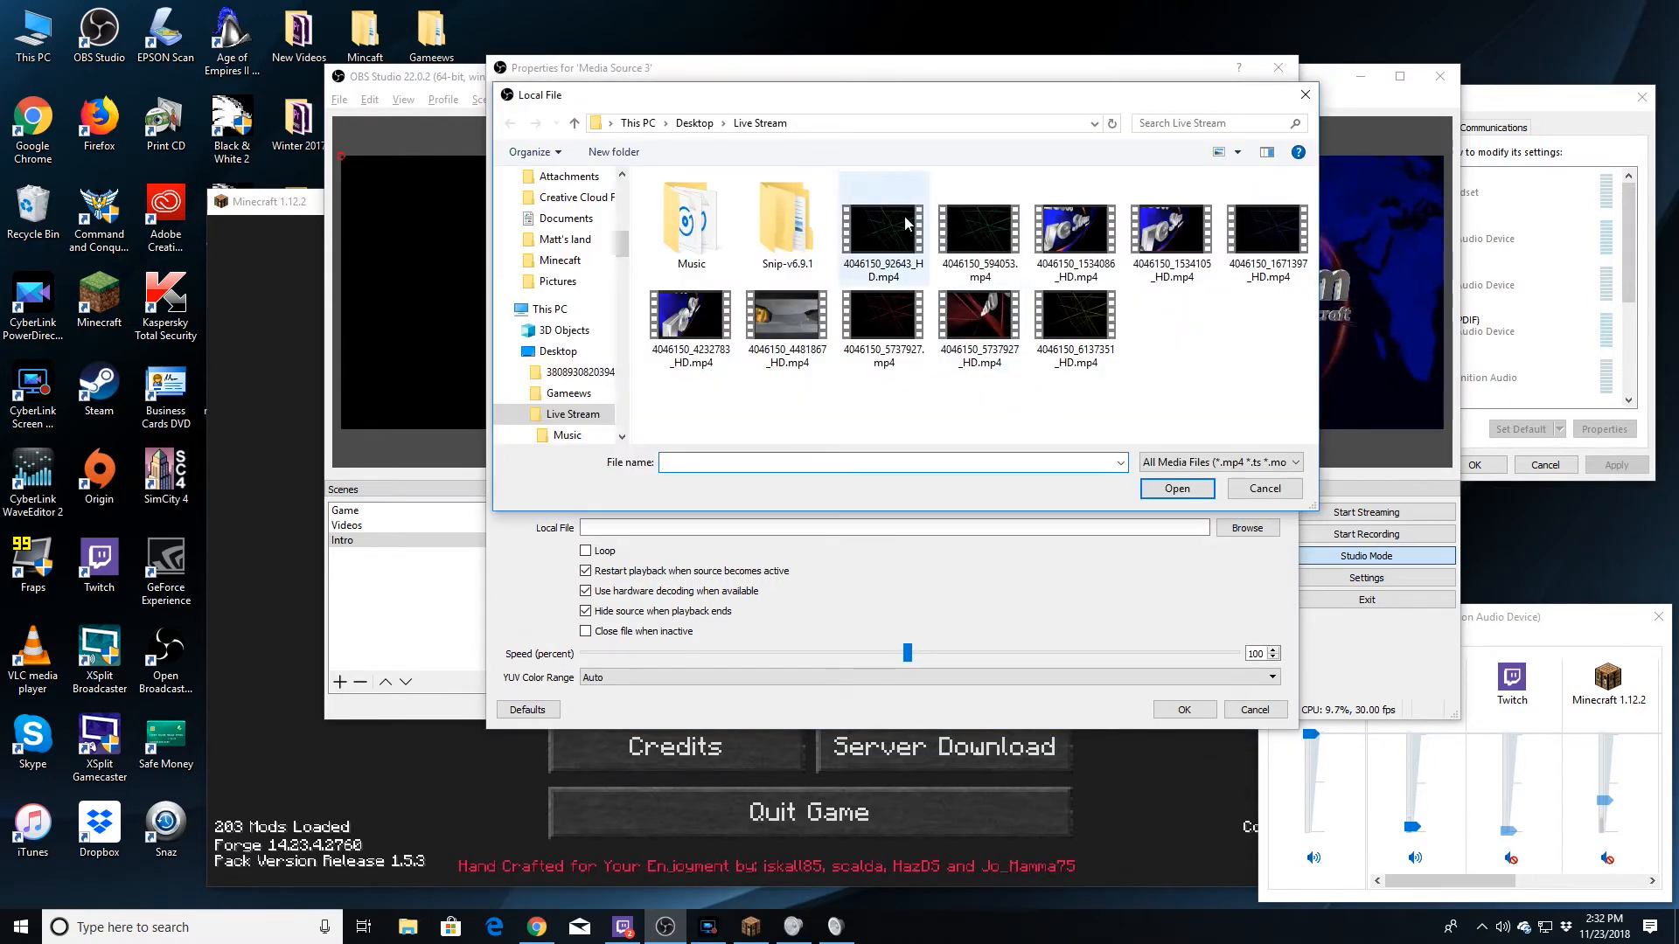
{"action": "left_click", "coordinate": [883, 234]}
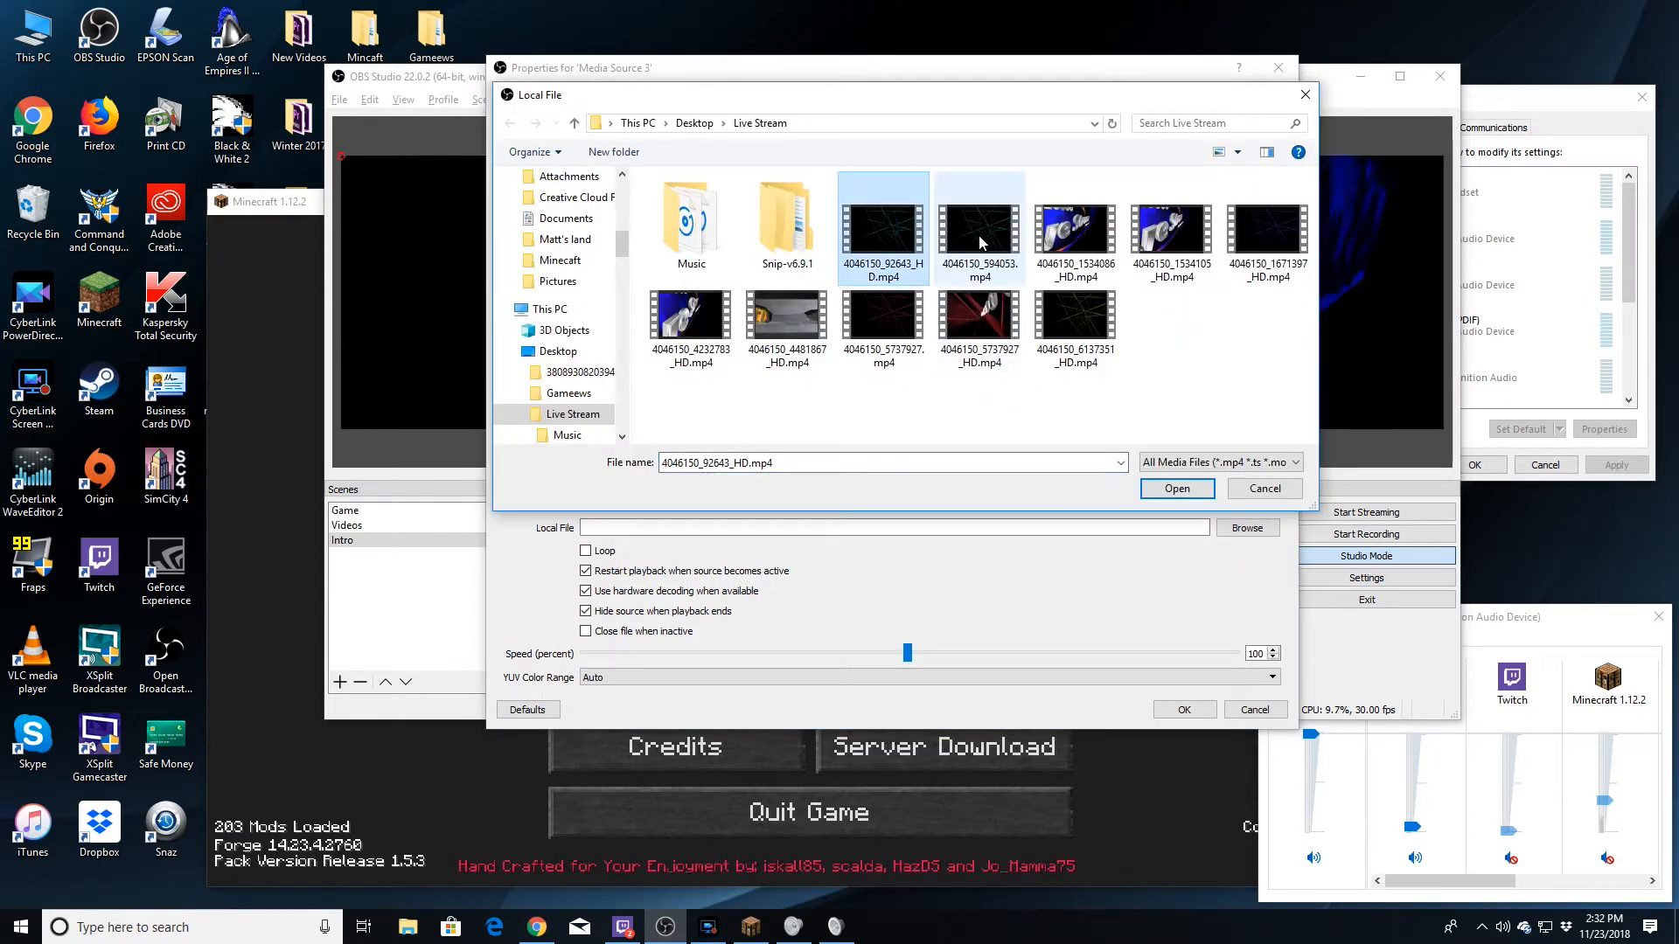
{"action": "left_click", "coordinate": [981, 242]}
{"action": "left_click", "coordinate": [883, 232]}
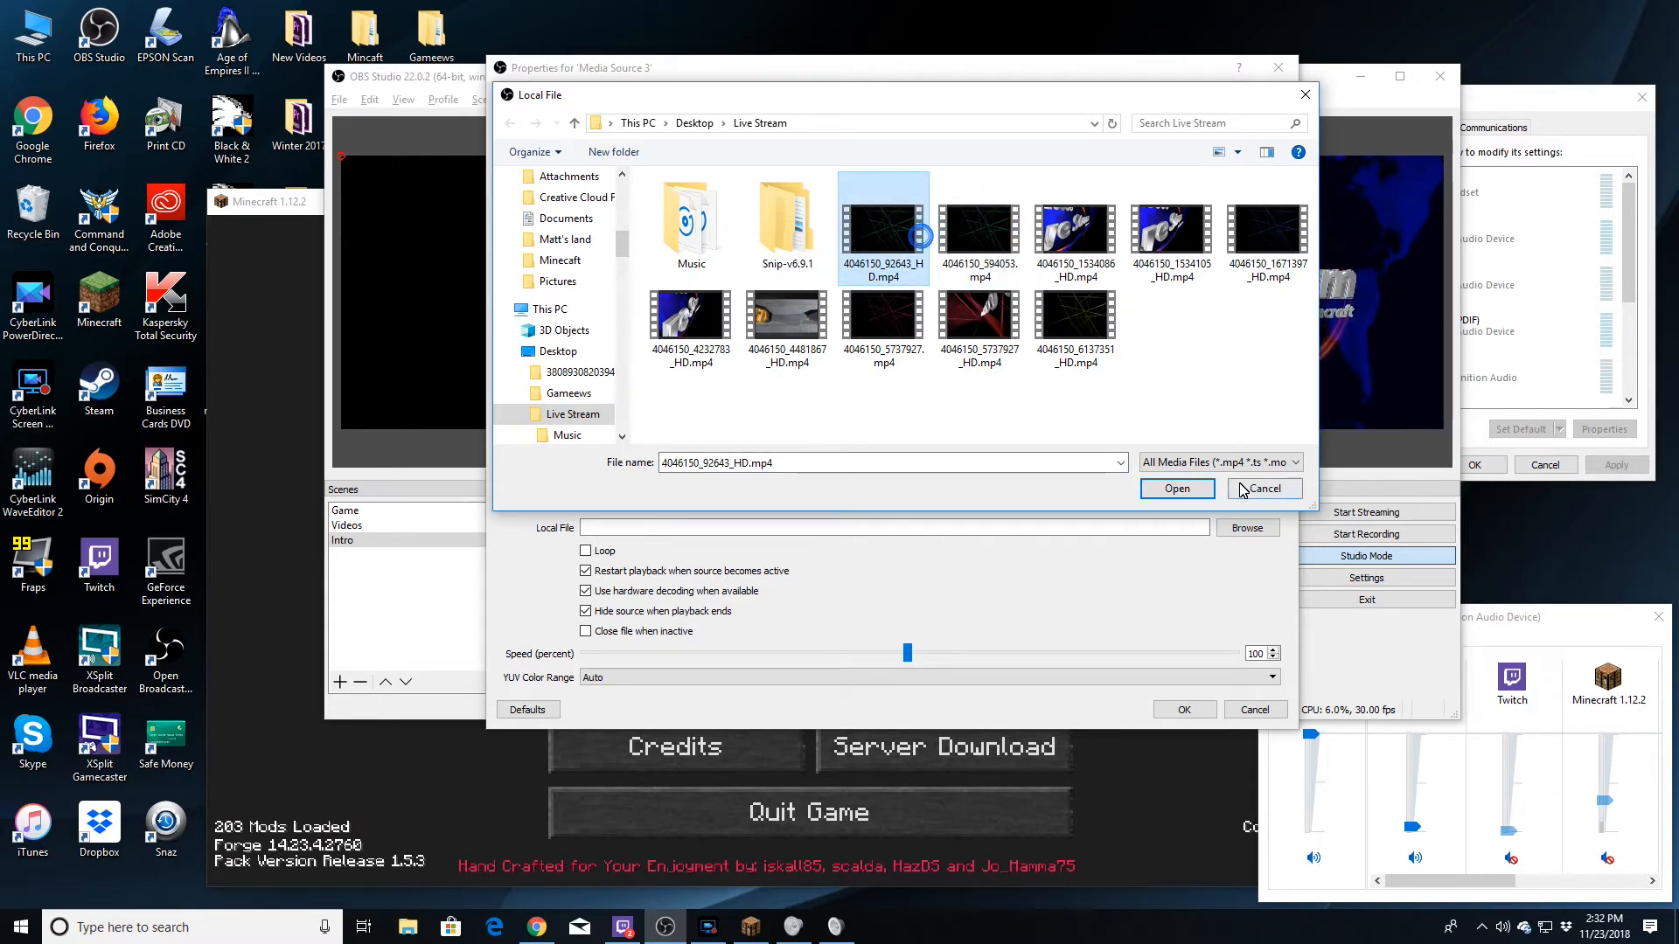
{"action": "left_click", "coordinate": [1177, 489]}
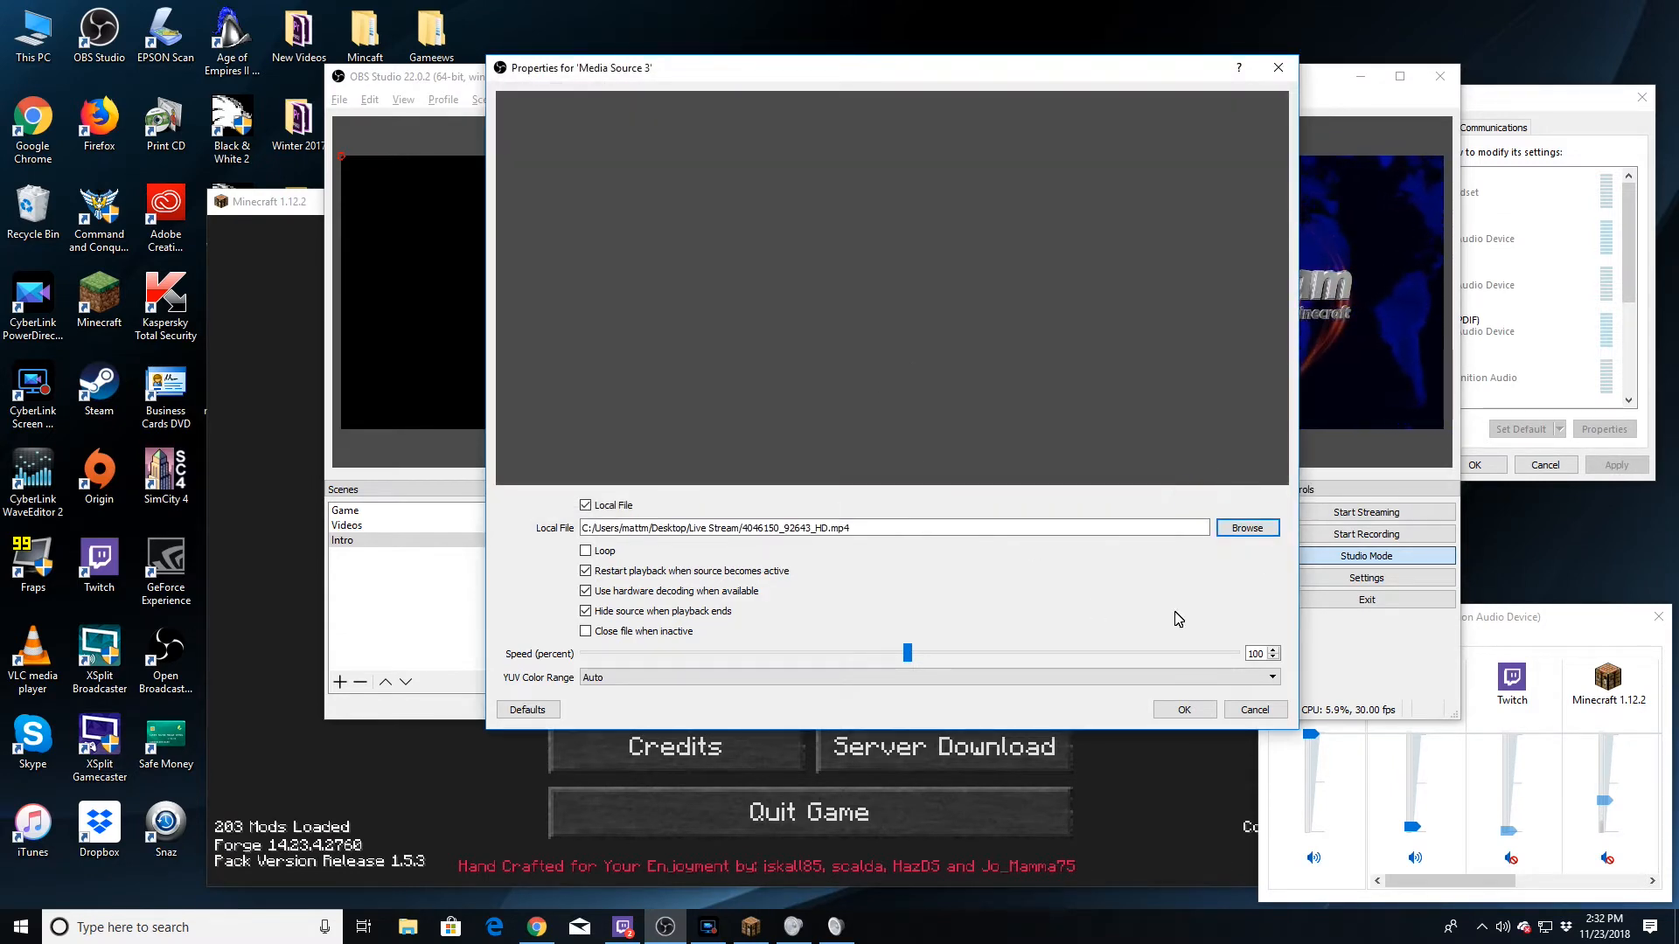
{"action": "left_click", "coordinate": [1162, 708]}
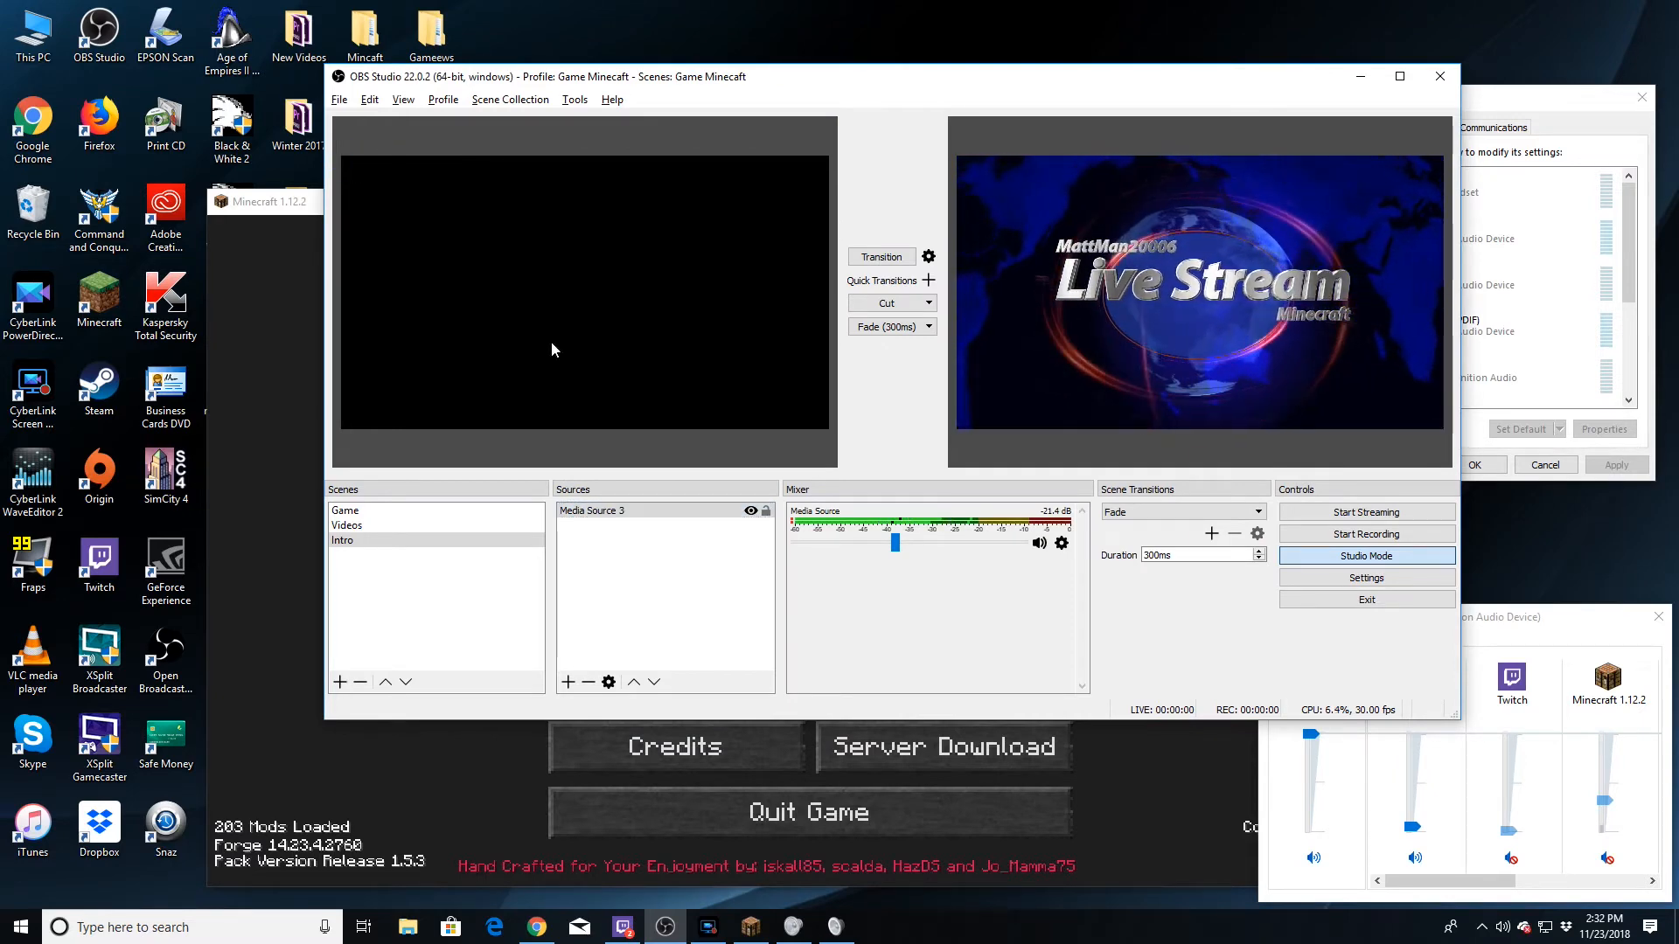
Hide the Intro scene's media source and change its local file to 4046150_594053.mp4.
{"action": "left_click", "coordinate": [751, 511]}
{"action": "double_click", "coordinate": [671, 510]}
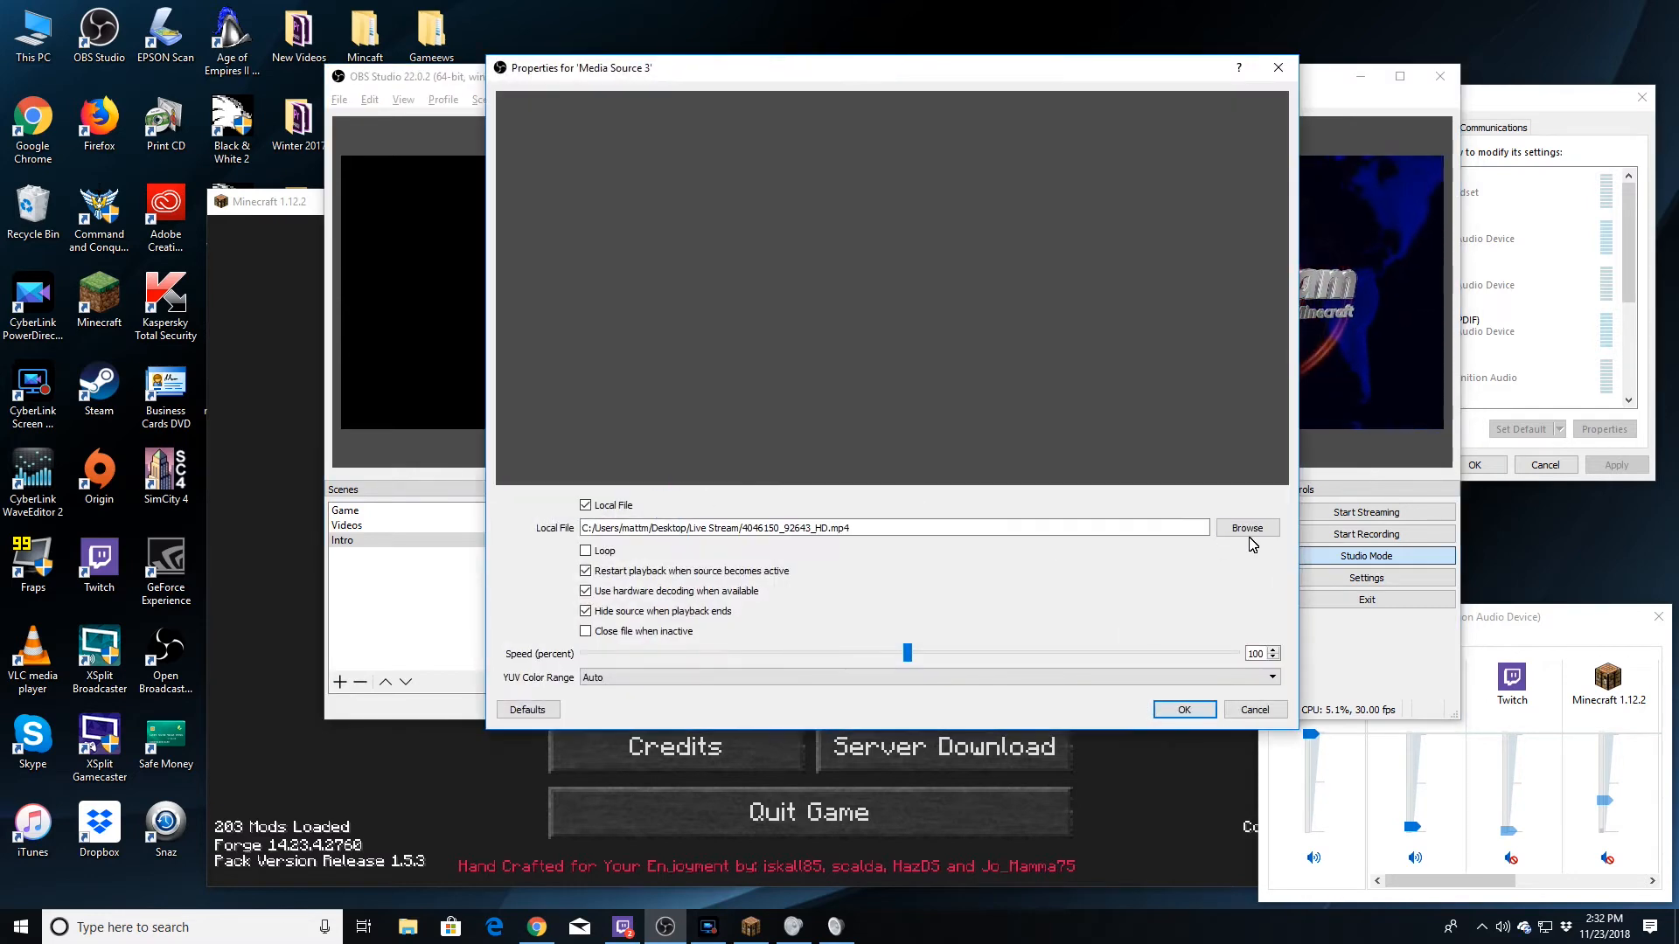
{"action": "left_click", "coordinate": [1247, 527]}
{"action": "left_click", "coordinate": [978, 232]}
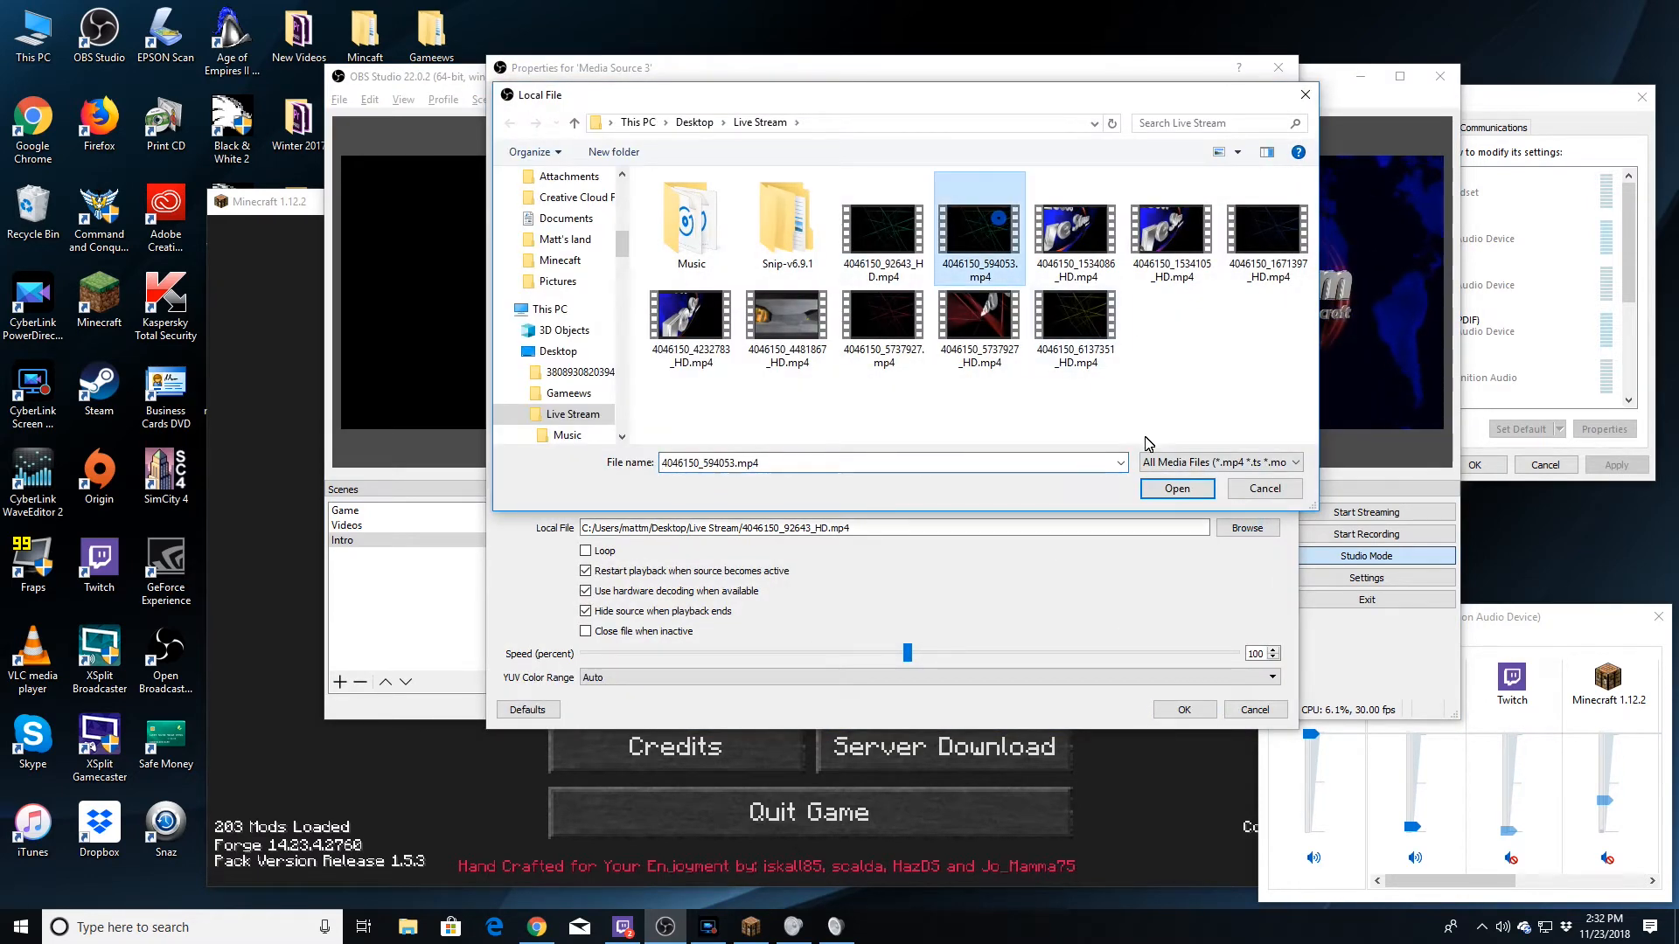
{"action": "left_click", "coordinate": [1174, 487]}
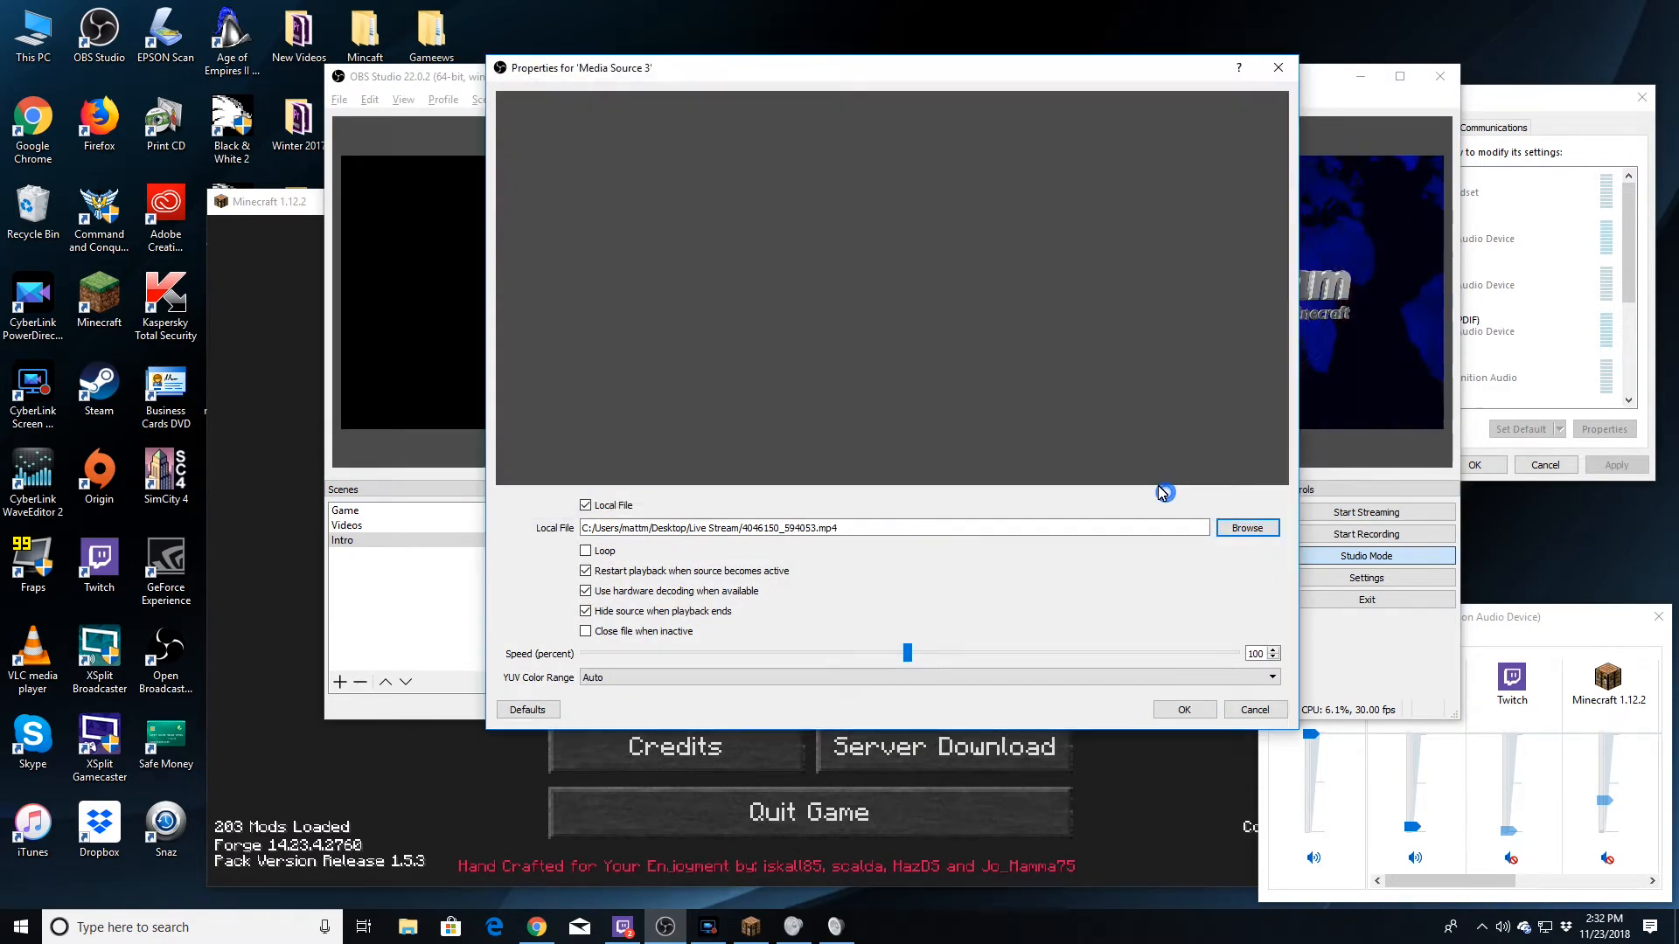
{"action": "left_click", "coordinate": [1188, 710]}
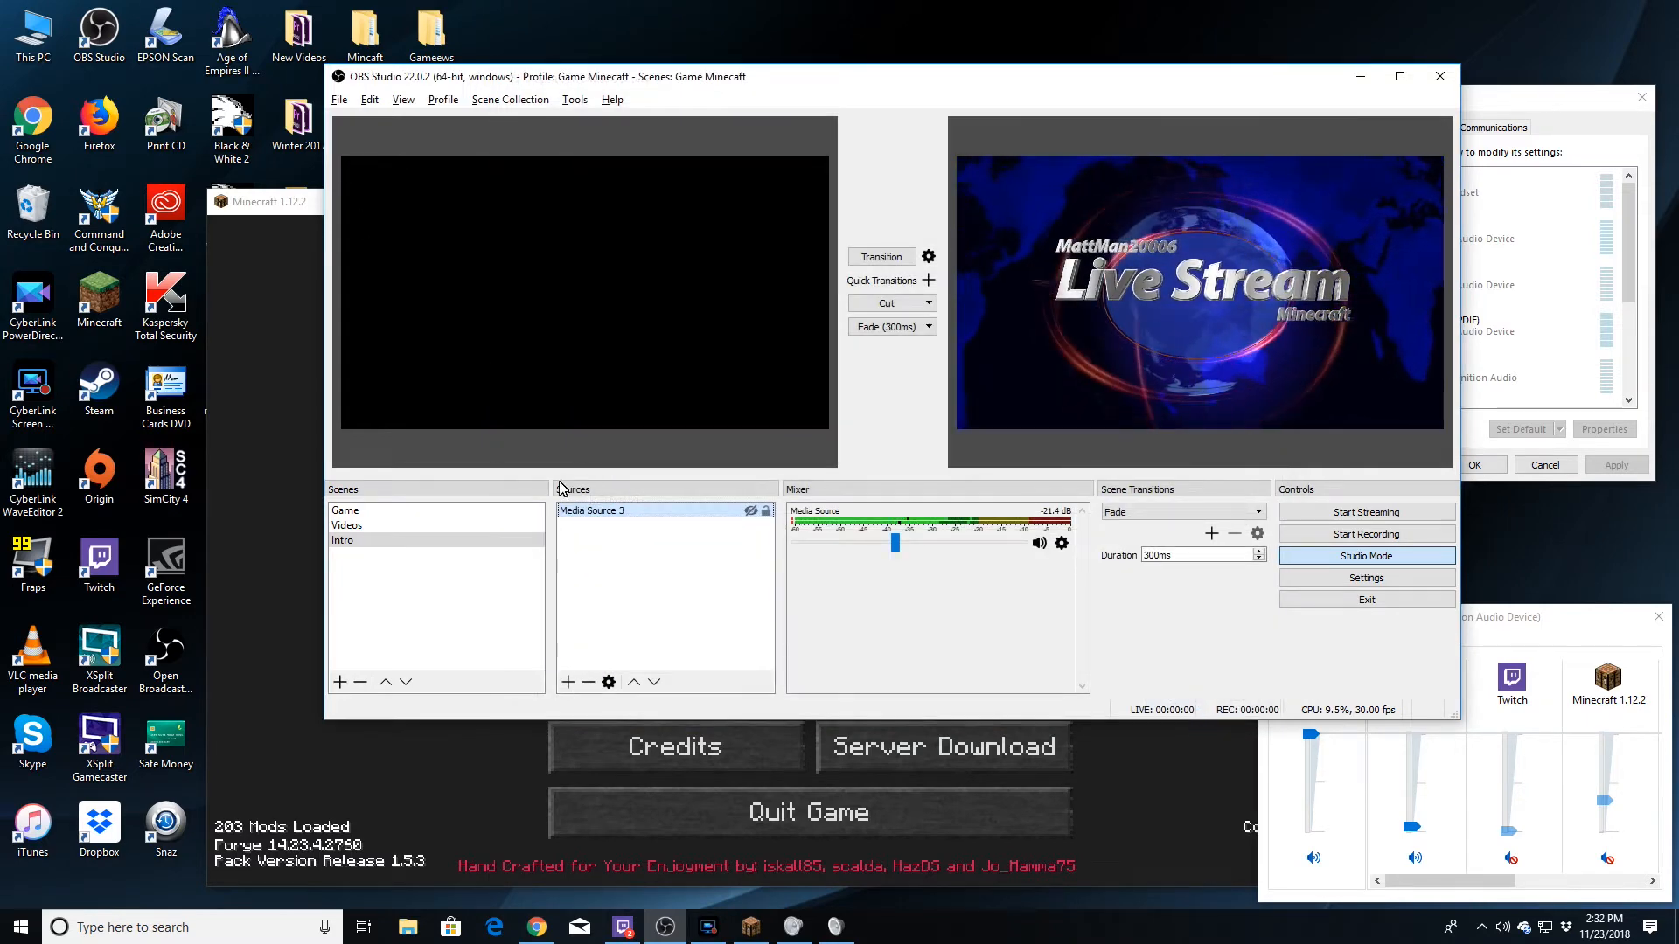
Review the properties of Media Source 3 and remove it from the Intro scene.
{"action": "double_click", "coordinate": [642, 511]}
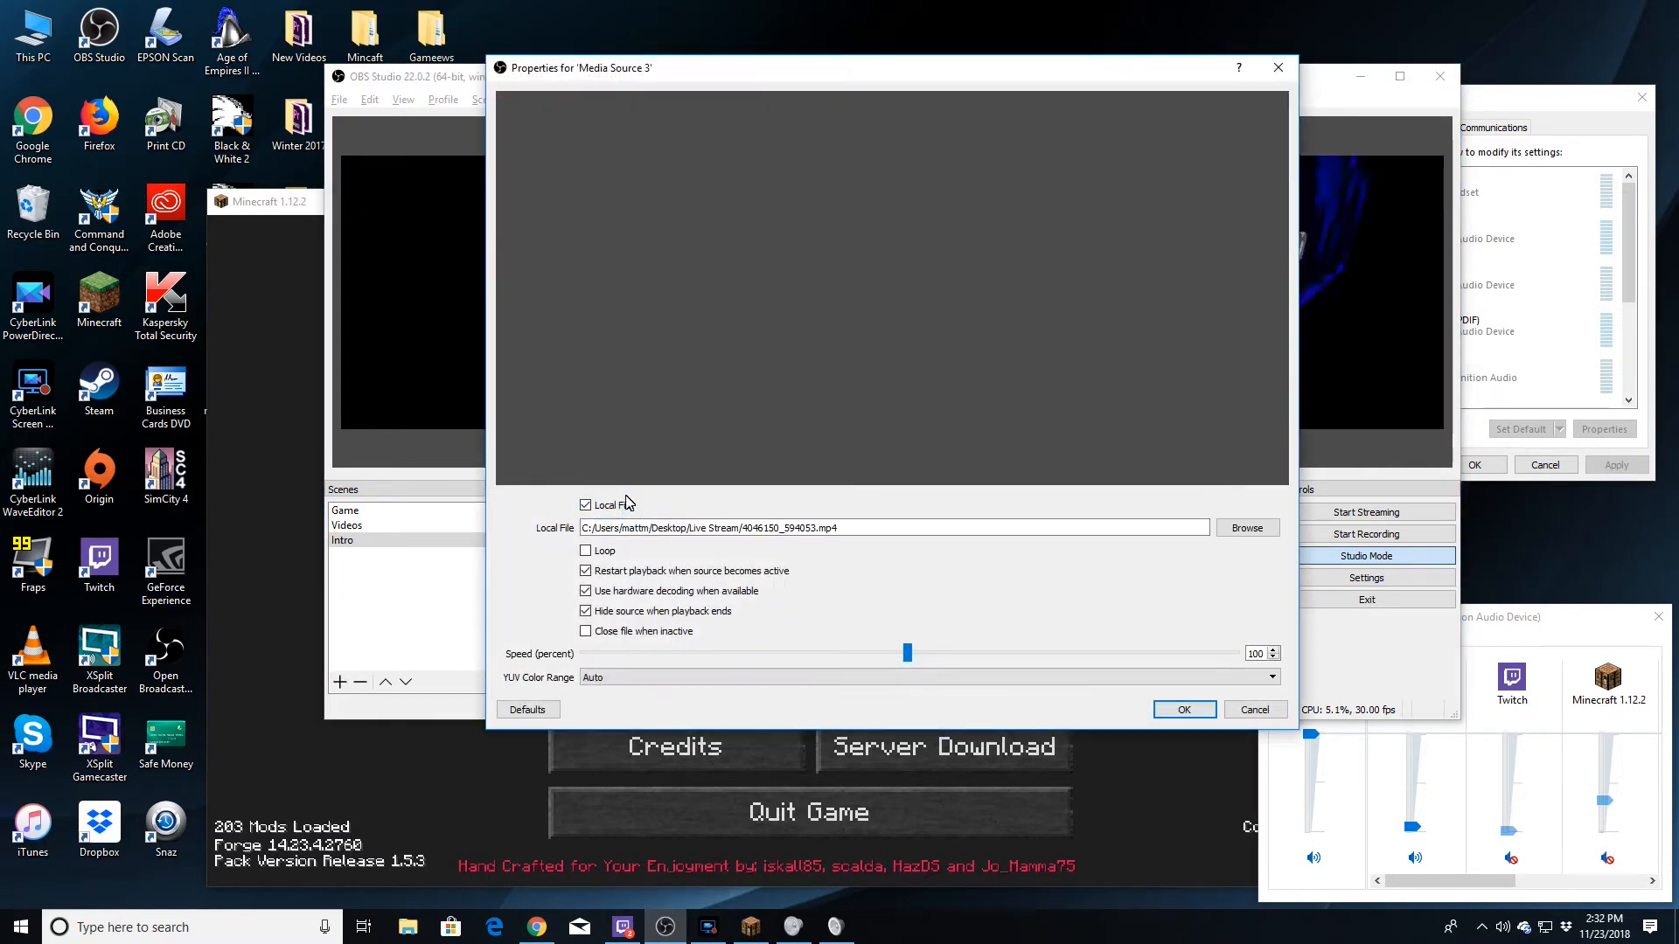
{"action": "left_click", "coordinate": [1255, 710]}
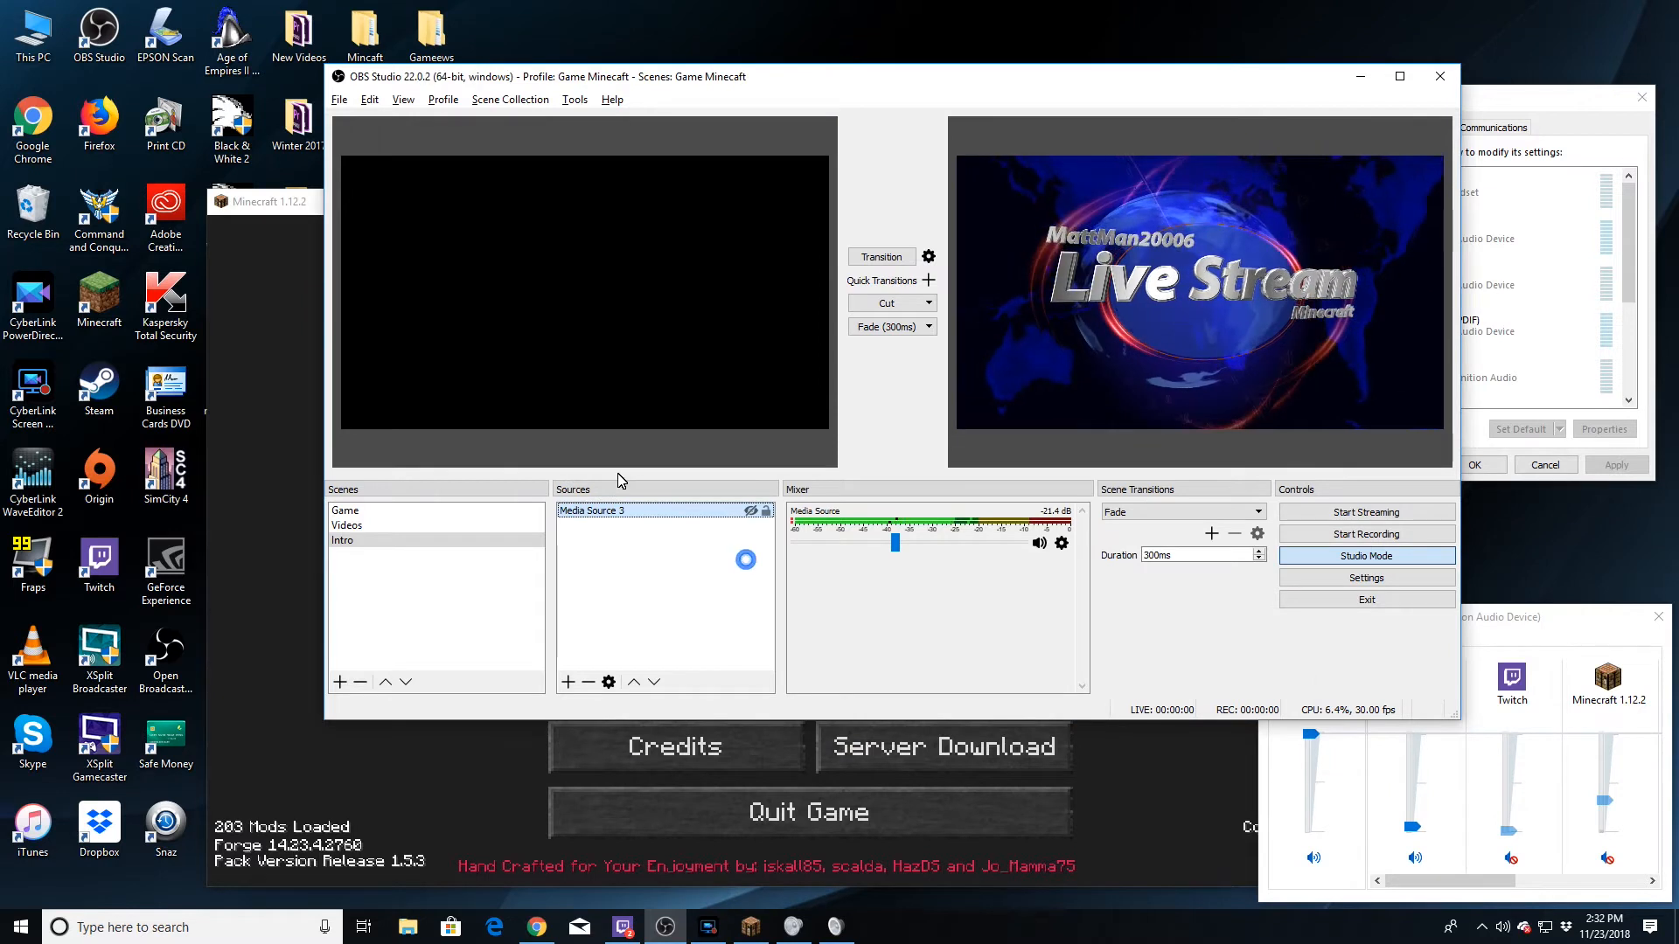
{"action": "left_click", "coordinate": [573, 511]}
{"action": "key", "text": "Delete"}
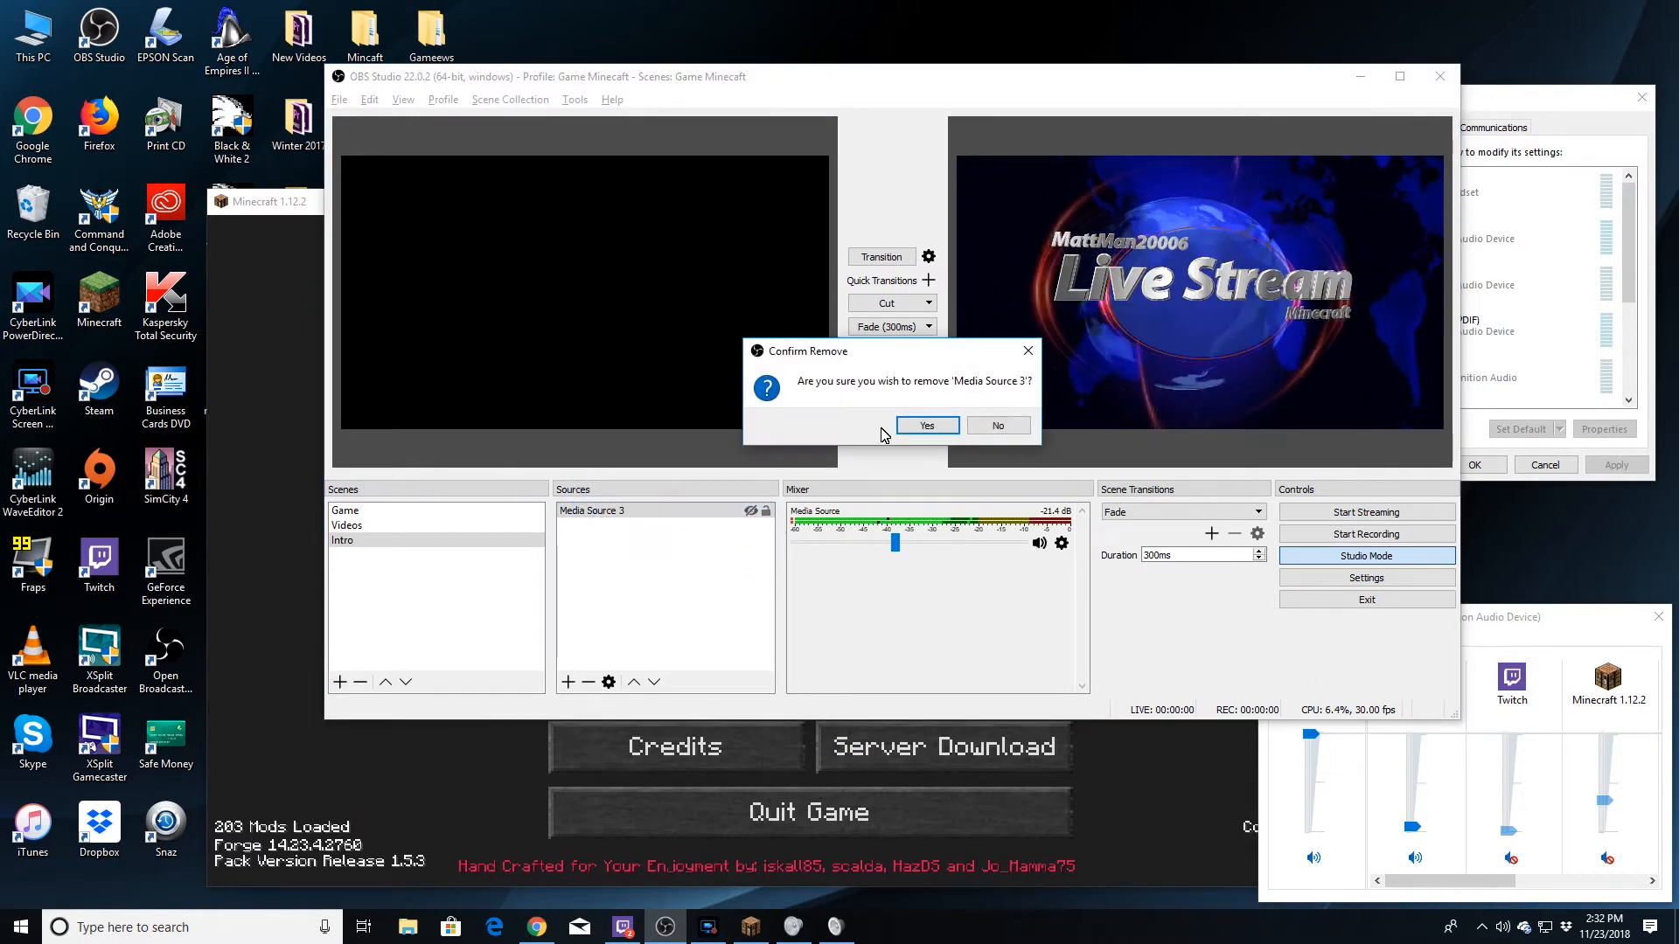
{"action": "left_click", "coordinate": [926, 423]}
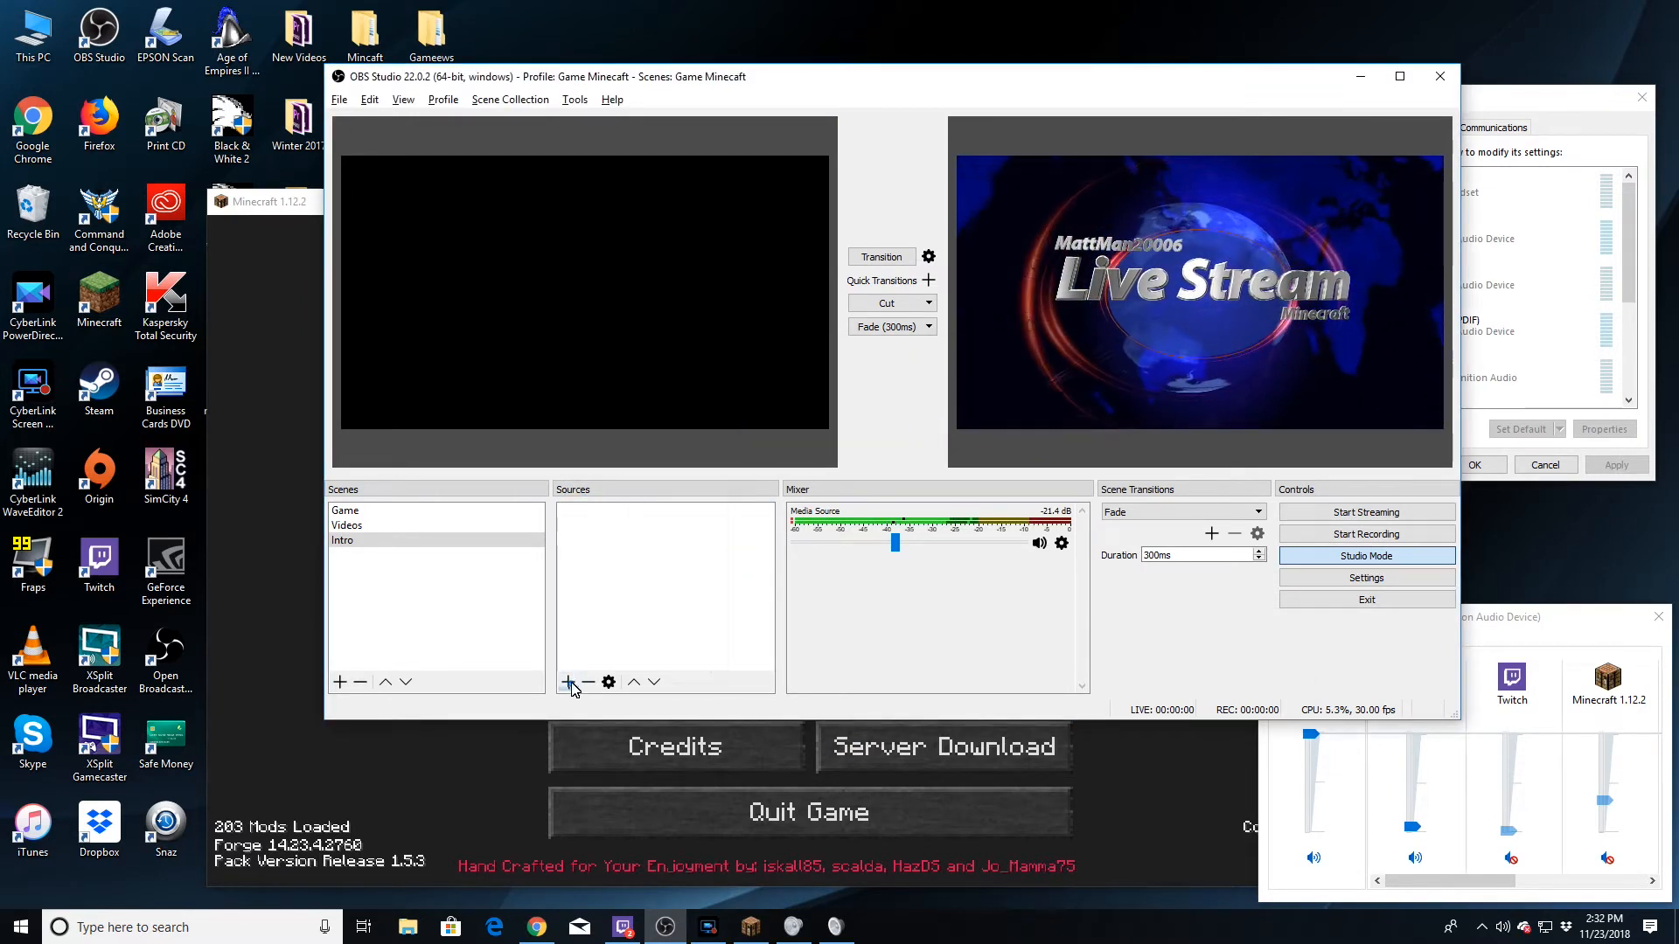
Add a fresh media source to the empty Intro scene with the local file 4046150_92643_HD.mp4.
{"action": "left_click", "coordinate": [569, 683]}
{"action": "left_click", "coordinate": [660, 540]}
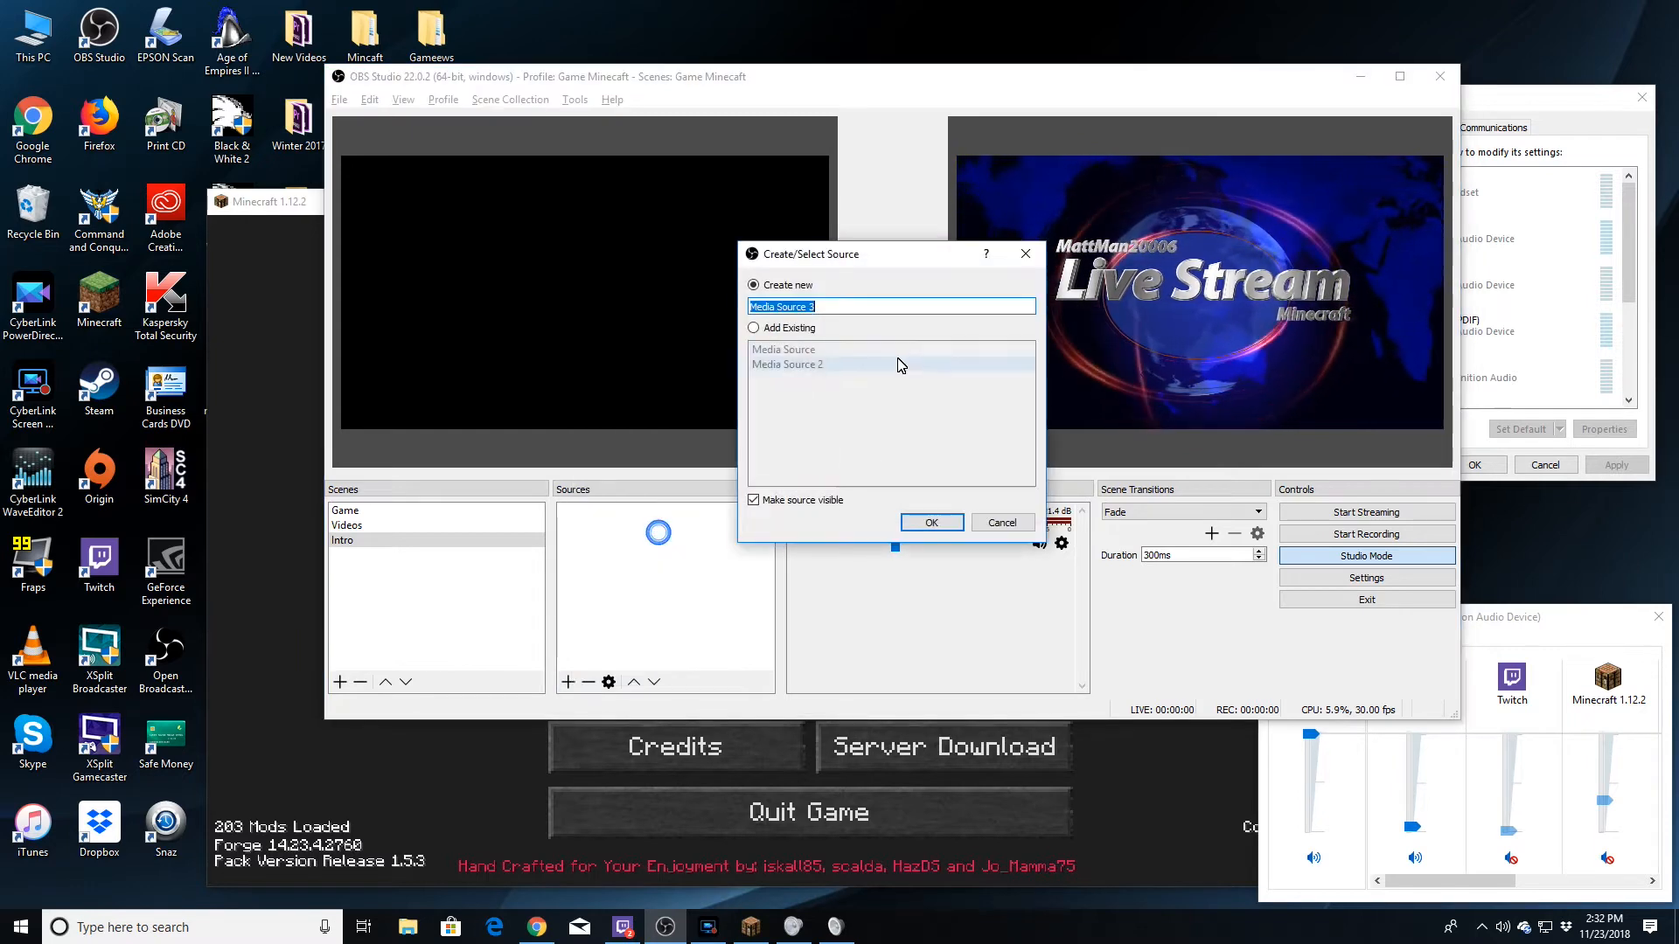
{"action": "left_click", "coordinate": [942, 517]}
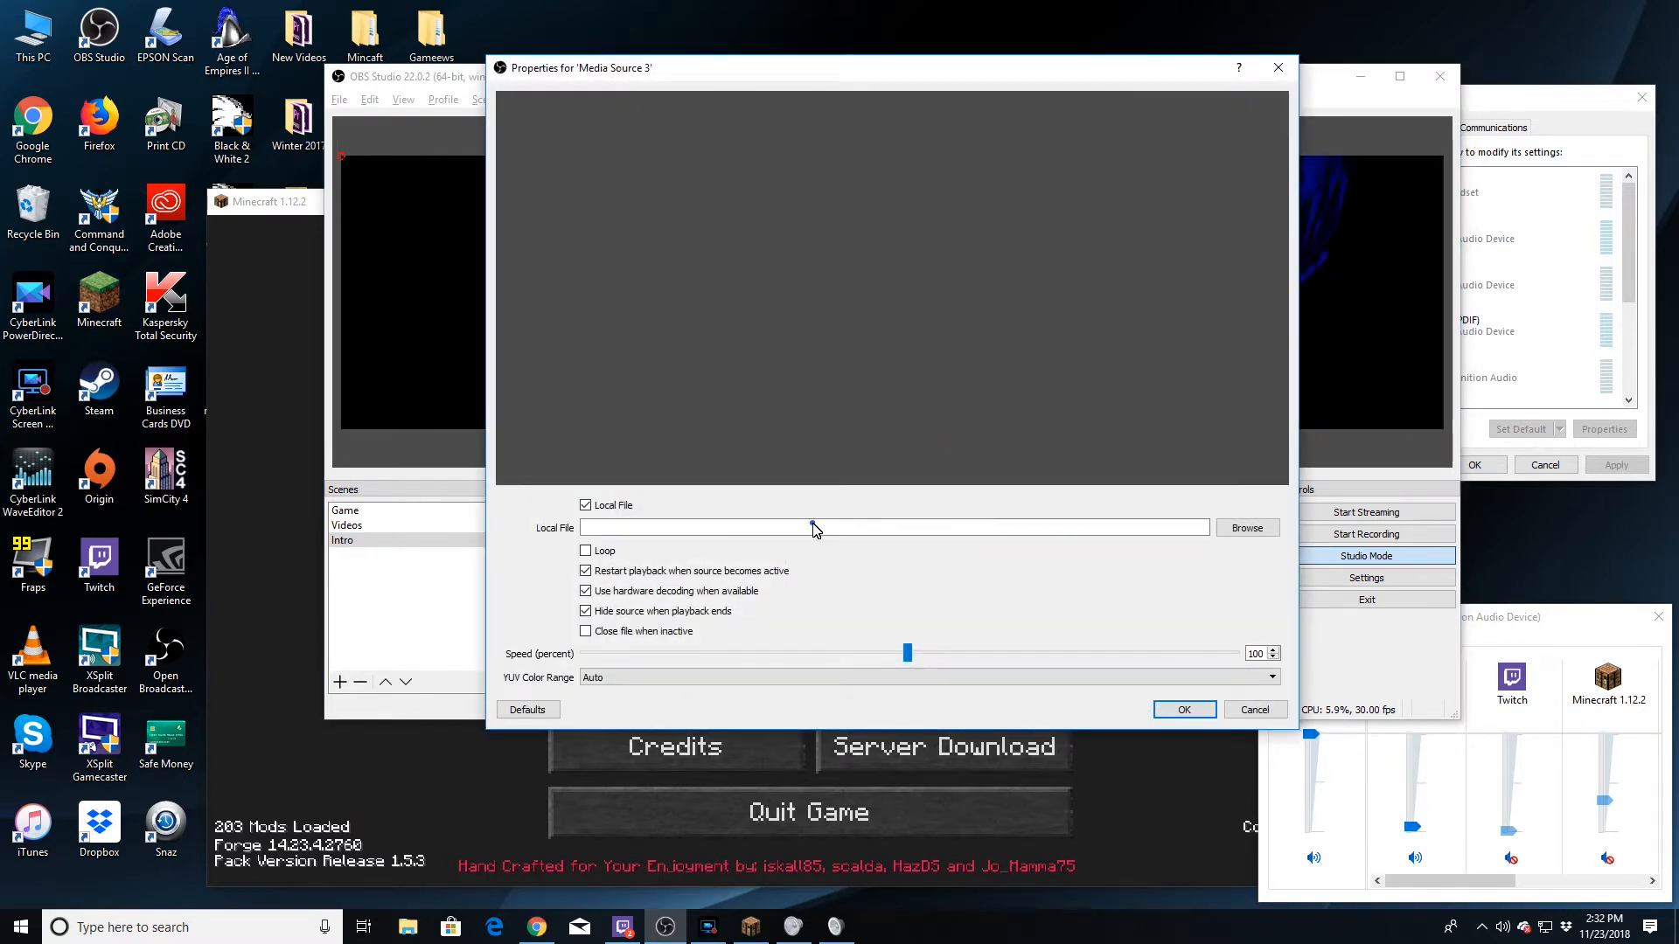
{"action": "left_click", "coordinate": [1247, 529]}
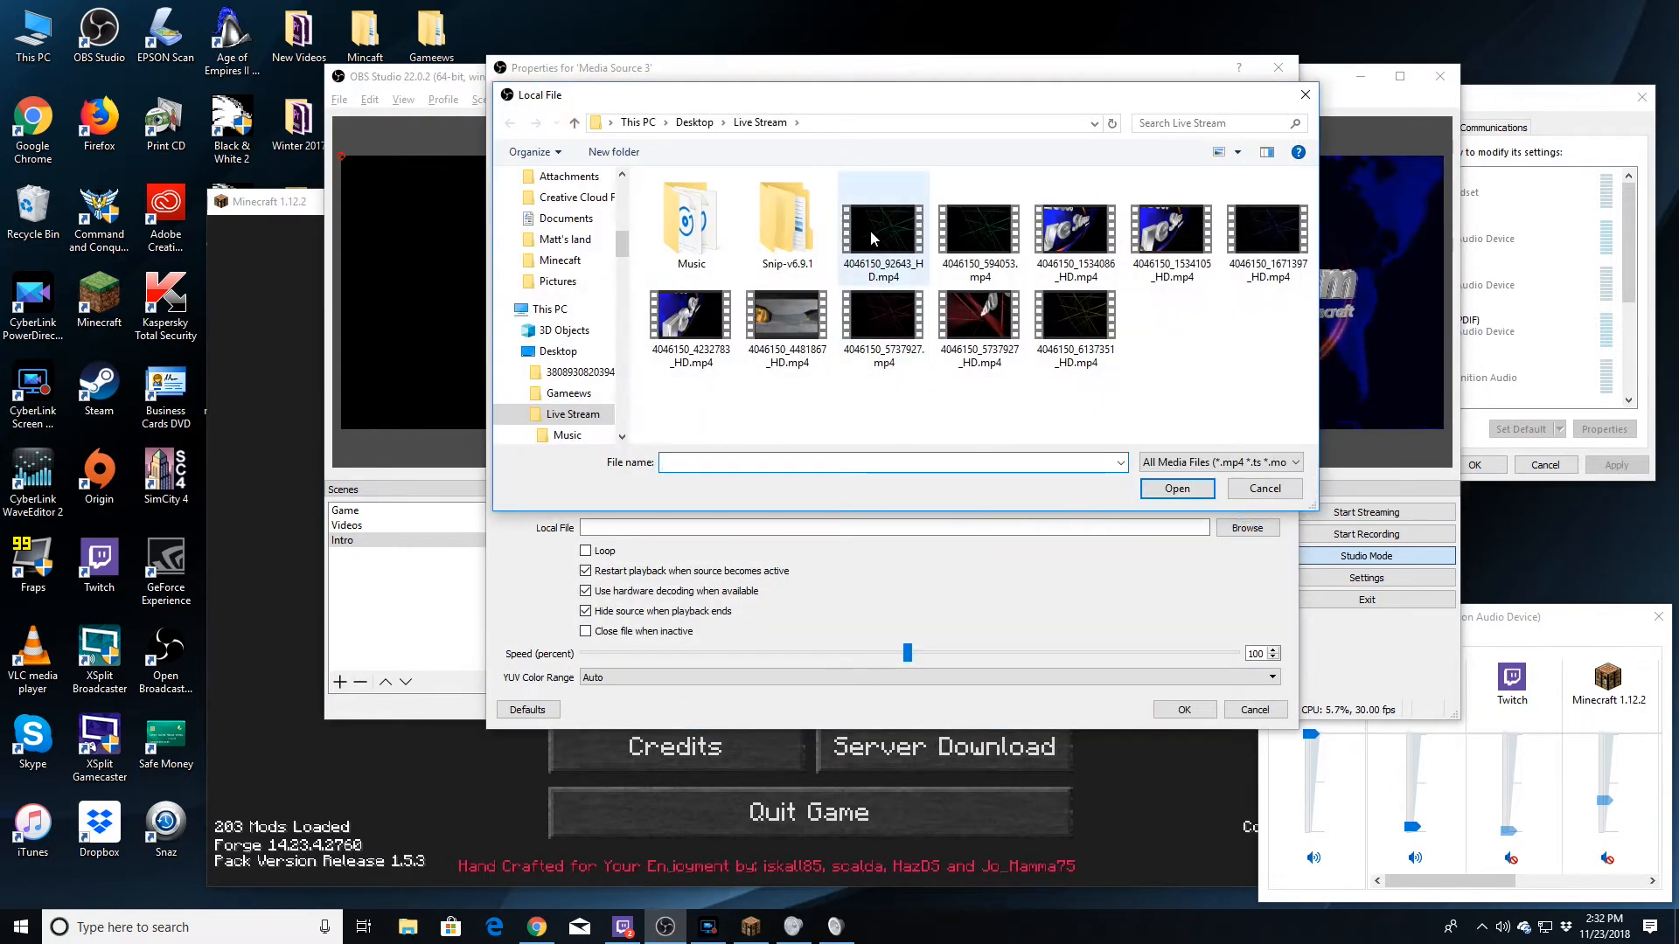
{"action": "left_click", "coordinate": [1194, 490]}
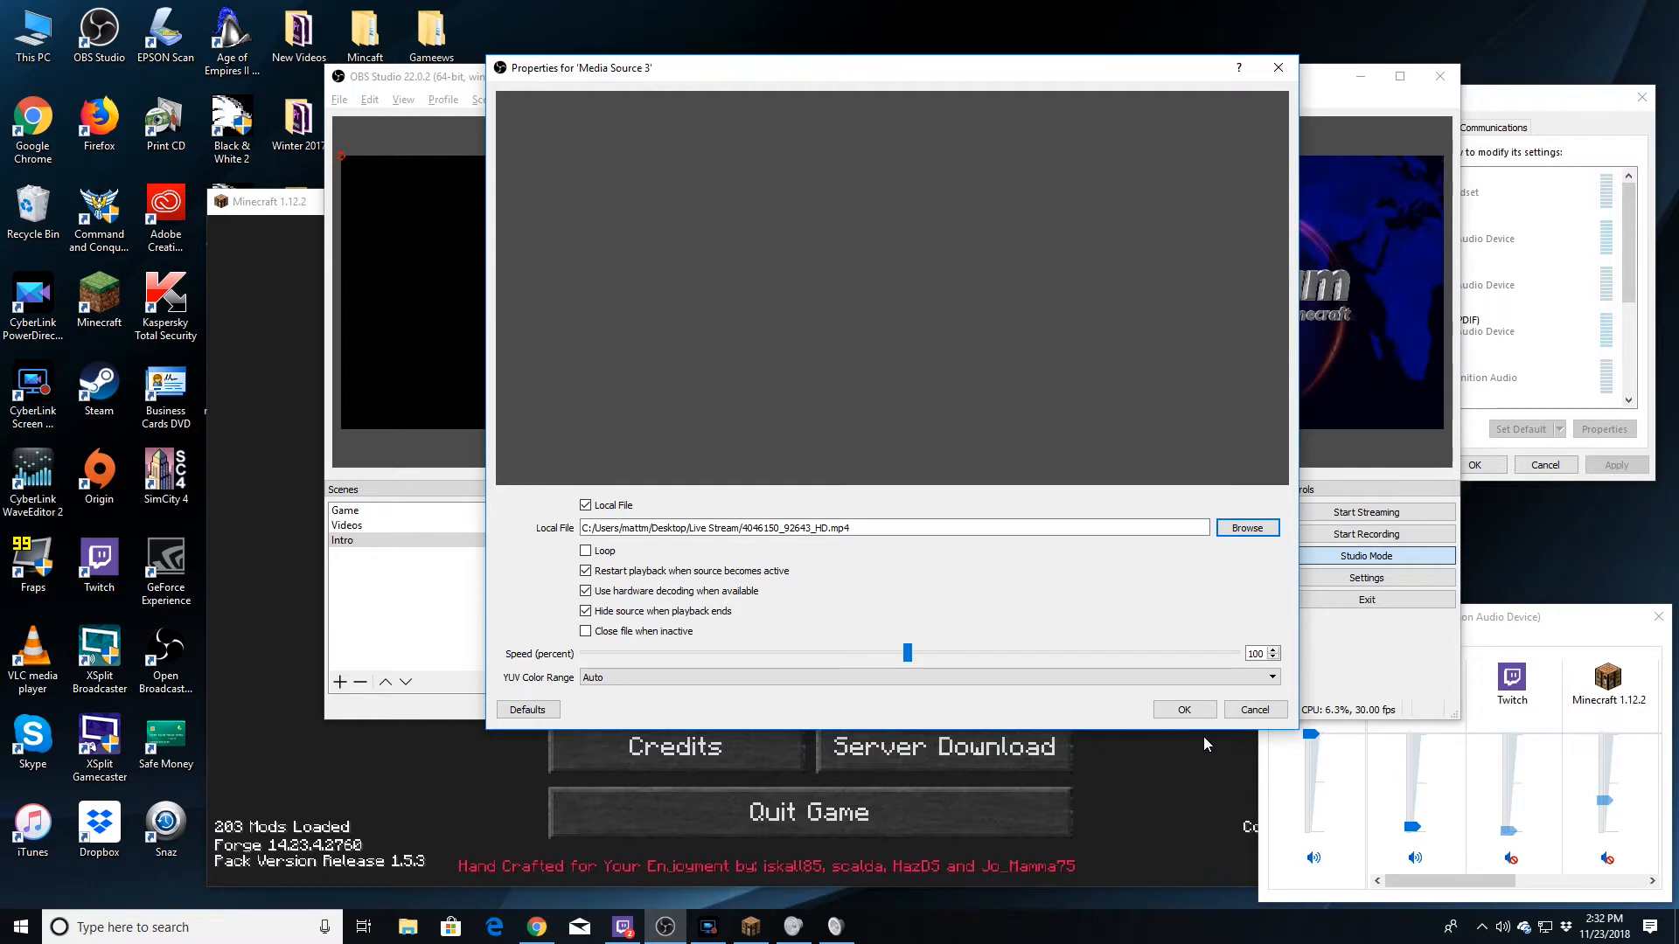
{"action": "left_click", "coordinate": [1184, 716]}
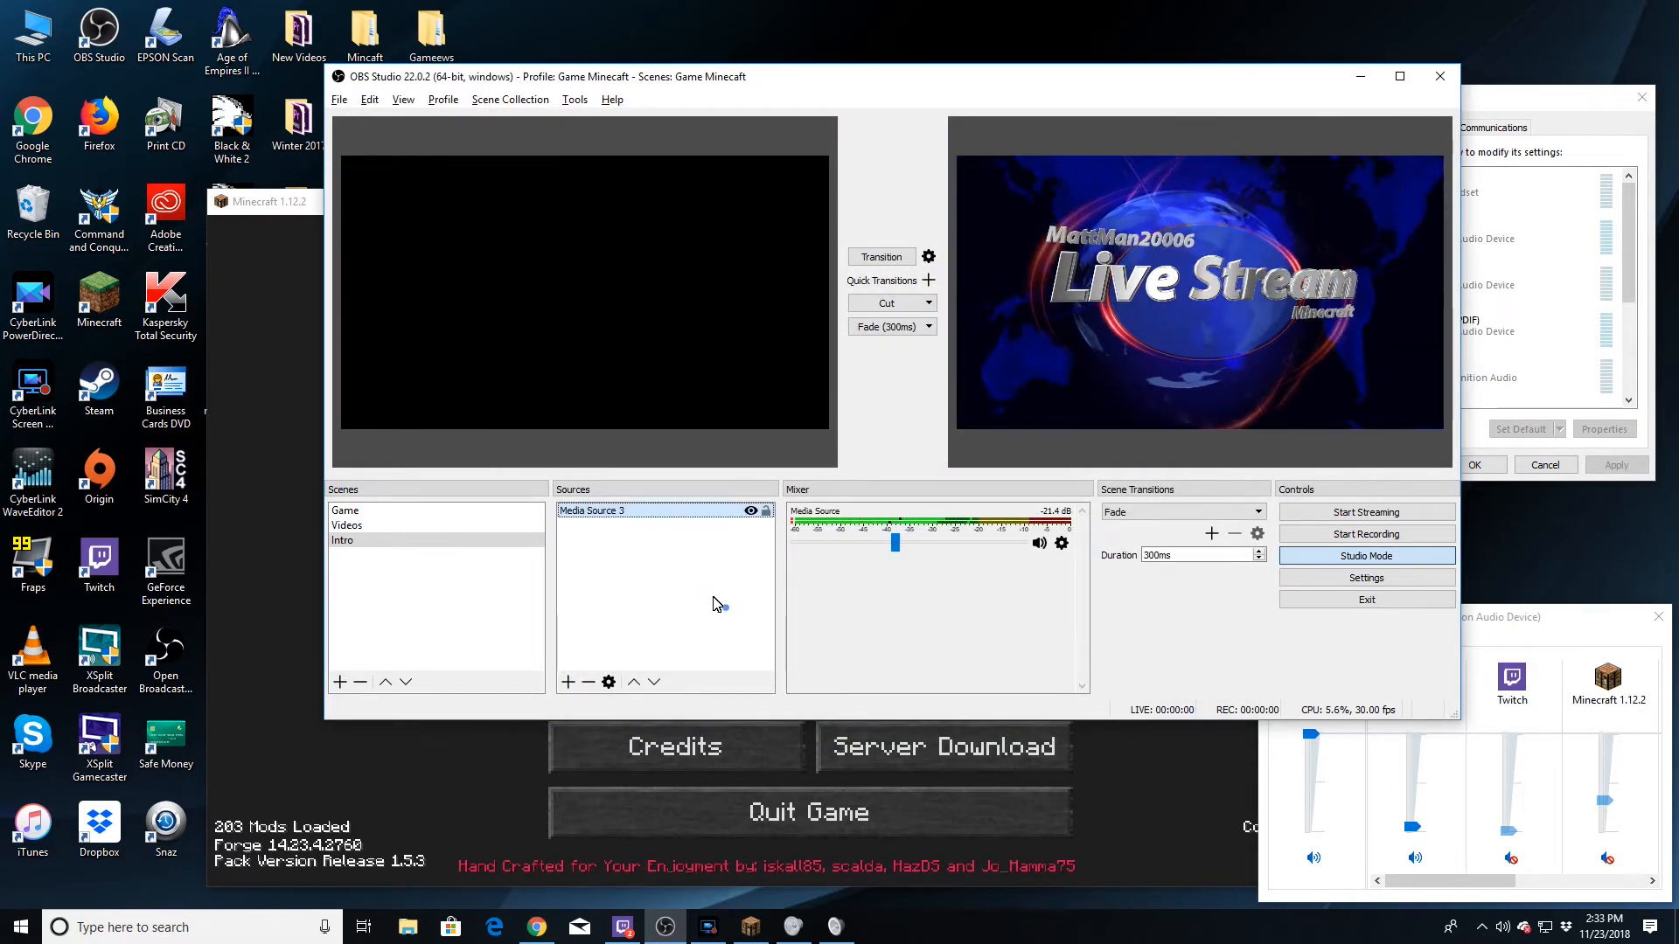
Delete the newly added media source from the Intro scene.
{"action": "key", "text": "Delete"}
{"action": "key", "text": "Return"}
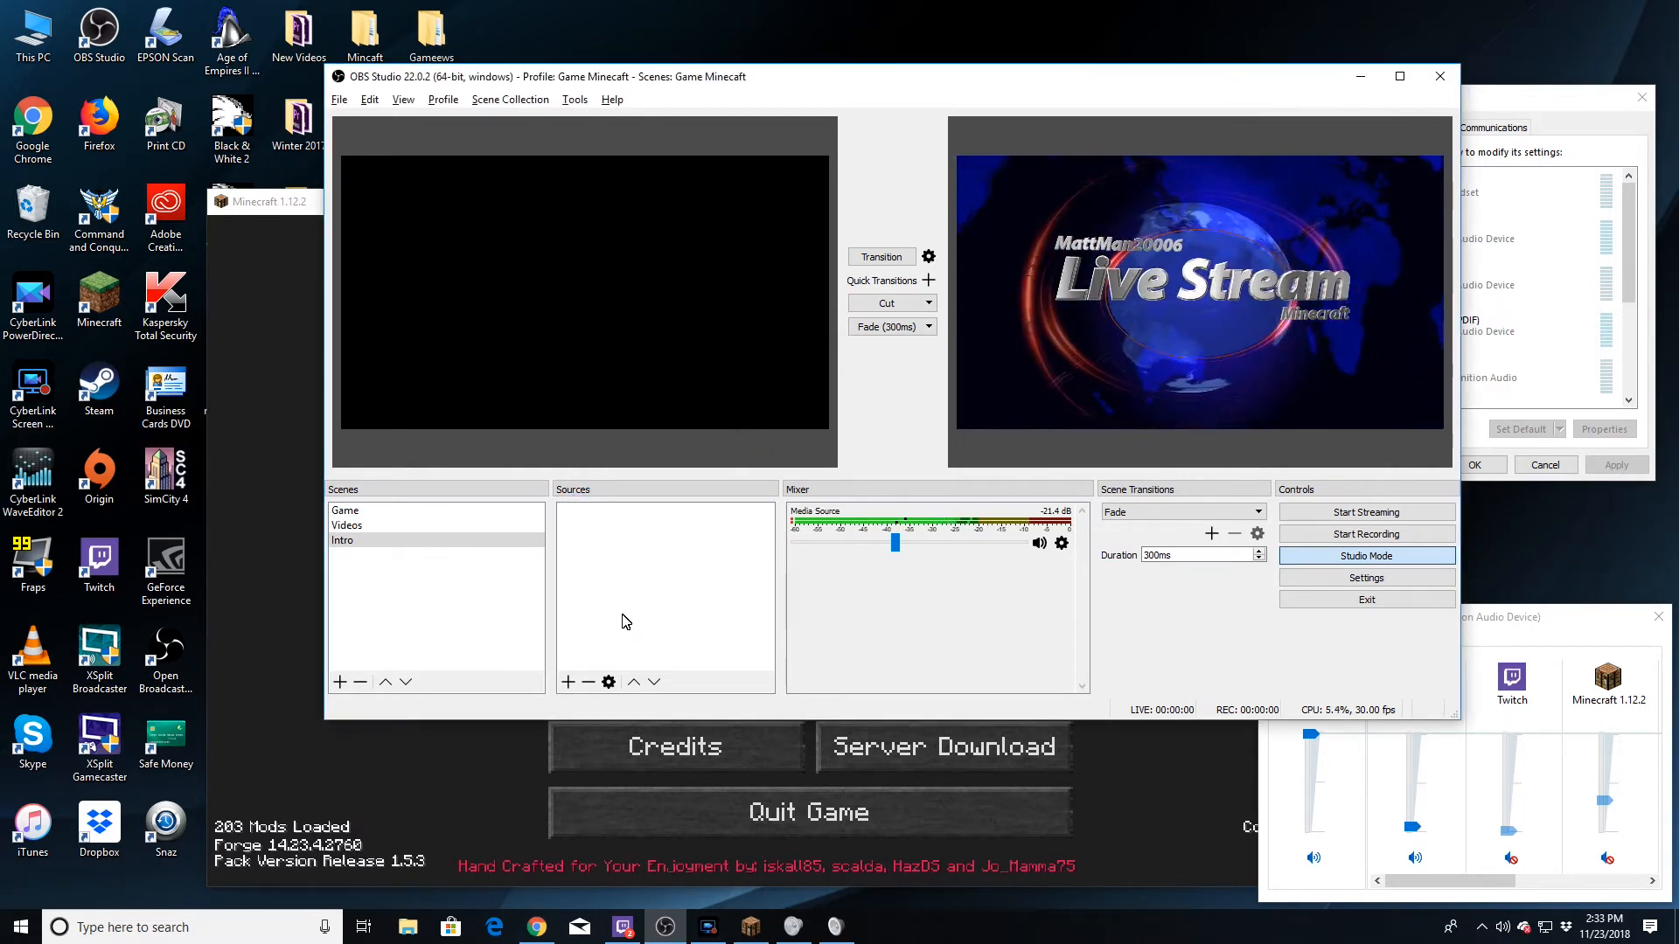
Add a new media source to the empty Intro scene with the local file 4046150_1671397_HD.mp4.
{"action": "left_click", "coordinate": [568, 681]}
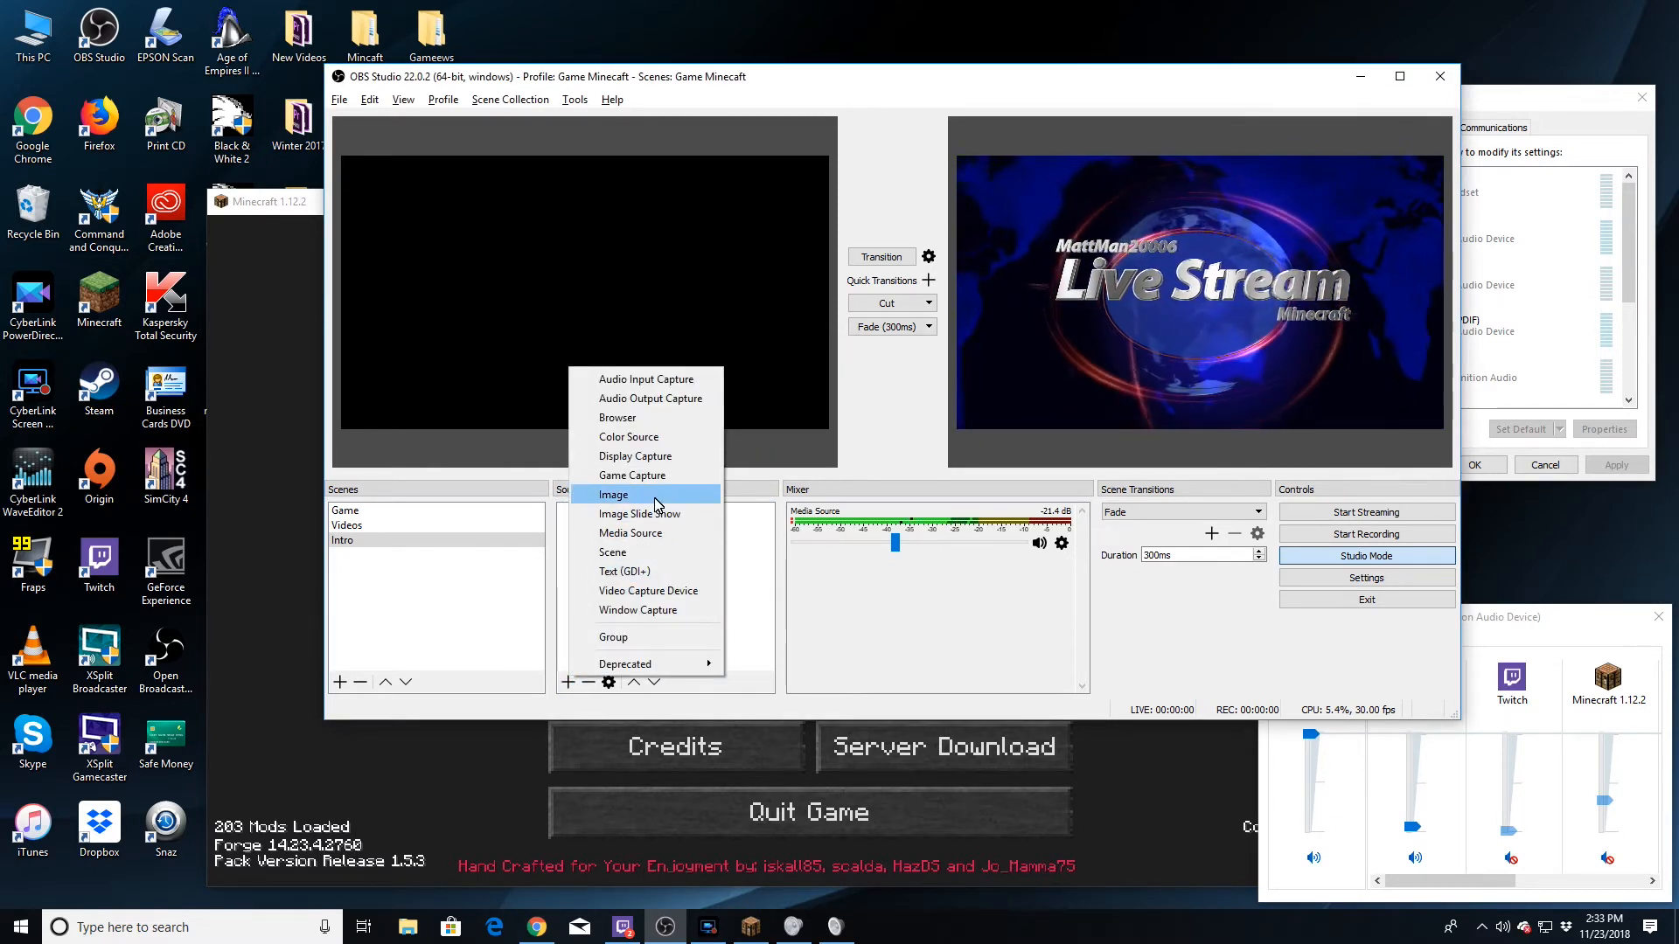
{"action": "left_click", "coordinate": [630, 533]}
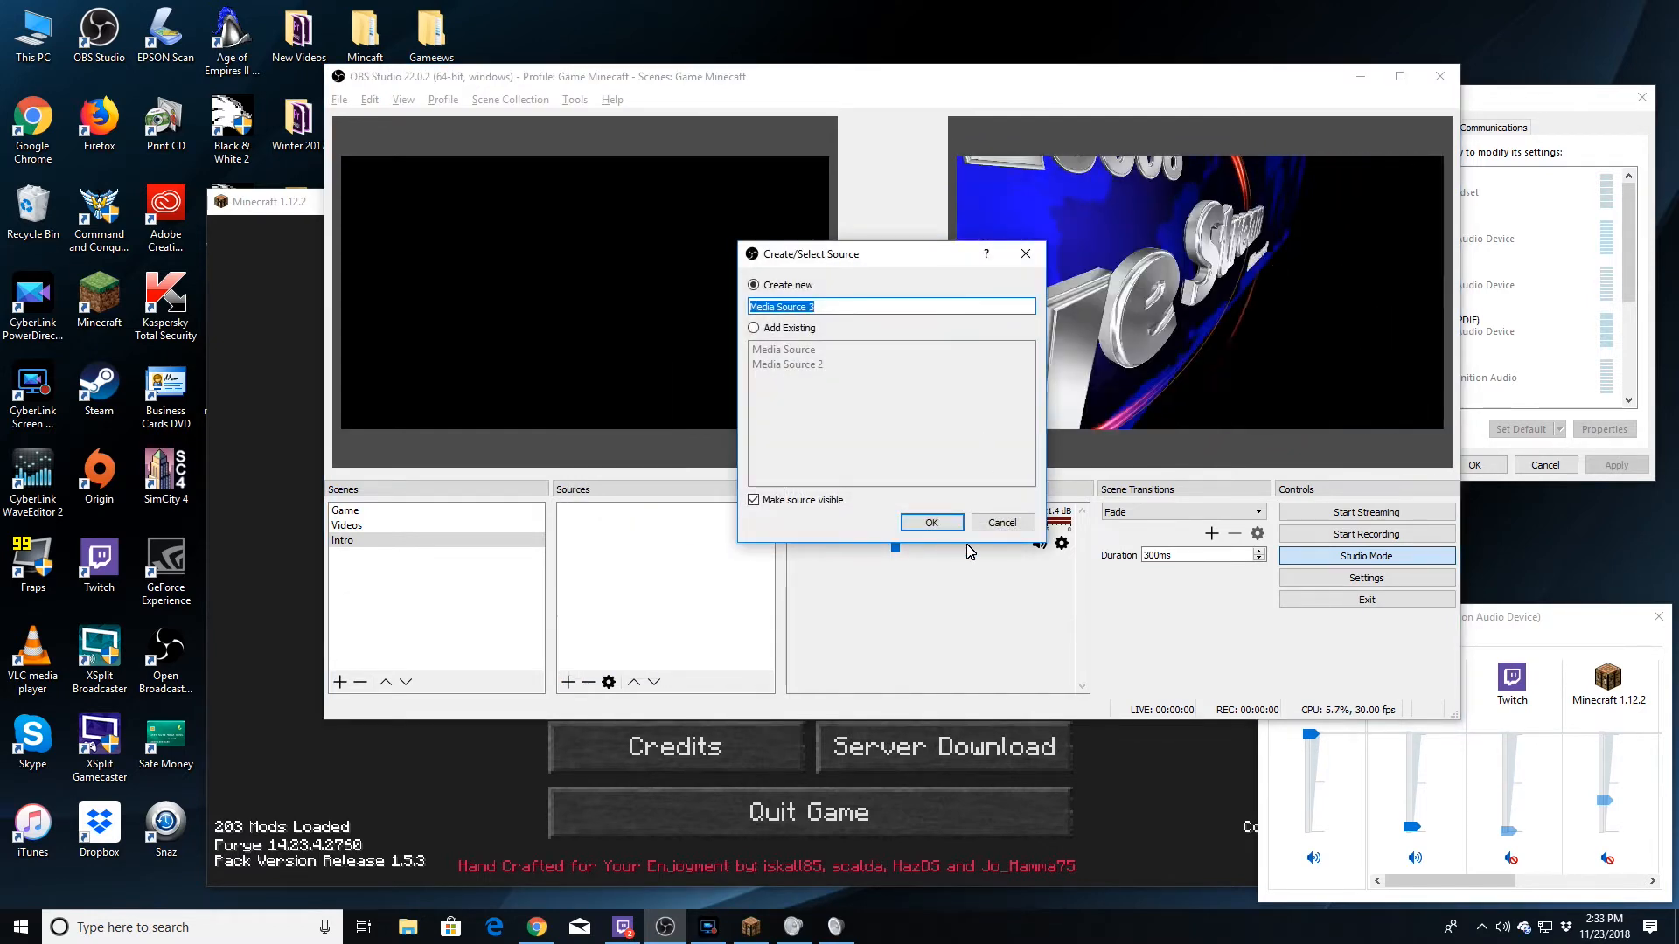
{"action": "left_click", "coordinate": [1241, 525]}
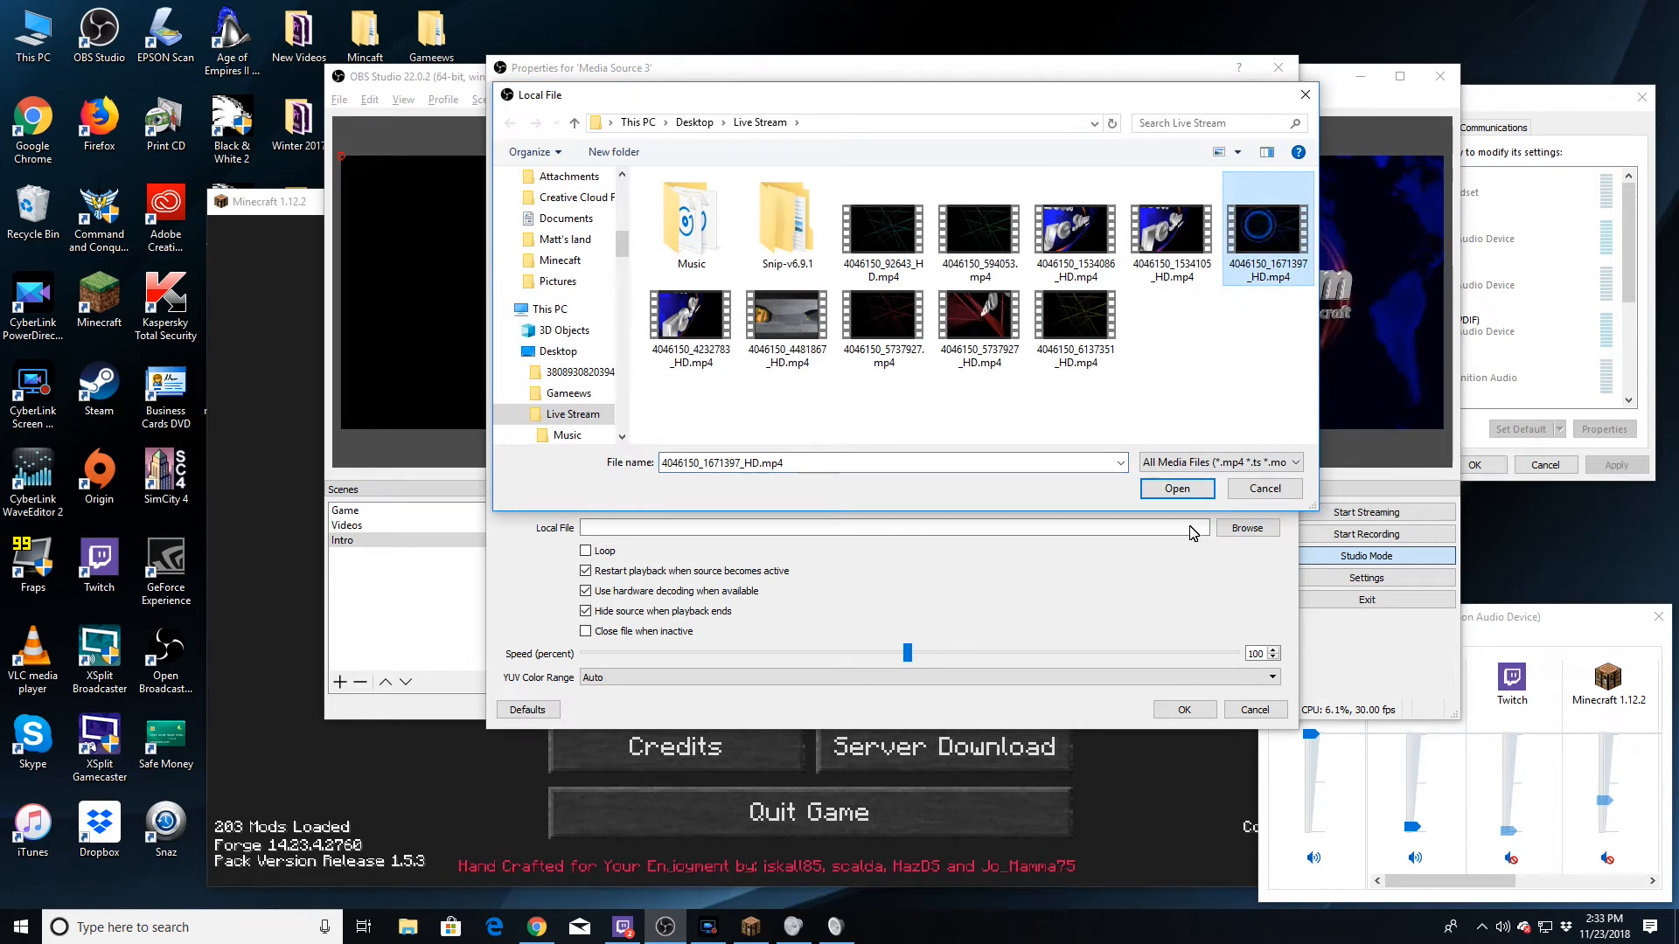
{"action": "left_click", "coordinate": [1178, 490]}
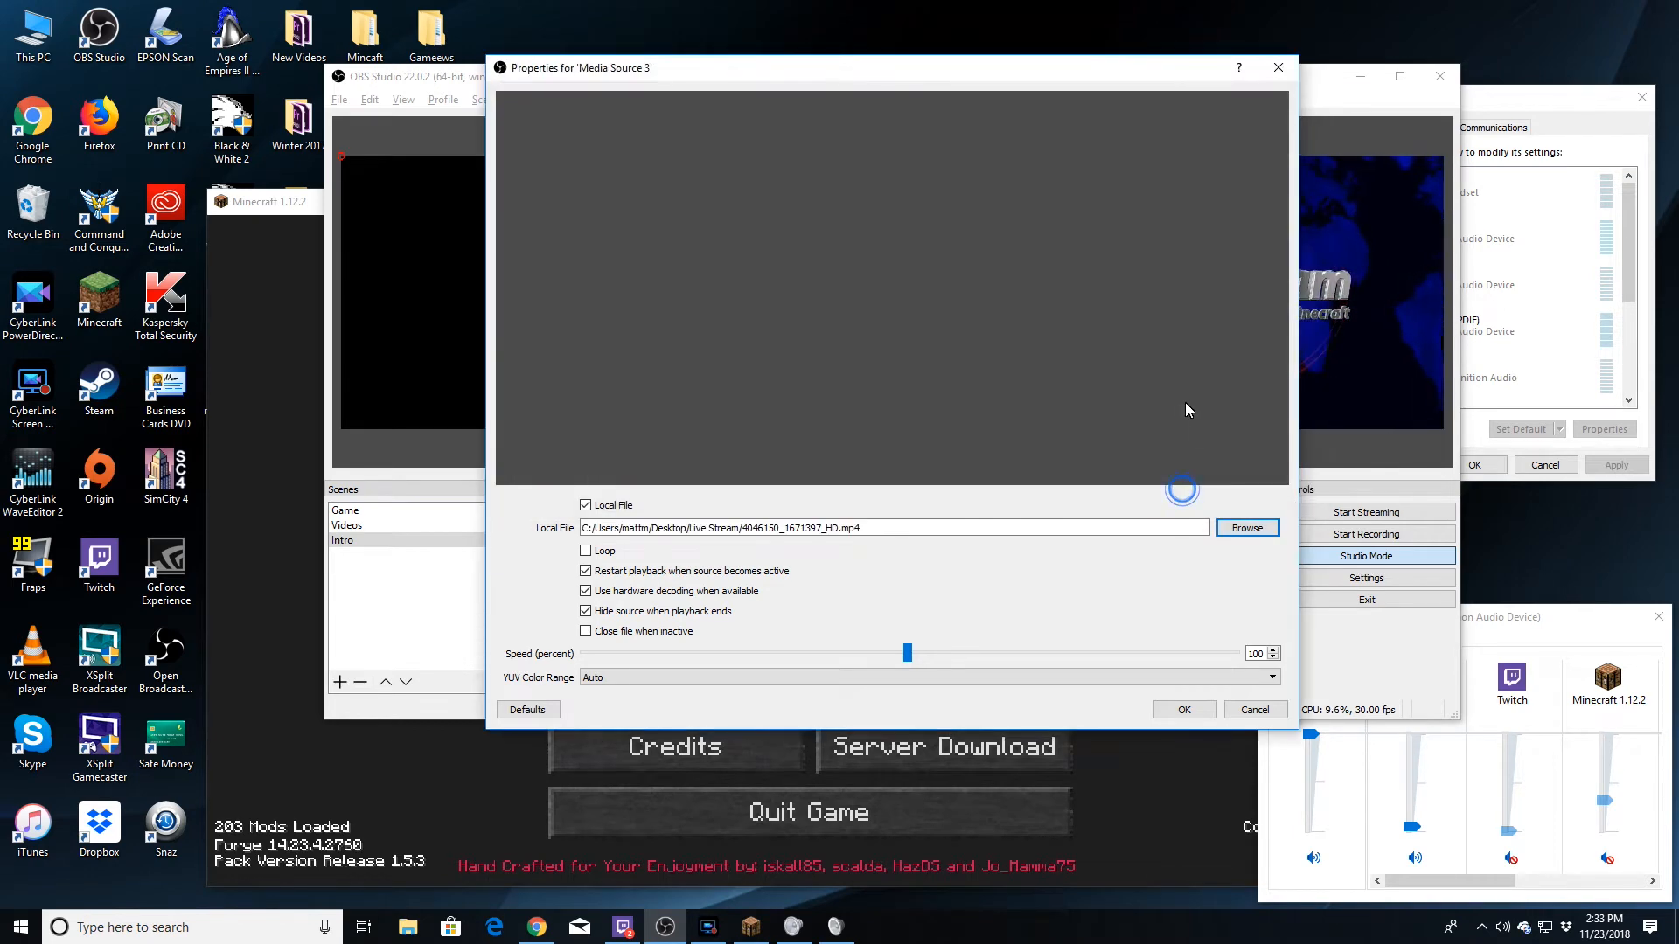
{"action": "left_click", "coordinate": [1165, 711]}
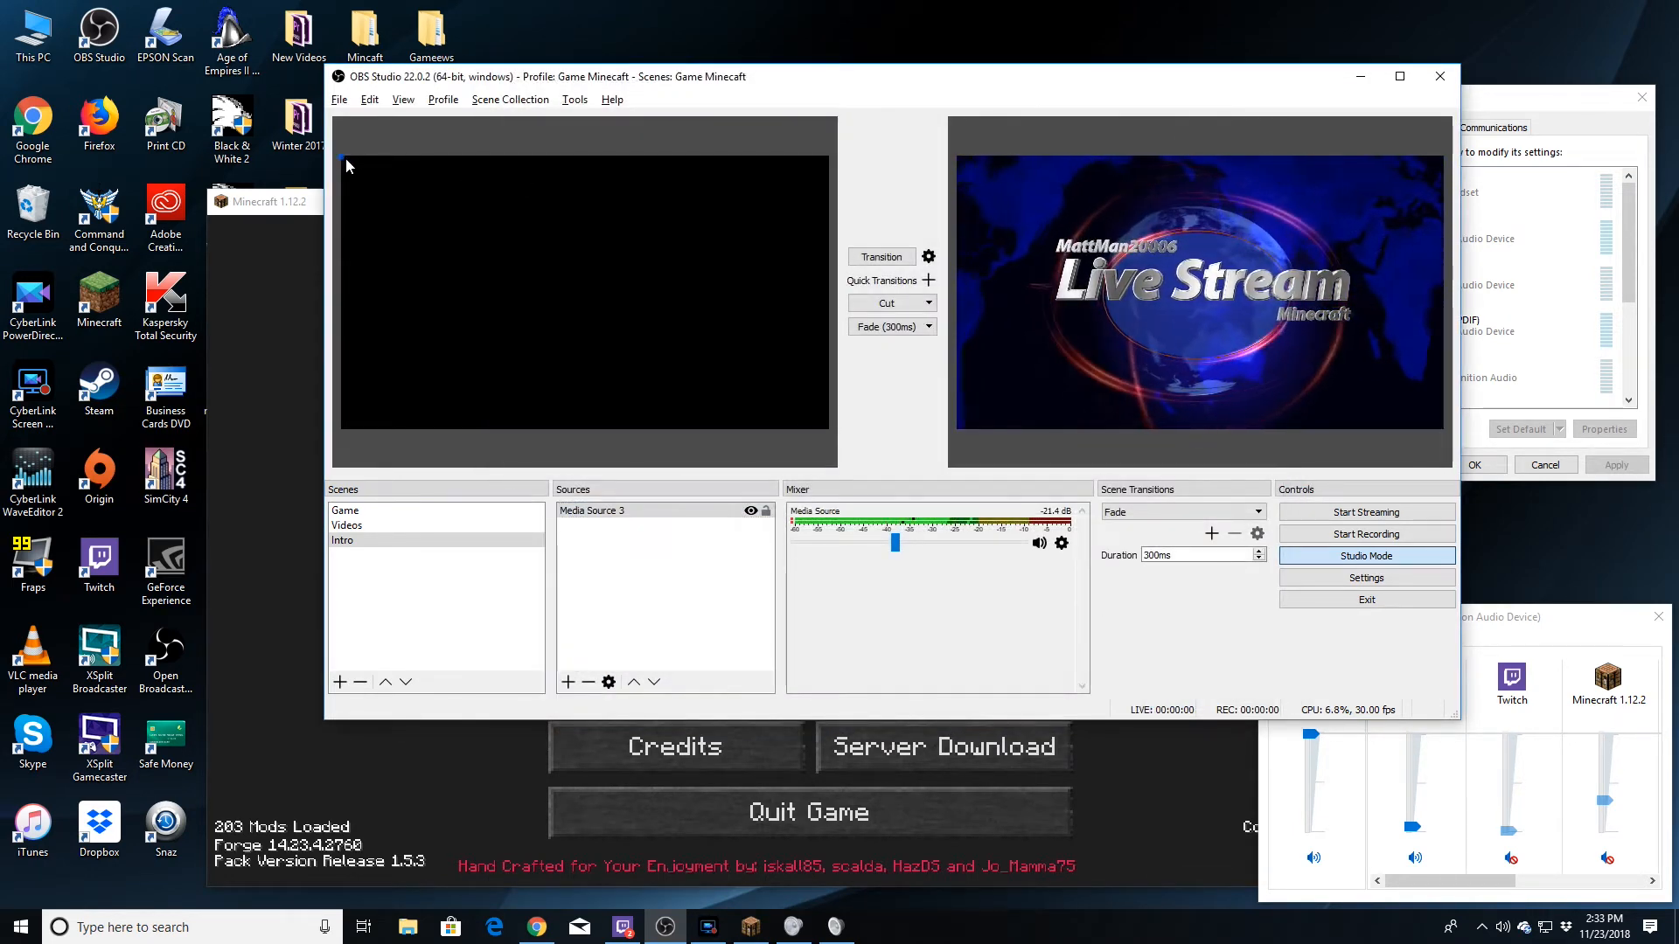
Set the YUV color range of the Intro scene's media source to Full.
{"action": "left_click", "coordinate": [766, 515]}
{"action": "double_click", "coordinate": [708, 512]}
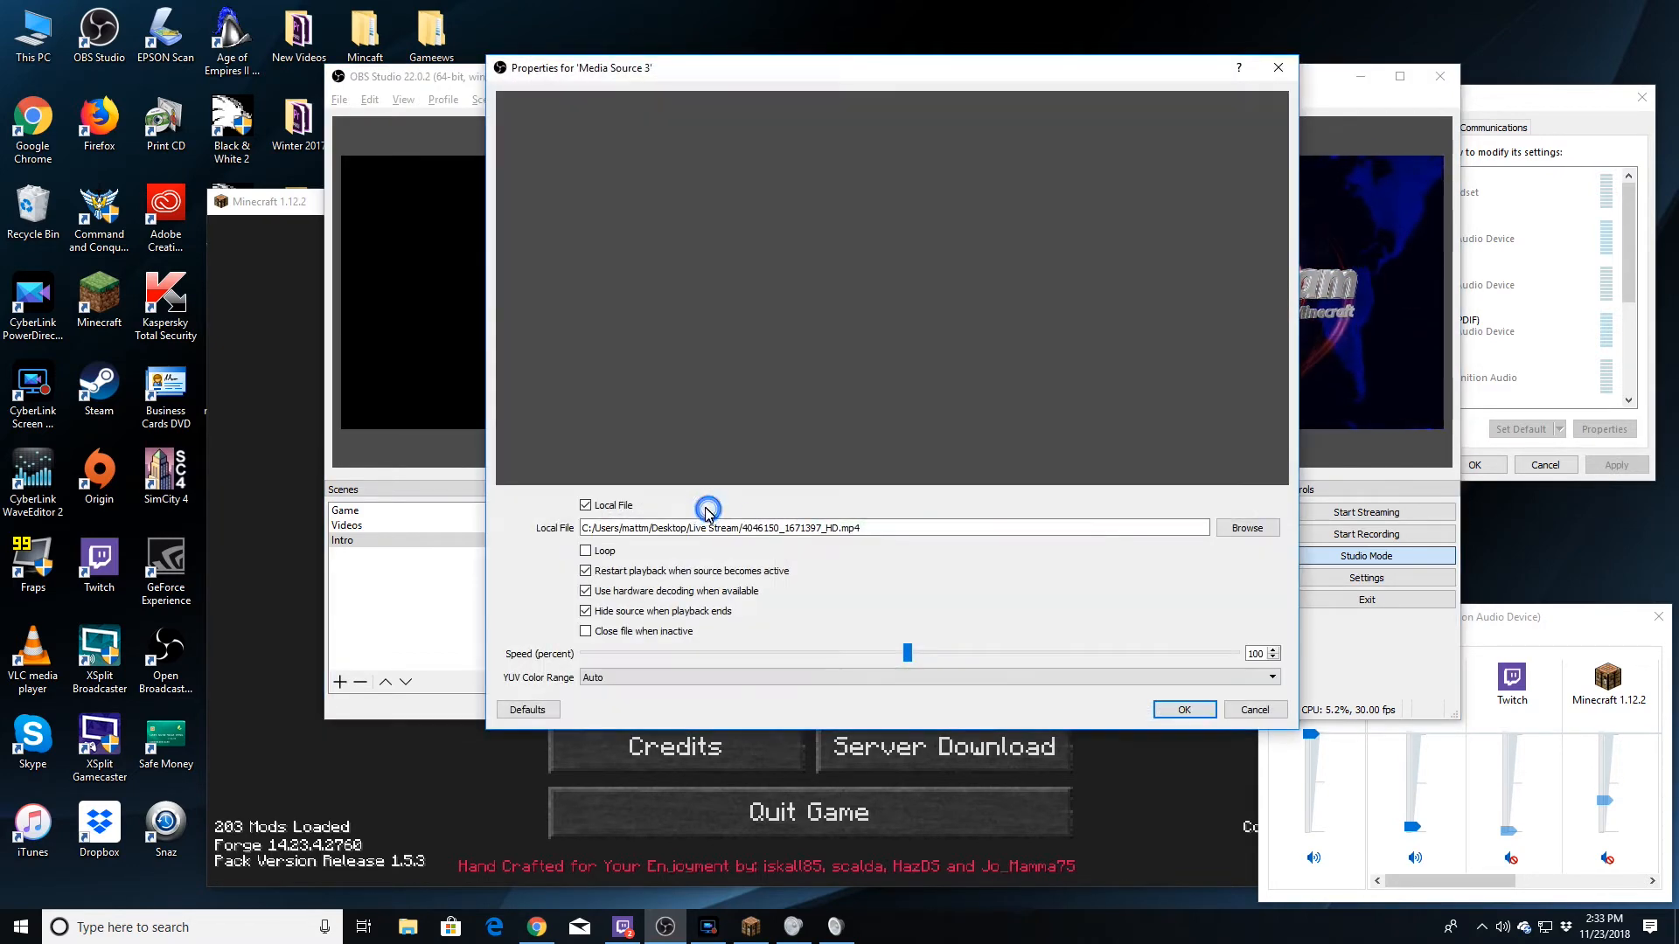
{"action": "left_click", "coordinate": [1272, 677]}
{"action": "left_click", "coordinate": [790, 727]}
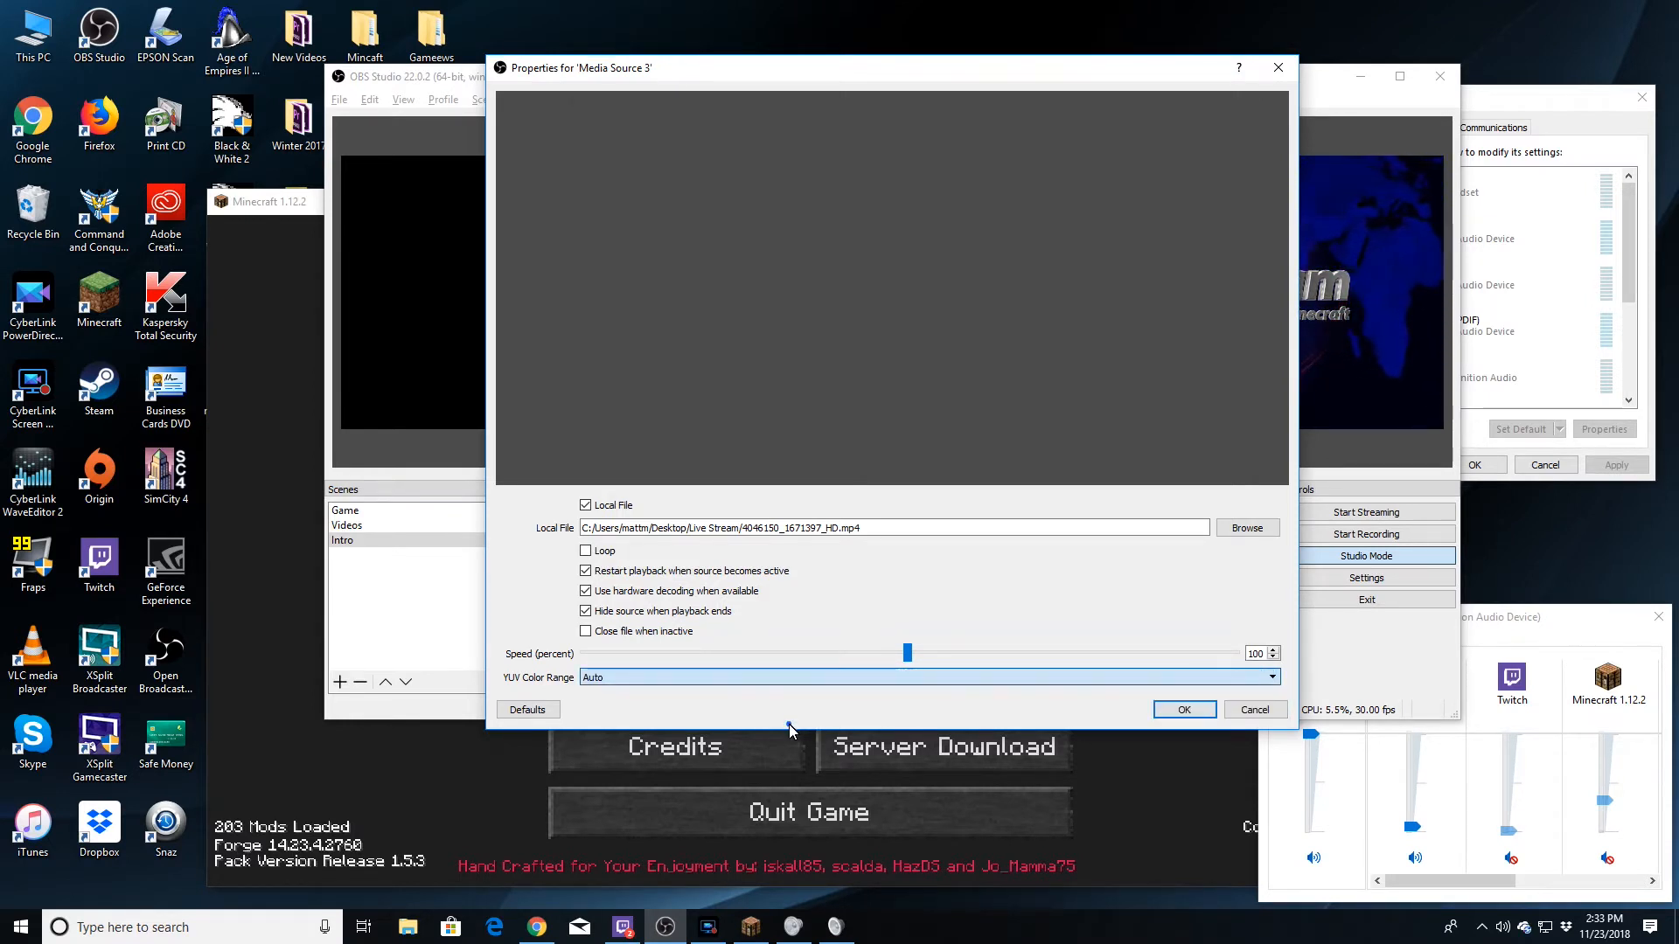
{"action": "left_click", "coordinate": [796, 678]}
{"action": "left_click", "coordinate": [607, 714]}
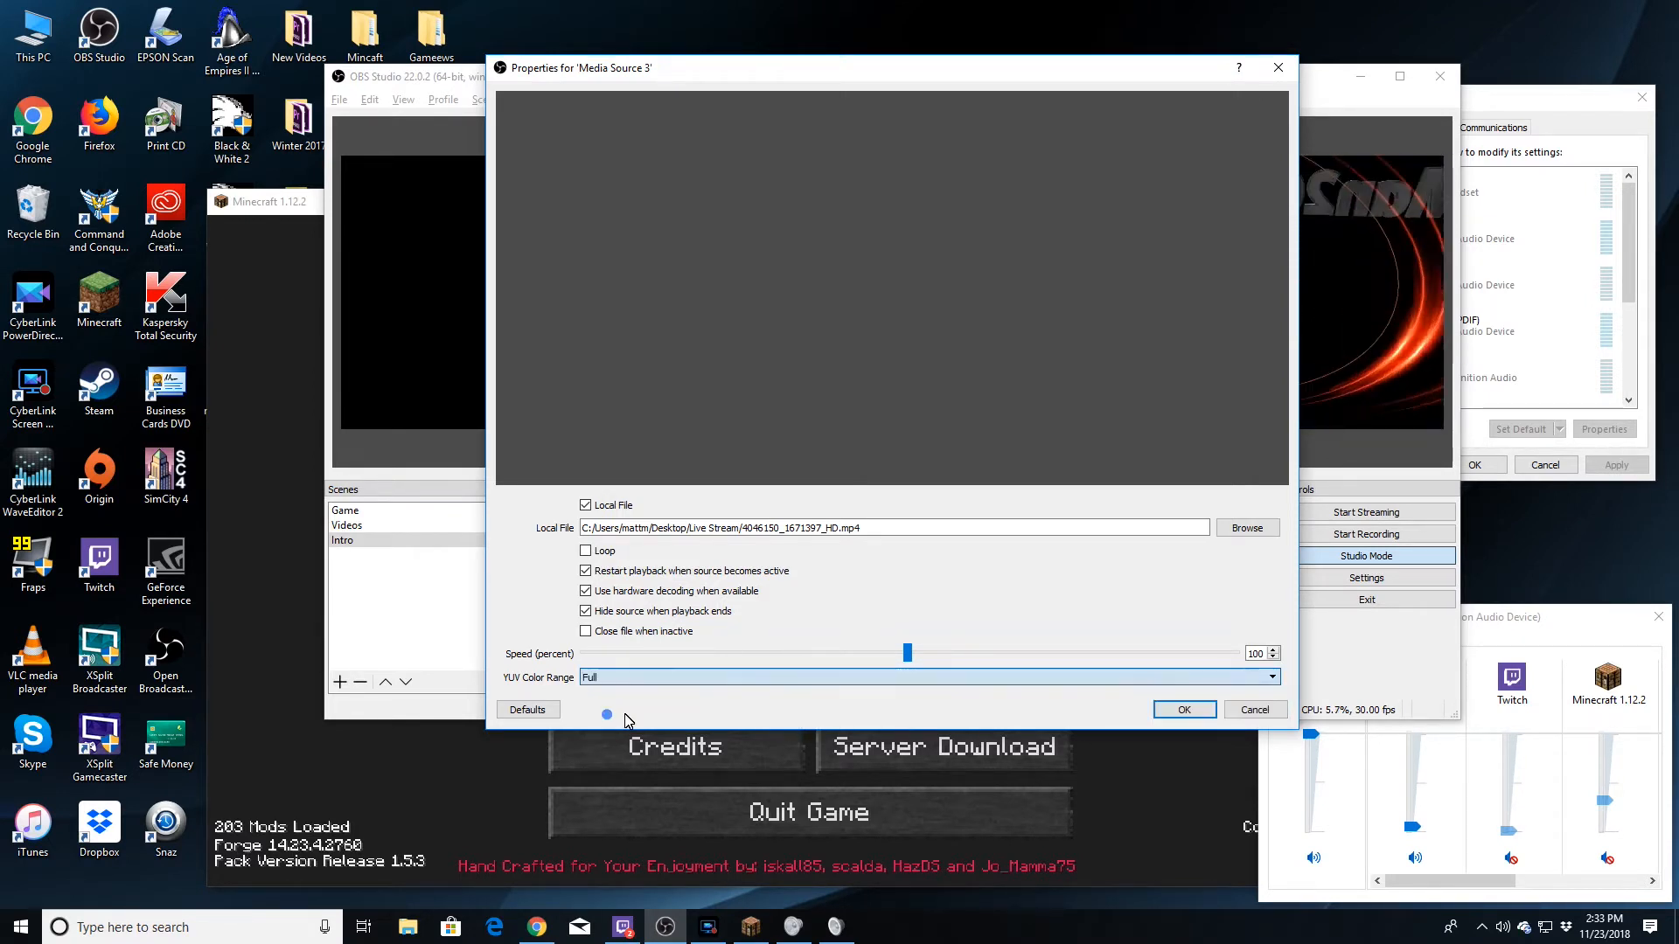
{"action": "left_click", "coordinate": [1165, 717]}
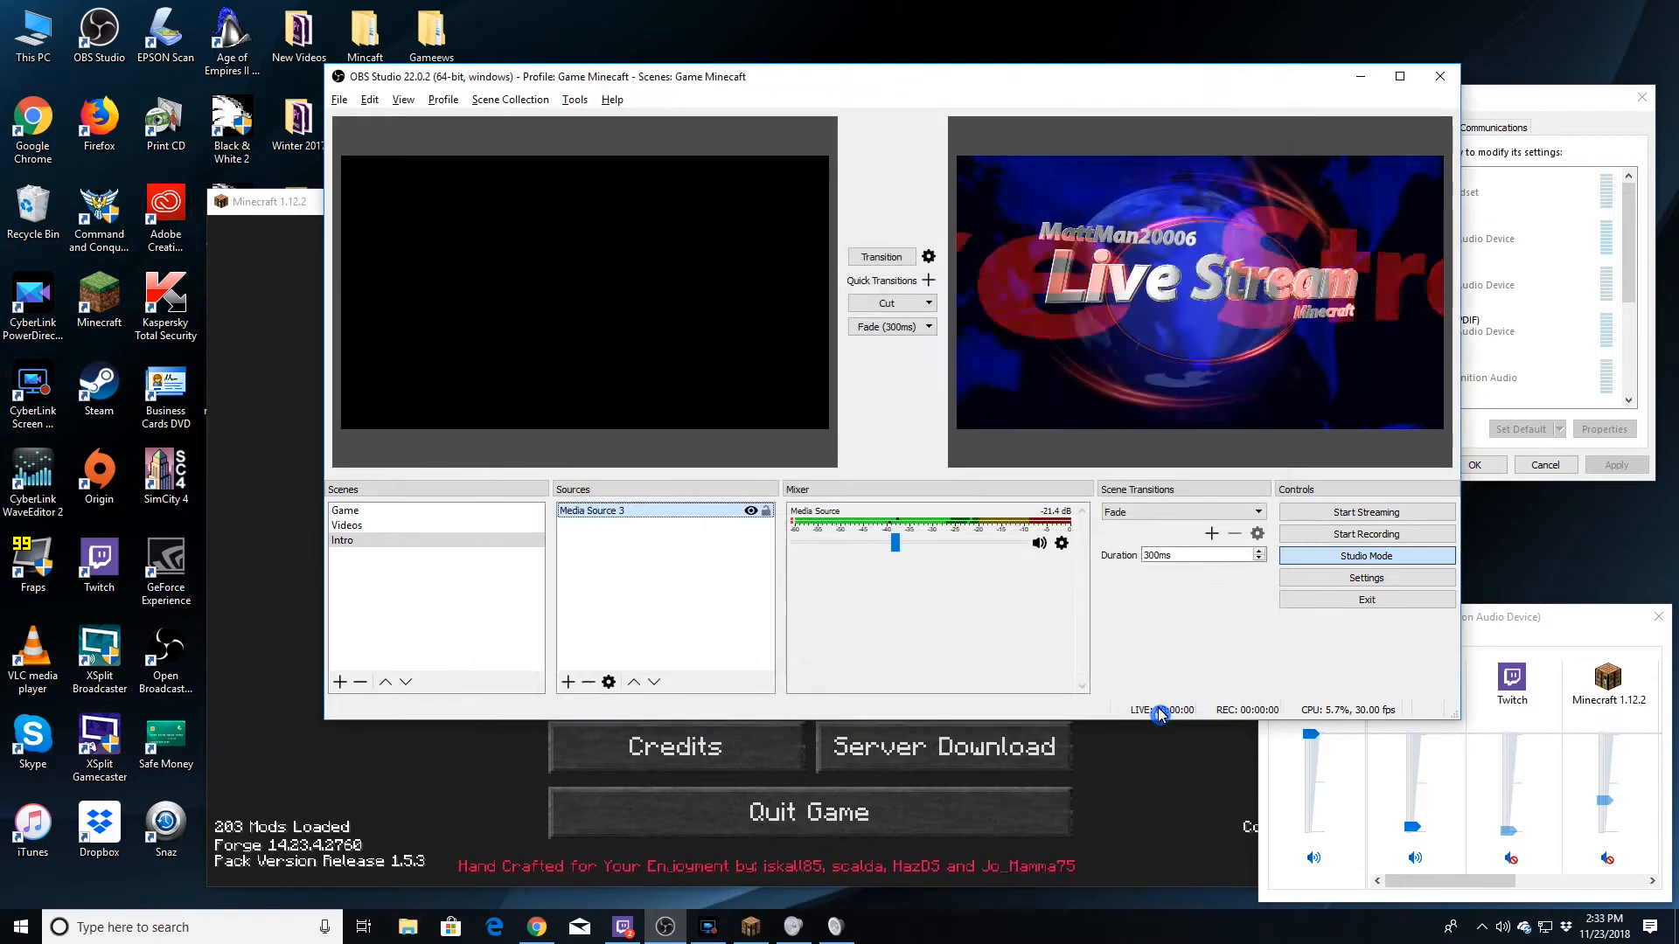
Recheck the properties of the Intro scene's media source and remove the source from the scene.
{"action": "double_click", "coordinate": [678, 518]}
{"action": "left_click", "coordinate": [1252, 708]}
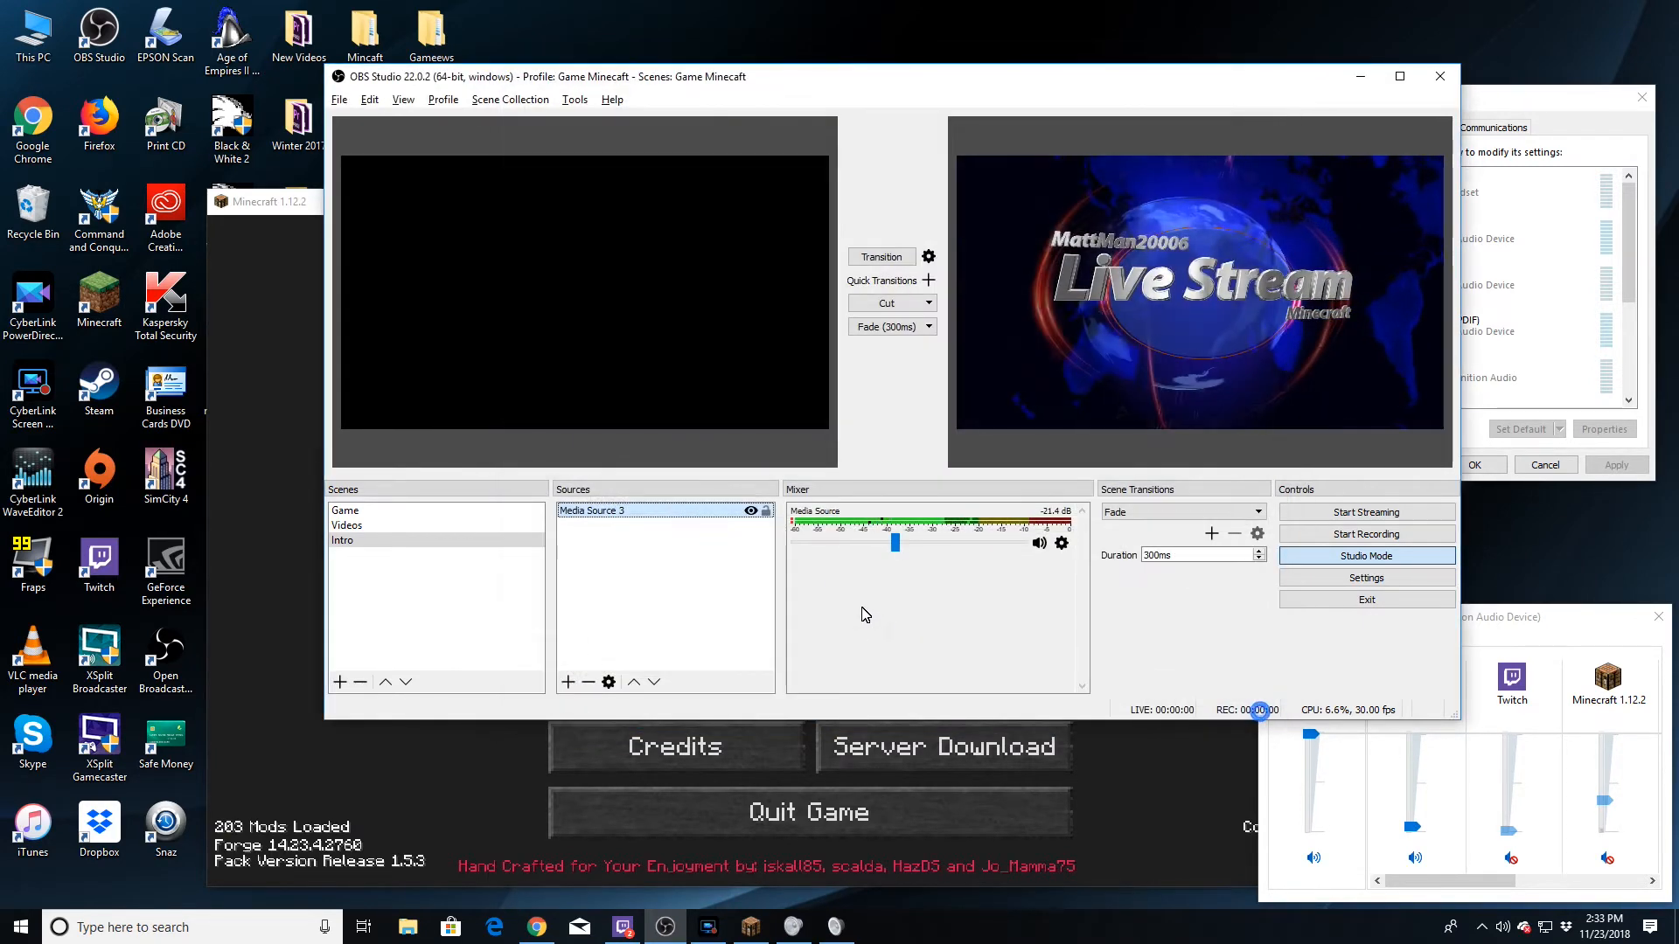
{"action": "key", "text": "Delete"}
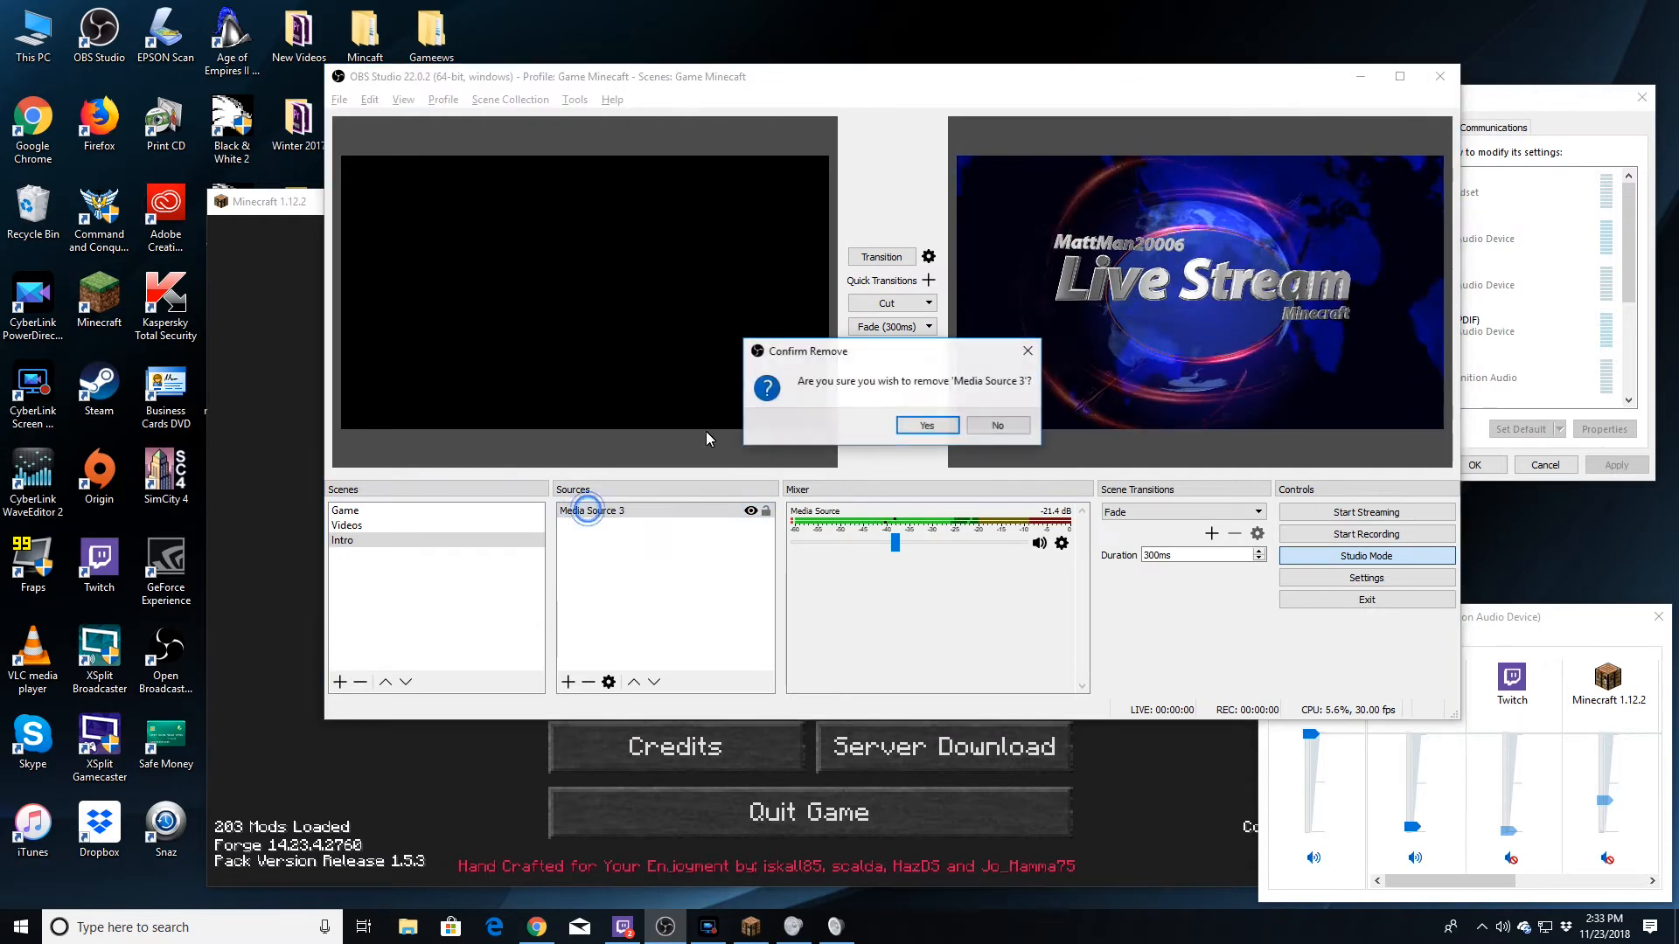
{"action": "left_click", "coordinate": [918, 423]}
Maximize OBS Studio and add a new media source to the Intro scene with the local file 4046150_92643_HD.mp4.
{"action": "left_click", "coordinate": [1399, 76]}
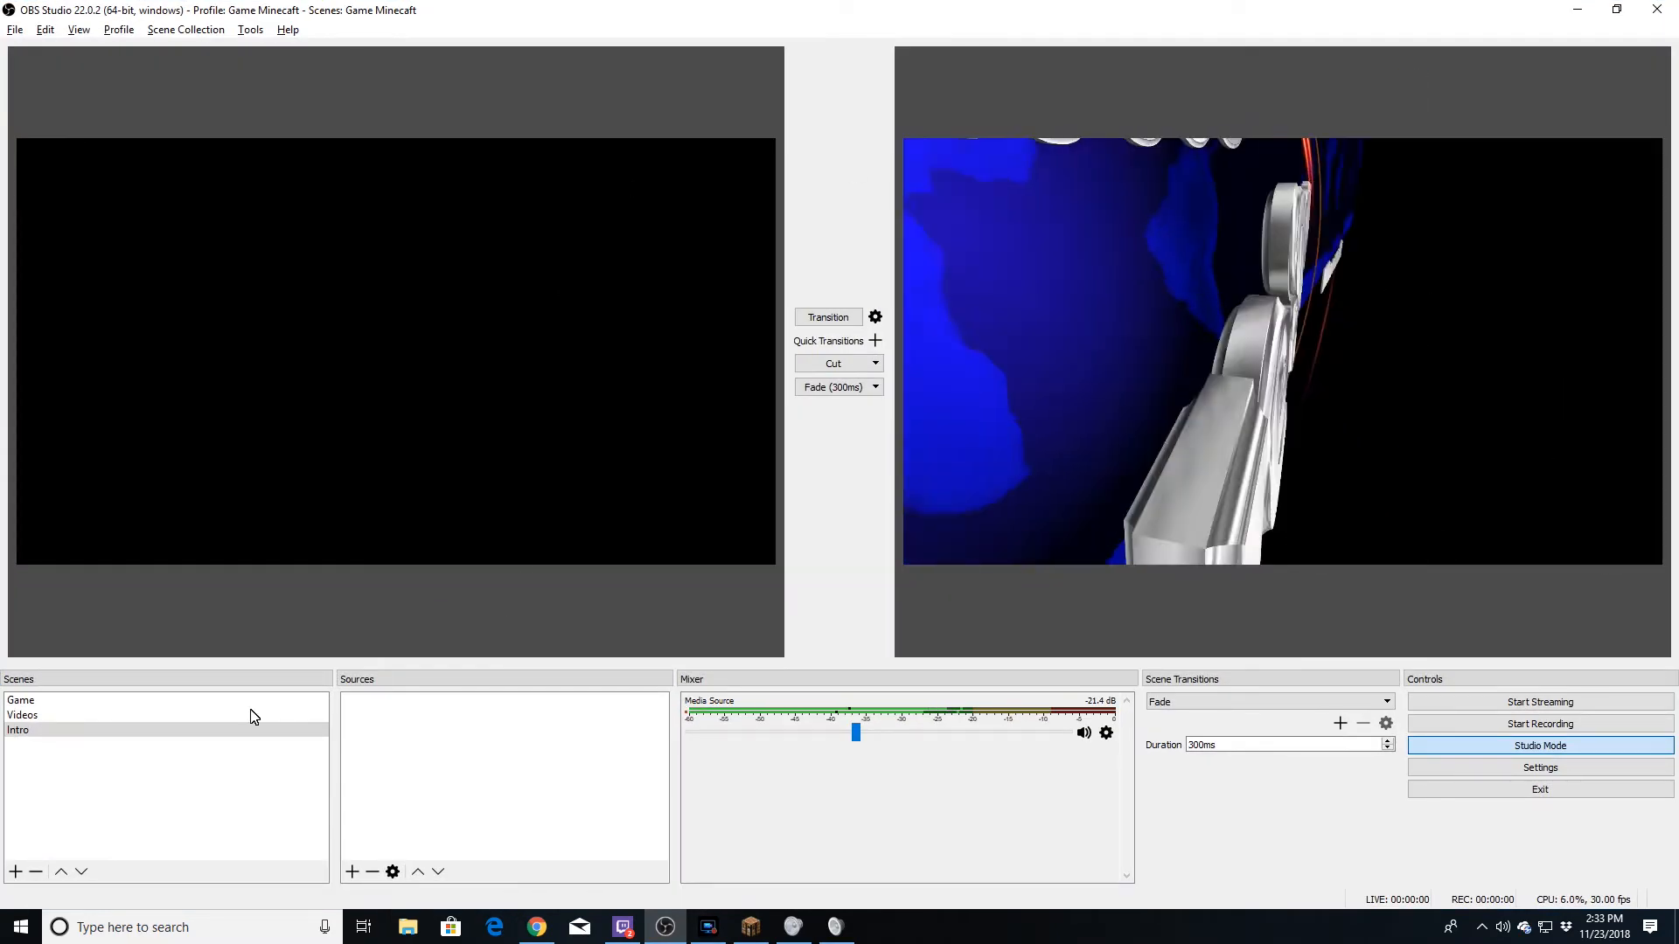
{"action": "right_click", "coordinate": [440, 718]}
{"action": "mouse_move", "coordinate": [526, 730]}
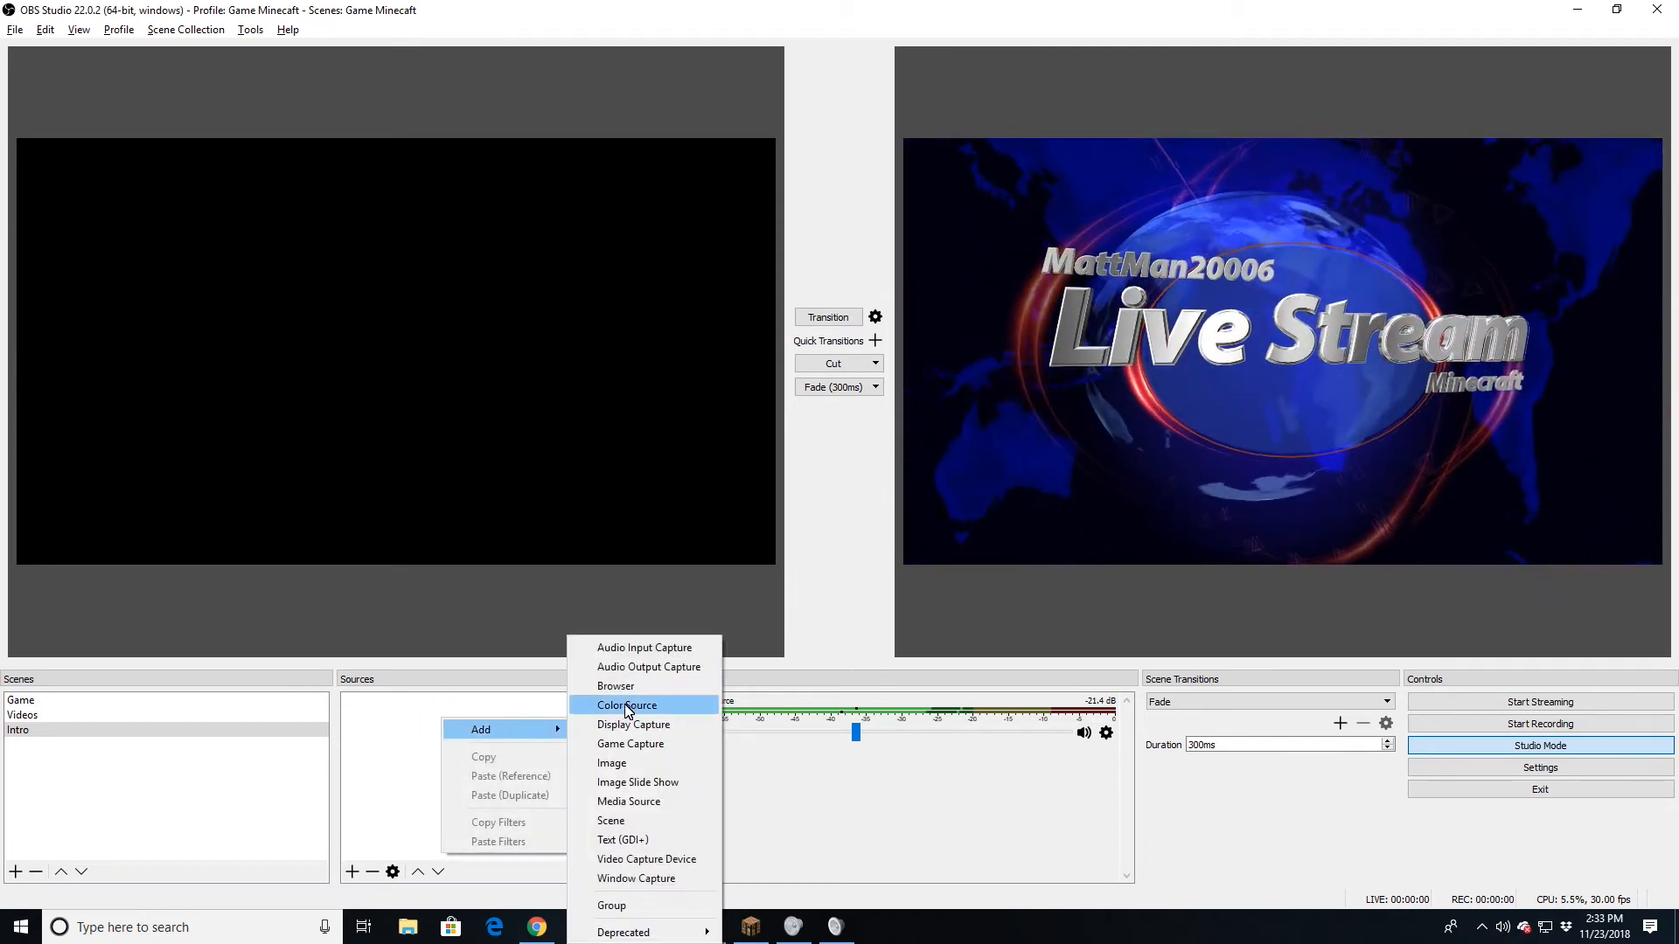
{"action": "left_click", "coordinate": [661, 803]}
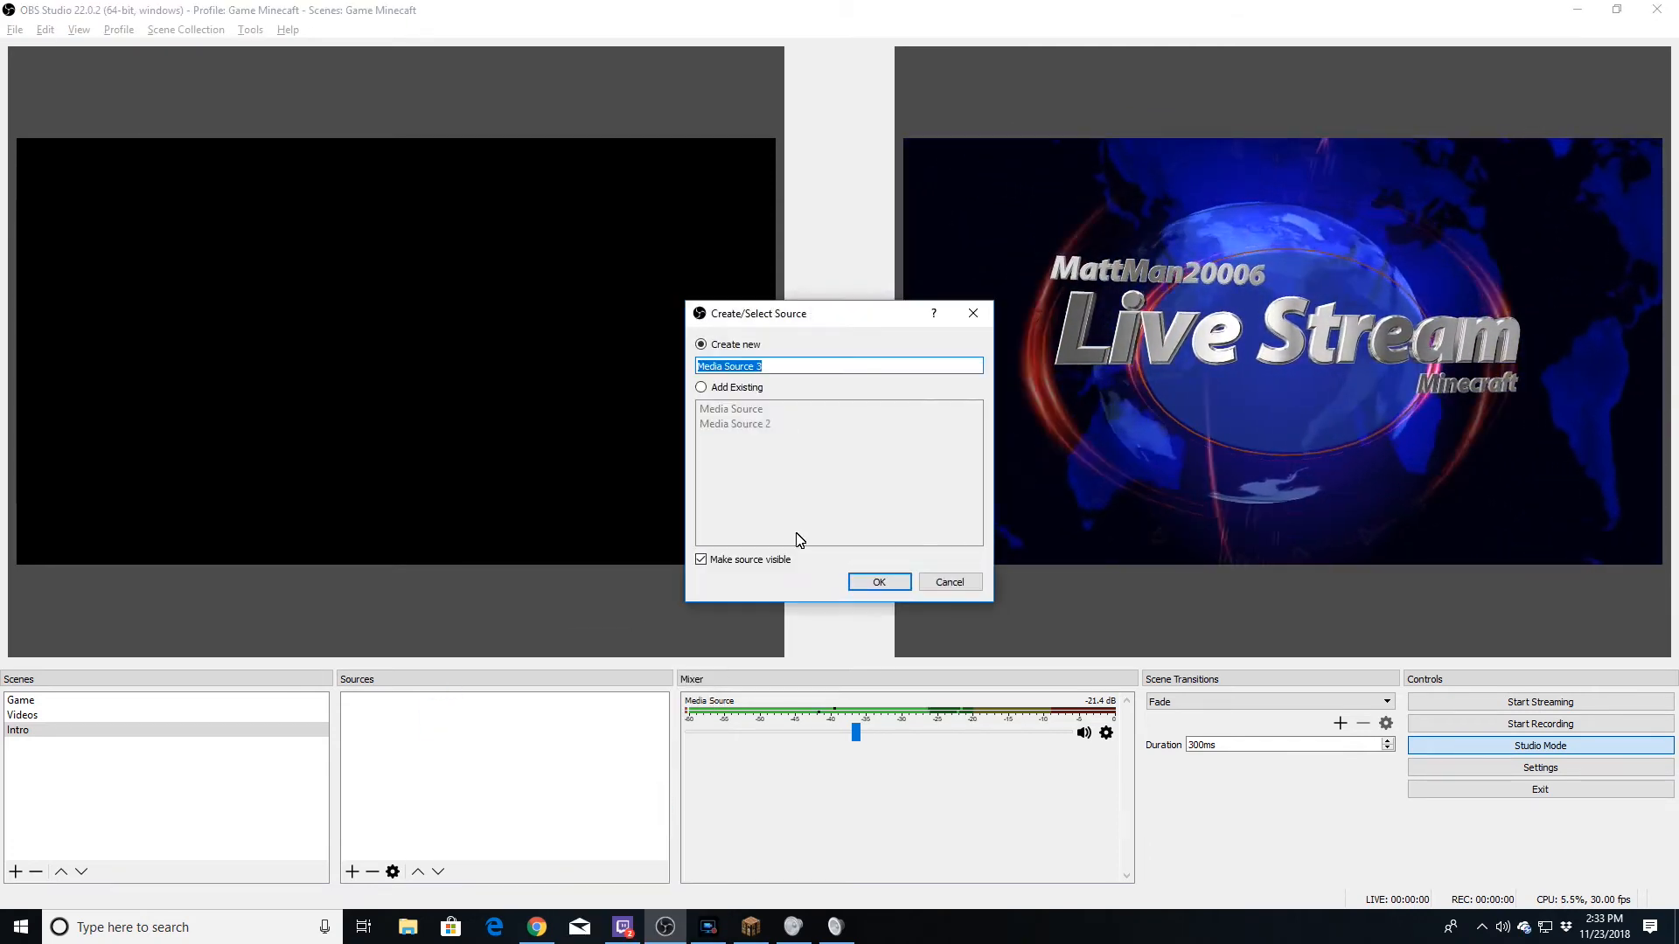
{"action": "left_click", "coordinate": [877, 584]}
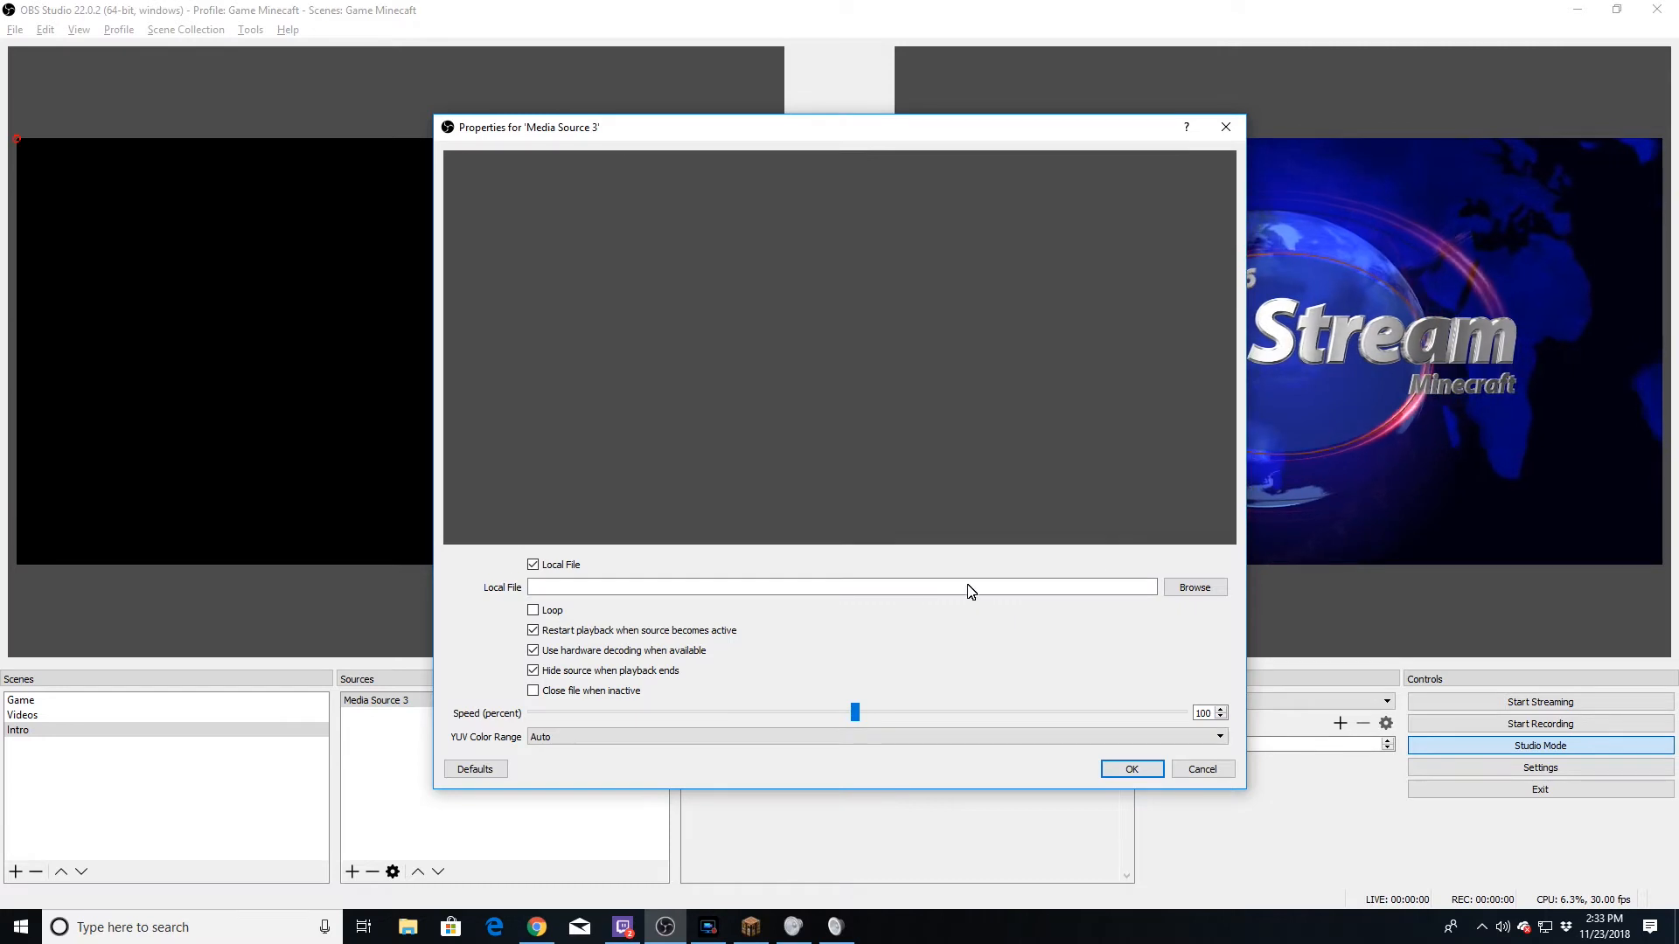
{"action": "left_click", "coordinate": [1192, 588]}
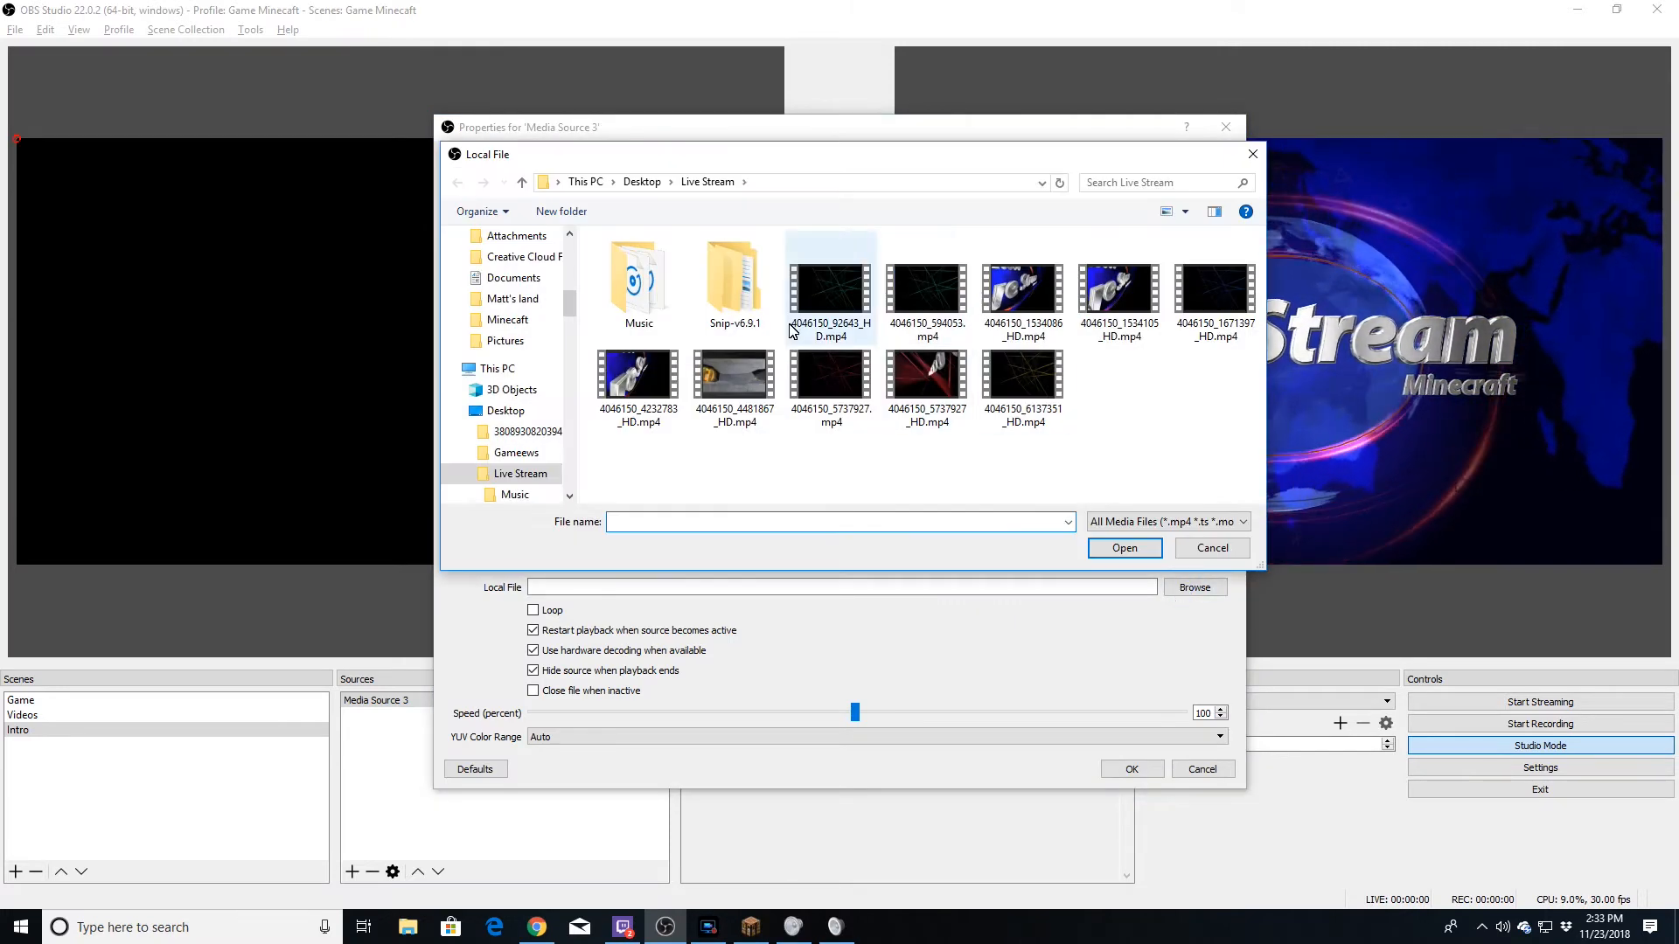
{"action": "left_click", "coordinate": [854, 299]}
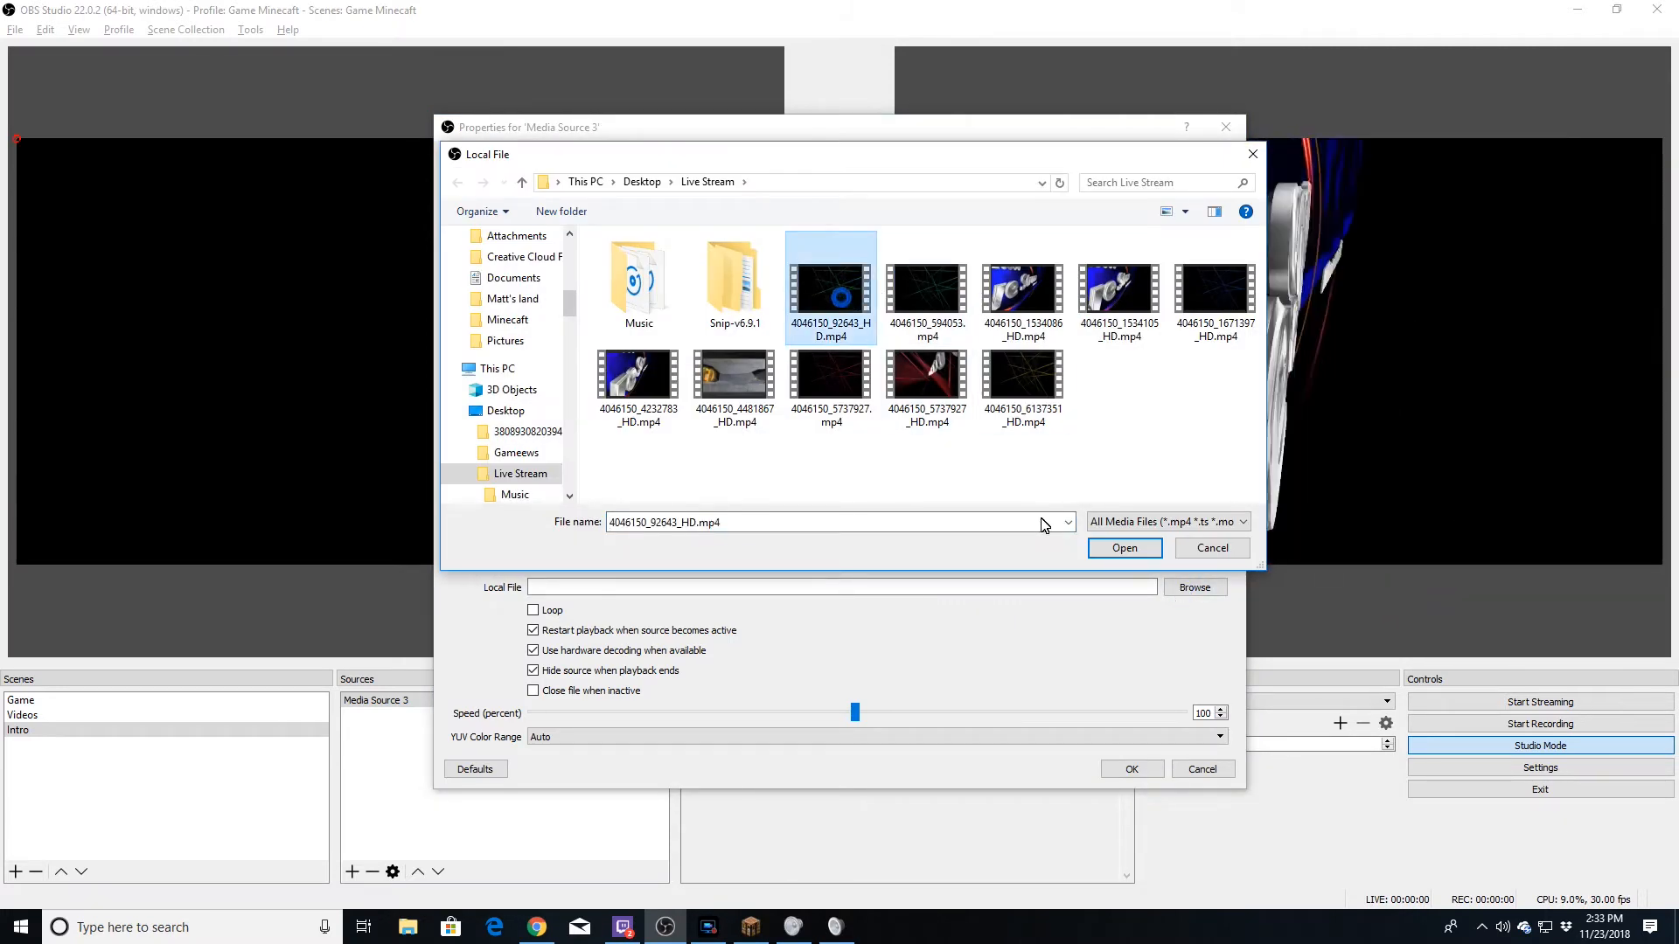
{"action": "left_click", "coordinate": [1125, 548]}
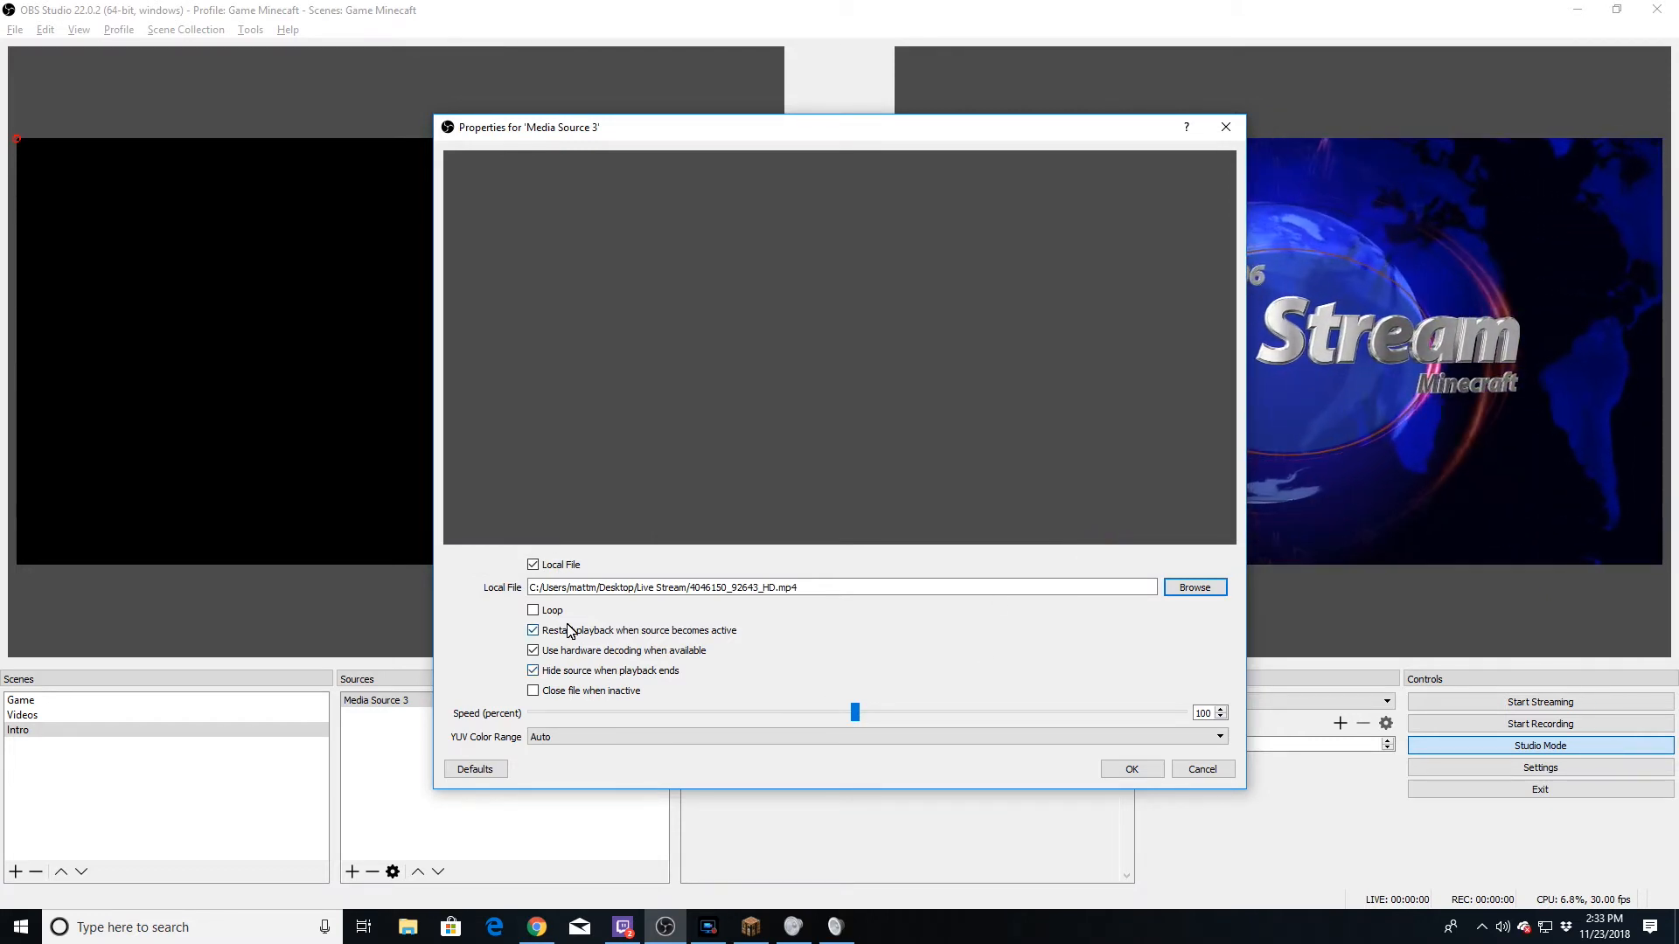
{"action": "left_click", "coordinate": [1128, 770]}
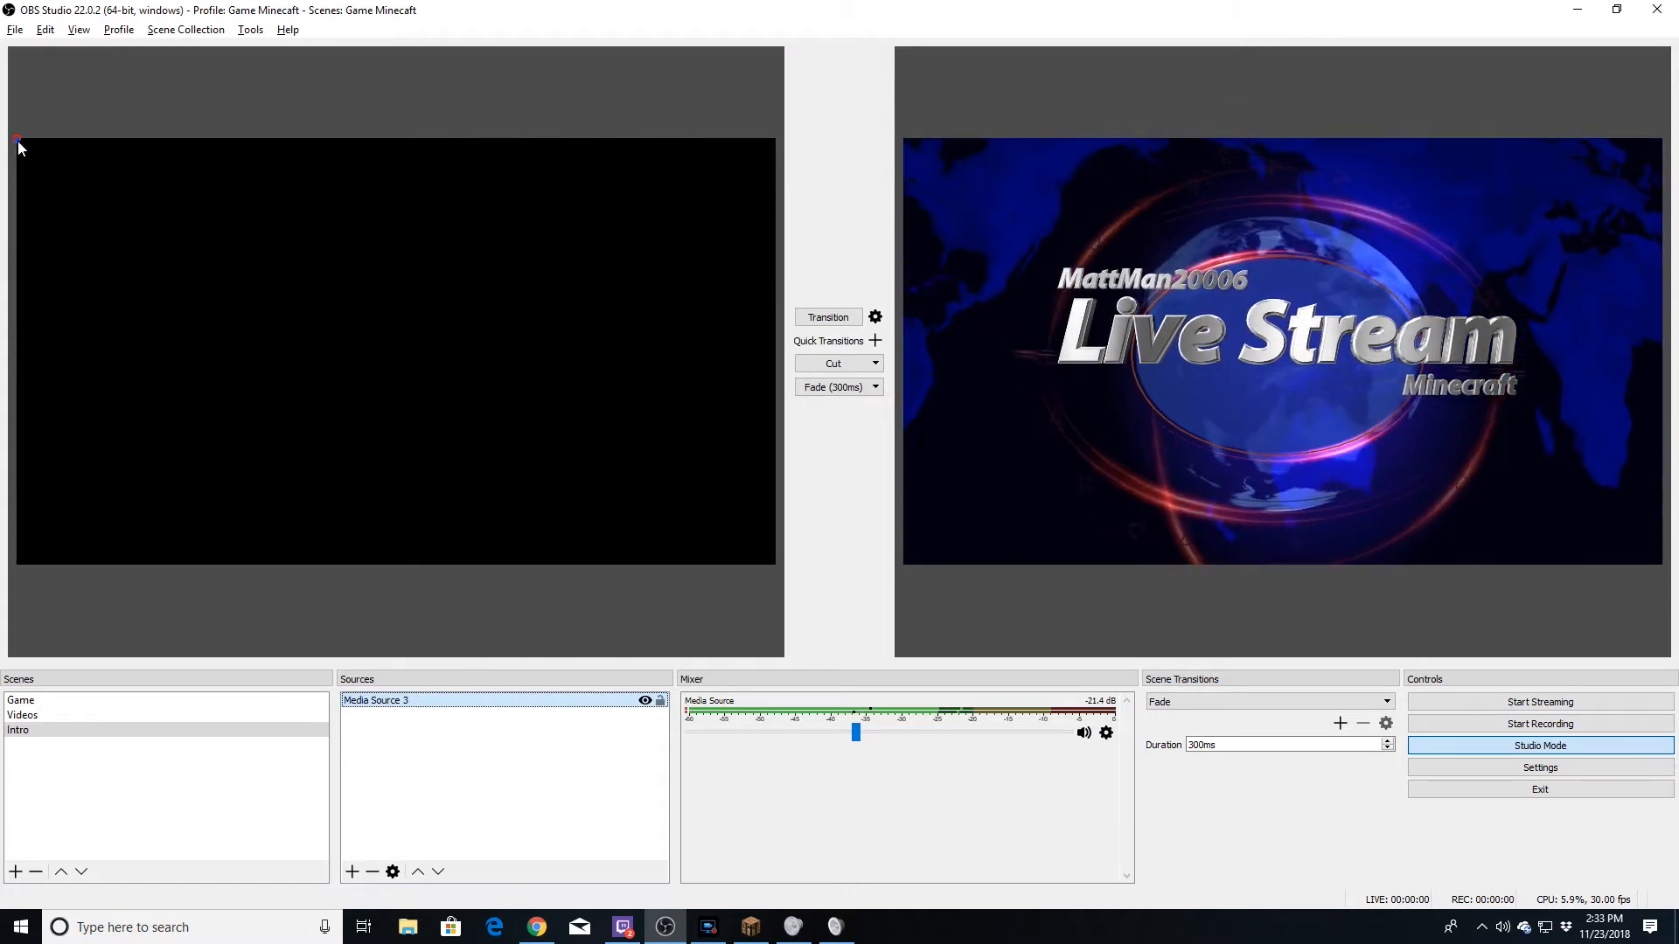
{"action": "left_click", "coordinate": [20, 146]}
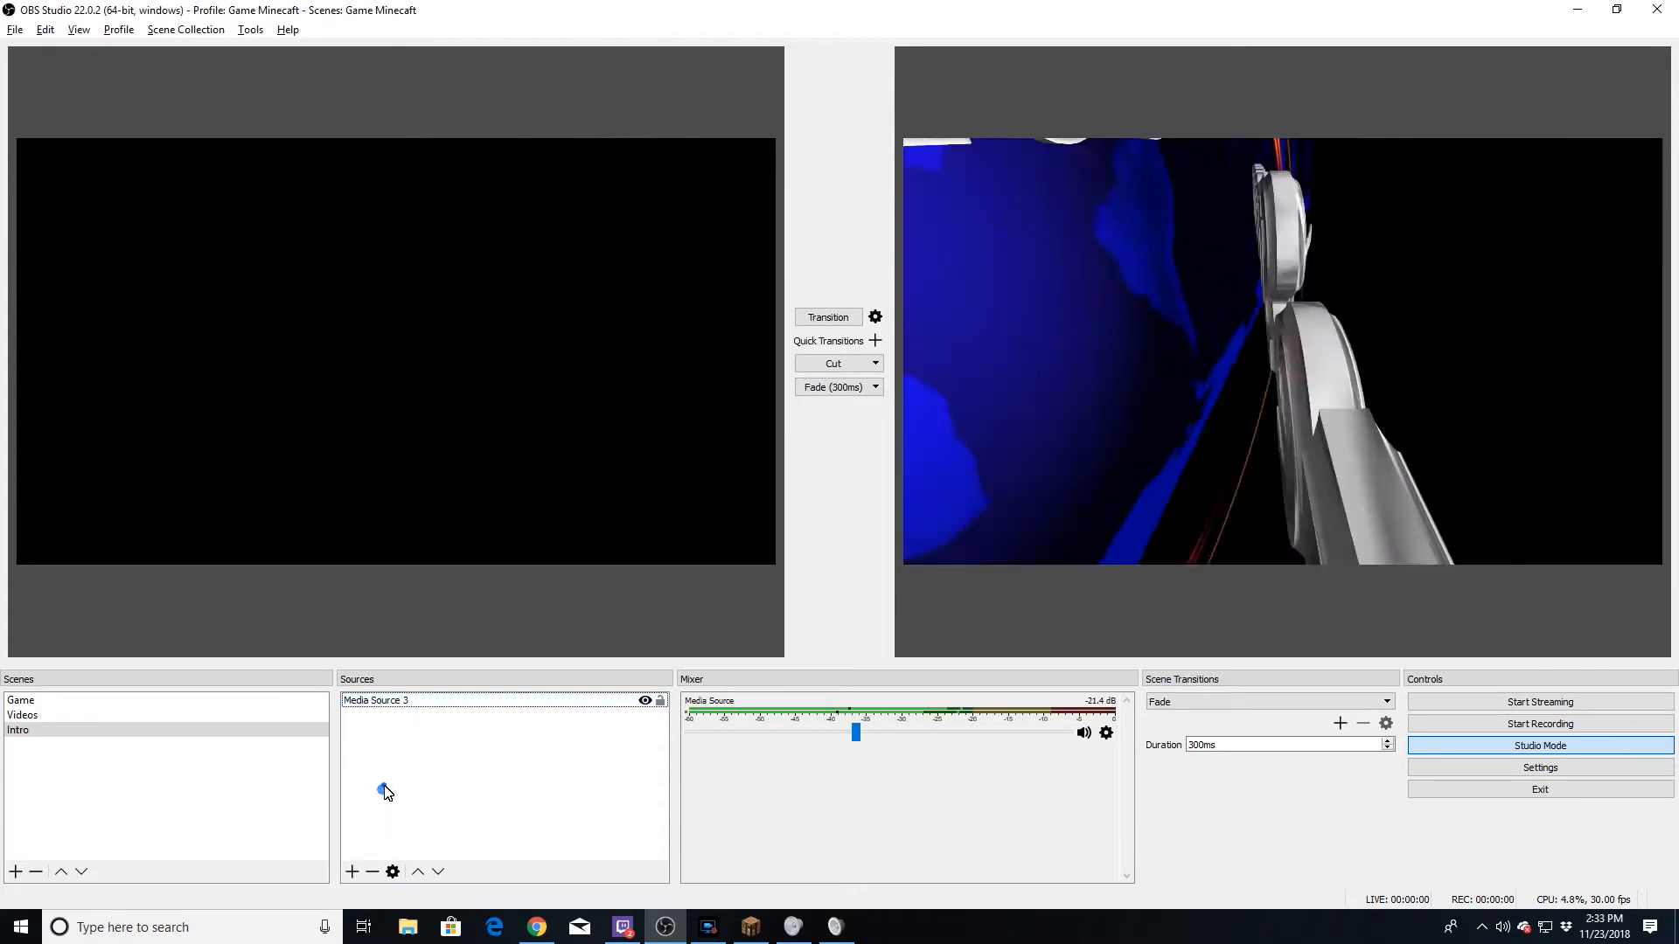
Try adding a browser source to the Intro scene and remove it again.
{"action": "right_click", "coordinate": [386, 788]}
{"action": "left_click", "coordinate": [422, 796]}
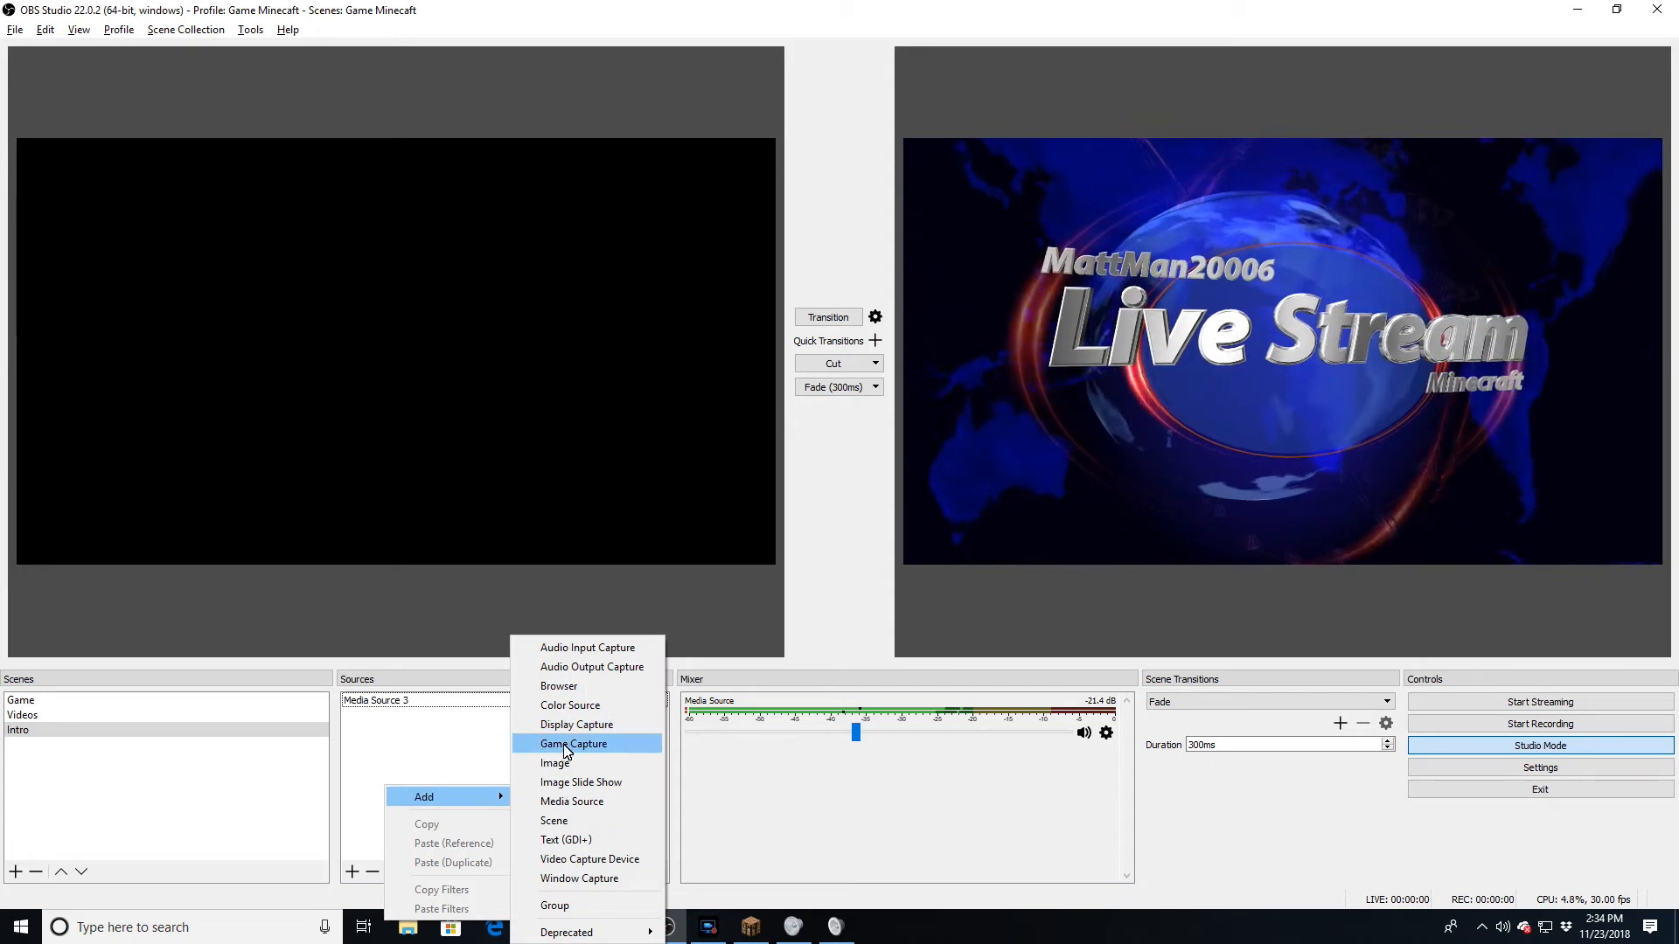
{"action": "left_click", "coordinate": [559, 687]}
{"action": "left_click", "coordinate": [879, 583]}
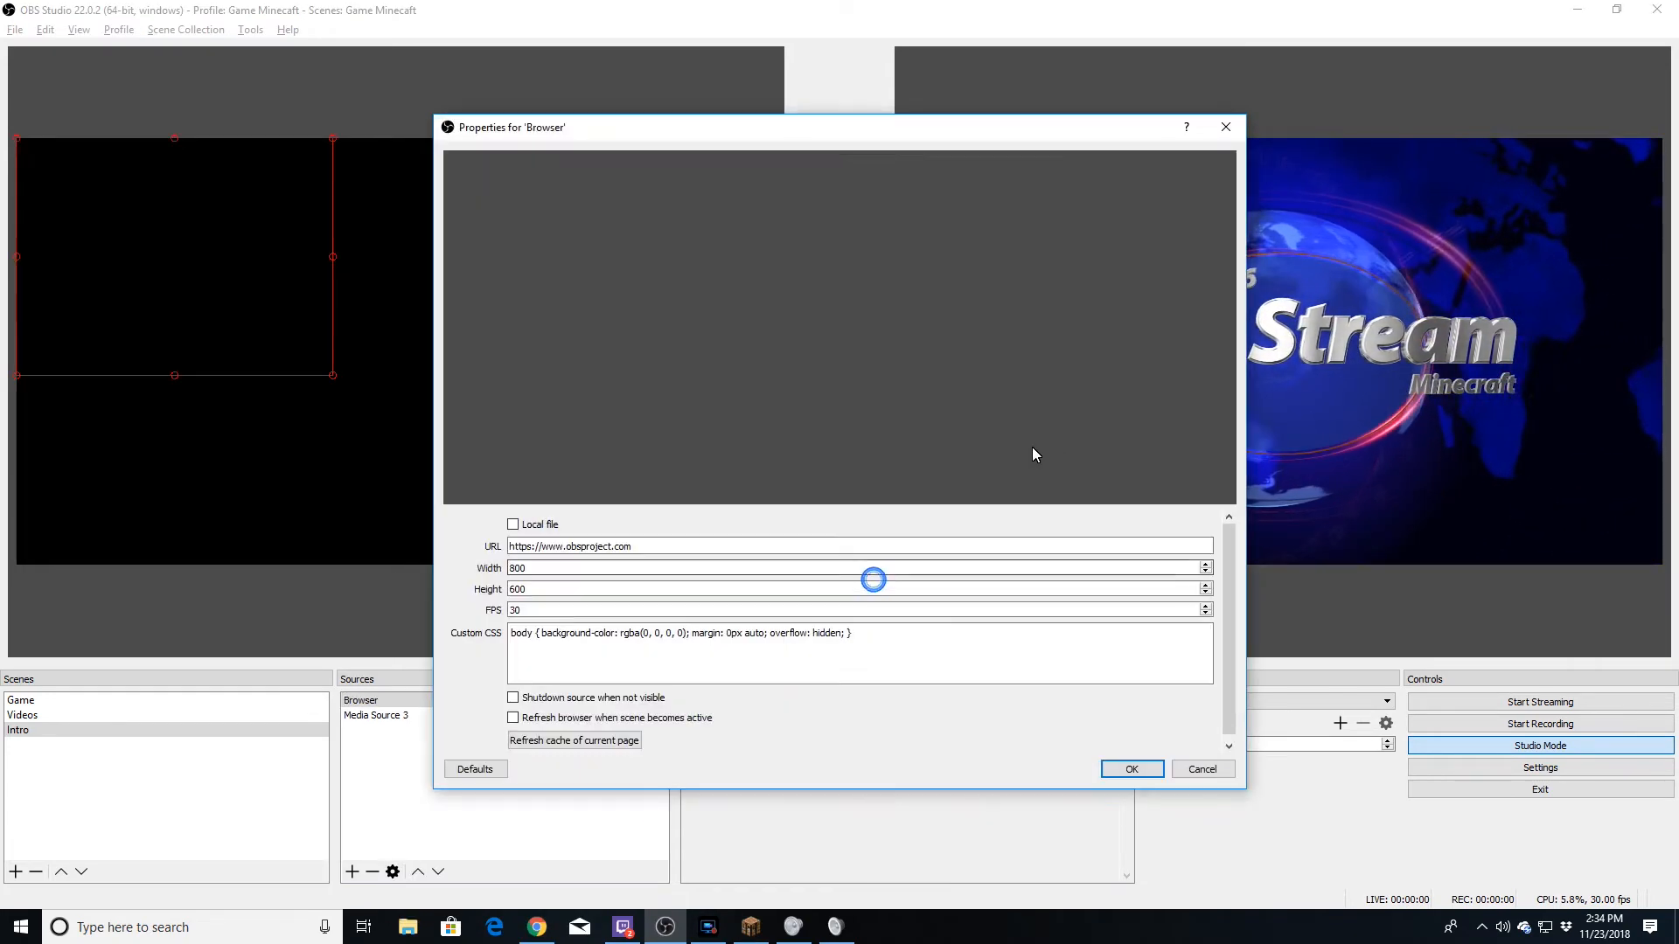
{"action": "left_click", "coordinate": [1218, 772]}
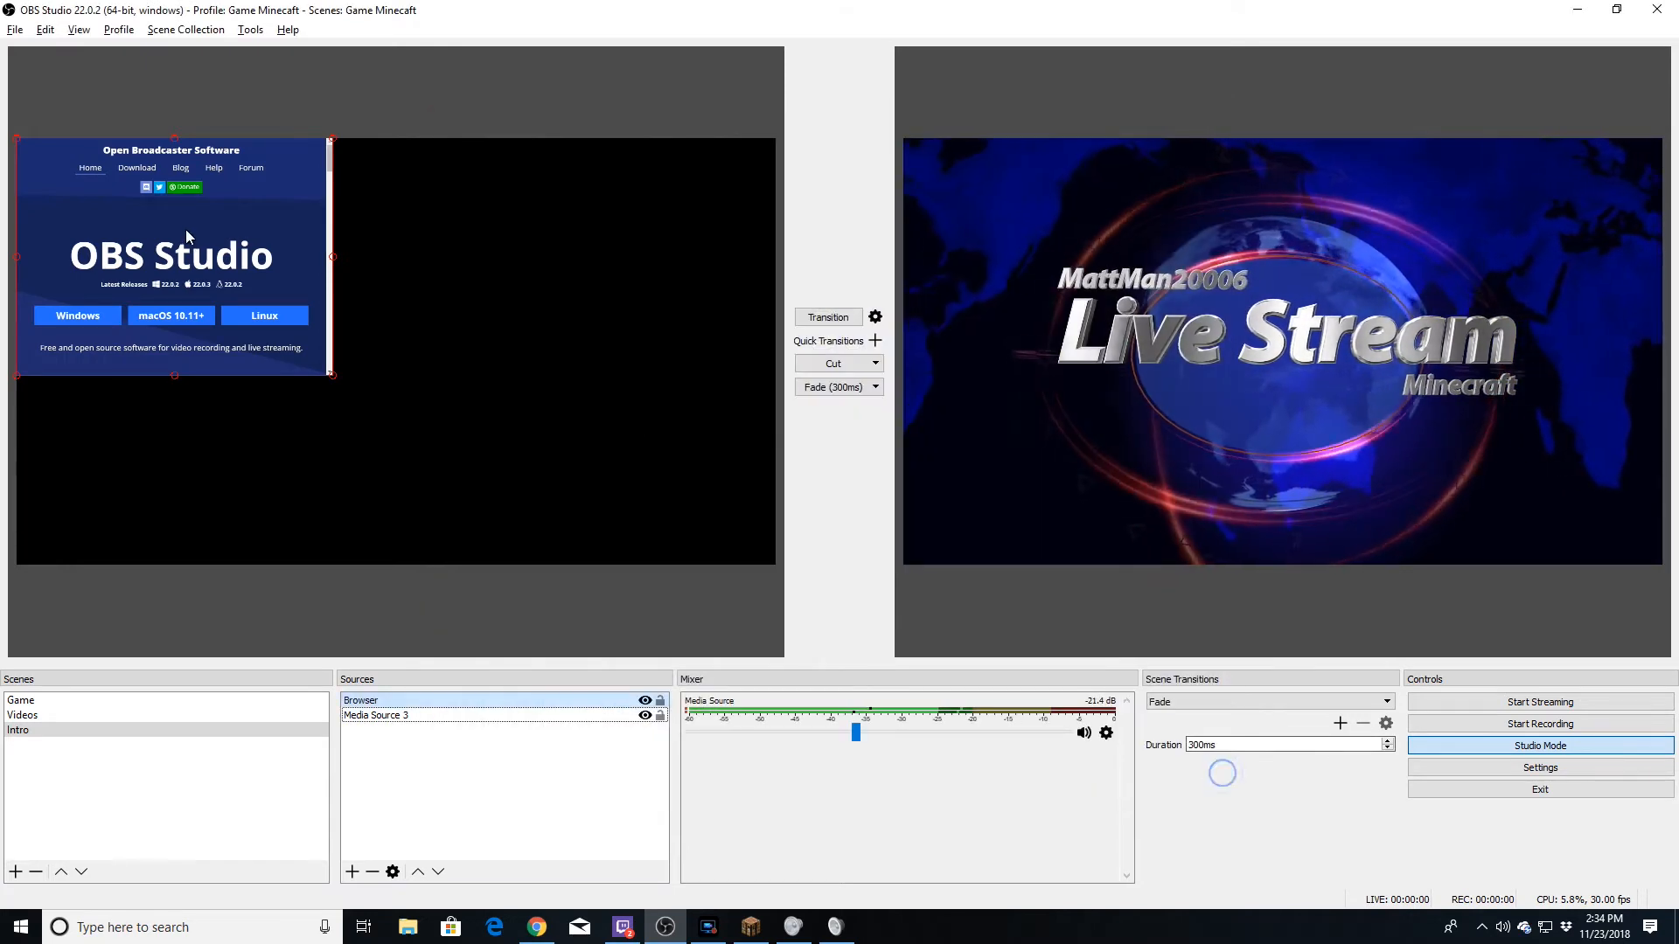
{"action": "key", "text": "Delete"}
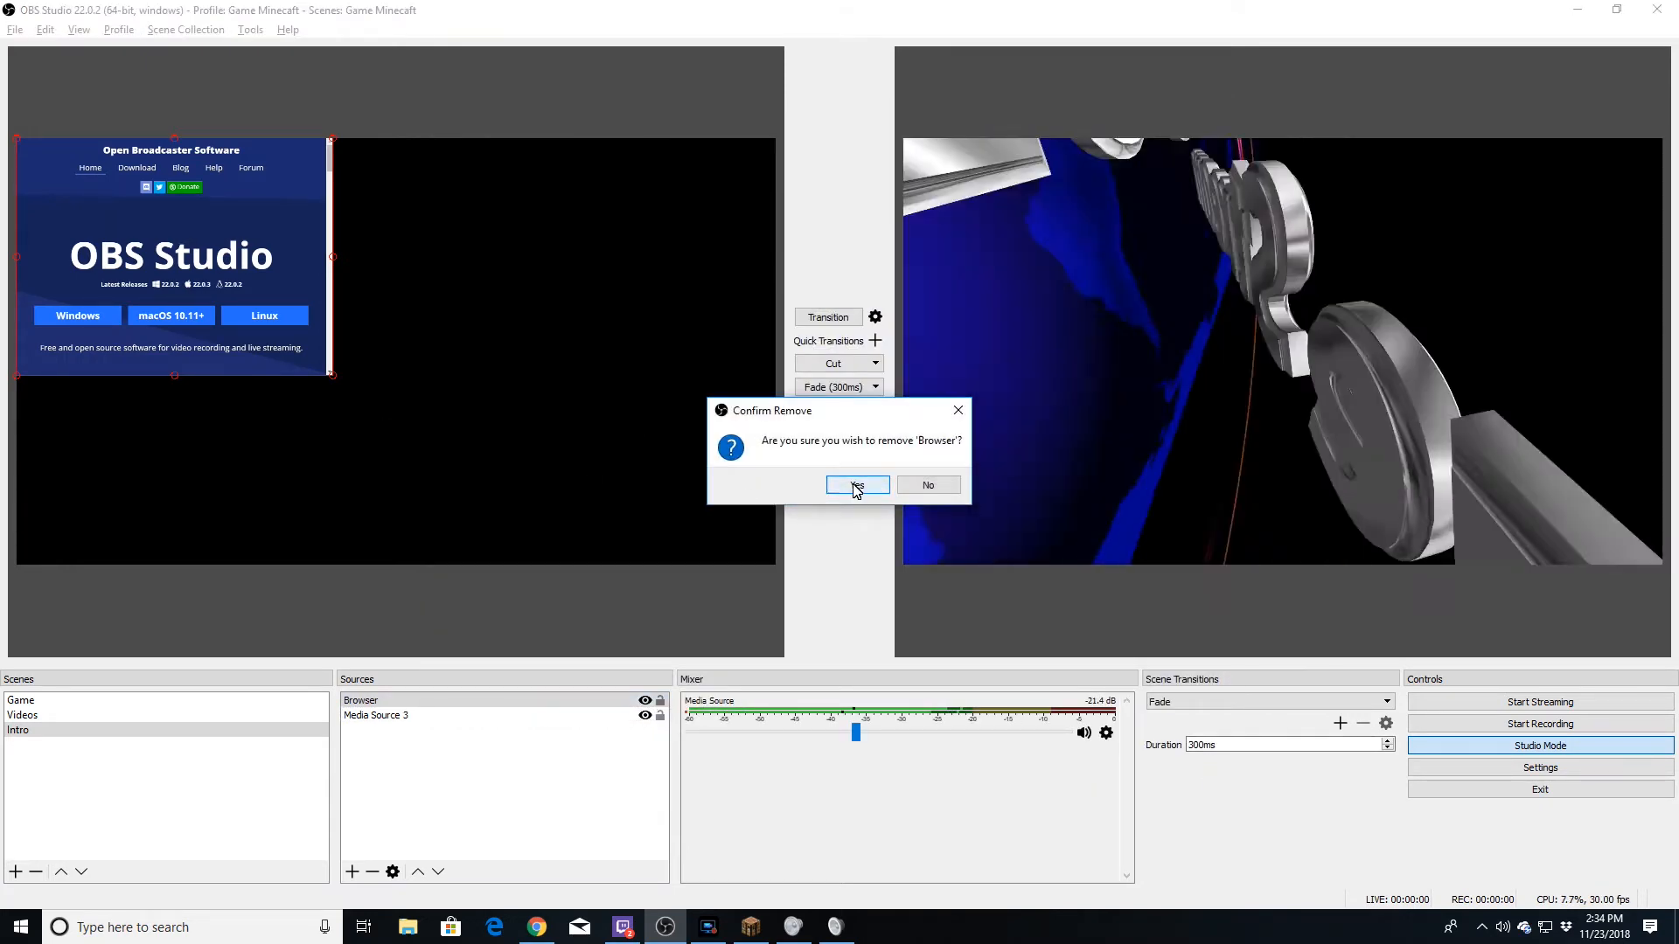
{"action": "left_click", "coordinate": [866, 486]}
Select the Game scene, then switch to Chrome and bring up the Sub Counter Setup page at chrisplaysgames.com/subgoal_setup.
{"action": "left_click", "coordinate": [156, 700]}
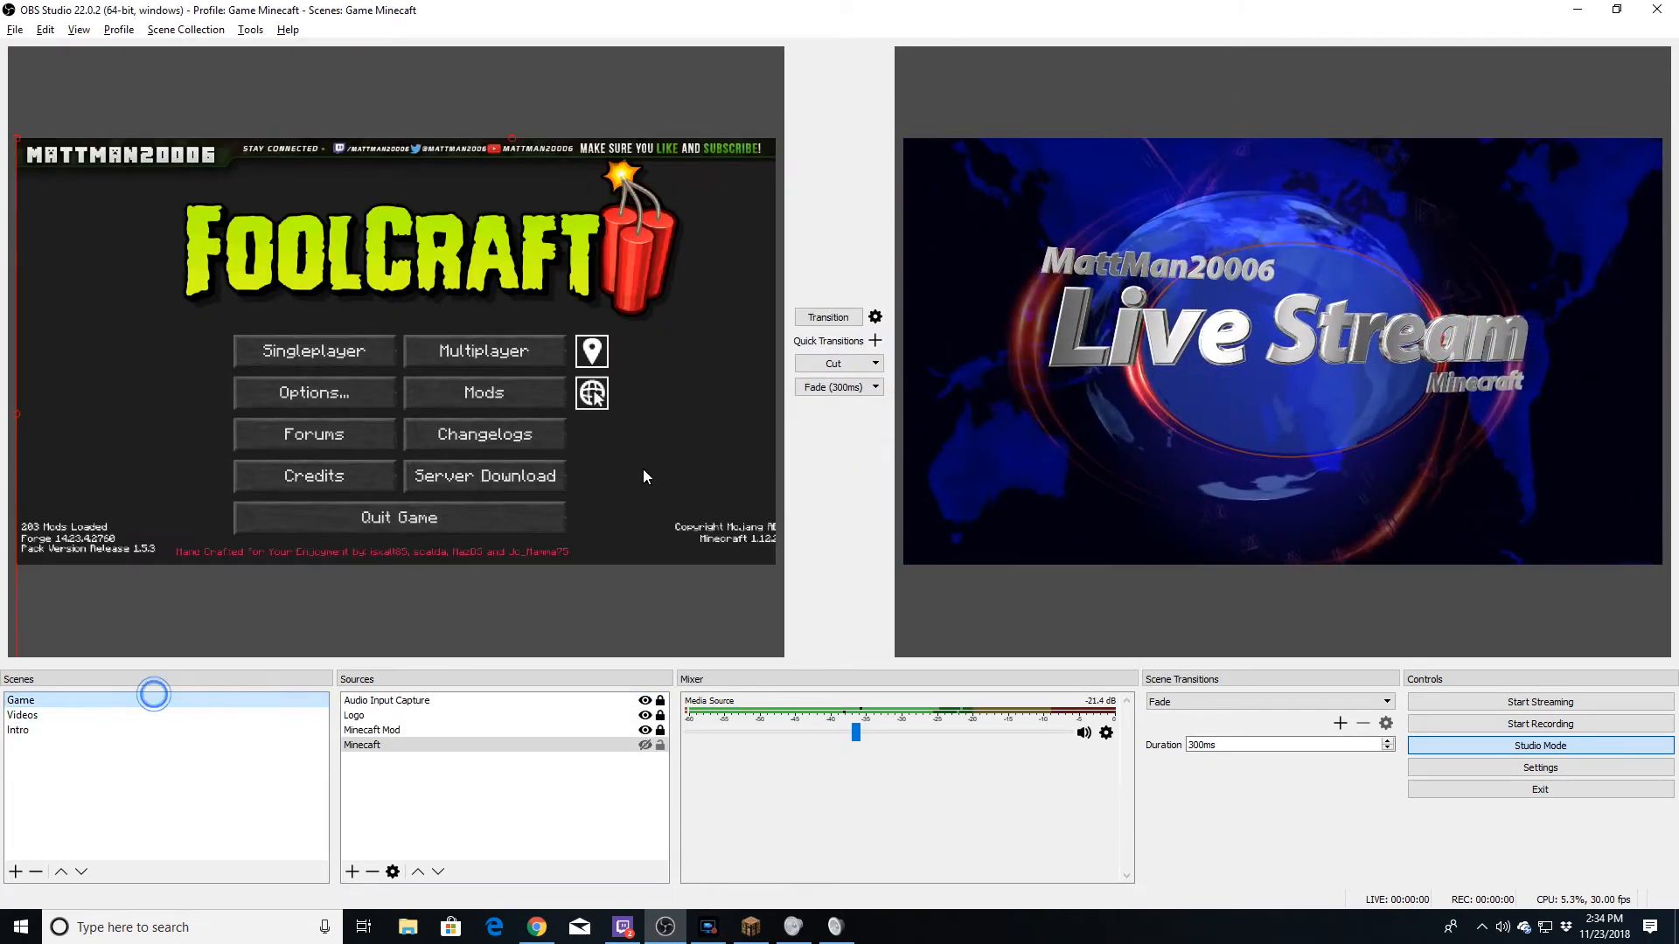
{"action": "left_click", "coordinate": [490, 809]}
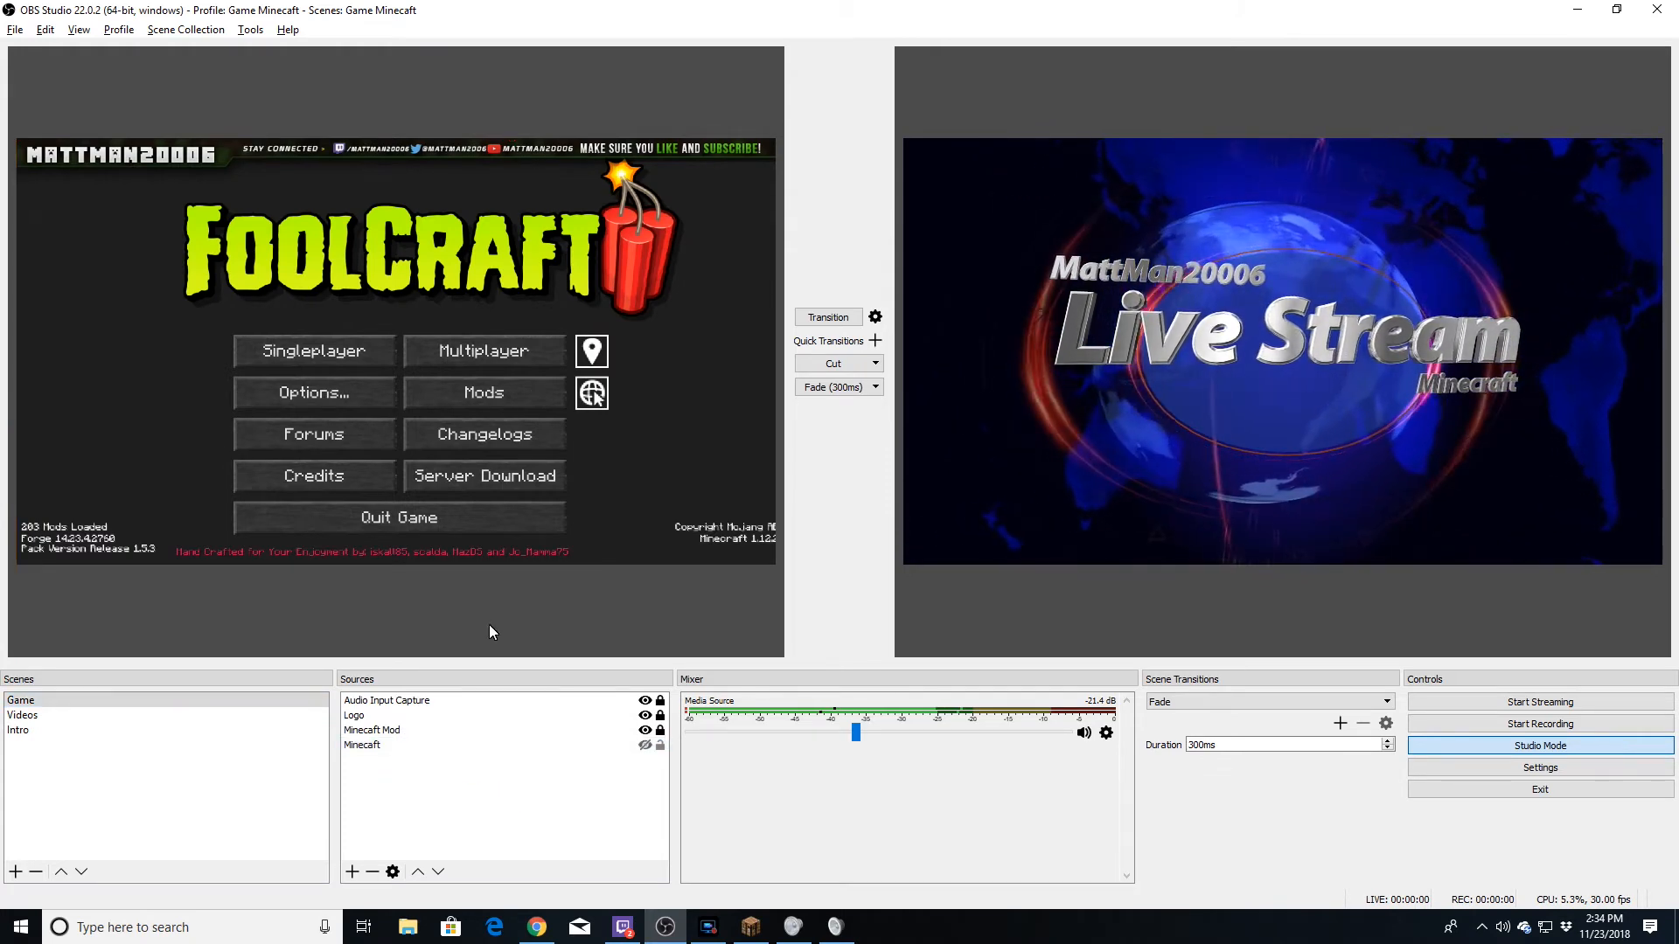
{"action": "left_click", "coordinate": [537, 927]}
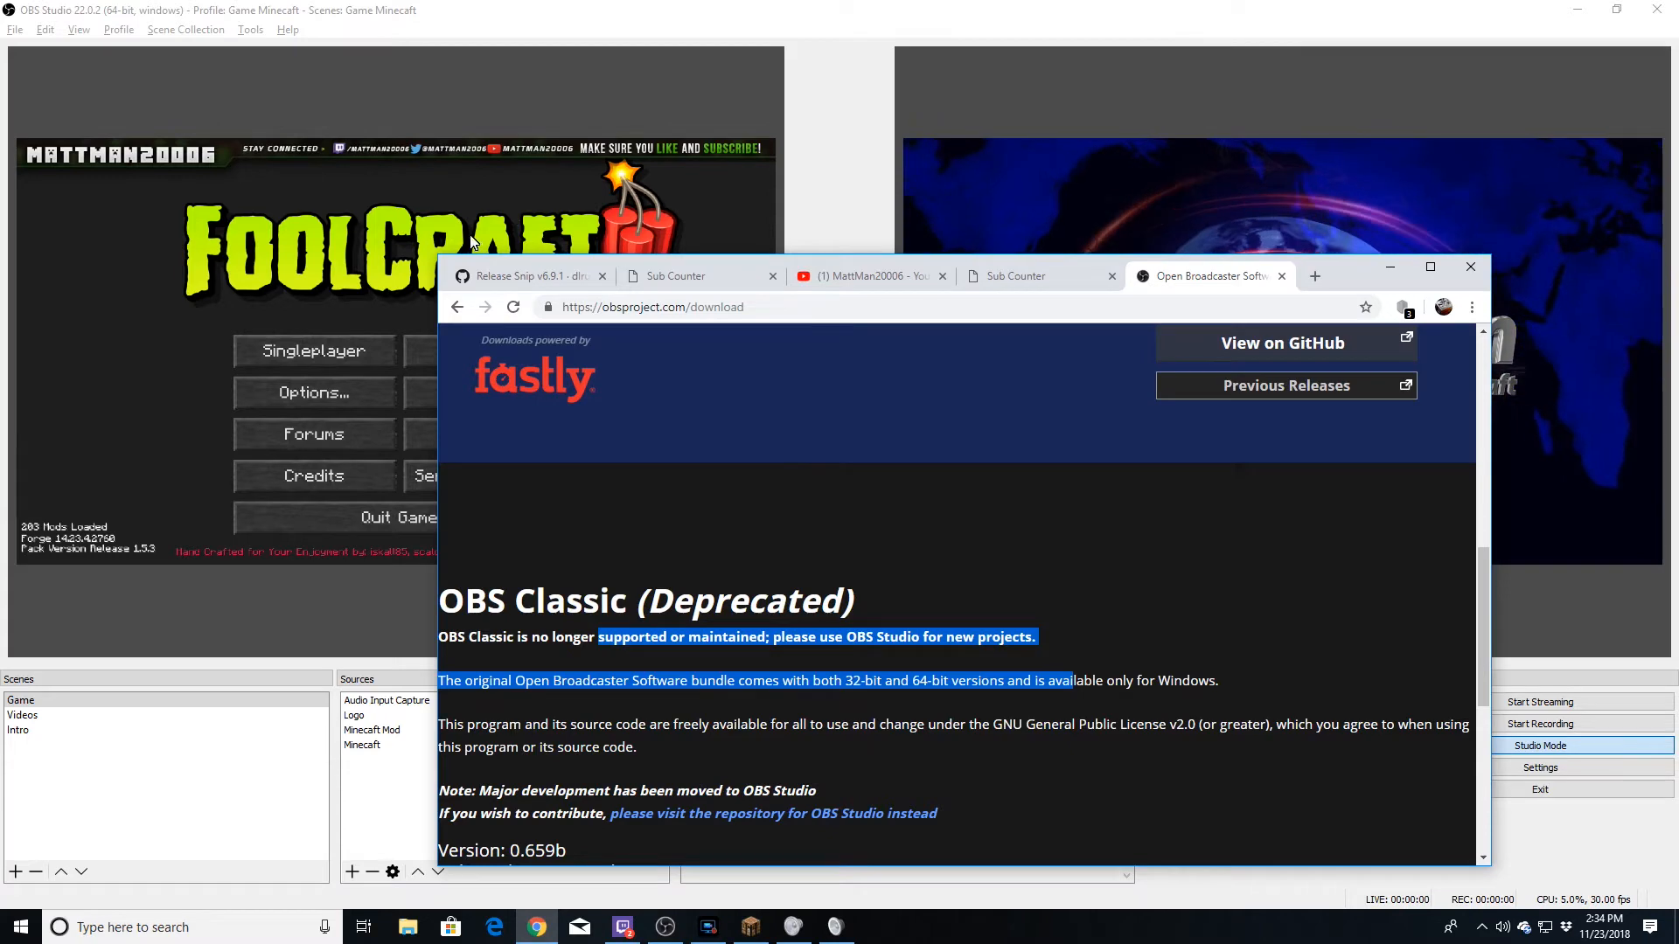
{"action": "left_click_drag", "start_coordinate": [1341, 280], "coordinate": [1516, 322]}
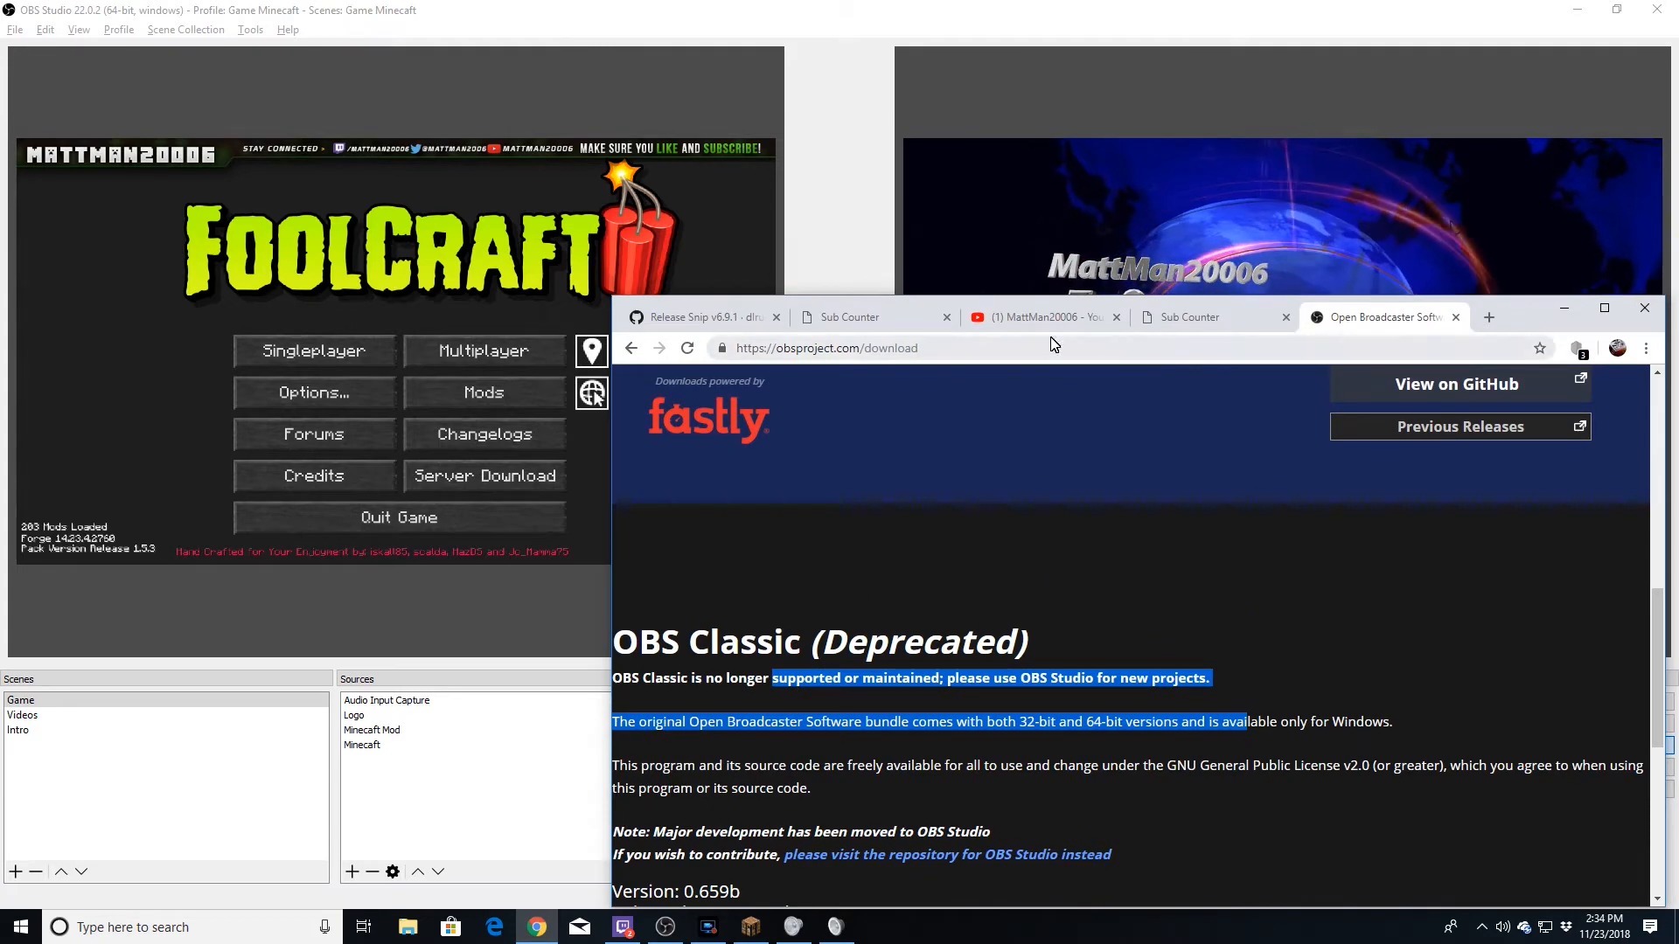
{"action": "left_click", "coordinate": [842, 320]}
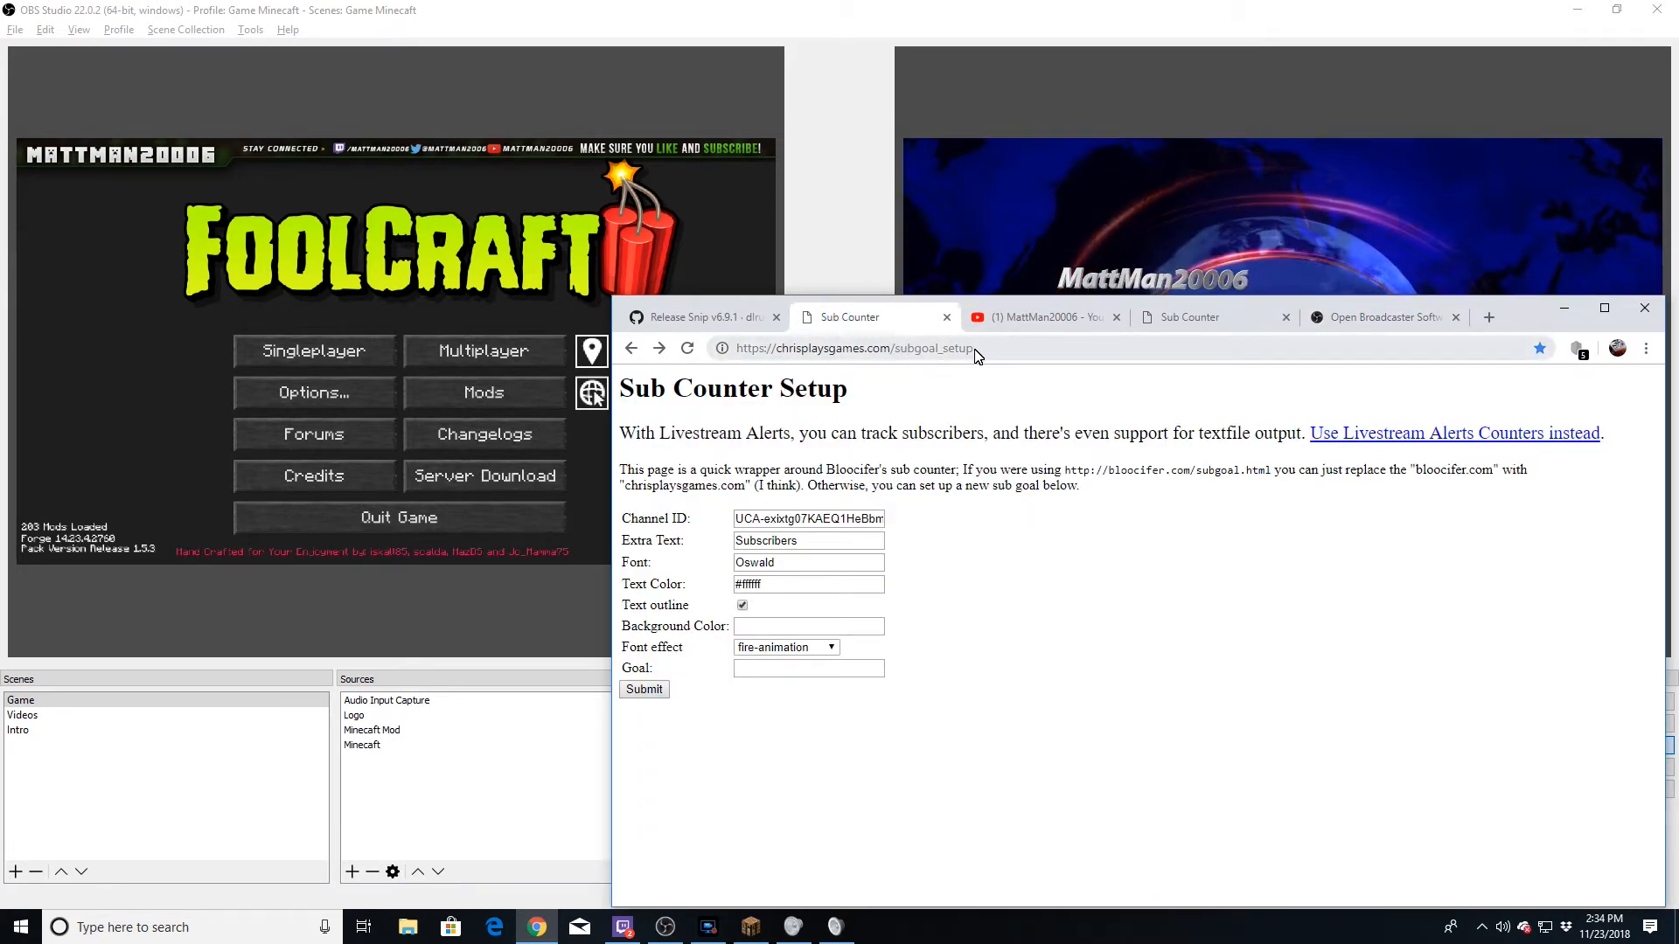
Examine the Sub Counter Setup page's address and Channel ID field, and locate the matching ID in the YouTube channel's address.
{"action": "left_click", "coordinate": [1027, 350]}
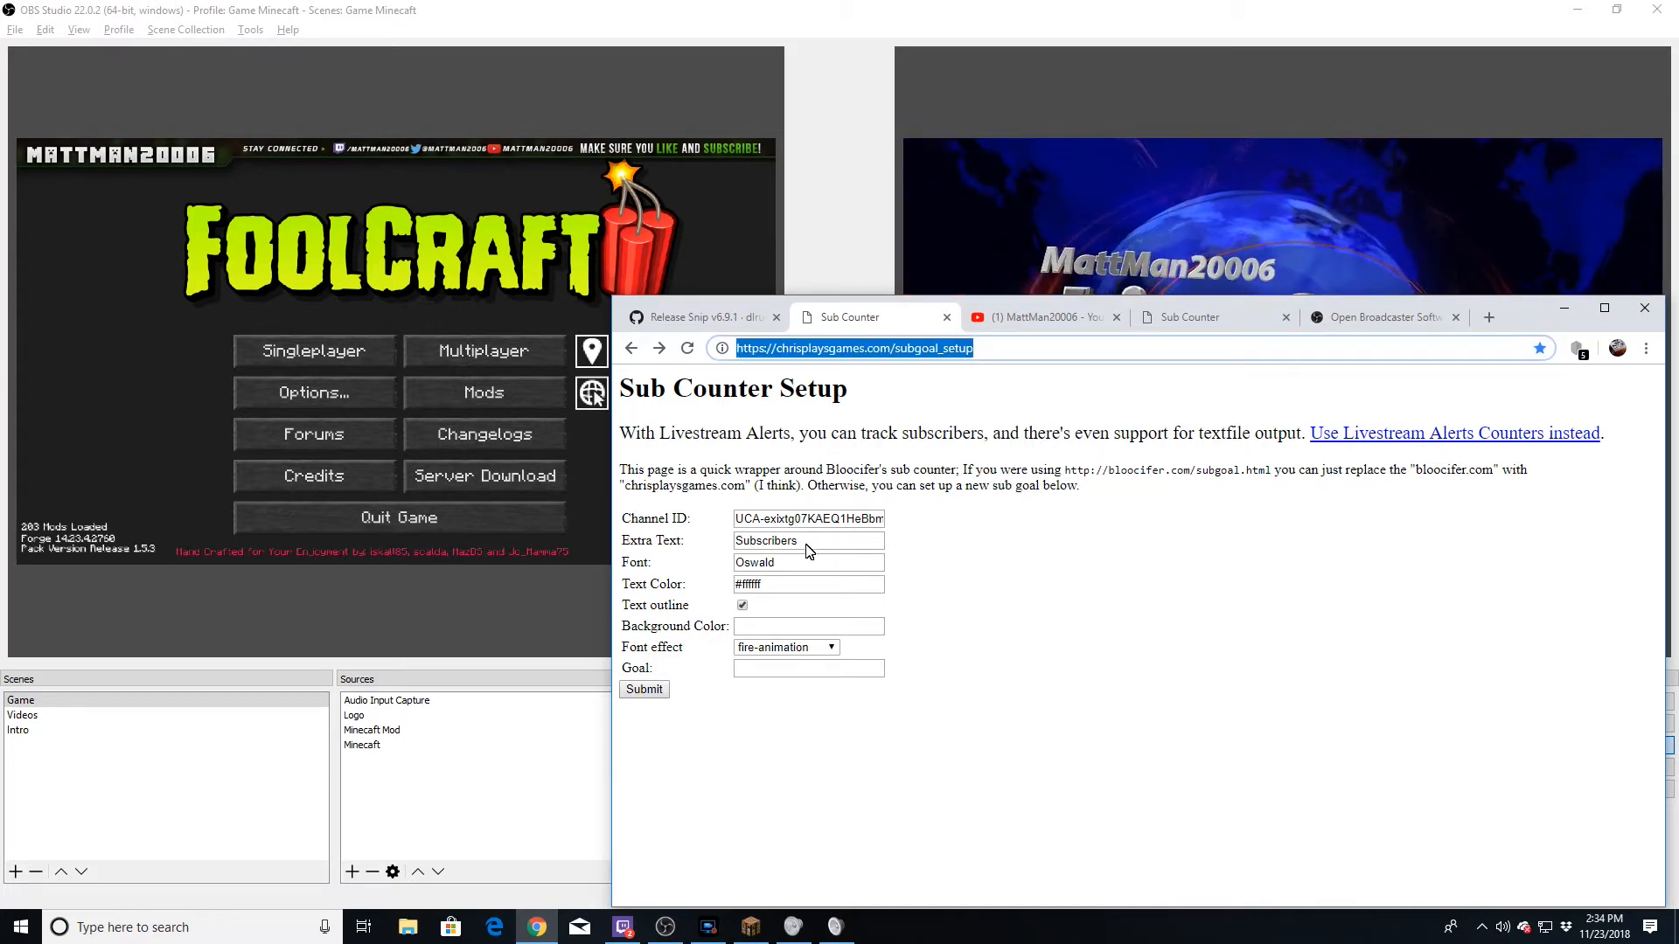
{"action": "left_click_drag", "start_coordinate": [741, 522], "coordinate": [1022, 523]}
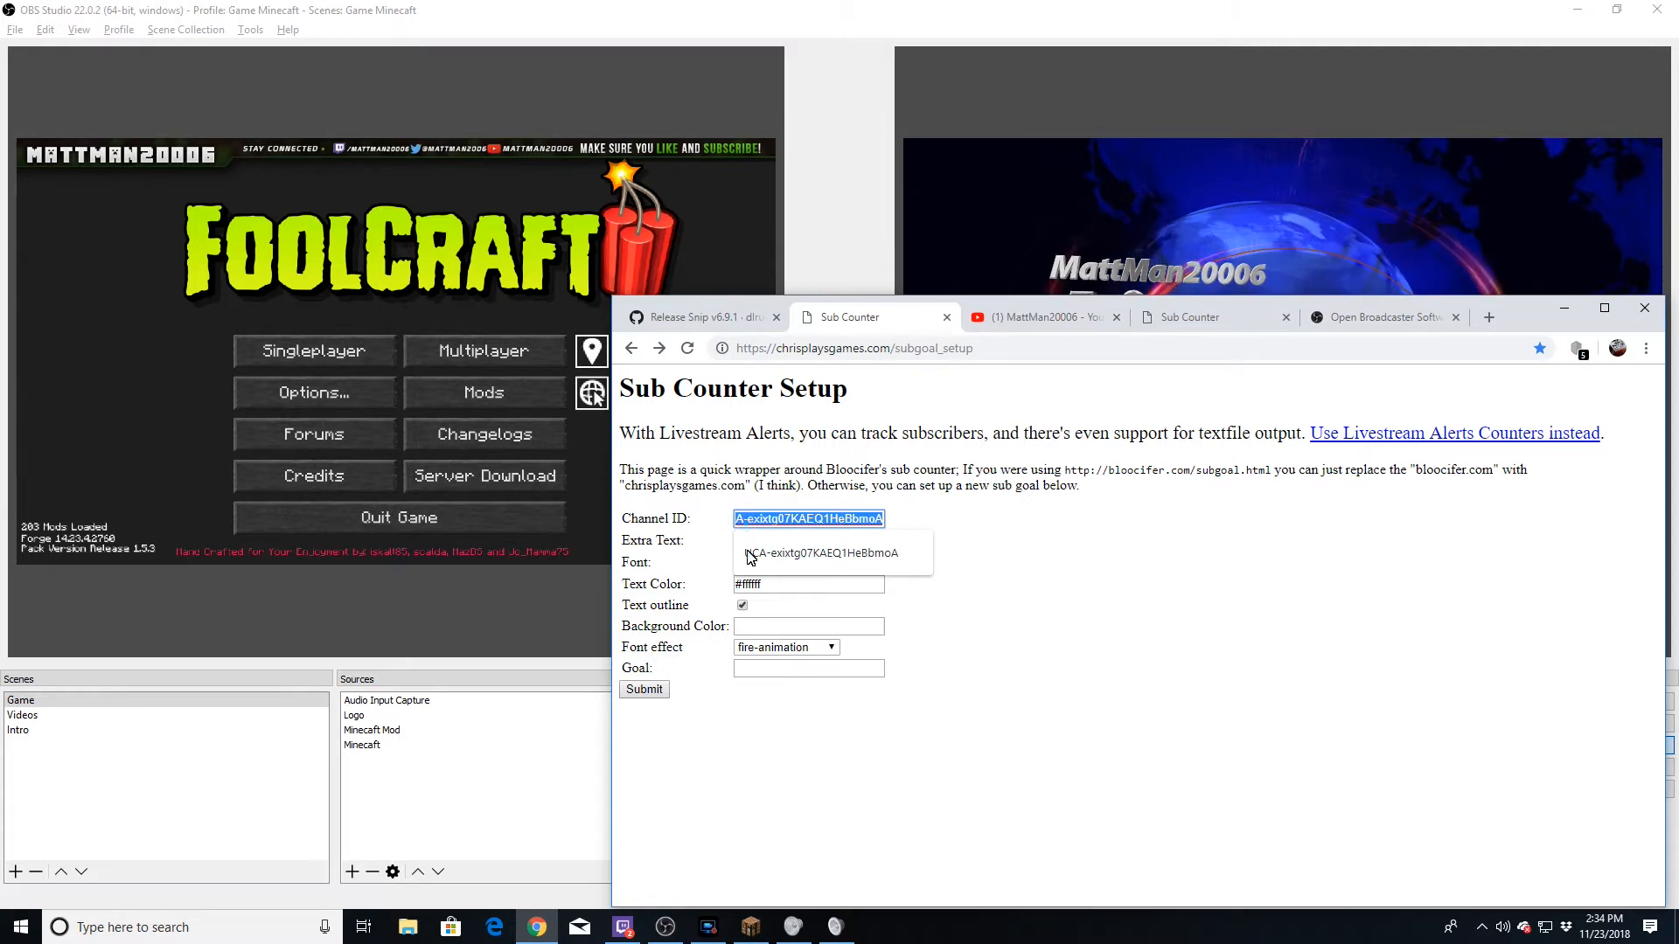
{"action": "left_click", "coordinate": [1039, 323]}
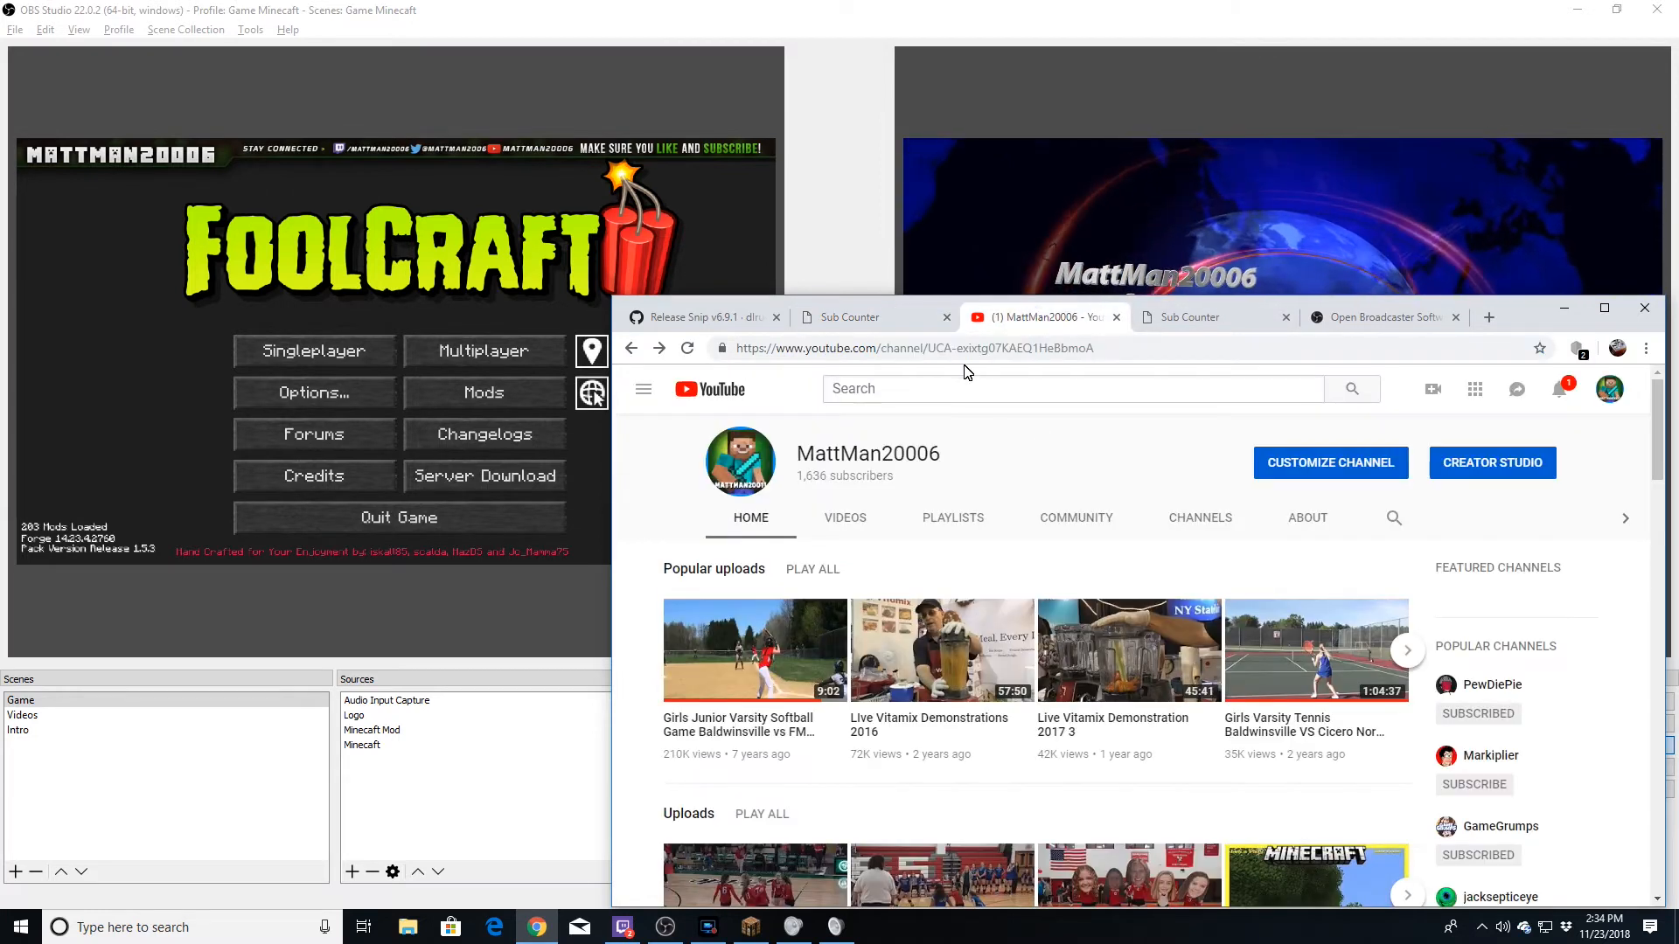
{"action": "left_click", "coordinate": [1084, 351]}
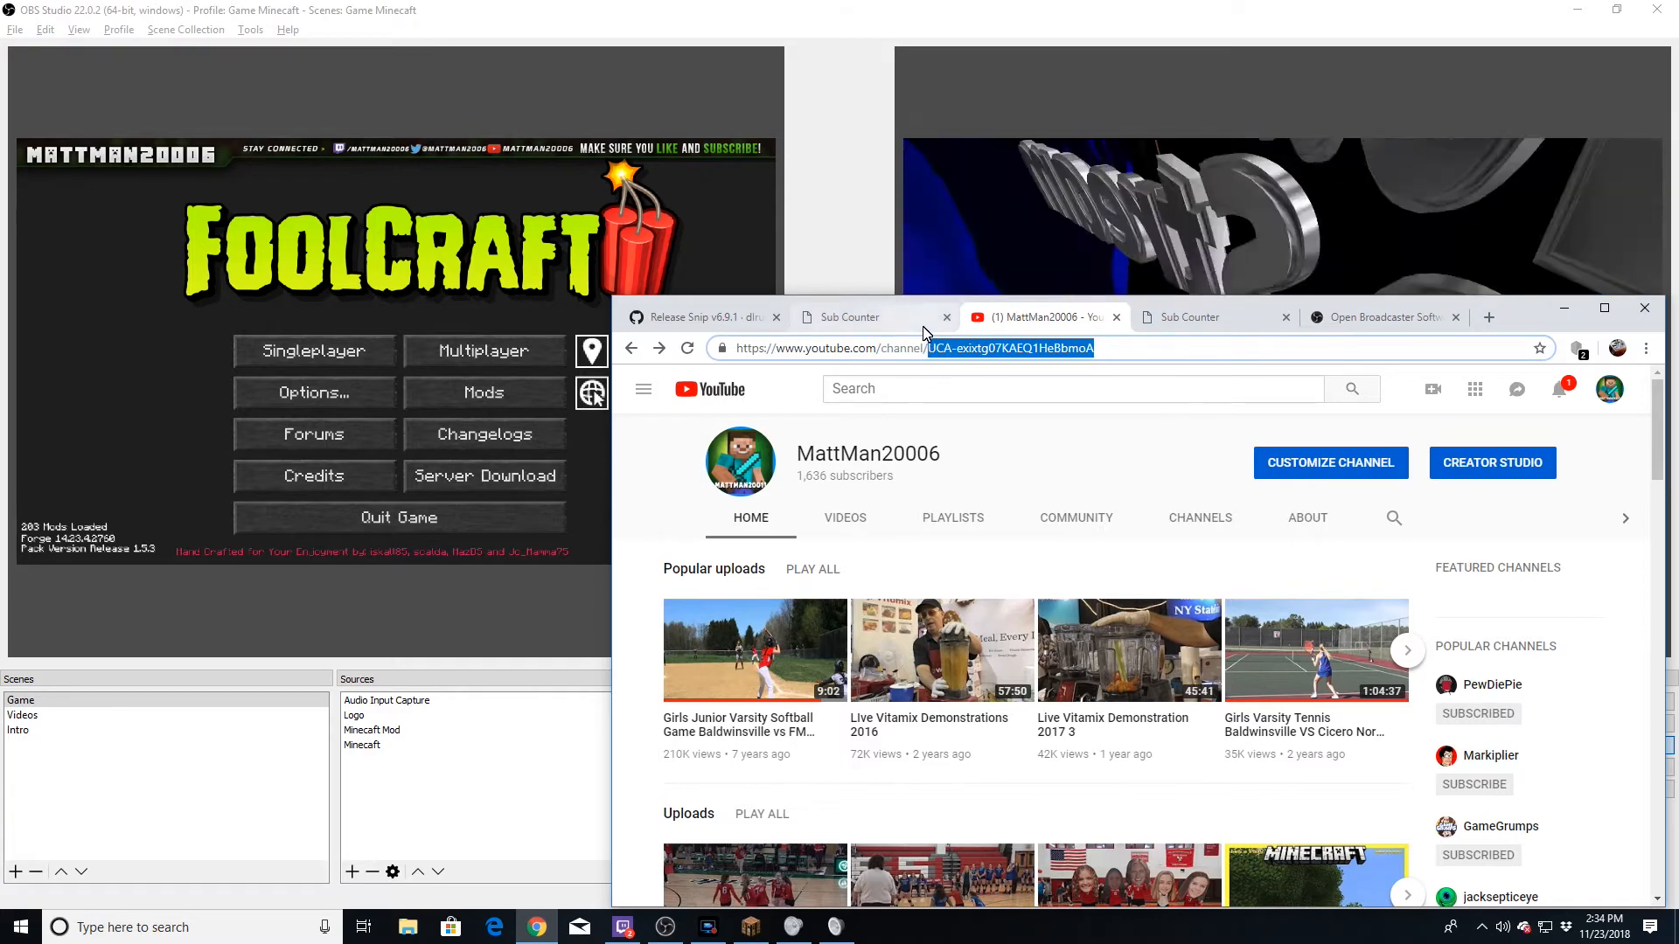
{"action": "left_click", "coordinate": [914, 325]}
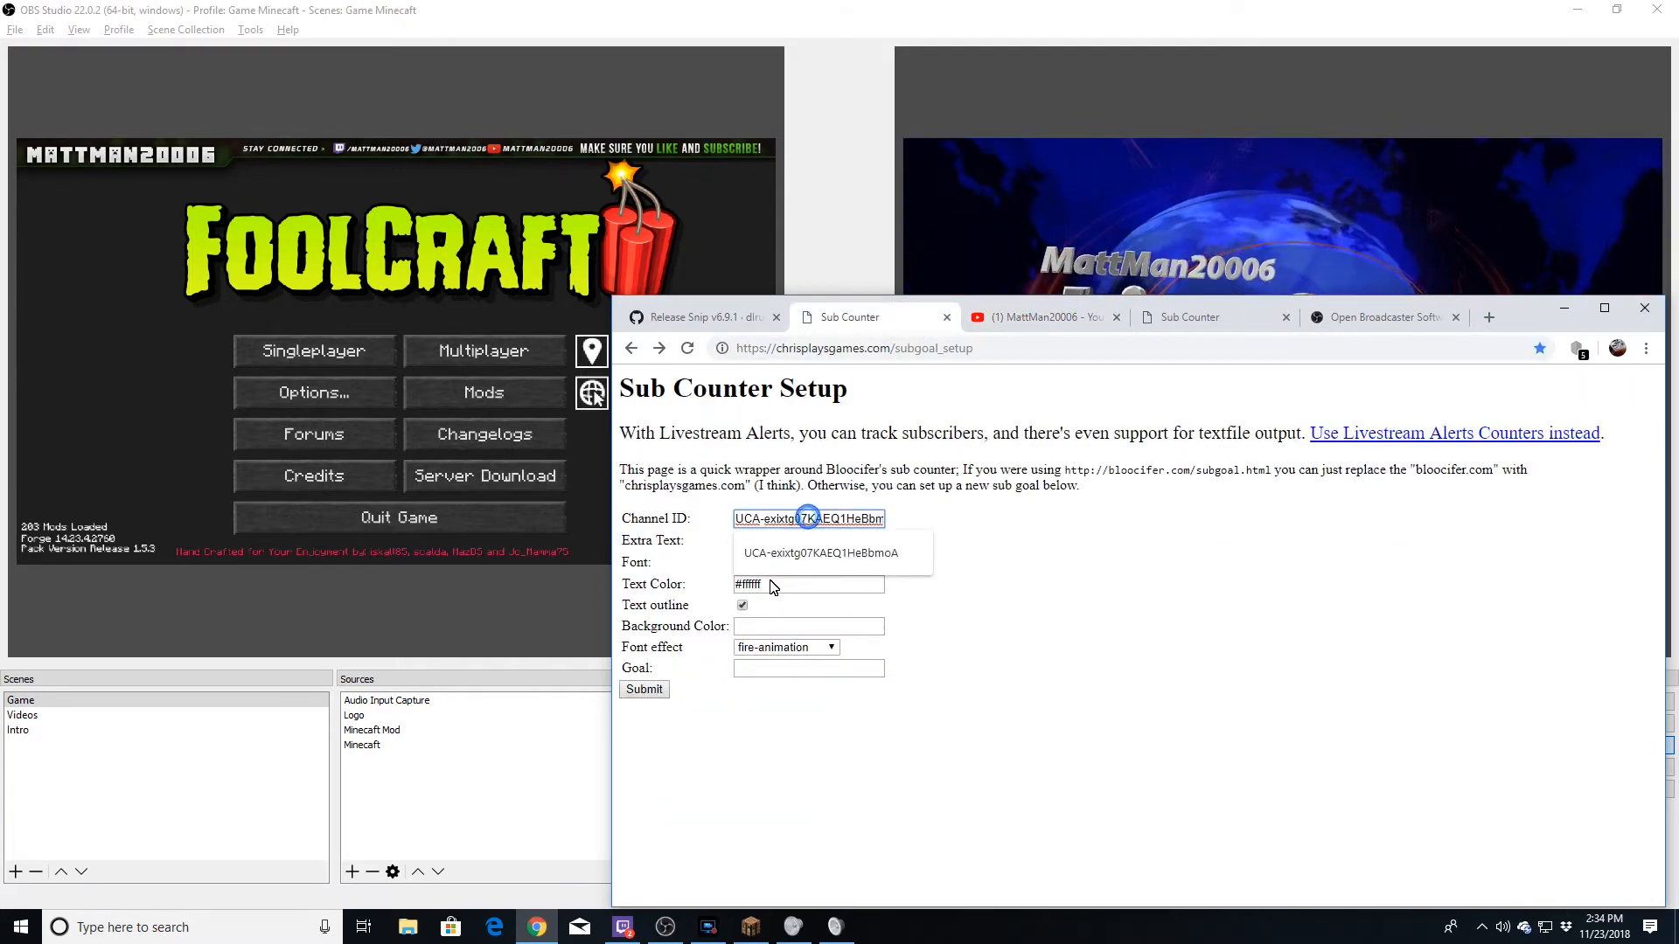
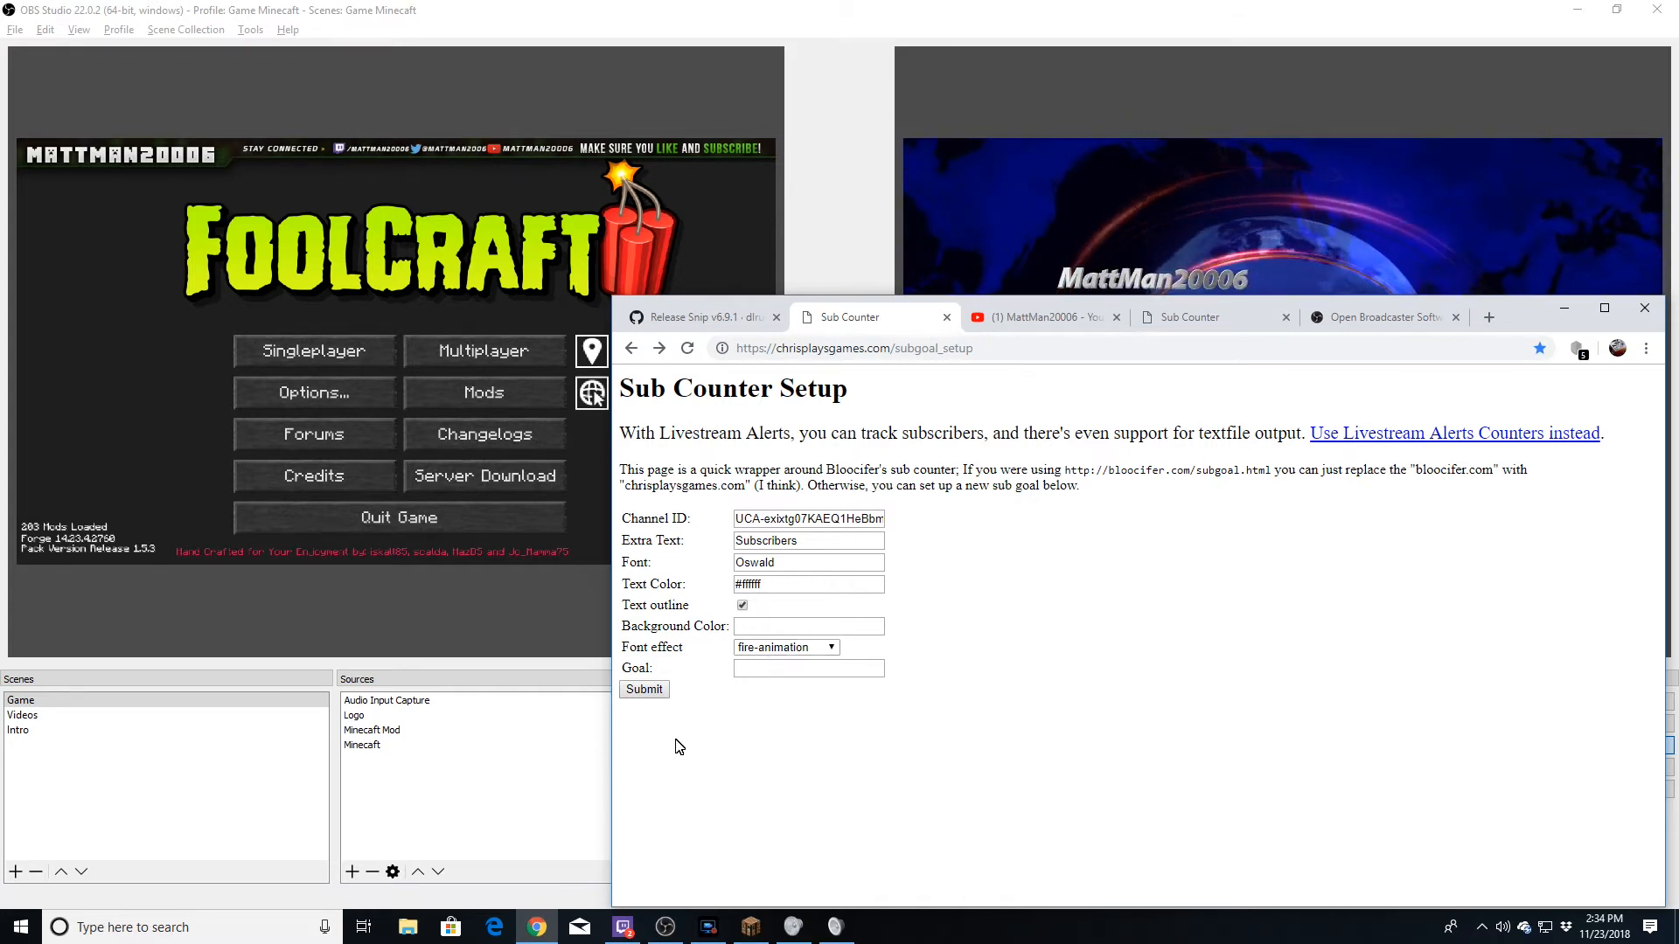
Submit the Sub Counter Setup form and copy the full address of the generated subscriber counter page.
{"action": "left_click", "coordinate": [644, 690]}
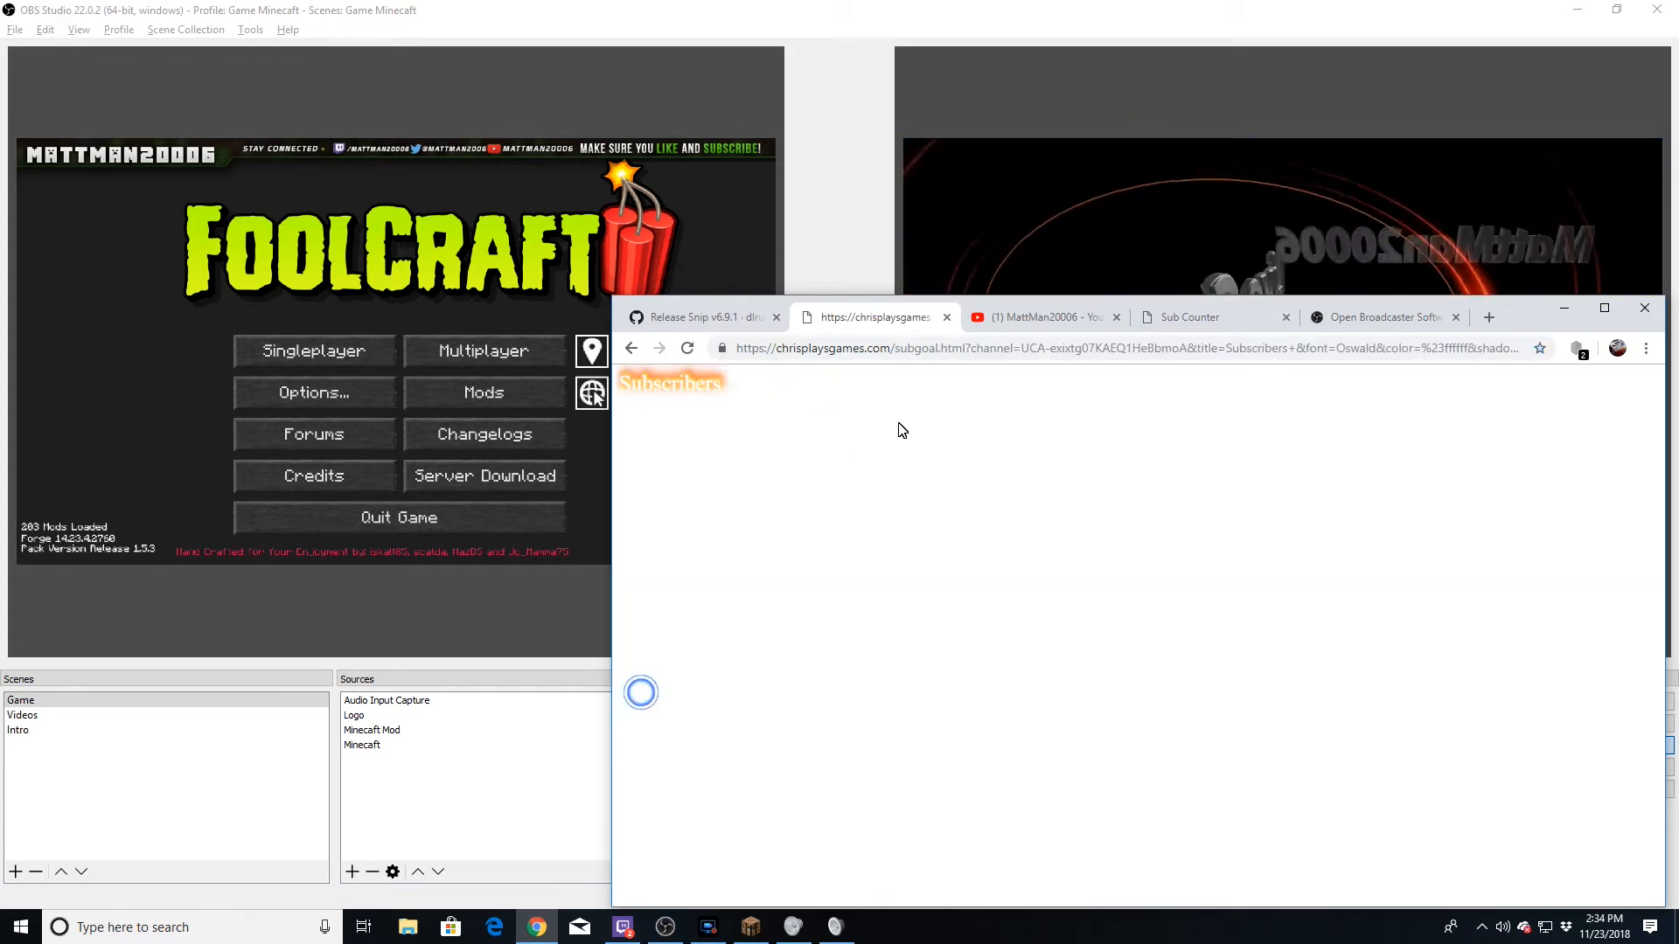
{"action": "right_click", "coordinate": [846, 349]}
{"action": "left_click", "coordinate": [846, 349]}
{"action": "right_click", "coordinate": [846, 349]}
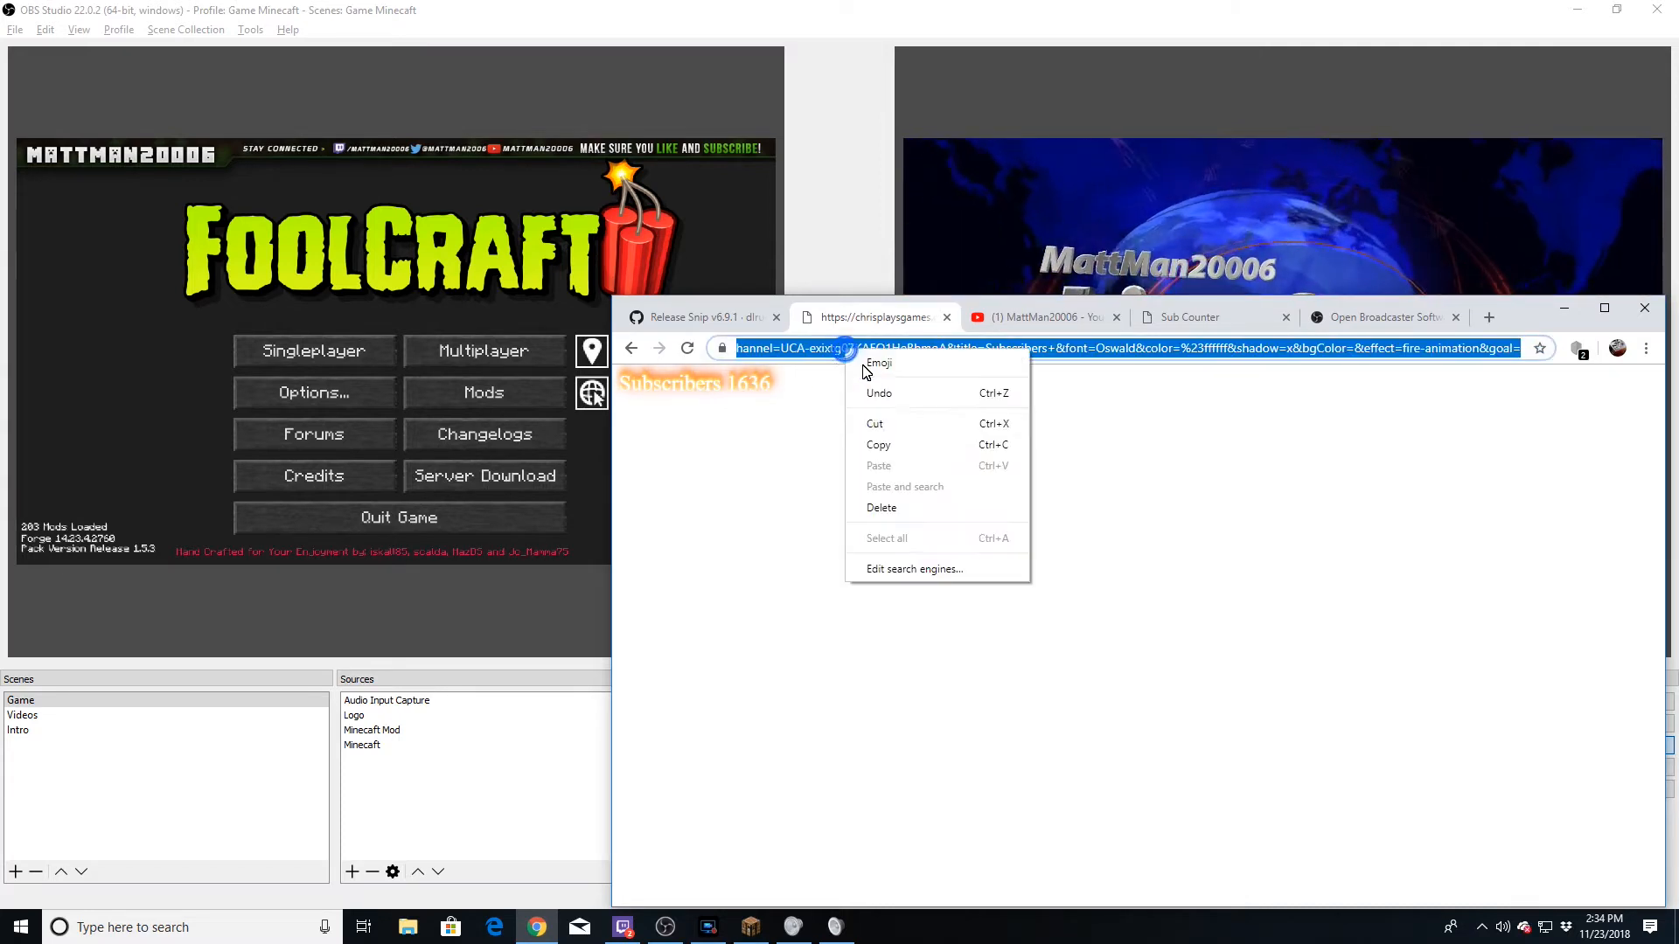
{"action": "left_click", "coordinate": [901, 445]}
Switch to OBS Studio and add a Browser source to the Game scene, using the copied counter address as its URL.
{"action": "left_click", "coordinate": [490, 794]}
{"action": "right_click", "coordinate": [492, 792]}
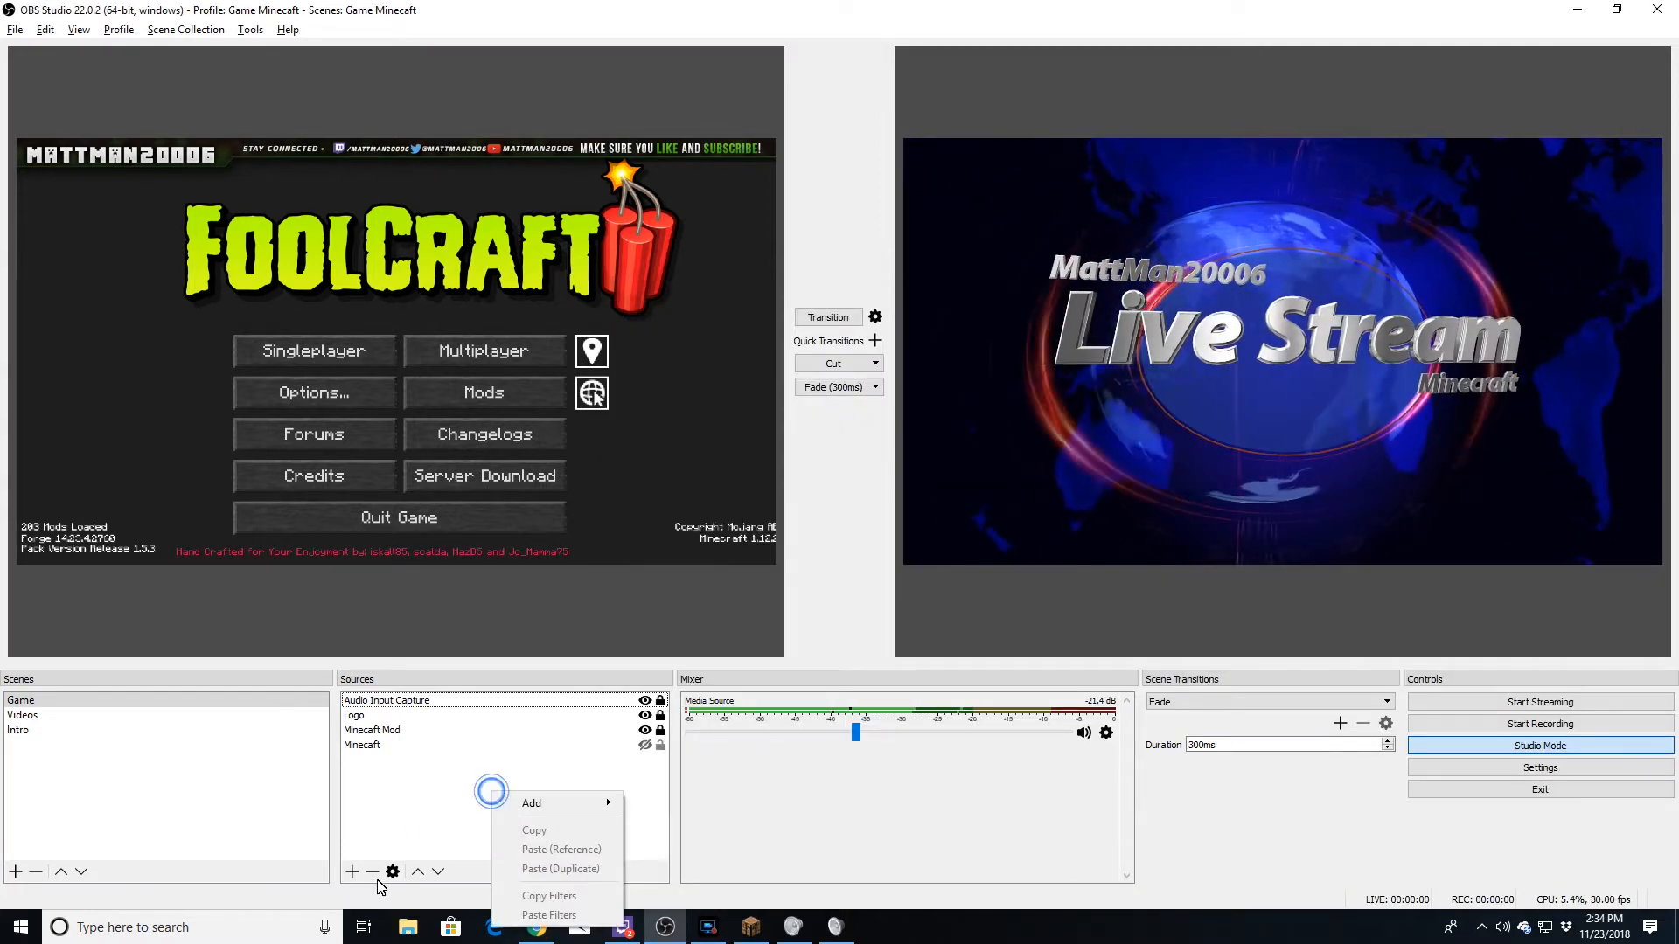
{"action": "left_click", "coordinate": [349, 871]}
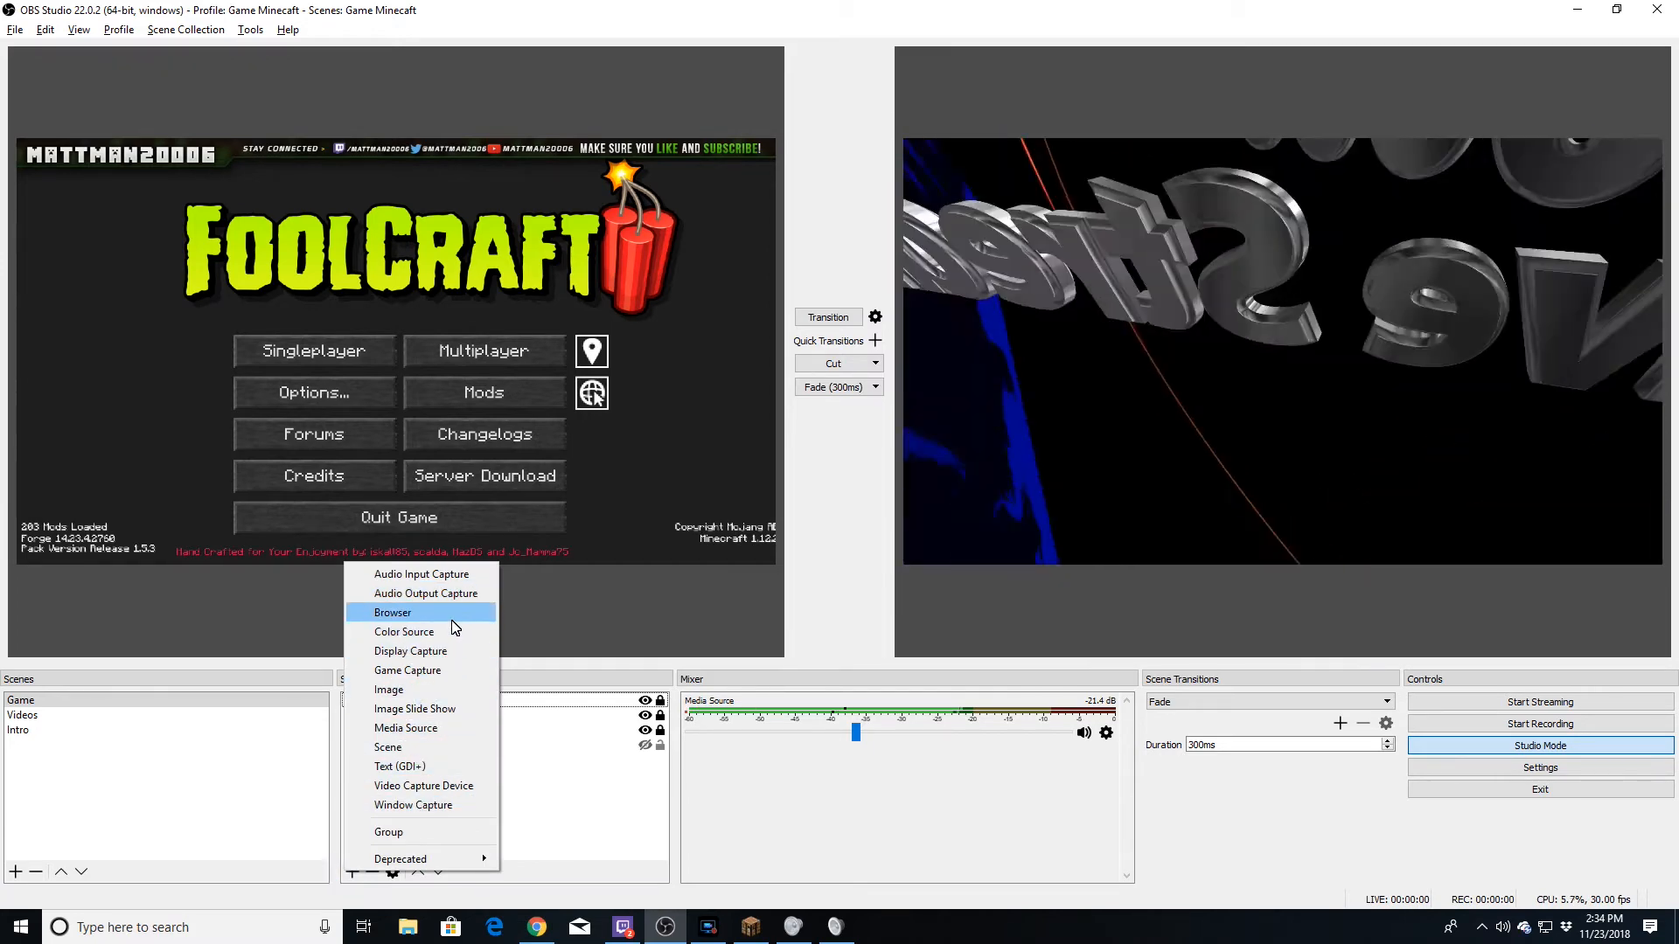
{"action": "left_click", "coordinate": [435, 612]}
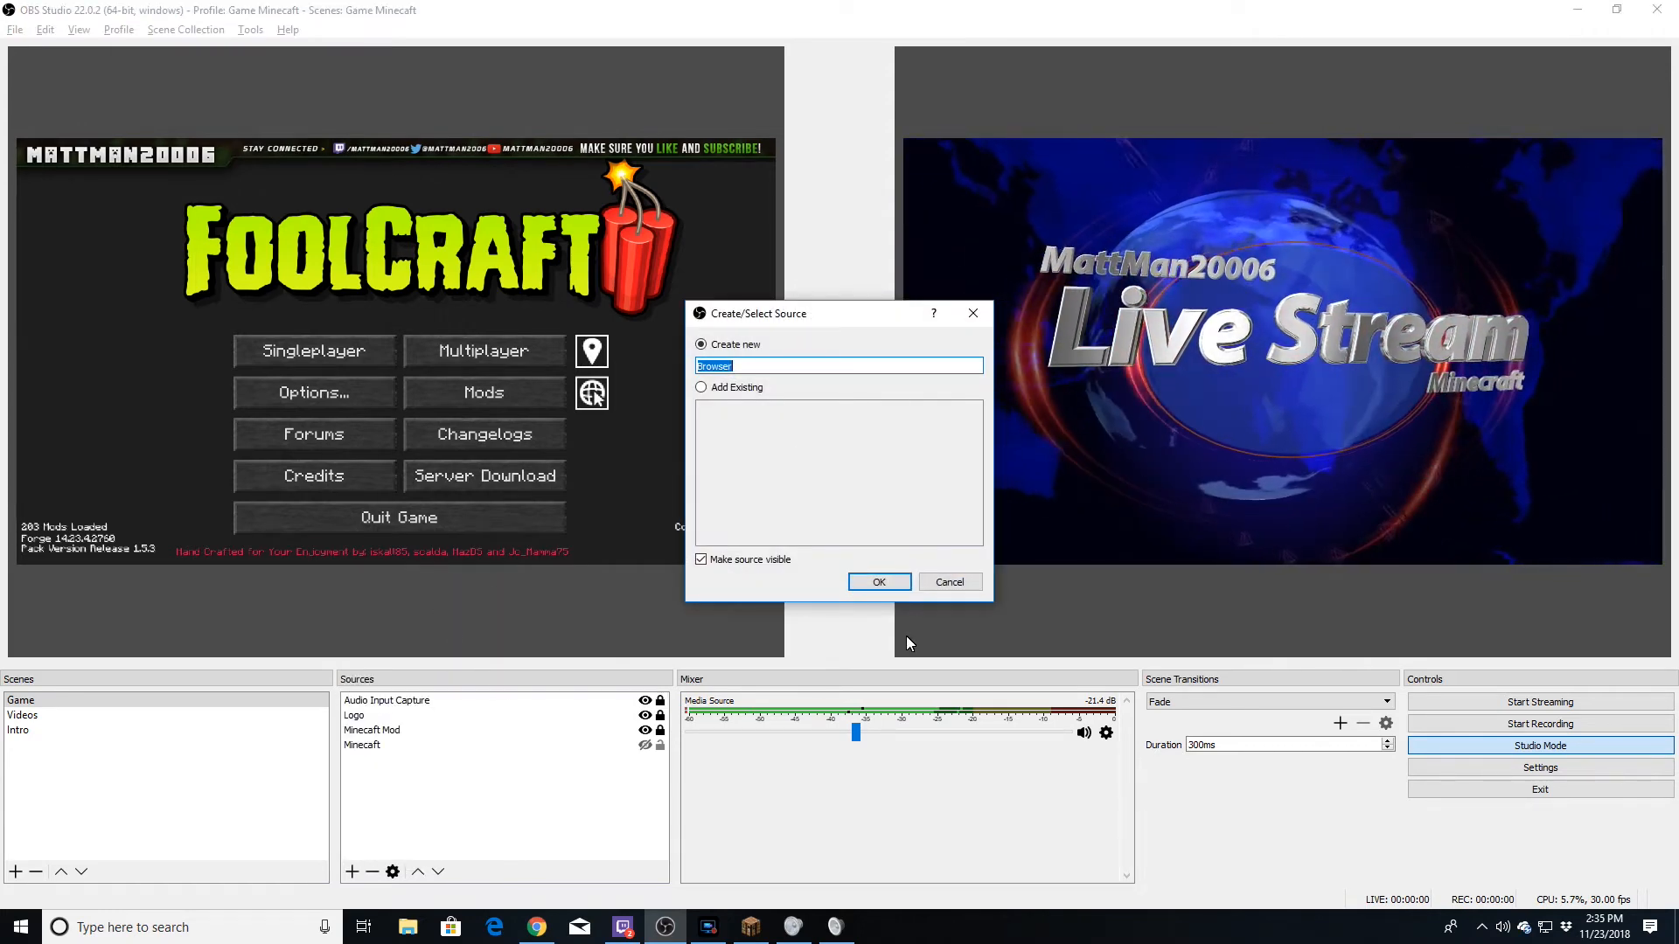
{"action": "left_click", "coordinate": [877, 582]}
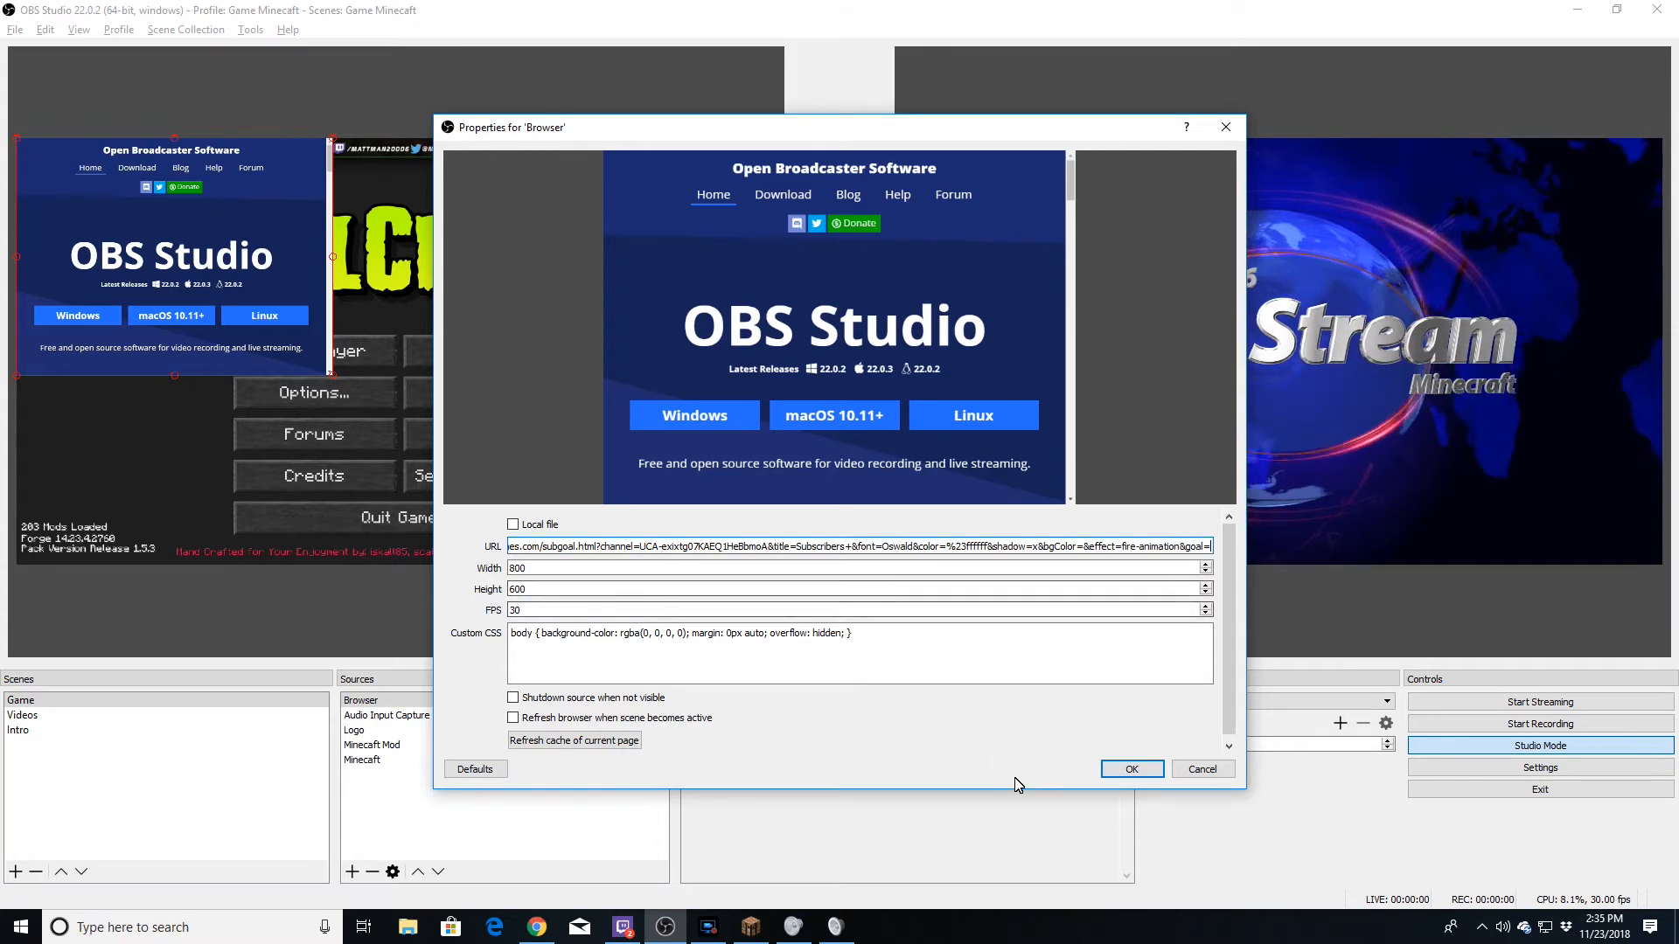
{"action": "left_click", "coordinate": [1128, 772]}
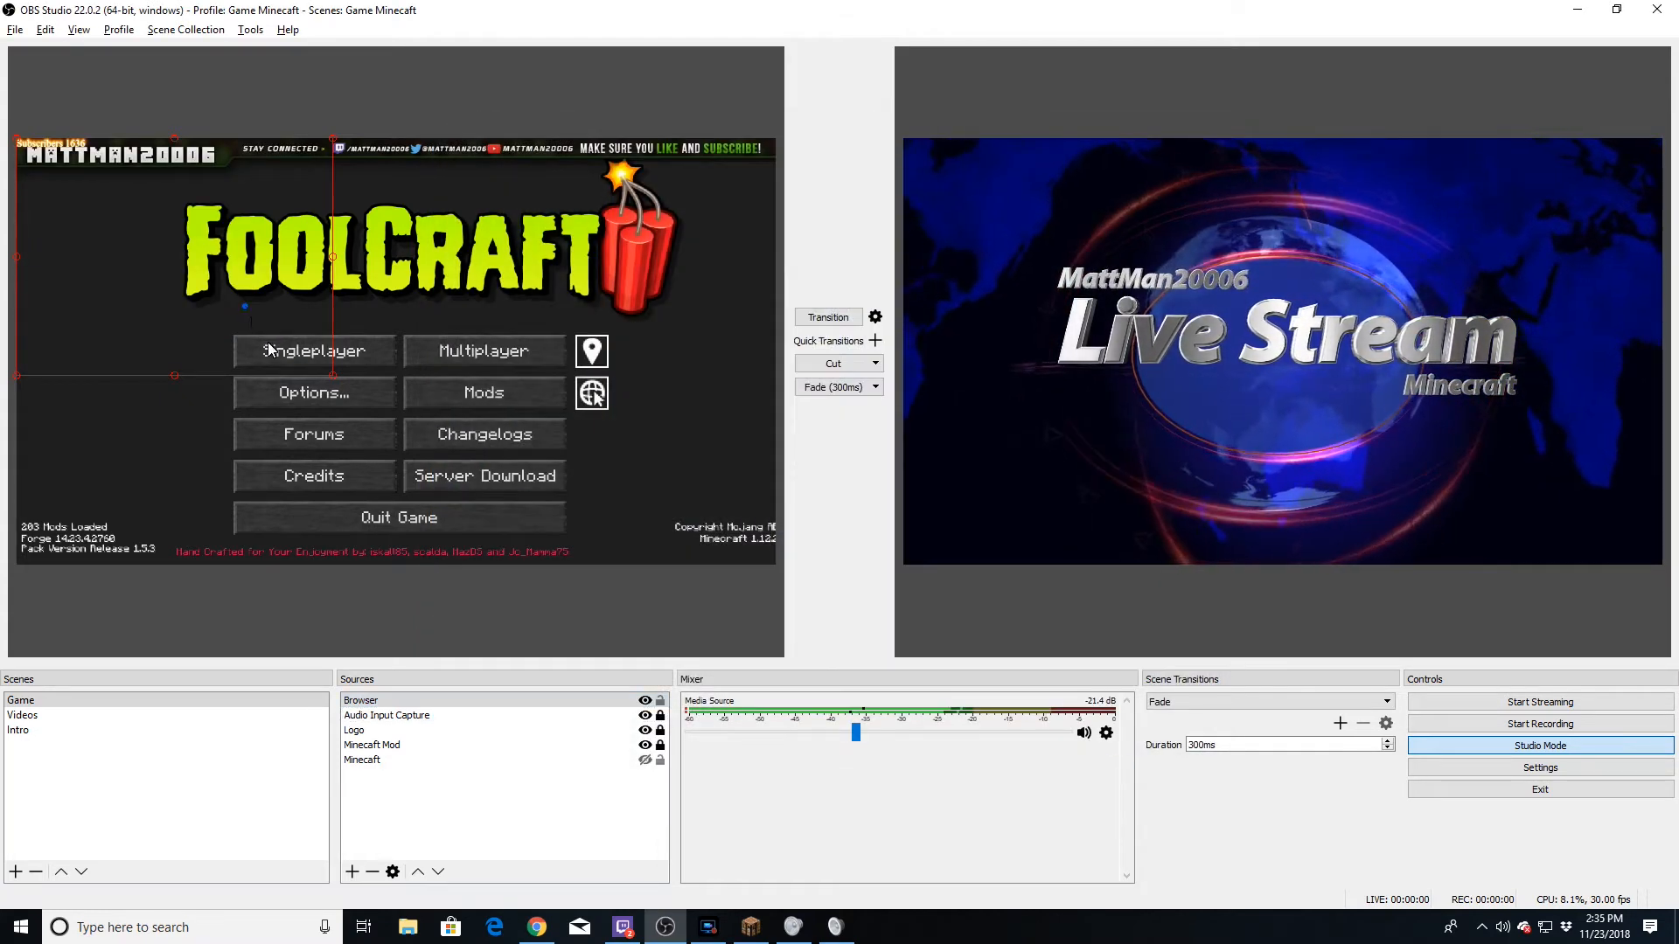
Enlarge the subscriber counter in the Game scene preview and reposition it just below the top banner.
{"action": "left_click_drag", "start_coordinate": [248, 308], "coordinate": [346, 363]}
{"action": "left_click_drag", "start_coordinate": [432, 433], "coordinate": [673, 490]}
{"action": "left_click_drag", "start_coordinate": [590, 411], "coordinate": [679, 391]}
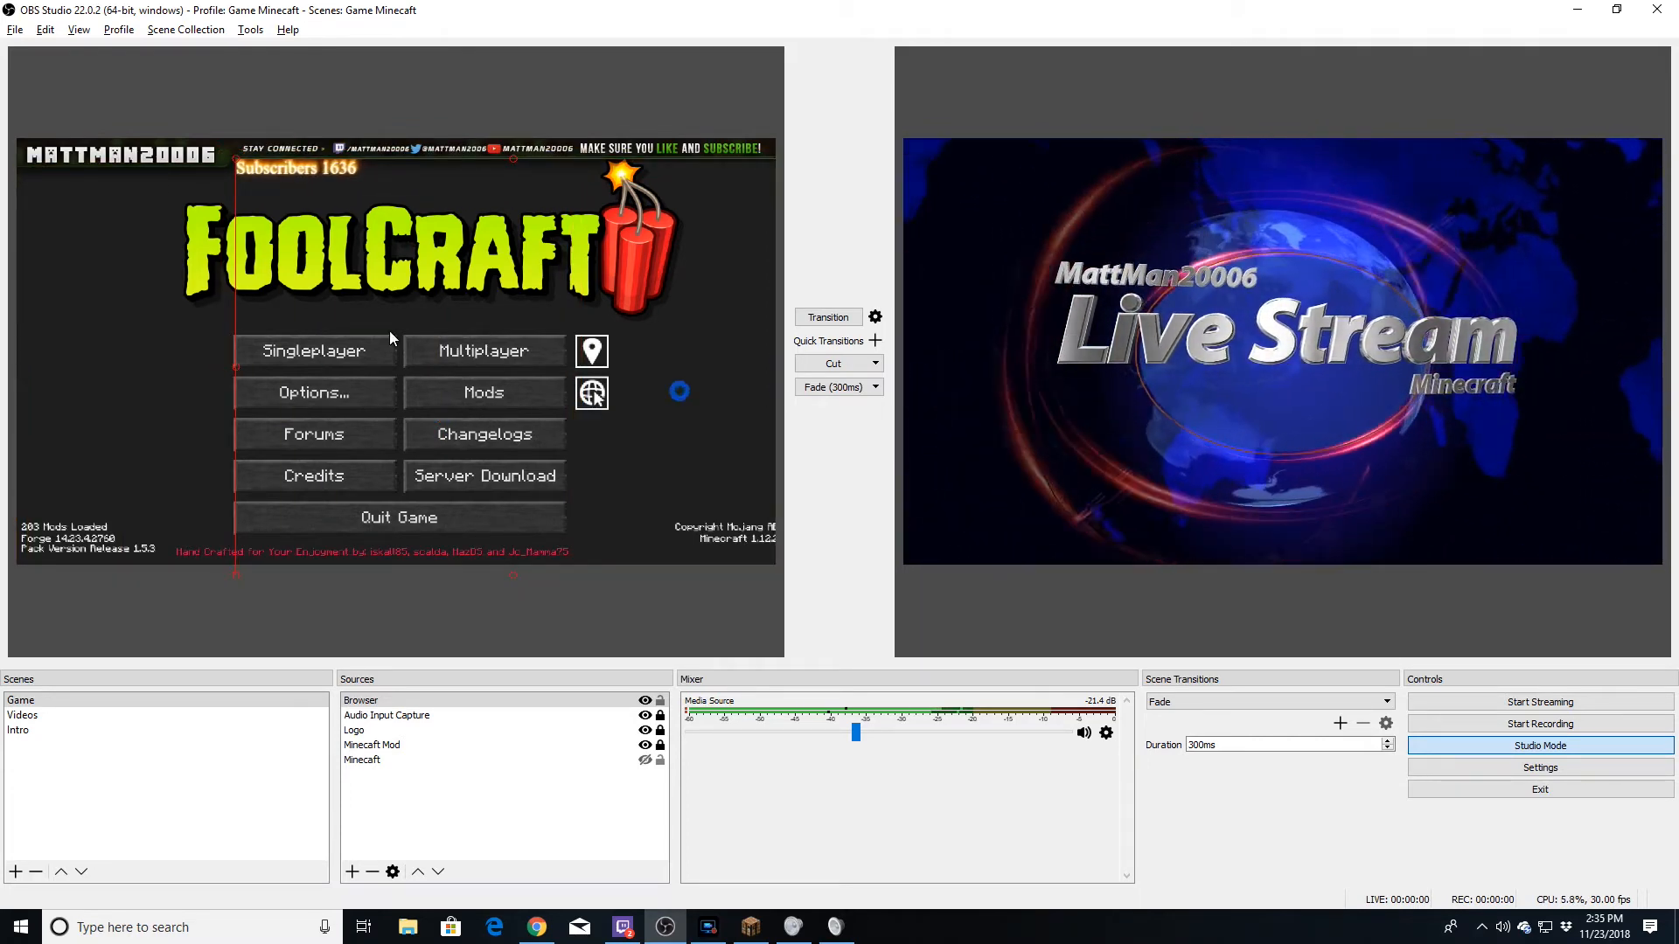
{"action": "left_click", "coordinate": [157, 358]}
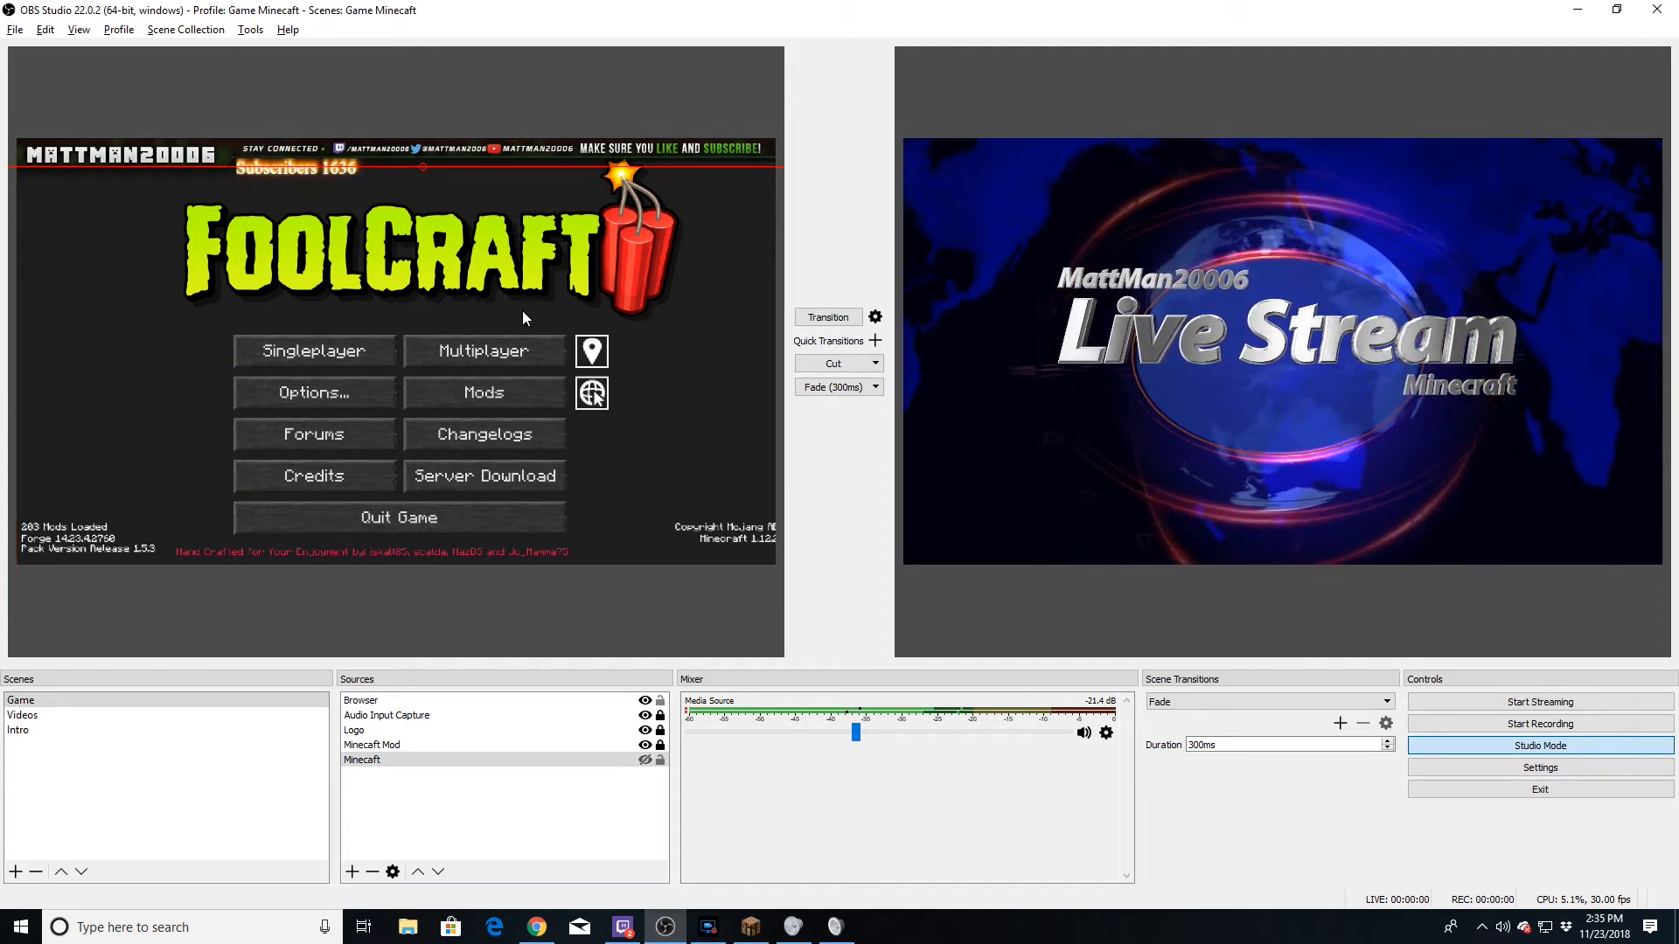
{"action": "left_click_drag", "start_coordinate": [579, 411], "coordinate": [673, 391]}
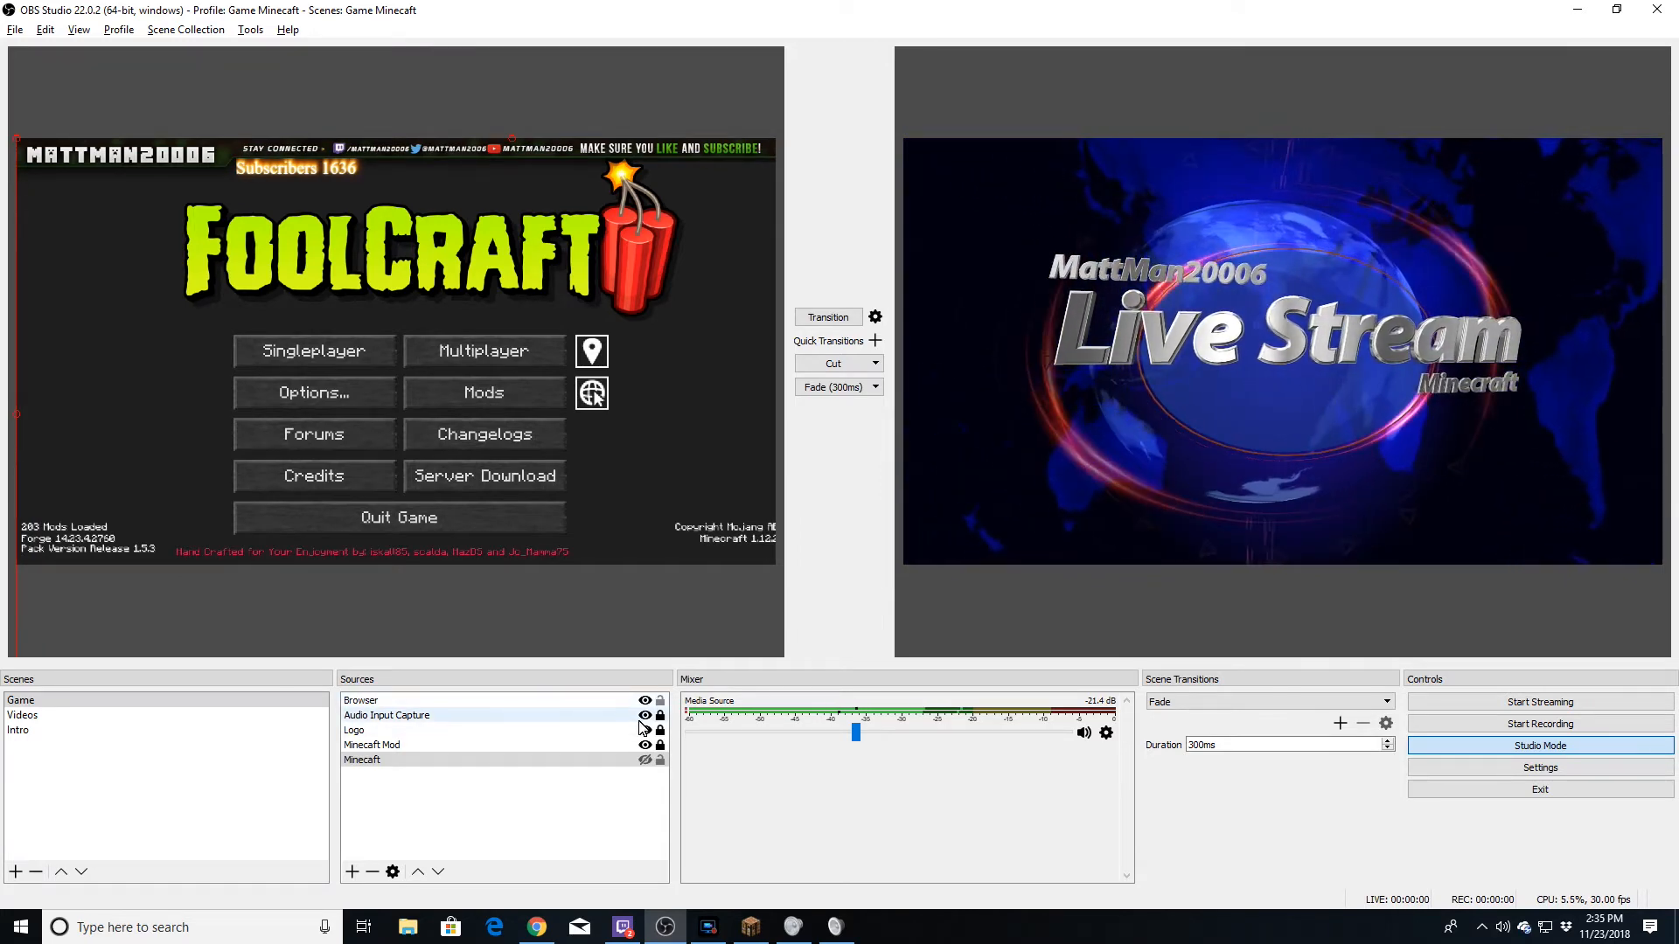
Move the Browser source to the preview's left edge beneath the channel logo, enlarge it further, and lock it.
{"action": "left_click", "coordinate": [390, 702]}
{"action": "left_click_drag", "start_coordinate": [542, 401], "coordinate": [327, 412]}
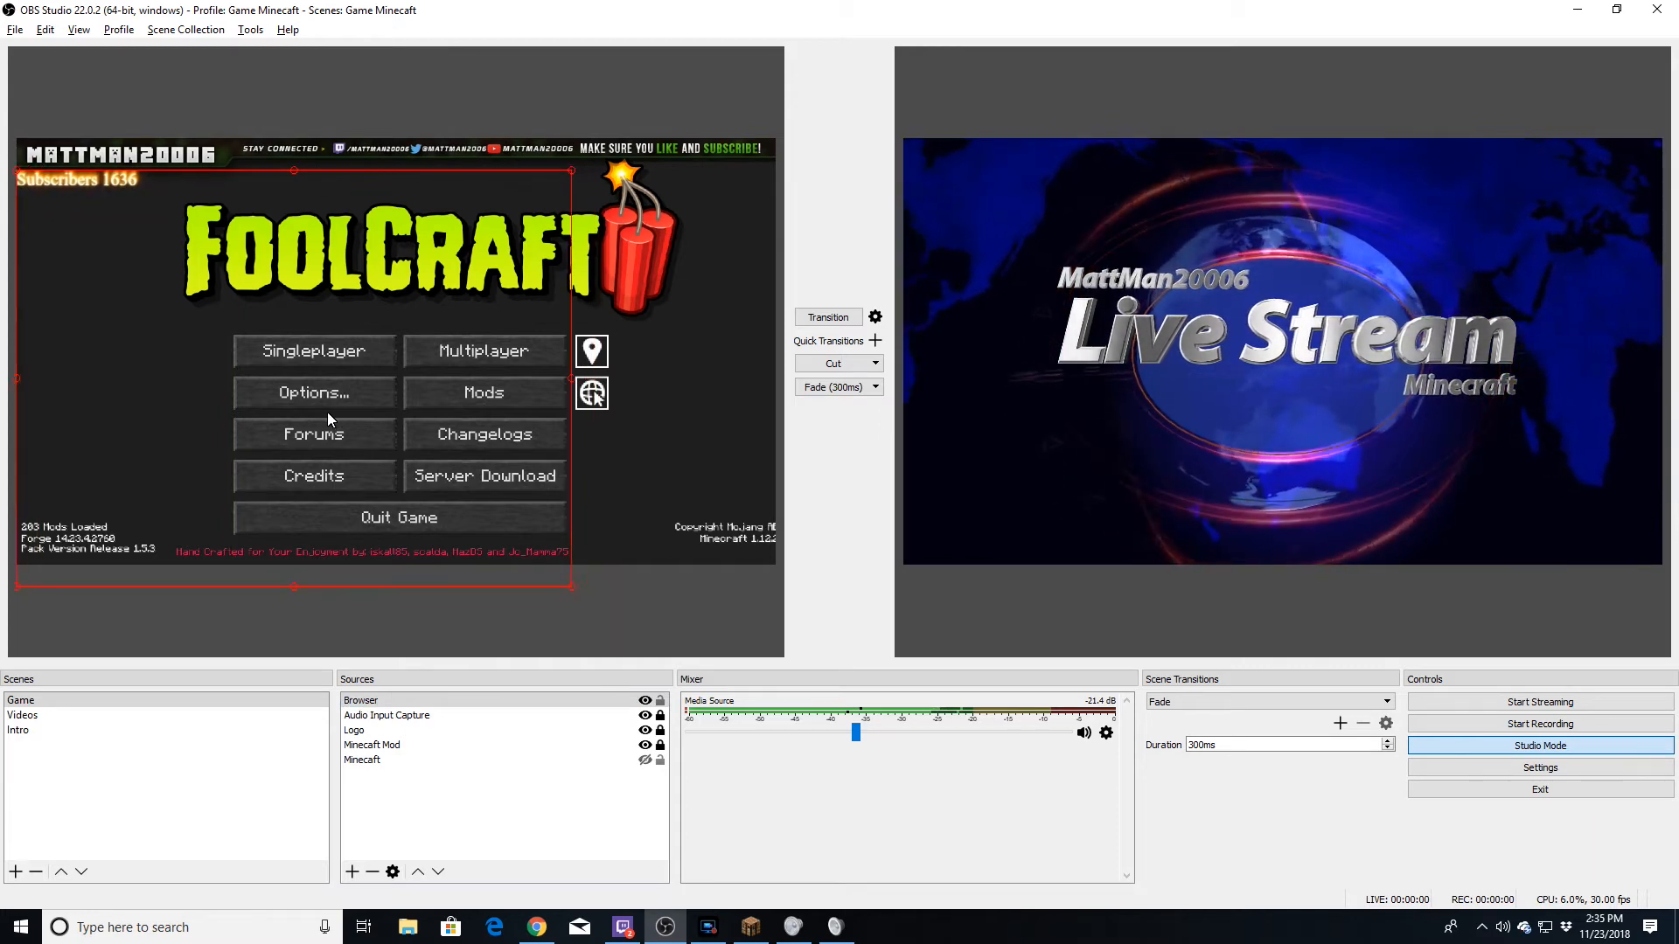
{"action": "left_click_drag", "start_coordinate": [569, 379], "coordinate": [870, 391]}
{"action": "mouse_move", "coordinate": [503, 369]}
{"action": "left_mouse_down"}
{"action": "mouse_move", "coordinate": [558, 369]}
{"action": "mouse_move", "coordinate": [488, 364]}
{"action": "left_mouse_up"}
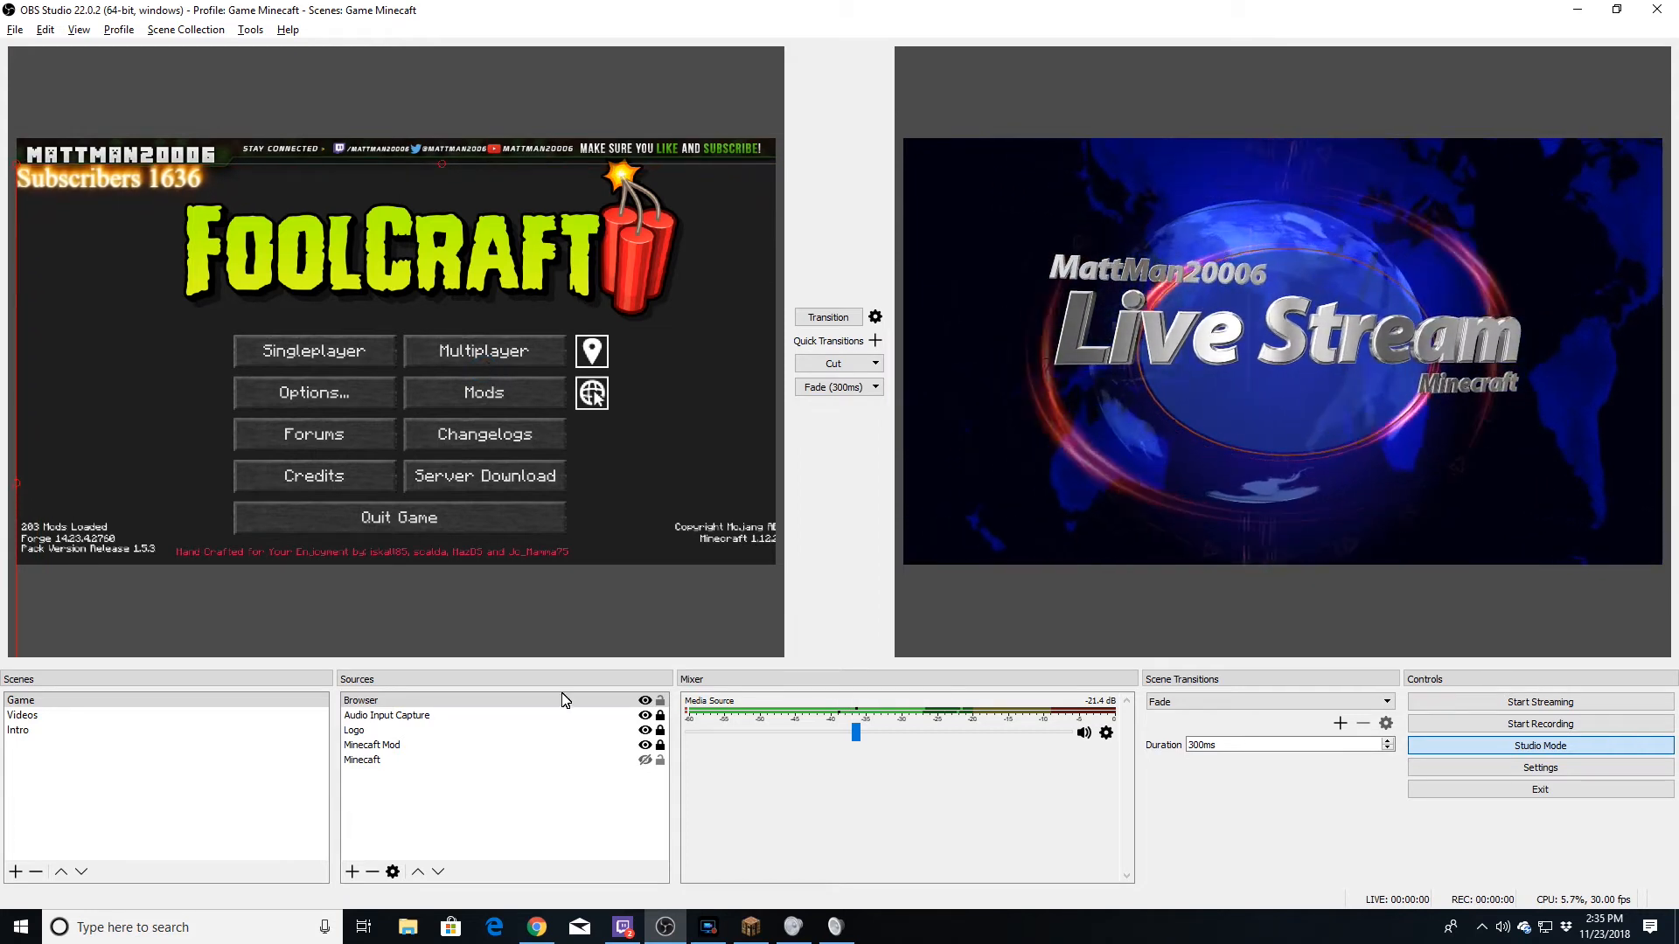
{"action": "left_click", "coordinate": [661, 703]}
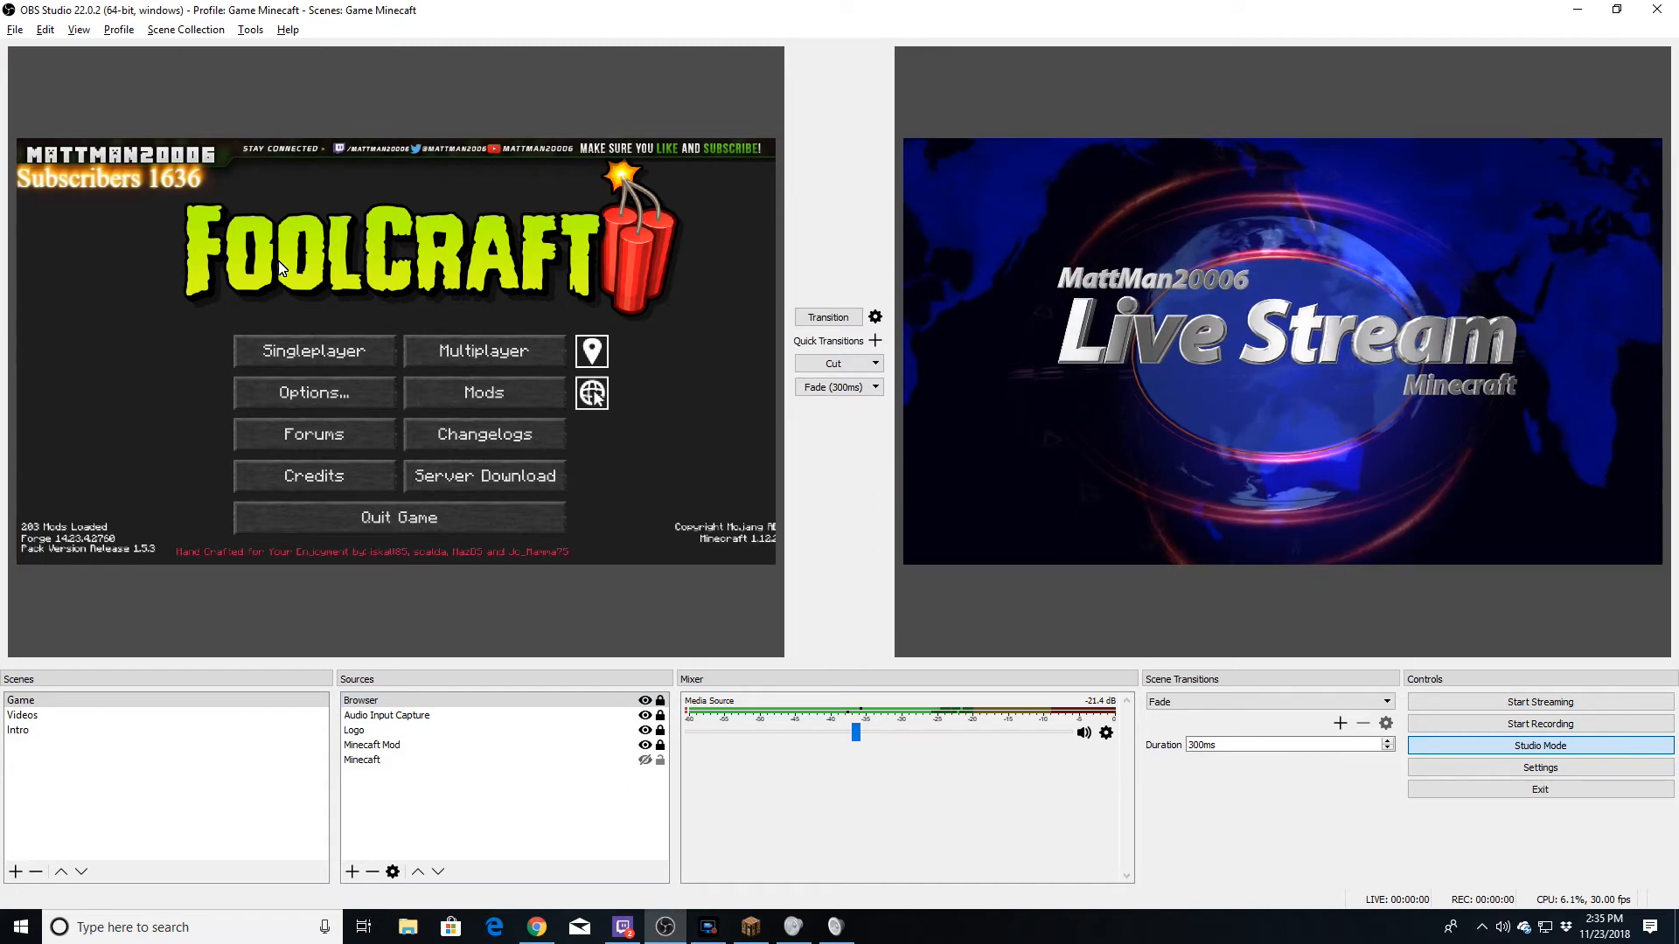
{"action": "left_click", "coordinate": [344, 325]}
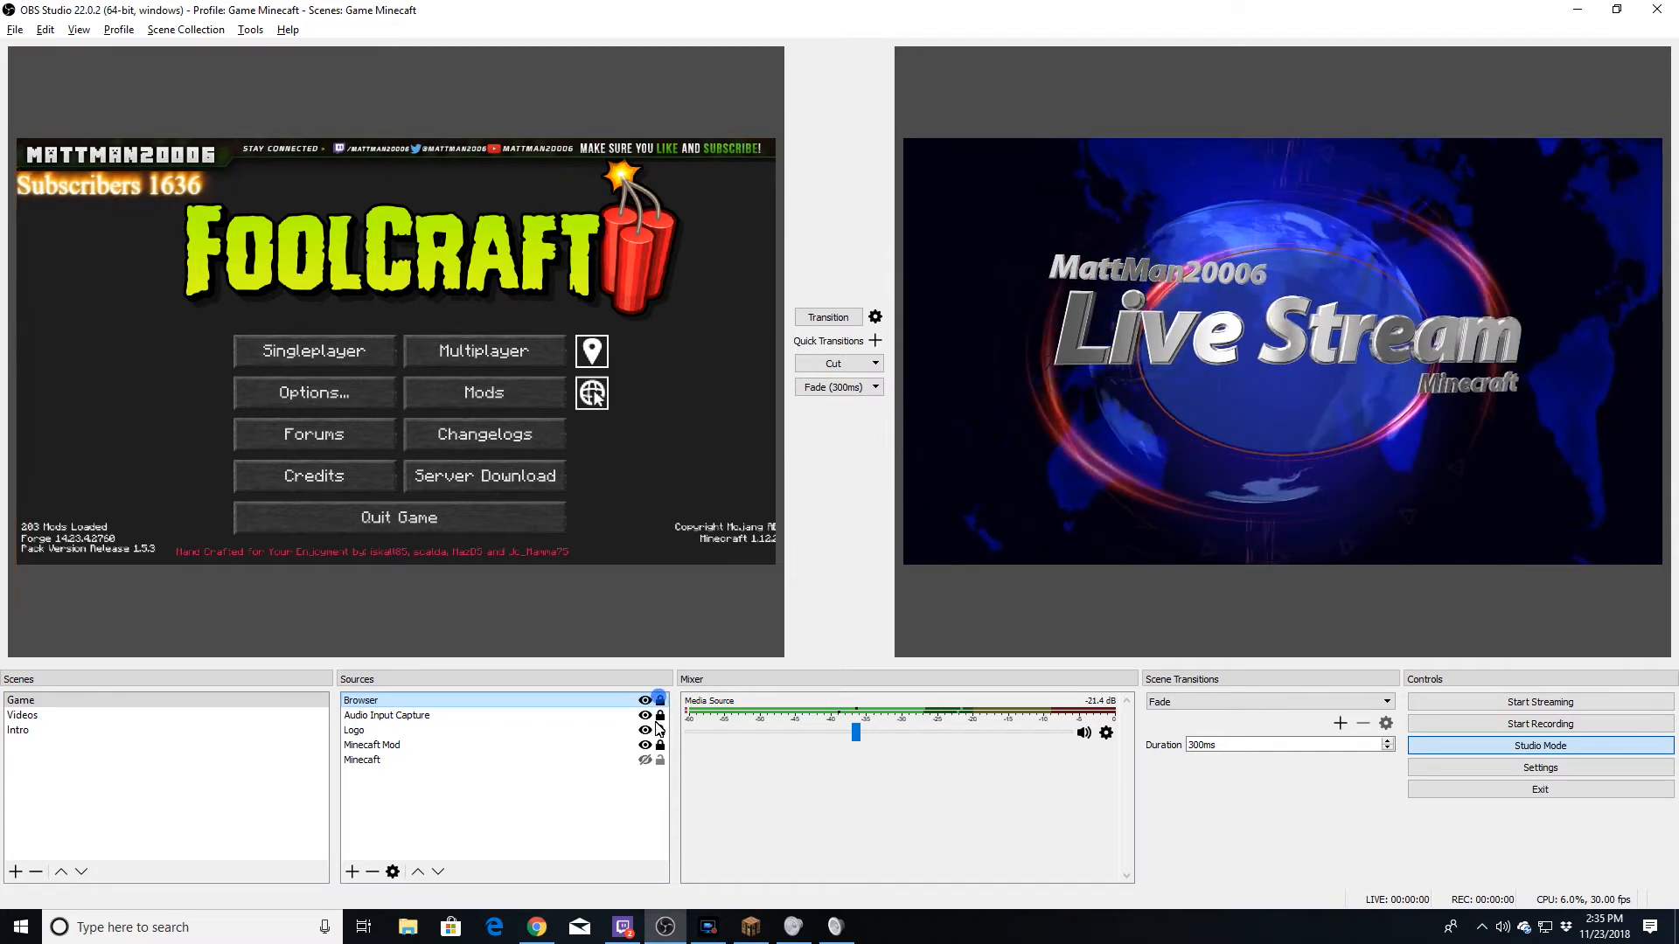
{"action": "left_click", "coordinate": [544, 815]}
Switch to Chrome, view the Snip v6.9.1 release page on GitHub, and return to OBS Studio.
{"action": "left_click", "coordinate": [537, 927]}
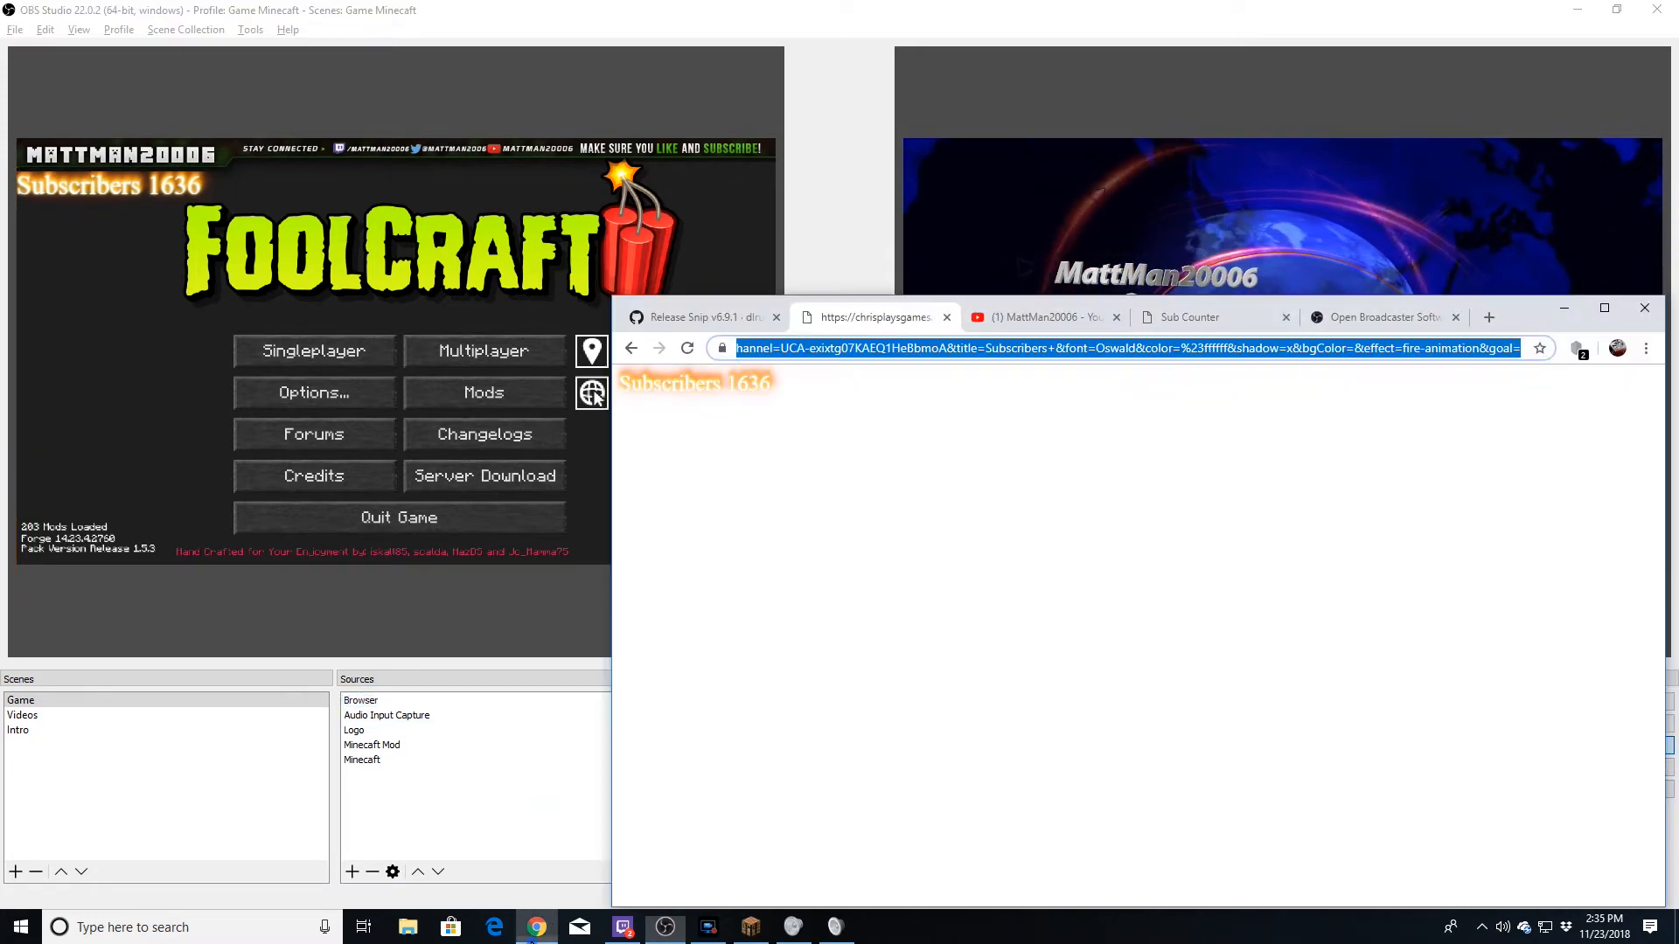
{"action": "left_click", "coordinate": [699, 331]}
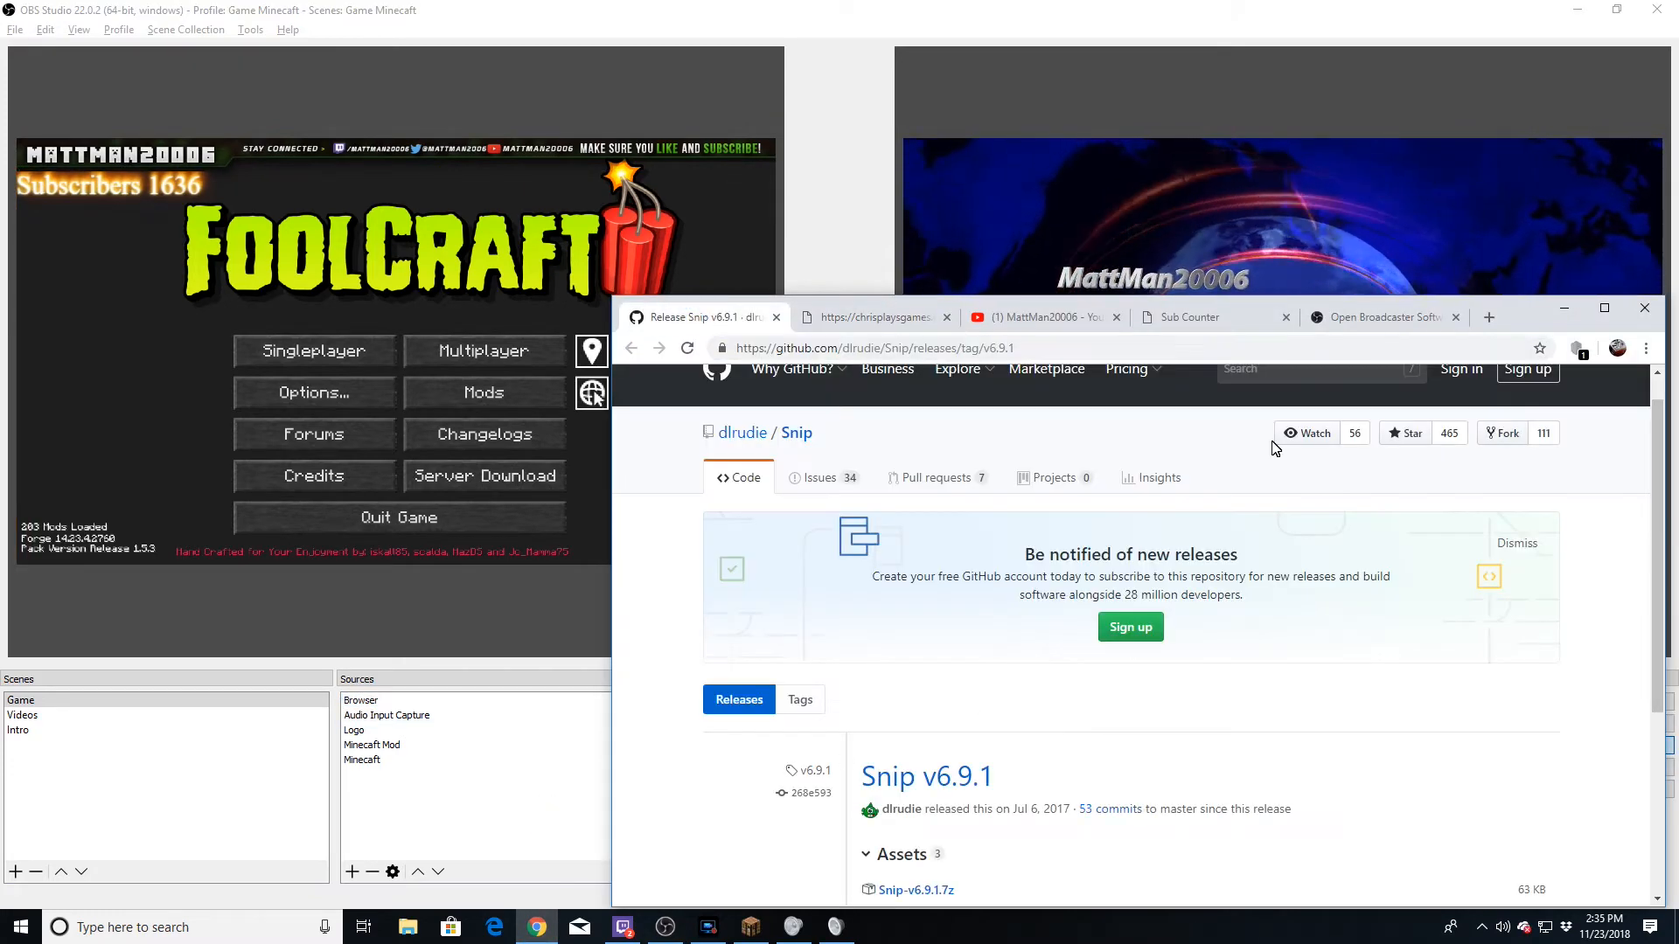
{"action": "left_click_drag", "start_coordinate": [1526, 331], "coordinate": [1280, 281]}
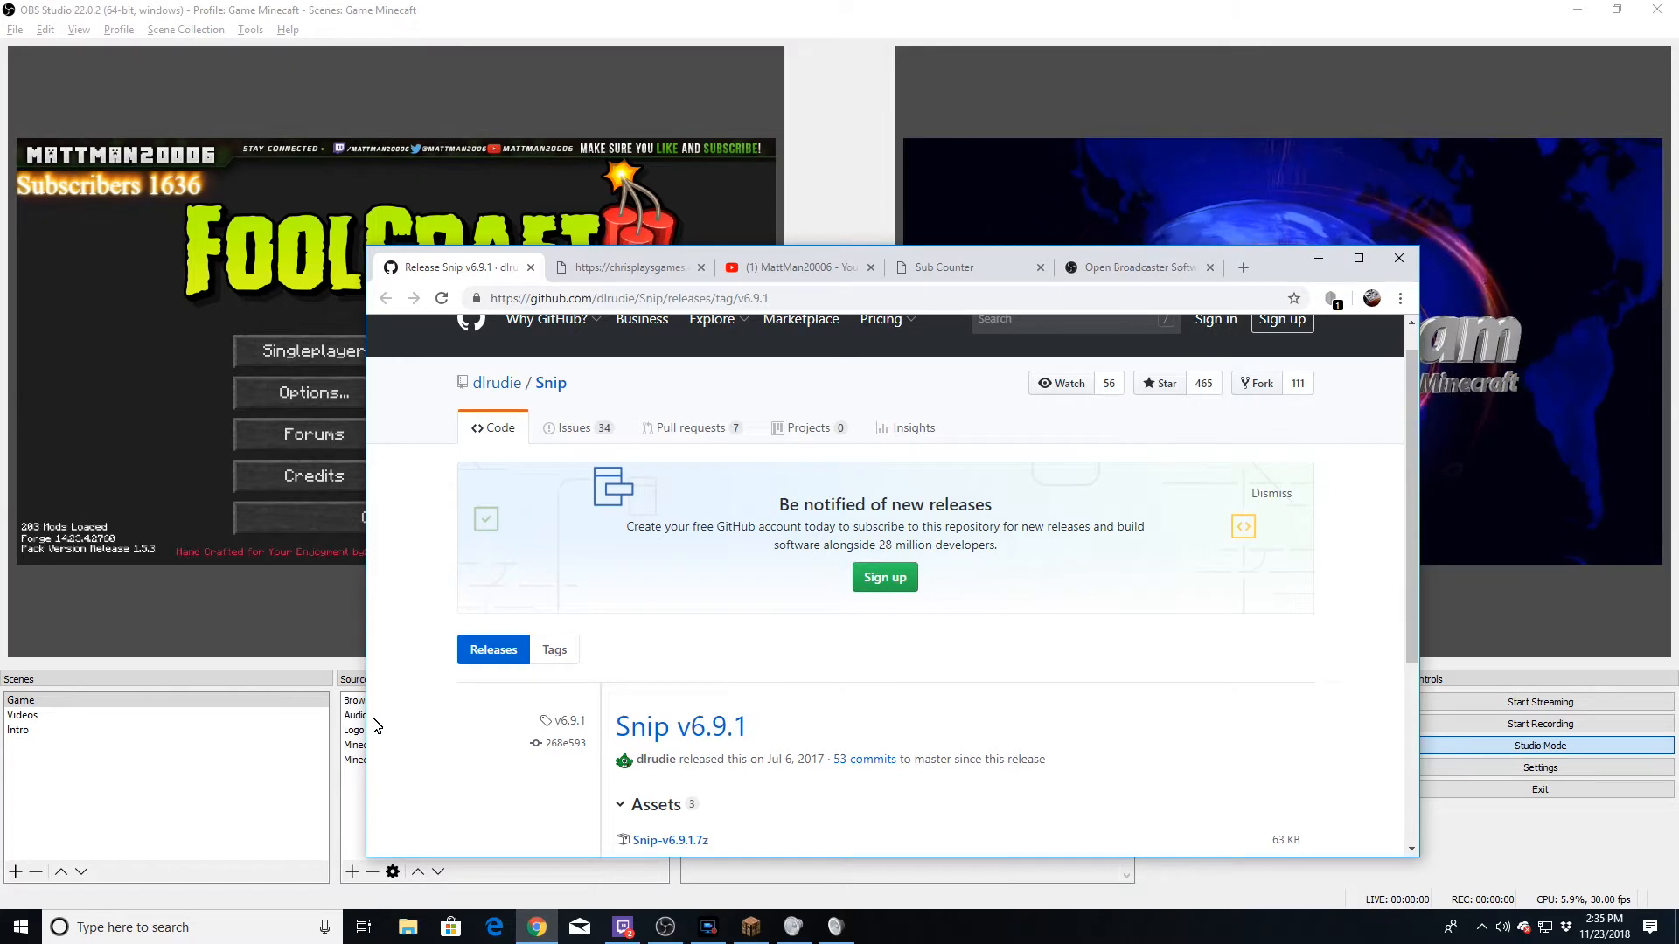
{"action": "left_click", "coordinate": [1224, 39]}
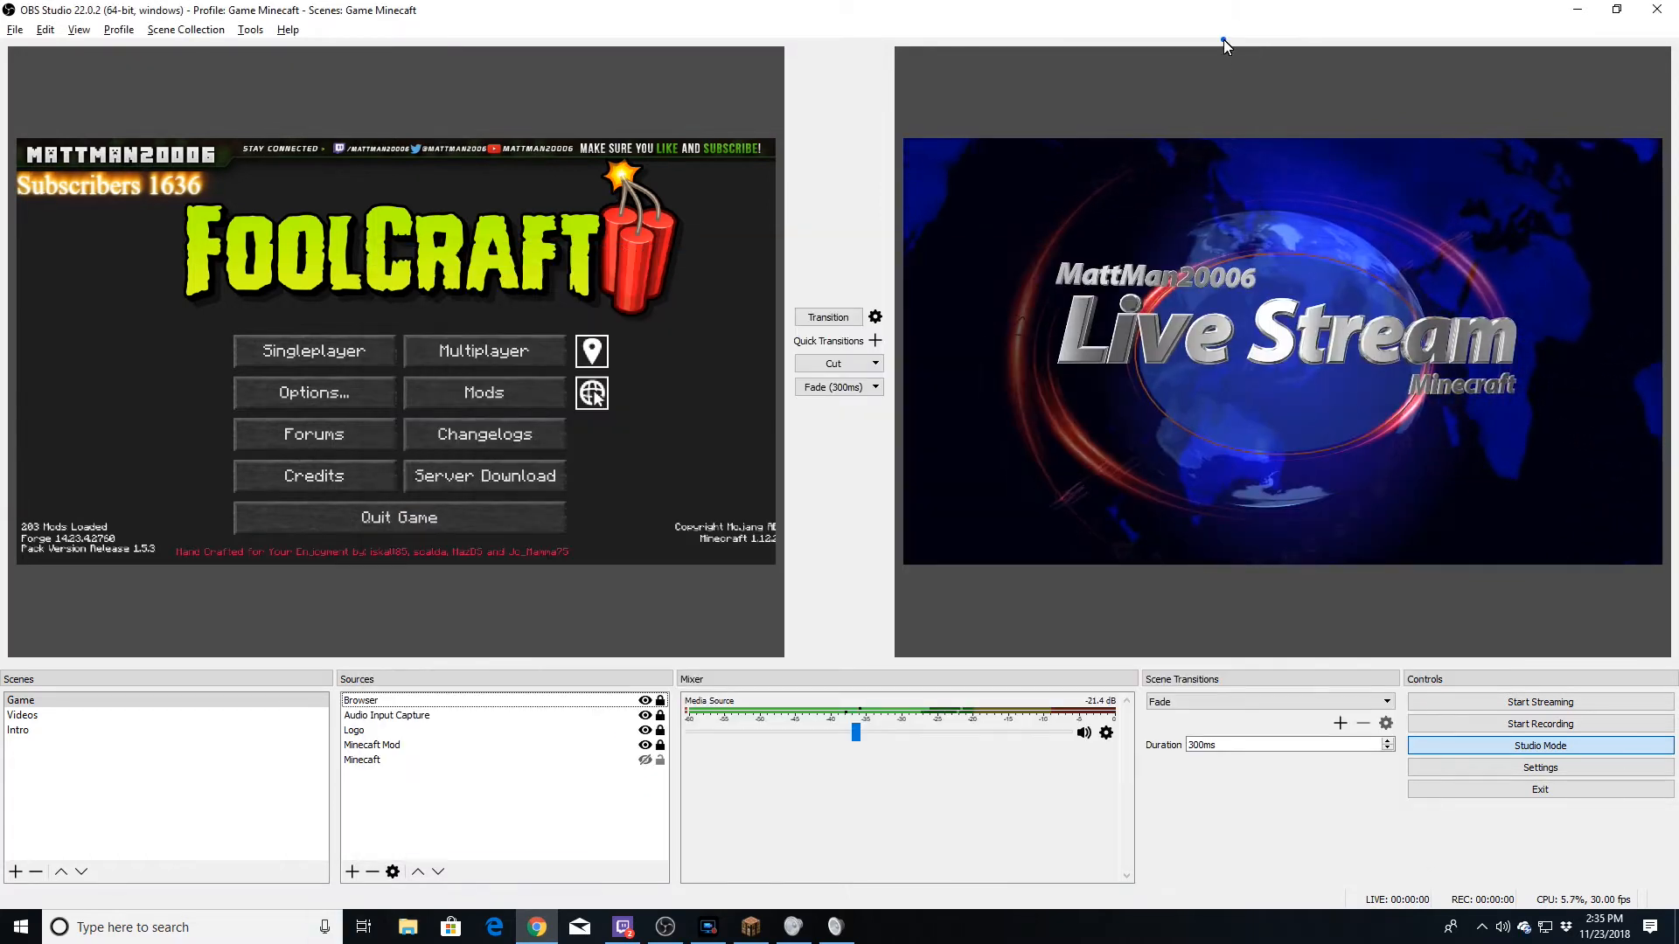
Restore the OBS Studio window to a smaller size and close the modded Minecraft 1.12.2 game.
{"action": "left_click", "coordinate": [1612, 10]}
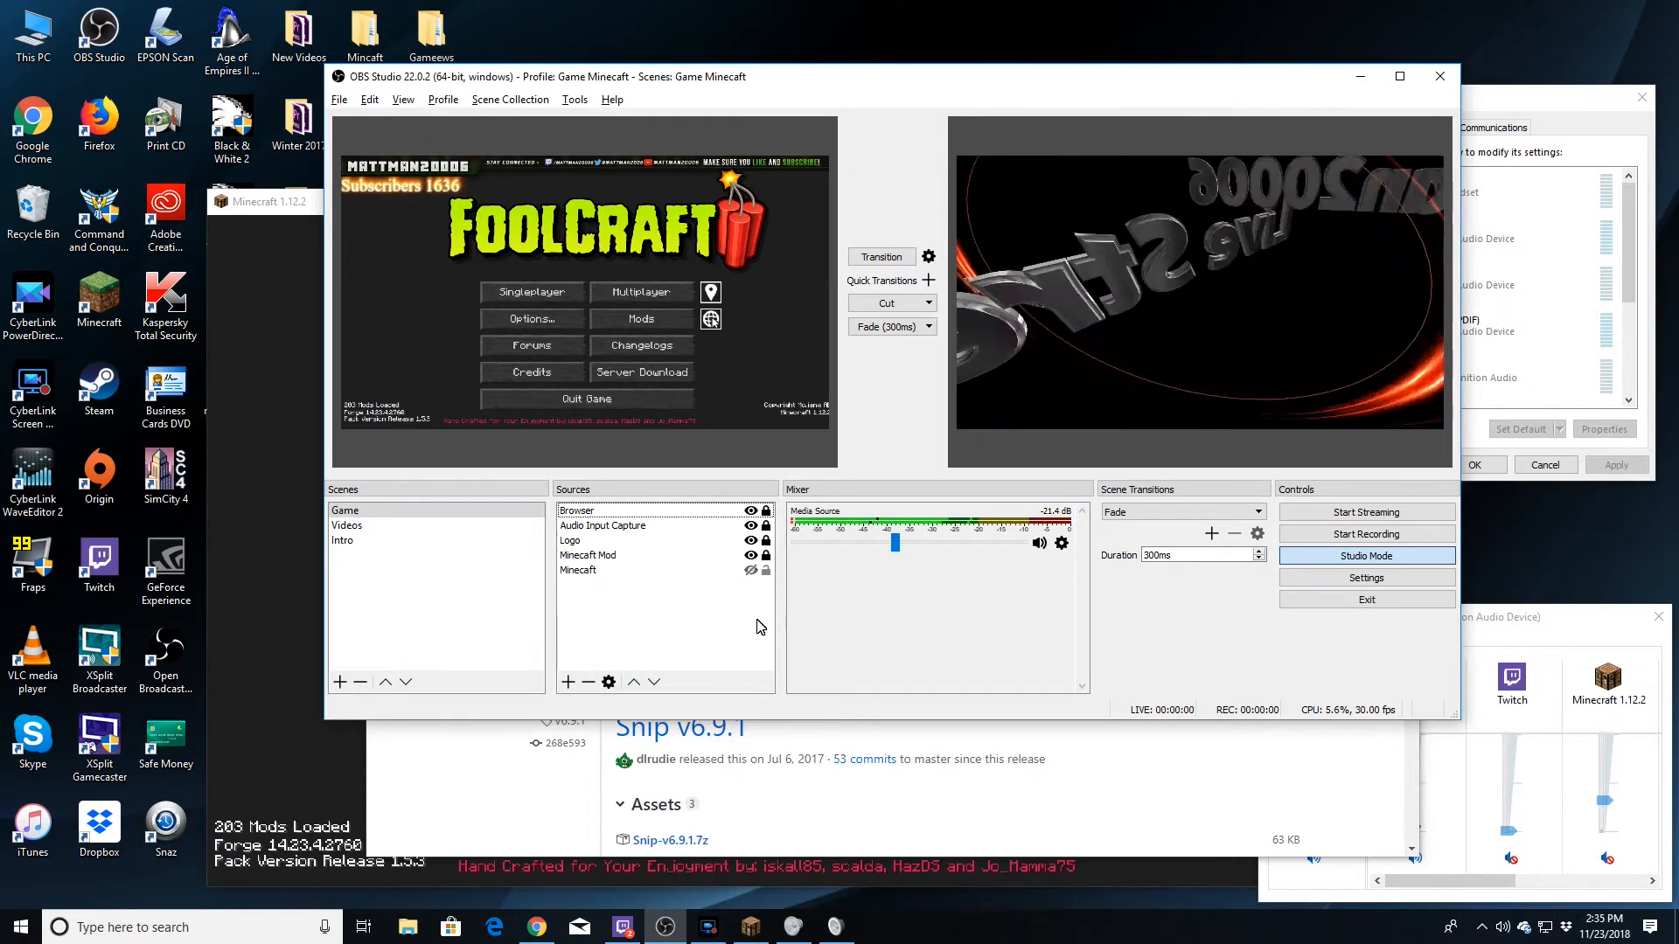
{"action": "left_click", "coordinate": [279, 202]}
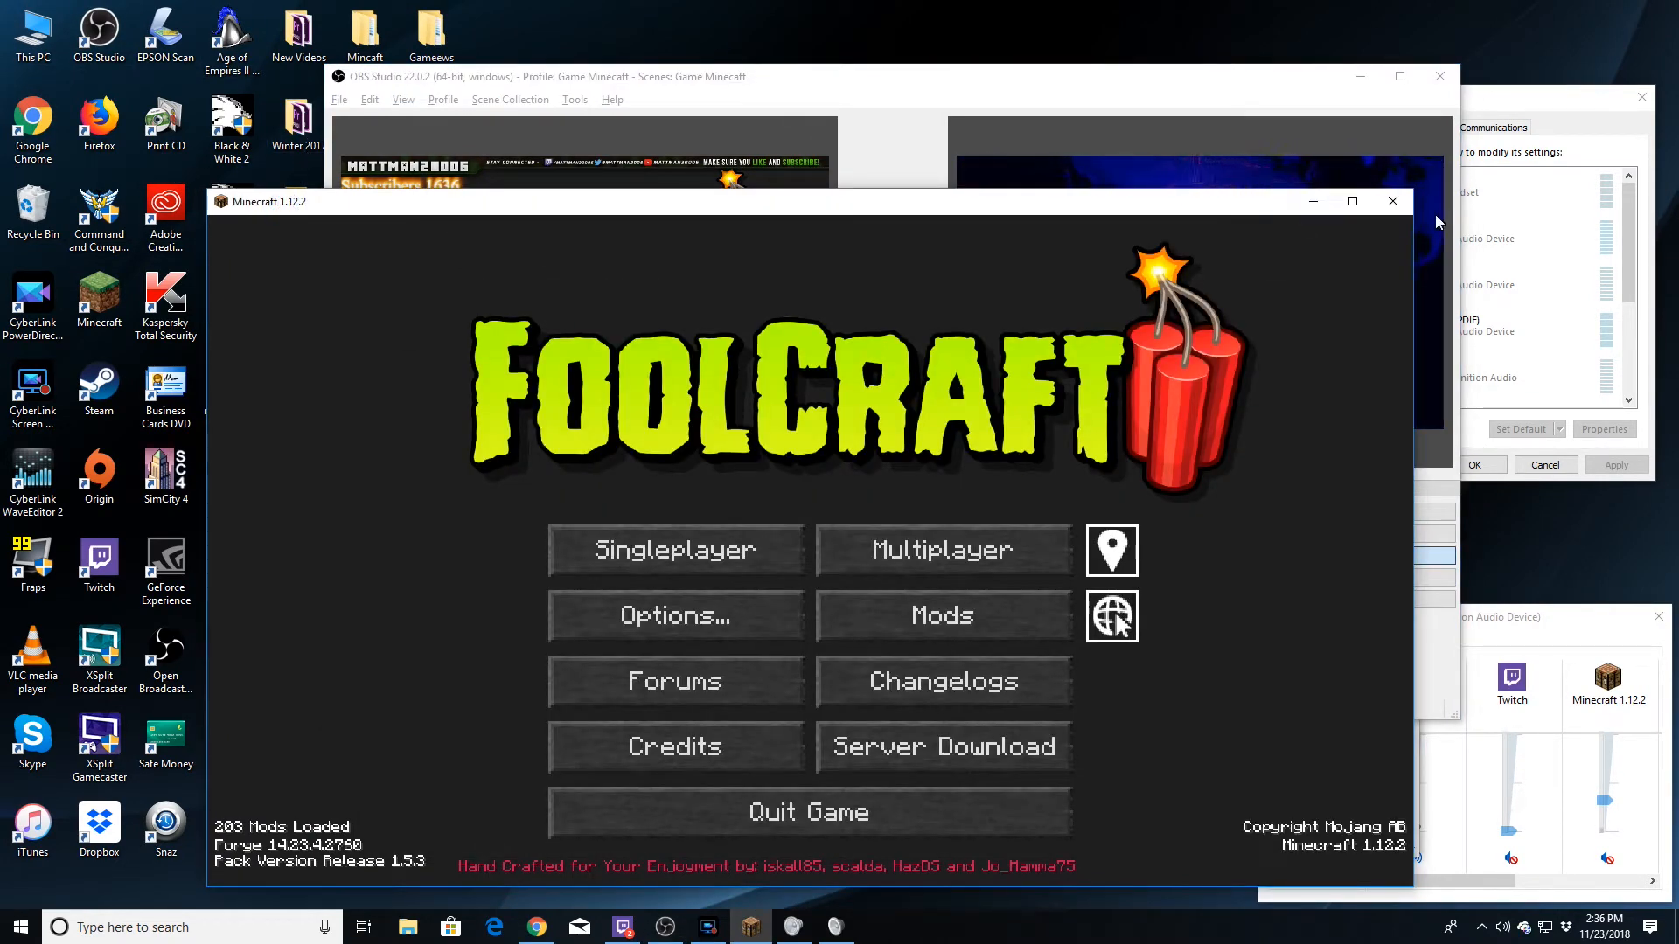
{"action": "left_click", "coordinate": [1393, 202]}
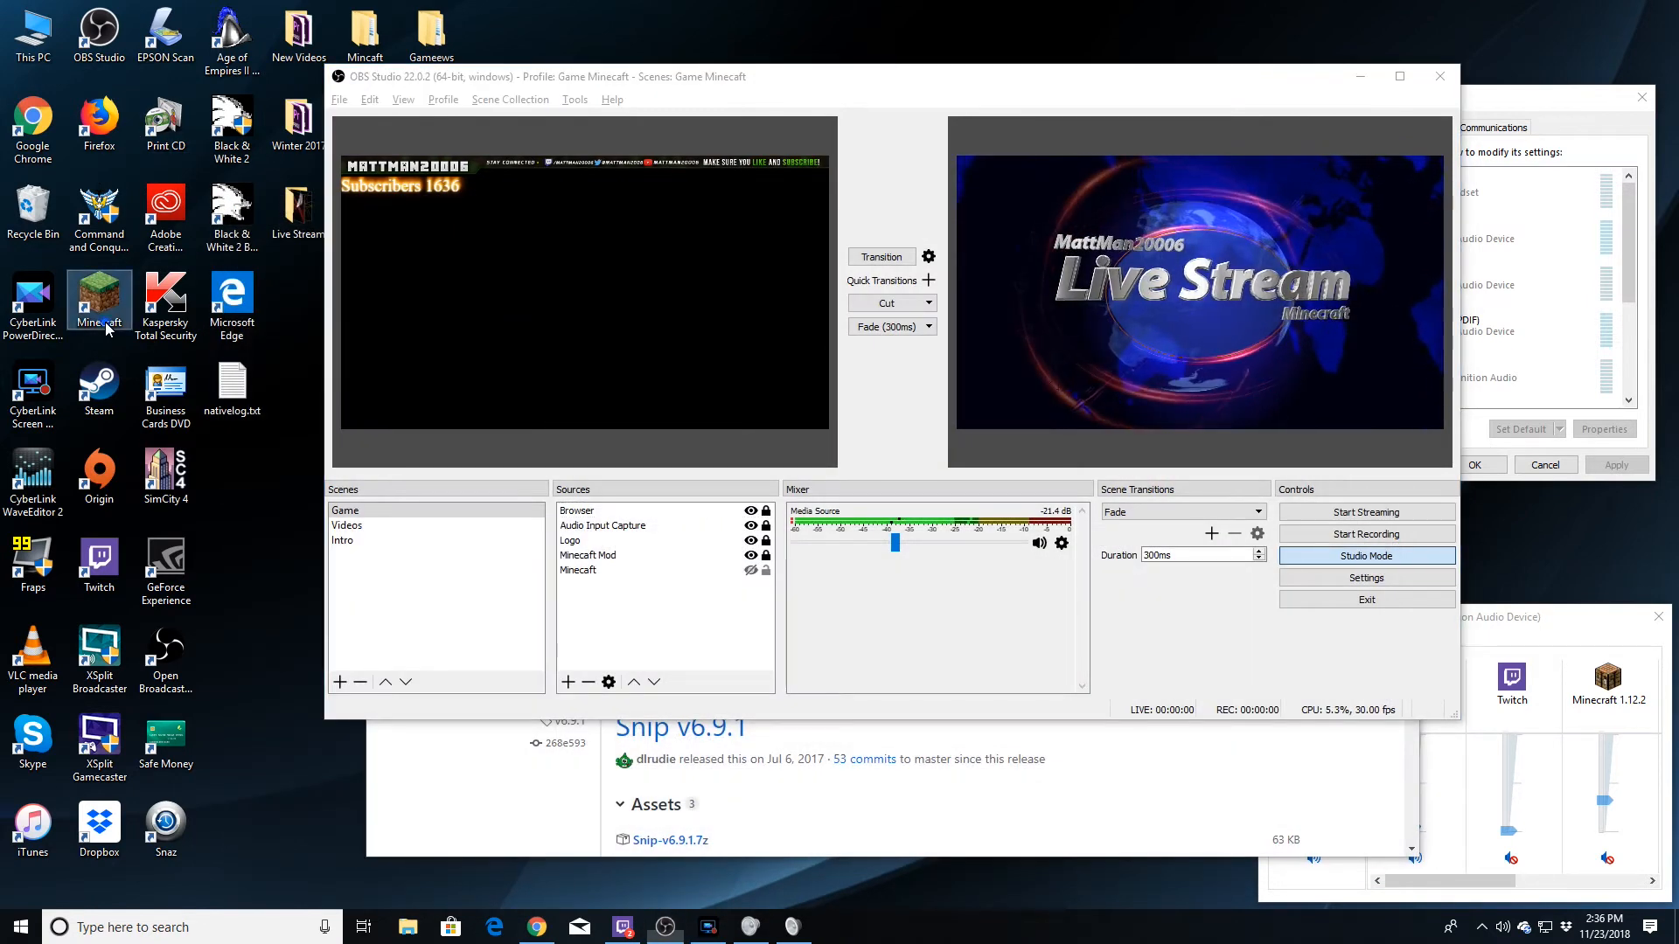
Start regular Minecraft from its launcher, and in the Game scene show the Minecraft source and hide the Minecraft Mod source.
{"action": "left_click", "coordinate": [755, 577]}
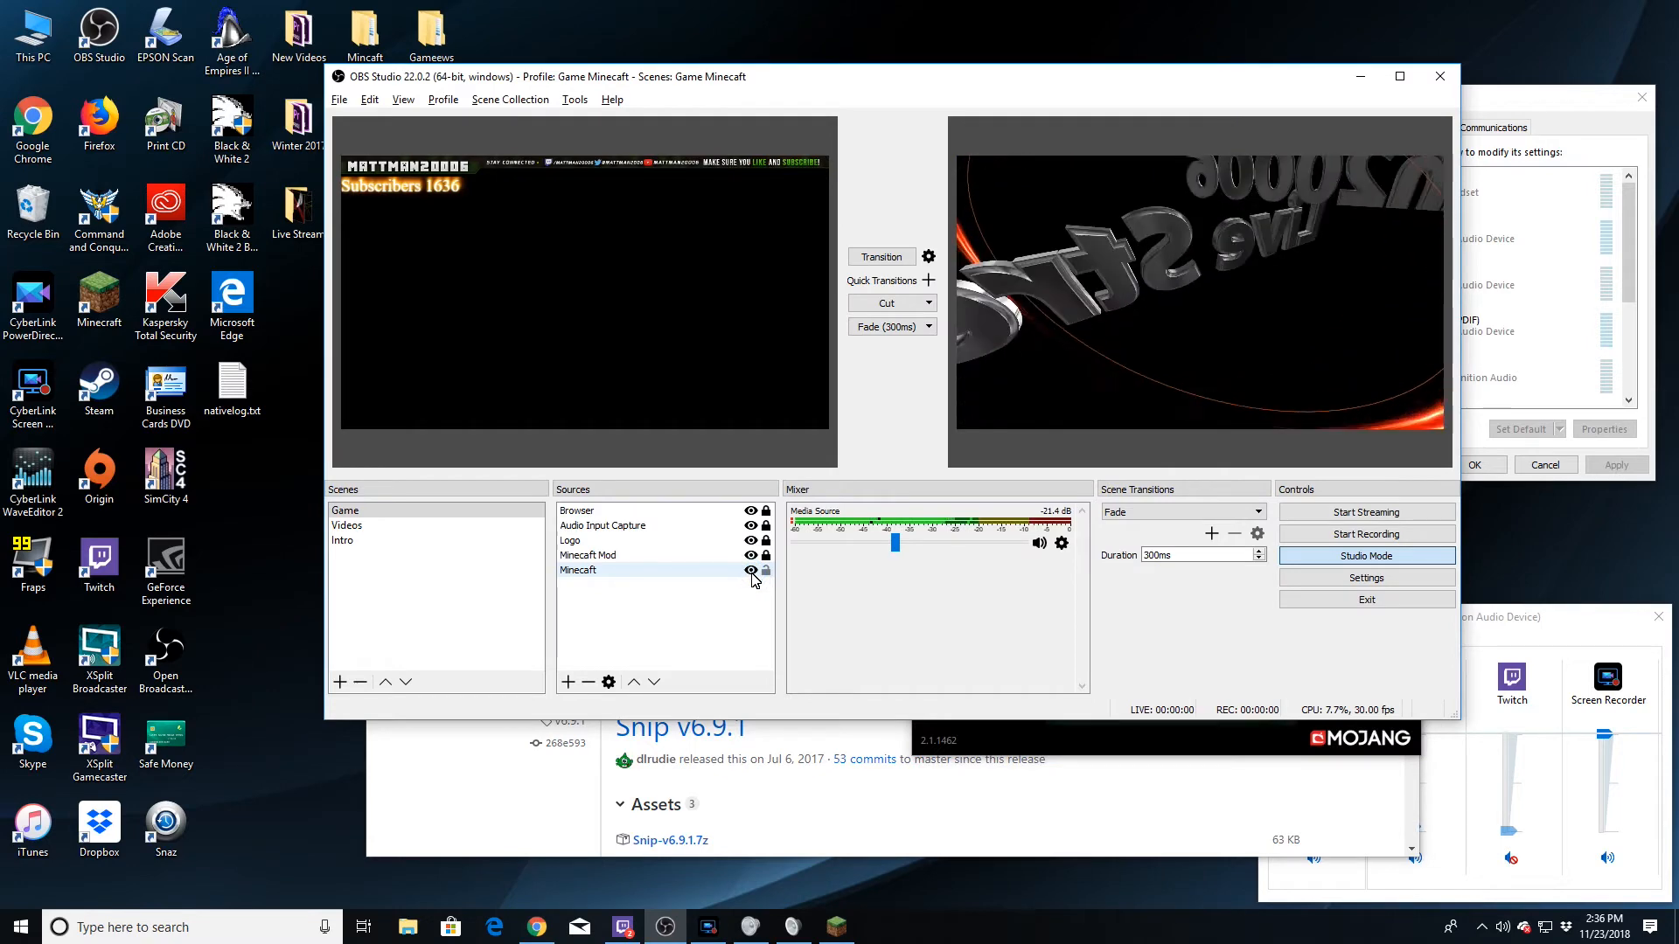
{"action": "left_click", "coordinate": [976, 740]}
{"action": "left_click", "coordinate": [1151, 720]}
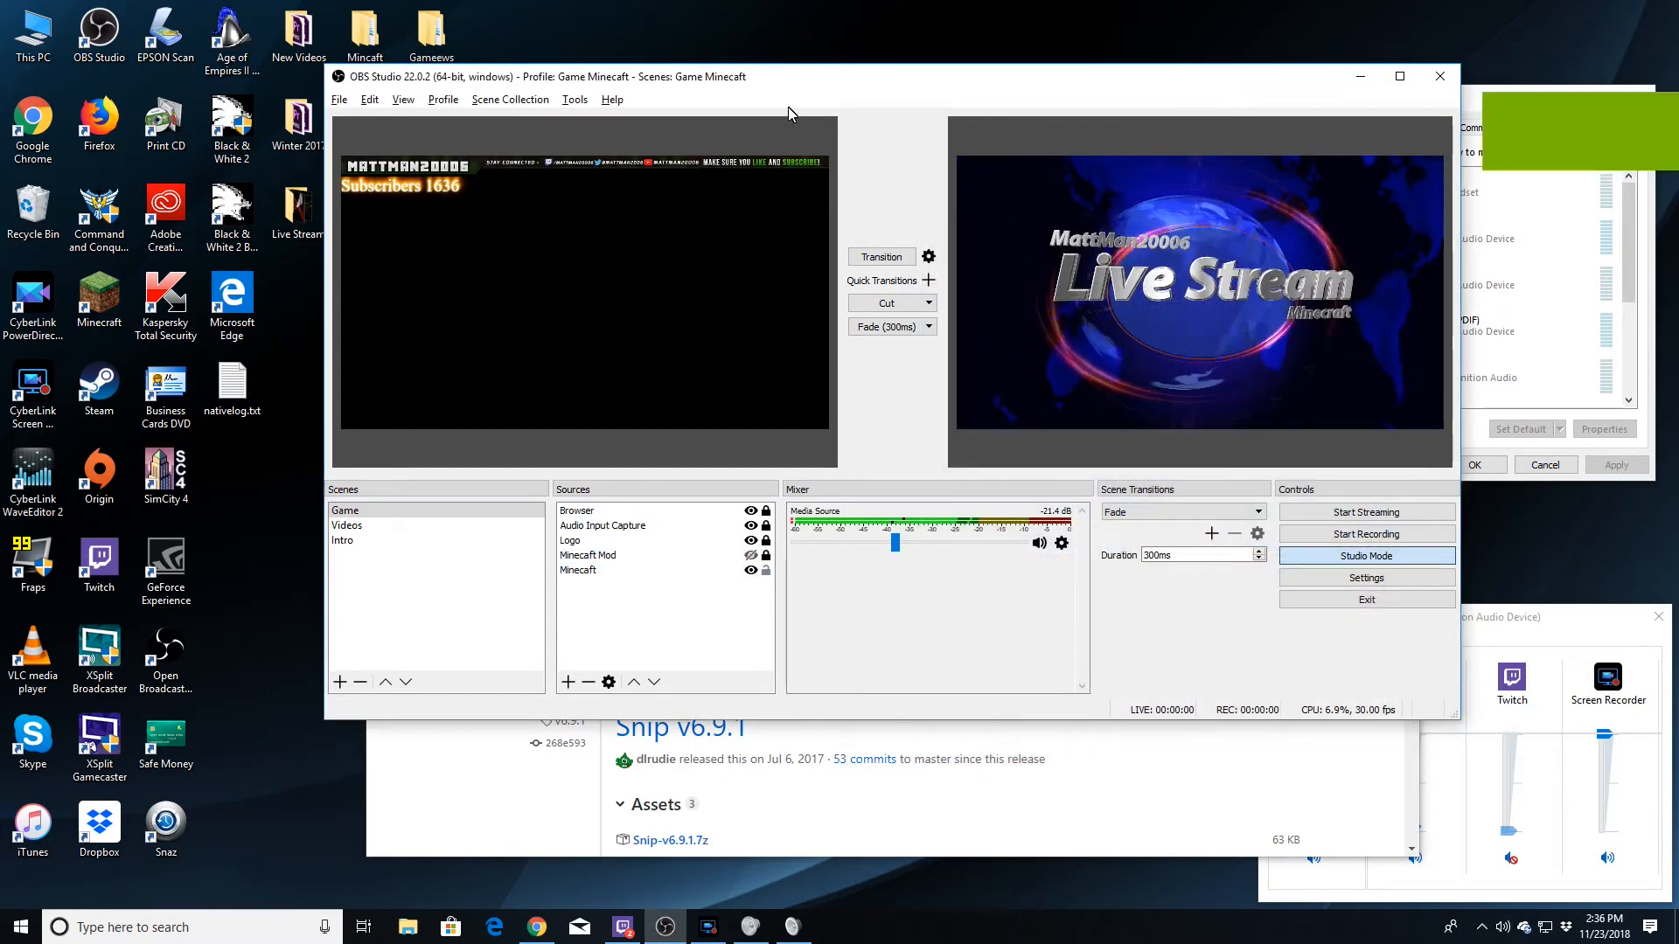
{"action": "left_click_drag", "start_coordinate": [783, 86], "coordinate": [894, 160]}
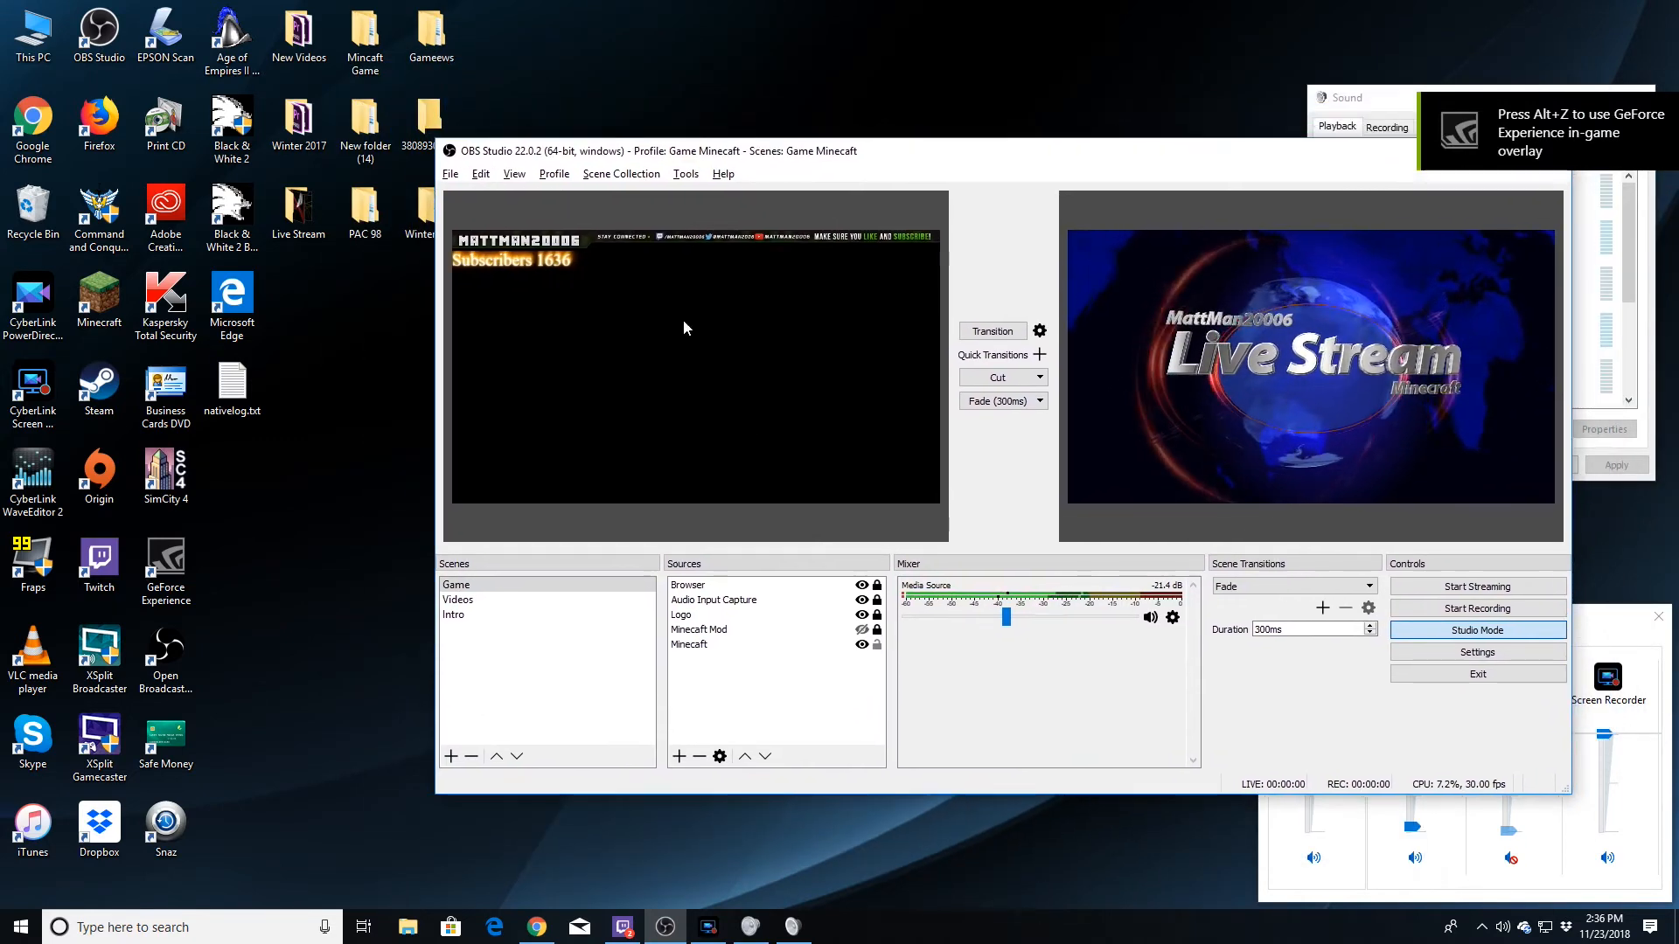
Open the Live Stream folder from the desktop, look through its Music subfolder, and go back to the parent folder.
{"action": "double_click", "coordinate": [298, 213]}
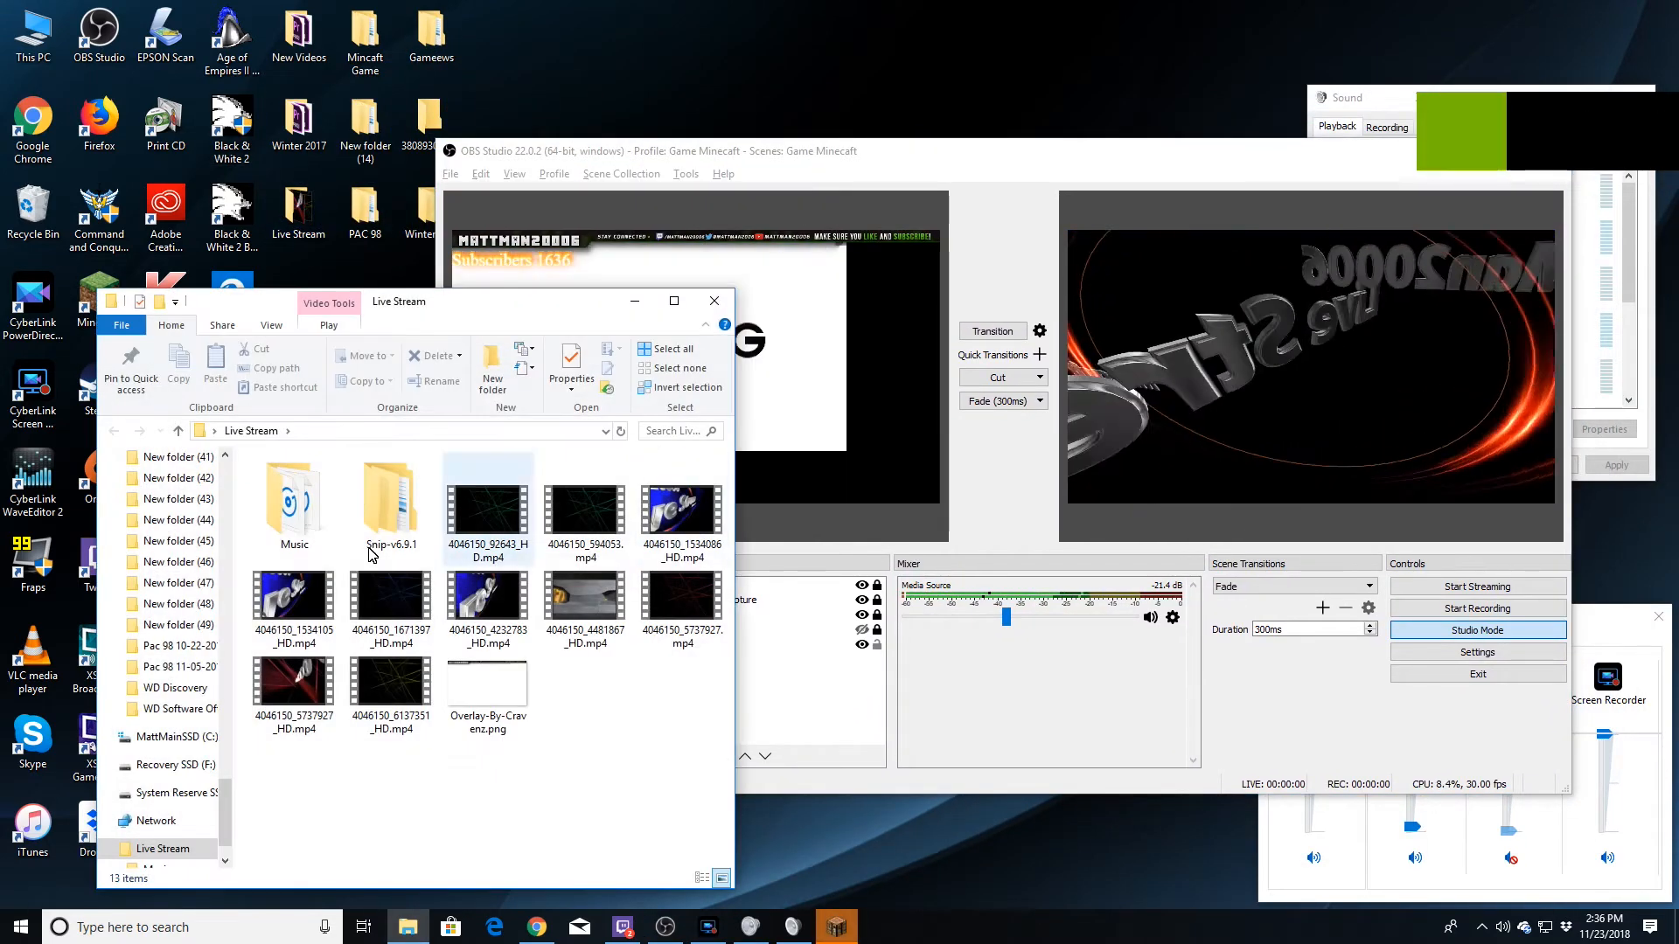
{"action": "double_click", "coordinate": [300, 497]}
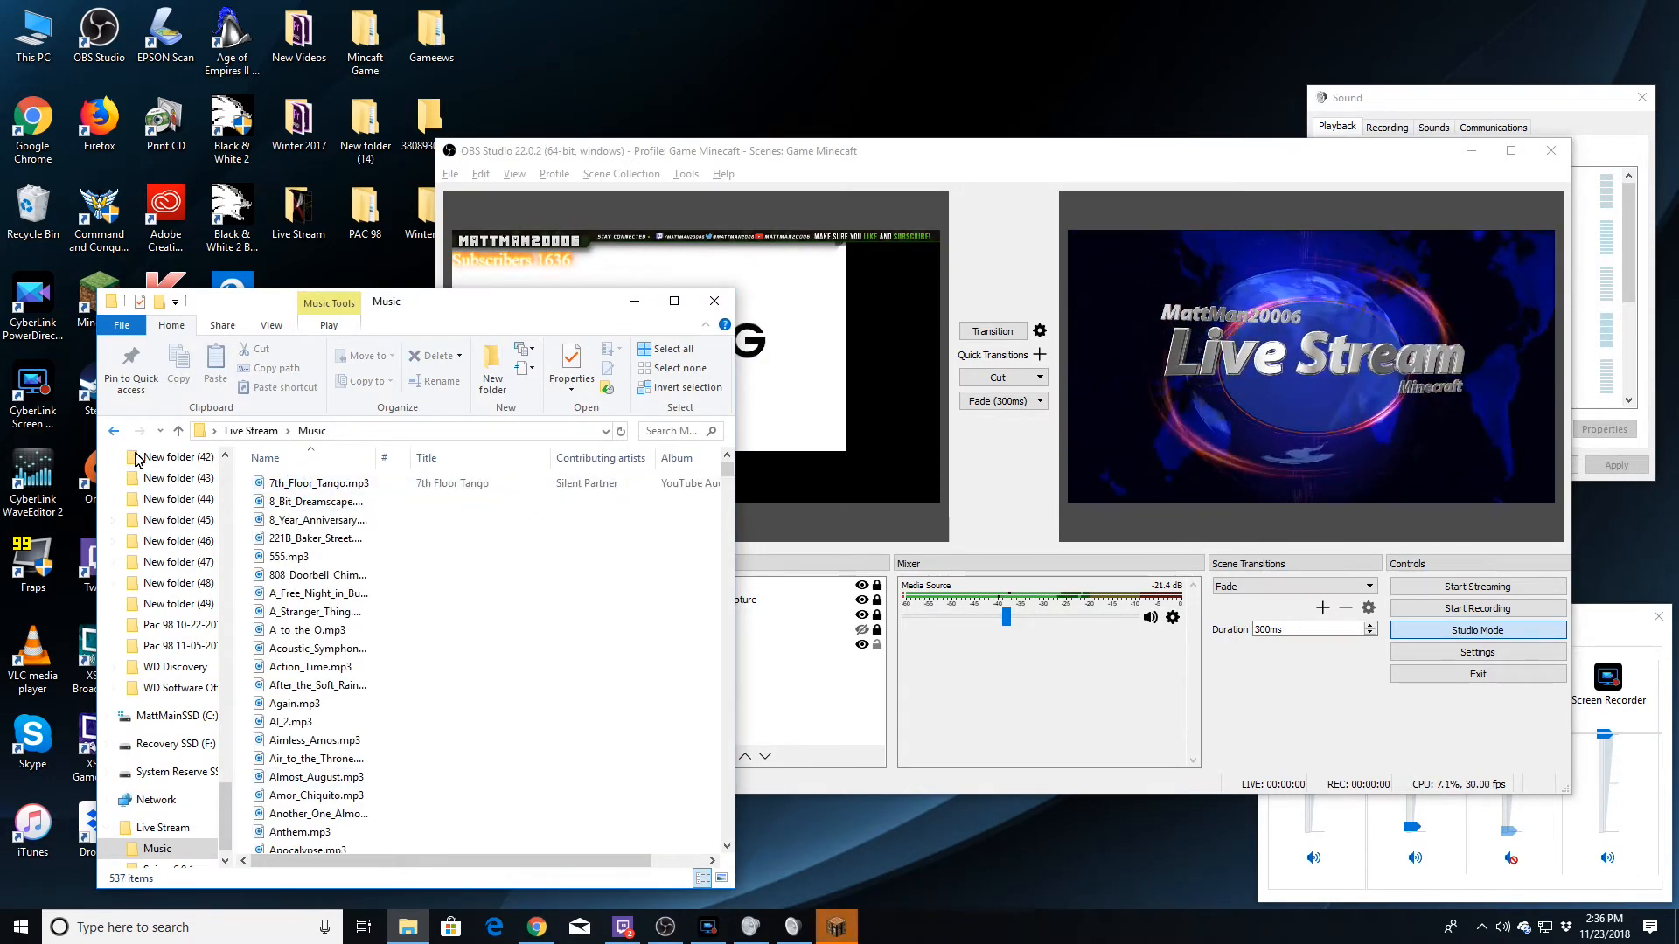
{"action": "right_click", "coordinate": [304, 500]}
{"action": "left_click", "coordinate": [111, 431]}
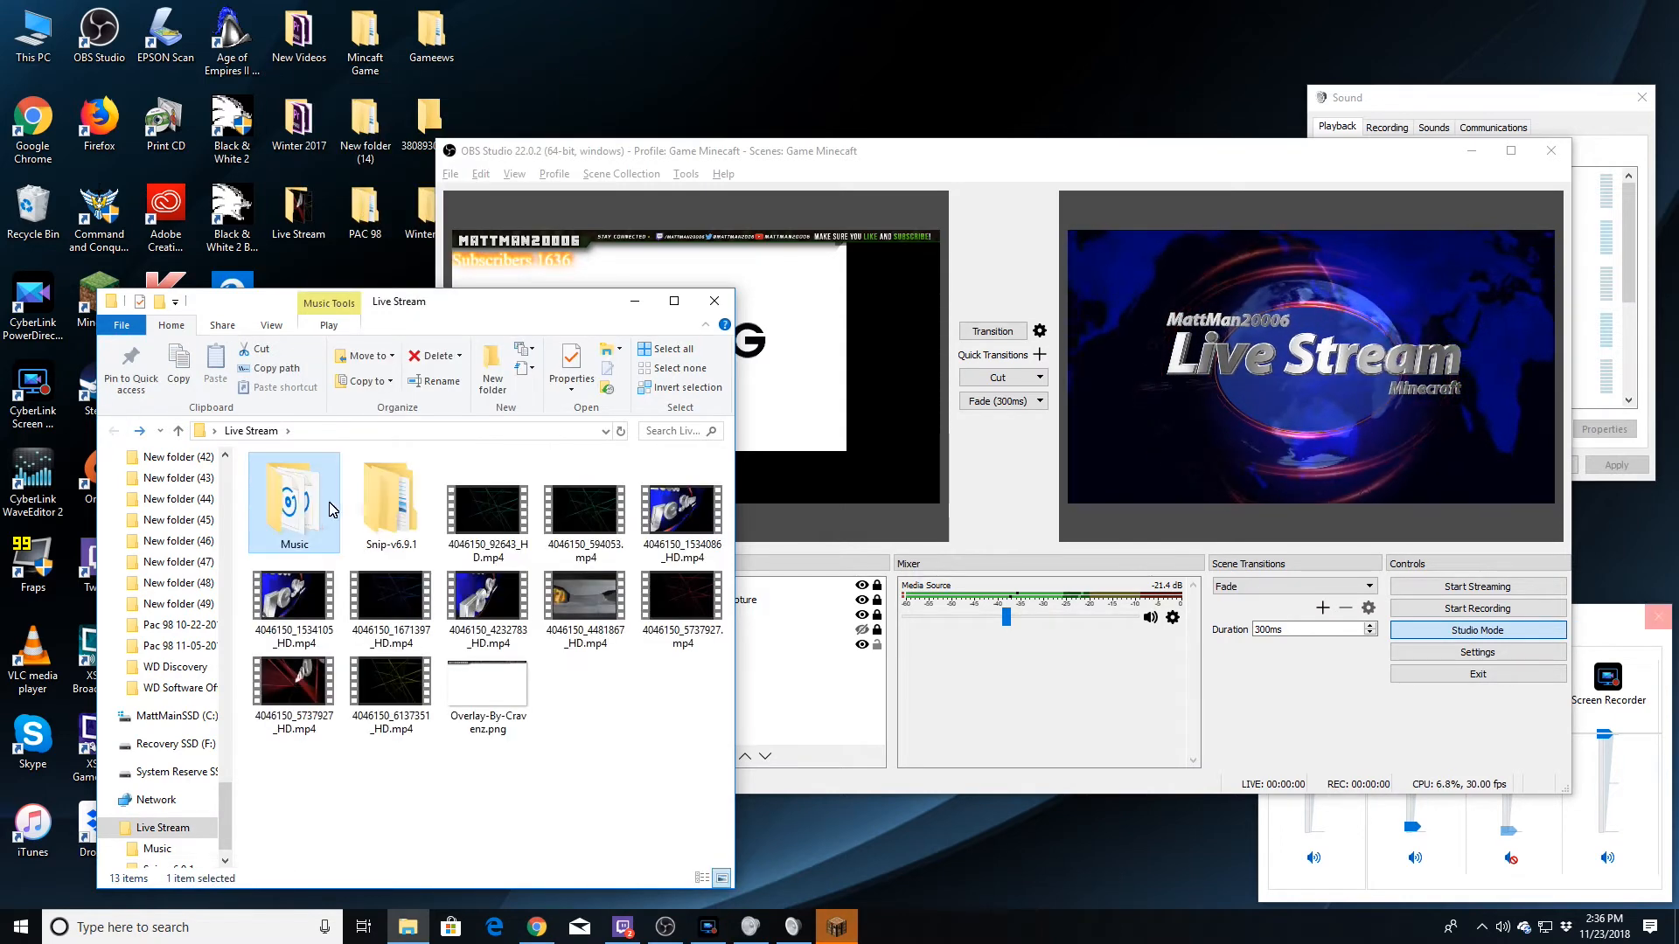
Browse to the Documents folder on This PC and open the playlist New List a.xspf in VLC media player.
{"action": "left_click", "coordinate": [22, 37]}
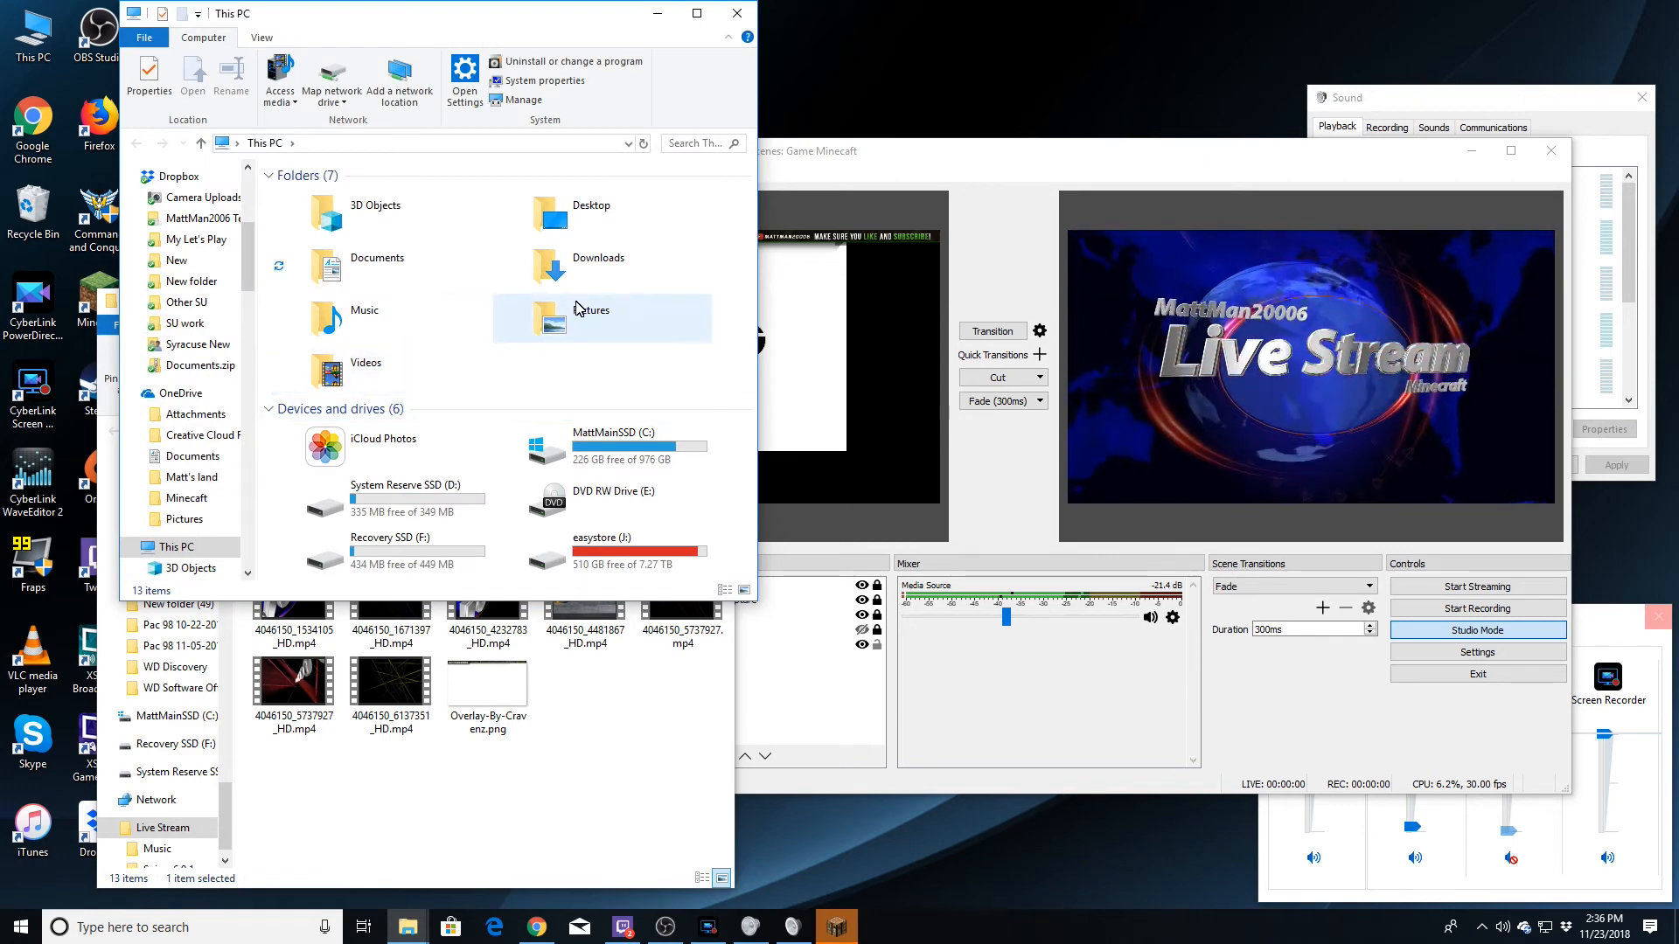
{"action": "left_click", "coordinate": [391, 278]}
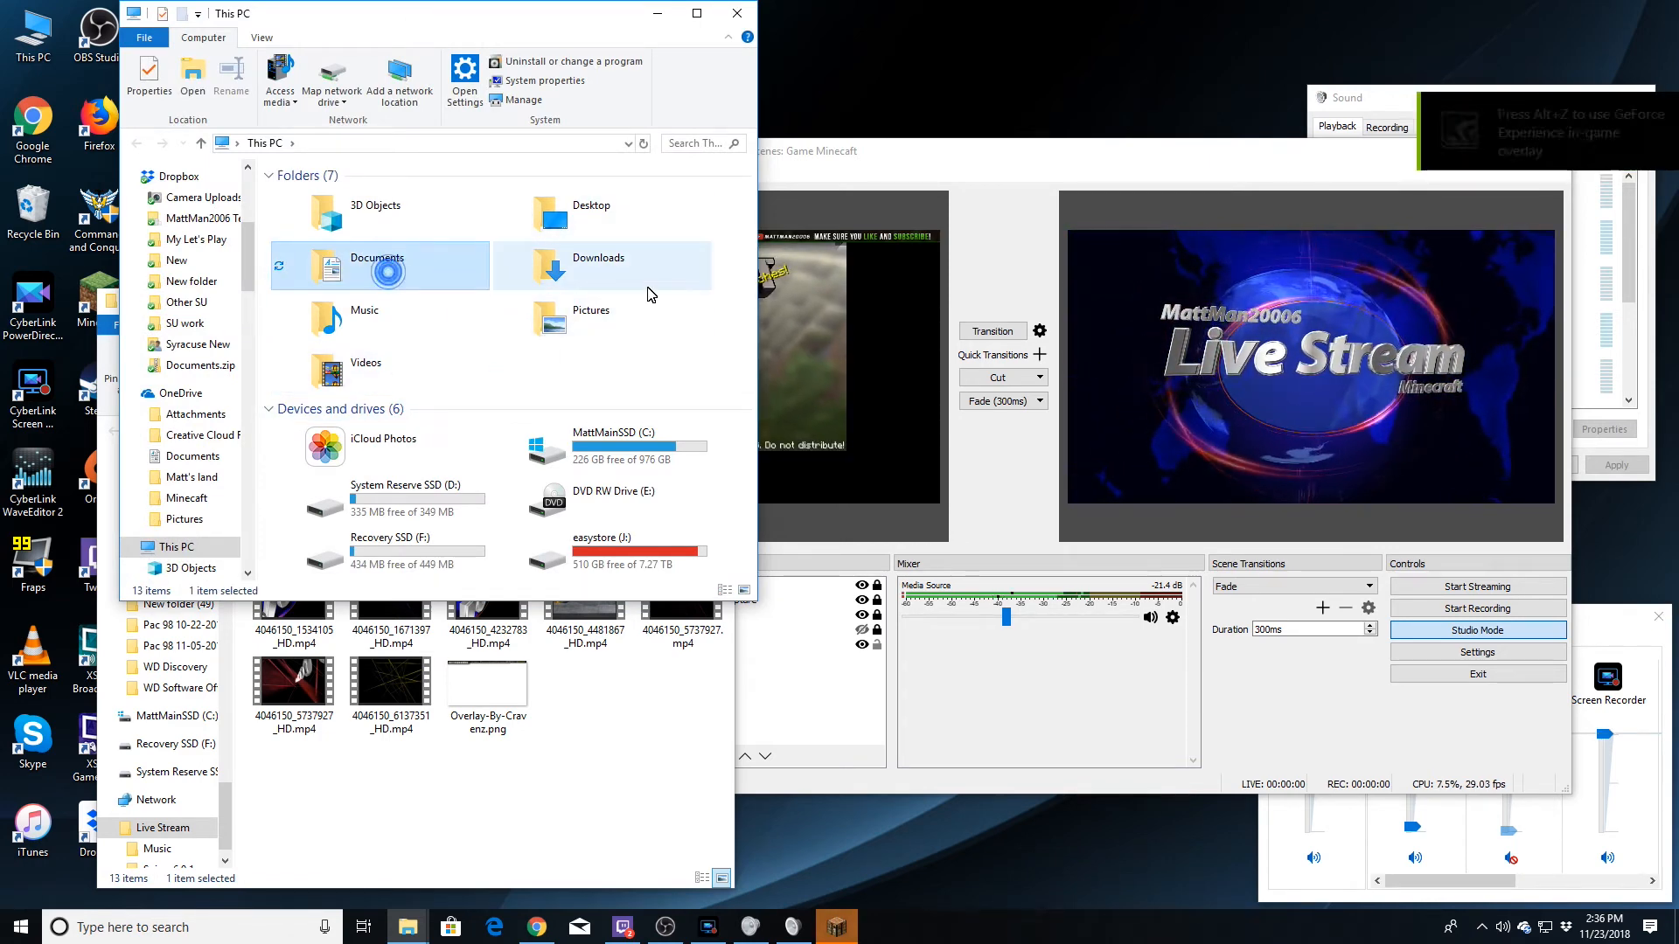
{"action": "double_click", "coordinate": [399, 276]}
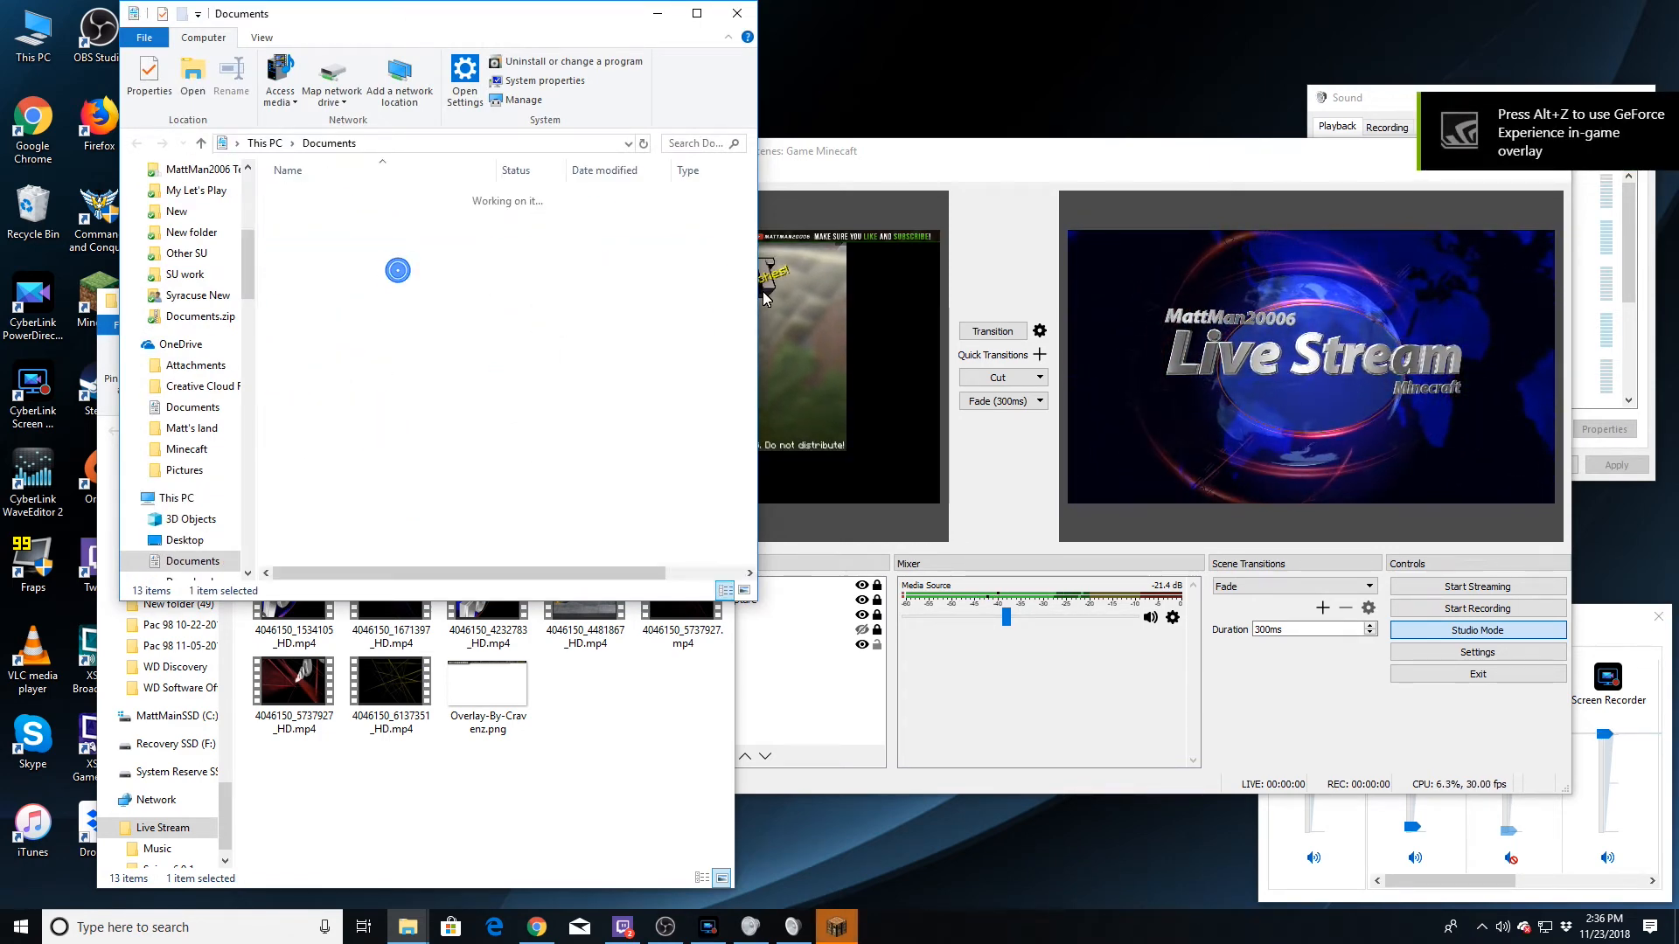
{"action": "scroll", "coordinate": [750, 258], "scroll_direction": "down", "scroll_amount": 3}
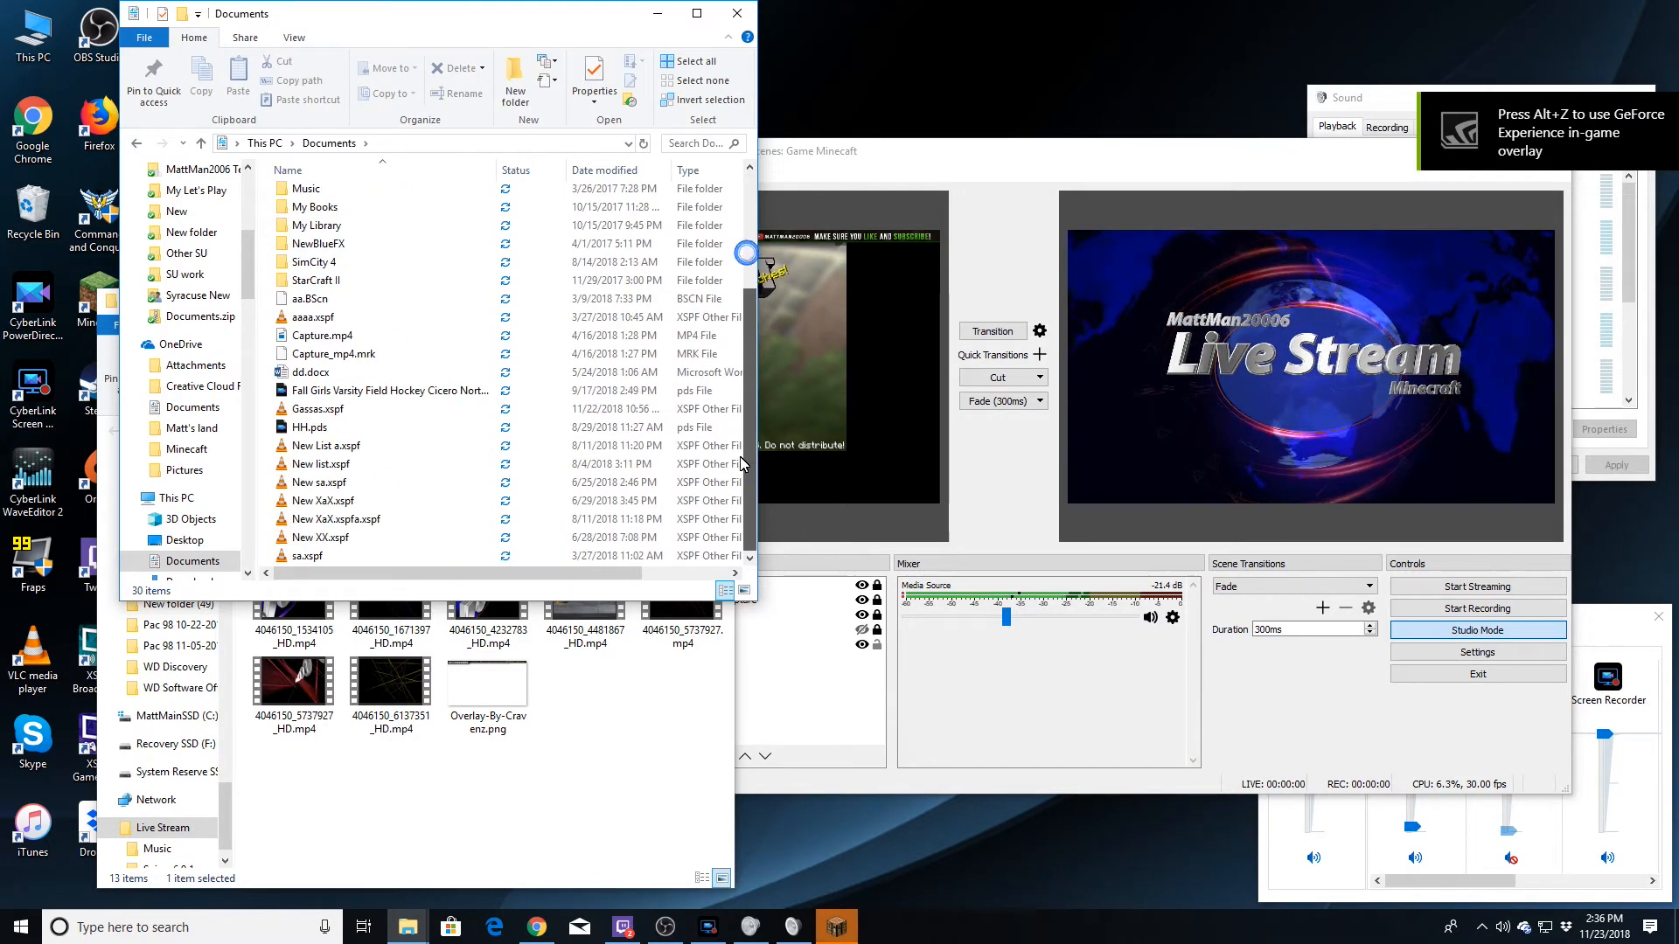
{"action": "double_click", "coordinate": [376, 447]}
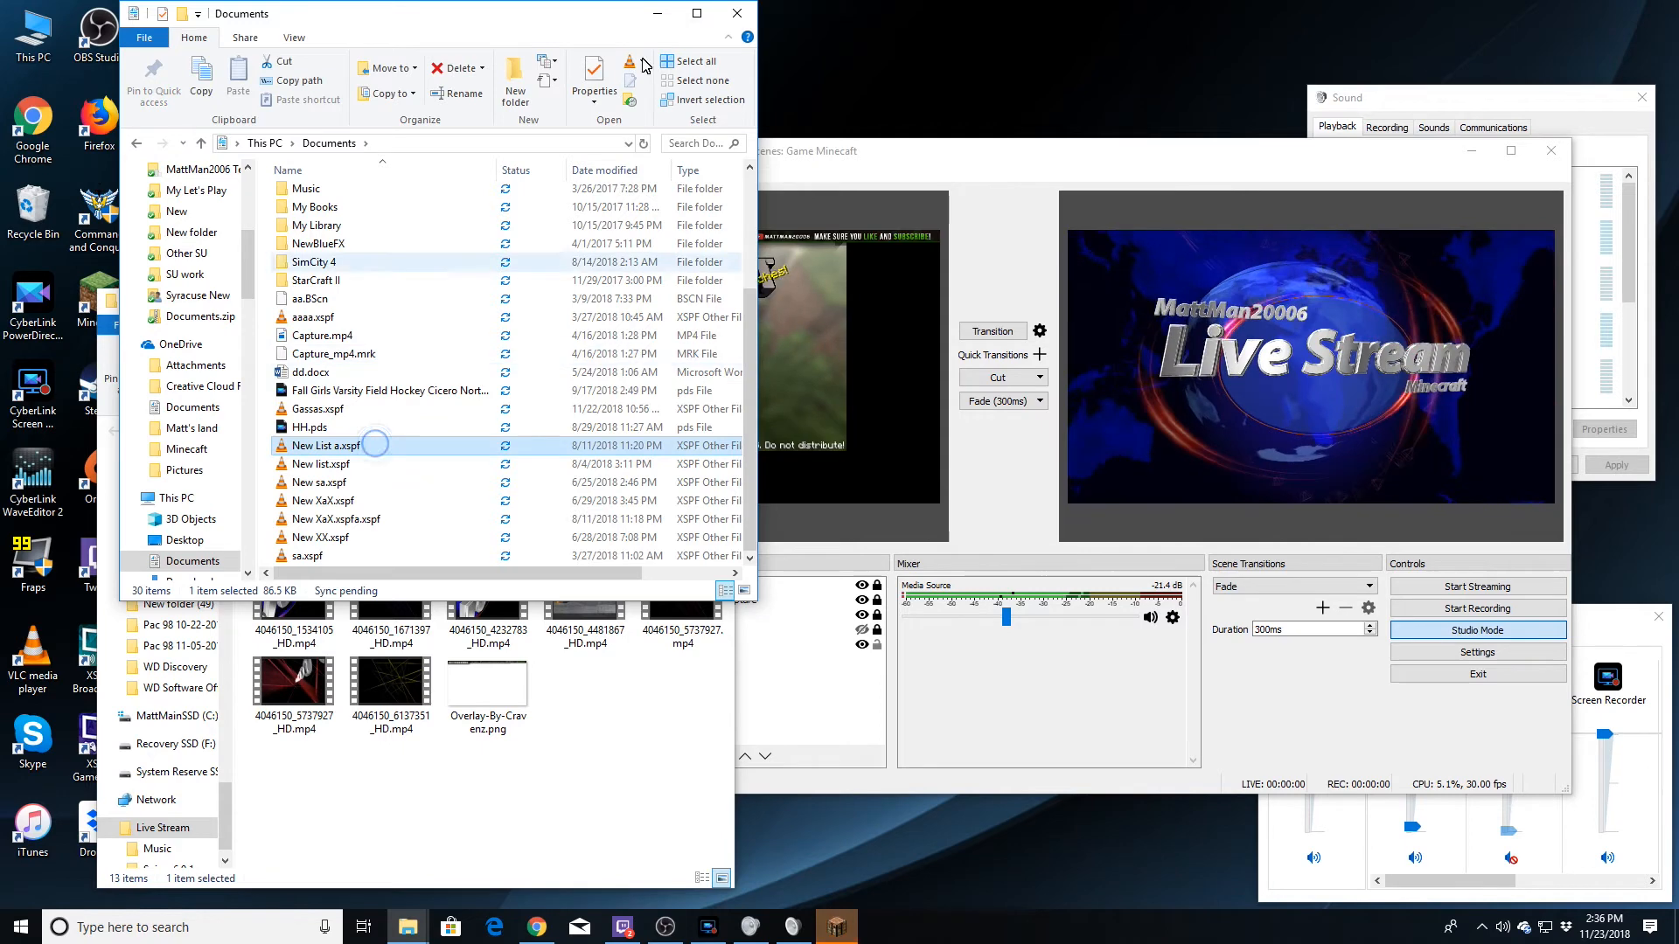
Minimize the Documents window, then clear VLC's error list and minimize the player.
{"action": "left_click", "coordinate": [652, 13]}
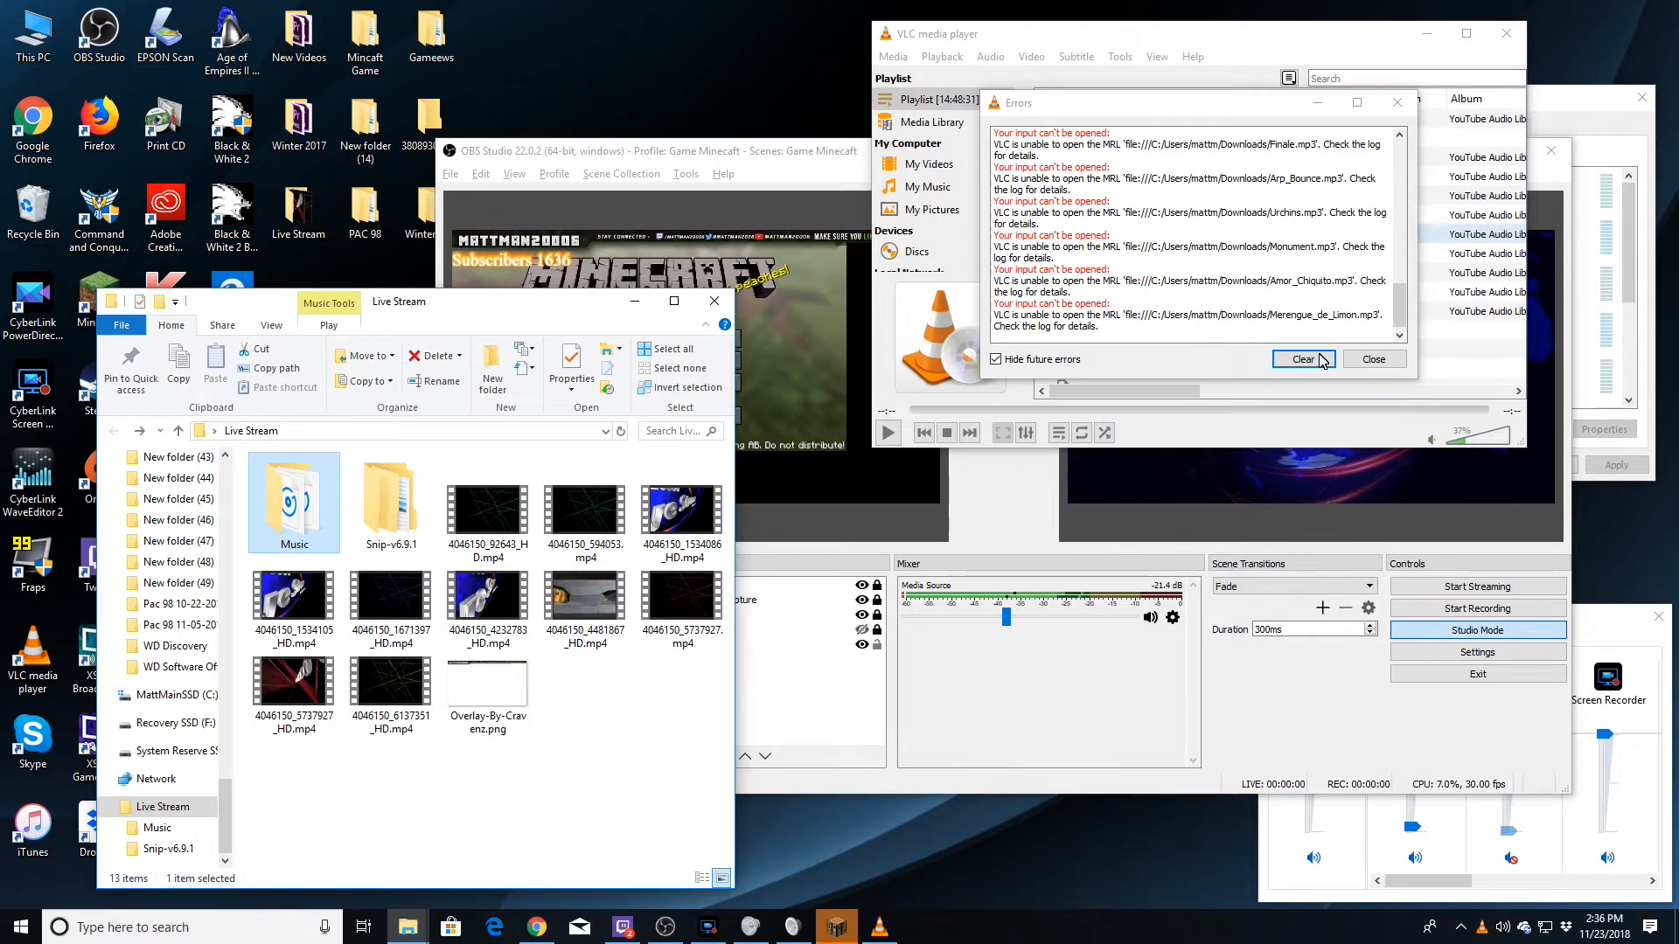
{"action": "left_click", "coordinate": [1314, 359]}
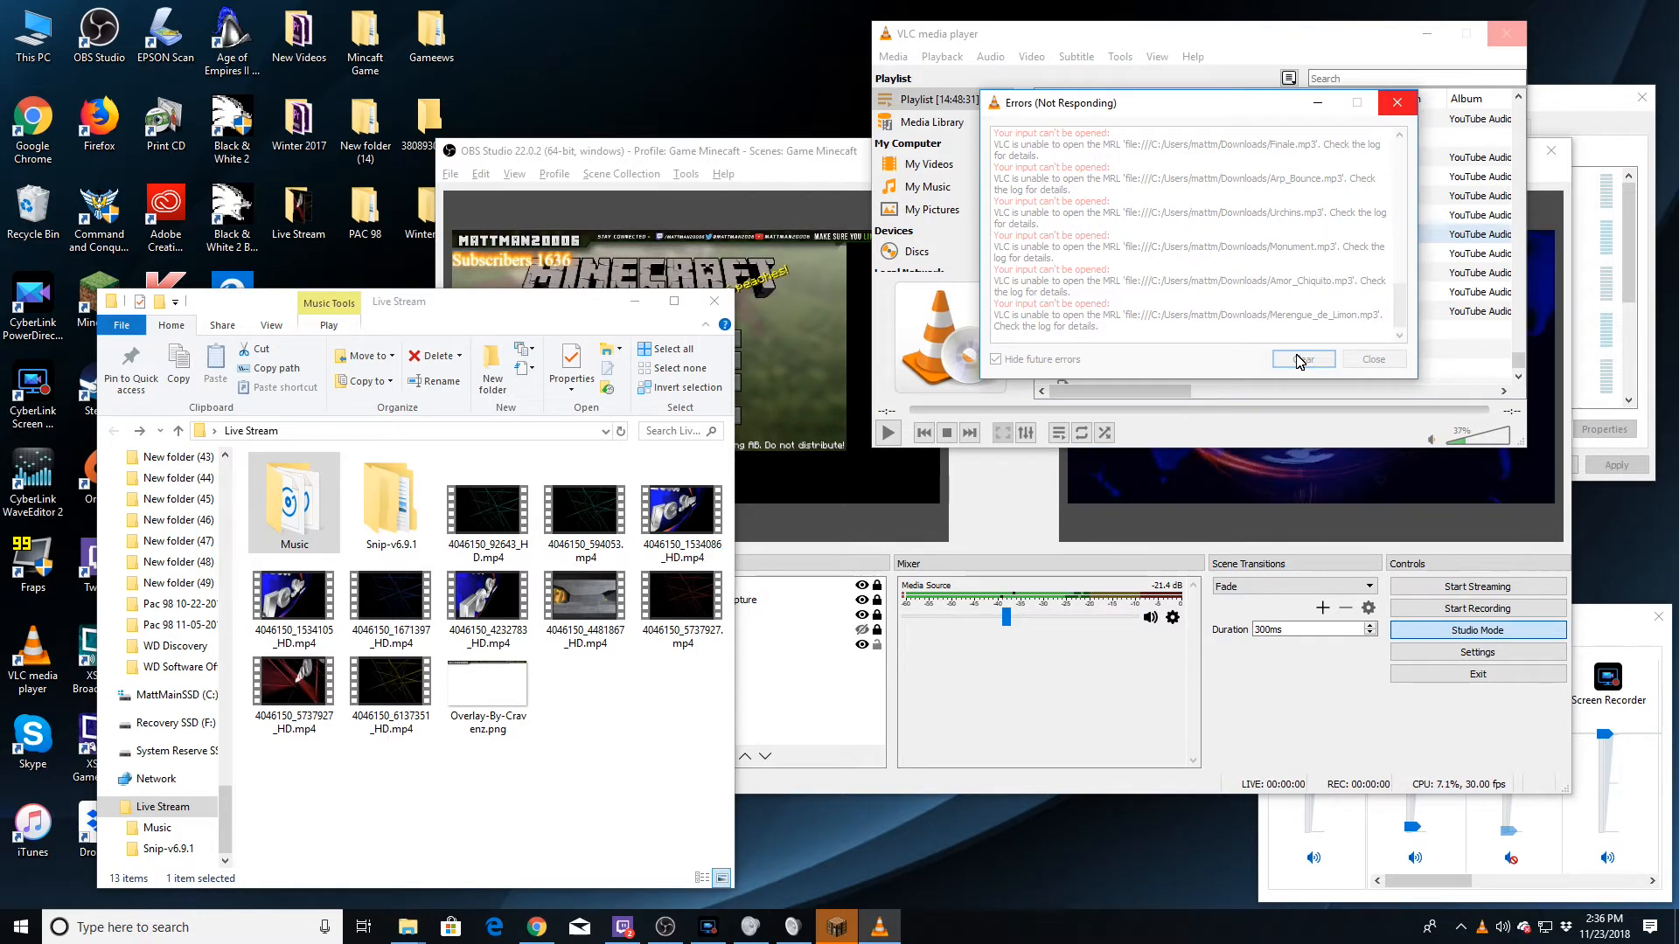
{"action": "left_click", "coordinate": [879, 925]}
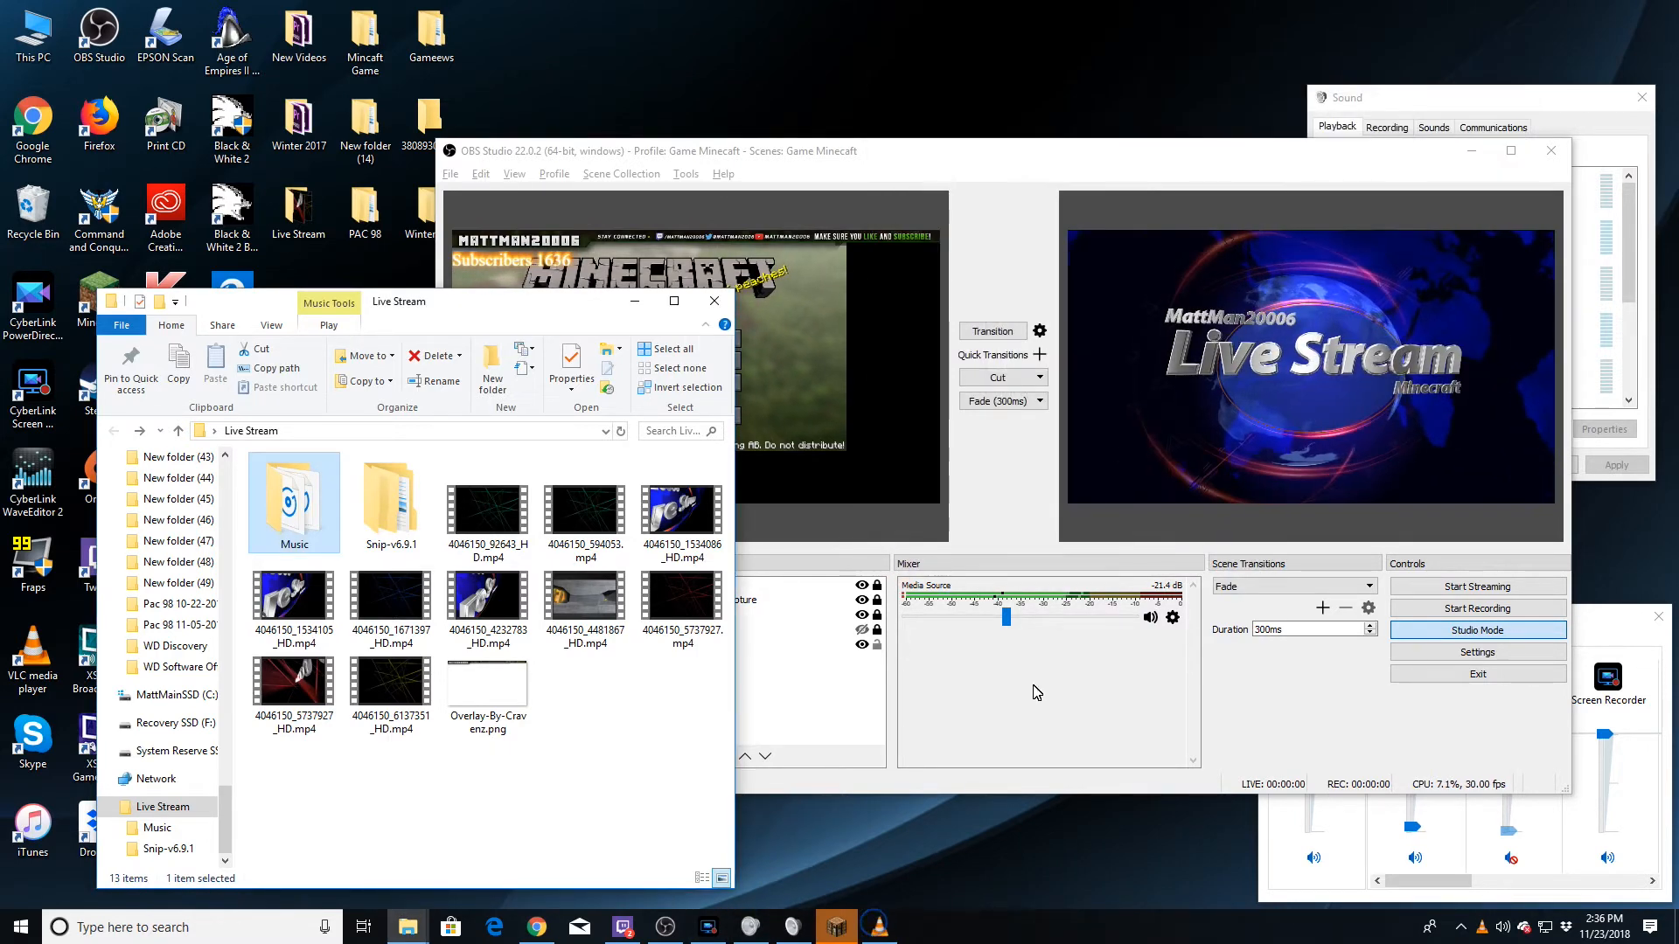
Restore VLC, try to play the track Trespass, close the Errors window, and move the player beside the Live Stream folder.
{"action": "left_click", "coordinate": [877, 929]}
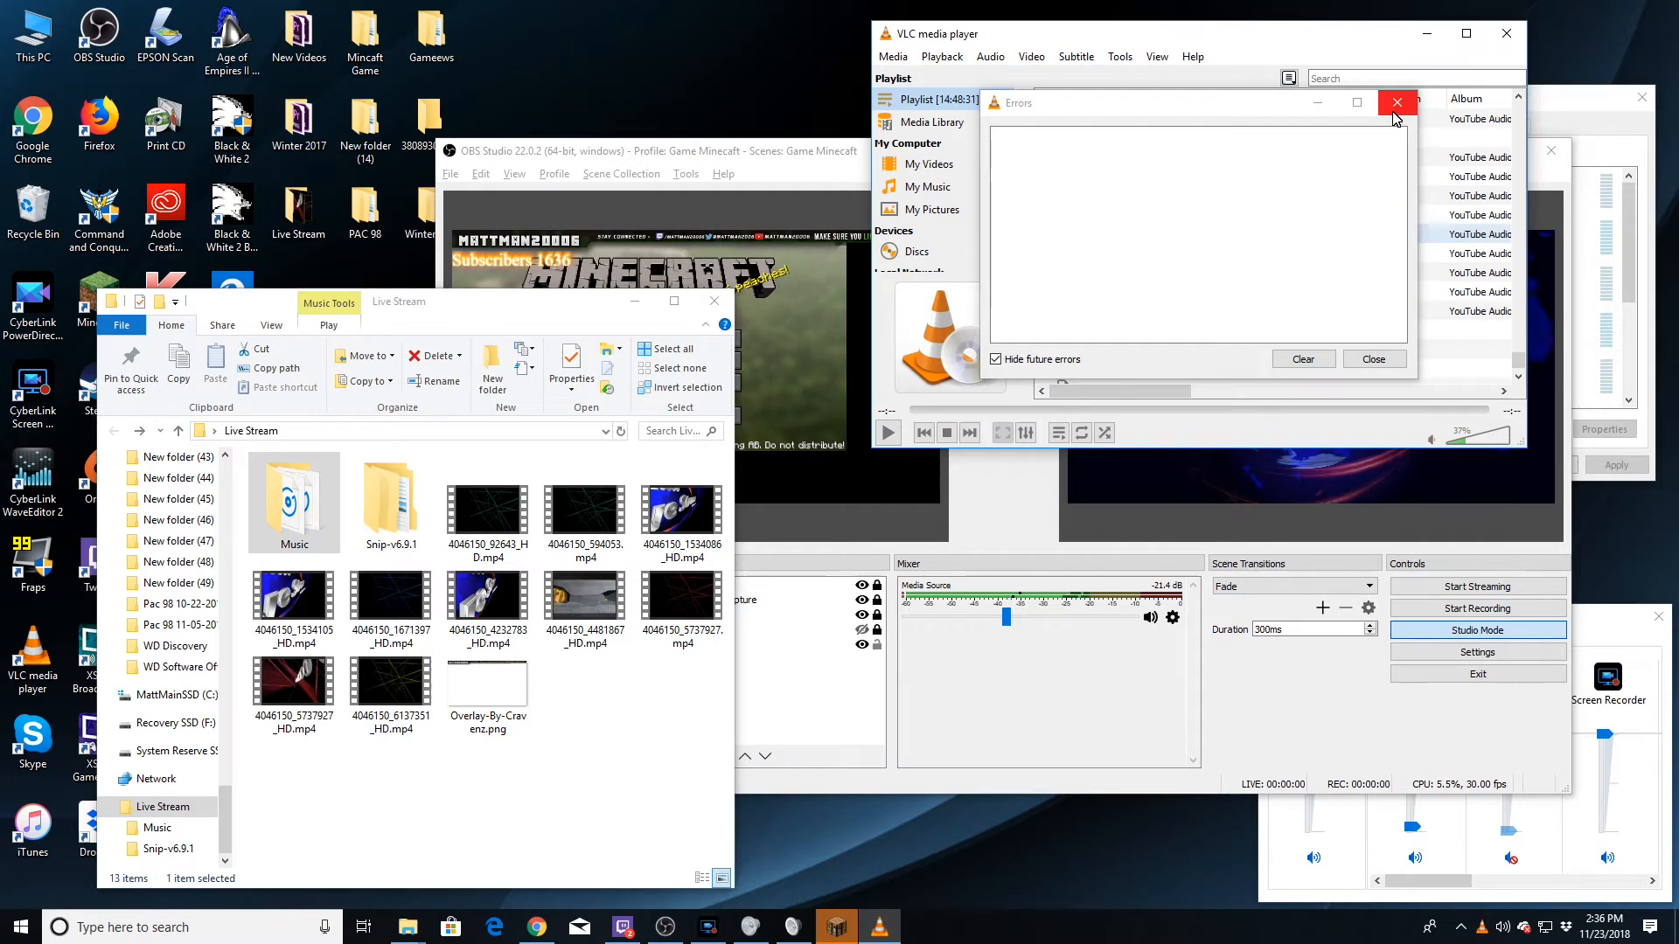
{"action": "left_click", "coordinate": [1397, 105]}
{"action": "double_click", "coordinate": [1134, 332]}
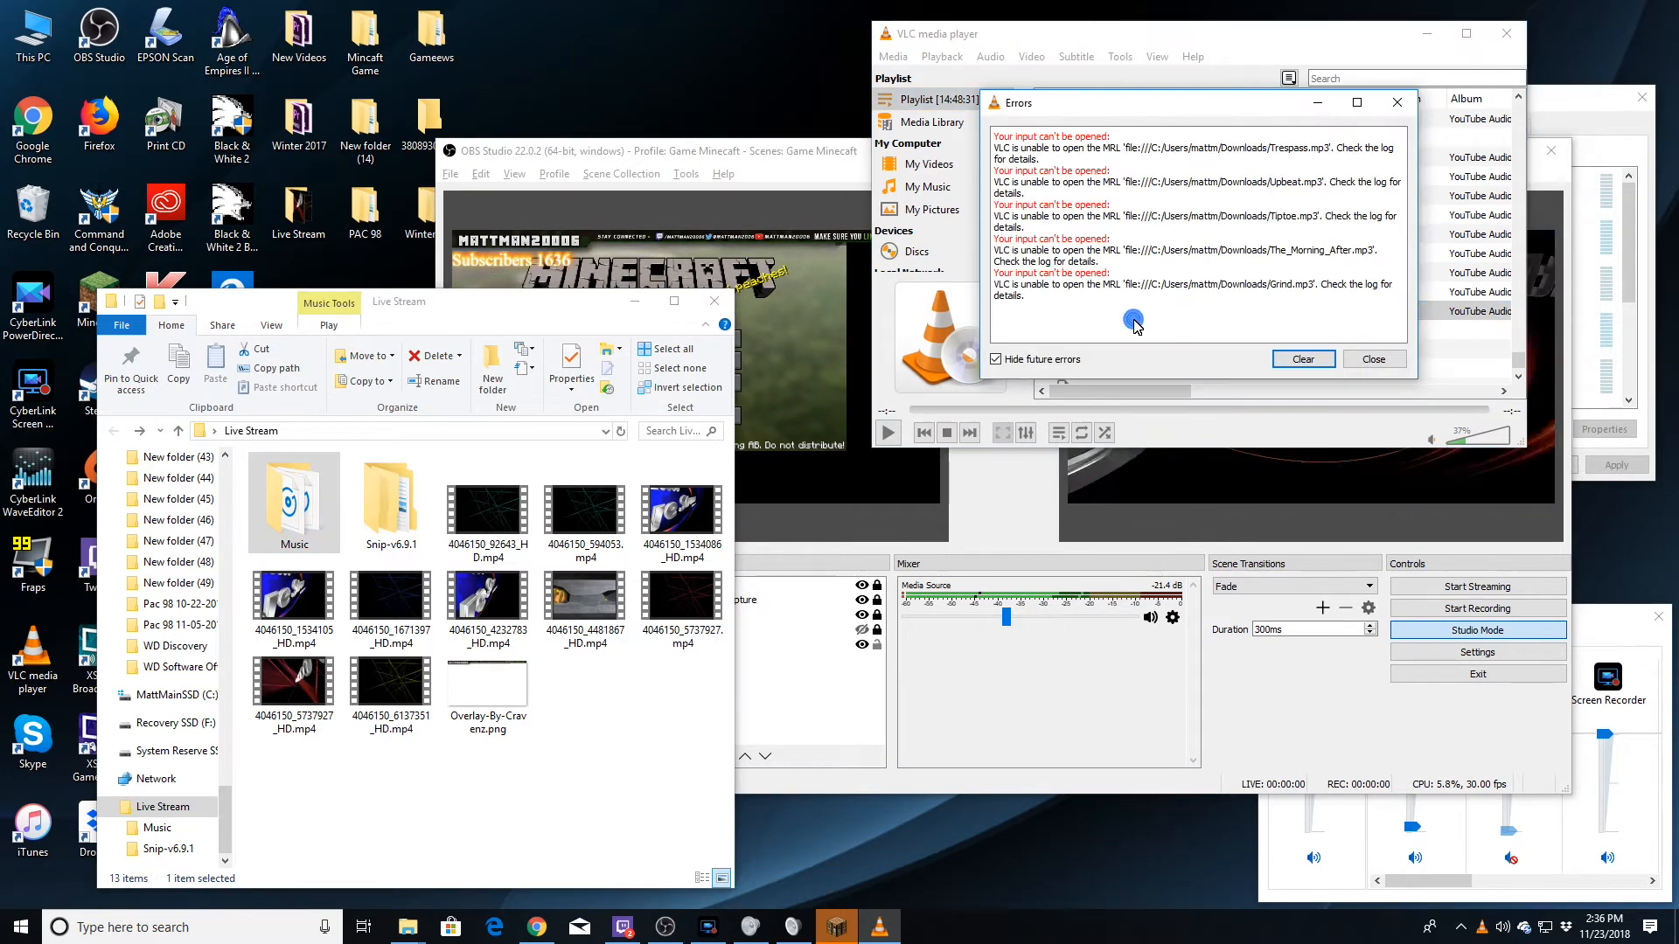
{"action": "left_click", "coordinate": [1356, 360]}
{"action": "left_click_drag", "start_coordinate": [1277, 42], "coordinate": [922, 103]}
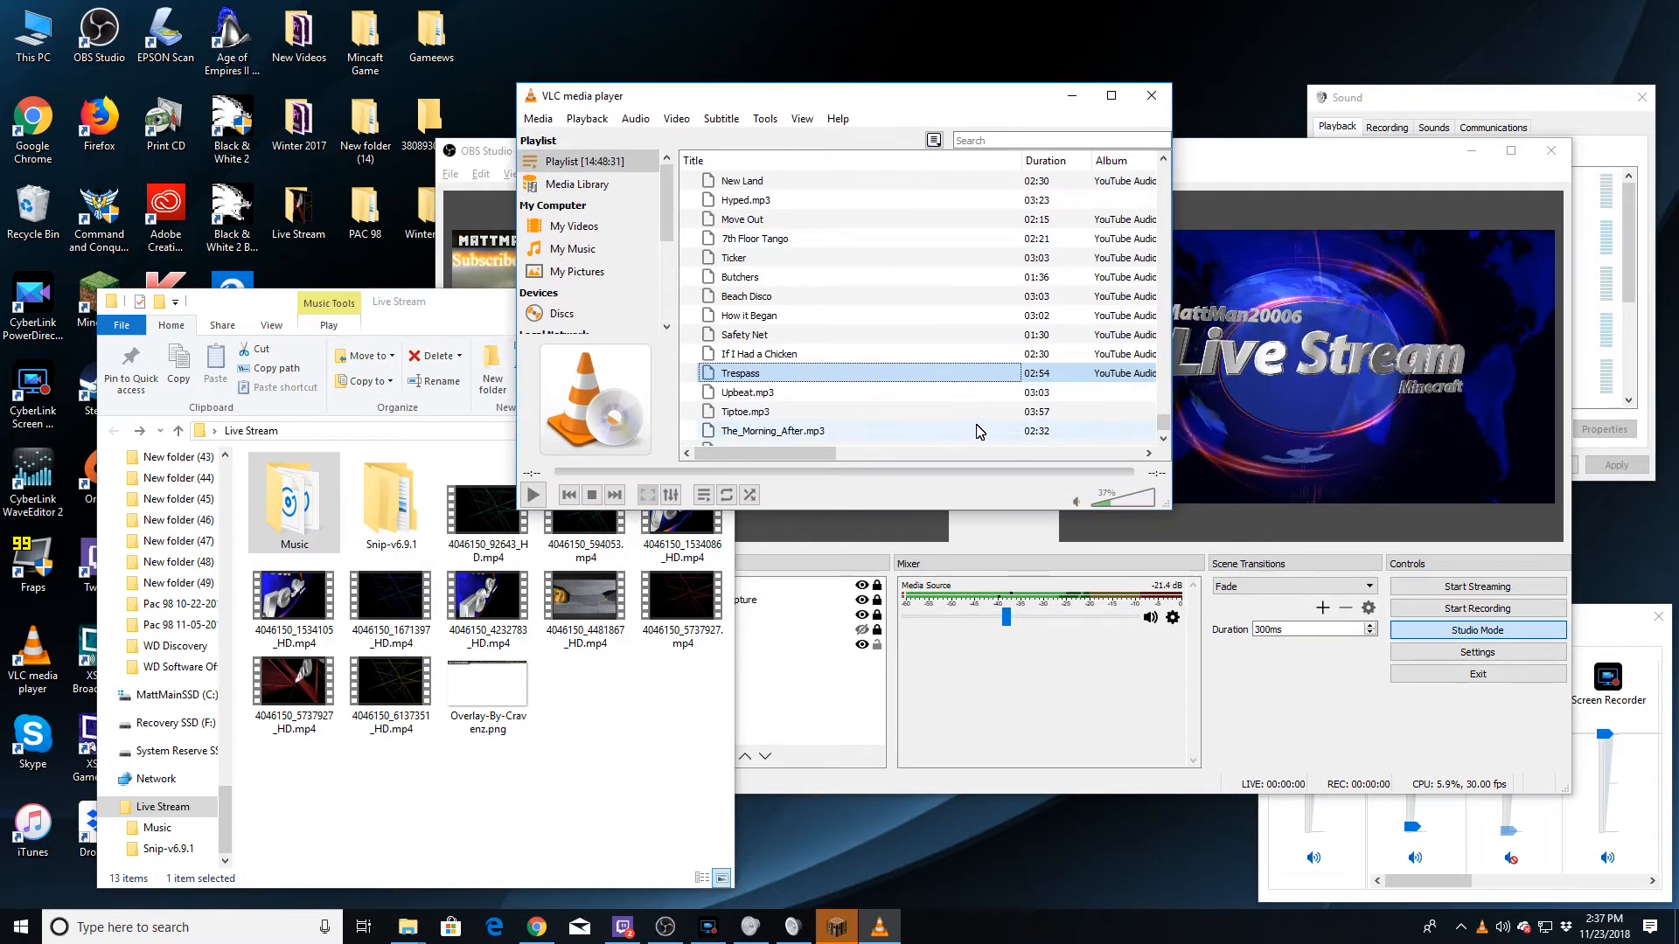
Select every track in the VLC playlist, from Grind.mp3 up to Inside a Computer Chip, and delete them all.
{"action": "left_click", "coordinate": [940, 432]}
{"action": "left_click", "coordinate": [1163, 430]}
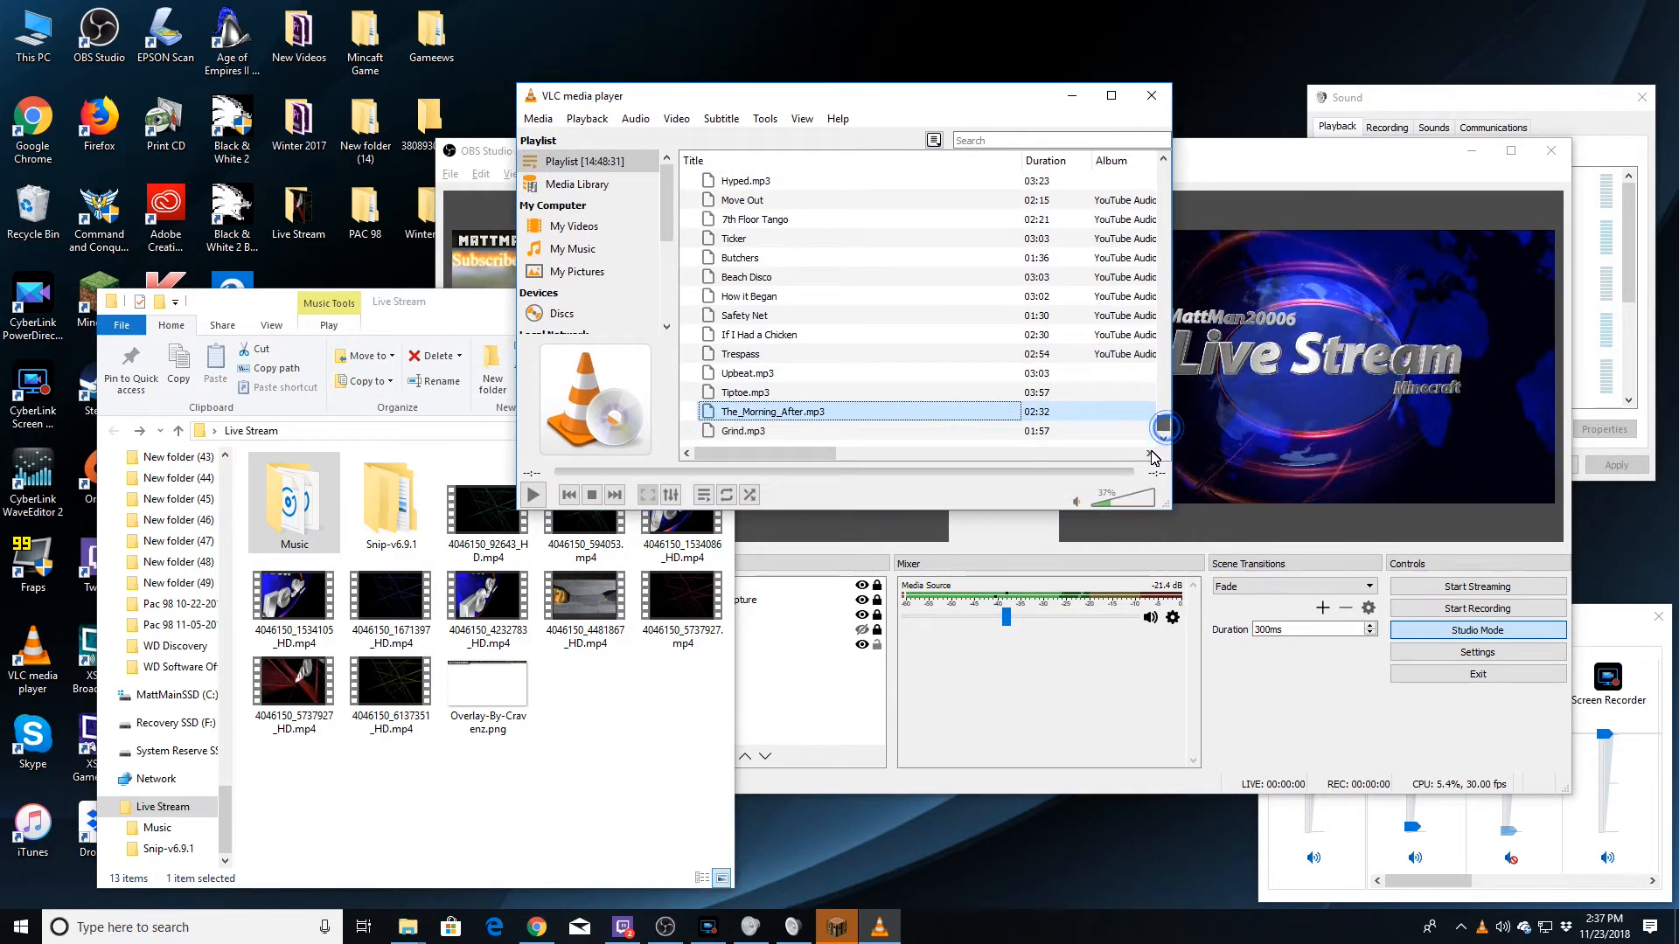
{"action": "left_click", "coordinate": [911, 435]}
{"action": "left_click_drag", "start_coordinate": [1159, 423], "coordinate": [1169, 144]}
{"action": "left_click", "coordinate": [795, 179], "text": "shift"}
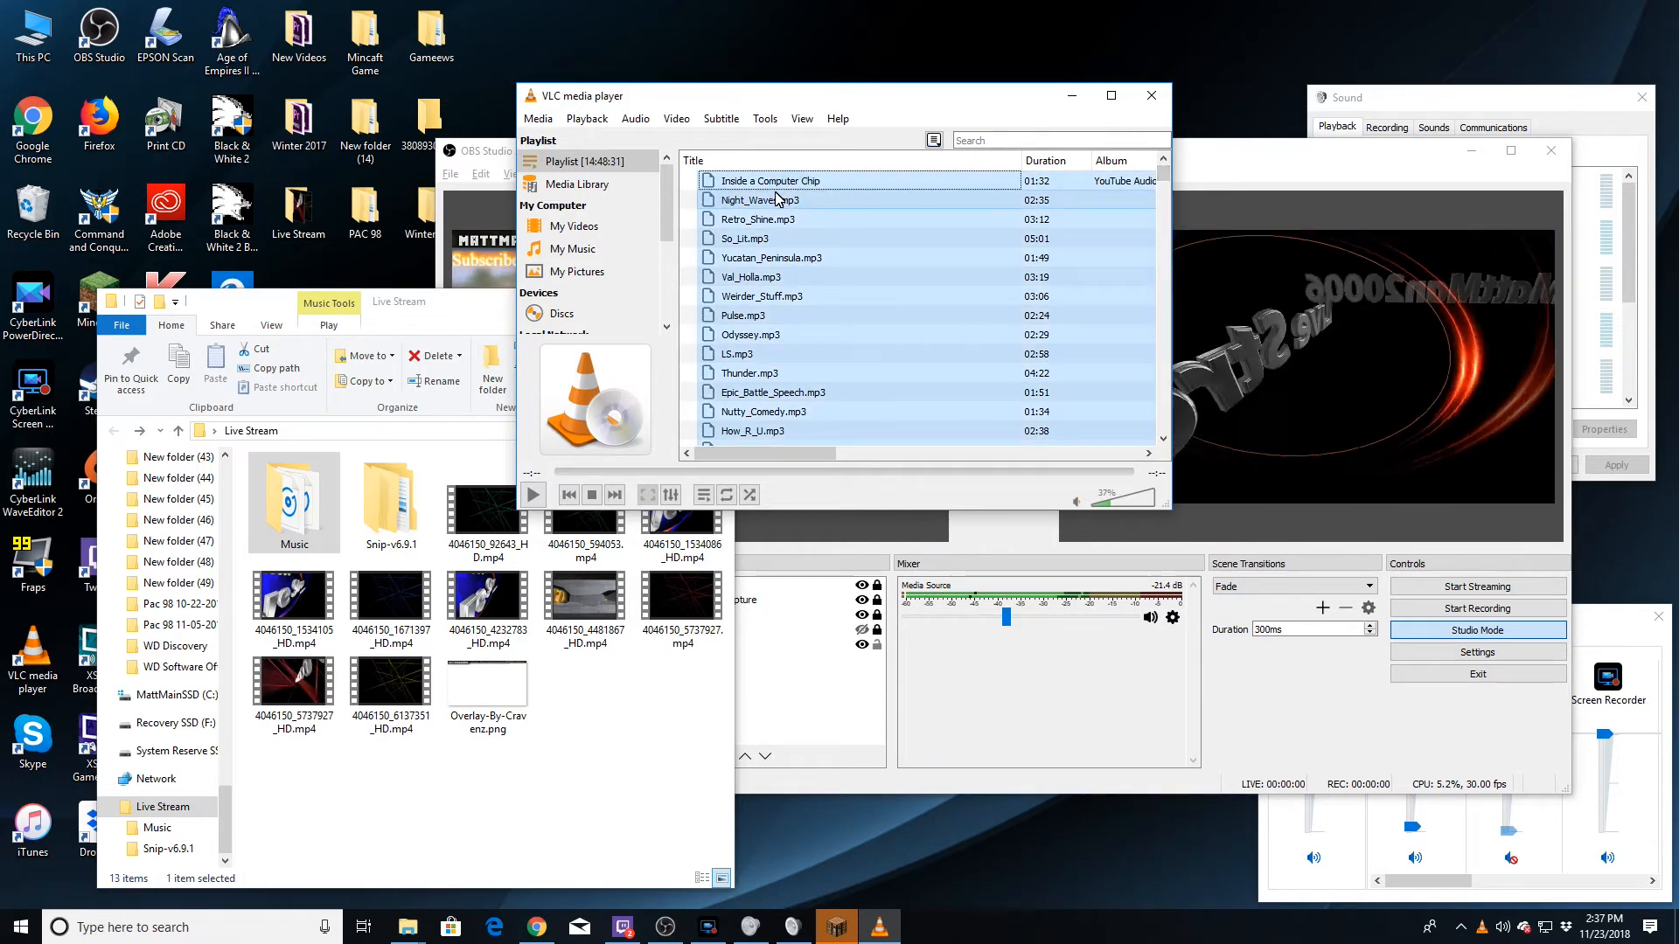
{"action": "key", "text": "Delete"}
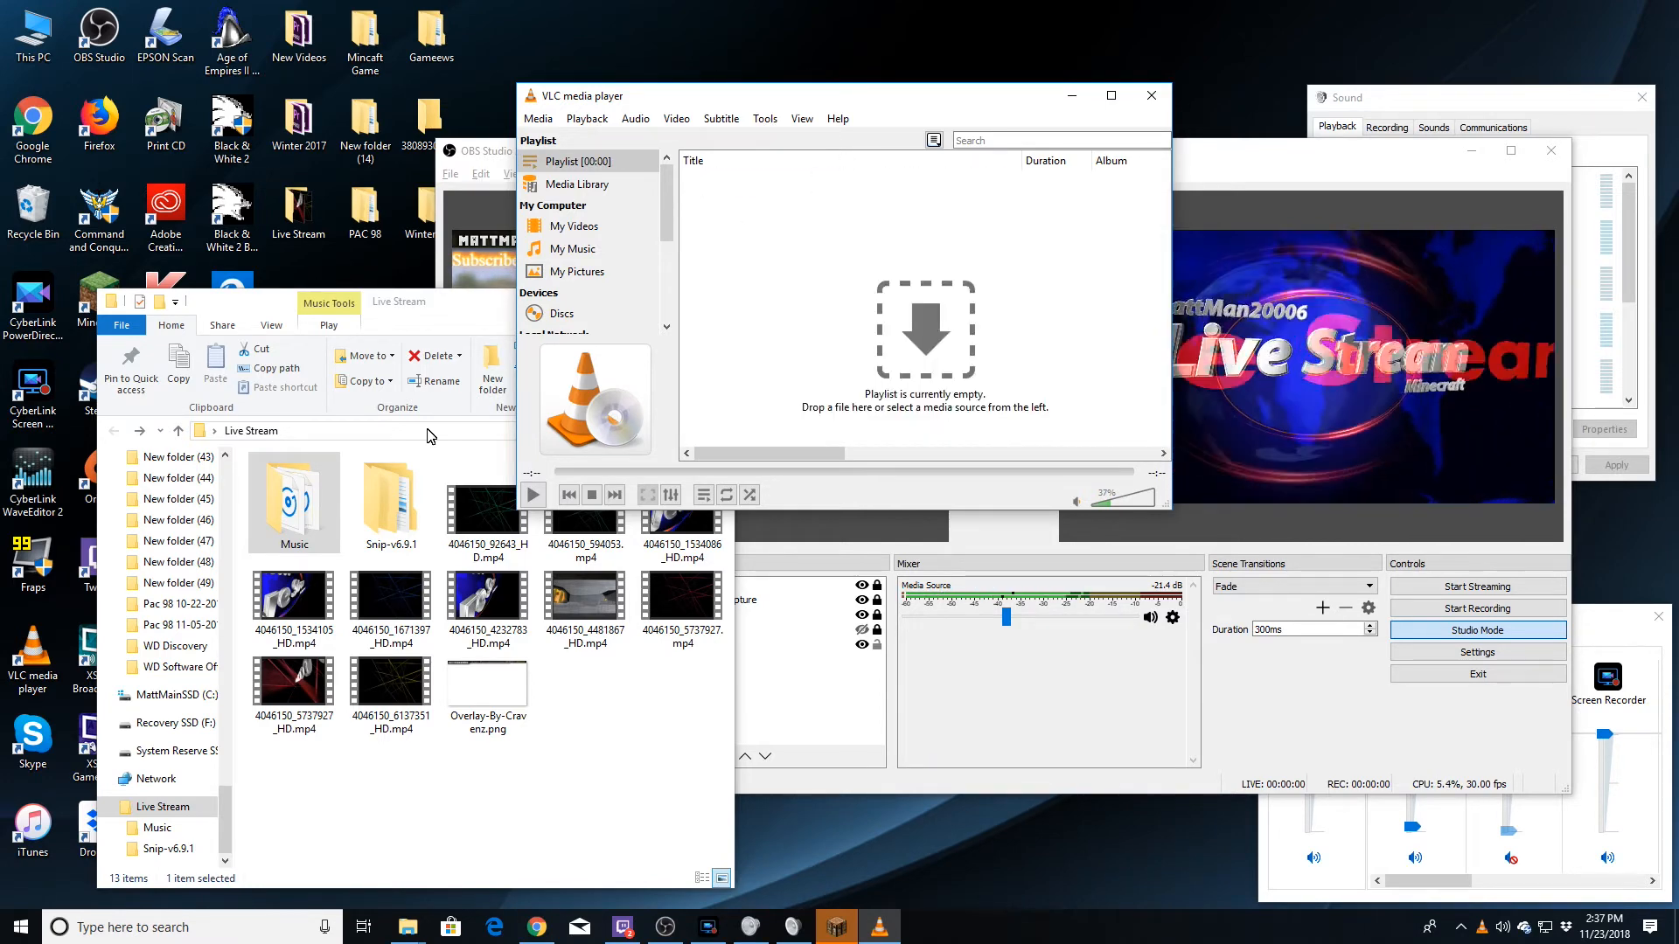
Add all songs from the Live Stream Music folder to the VLC playlist, and move the two windows apart.
{"action": "double_click", "coordinate": [301, 524]}
{"action": "left_click", "coordinate": [355, 484]}
{"action": "left_click_drag", "start_coordinate": [724, 476], "coordinate": [750, 885]}
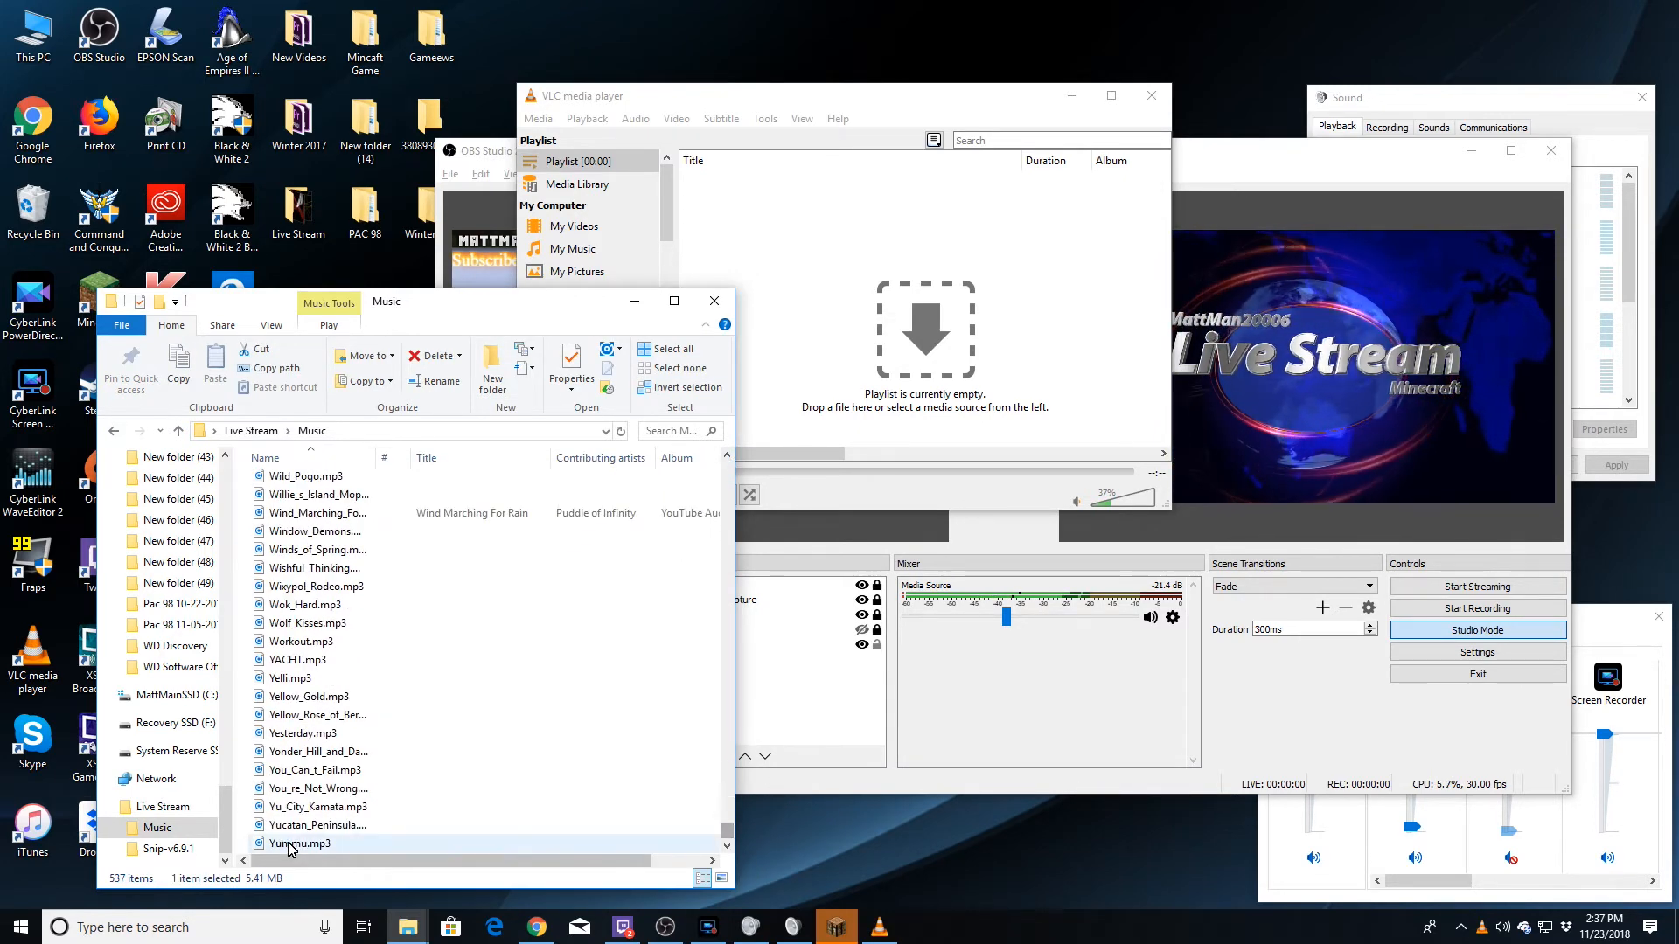
{"action": "left_click", "coordinate": [297, 843], "text": "shift"}
{"action": "left_click_drag", "start_coordinate": [286, 659], "coordinate": [857, 278]}
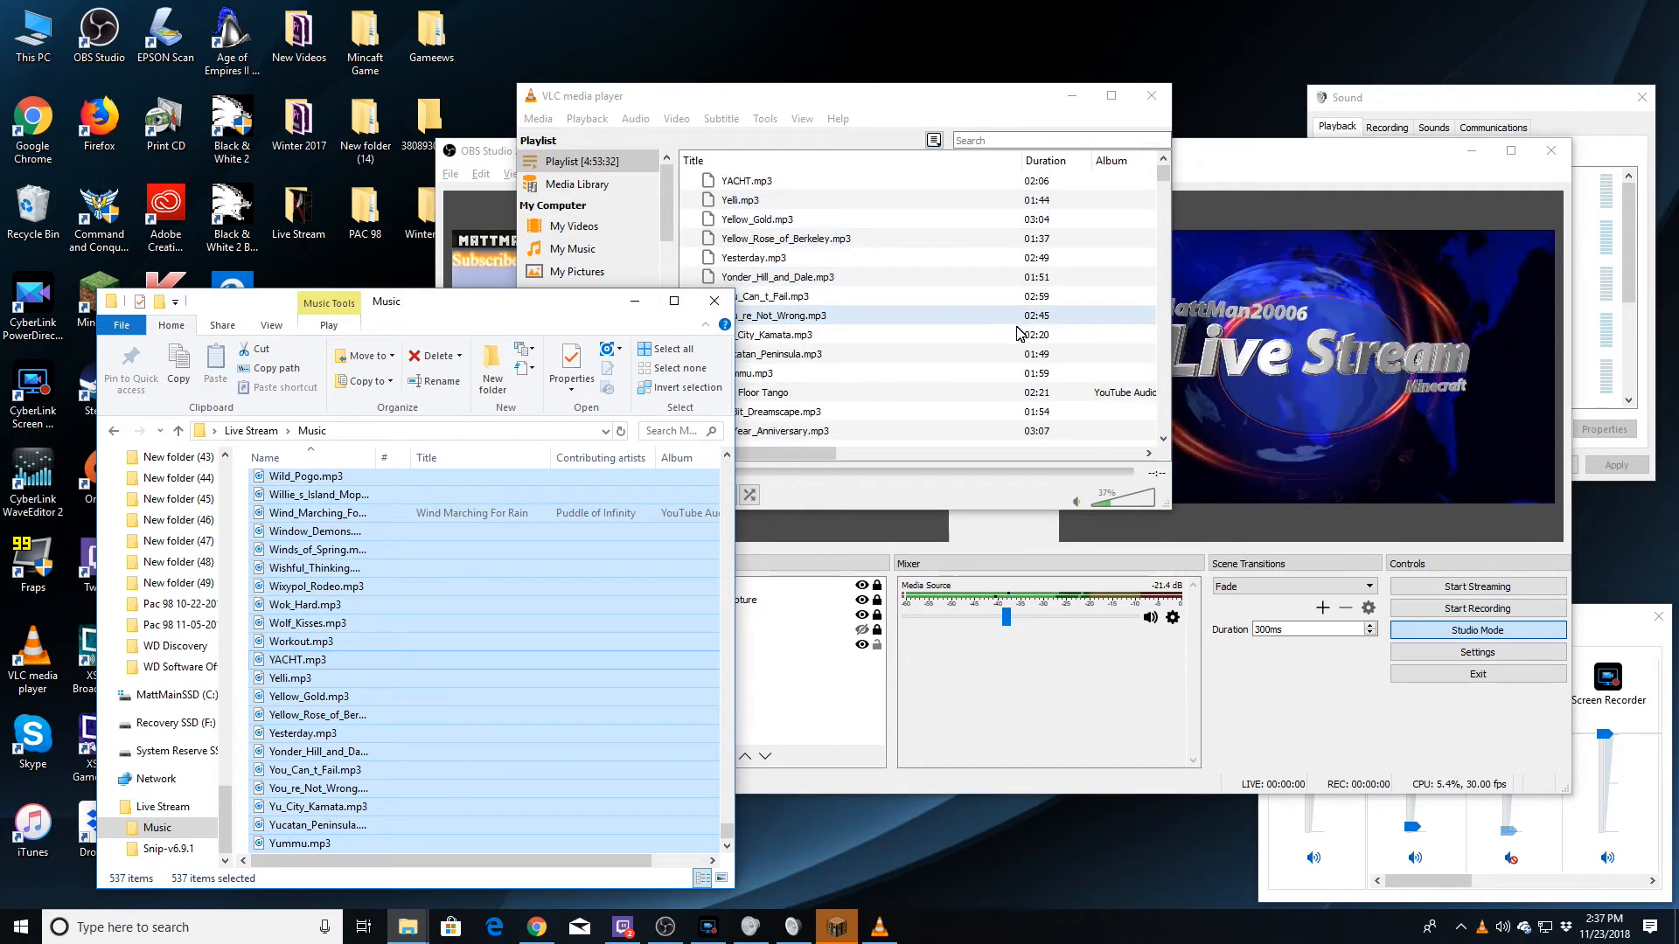
{"action": "left_click_drag", "start_coordinate": [601, 307], "coordinate": [476, 277]}
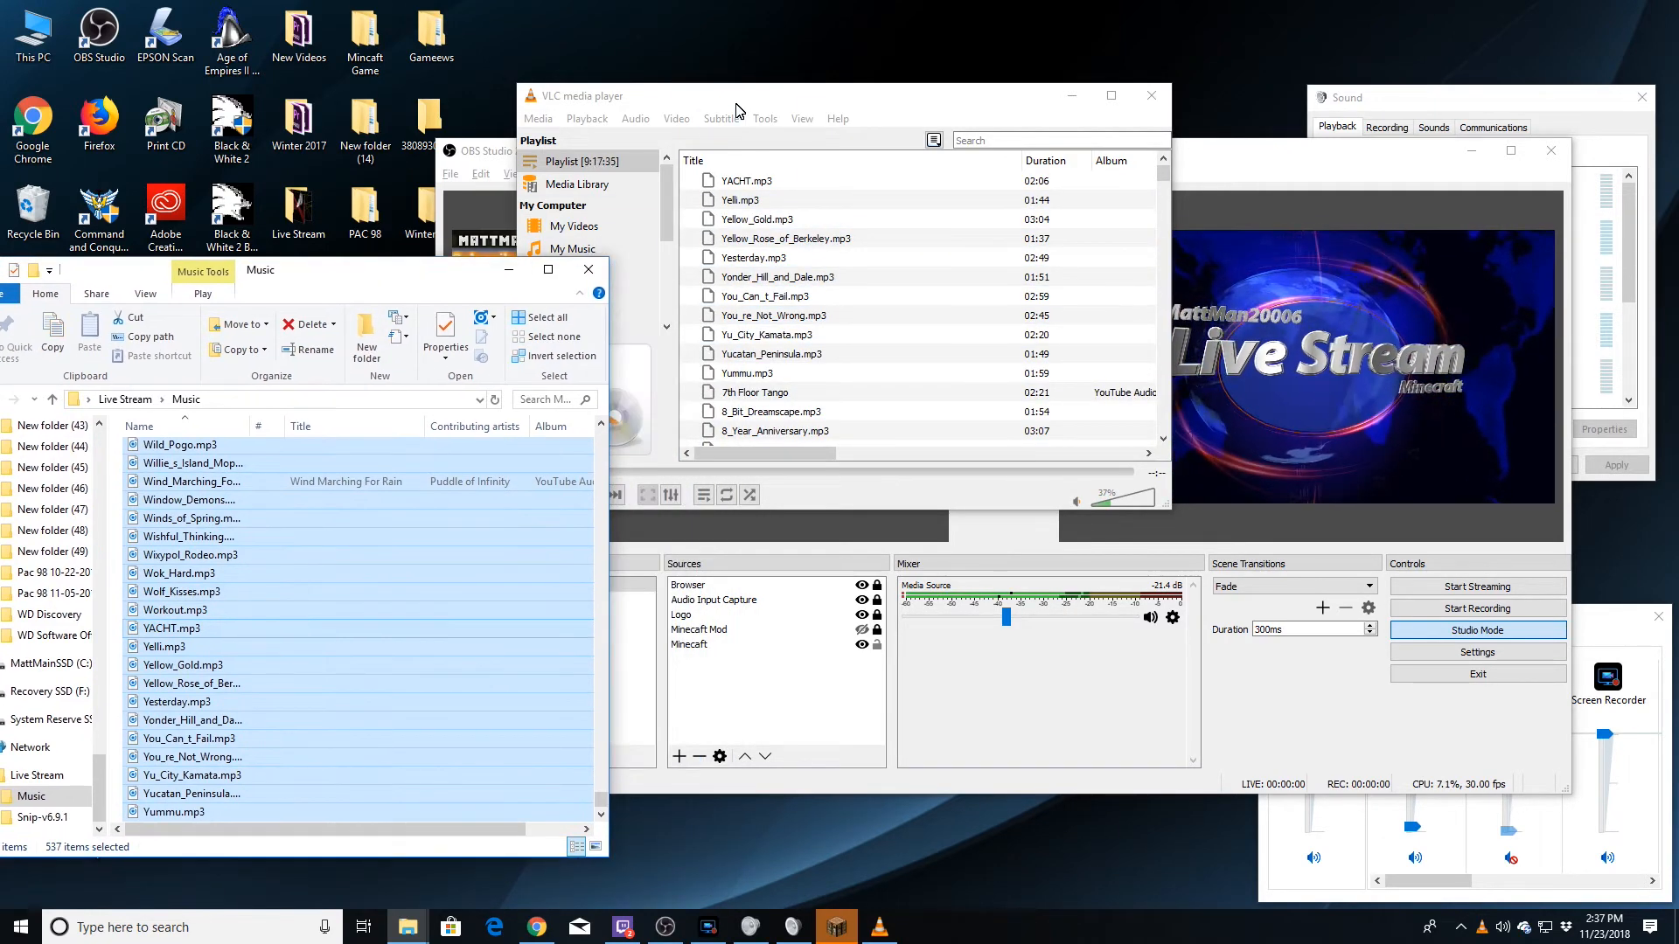
{"action": "left_click", "coordinate": [748, 95]}
{"action": "left_click_drag", "start_coordinate": [845, 109], "coordinate": [906, 134]}
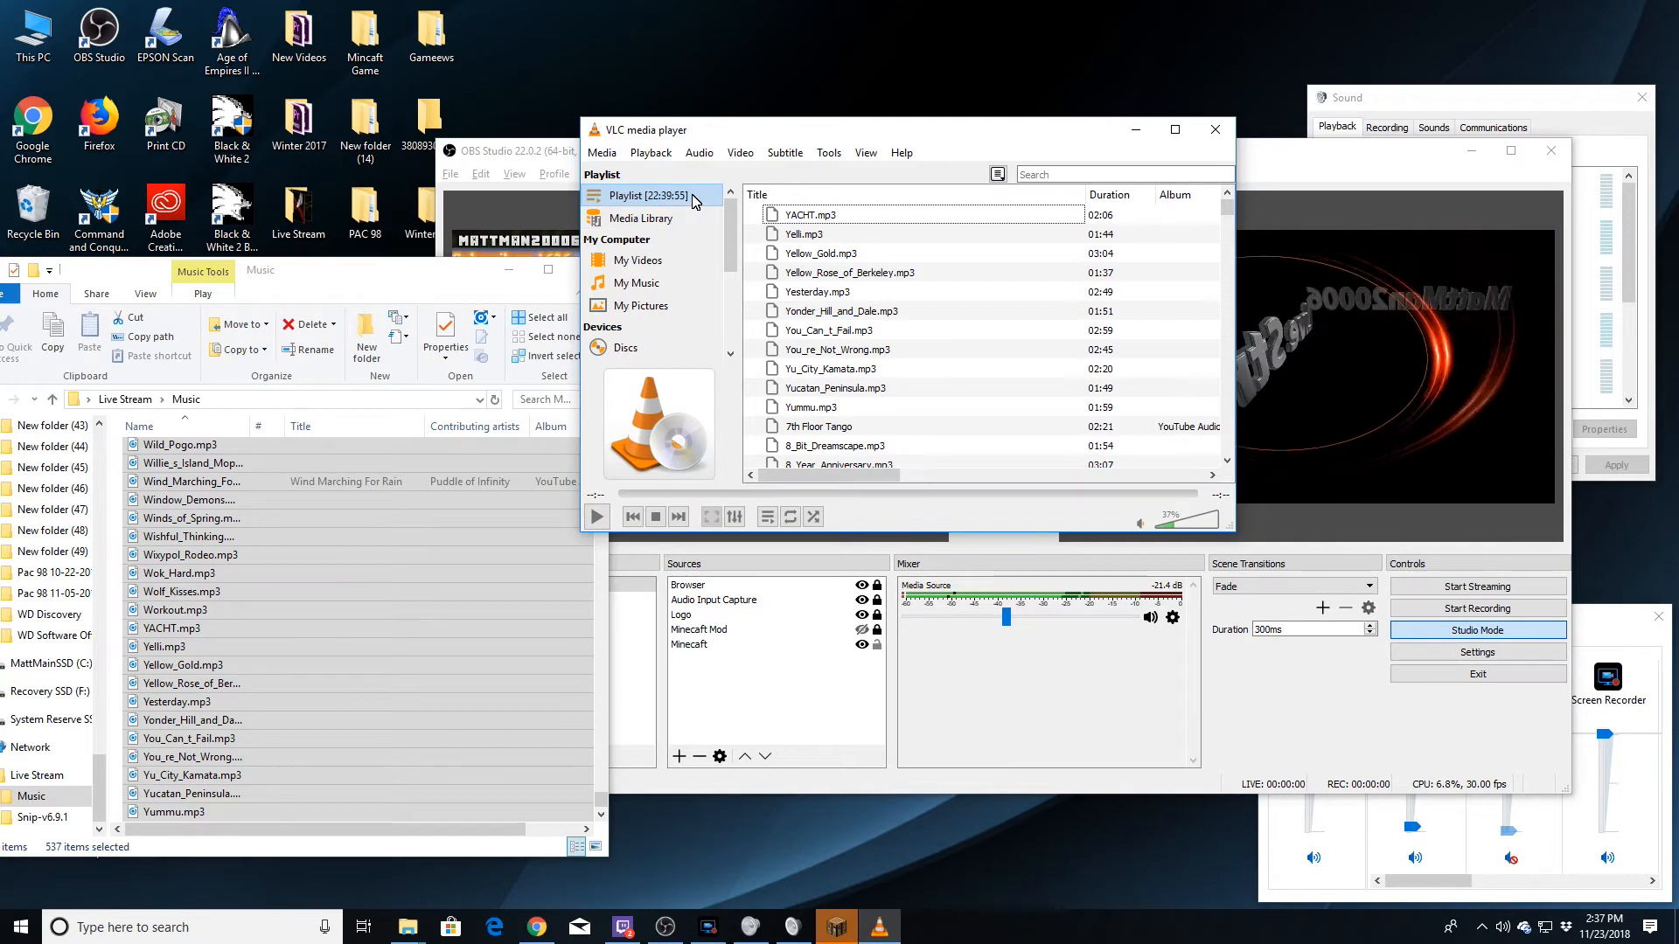
Save the playlist as an XSPF file in Documents, declining to overwrite New list and adding "ad" to the name instead.
{"action": "left_click", "coordinate": [603, 153]}
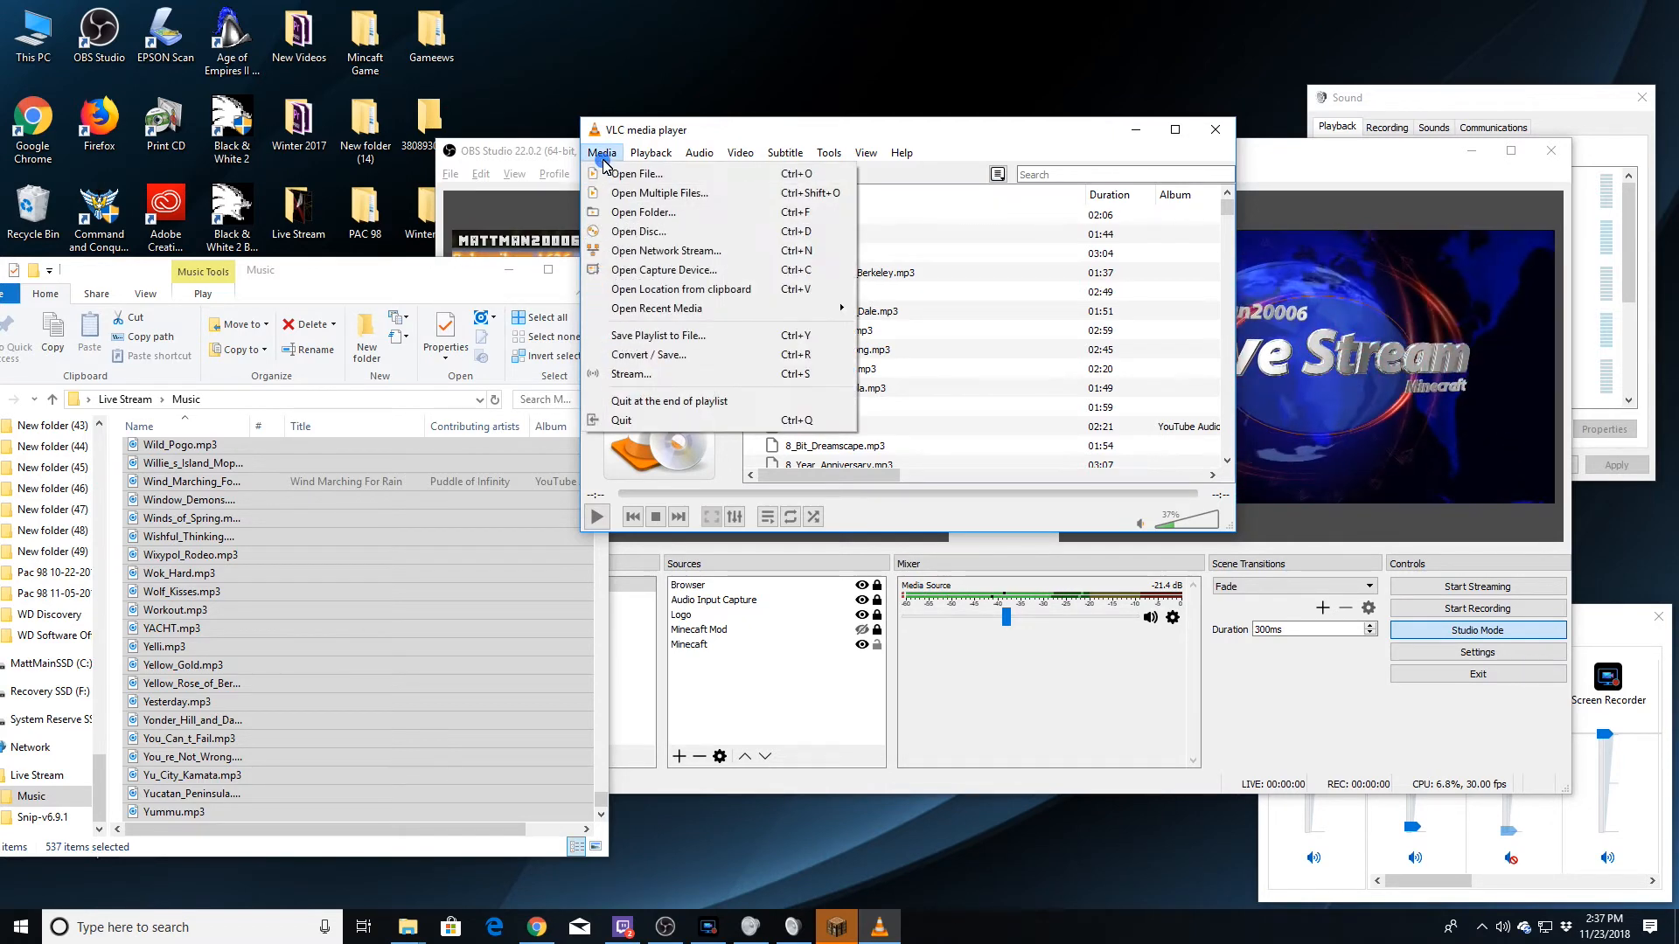
{"action": "left_click", "coordinate": [681, 339]}
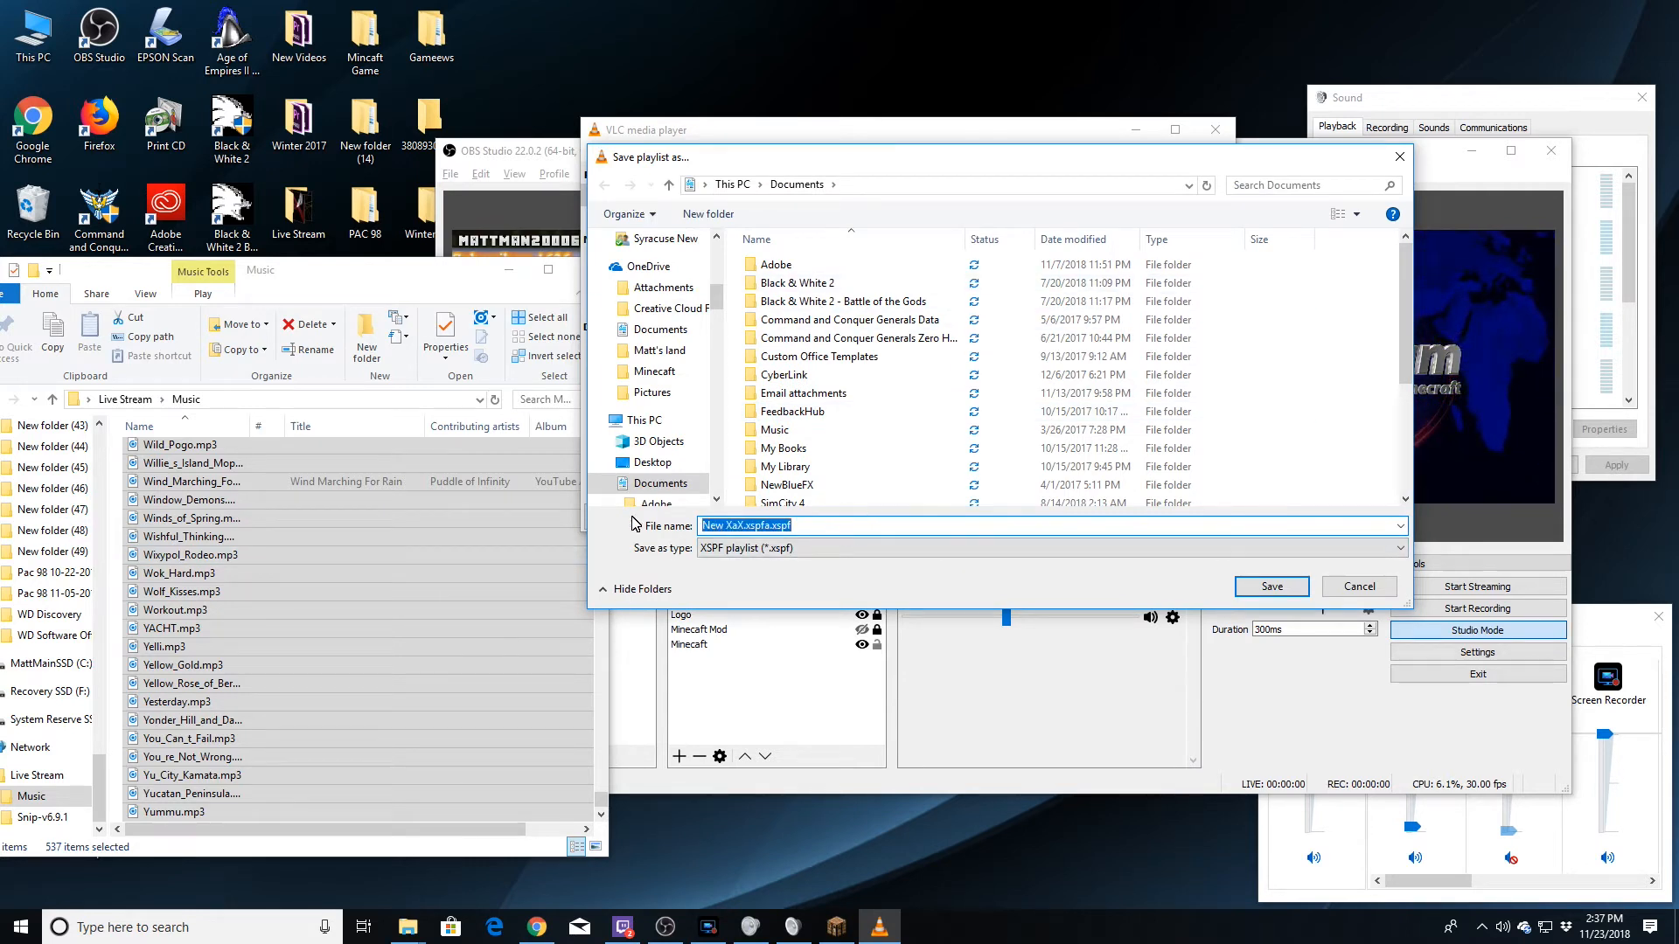
{"action": "type", "text": "New "}
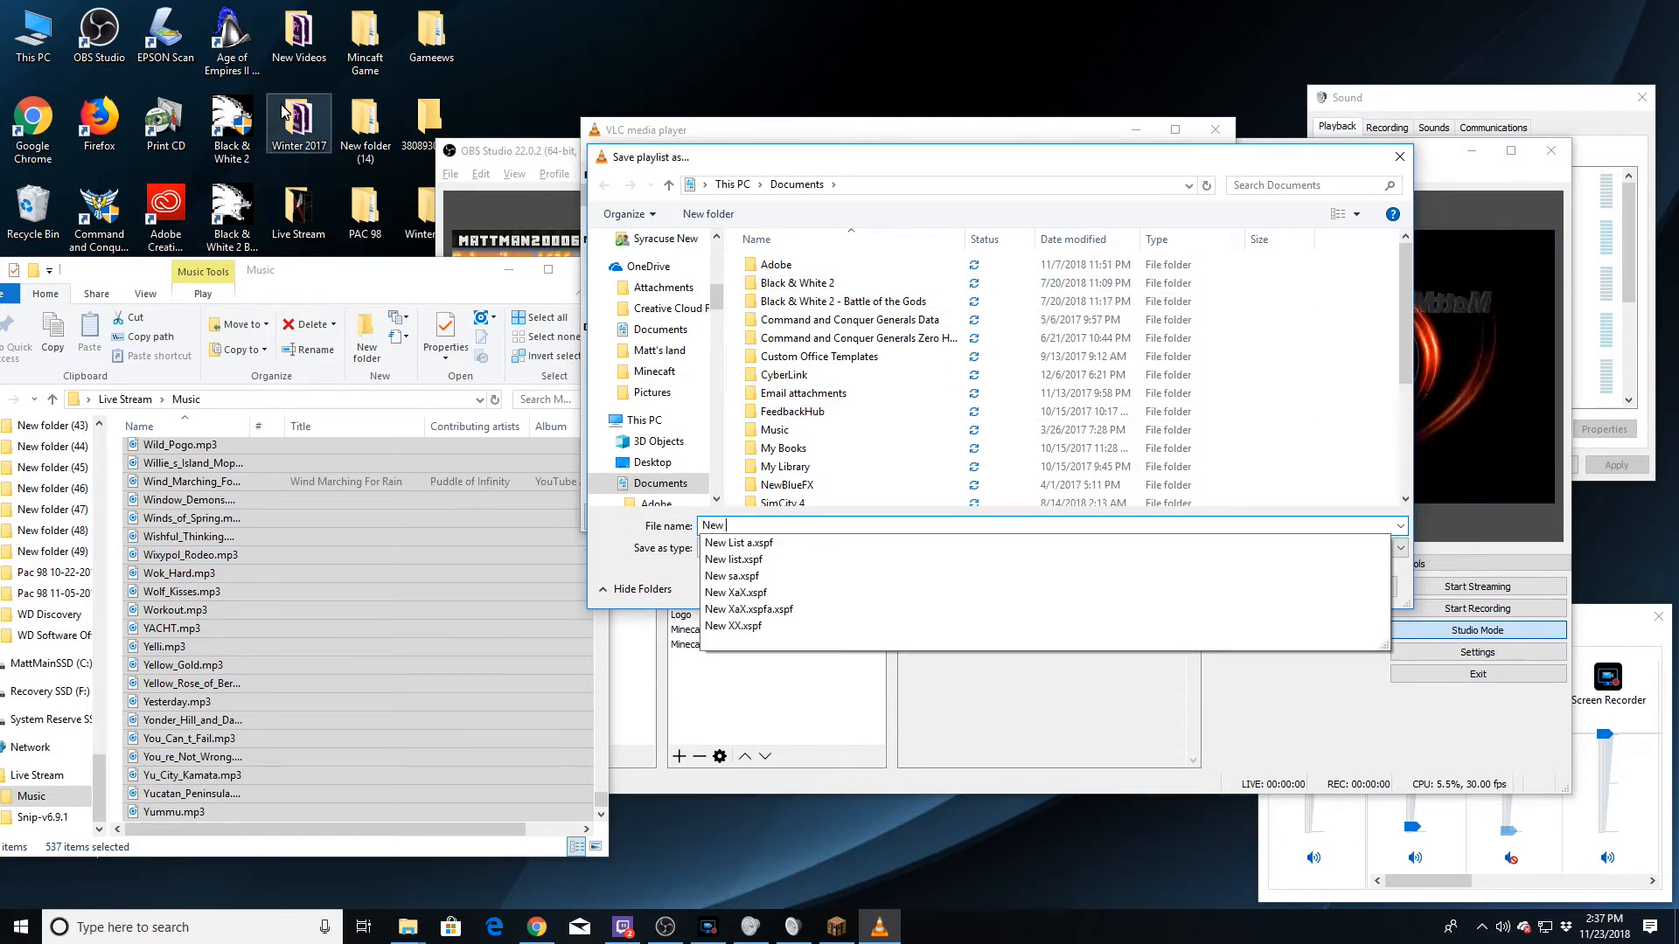
{"action": "type", "text": "list"}
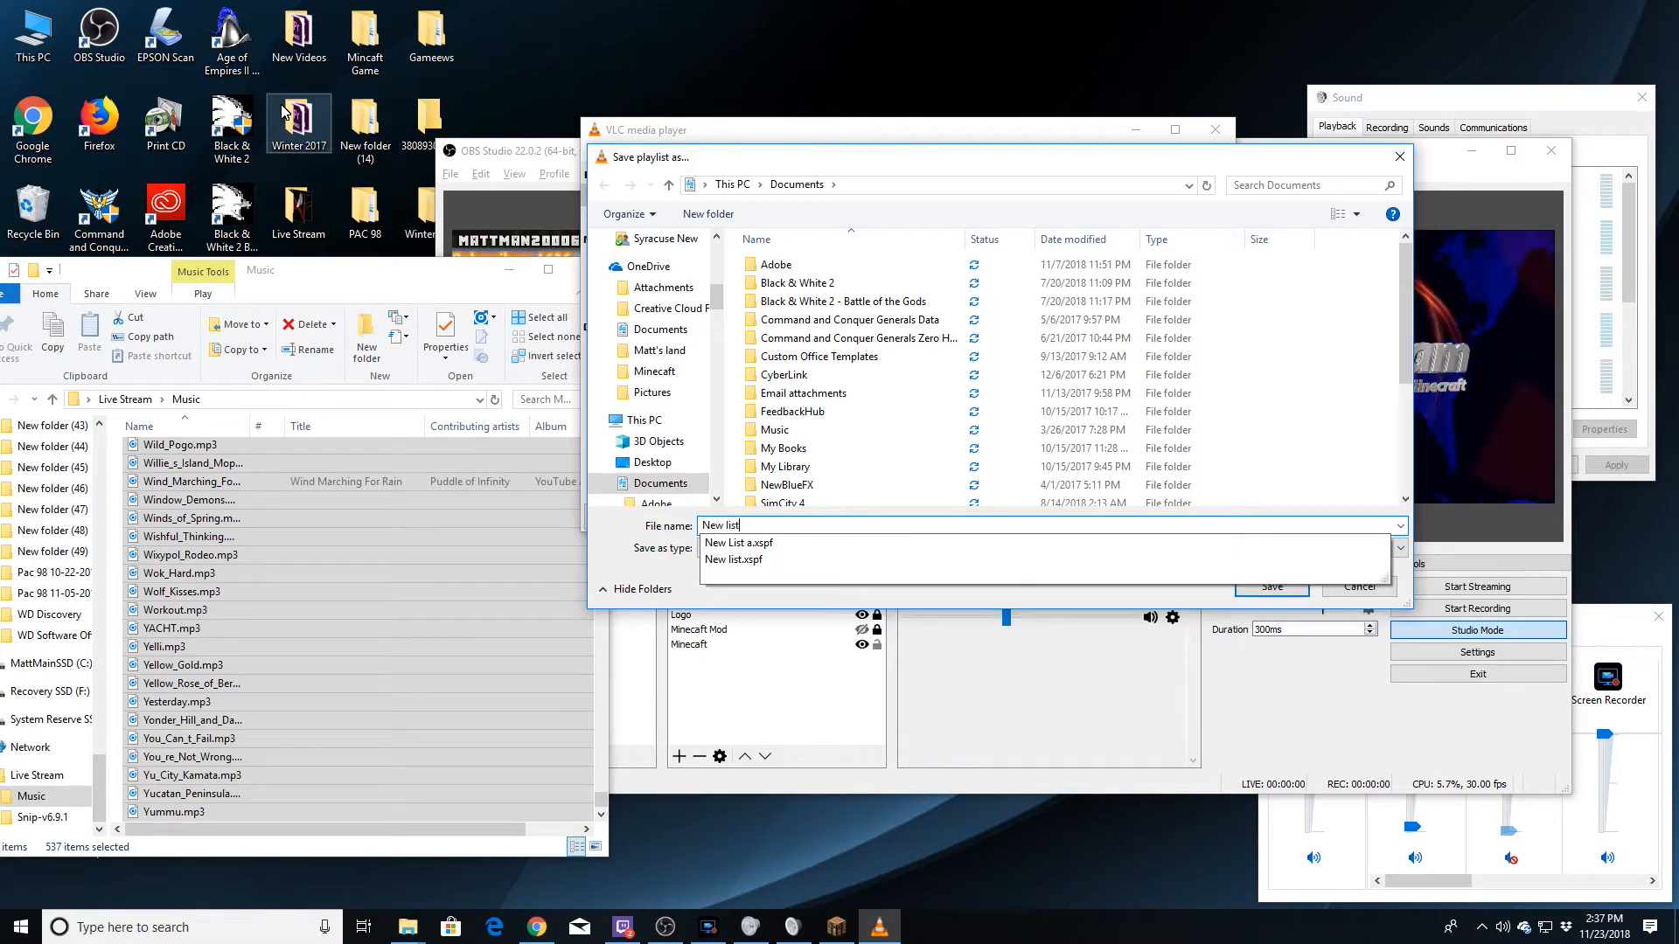
{"action": "left_click", "coordinate": [1008, 605]}
{"action": "left_click", "coordinate": [1300, 595]}
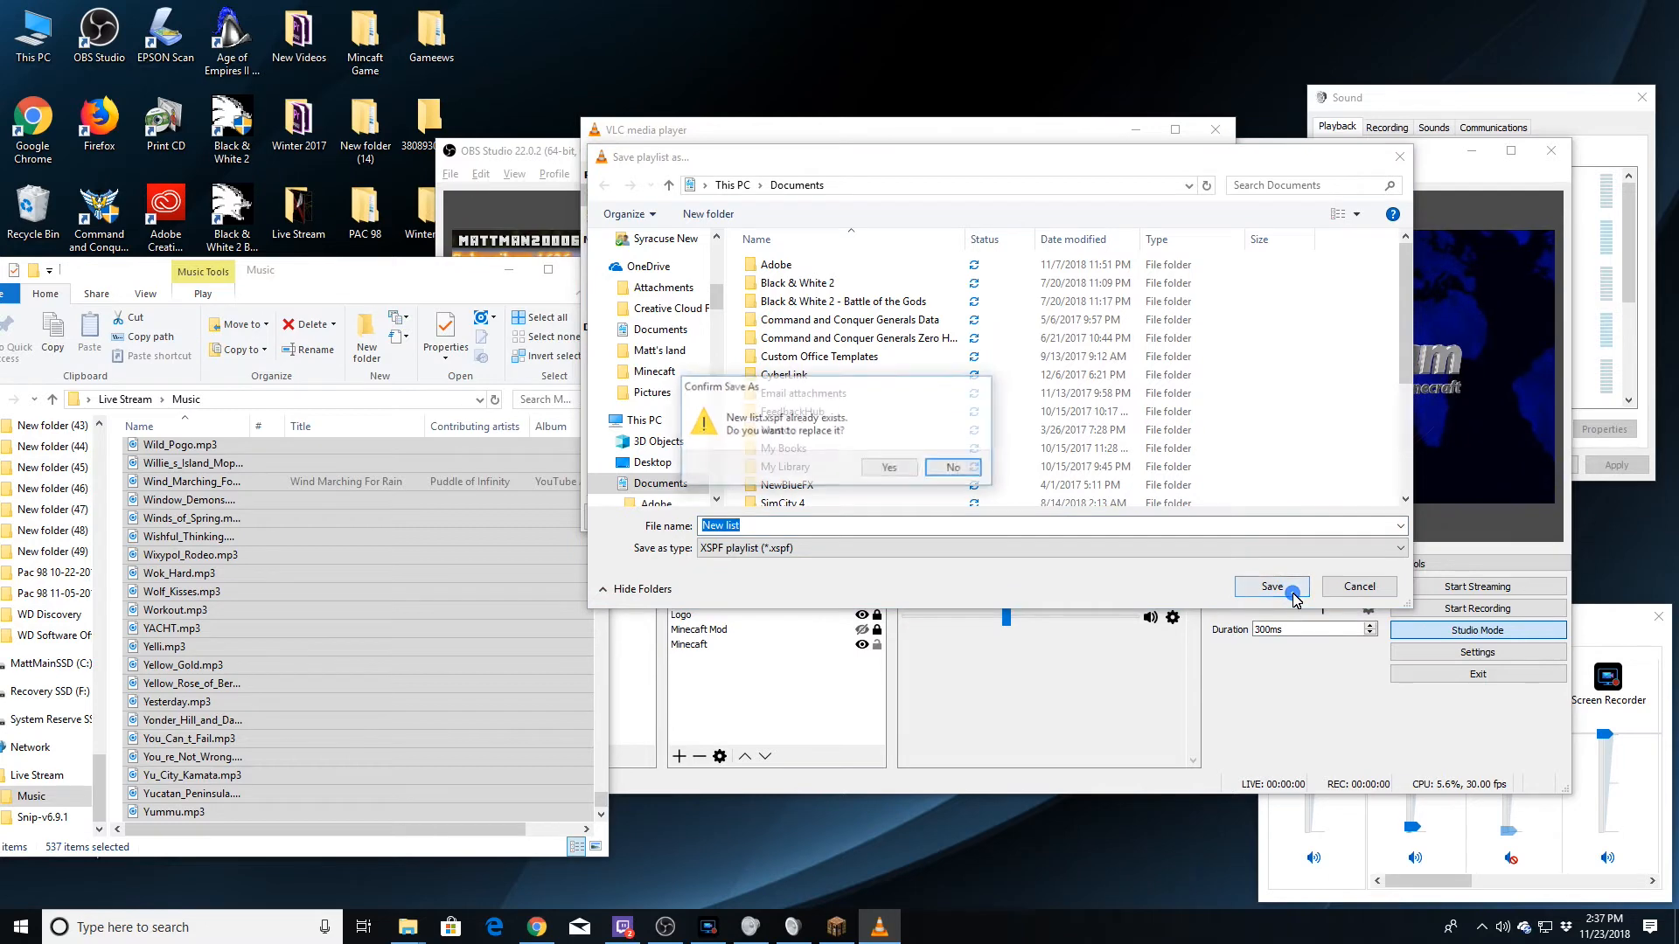
{"action": "left_click", "coordinate": [955, 469]}
{"action": "left_click", "coordinate": [787, 524]}
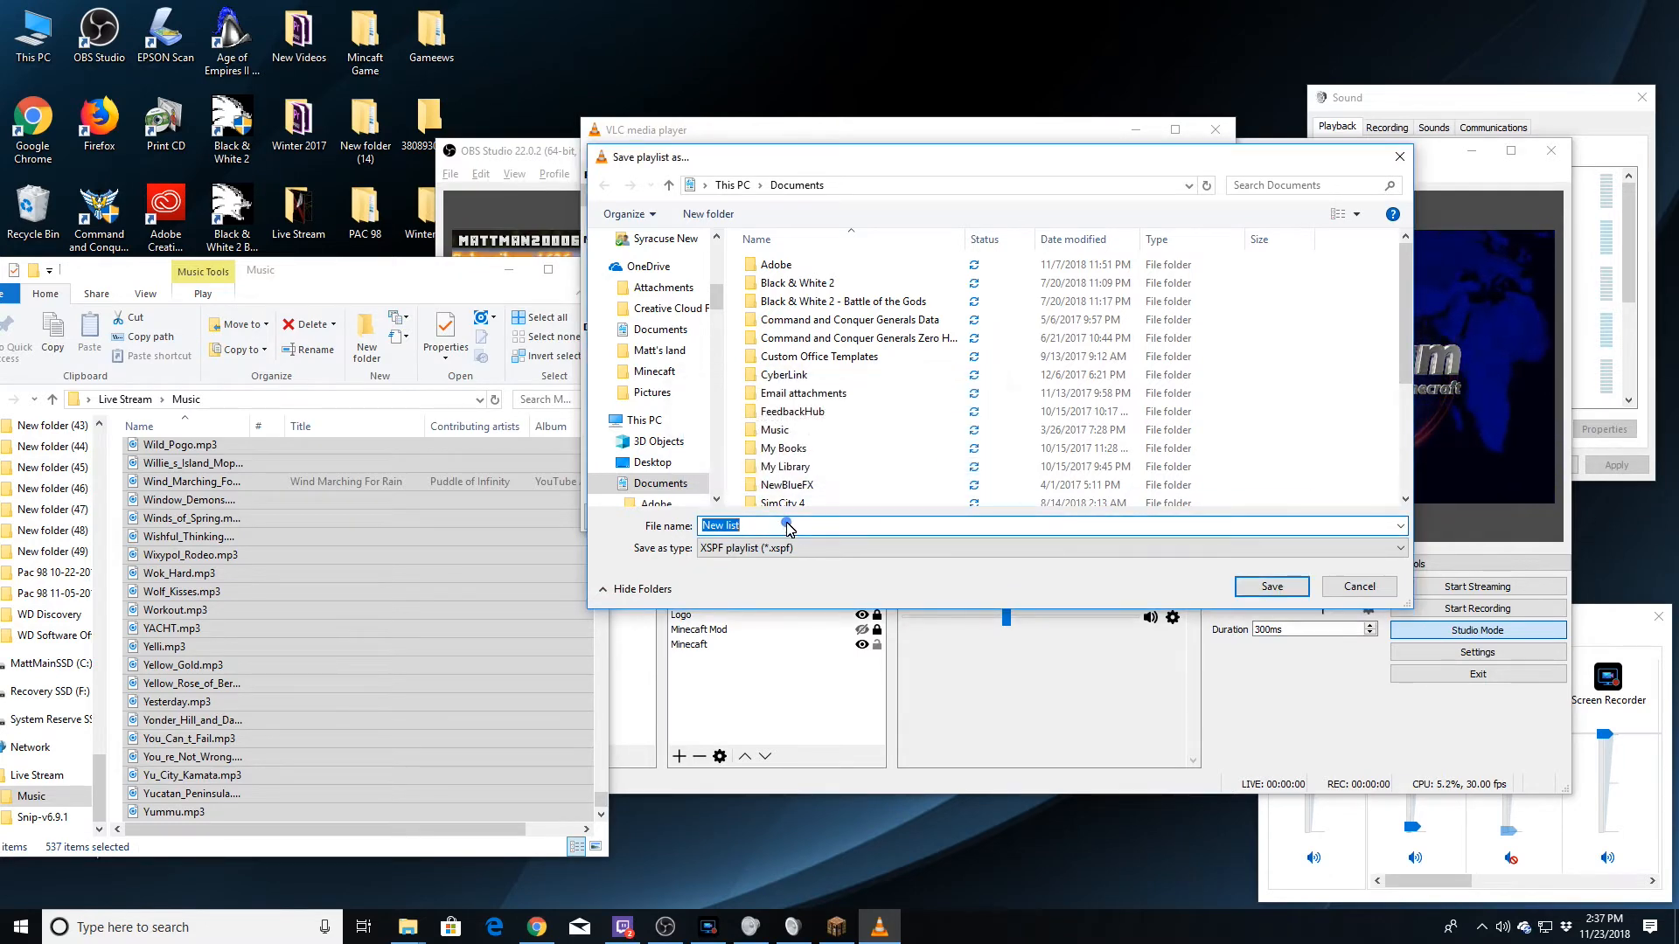
{"action": "type", "text": "ad"}
{"action": "left_click", "coordinate": [1266, 590]}
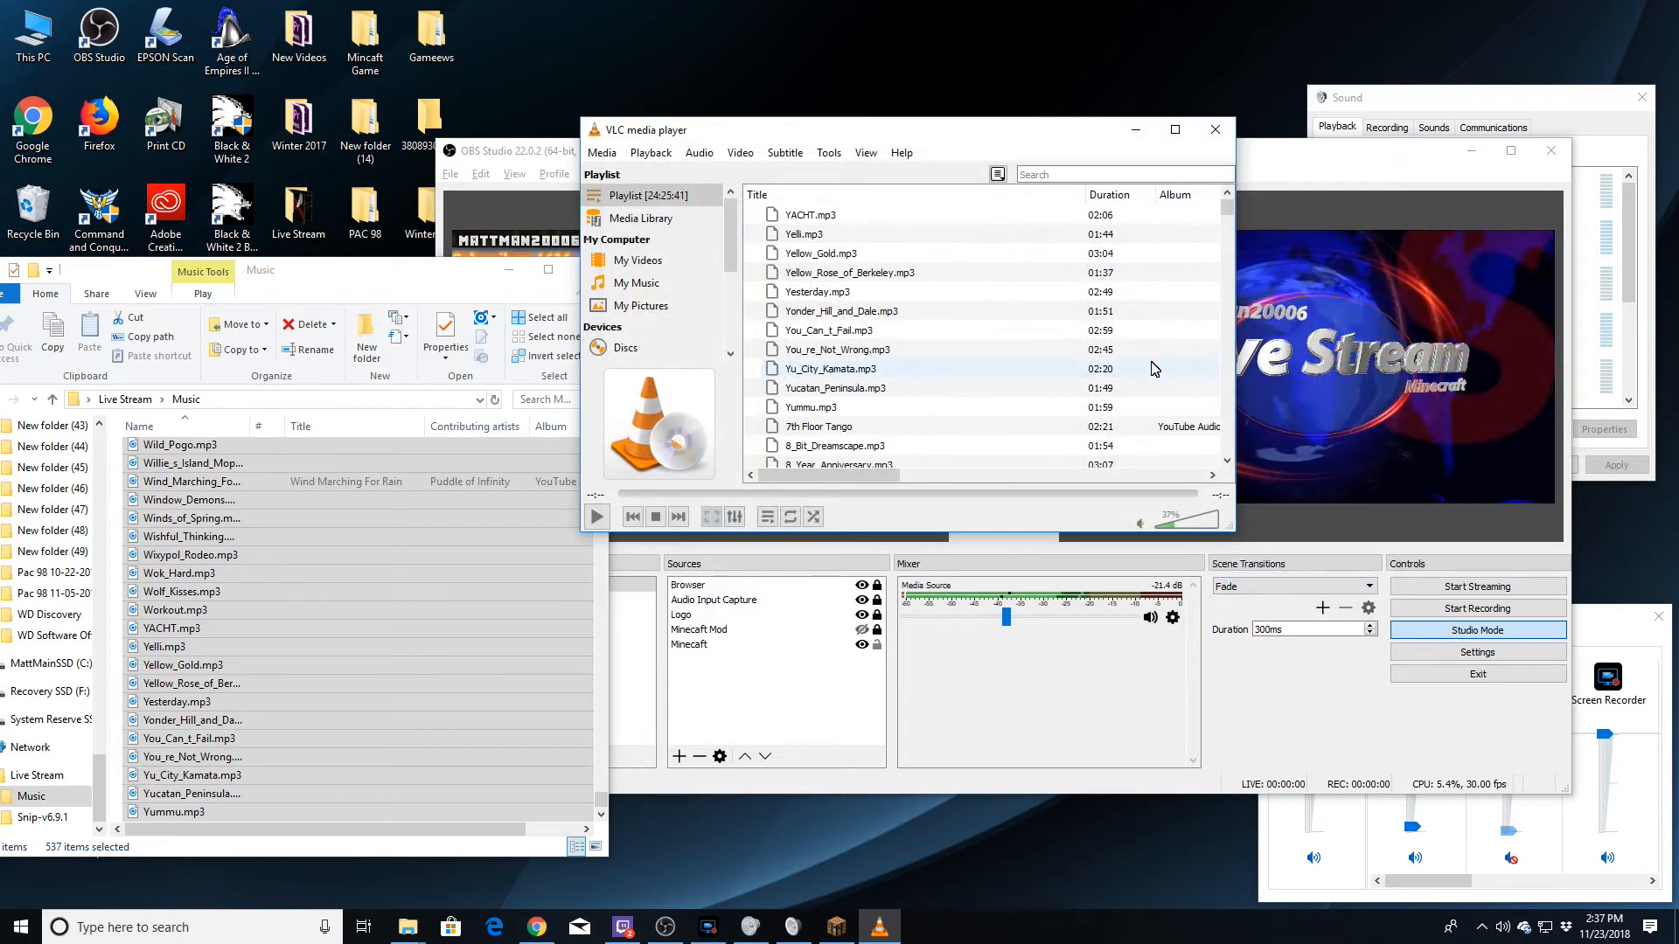
Move VLC aside, and in OBS Studio enlarge the Minecraft source to fill the Game scene canvas and lock it.
{"action": "left_click_drag", "start_coordinate": [843, 133], "coordinate": [1245, 129]}
{"action": "left_click", "coordinate": [830, 441]}
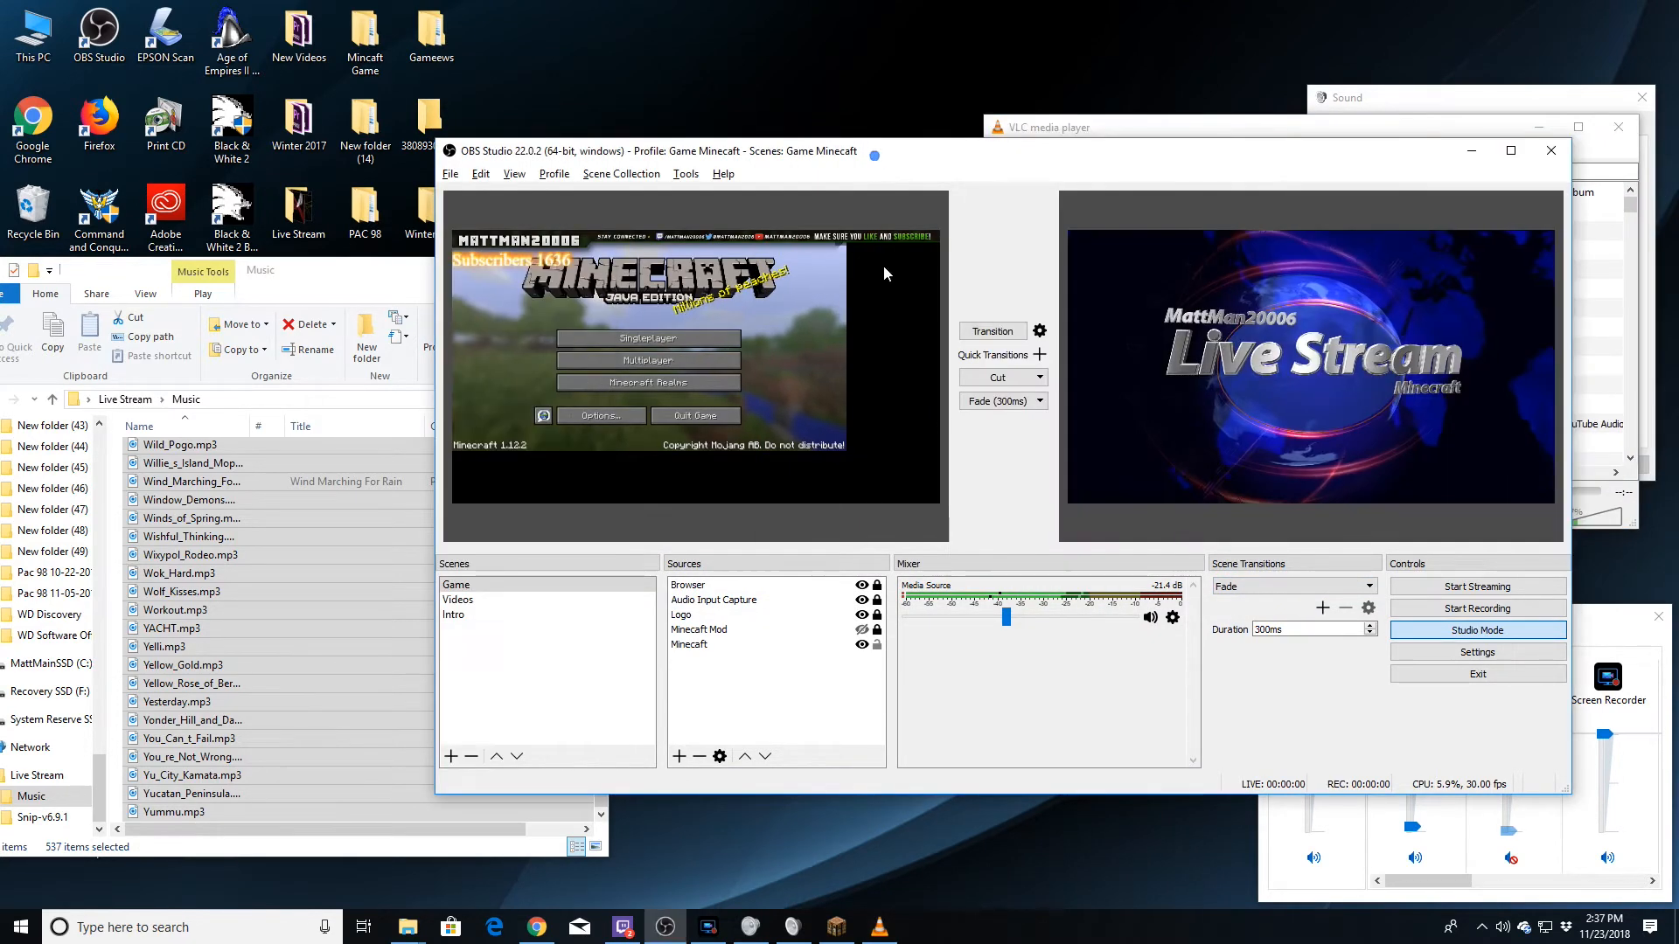
{"action": "left_click_drag", "start_coordinate": [846, 452], "coordinate": [936, 501]}
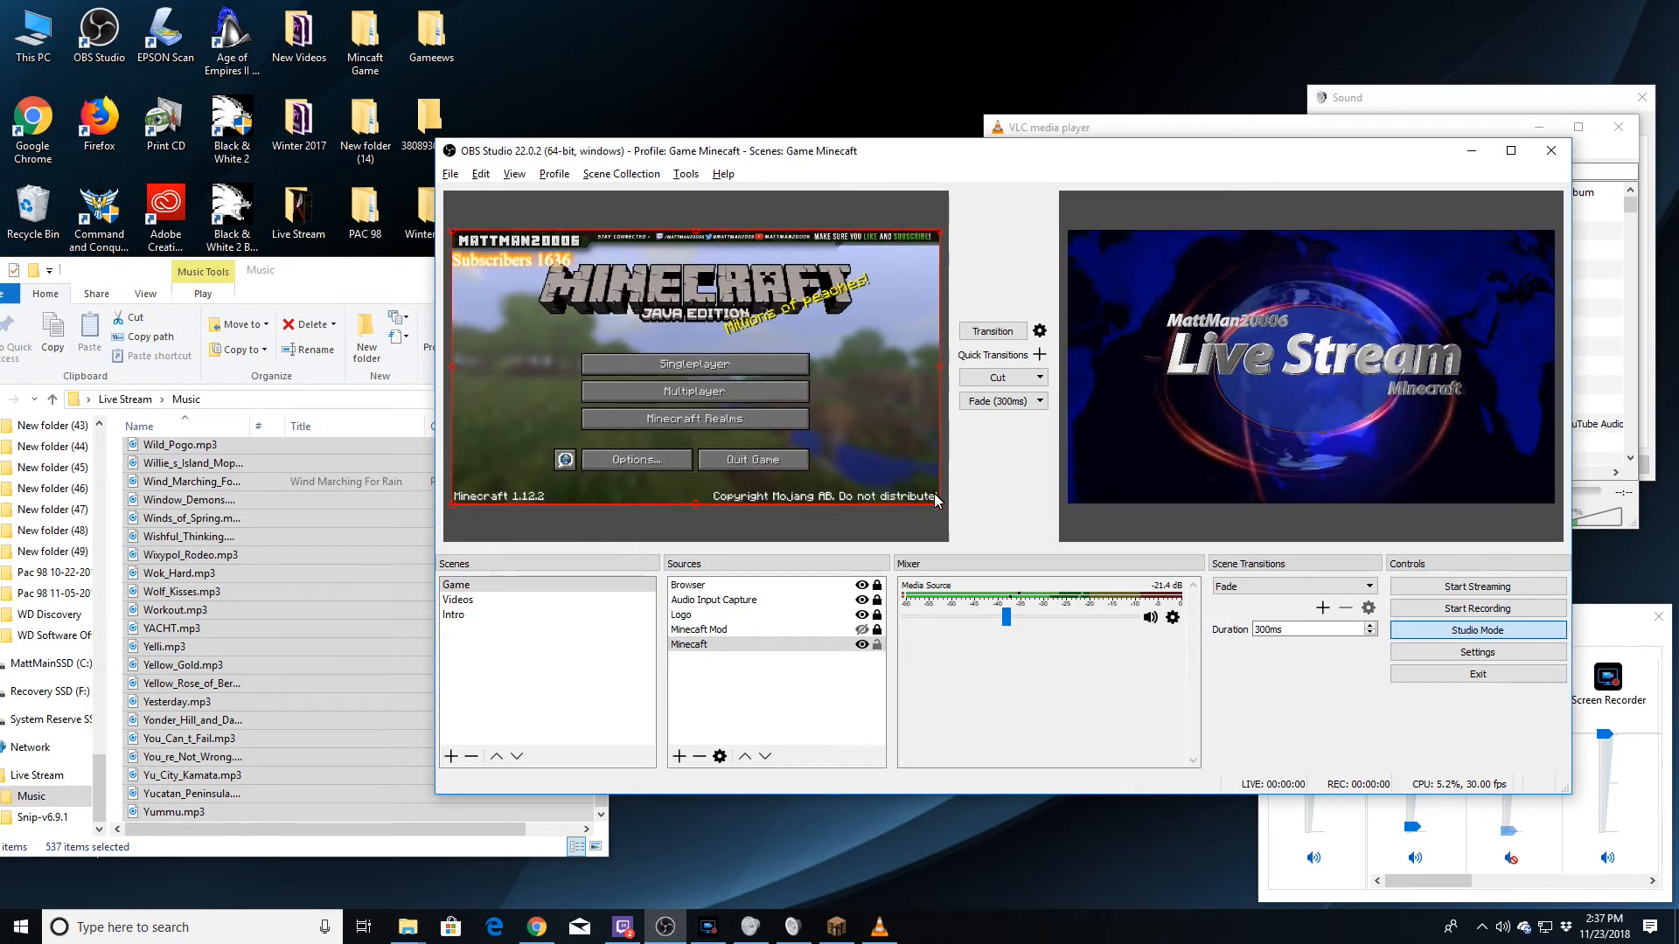
{"action": "left_click", "coordinate": [877, 645]}
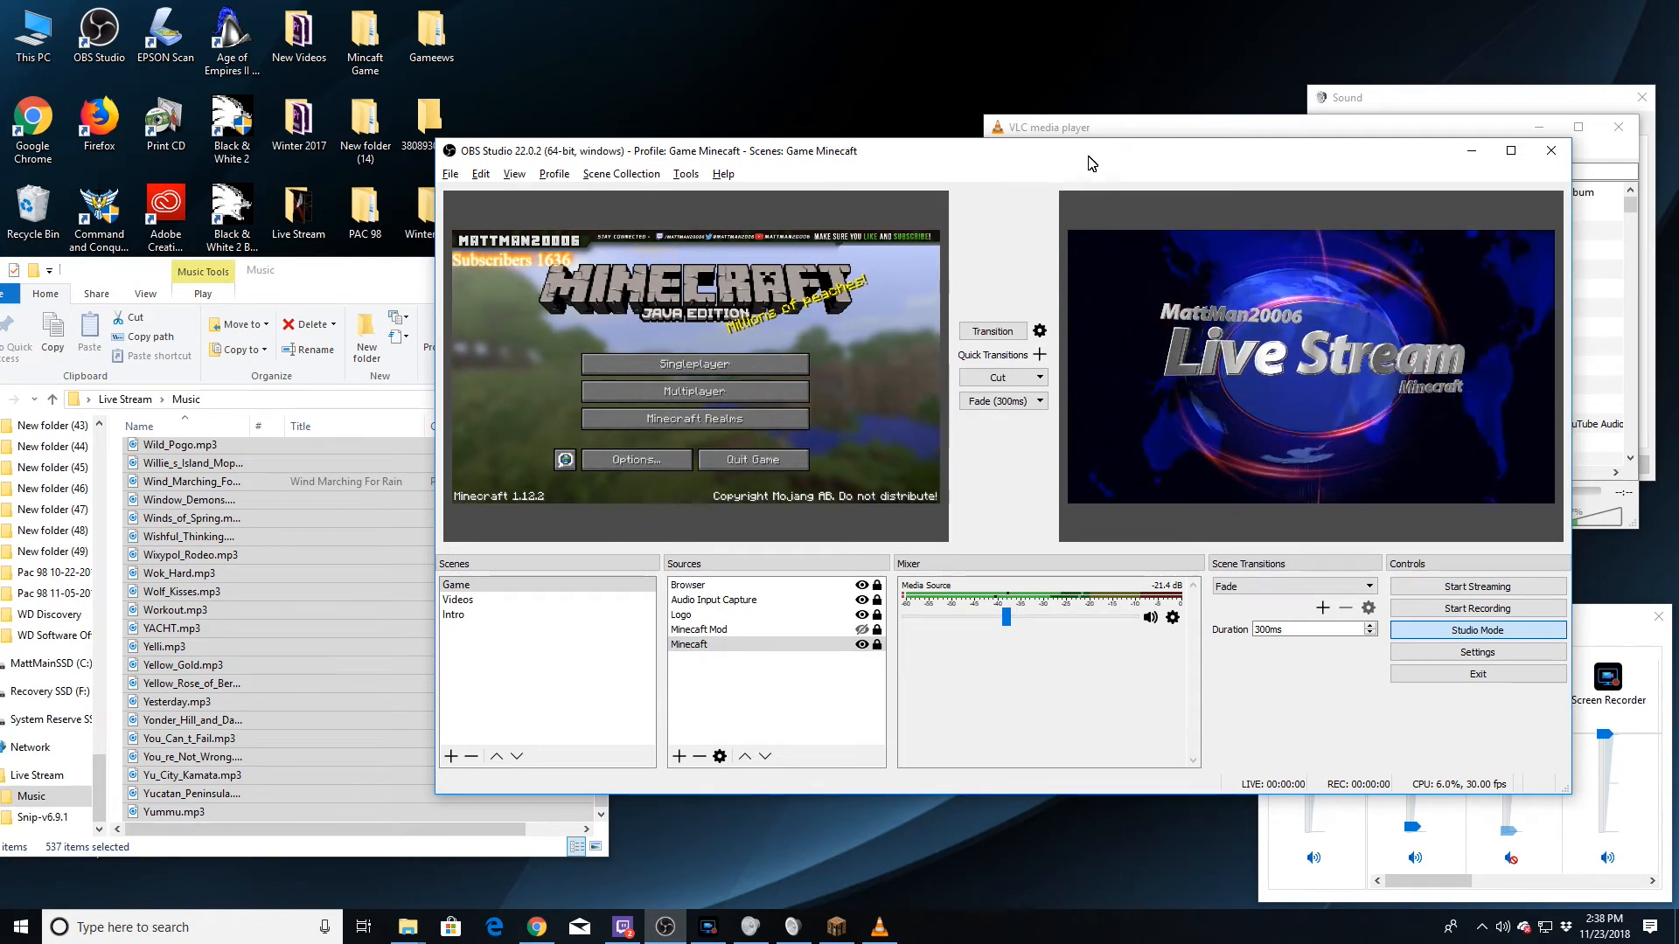
Switch to VLC, maximize it to look over the song list, and restore the window to its smaller size.
{"action": "left_click", "coordinate": [1145, 128]}
{"action": "double_click", "coordinate": [1148, 128]}
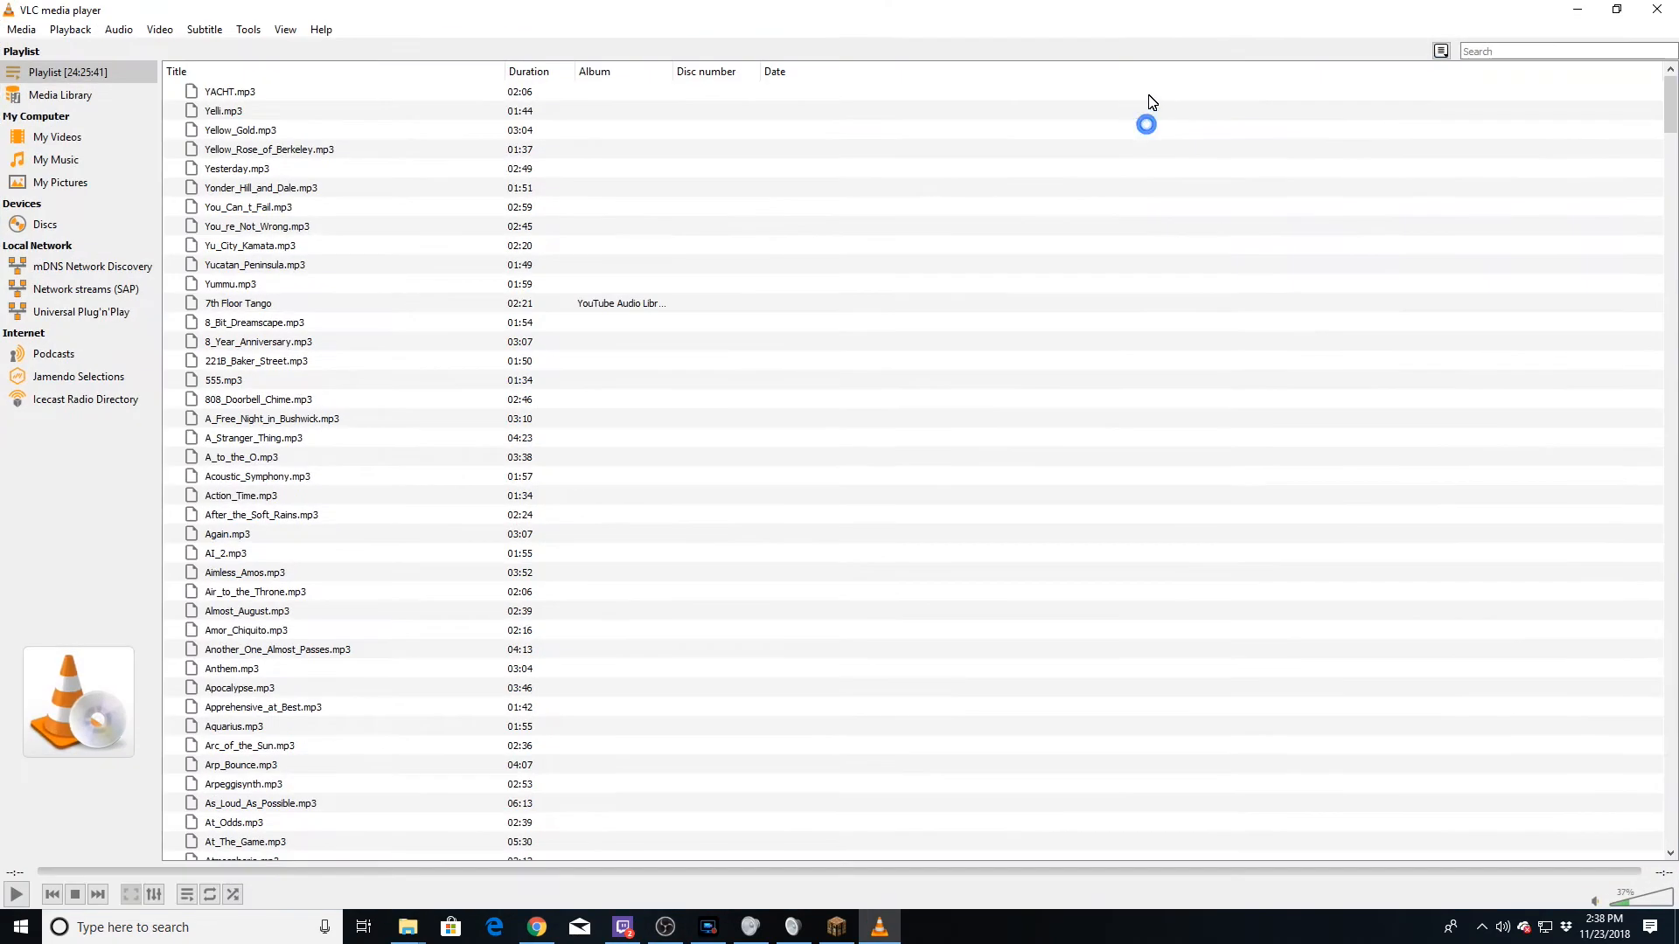
{"action": "double_click", "coordinate": [1166, 11]}
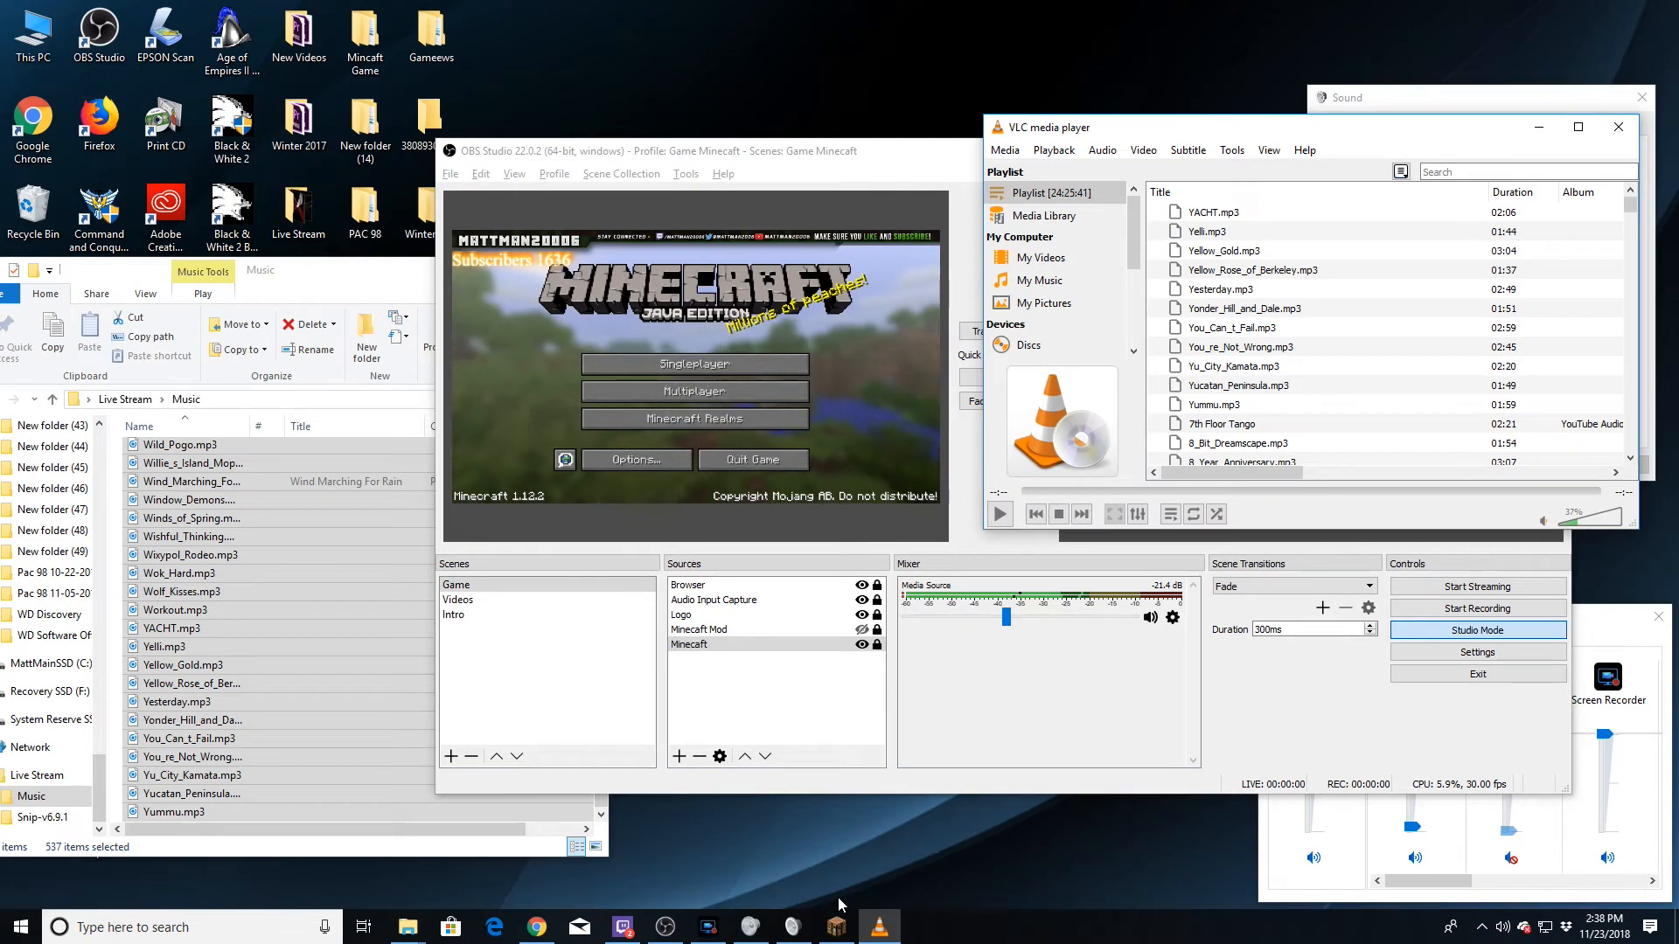
View the Snip v6.9.1 release downloads in Chrome, and open the Snip folder inside Snip-v6.9.1 in the Live Stream folder.
{"action": "left_click", "coordinate": [537, 927]}
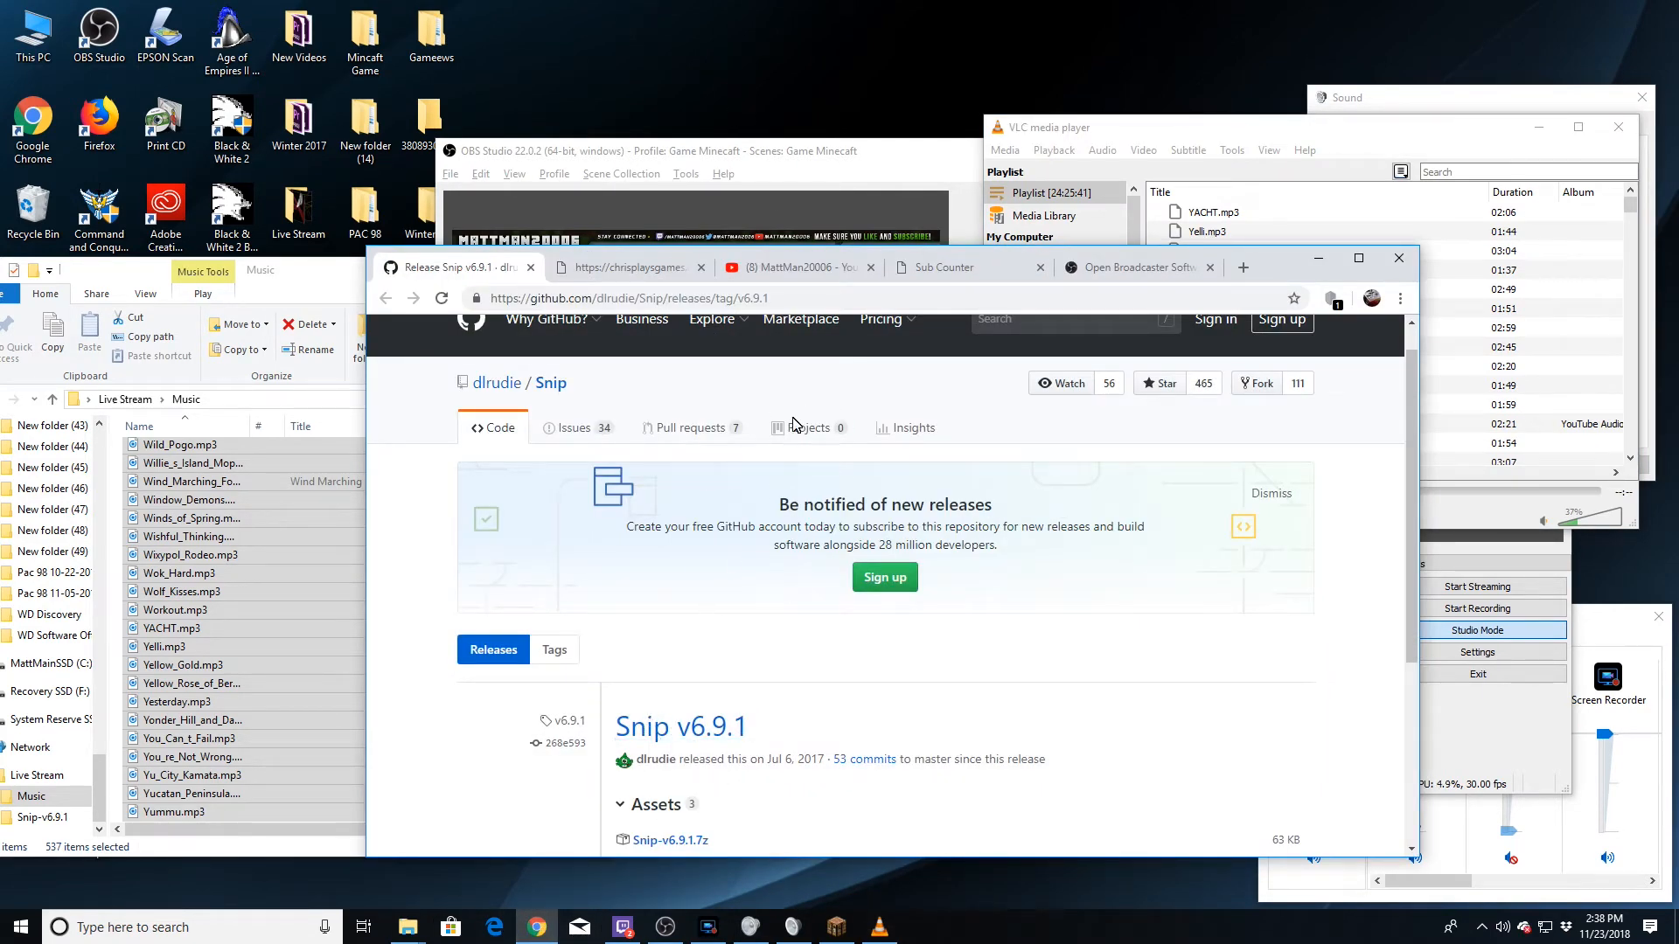
{"action": "left_click_drag", "start_coordinate": [1413, 403], "coordinate": [1415, 556]}
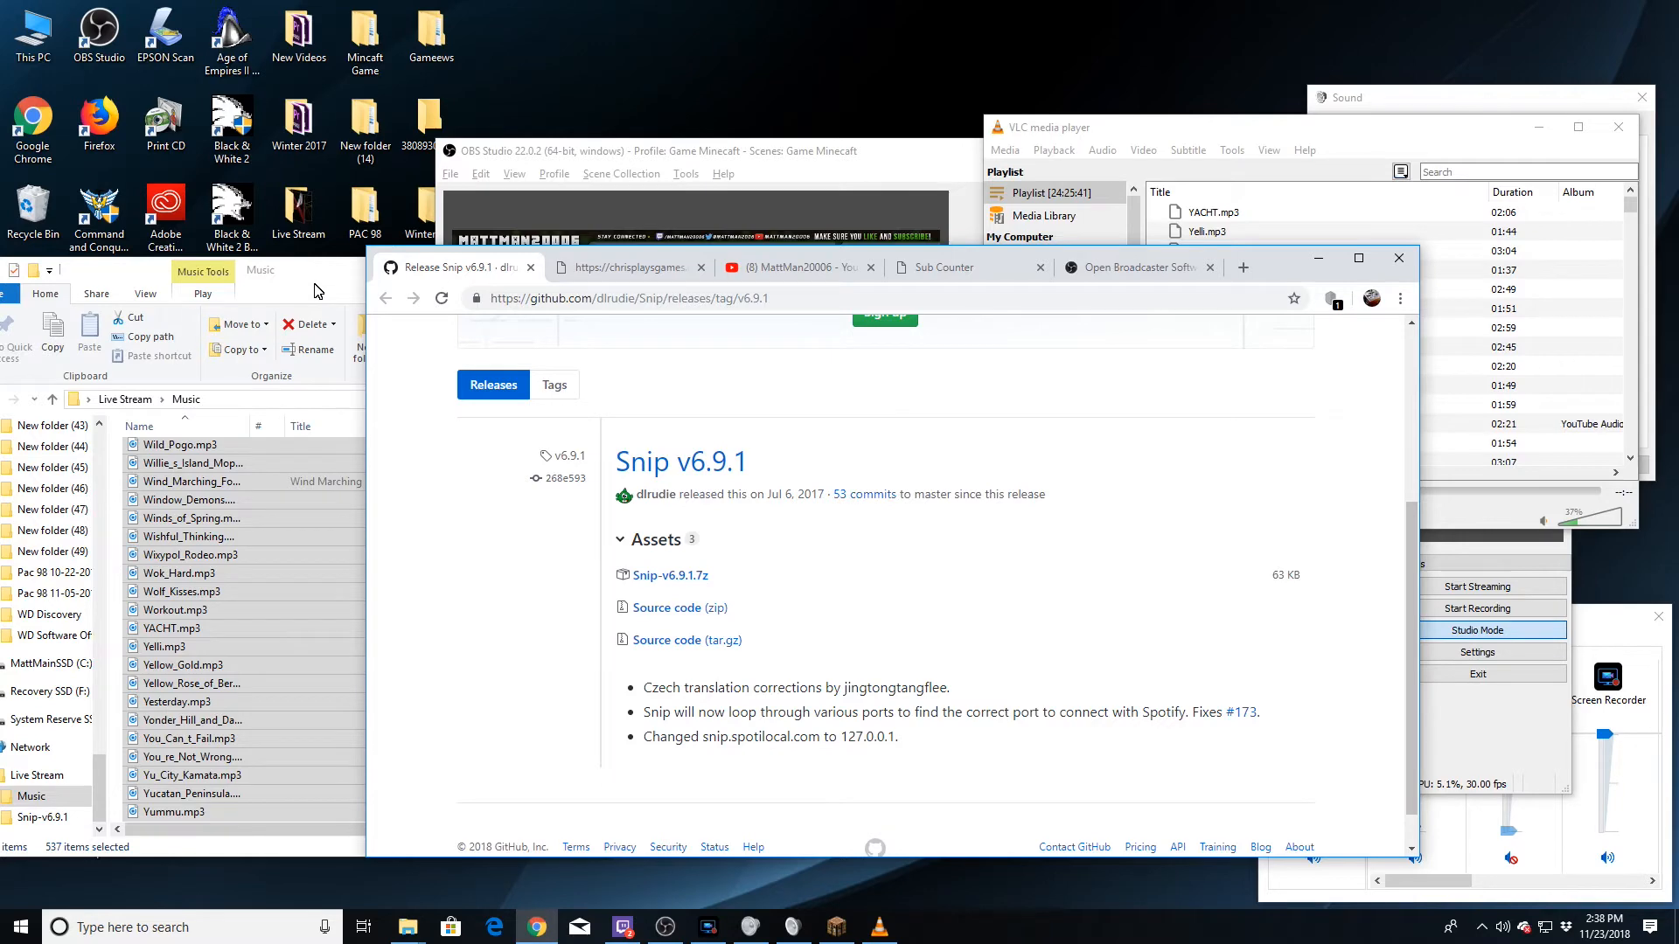
{"action": "left_click_drag", "start_coordinate": [313, 283], "coordinate": [309, 322]}
{"action": "left_click", "coordinate": [300, 209]}
{"action": "double_click", "coordinate": [300, 214]}
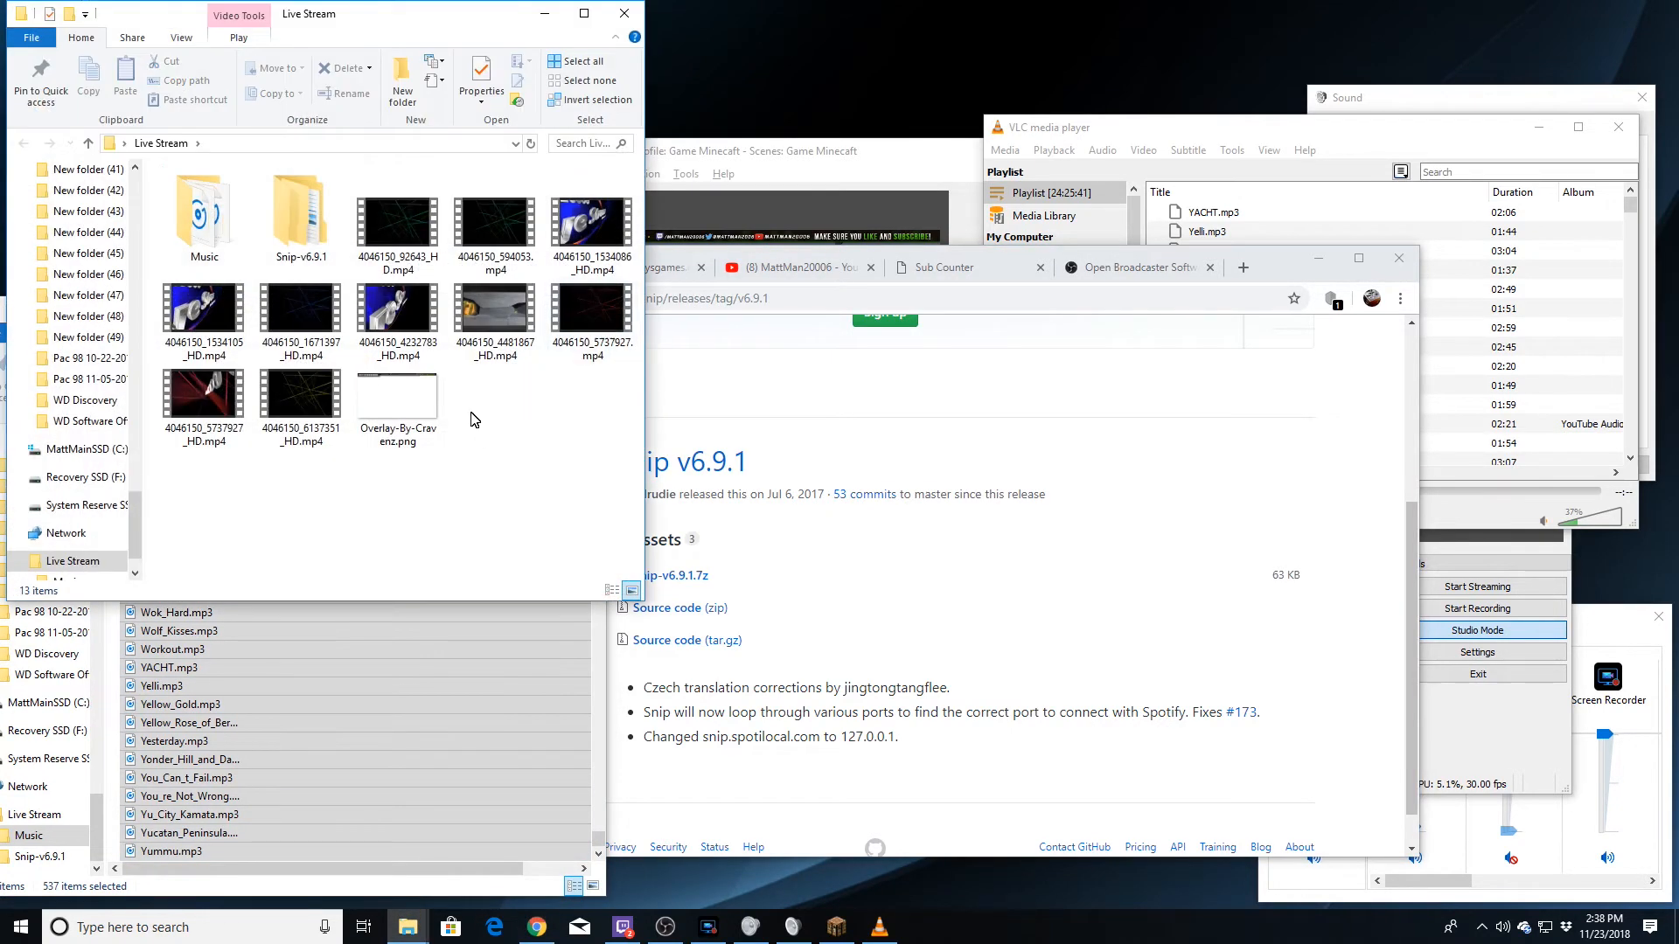
{"action": "double_click", "coordinate": [300, 215]}
{"action": "double_click", "coordinate": [207, 217]}
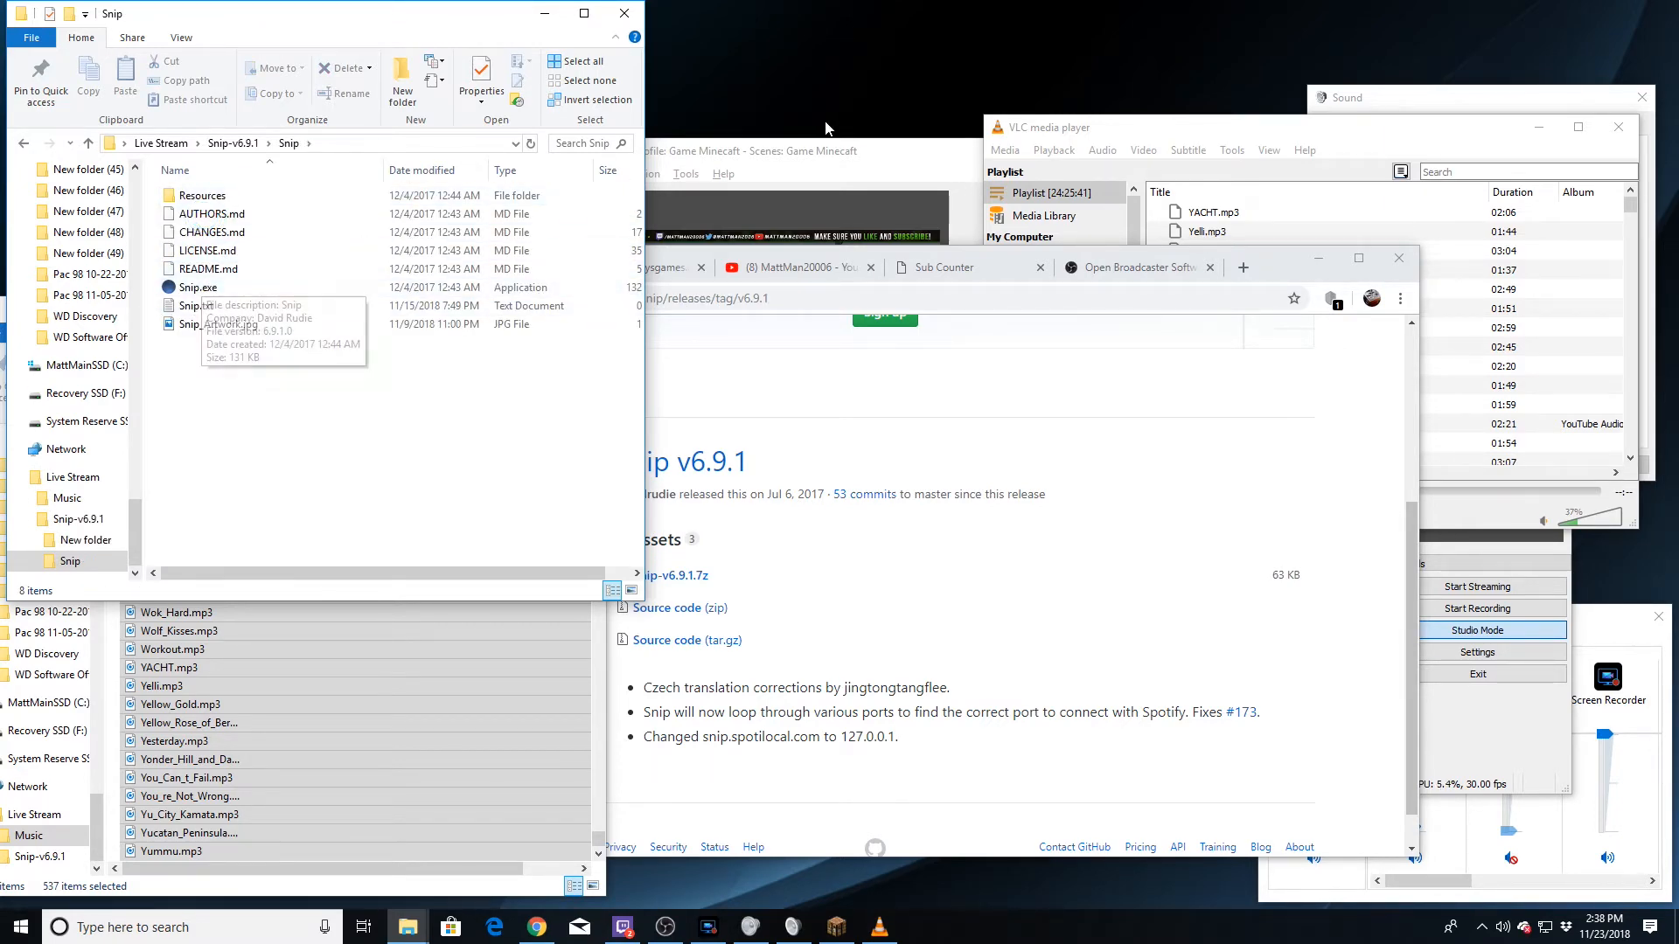
Check the hidden system tray programs, launch Snip.exe from the Snip folder, and dismiss the hotkey warning.
{"action": "left_click", "coordinate": [788, 162]}
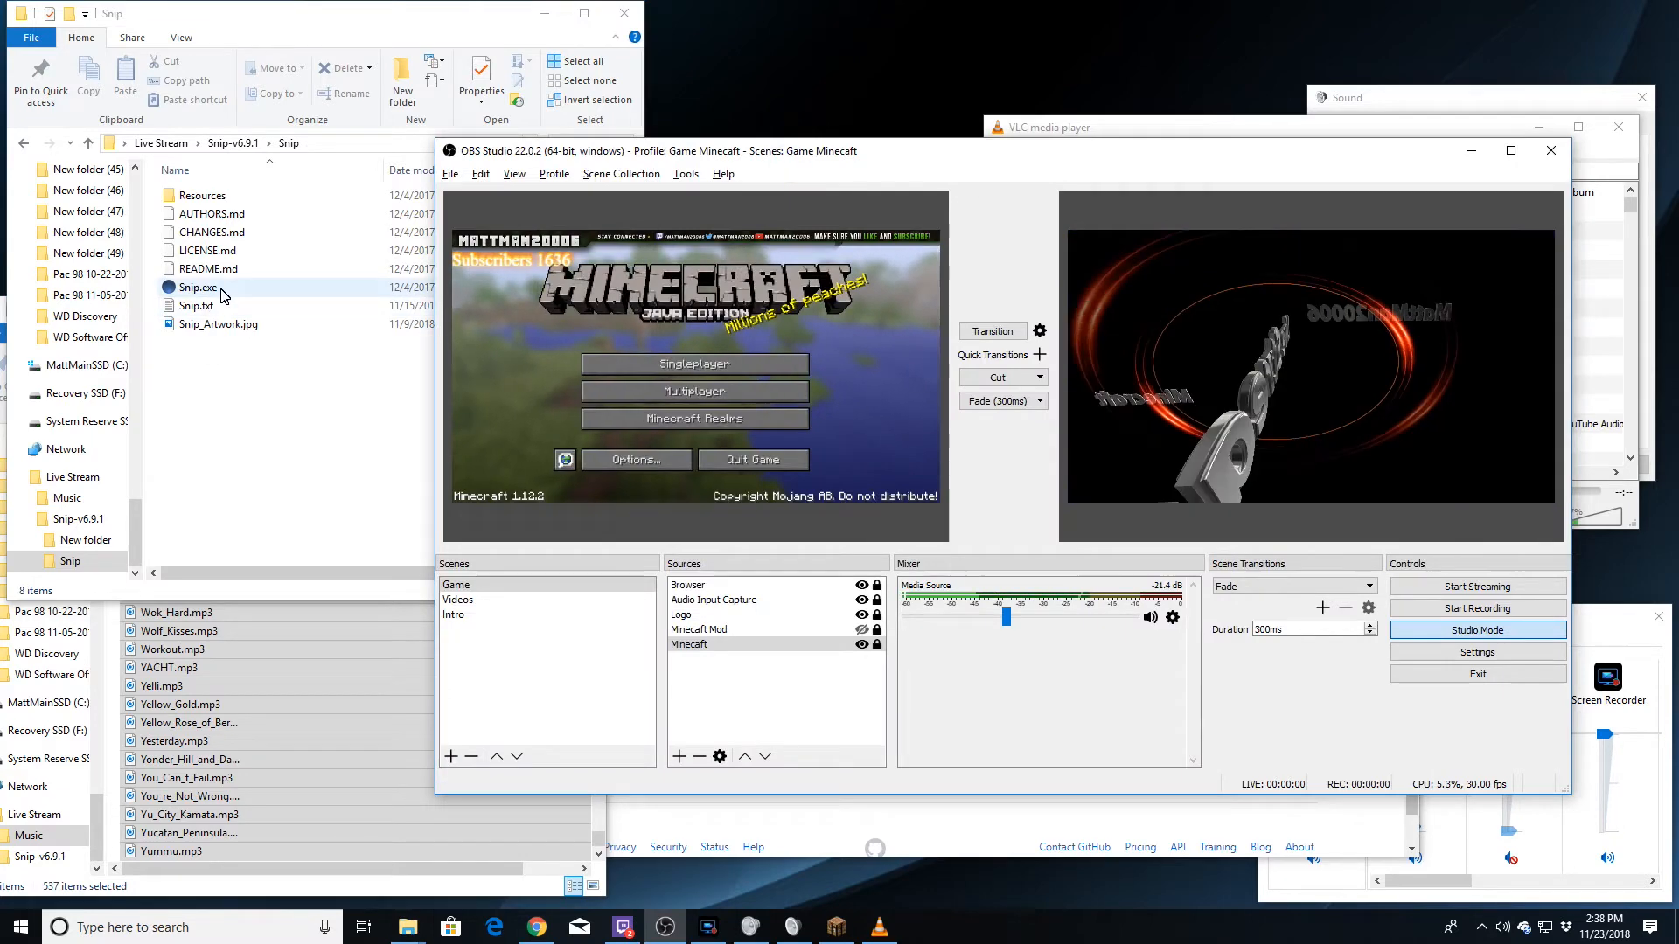
{"action": "left_click", "coordinate": [187, 318]}
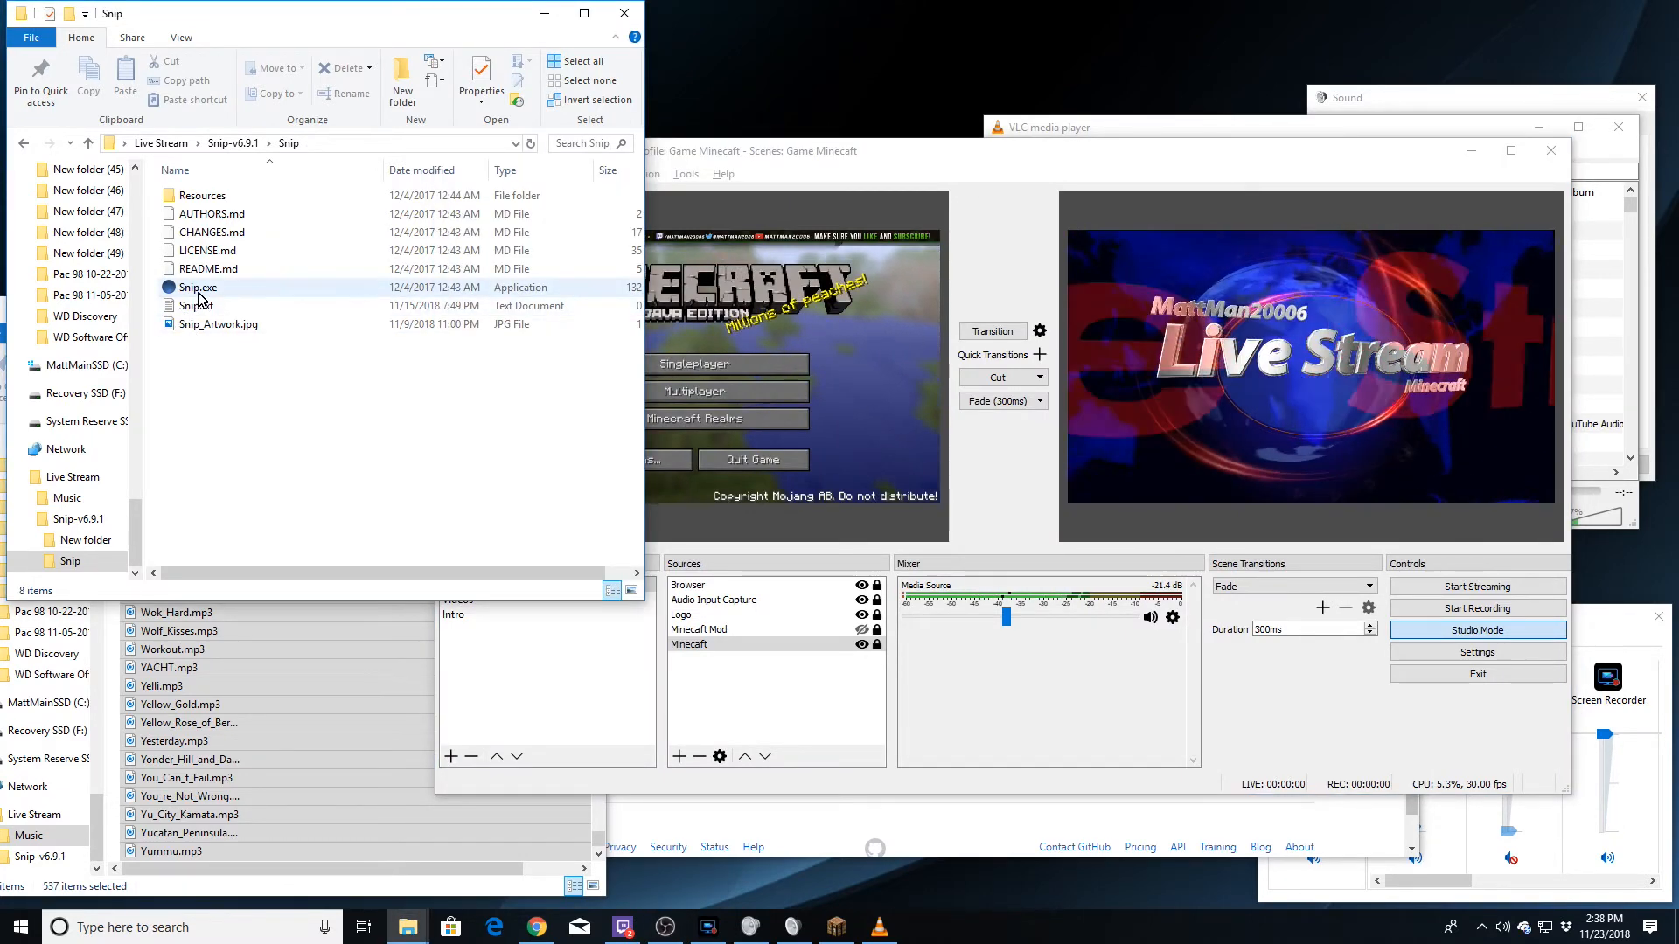
{"action": "left_click", "coordinate": [1480, 936]}
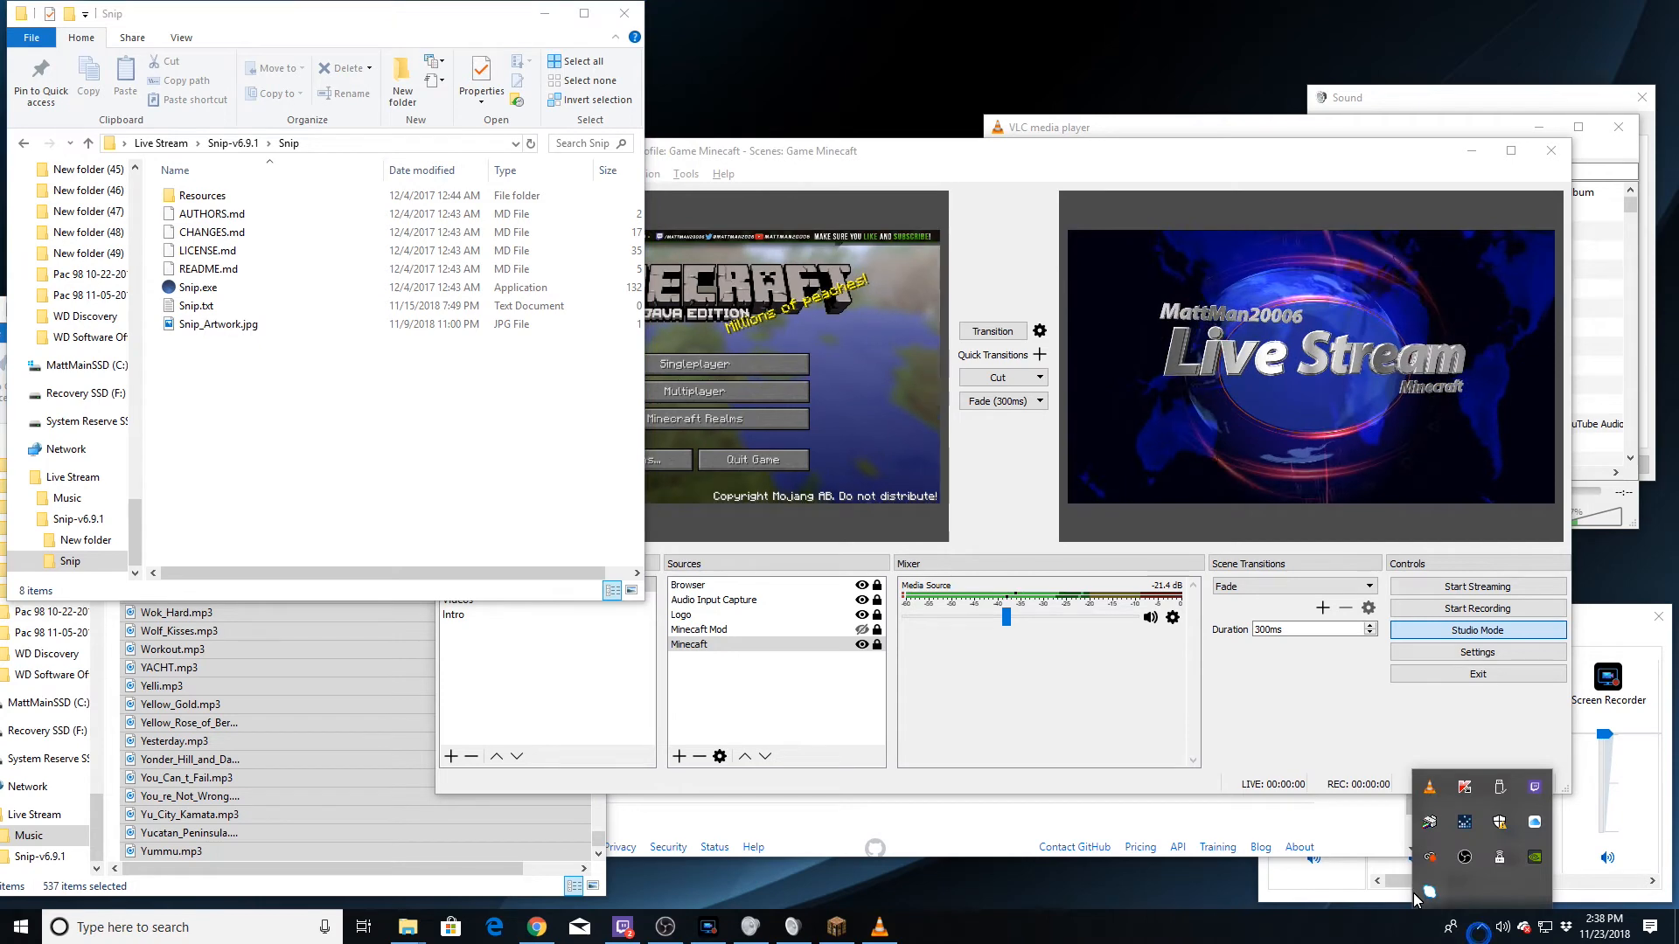
{"action": "double_click", "coordinate": [345, 287]}
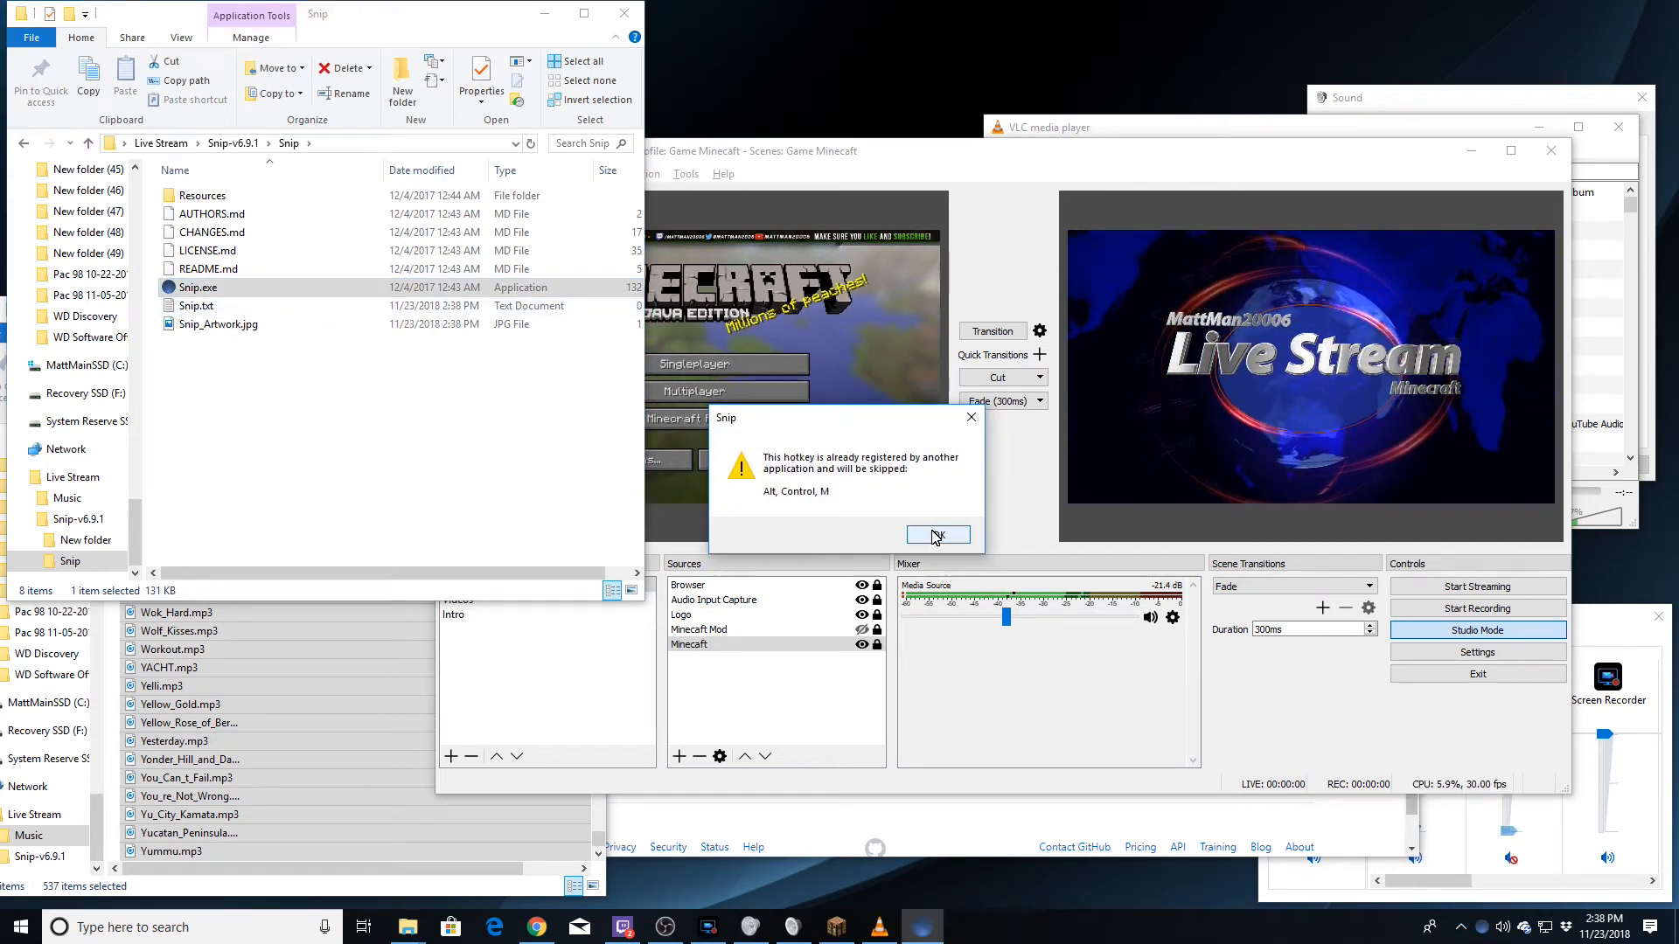
{"action": "left_click", "coordinate": [929, 537]}
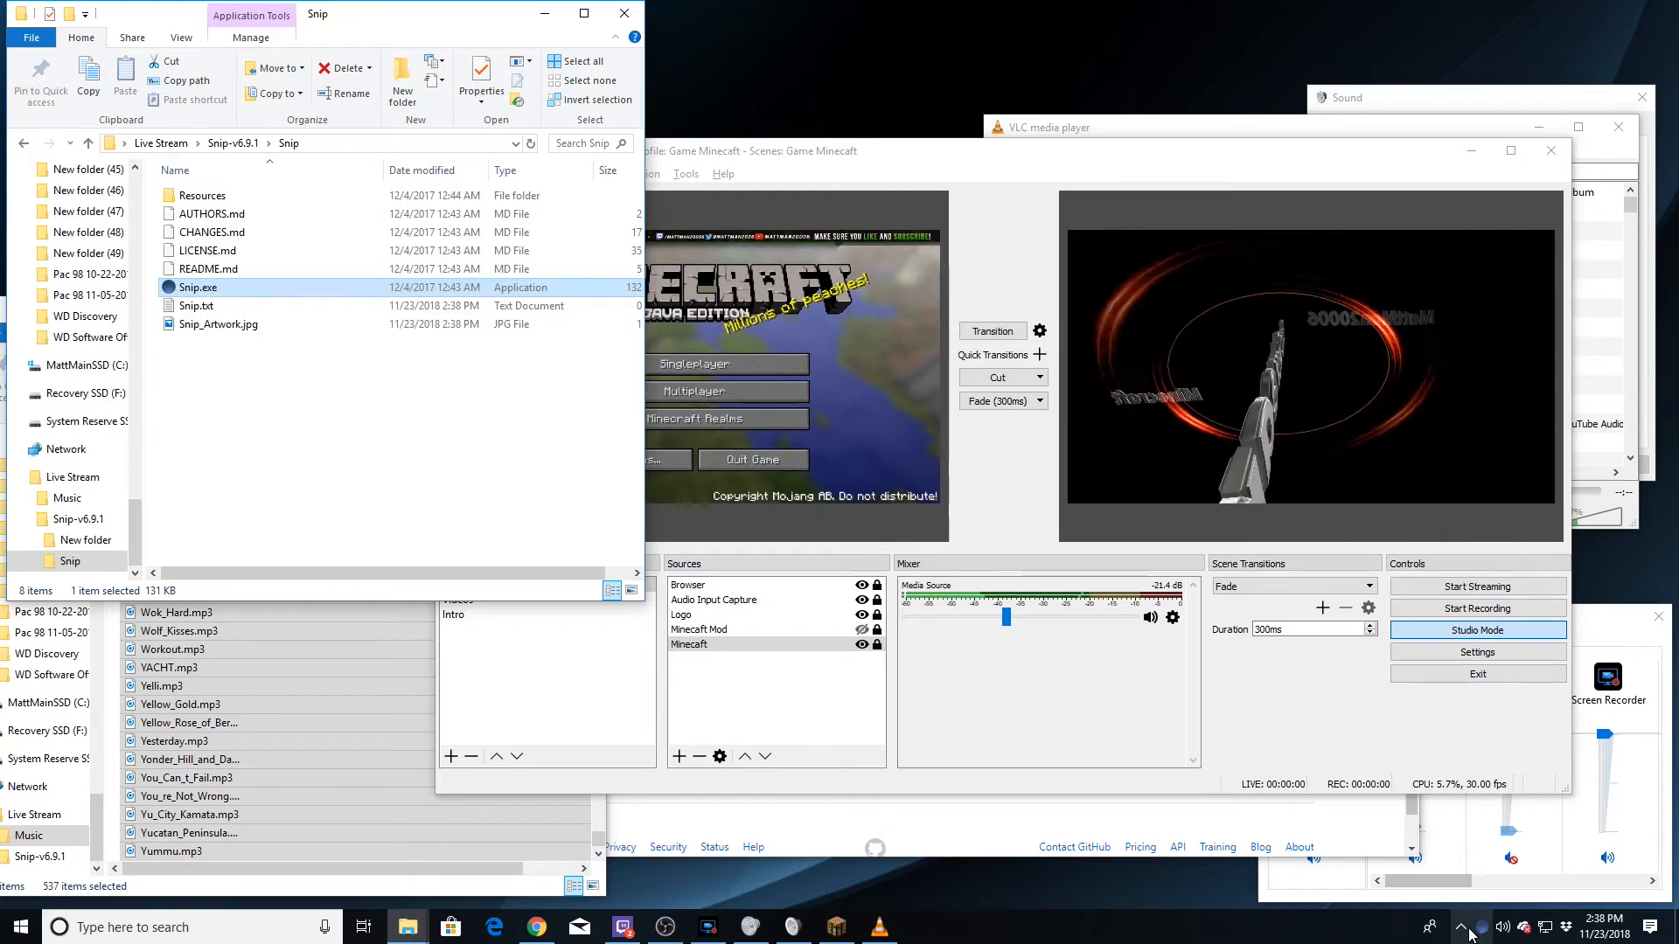
Open Snip.txt from the Snip folder to view its contents, and close it.
{"action": "left_click", "coordinate": [322, 385]}
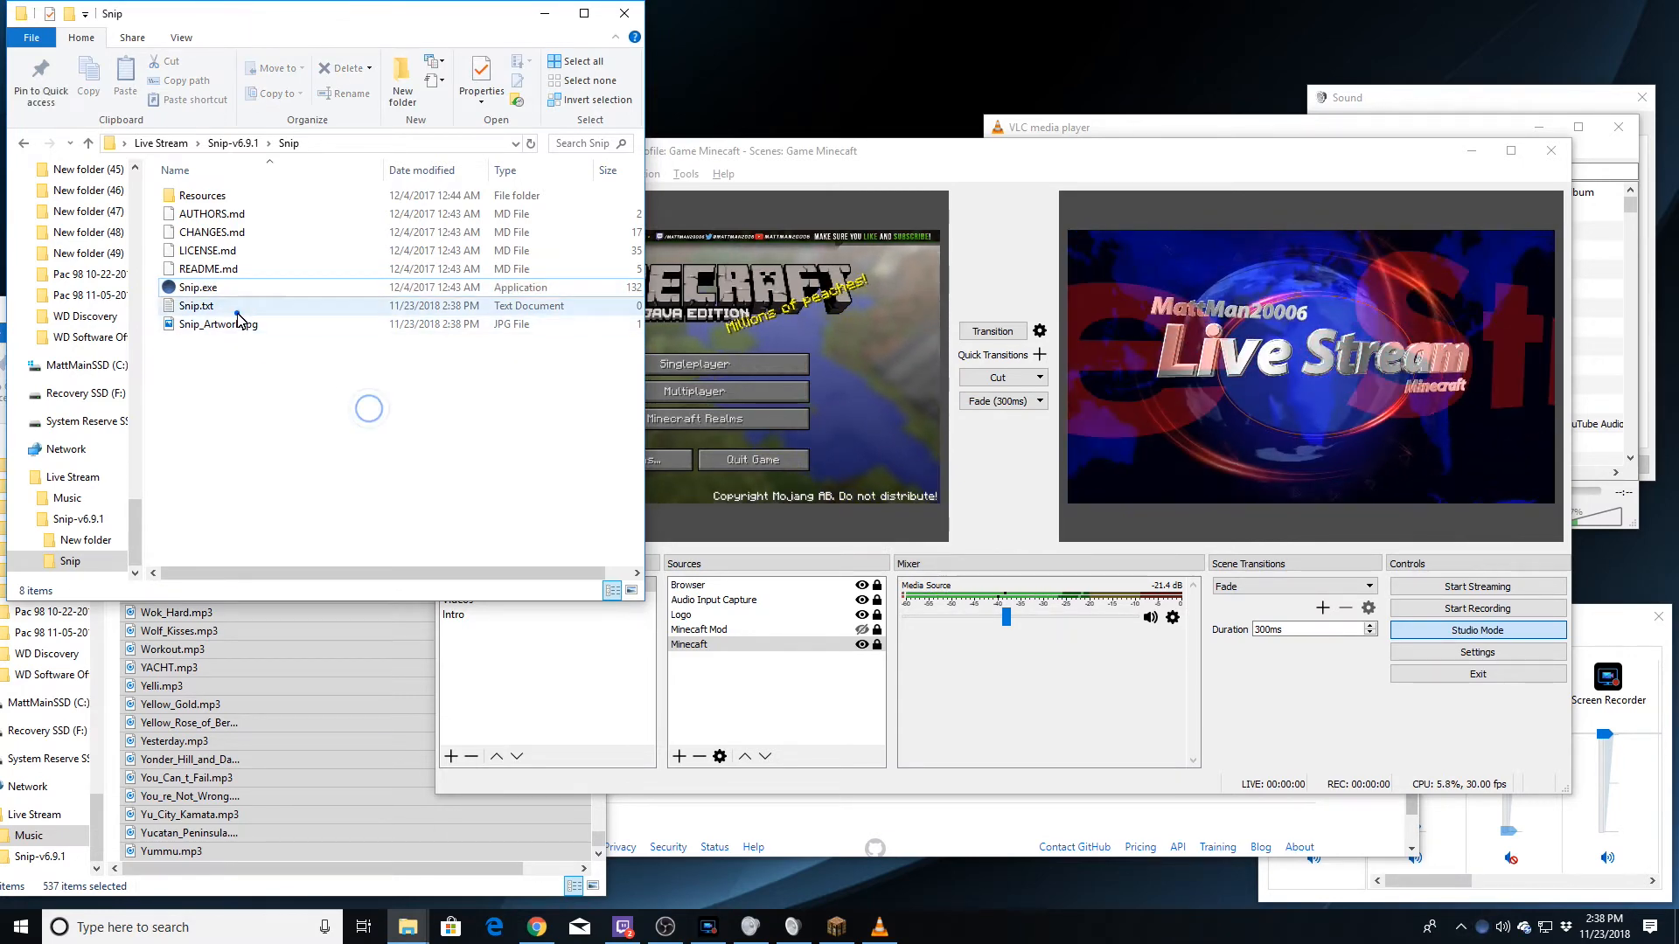
{"action": "double_click", "coordinate": [210, 306]}
{"action": "left_click_drag", "start_coordinate": [589, 244], "coordinate": [375, 252]}
{"action": "left_click", "coordinate": [1314, 259]}
Switch to OBS Studio and add a new Text (GDI+) source with the default name to the Game scene.
{"action": "left_click", "coordinate": [1159, 186]}
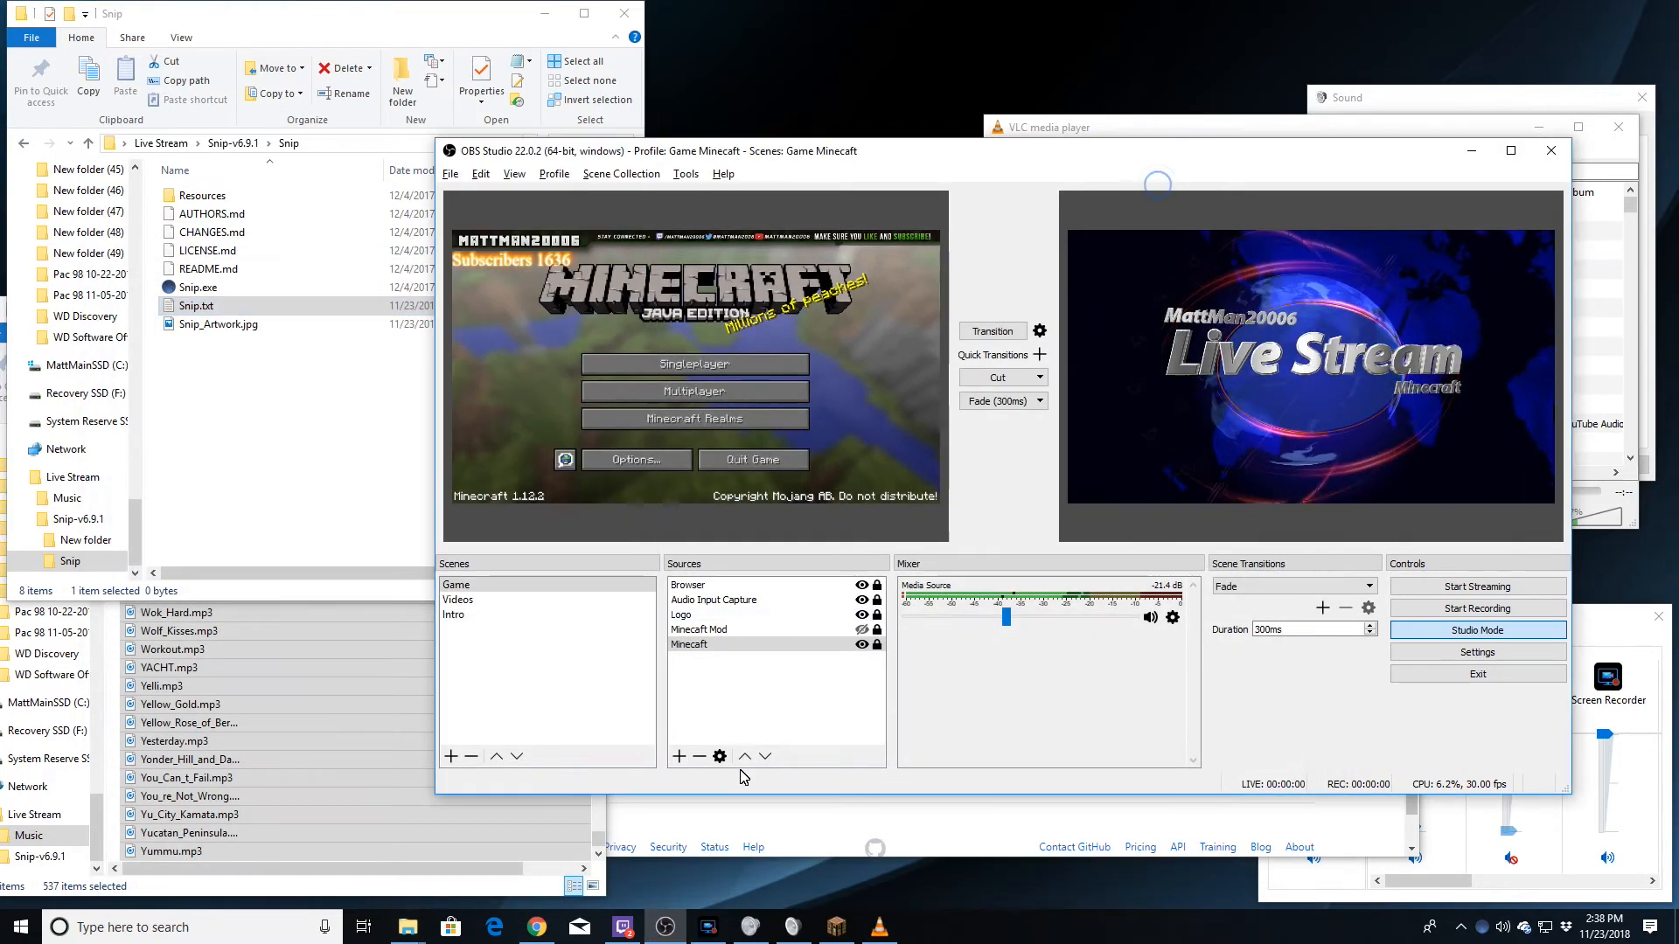
{"action": "left_click", "coordinate": [679, 756]}
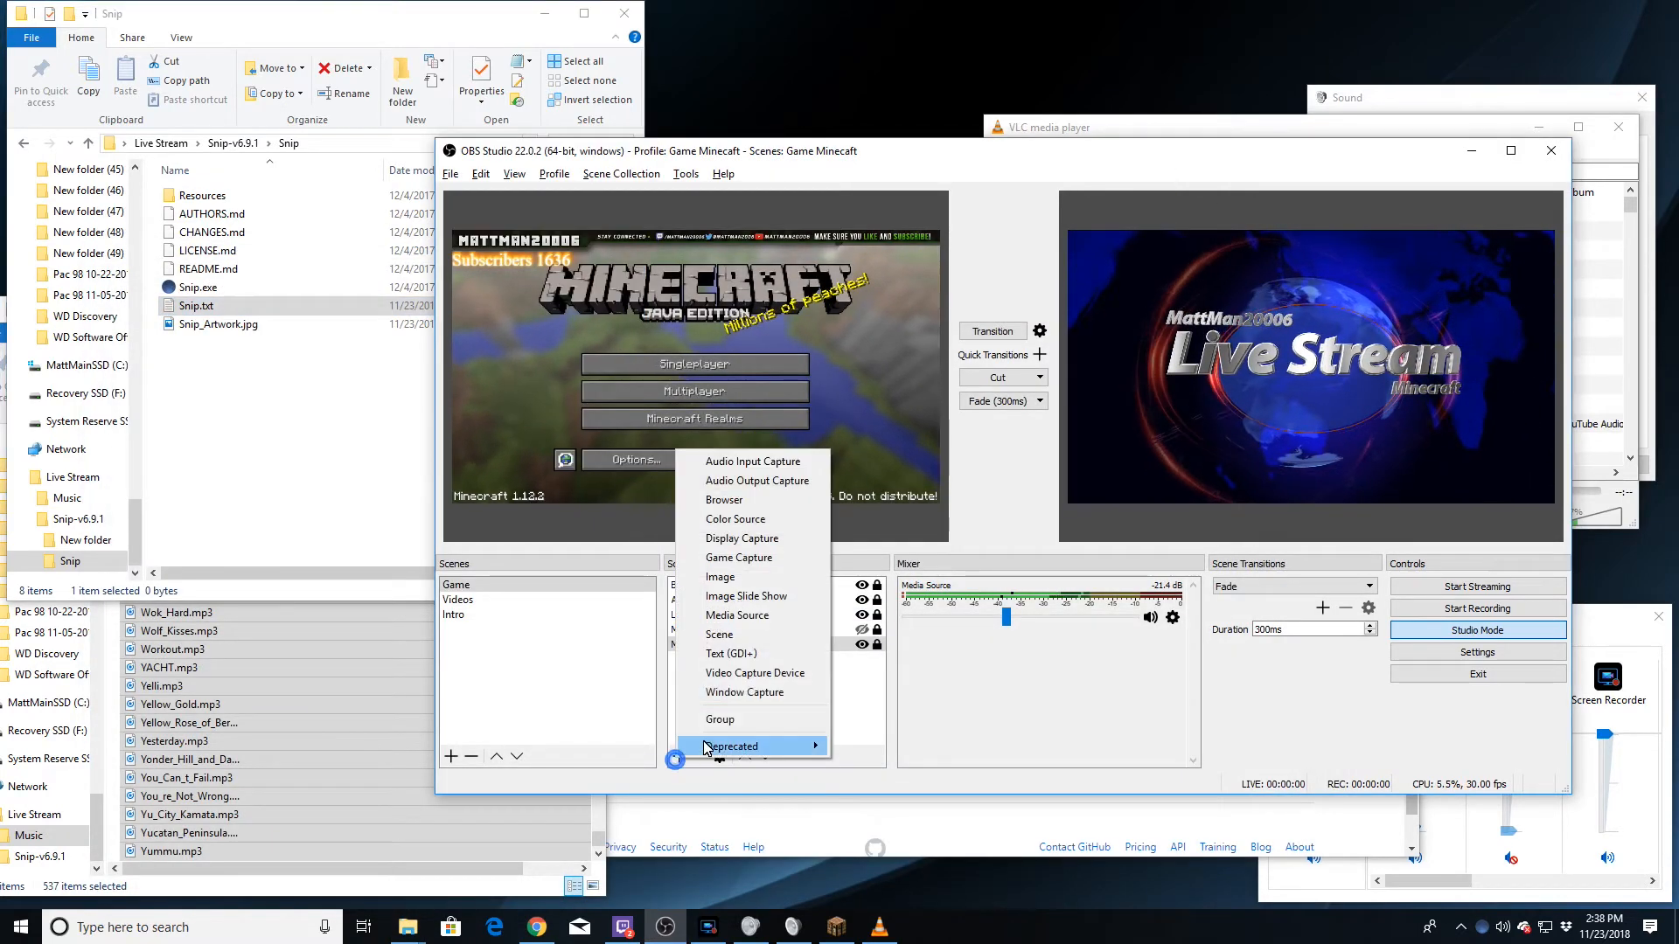
{"action": "left_click", "coordinate": [731, 654]}
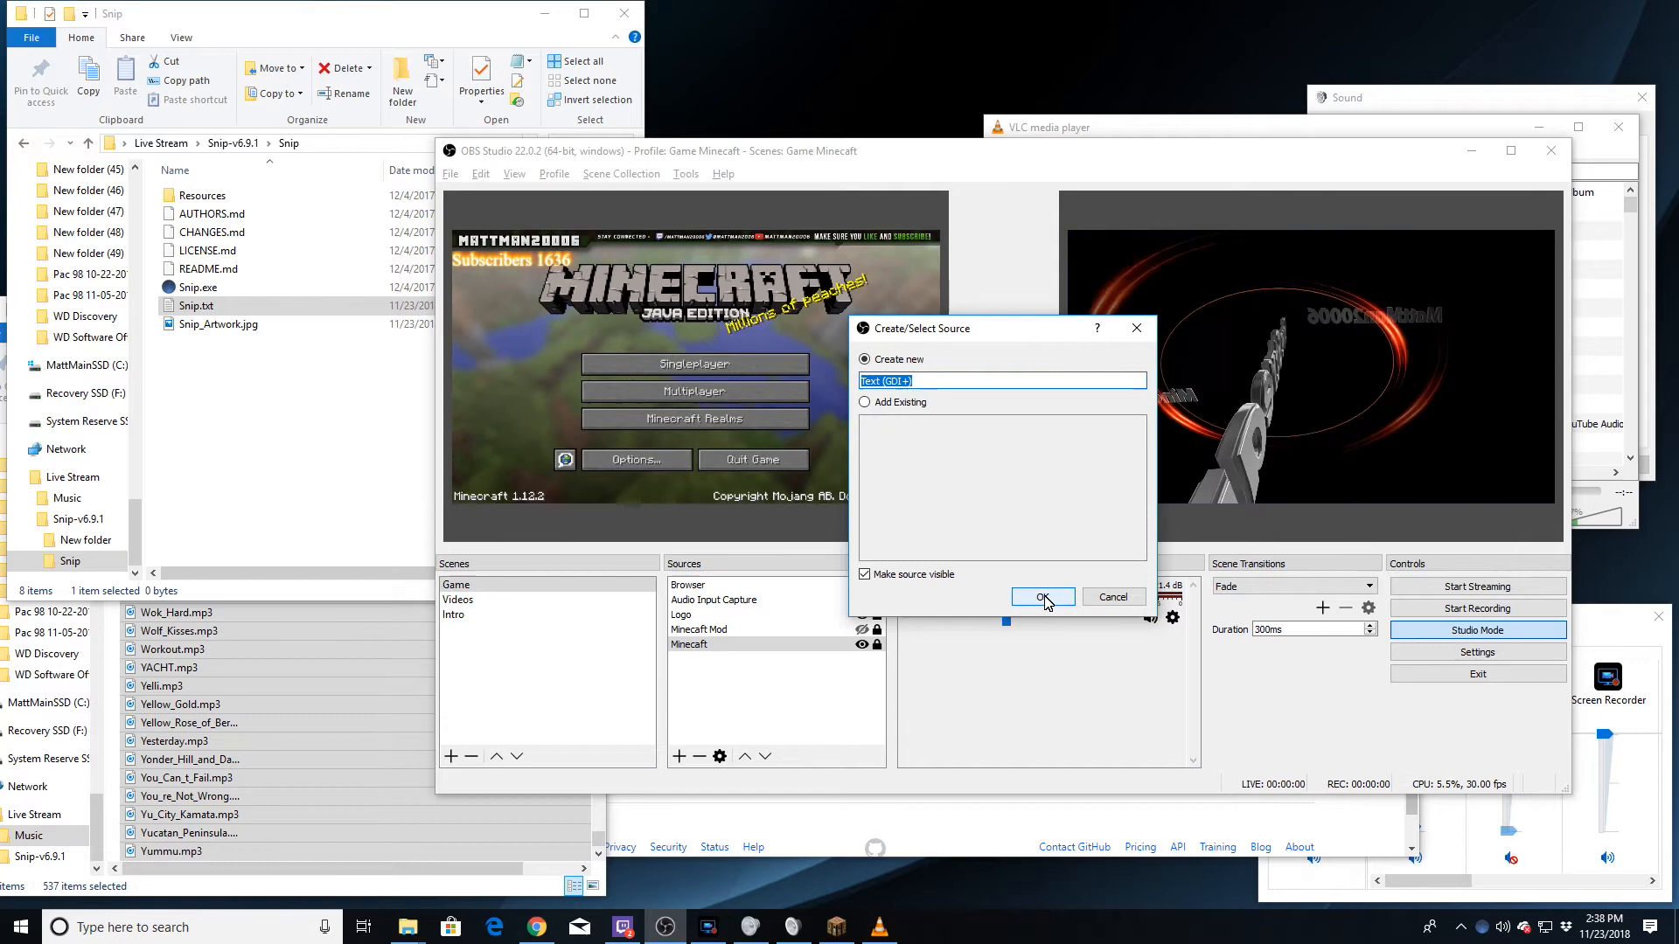
{"action": "left_click", "coordinate": [1043, 596]}
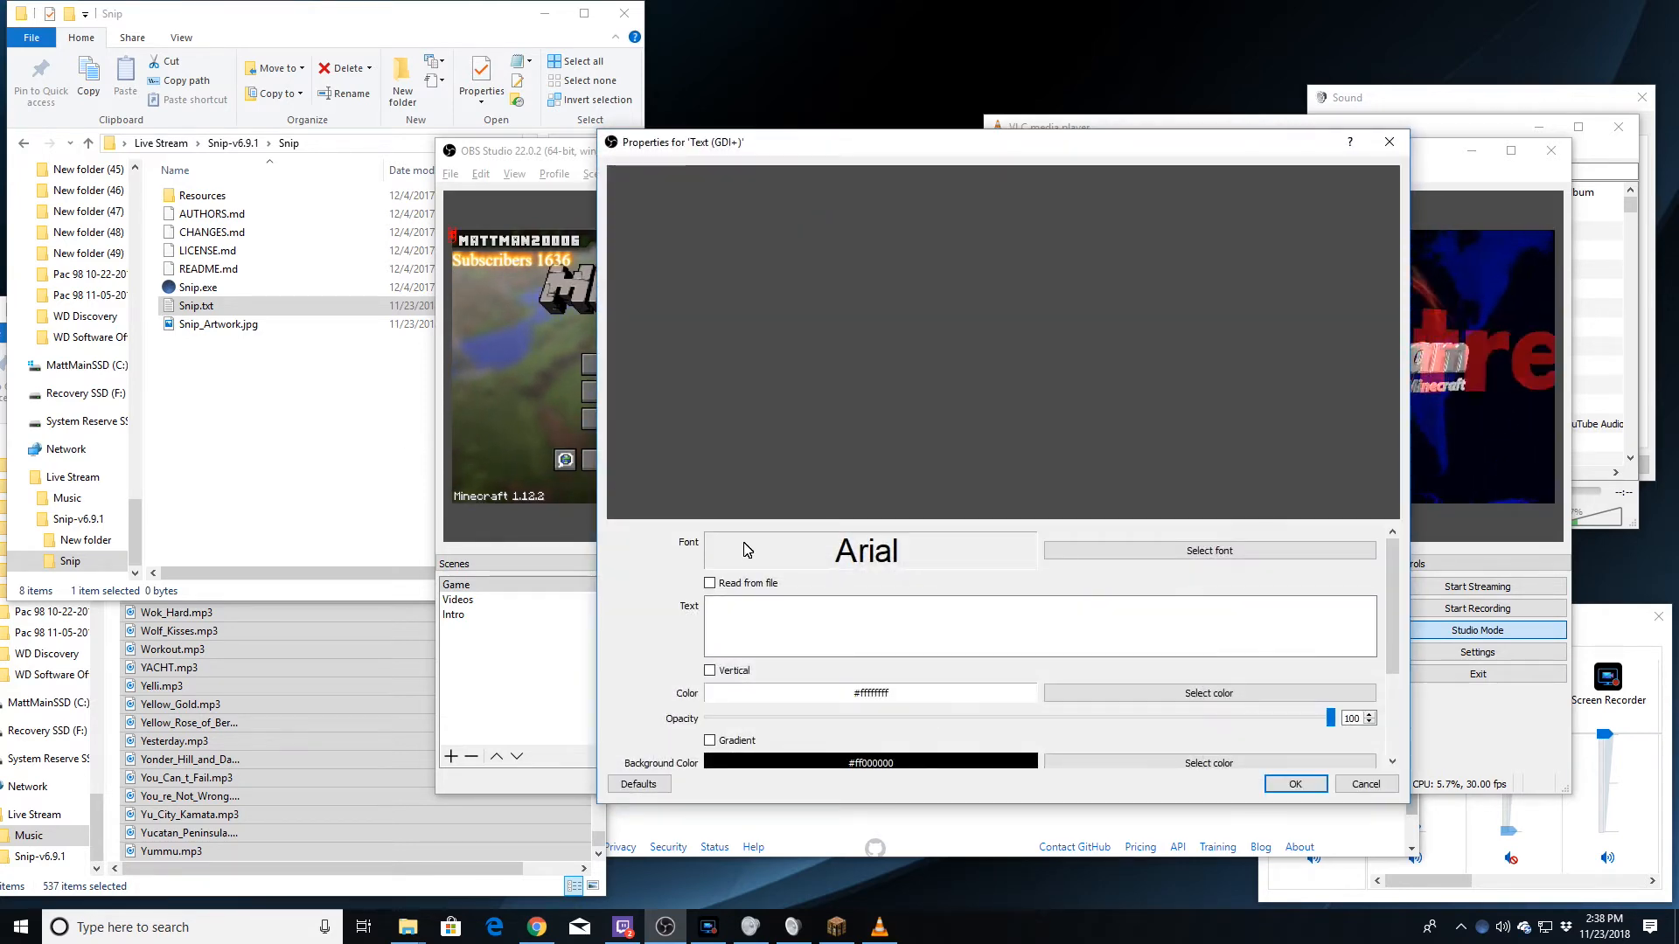
Set the text source to read from the file Snip.txt in the Snip-v6.9.1/Snip folder and accept its properties.
{"action": "left_click", "coordinate": [710, 584]}
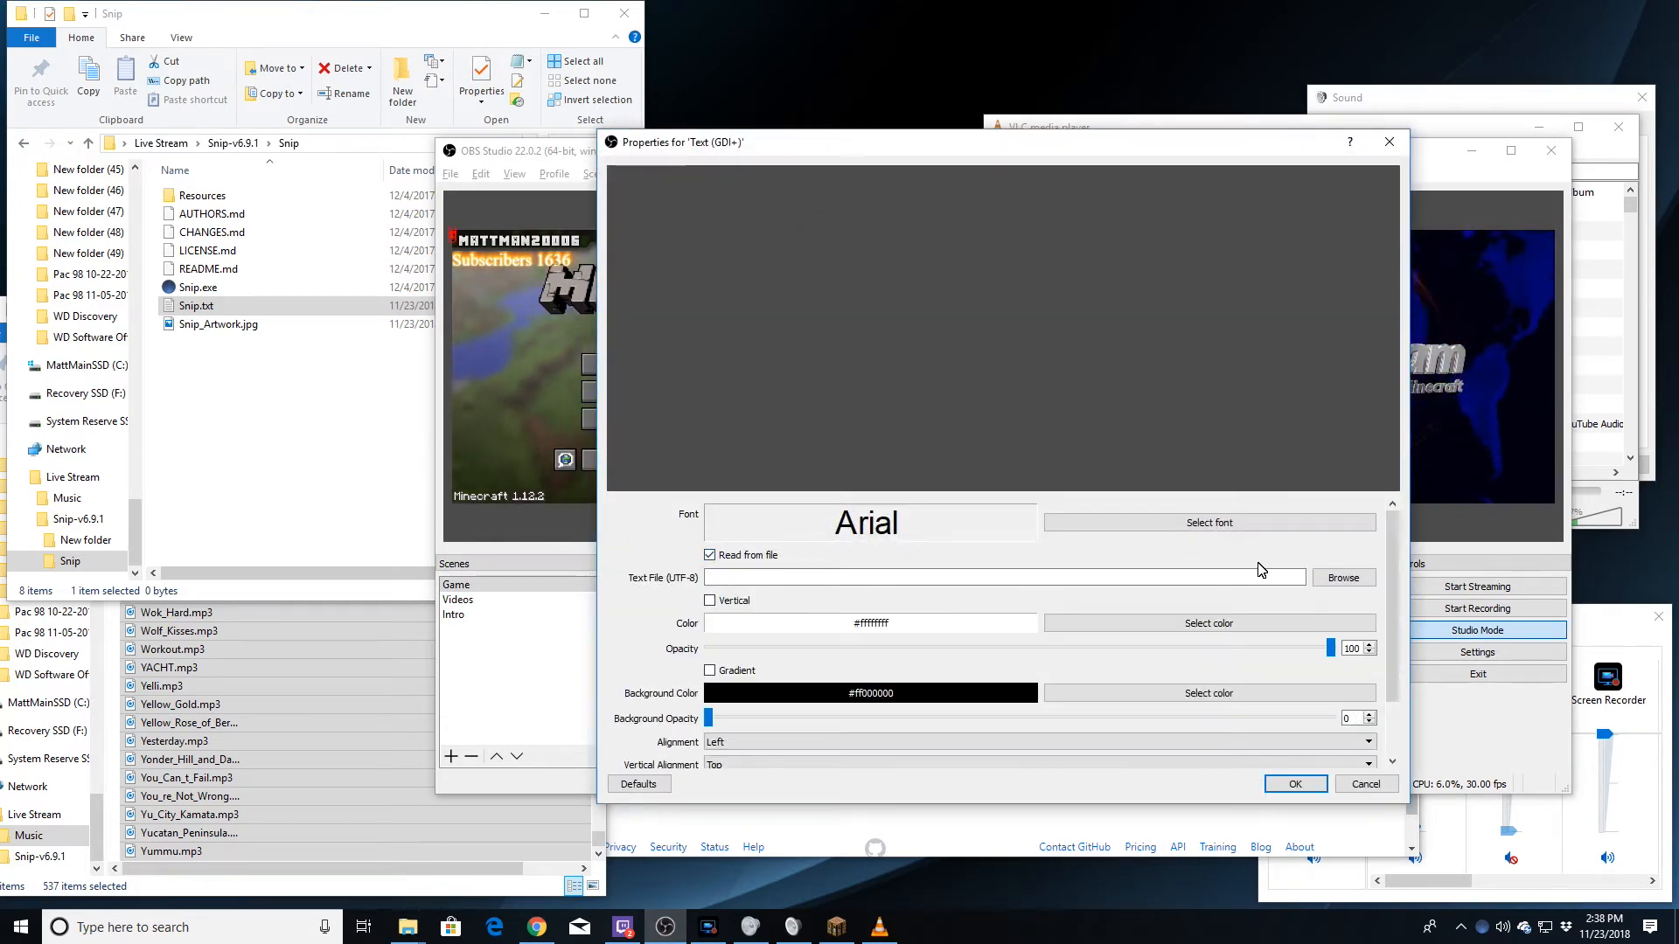
{"action": "left_click", "coordinate": [1325, 574]}
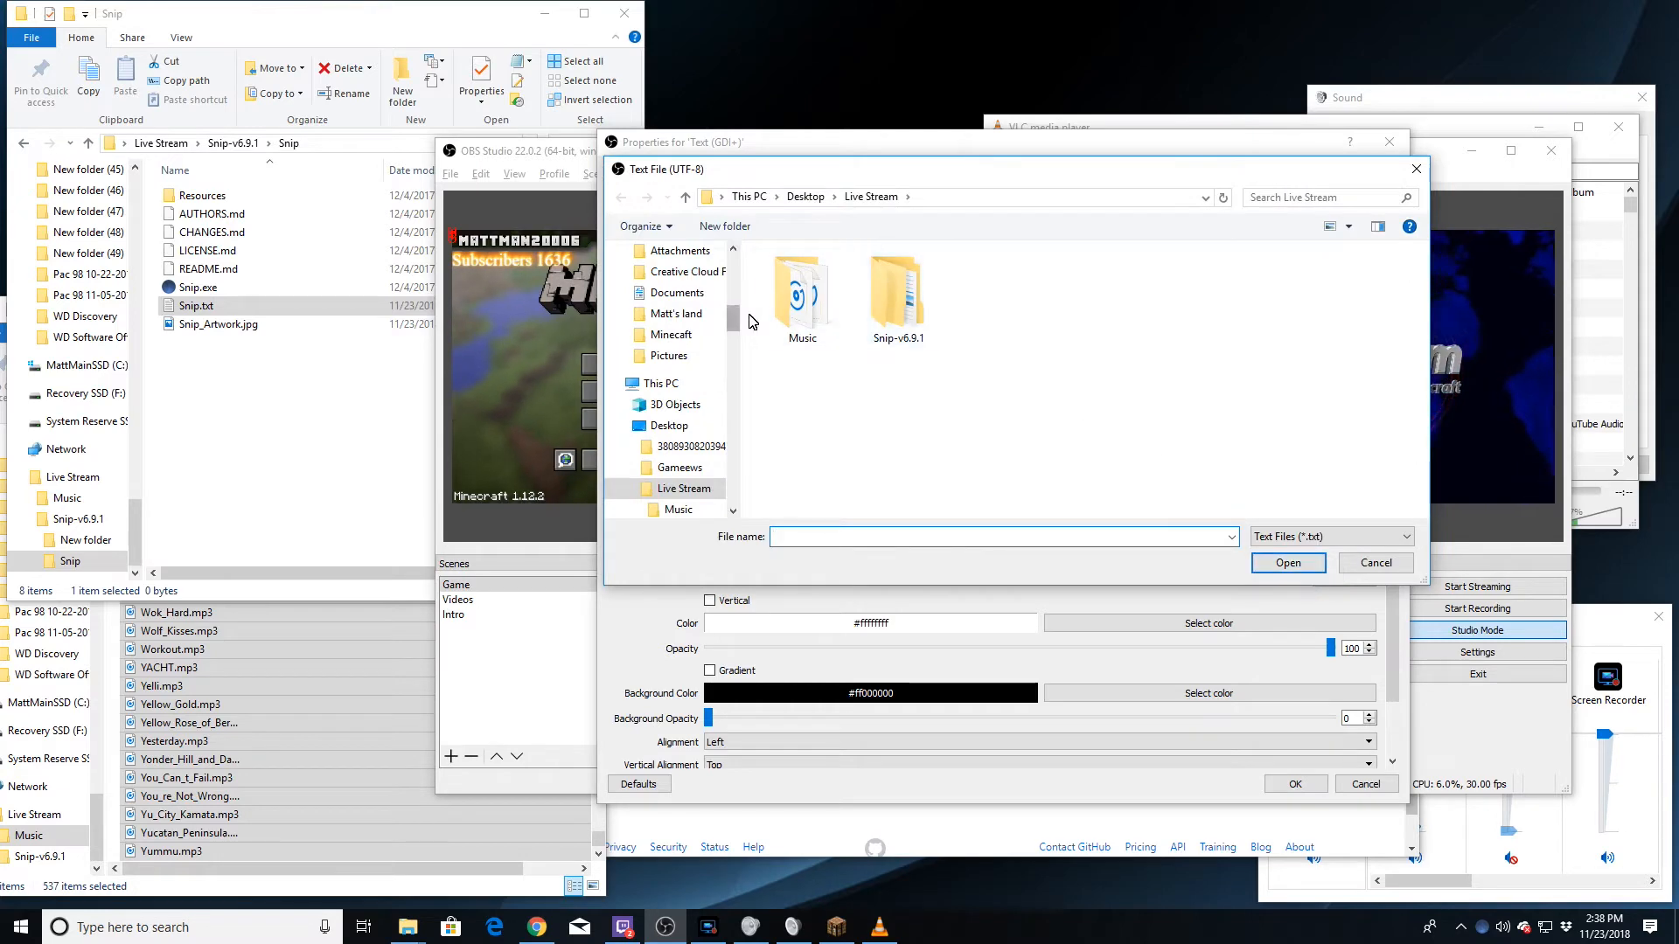
{"action": "double_click", "coordinate": [917, 304]}
{"action": "double_click", "coordinate": [892, 297]}
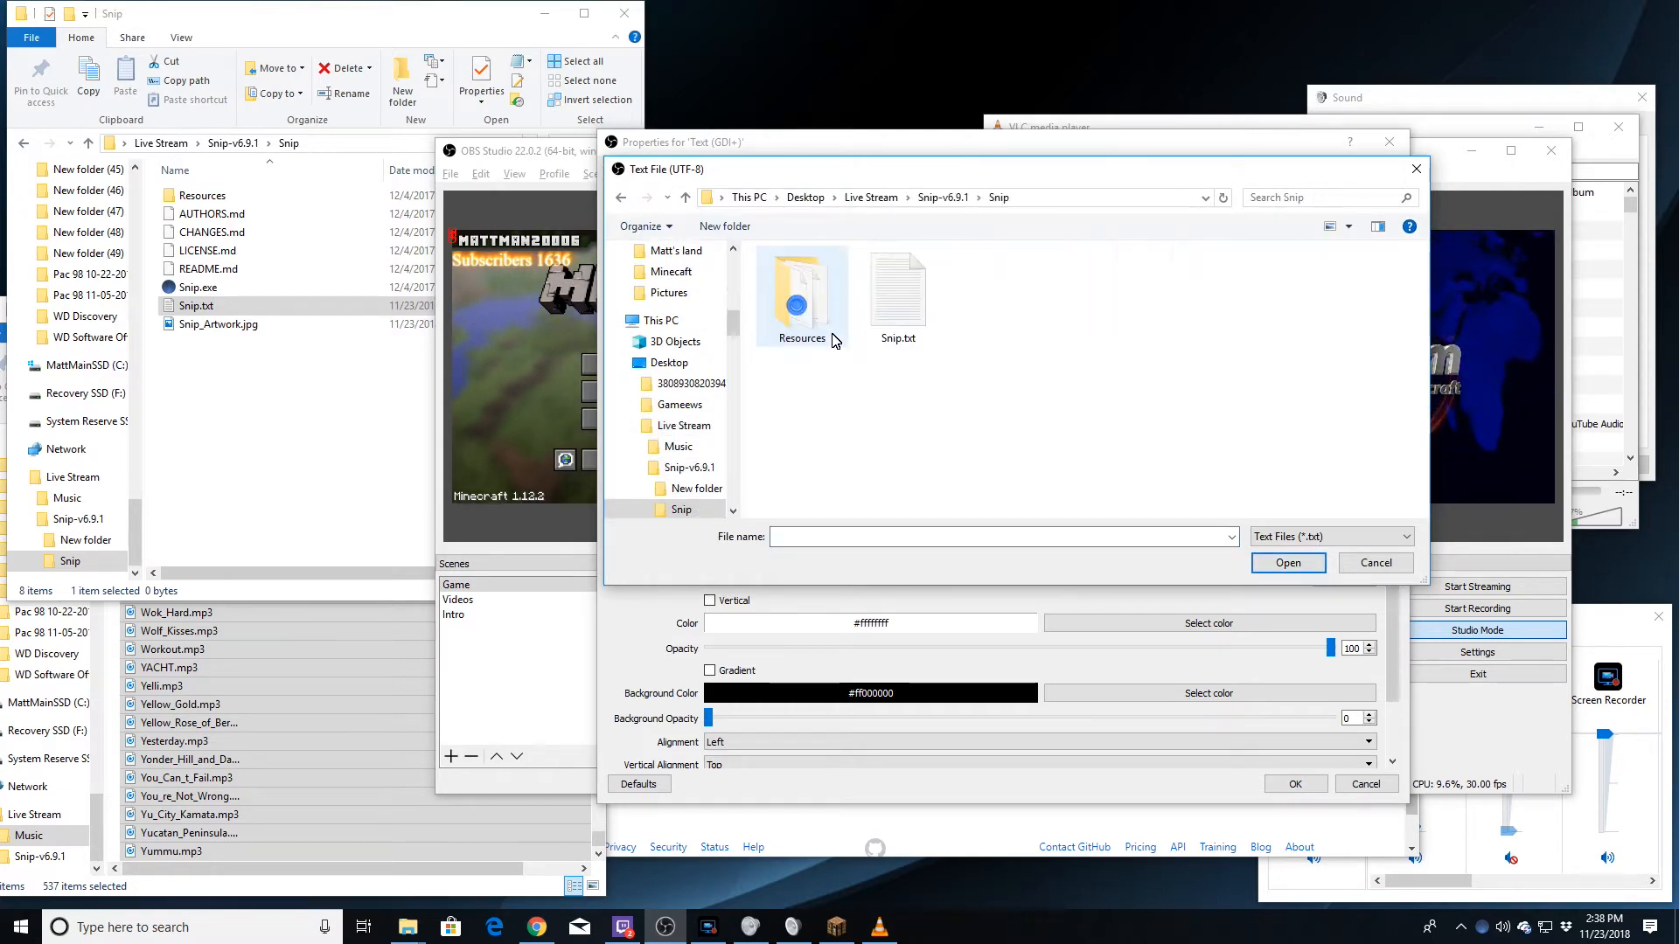
{"action": "left_click", "coordinate": [909, 313]}
{"action": "left_click", "coordinate": [1288, 564]}
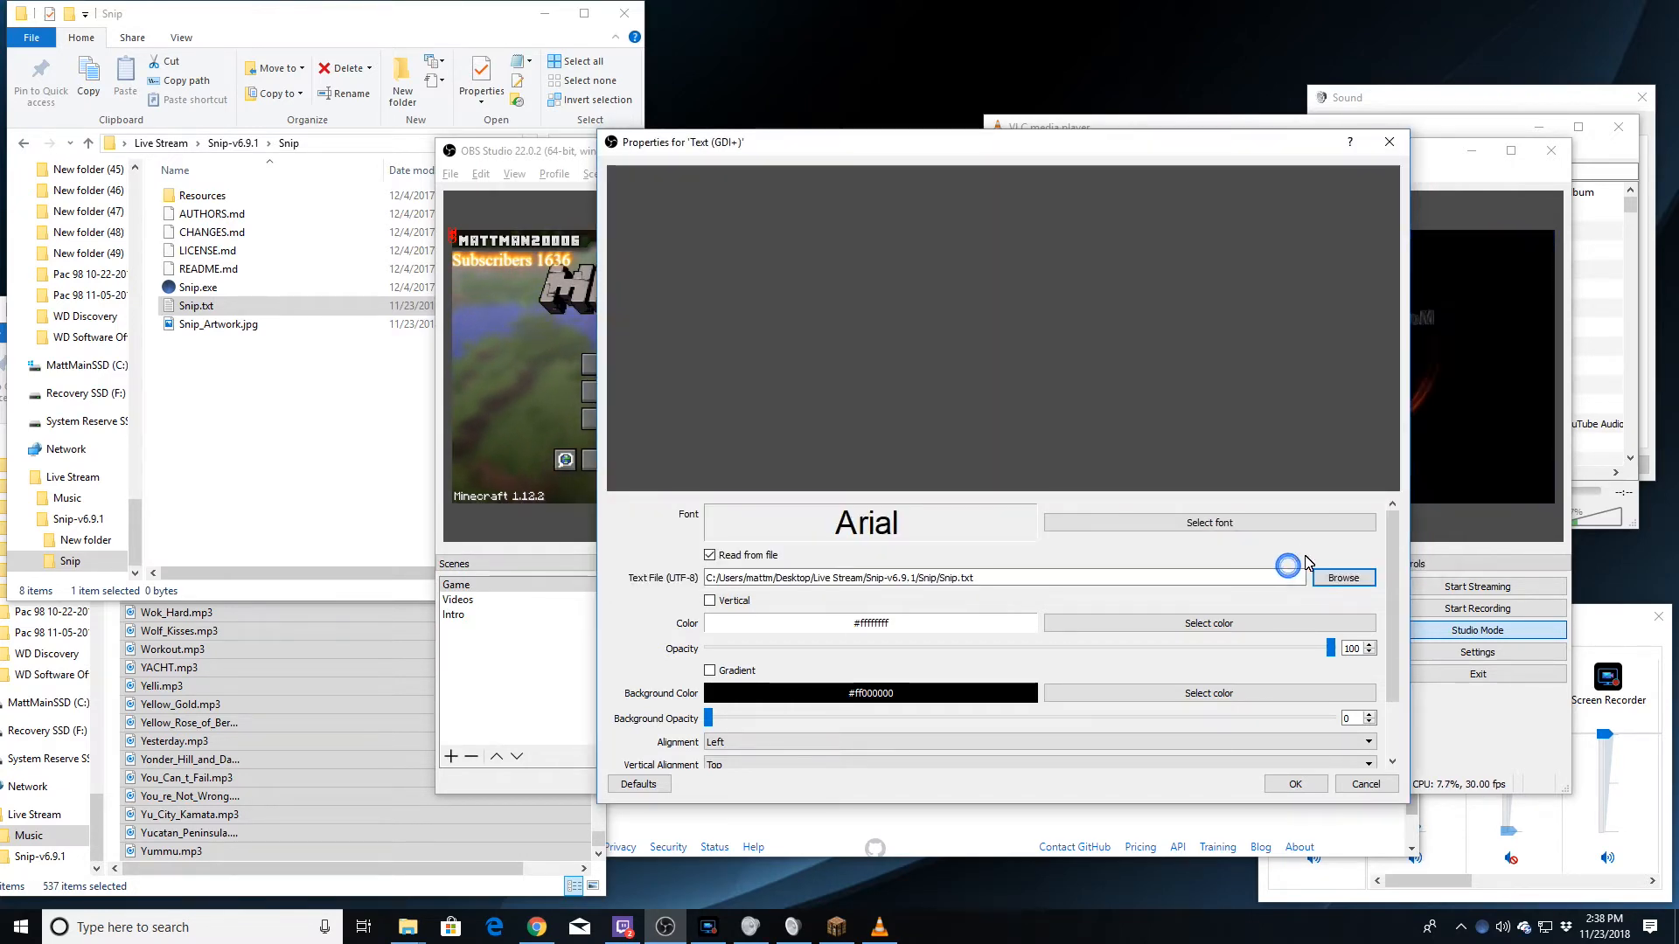
{"action": "left_click", "coordinate": [1294, 784]}
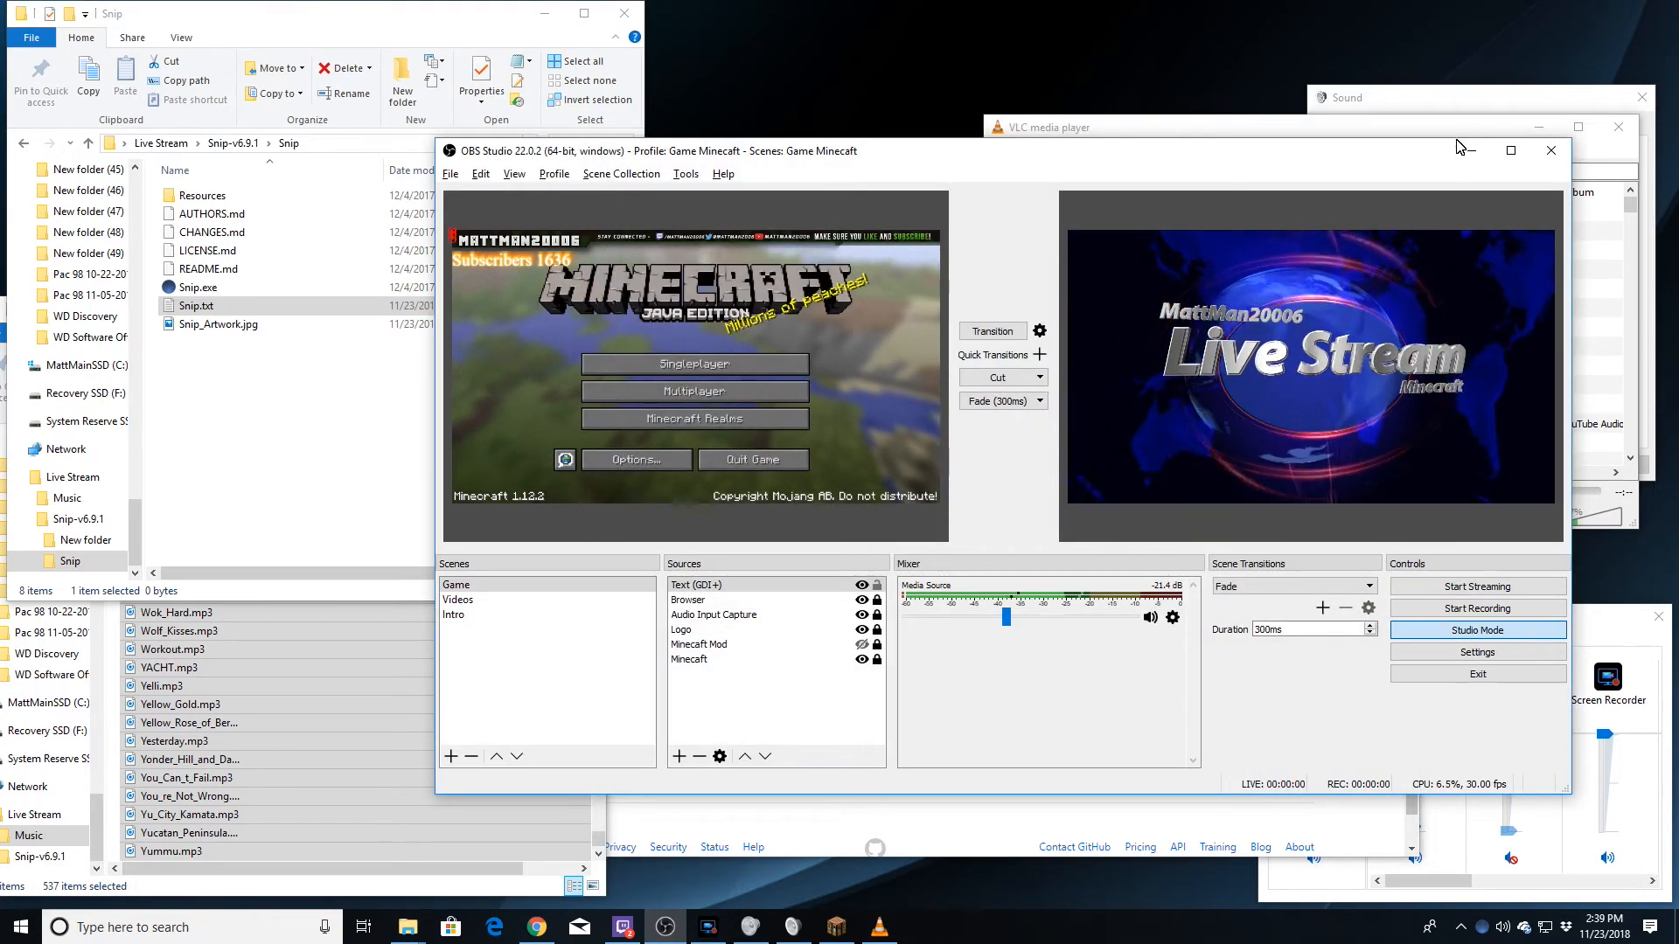
Switch to VLC media player and play Yellow_Gold.mp3 from the playlist.
{"action": "left_click_drag", "start_coordinate": [1231, 140], "coordinate": [1222, 157]}
{"action": "left_click", "coordinate": [1212, 121]}
{"action": "left_click", "coordinate": [1156, 291]}
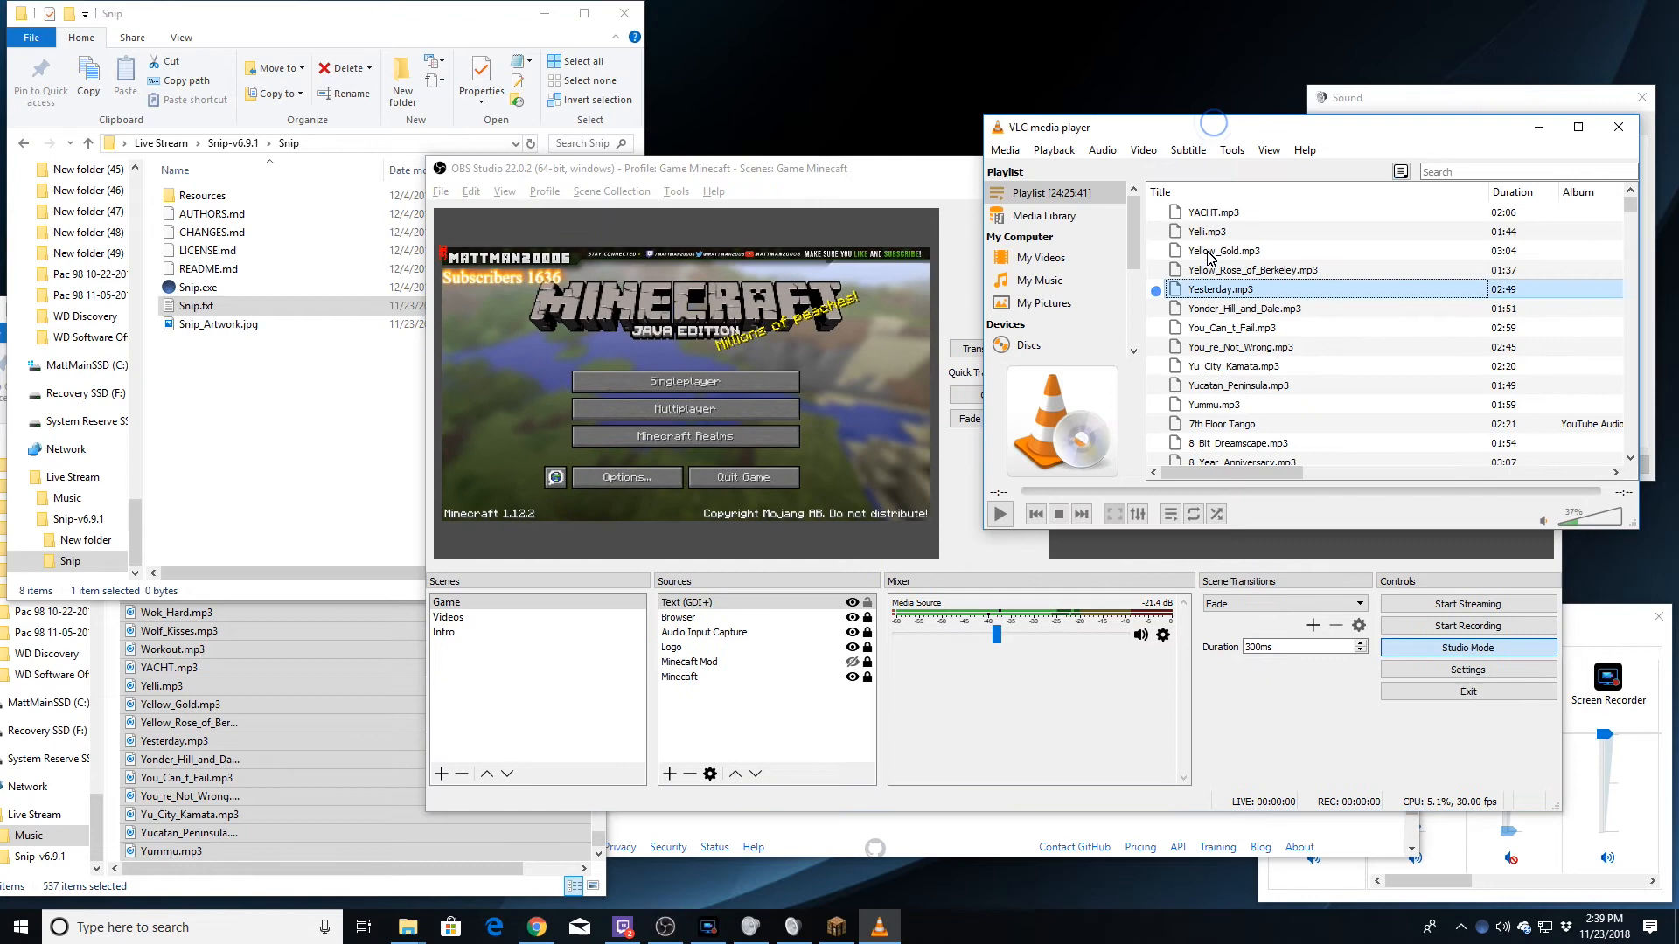
{"action": "double_click", "coordinate": [1212, 250]}
Switch to OBS Studio, place the song title text just right of the subscriber count in the preview, and resize it.
{"action": "left_click_drag", "start_coordinate": [855, 172], "coordinate": [855, 231]}
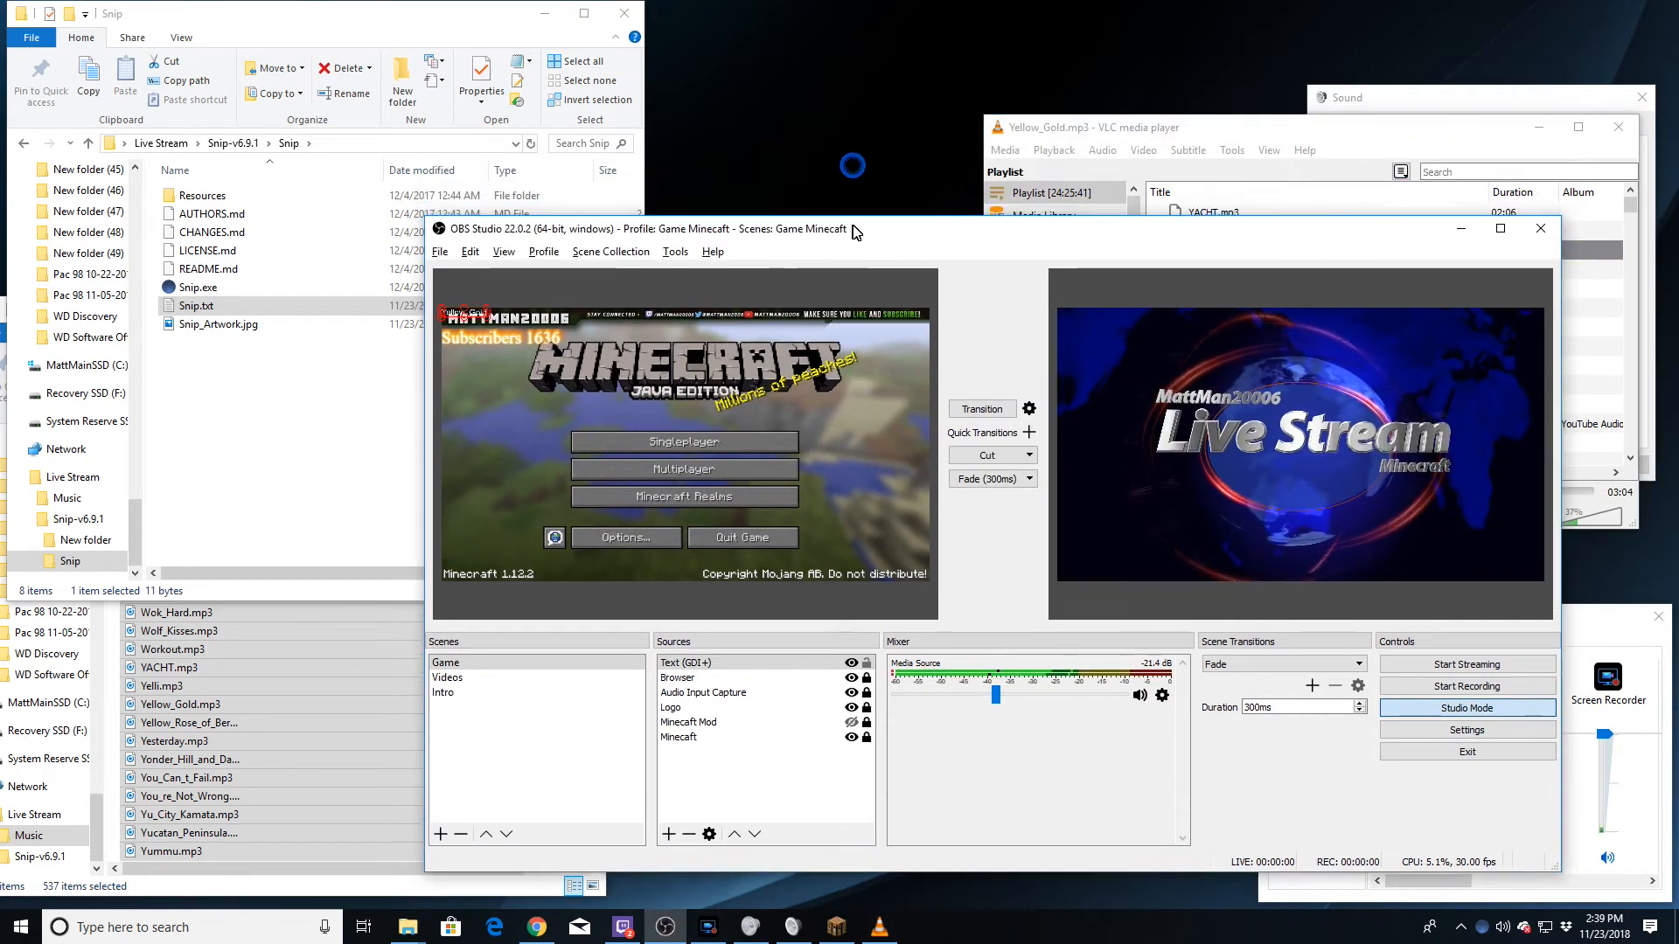
{"action": "left_click_drag", "start_coordinate": [480, 317], "coordinate": [742, 366]}
{"action": "left_click_drag", "start_coordinate": [637, 340], "coordinate": [807, 380]}
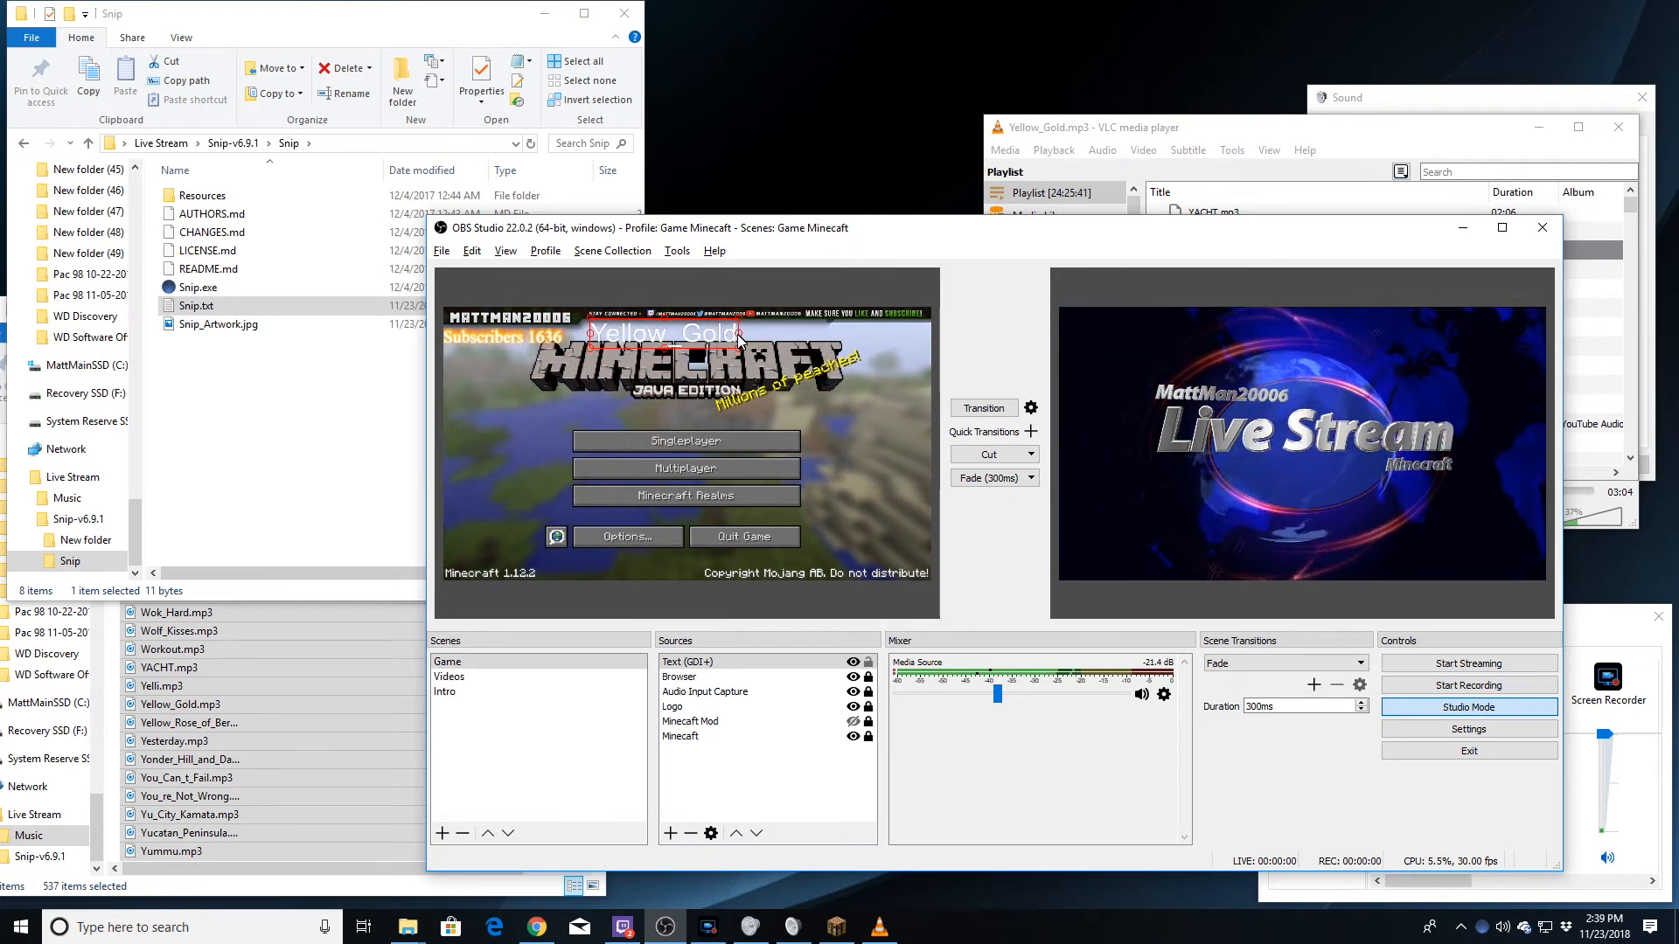
Switch to VLC media player and play Yucatan_Peninsula.mp3 and Yellow_Rose_of_Berkeley.mp3 to check that the song title in the preview updates.
{"action": "left_click", "coordinate": [1196, 138]}
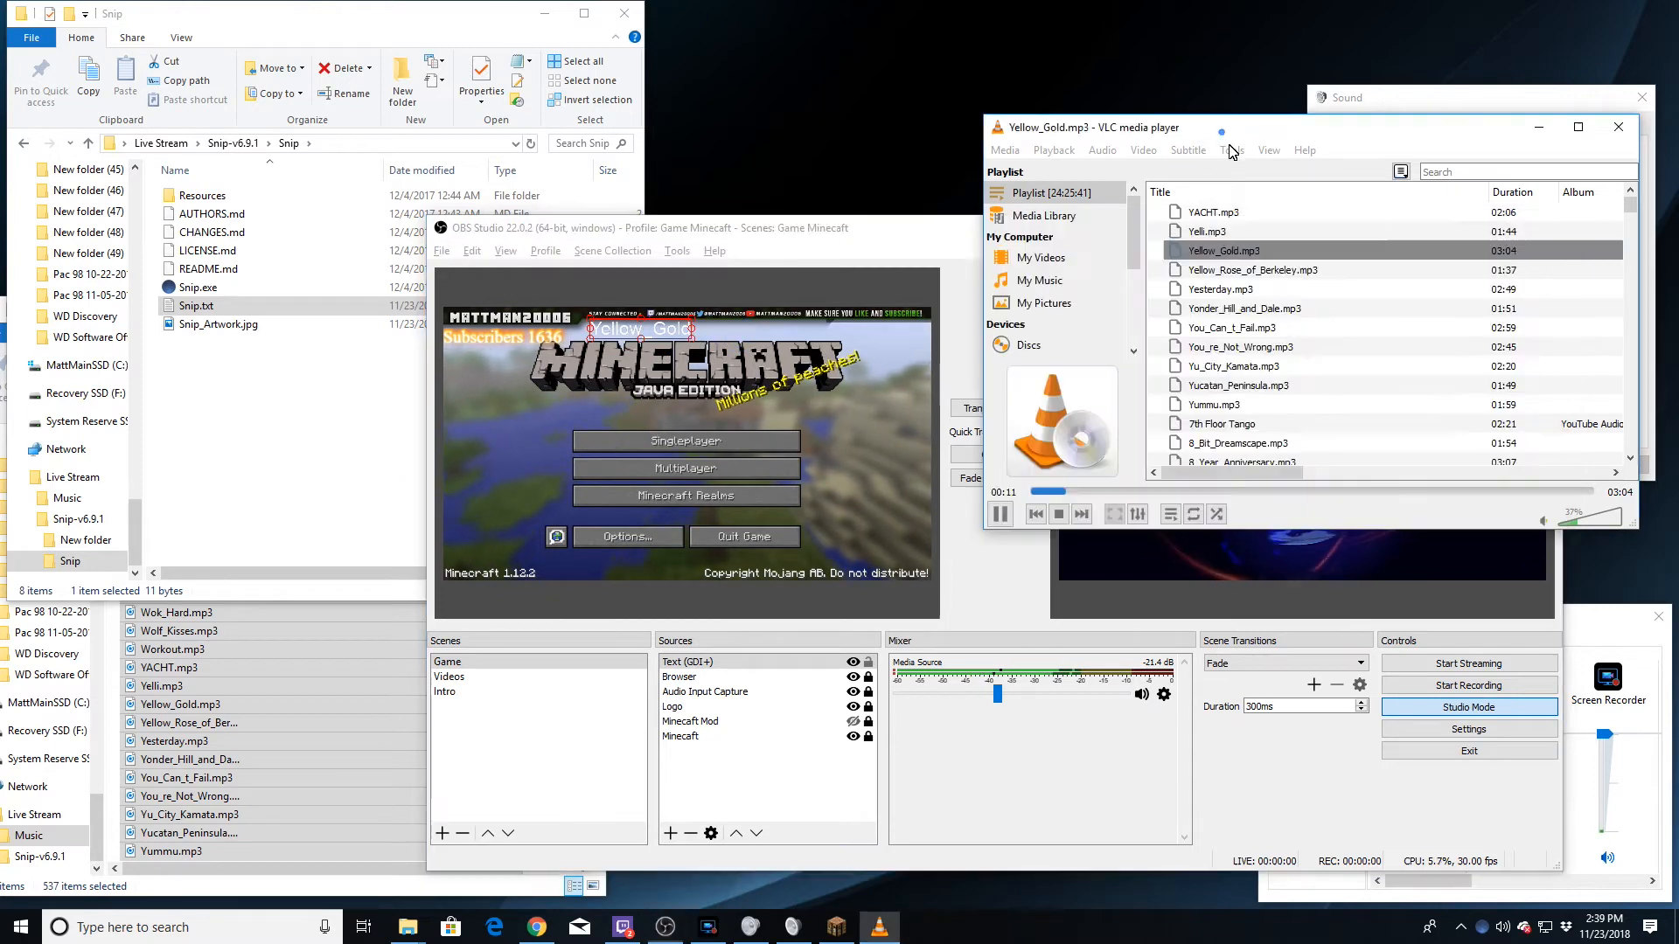
{"action": "double_click", "coordinate": [1228, 384]}
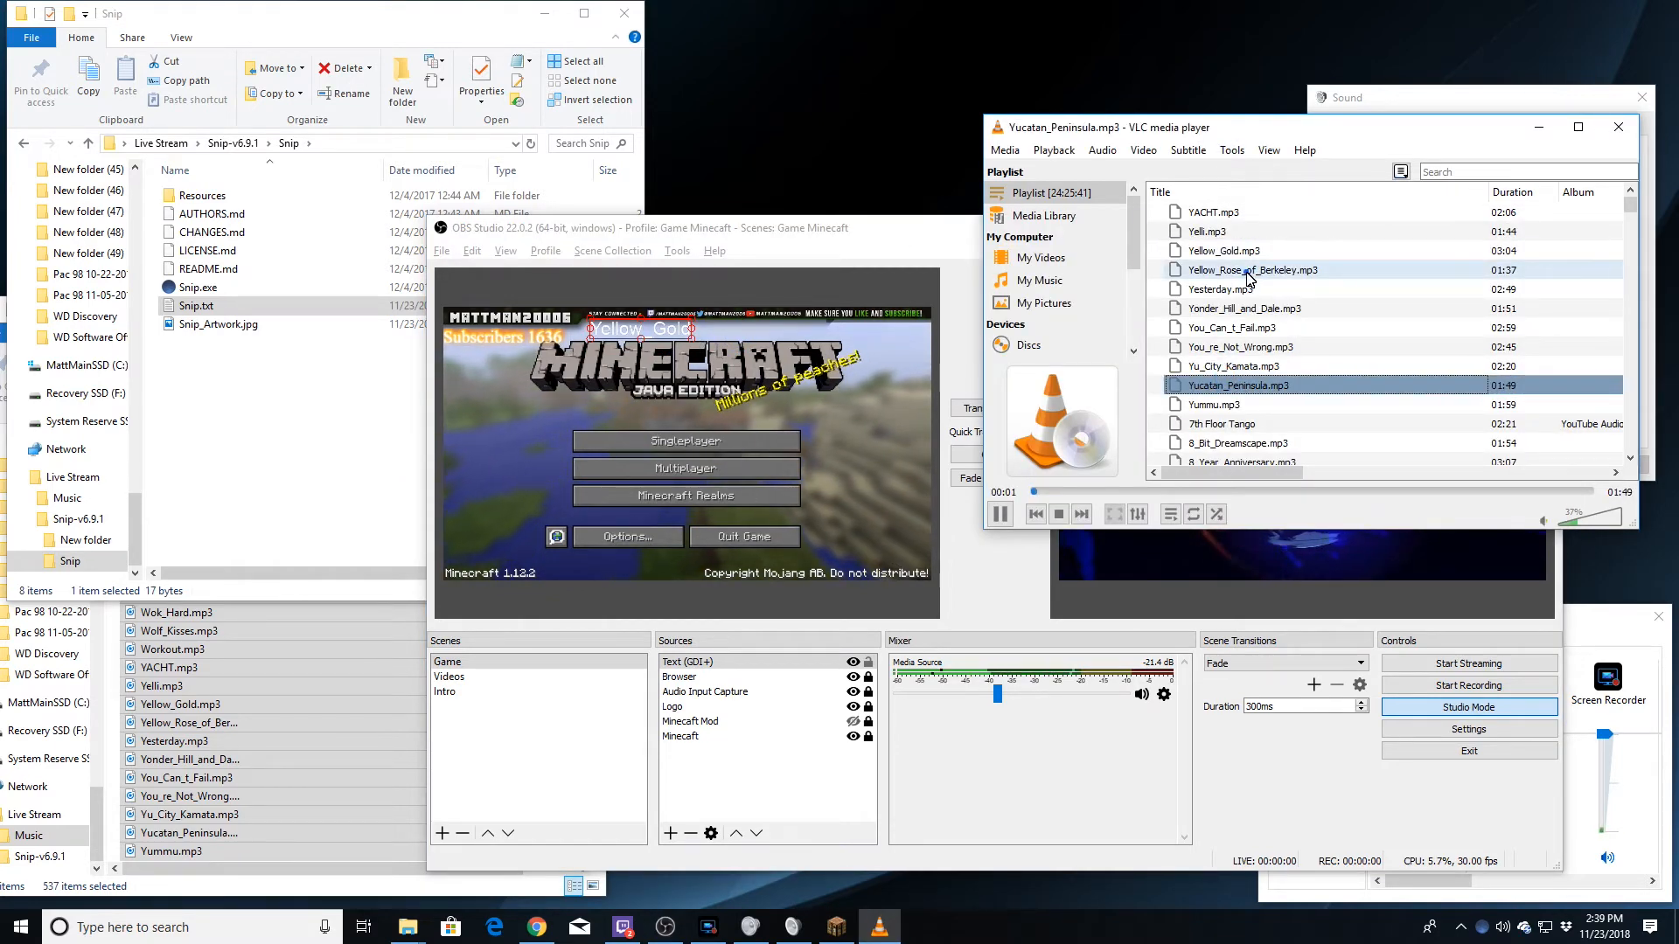
{"action": "double_click", "coordinate": [1247, 273]}
{"action": "left_click_drag", "start_coordinate": [1325, 134], "coordinate": [1011, 124]}
Play 555.mp3 from the playlist and move the player window clear of the song title in the OBS preview.
{"action": "scroll", "coordinate": [1273, 439], "scroll_direction": "up", "scroll_amount": 5}
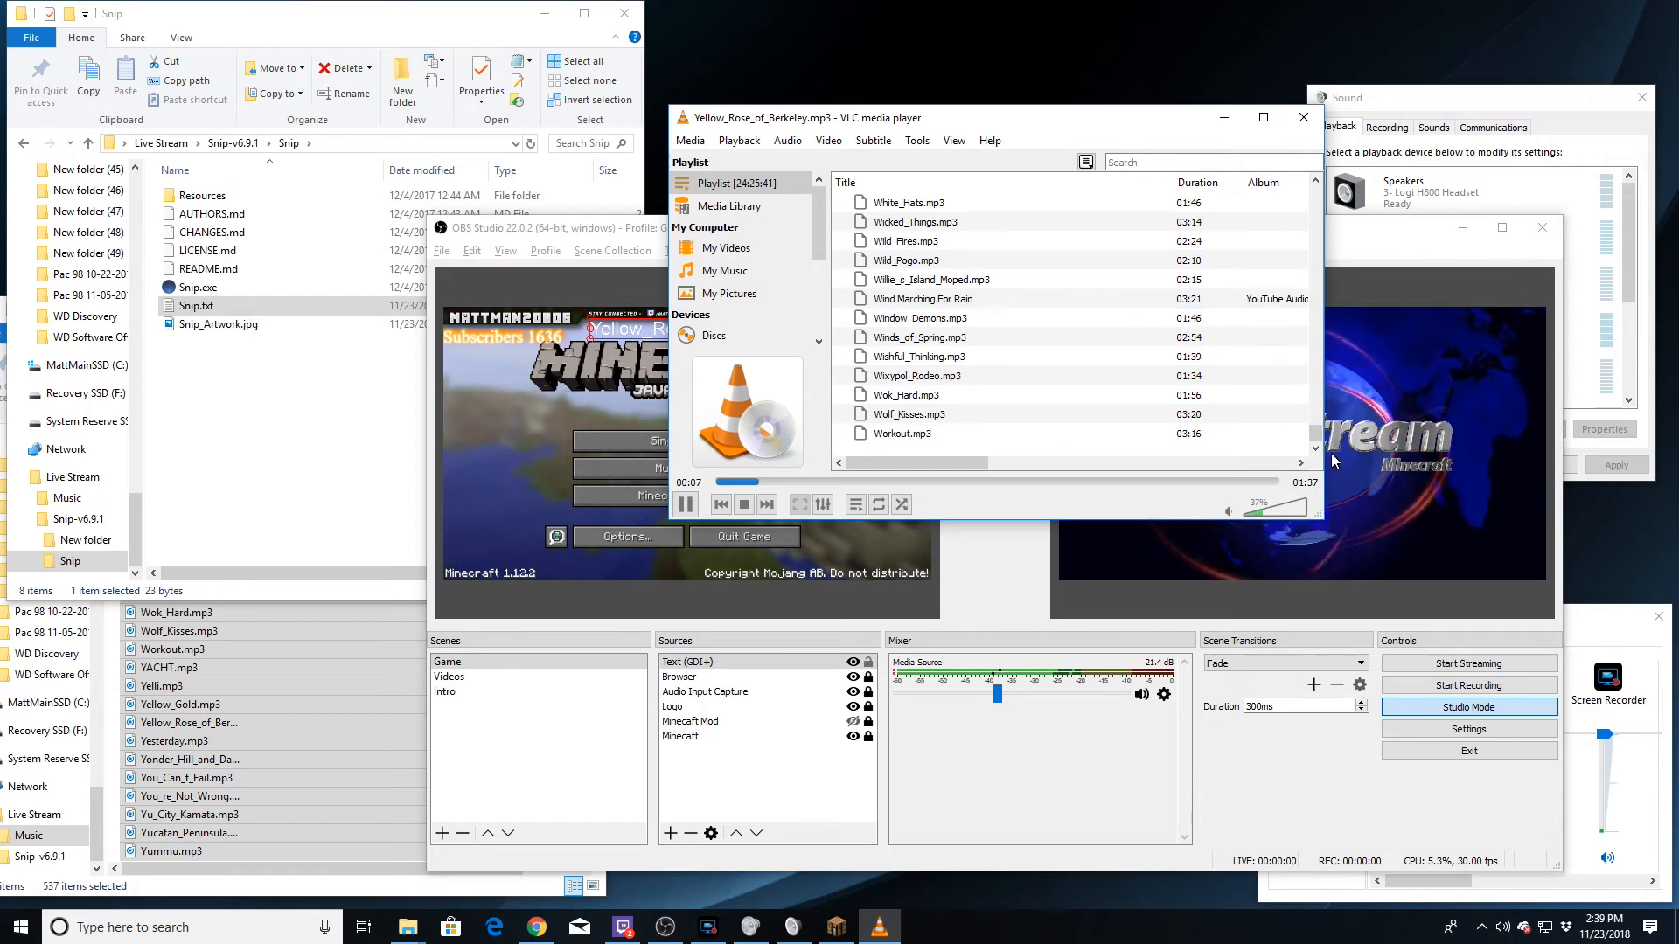
{"action": "left_click_drag", "start_coordinate": [1311, 437], "coordinate": [1318, 407]}
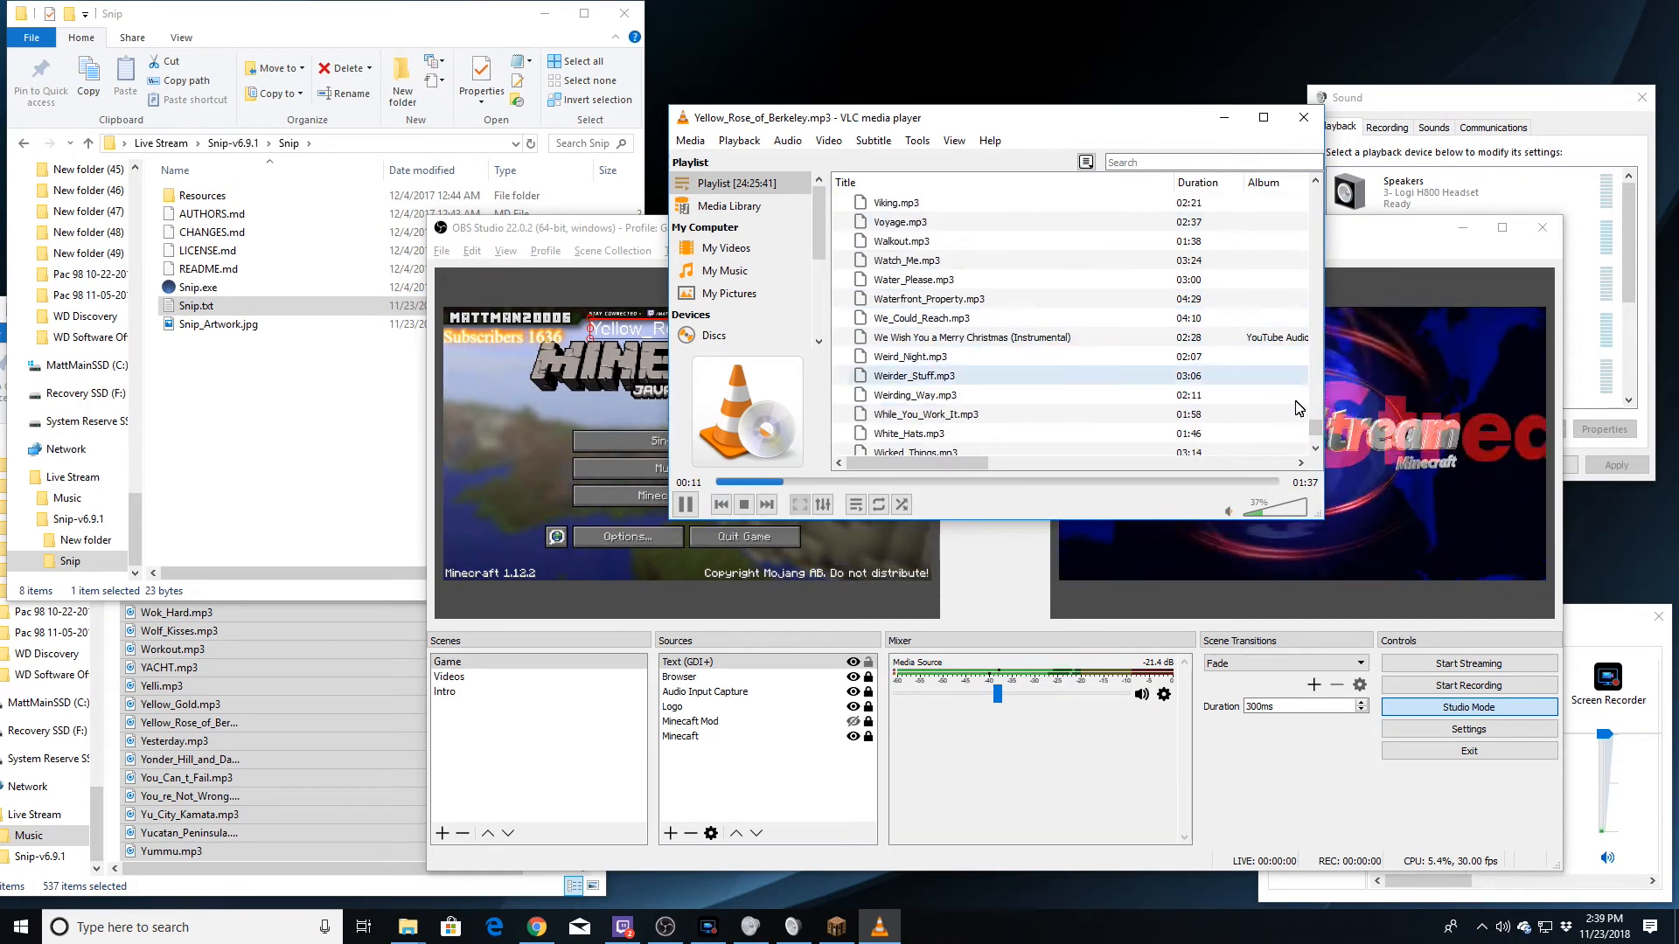
{"action": "left_click_drag", "start_coordinate": [1316, 427], "coordinate": [1318, 205]}
{"action": "double_click", "coordinate": [948, 260]}
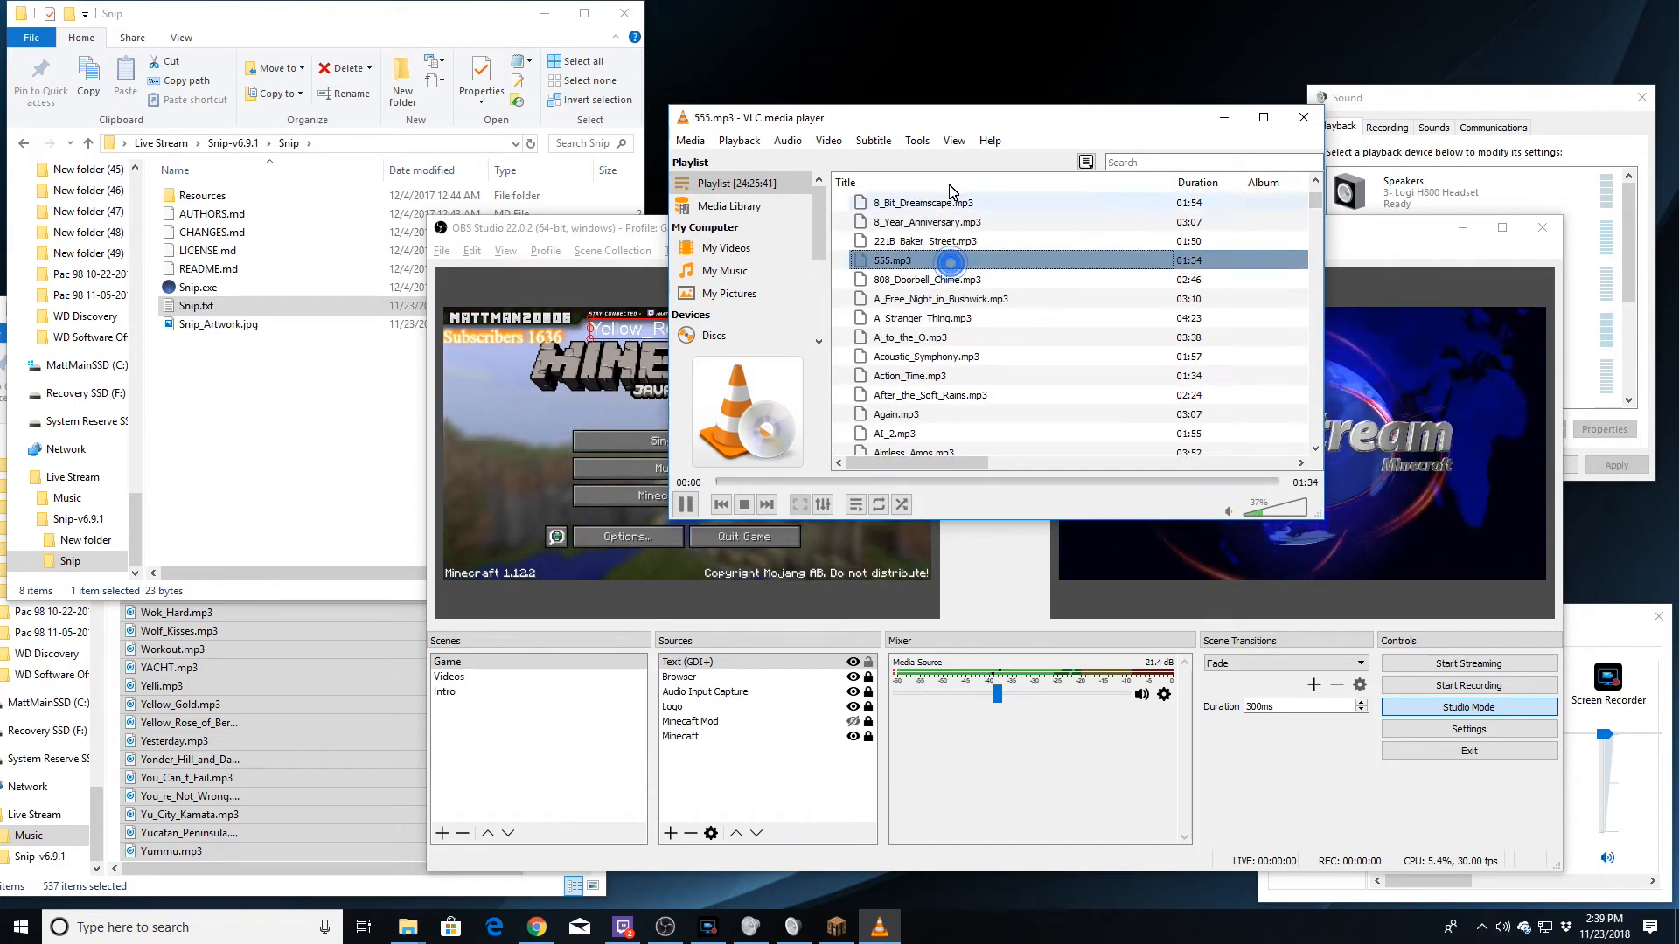
{"action": "left_click_drag", "start_coordinate": [935, 128], "coordinate": [1118, 113]}
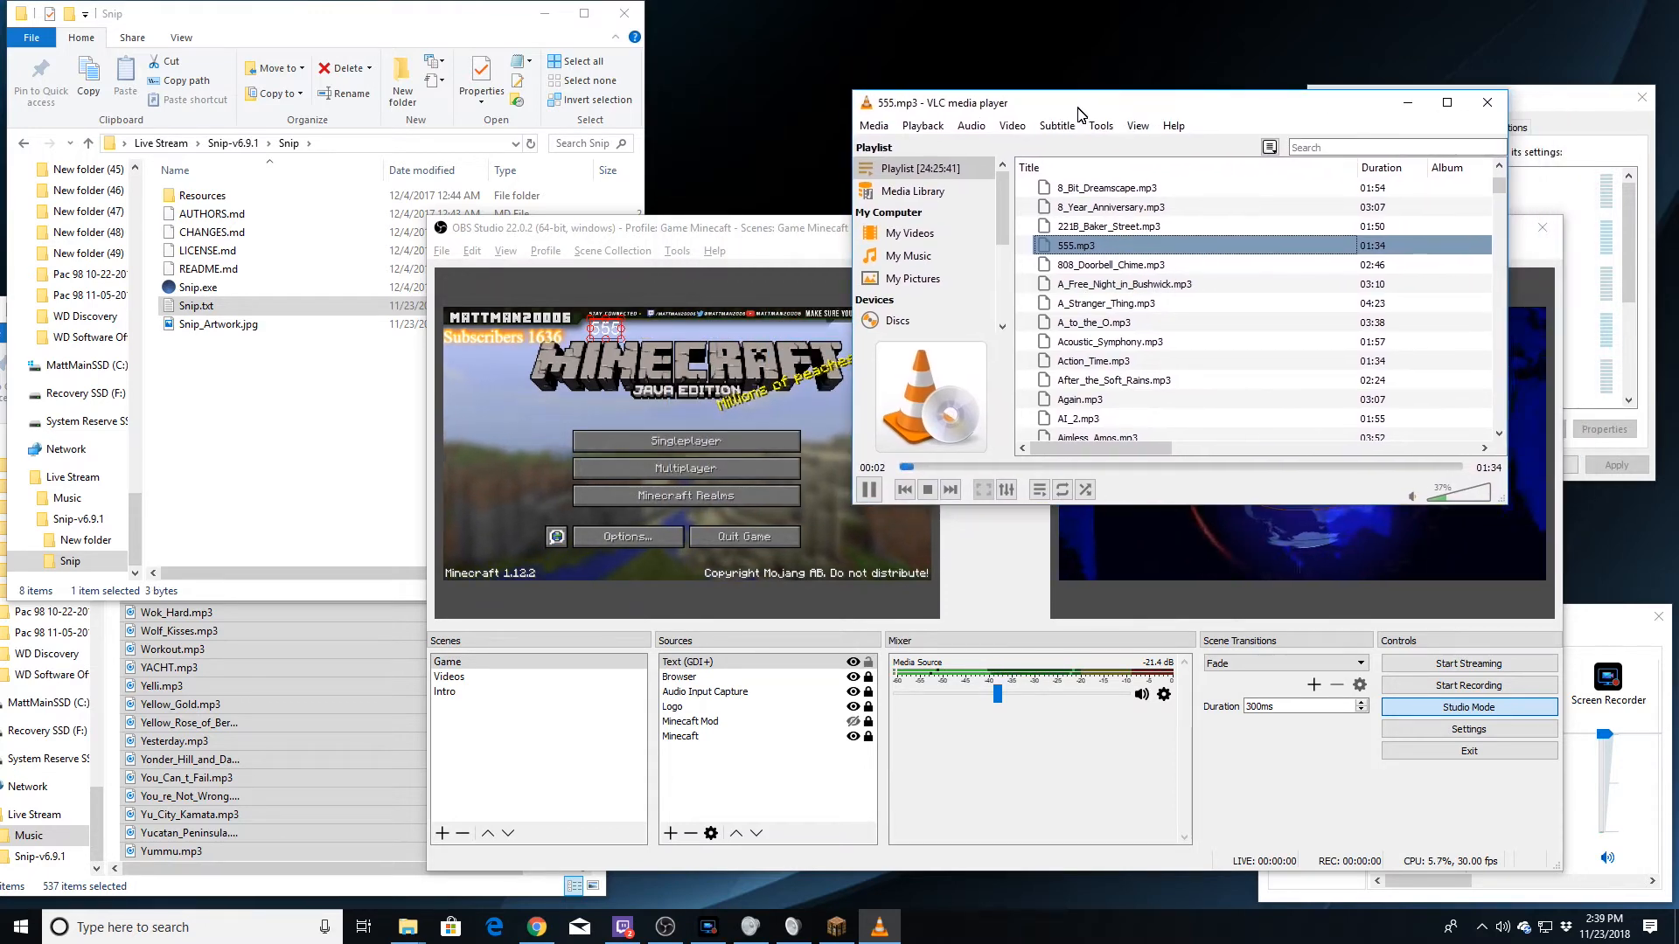
Play 808_Doorbell_Chime.mp3, A_Stranger_Thing.mp3 and A_to_the_O.mp3 in turn to test the song title display.
{"action": "double_click", "coordinate": [1079, 265]}
{"action": "double_click", "coordinate": [1089, 285]}
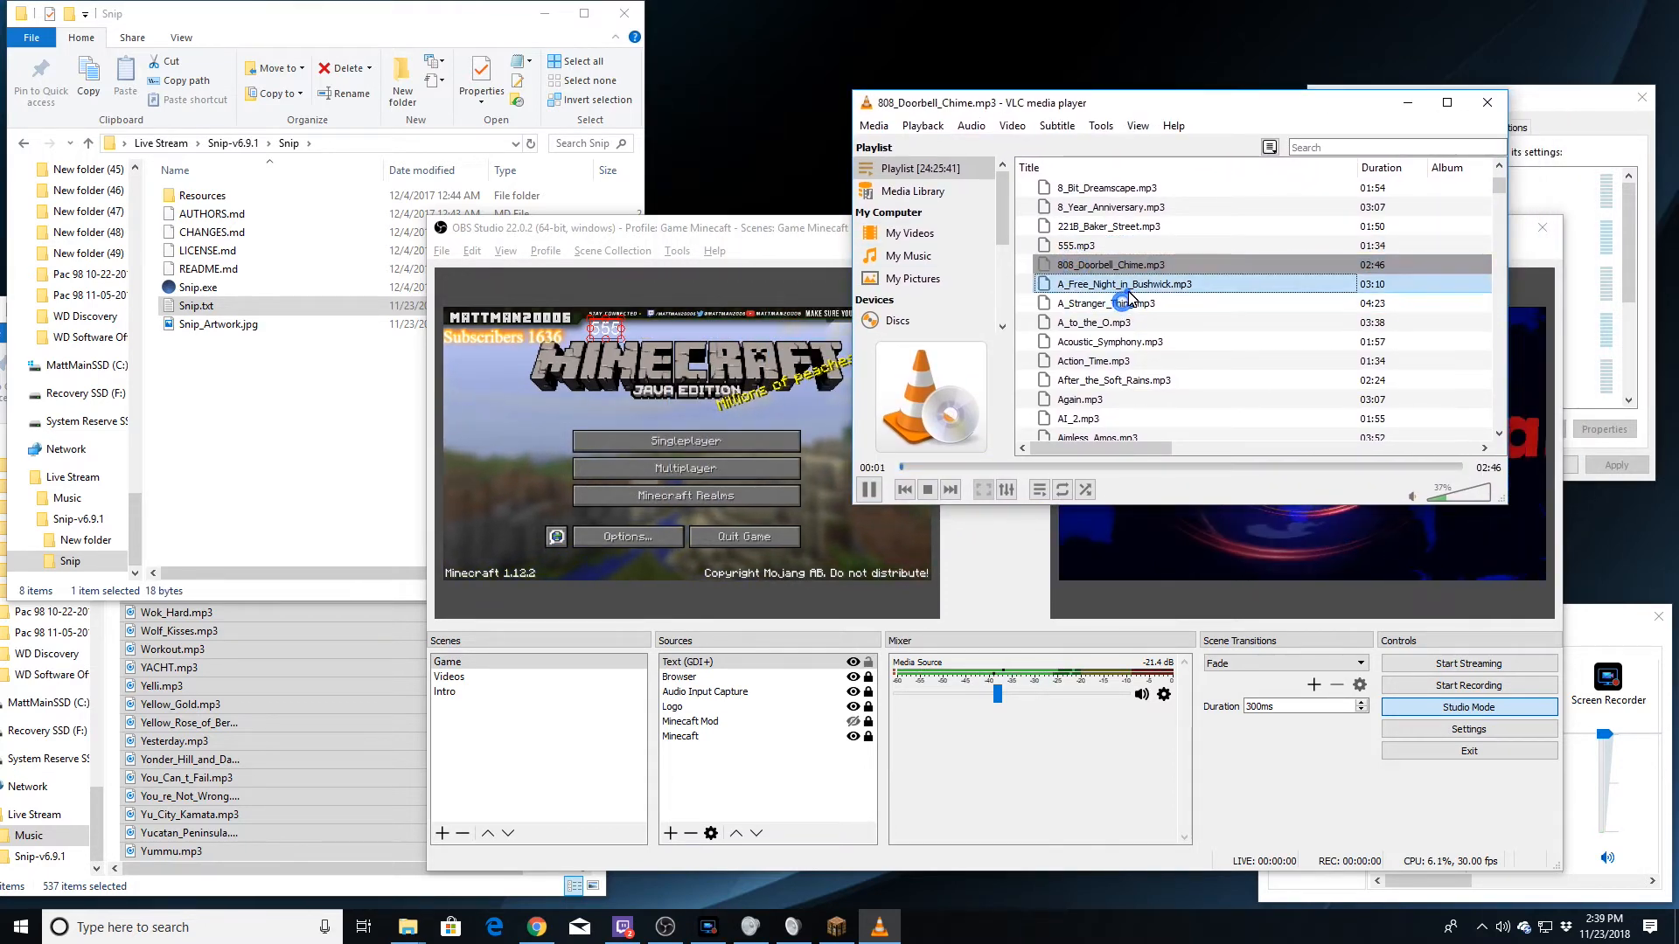
{"action": "double_click", "coordinate": [1135, 303]}
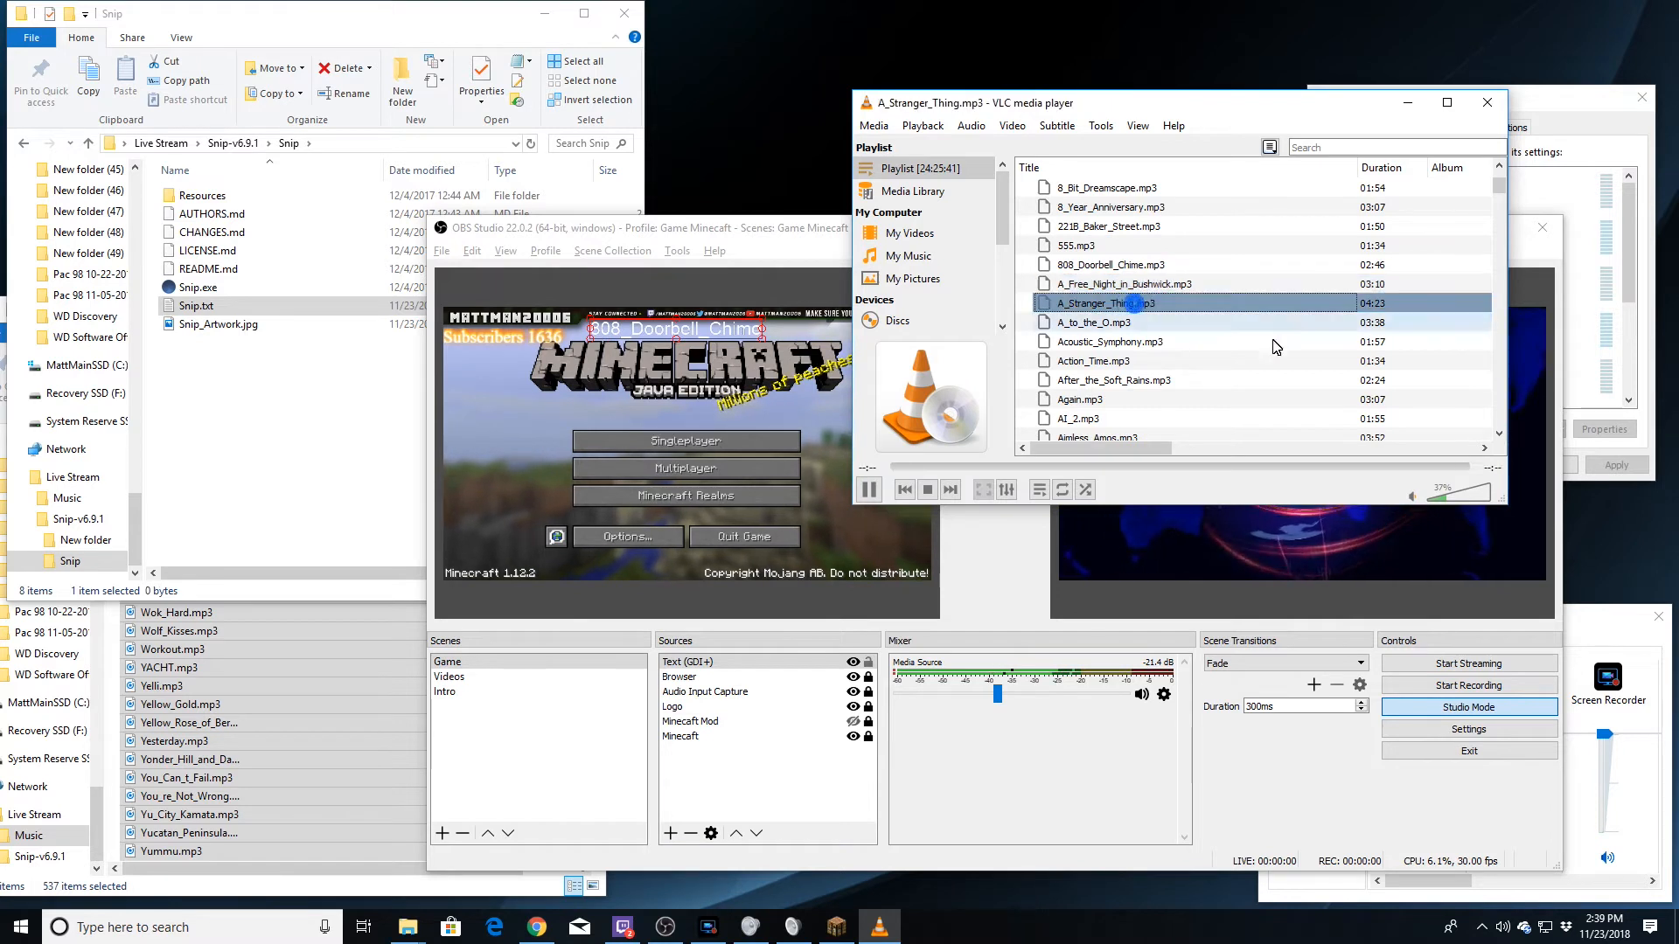
{"action": "double_click", "coordinate": [1156, 323]}
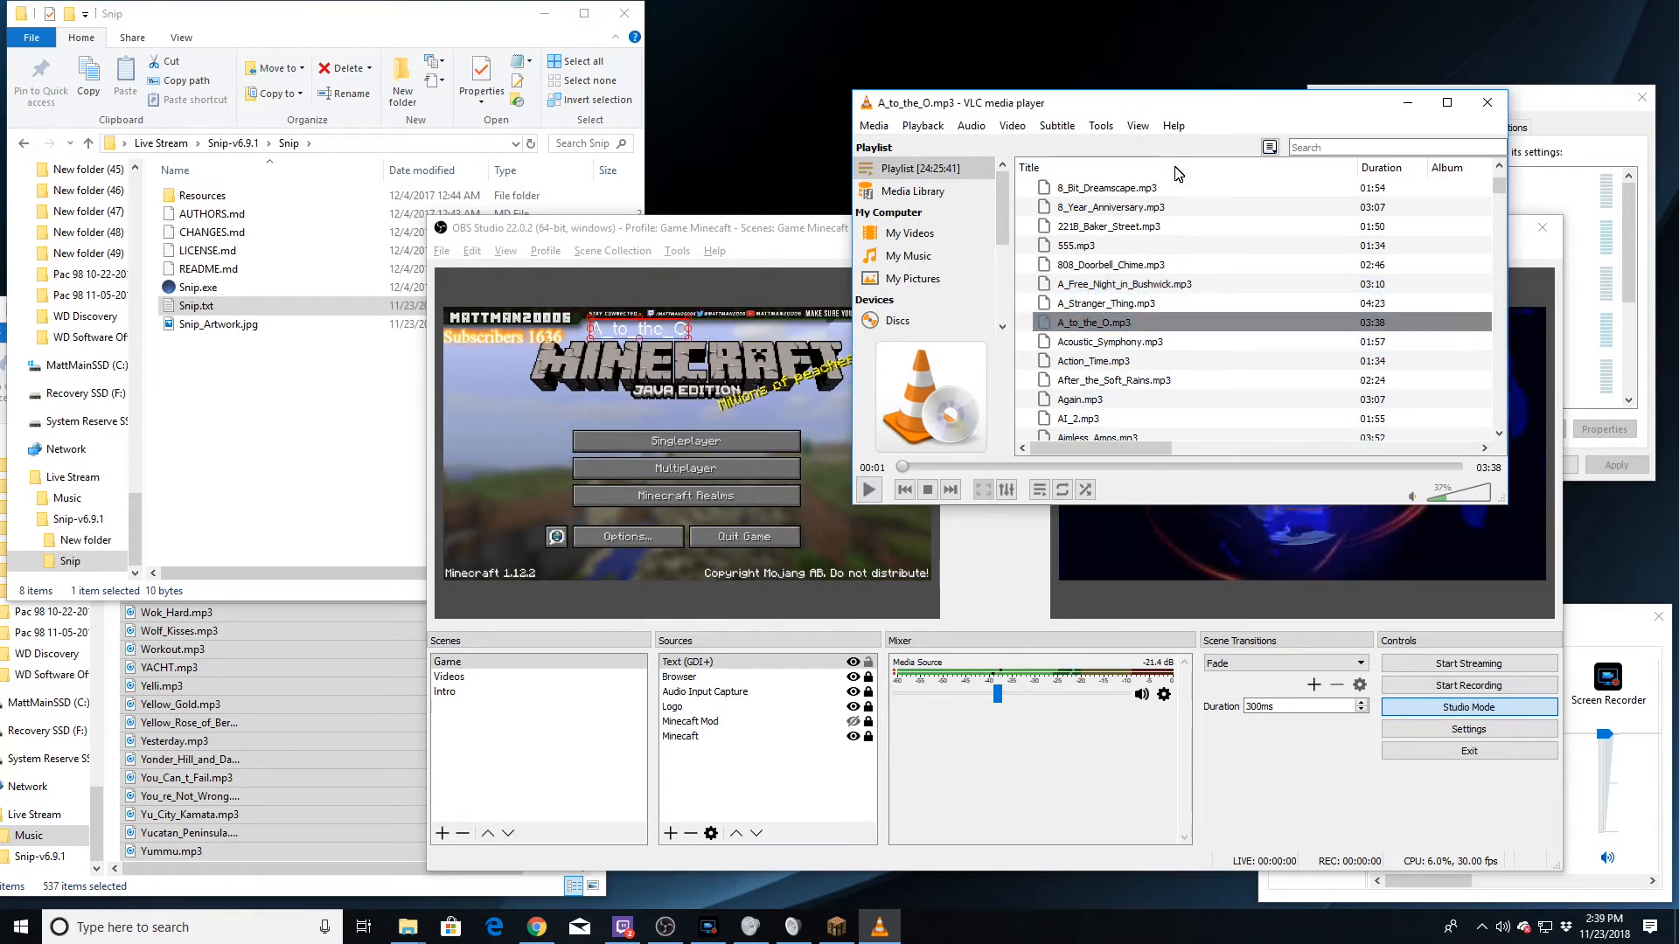
{"action": "left_click", "coordinate": [757, 228]}
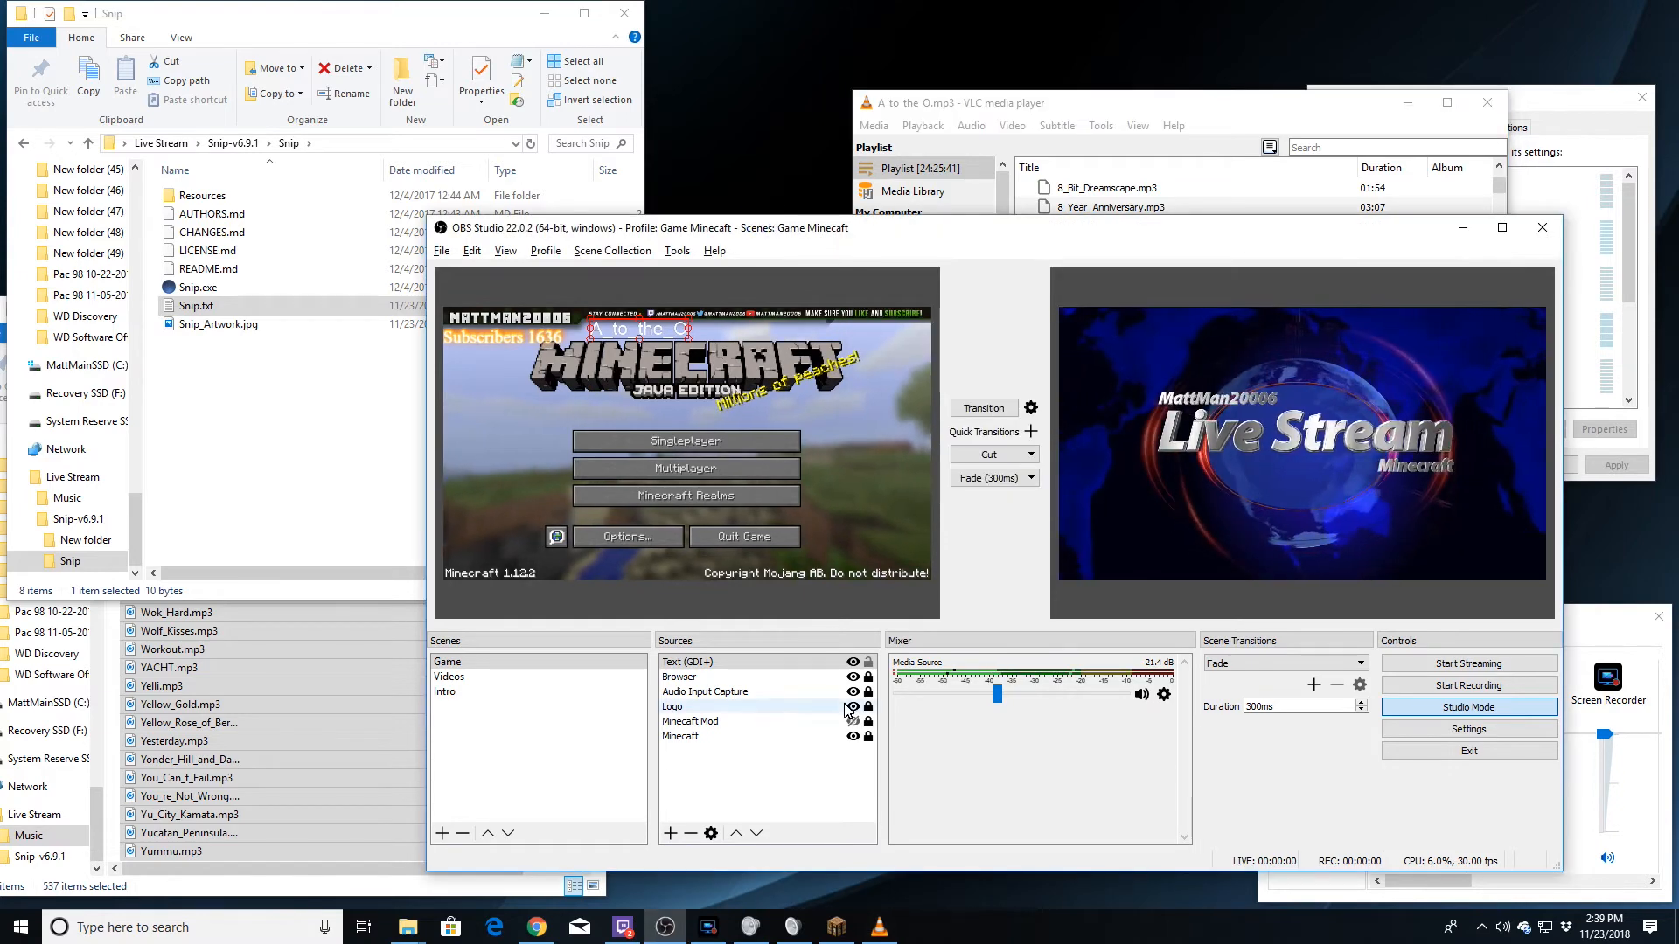
{"action": "right_click", "coordinate": [726, 662]}
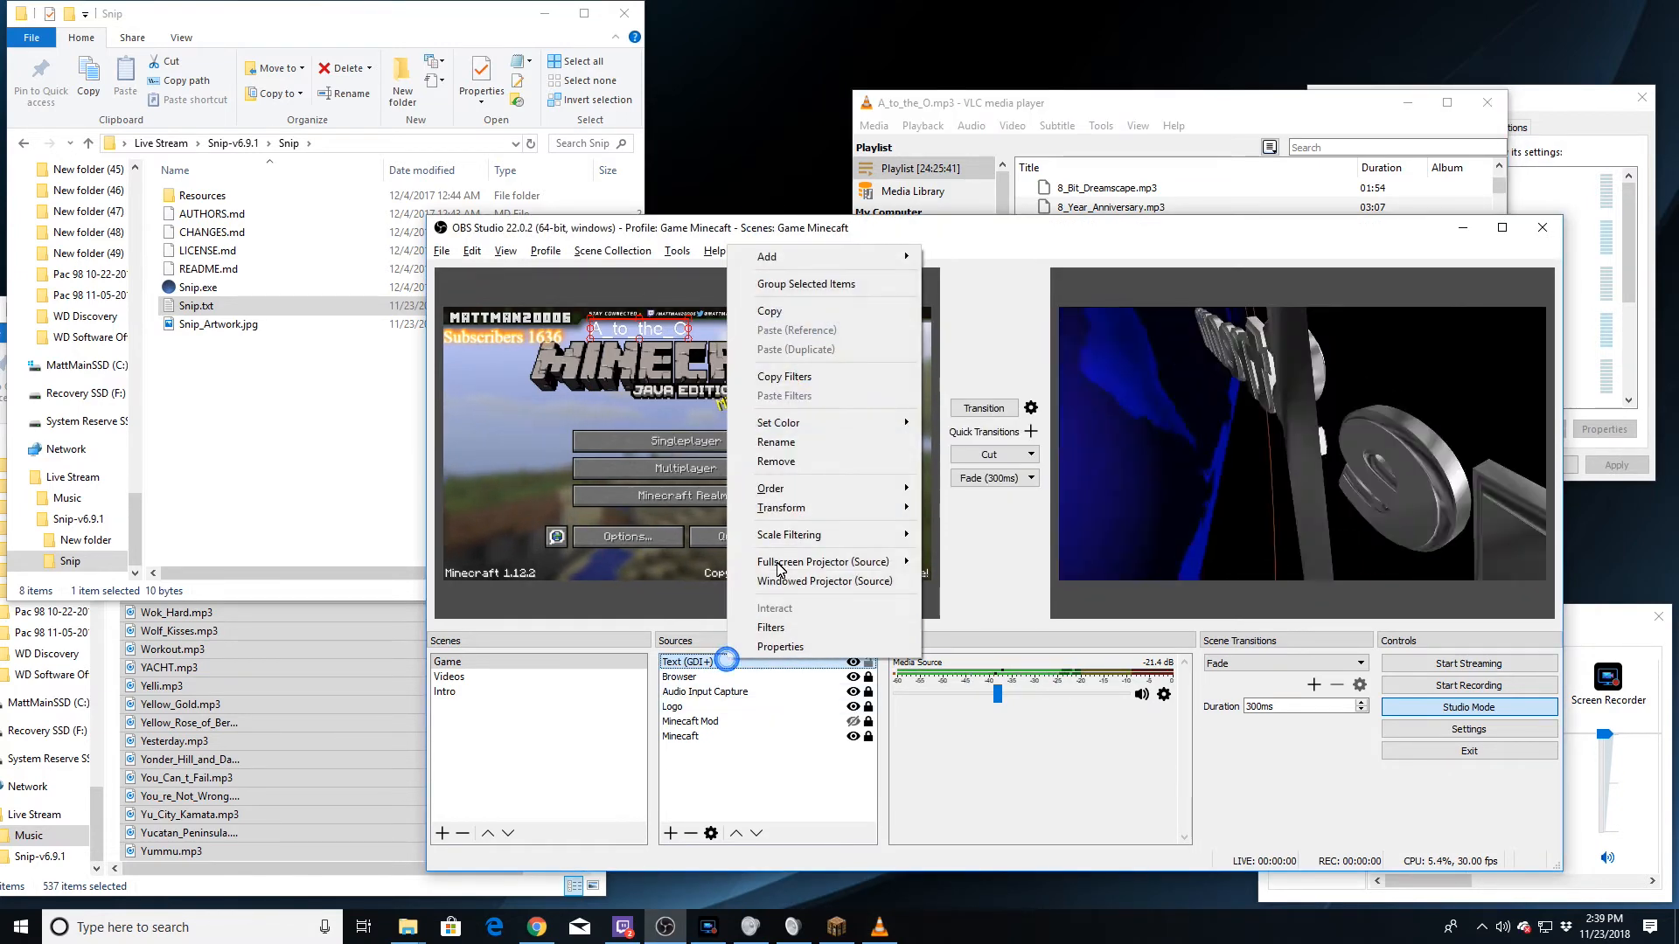
{"action": "left_click", "coordinate": [691, 691]}
{"action": "double_click", "coordinate": [713, 664]}
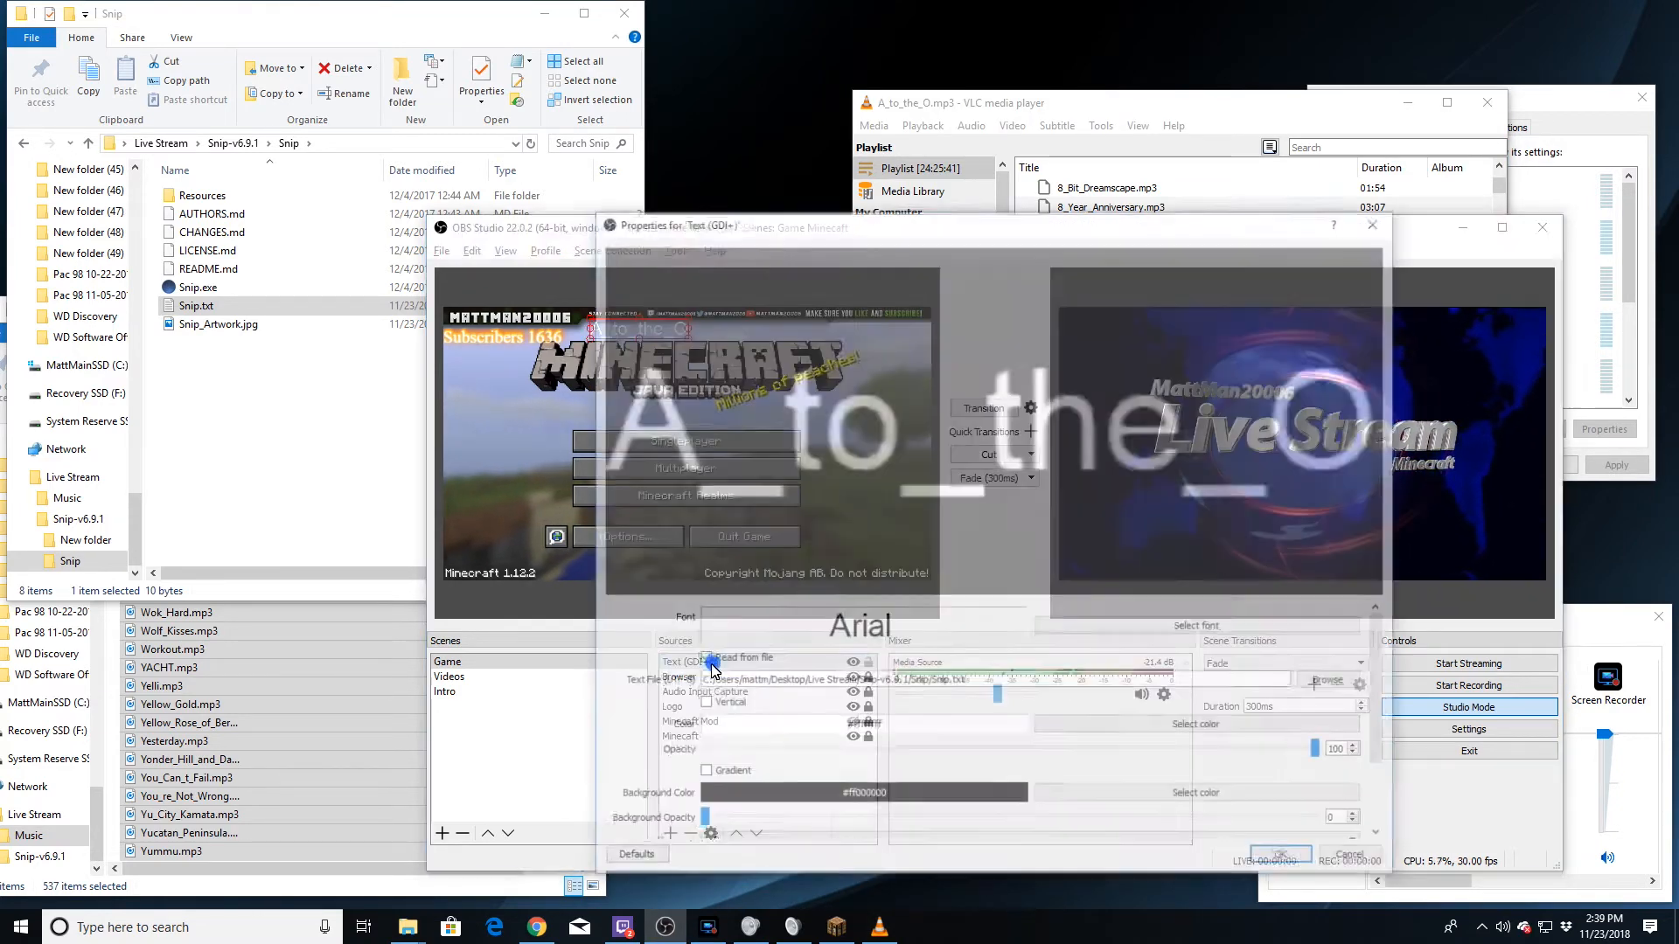
{"action": "left_click", "coordinate": [1356, 861]}
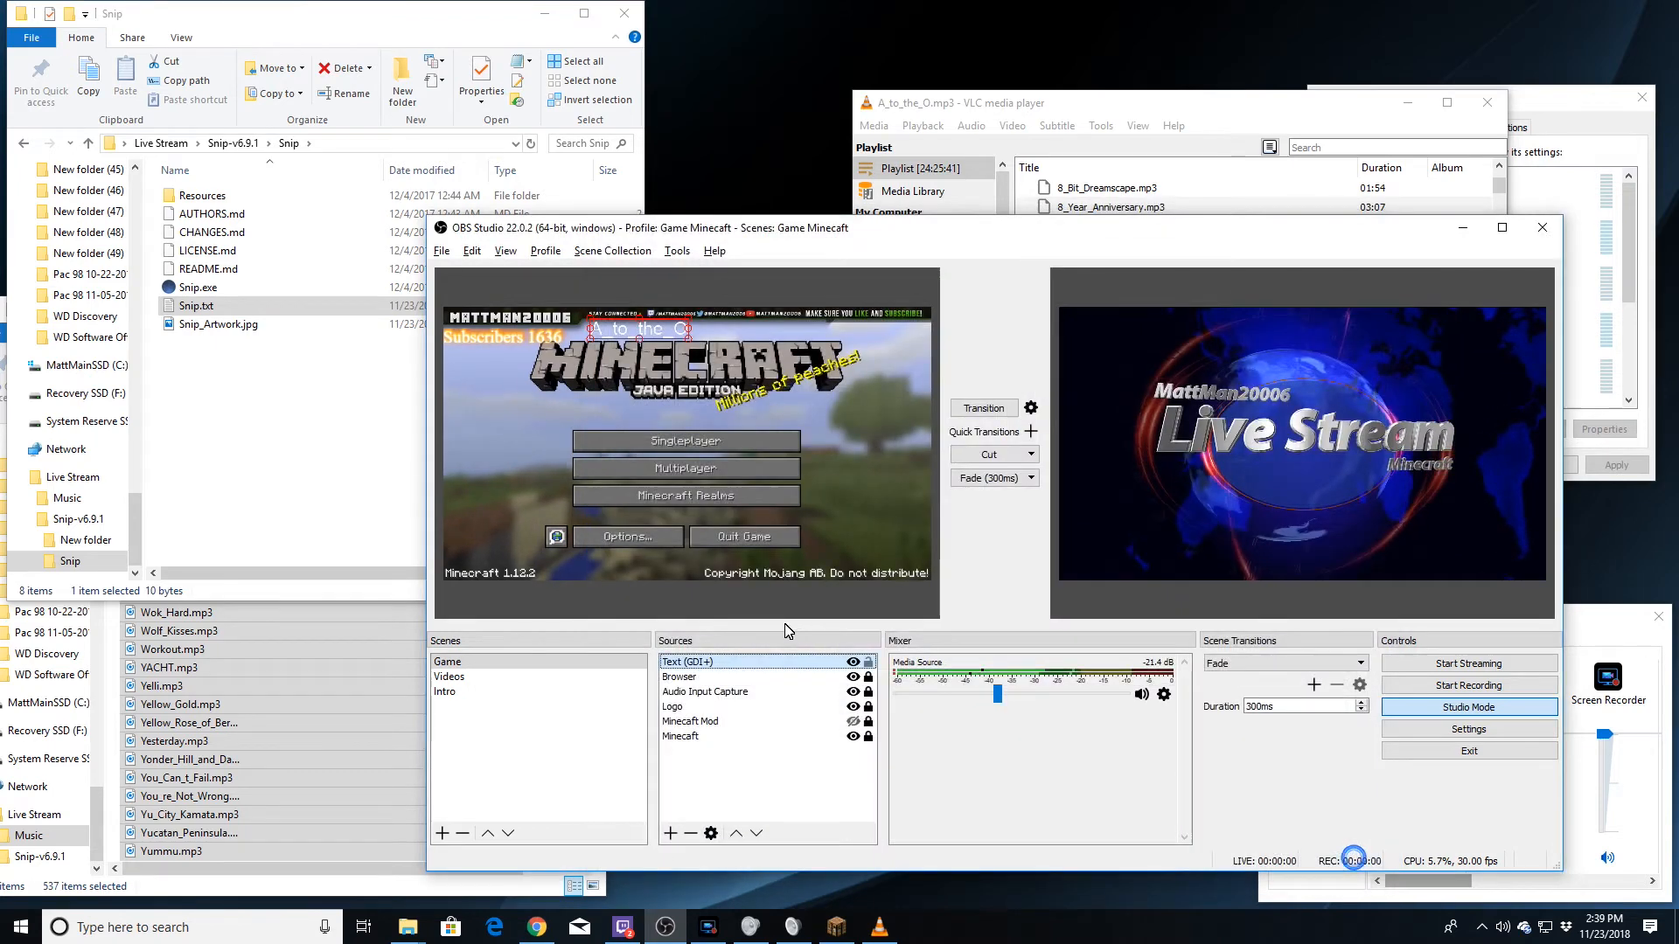
Rename the Text (GDI+) source as Muis and move the OBS window away from the file list.
{"action": "right_click", "coordinate": [717, 665]}
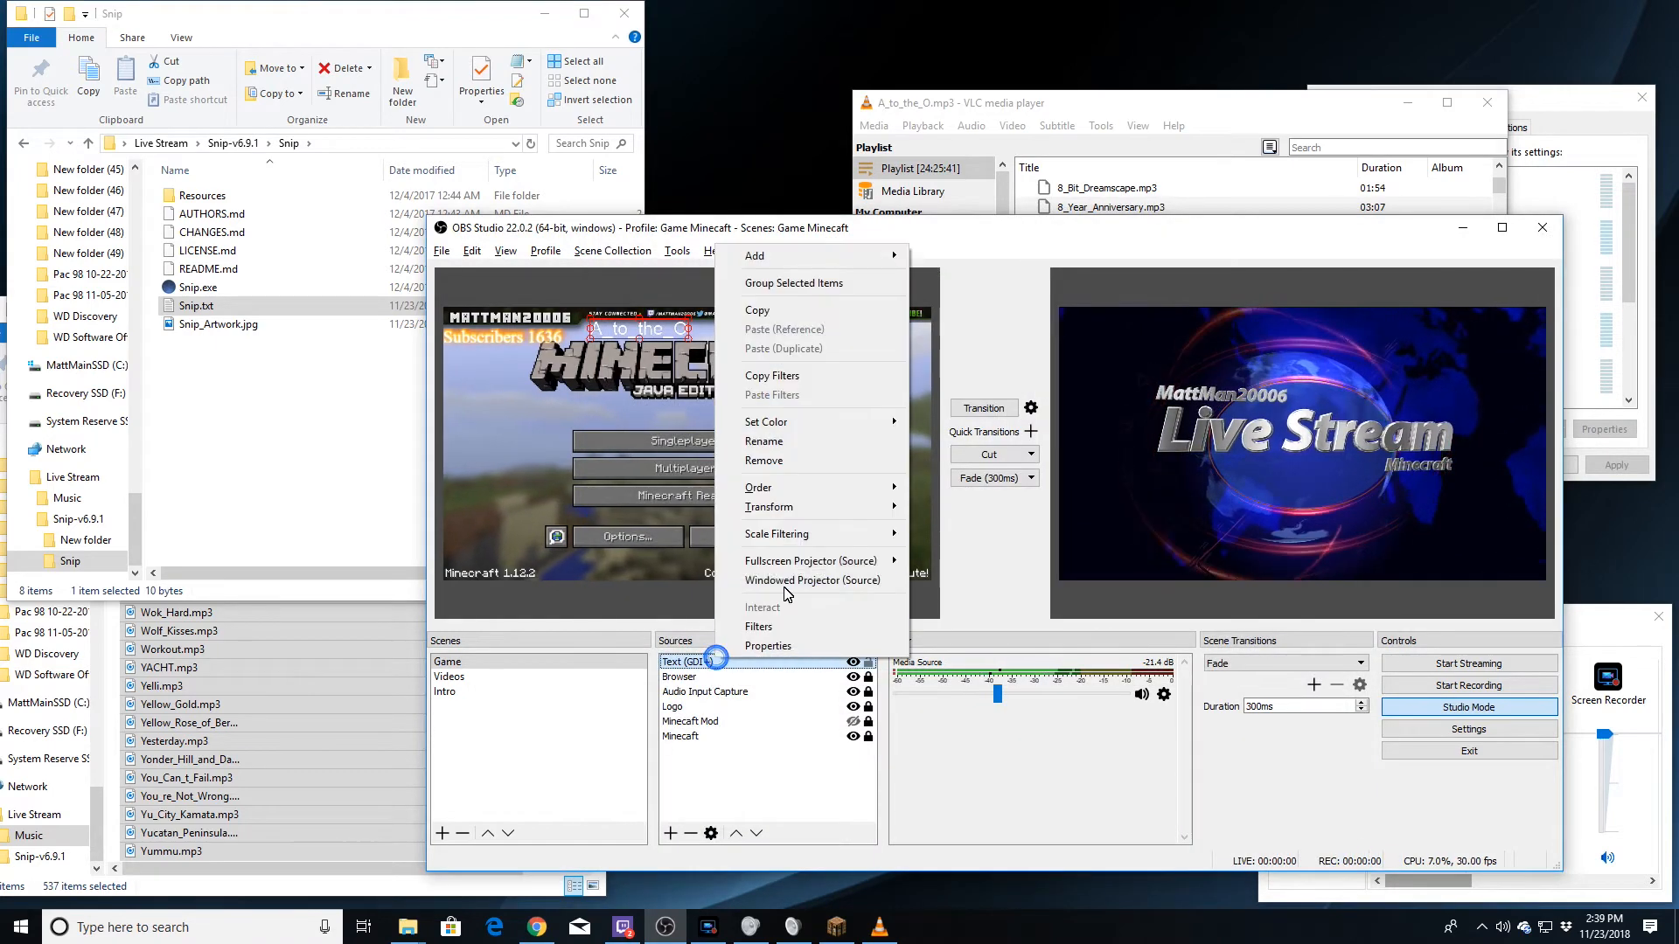
{"action": "left_click", "coordinate": [798, 443]}
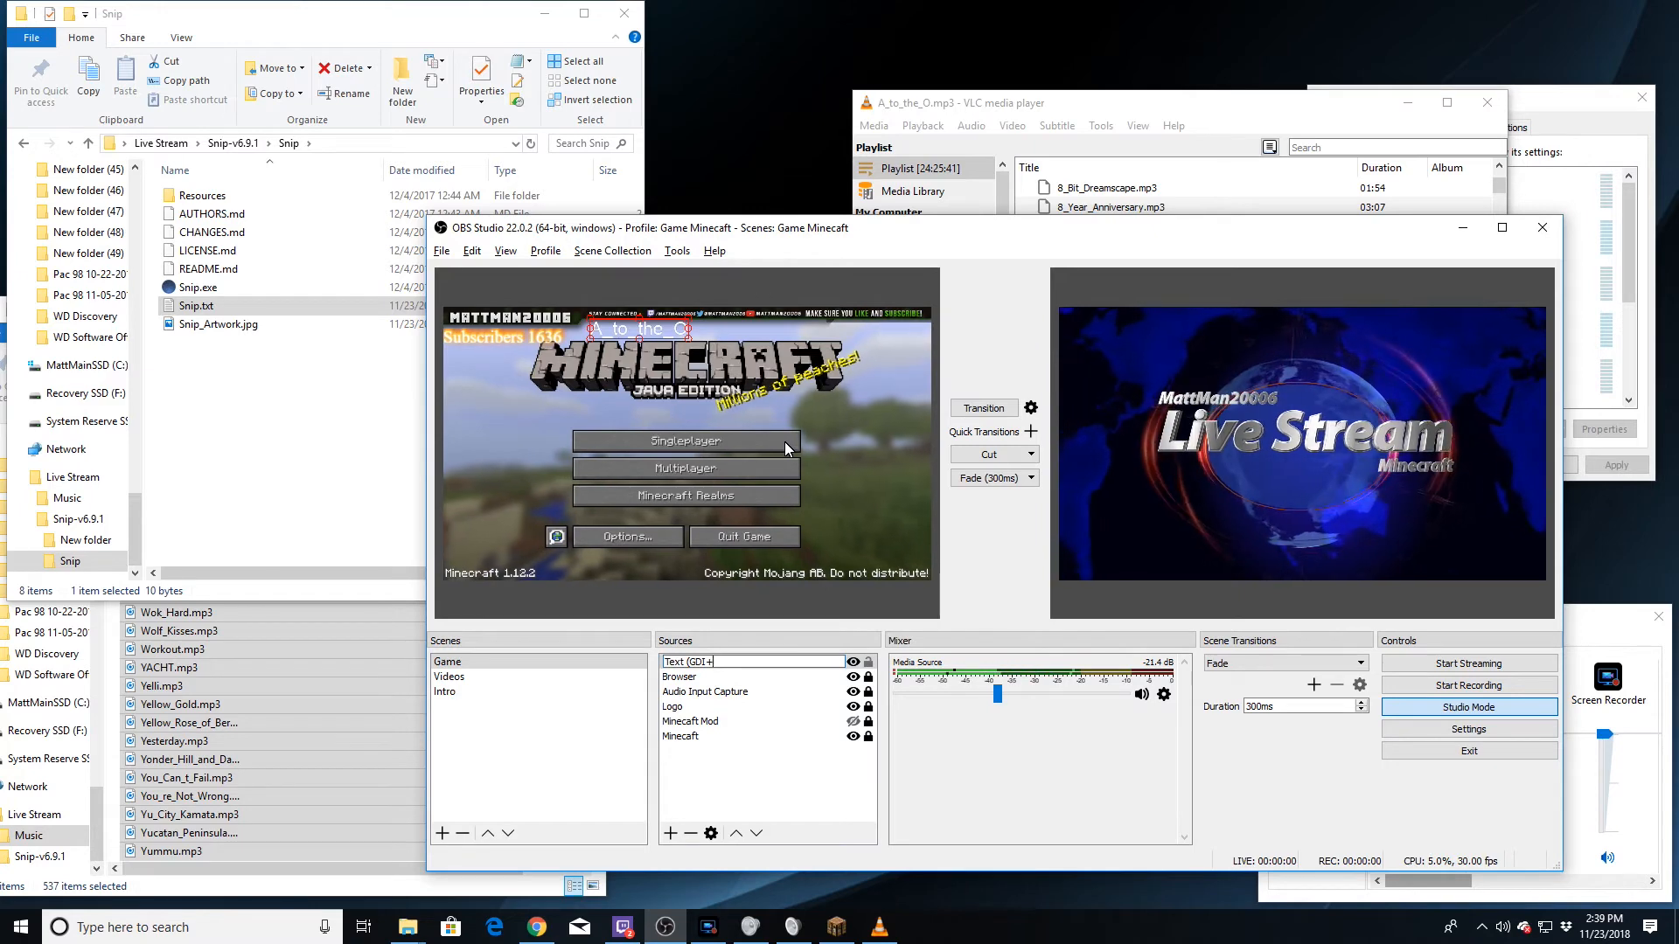
{"action": "key", "text": "BackSpace"}
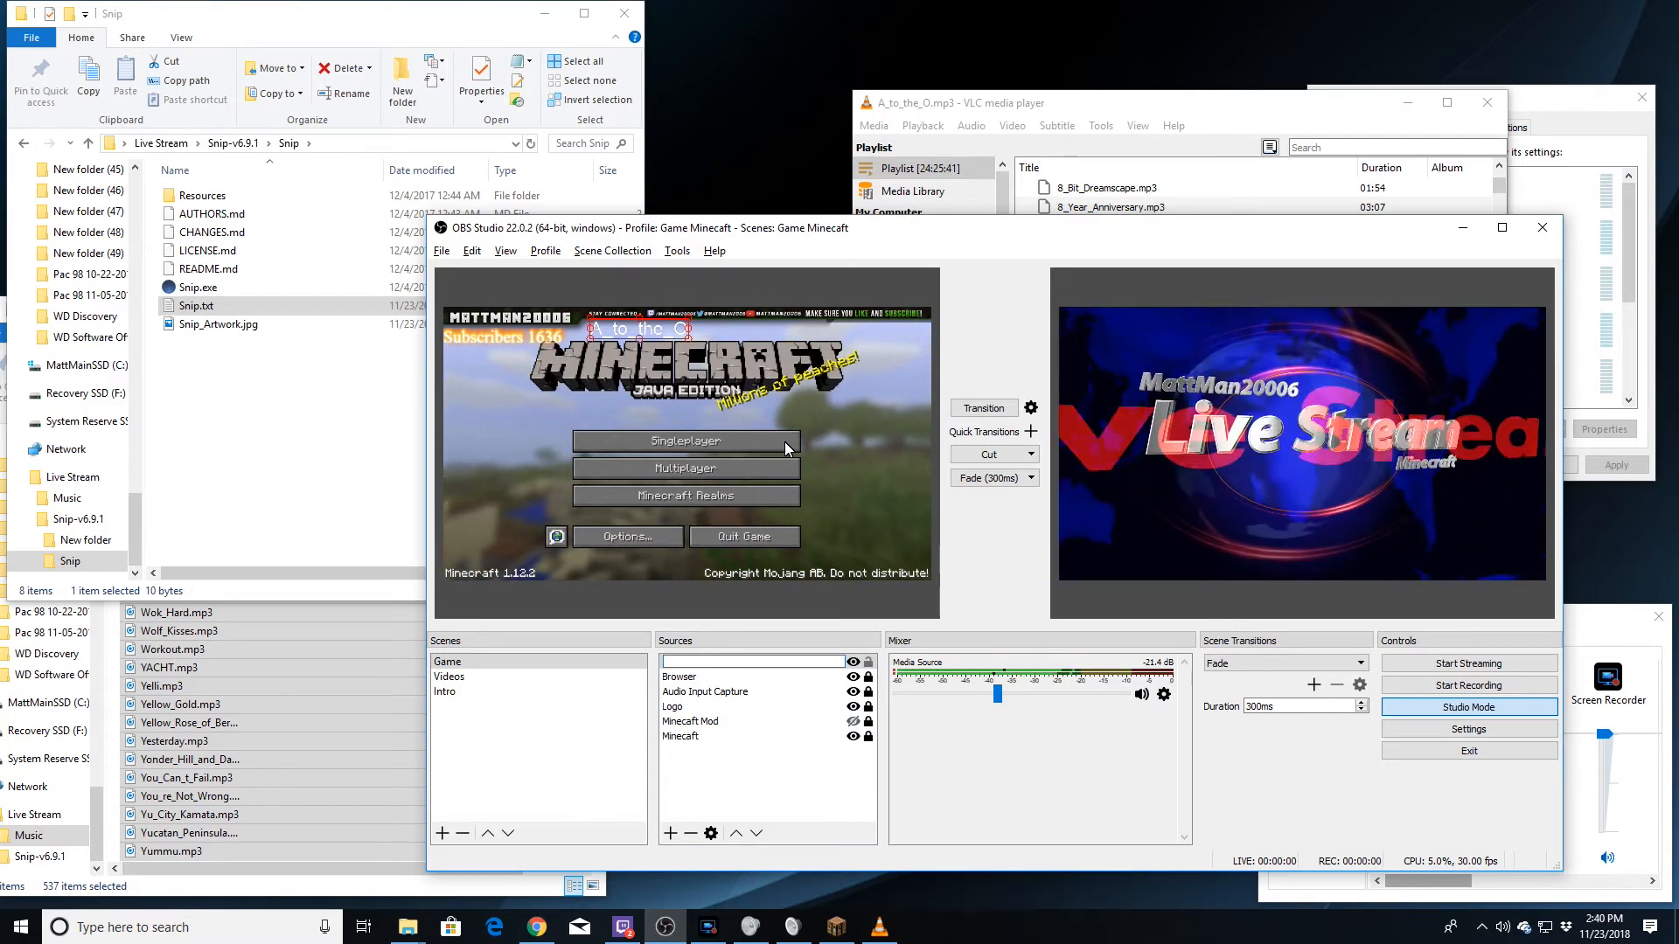
{"action": "type", "text": "Mu"}
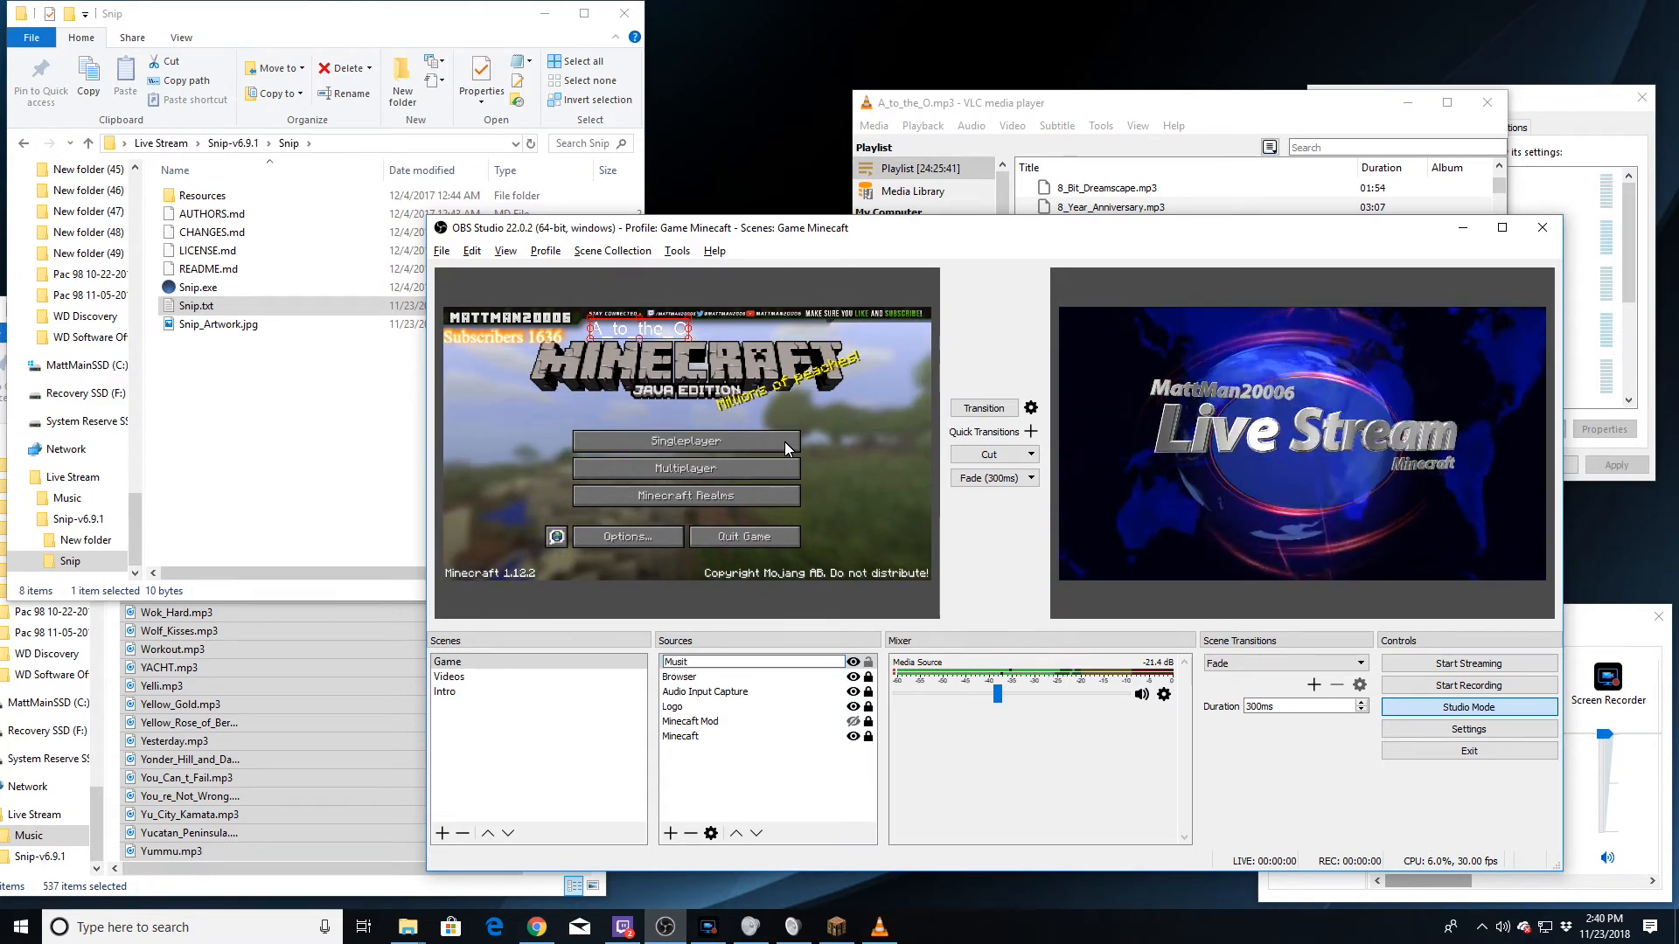
{"action": "key", "text": "BackSpace"}
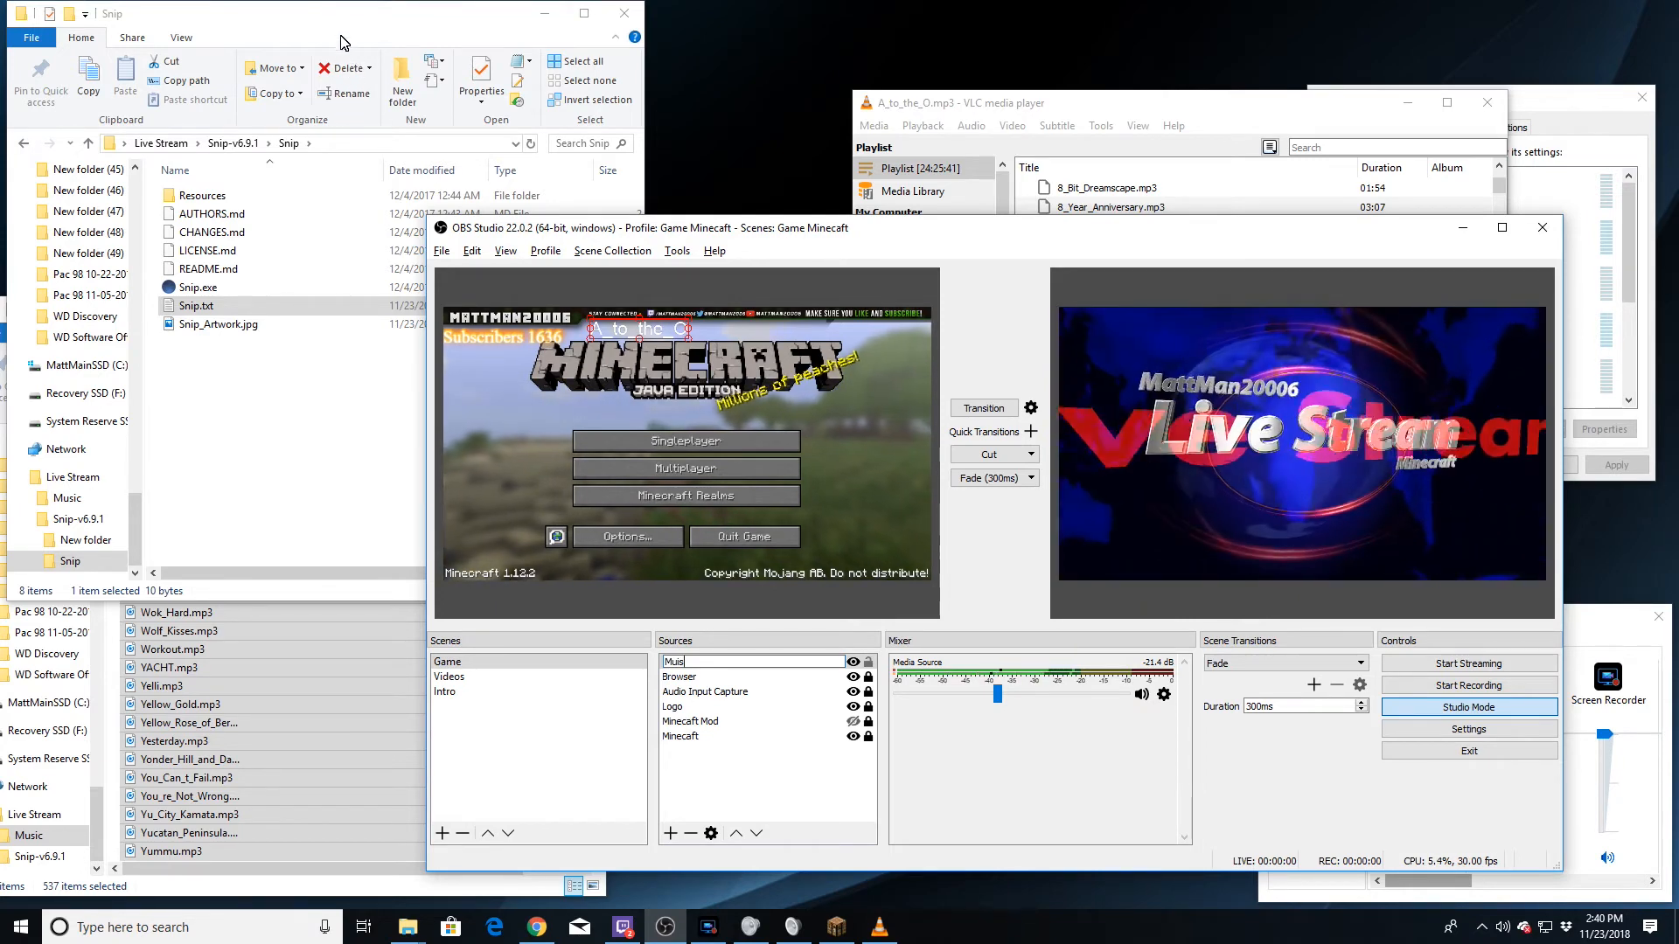
{"action": "left_click_drag", "start_coordinate": [997, 232], "coordinate": [1129, 273]}
Return to the Live Stream folder in File Explorer and open the Music folder's name for editing.
{"action": "left_click", "coordinate": [27, 143]}
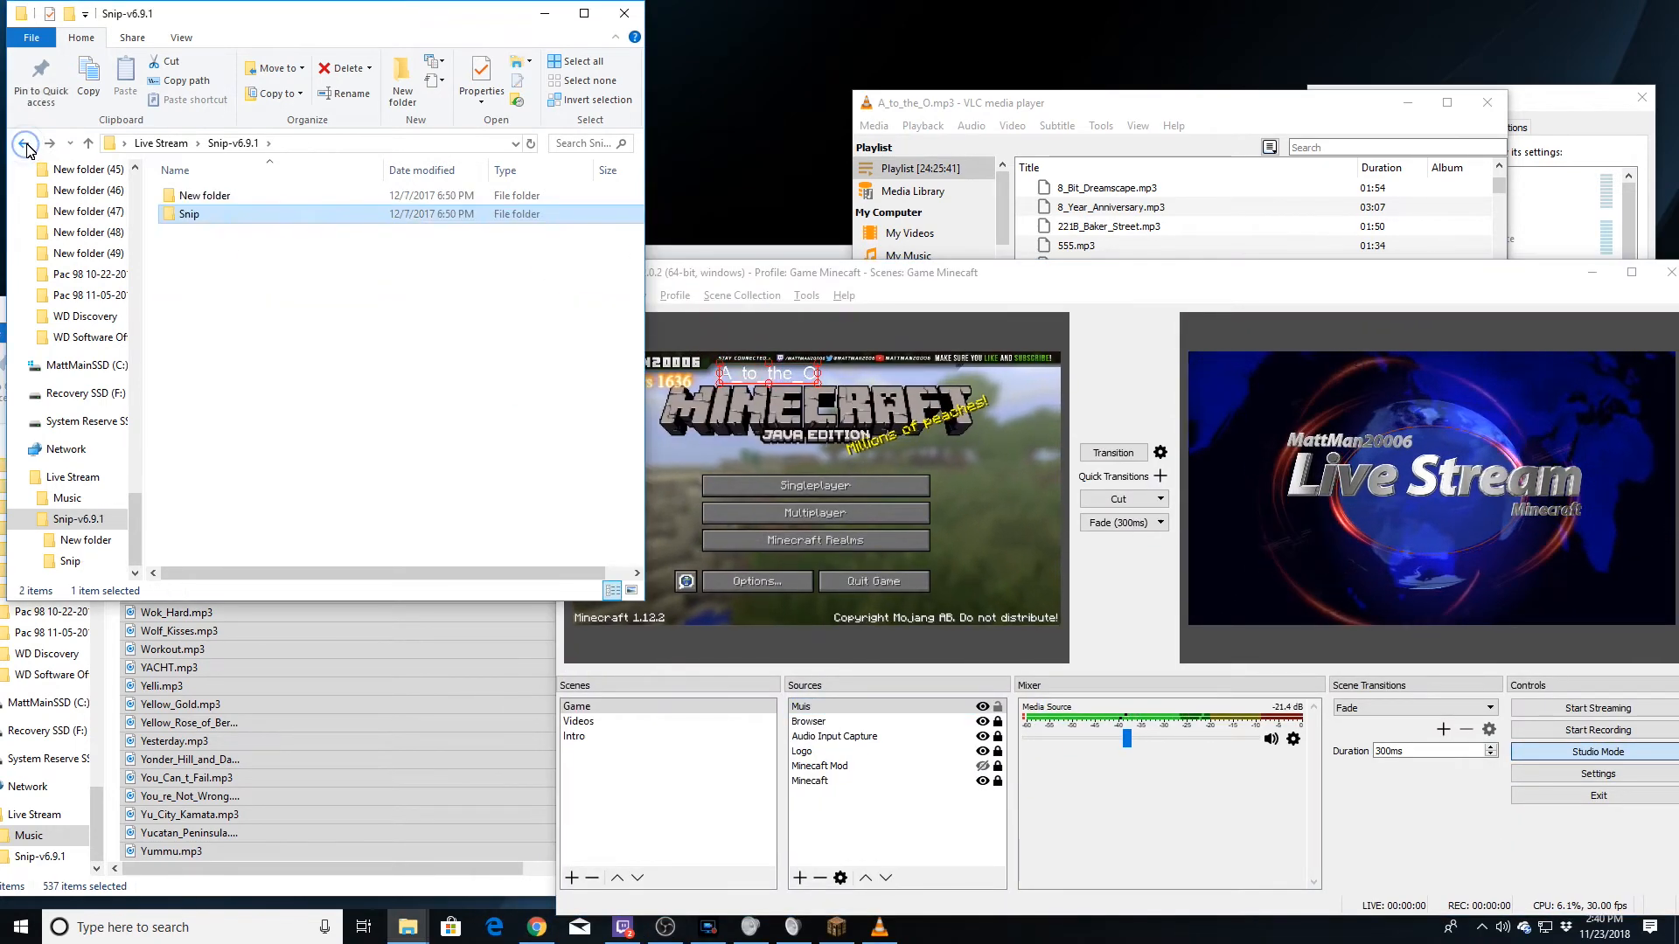
{"action": "left_click", "coordinate": [26, 143]}
{"action": "right_click", "coordinate": [193, 203]}
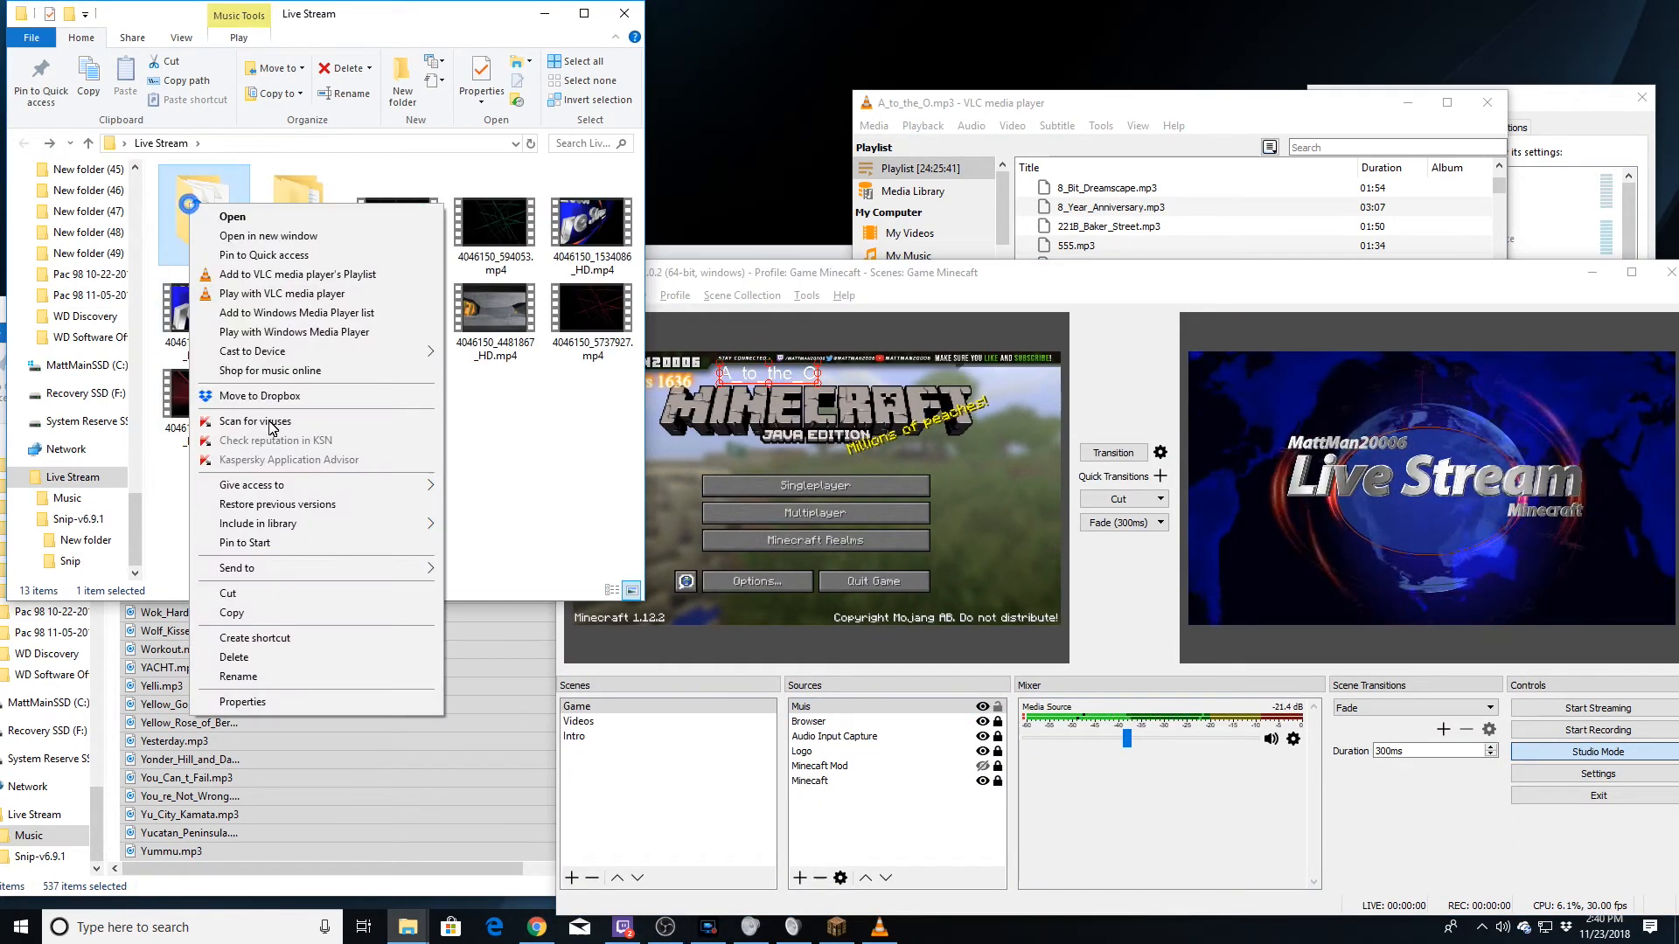
{"action": "left_click", "coordinate": [262, 676]}
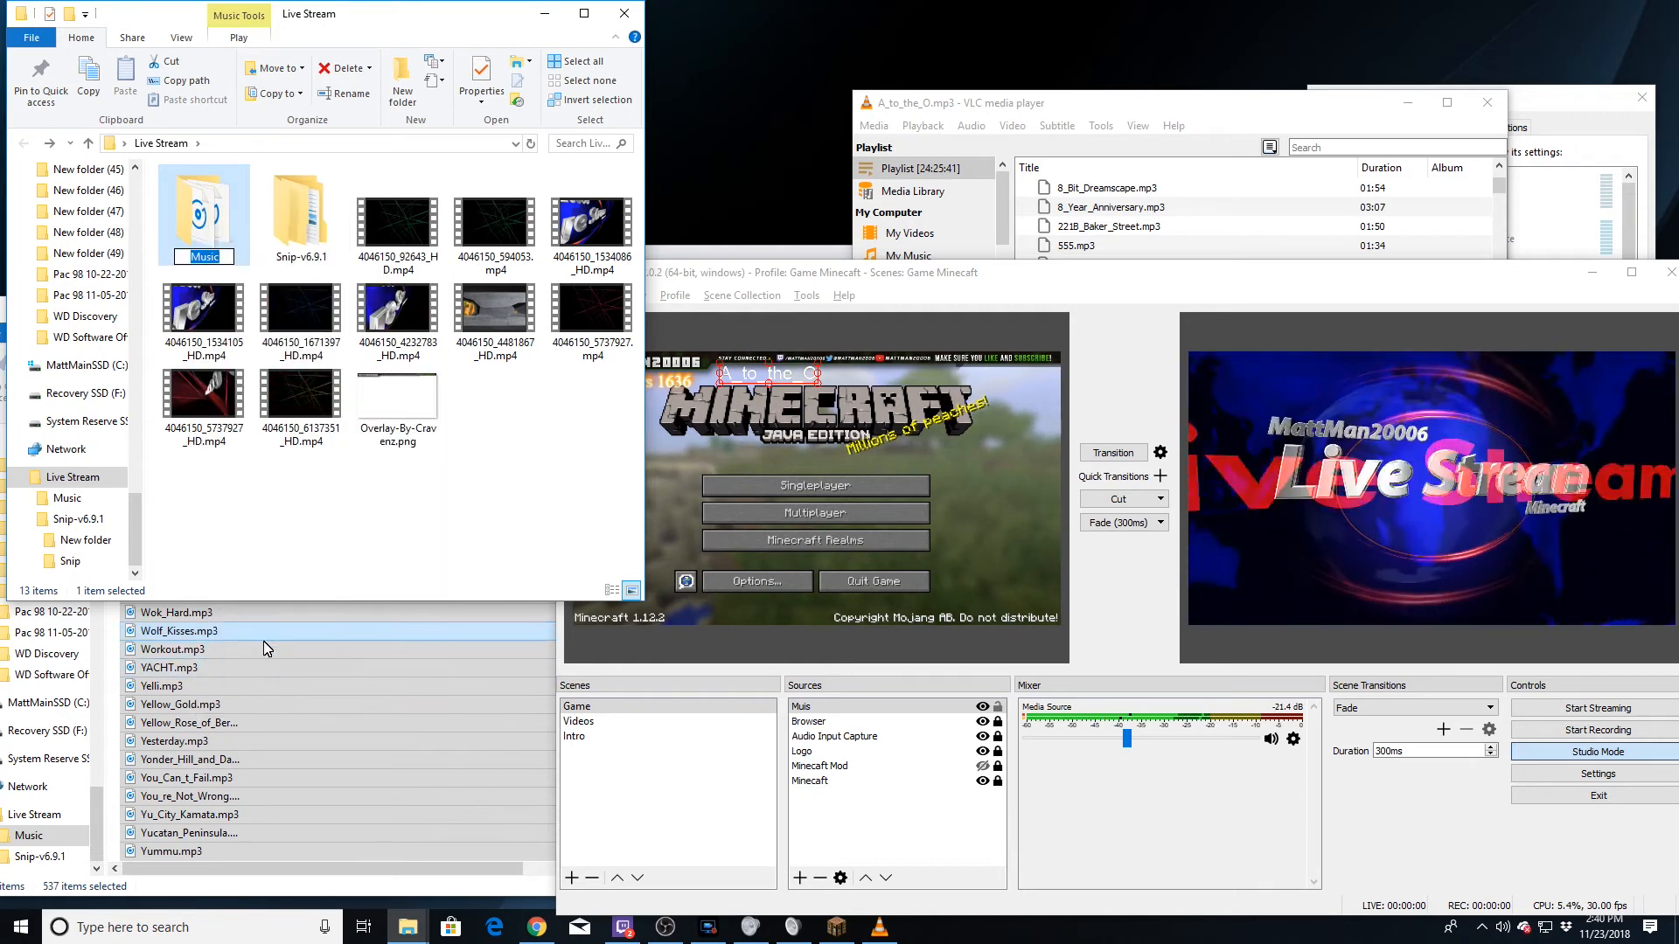
Switch to OBS and rename the Muis source as Music.
{"action": "right_click", "coordinate": [832, 706]}
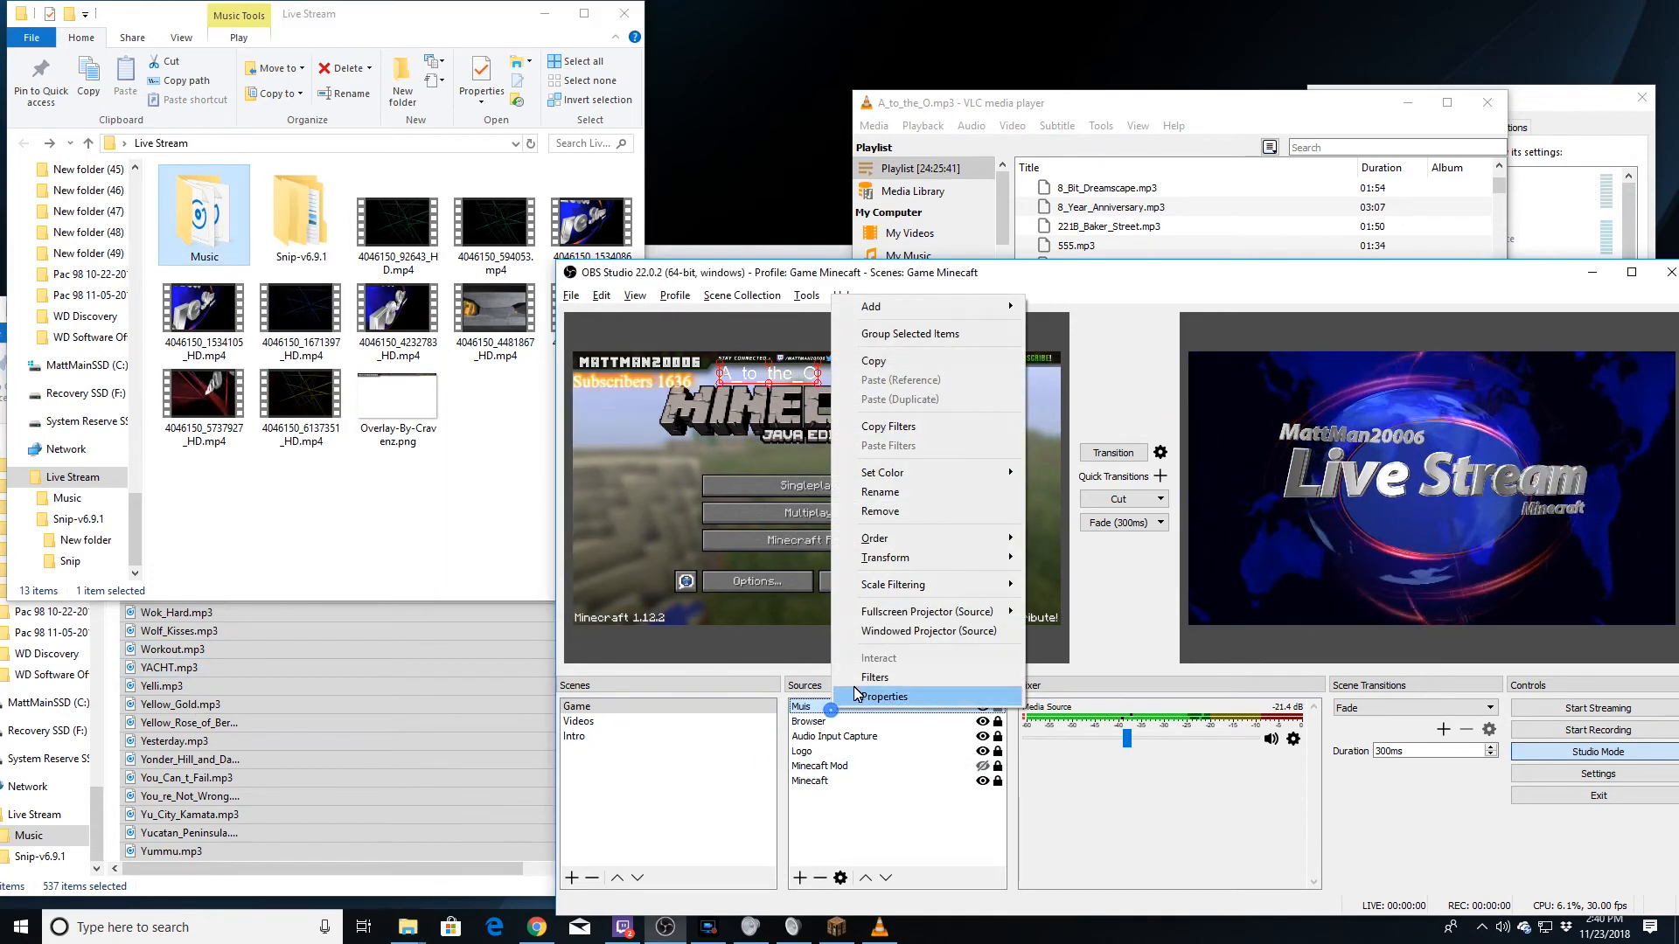
{"action": "left_click", "coordinate": [879, 492]}
{"action": "type", "text": "Music"}
{"action": "key", "text": "Return"}
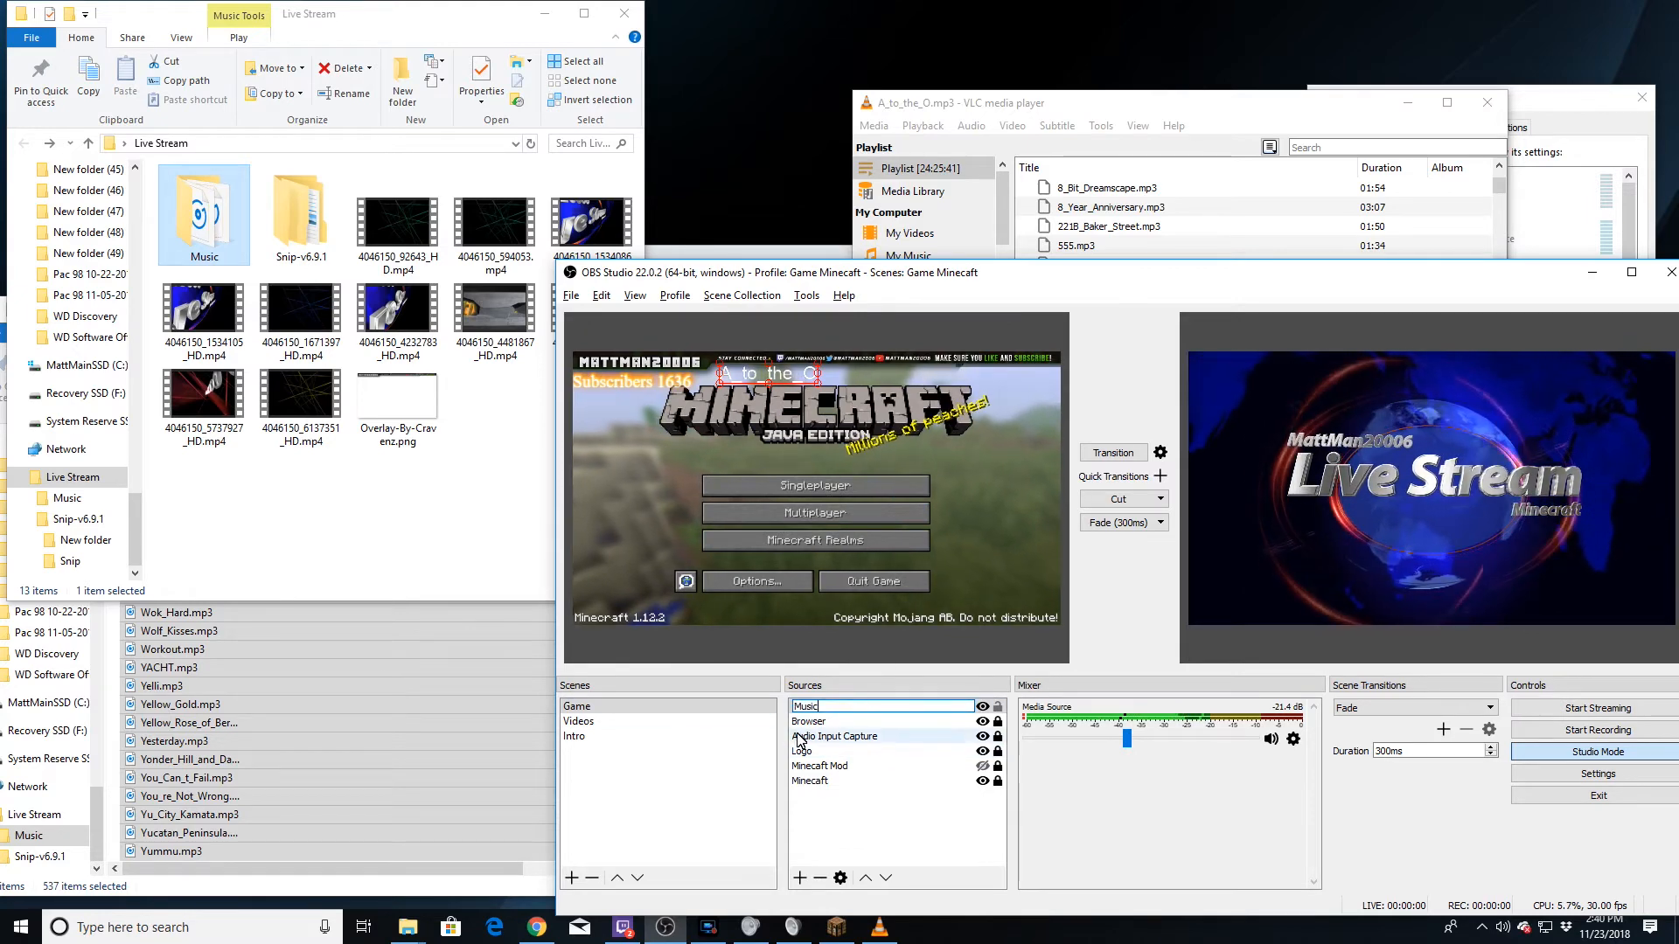
Check the Browser source's properties in the Game scene and rename the source as Sub.
{"action": "double_click", "coordinate": [808, 721]}
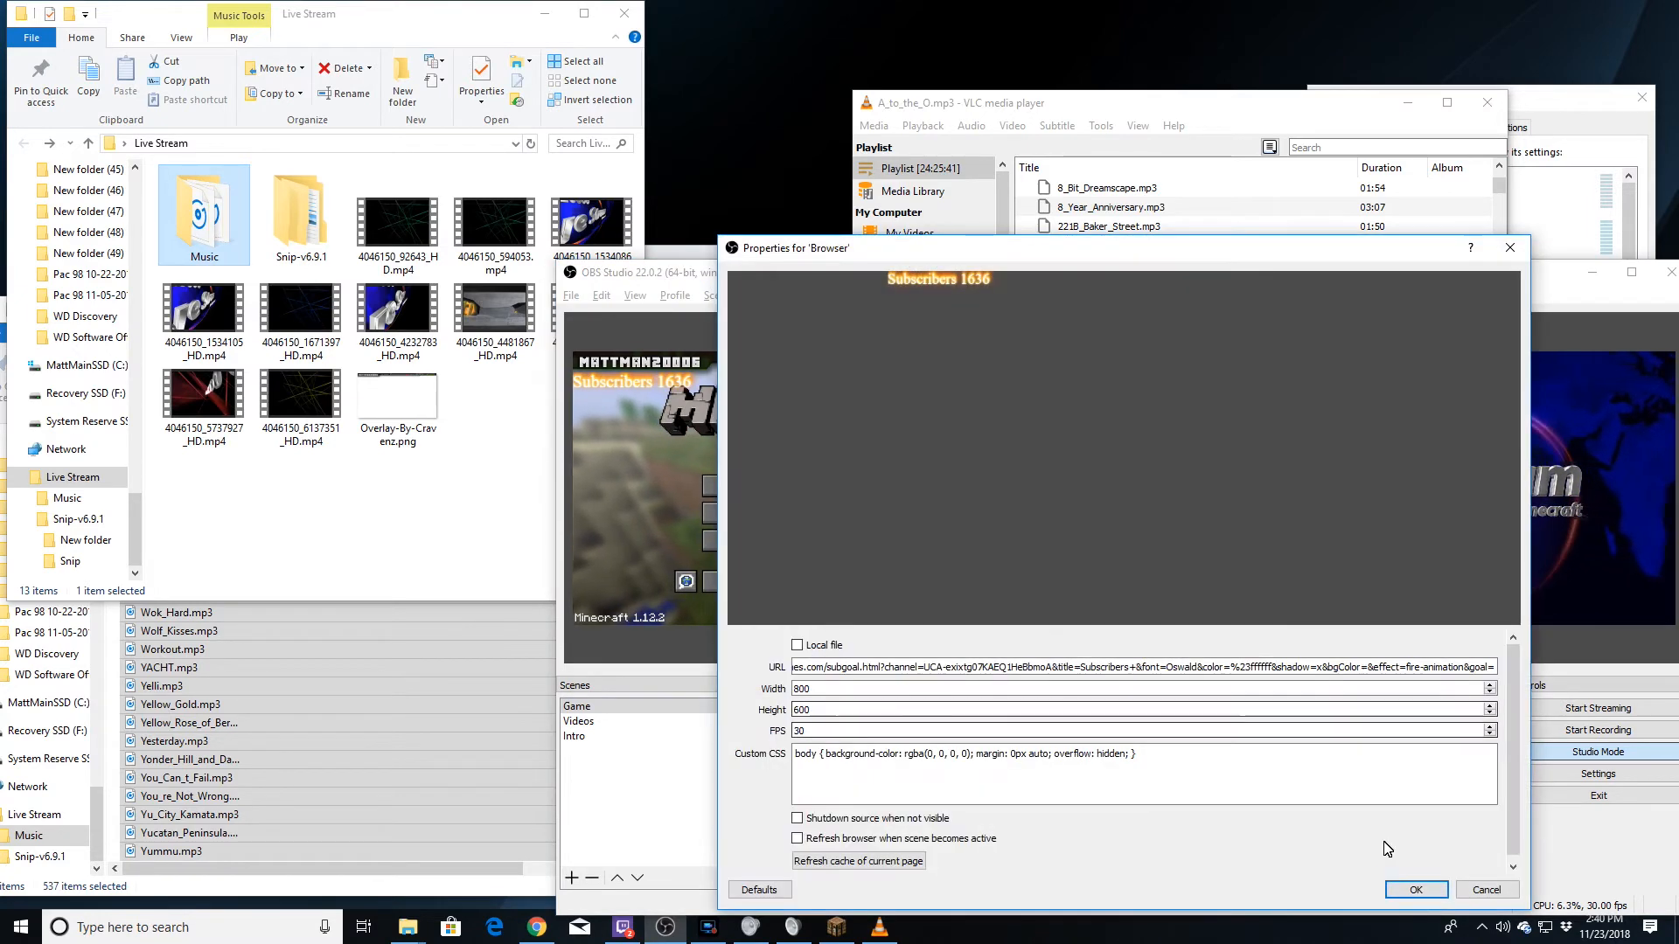
{"action": "left_click", "coordinate": [1486, 889]}
{"action": "right_click", "coordinate": [819, 724]}
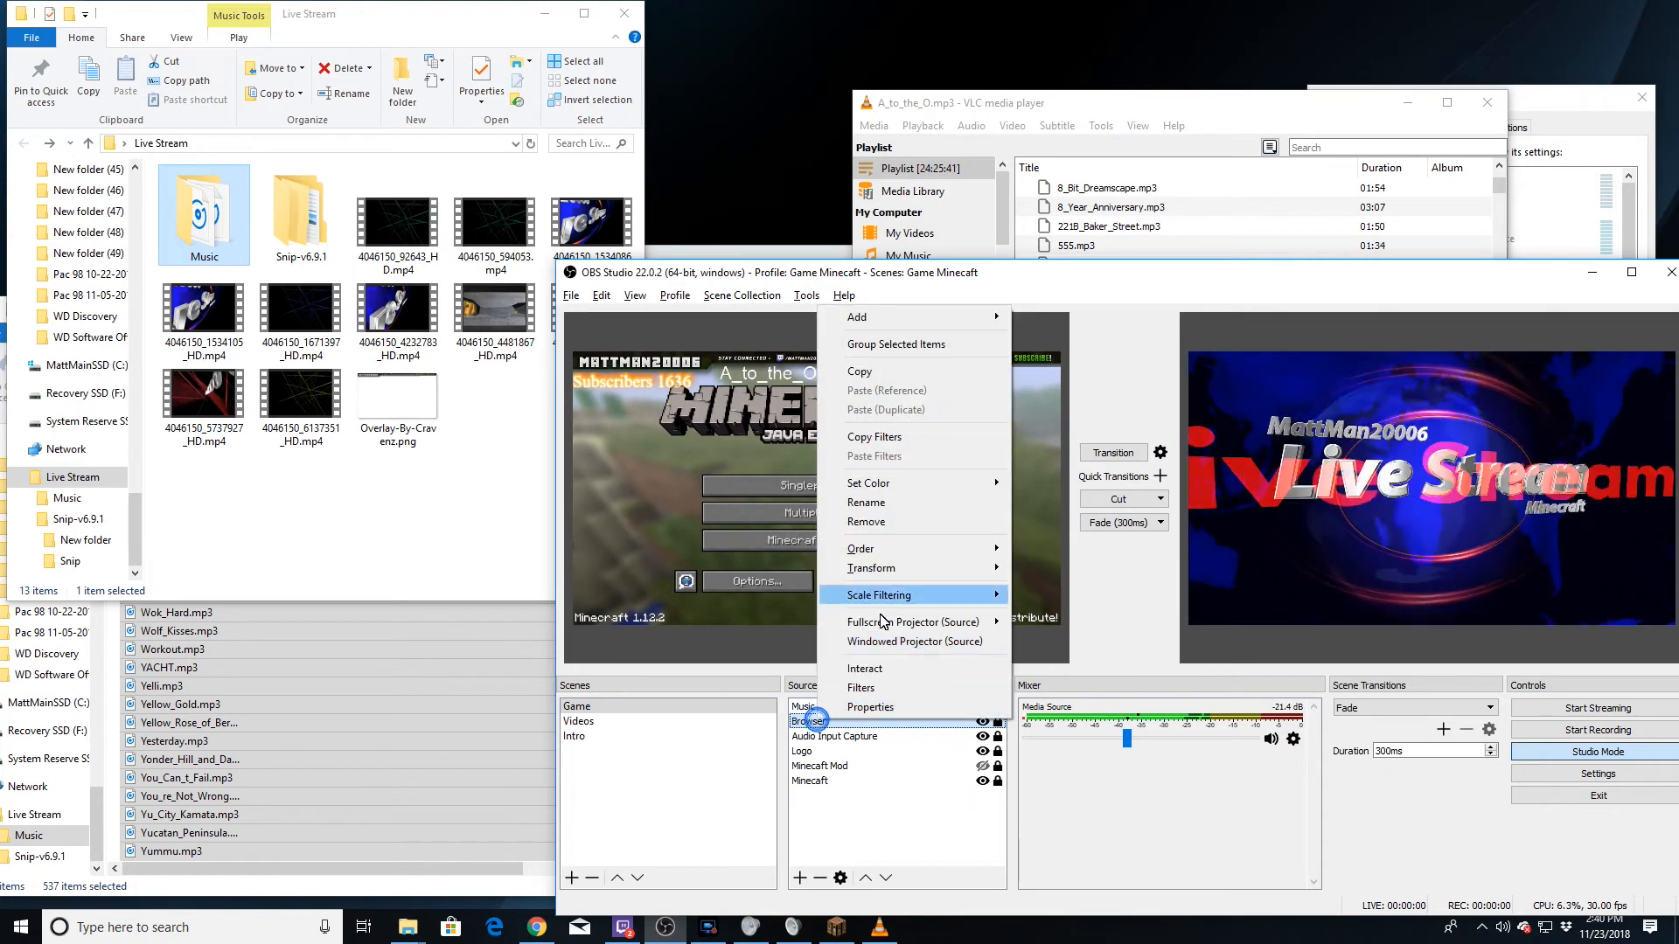
{"action": "left_click", "coordinate": [880, 504]}
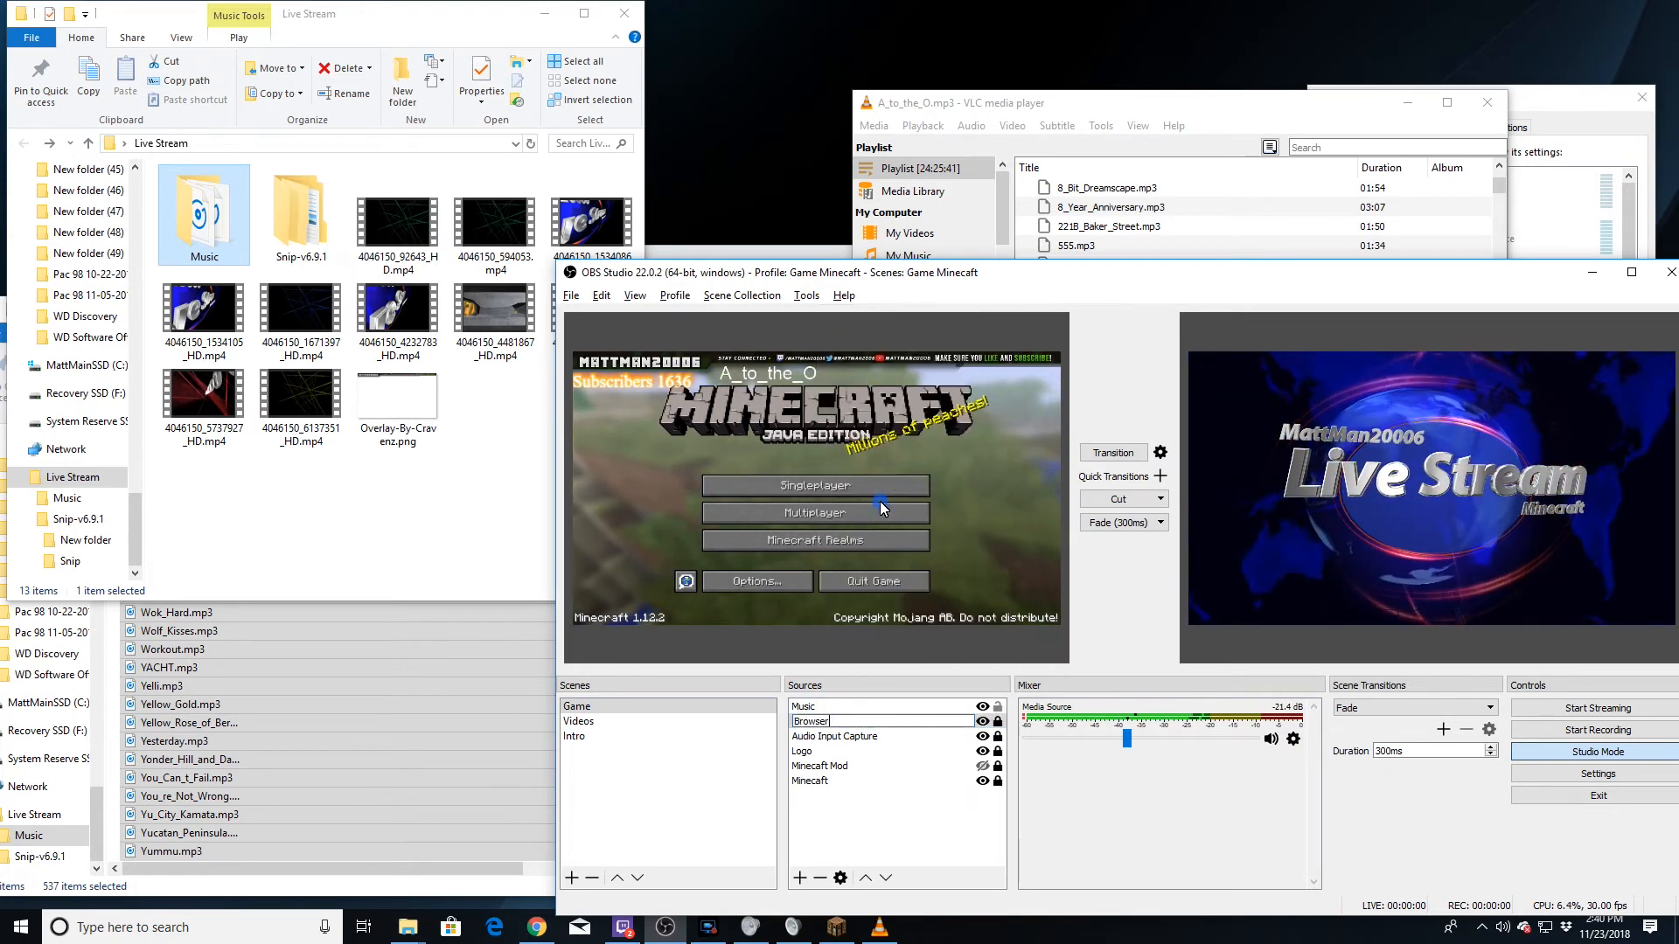
{"action": "key", "text": "BackSpace"}
{"action": "key", "text": "BackSpace"}
{"action": "key", "text": "BackSpace"}
{"action": "key", "text": "BackSpace"}
{"action": "key", "text": "BackSpace"}
{"action": "key", "text": "BackSpace"}
{"action": "key", "text": "BackSpace"}
{"action": "type", "text": "S"}
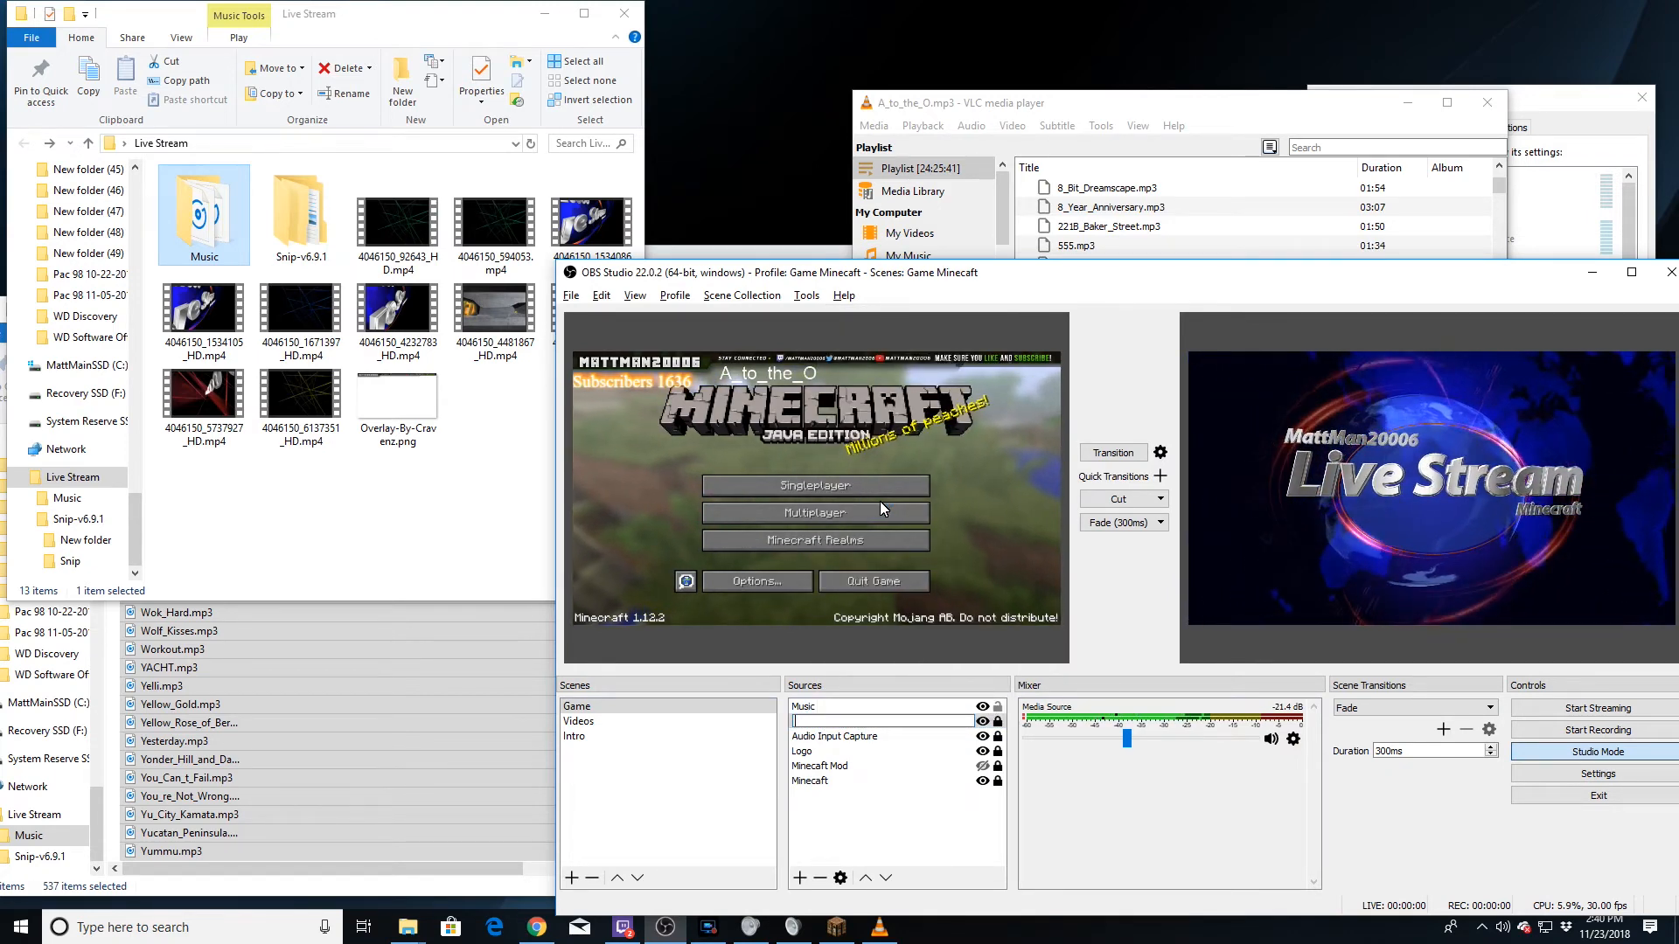
{"action": "type", "text": "u"}
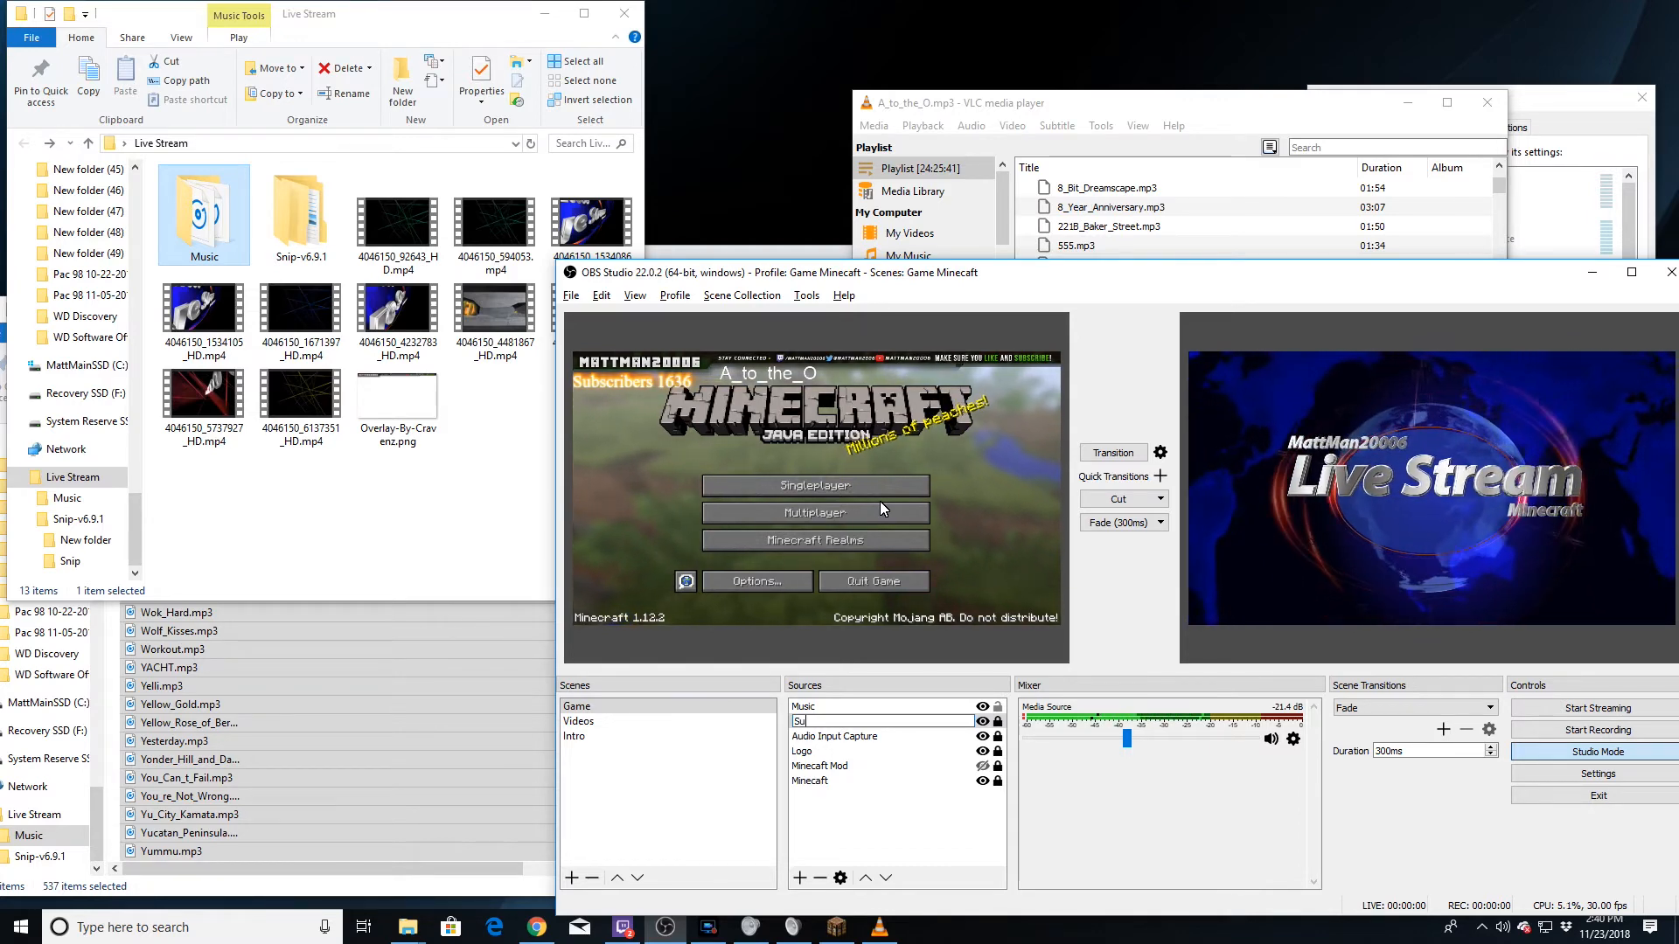
{"action": "type", "text": "b"}
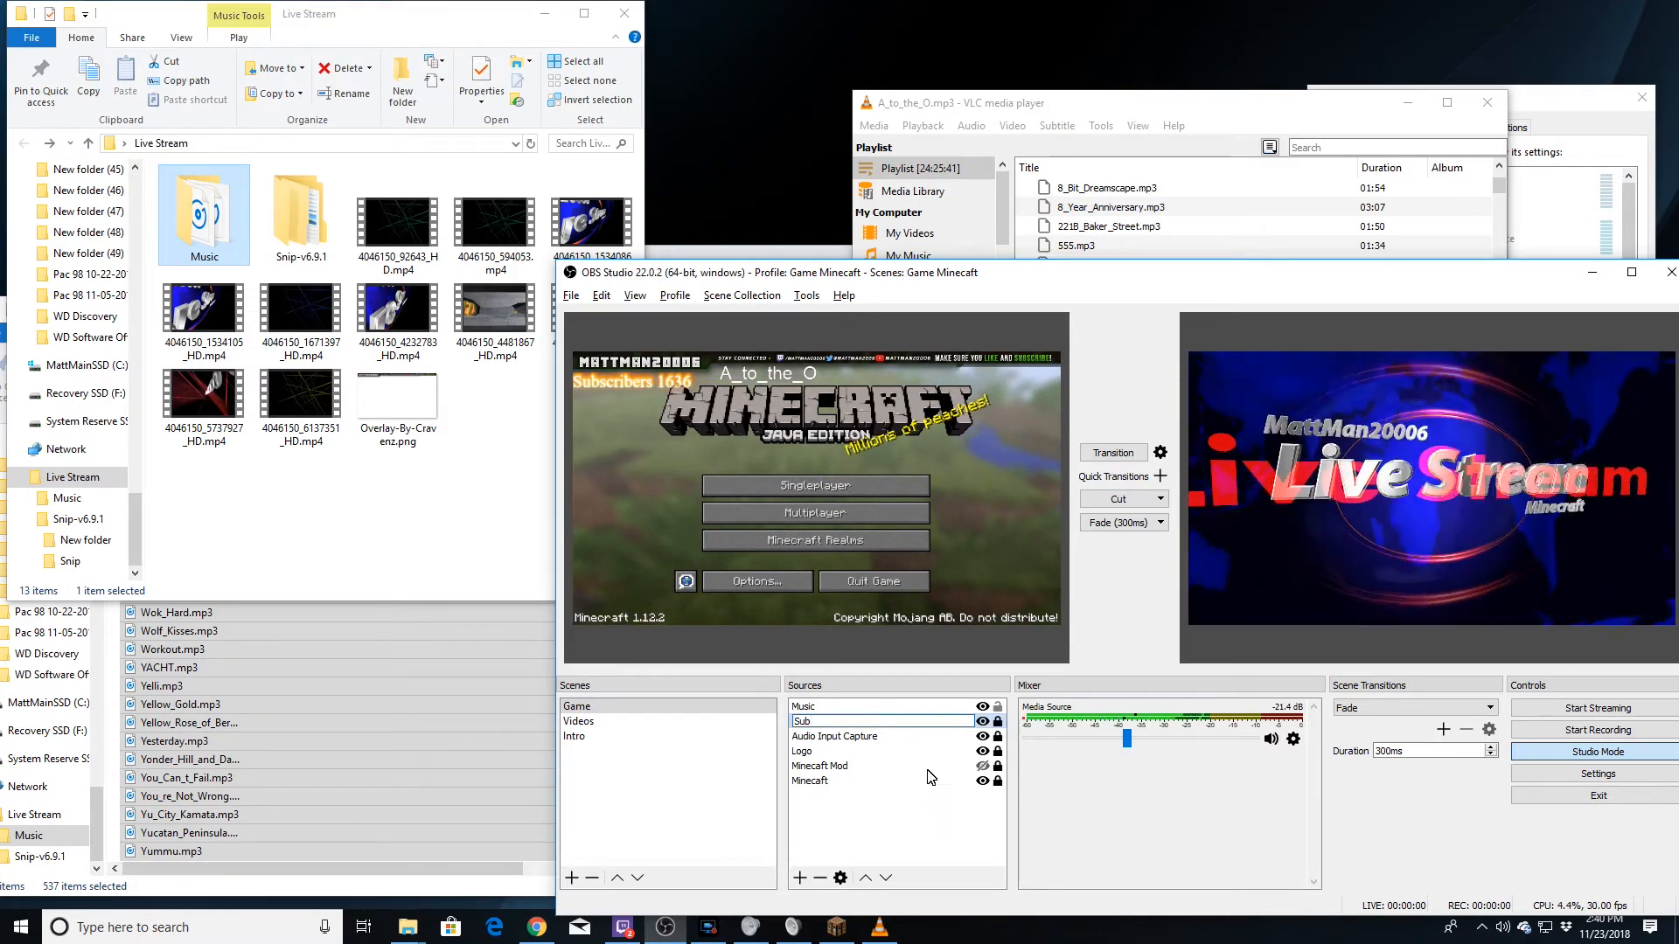
{"action": "key", "text": "Return"}
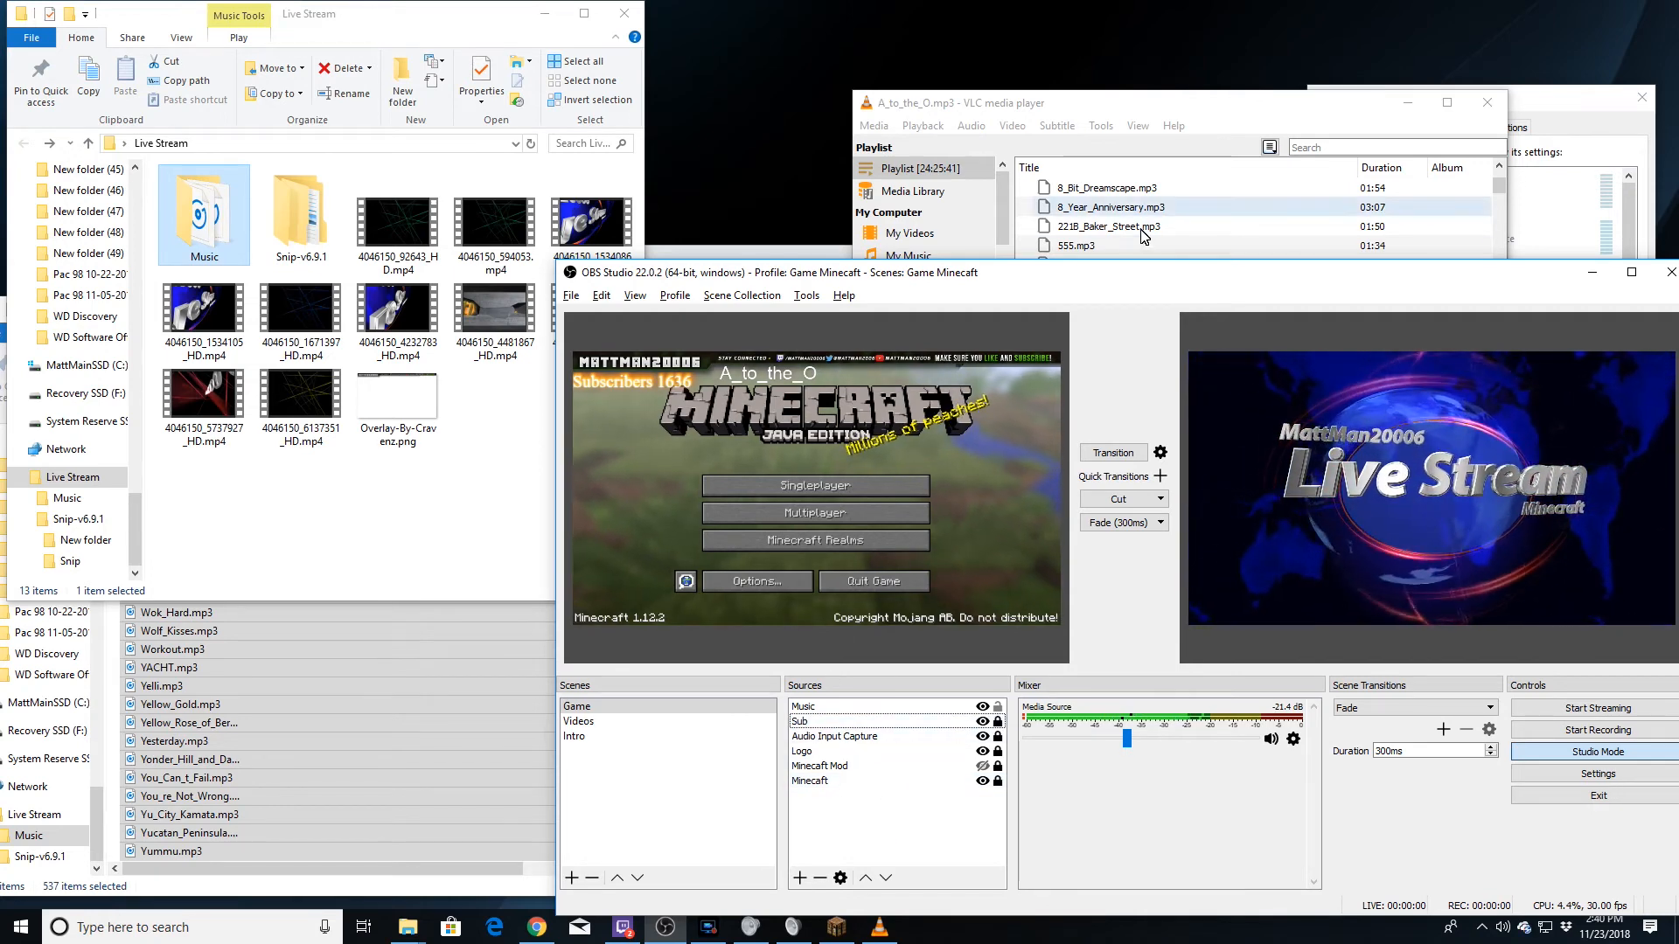
Move the OBS window up and review the Snip.txt file path in the Music source's properties, leaving the settings unsaved.
{"action": "left_click_drag", "start_coordinate": [1135, 283], "coordinate": [894, 135]}
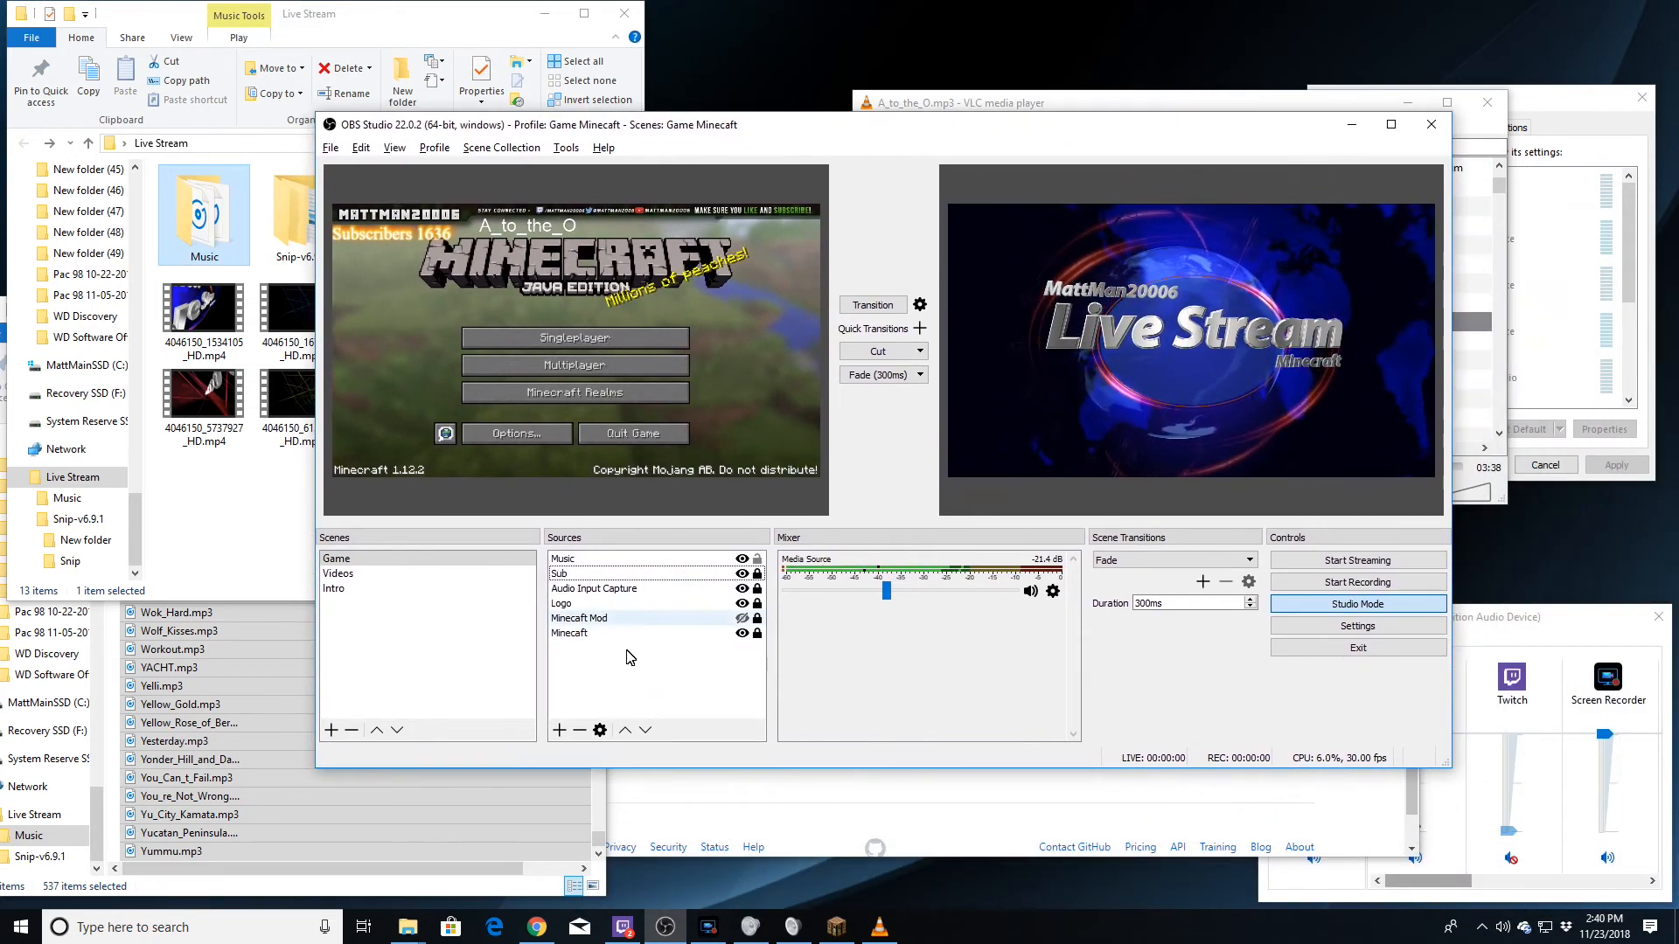
{"action": "left_click", "coordinate": [561, 559]}
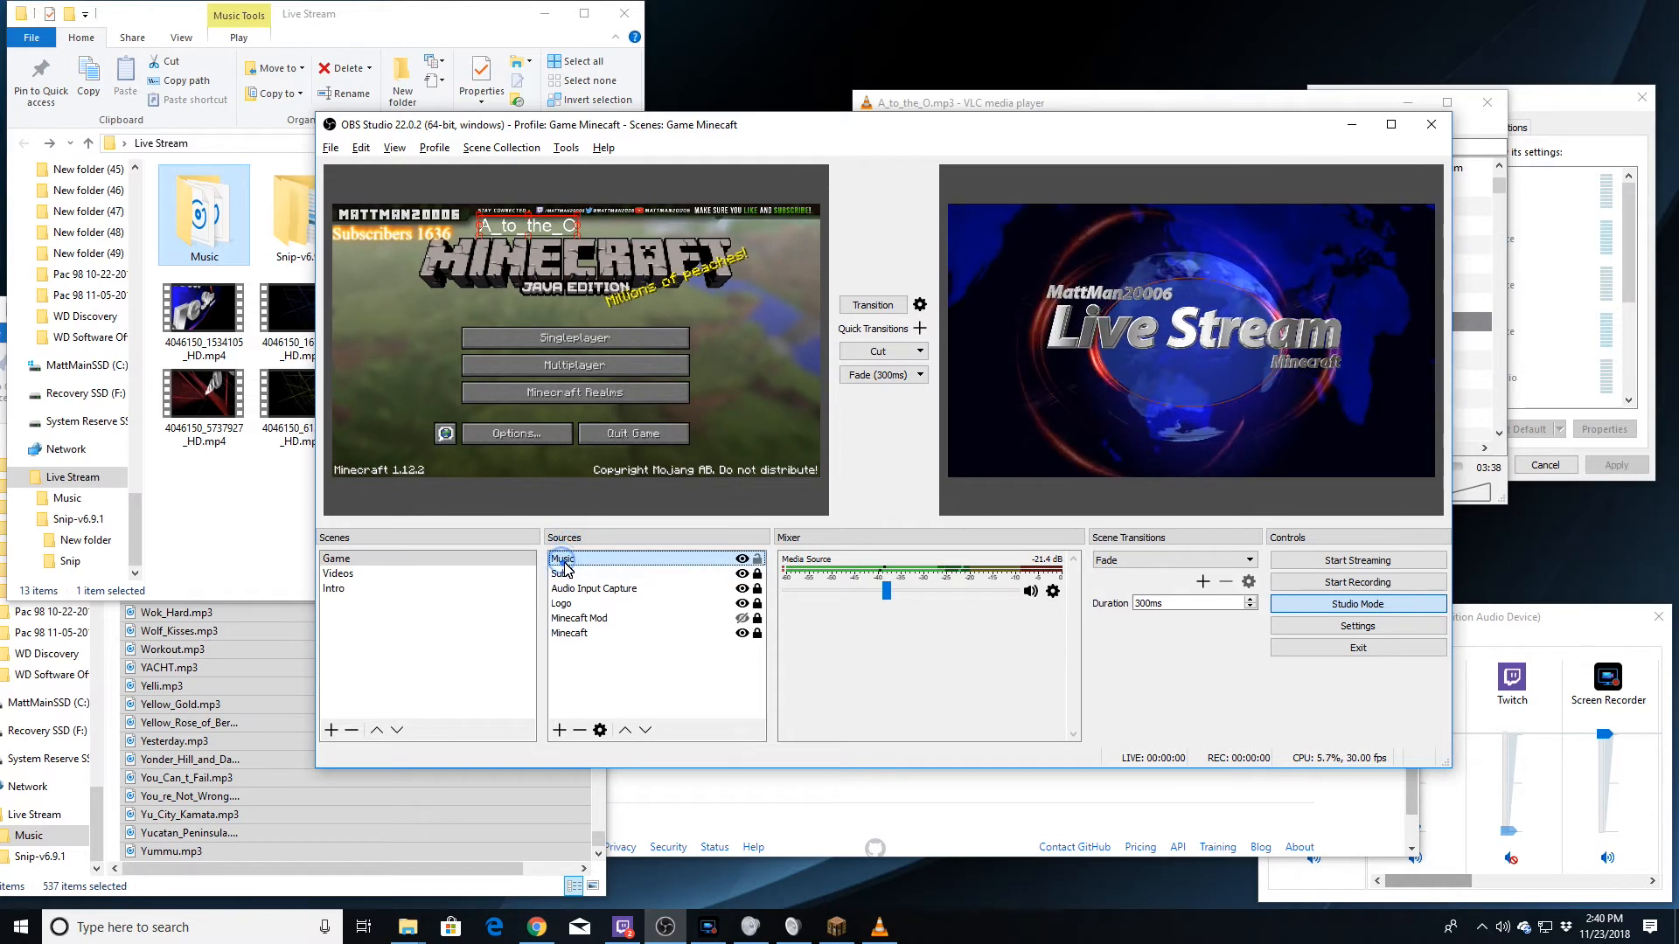
{"action": "double_click", "coordinate": [563, 564]}
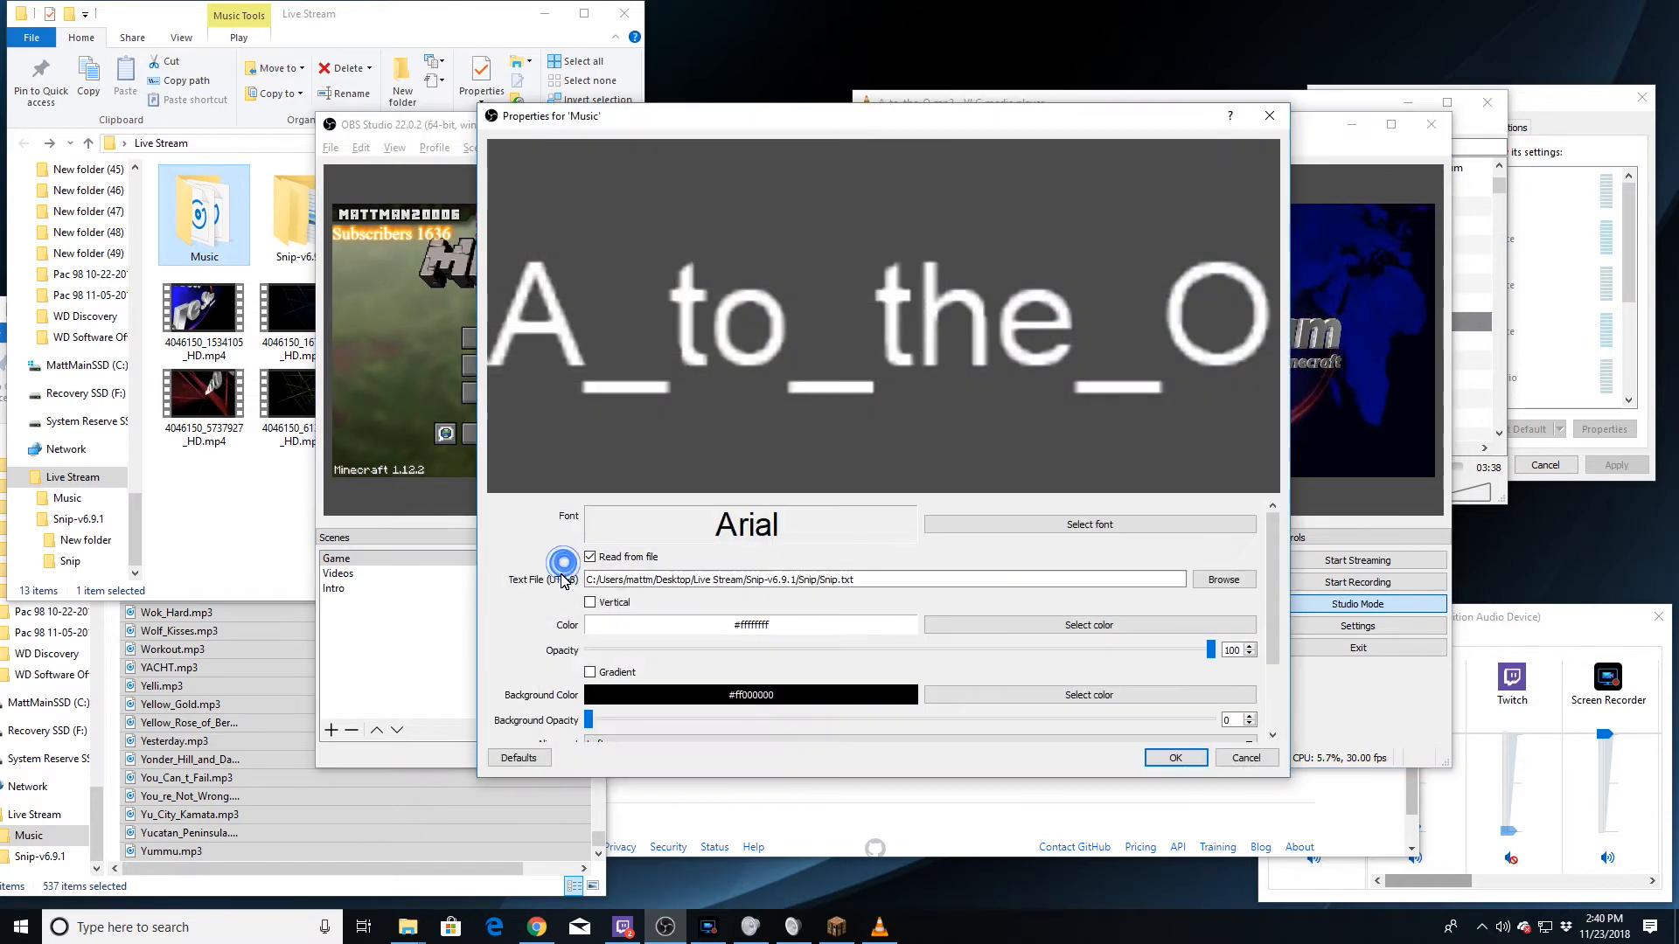
{"action": "triple_click", "coordinate": [929, 581]}
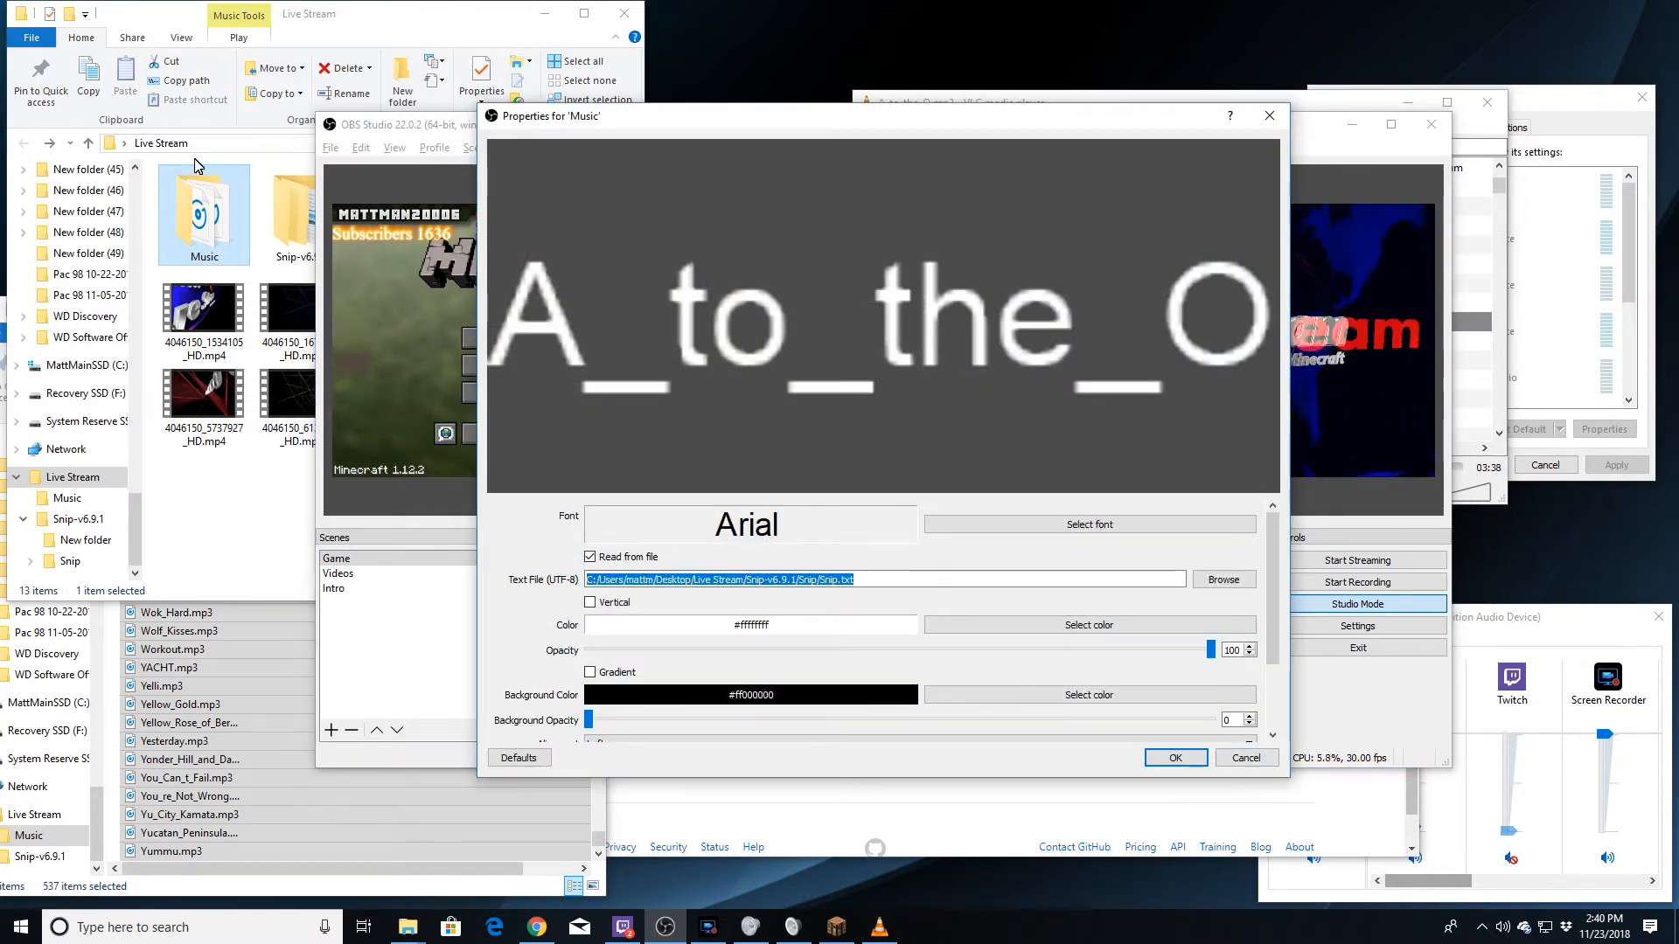
{"action": "left_click", "coordinate": [255, 210]}
{"action": "left_click", "coordinate": [1245, 759]}
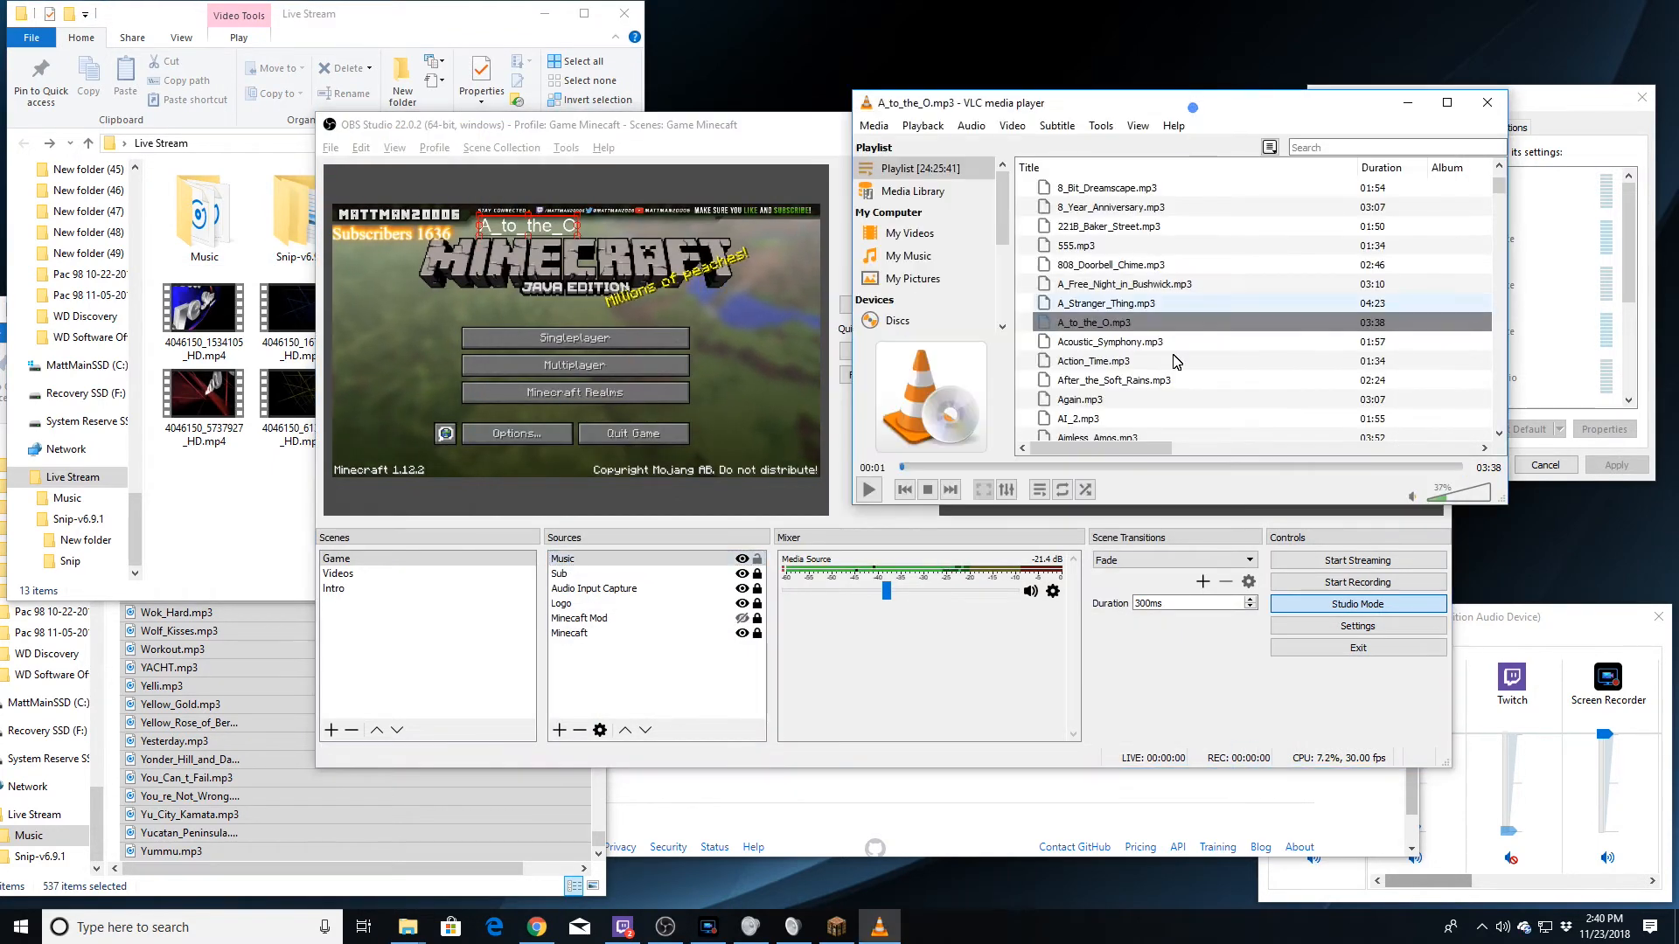
Play After_the_Soft_Rains.mp3 in VLC media player and transition the Game scene to the OBS program output.
{"action": "double_click", "coordinate": [1154, 382]}
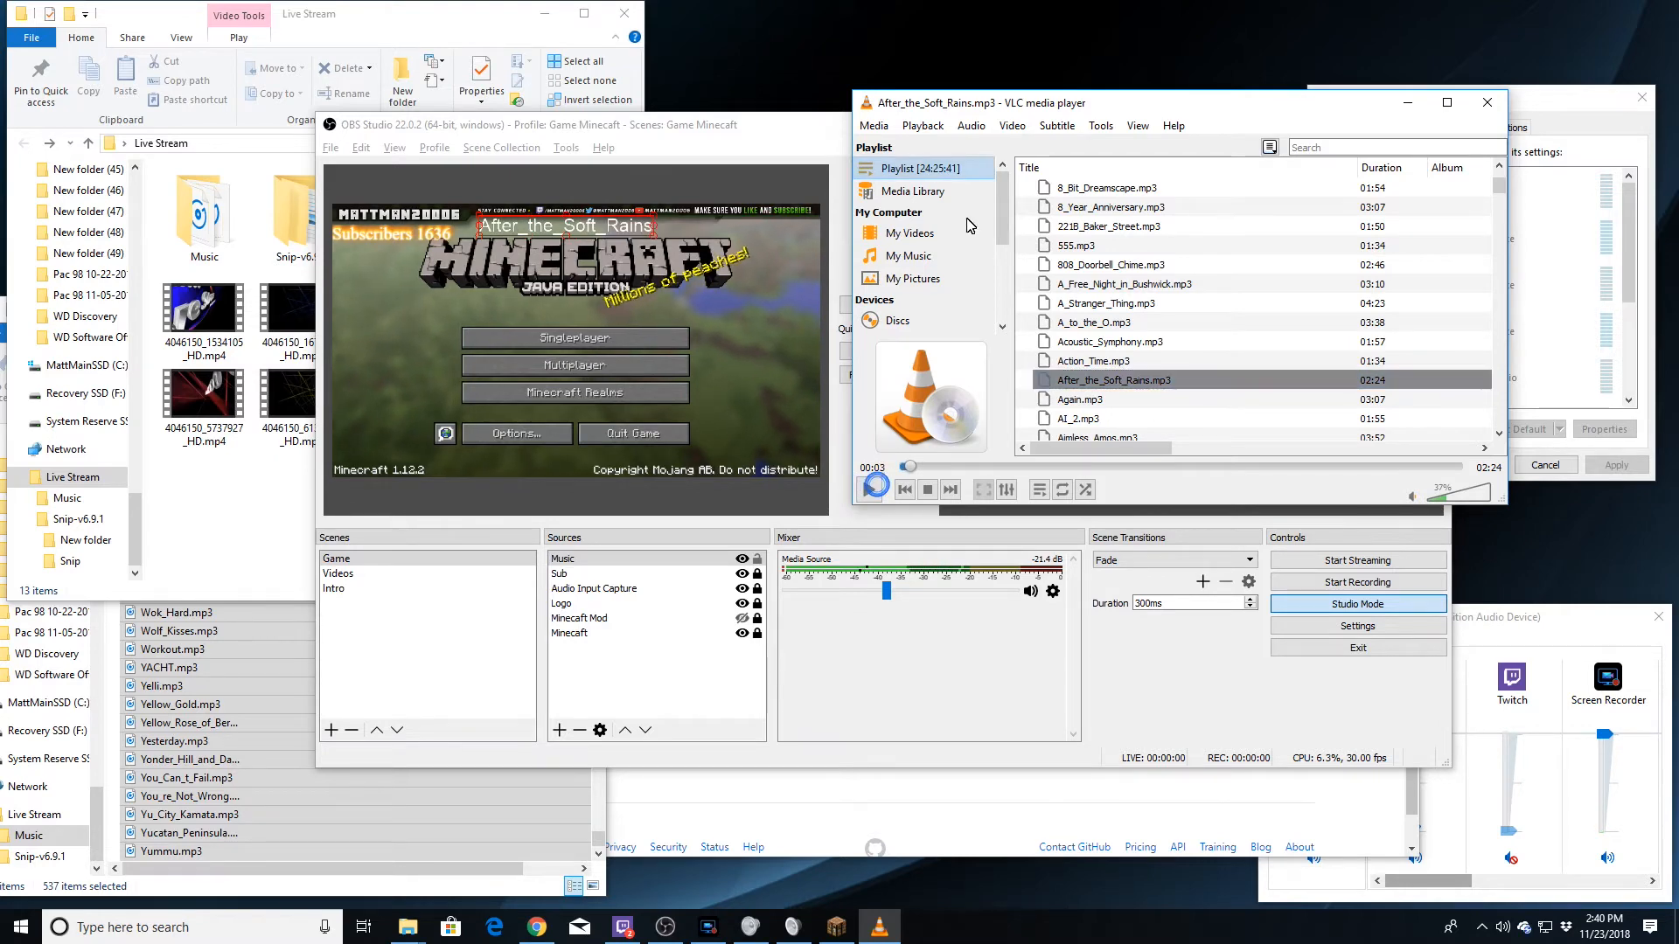
{"action": "left_click", "coordinate": [1129, 670]}
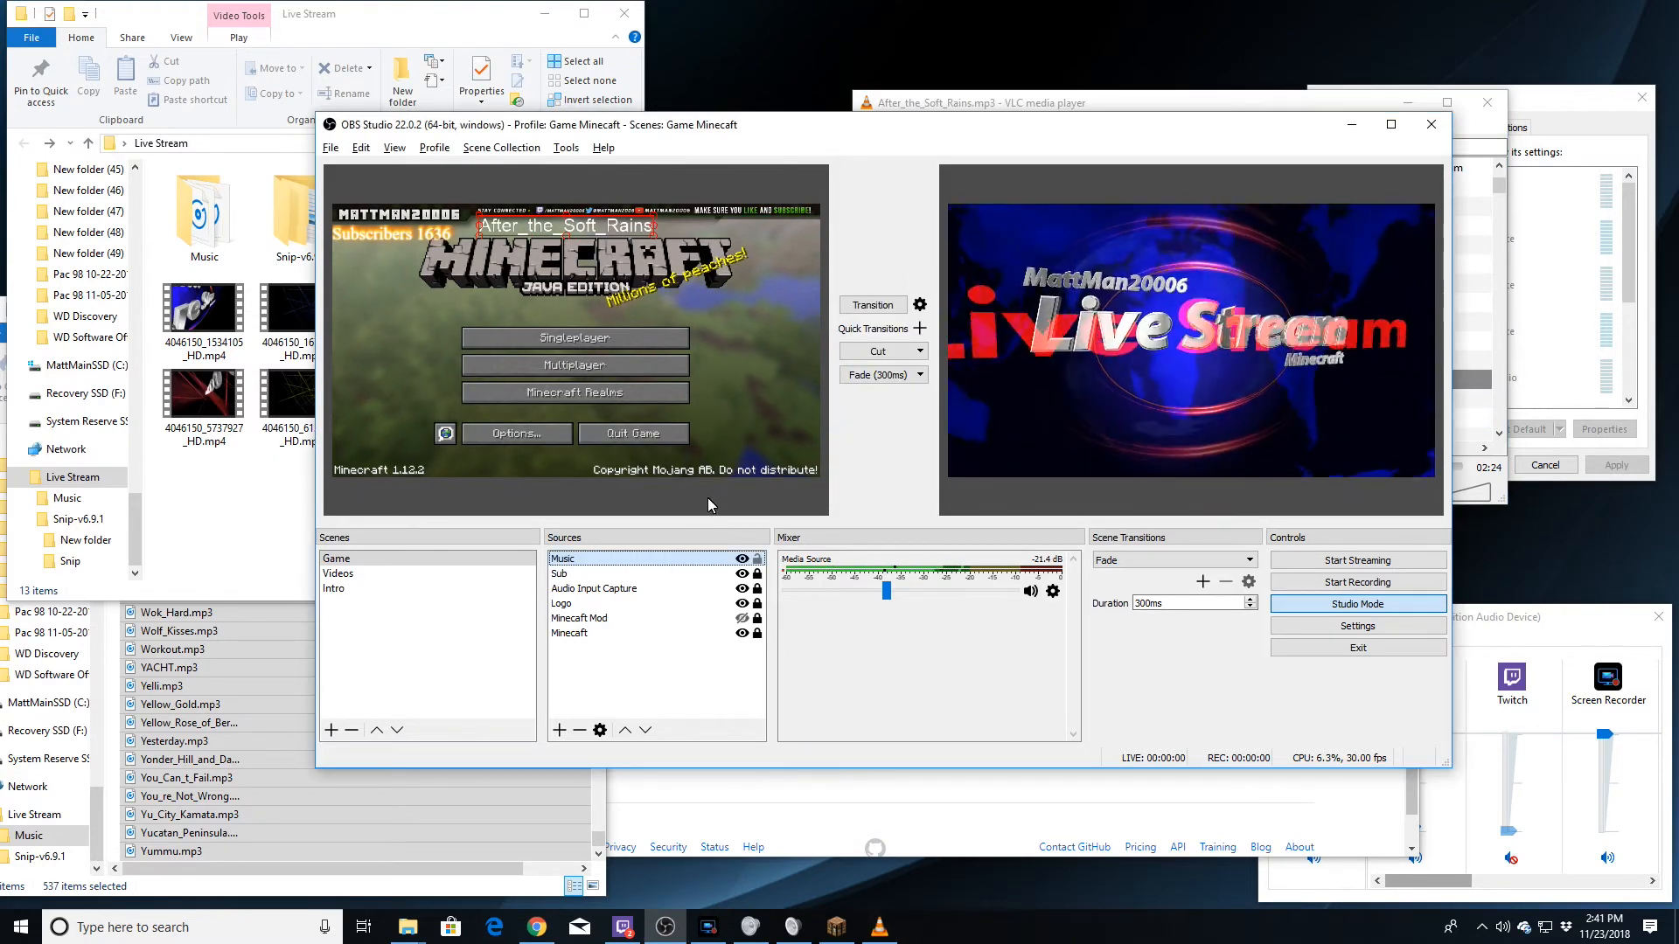
{"action": "left_click", "coordinate": [866, 306]}
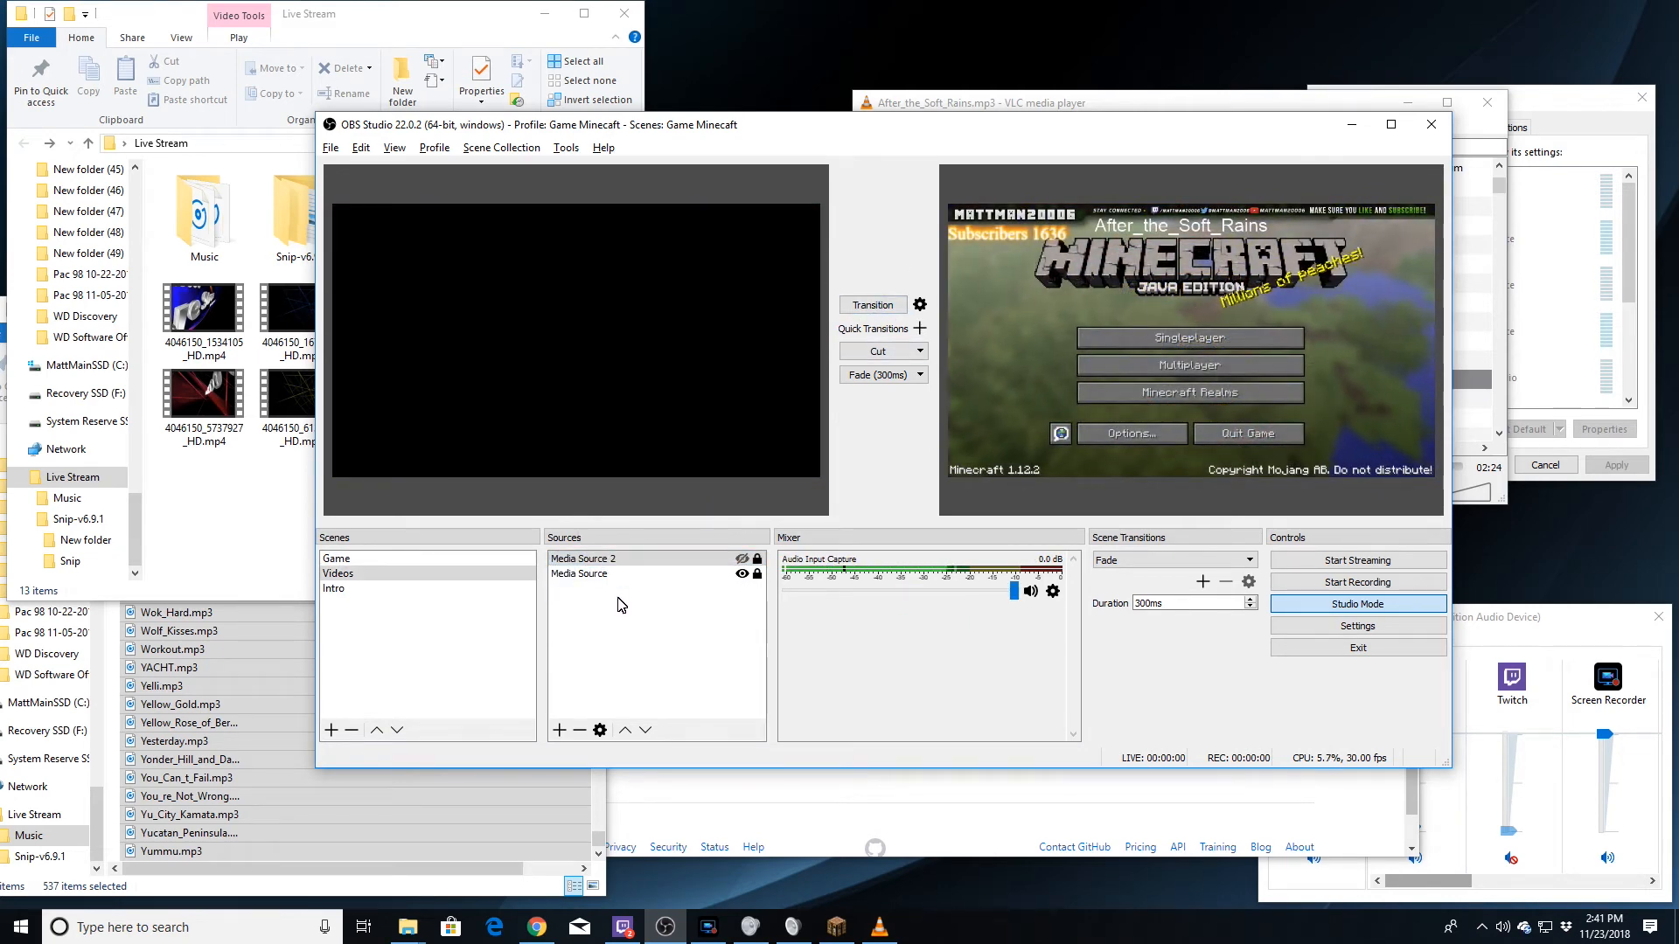
Review the properties of Media Source and Media Source 2 in the Videos scene.
{"action": "double_click", "coordinate": [602, 576]}
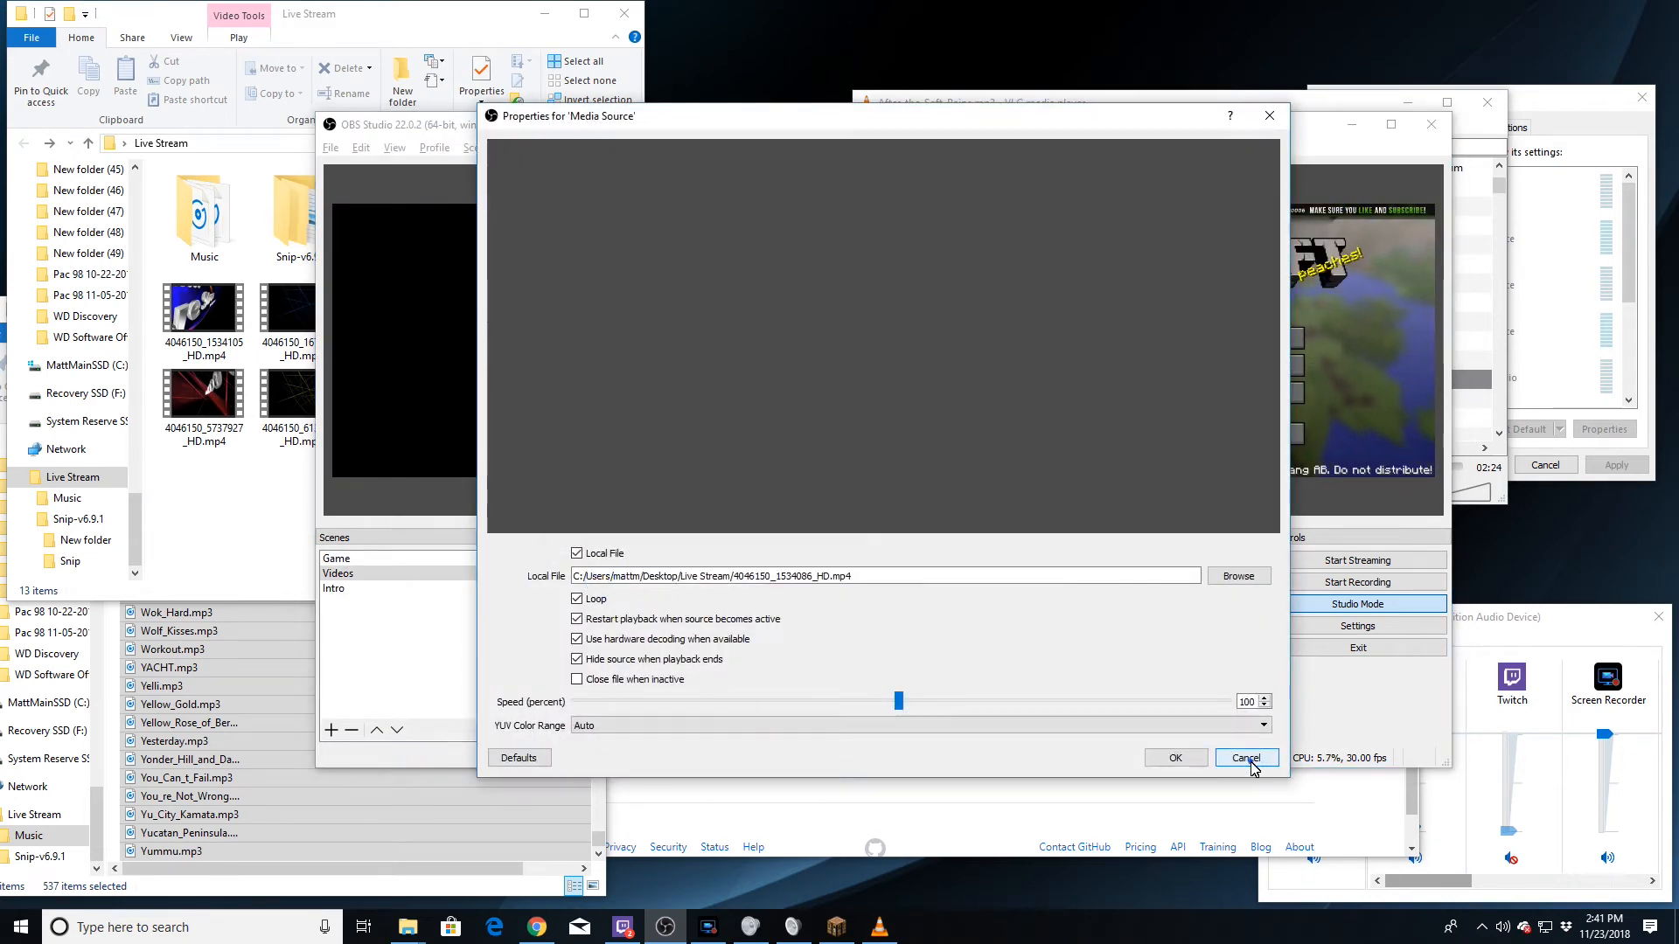
{"action": "left_click", "coordinate": [1245, 758]}
{"action": "double_click", "coordinate": [609, 558]}
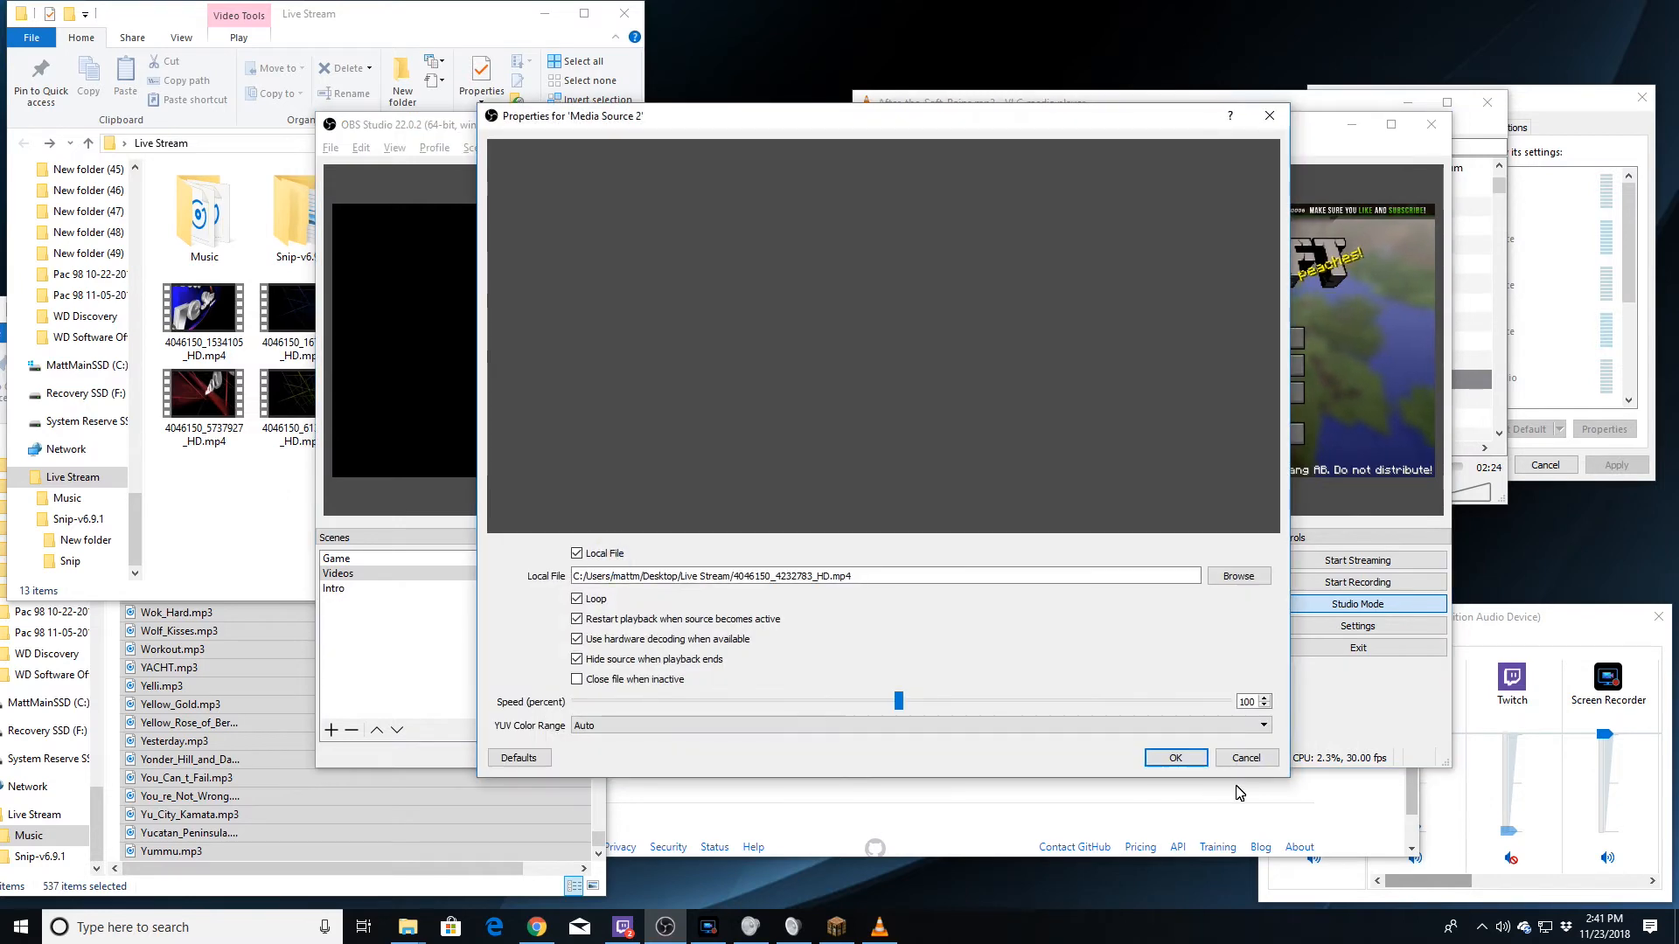
{"action": "left_click", "coordinate": [1246, 759]}
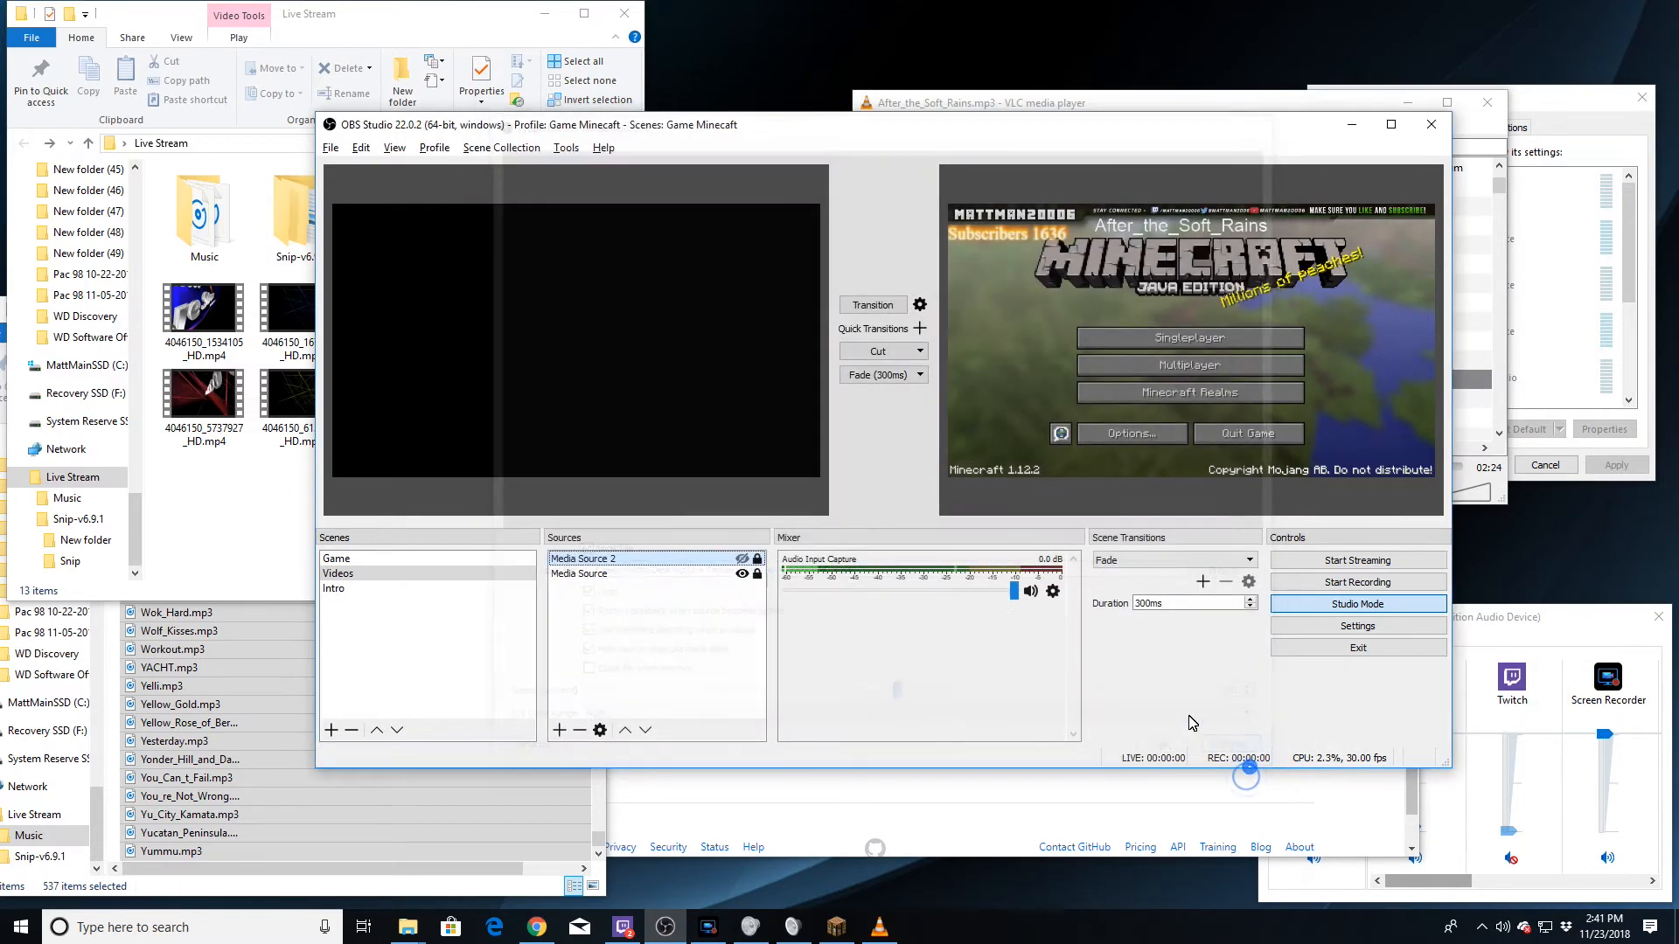
Return to the Game scene and review the captured window settings of the Minecaft Mod and Minecaft sources.
{"action": "left_click", "coordinate": [388, 559]}
{"action": "double_click", "coordinate": [579, 618]}
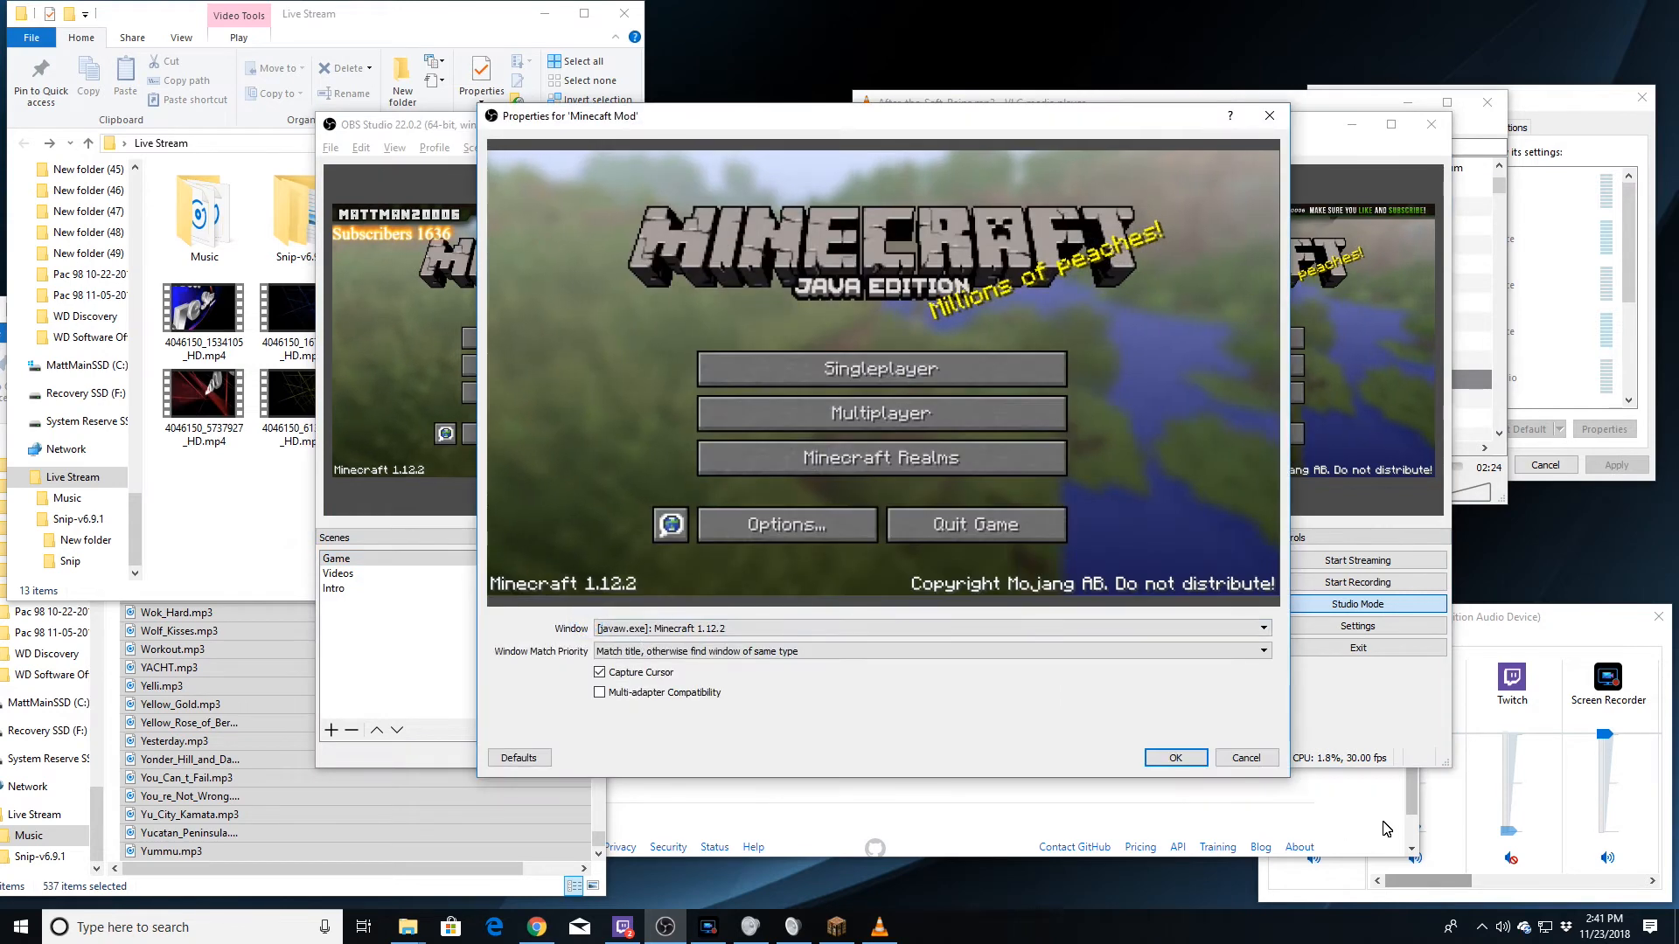
{"action": "left_click", "coordinate": [1246, 758]}
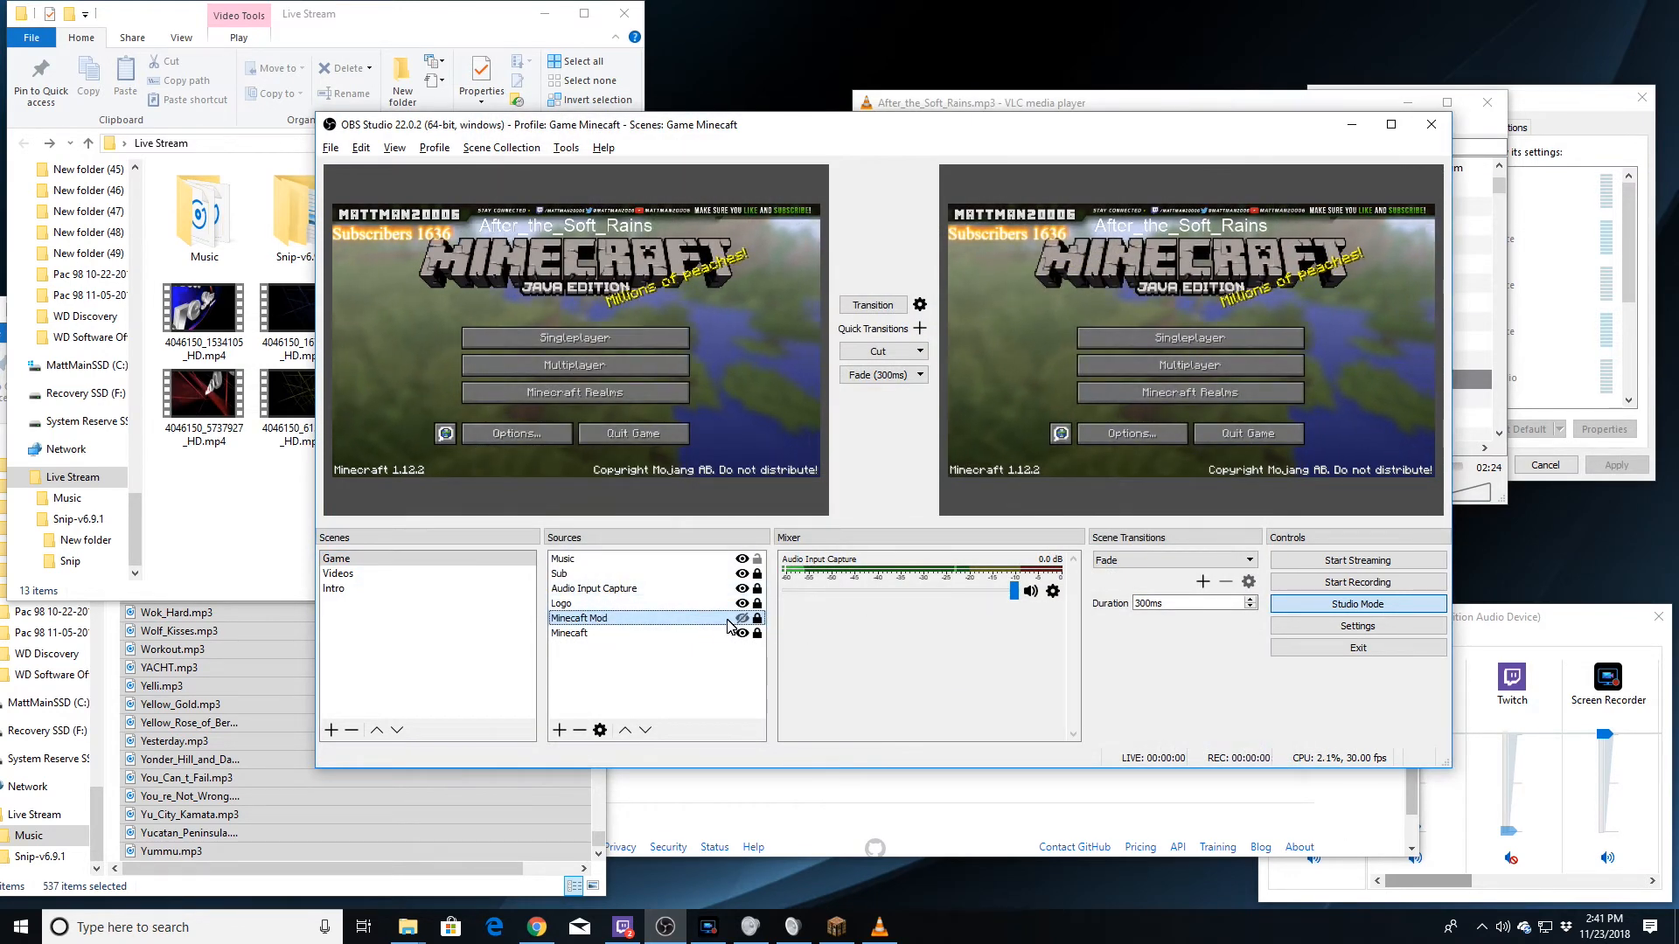
{"action": "double_click", "coordinate": [621, 631]}
{"action": "left_click", "coordinate": [621, 630]}
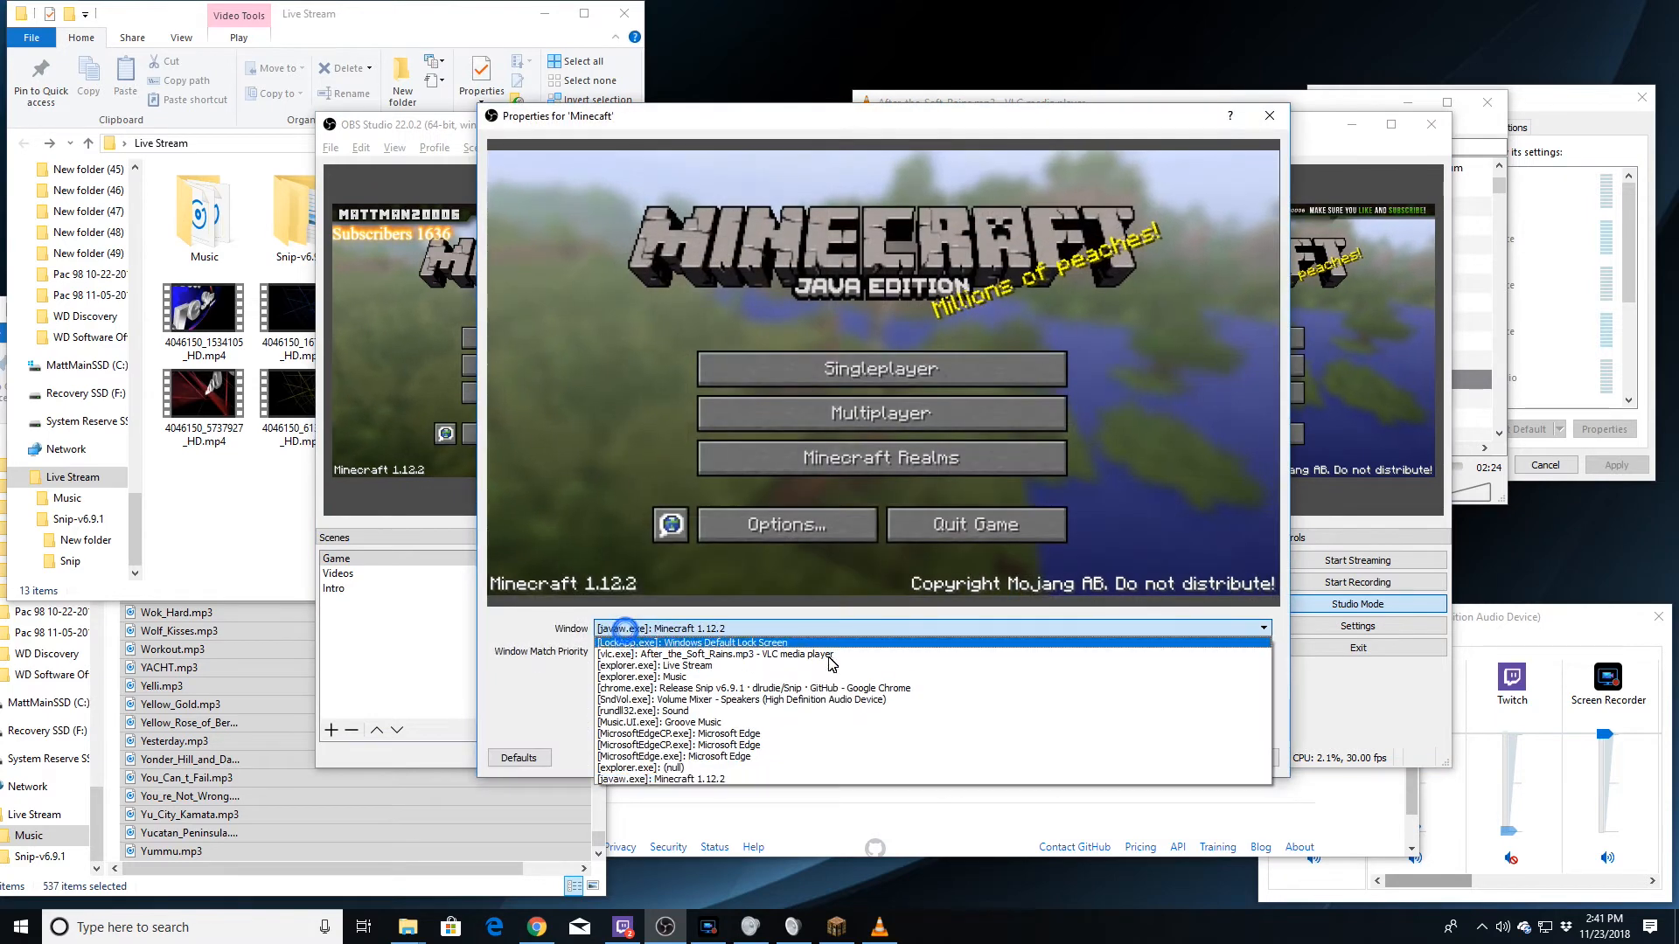
{"action": "left_click", "coordinate": [1297, 694]}
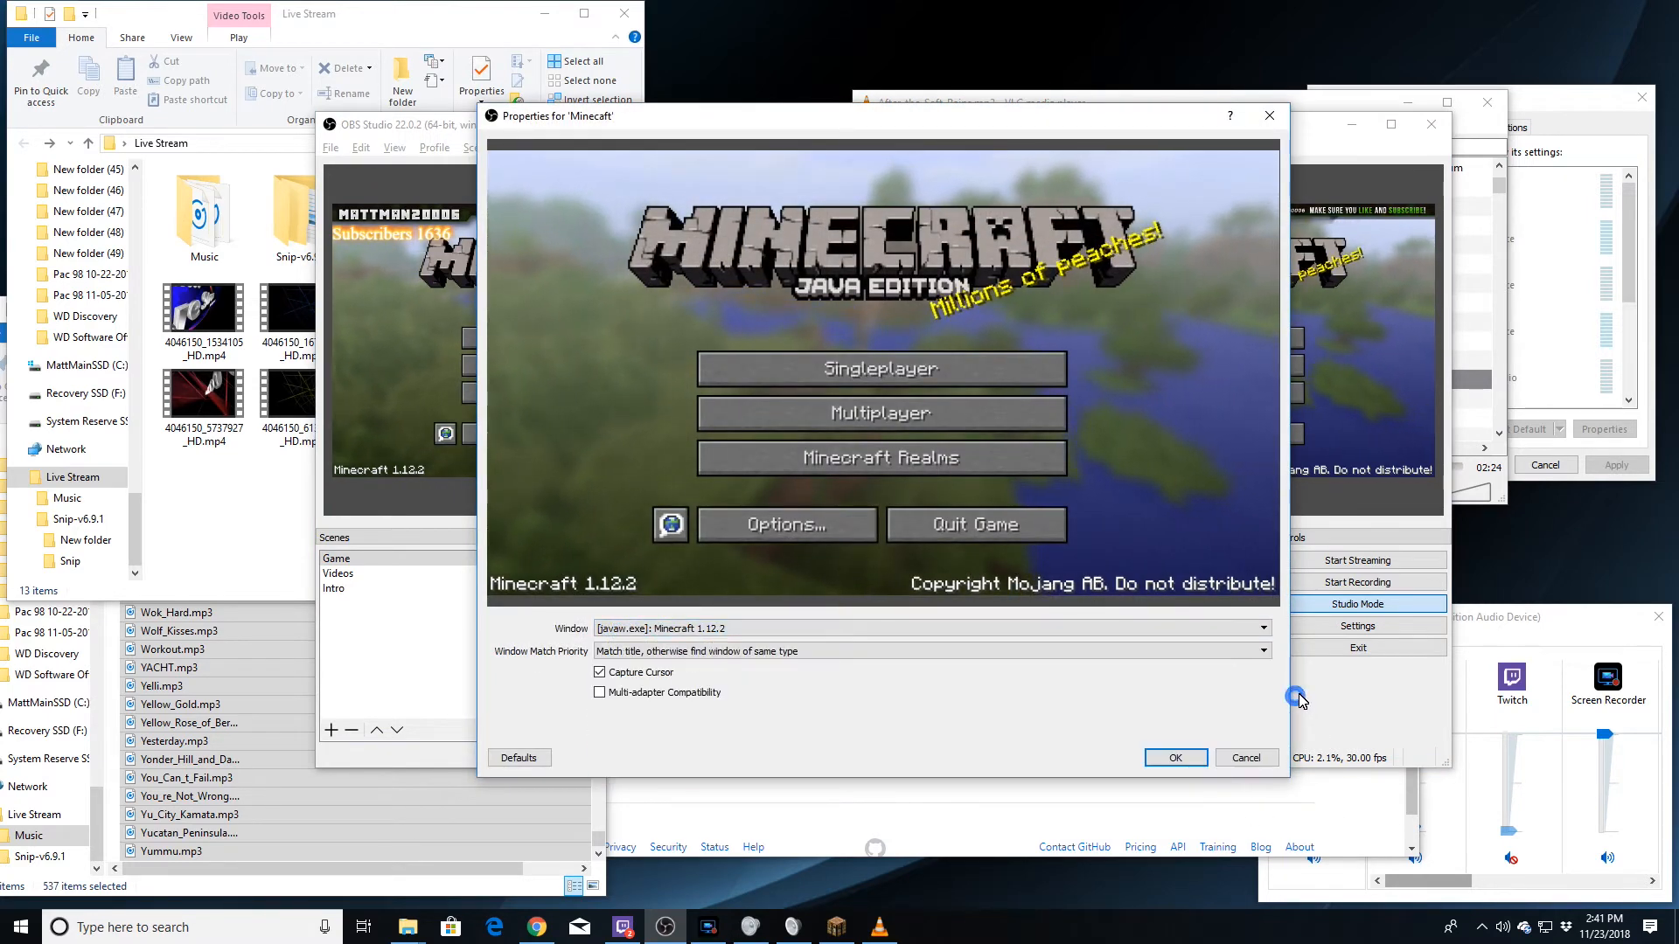
{"action": "left_click", "coordinate": [1237, 757]}
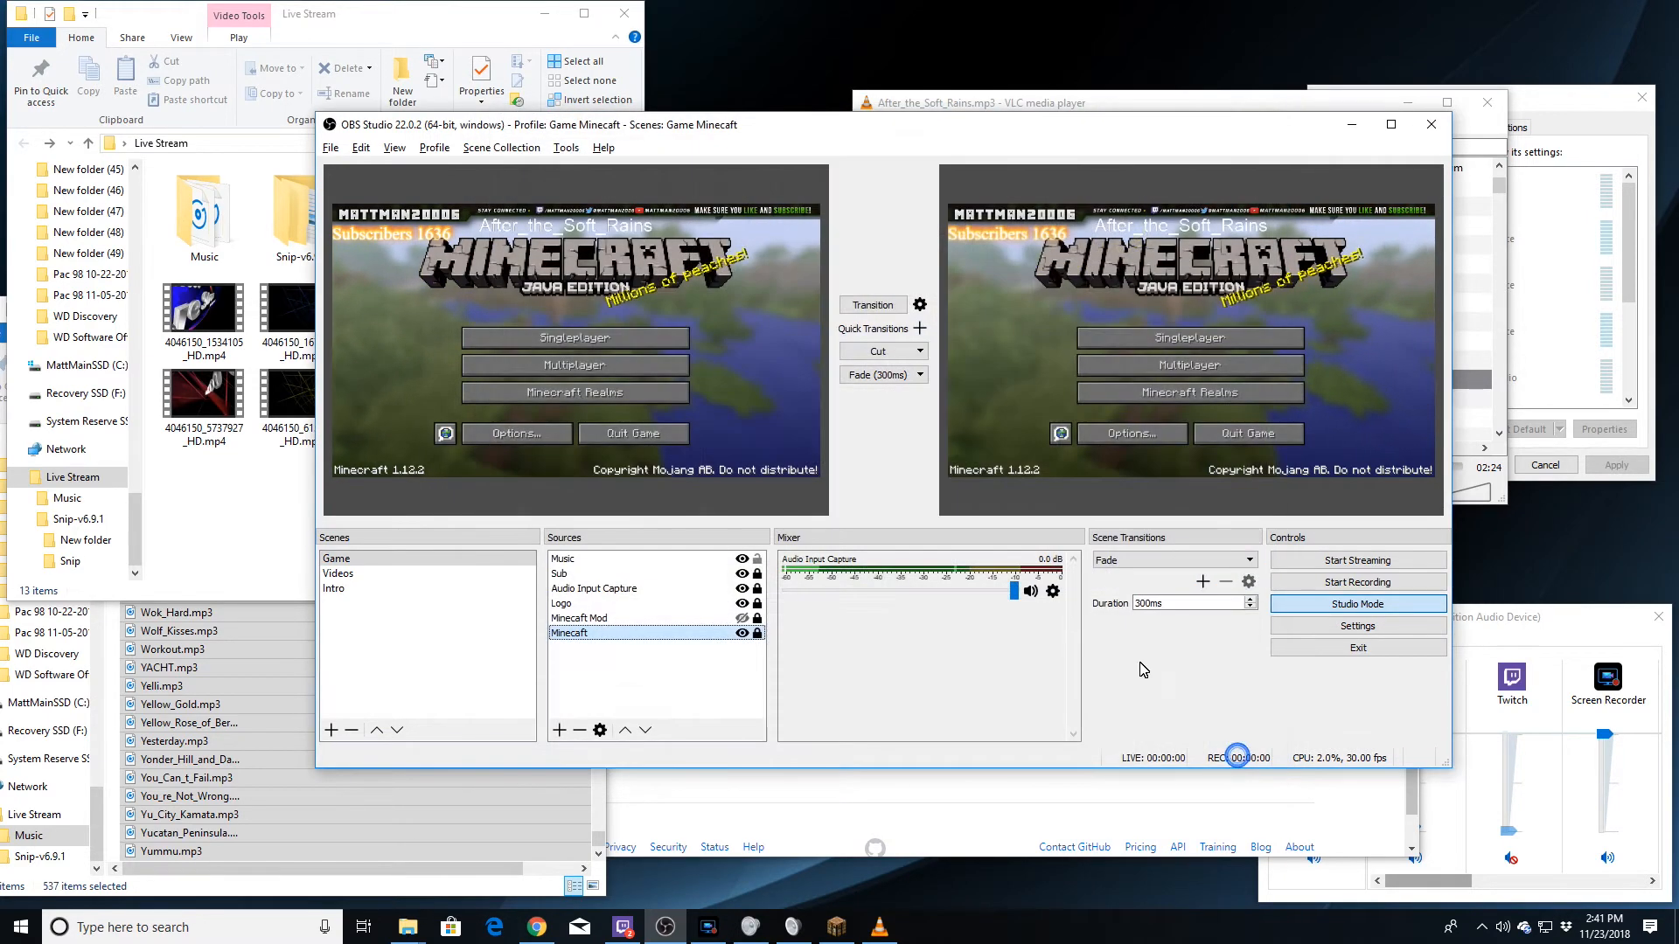
Select the Minecaft source and bring the Minecraft 1.12.2 and VLC media player controls into view in the Volume Mixer.
{"action": "left_click", "coordinate": [683, 630]}
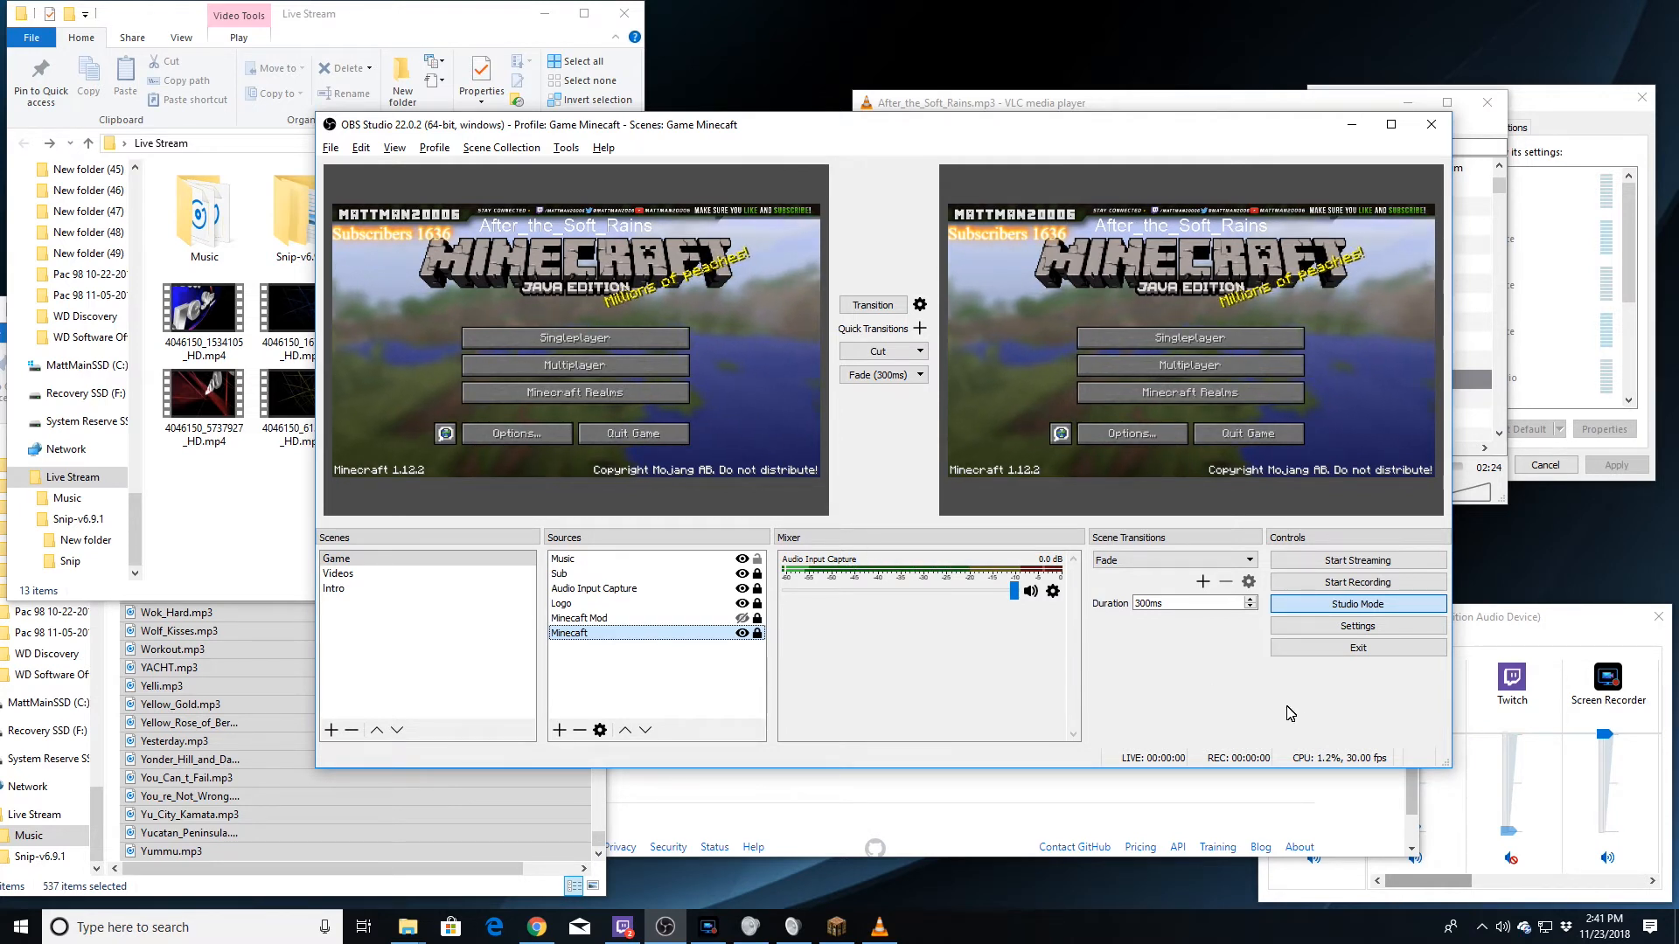
{"action": "left_click_drag", "start_coordinate": [1454, 892], "coordinate": [1613, 892]}
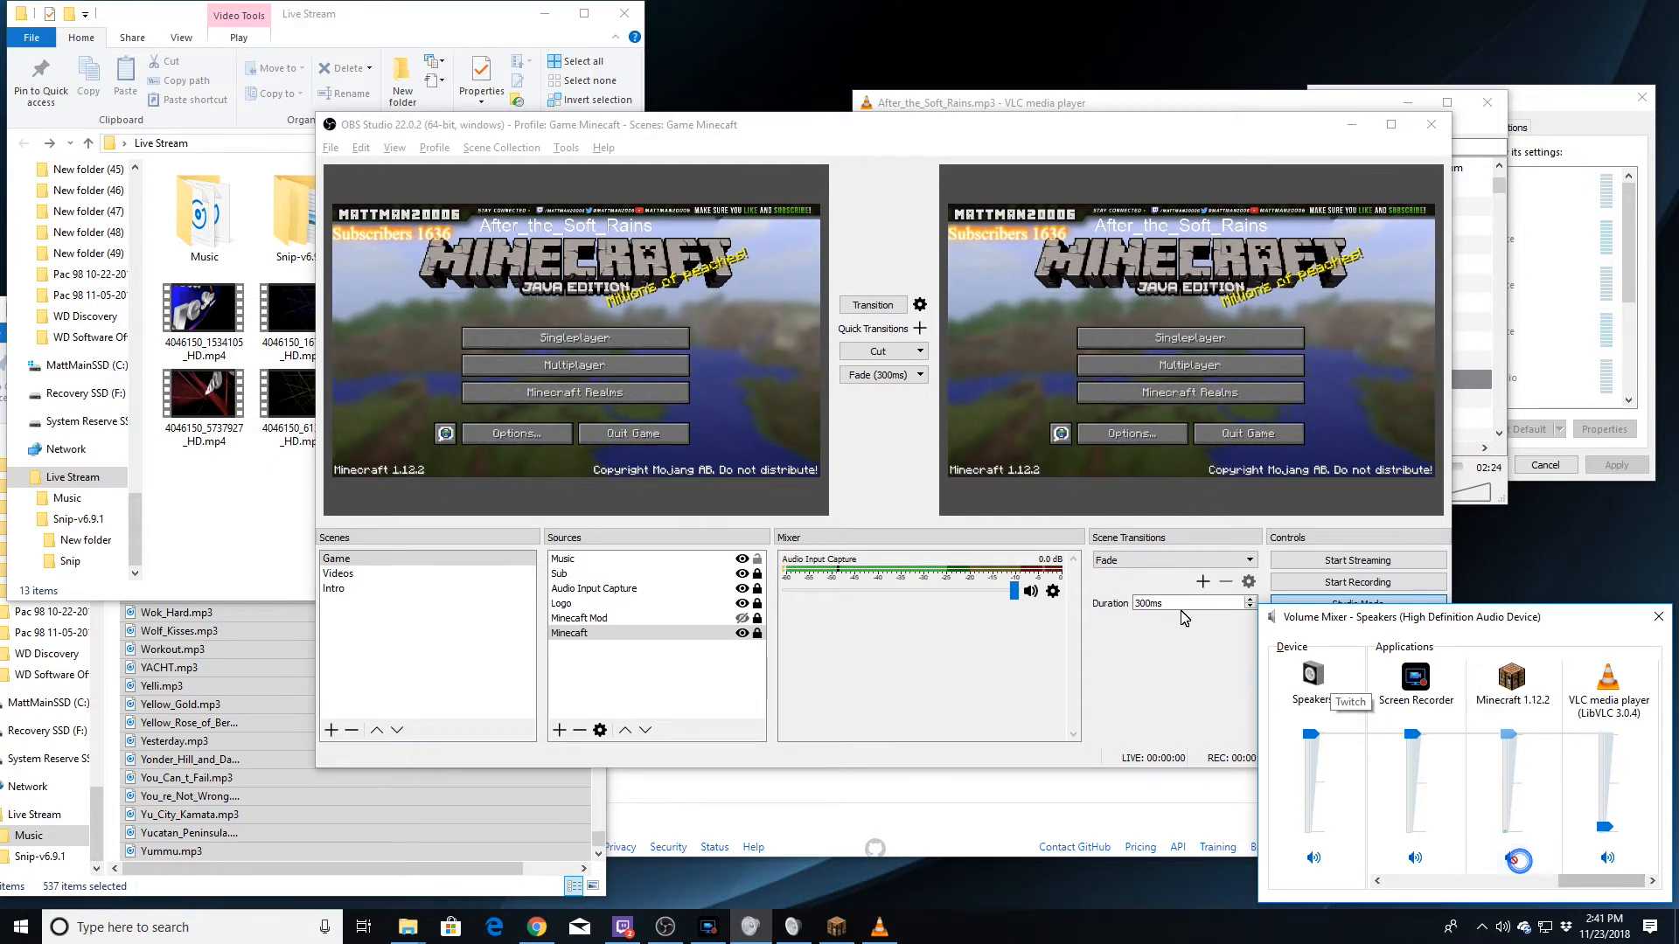
Review the properties of Media Source 2 in the Videos scene and look at the Intro scene's source.
{"action": "left_click", "coordinate": [442, 577]}
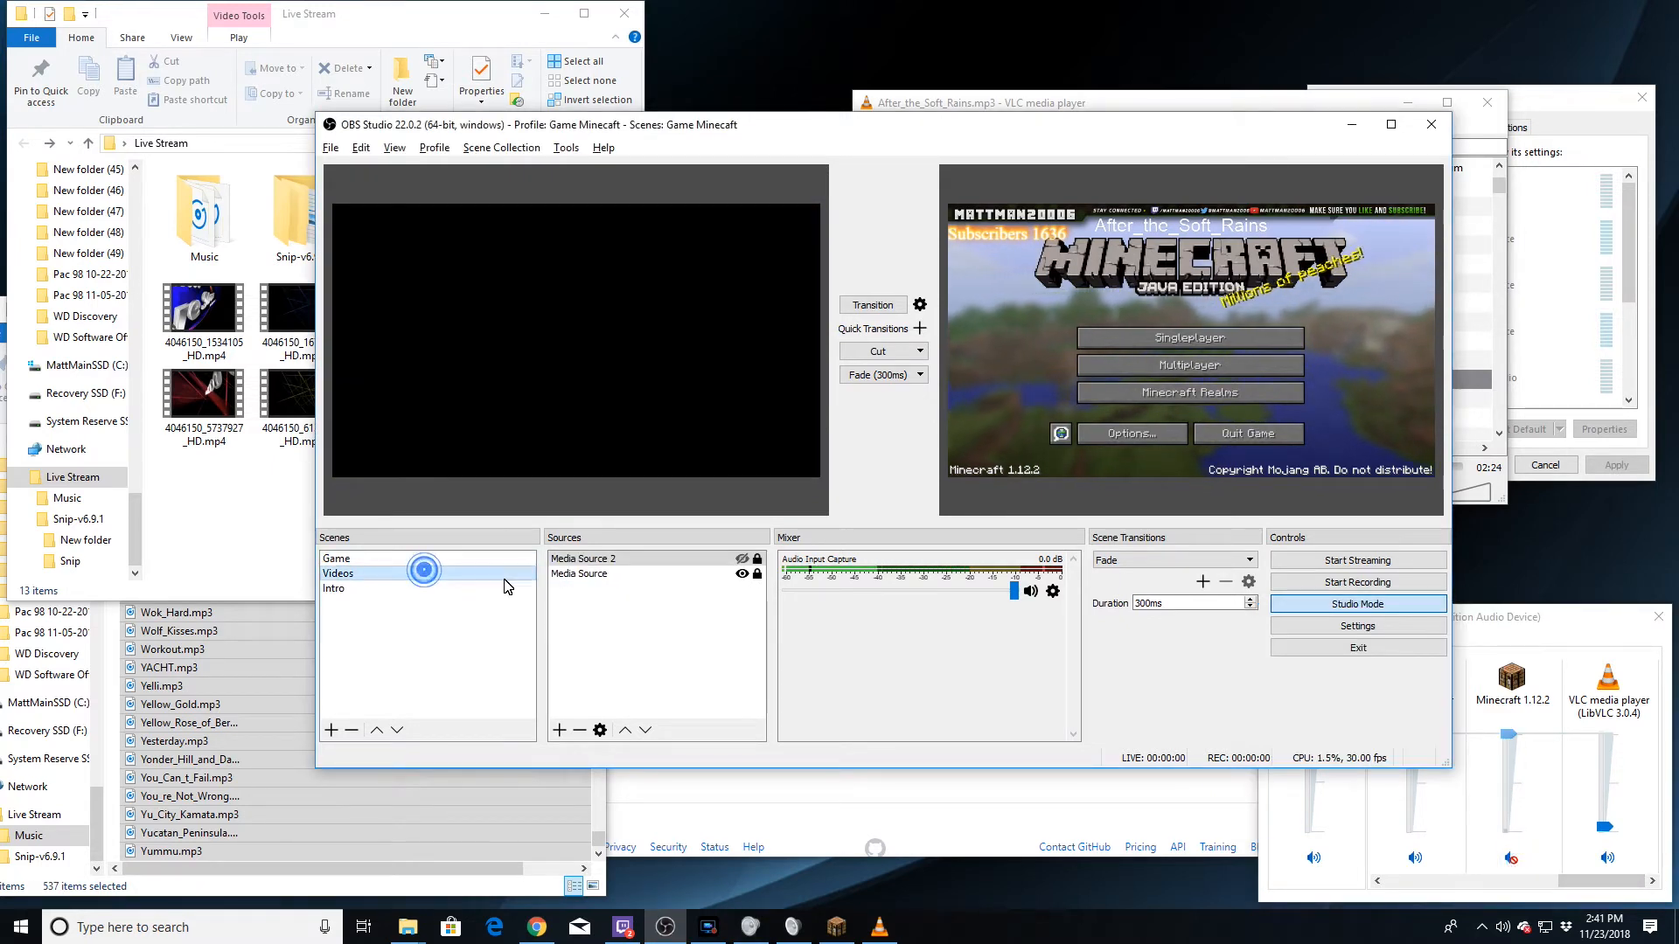
{"action": "double_click", "coordinate": [590, 558]}
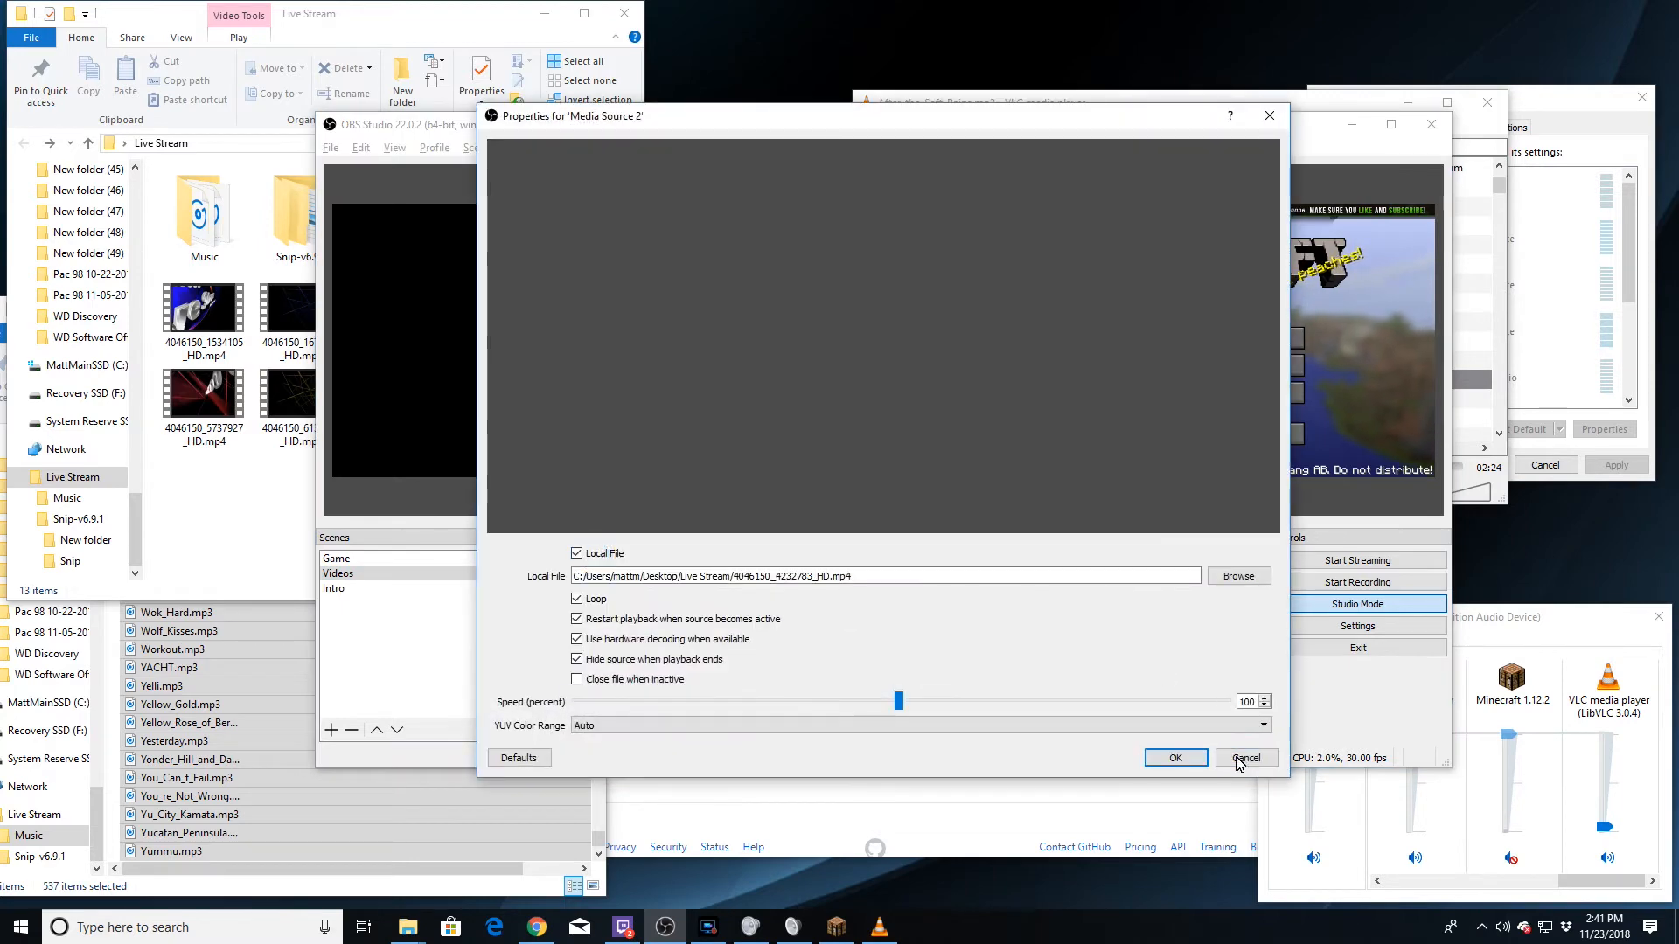
{"action": "left_click", "coordinate": [1246, 759]}
{"action": "left_click", "coordinate": [384, 589]}
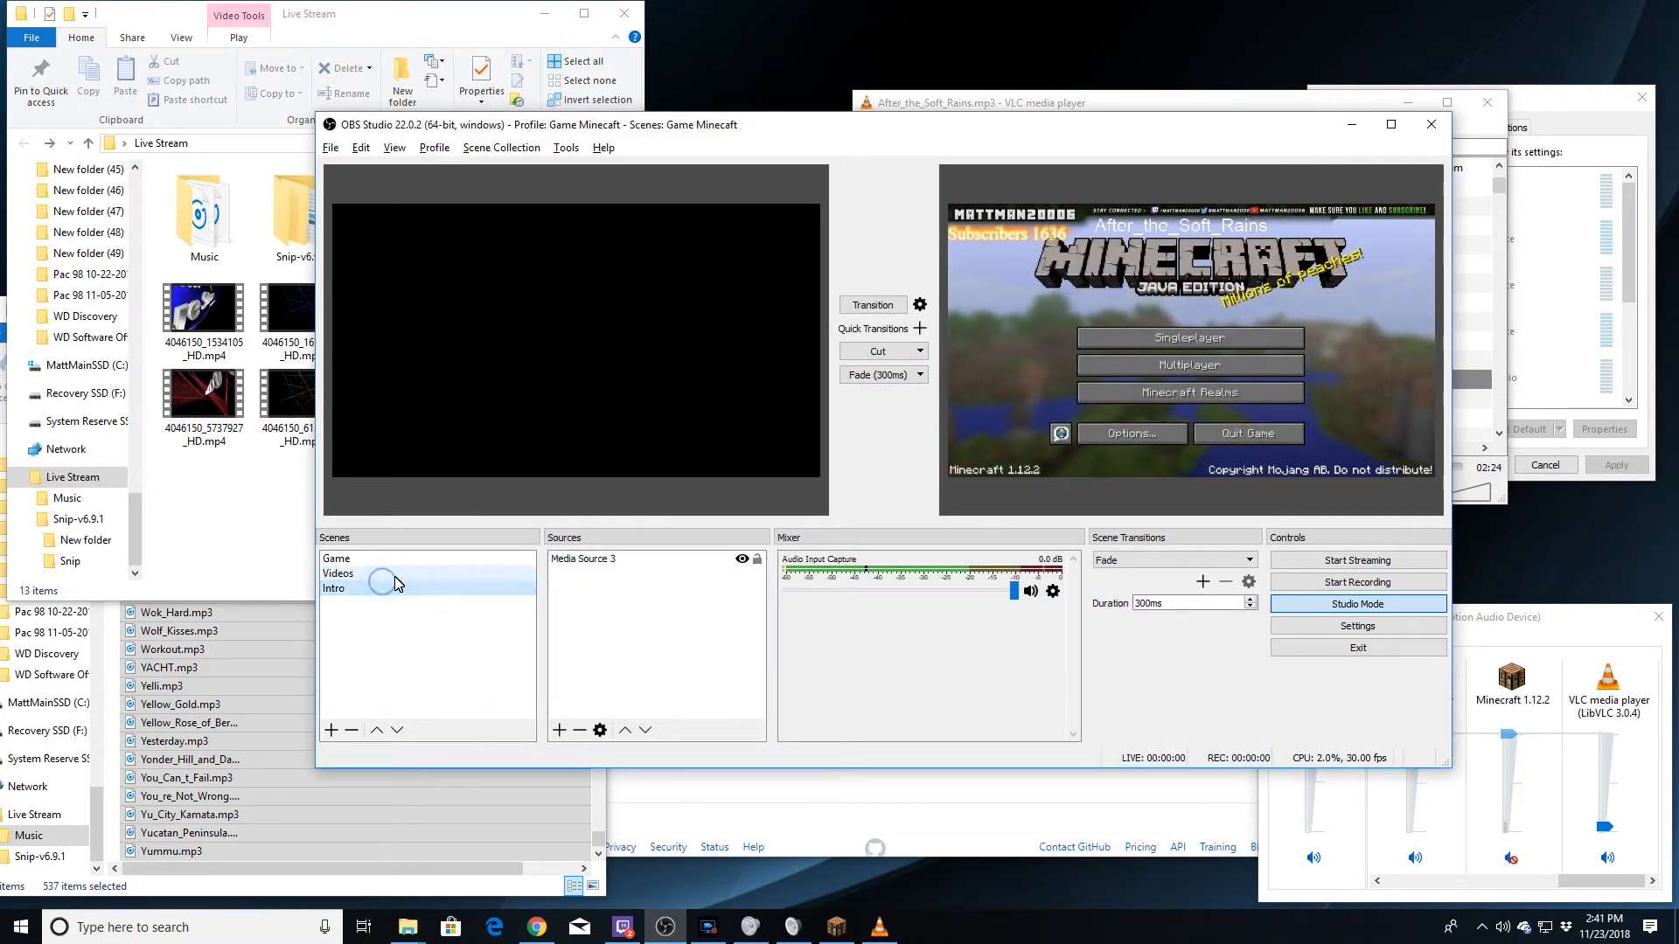
{"action": "left_click", "coordinate": [411, 575]}
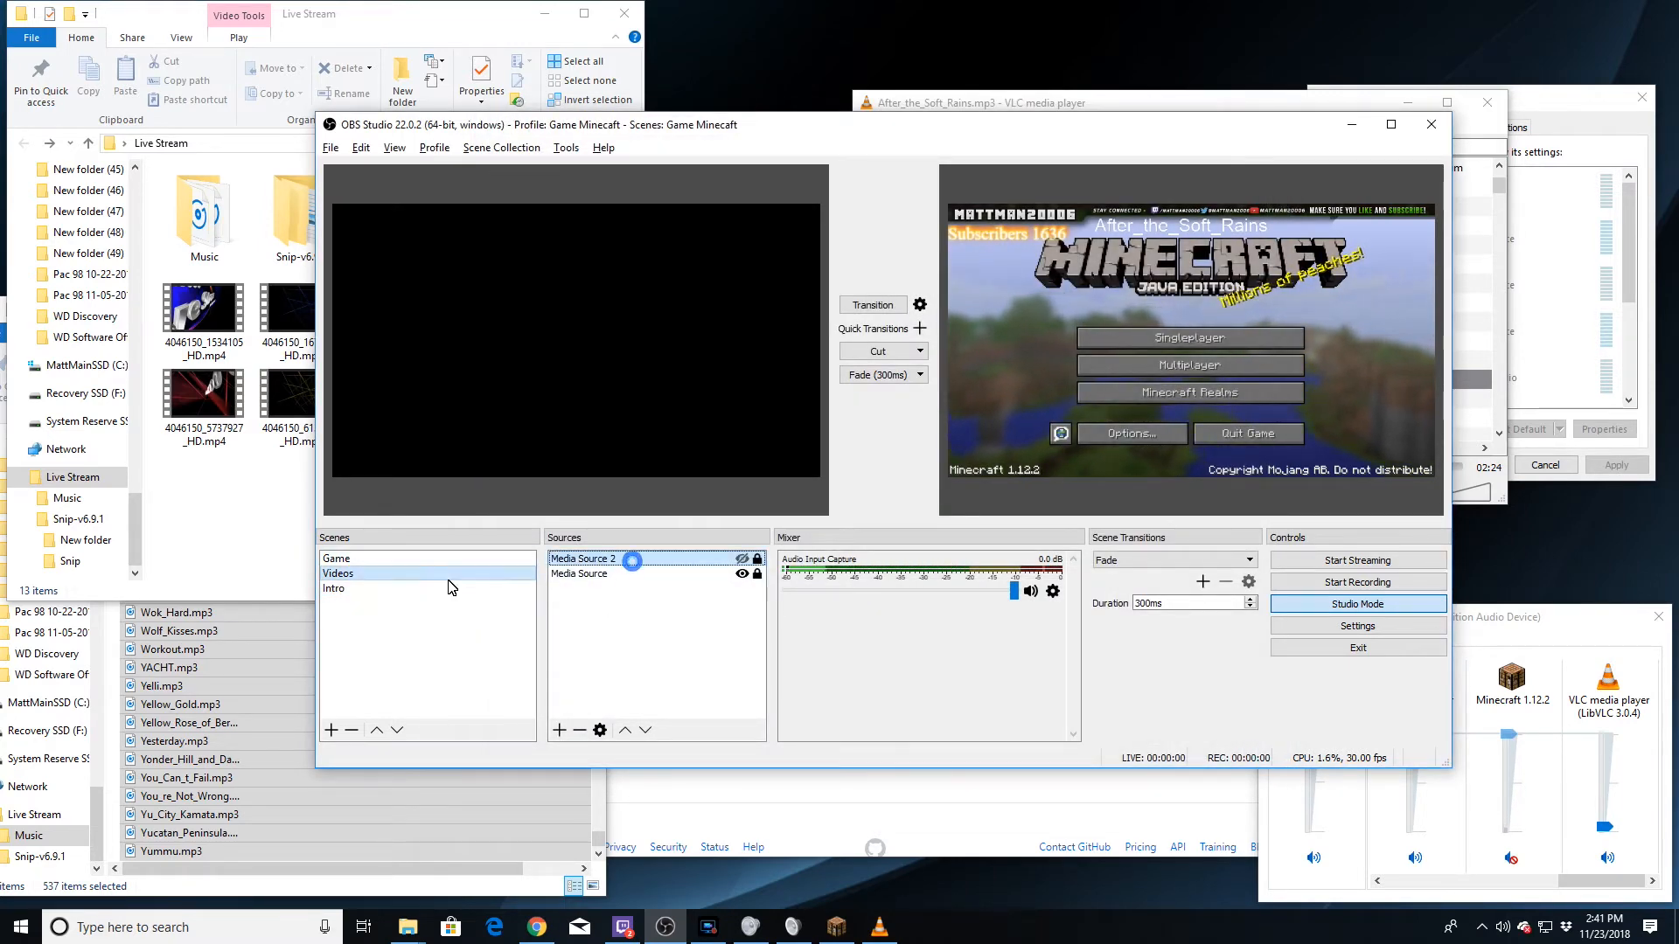
{"action": "double_click", "coordinate": [597, 559]}
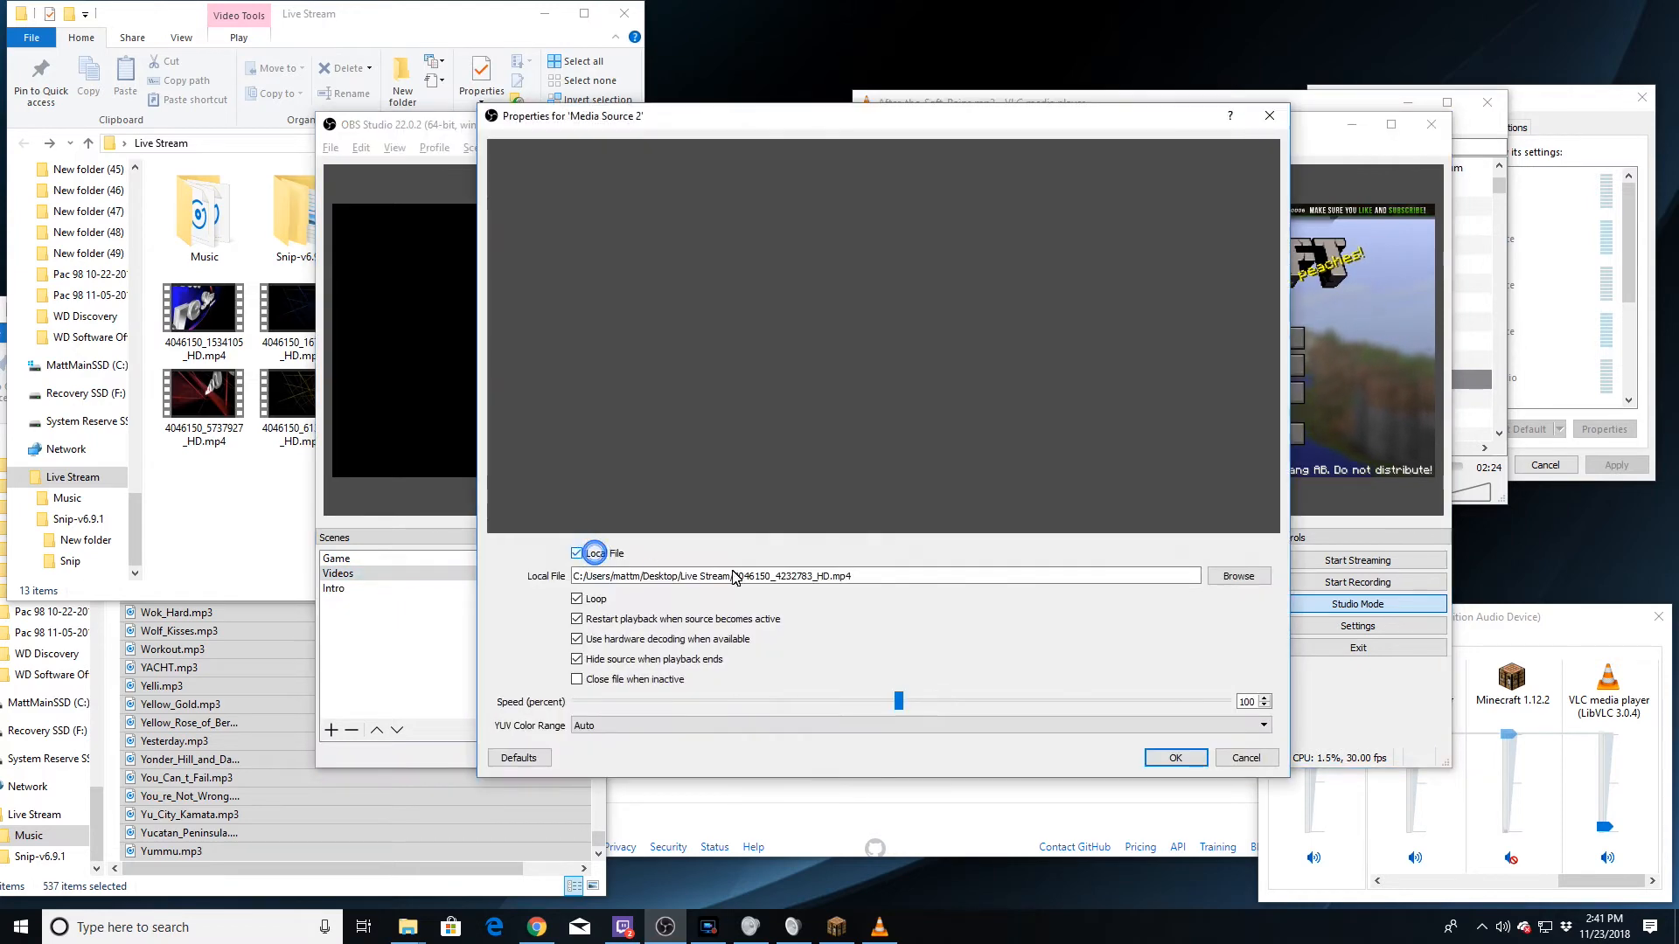
{"action": "left_click", "coordinate": [1245, 757]}
Transition the Videos scene to the program output and load that scene into the preview again.
{"action": "left_click", "coordinate": [871, 304]}
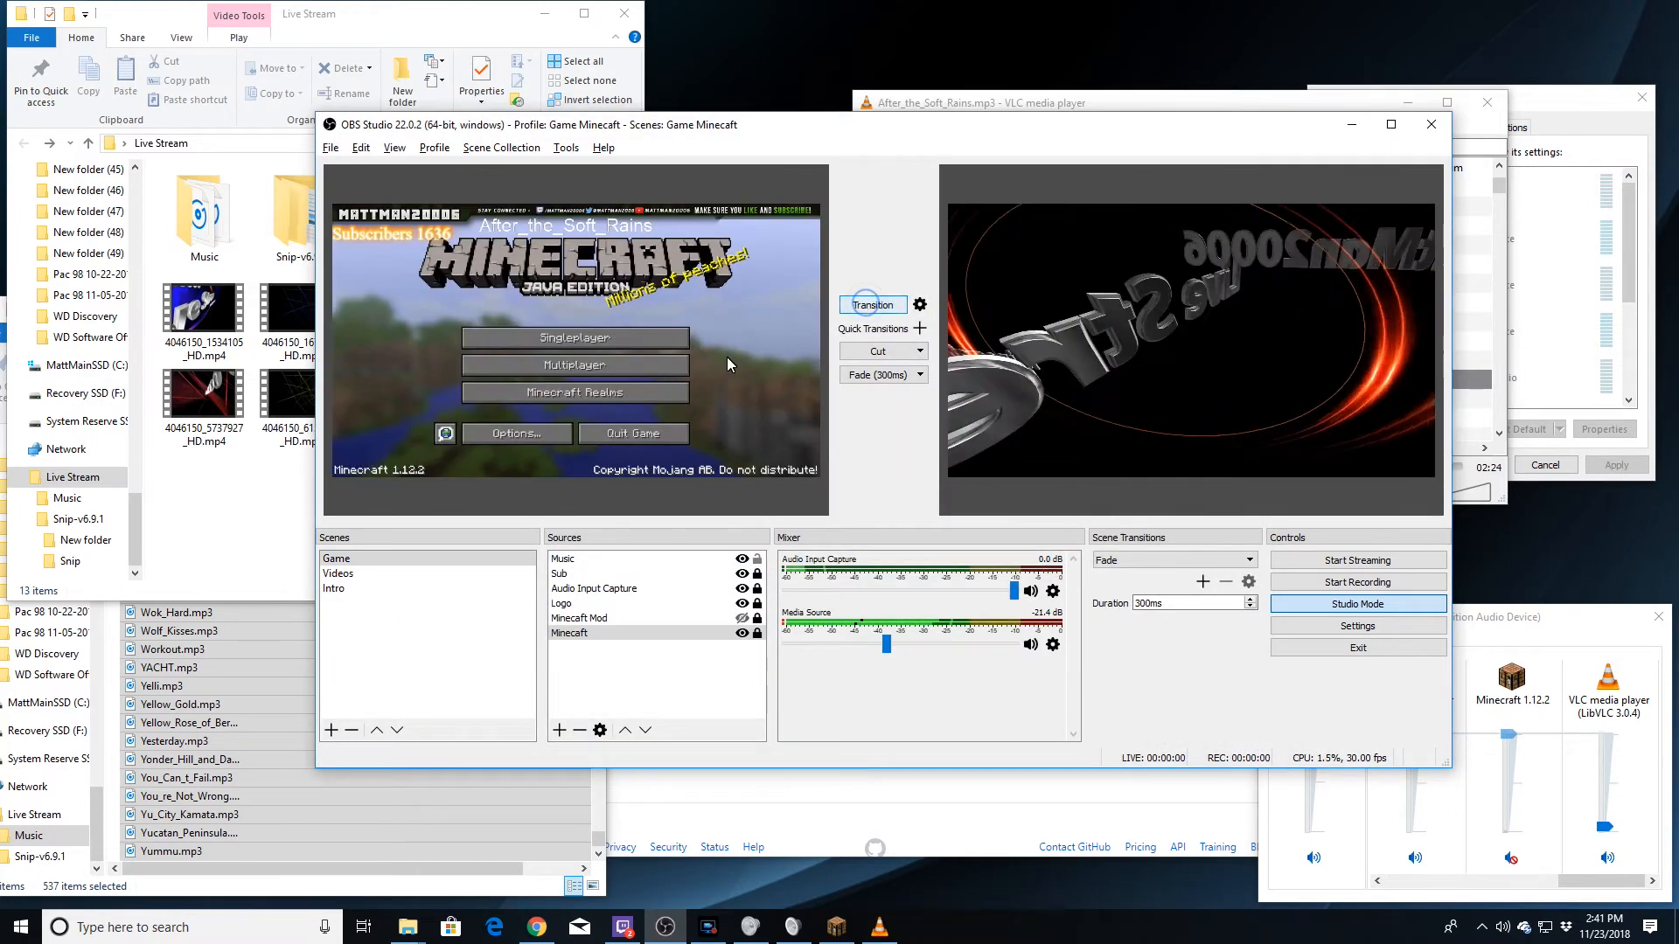
{"action": "left_click", "coordinate": [352, 589]}
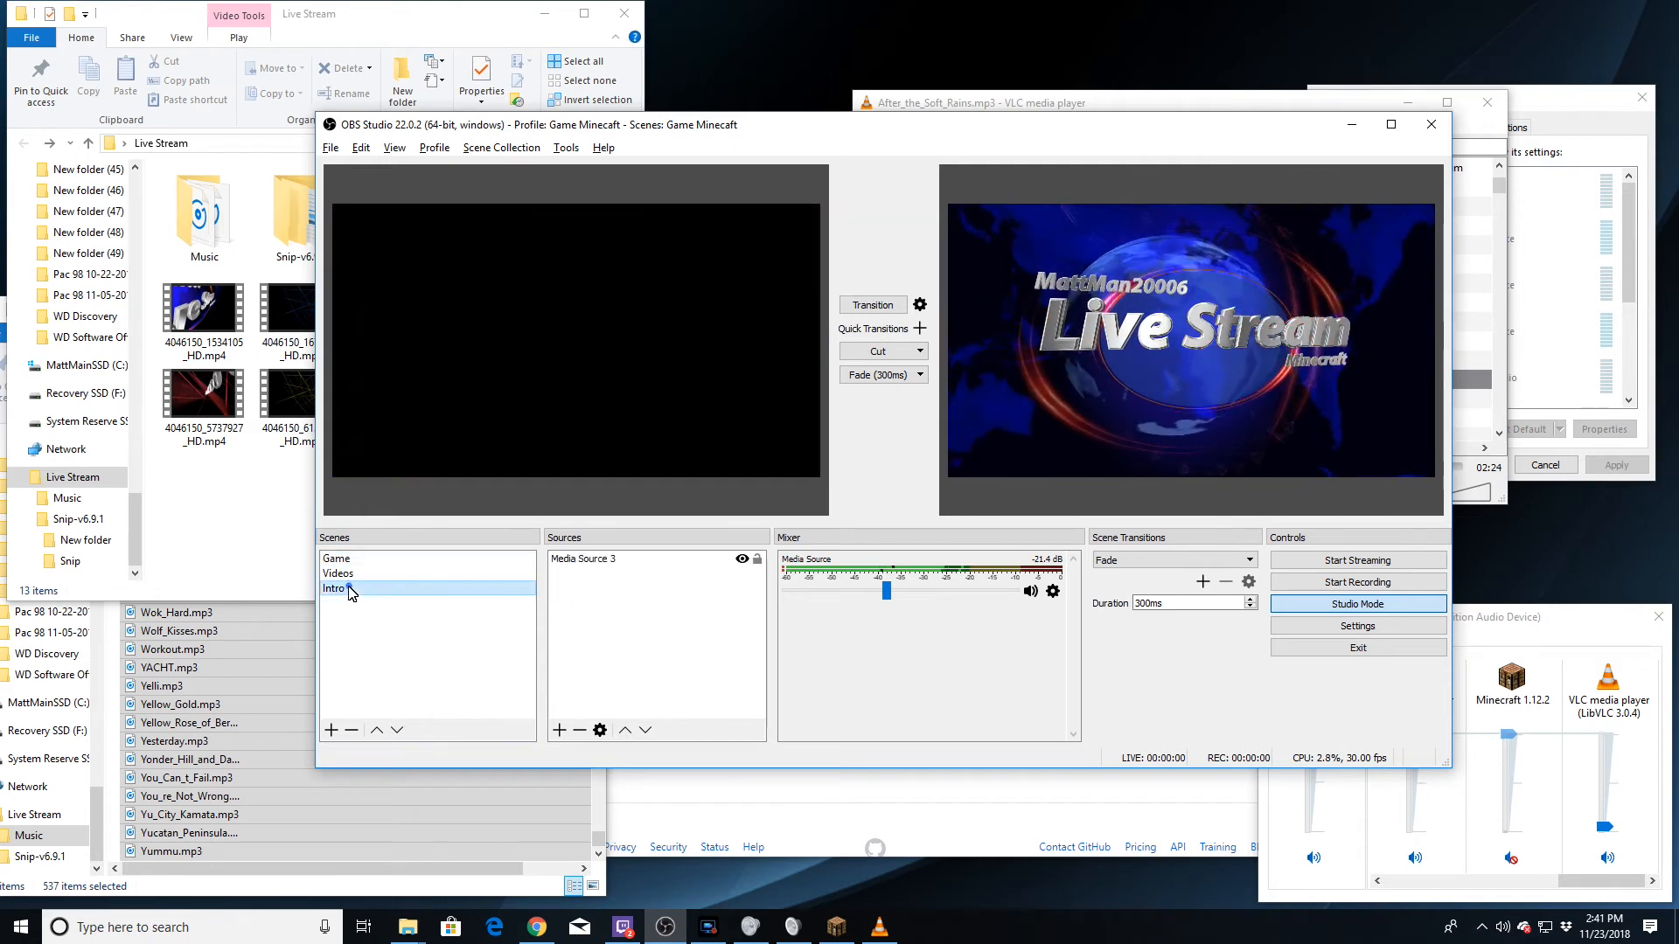
{"action": "left_click", "coordinate": [332, 573]}
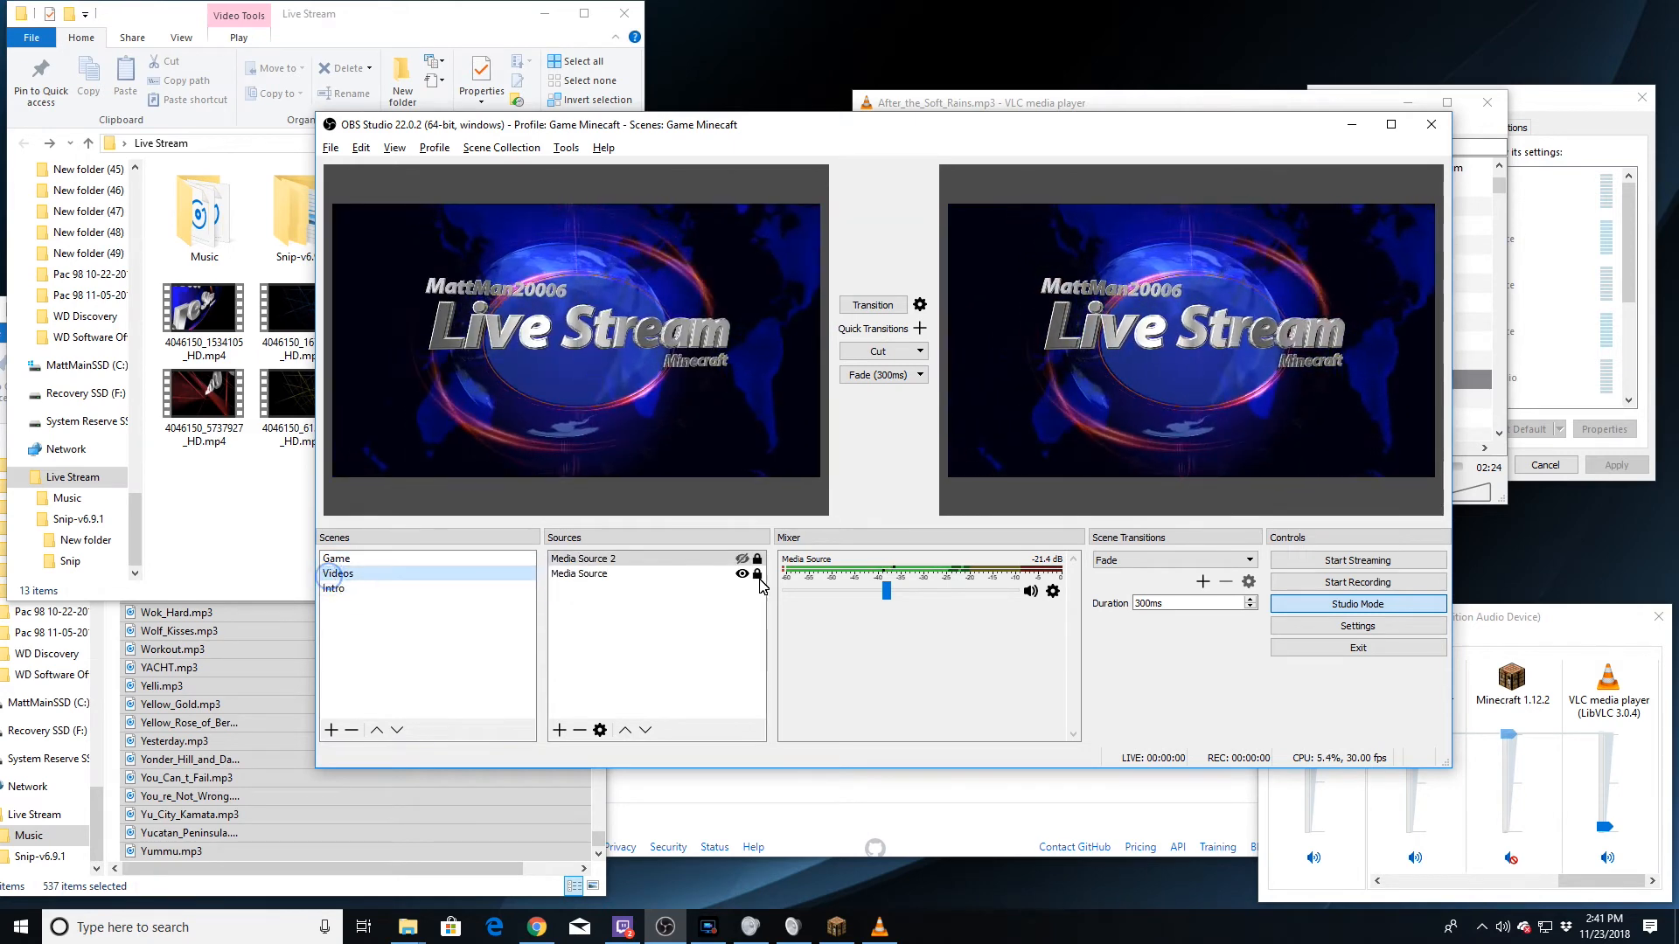
Try to rename Media Source 2 in the Videos scene as Intro.
{"action": "right_click", "coordinate": [617, 560]}
{"action": "left_click", "coordinate": [672, 303]}
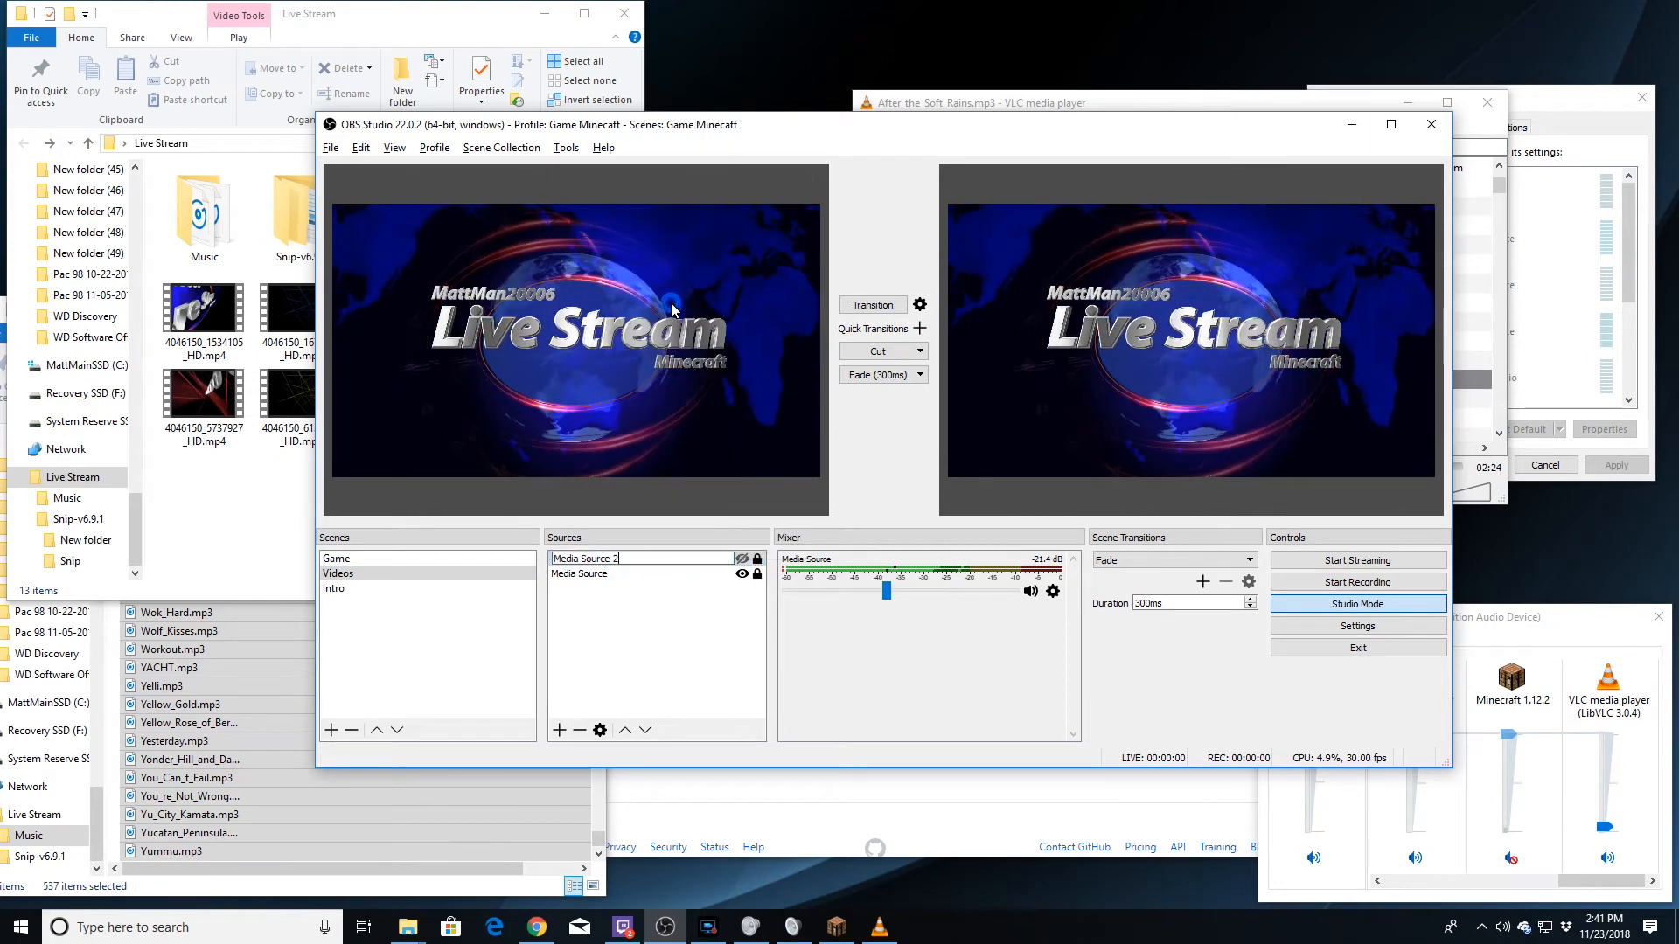
{"action": "key", "text": "BackSpace"}
{"action": "key", "text": "BackSpace"}
{"action": "key", "text": "BackSpace"}
{"action": "key", "text": "BackSpace"}
{"action": "key", "text": "BackSpace"}
{"action": "key", "text": "BackSpace"}
{"action": "key", "text": "BackSpace"}
{"action": "key", "text": "BackSpace"}
{"action": "key", "text": "BackSpace"}
{"action": "key", "text": "BackSpace"}
{"action": "key", "text": "BackSpace"}
{"action": "key", "text": "BackSpace"}
{"action": "key", "text": "BackSpace"}
{"action": "key", "text": "BackSpace"}
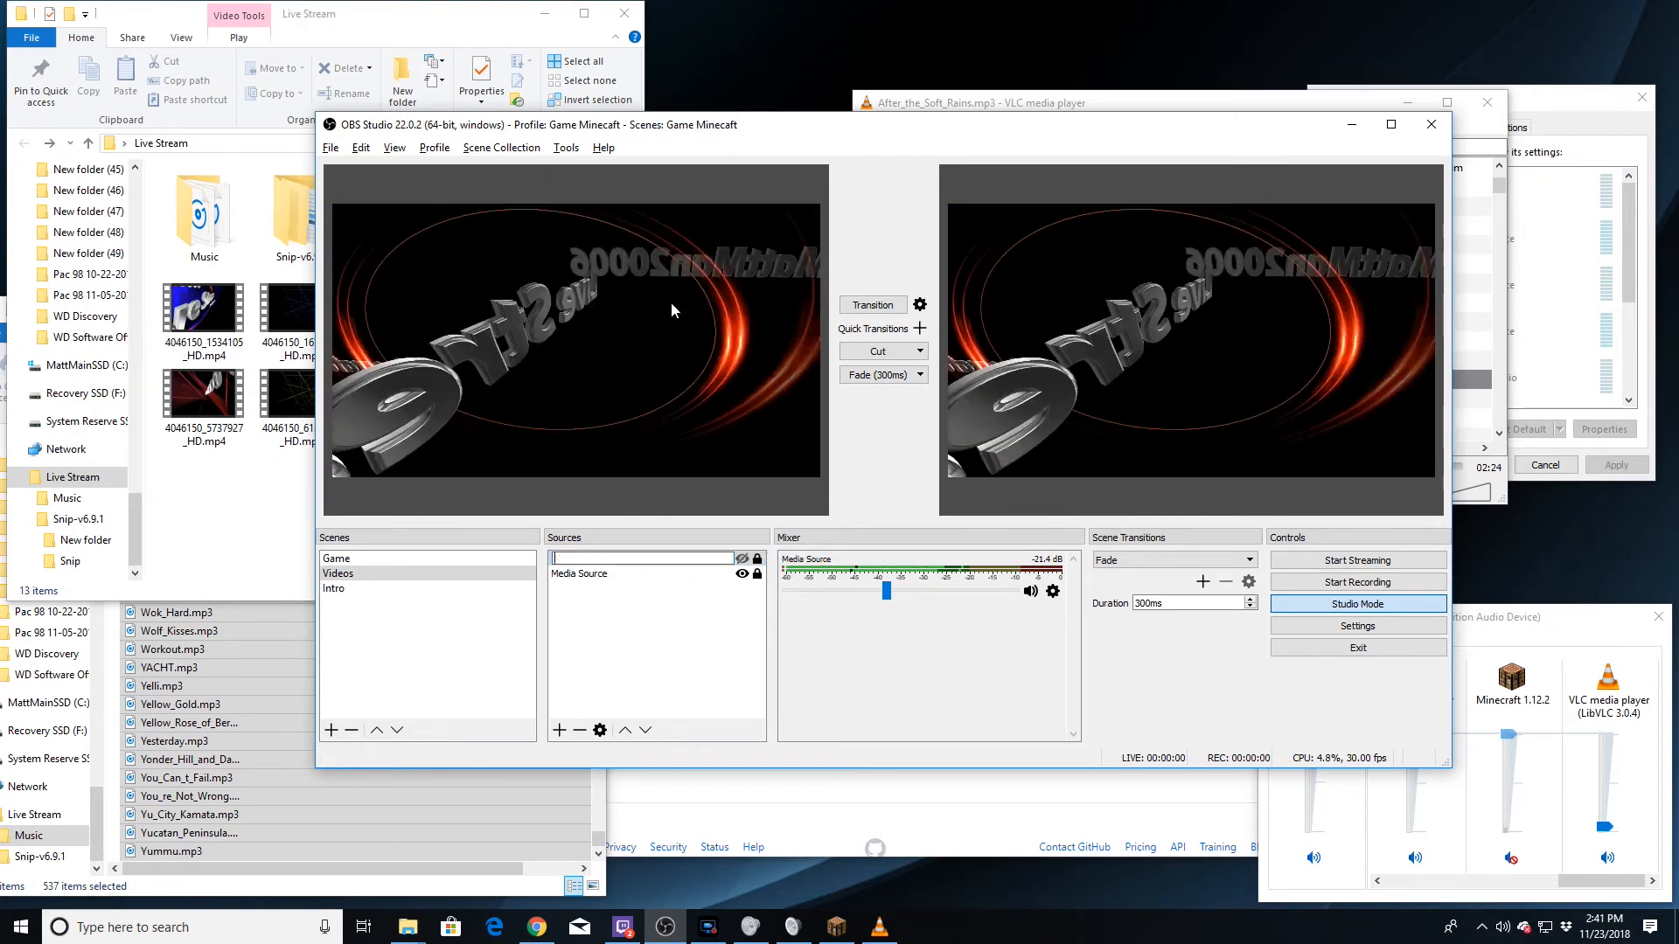
{"action": "type", "text": "Into"}
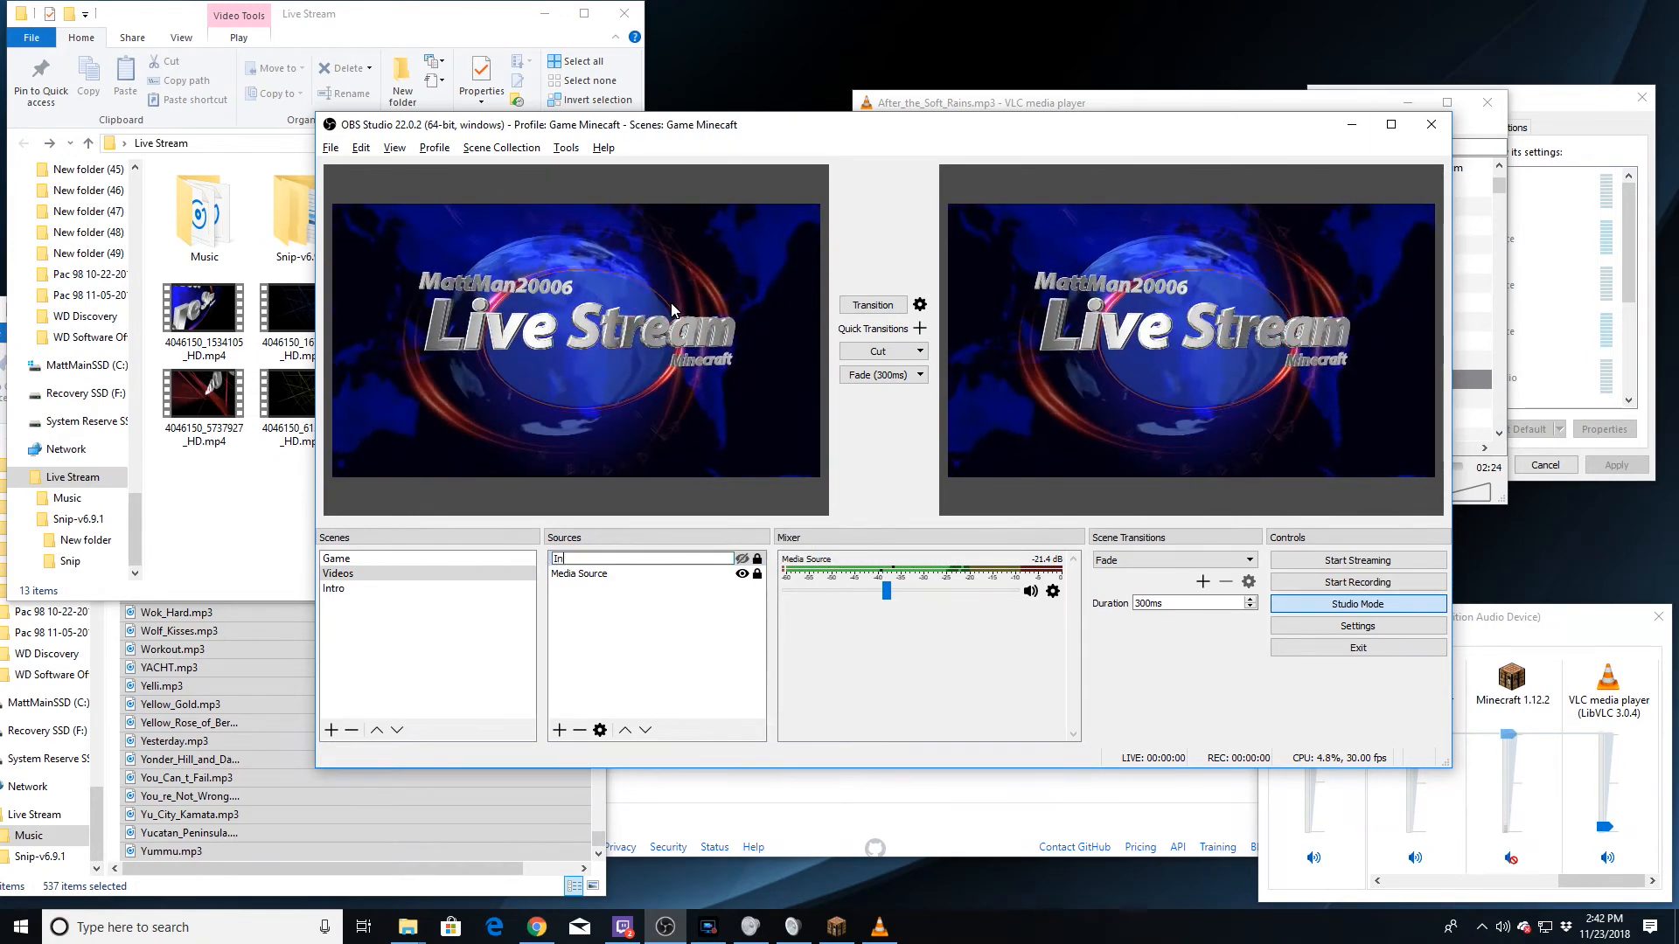
{"action": "key", "text": "BackSpace"}
{"action": "key", "text": "BackSpace"}
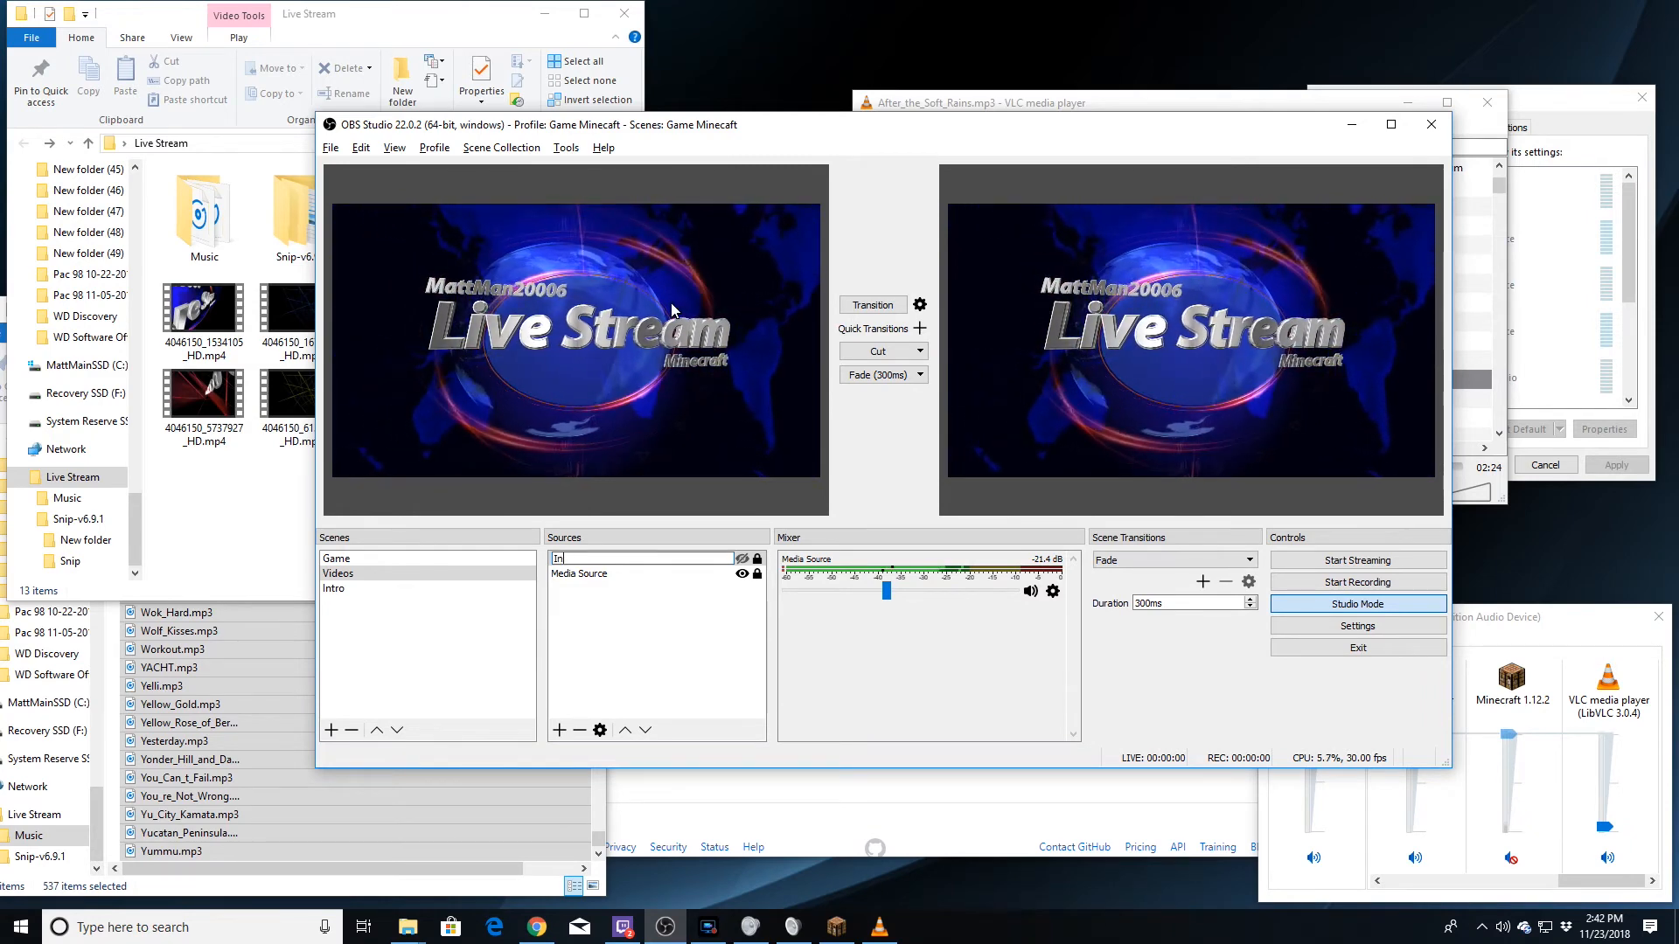
{"action": "type", "text": "tro"}
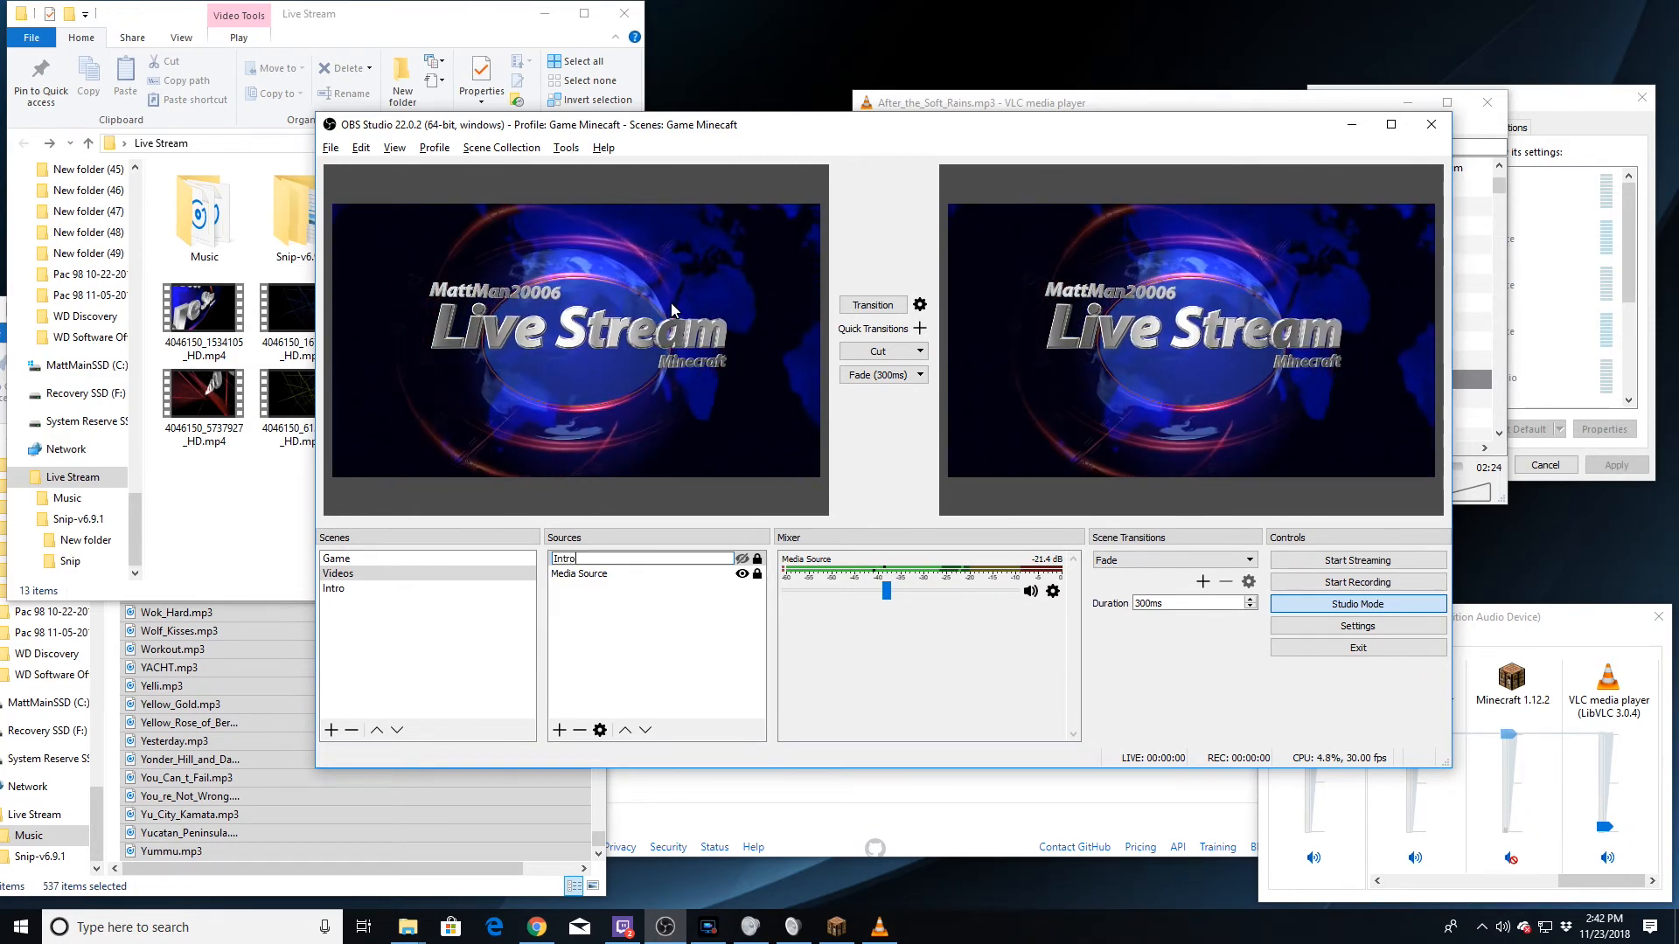
{"action": "left_click", "coordinate": [648, 573]}
{"action": "left_click", "coordinate": [934, 473]}
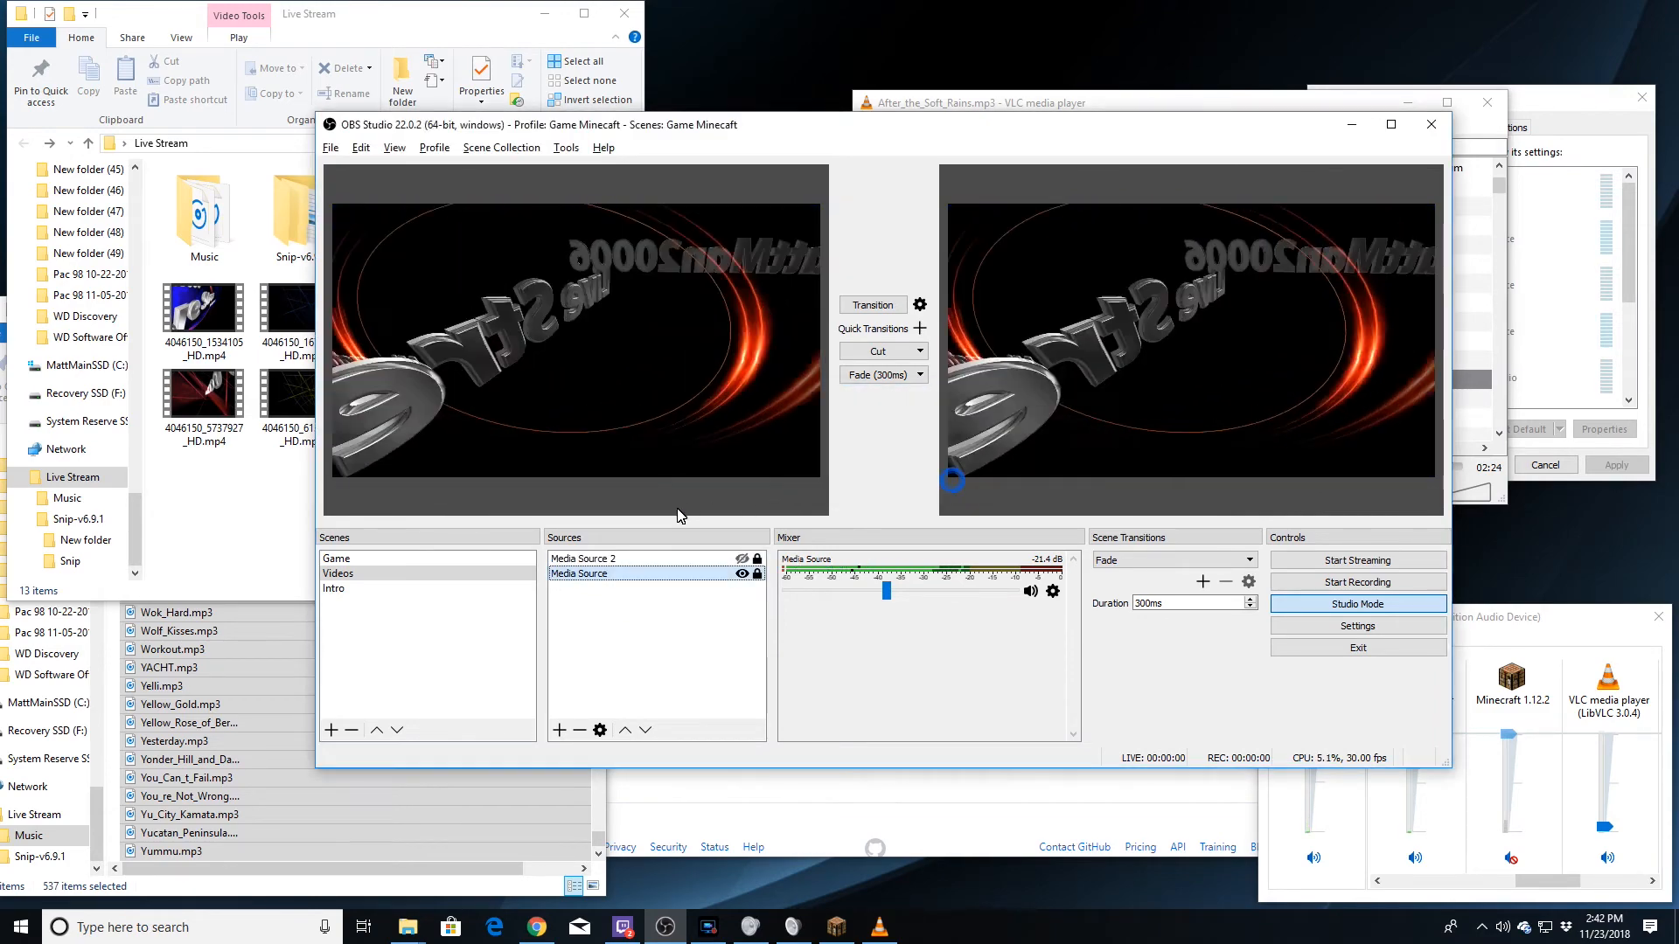
Rename Media Source 2 in the Videos scene as Videos Intro.
{"action": "right_click", "coordinate": [590, 561]}
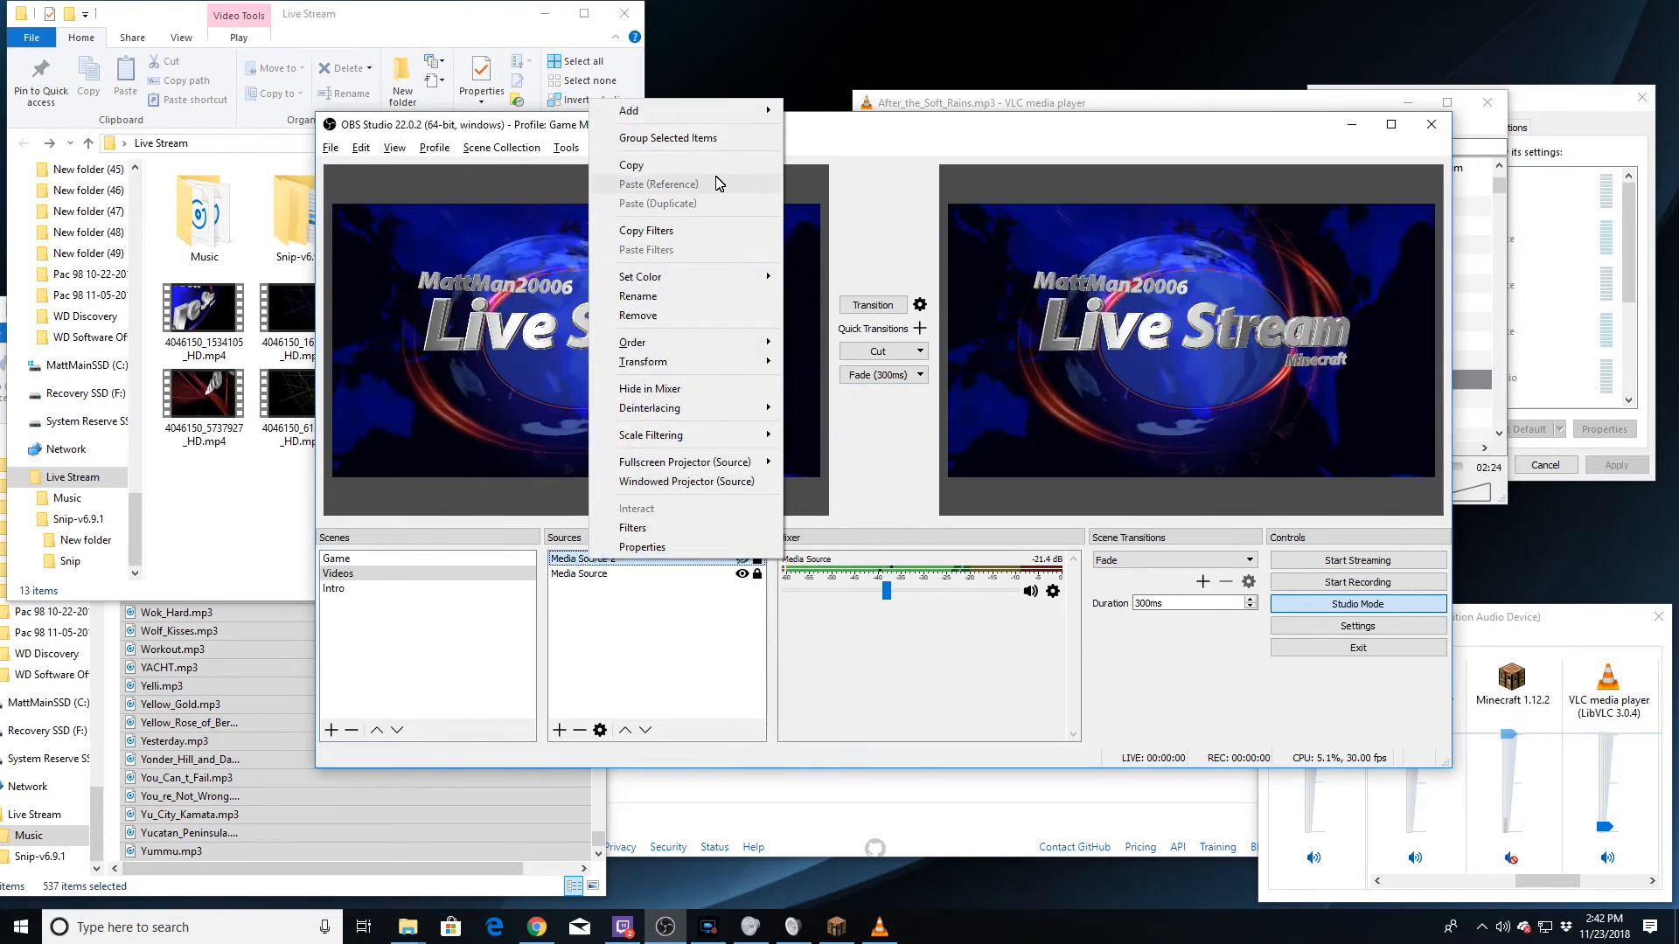
{"action": "left_click", "coordinate": [647, 300]}
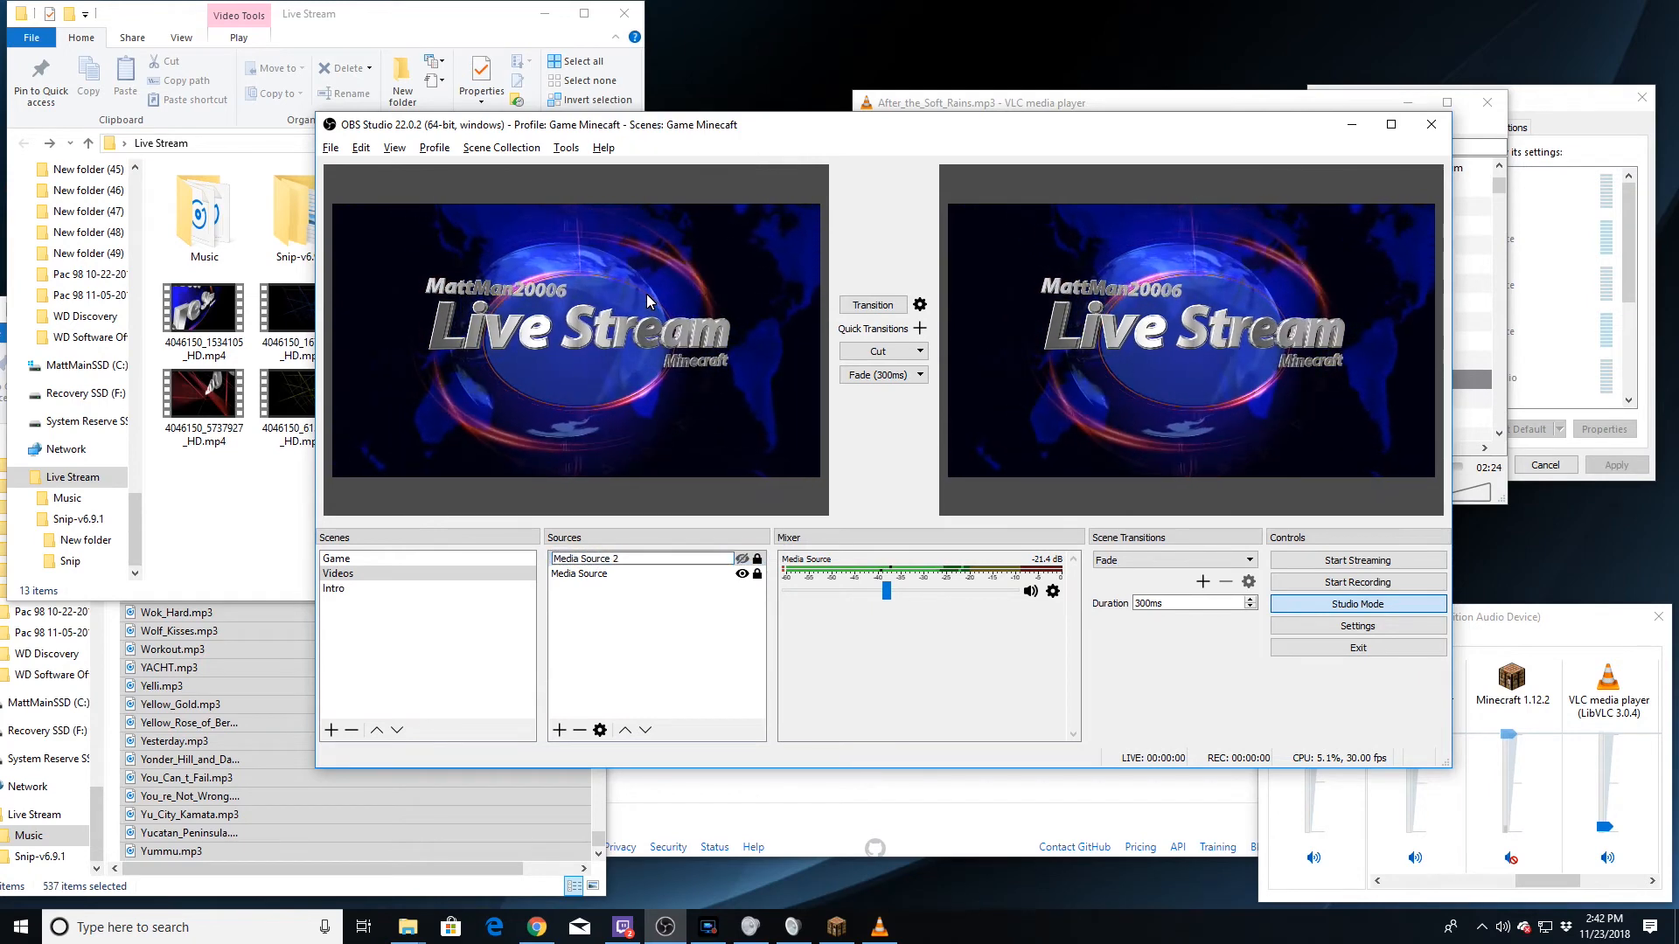
{"action": "key", "text": "BackSpace"}
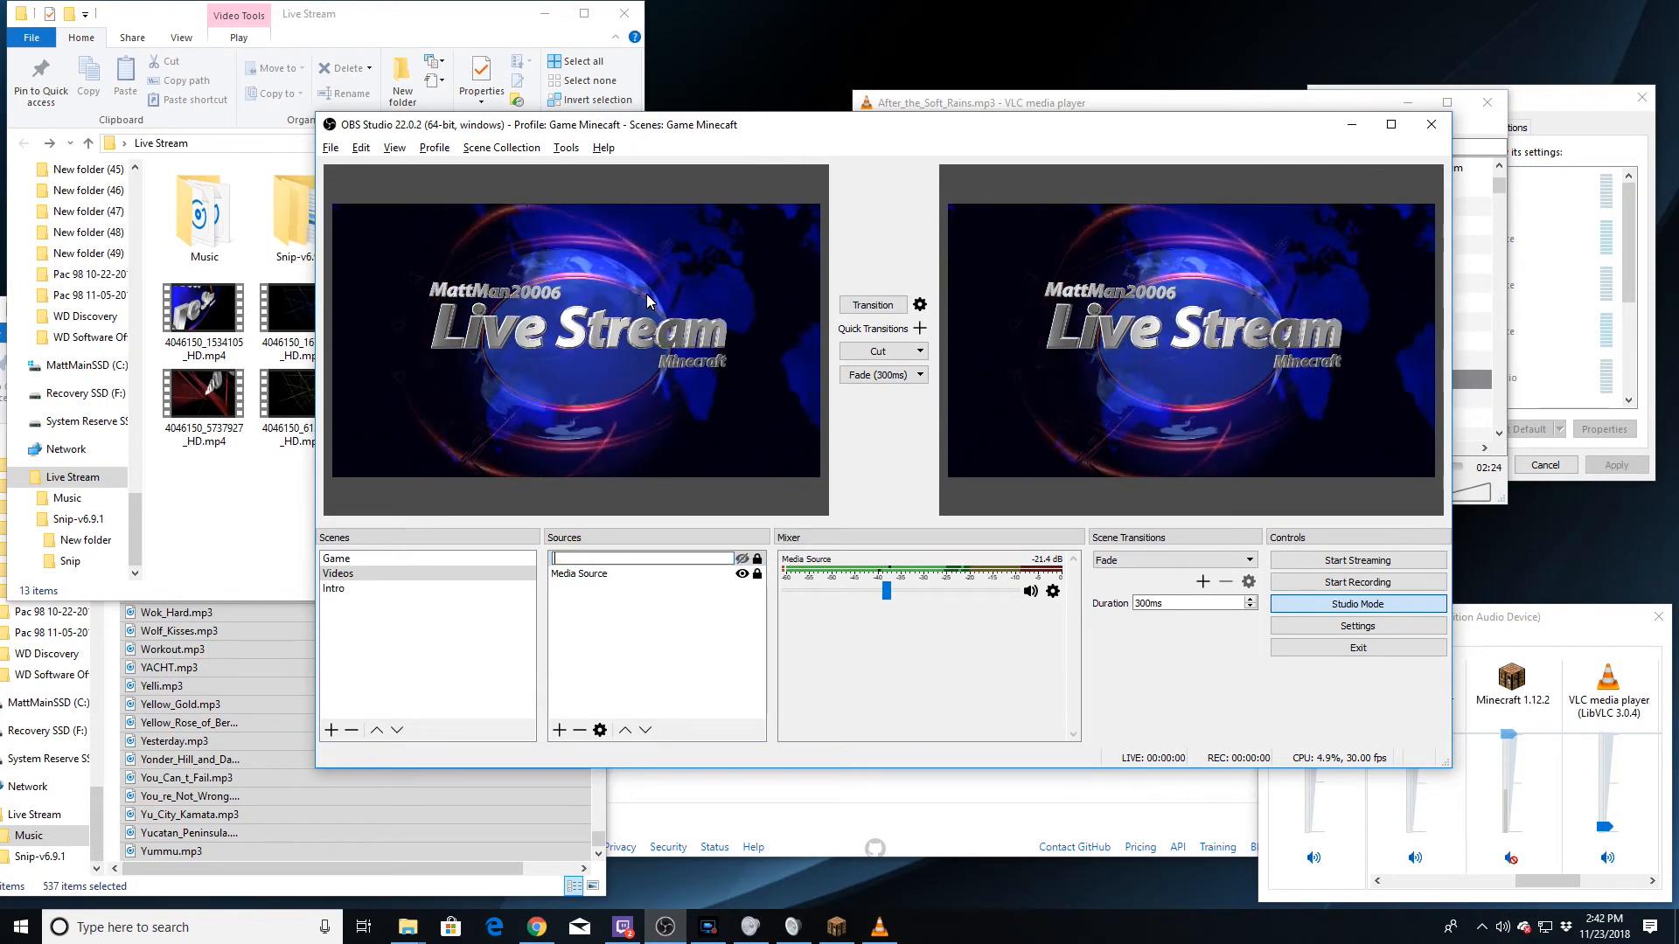
{"action": "type", "text": "Vidde"}
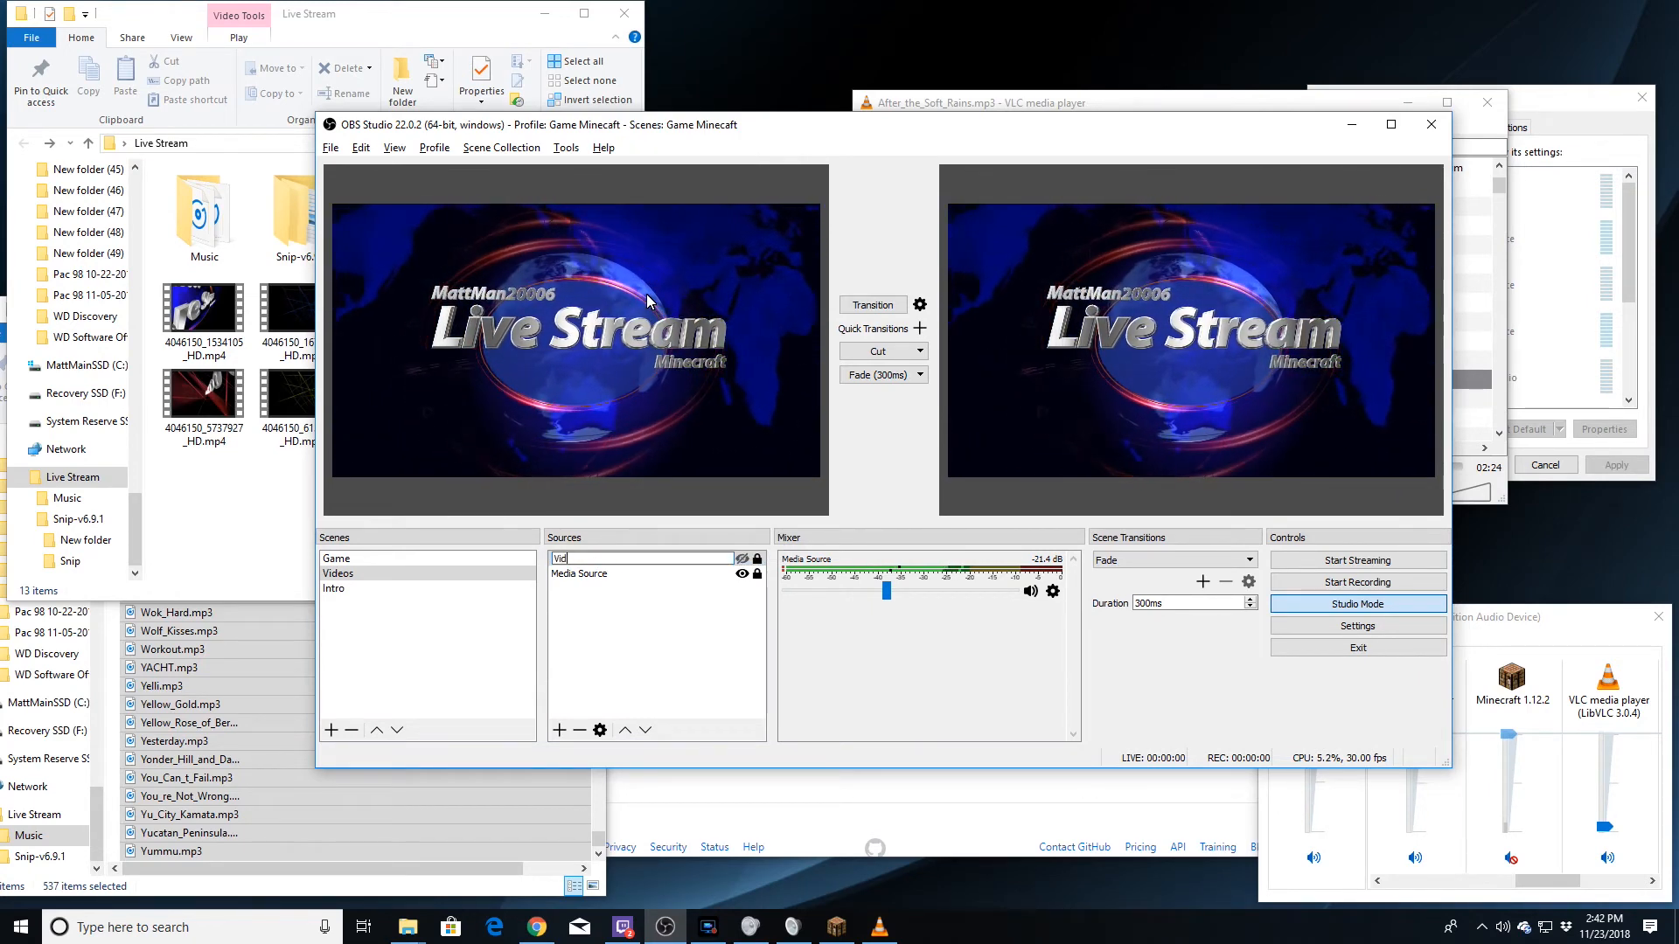
{"action": "key", "text": "BackSpace"}
{"action": "key", "text": "BackSpace"}
{"action": "type", "text": "e"}
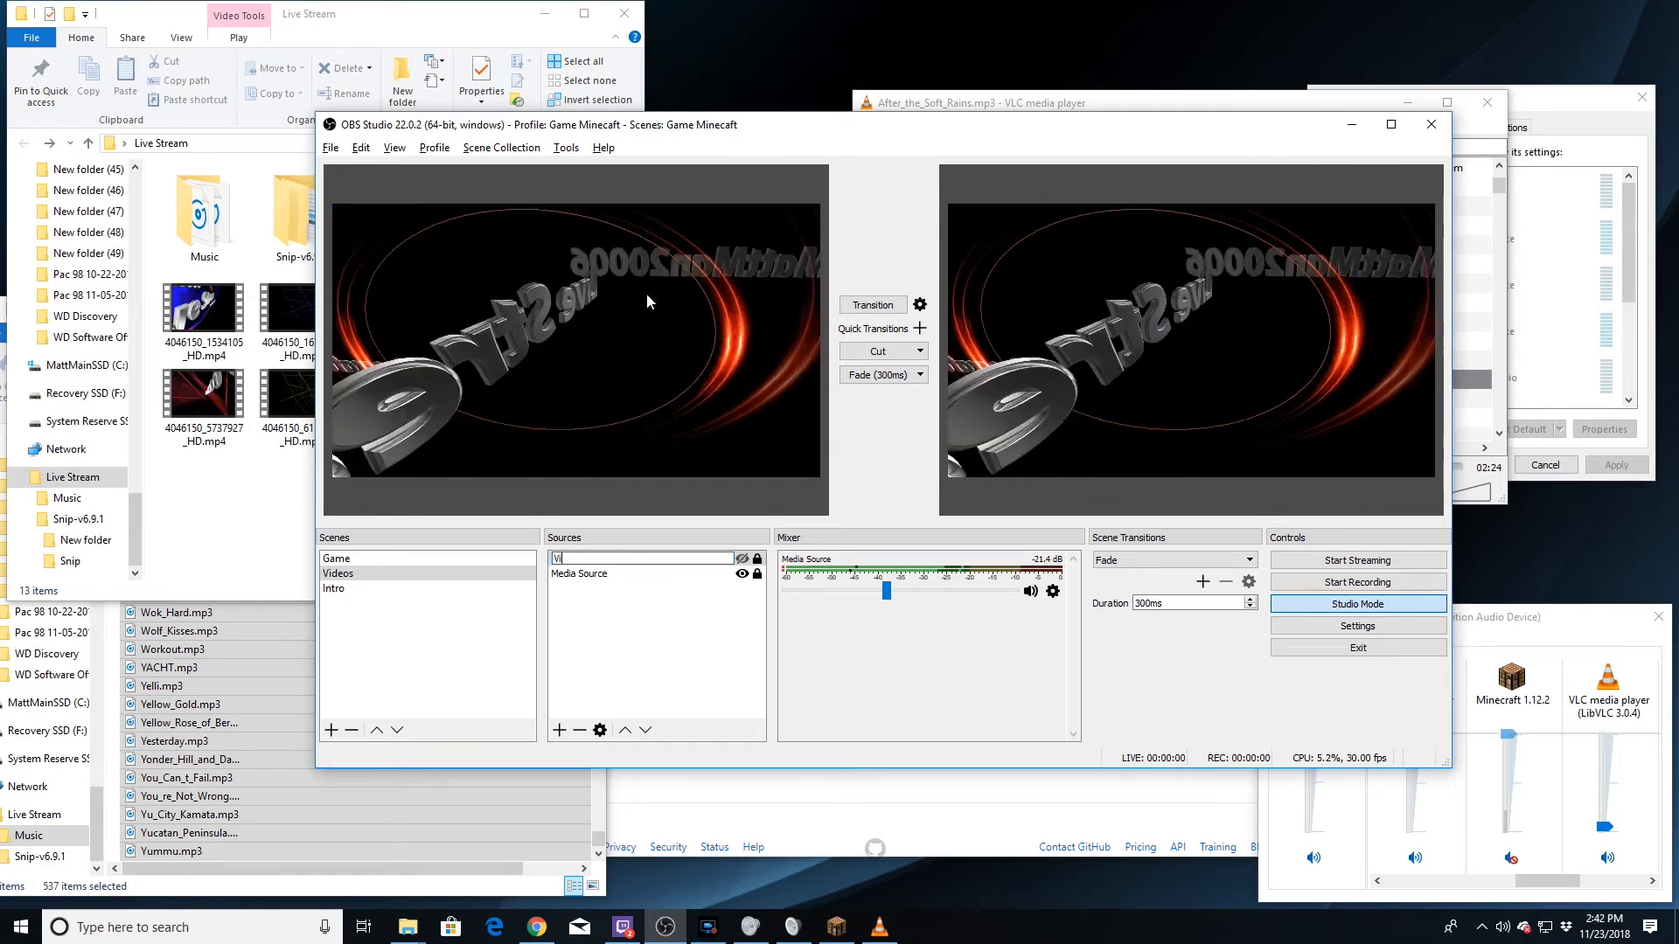
{"action": "type", "text": "os"}
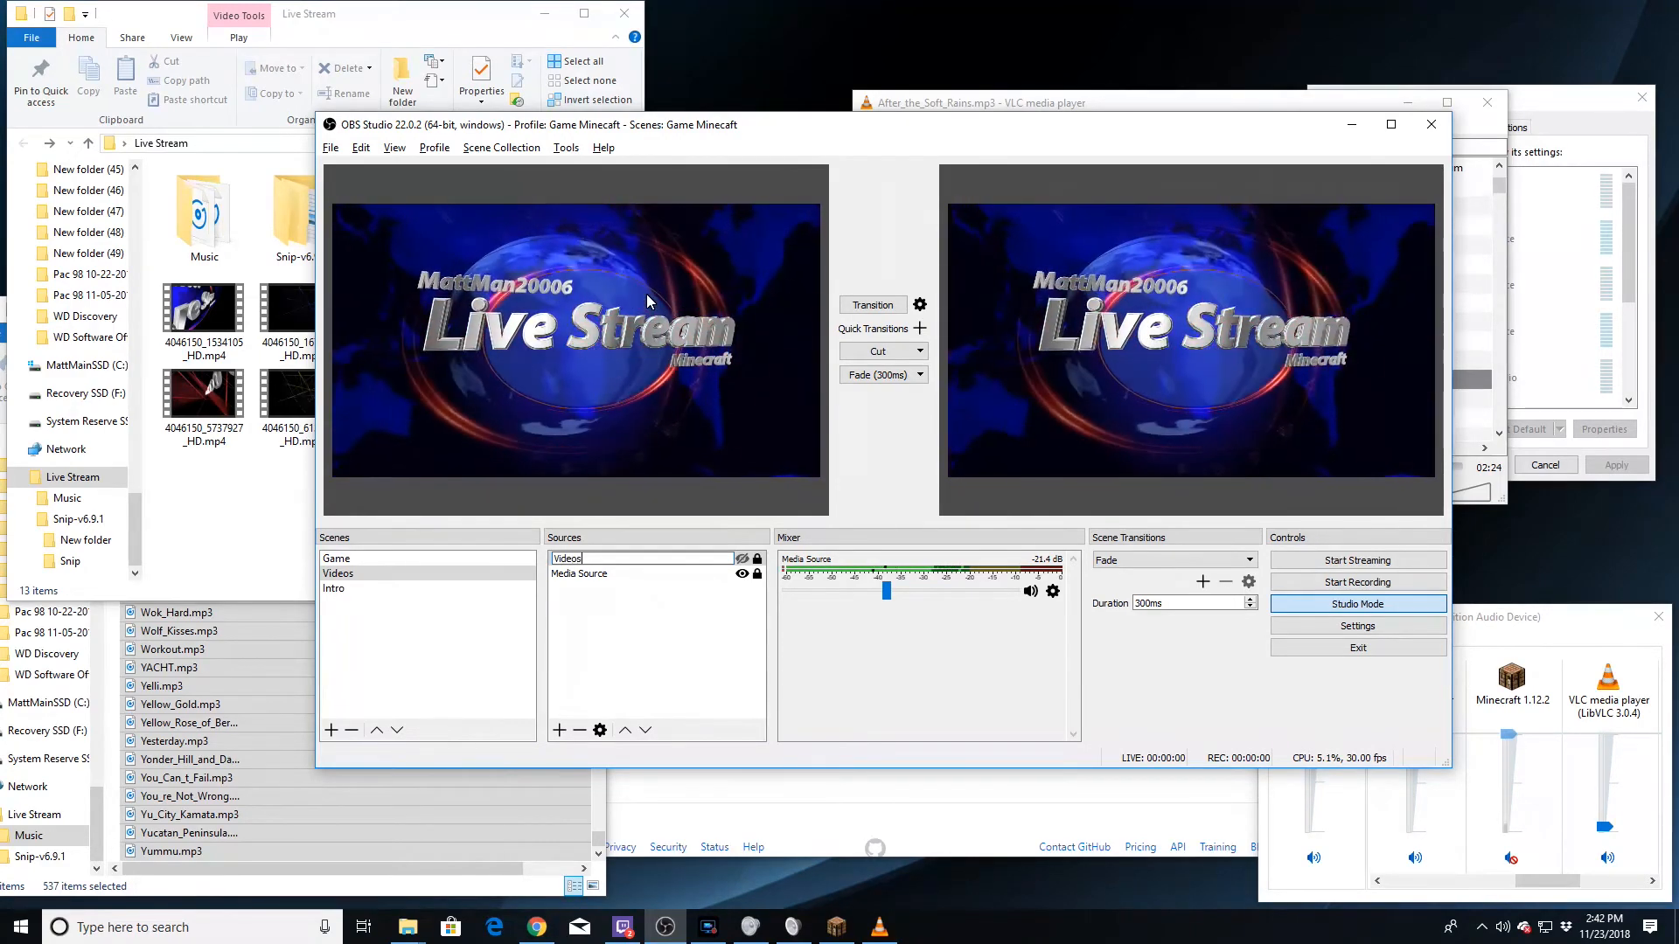
{"action": "type", "text": " Intro"}
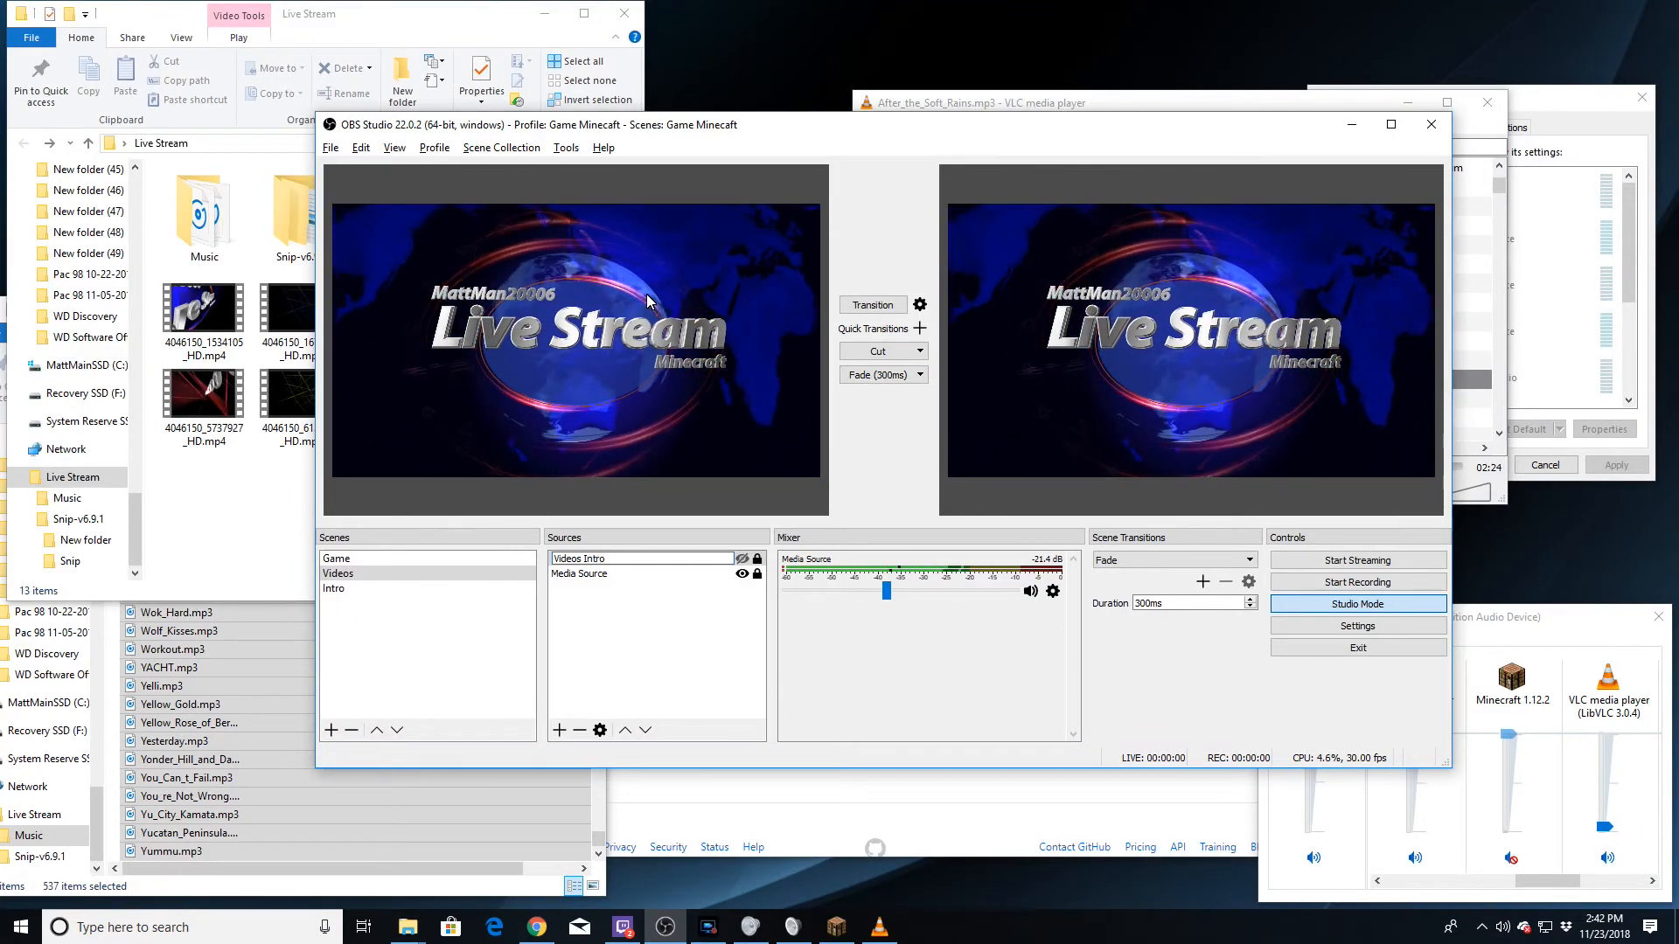
{"action": "left_click", "coordinate": [612, 574]}
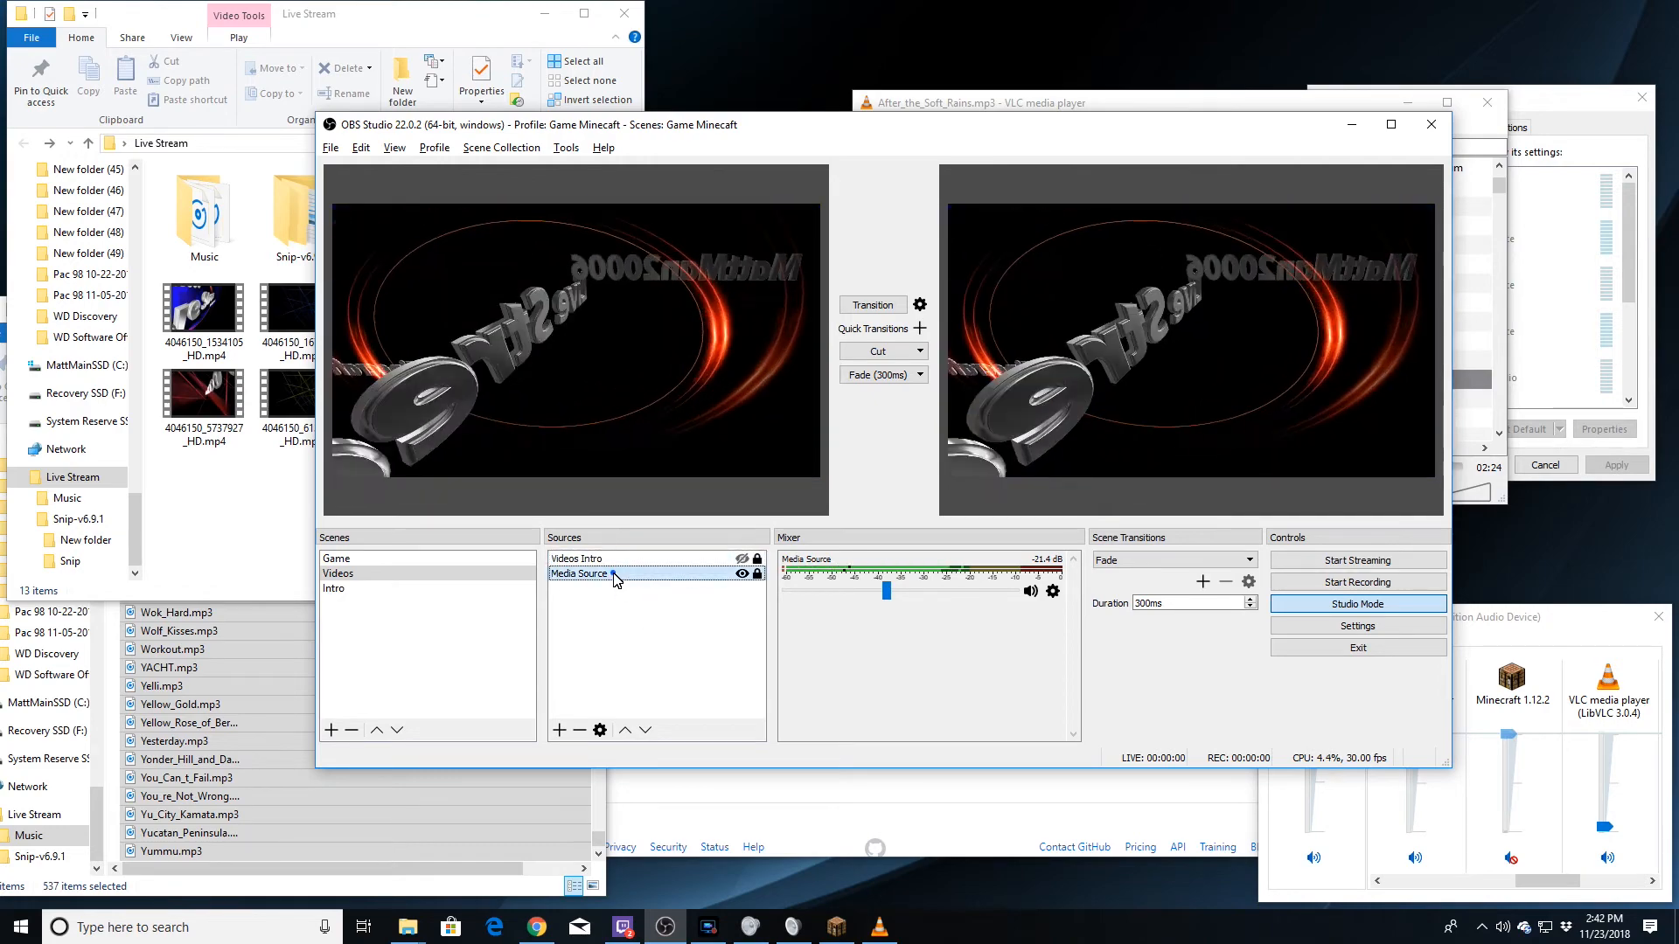
Review the local files set in the properties of Media Source and Videos Intro.
{"action": "right_click", "coordinate": [615, 572]}
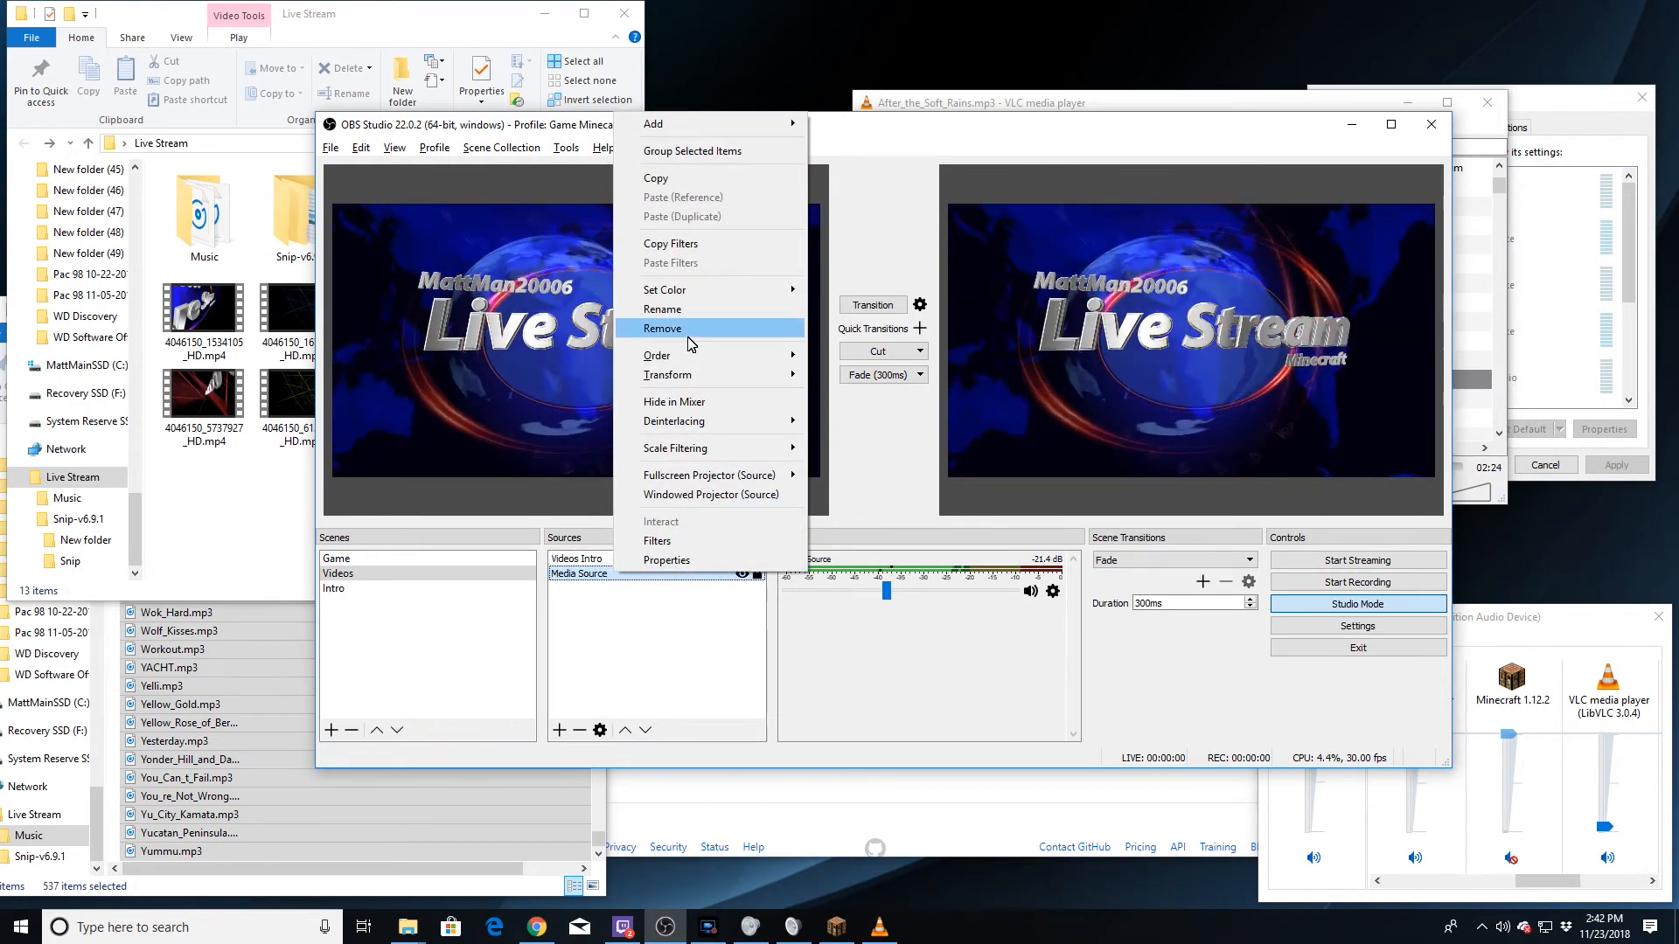
{"action": "left_click", "coordinate": [583, 635]}
{"action": "double_click", "coordinate": [582, 575]}
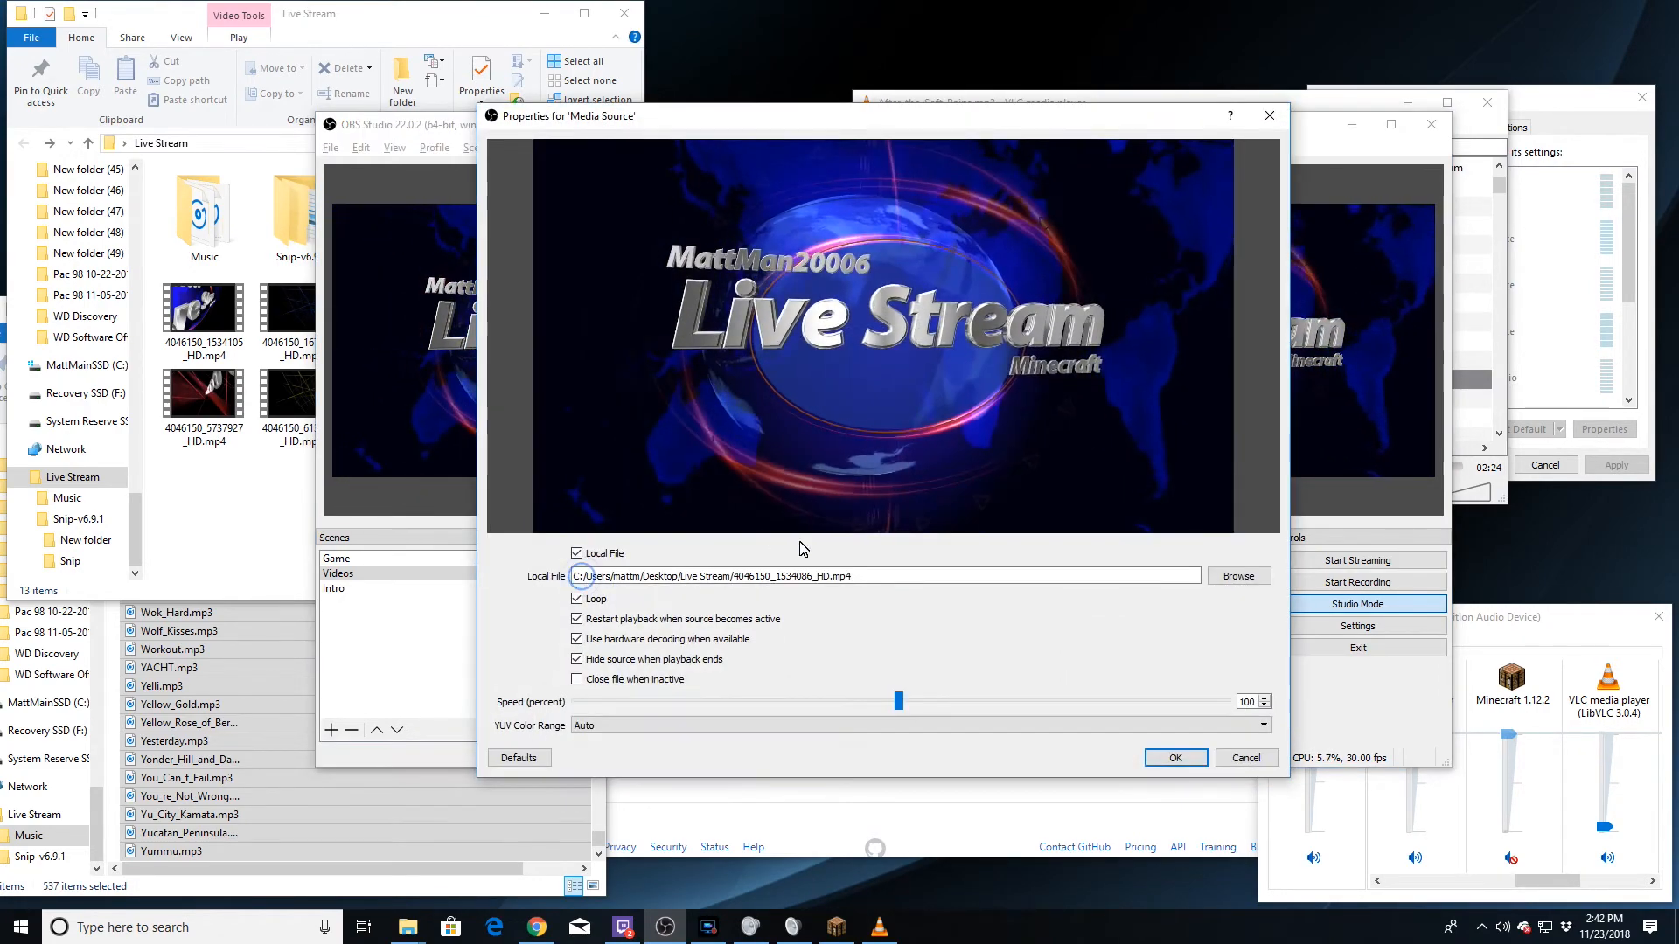
{"action": "left_click", "coordinate": [1257, 771]}
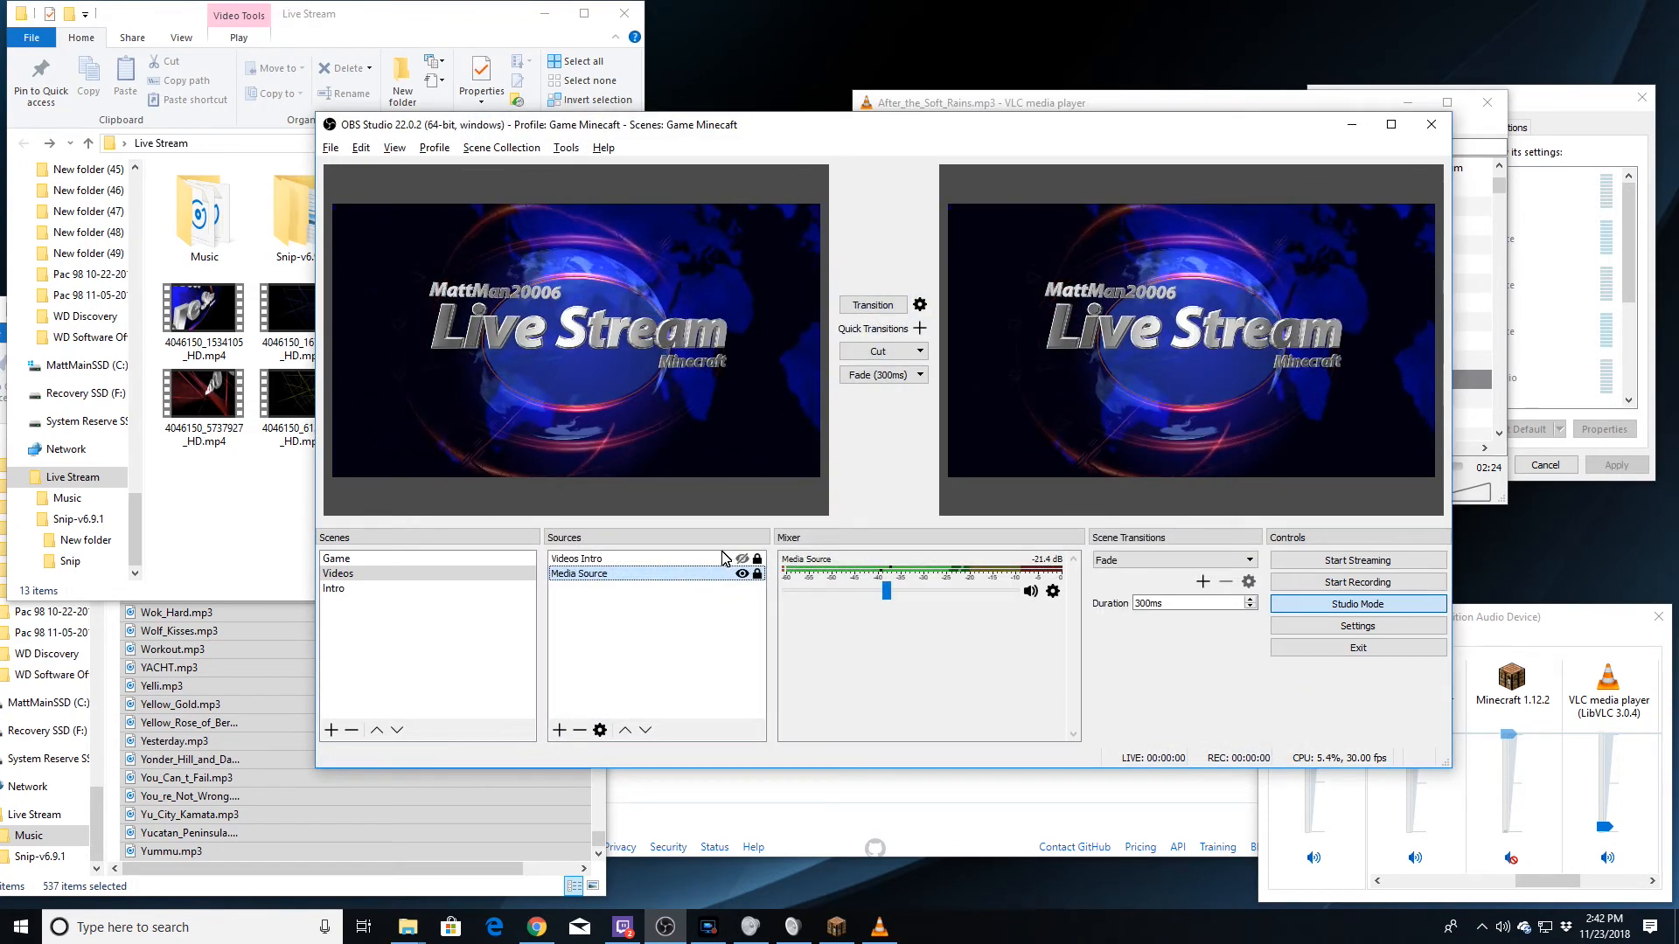
{"action": "double_click", "coordinate": [686, 554]}
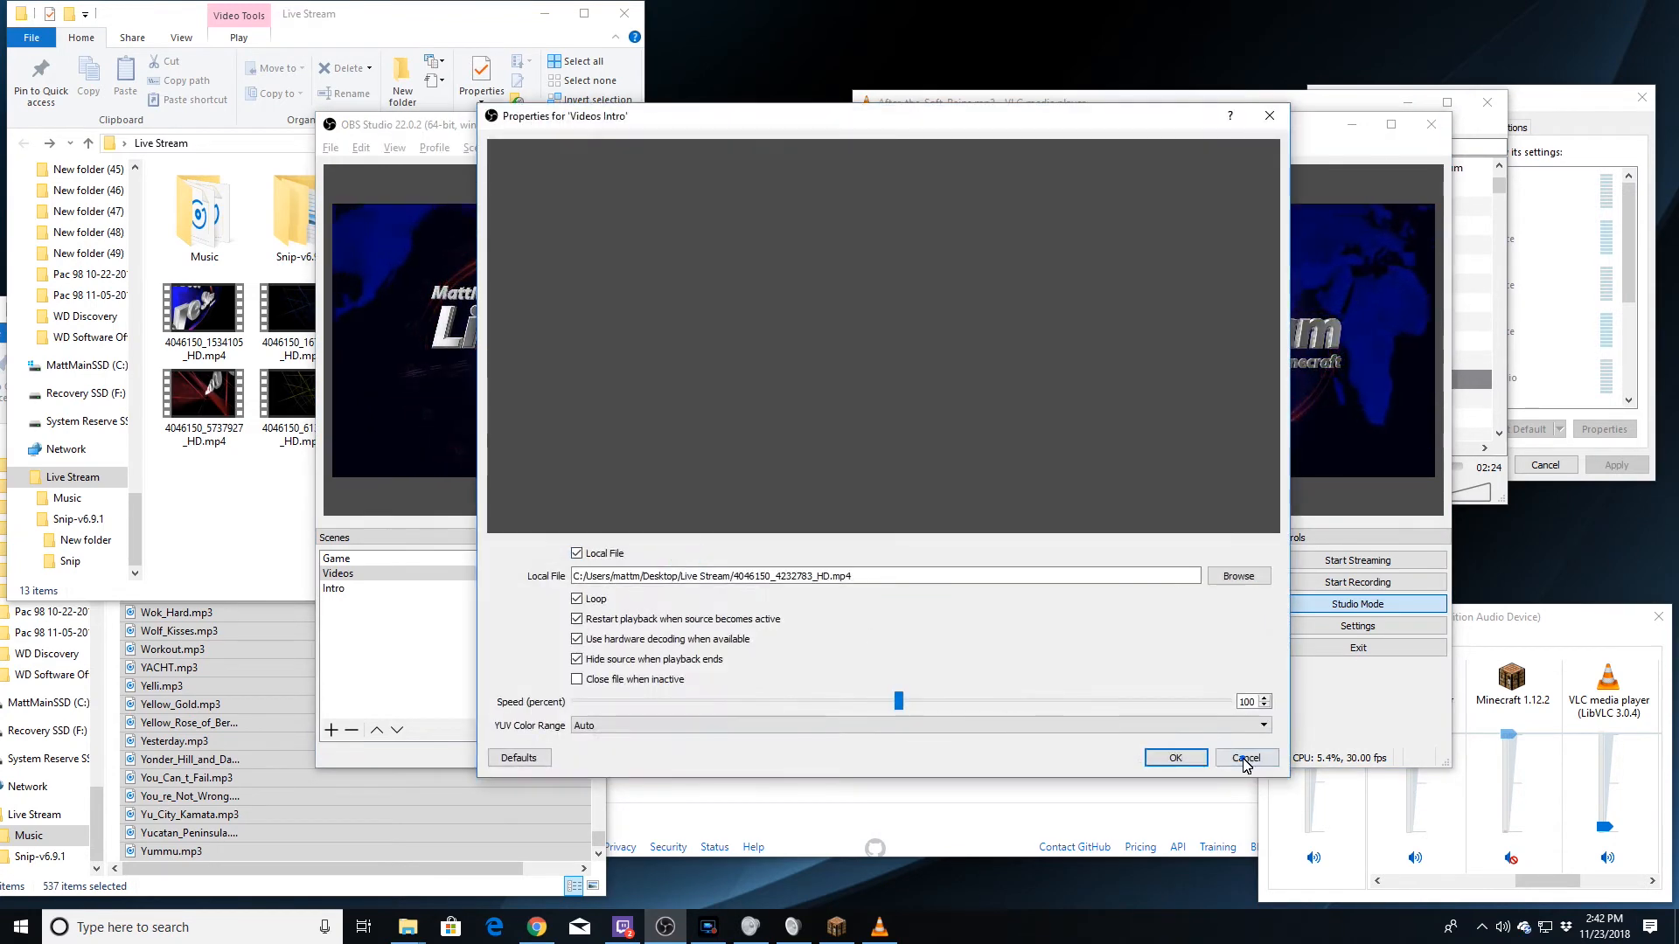
{"action": "left_click", "coordinate": [1245, 758]}
Preview the Videos Intro source with Media Source hidden and restore the original visibility of both sources.
{"action": "left_click", "coordinate": [741, 561]}
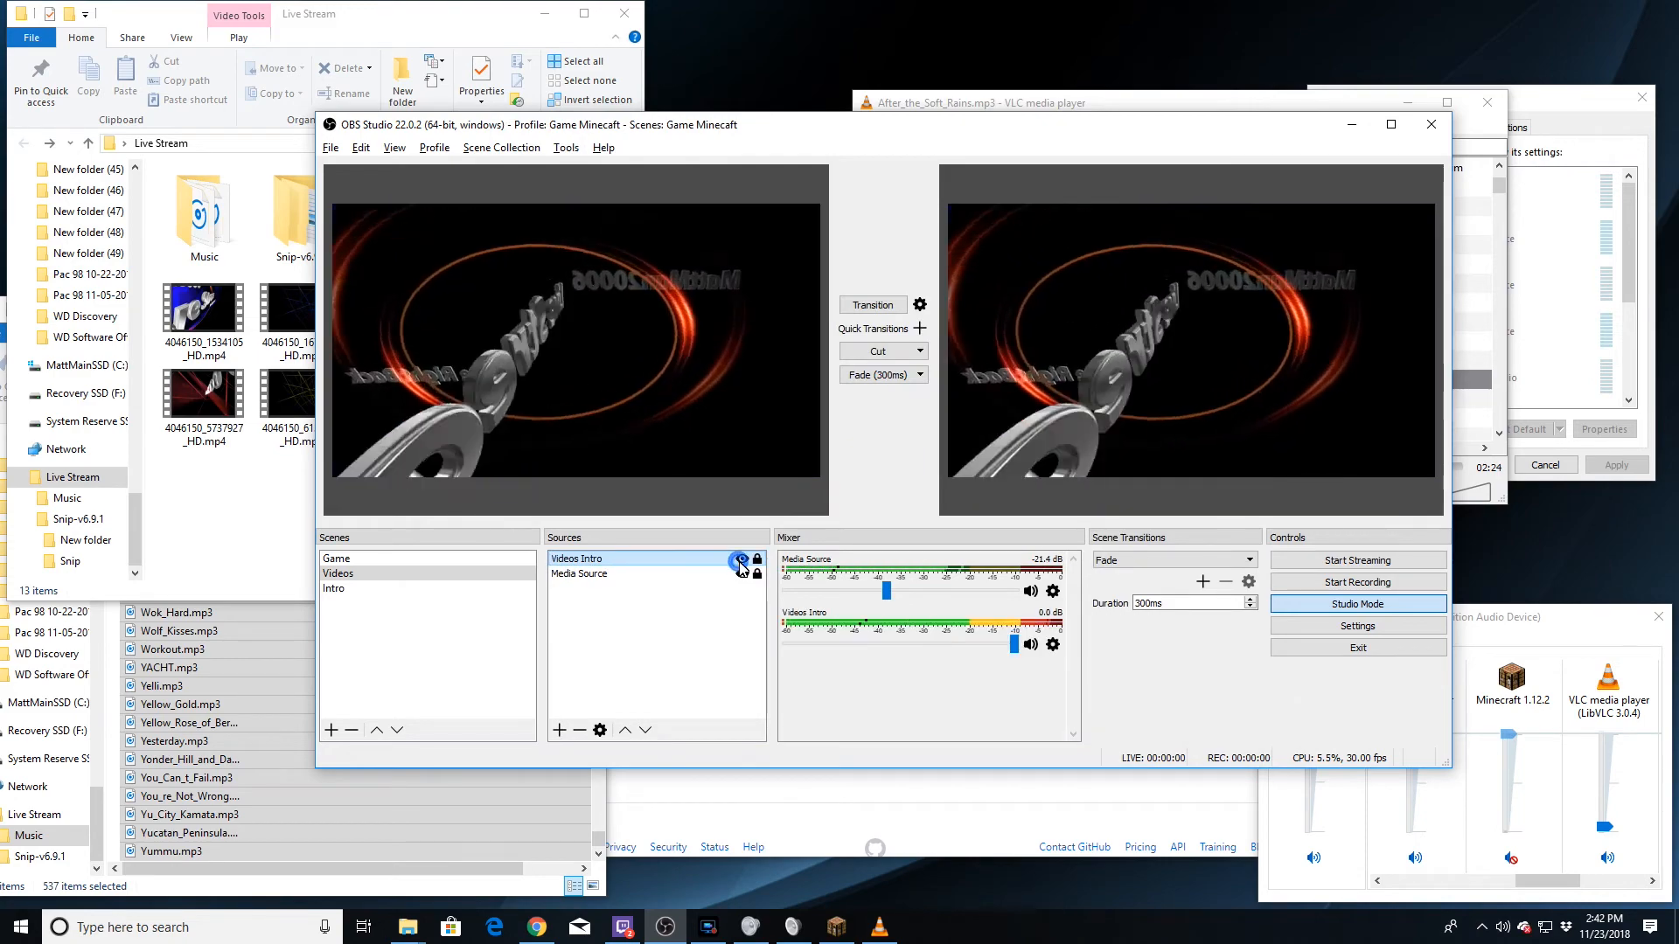
{"action": "left_click", "coordinate": [742, 573]}
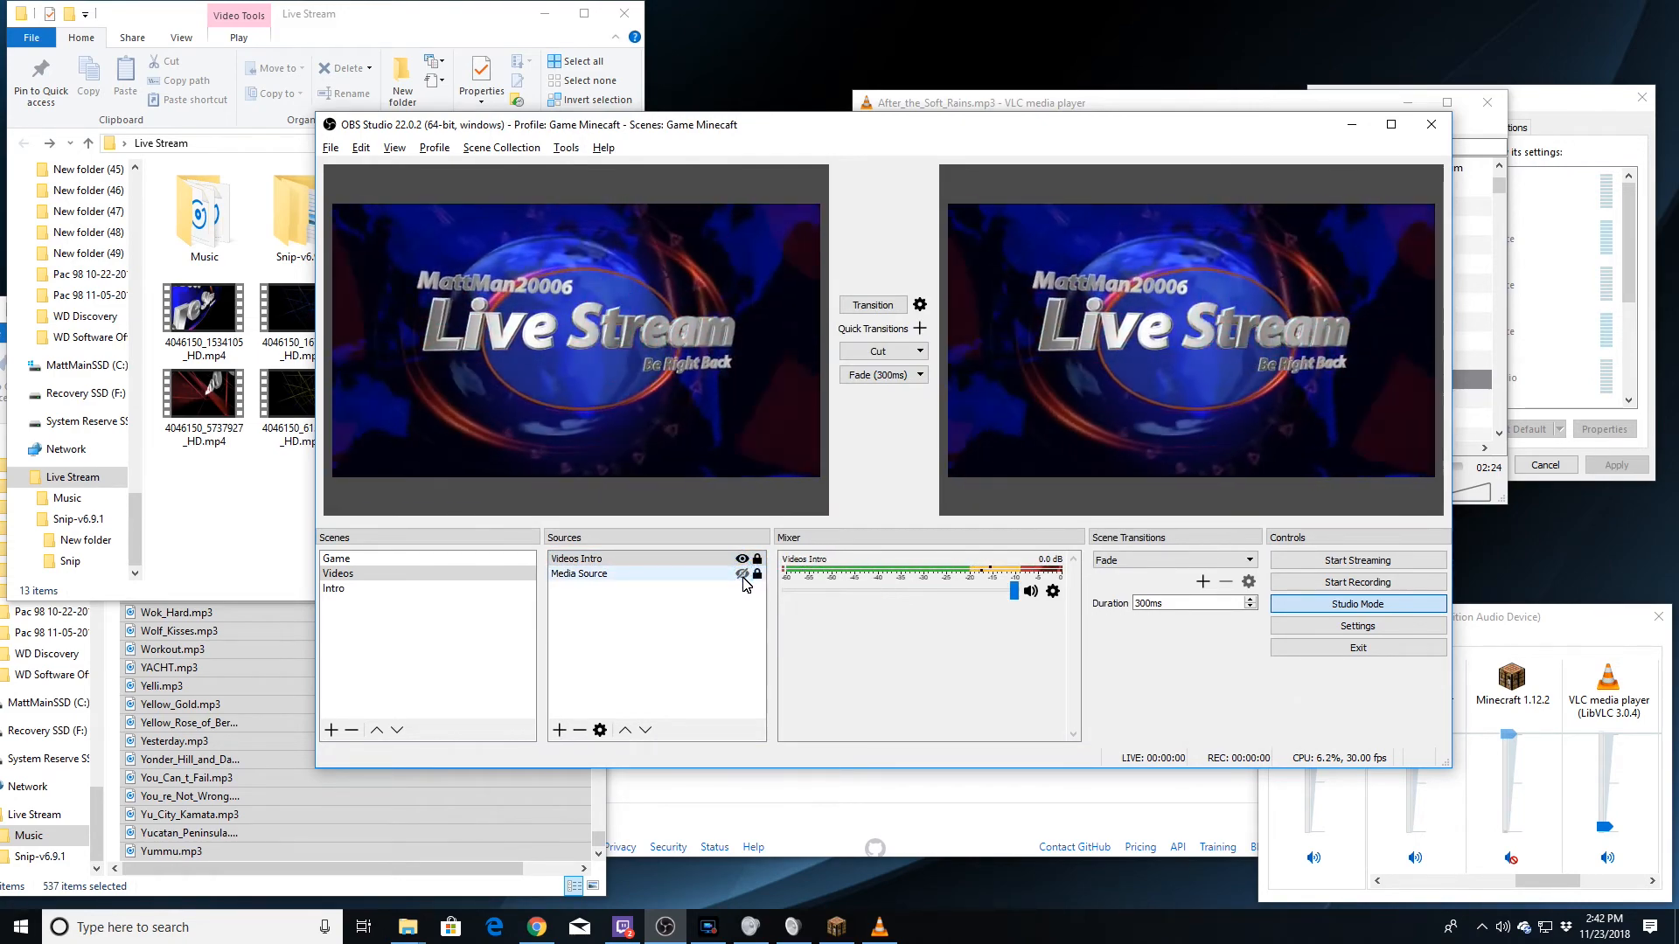
{"action": "left_click", "coordinate": [742, 574]}
{"action": "left_click", "coordinate": [740, 560]}
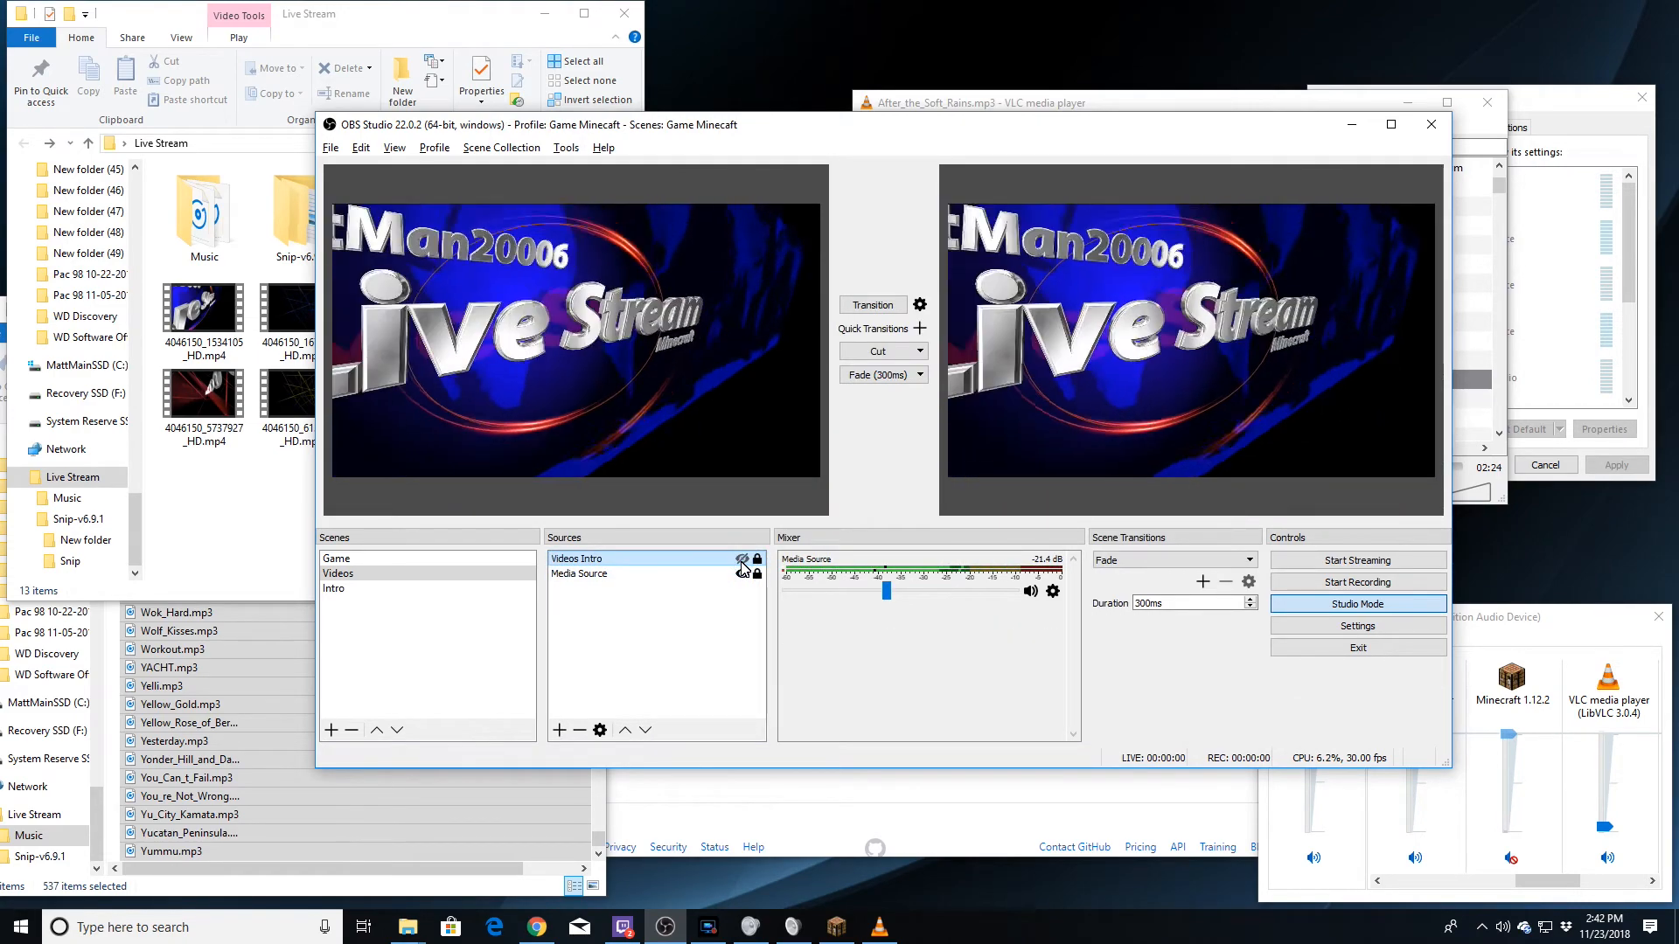
{"action": "right_click", "coordinate": [589, 561]}
{"action": "left_click", "coordinate": [697, 642]}
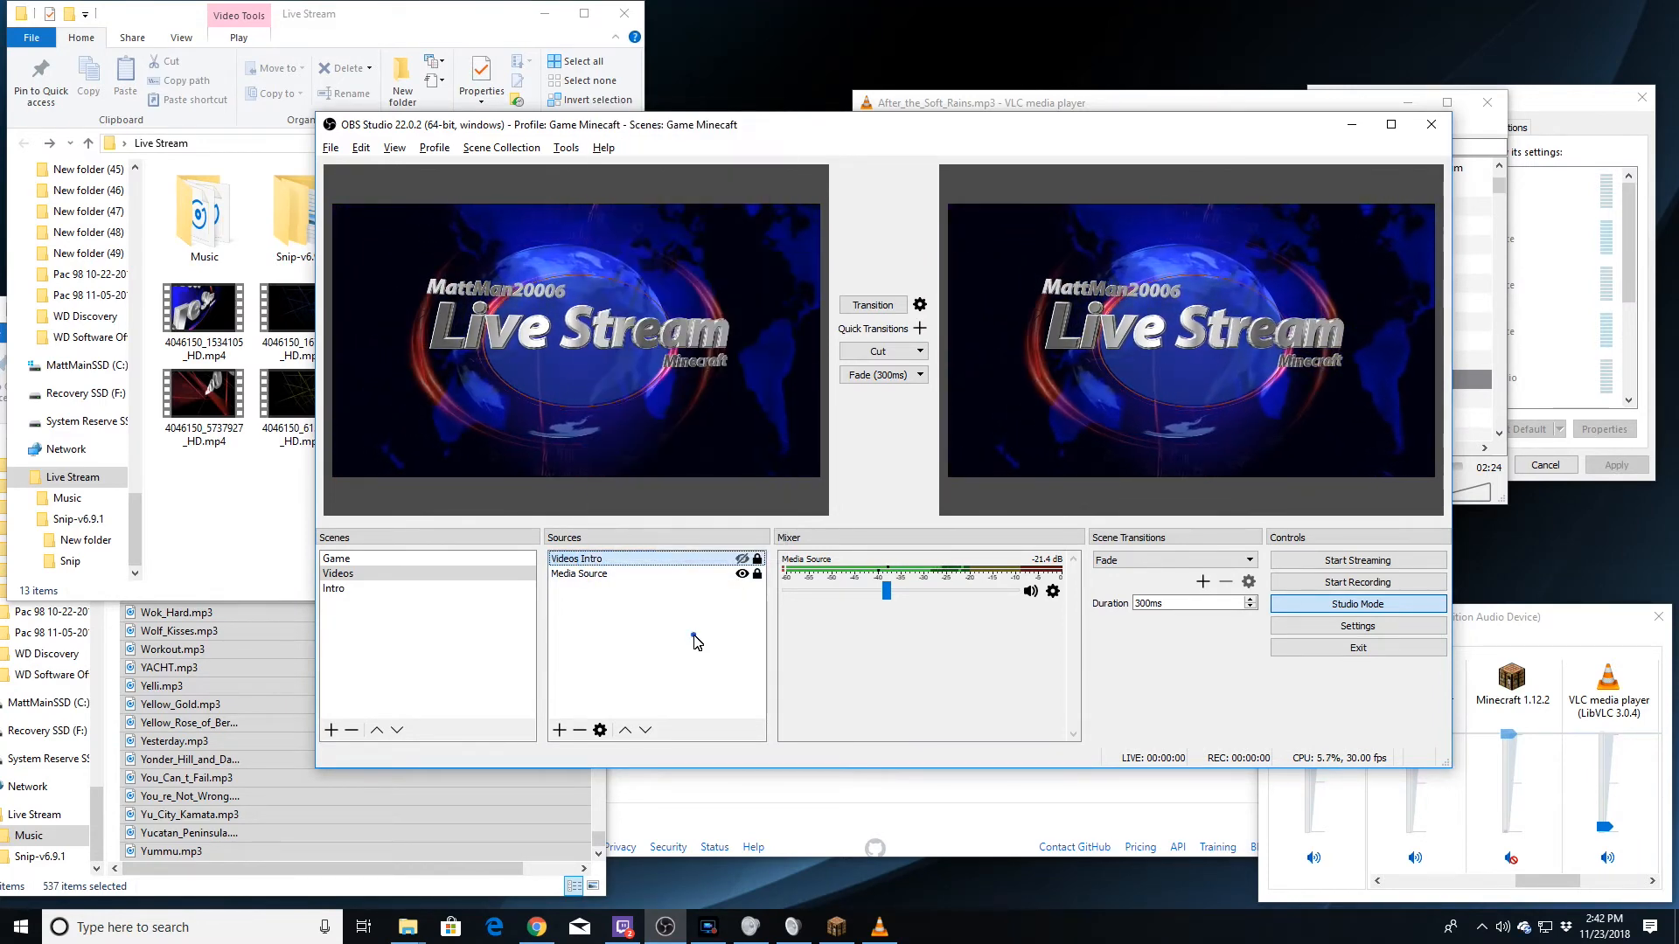
Show the Videos Intro source and hide Media Source in the Videos scene.
{"action": "left_click", "coordinate": [743, 560]}
{"action": "left_click", "coordinate": [742, 574]}
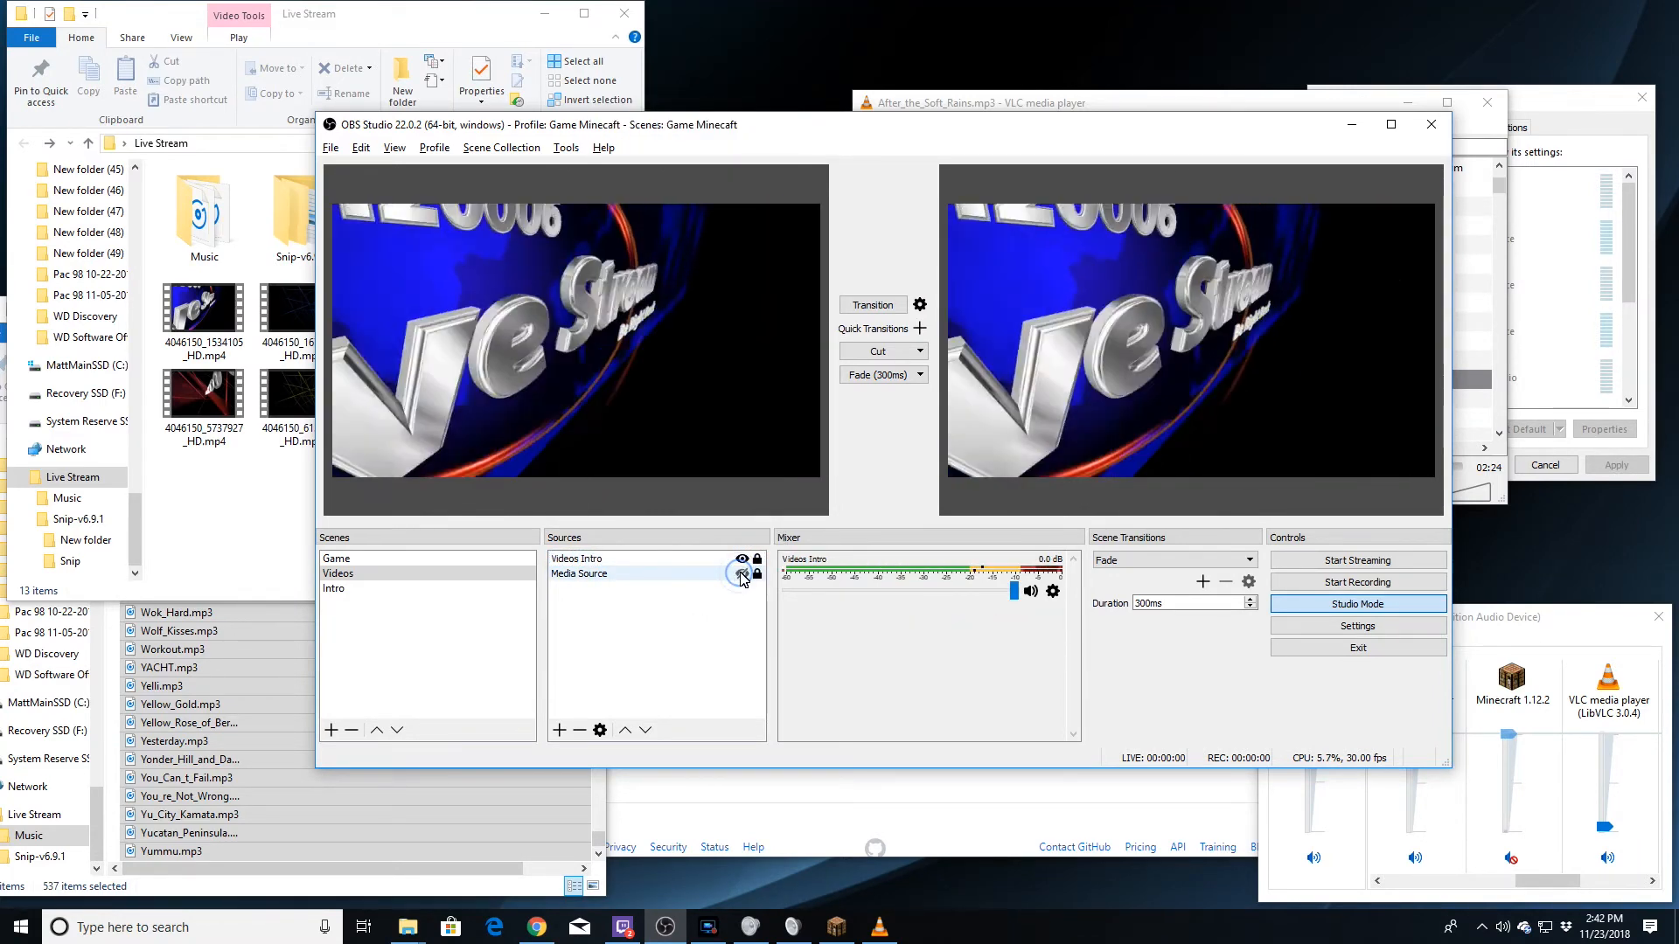
{"action": "right_click", "coordinate": [599, 564]}
{"action": "left_click", "coordinate": [637, 616]}
Try to rename Media Source in the Videos scene with the name copied from the Videos Intro source.
{"action": "right_click", "coordinate": [619, 561]}
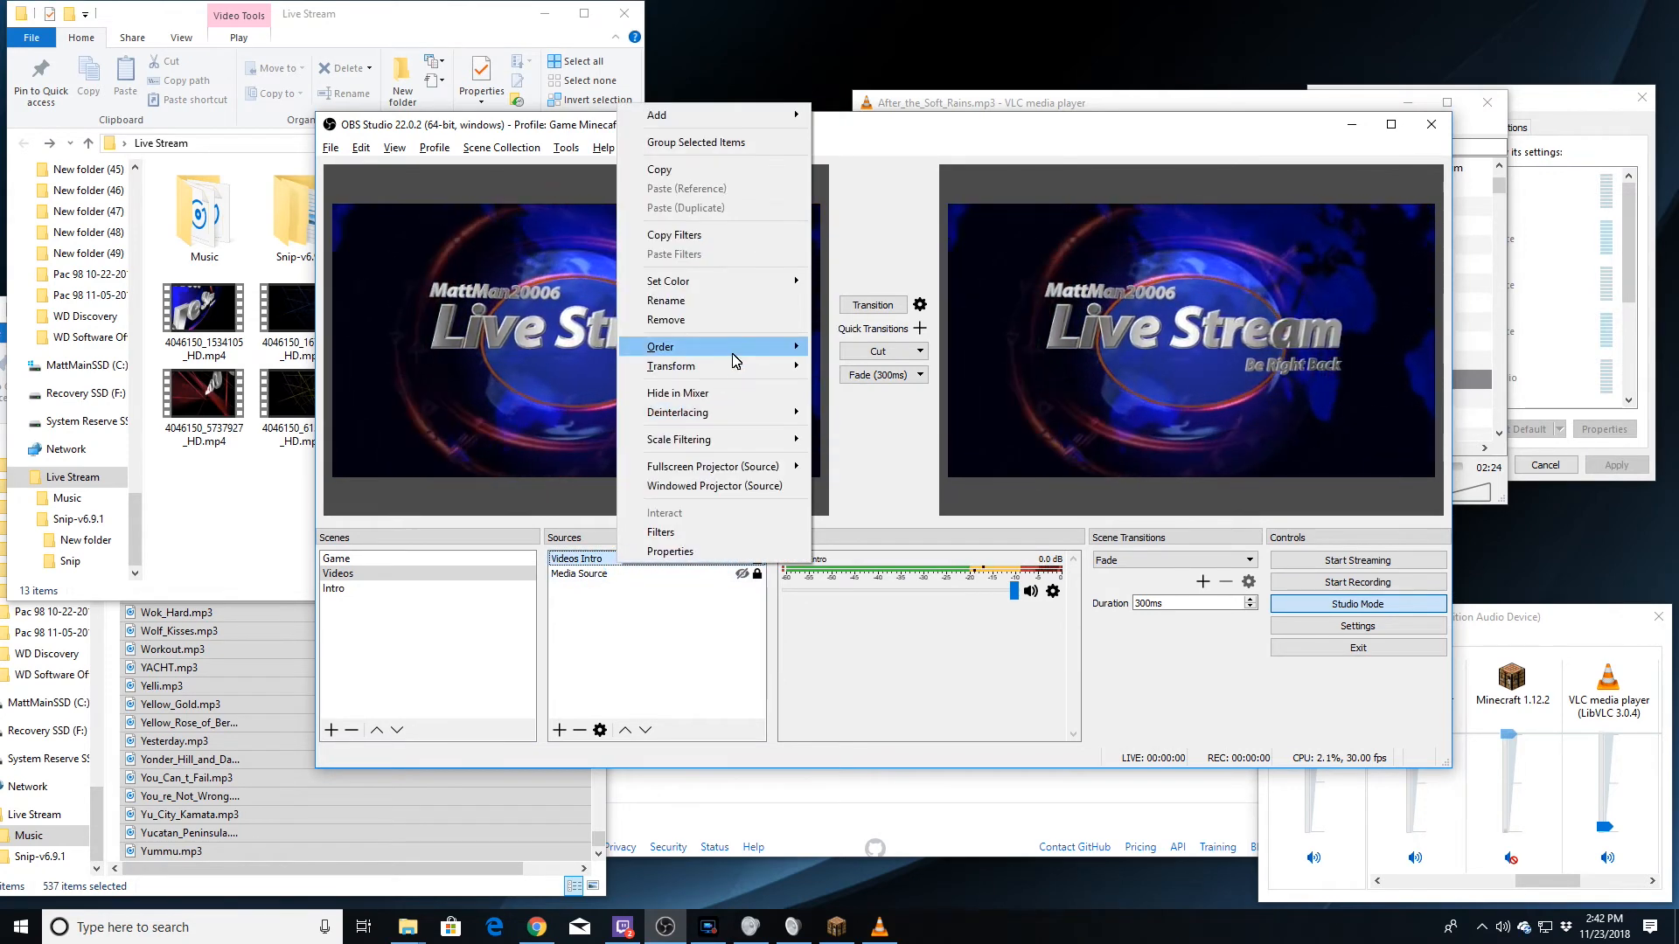
{"action": "left_click", "coordinate": [712, 303]}
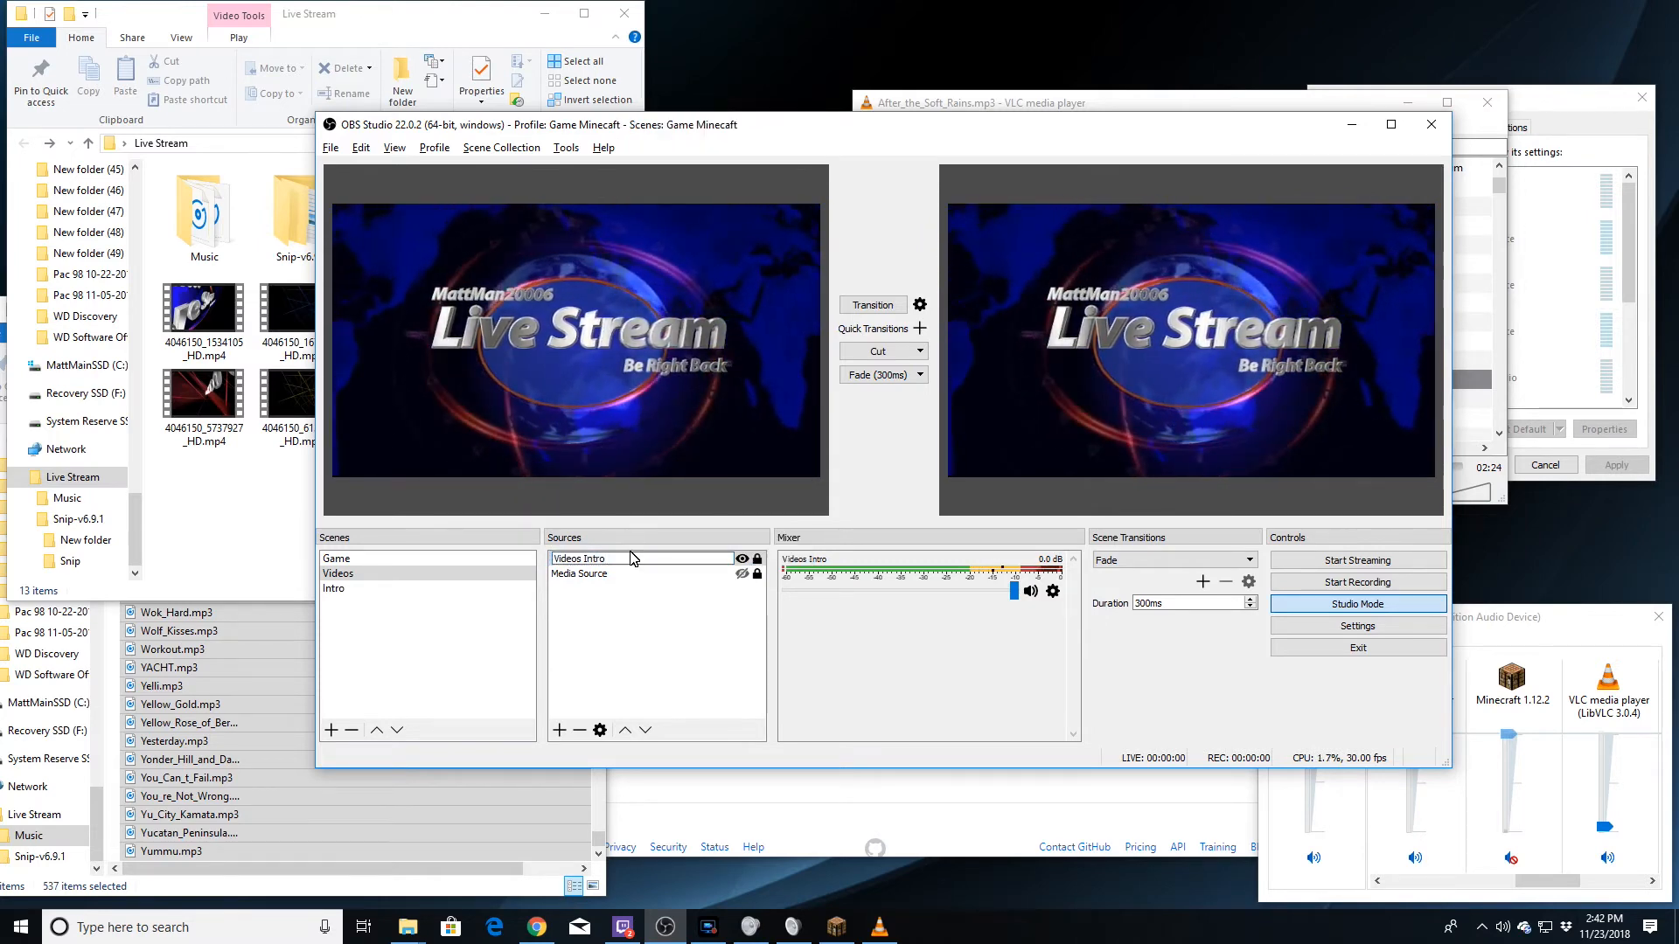
{"action": "left_click_drag", "start_coordinate": [624, 560], "coordinate": [365, 575]}
{"action": "key", "text": "ctrl+c"}
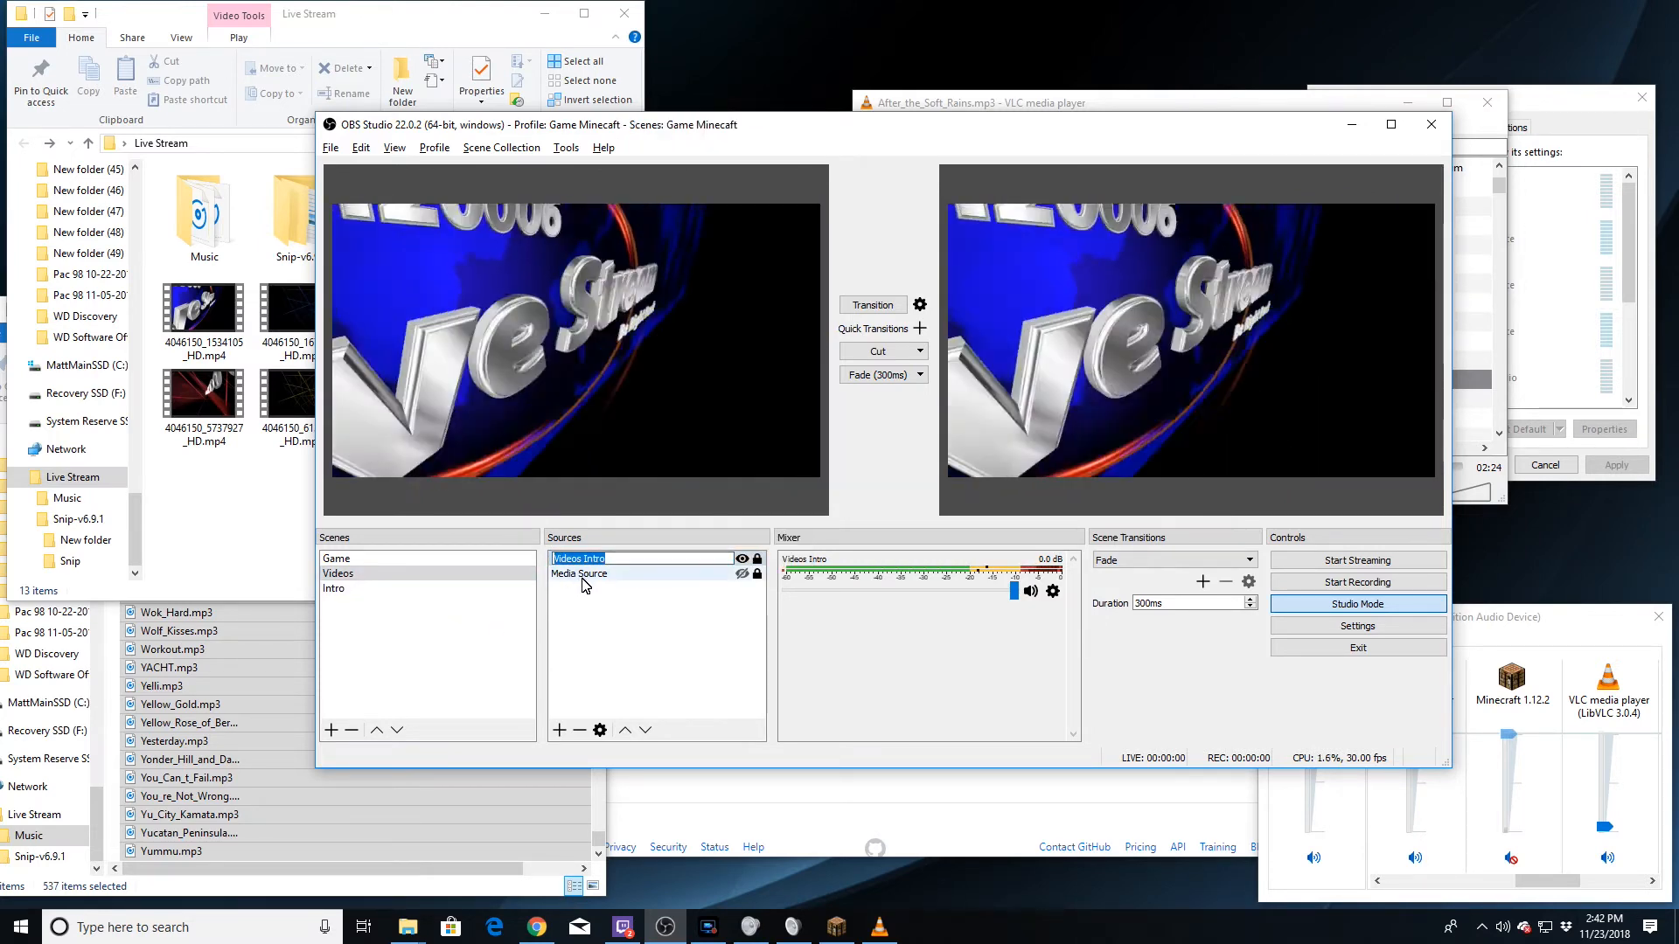
{"action": "right_click", "coordinate": [581, 575]}
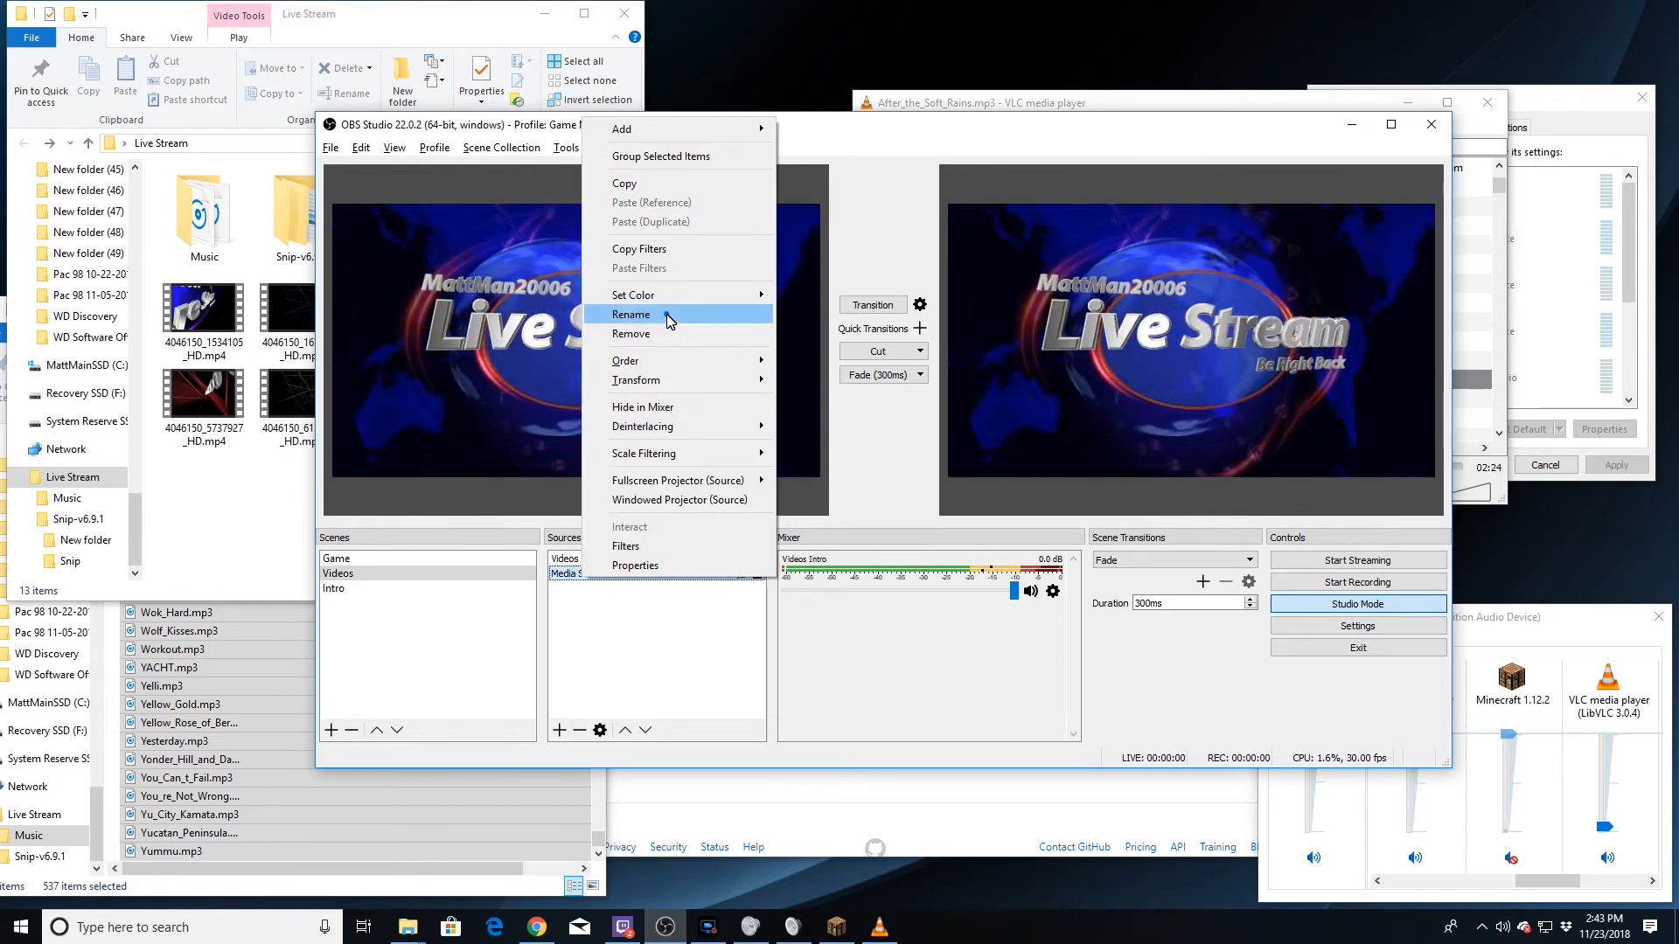
{"action": "left_click", "coordinate": [645, 315]}
{"action": "key", "text": "ctrl+v"}
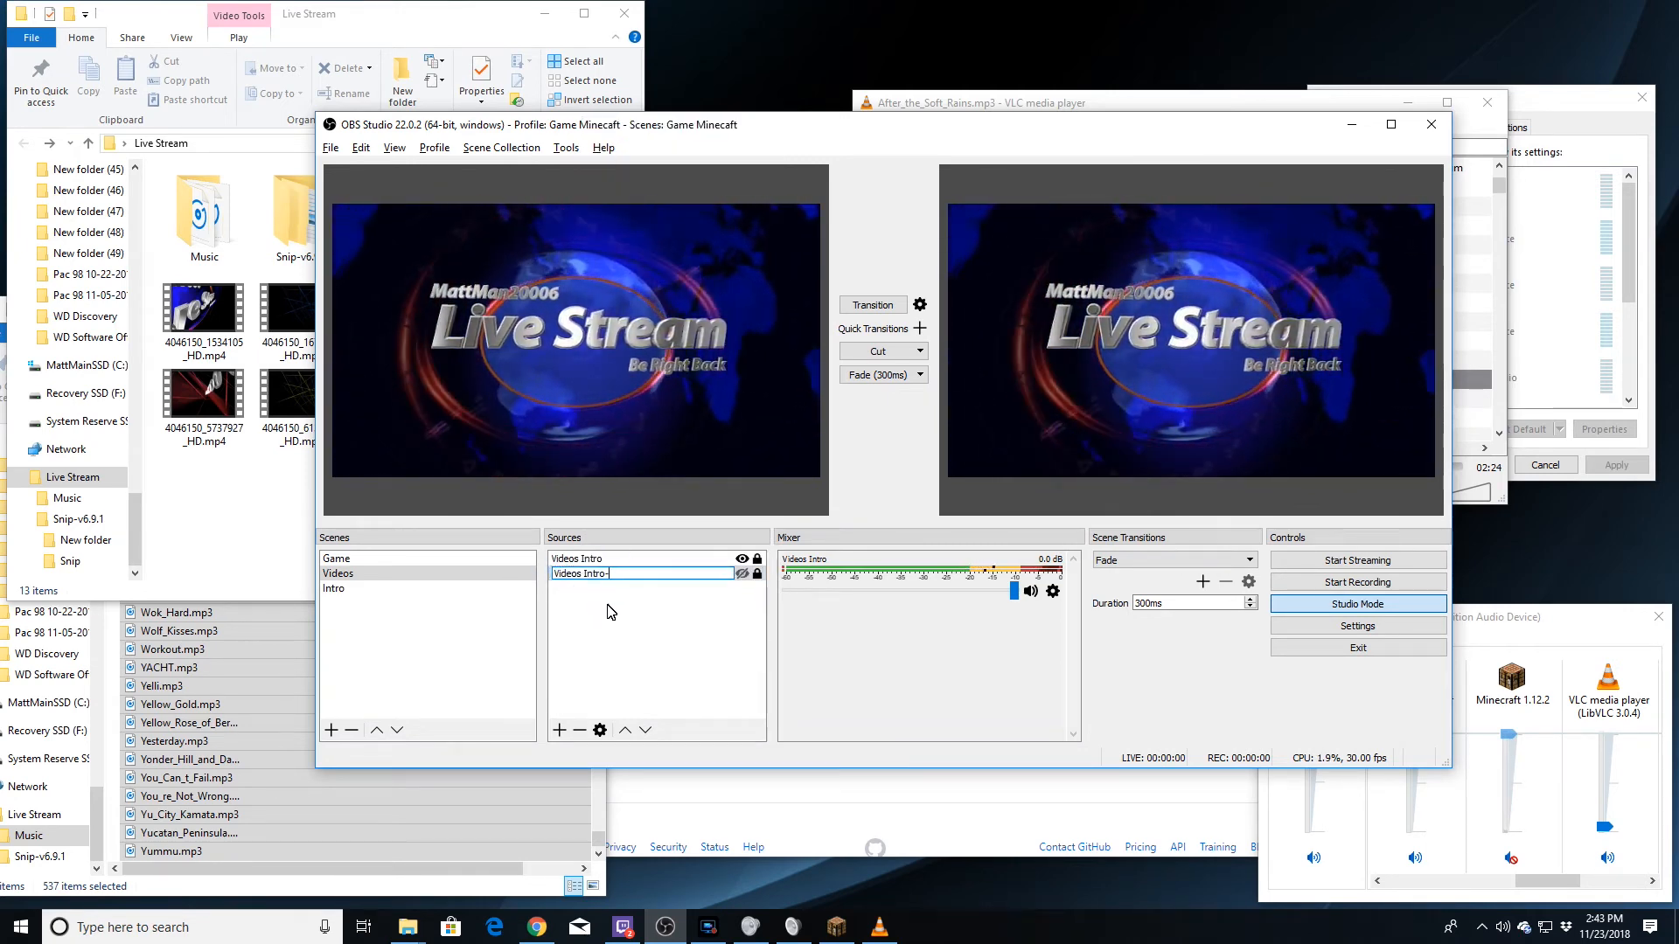
{"action": "key", "text": "Return"}
{"action": "left_click", "coordinate": [945, 473]}
Rename the Videos Intro source in the Videos scene as Videos Intro BRB.
{"action": "right_click", "coordinate": [649, 559]}
{"action": "right_click", "coordinate": [615, 564]}
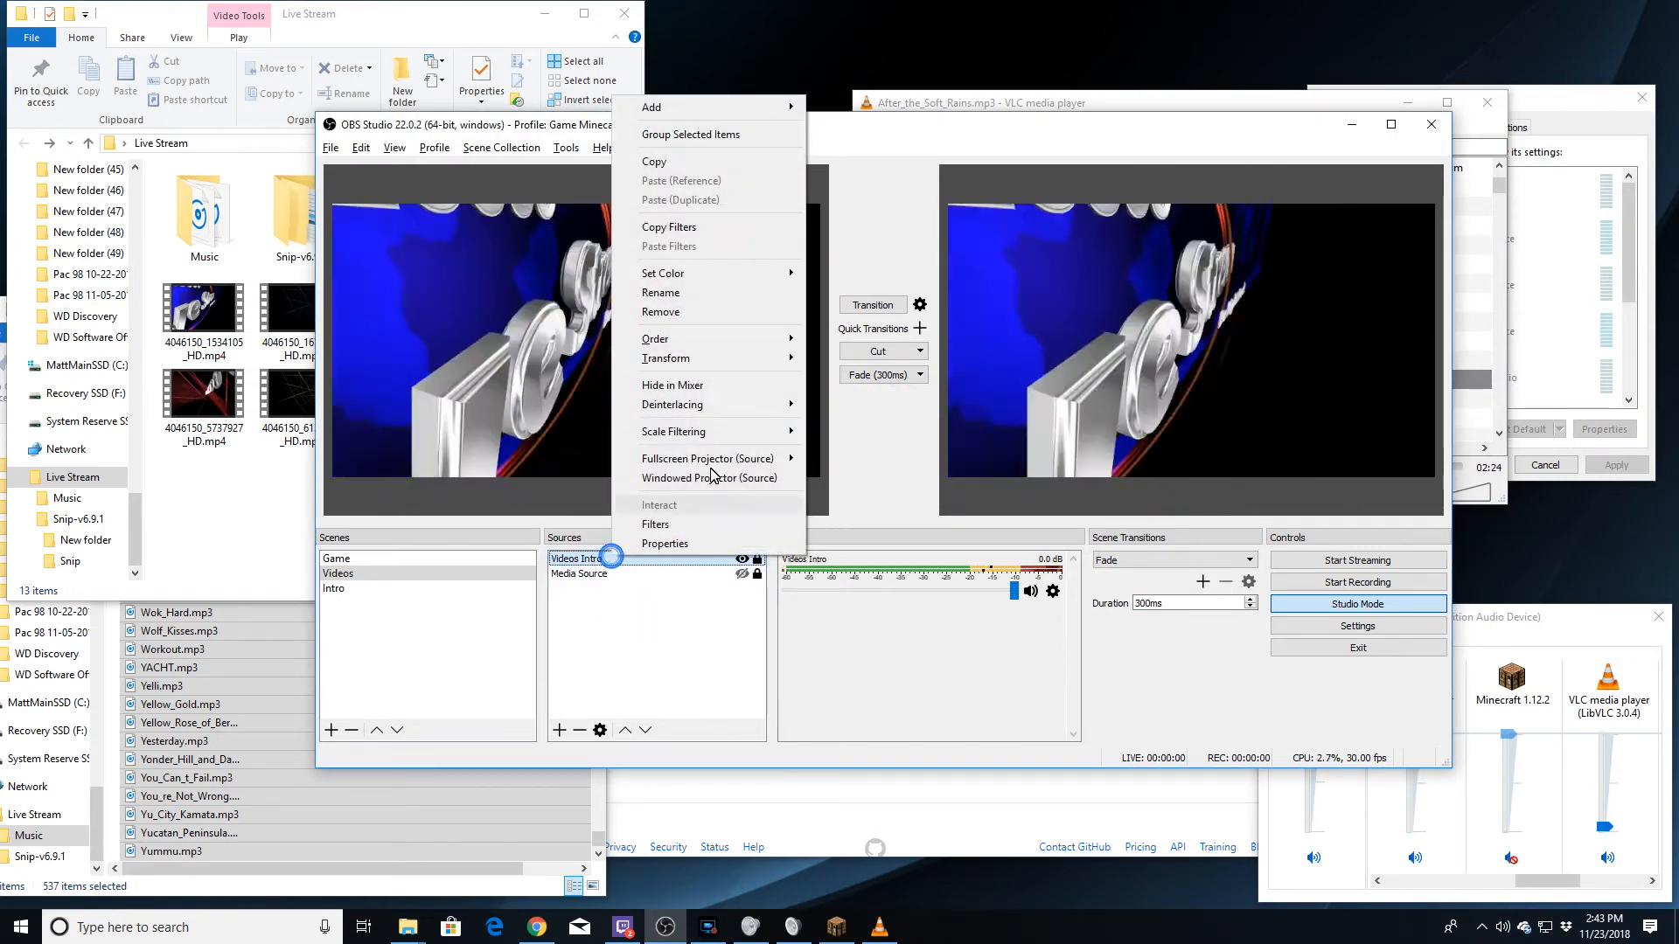
{"action": "left_click", "coordinate": [682, 292]}
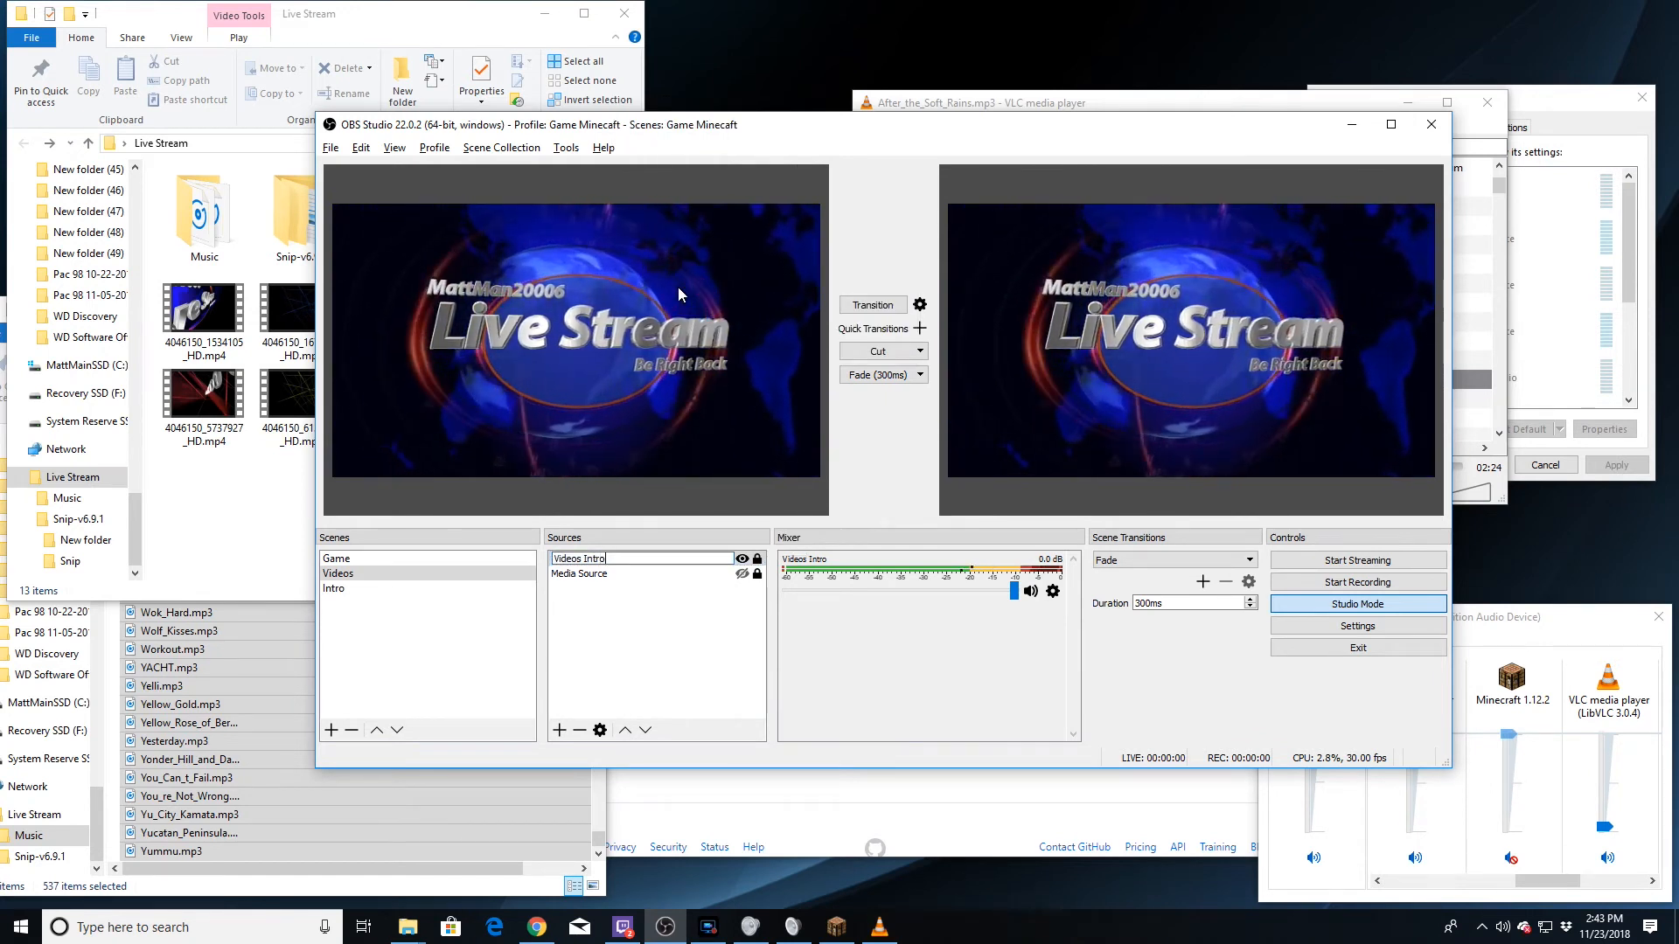
{"action": "type", "text": "BRBV"}
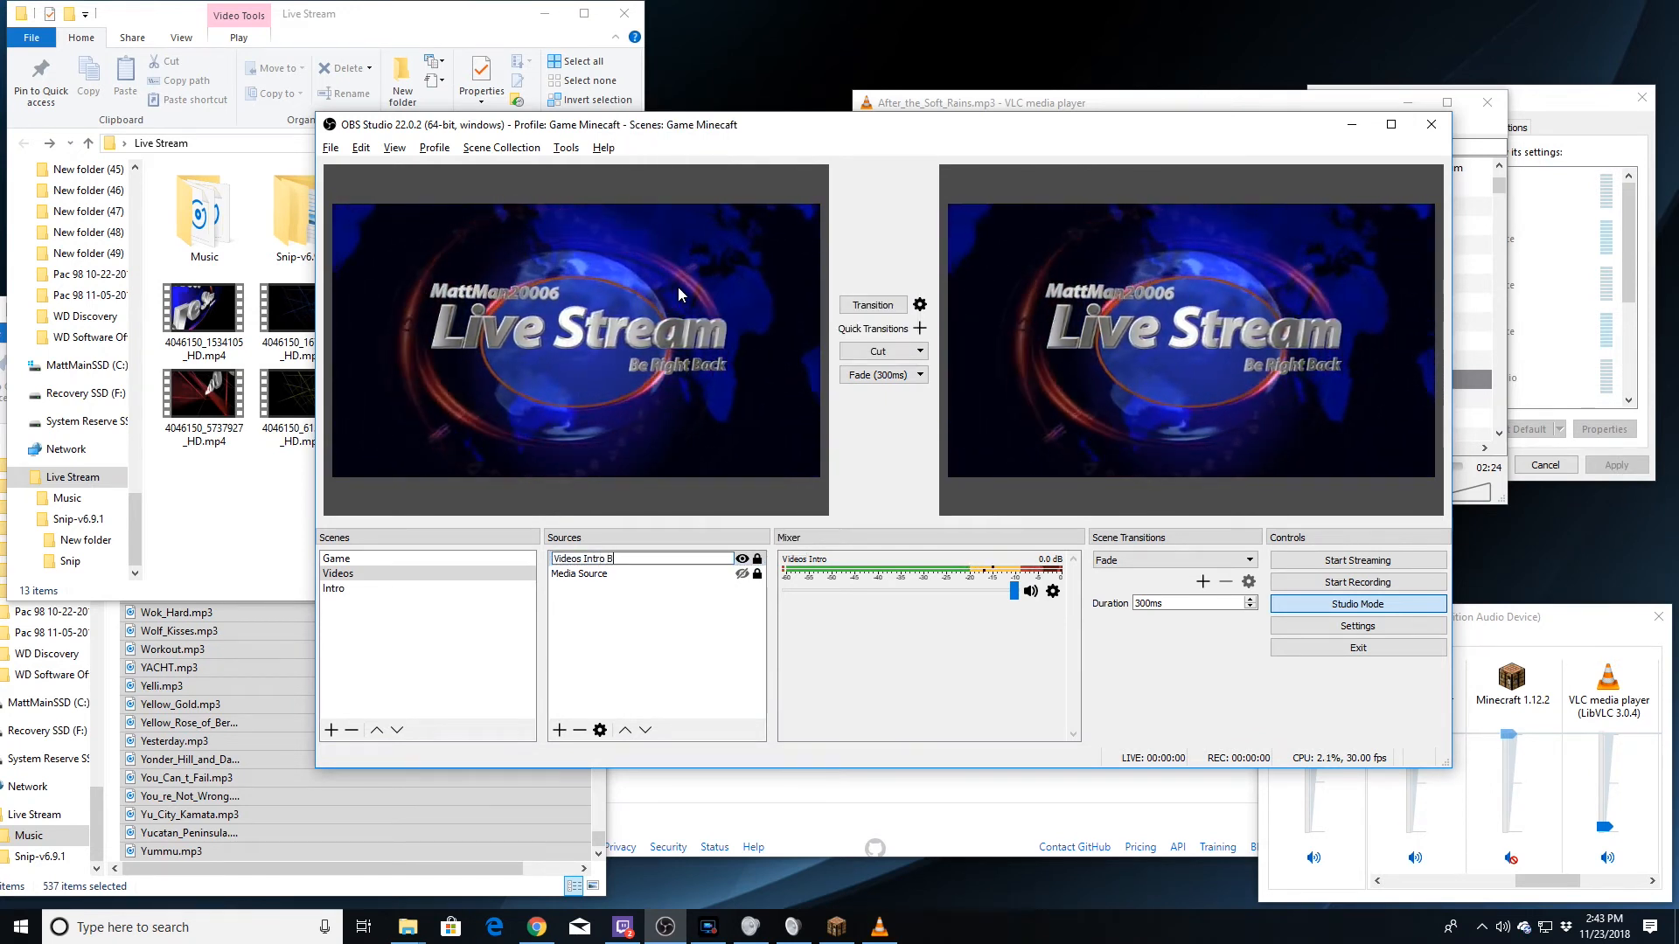
{"action": "key", "text": "BackSpace"}
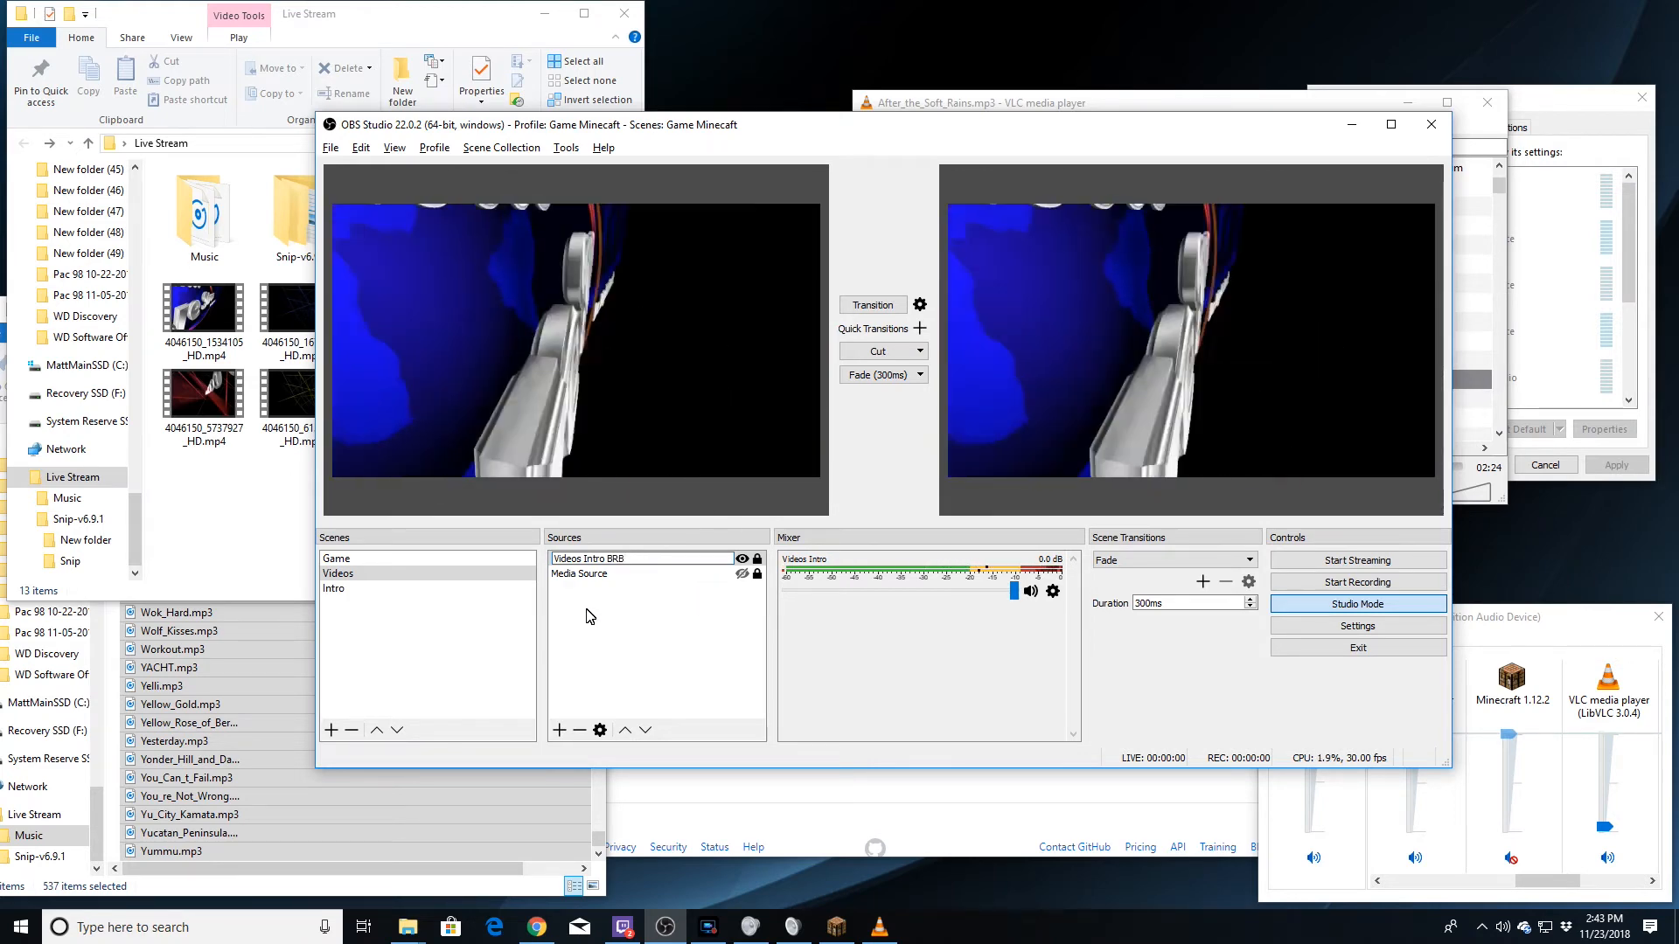
Rename Media Source in the Videos scene as Videos Intro.
{"action": "left_click", "coordinate": [579, 574]}
{"action": "right_click", "coordinate": [579, 570]}
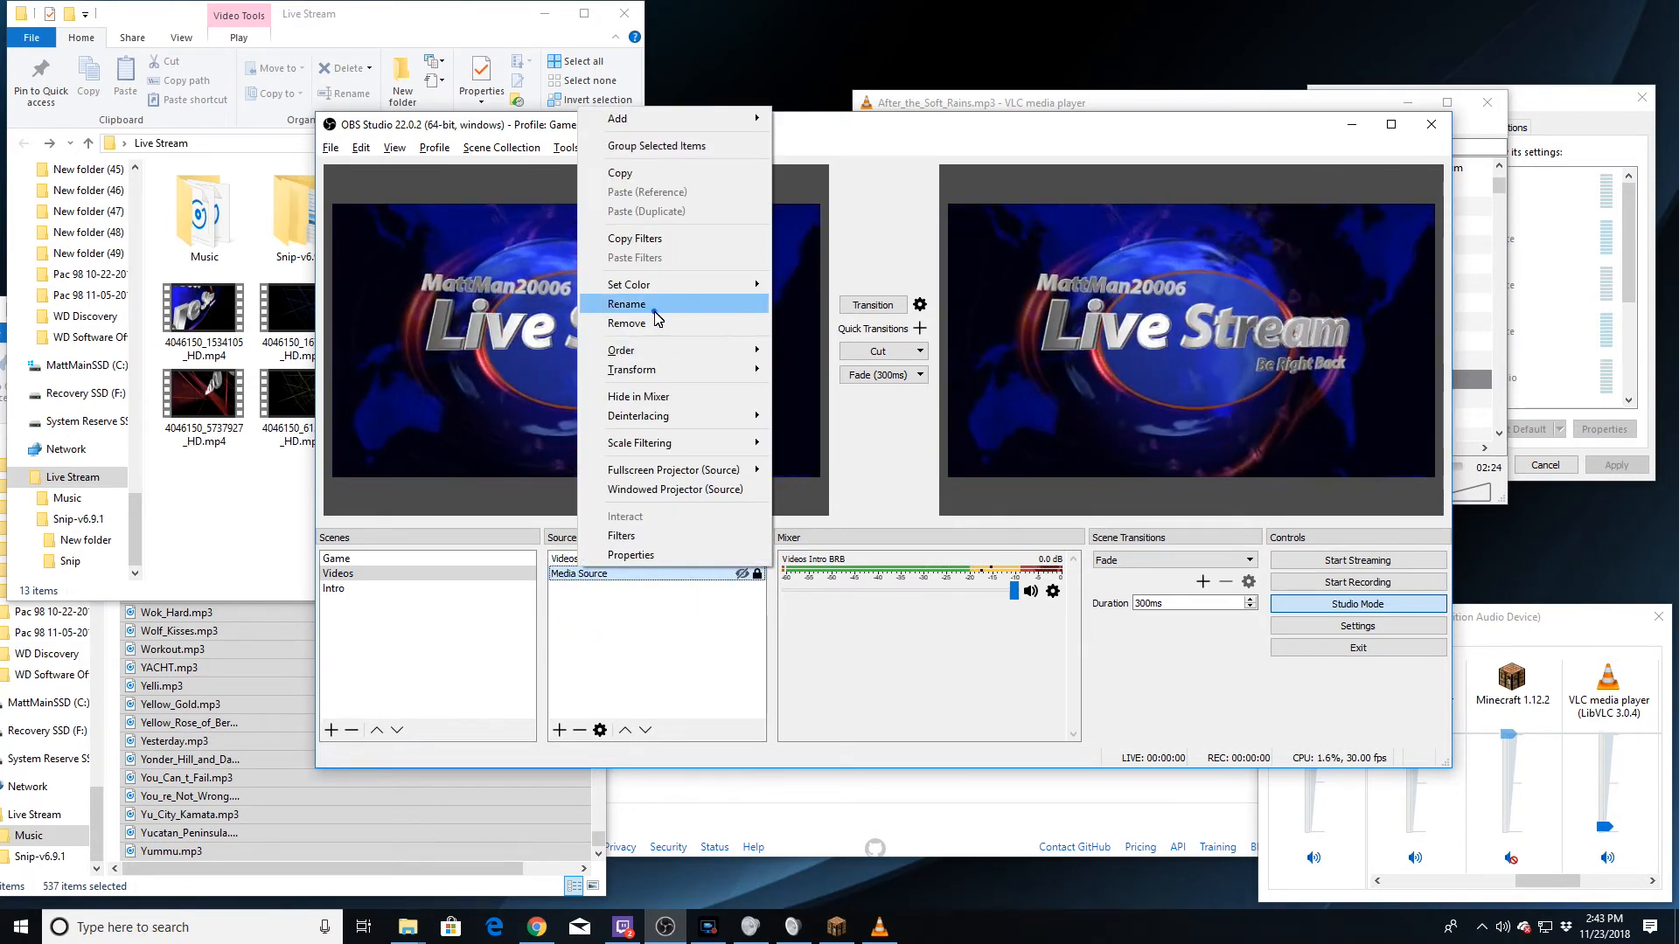
{"action": "left_click", "coordinate": [626, 304]}
{"action": "left_click", "coordinate": [593, 576]}
{"action": "type", "text": "Videos Intro"}
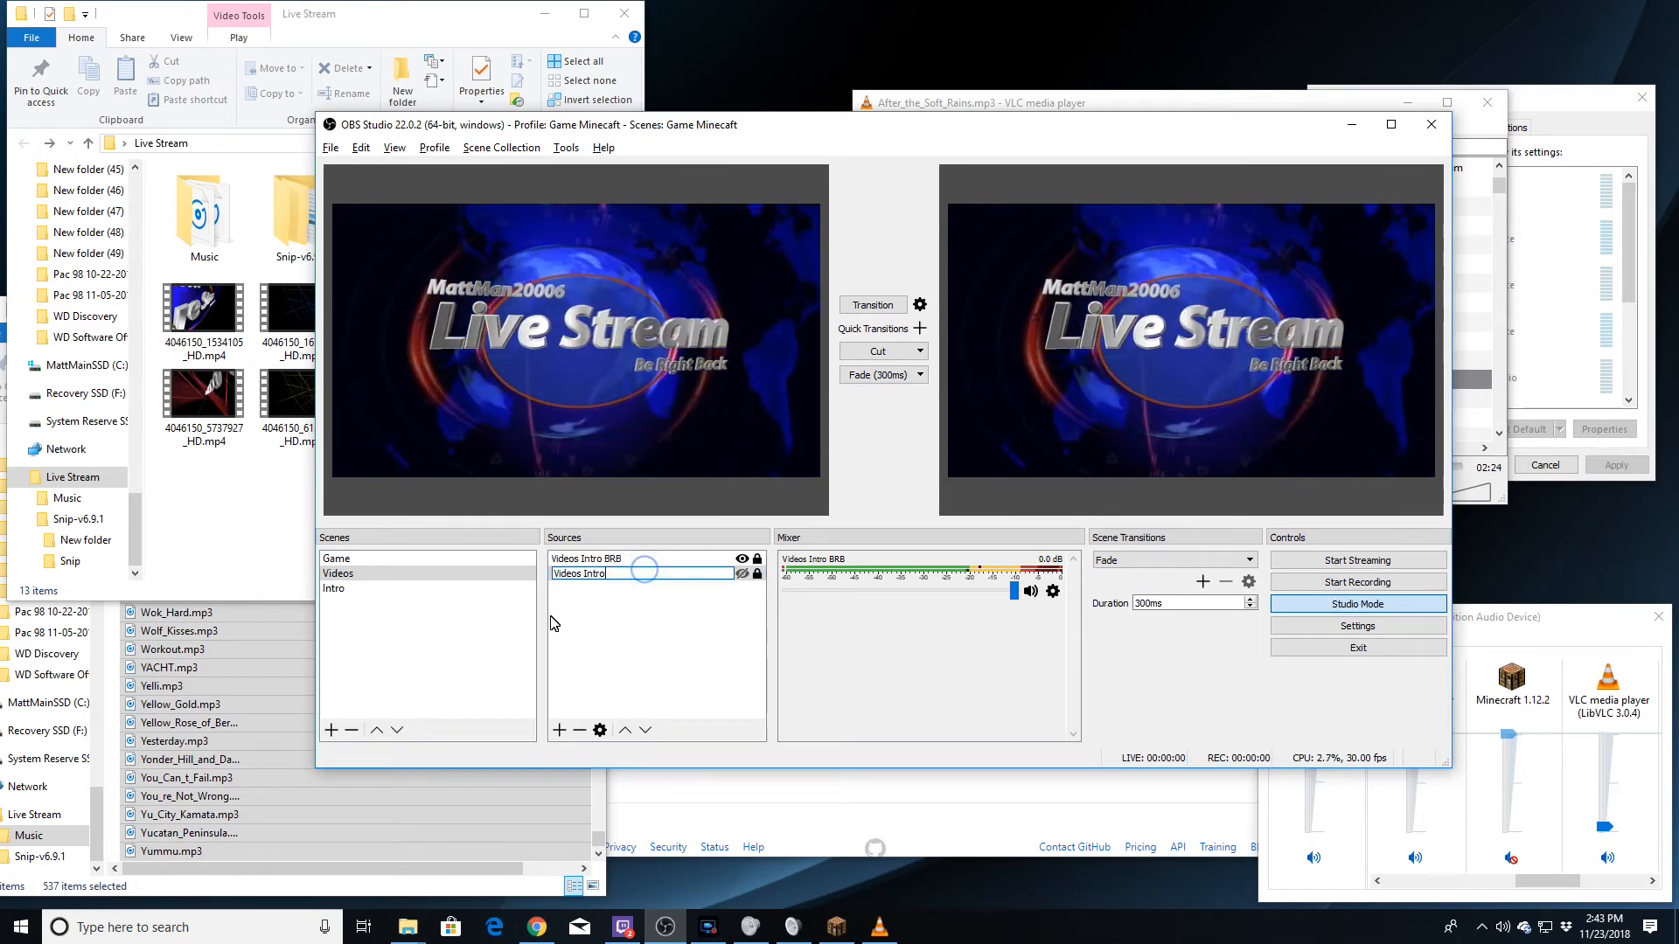
{"action": "key", "text": "Return"}
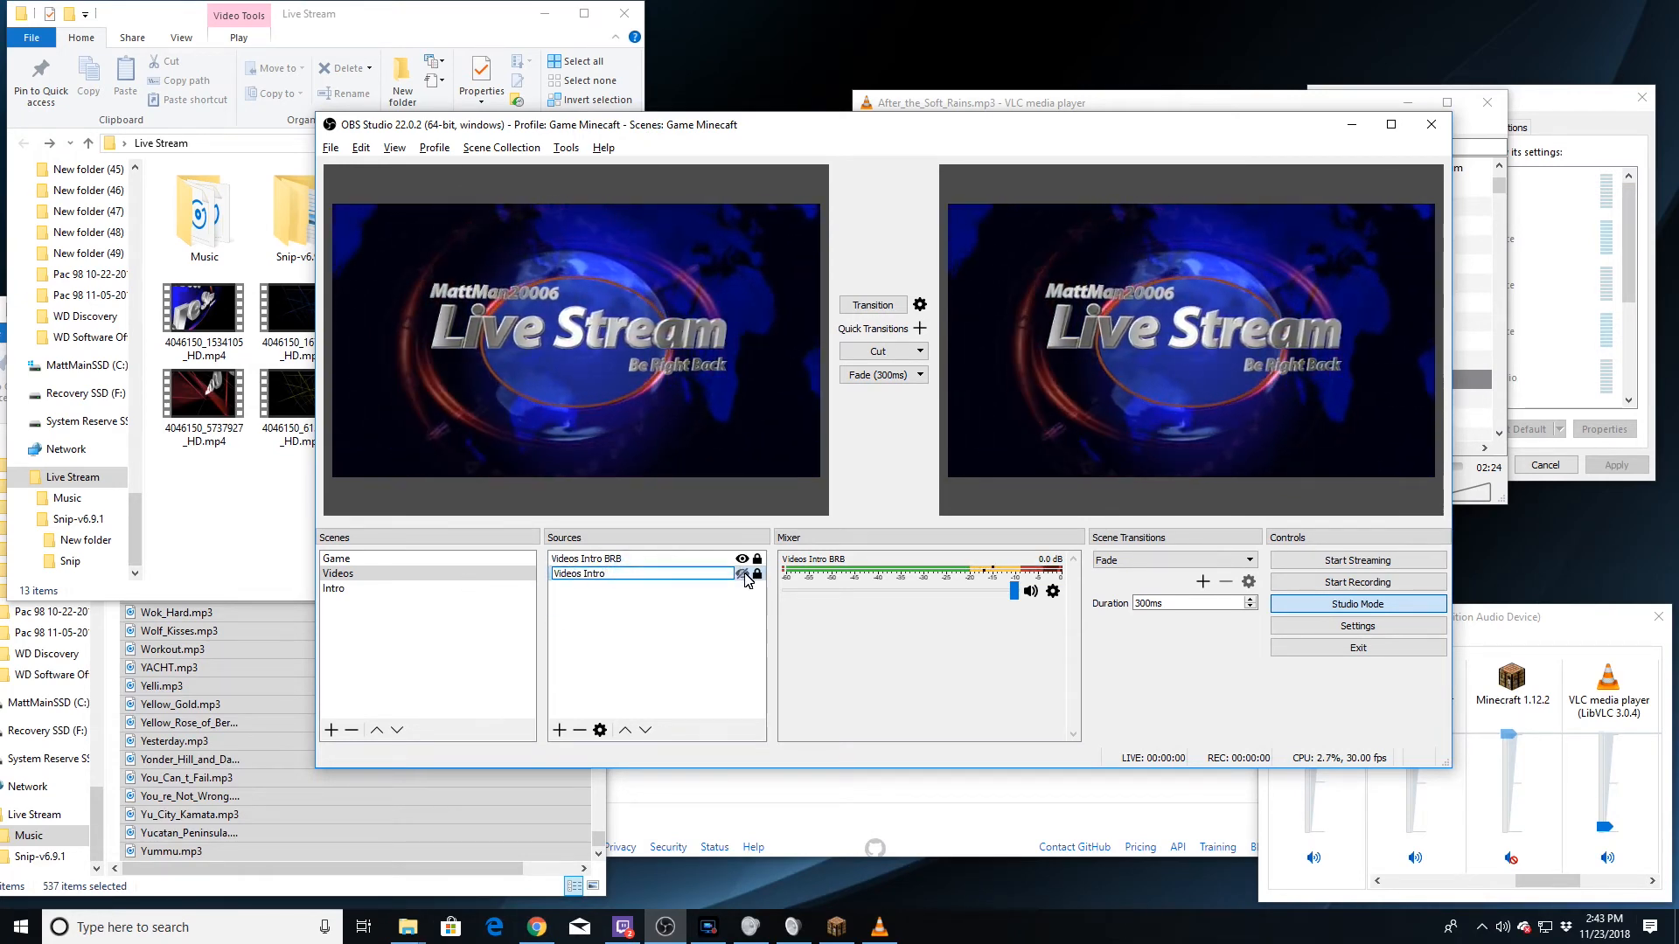
Preview Videos Intro and Videos Intro BRB by toggling their visibility, leaving both sources hidden.
{"action": "left_click", "coordinate": [742, 573]}
{"action": "left_click", "coordinate": [741, 558]}
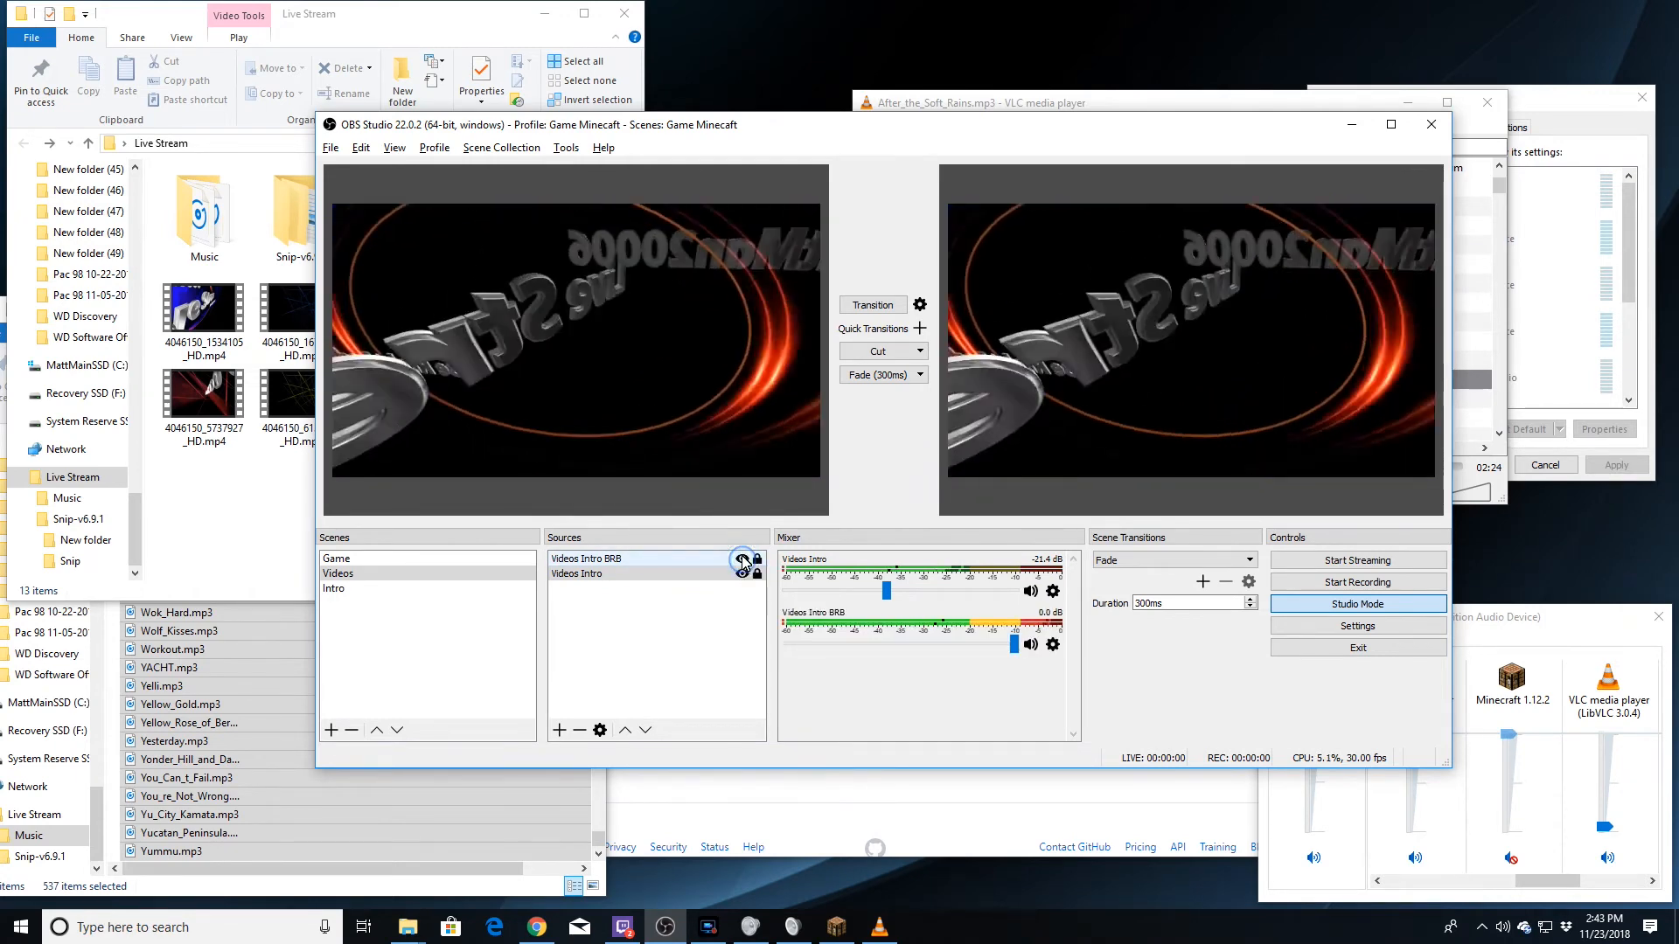
{"action": "left_click", "coordinate": [741, 573]}
{"action": "left_click", "coordinate": [741, 559]}
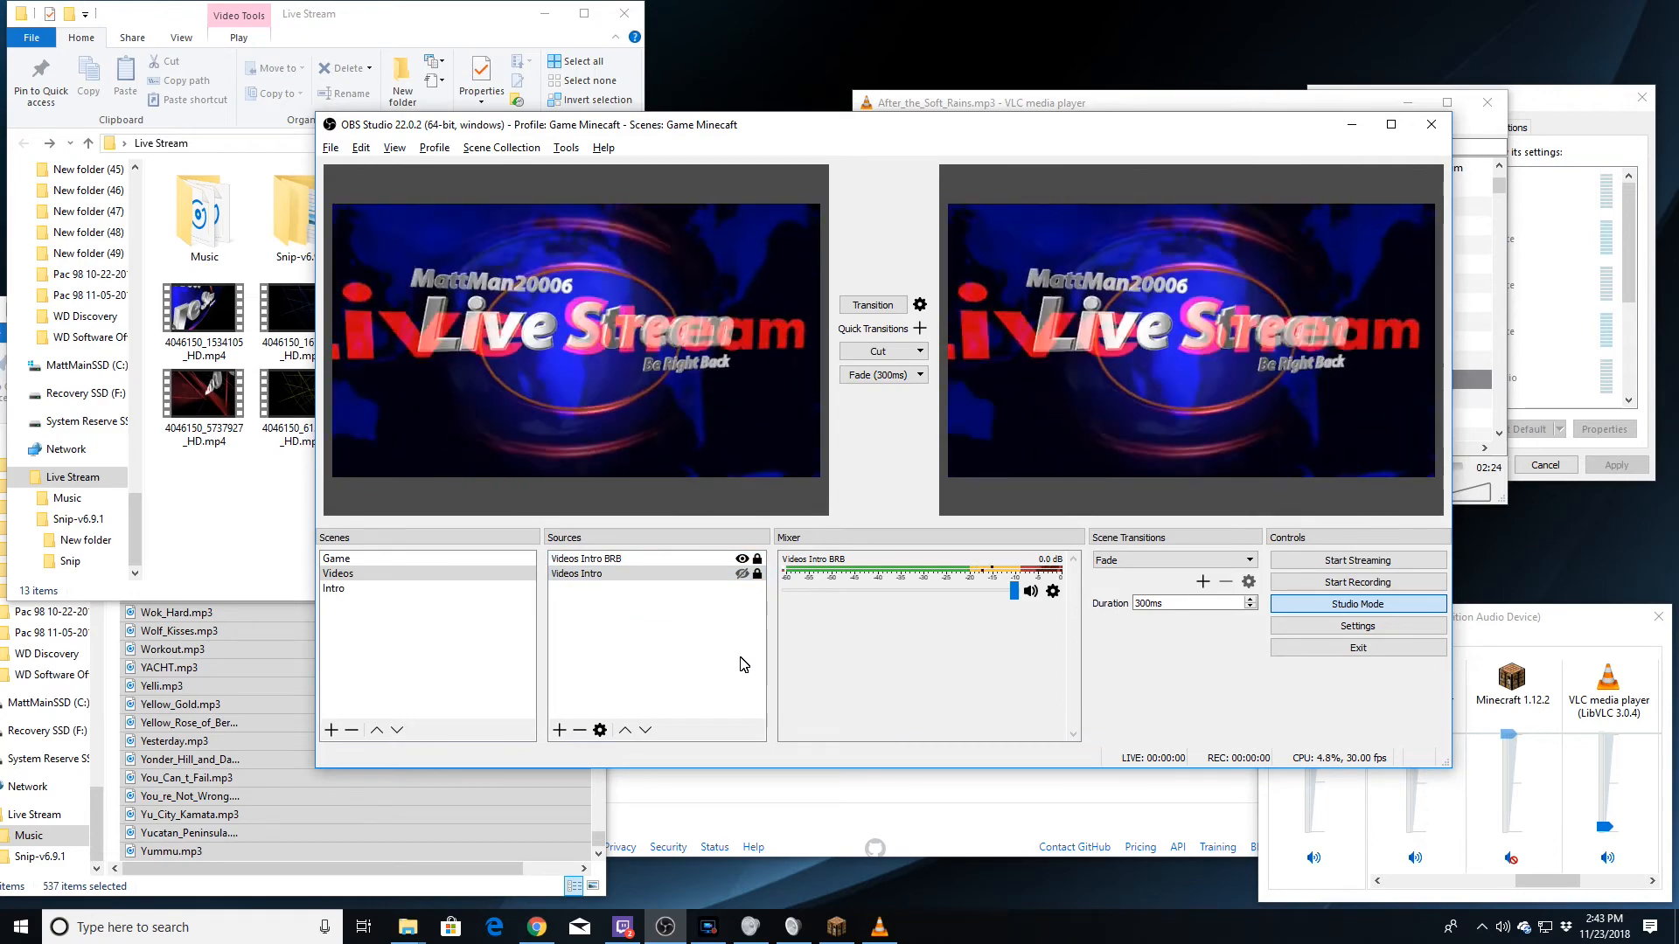
{"action": "left_click", "coordinate": [742, 559]}
{"action": "left_click", "coordinate": [741, 574]}
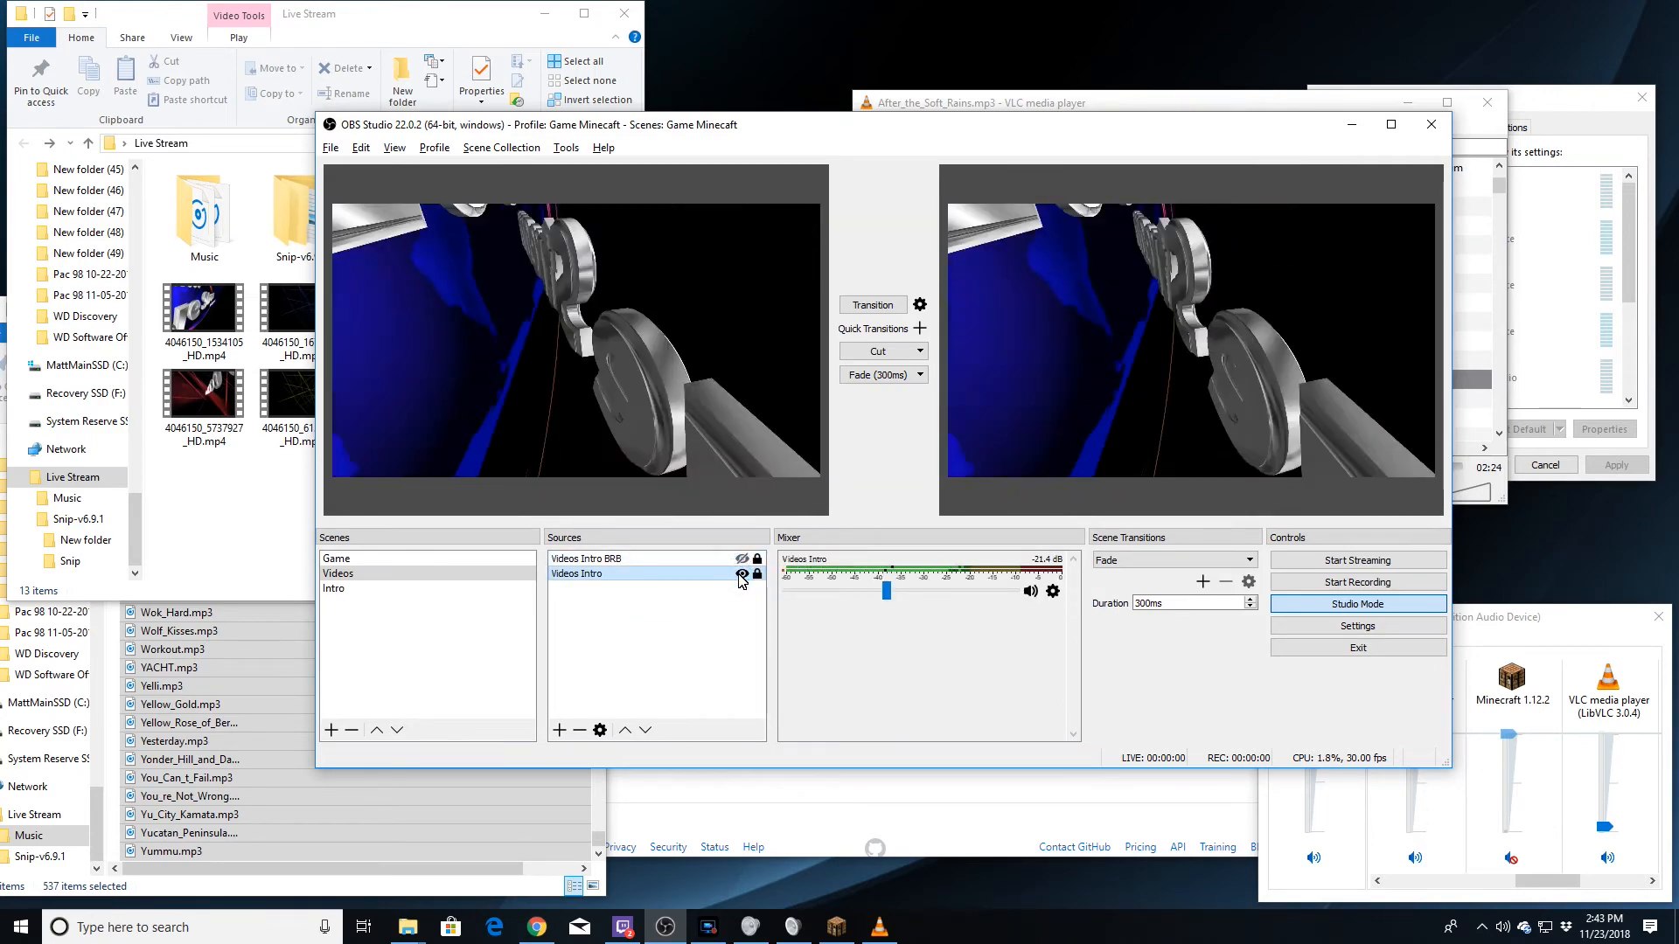
{"action": "left_click", "coordinate": [740, 575]}
Check the properties of the Videos Intro BRB source and rename it as Videos BRB.
{"action": "double_click", "coordinate": [656, 559]}
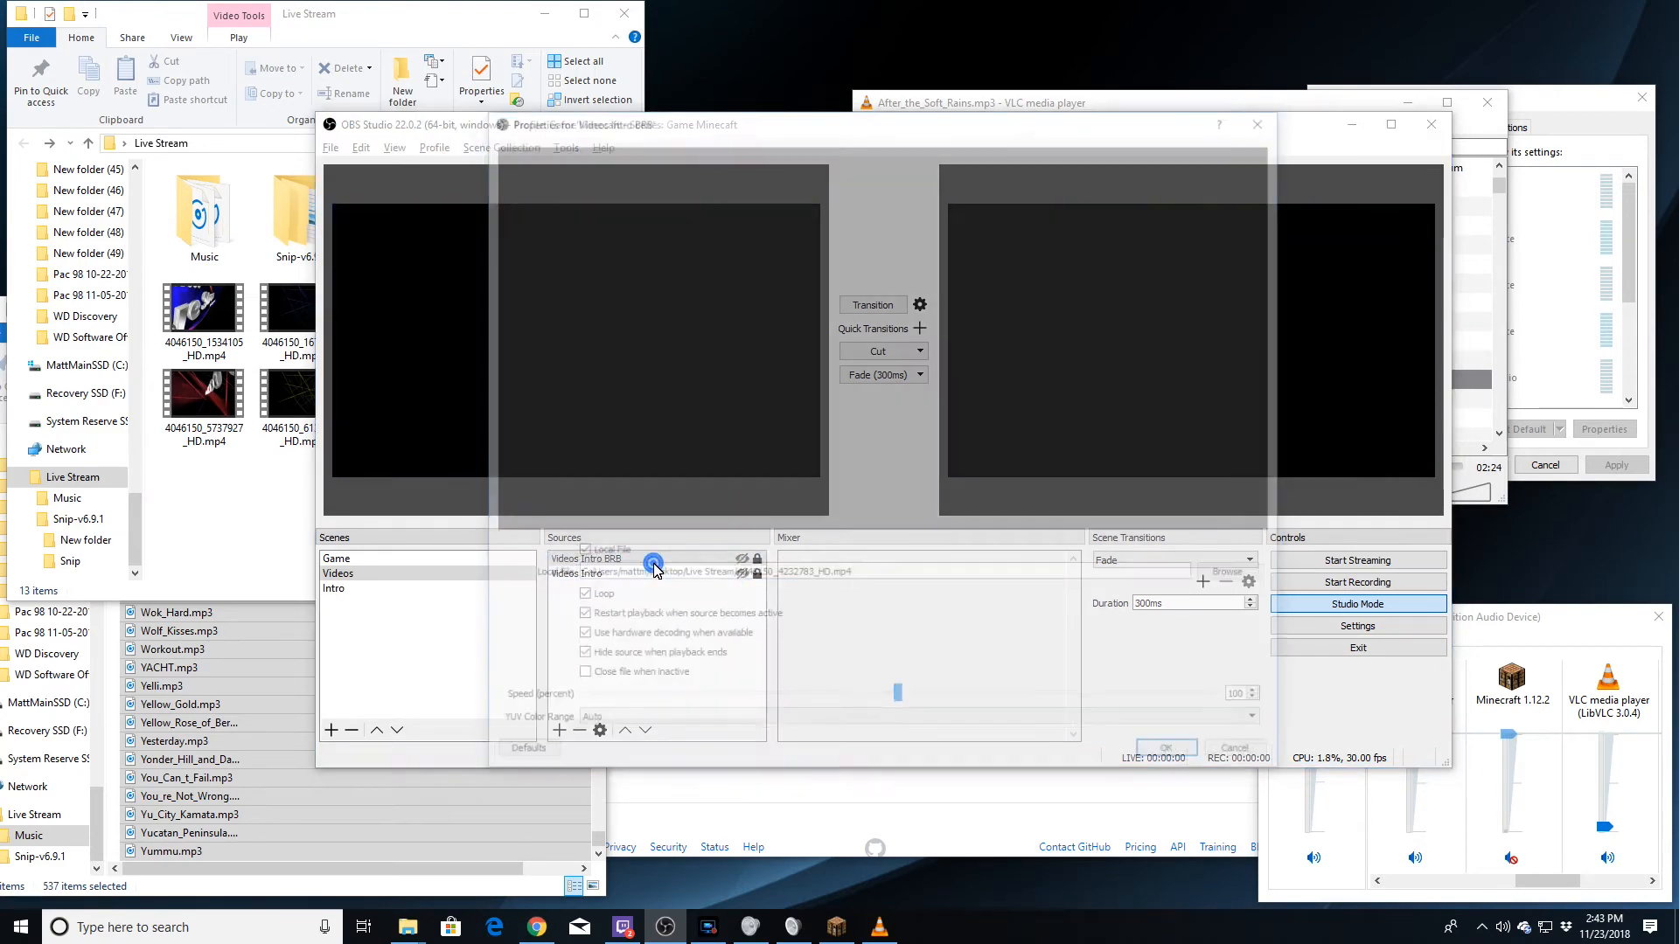
{"action": "left_click", "coordinate": [1268, 759]}
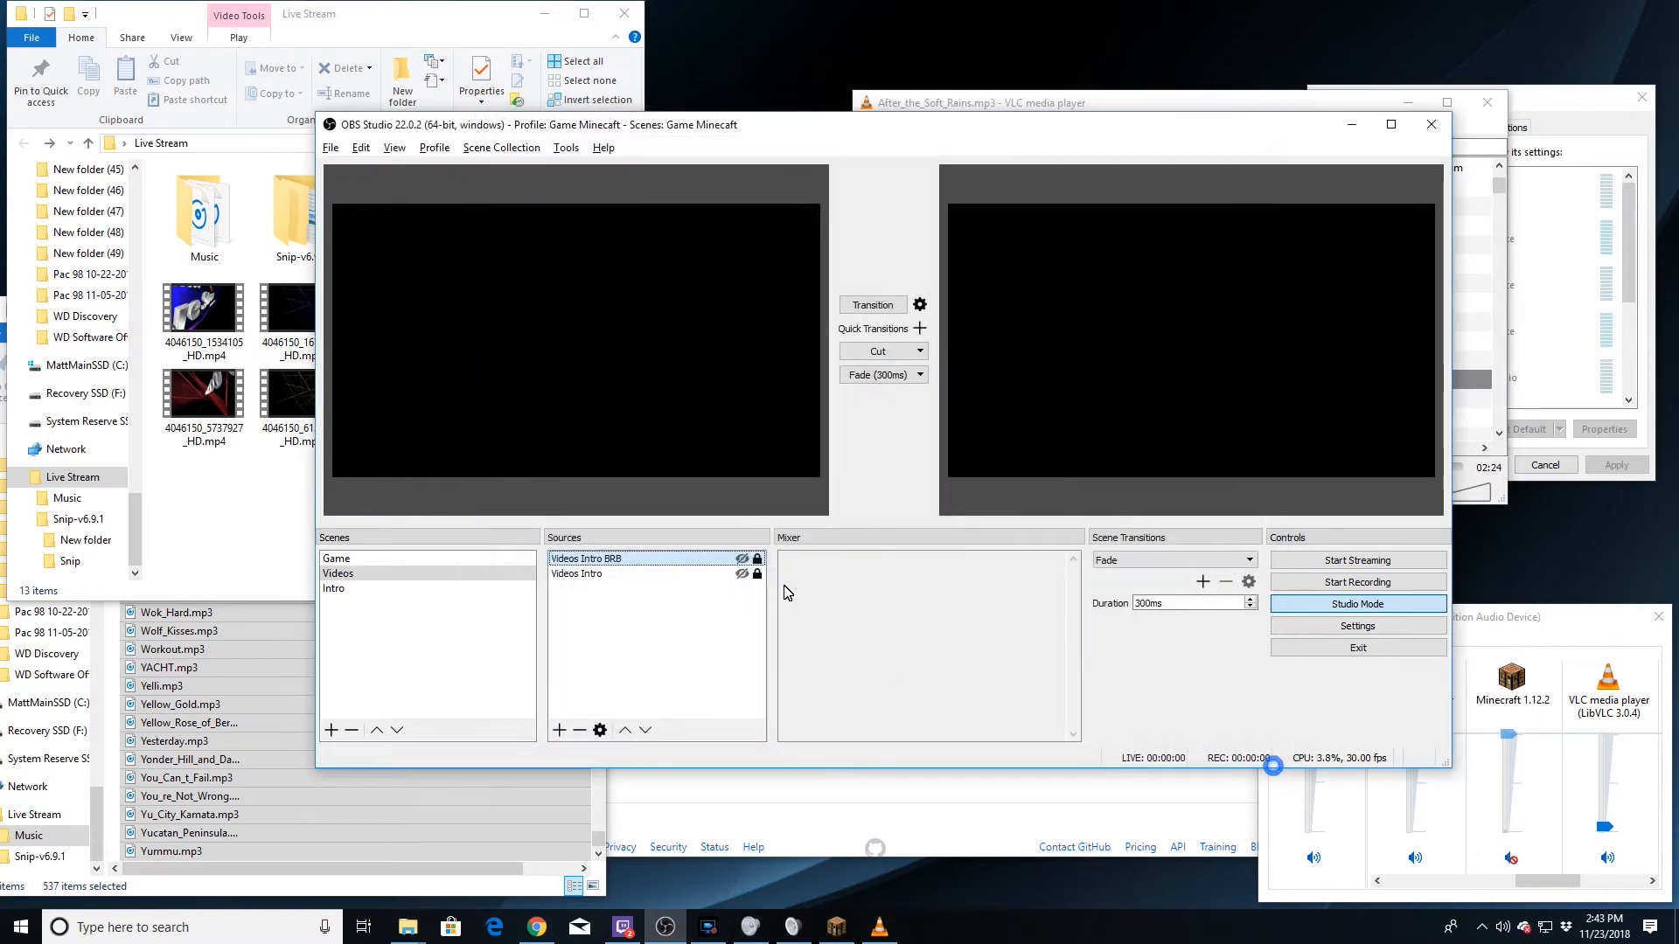
{"action": "right_click", "coordinate": [624, 561]}
{"action": "left_click", "coordinate": [684, 295]}
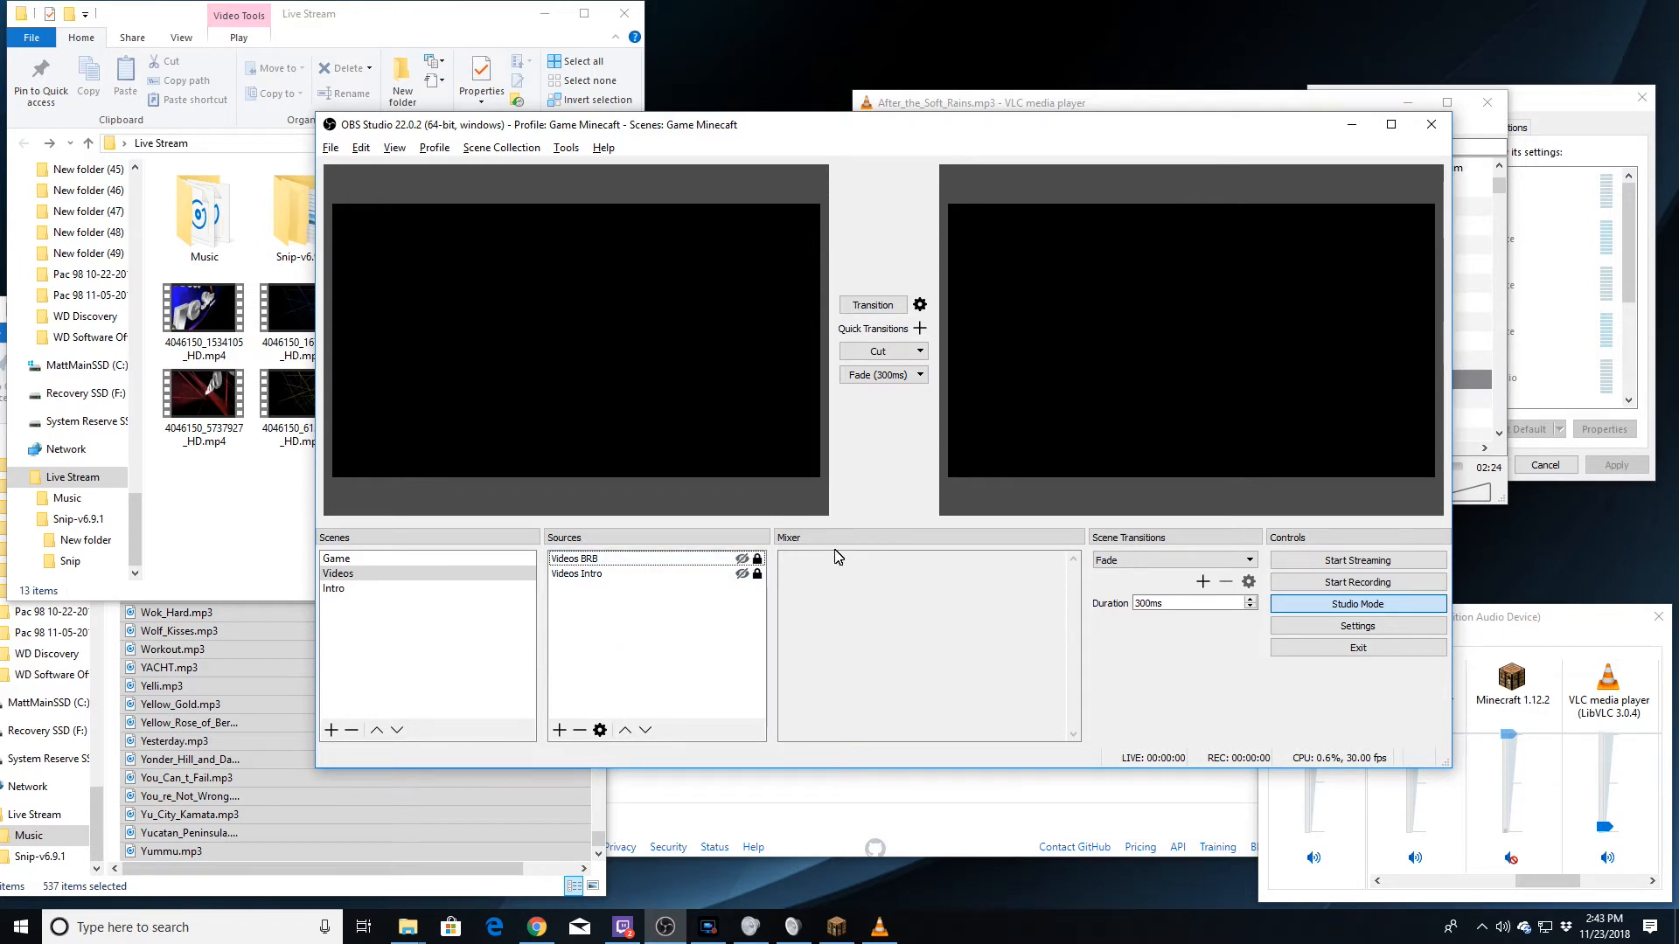
Check the local file of Media Source 3 in the Intro scene and transition that scene to the program output.
{"action": "left_click", "coordinate": [345, 589]}
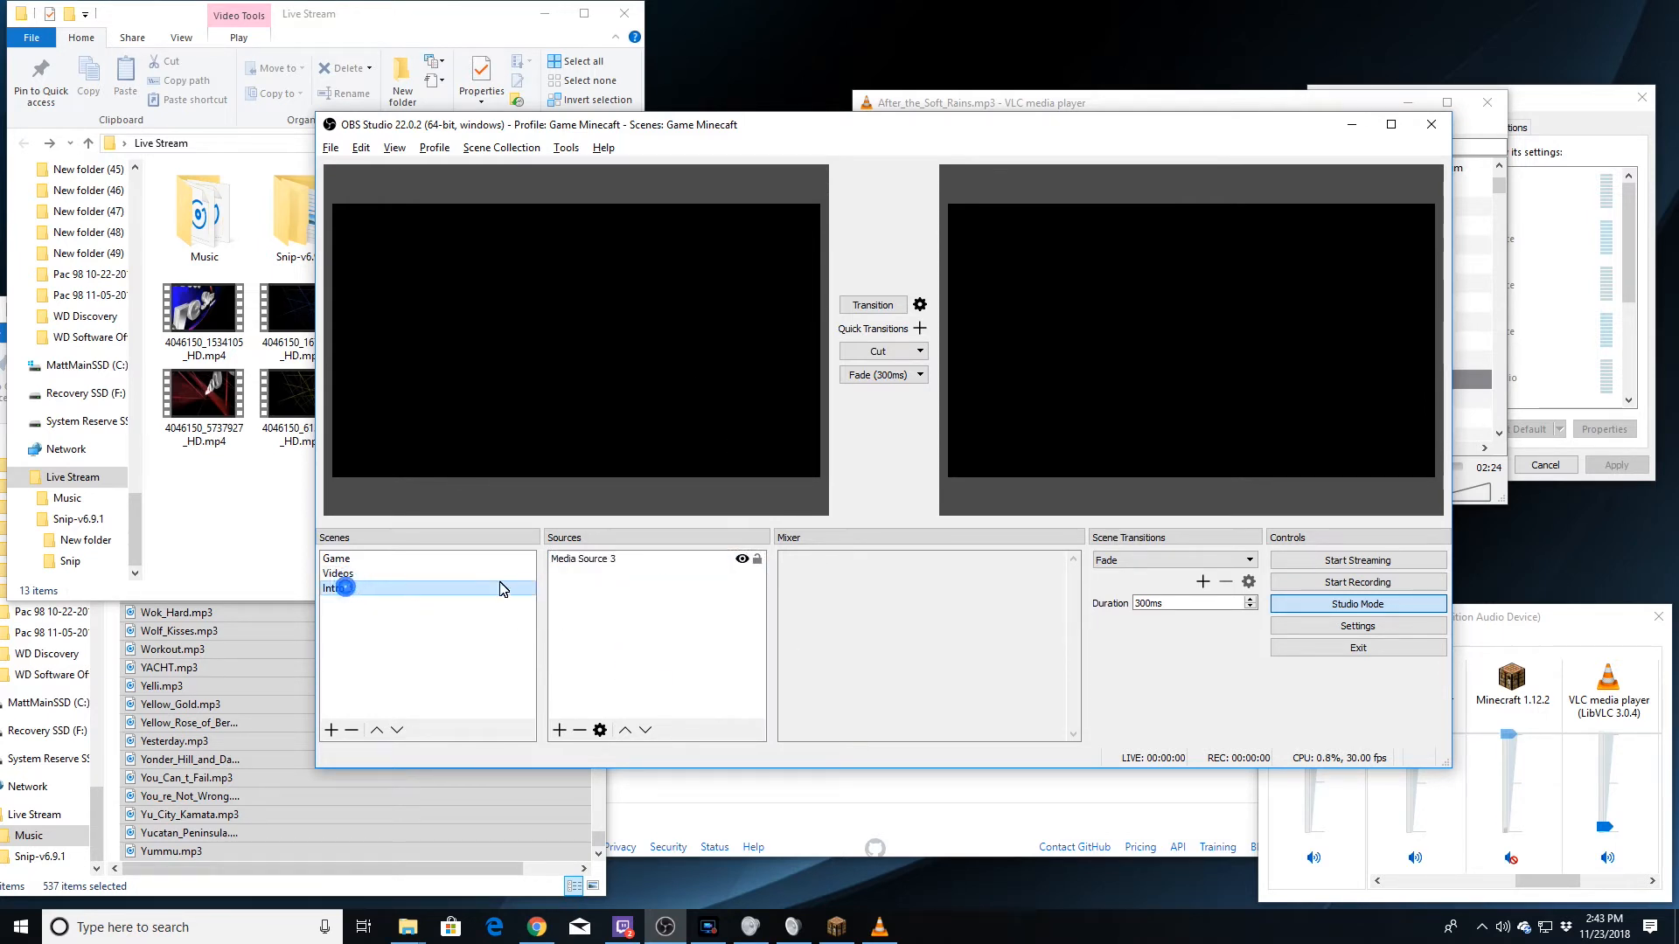
{"action": "left_click", "coordinate": [356, 577]}
{"action": "left_click", "coordinate": [345, 590]}
{"action": "double_click", "coordinate": [638, 557]}
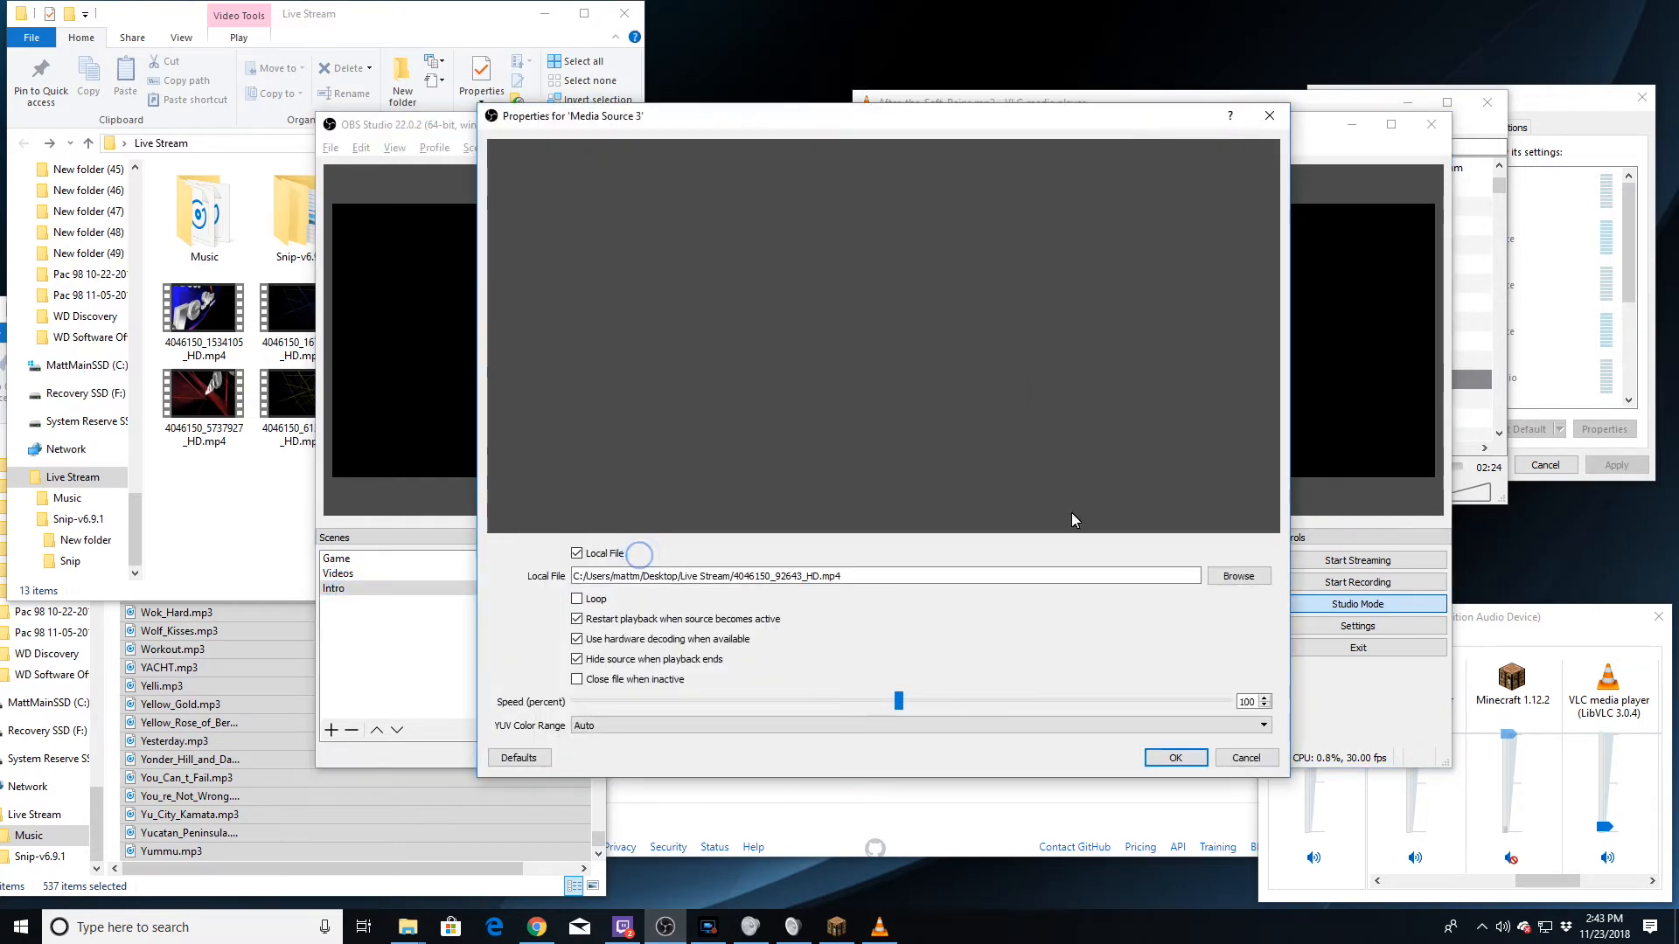
{"action": "left_click", "coordinate": [1246, 758]}
{"action": "left_click", "coordinate": [890, 306]}
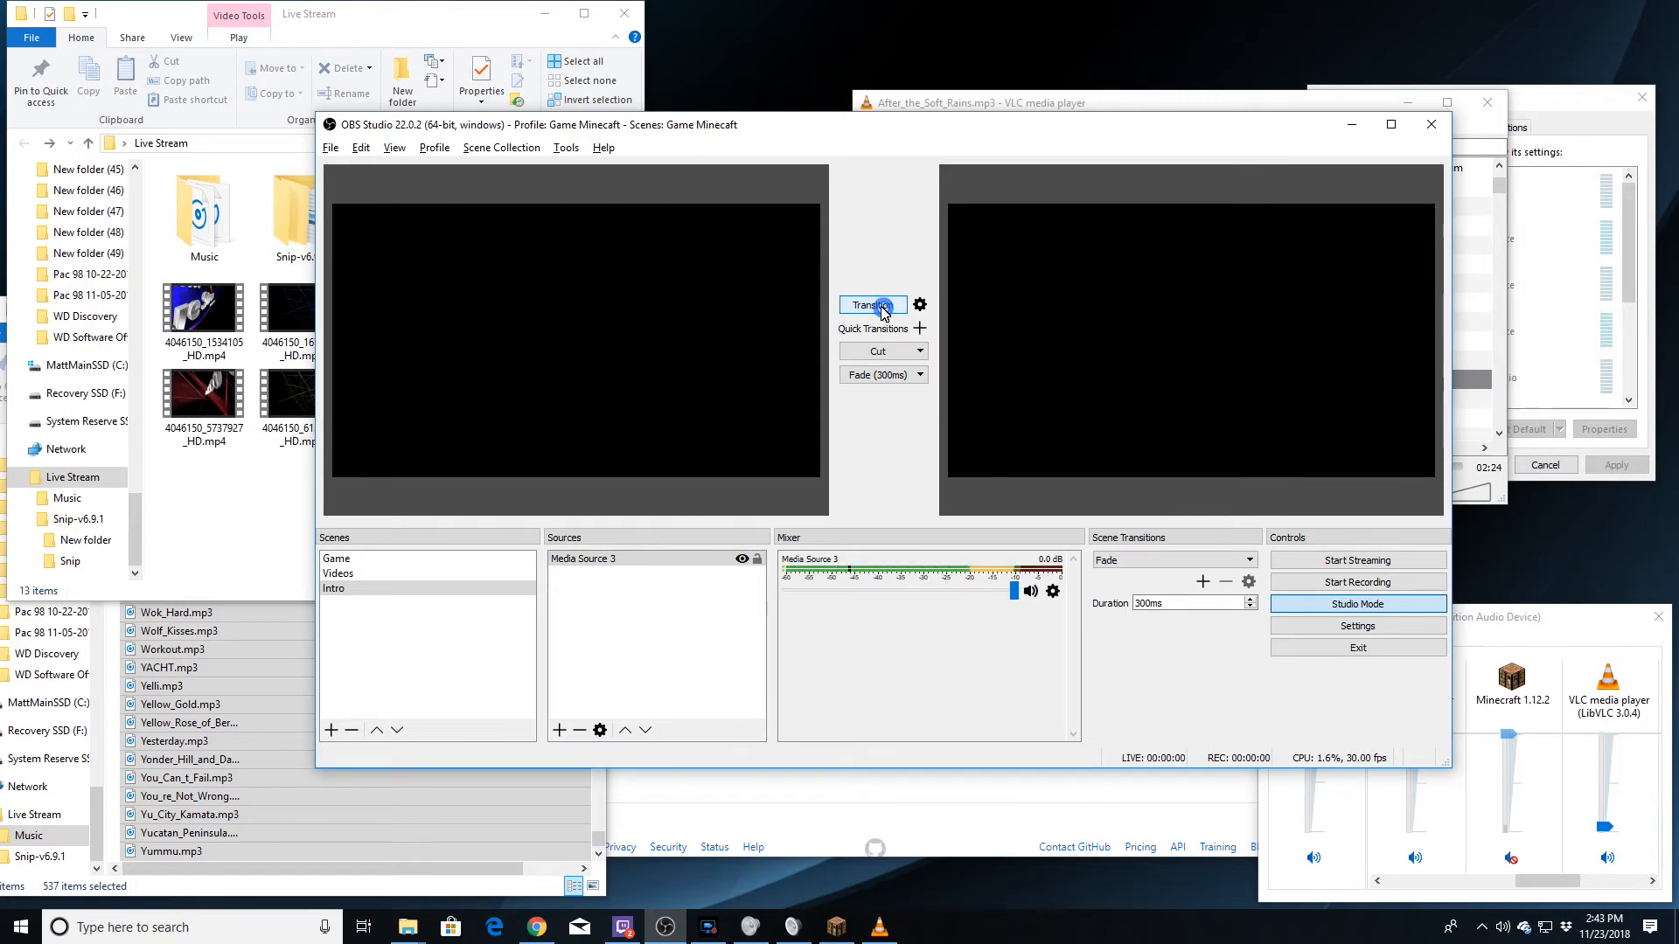
Compare the Videos and Intro scenes, lock and hide Media Source 3, and recheck its properties.
{"action": "left_click", "coordinate": [336, 589]}
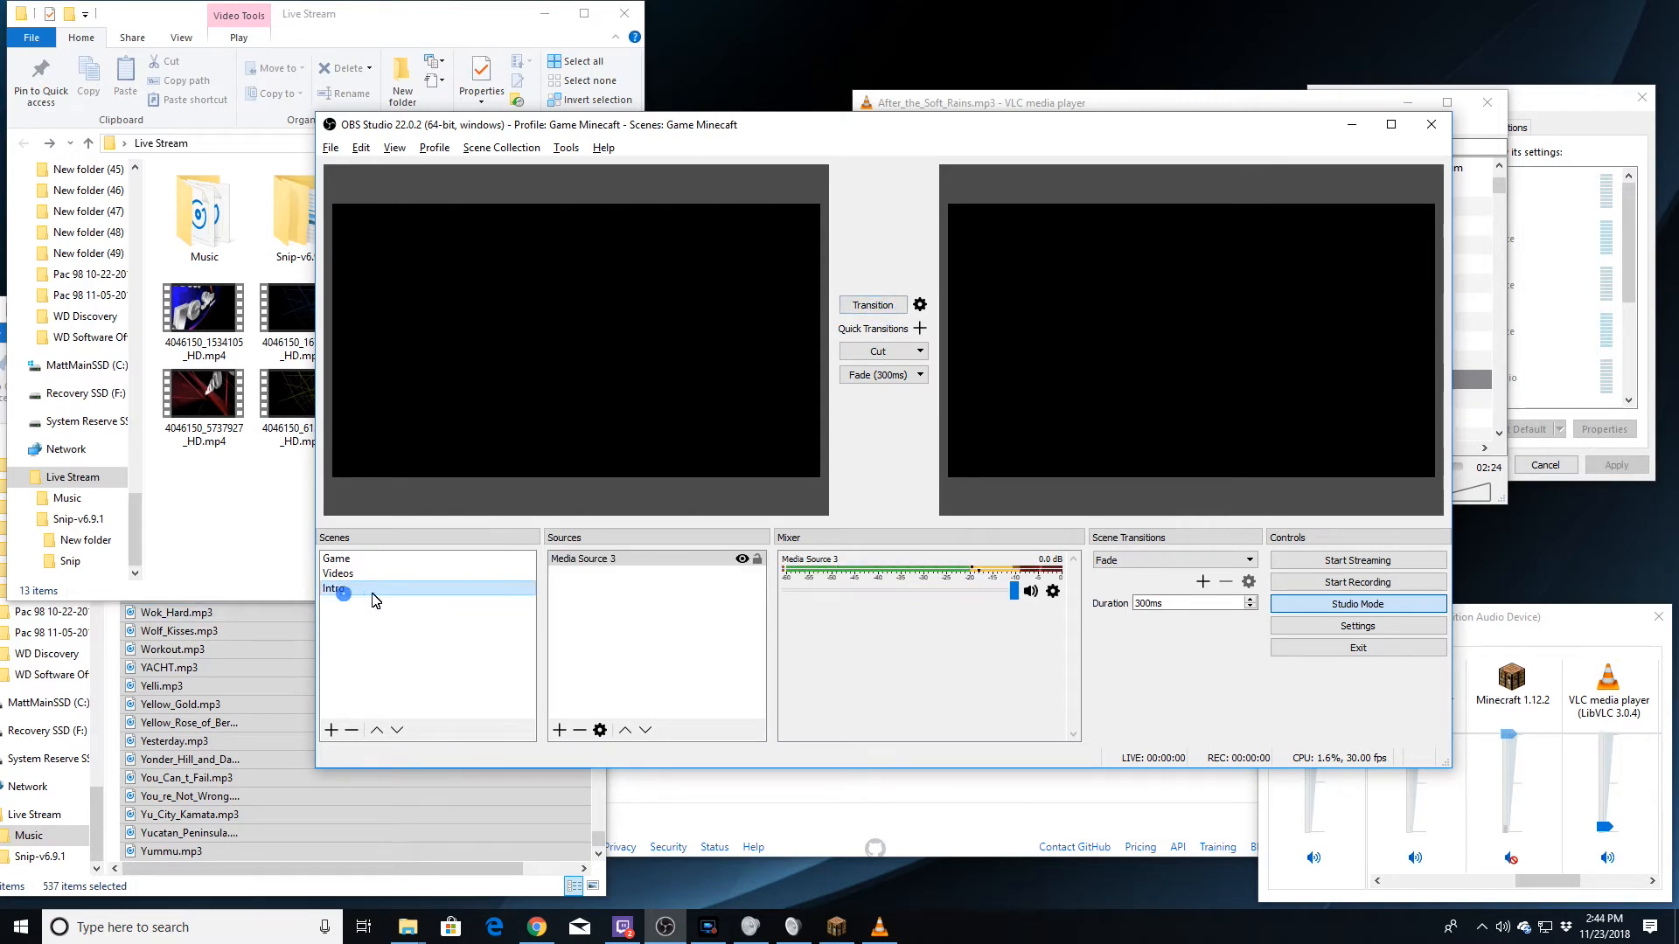
{"action": "left_click", "coordinate": [426, 575]}
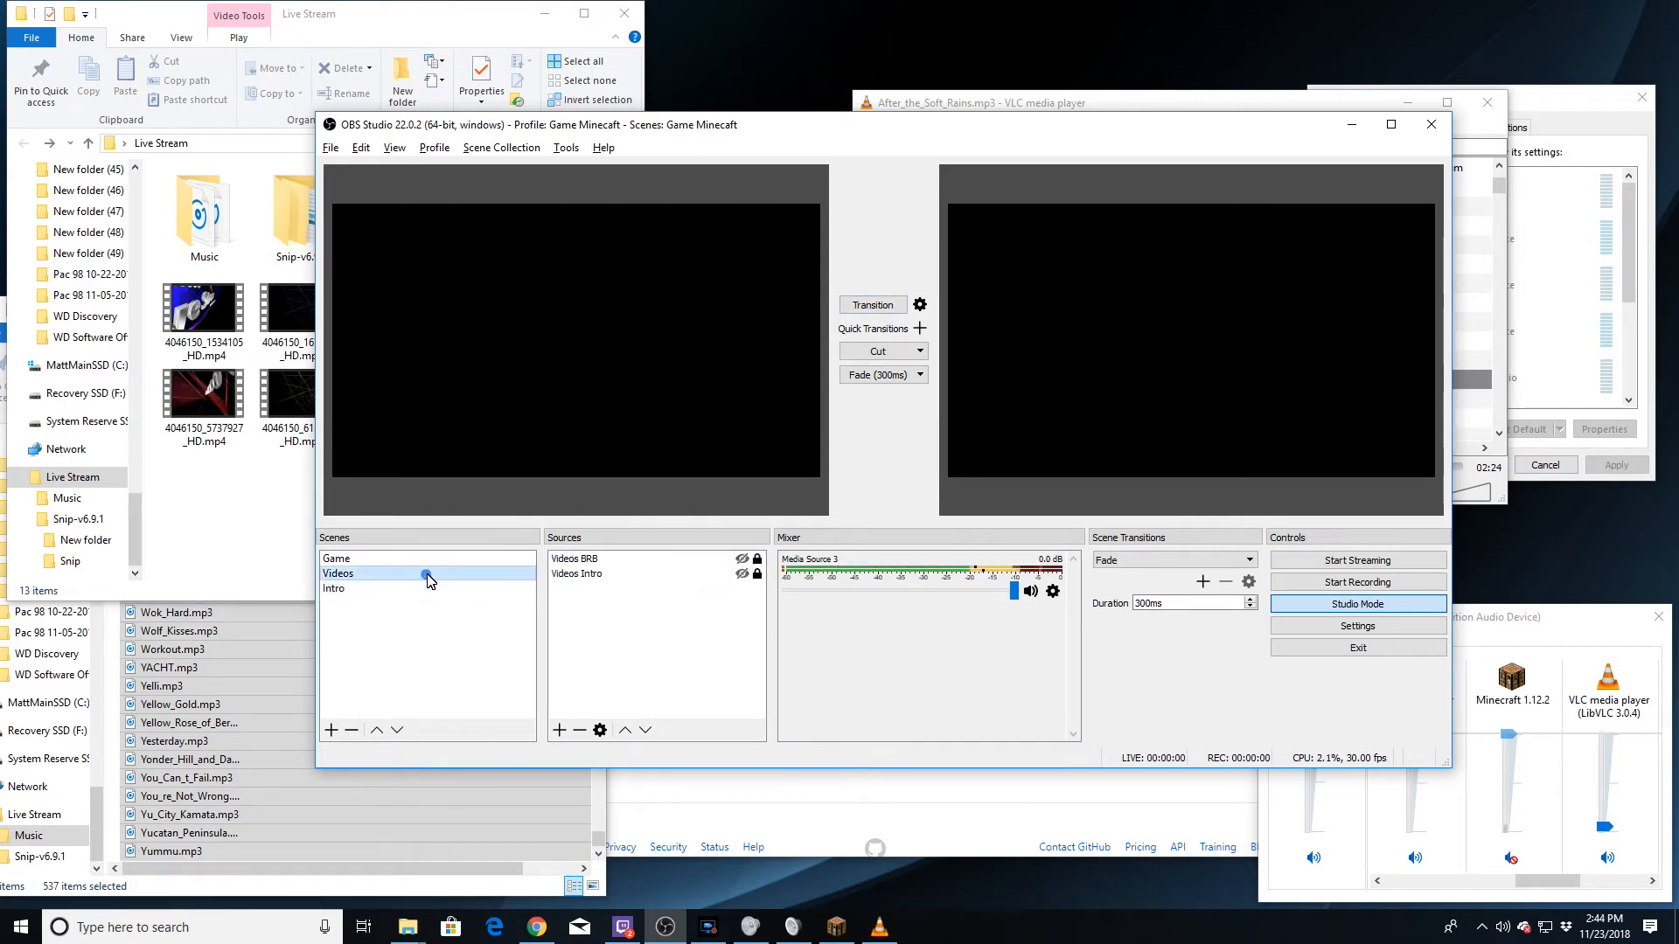
{"action": "left_click", "coordinate": [736, 563]}
{"action": "left_click", "coordinate": [335, 590]}
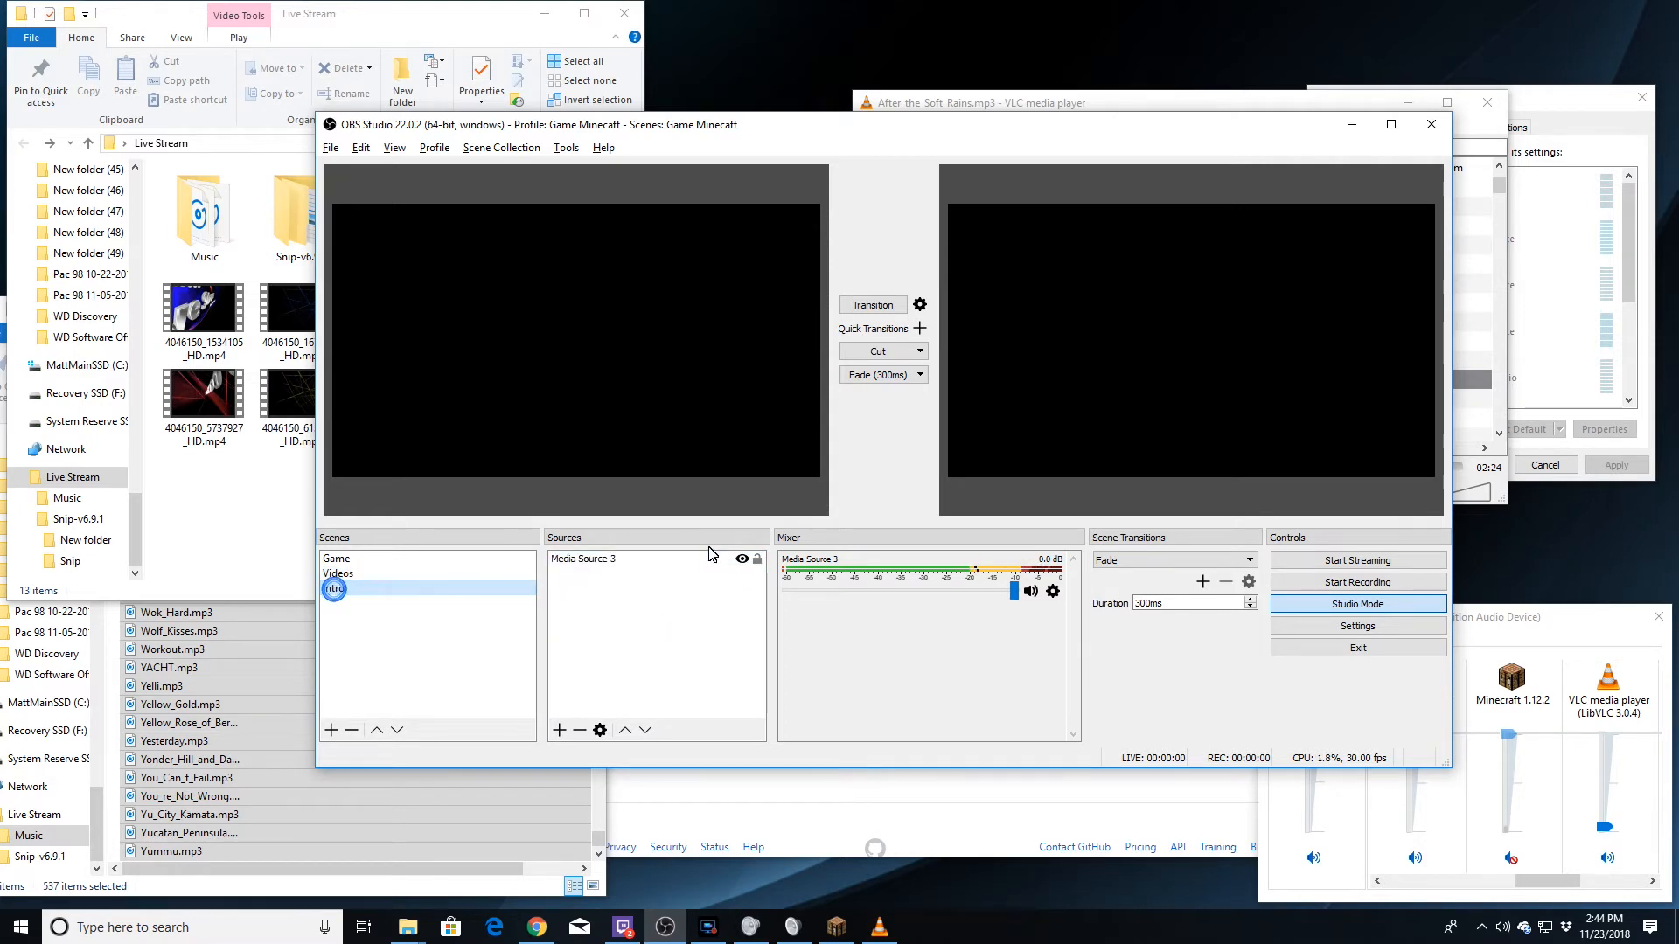
{"action": "left_click", "coordinate": [755, 559]}
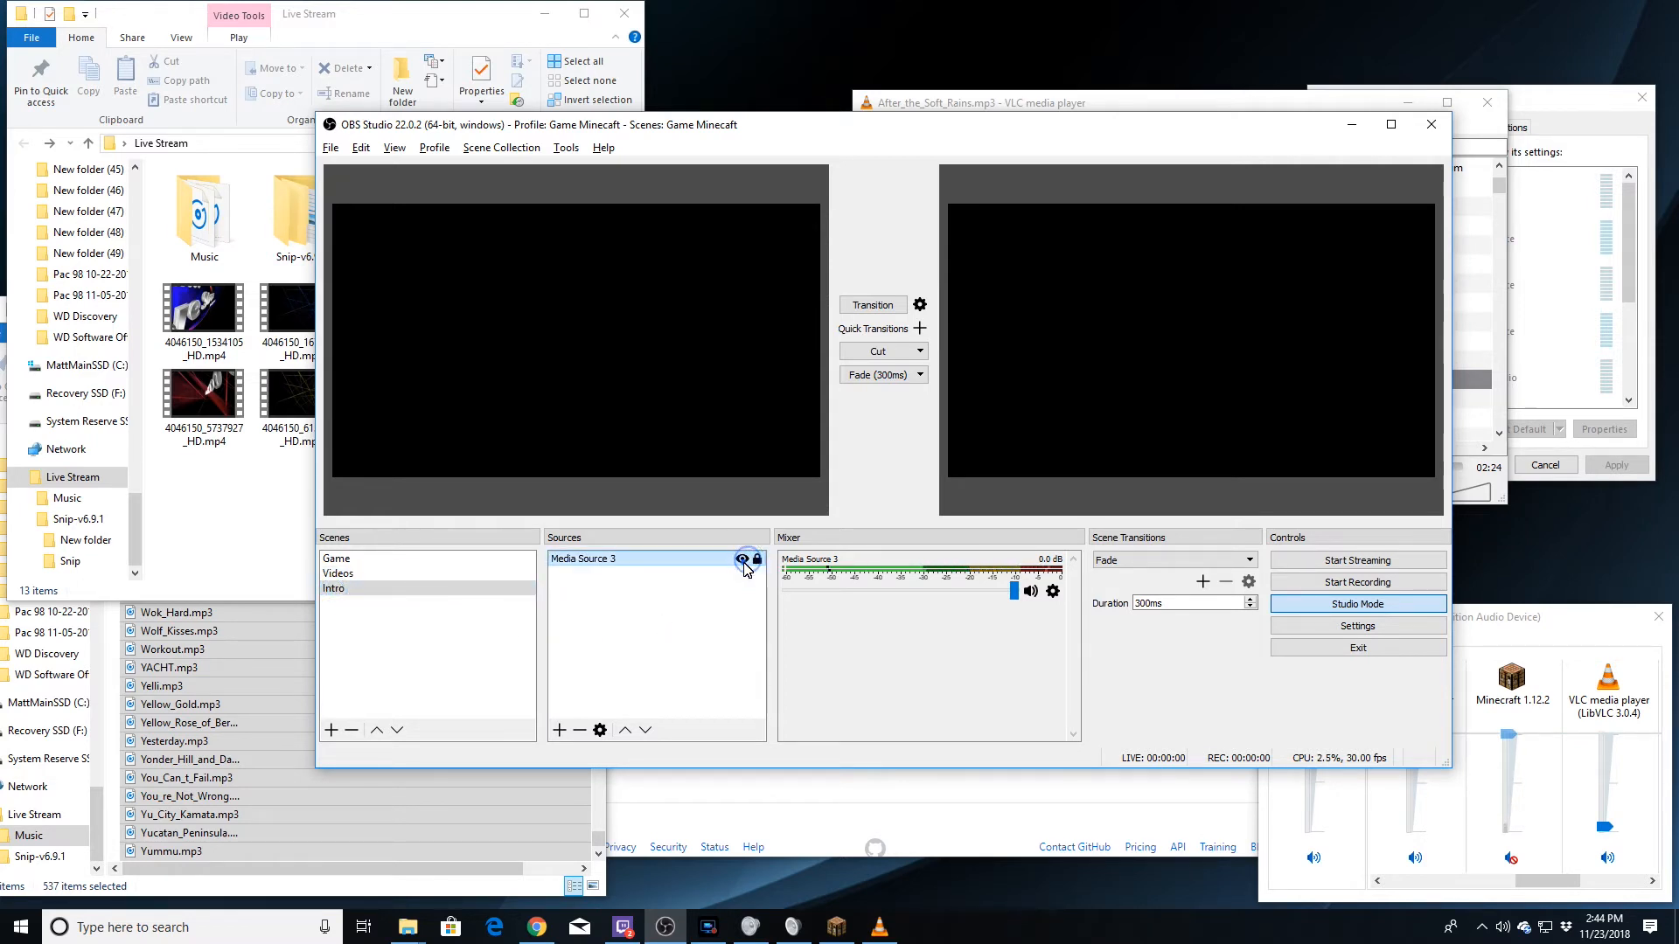
{"action": "left_click", "coordinate": [741, 561]}
{"action": "double_click", "coordinate": [674, 560]}
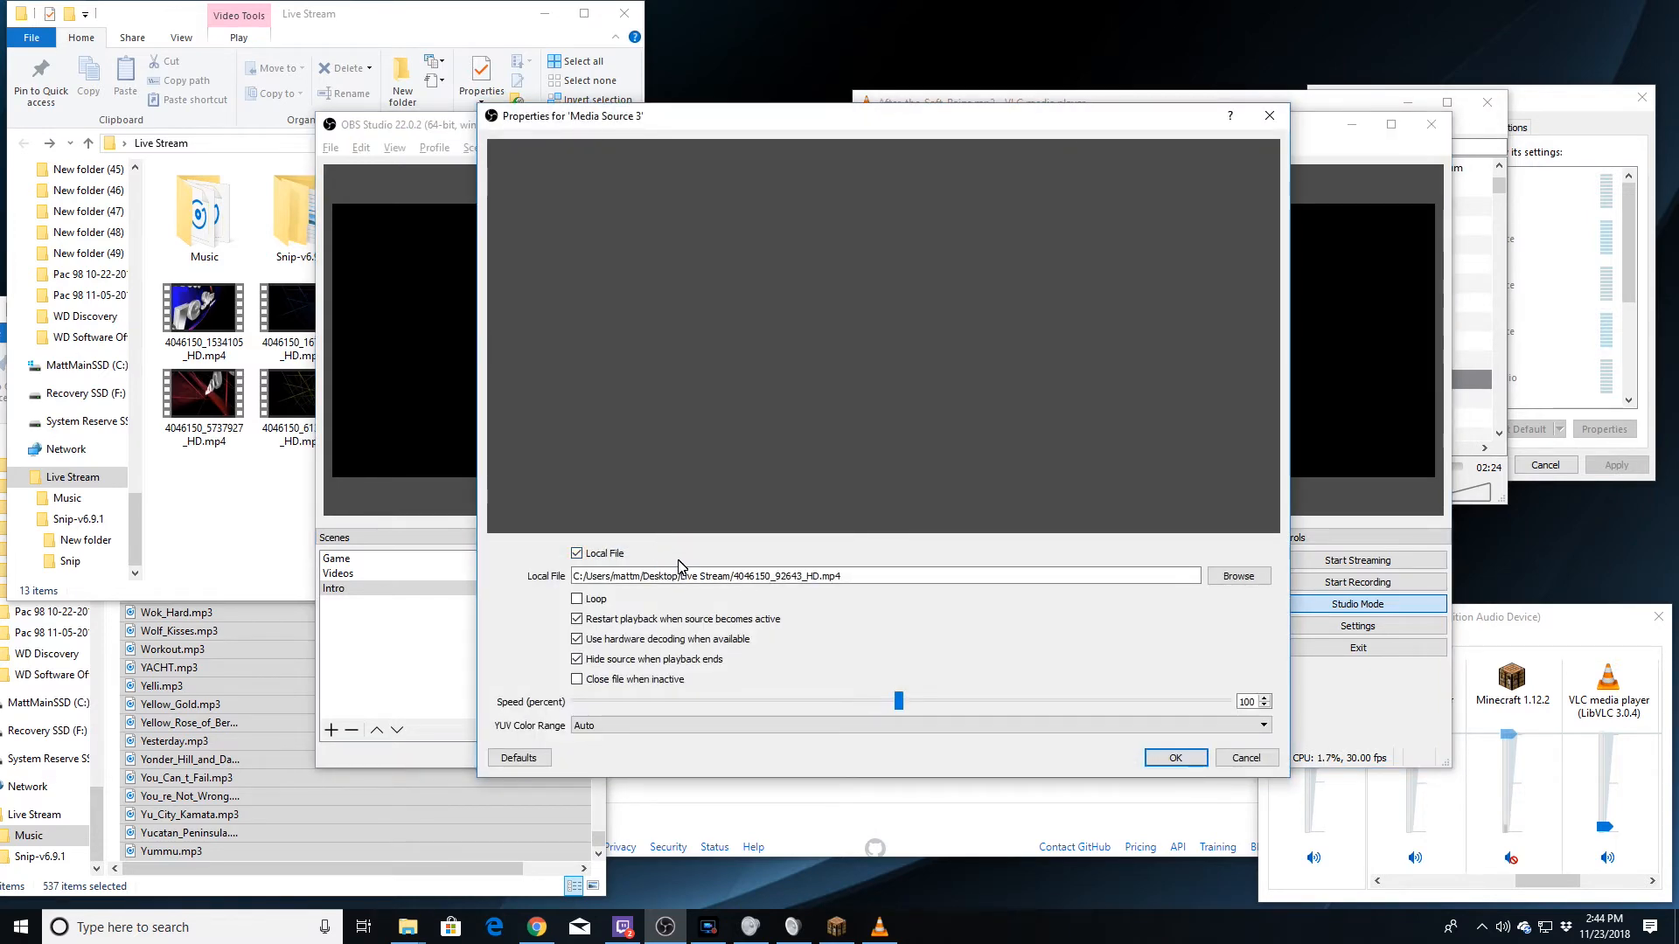
{"action": "left_click", "coordinate": [1250, 757]}
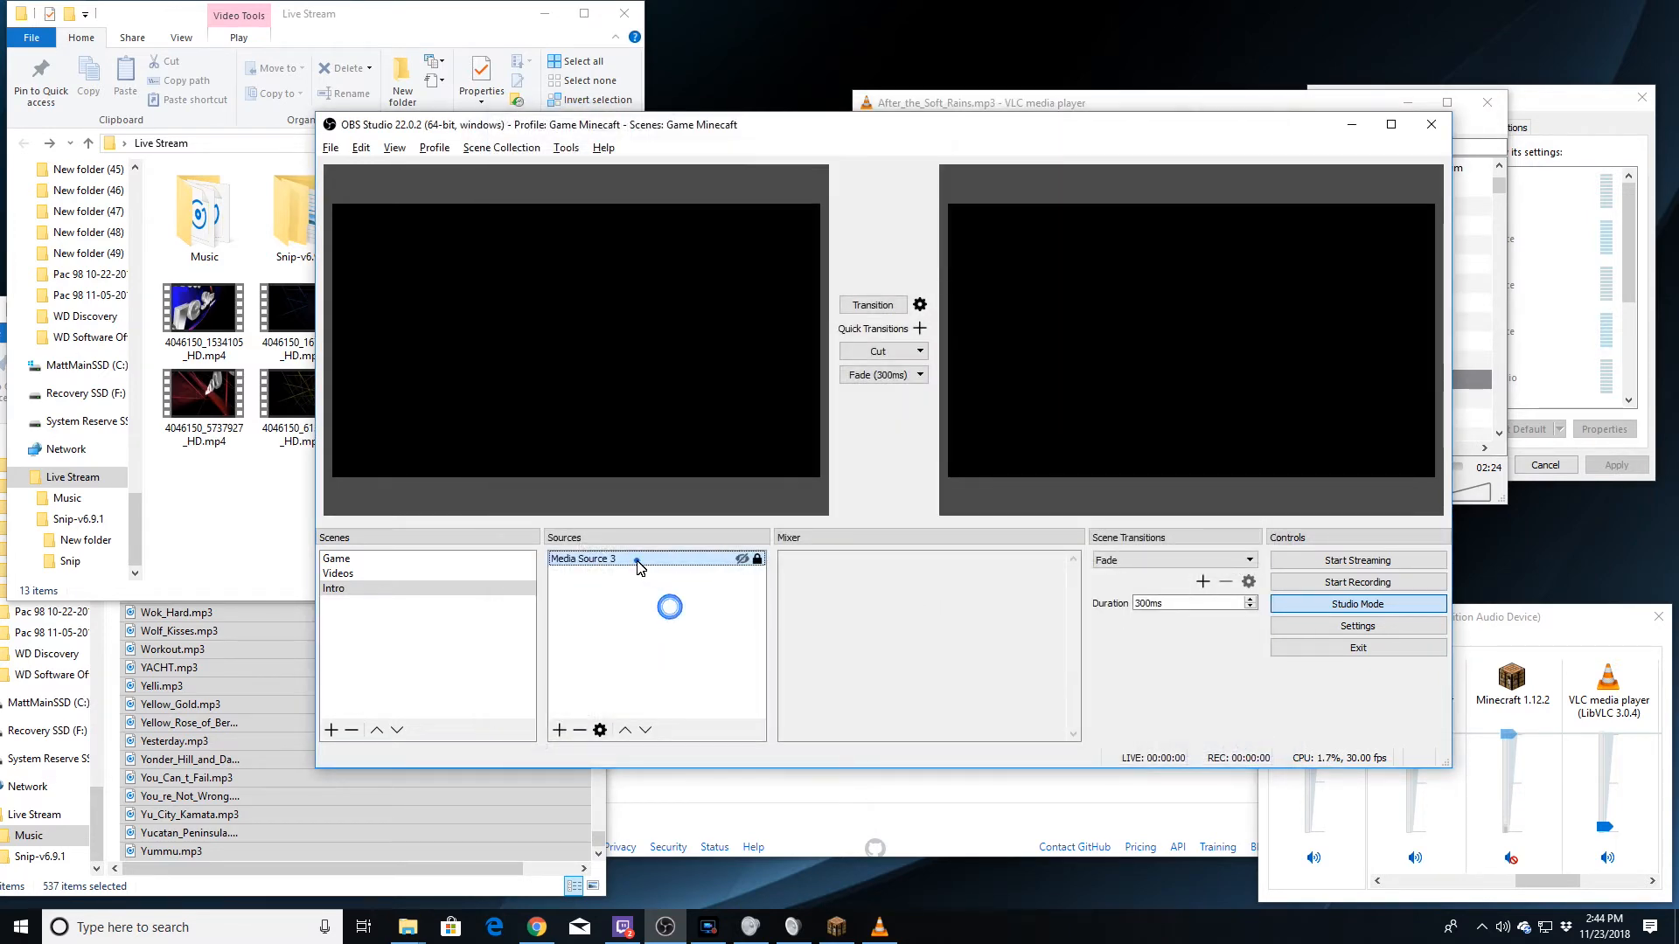
Remove Media Source 3 from the Intro scene and add a new media source in its place.
{"action": "key", "text": "Delete"}
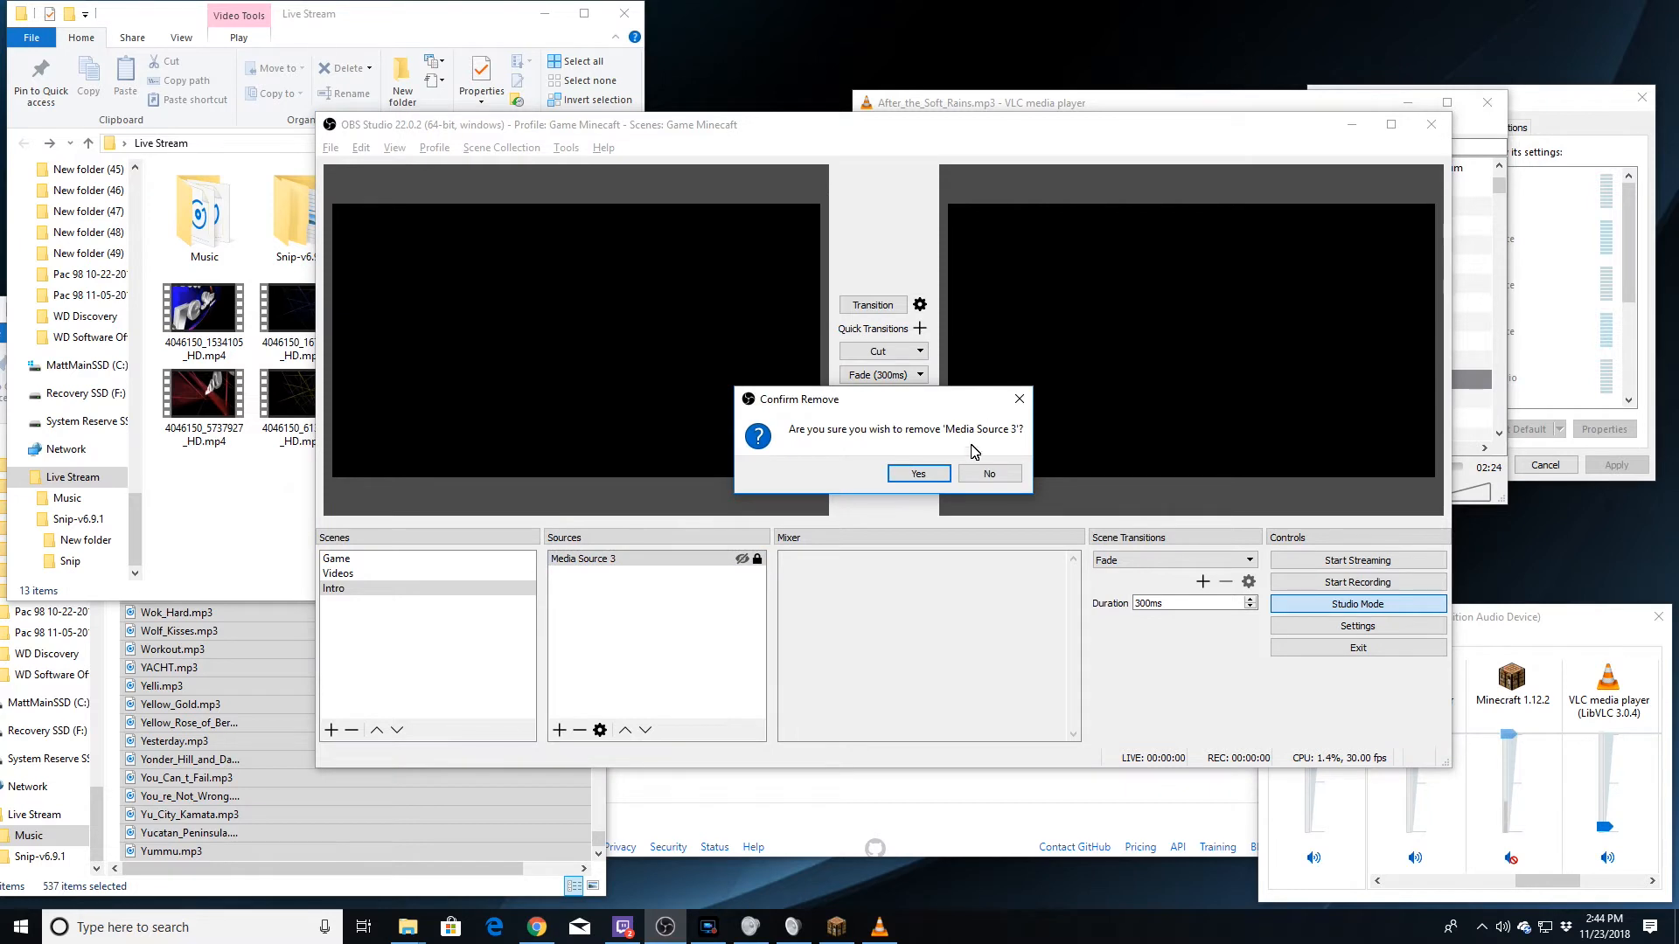
{"action": "left_click", "coordinate": [936, 475]}
{"action": "left_click", "coordinate": [559, 730]}
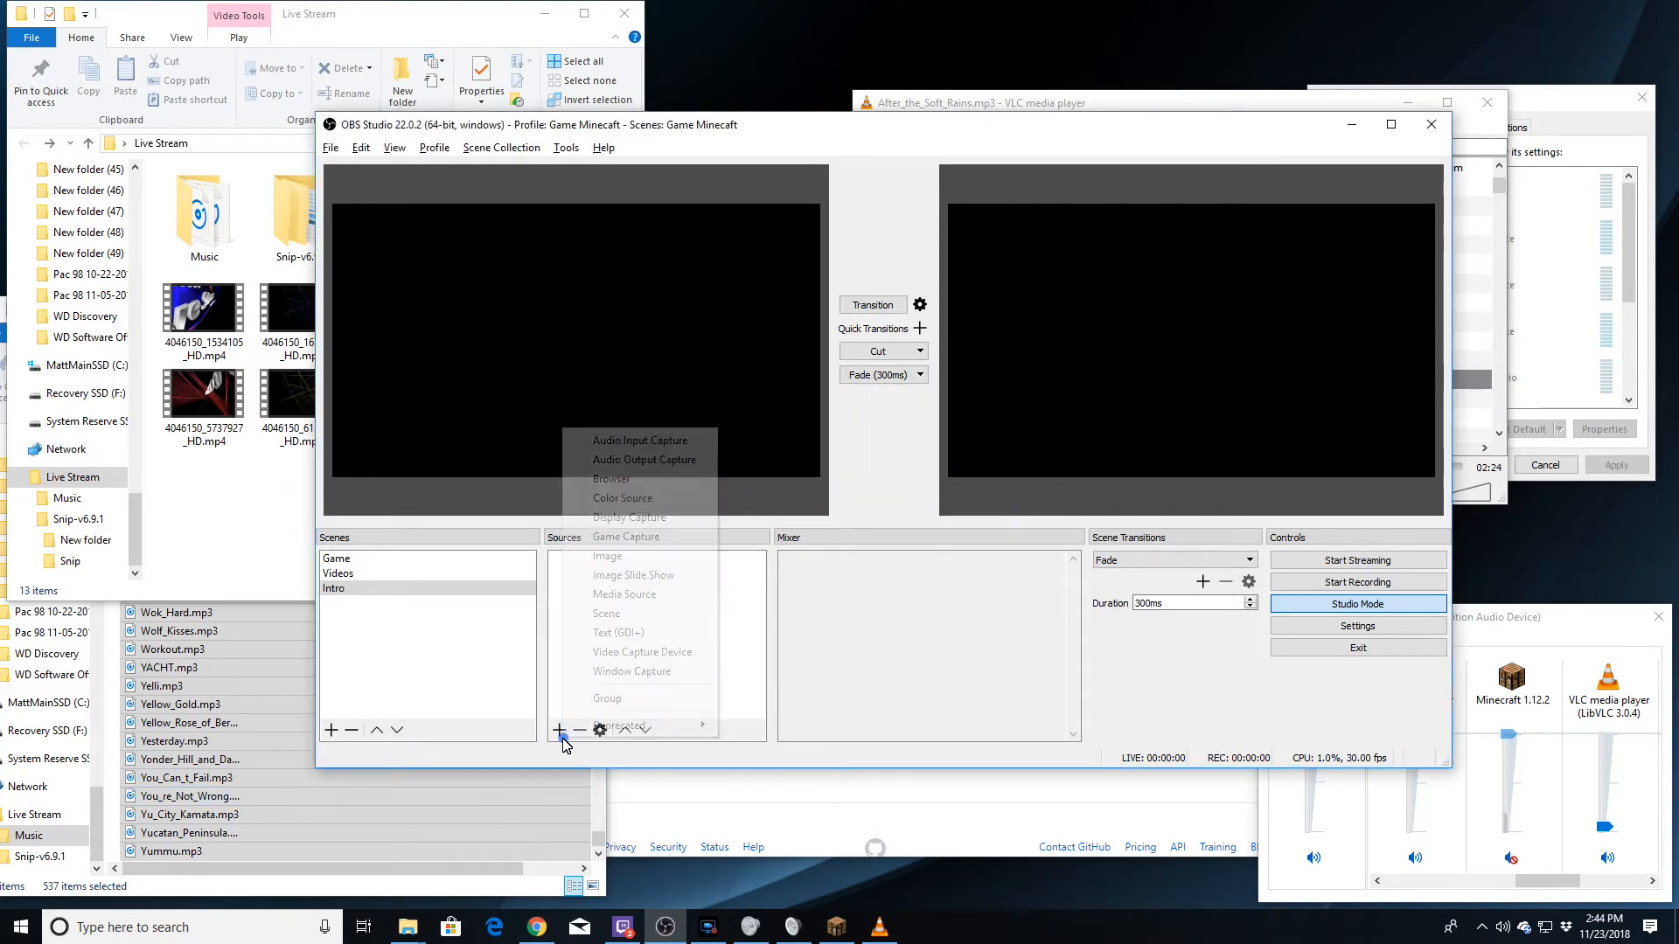
{"action": "left_click", "coordinate": [624, 595]}
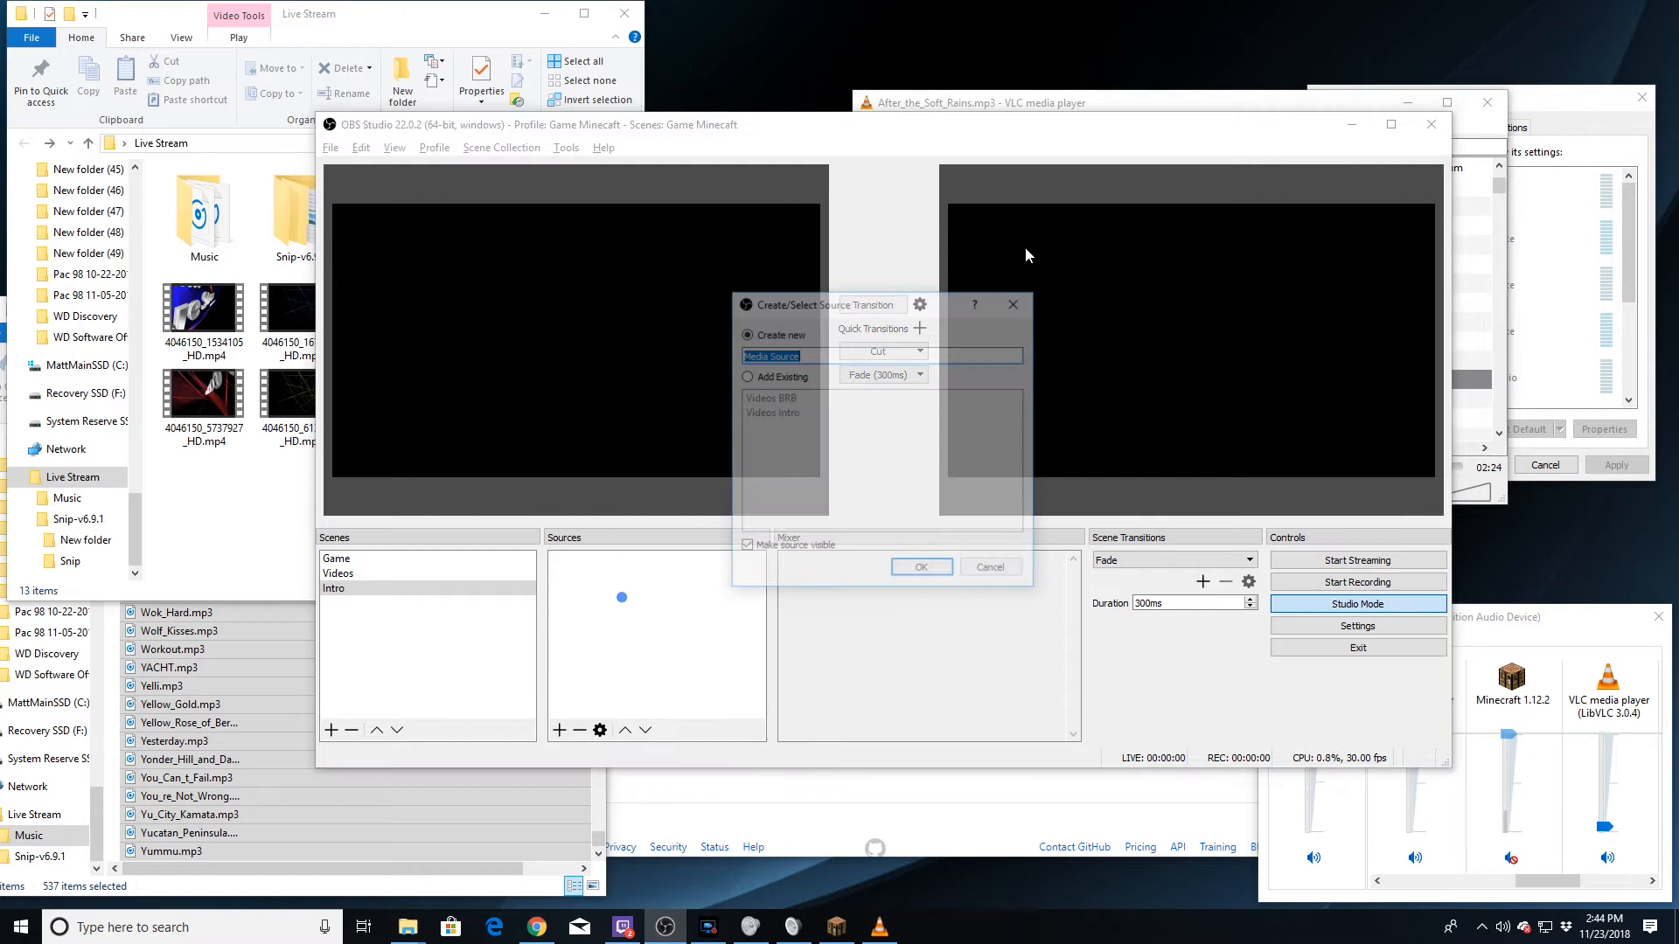
{"action": "left_click", "coordinate": [920, 571]}
Set the new media source's local file to 4046150_92643_HD.mp4 from the Live Stream folder.
{"action": "left_click", "coordinate": [1216, 583]}
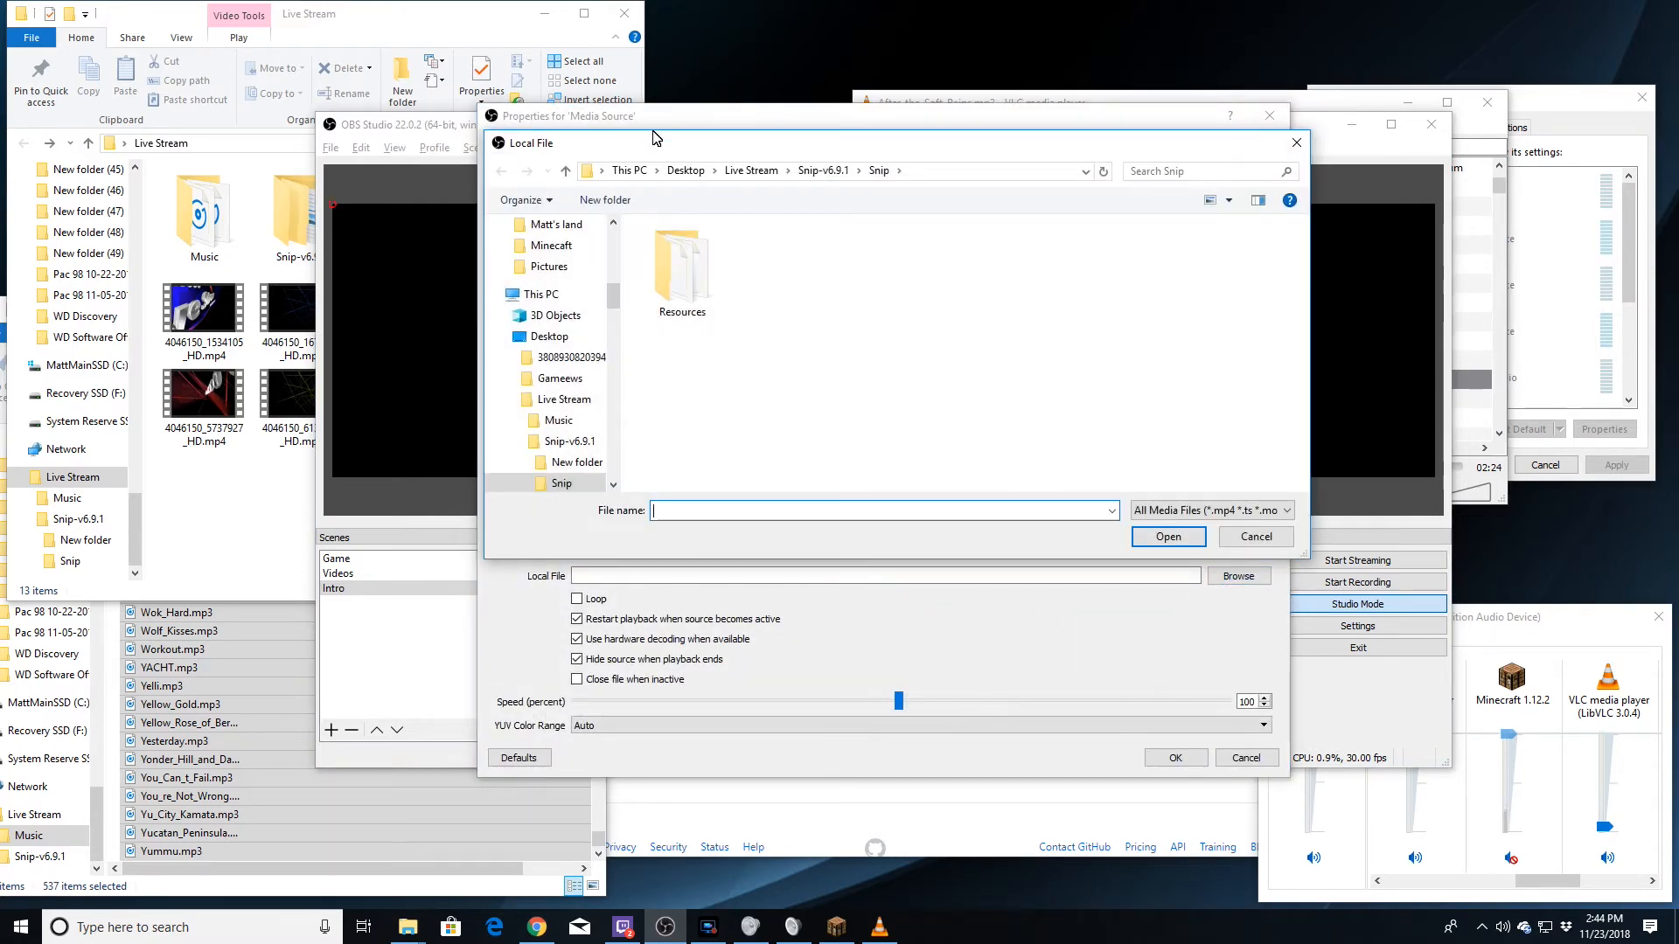
{"action": "left_click", "coordinate": [734, 174]}
{"action": "left_click", "coordinate": [872, 289]}
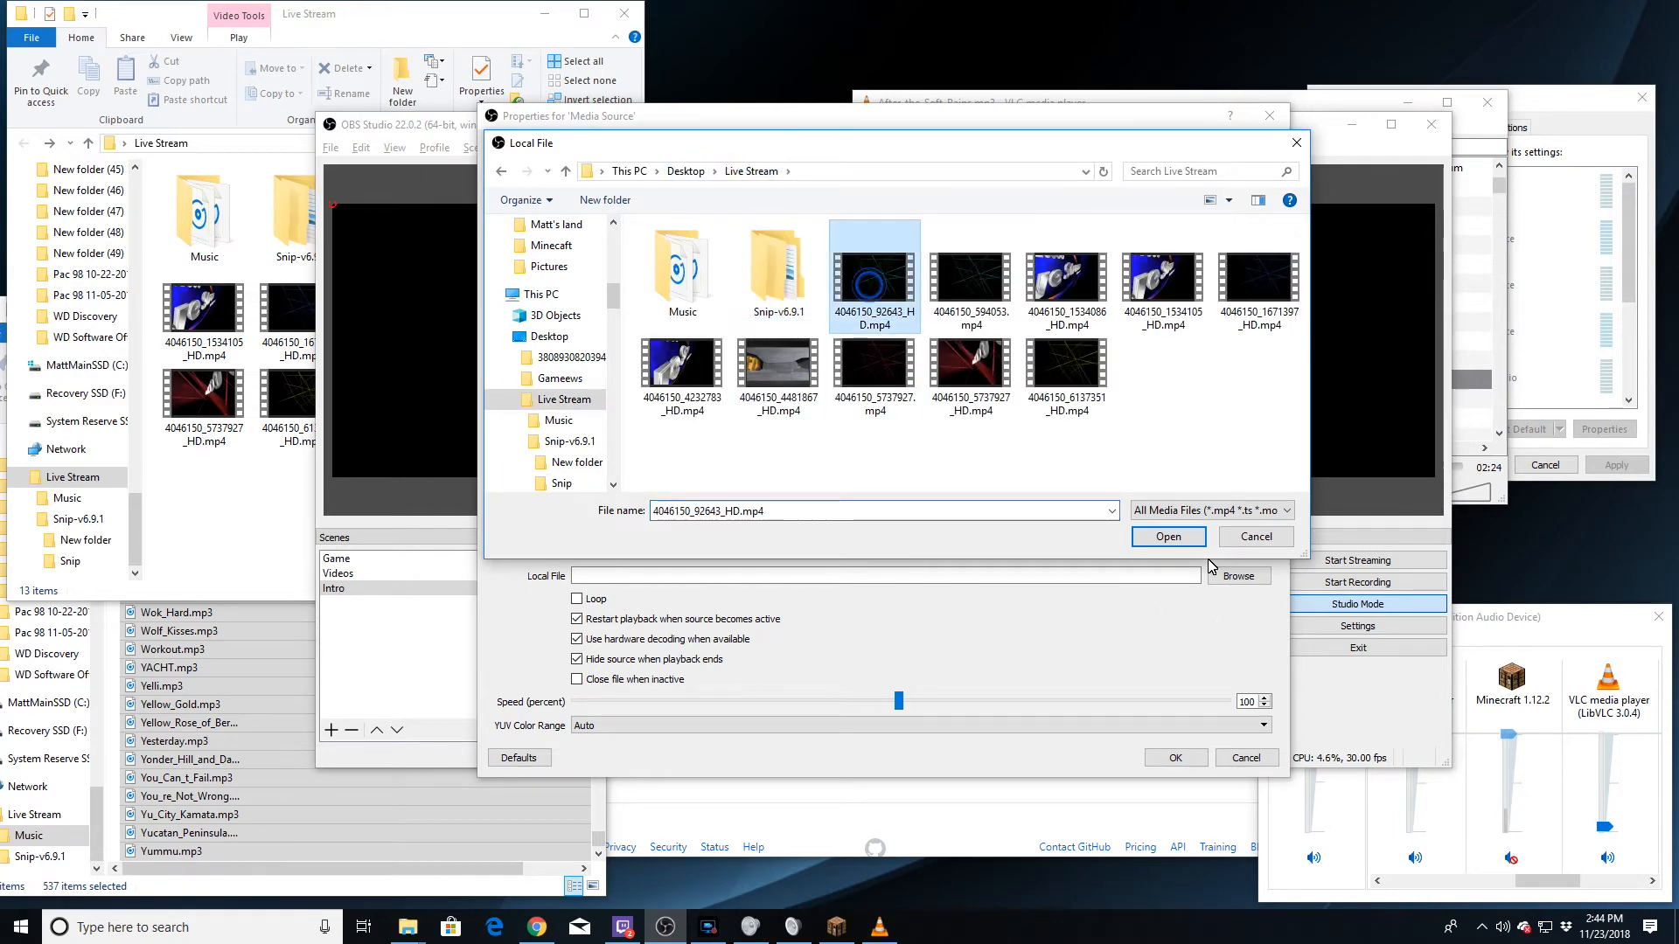
{"action": "left_click", "coordinate": [1168, 537]}
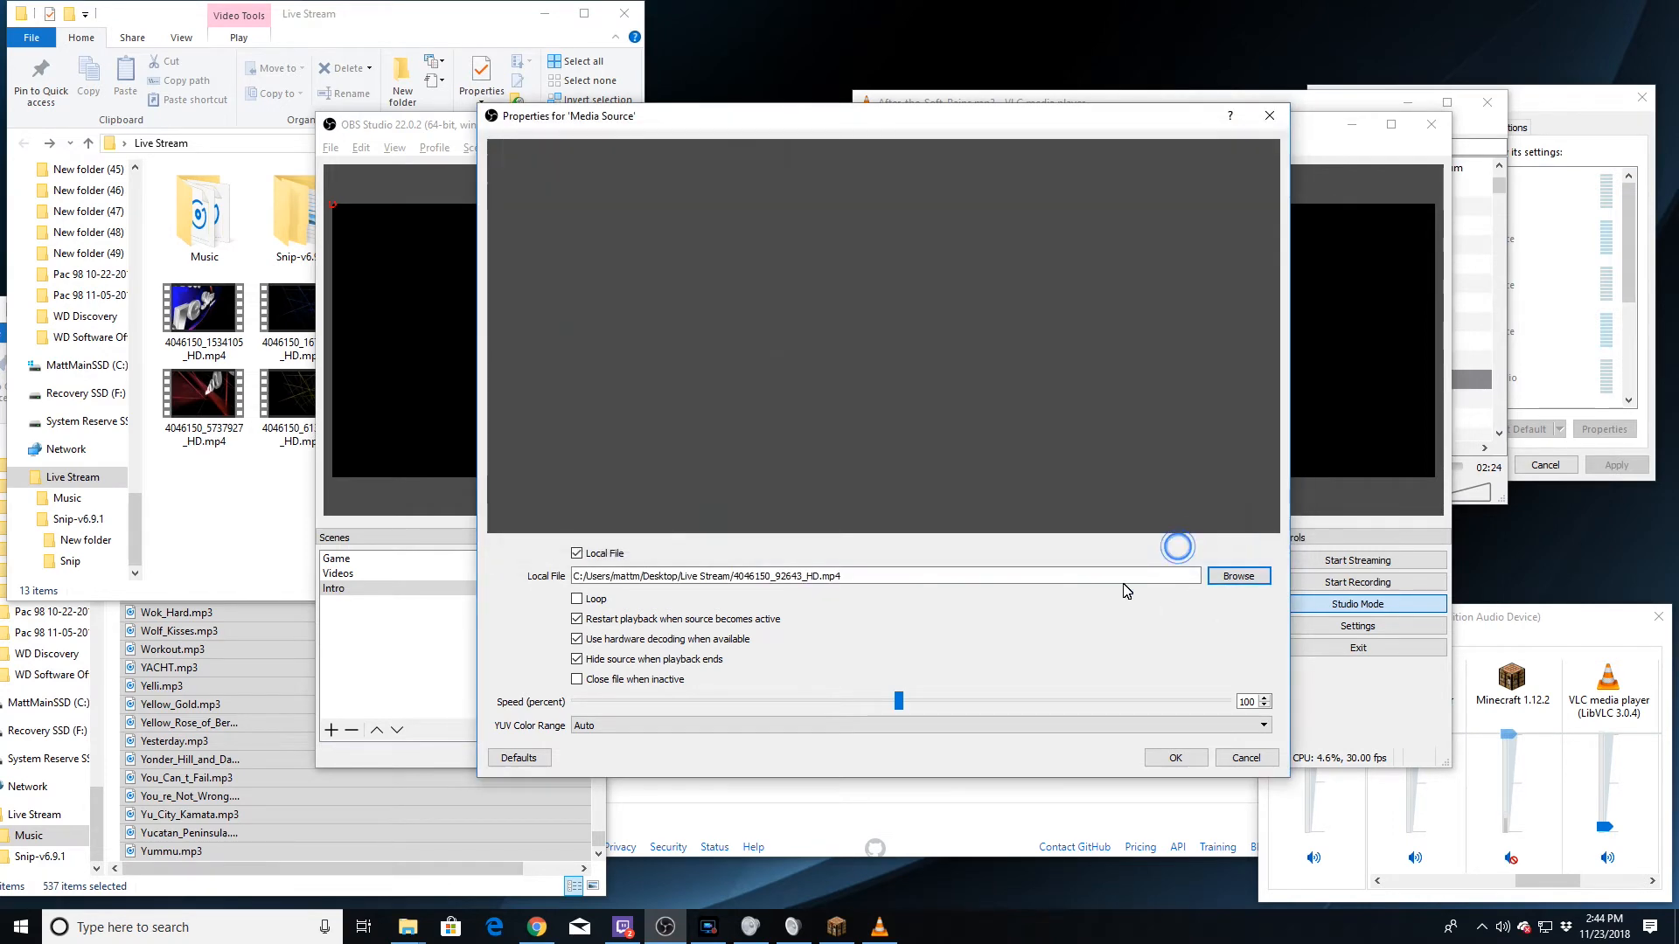
{"action": "left_click", "coordinate": [1175, 758]}
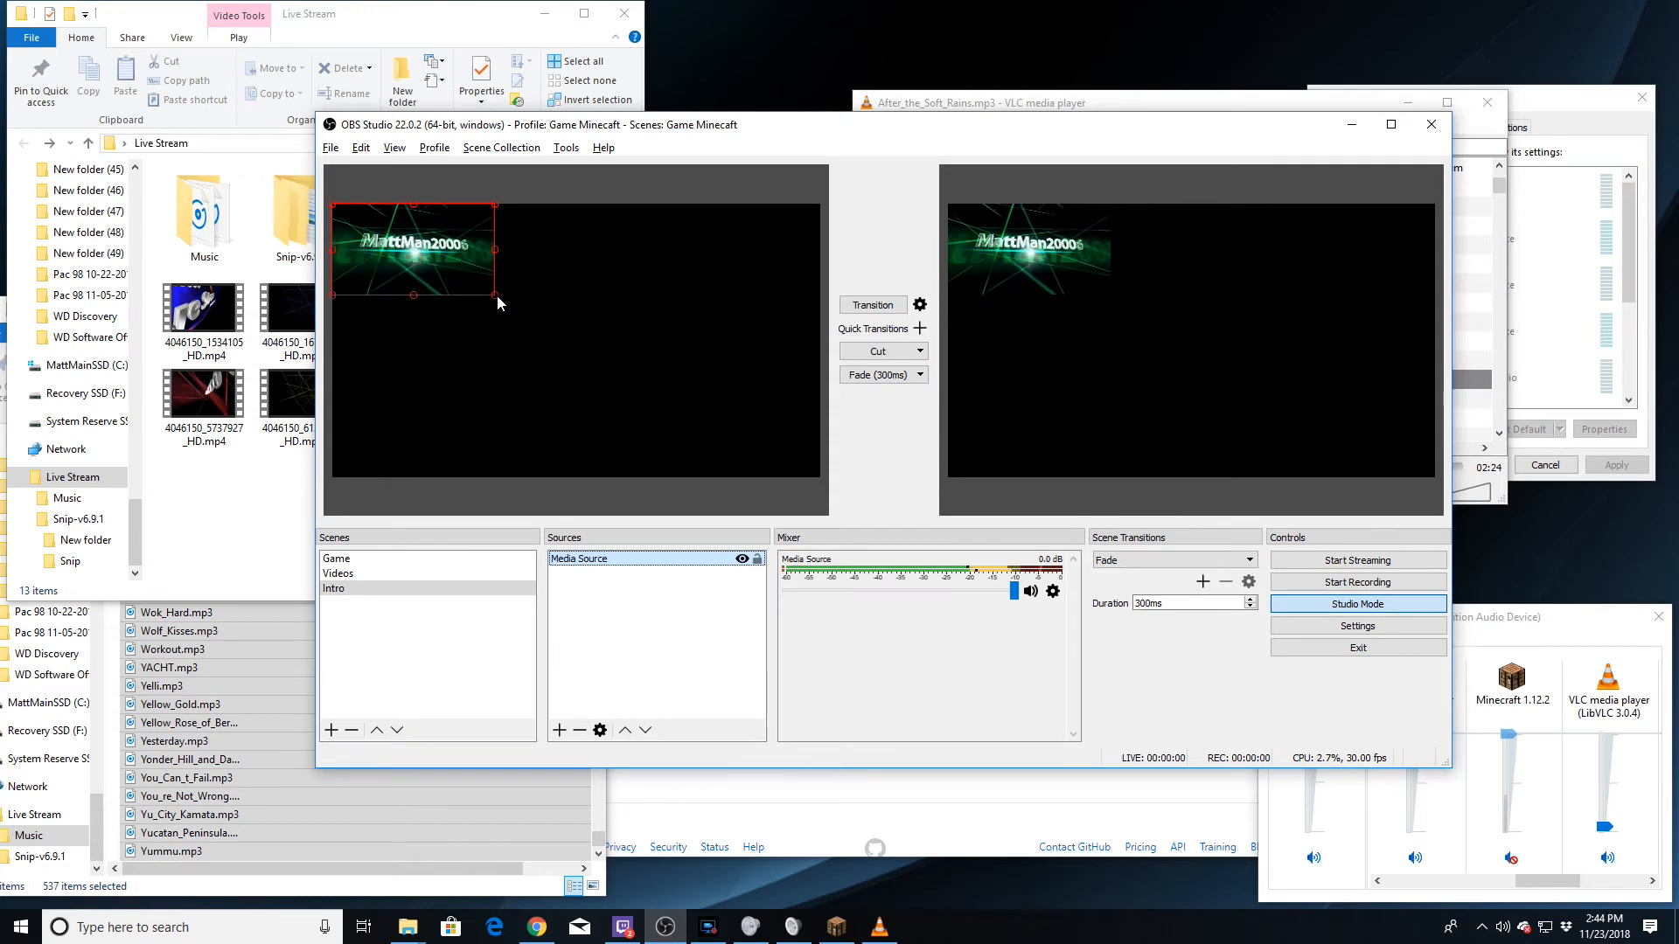
Enlarge the new media source in the Intro scene to fill the preview canvas.
{"action": "left_click_drag", "start_coordinate": [492, 296], "coordinate": [829, 486]}
Rename the media source as Mincaft Let Play, and lock and hide it.
{"action": "right_click", "coordinate": [588, 559]}
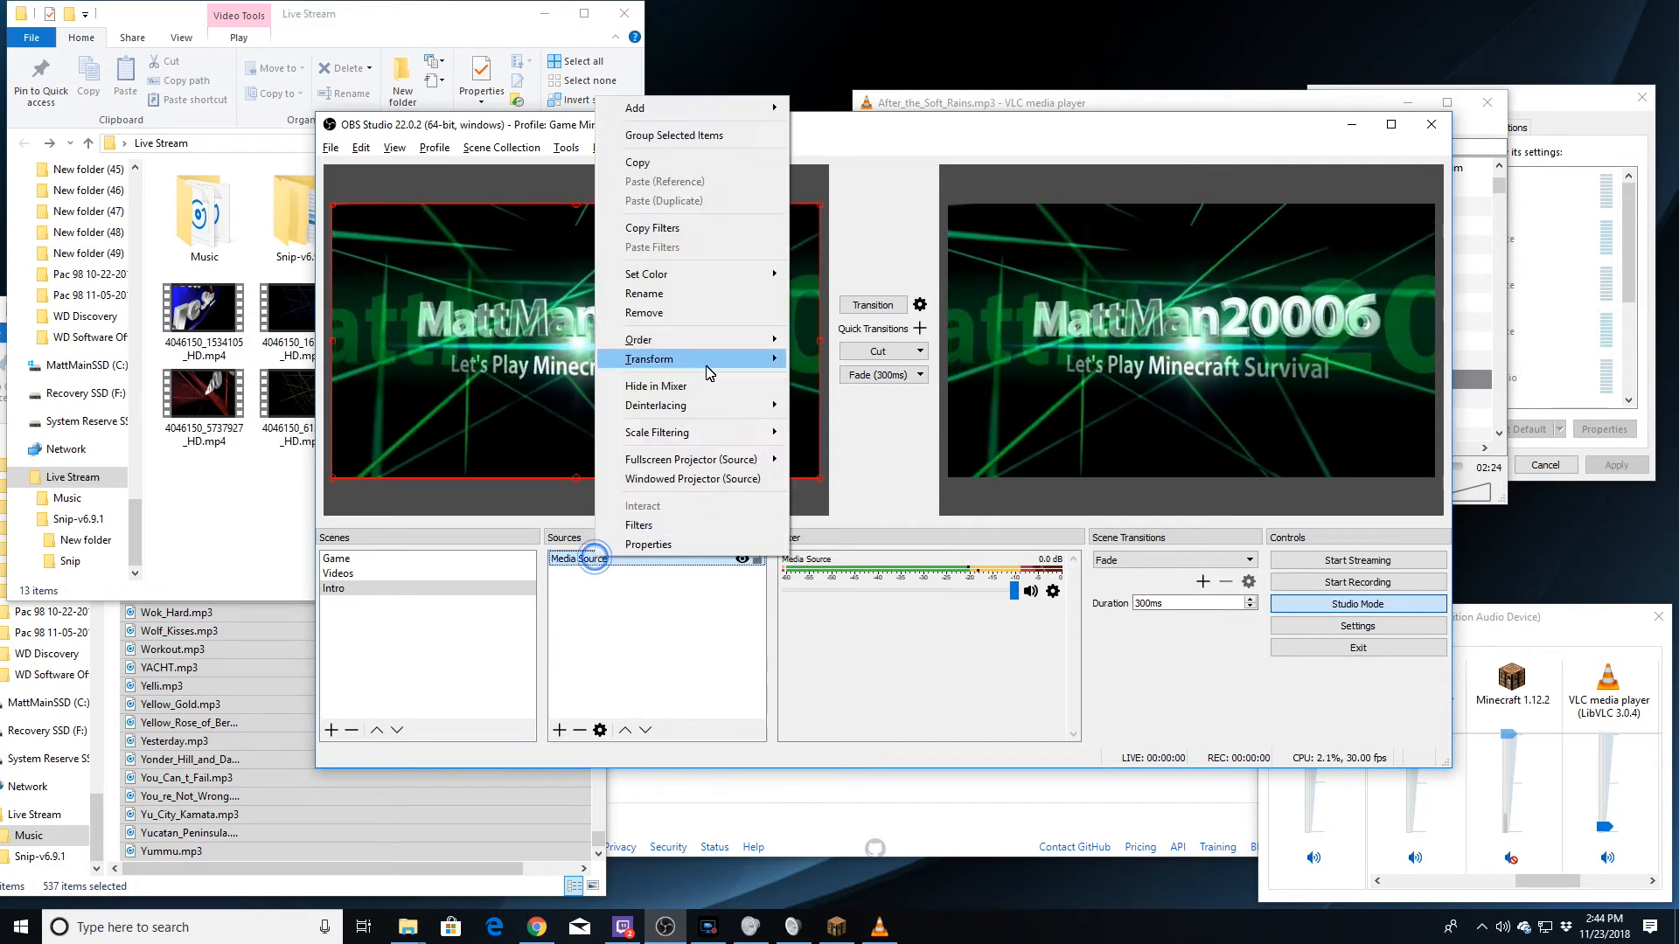
{"action": "left_click", "coordinate": [653, 295]}
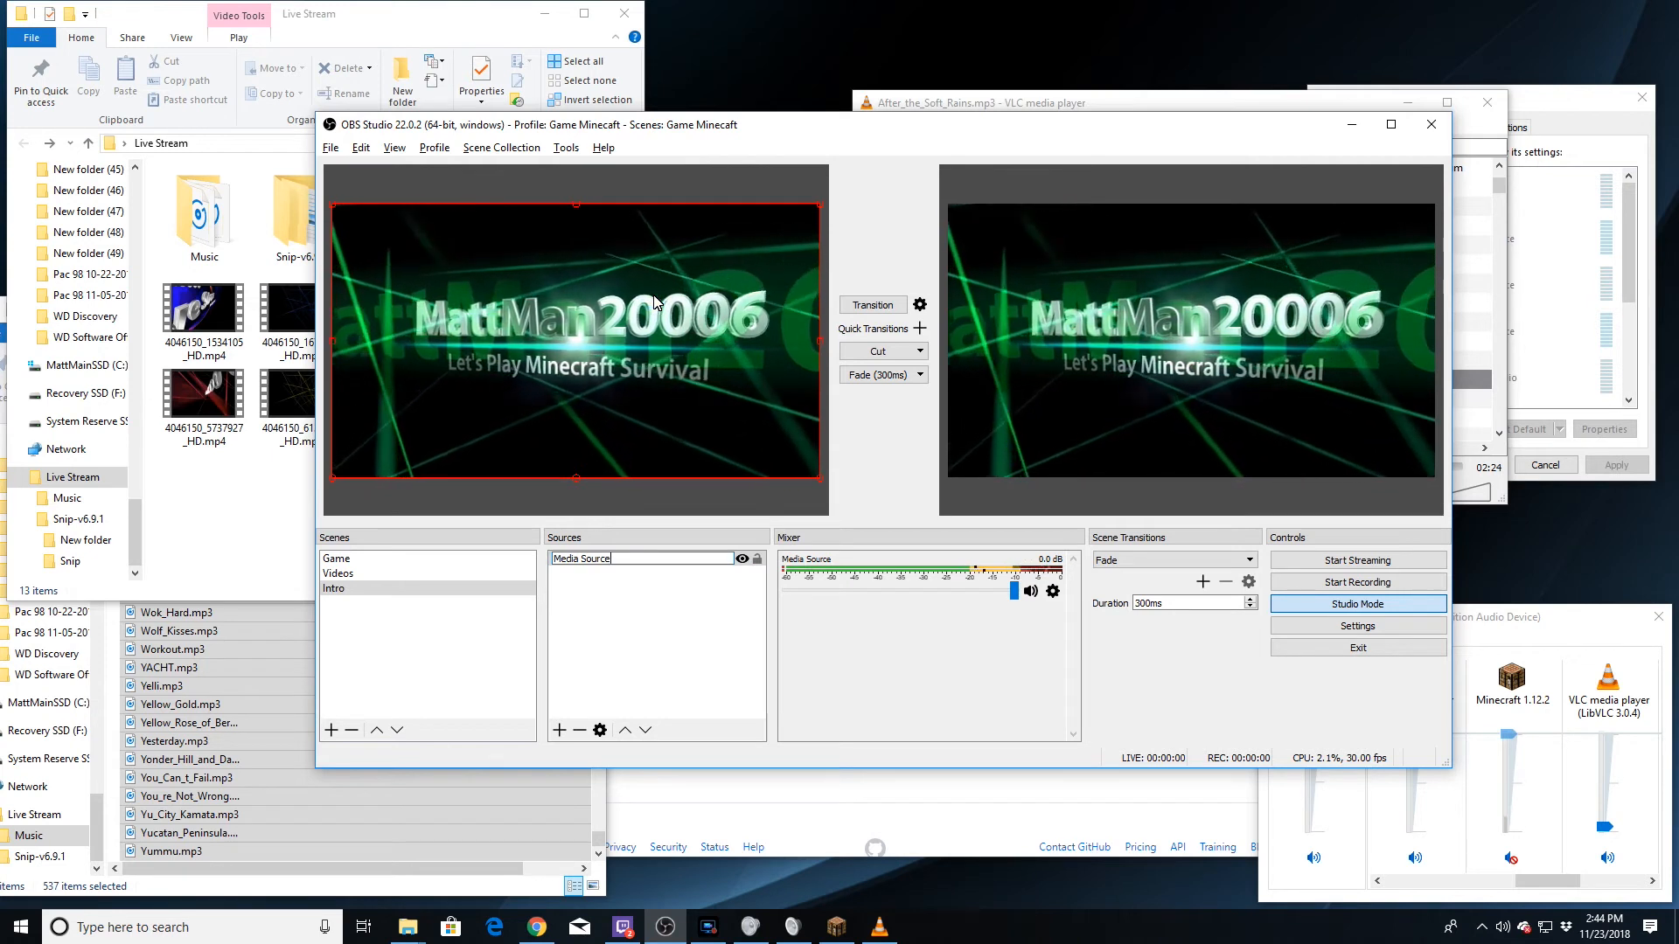
{"action": "key", "text": "BackSpace"}
{"action": "key", "text": "BackSpace"}
{"action": "key", "text": "BackSpace"}
{"action": "key", "text": "BackSpace"}
{"action": "key", "text": "BackSpace"}
{"action": "key", "text": "BackSpace"}
{"action": "key", "text": "BackSpace"}
{"action": "key", "text": "BackSpace"}
{"action": "key", "text": "BackSpace"}
{"action": "key", "text": "BackSpace"}
{"action": "key", "text": "BackSpace"}
{"action": "key", "text": "BackSpace"}
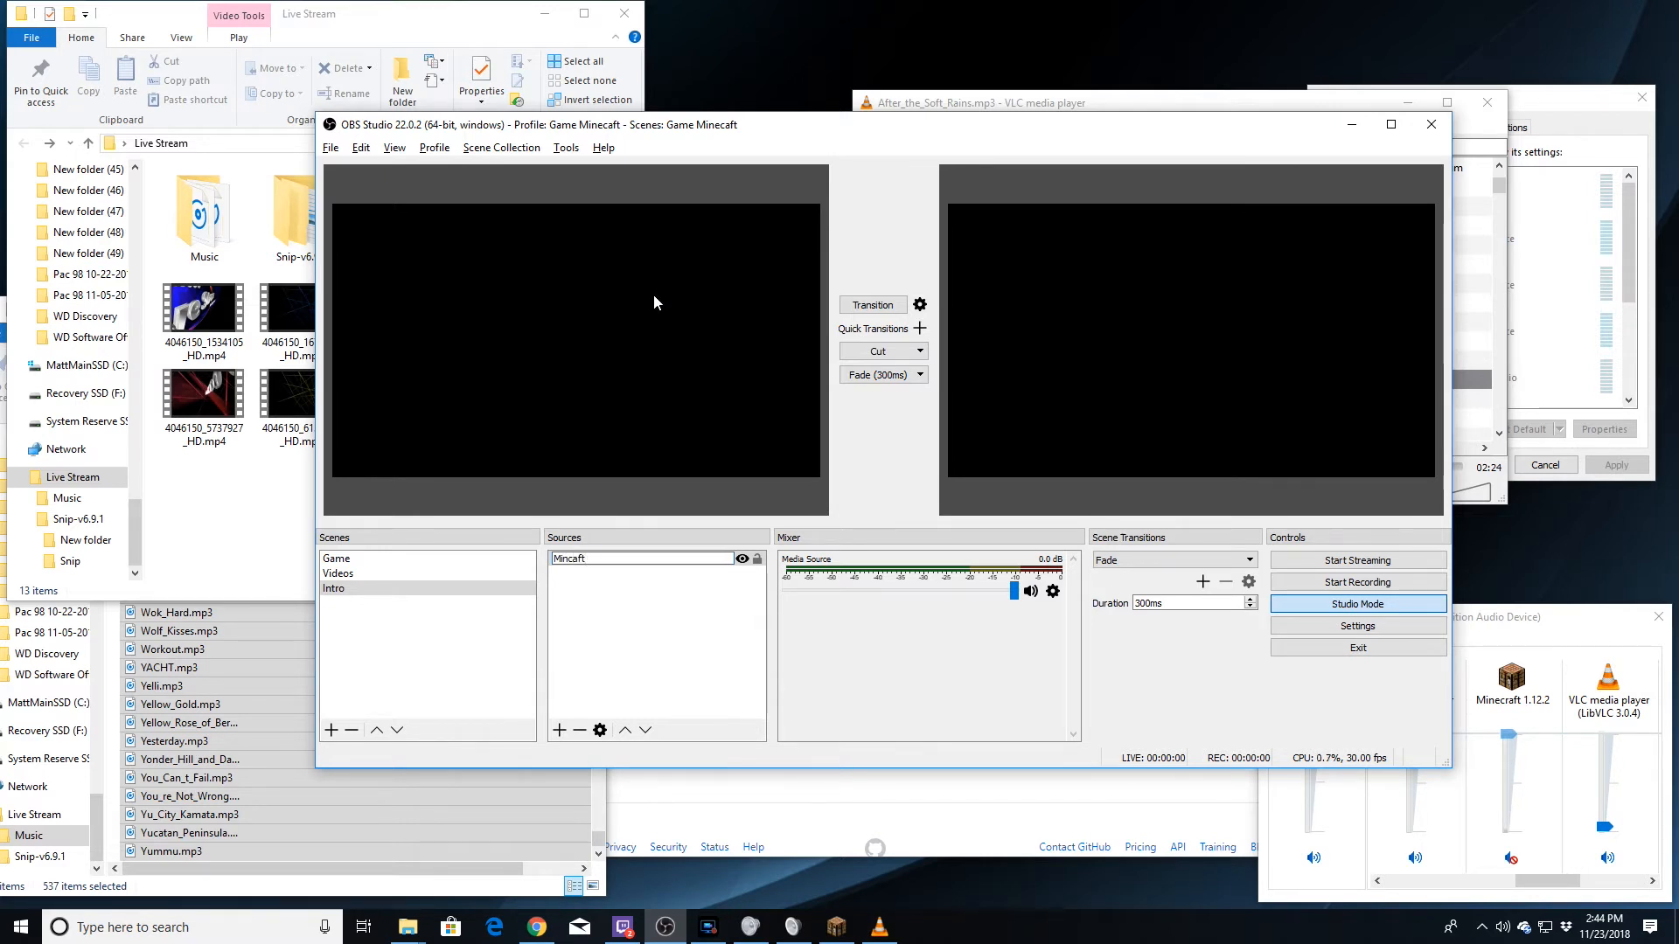
{"action": "type", "text": "Mincaft Let Play"}
{"action": "left_click", "coordinate": [652, 654]}
{"action": "left_click", "coordinate": [757, 562]}
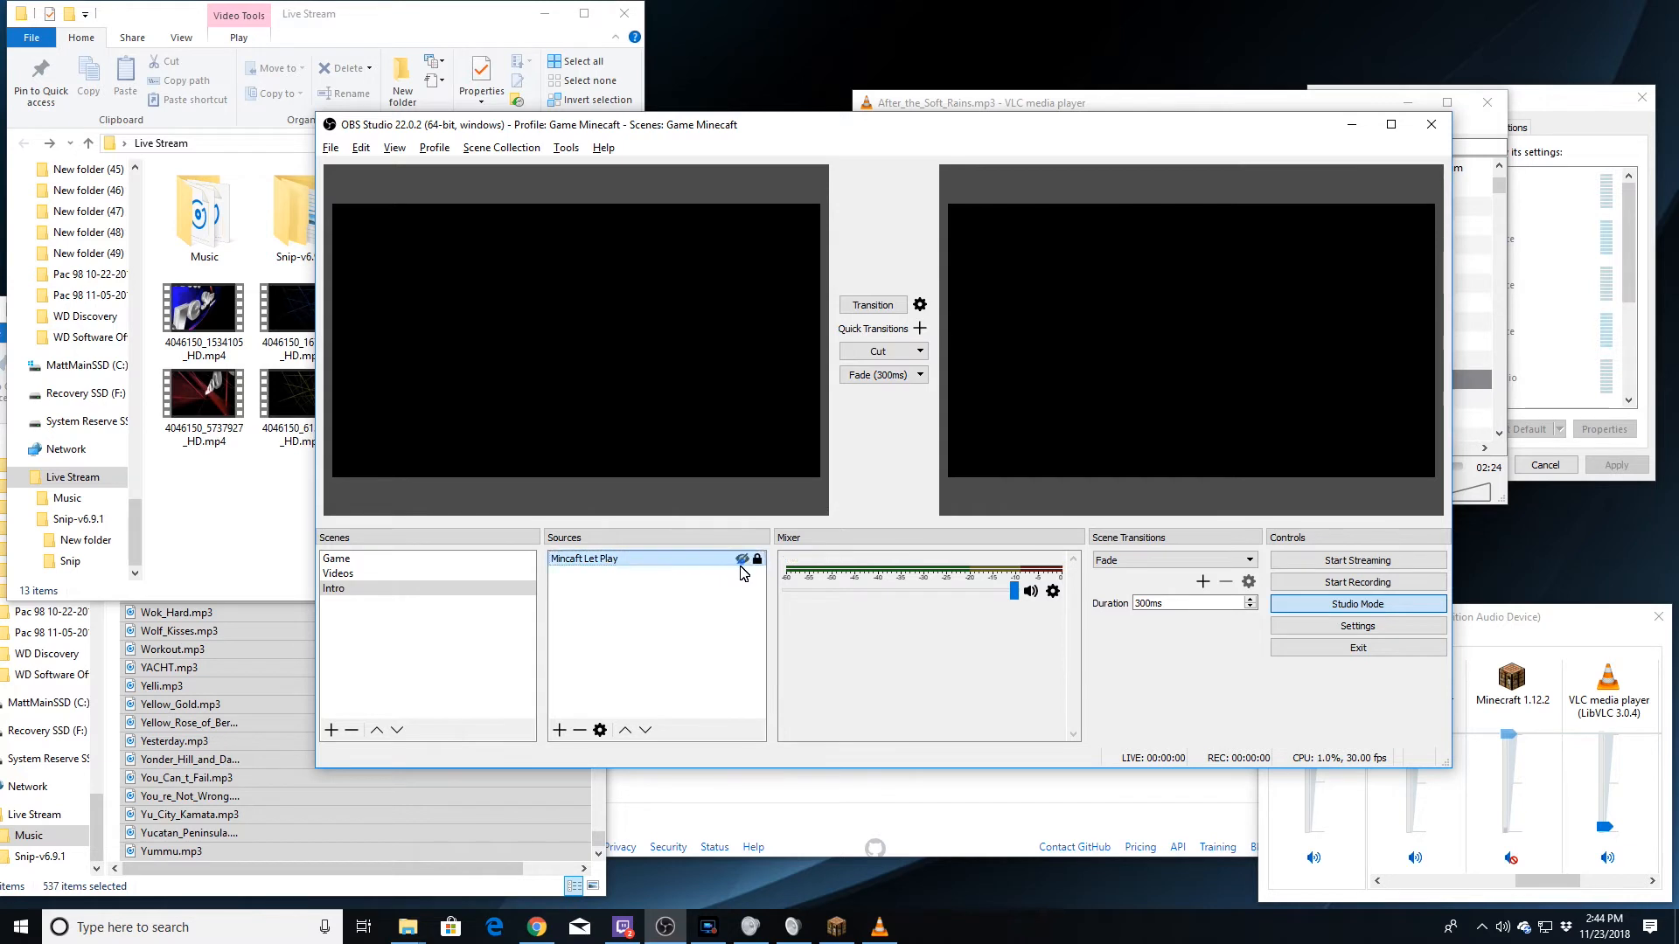
Add a media source to the Intro scene using 4046150_594053.mp4 from the Live Stream folder and enlarge it to fill the canvas.
{"action": "right_click", "coordinate": [713, 594]}
{"action": "mouse_move", "coordinate": [767, 603]}
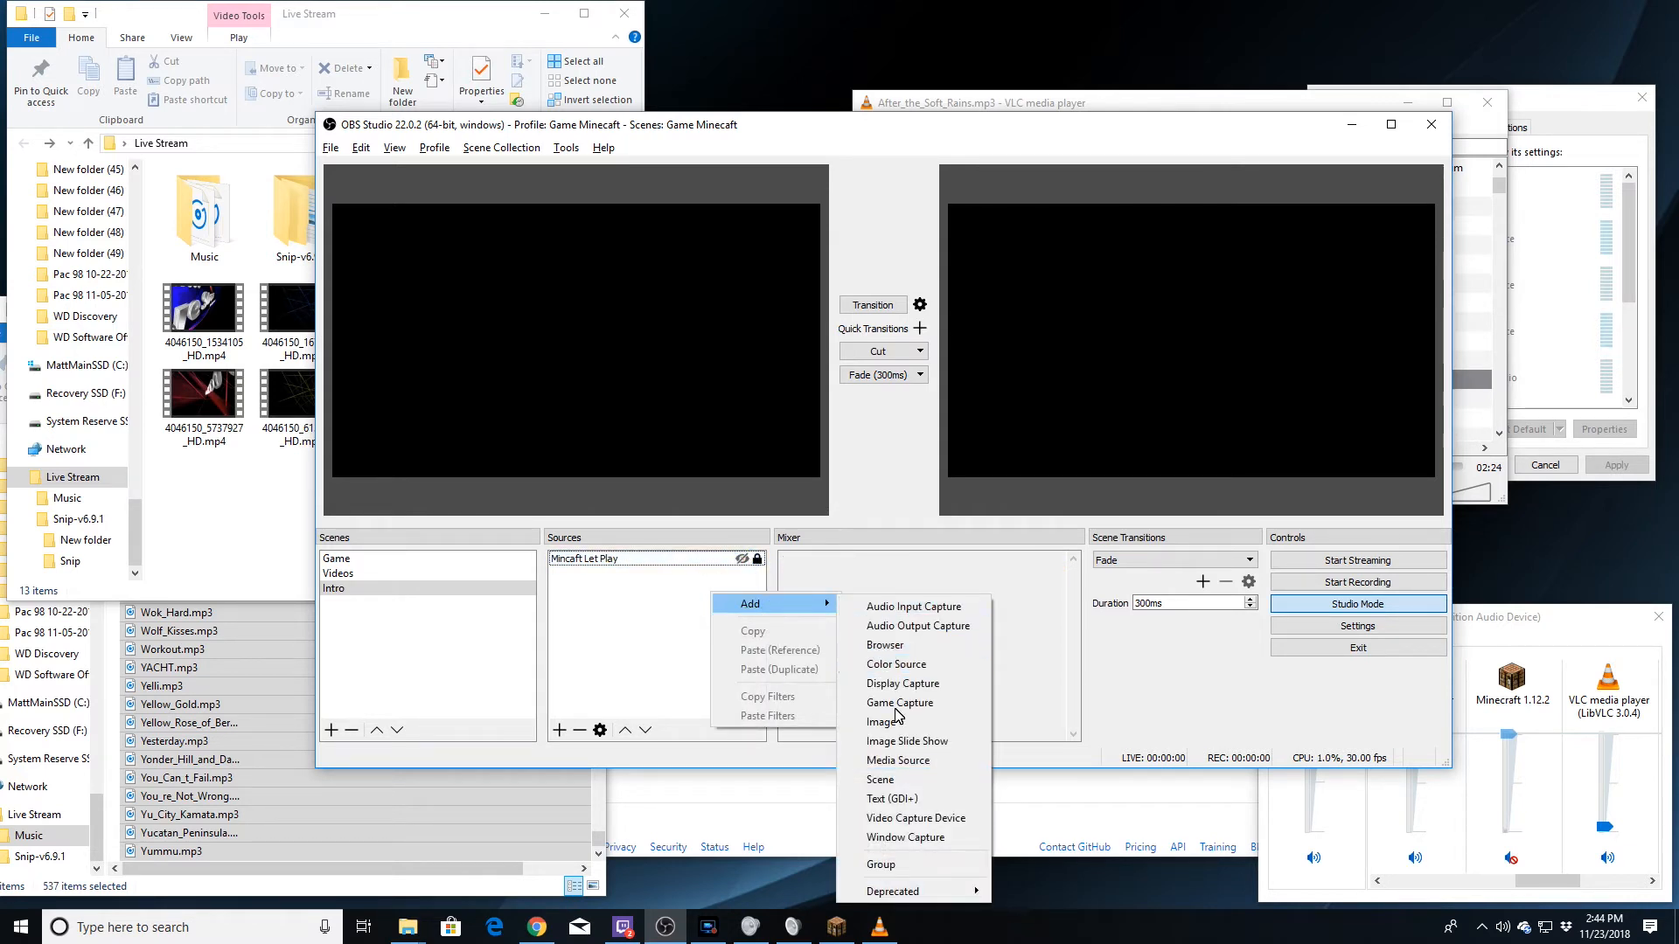
{"action": "left_click", "coordinate": [914, 760]}
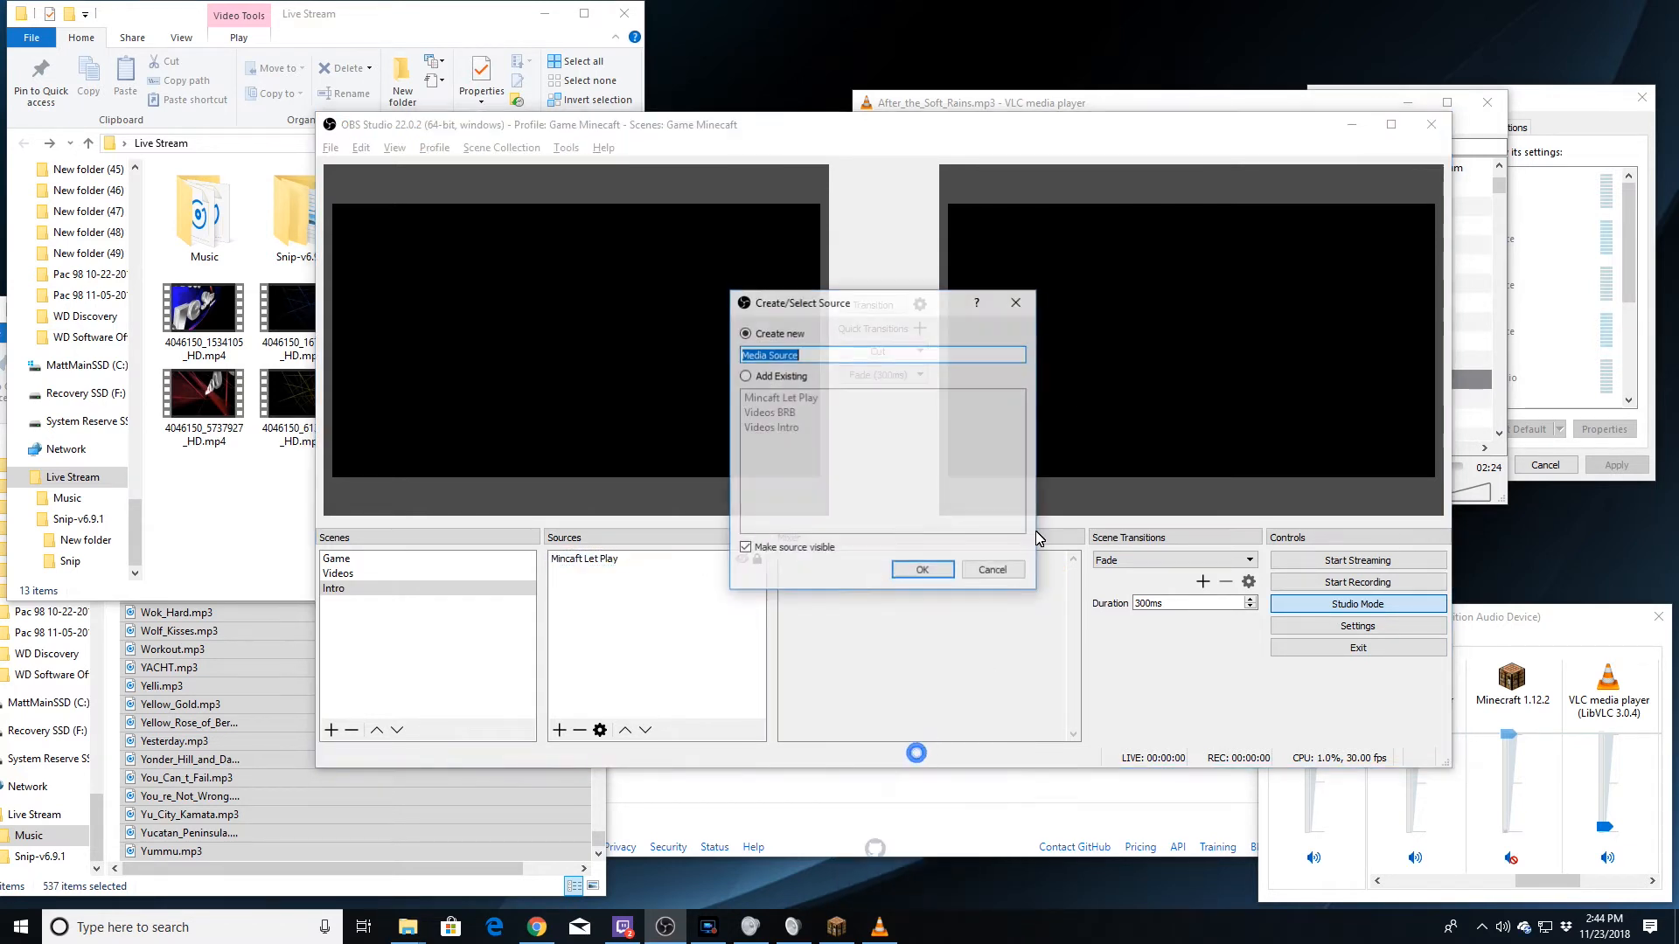
{"action": "left_click", "coordinate": [923, 571]}
{"action": "left_click", "coordinate": [1239, 576]}
{"action": "left_click", "coordinate": [994, 278]}
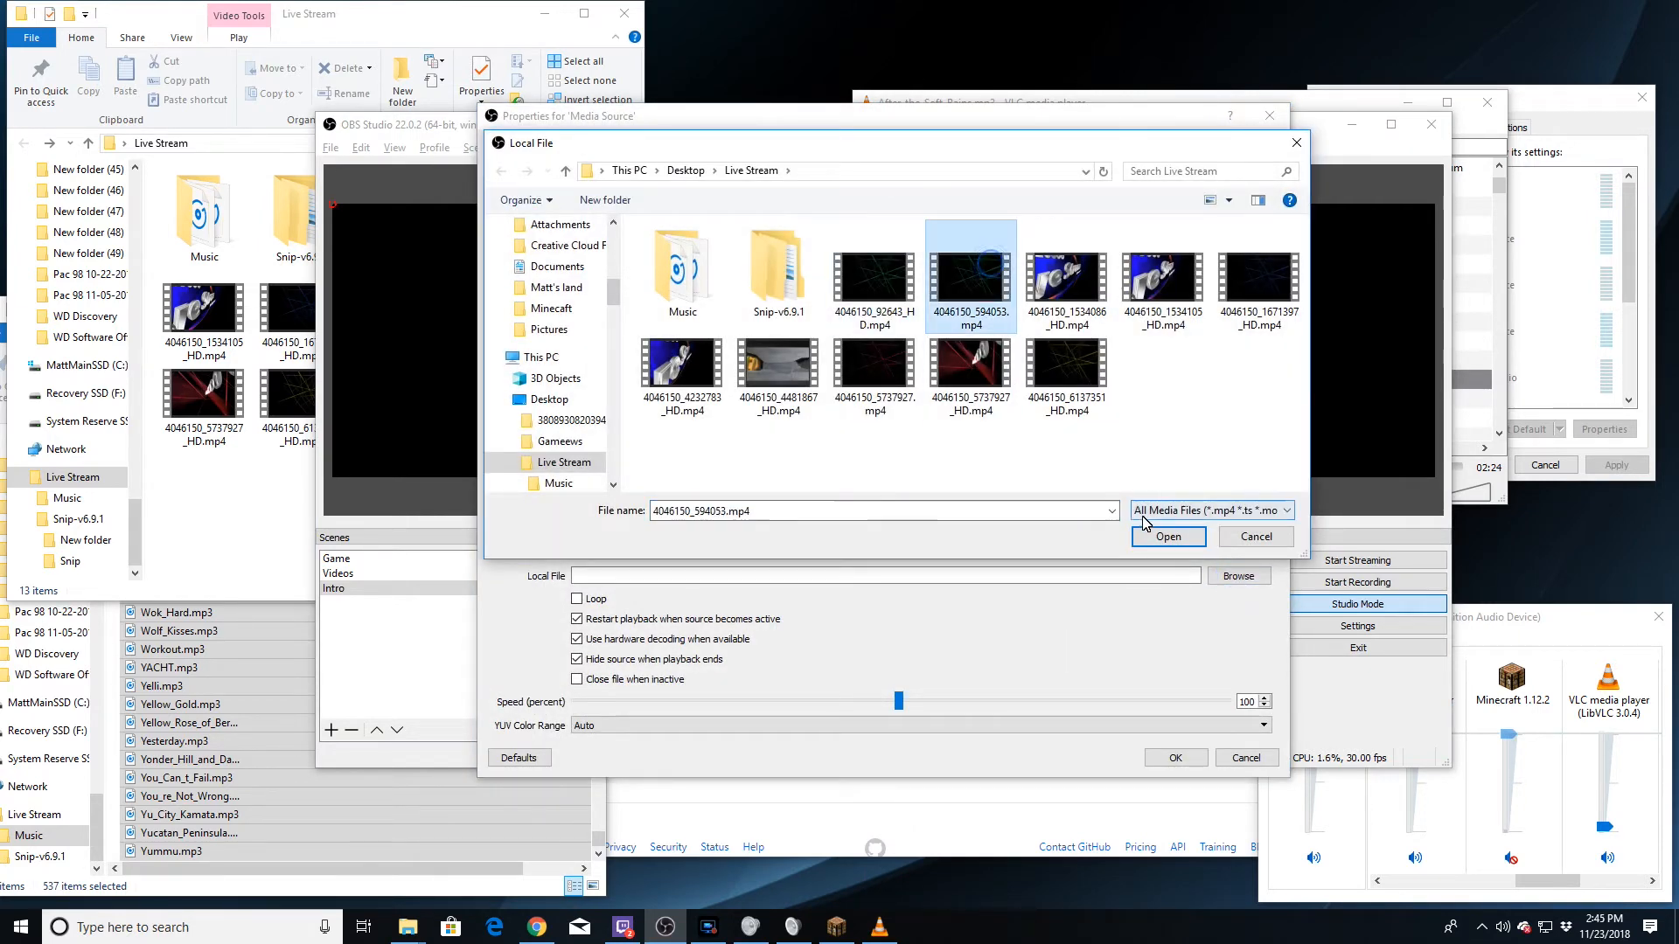
{"action": "left_click", "coordinate": [1156, 535]}
{"action": "left_click", "coordinate": [1177, 762]}
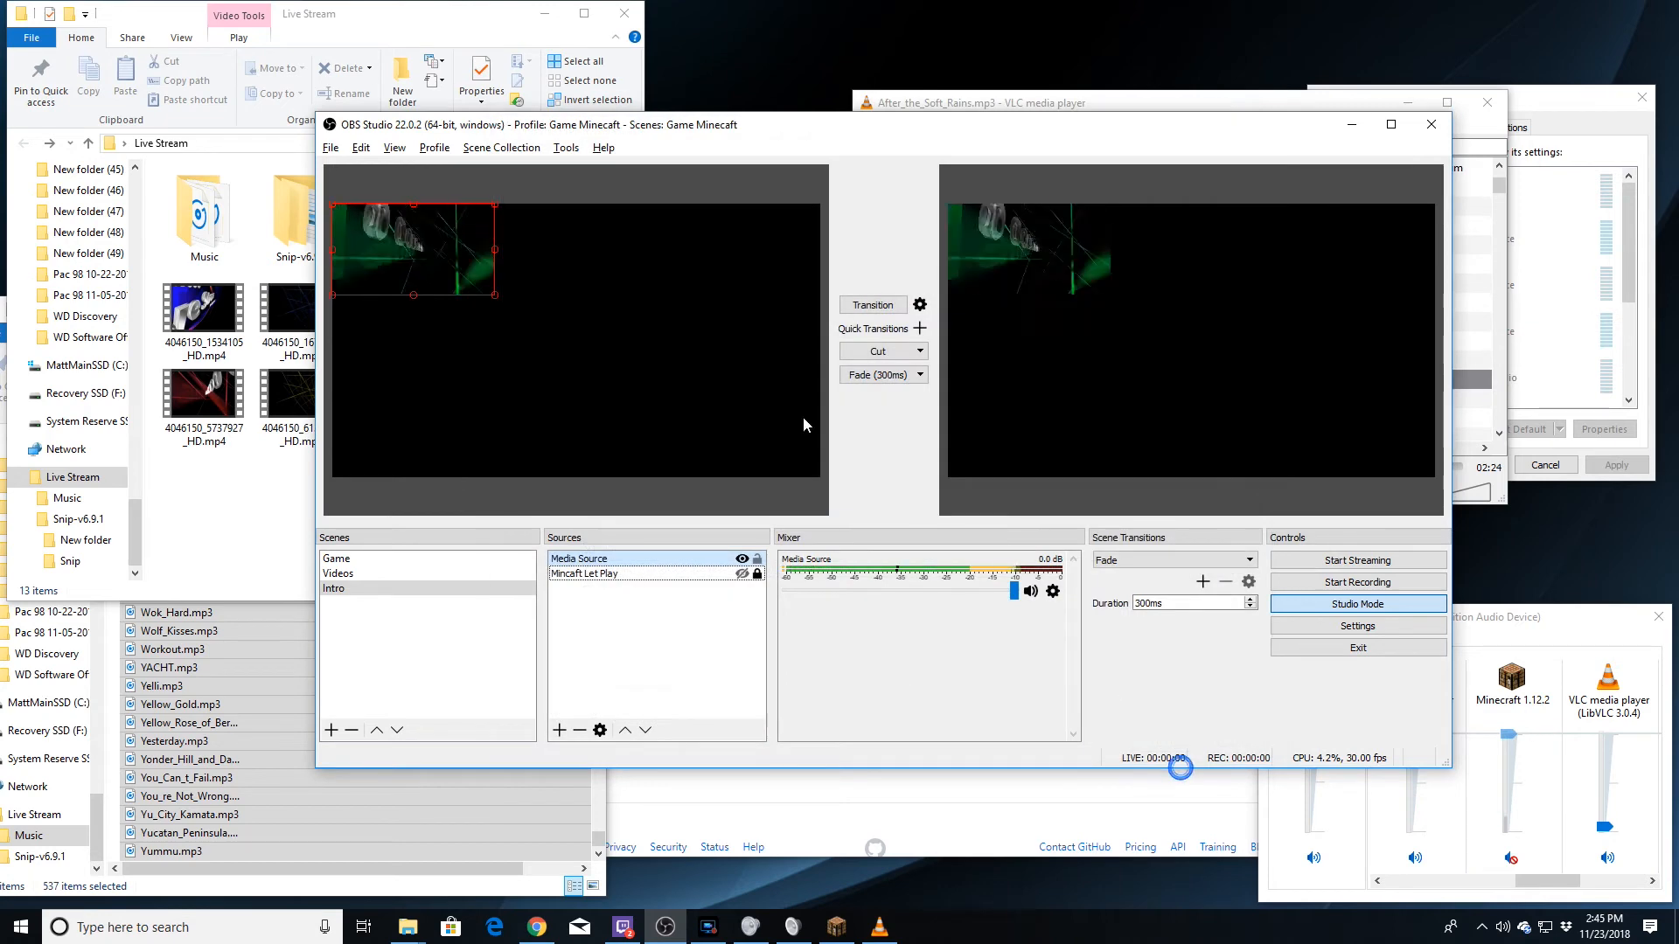
{"action": "left_click_drag", "start_coordinate": [493, 294], "coordinate": [820, 476]}
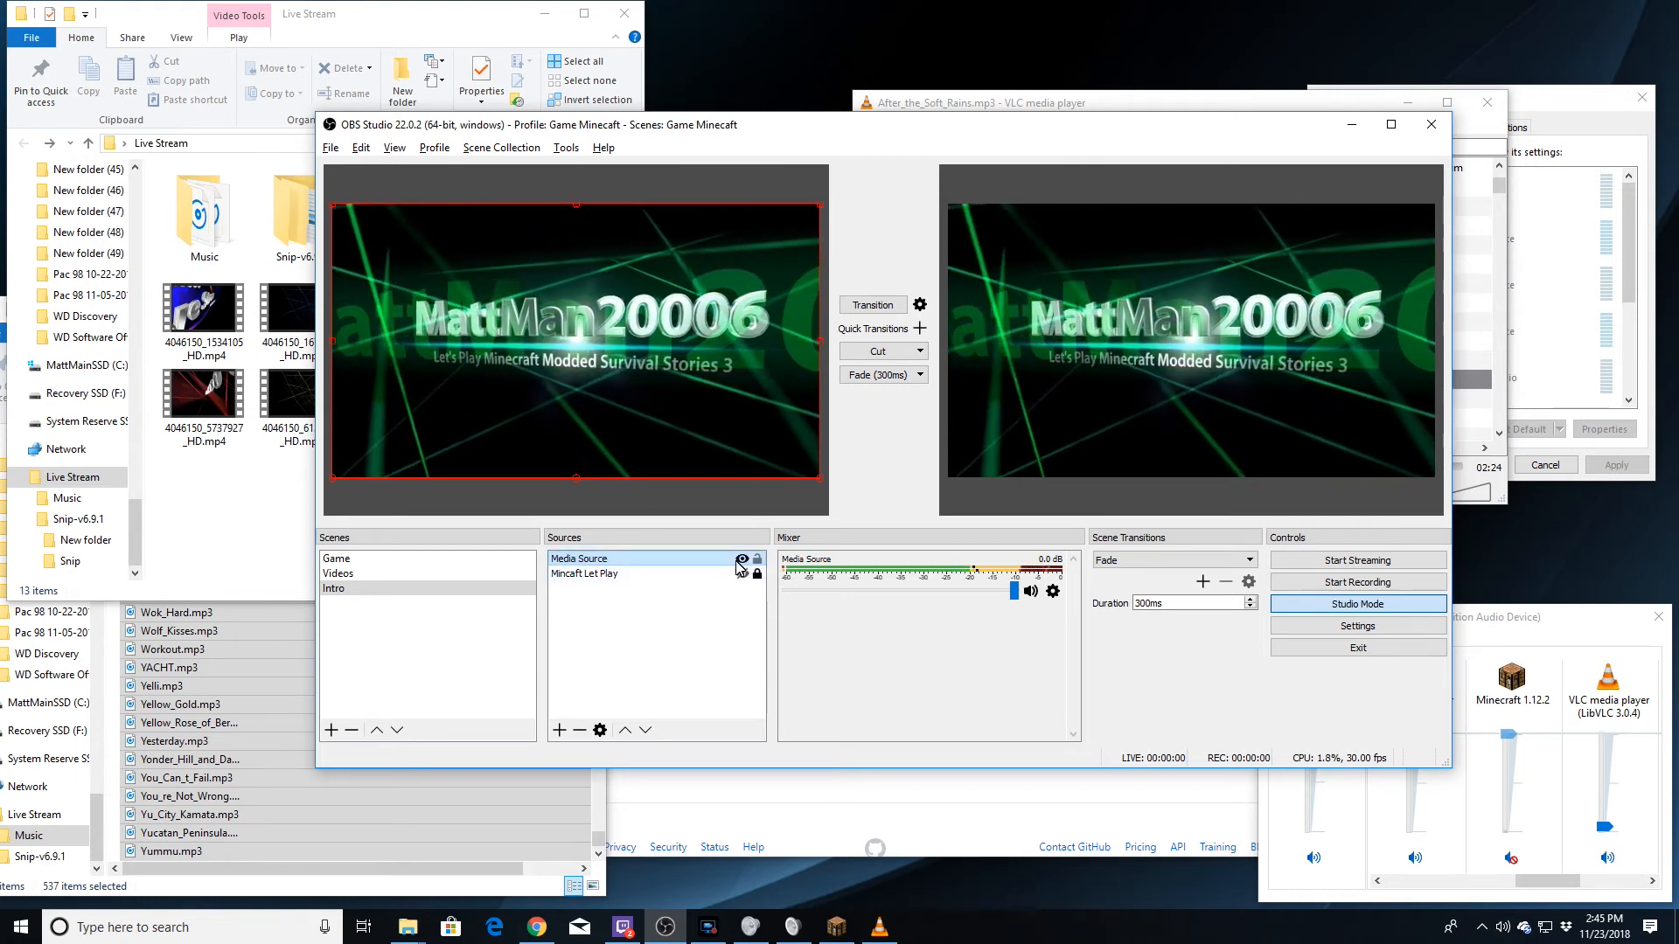
Change the new media source's local file to 4046150_1671397_HD.mp4.
{"action": "double_click", "coordinate": [690, 559]}
{"action": "left_click", "coordinate": [1222, 578]}
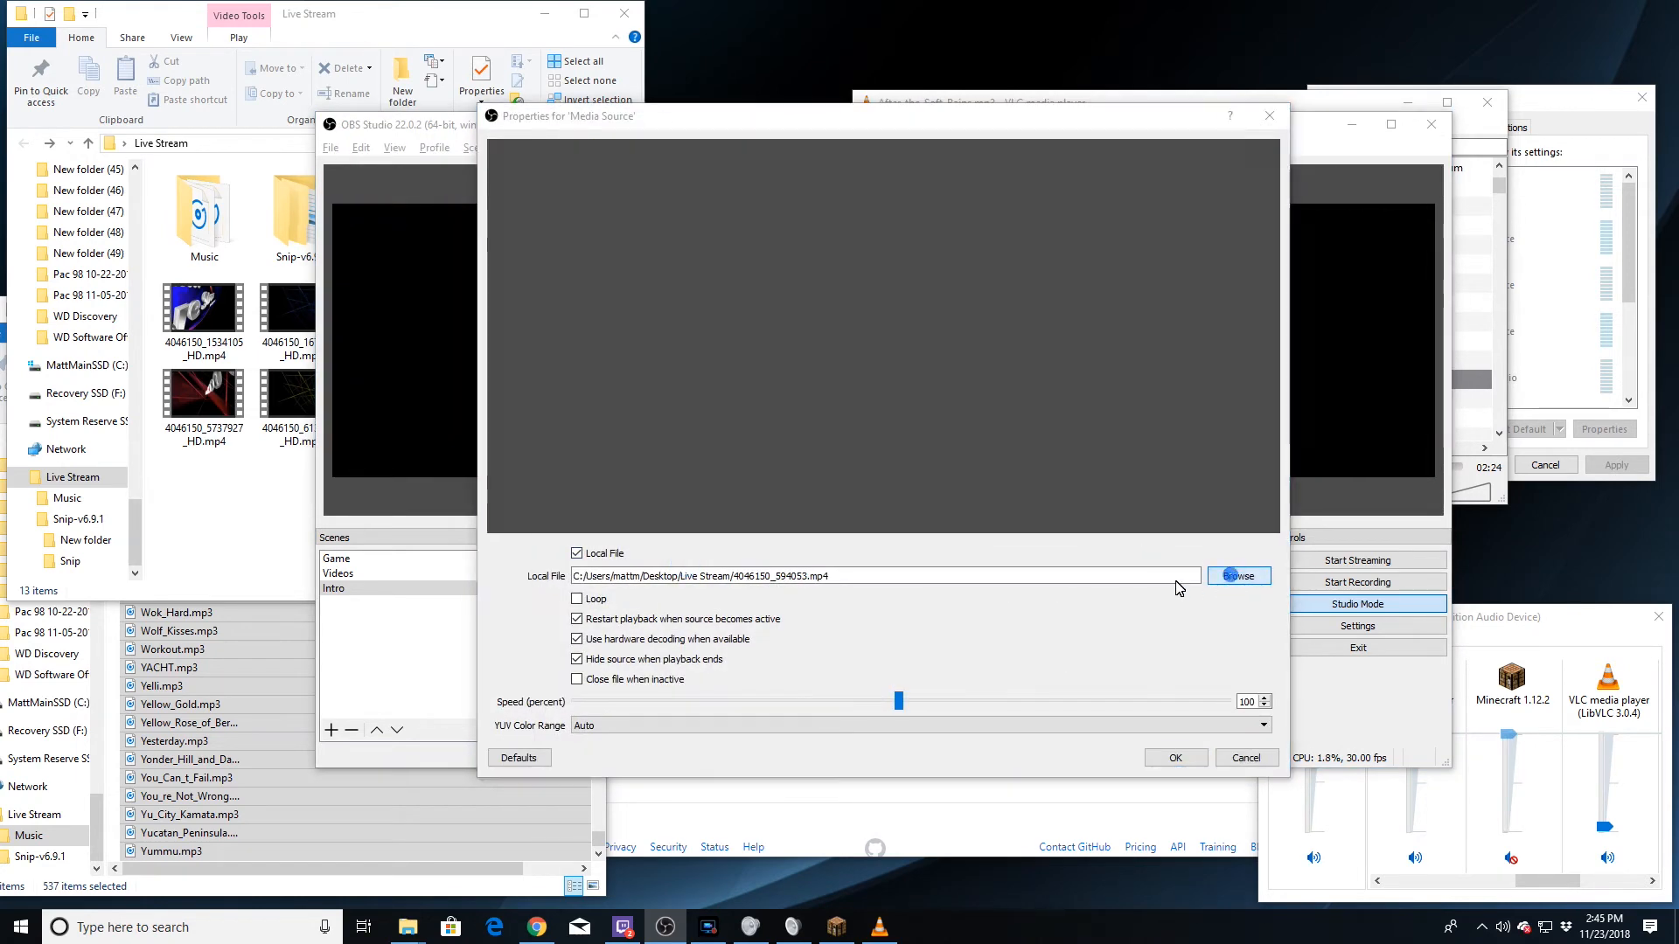
{"action": "left_click", "coordinate": [1169, 536]}
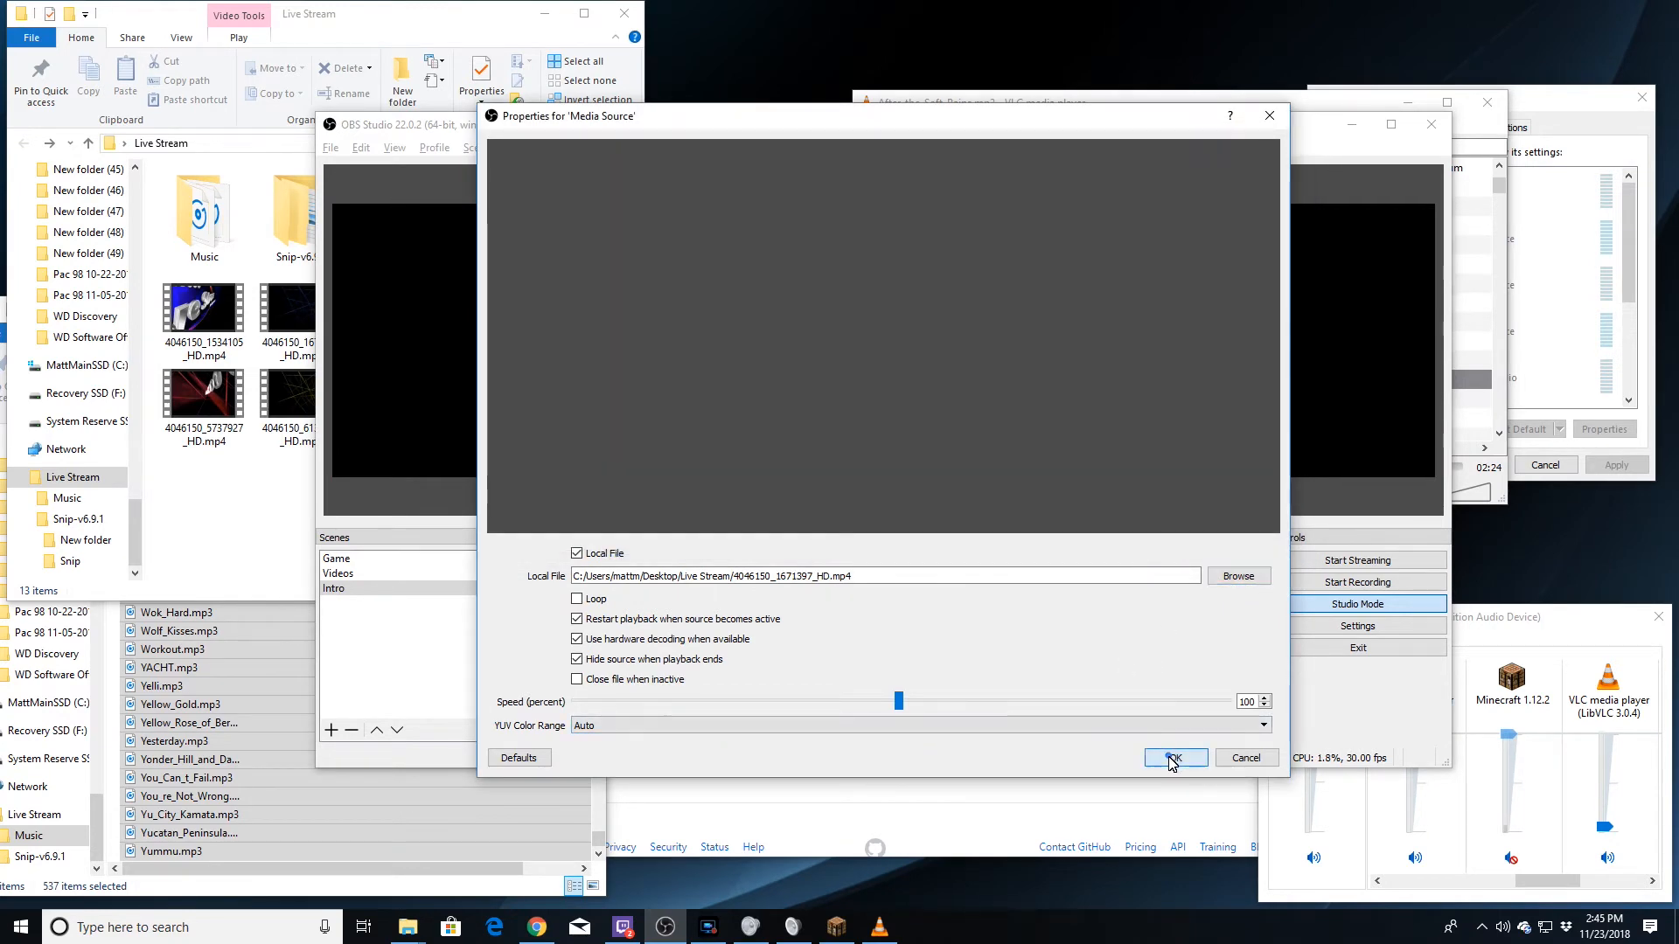
{"action": "left_click", "coordinate": [1175, 757]}
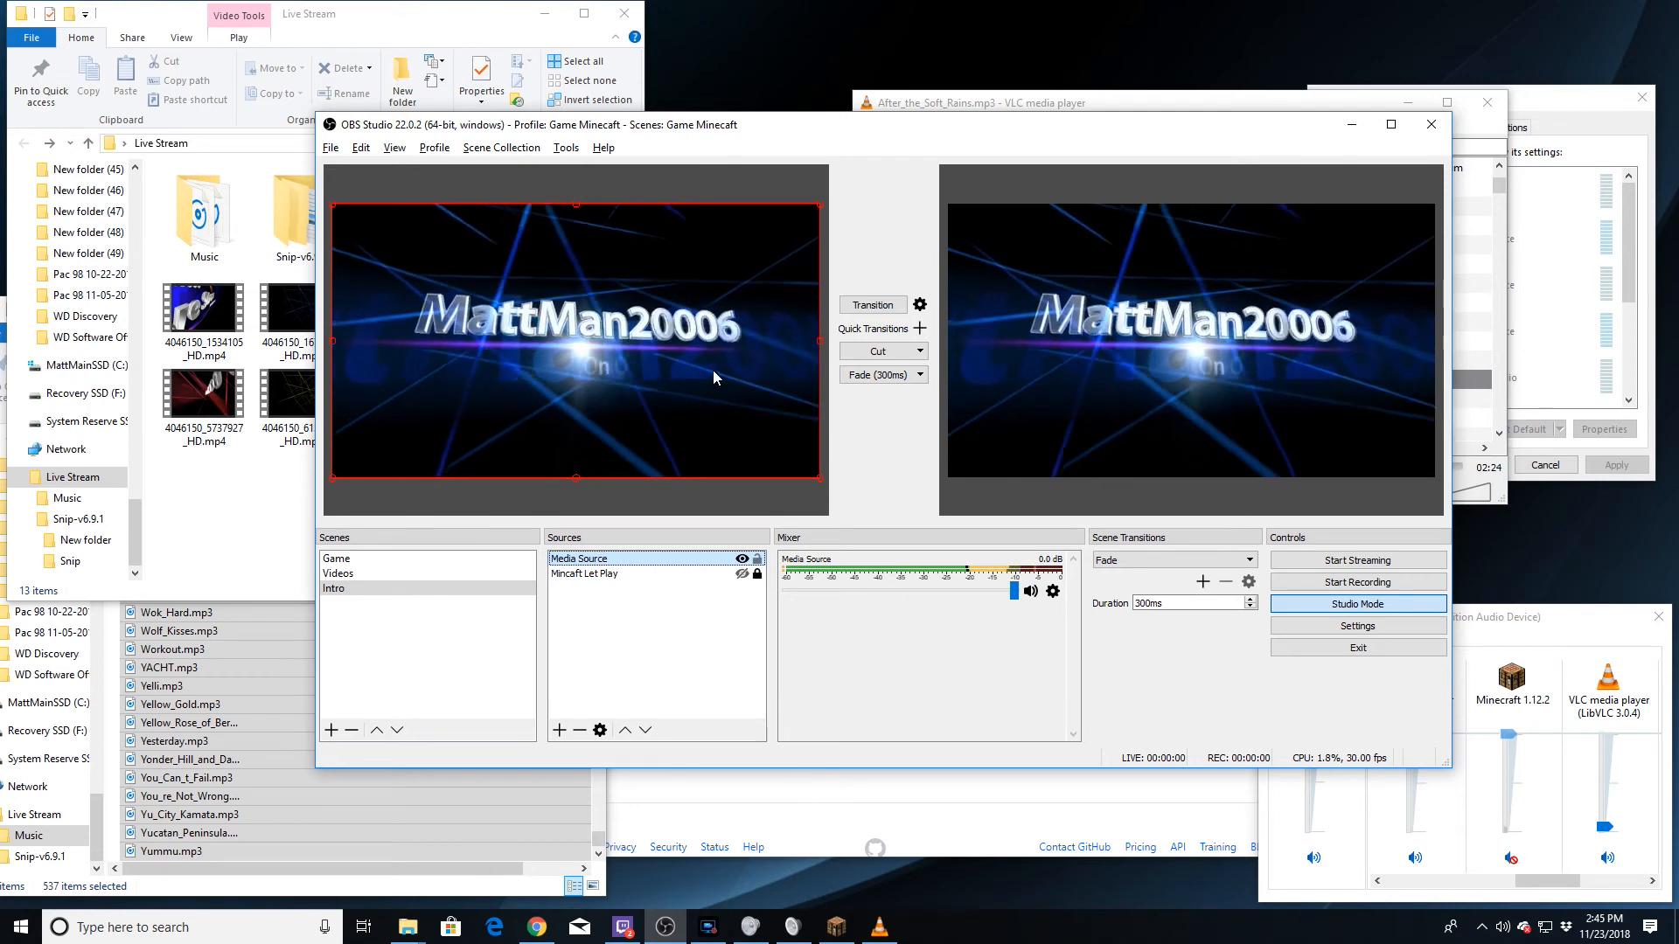
{"action": "right_click", "coordinate": [616, 559]}
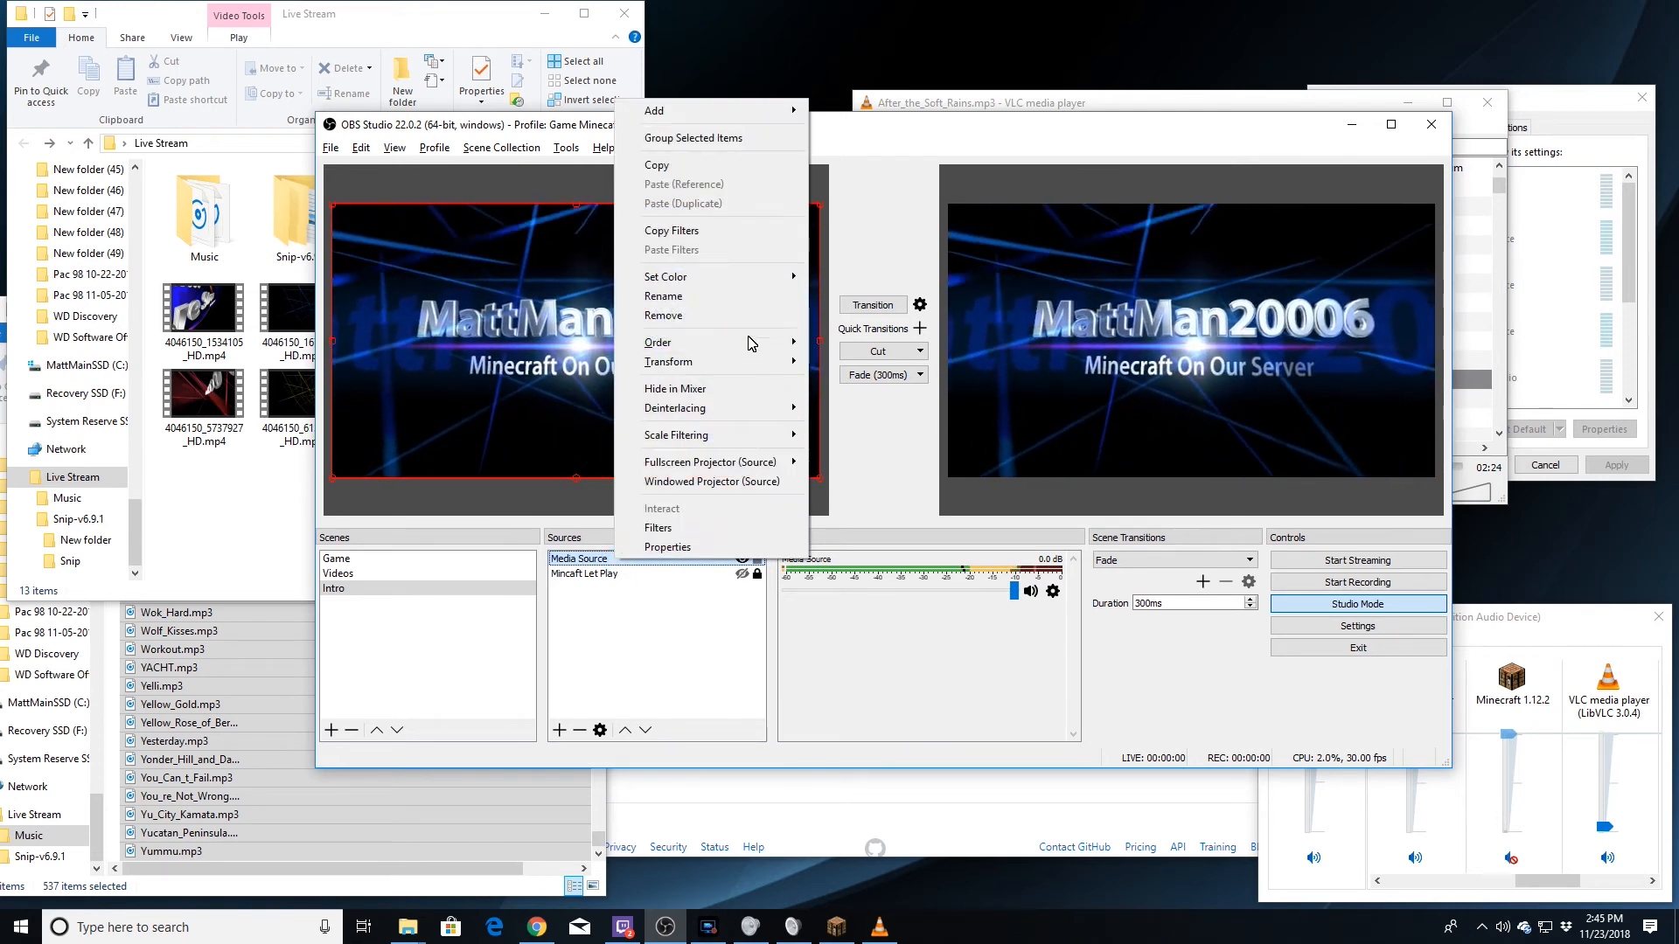
{"action": "left_click", "coordinate": [663, 316]}
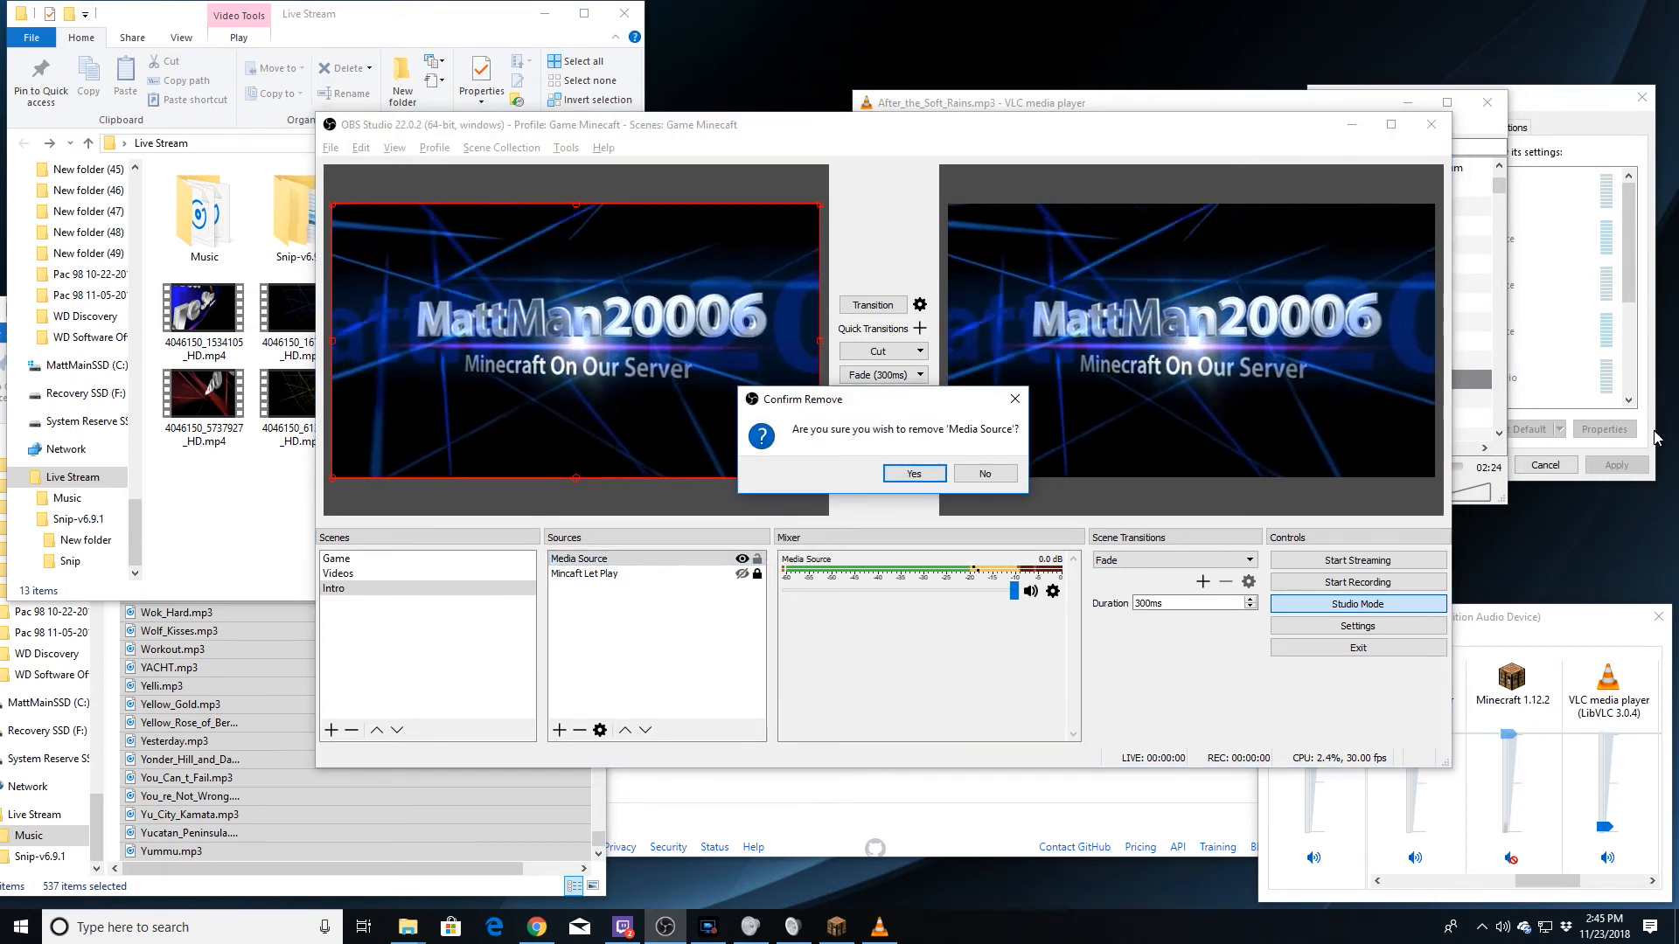
{"action": "left_click", "coordinate": [985, 473]}
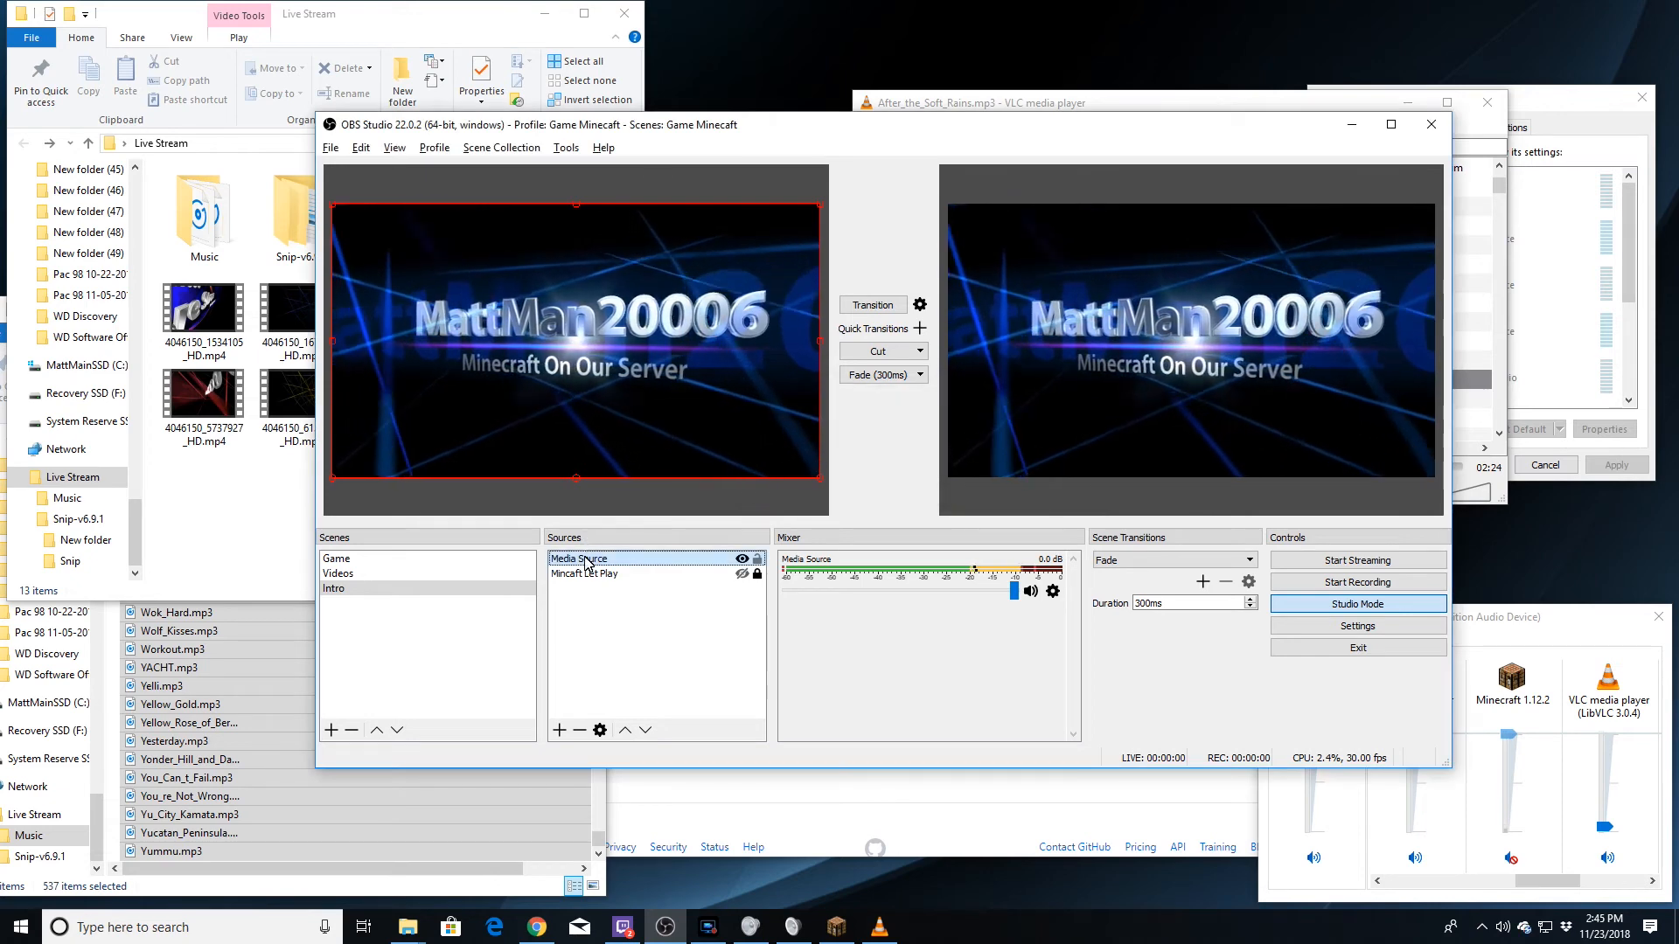
{"action": "right_click", "coordinate": [587, 559]}
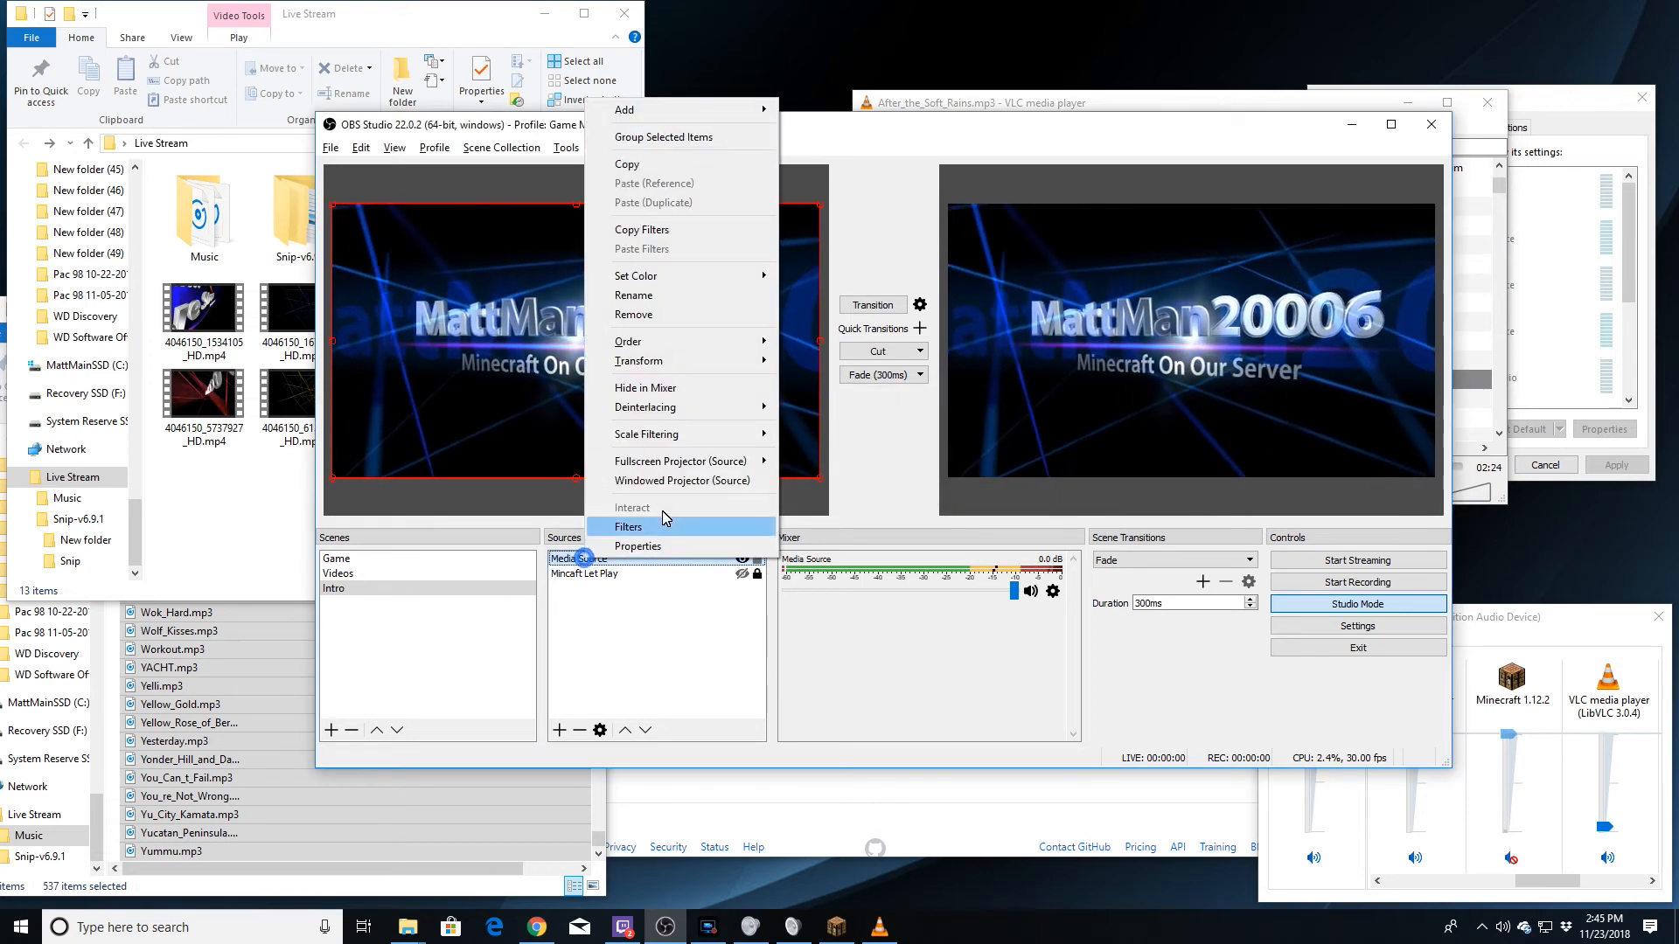
{"action": "left_click", "coordinate": [666, 317]}
{"action": "left_click", "coordinate": [996, 477]}
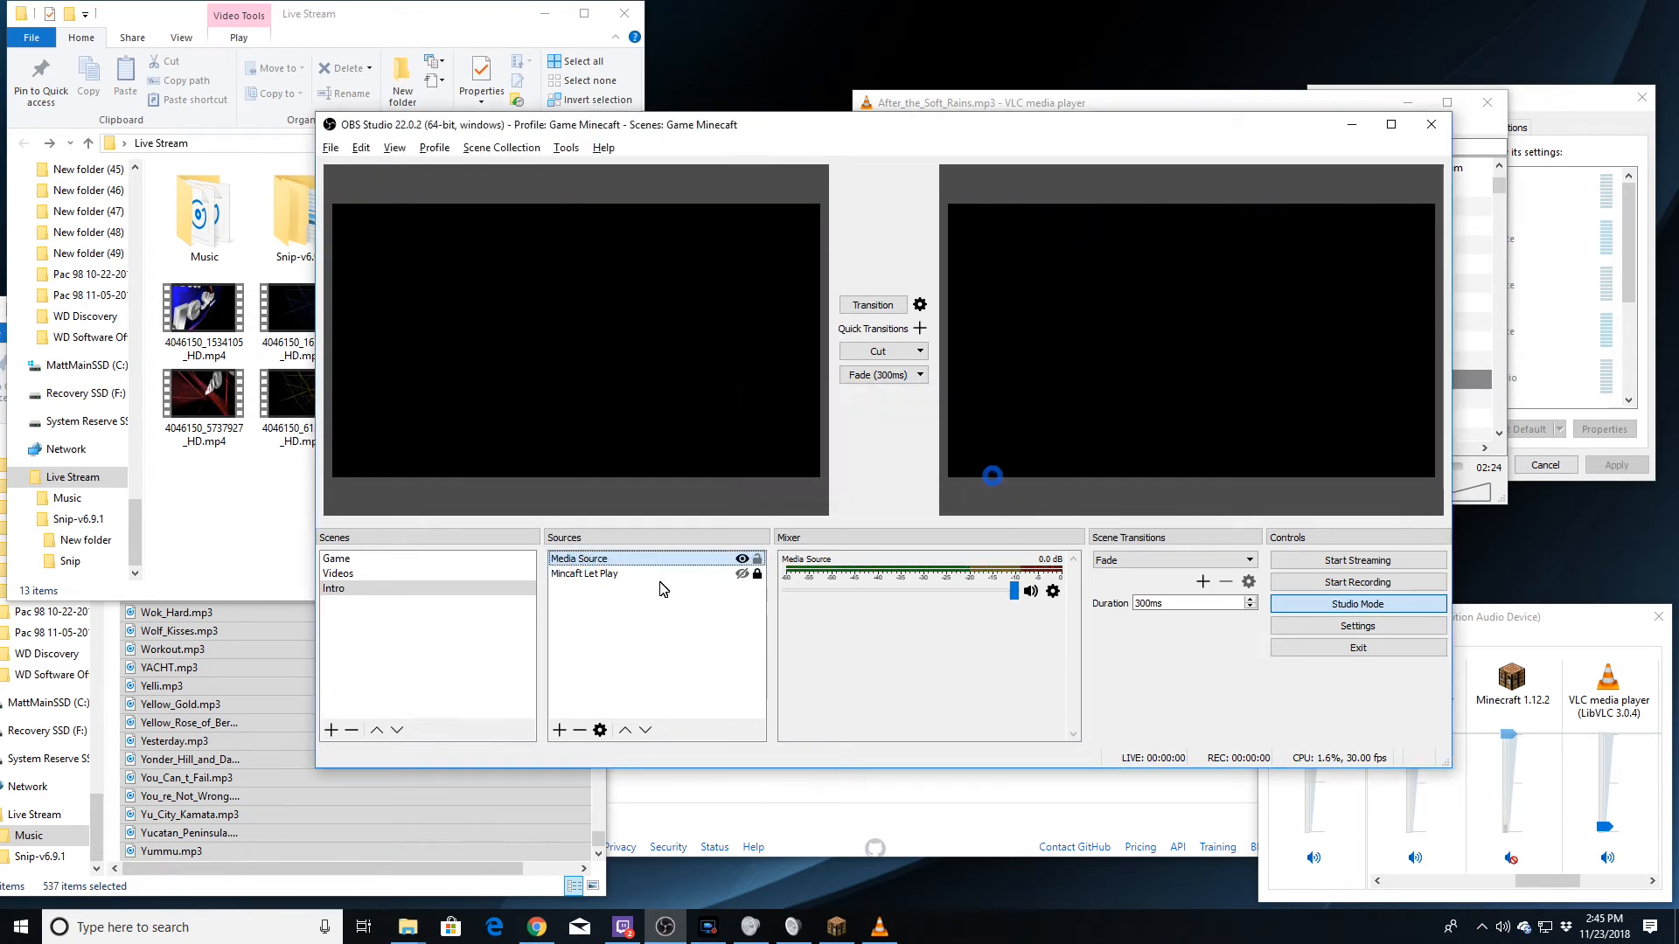
Rename the new media source as Minecaft on Our Sever.
{"action": "right_click", "coordinate": [637, 562]}
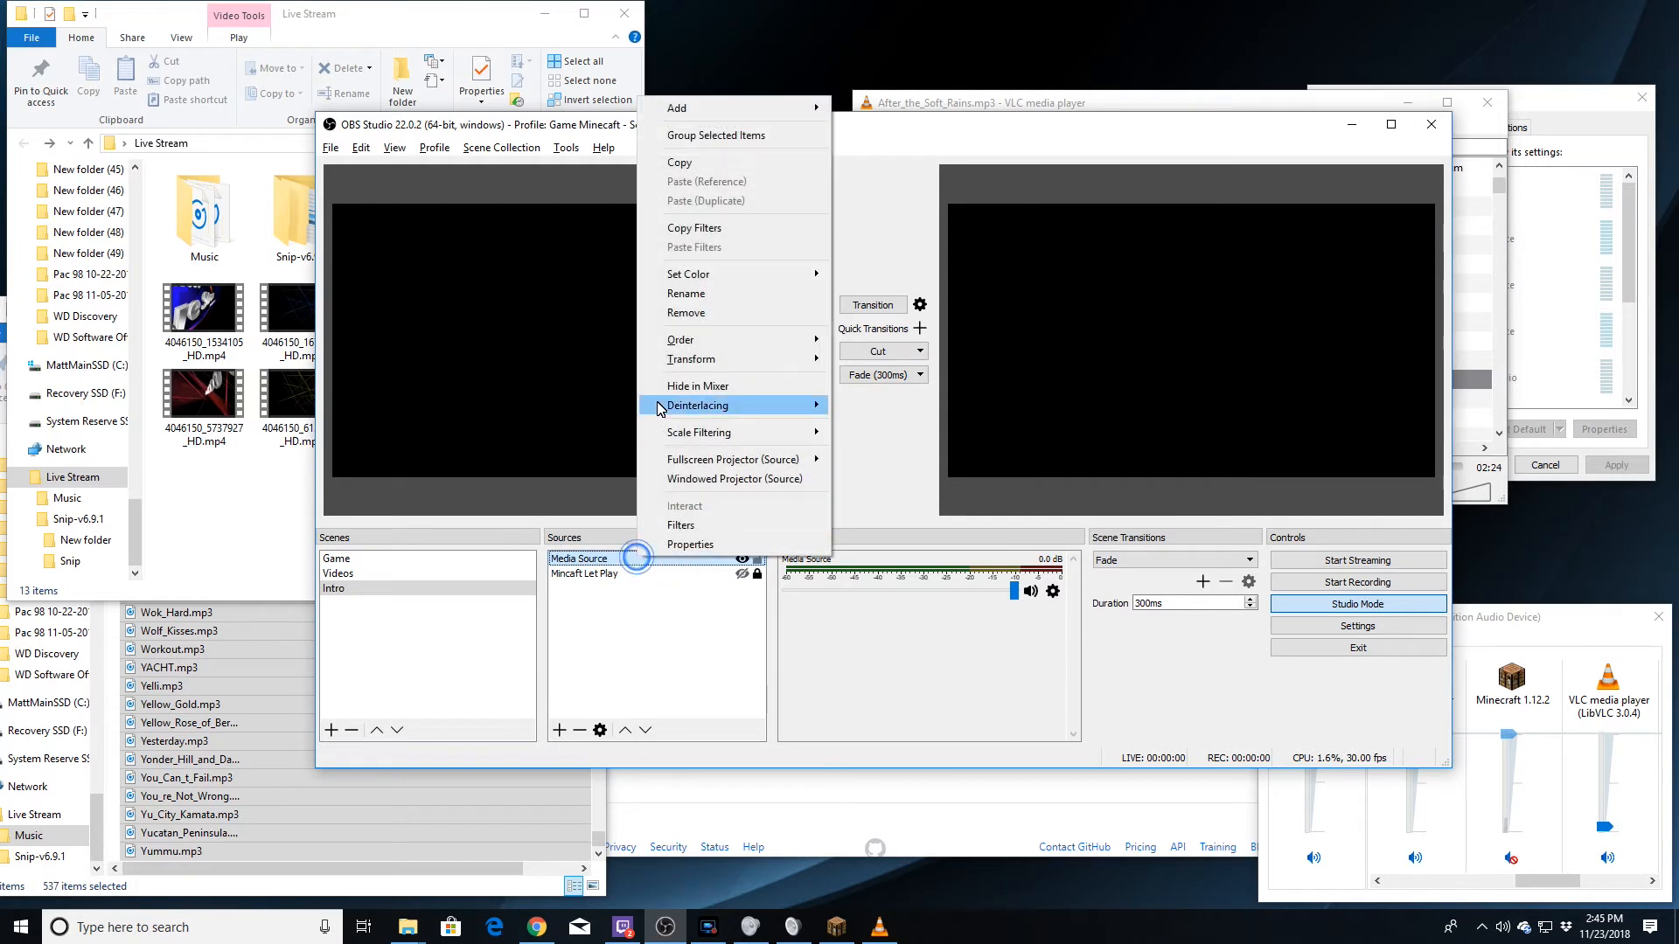
{"action": "left_click", "coordinate": [697, 295]}
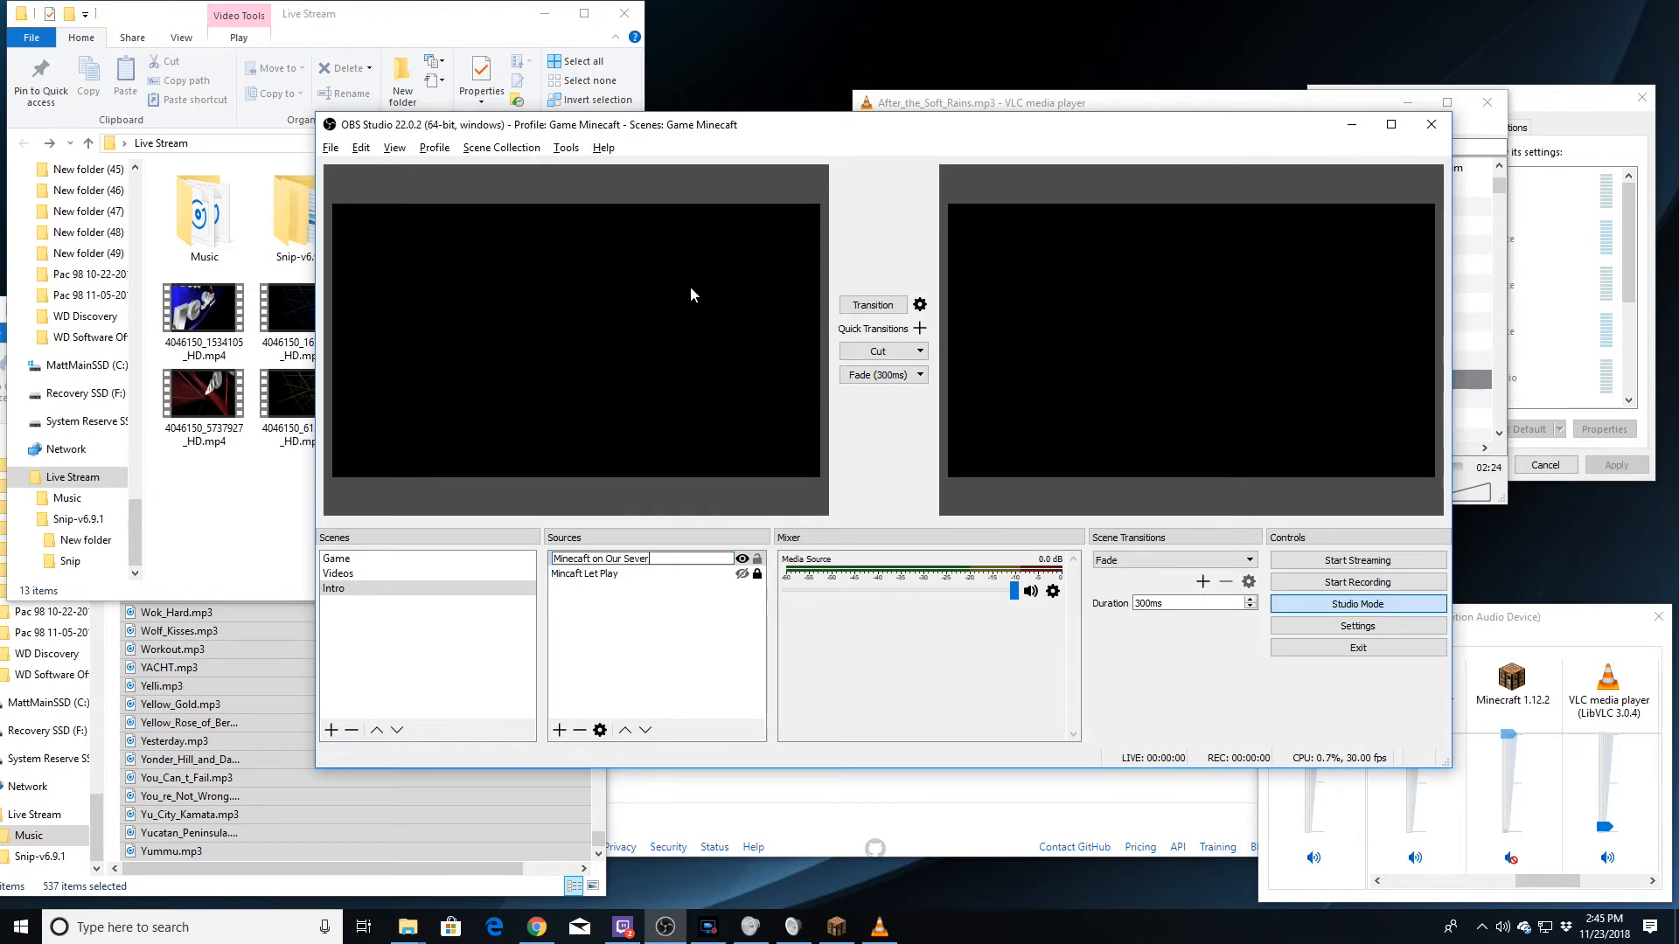
{"action": "left_click", "coordinate": [566, 607]}
Correct the two Intro source names to Minecarft Let Play and Minecarft on Our Sever.
{"action": "right_click", "coordinate": [577, 587]}
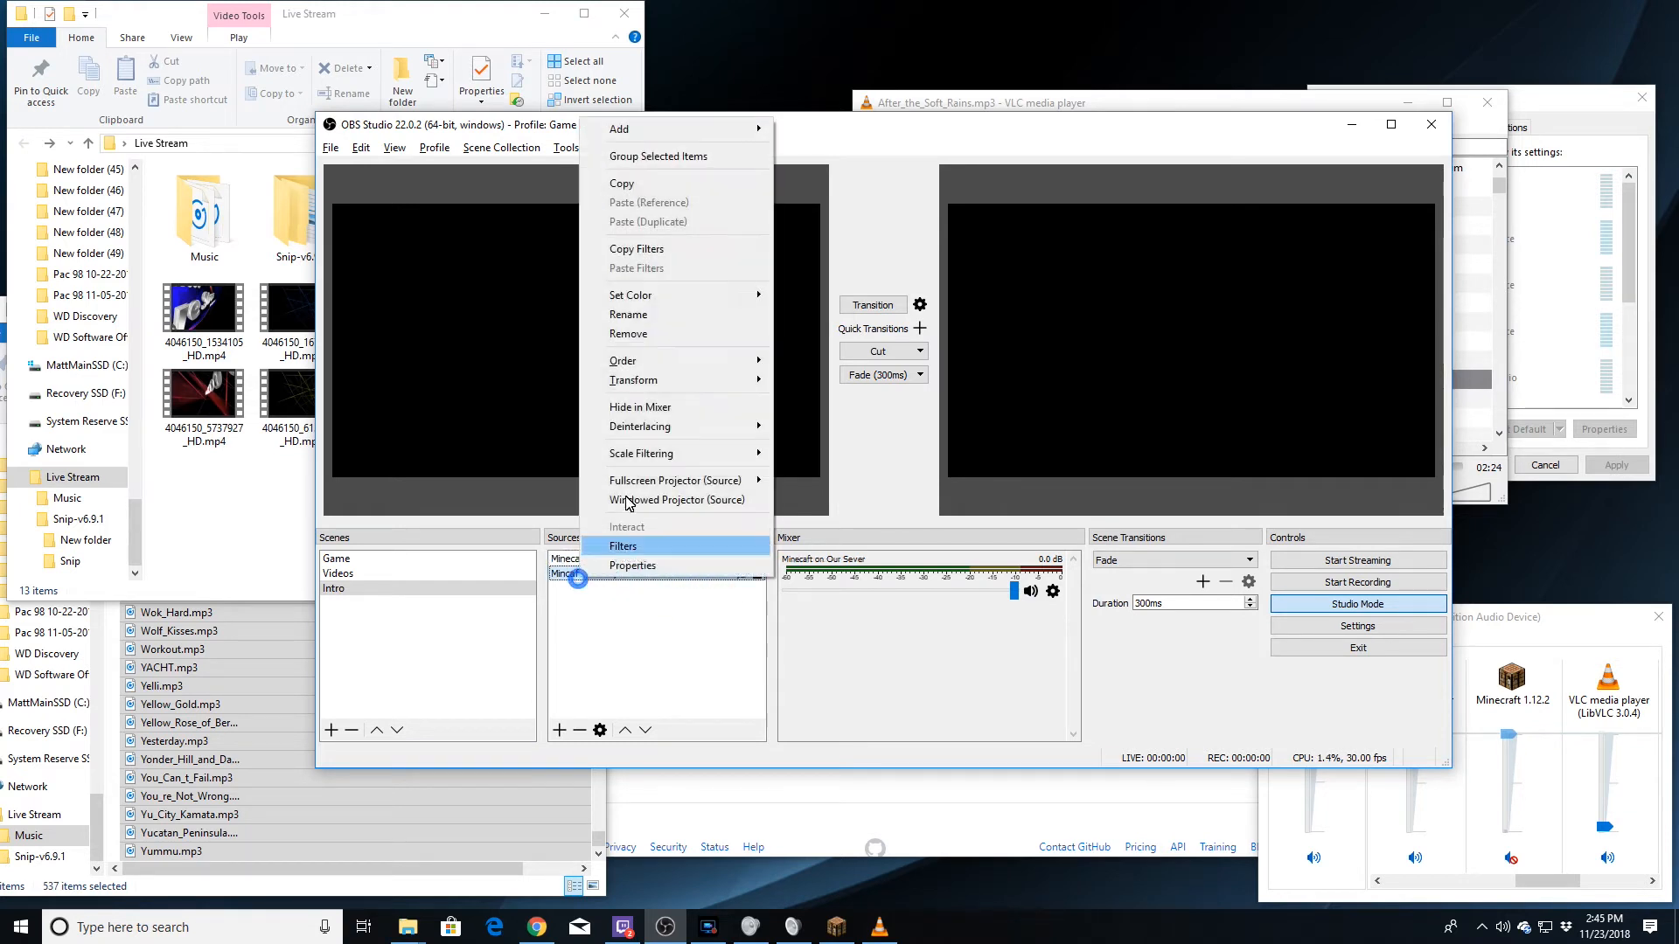
{"action": "left_click", "coordinate": [682, 316]}
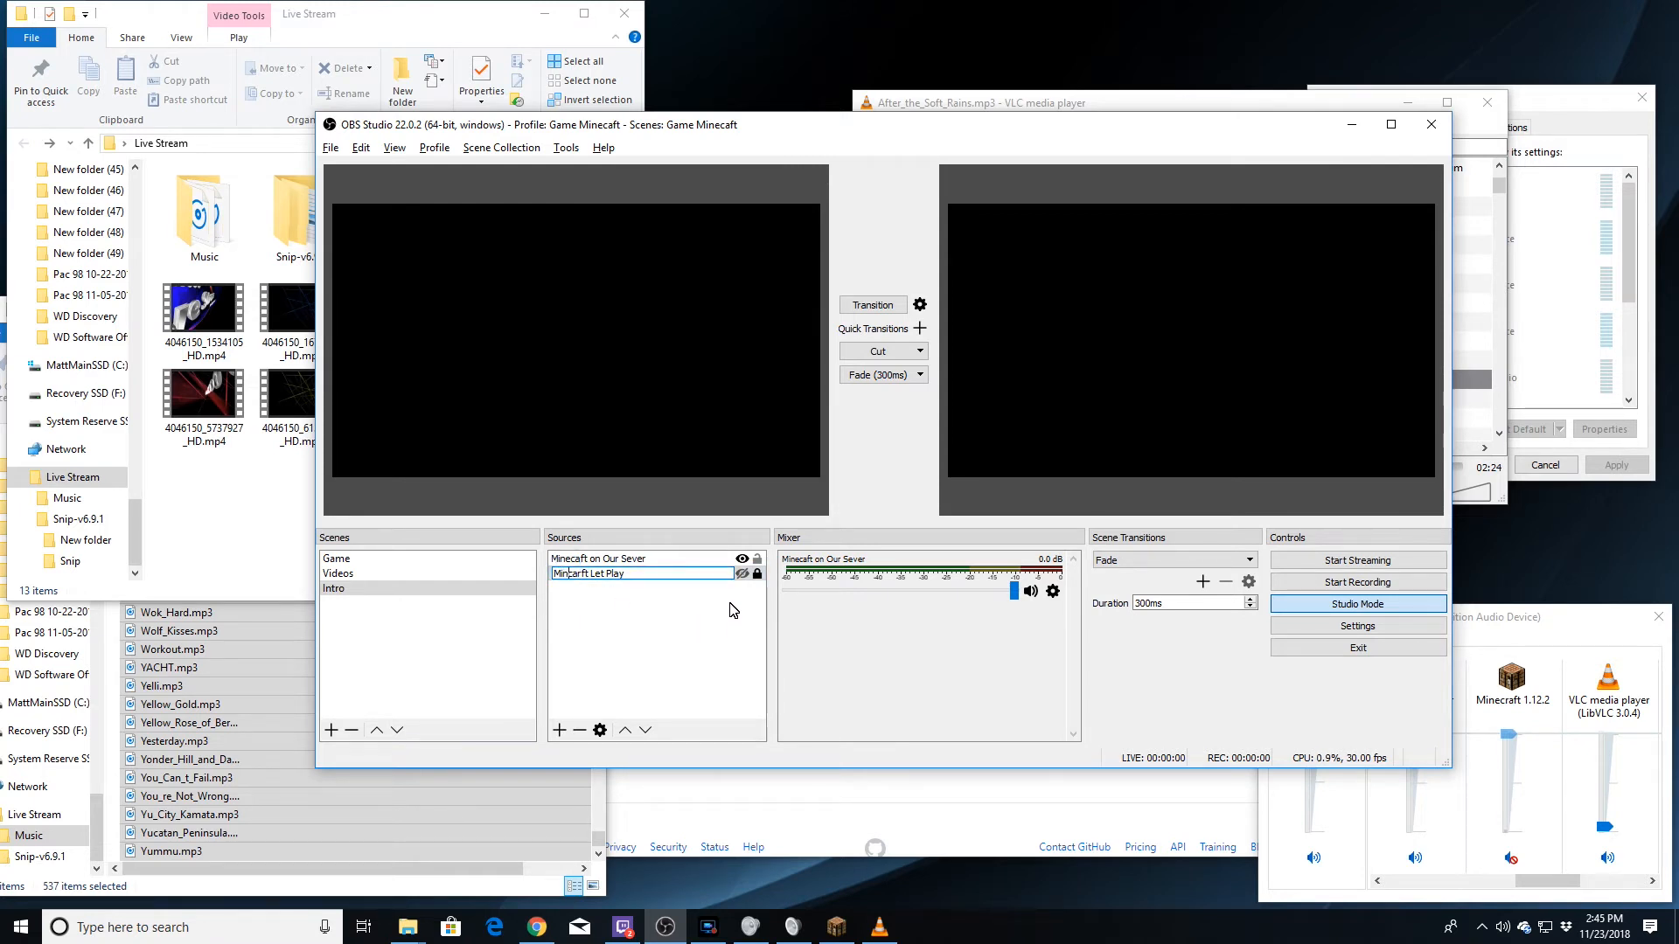
{"action": "right_click", "coordinate": [614, 558]}
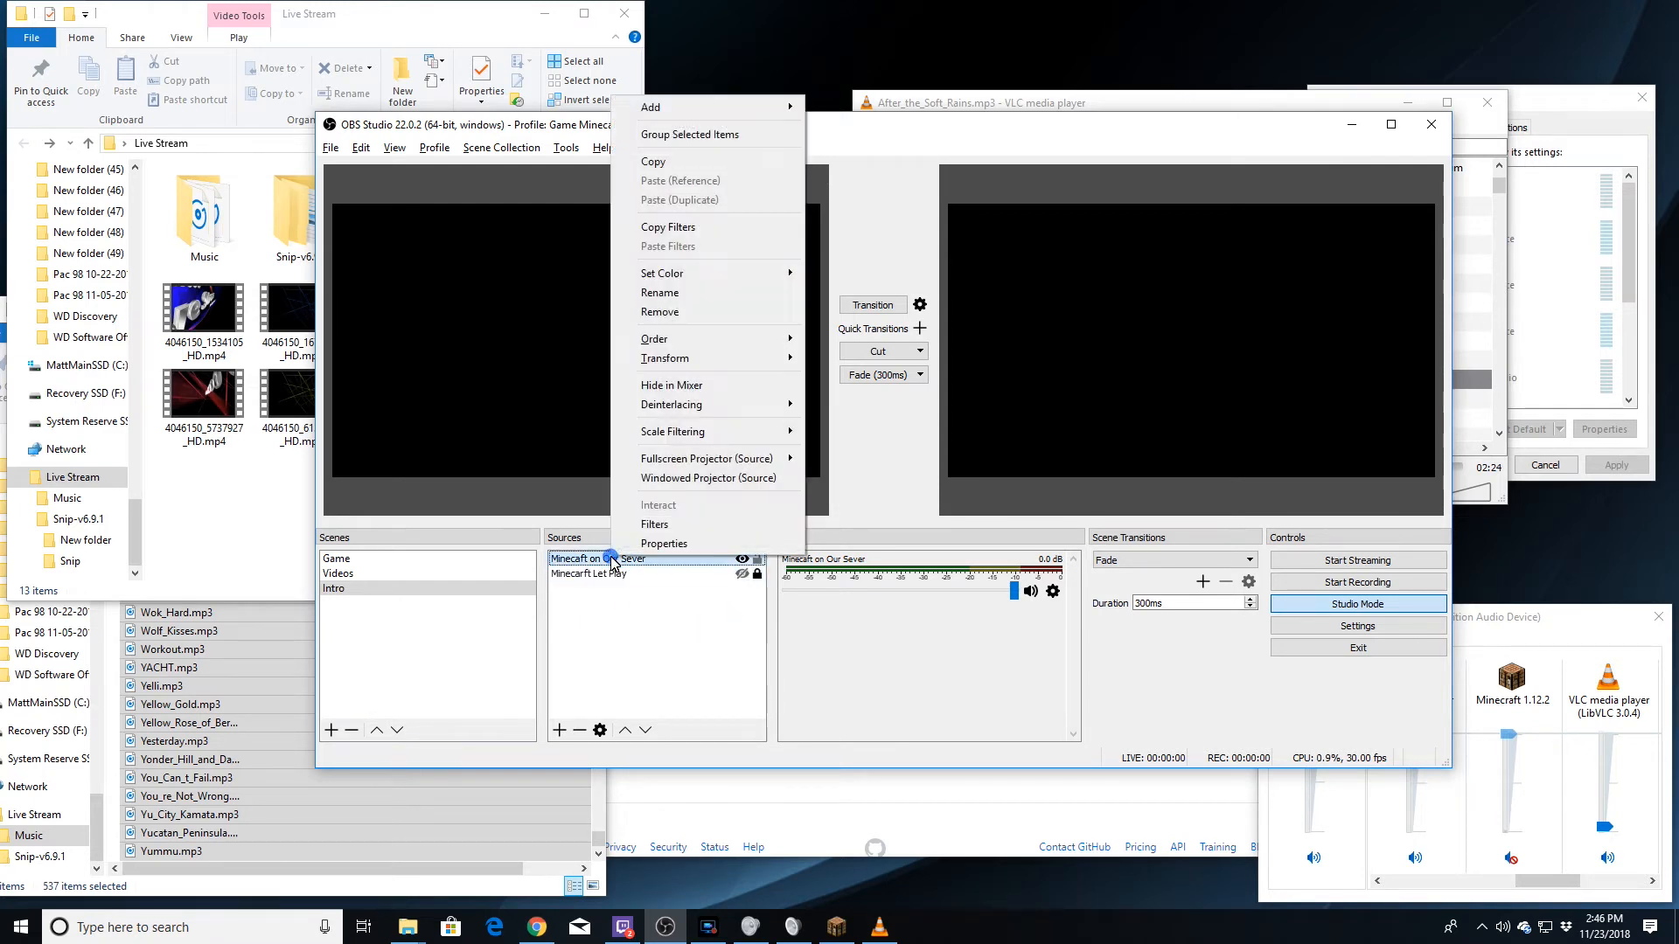
{"action": "left_click", "coordinate": [722, 294]}
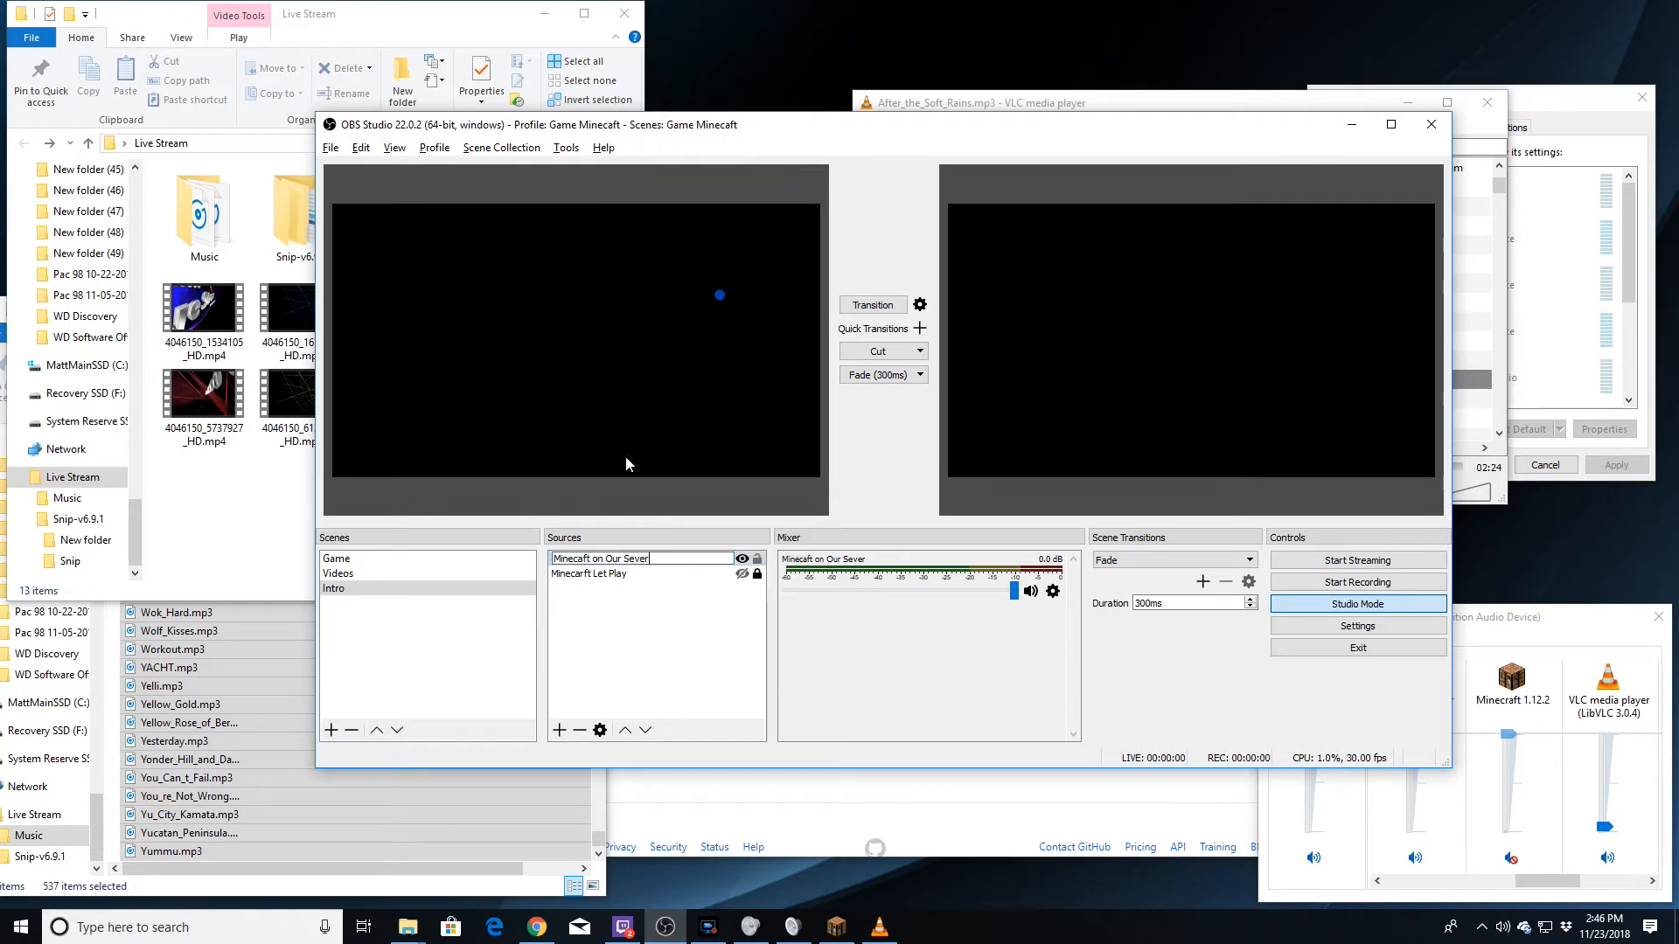
{"action": "left_click", "coordinate": [577, 561]}
Lock the Minecarft on Our Sever source, and toggle its visibility to test playback, leaving it hidden.
{"action": "left_click", "coordinate": [742, 574]}
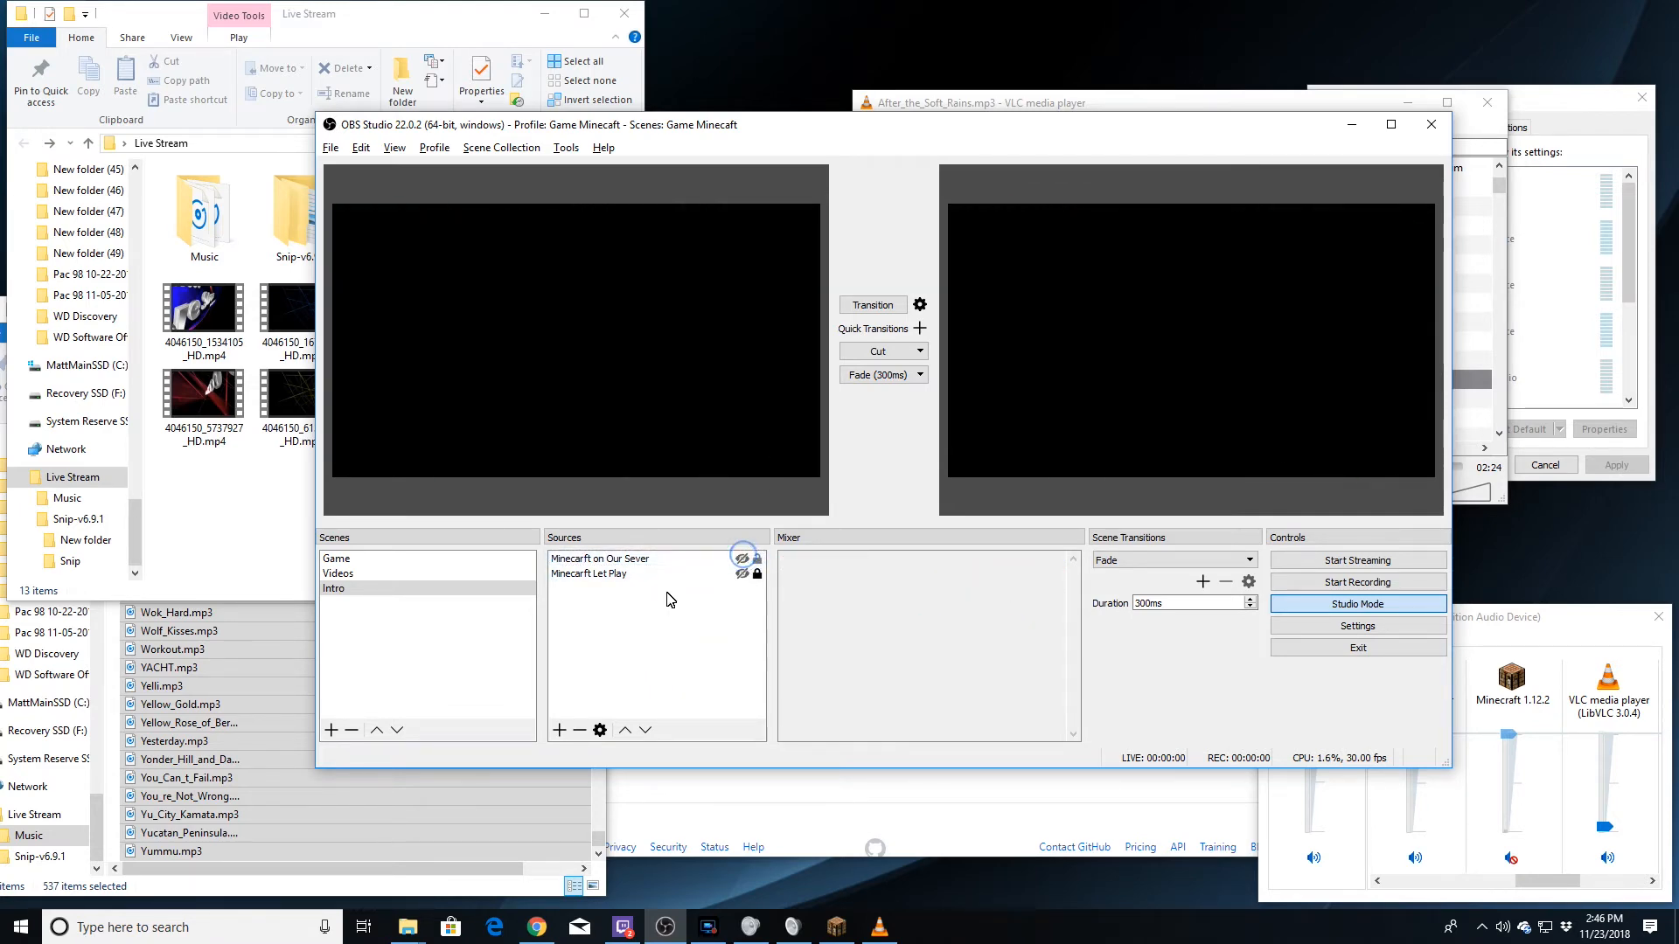
{"action": "left_click", "coordinate": [742, 560]}
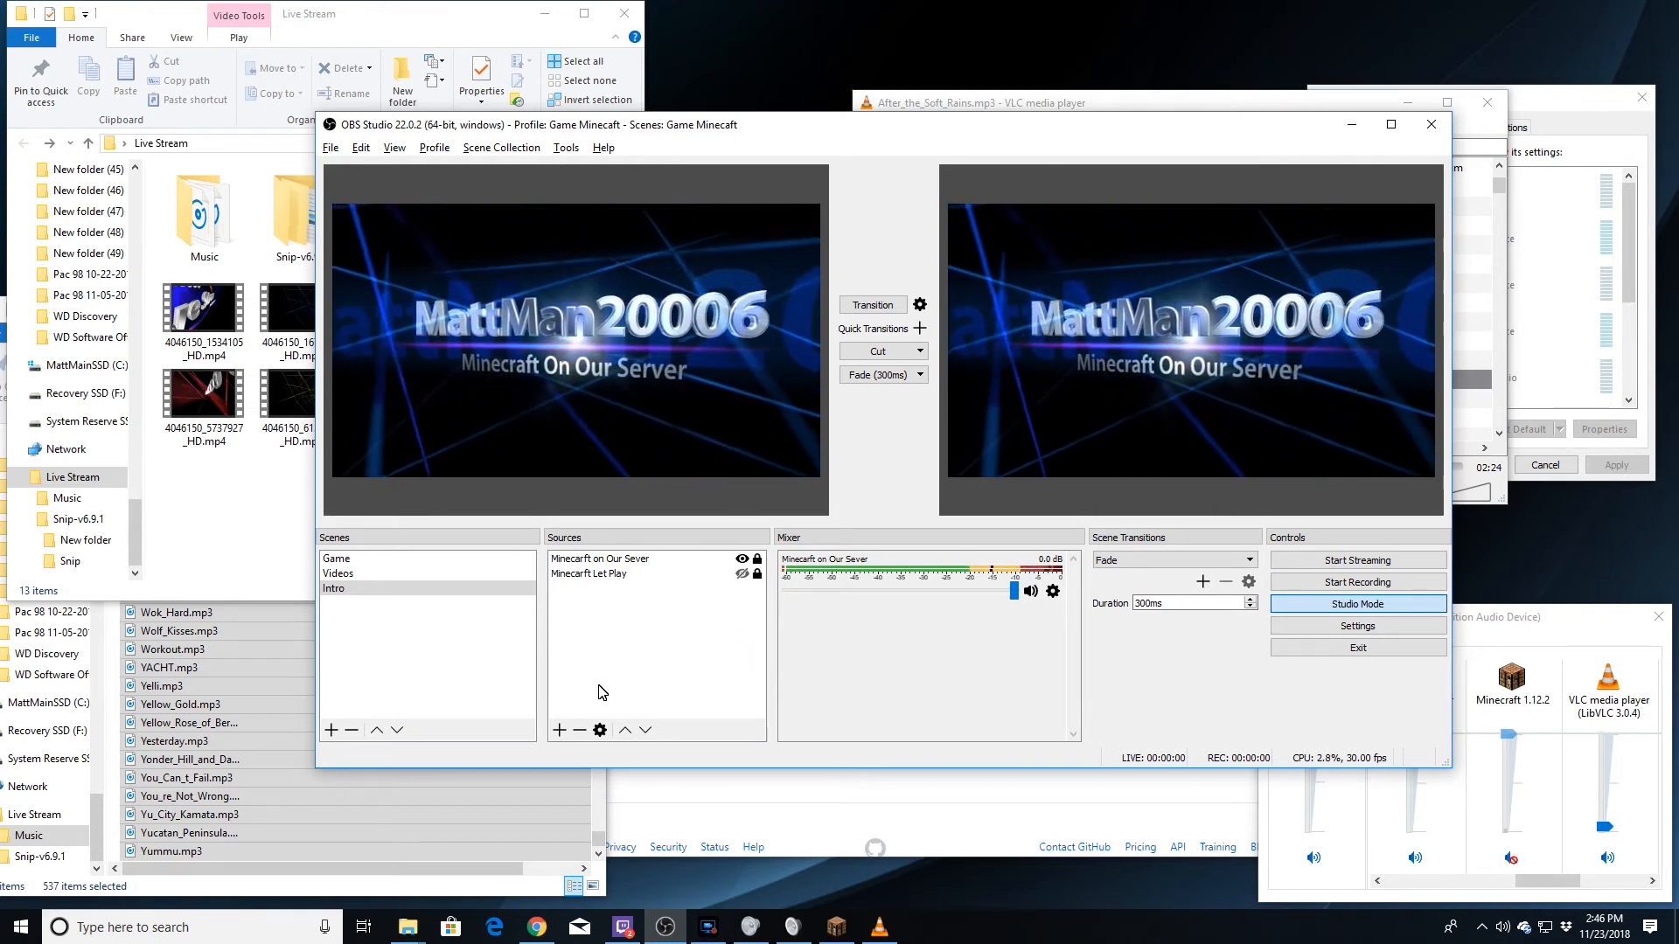
{"action": "right_click", "coordinate": [676, 606]}
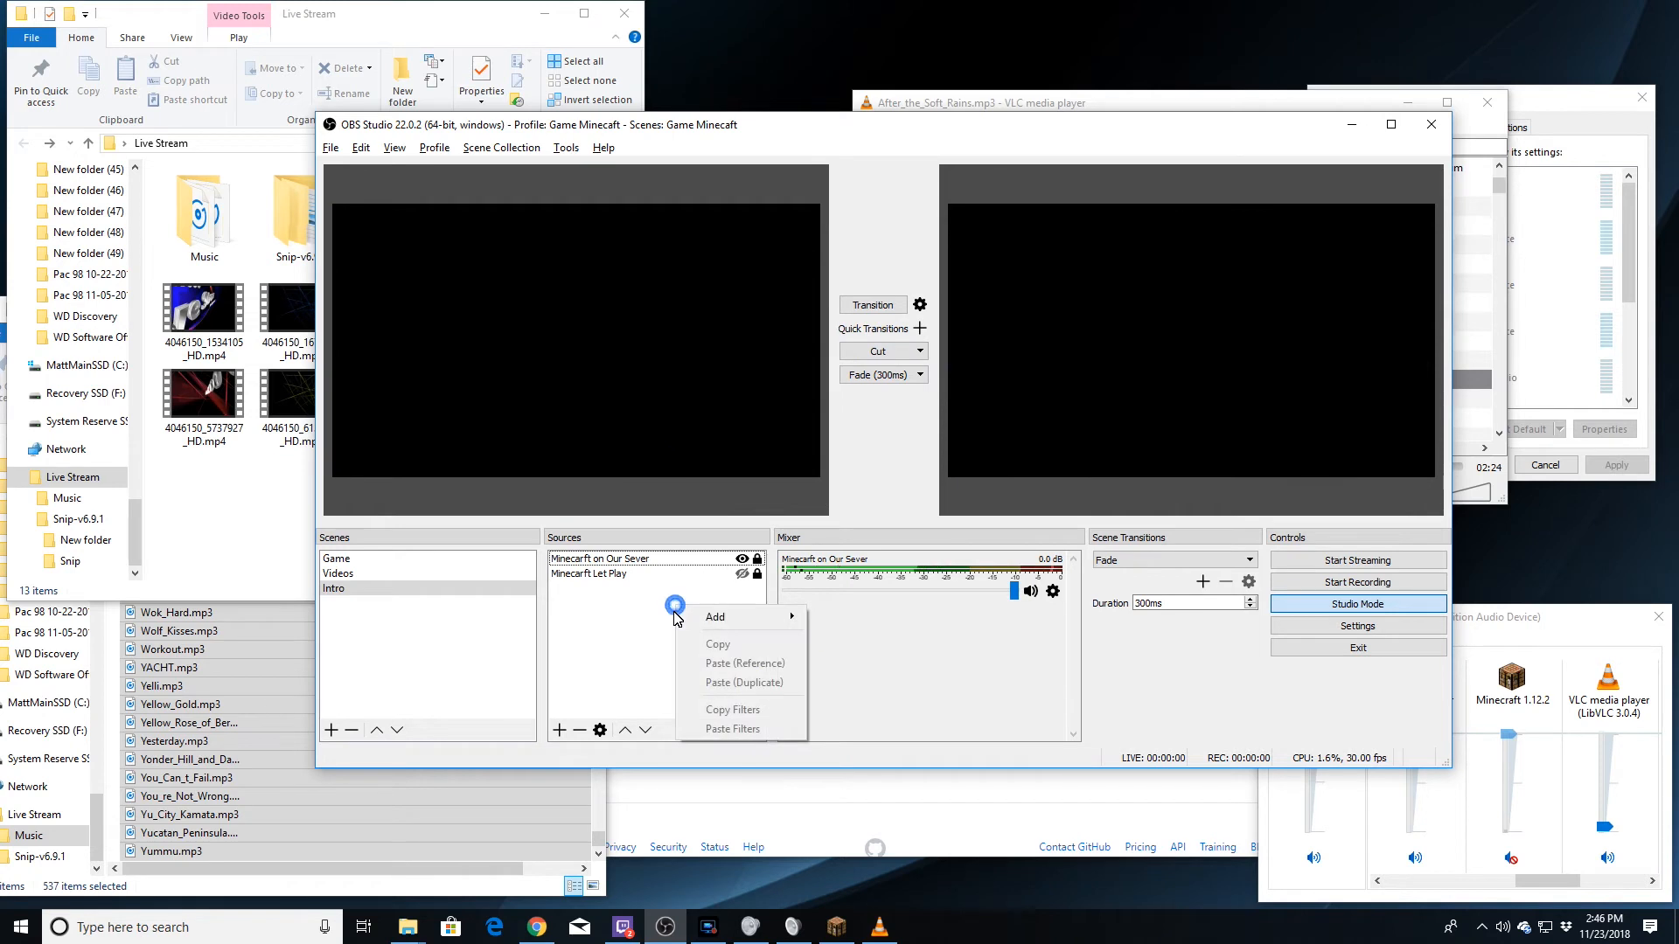
{"action": "left_click", "coordinate": [713, 618]}
{"action": "left_click", "coordinate": [742, 557]}
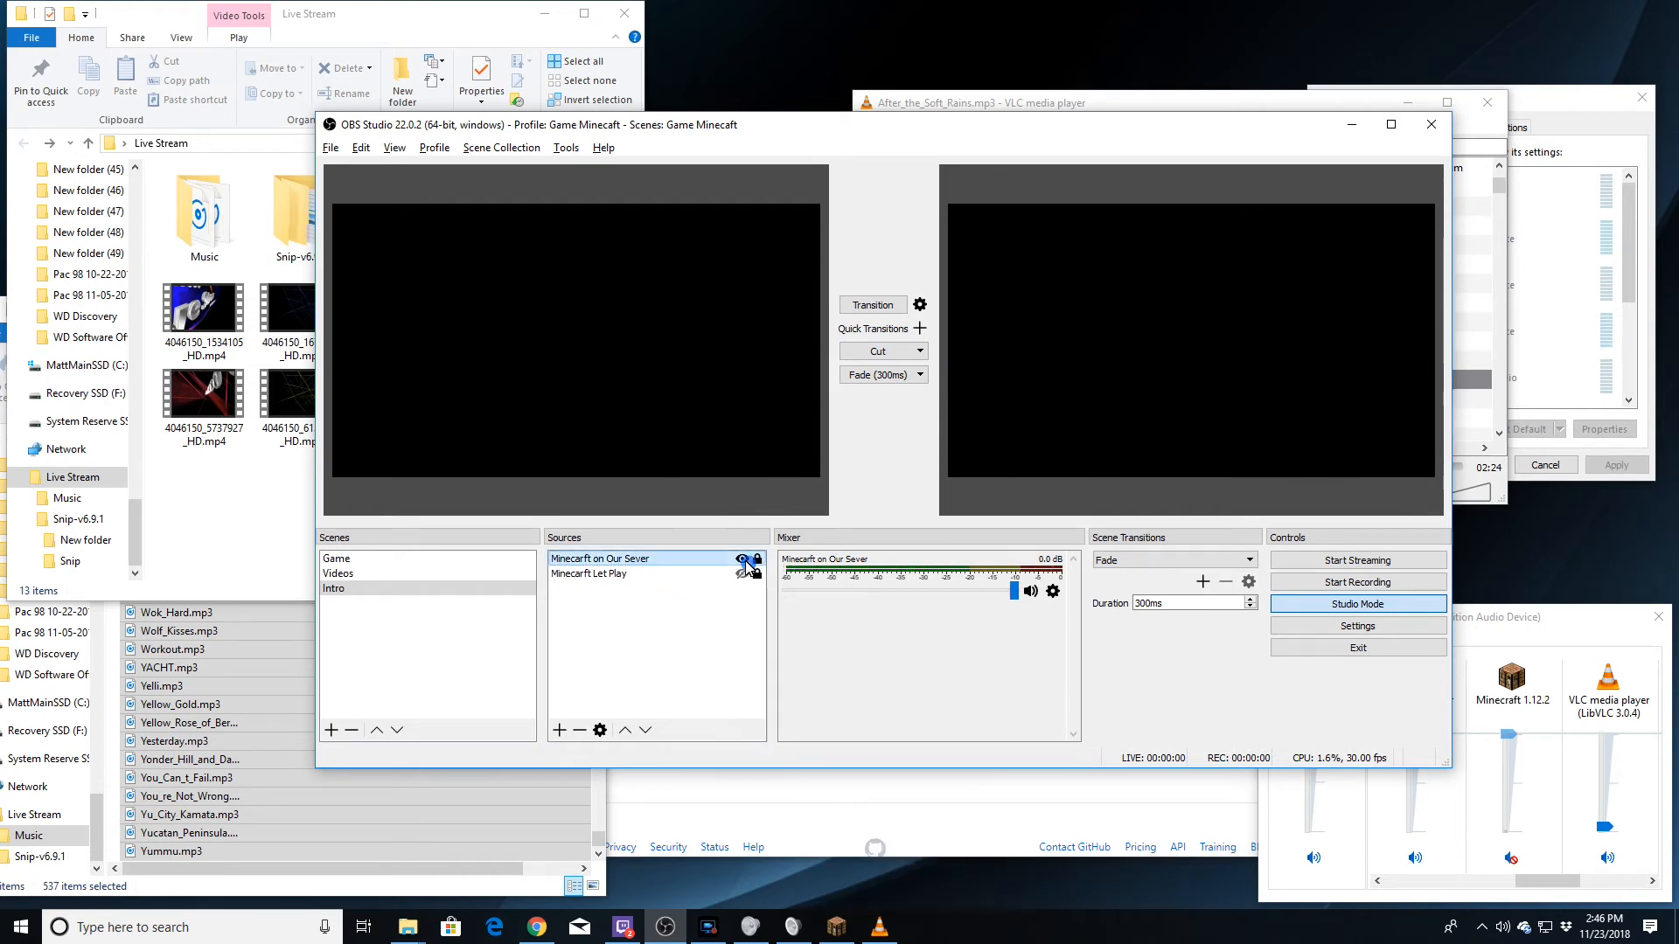
Add another media source to the Intro scene using 4046150_4481867_HD.mp4 and enlarge it to fill the canvas.
{"action": "right_click", "coordinate": [708, 619]}
{"action": "left_click", "coordinate": [773, 635]}
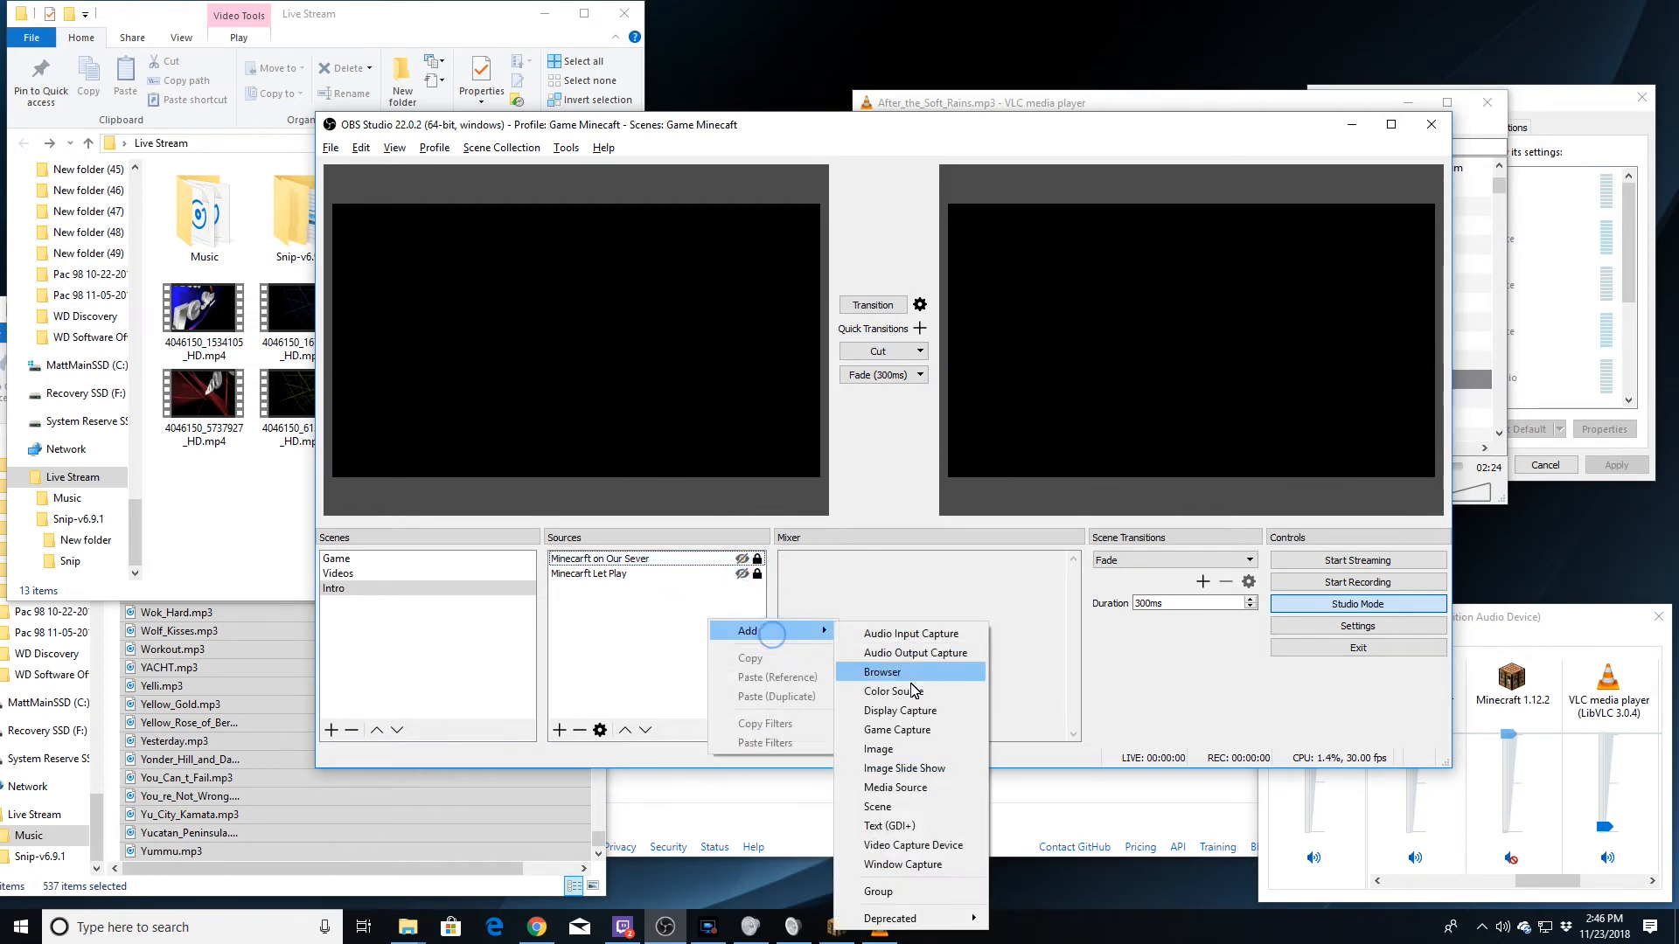
{"action": "left_click", "coordinate": [906, 785]}
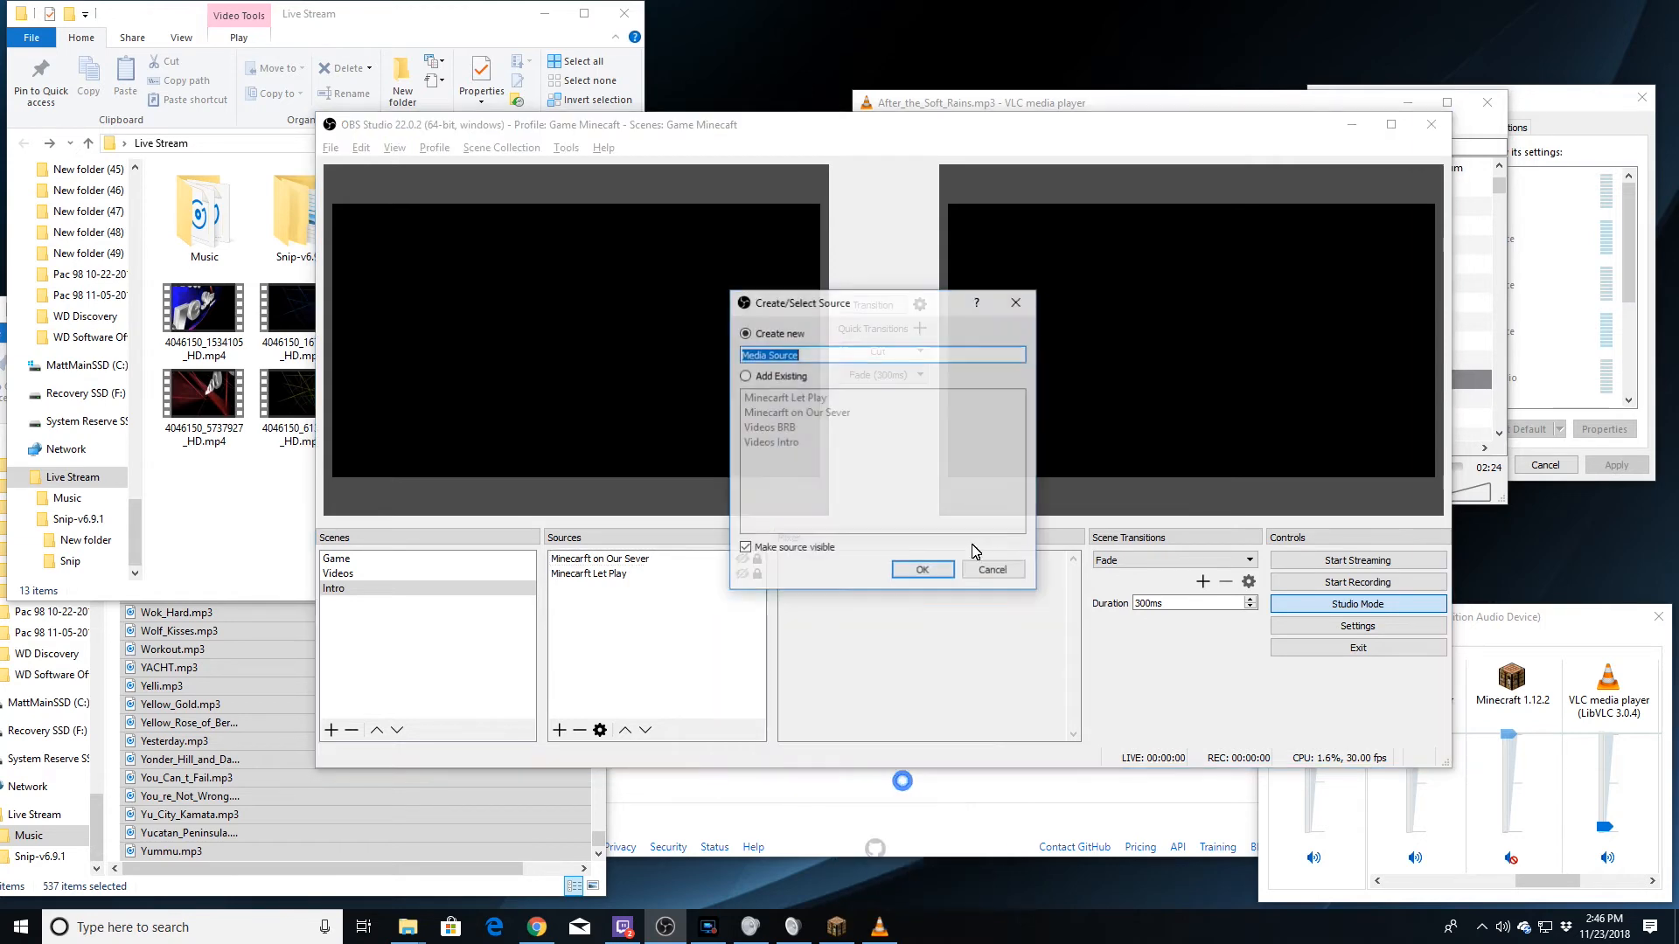
{"action": "left_click", "coordinate": [928, 571]}
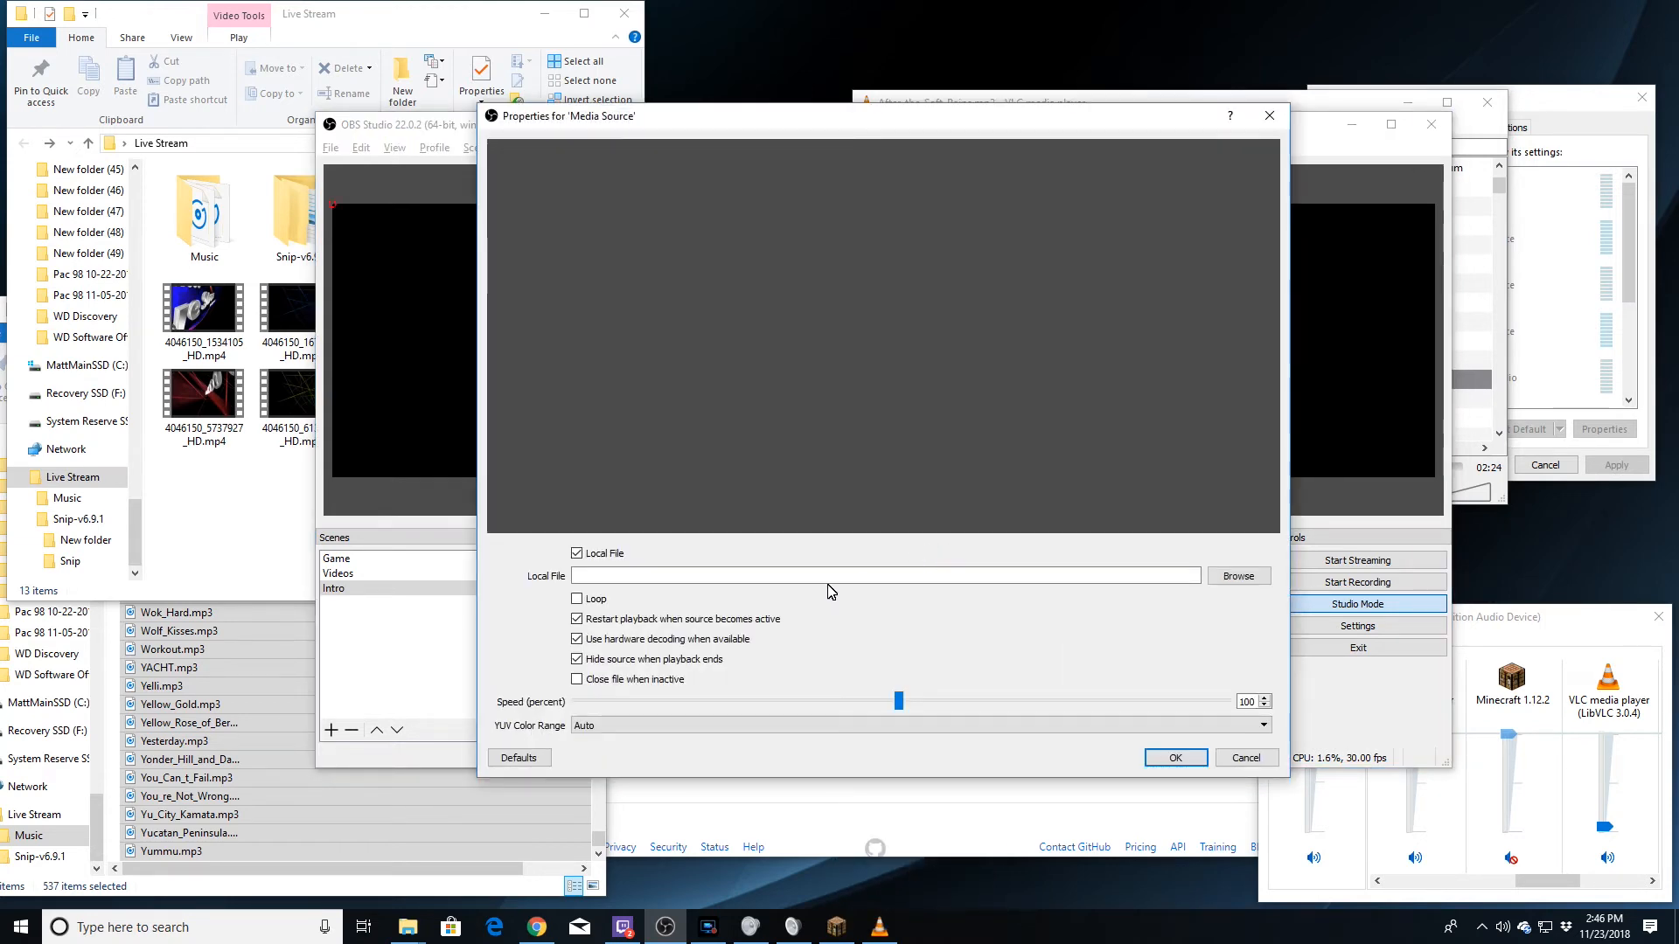
{"action": "left_click", "coordinate": [1213, 578]}
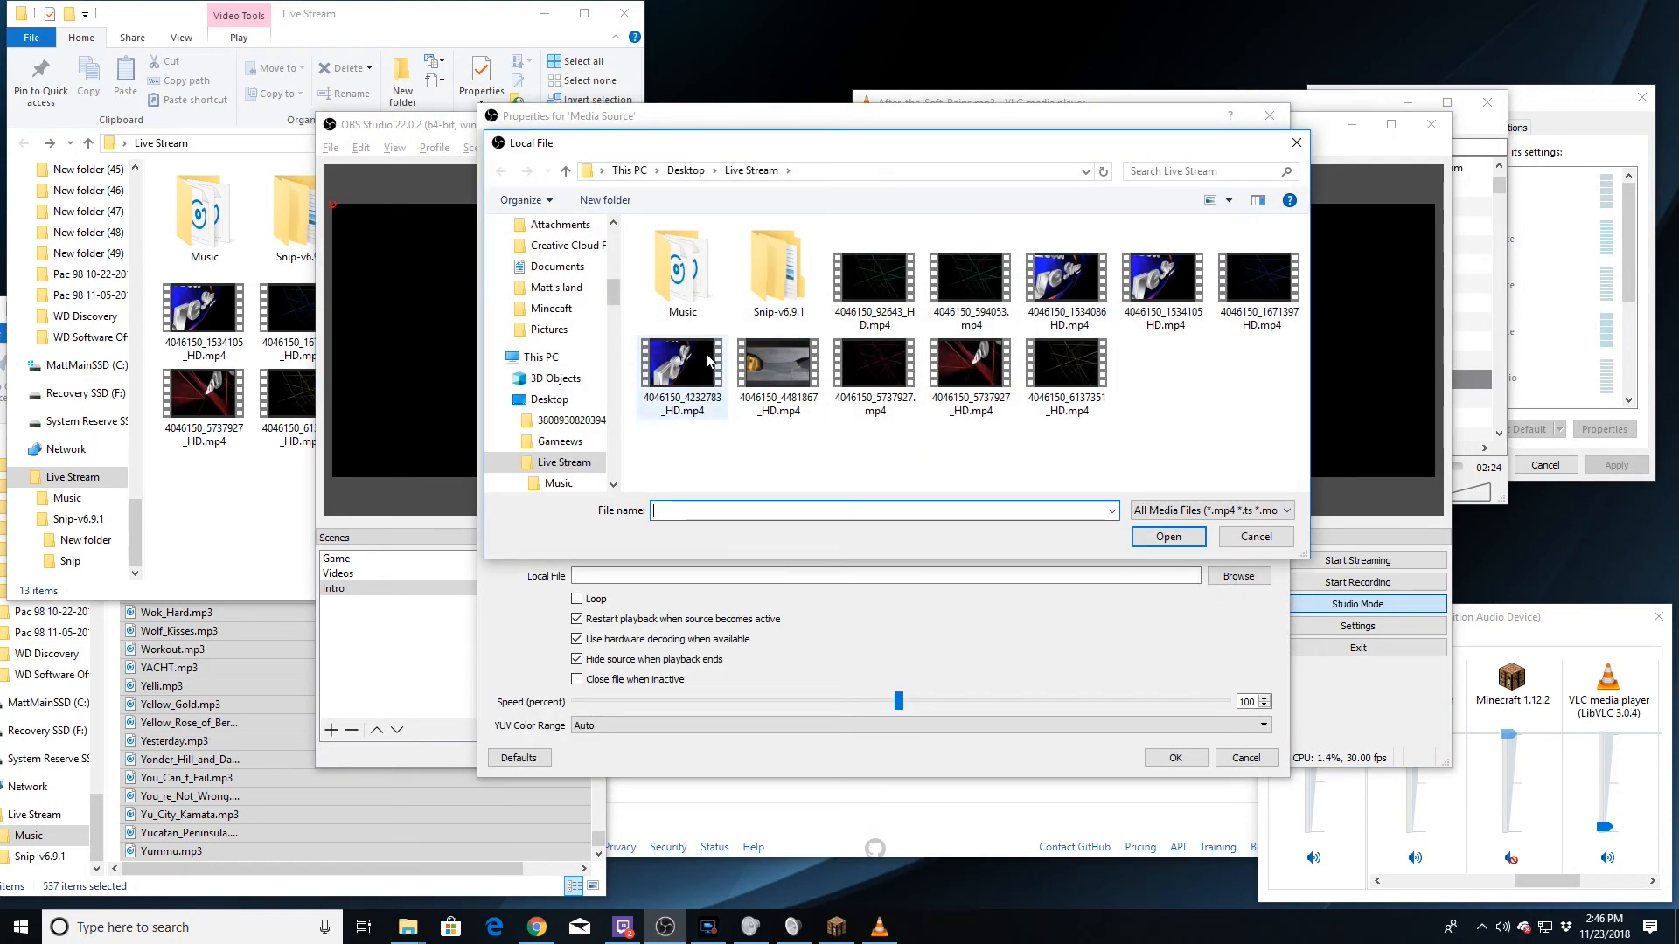
{"action": "left_click", "coordinate": [779, 360]}
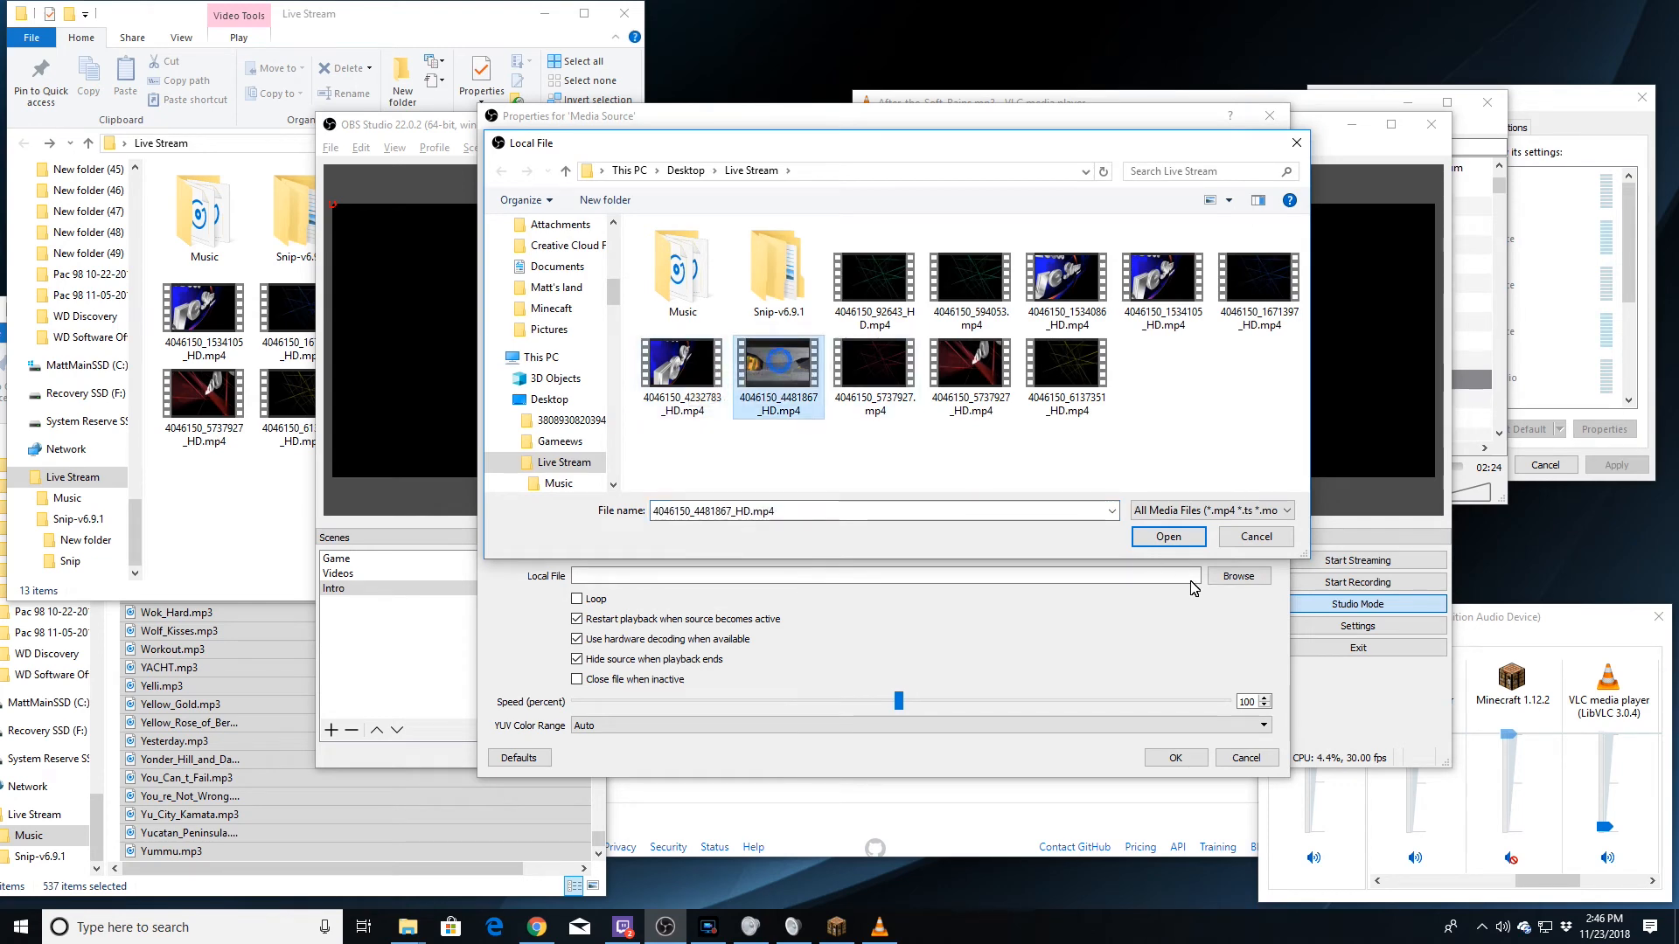
{"action": "left_click", "coordinate": [1164, 542]}
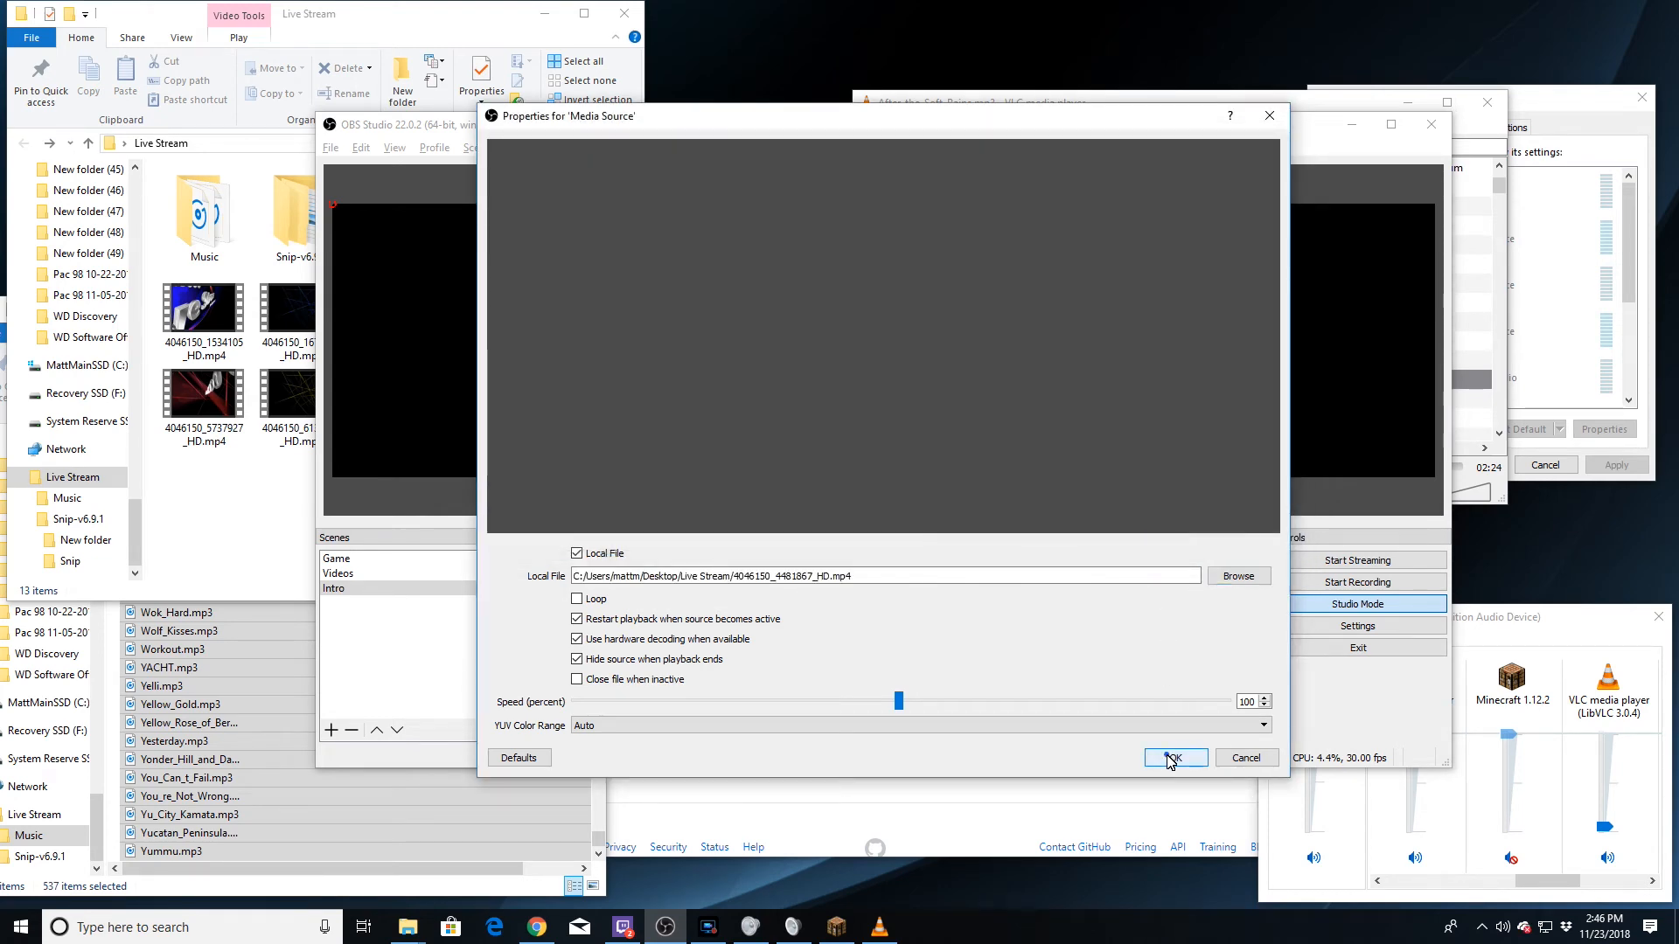
{"action": "left_click", "coordinate": [1171, 758]}
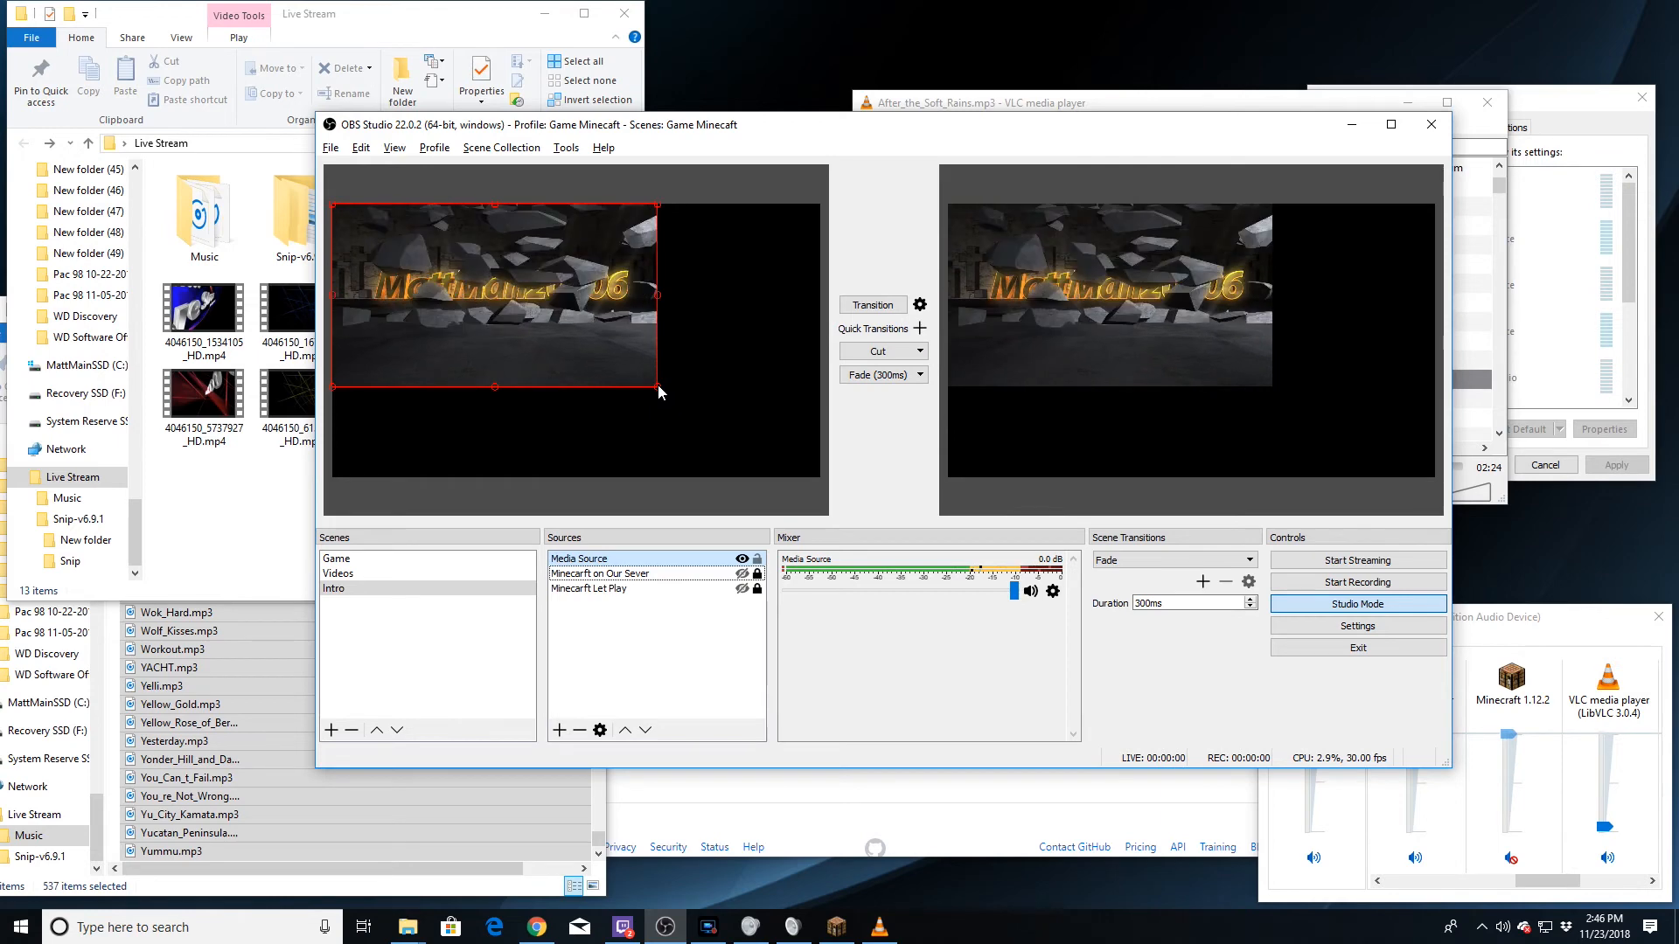
{"action": "left_click_drag", "start_coordinate": [657, 385], "coordinate": [831, 457]}
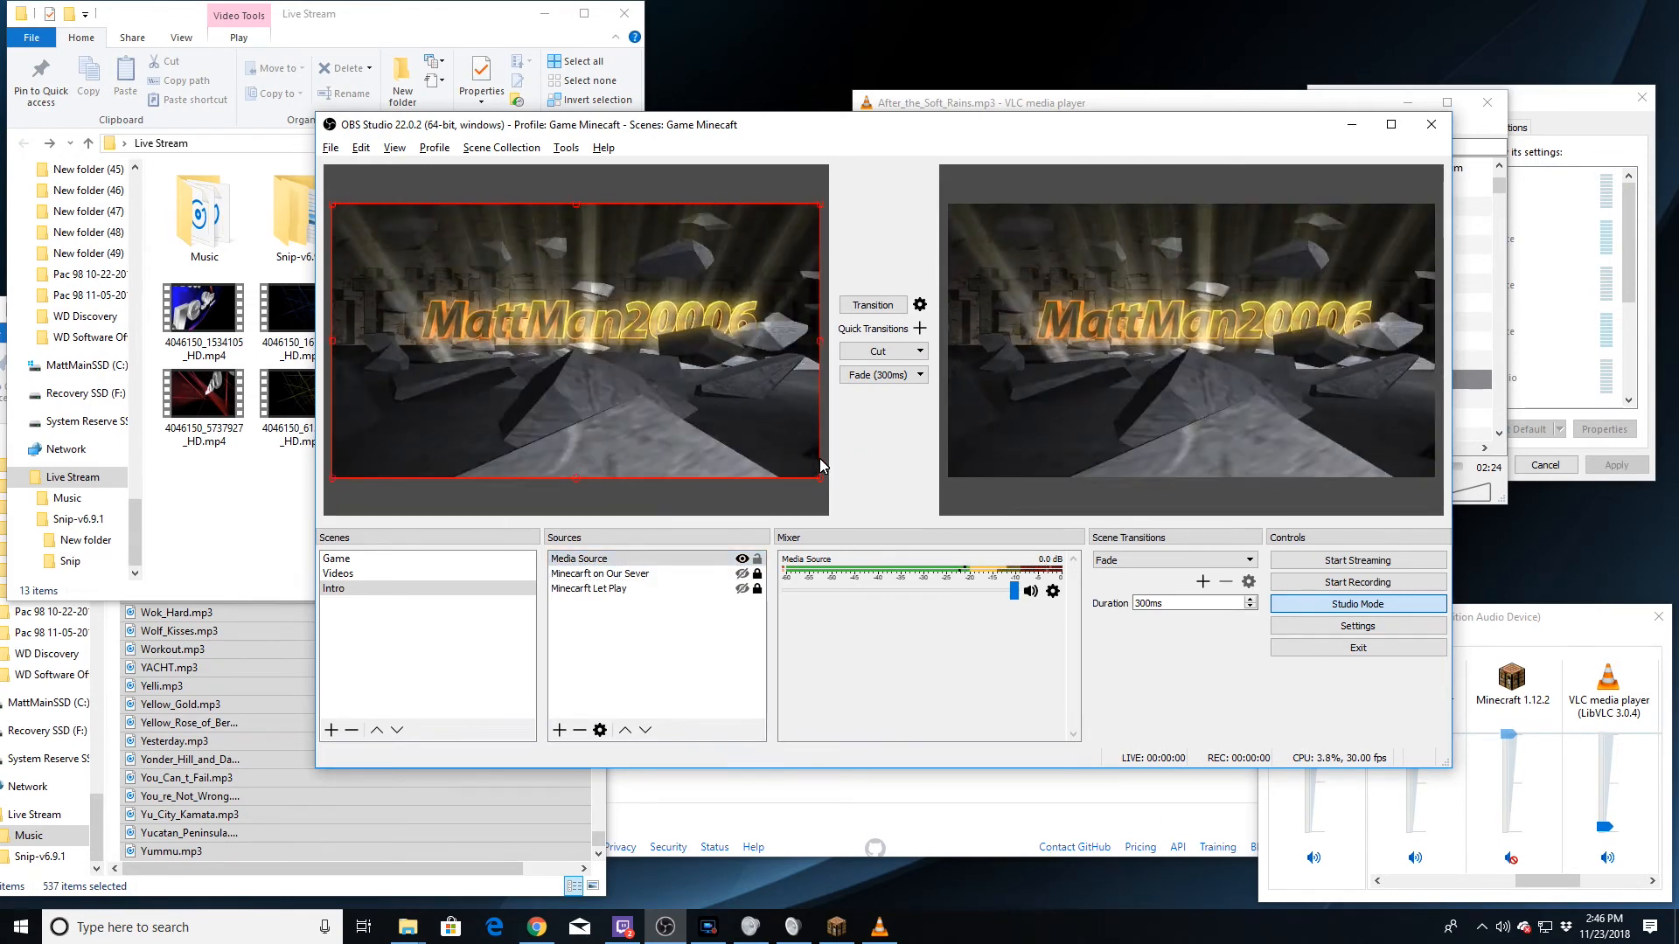
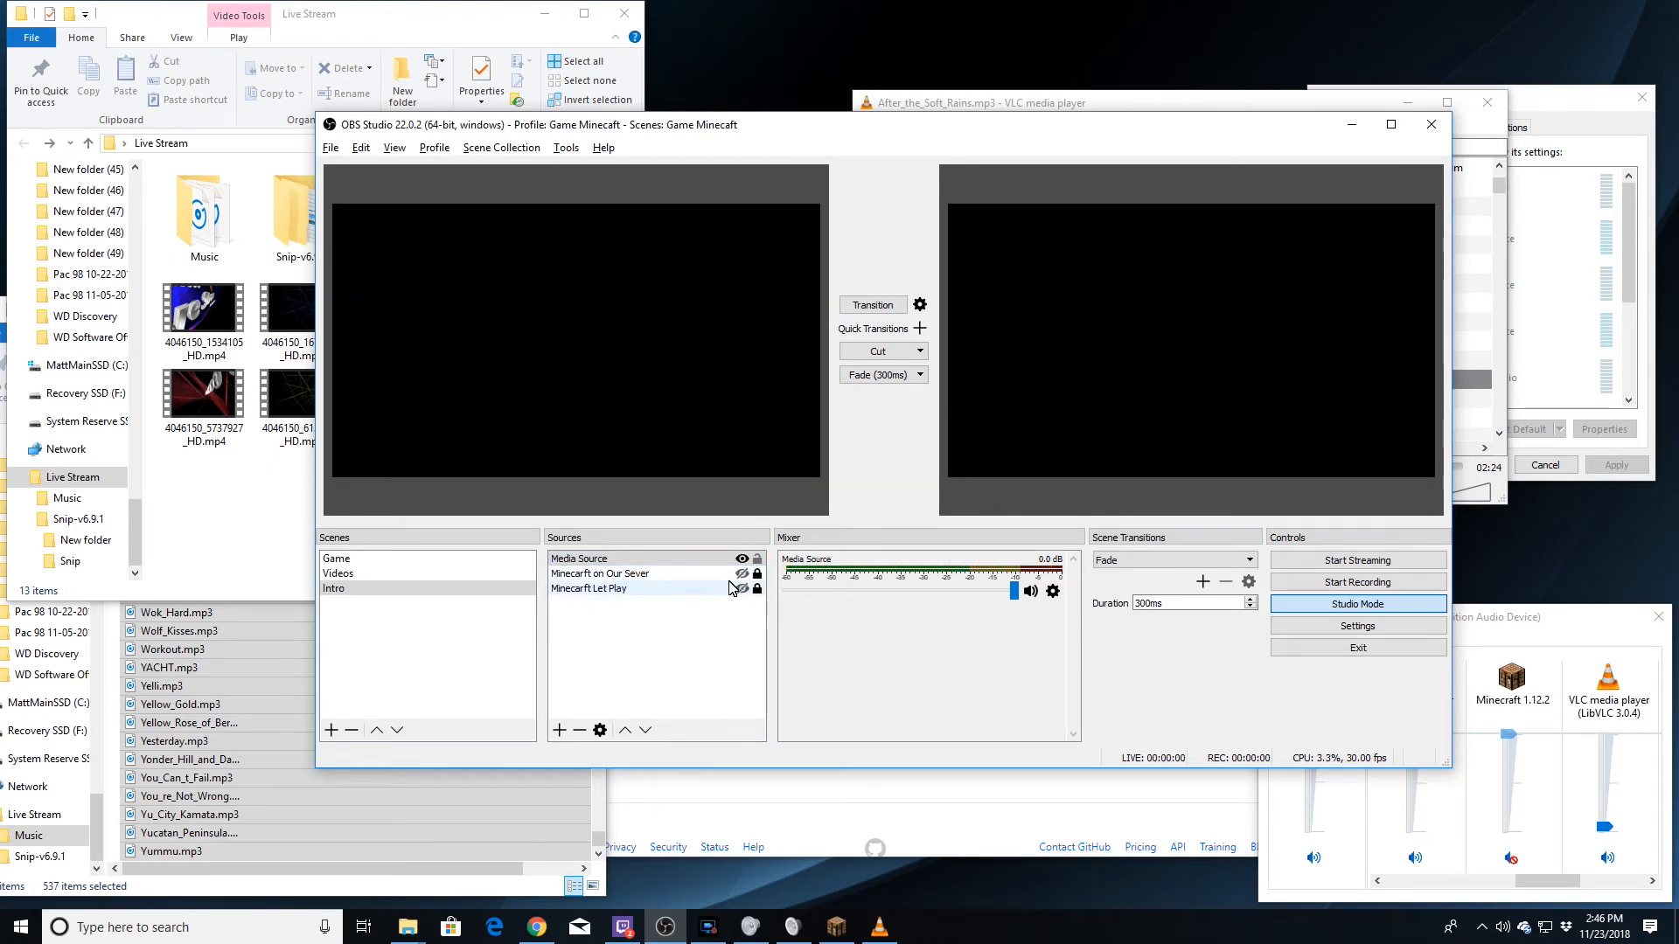
Change the Intro scene's new media source file to 4046150_5737927.mp4 and enlarge the source to fill the canvas.
{"action": "double_click", "coordinate": [673, 560]}
{"action": "left_click", "coordinate": [1238, 577]}
{"action": "left_click", "coordinate": [885, 389]}
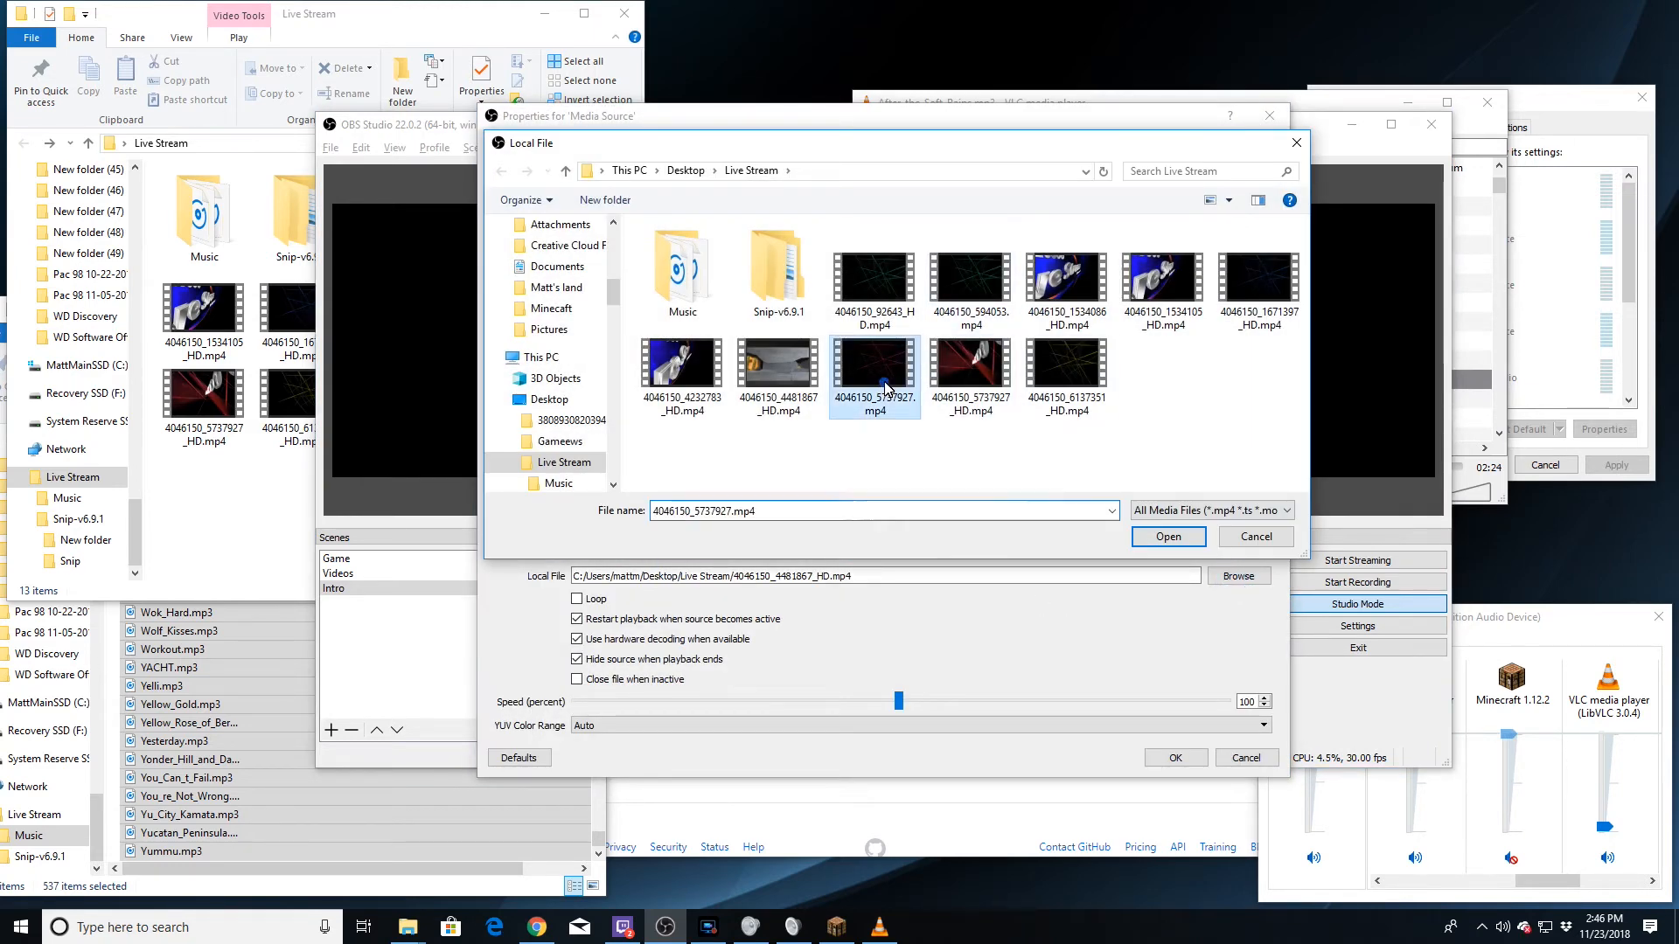
{"action": "left_click", "coordinate": [1168, 537]}
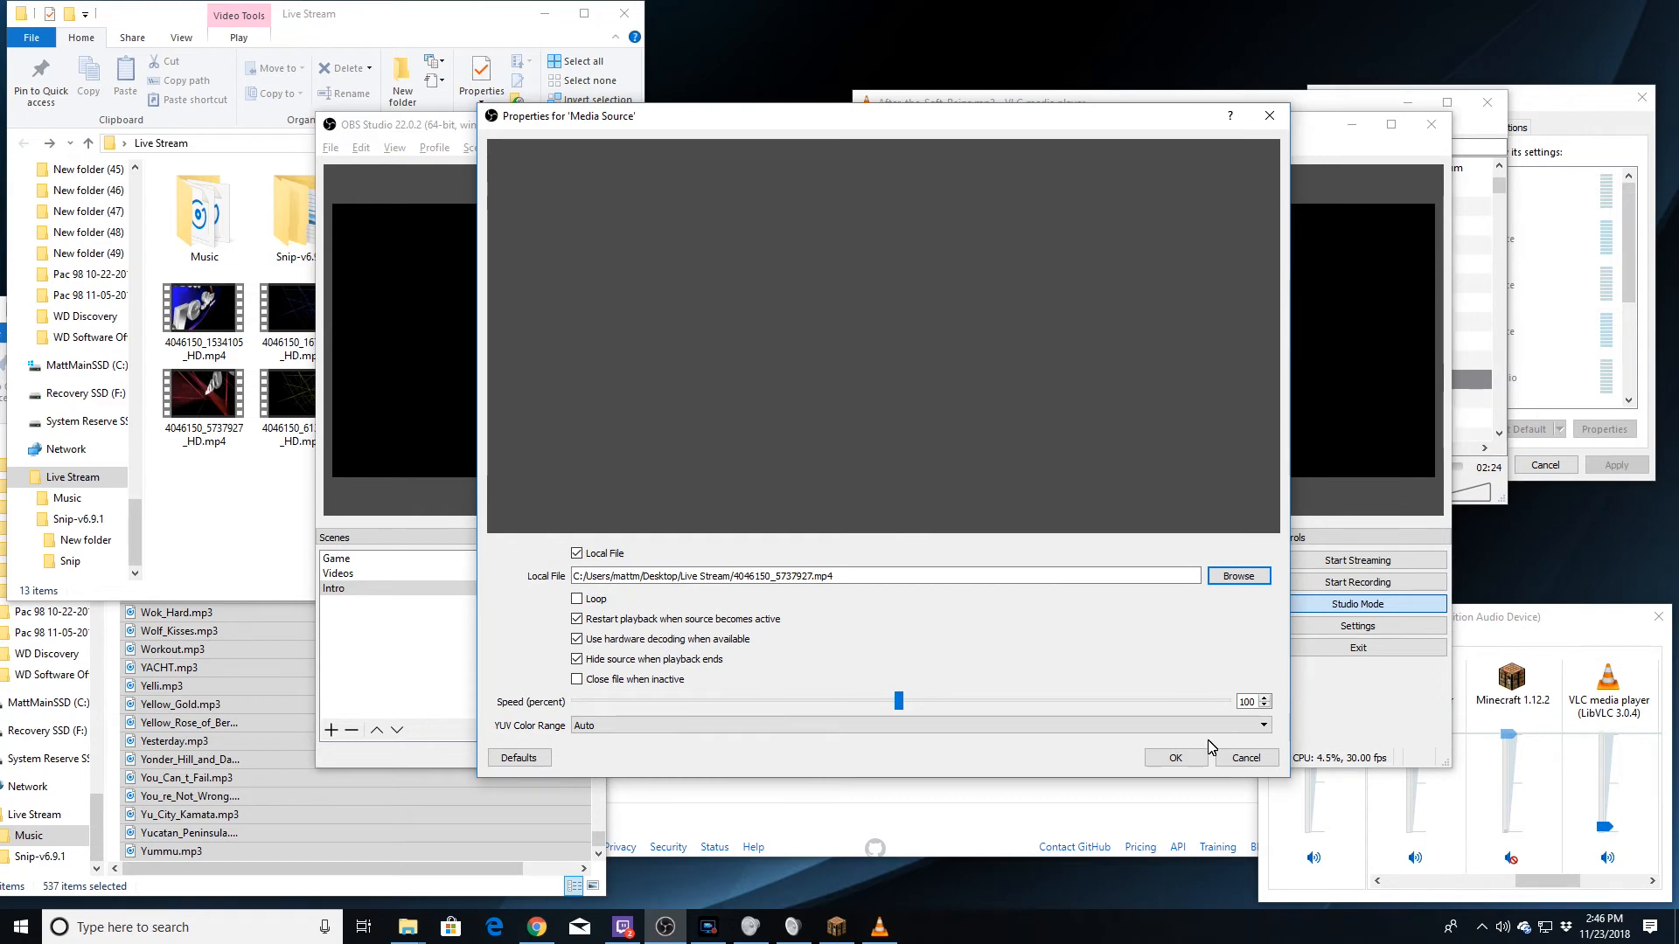
{"action": "left_click", "coordinate": [1175, 759]}
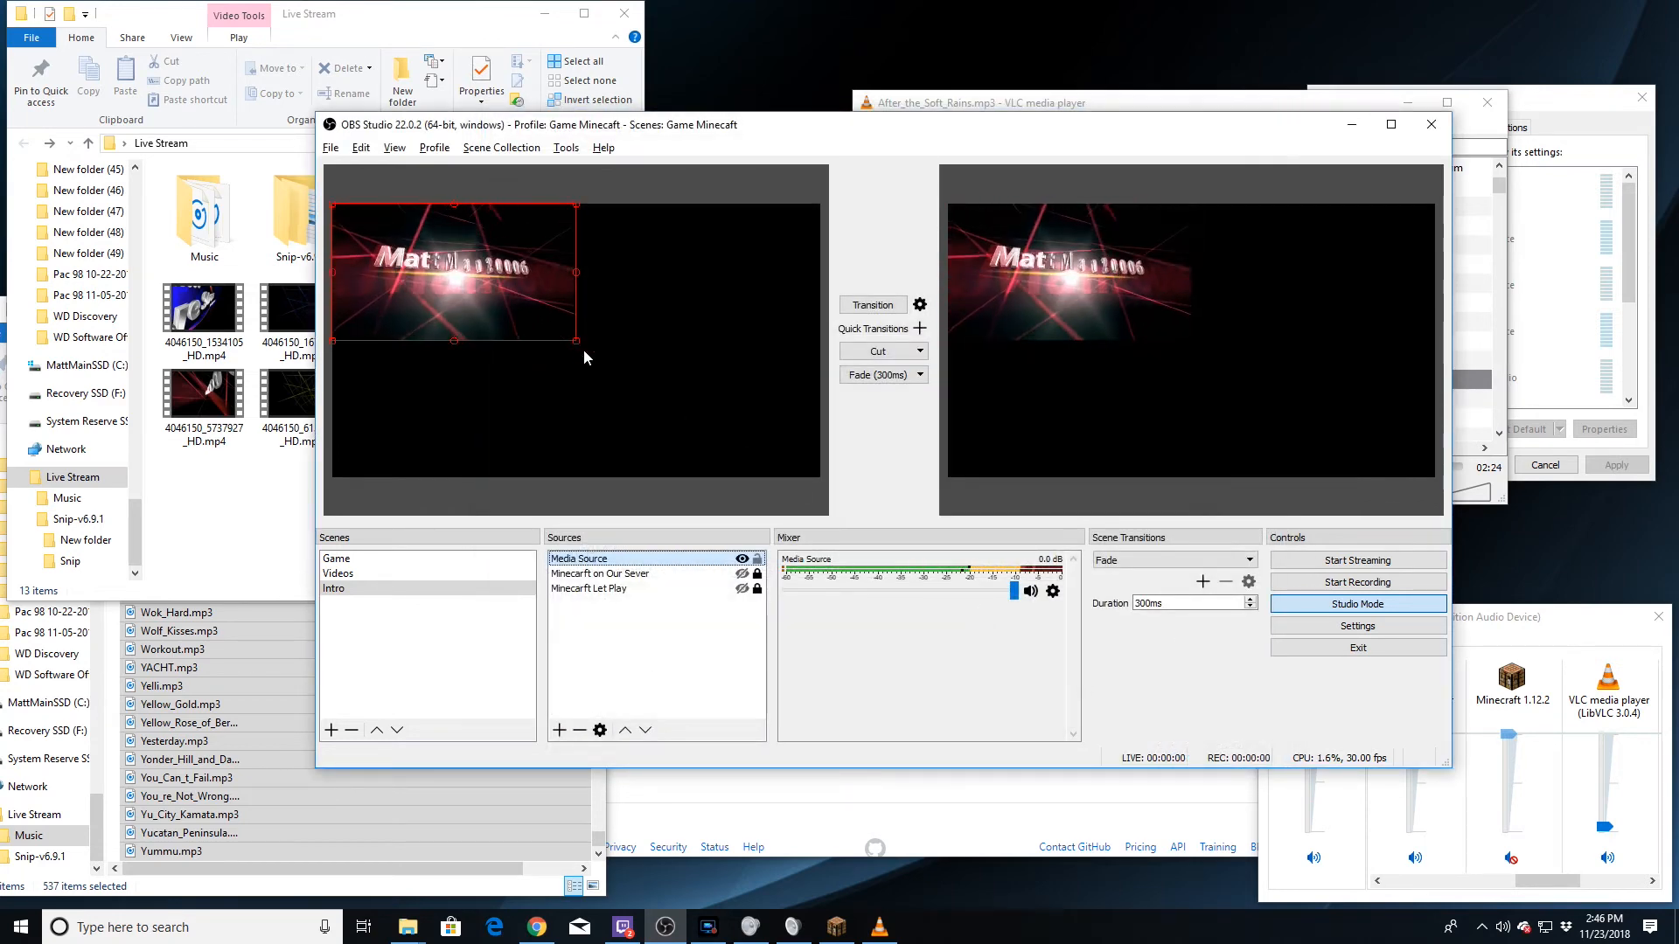
{"action": "left_click_drag", "start_coordinate": [573, 339], "coordinate": [810, 474]}
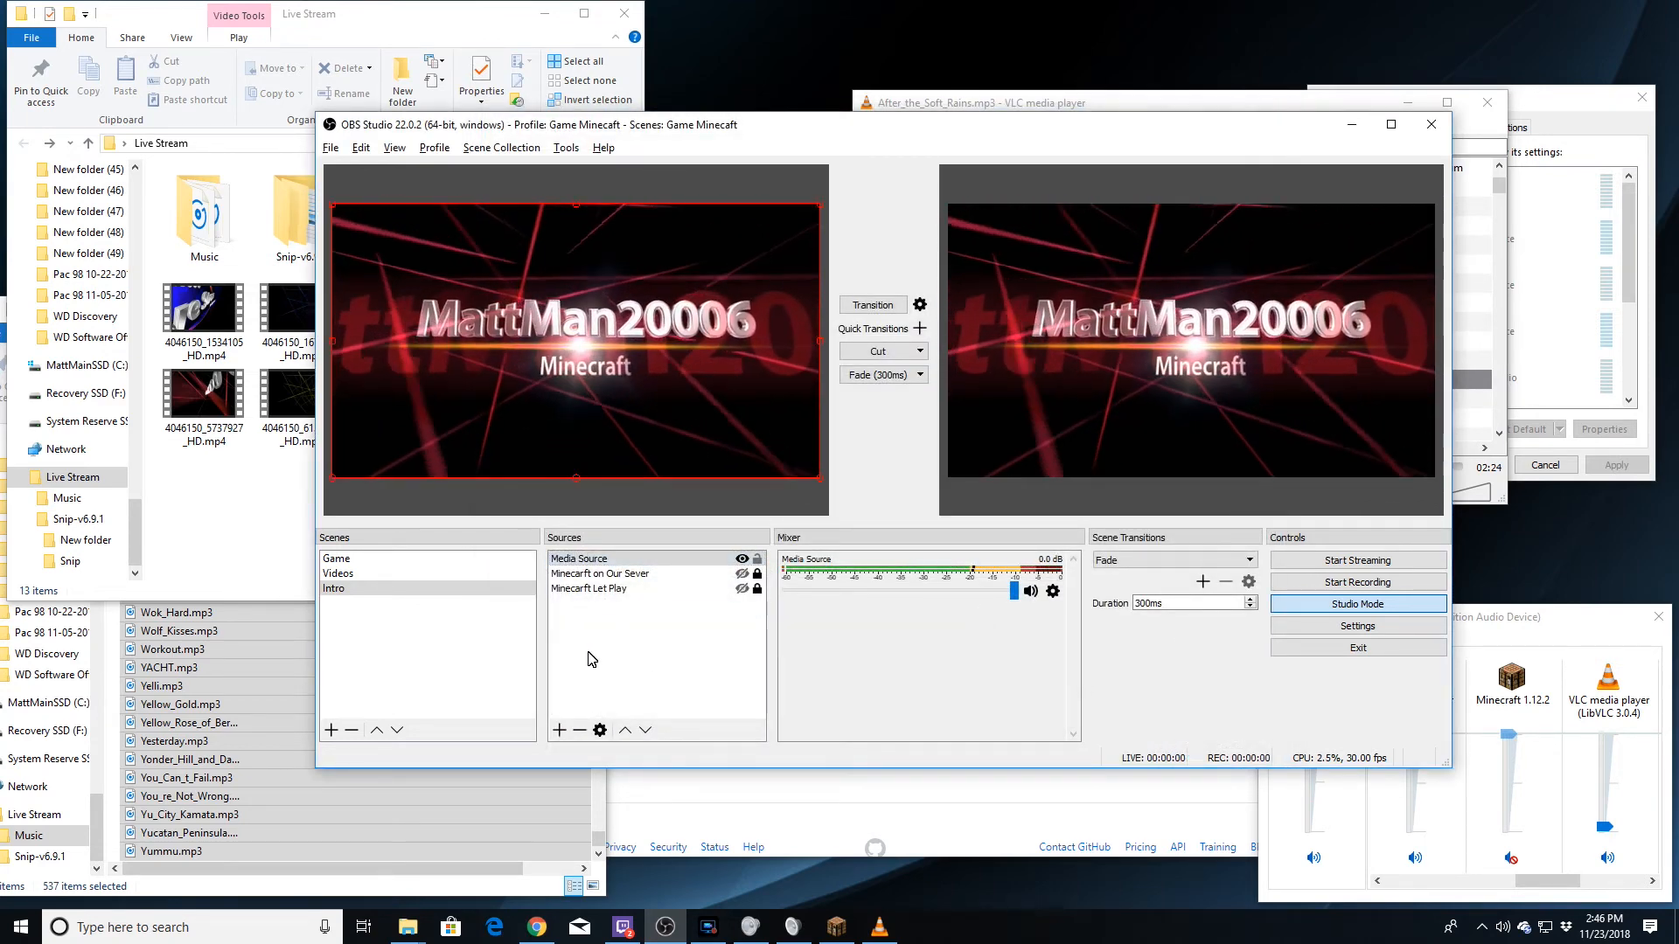
Rename the new media source as Minecarft, hide it and lock it.
{"action": "right_click", "coordinate": [587, 559]}
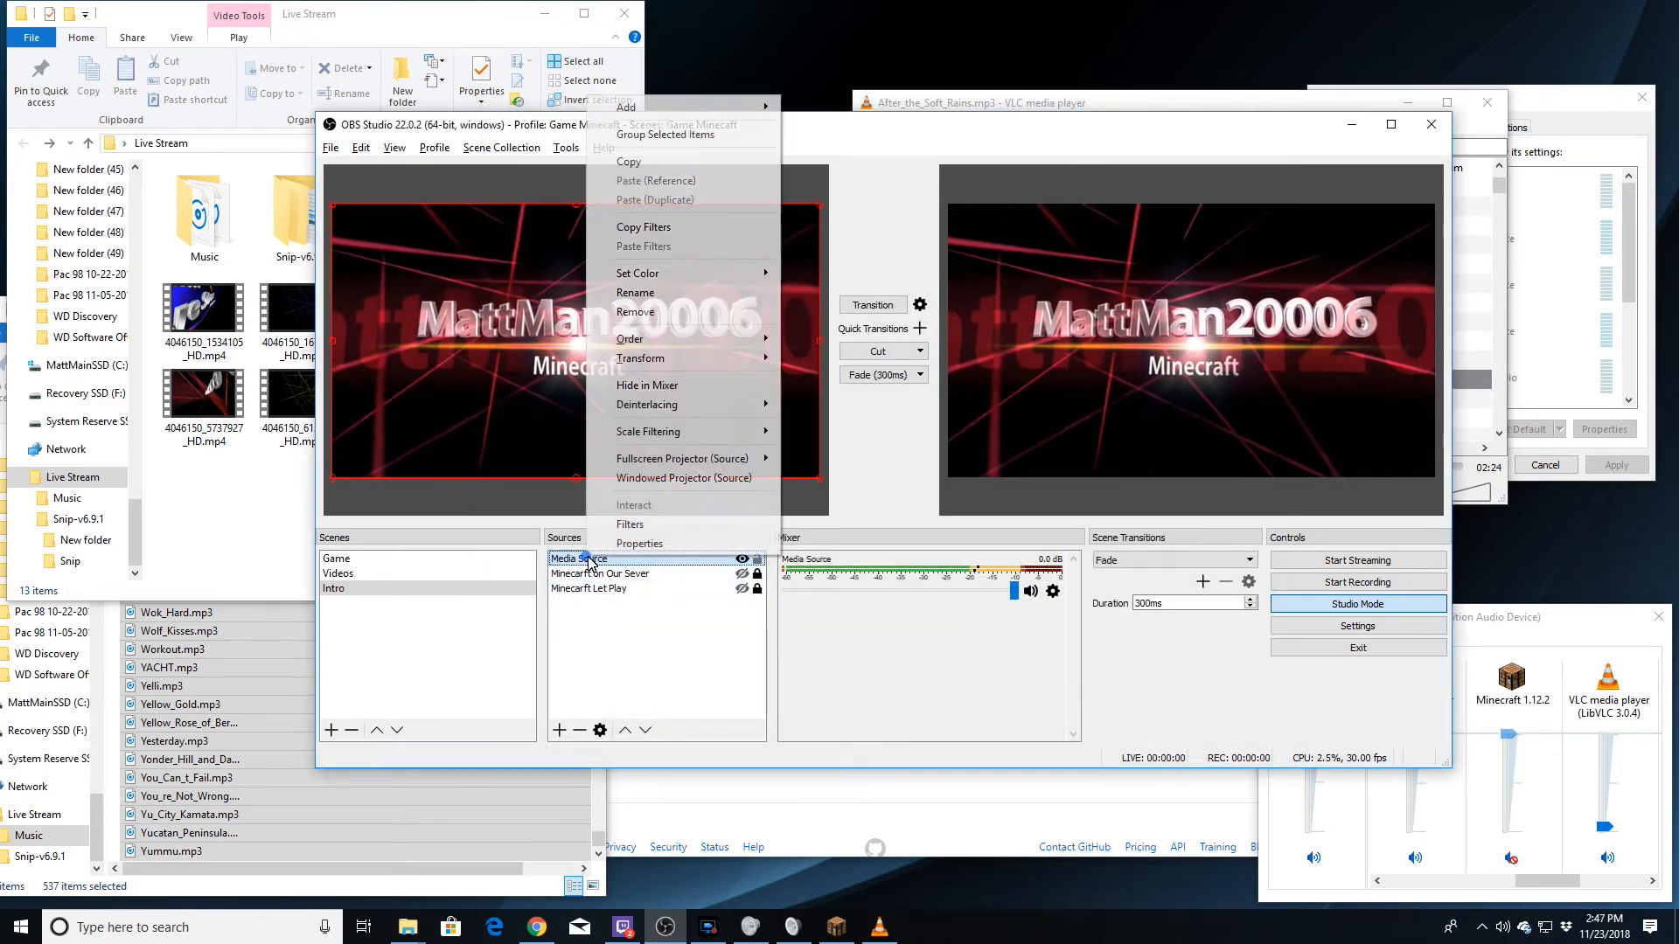
{"action": "left_click", "coordinate": [642, 295]}
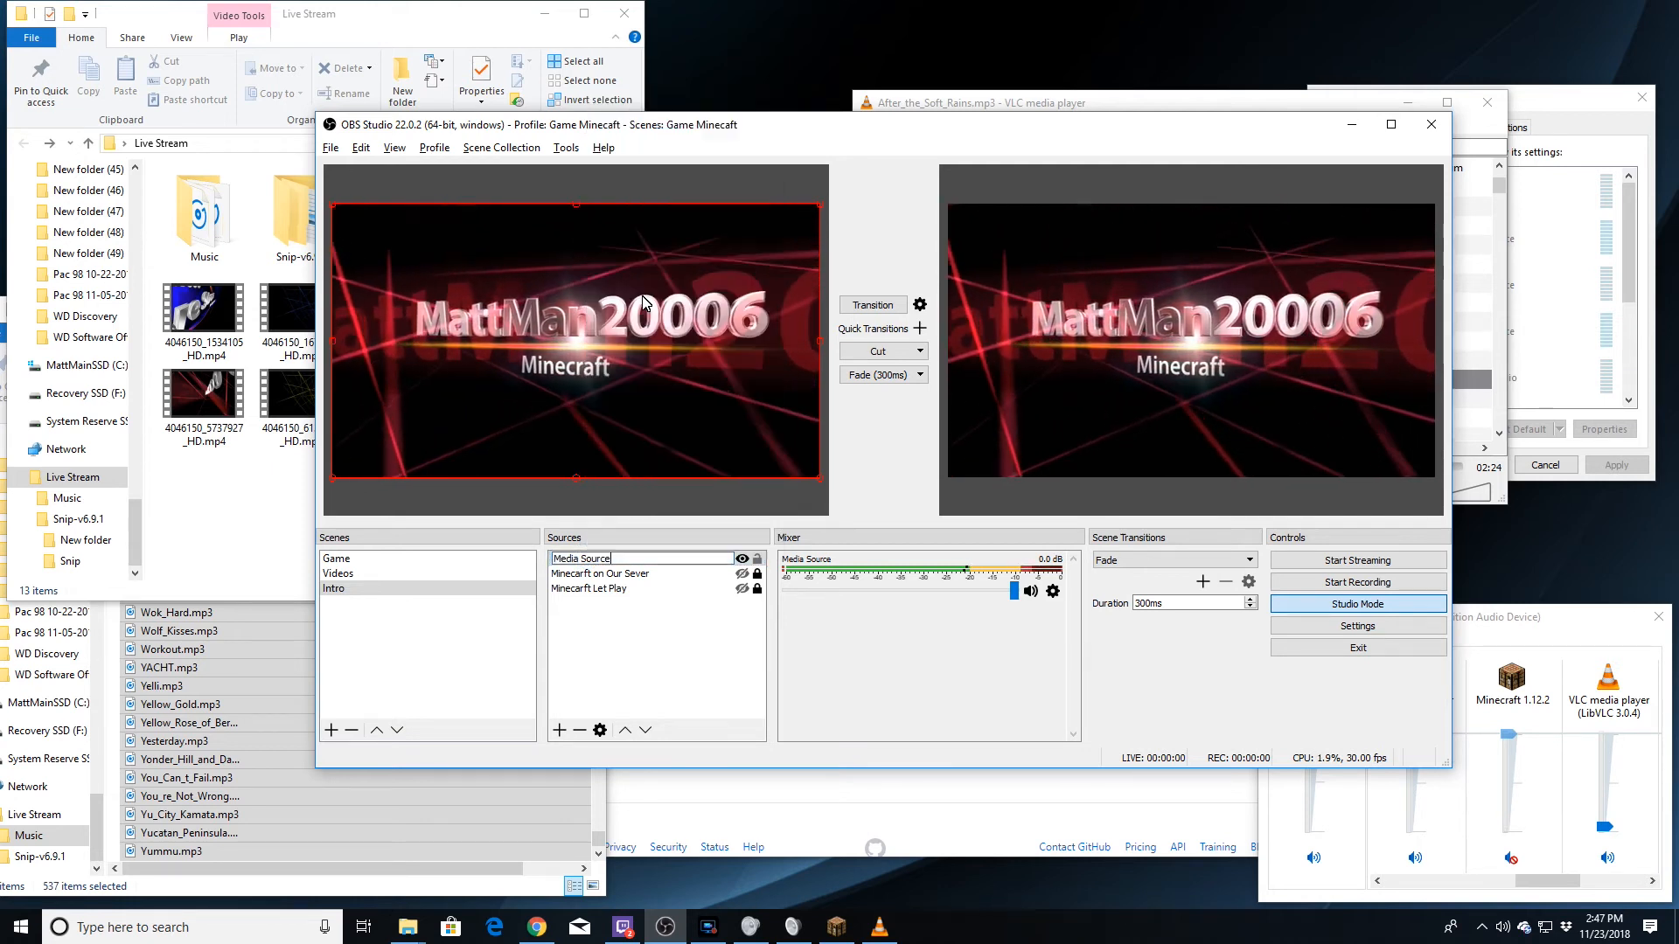
{"action": "key", "text": "BackSpace"}
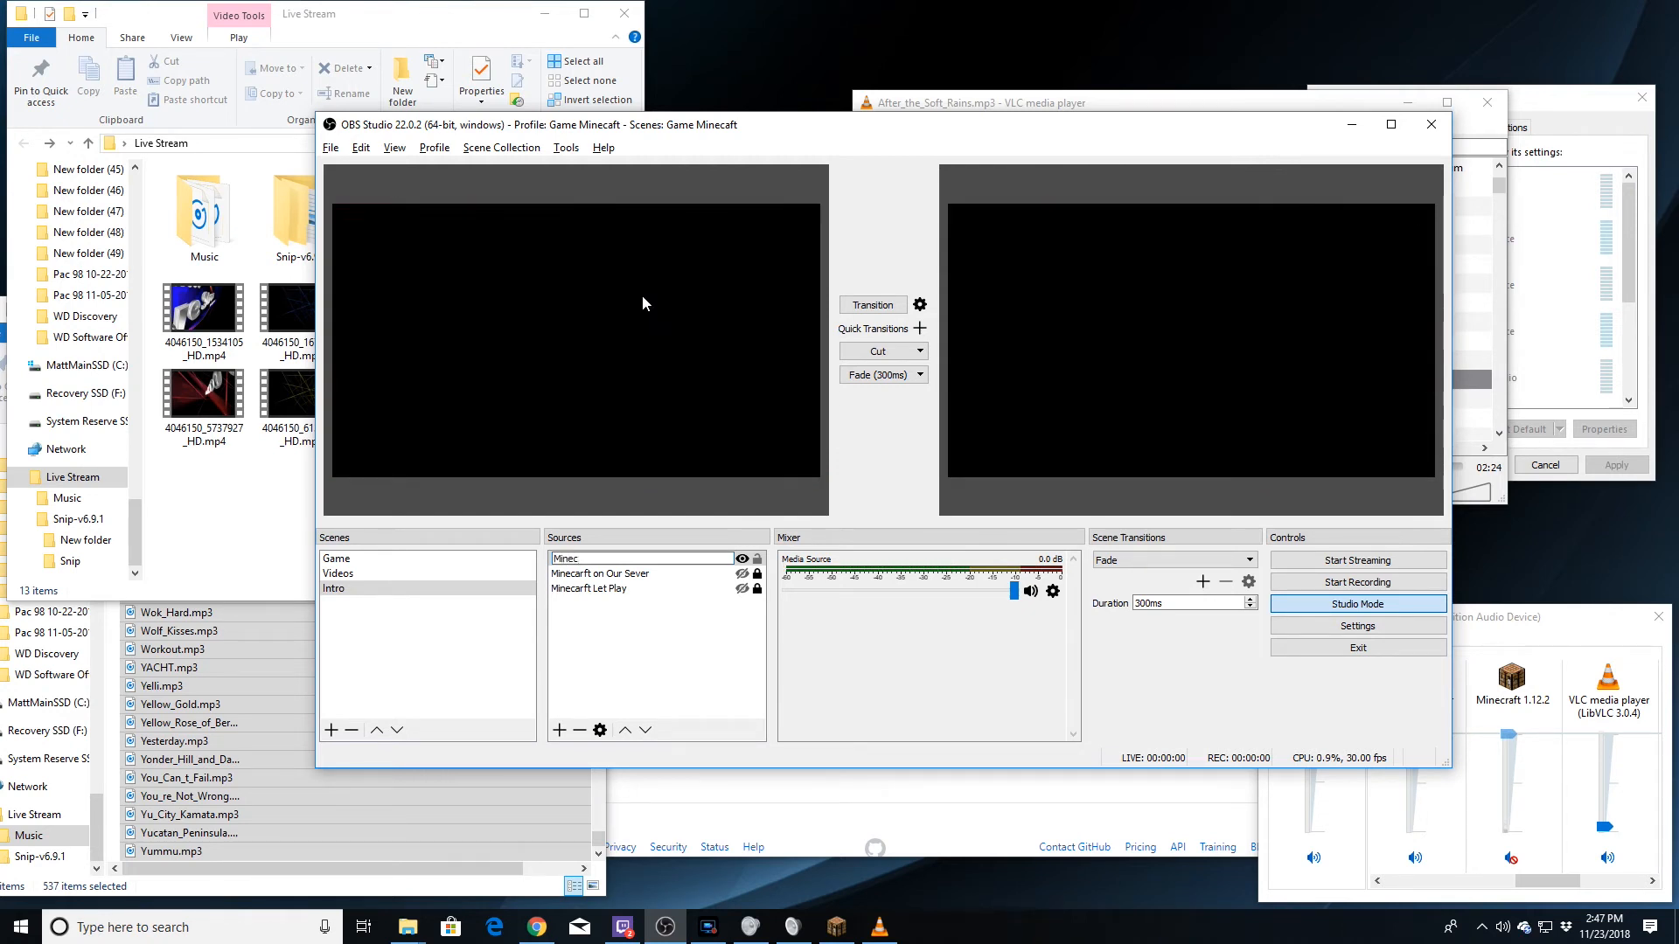
{"action": "type", "text": "Minecarft"}
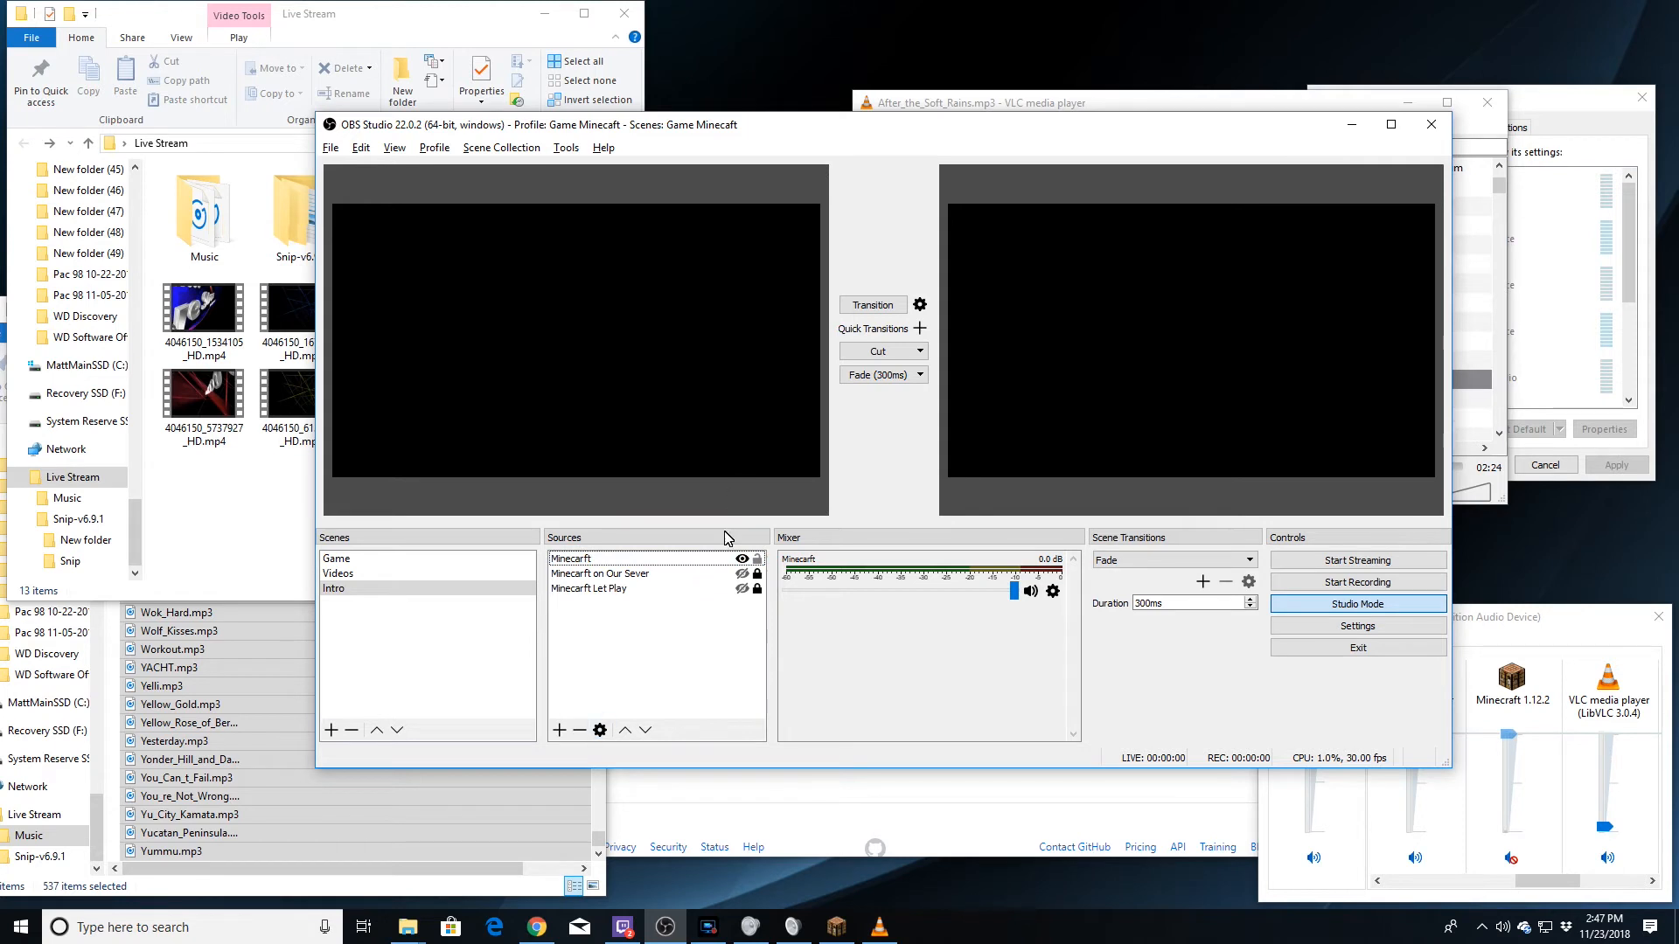
{"action": "left_click", "coordinate": [742, 558]}
{"action": "left_click", "coordinate": [757, 560]}
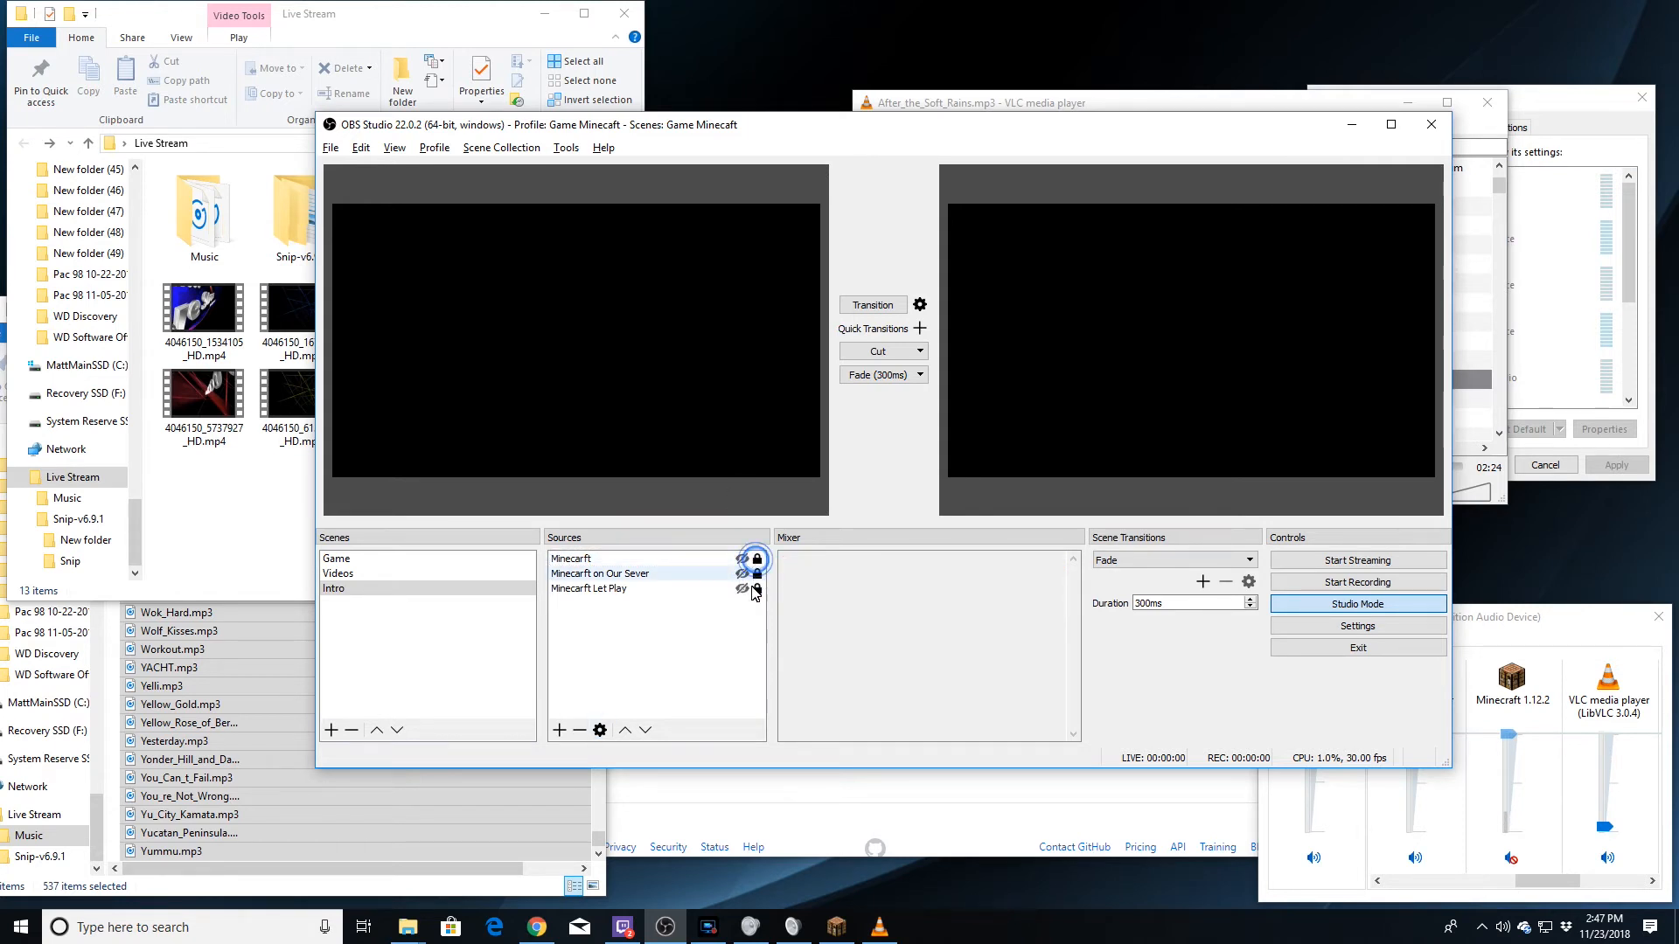
Add a media source to the Intro scene using 4046150_5737927_HD.mp4 and enlarge it to fill the canvas.
{"action": "mouse_move", "coordinate": [673, 669]}
{"action": "left_click", "coordinate": [784, 796]}
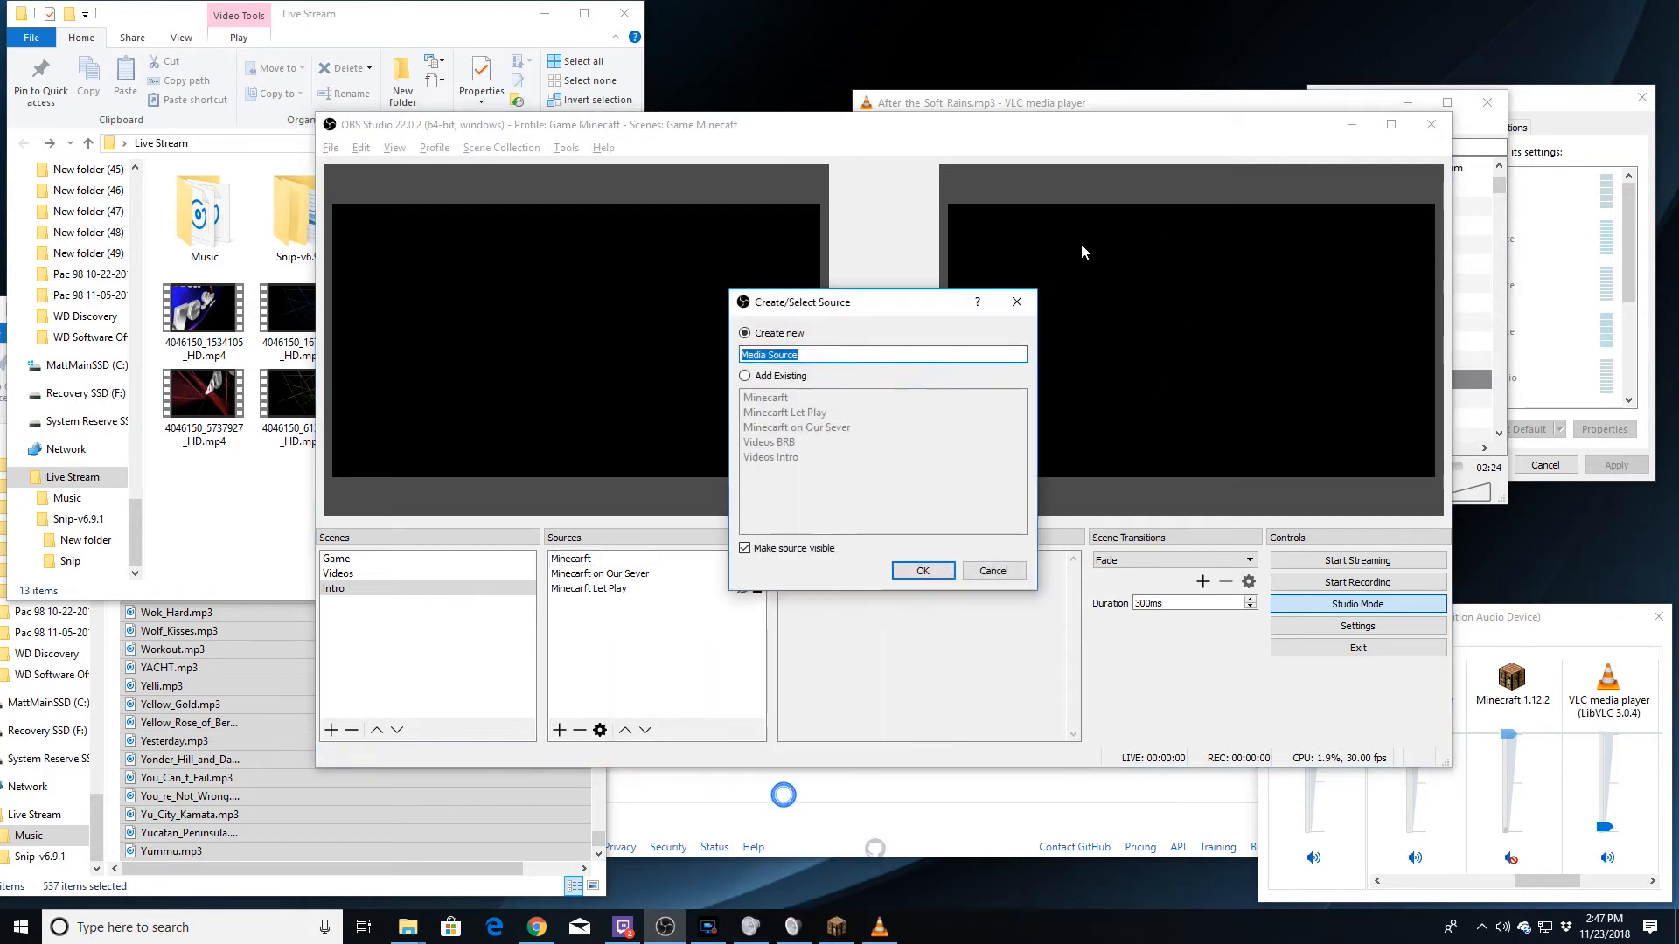
{"action": "left_click", "coordinate": [914, 574]}
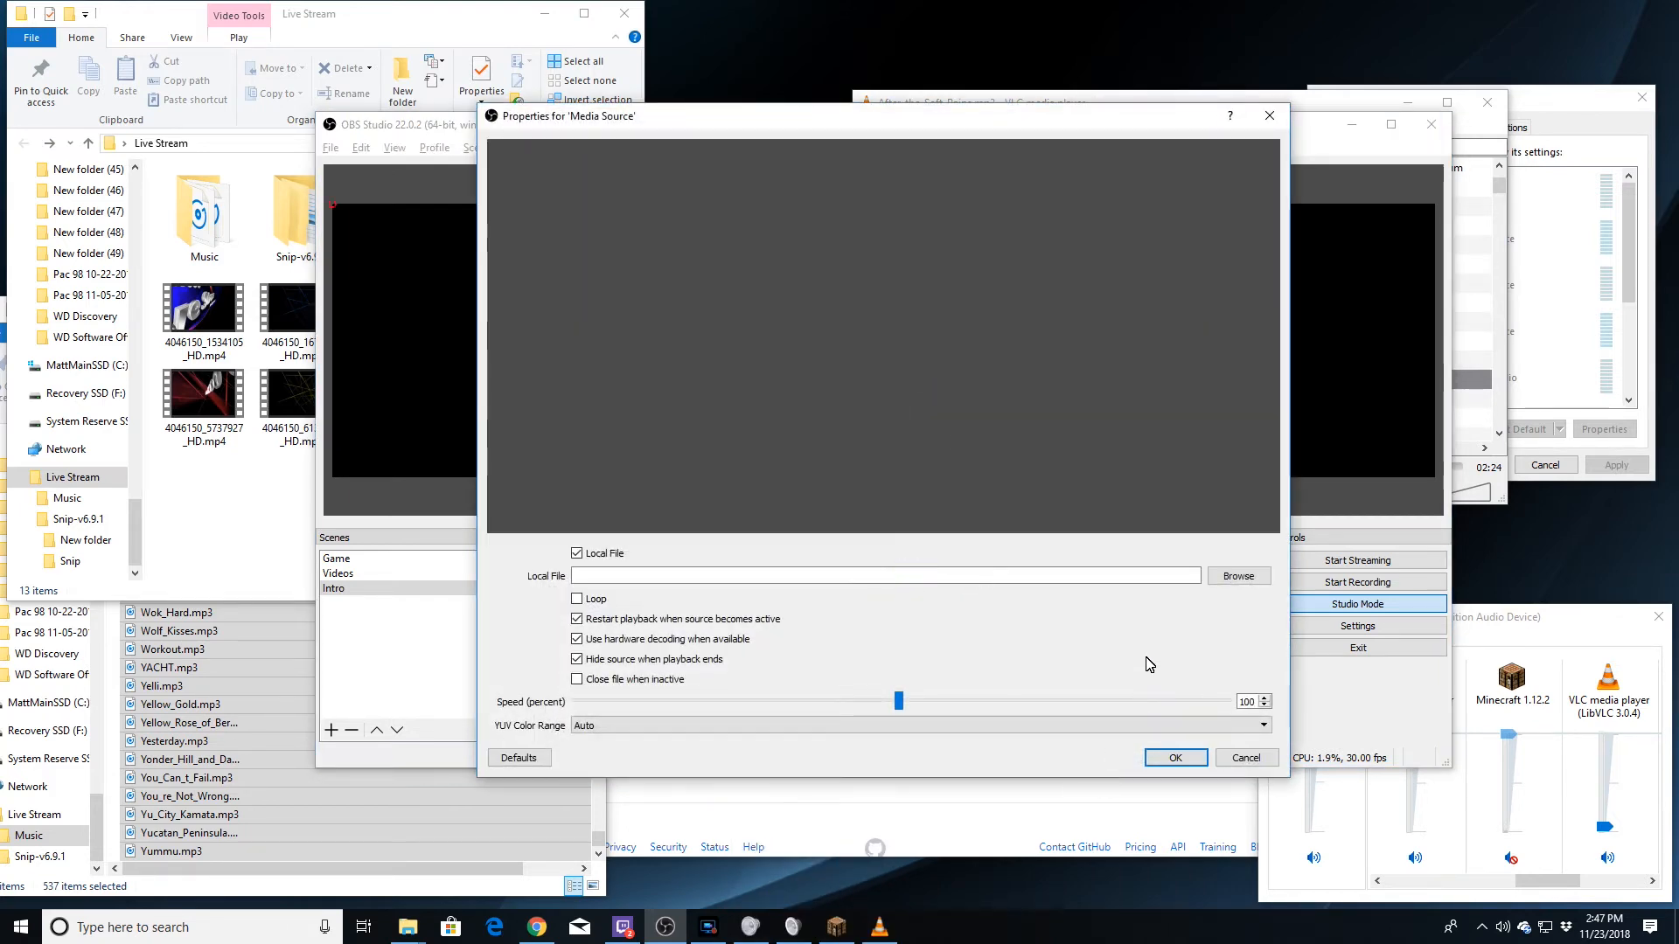
{"action": "left_click", "coordinate": [1231, 581]}
{"action": "left_click", "coordinate": [970, 375]}
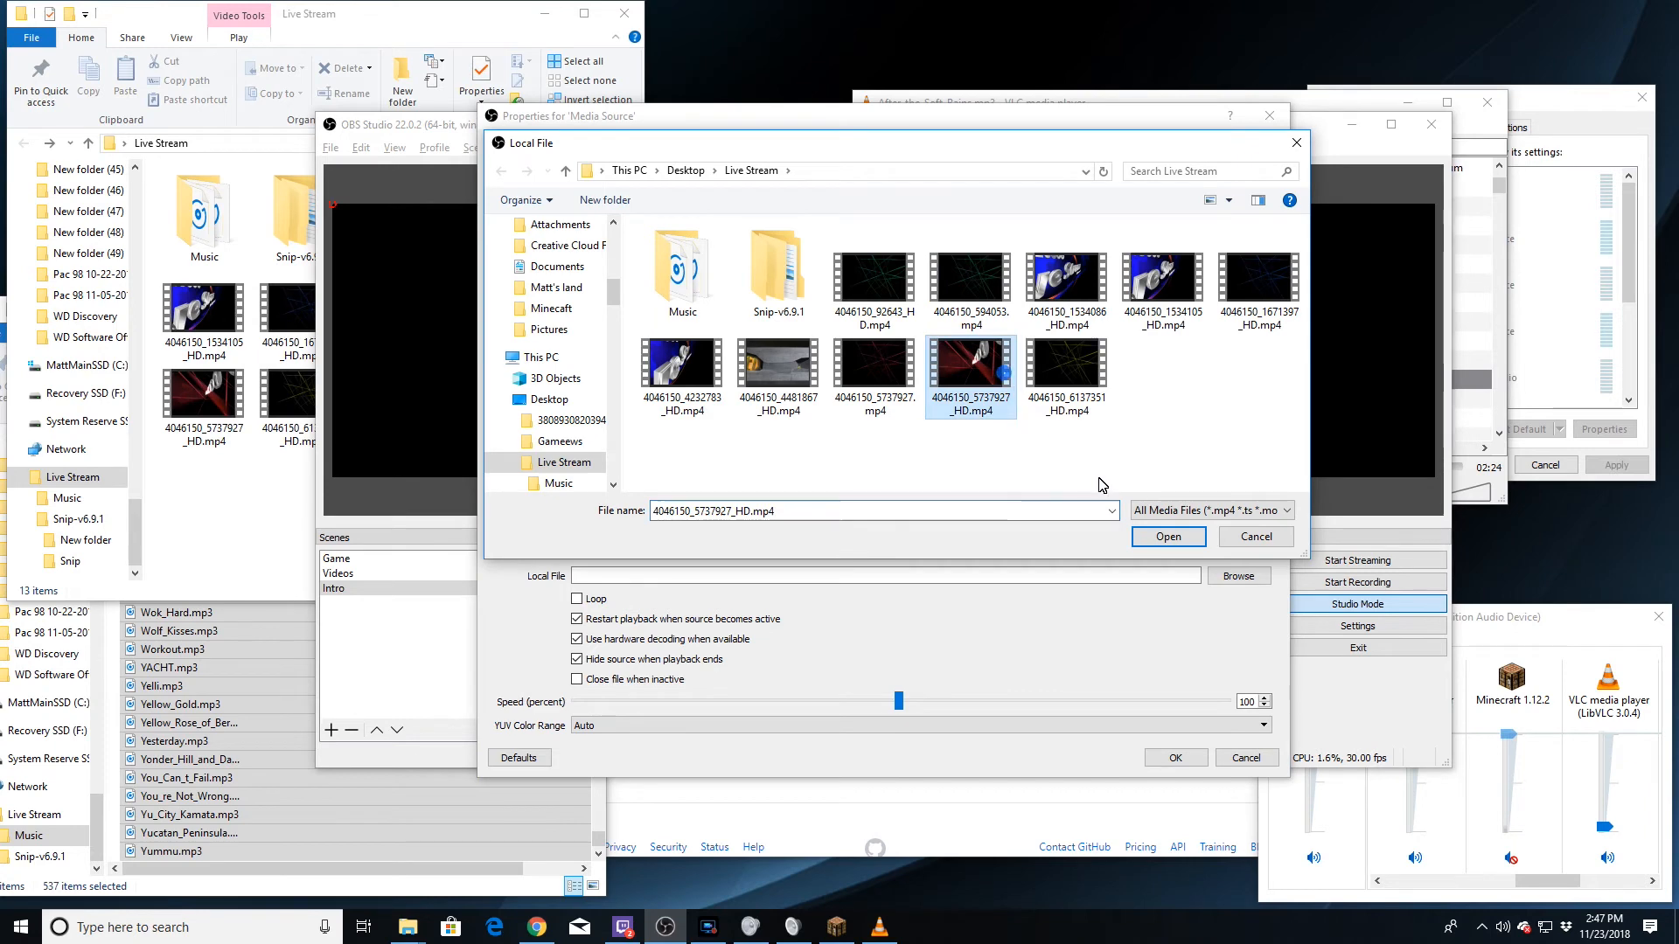
{"action": "left_click", "coordinate": [1138, 534]}
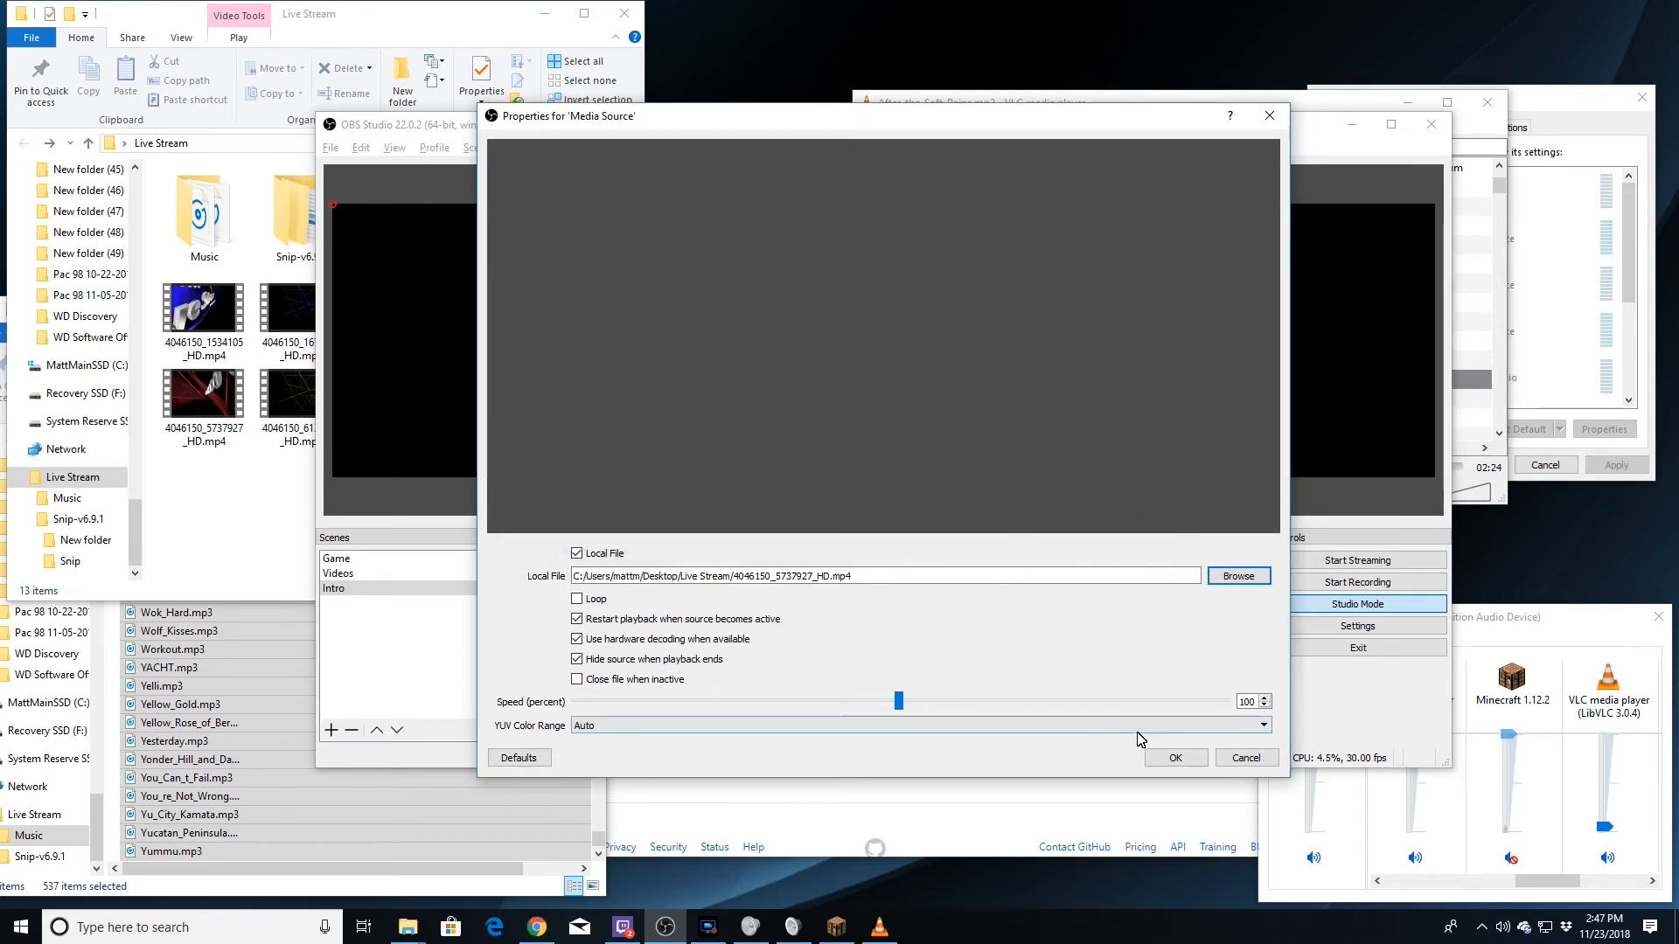
{"action": "left_click", "coordinate": [1173, 758]}
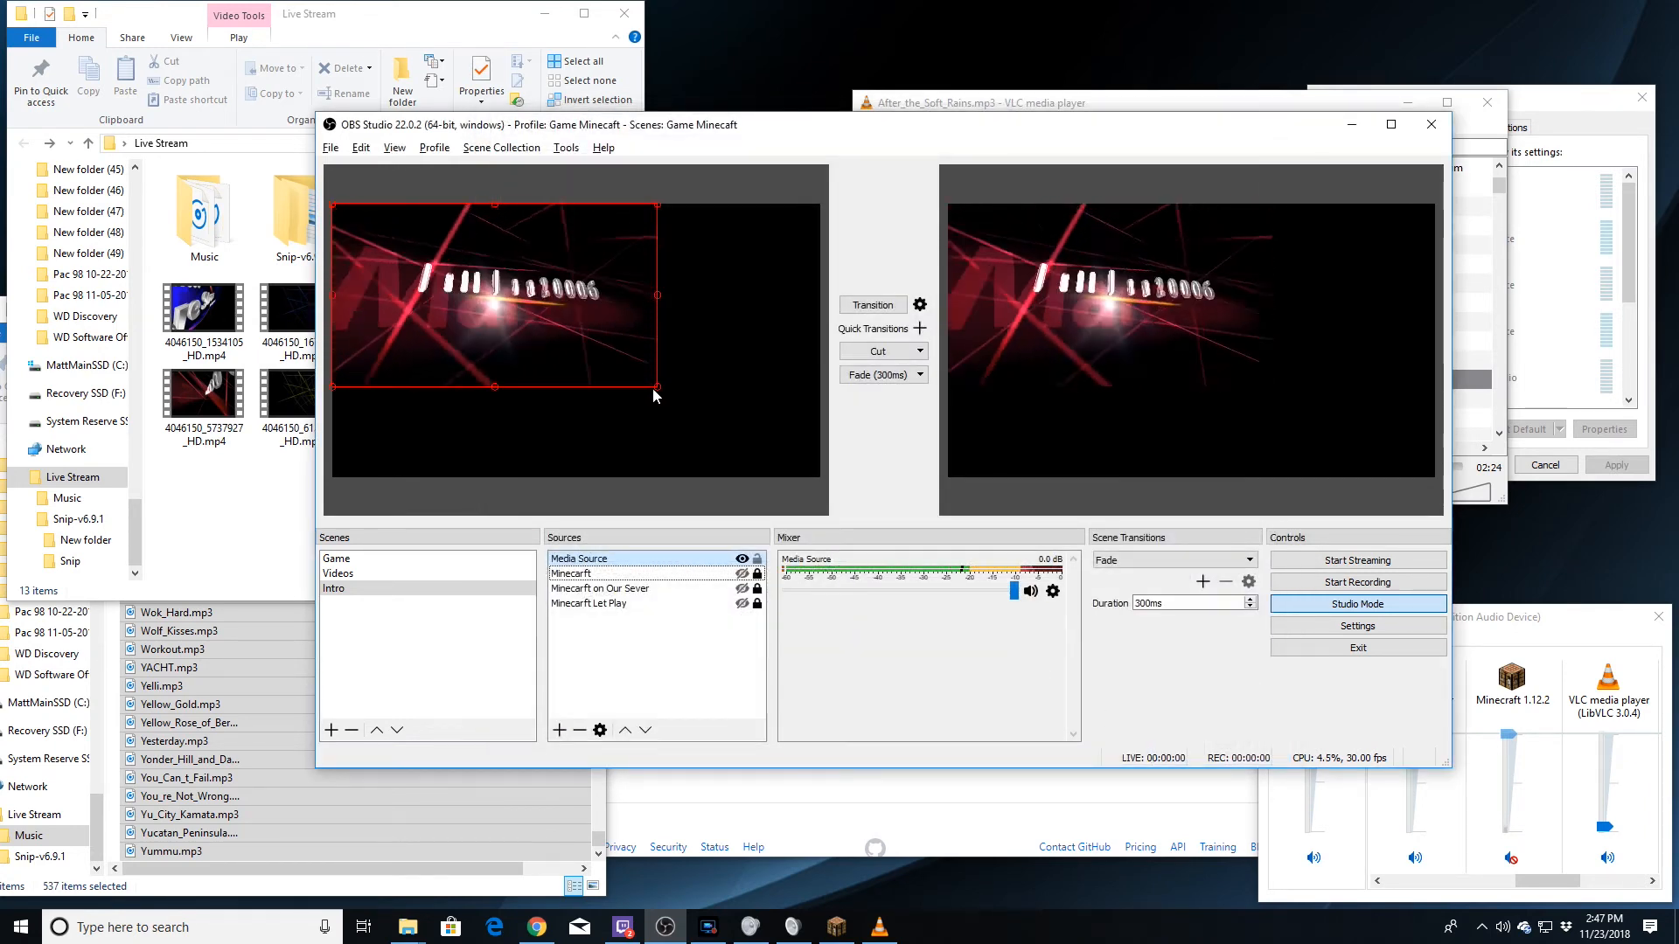
{"action": "left_click_drag", "start_coordinate": [803, 464], "coordinate": [822, 478]}
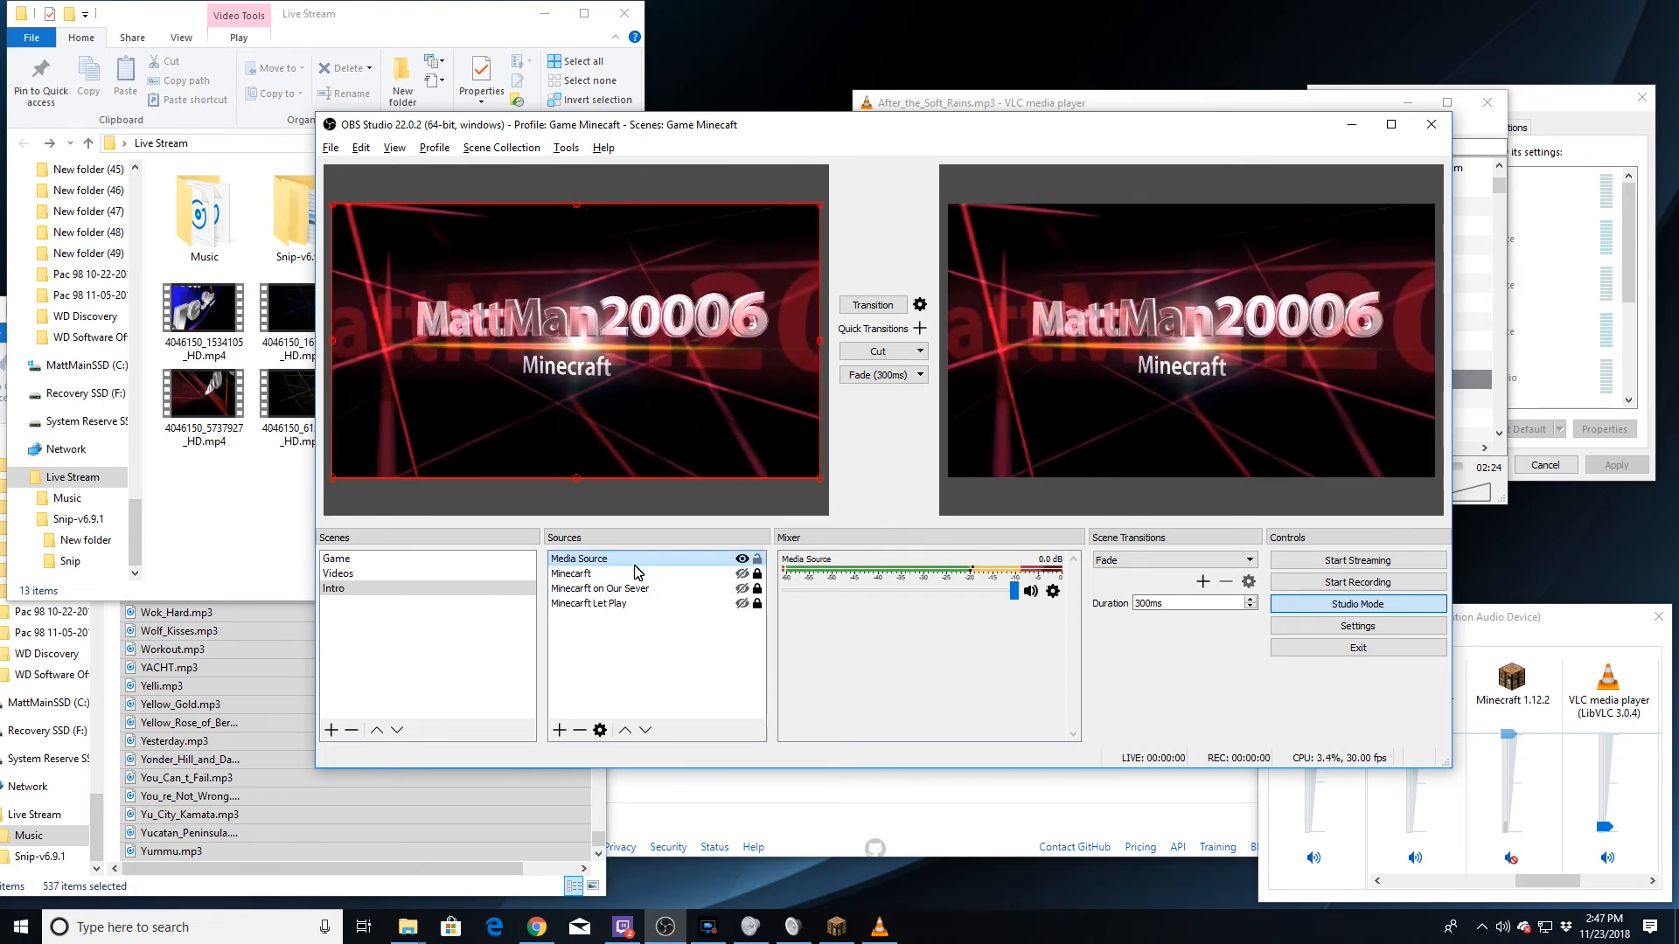
Add a second new media source to the Intro scene using 4046150_6137351_HD.mp4 and enlarge it to fill the canvas.
{"action": "right_click", "coordinate": [606, 656]}
{"action": "mouse_move", "coordinate": [656, 667]}
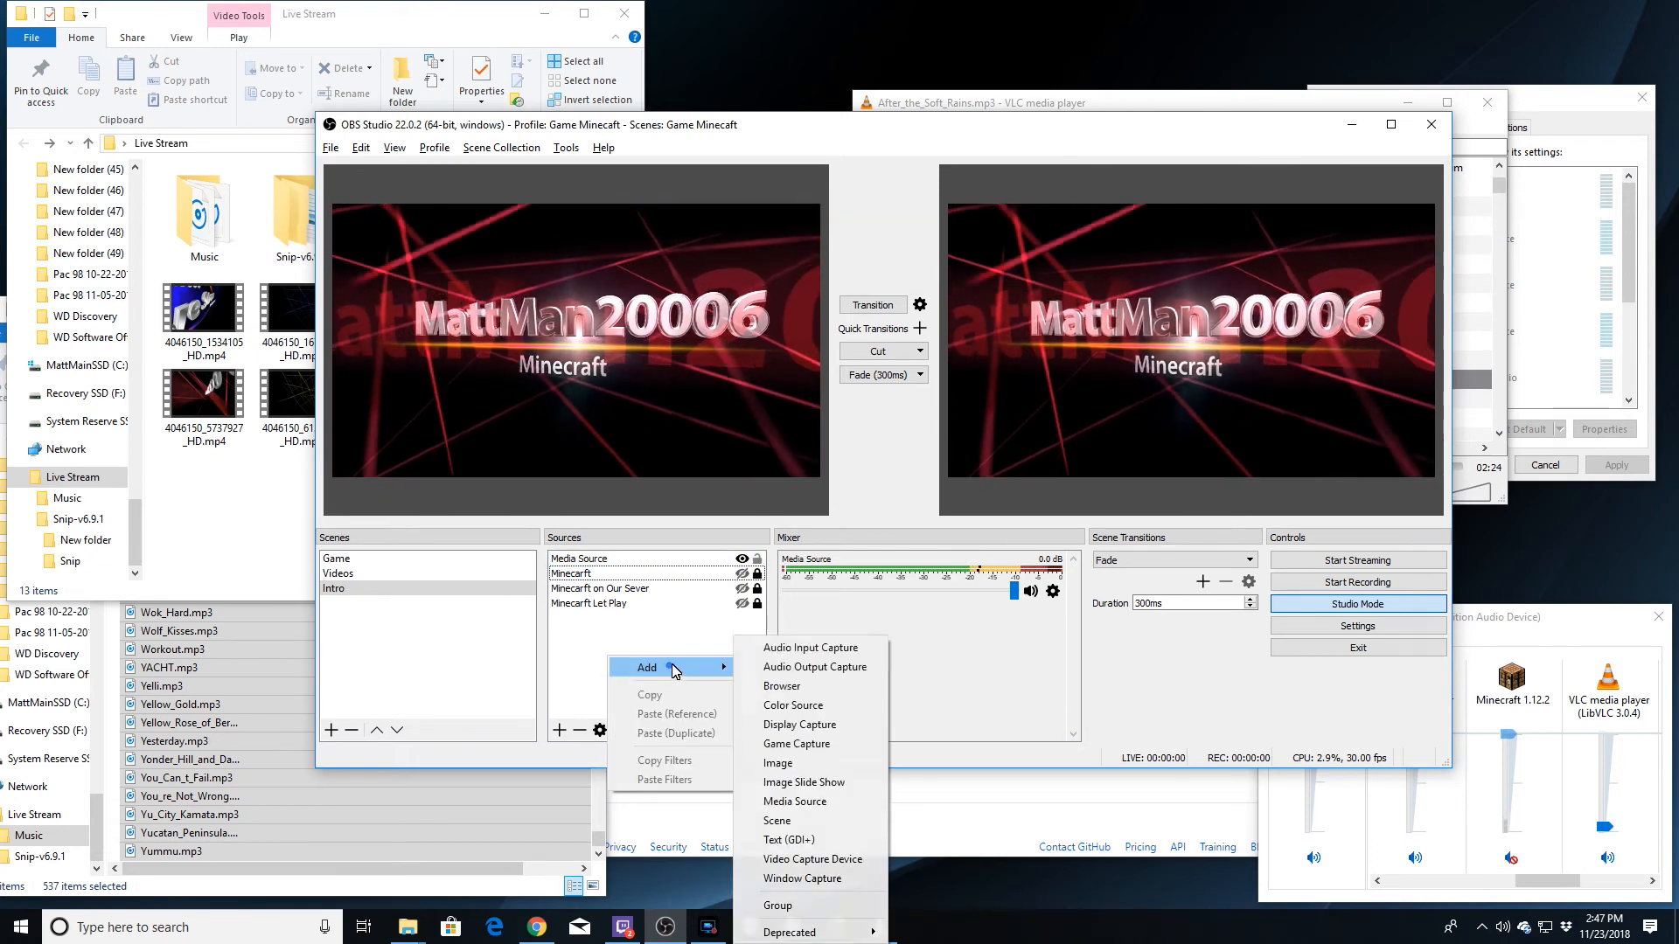
{"action": "left_click", "coordinate": [803, 802]}
{"action": "left_click", "coordinate": [921, 571]}
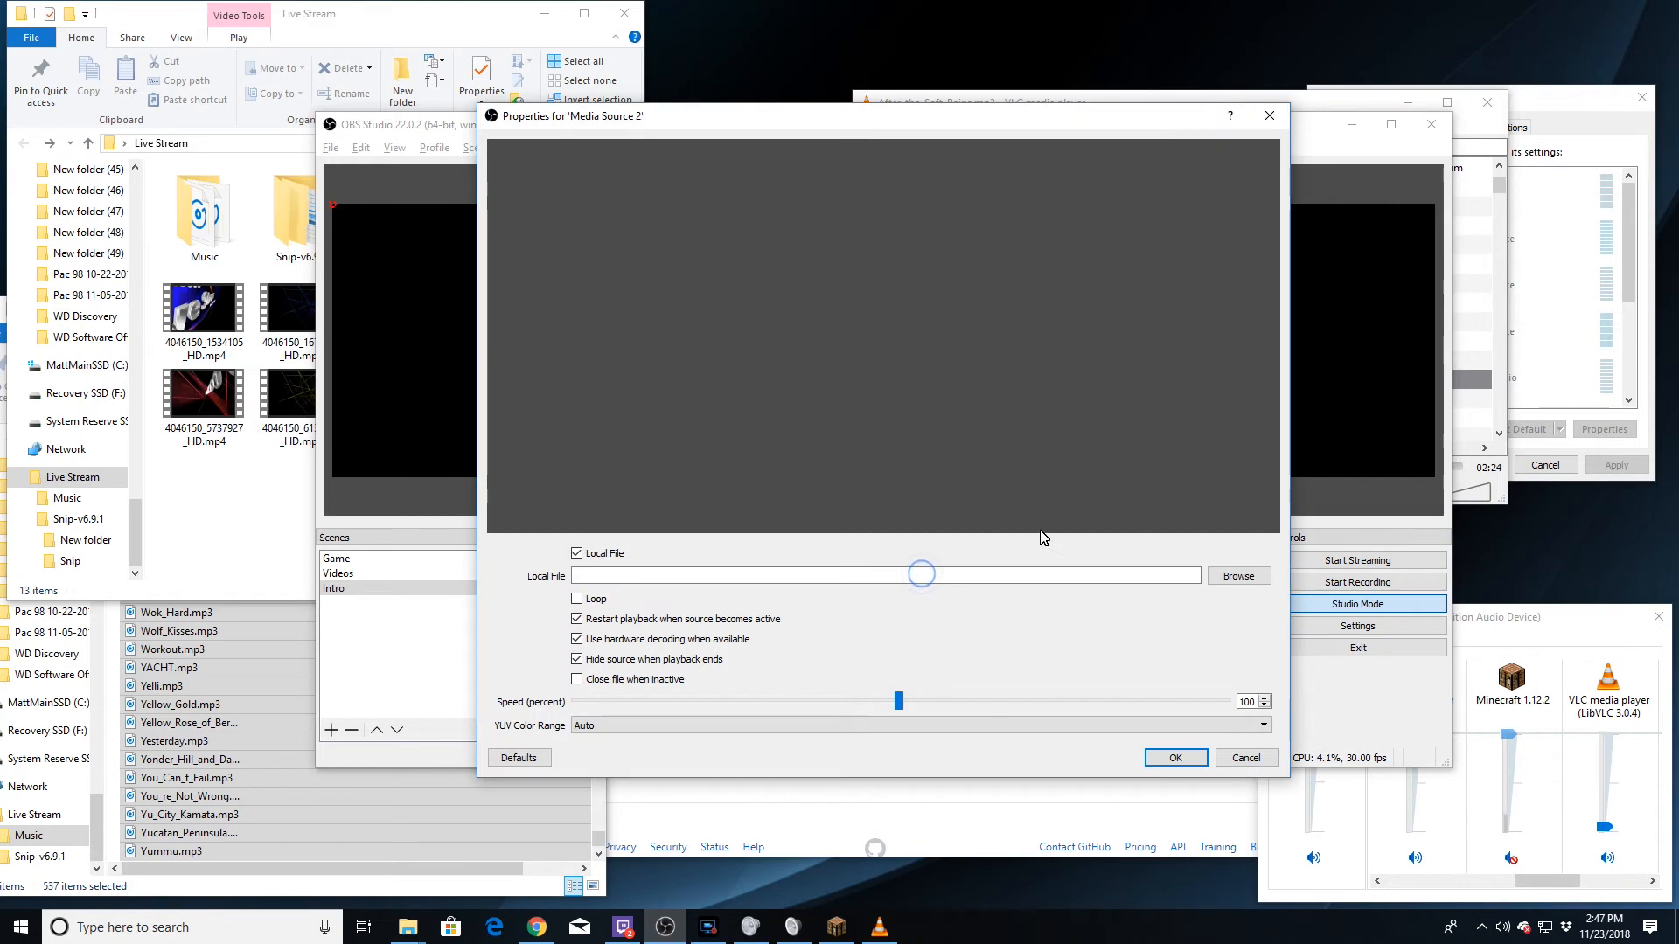
{"action": "left_click", "coordinate": [1222, 578]}
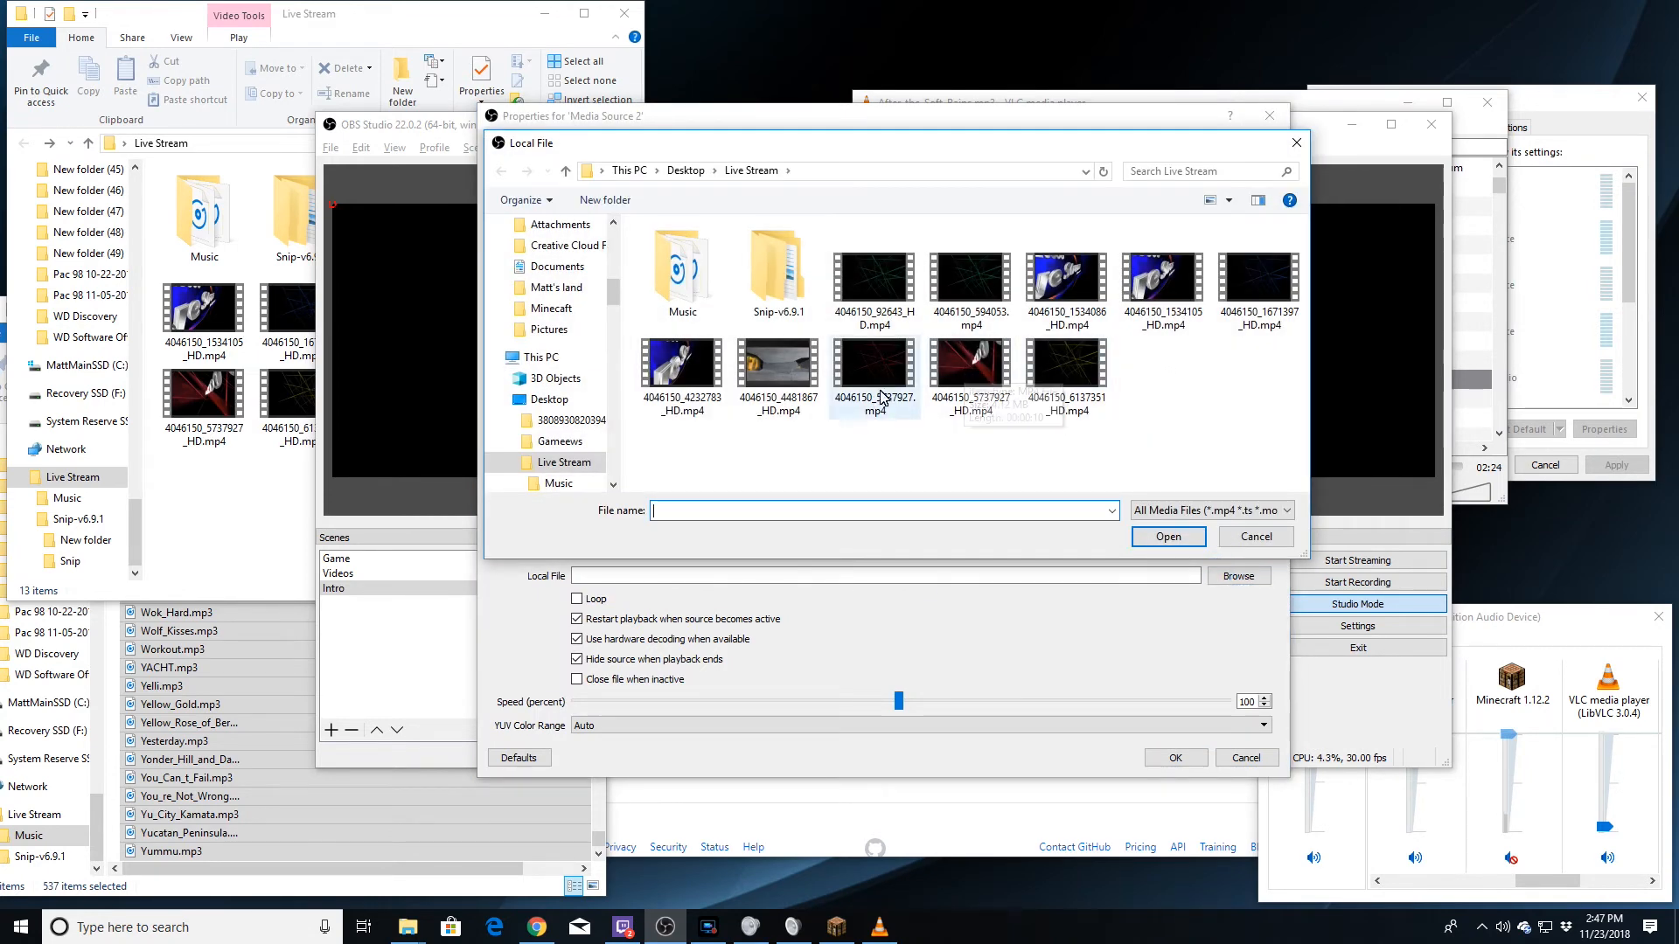
{"action": "left_click", "coordinate": [1048, 355]}
{"action": "left_click", "coordinate": [1163, 538]}
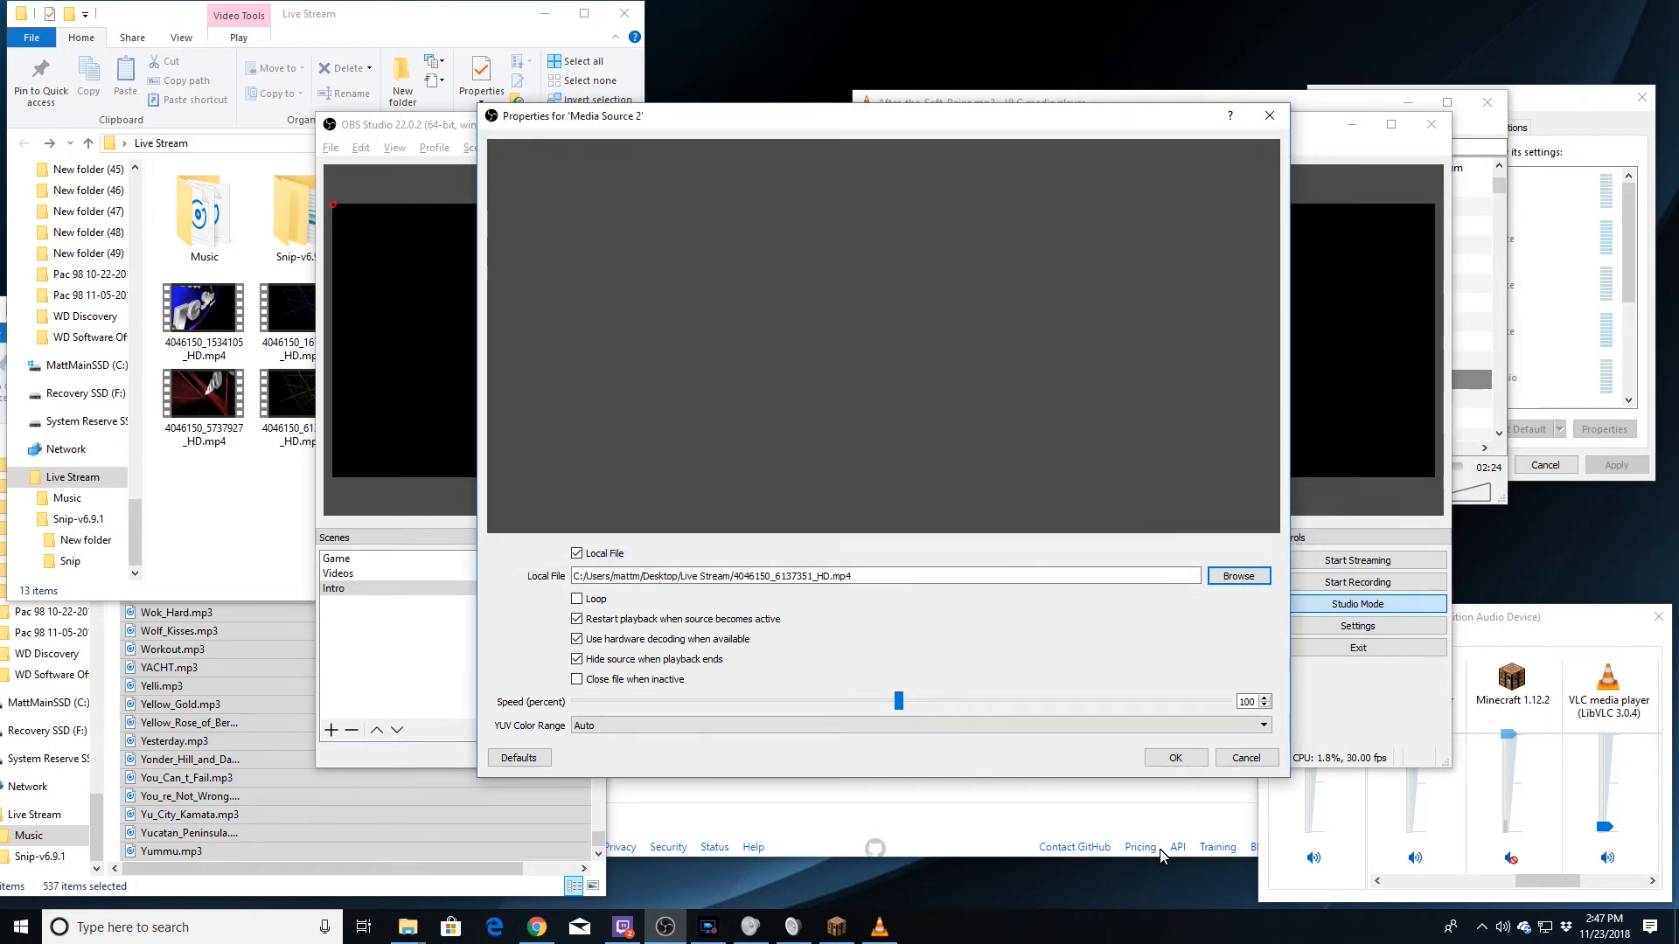
{"action": "left_click", "coordinate": [1175, 759]}
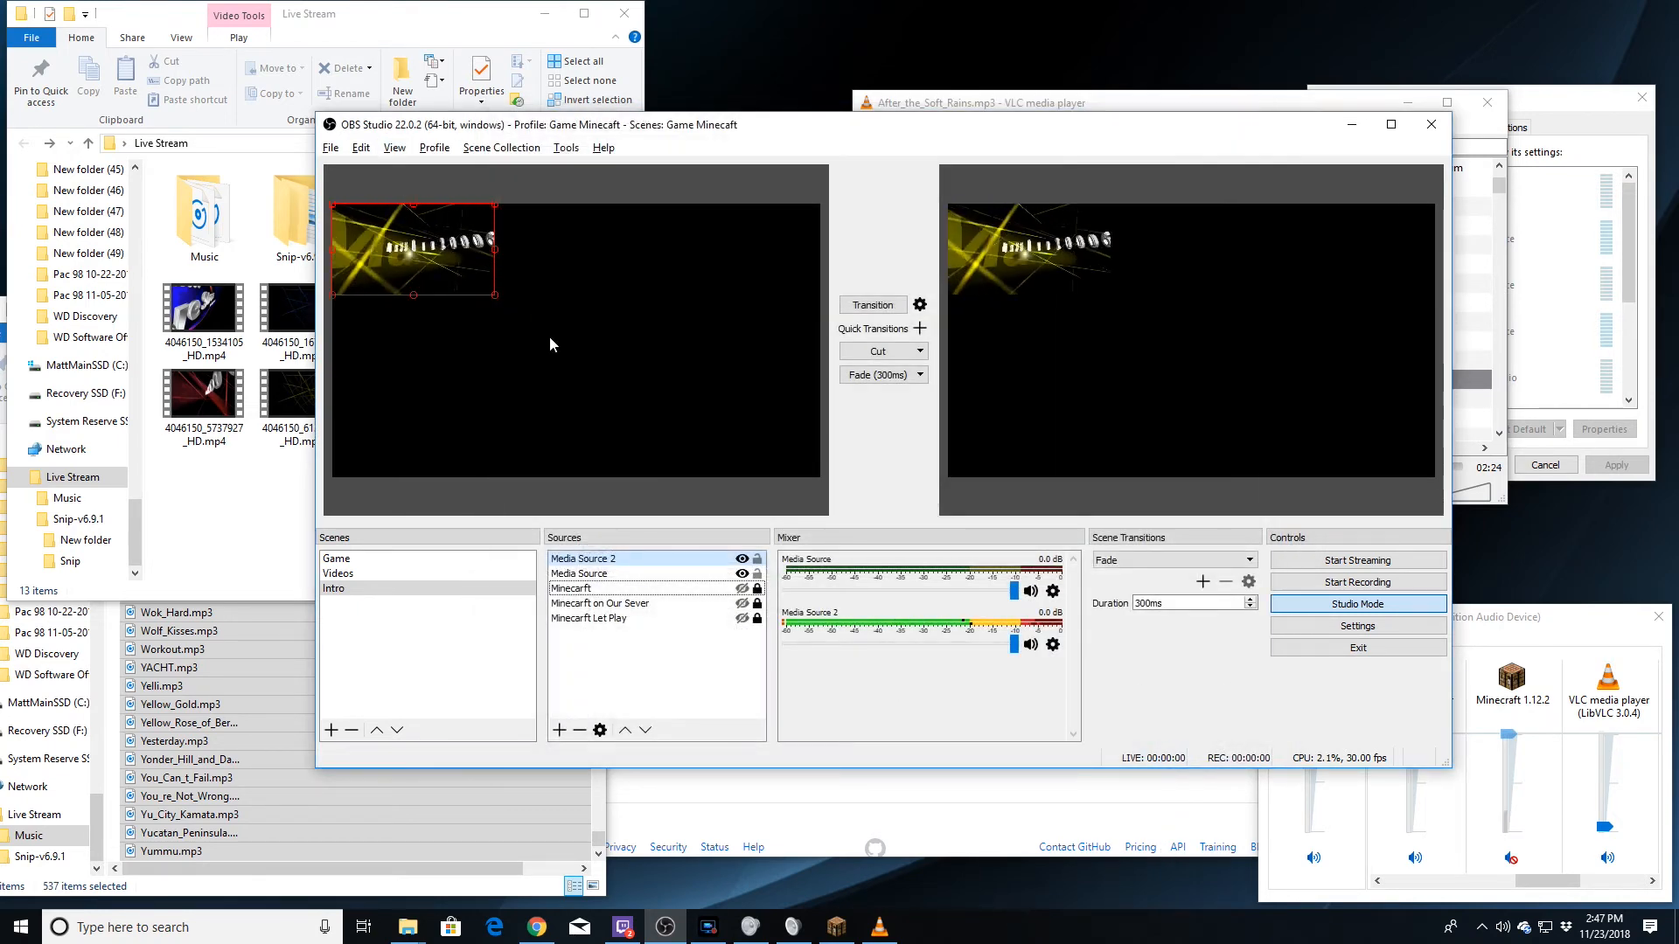
{"action": "left_click_drag", "start_coordinate": [496, 293], "coordinate": [821, 434]}
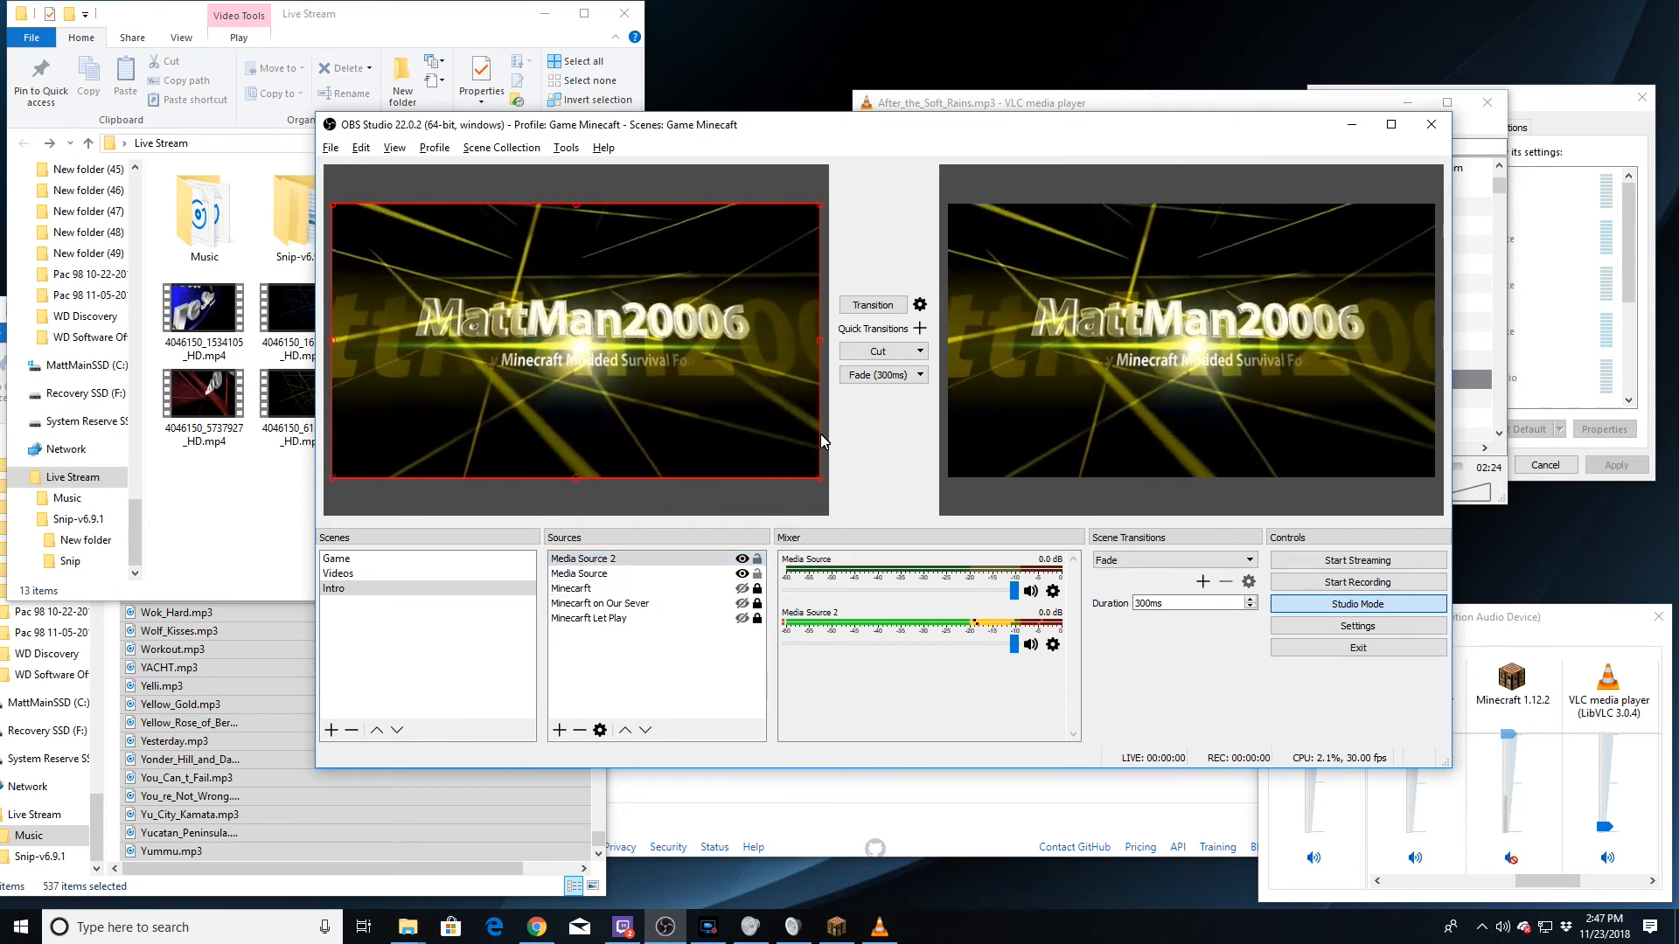
Check which local files the Media Source and Minecarft sources use, leaving their properties unedited.
{"action": "double_click", "coordinate": [604, 574]}
{"action": "left_click", "coordinate": [1246, 758]}
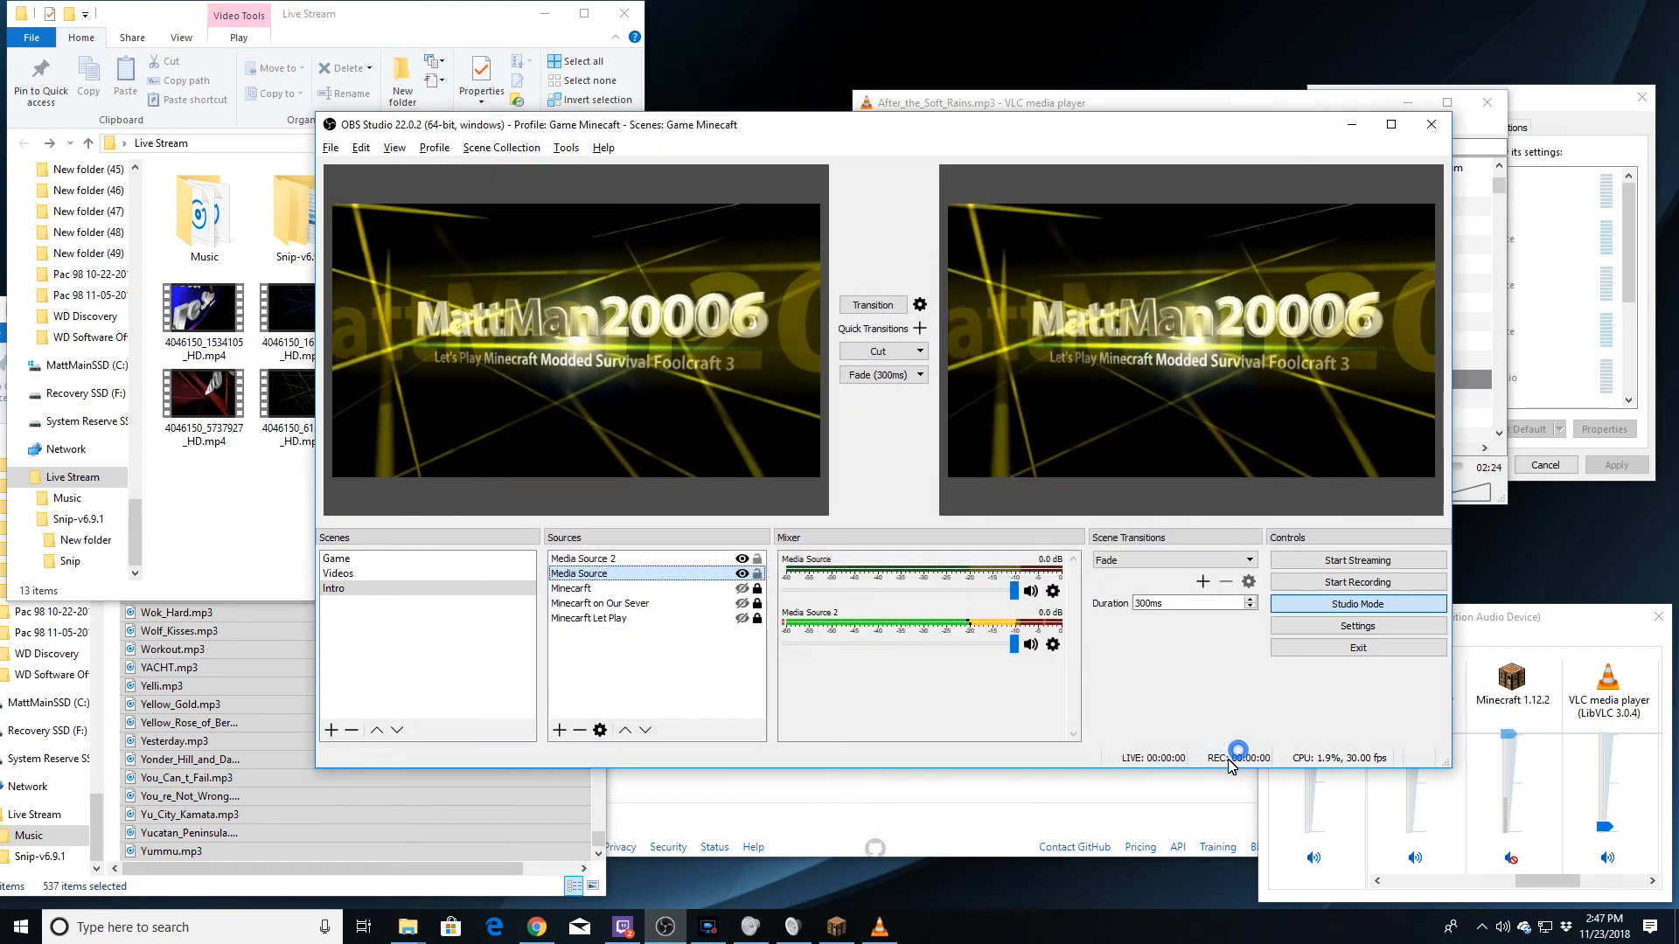
{"action": "right_click", "coordinate": [584, 588]}
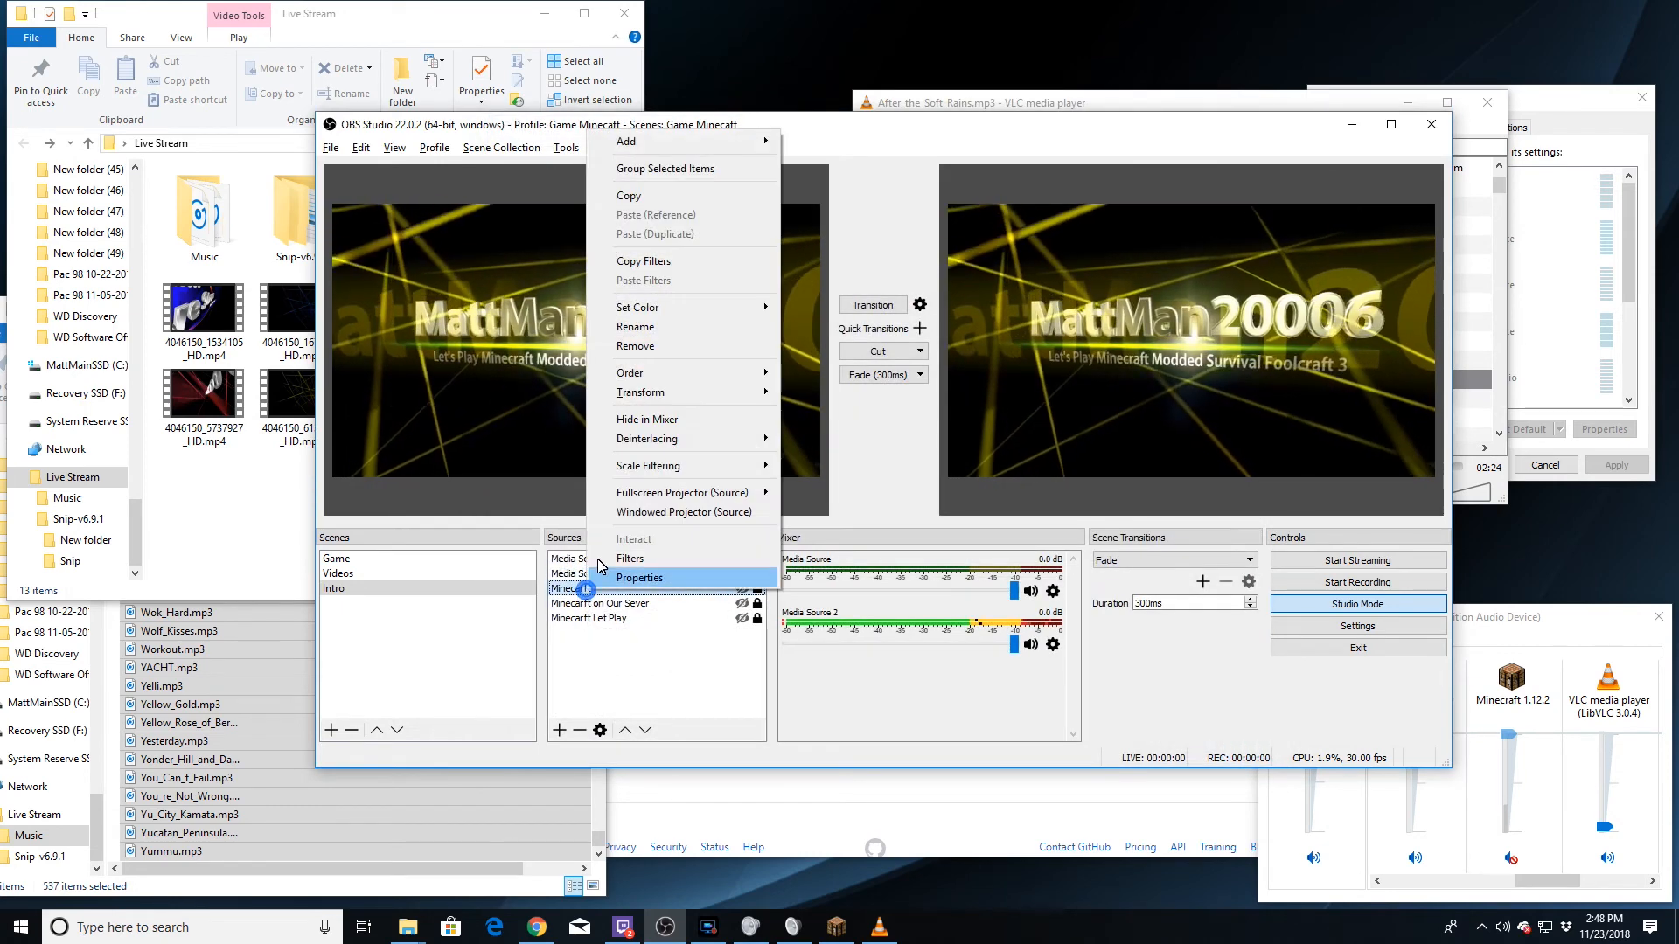
{"action": "left_click", "coordinate": [639, 327]}
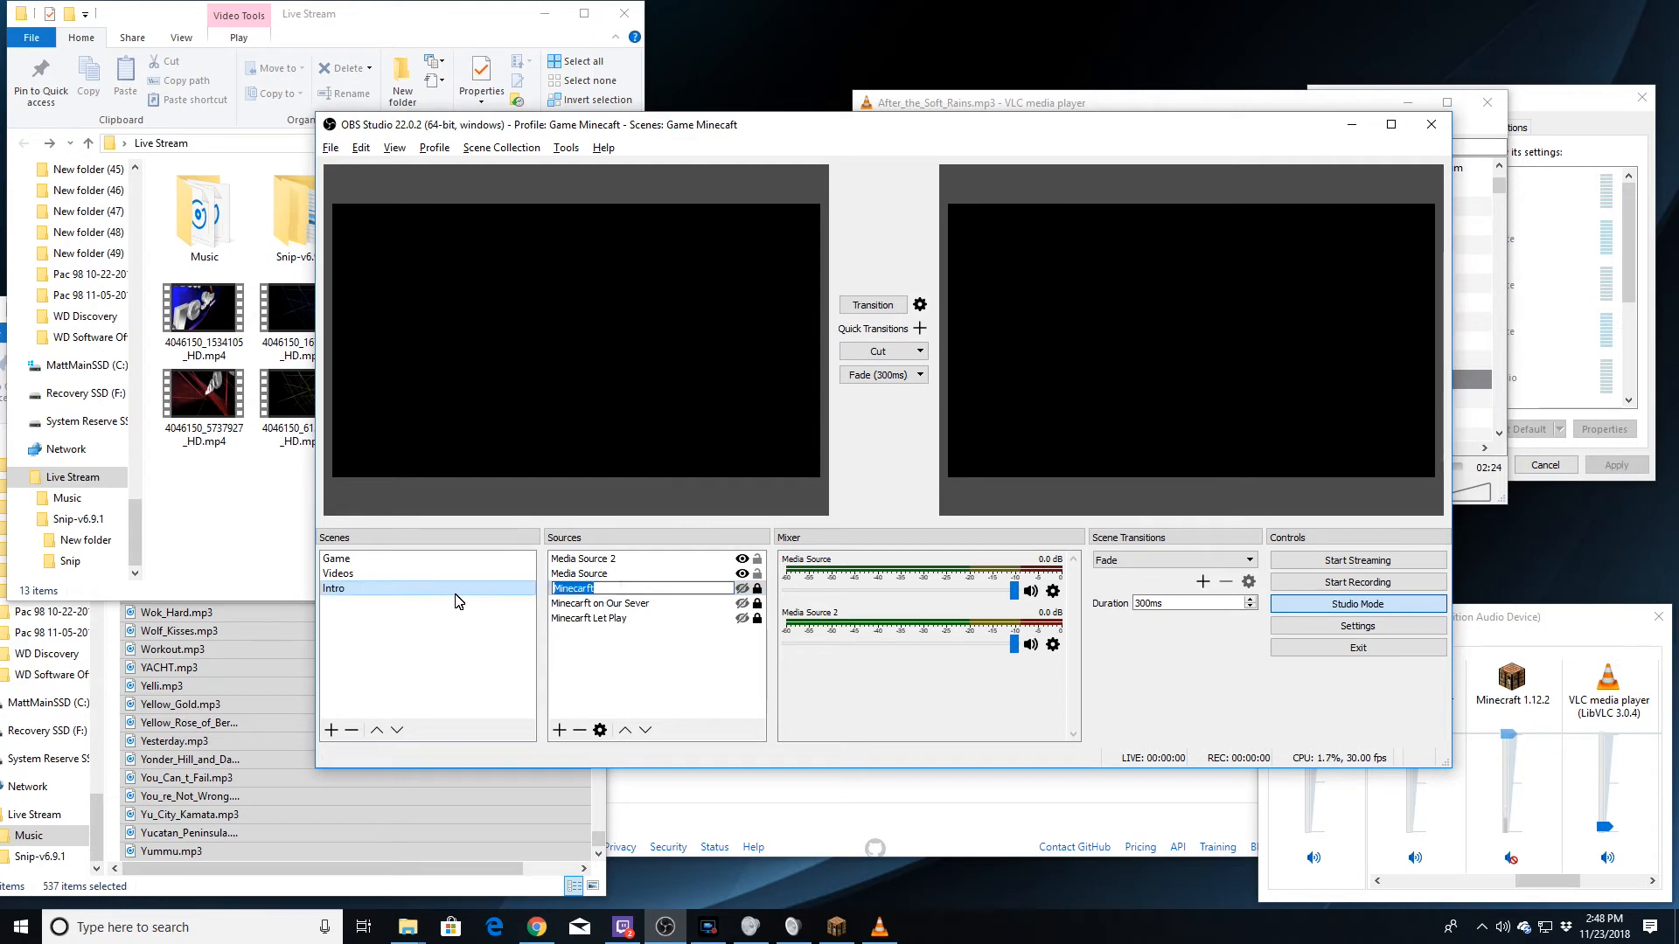
{"action": "left_click", "coordinate": [584, 587]}
{"action": "double_click", "coordinate": [584, 587]}
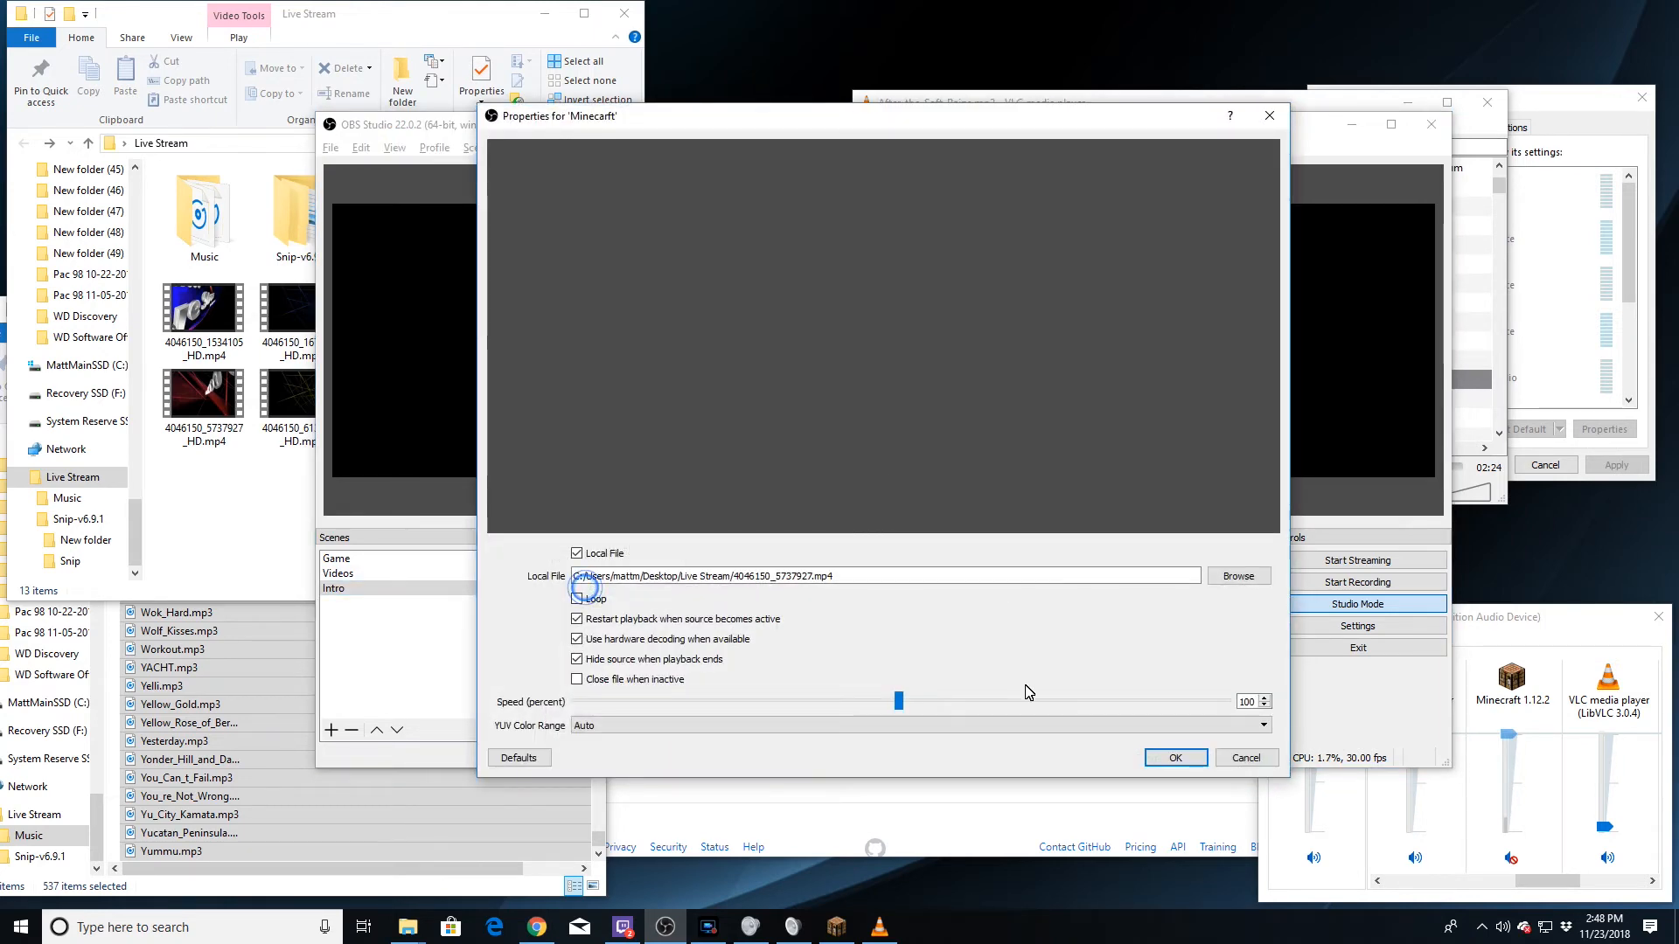
{"action": "left_click", "coordinate": [1222, 760]}
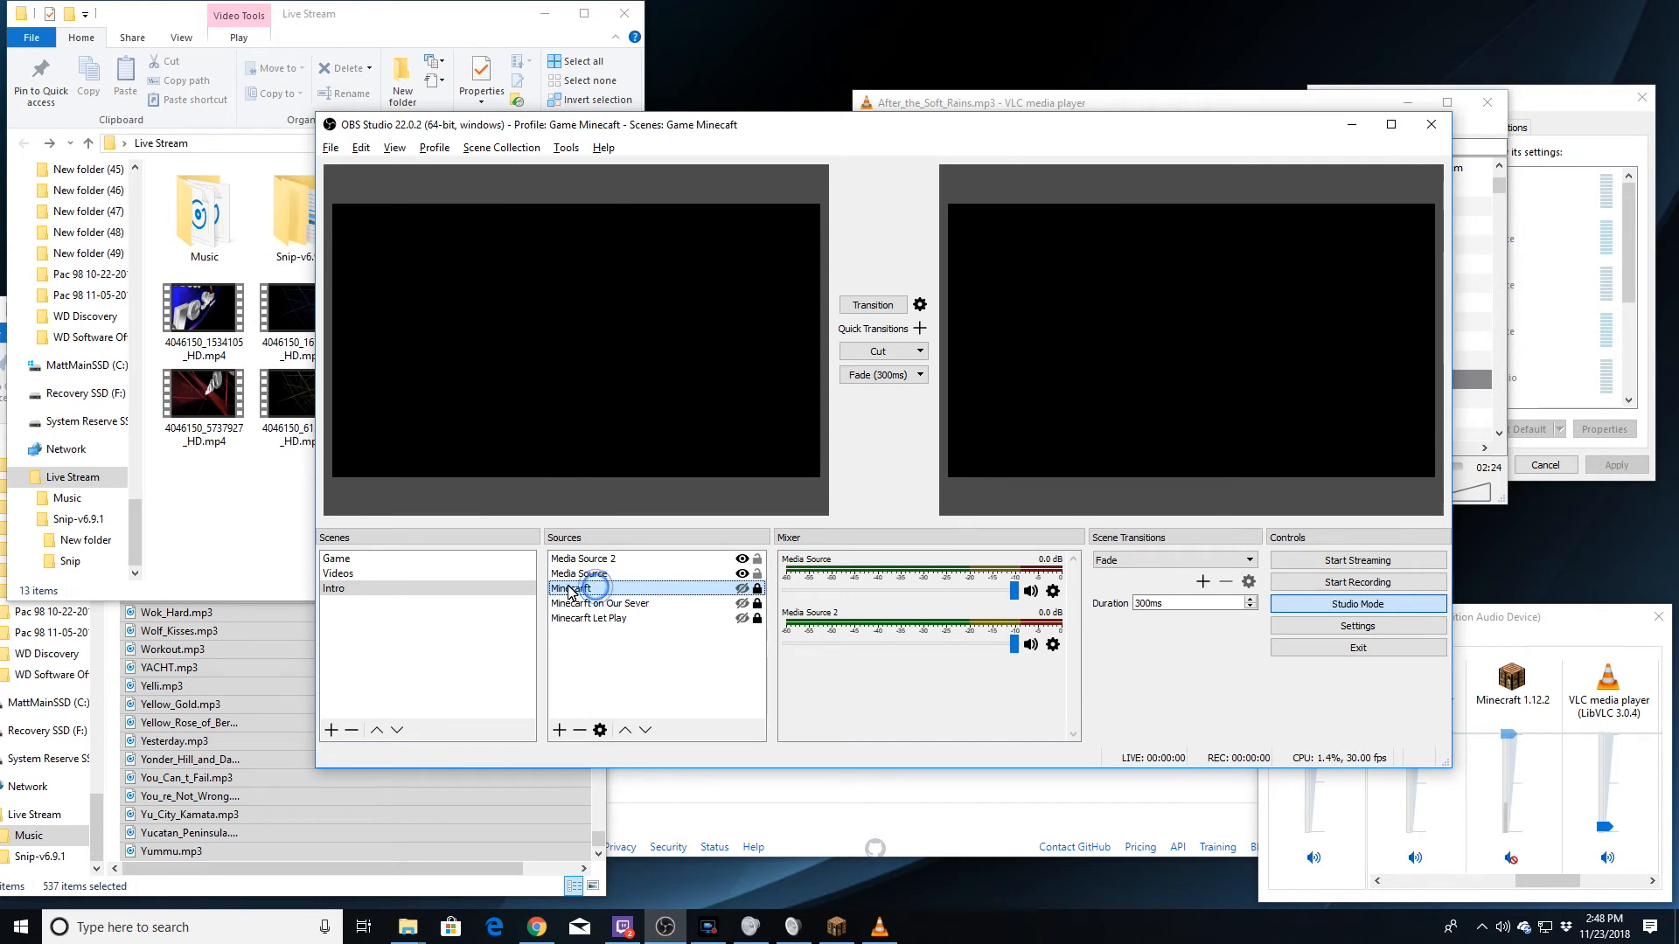
Remove the existing Minecarft source from the Intro scene and rename Media Source as Minecarft.
{"action": "key", "text": "Delete"}
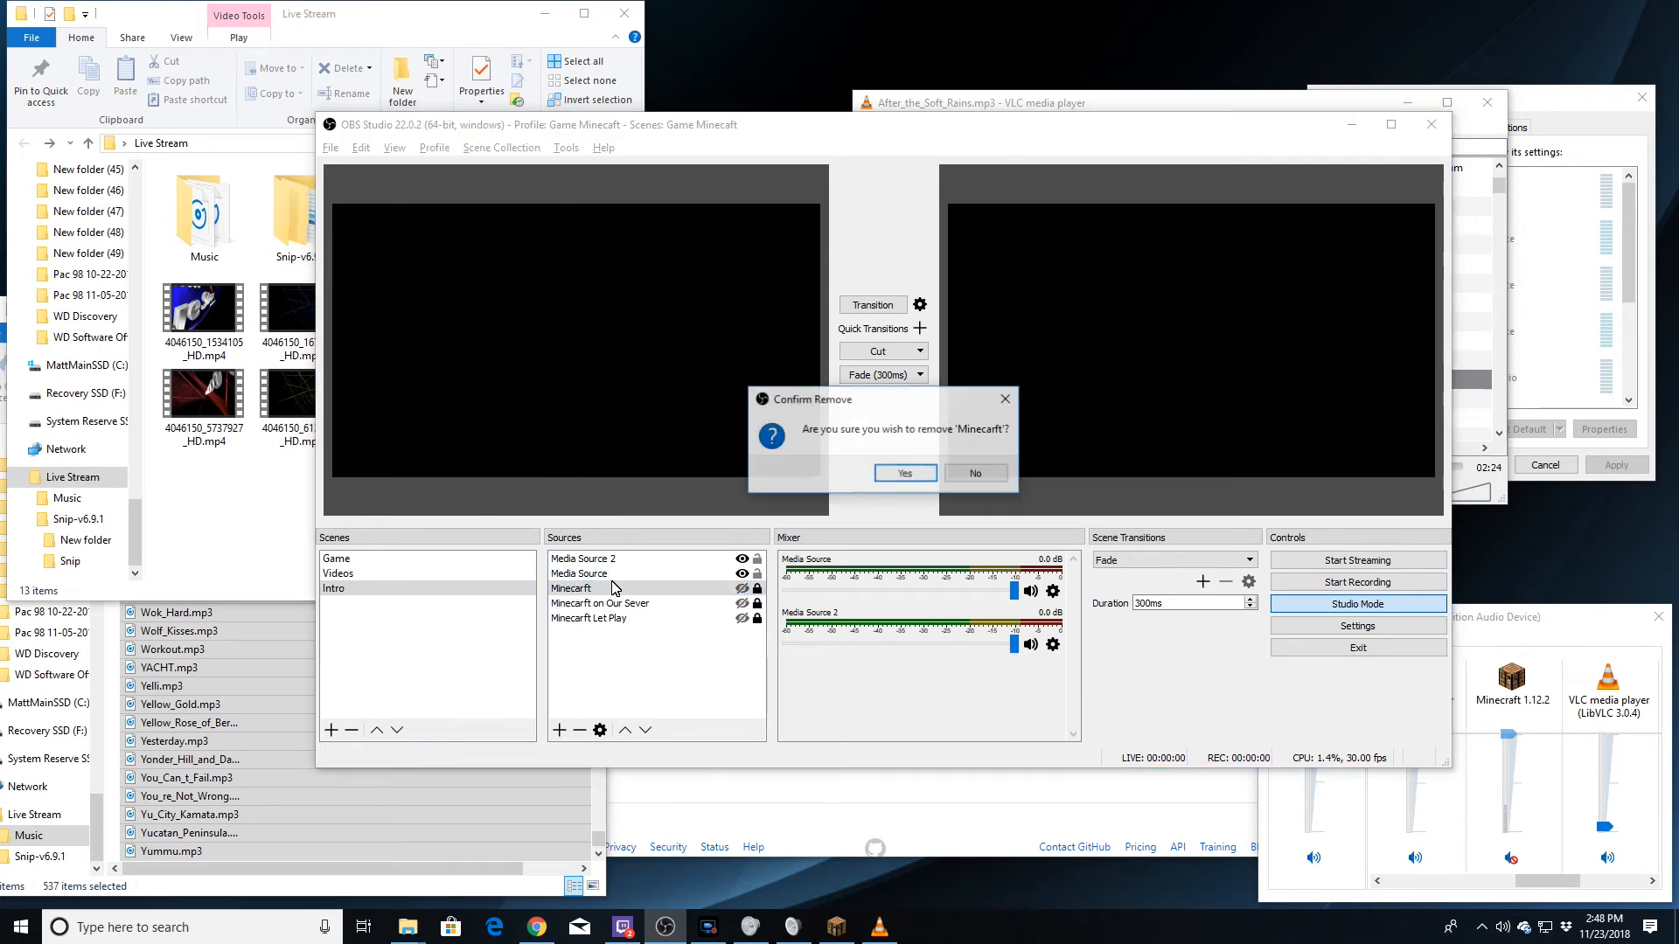
{"action": "left_click", "coordinate": [905, 474]}
{"action": "right_click", "coordinate": [617, 573]}
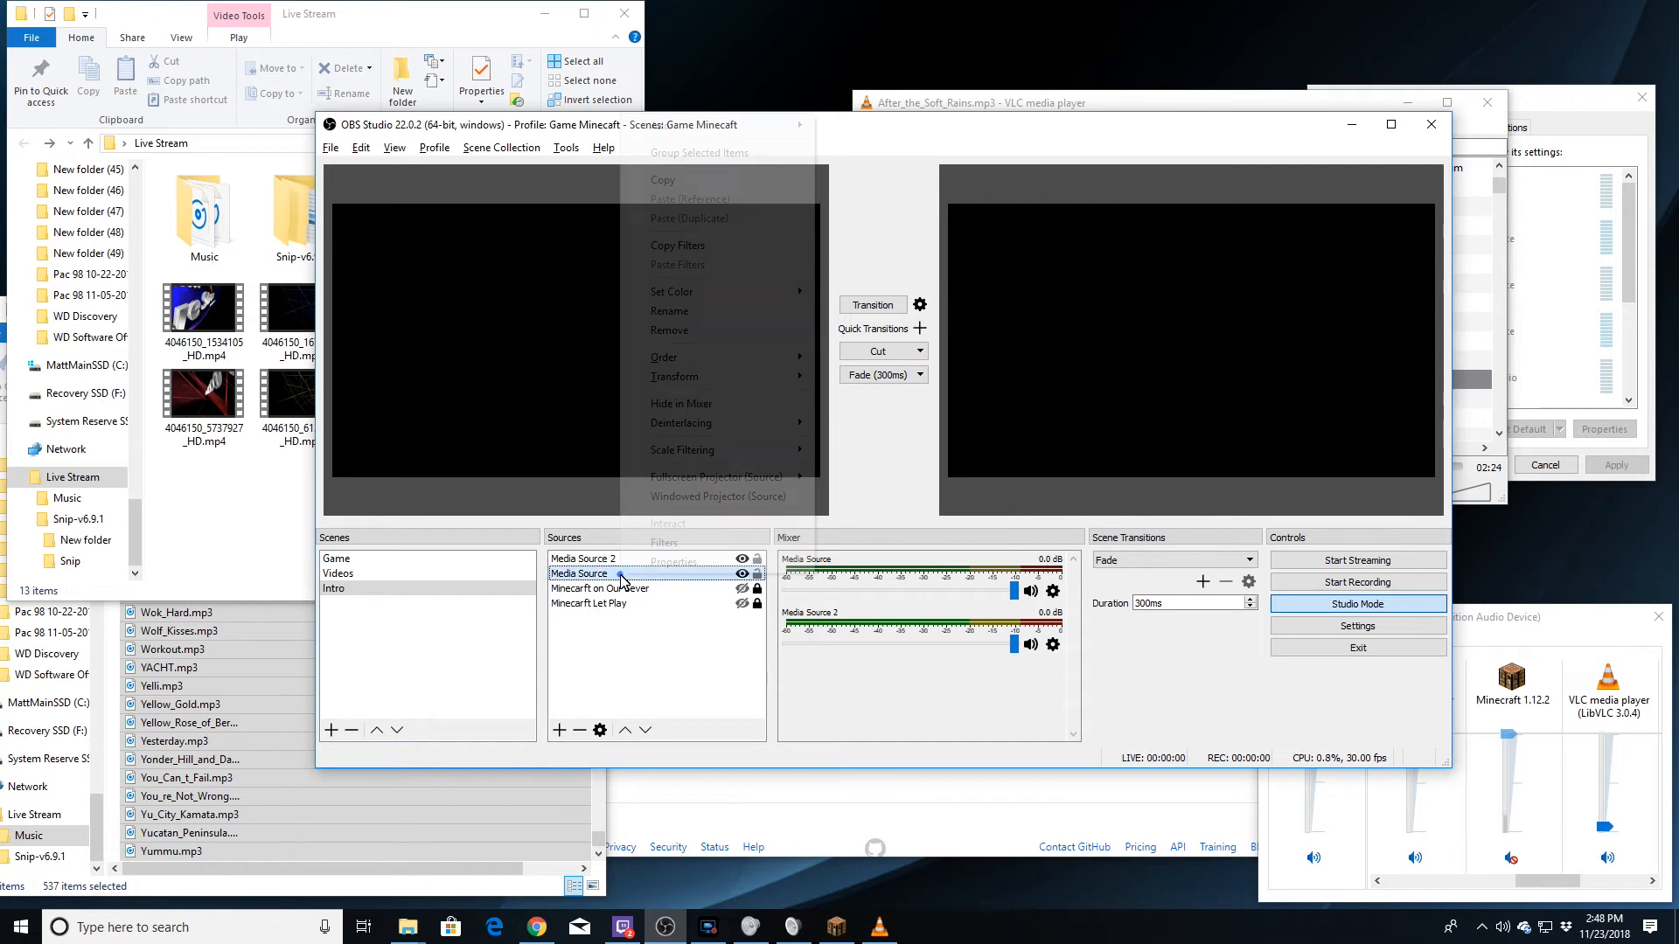
{"action": "left_click", "coordinate": [704, 311]}
{"action": "type", "text": "Minecarft"}
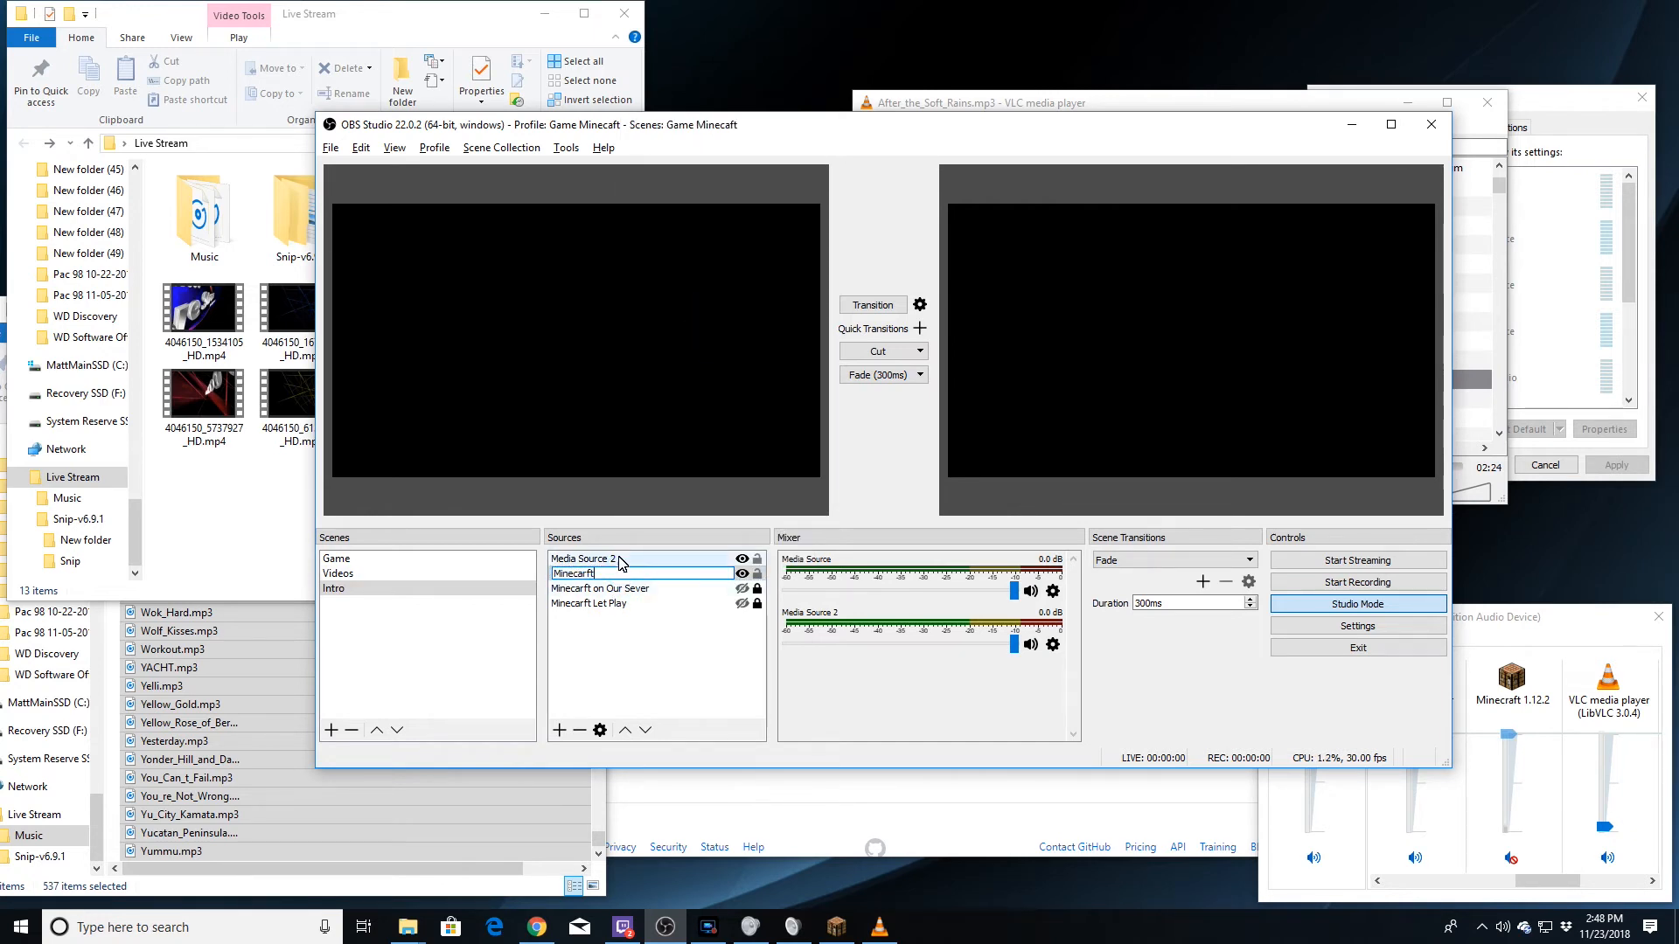
Rename Media Source 2 as Minecarft Mod and move the Minecarft source above it in the source order.
{"action": "right_click", "coordinate": [634, 561]}
{"action": "left_click", "coordinate": [698, 322]}
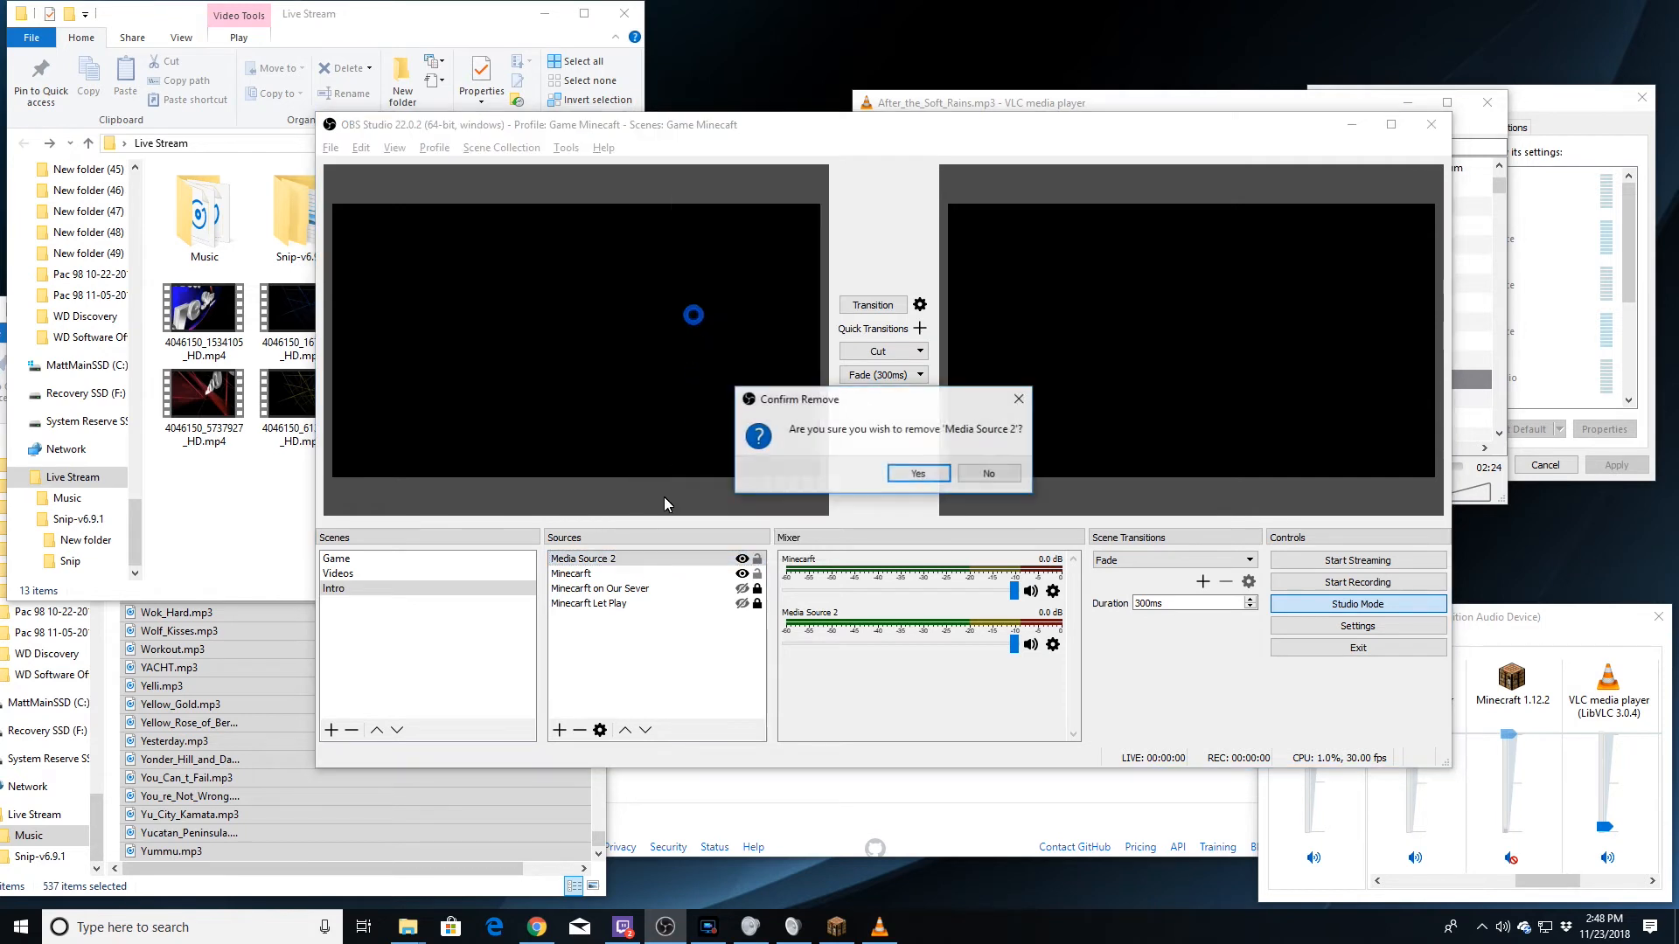
{"action": "left_click", "coordinate": [988, 474]}
{"action": "right_click", "coordinate": [700, 560]}
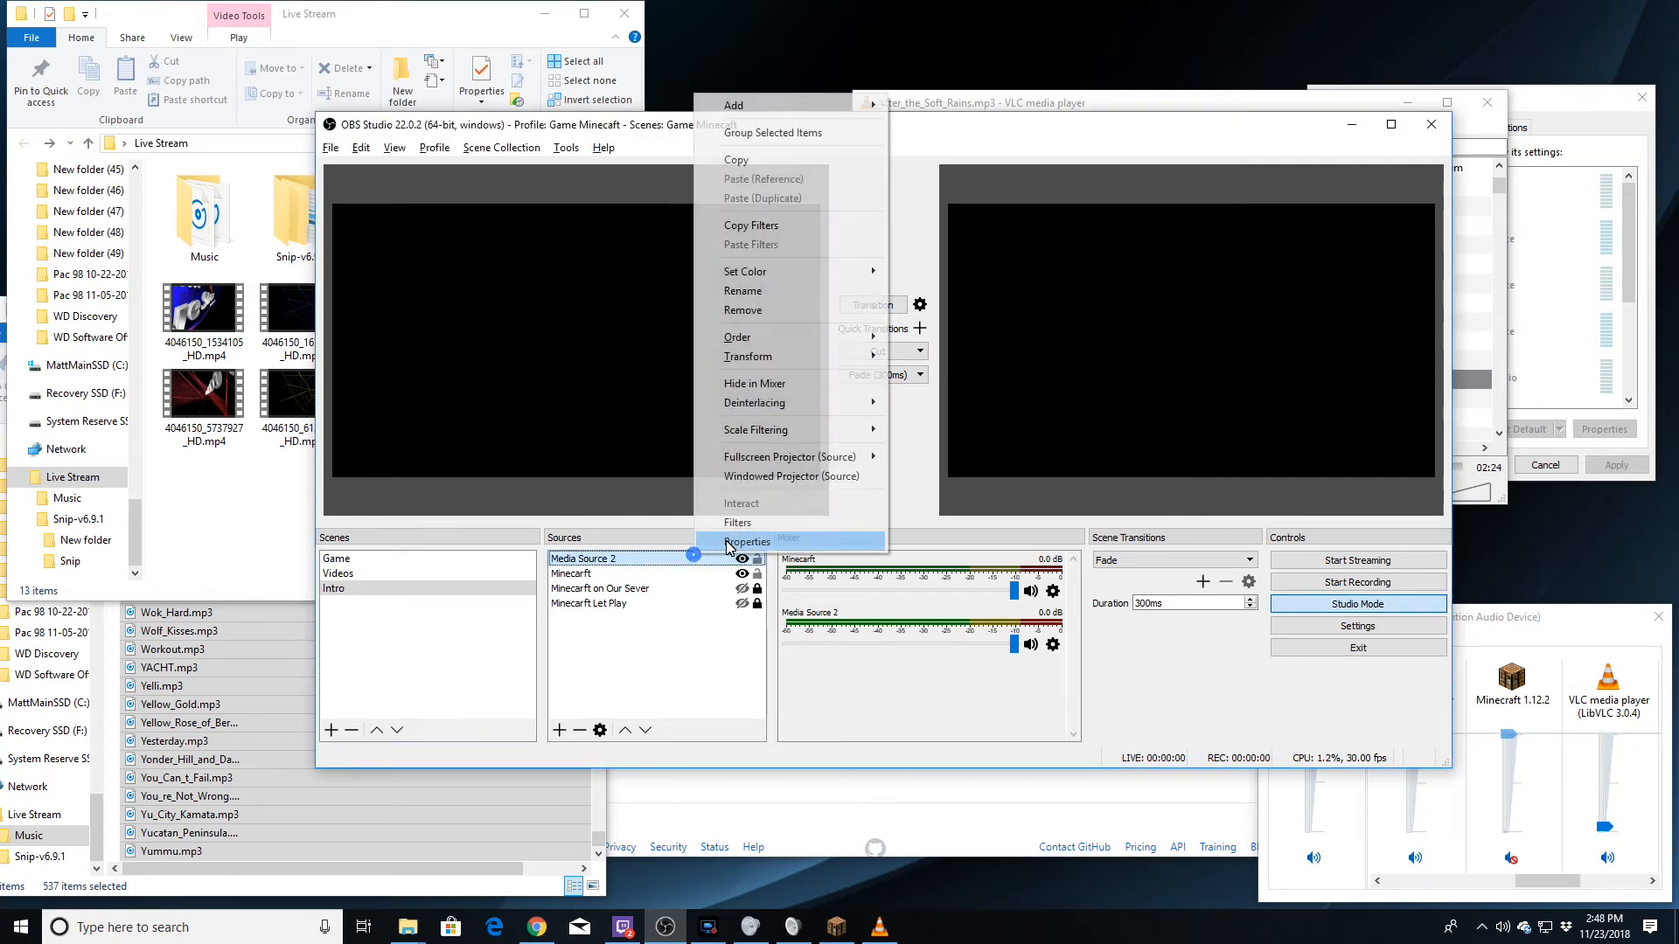
{"action": "left_click", "coordinate": [777, 295]}
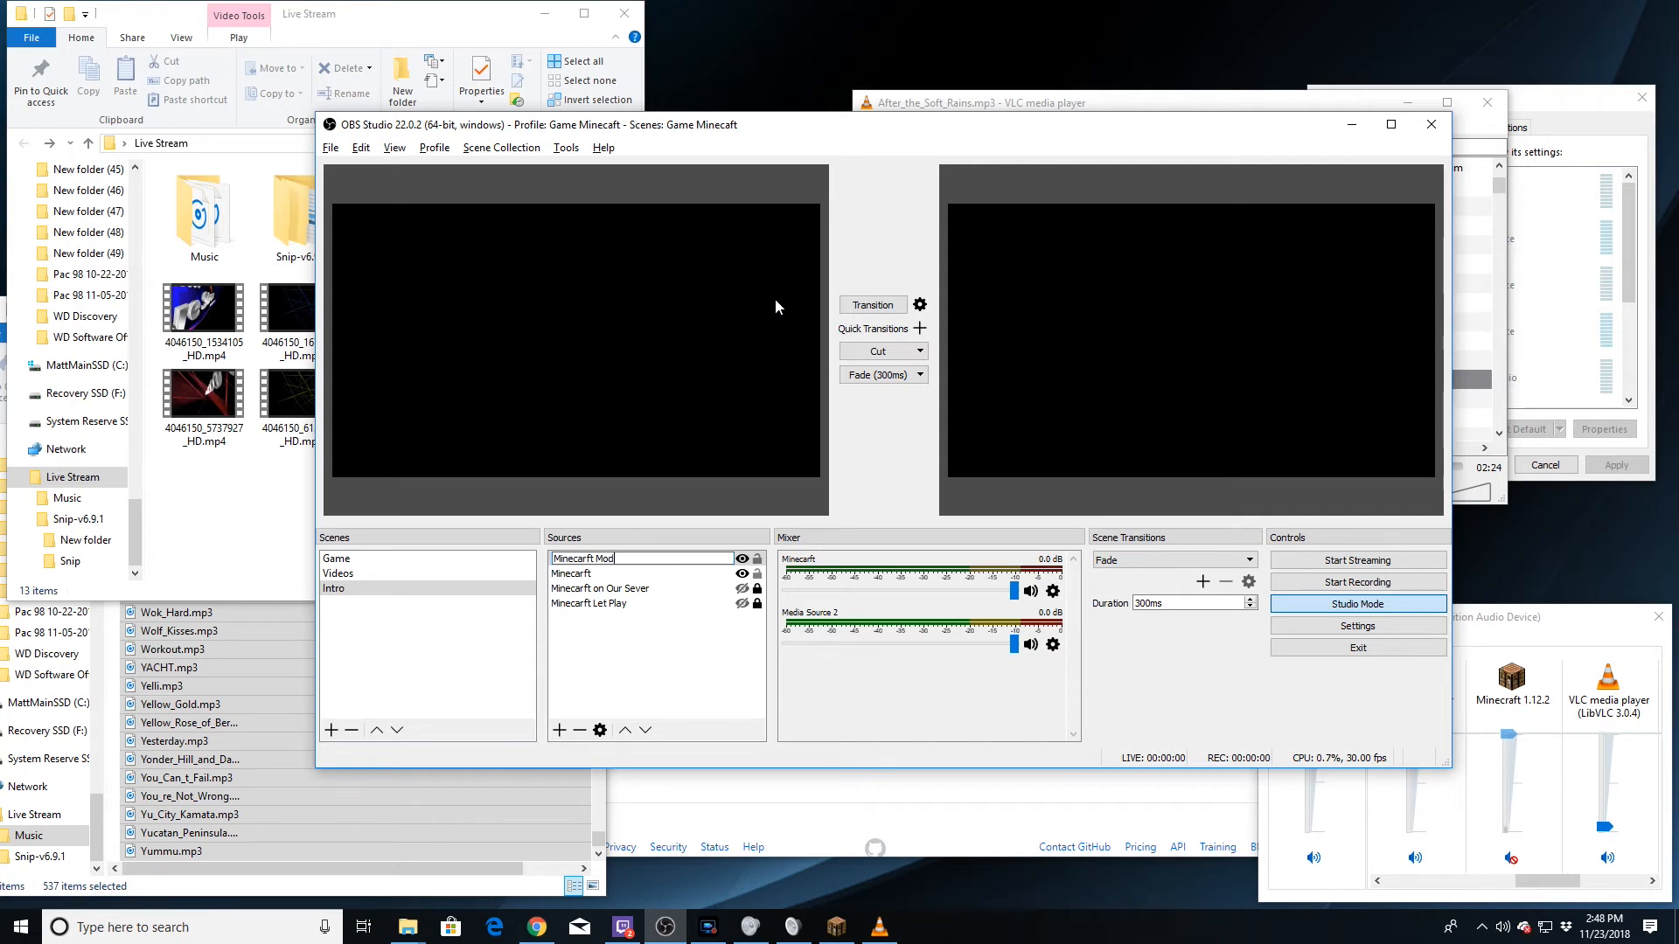
{"action": "key", "text": "Return"}
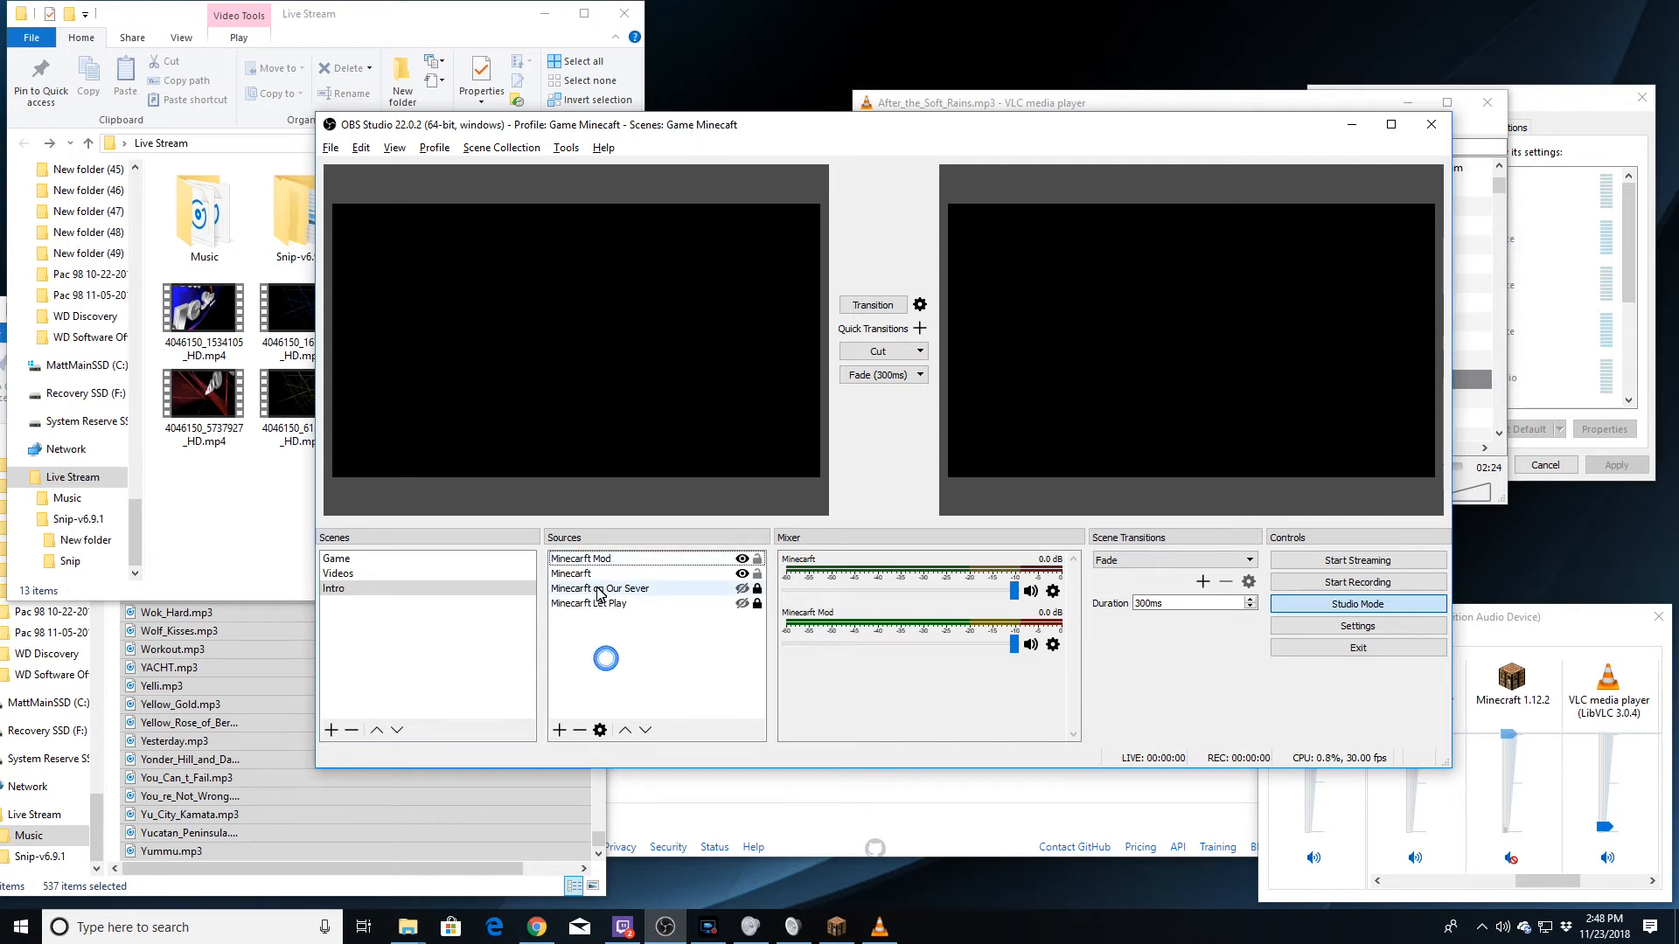
{"action": "left_click", "coordinate": [593, 578]}
{"action": "left_click_drag", "start_coordinate": [599, 559], "coordinate": [598, 557]}
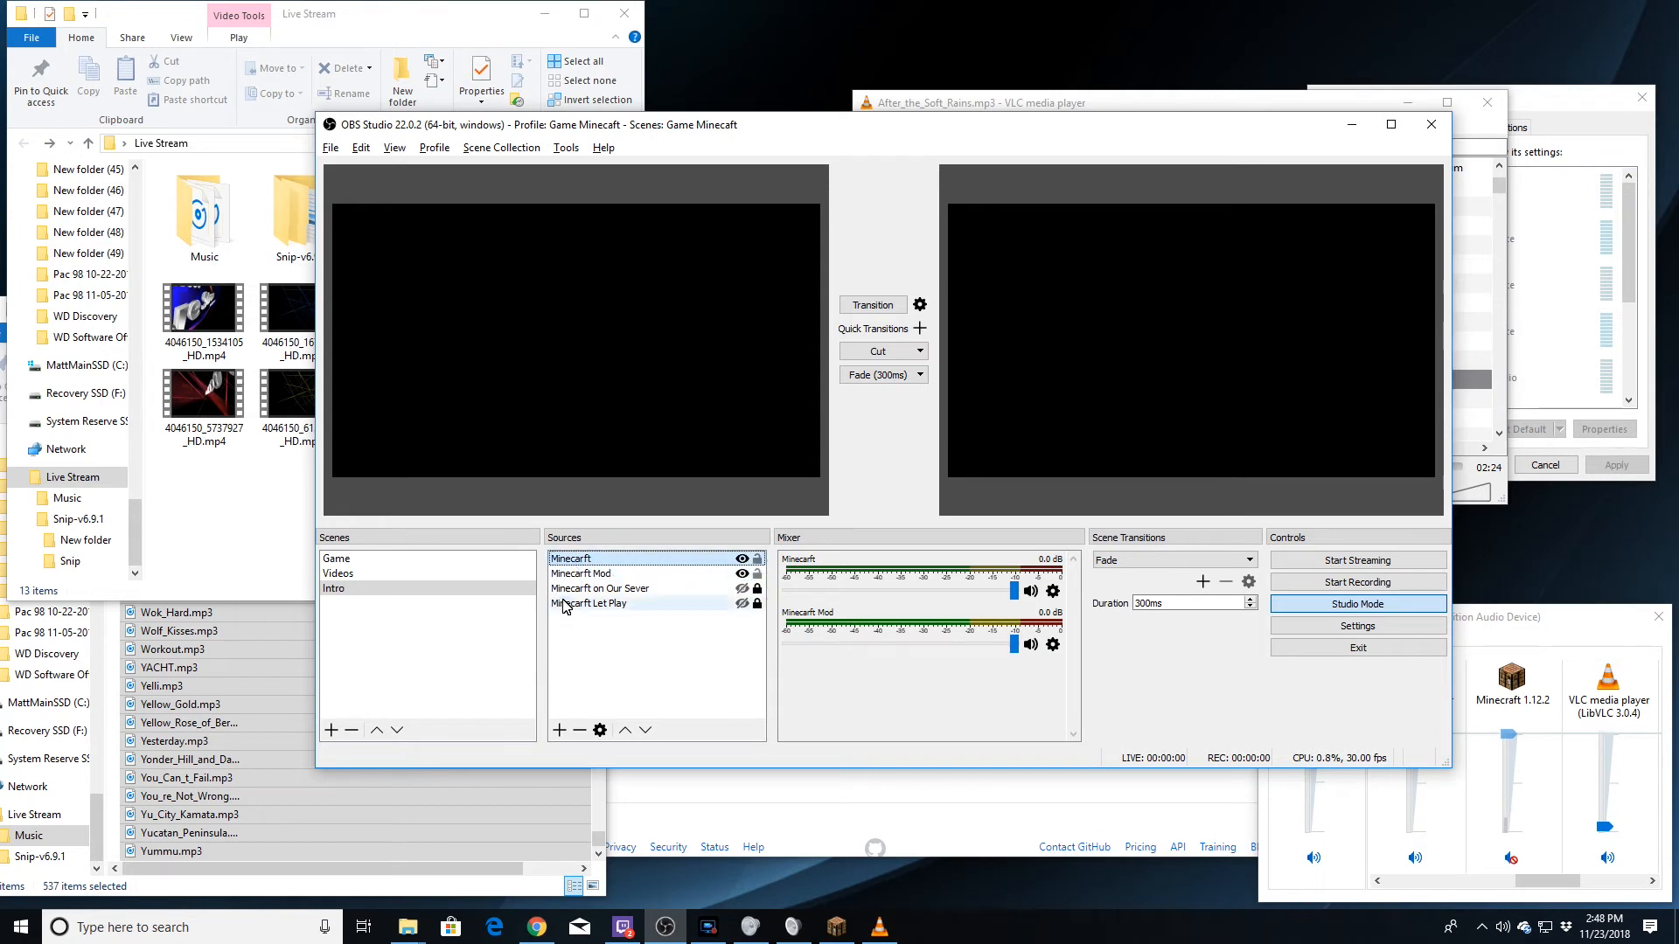
Move the Minecarft Let Play source directly above Minecarft Mod in the Intro scene's source order.
{"action": "left_click", "coordinate": [597, 576]}
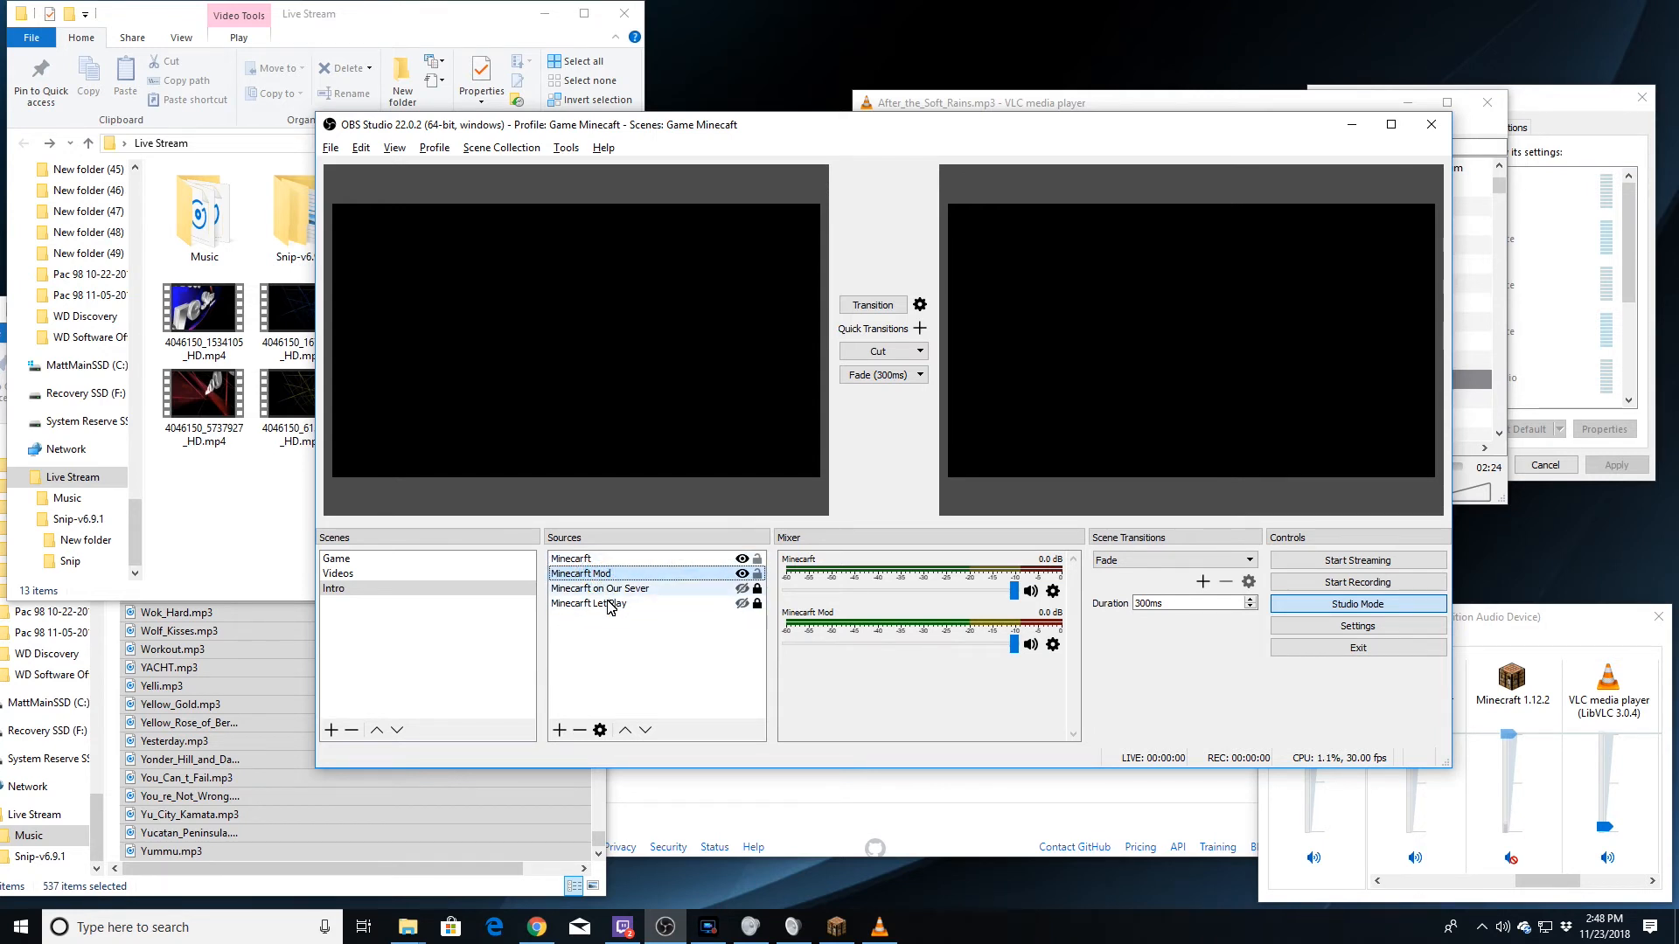
{"action": "left_click", "coordinate": [608, 604]}
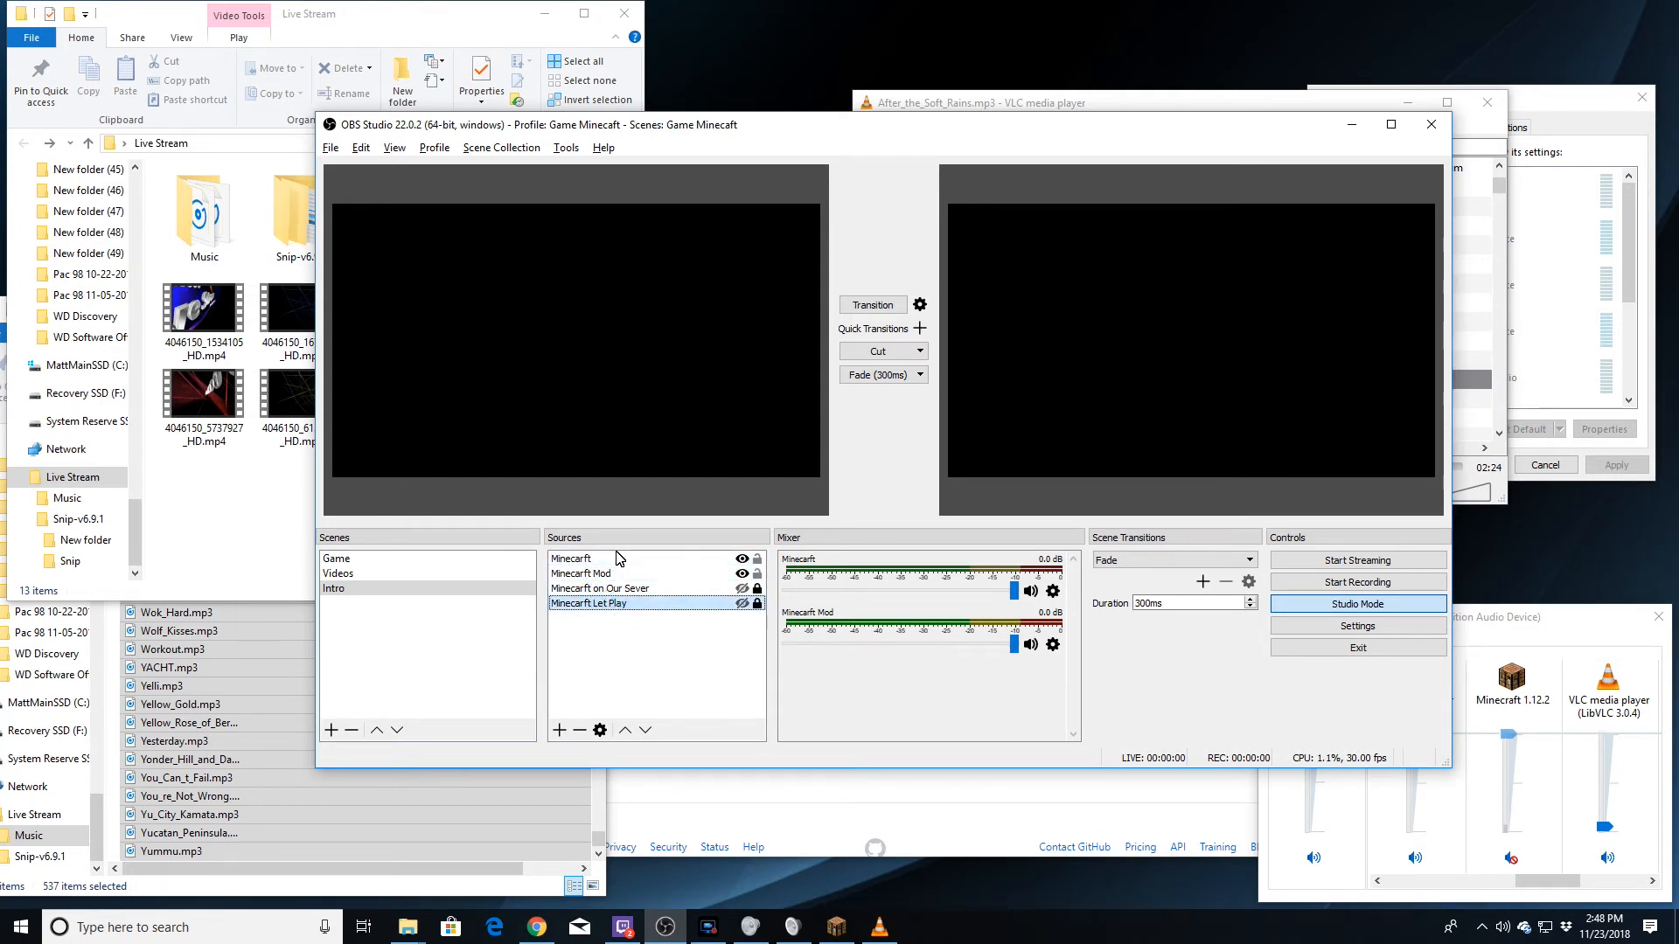
{"action": "left_click_drag", "start_coordinate": [600, 606], "coordinate": [602, 576]}
{"action": "left_click", "coordinate": [607, 589]}
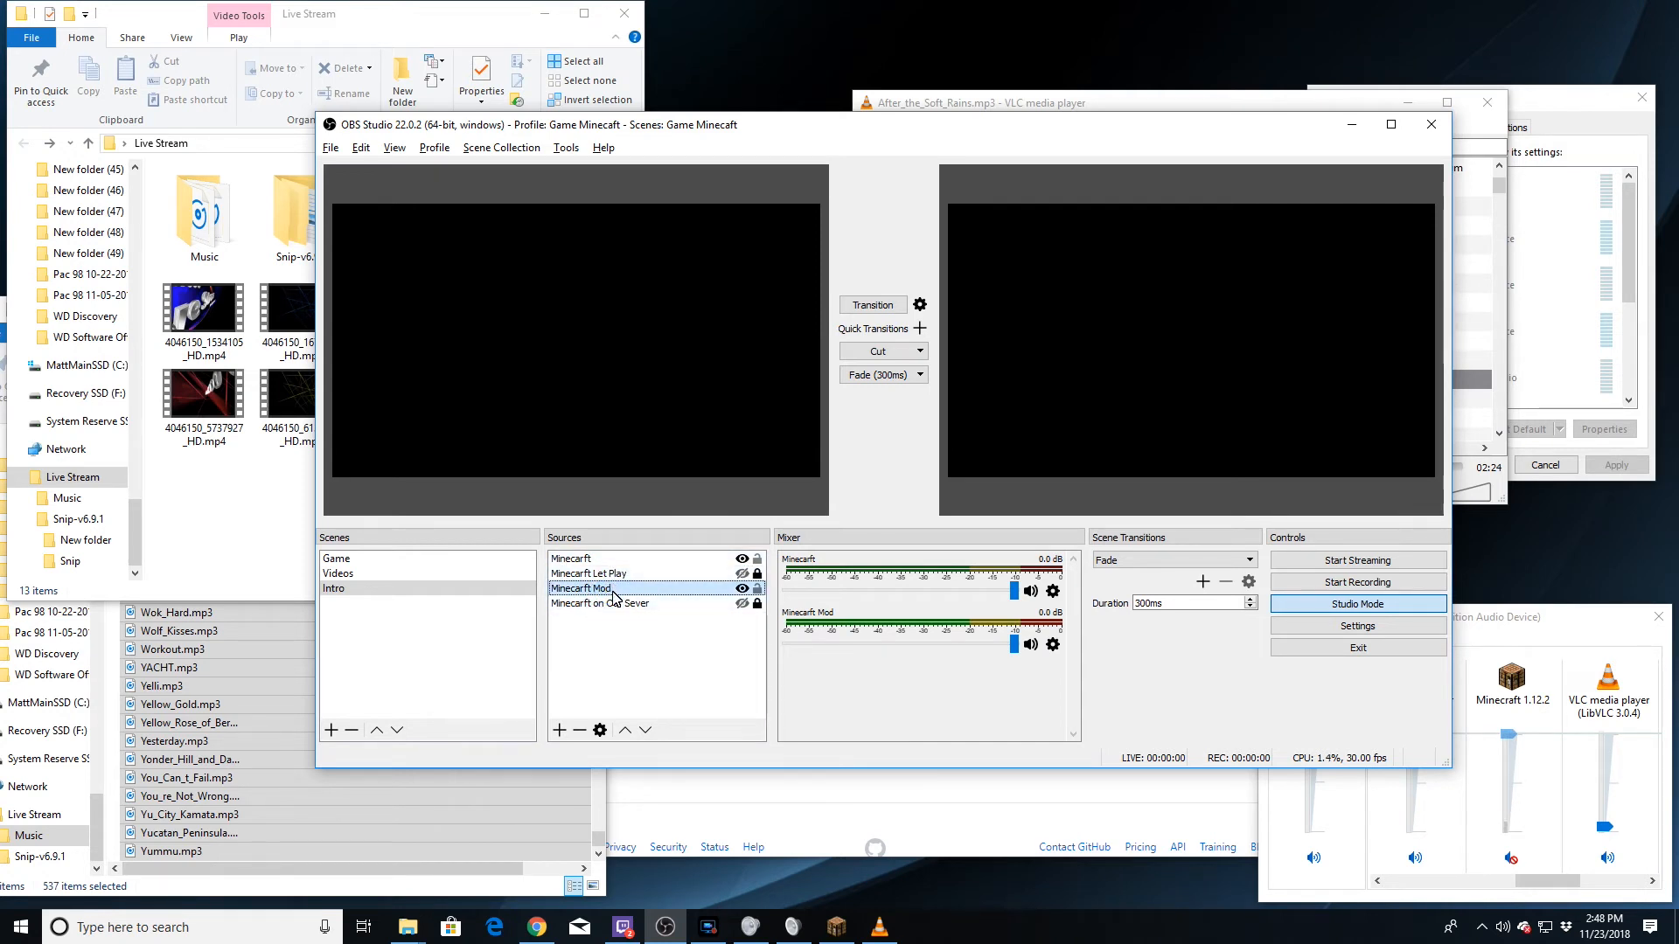
Hide all Intro sources after previewing Minecarft and Minecarft Let Play, and move Minecarft below Minecarft Mod.
{"action": "left_click", "coordinate": [742, 588]}
{"action": "left_click", "coordinate": [741, 561]}
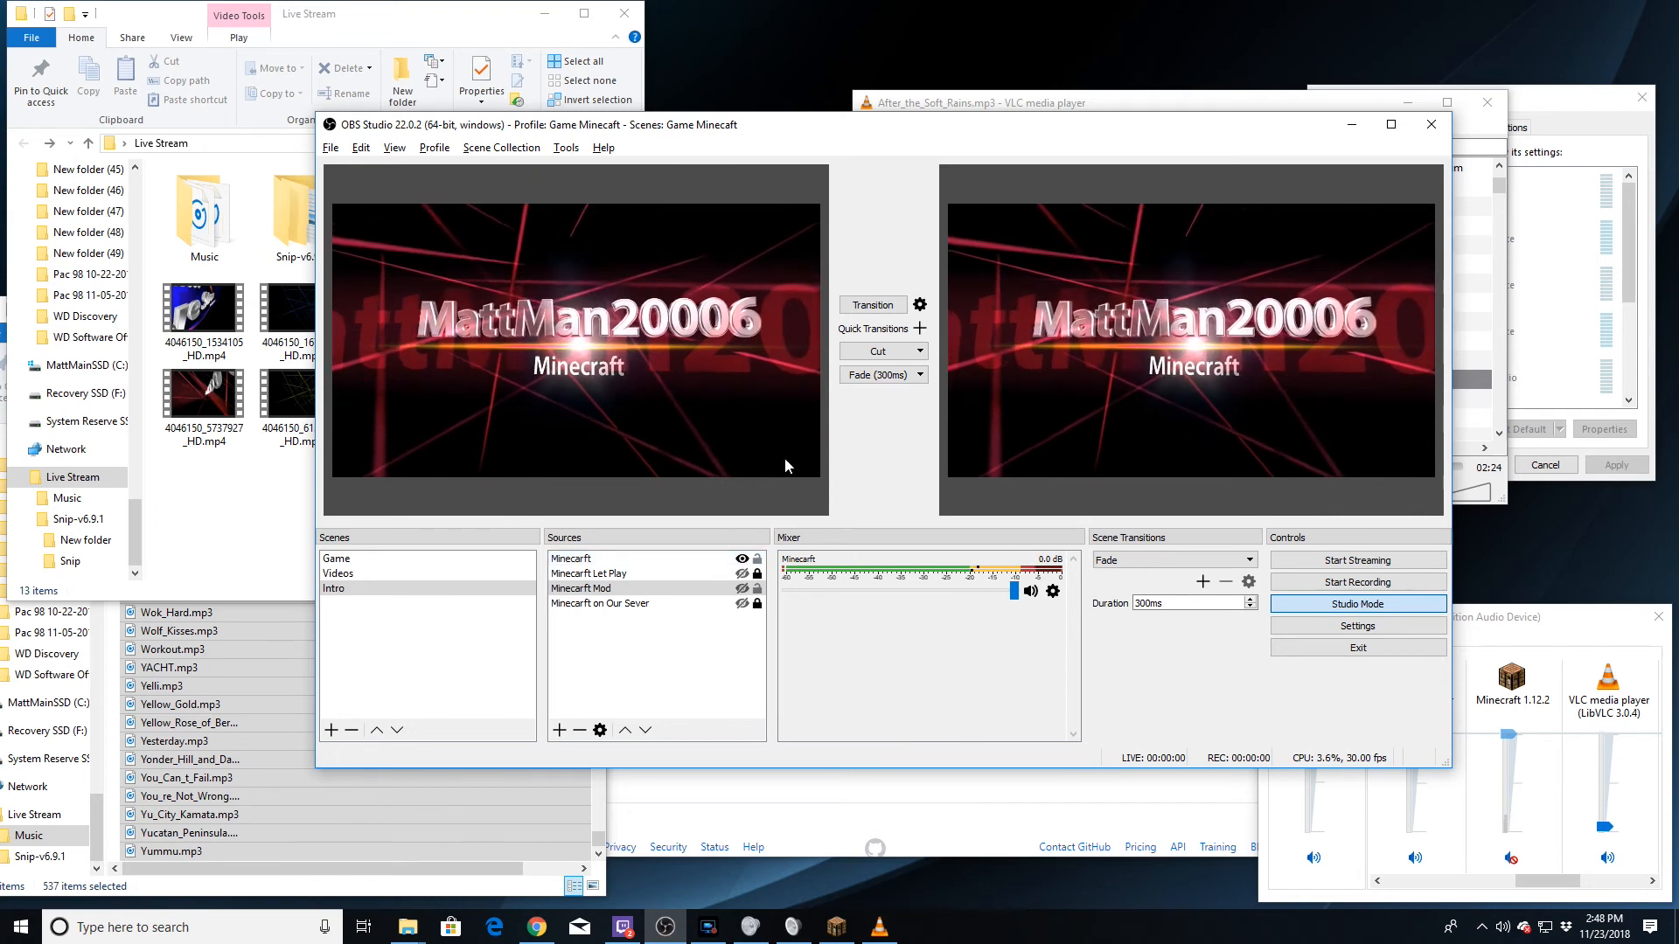
{"action": "left_click", "coordinate": [742, 559]}
{"action": "left_click", "coordinate": [743, 574]}
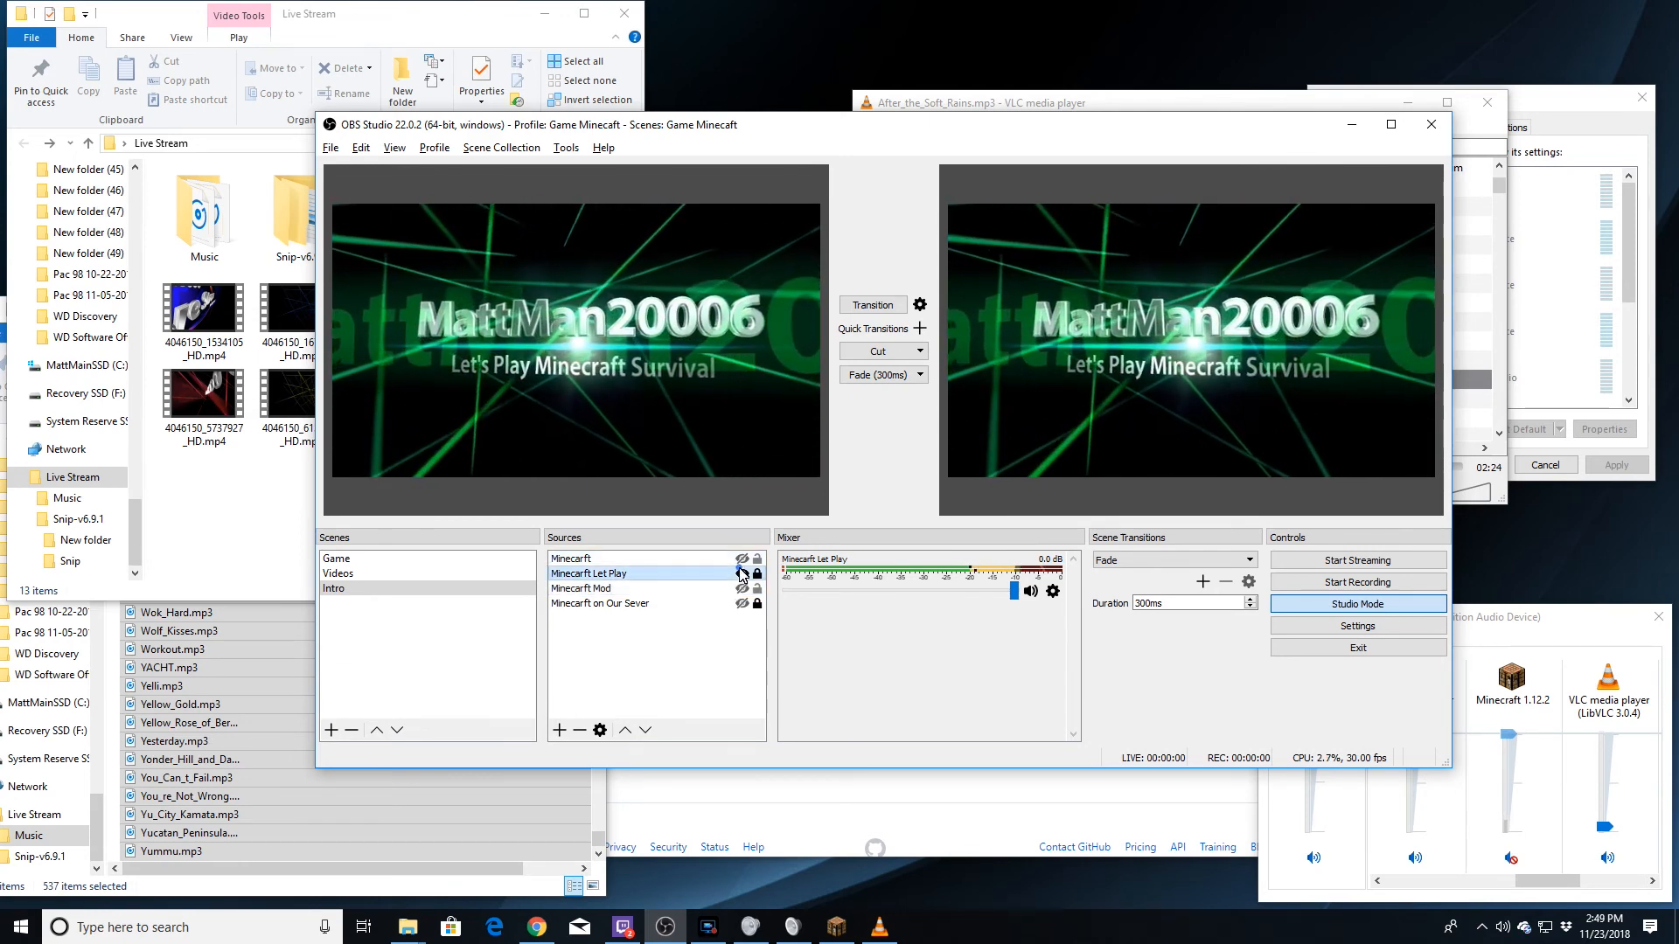
{"action": "left_click", "coordinate": [742, 573]}
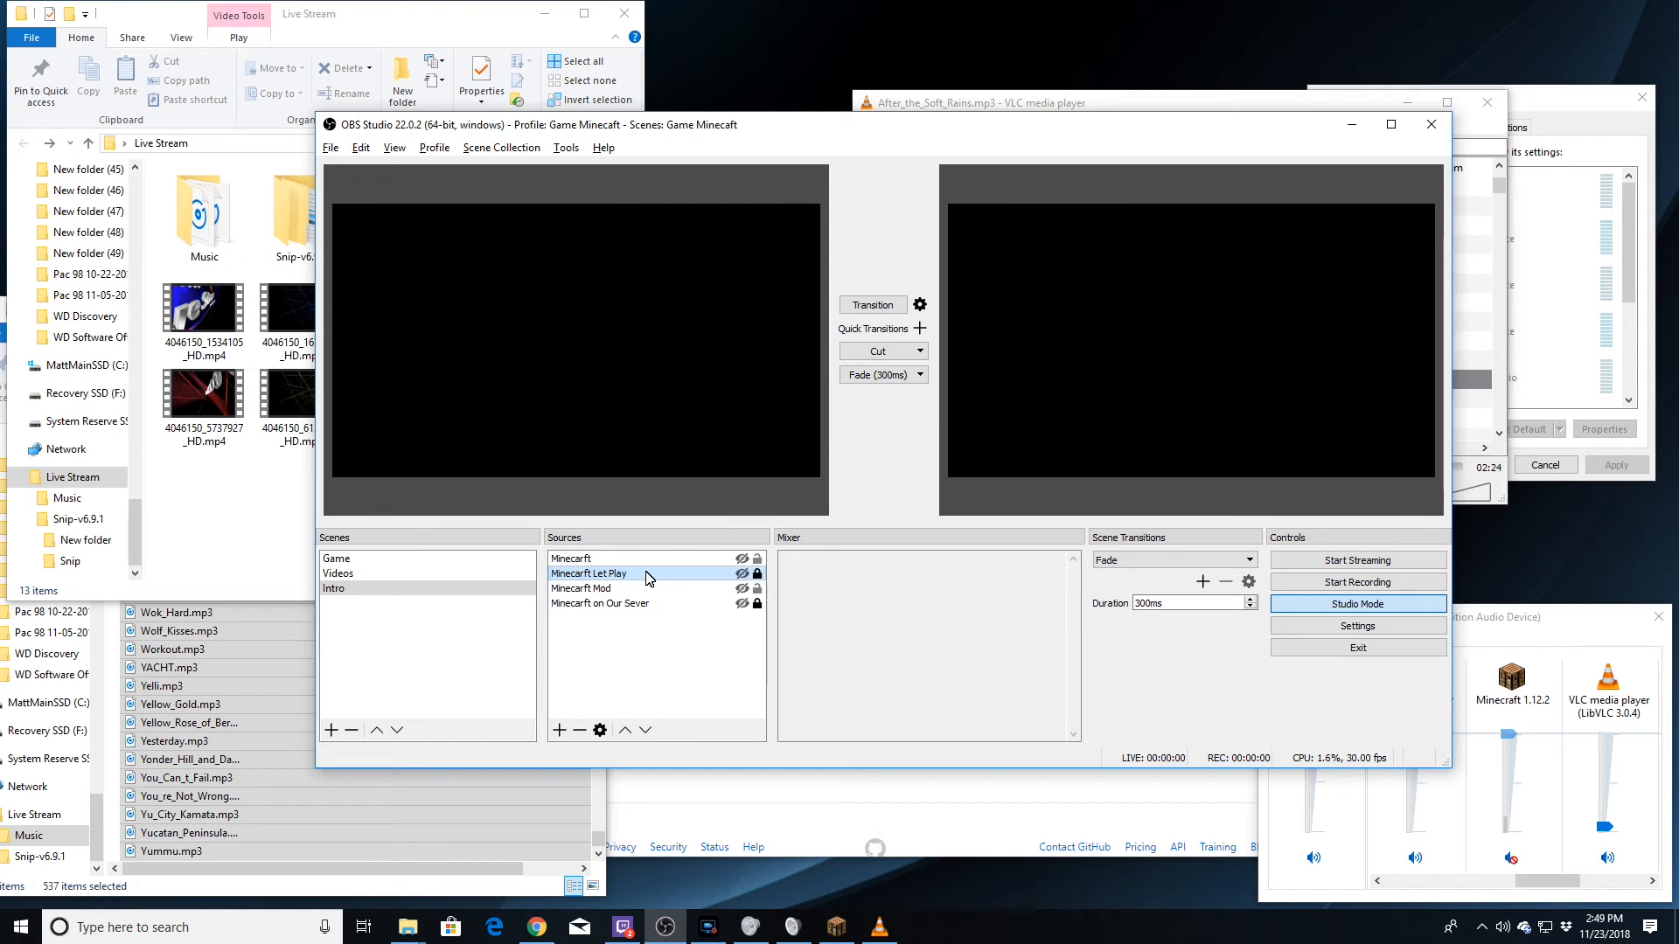
{"action": "left_click_drag", "start_coordinate": [644, 562], "coordinate": [601, 570]}
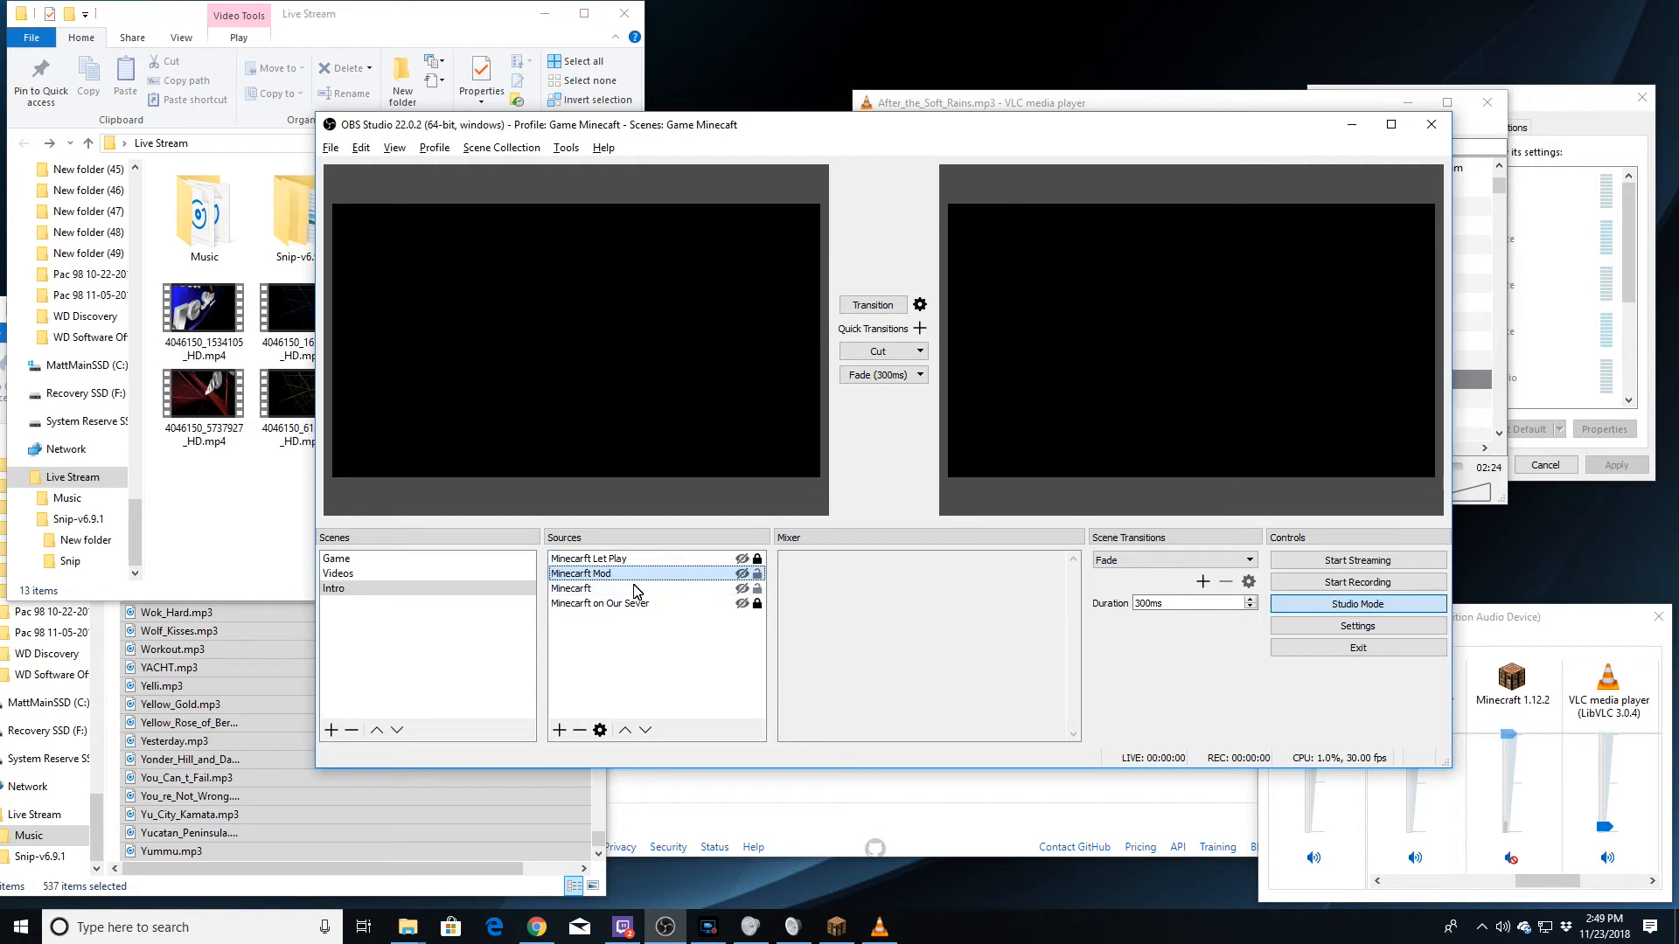
In the Game scene, hide Music, Sub, Audio Input Capture and Logo, and move Audio Input Capture above all other sources.
{"action": "left_click", "coordinate": [394, 558]}
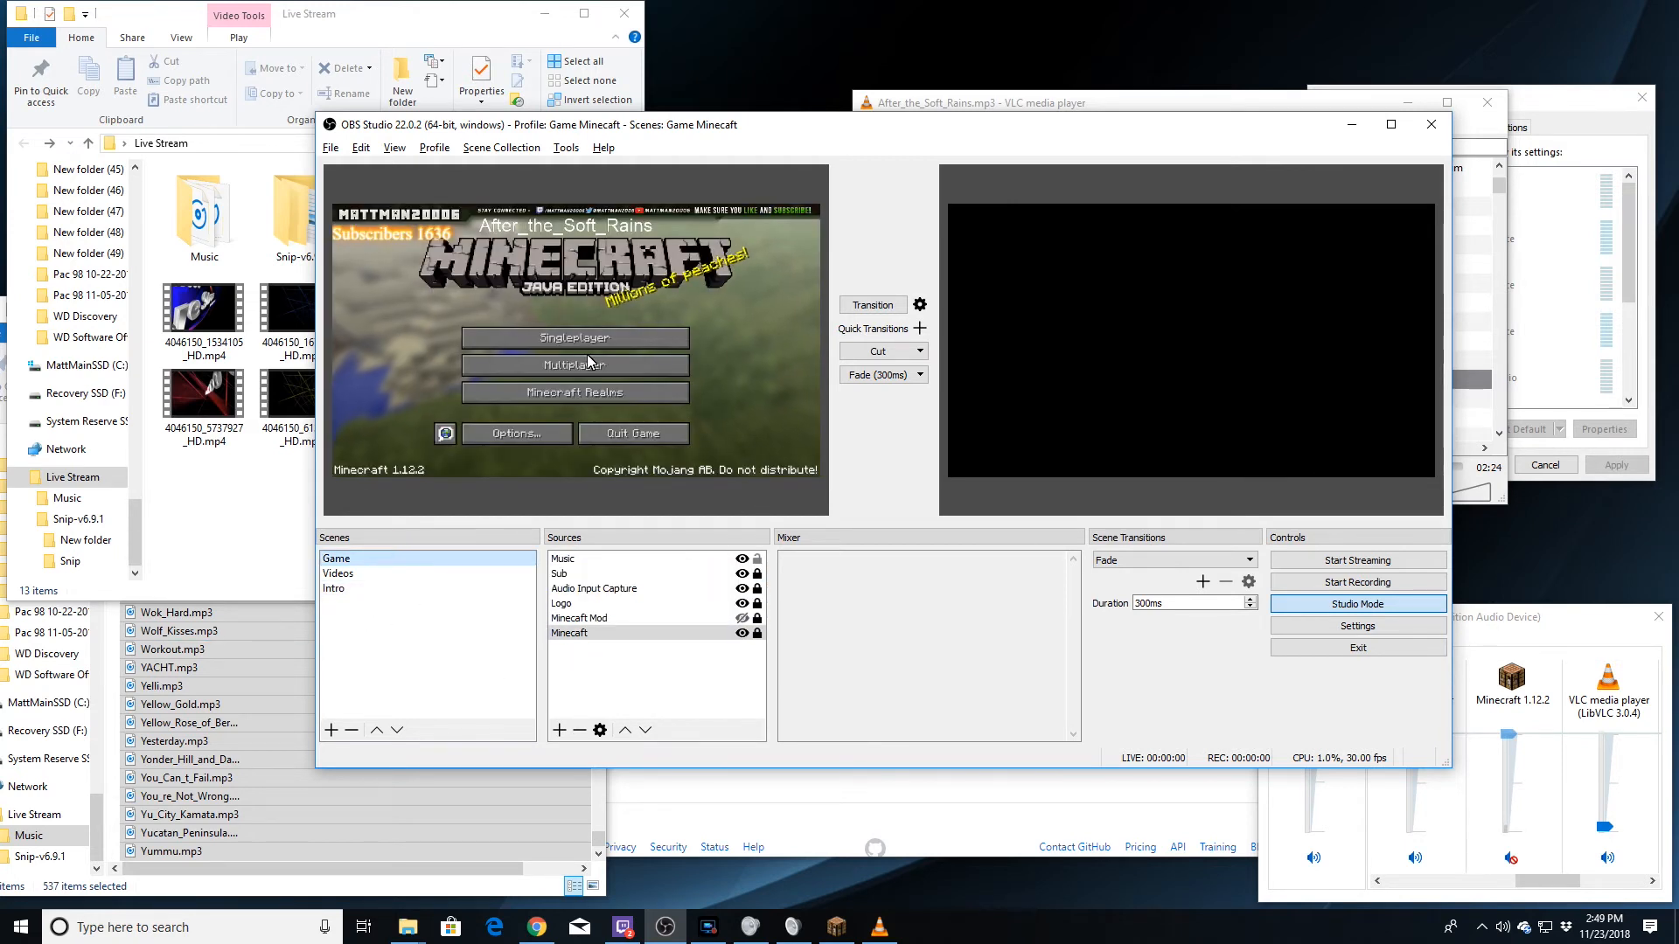
{"action": "left_click", "coordinate": [742, 558]}
{"action": "left_click", "coordinate": [742, 573]}
{"action": "left_click", "coordinate": [742, 588]}
{"action": "left_click", "coordinate": [741, 618]}
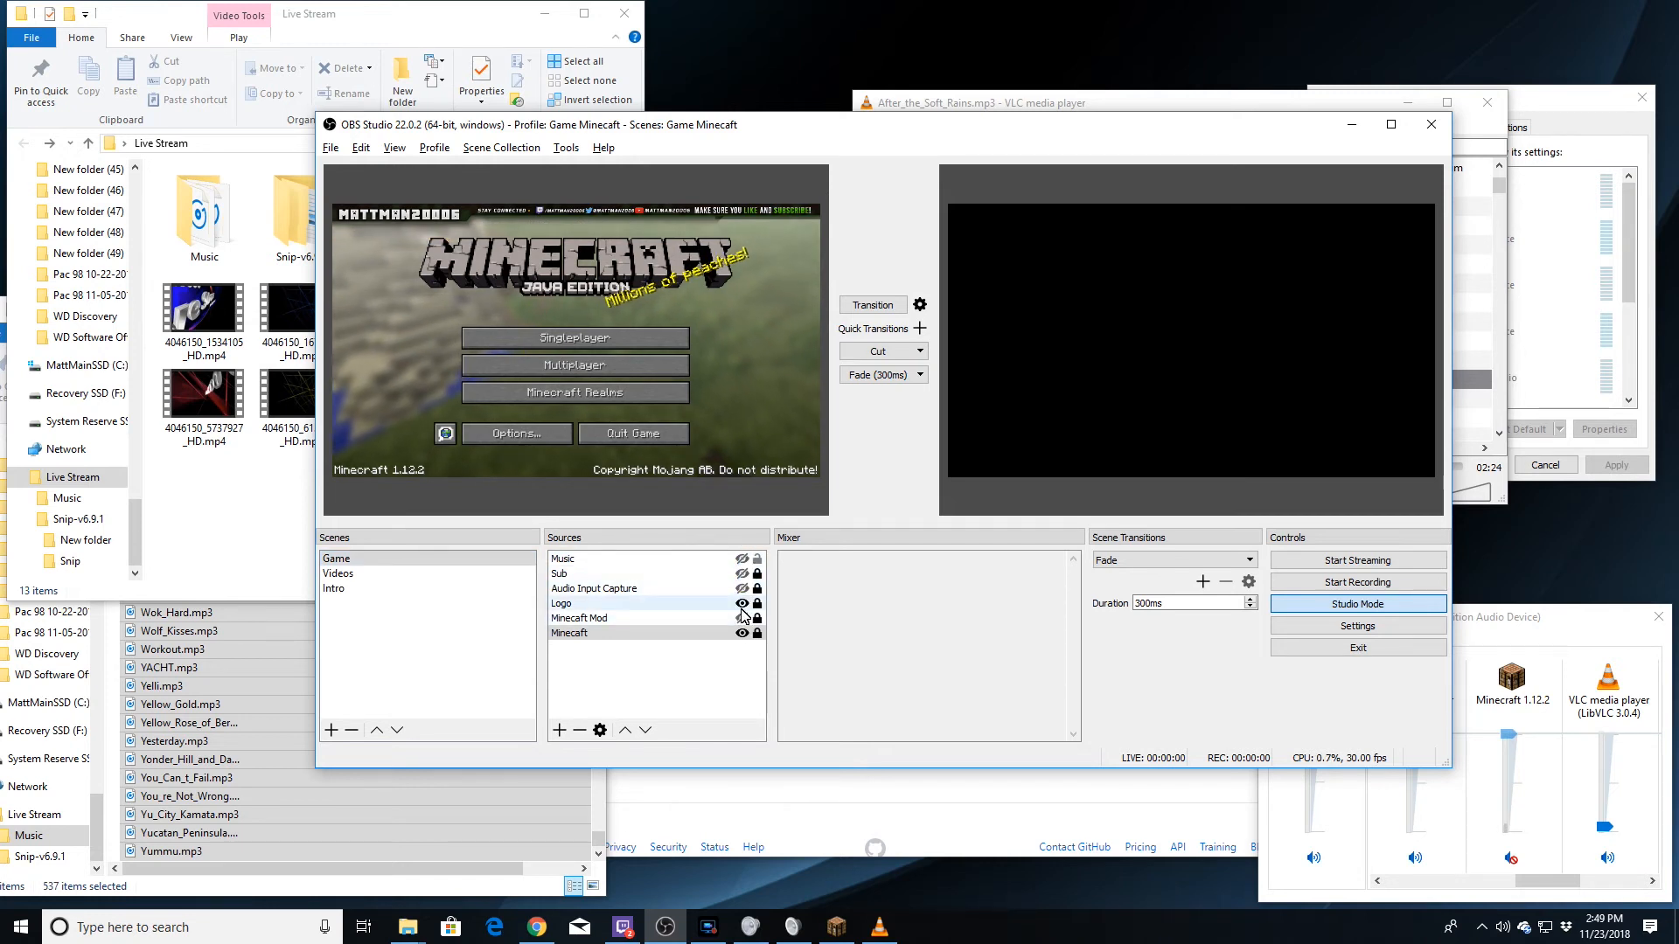
{"action": "left_click", "coordinate": [742, 603]}
{"action": "left_click_drag", "start_coordinate": [660, 593], "coordinate": [665, 559]}
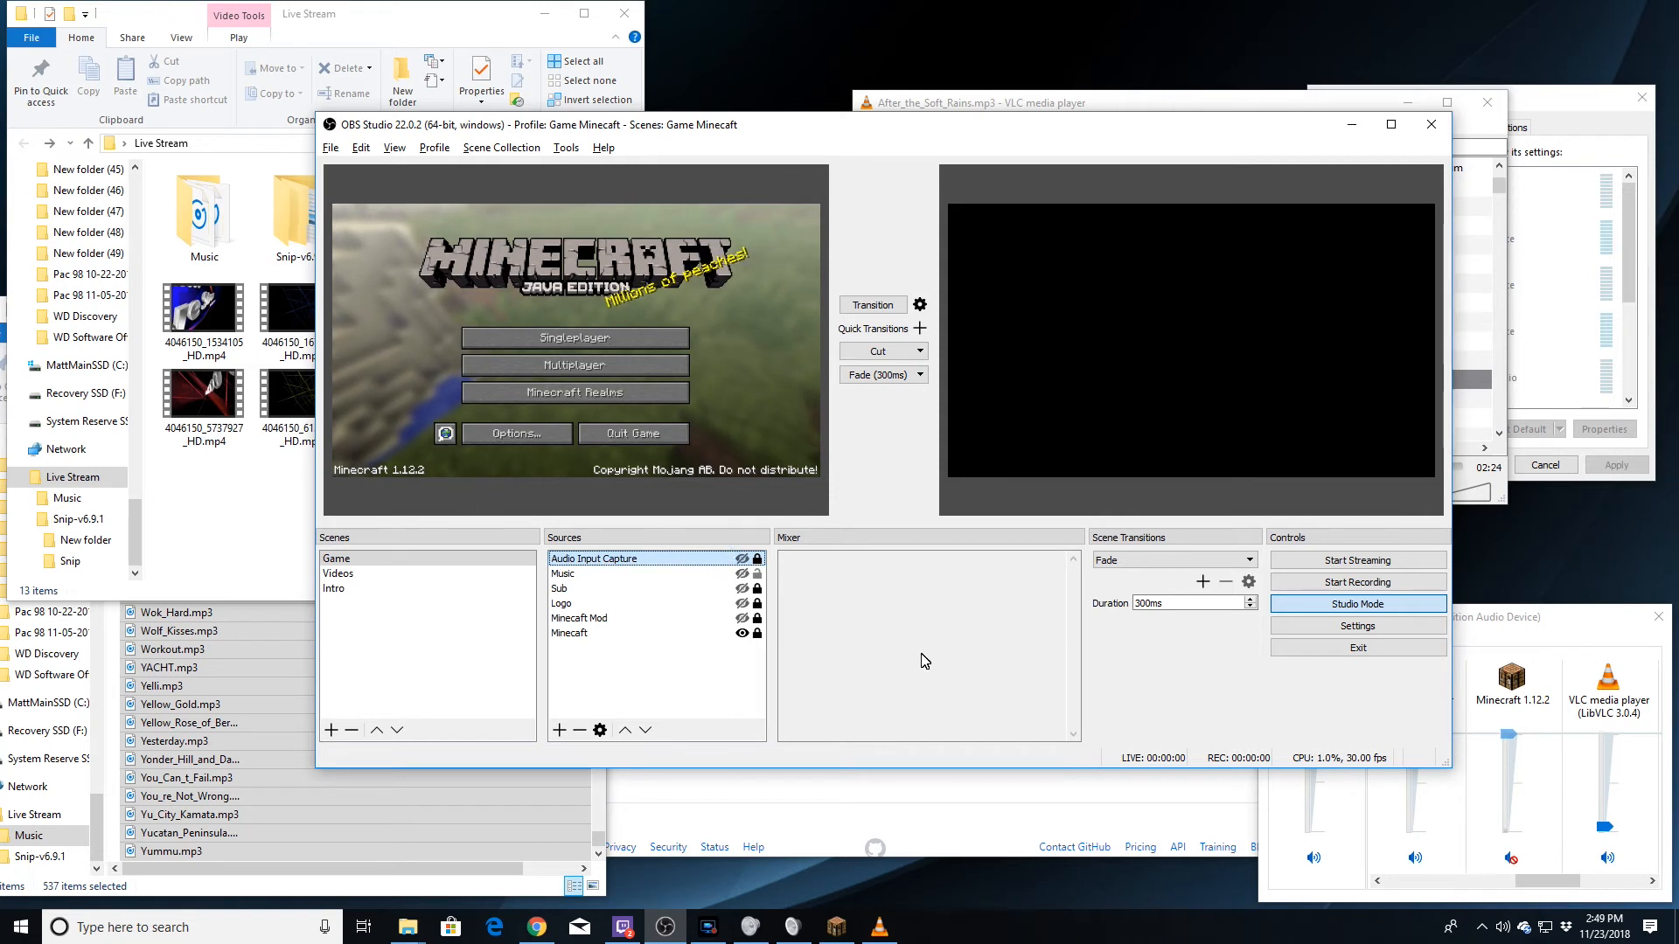
{"action": "left_click", "coordinate": [661, 668]}
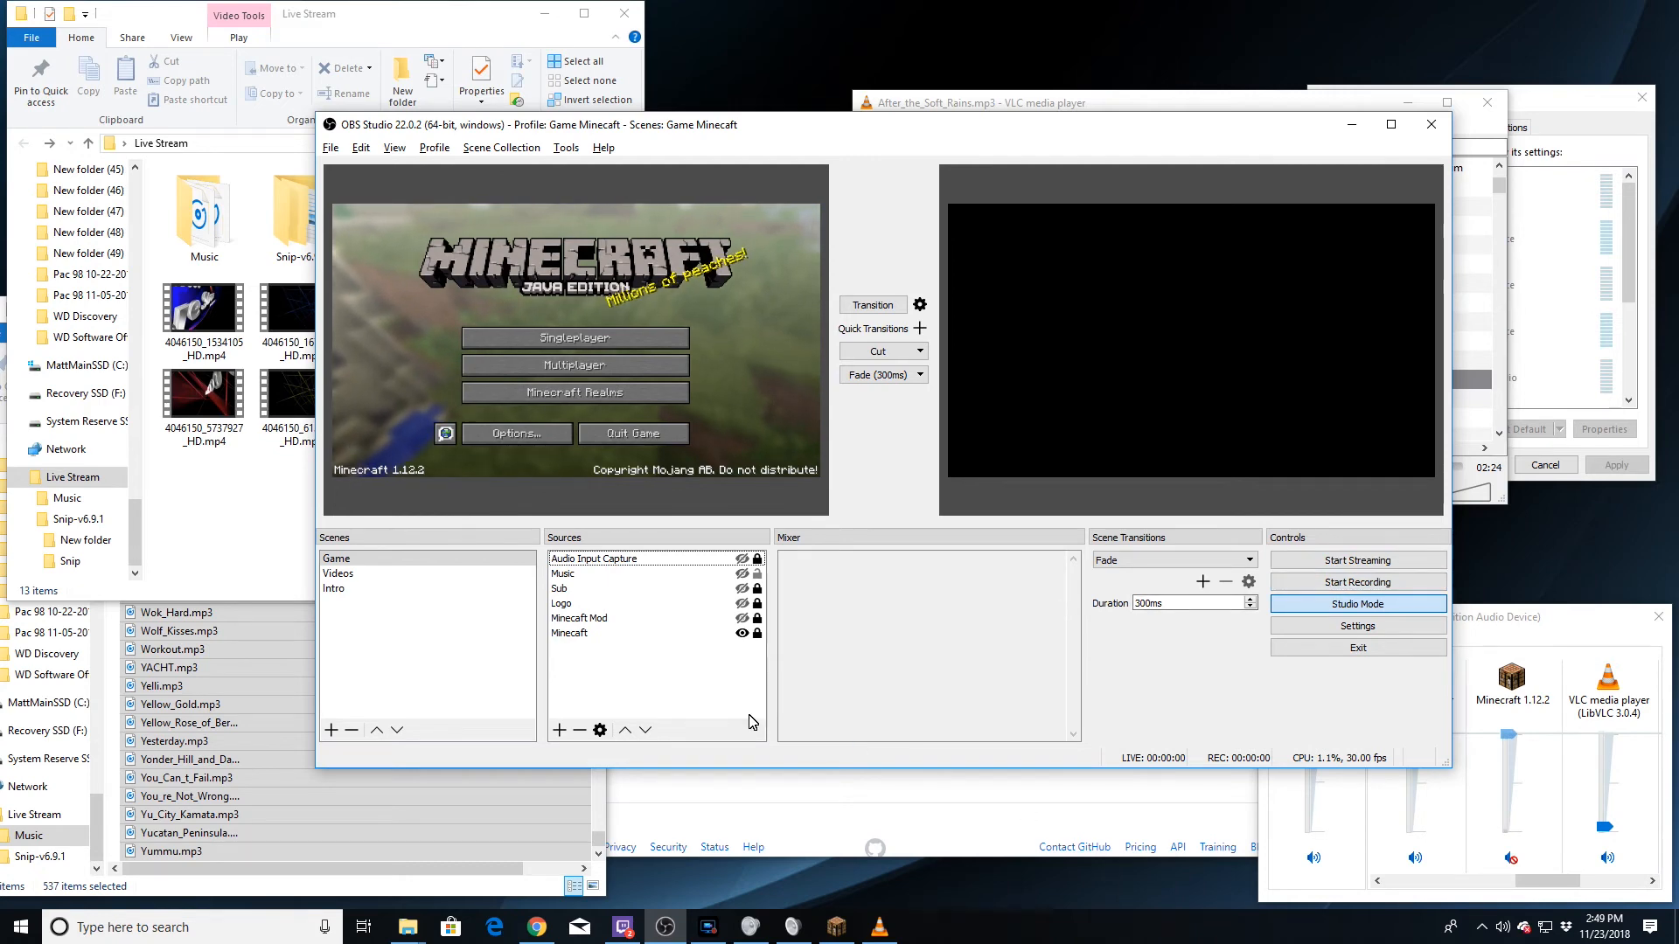
Review the sources of the Intro and Videos scenes, and return to the Game scene.
{"action": "left_click", "coordinate": [375, 588]}
{"action": "double_click", "coordinate": [643, 559]}
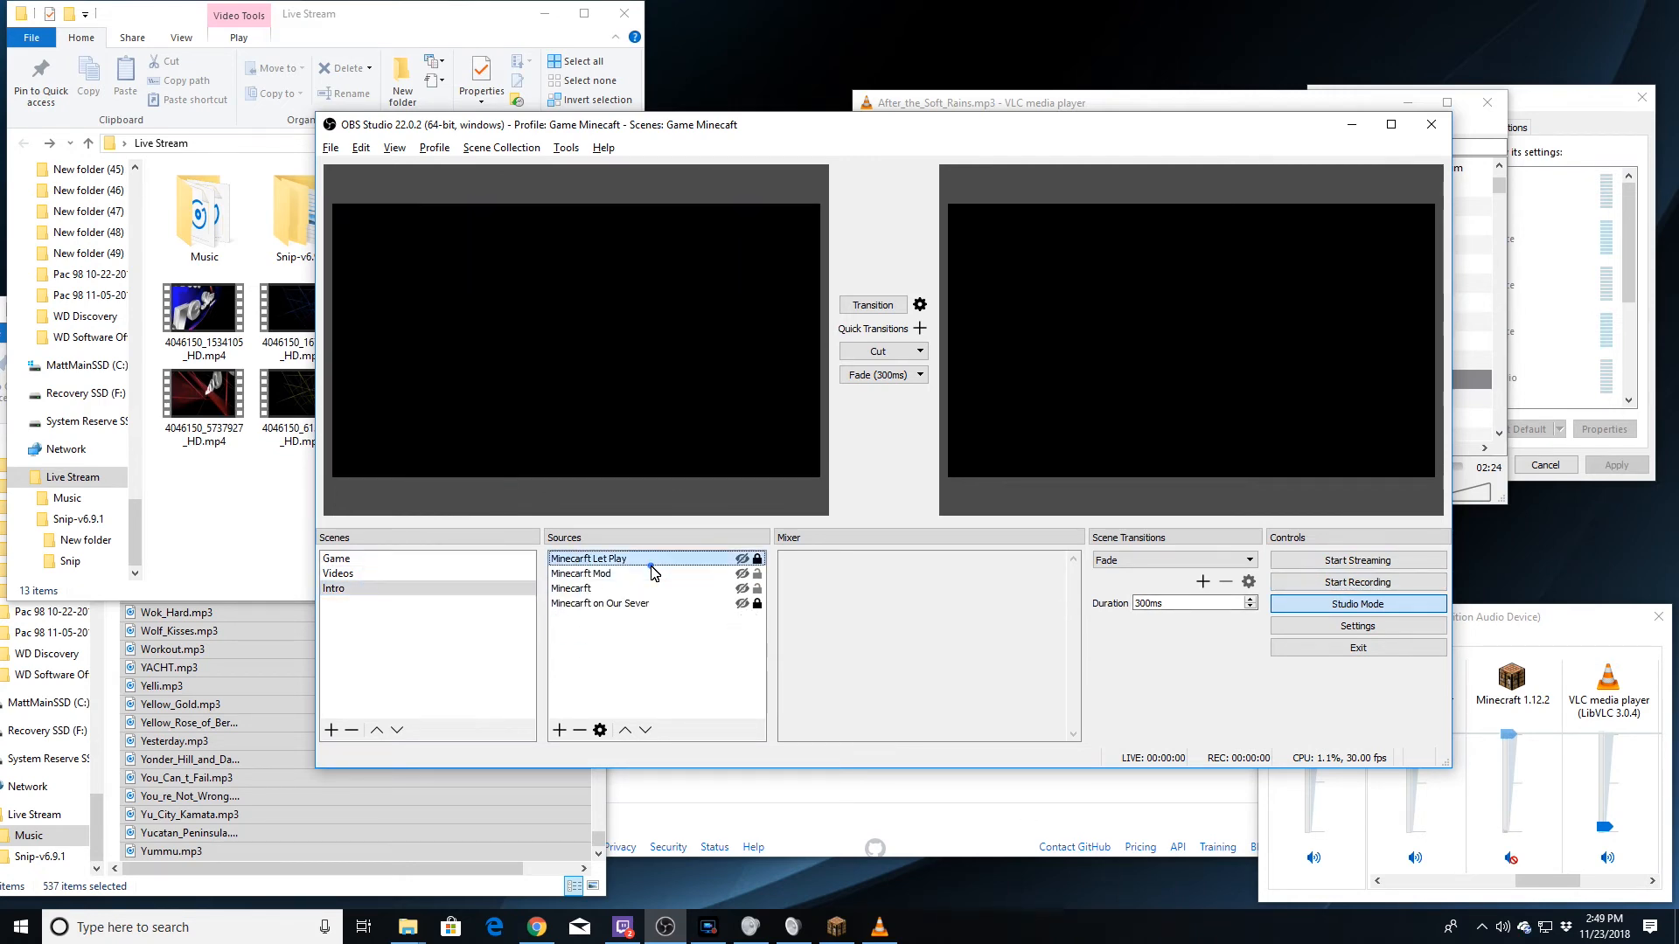
{"action": "left_click", "coordinate": [1249, 757]}
{"action": "left_click", "coordinate": [336, 574]}
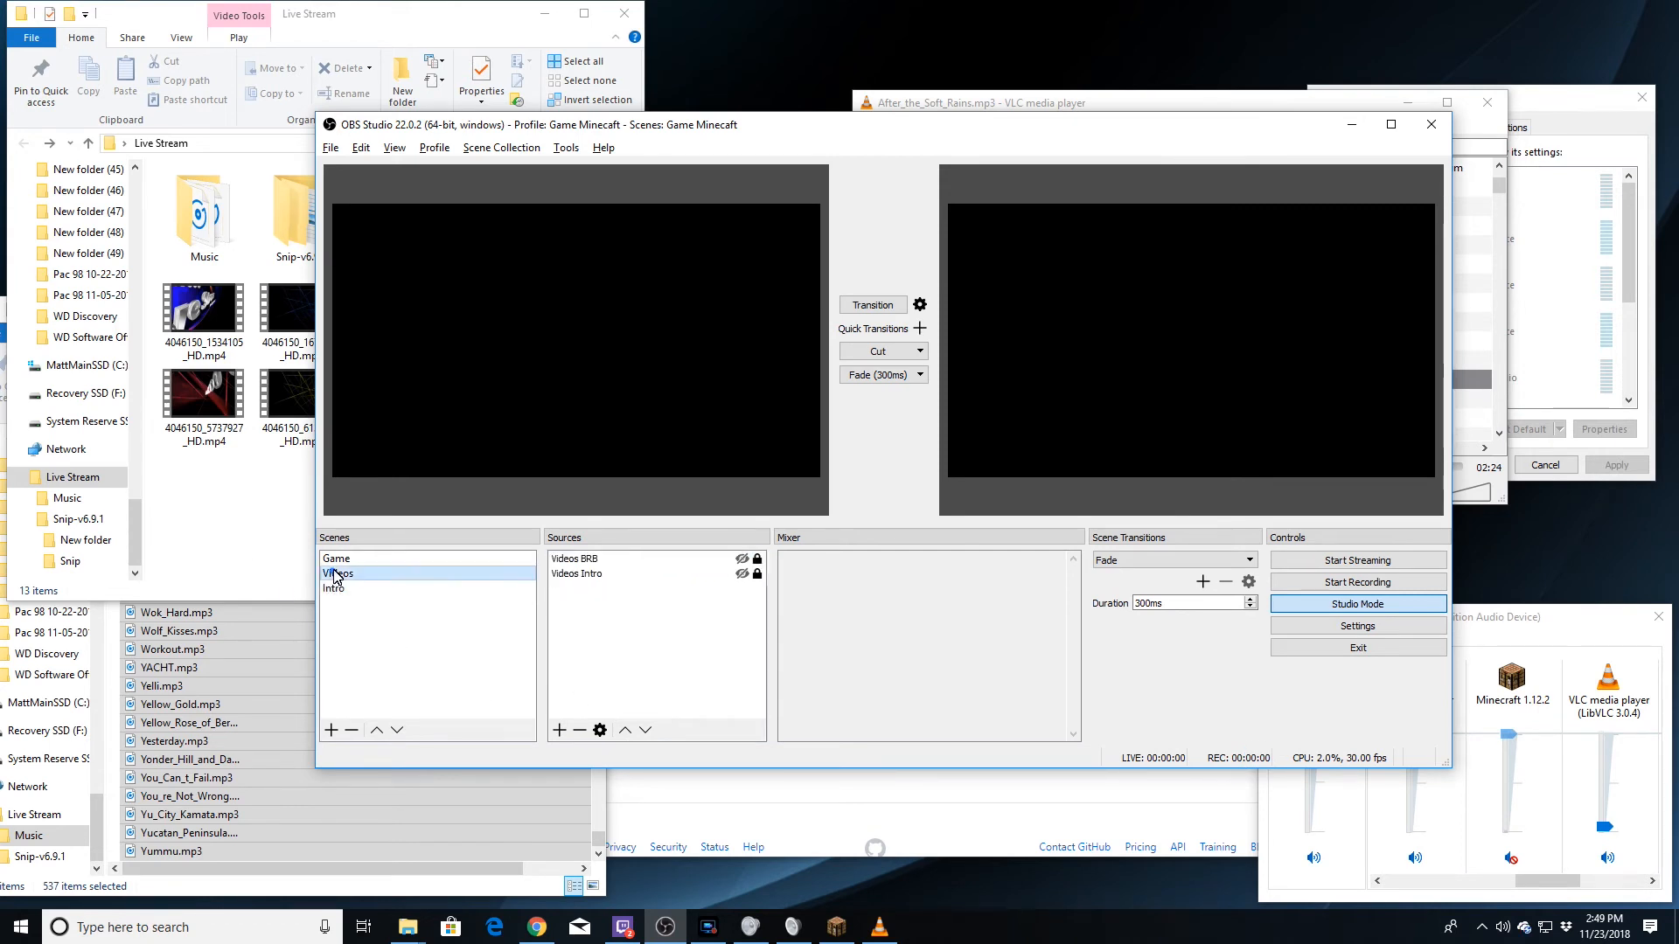
{"action": "left_click", "coordinate": [402, 561]}
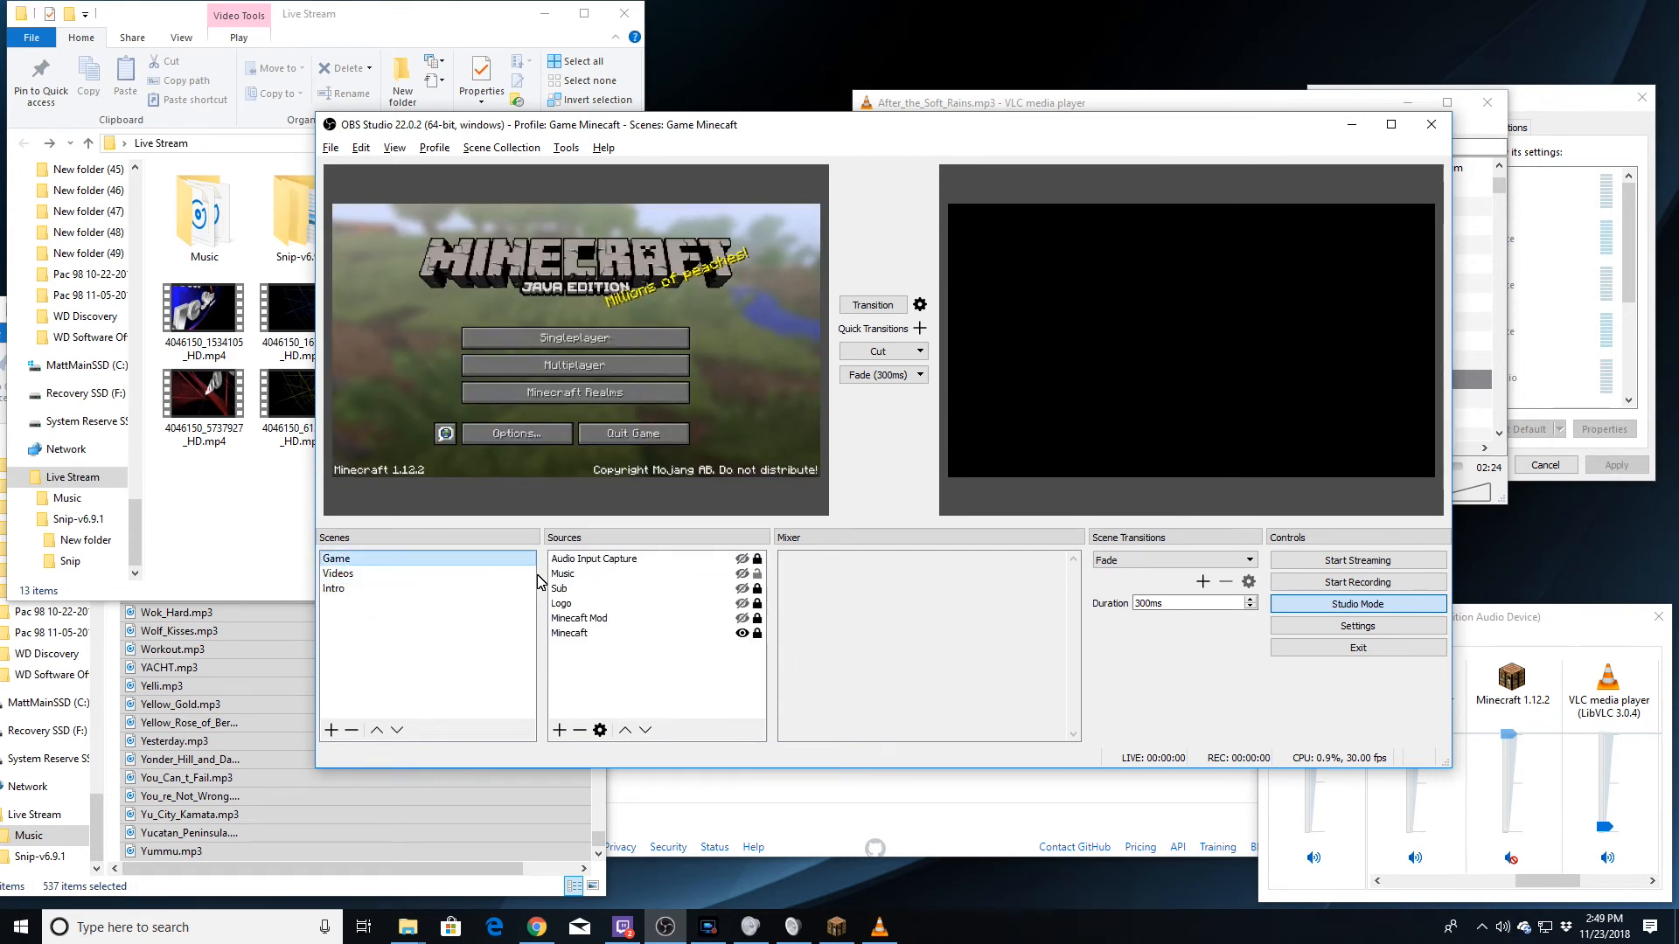
{"action": "left_click", "coordinate": [697, 682]}
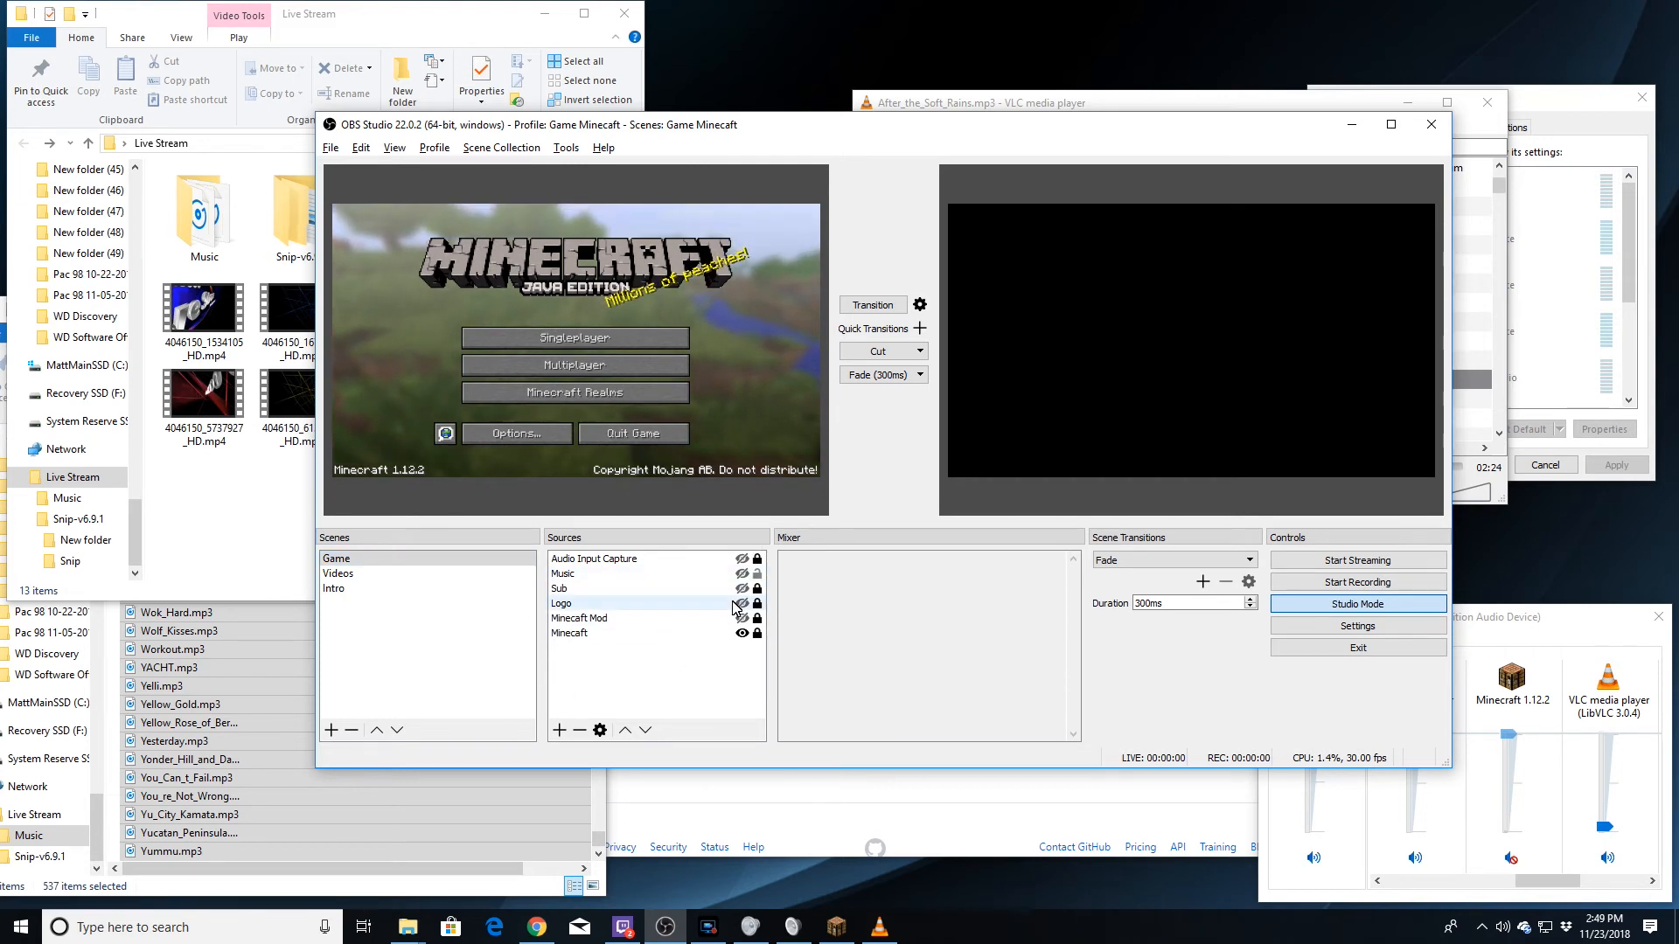
Show the Audio Input Capture, Music, Sub and Logo sources in the Game scene.
{"action": "left_click", "coordinate": [741, 559]}
{"action": "left_click", "coordinate": [741, 573]}
{"action": "left_click", "coordinate": [741, 588]}
{"action": "left_click", "coordinate": [741, 604]}
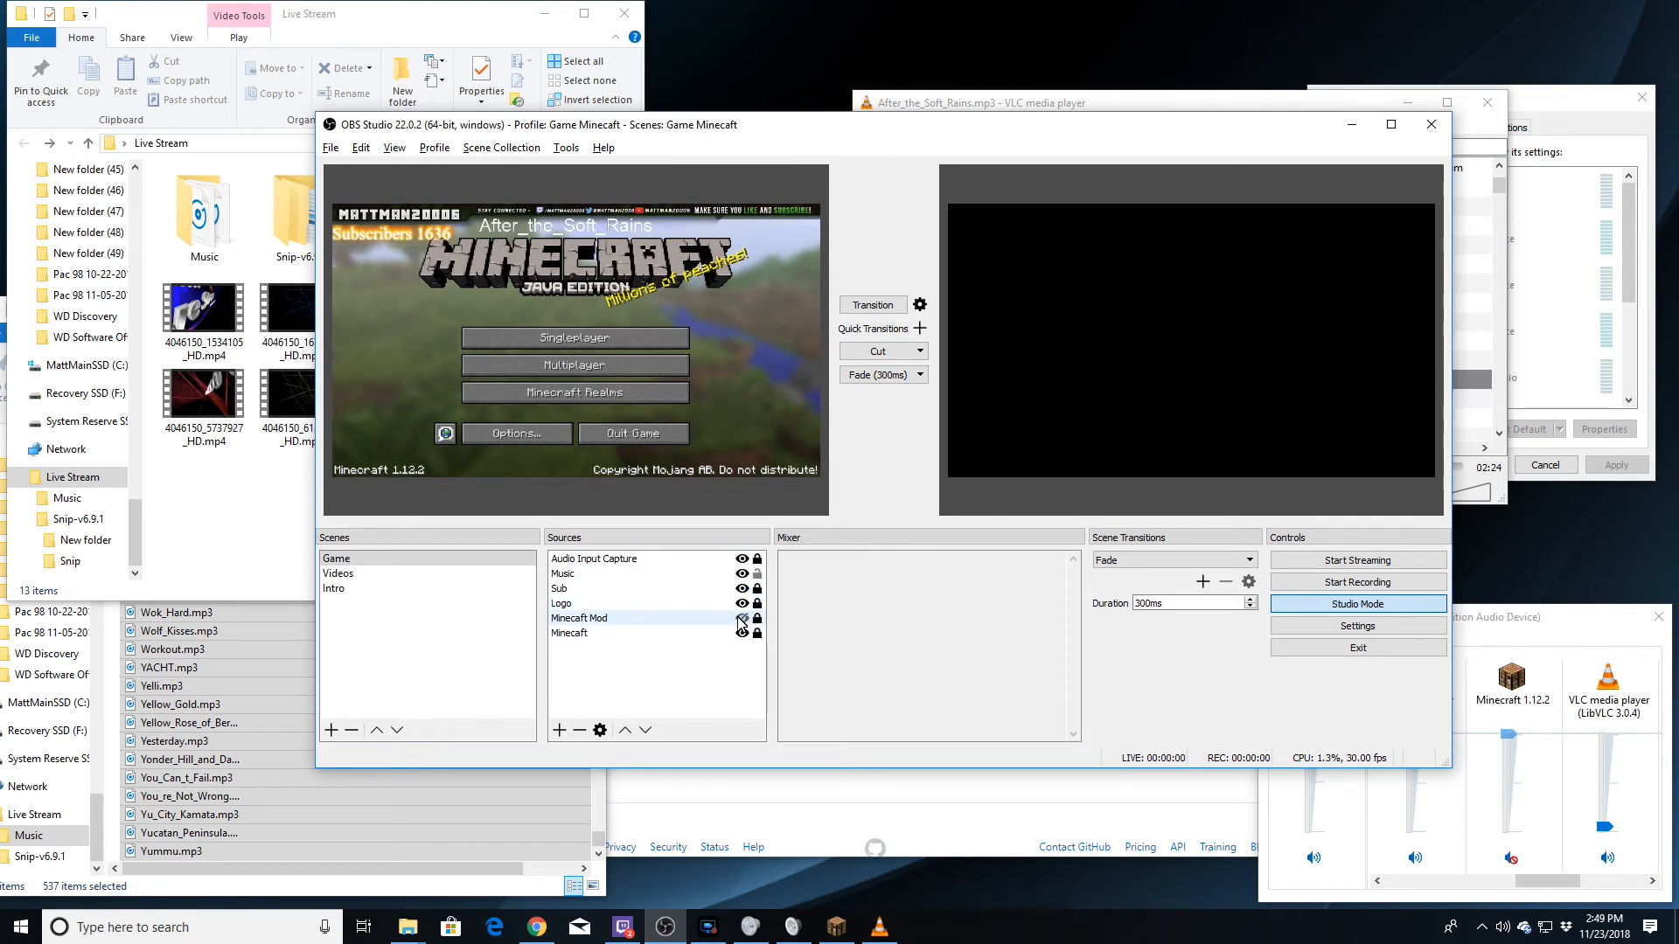
Preview the Minecaft Mod capture, hide it again, and move the Minecaft source above it in the Game scene.
{"action": "left_click", "coordinate": [742, 618]}
{"action": "left_click", "coordinate": [741, 618]}
{"action": "left_click", "coordinate": [742, 618]}
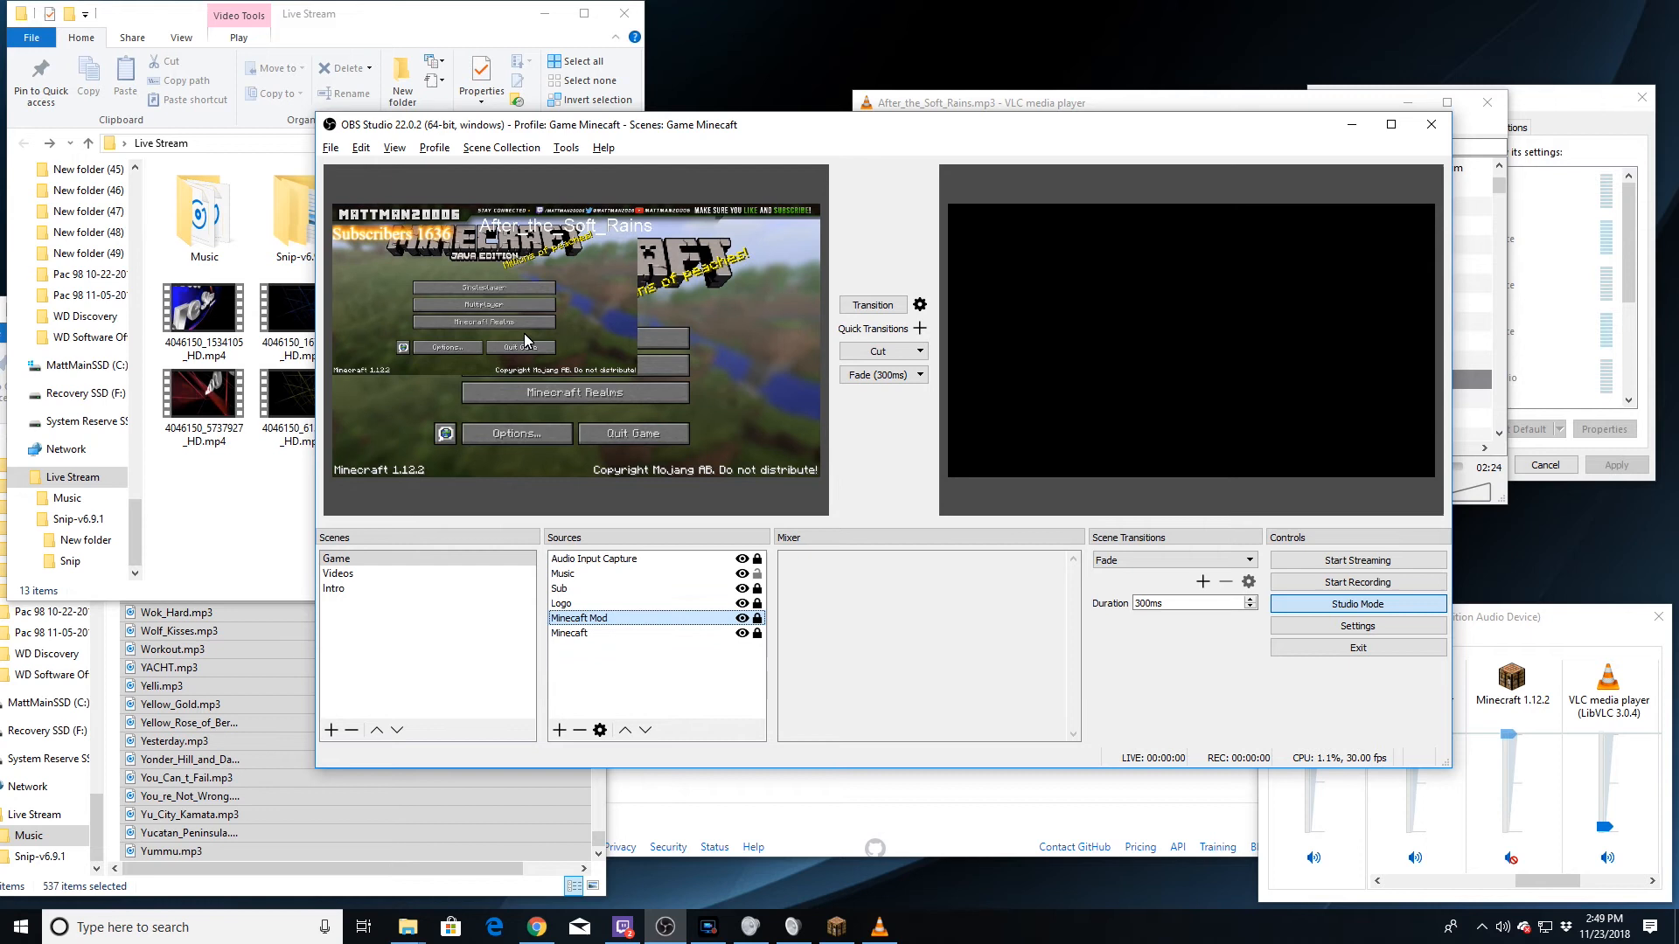
{"action": "left_click", "coordinate": [741, 618]}
{"action": "left_click", "coordinate": [665, 632]}
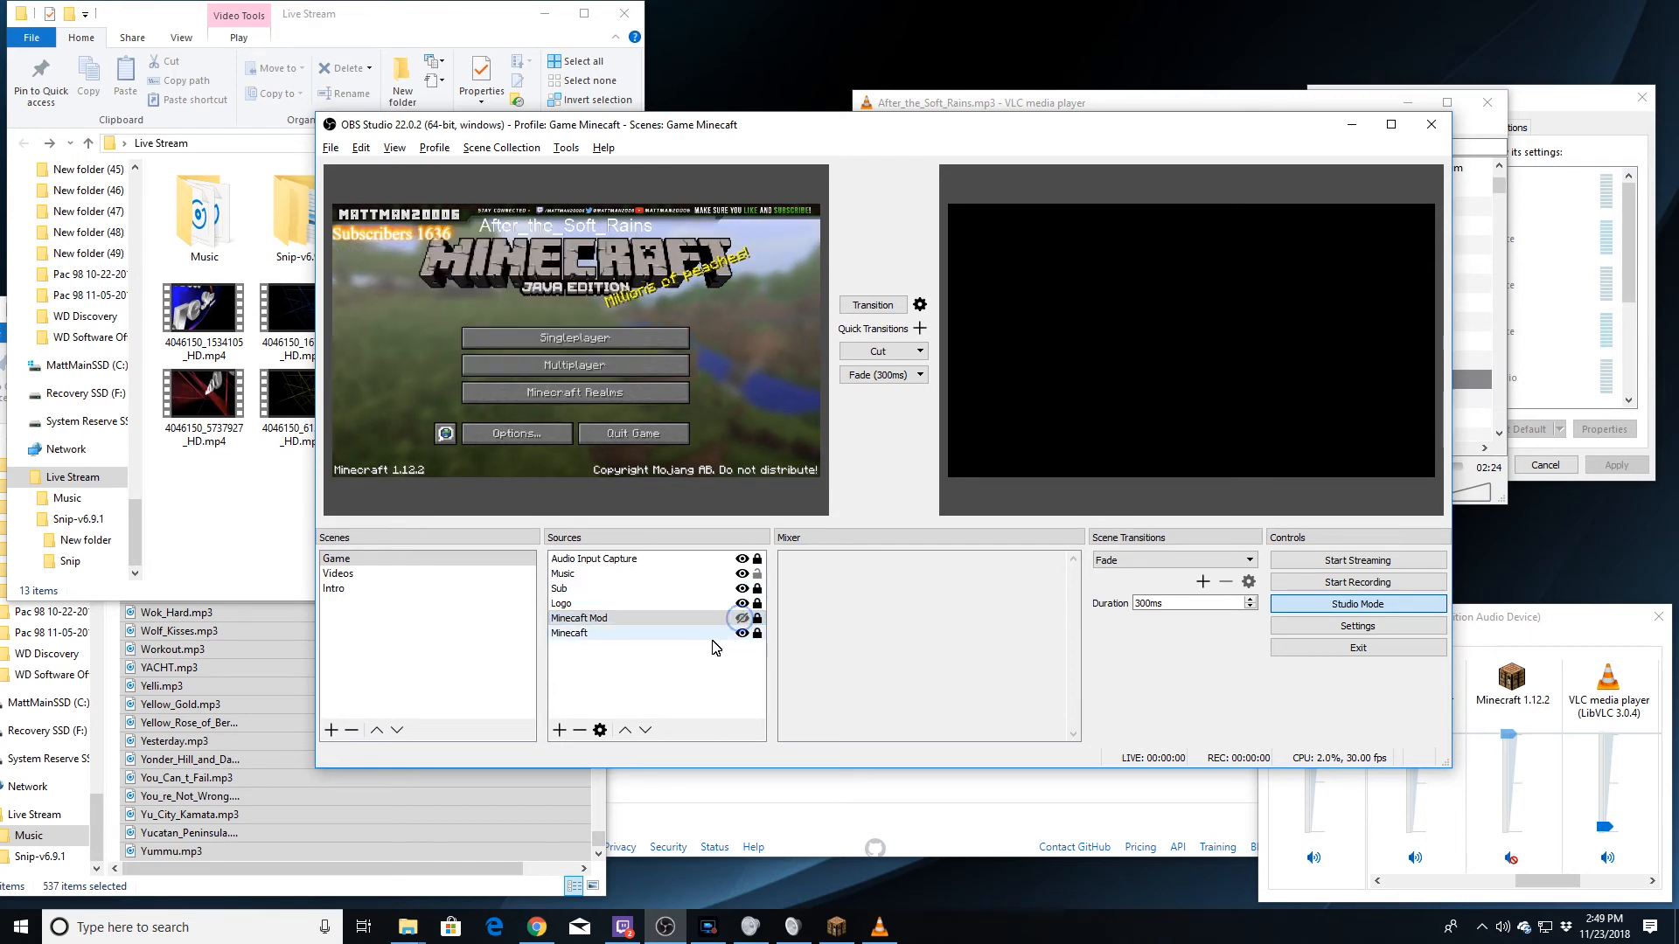
{"action": "left_click_drag", "start_coordinate": [674, 631], "coordinate": [619, 617]}
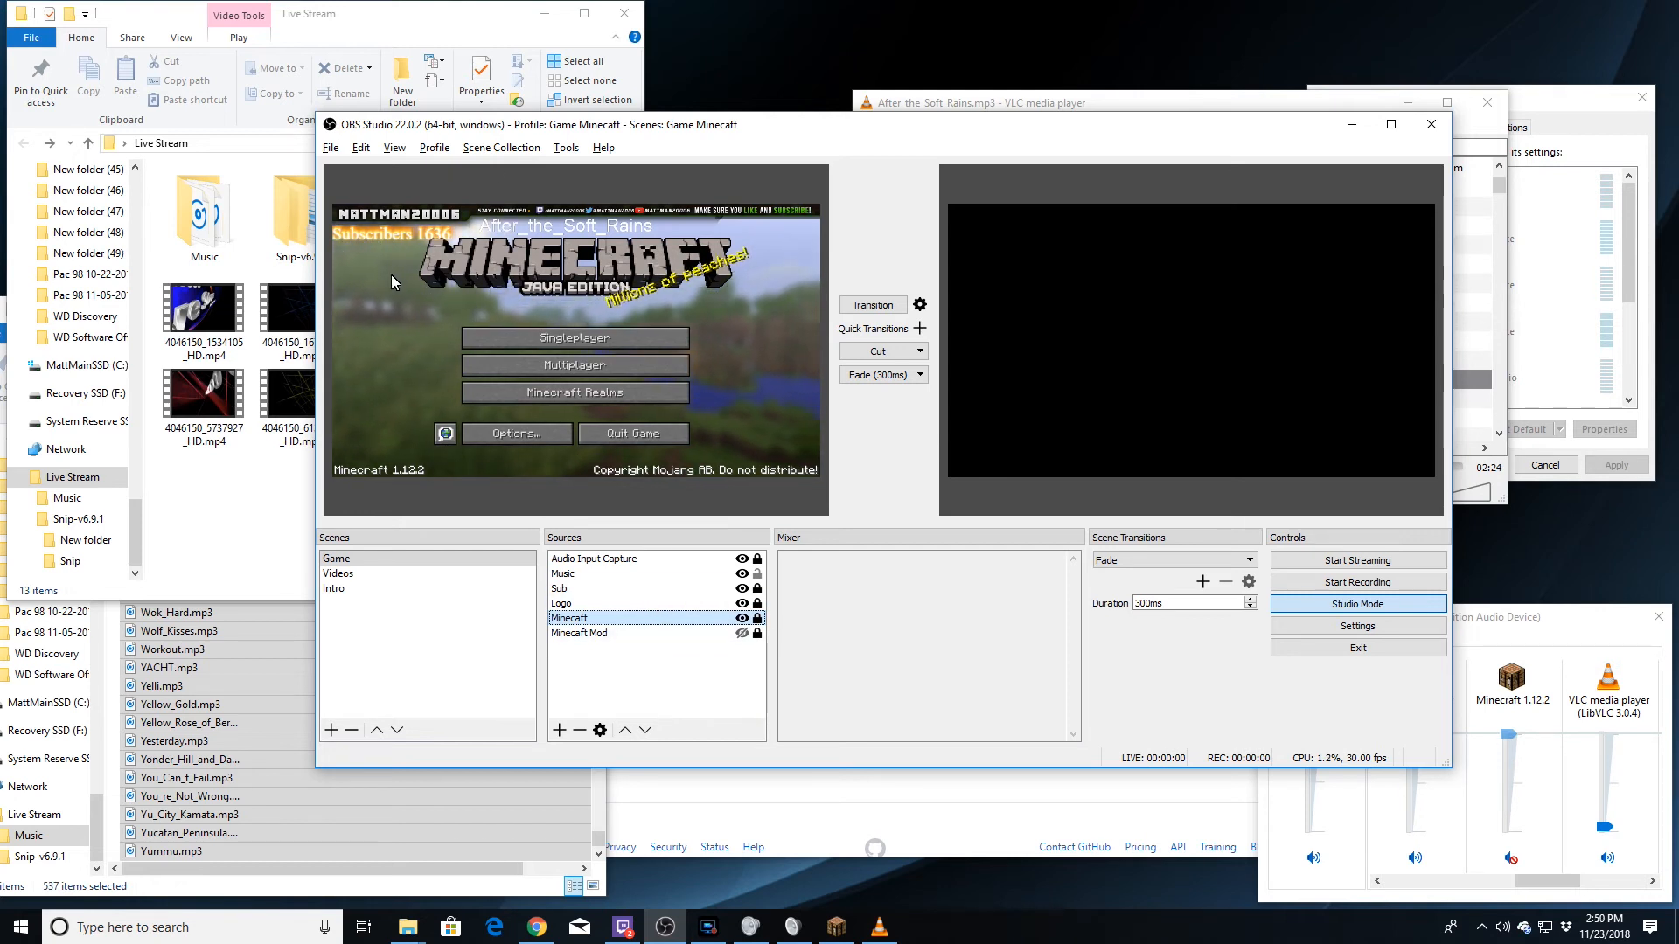
Look through the Videos and Intro scenes again and reselect the Game scene.
{"action": "left_click", "coordinate": [373, 575]}
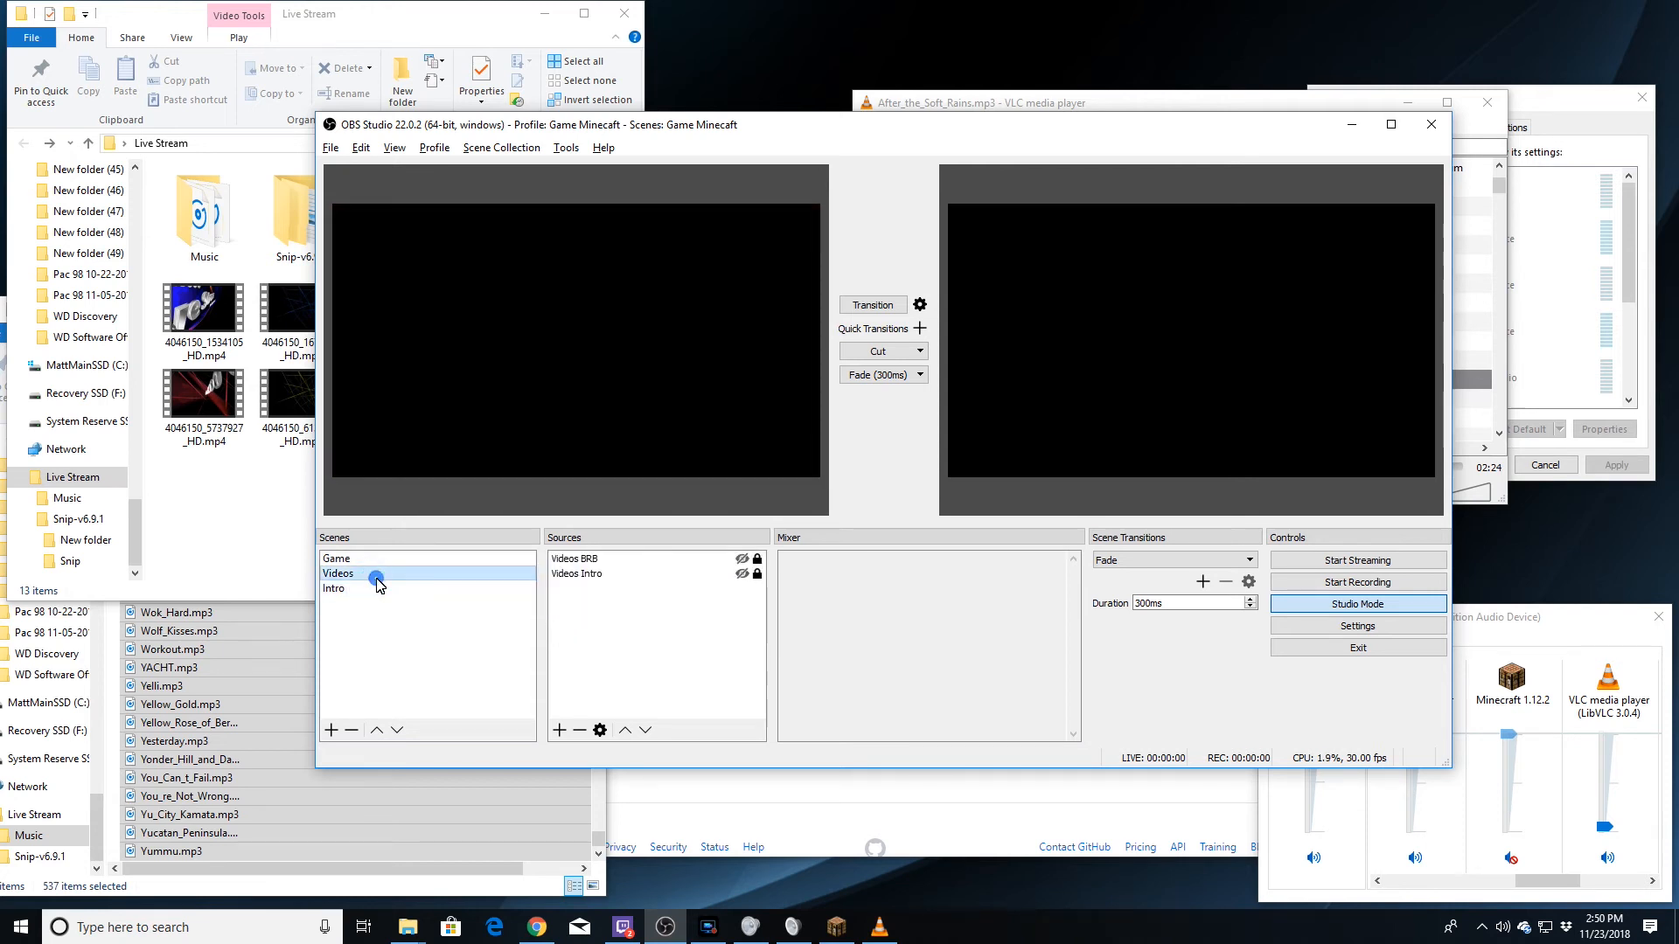
{"action": "left_click", "coordinate": [368, 589]}
{"action": "left_click", "coordinate": [415, 561]}
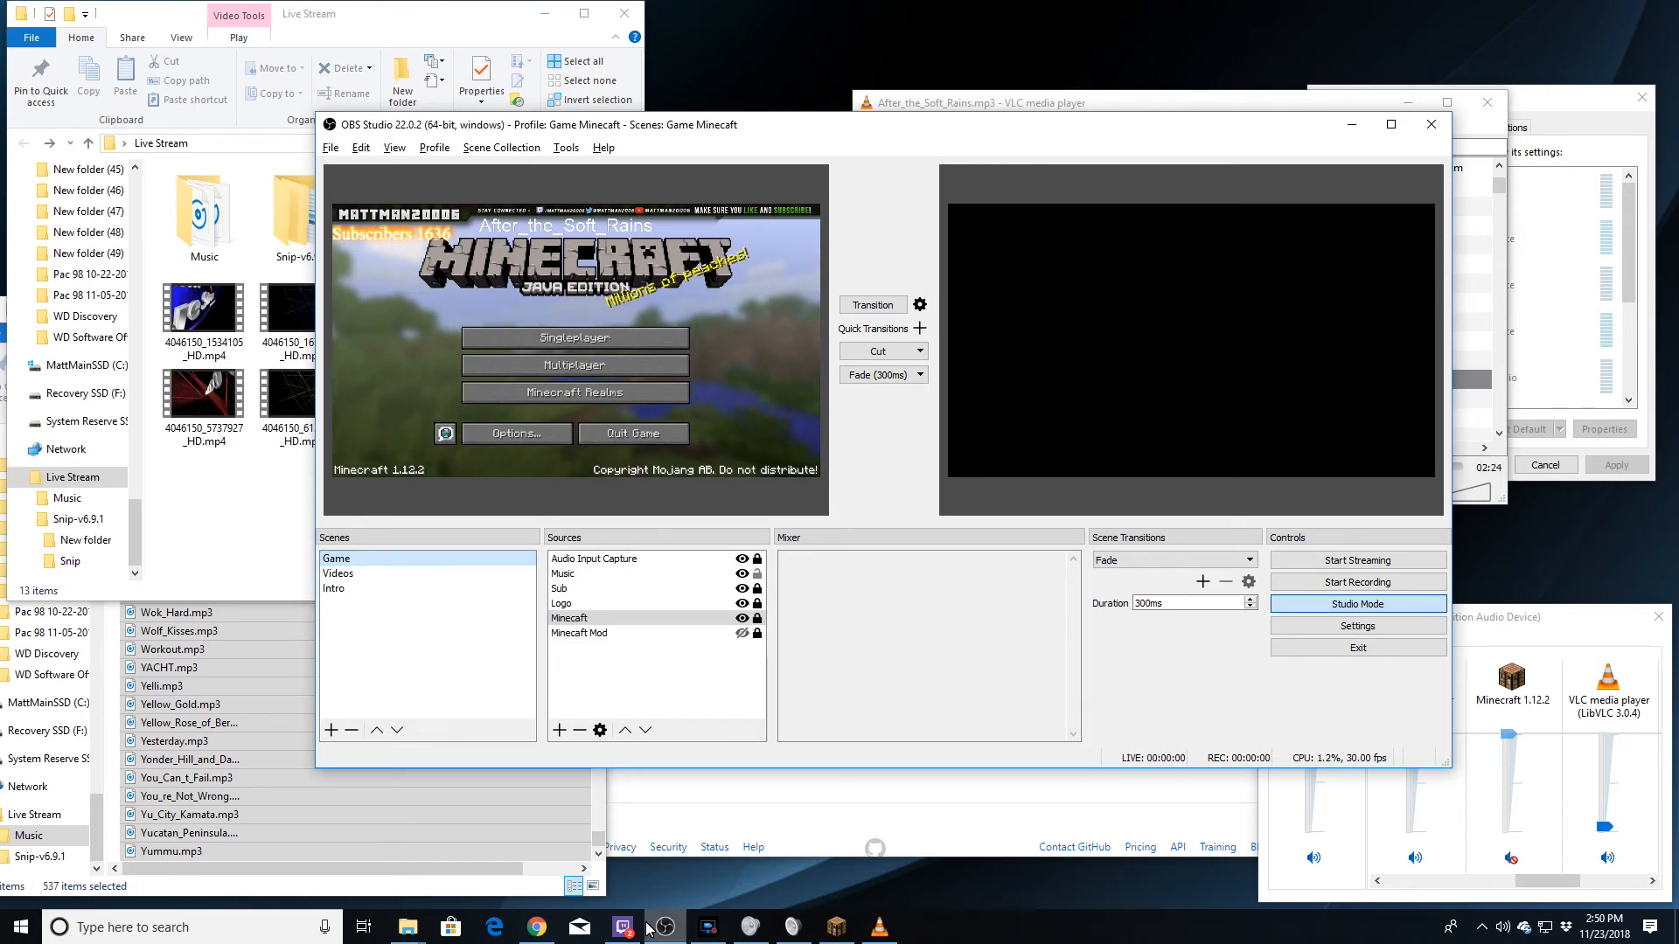
Look over the Snip v6.9.1 release page in Chrome, the local Snip-v6.9.1 folder and the programs running in the background.
{"action": "left_click", "coordinate": [537, 927]}
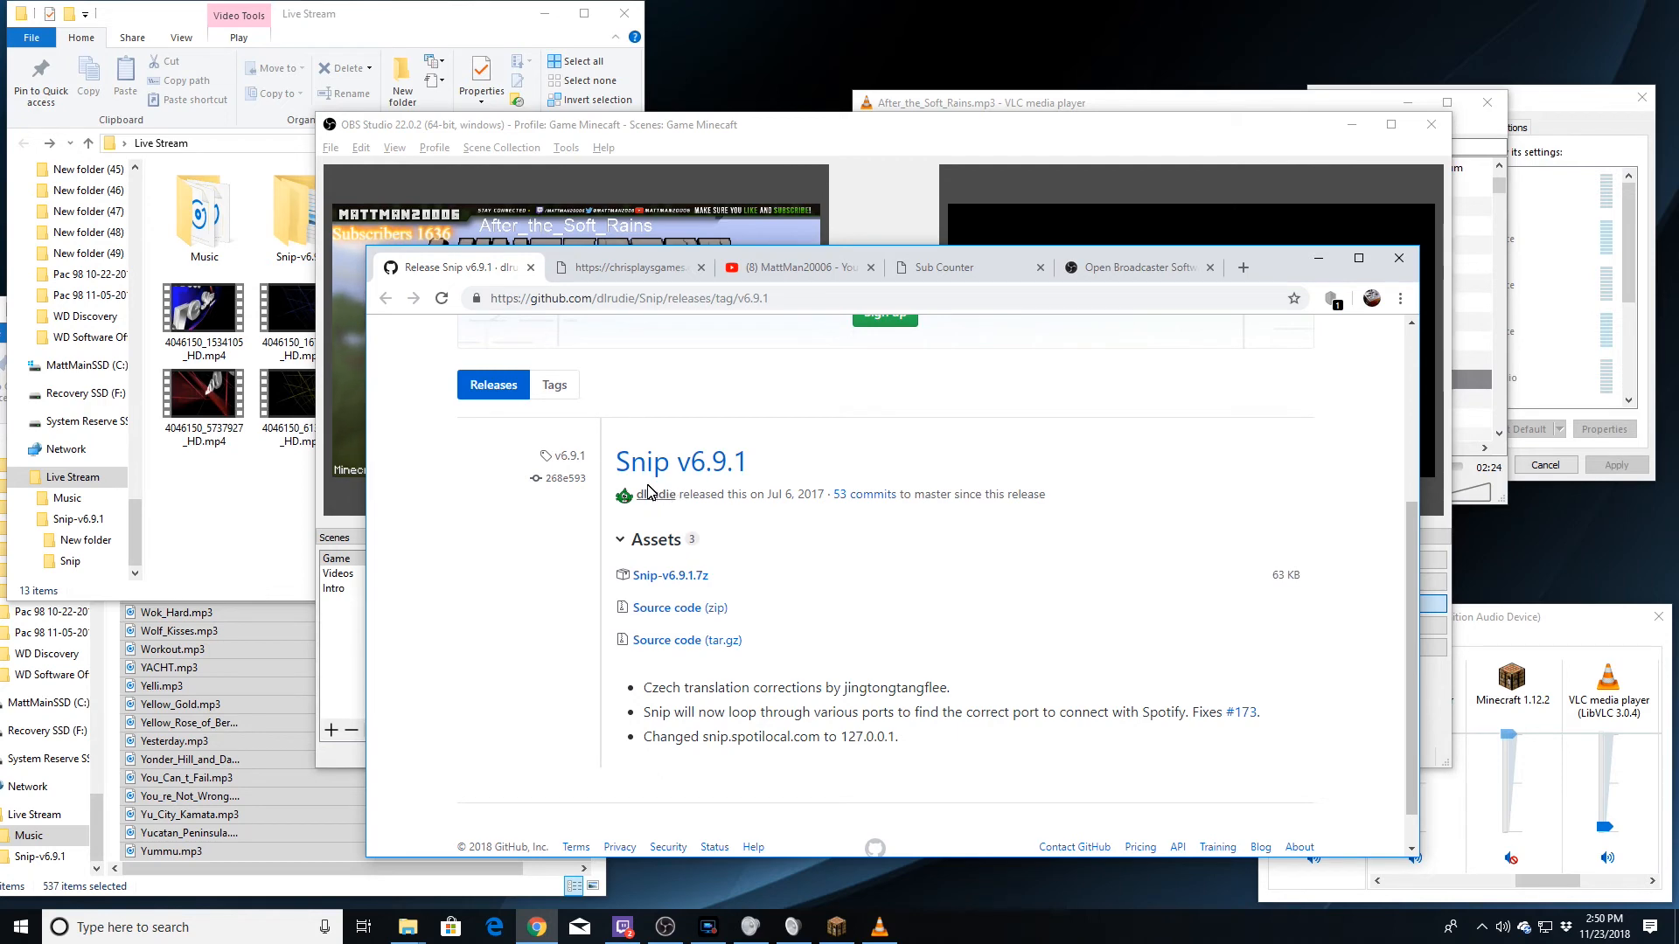
{"action": "left_click_drag", "start_coordinate": [683, 131], "coordinate": [599, 107]}
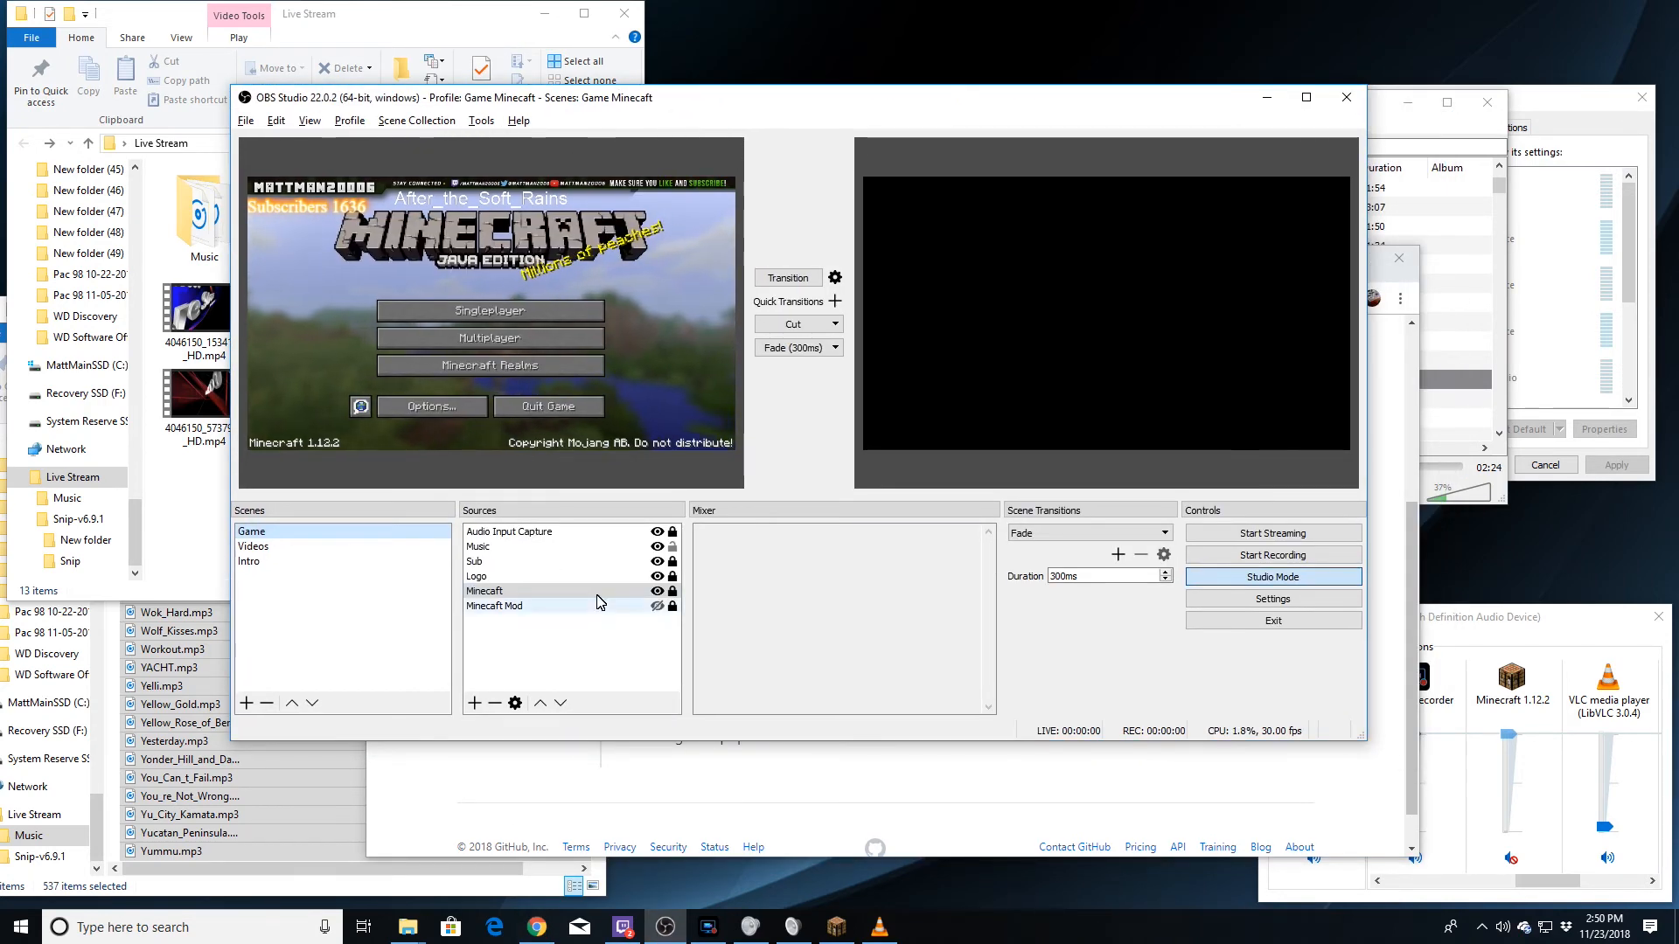
{"action": "left_click", "coordinate": [182, 27]}
{"action": "left_click", "coordinate": [301, 214]}
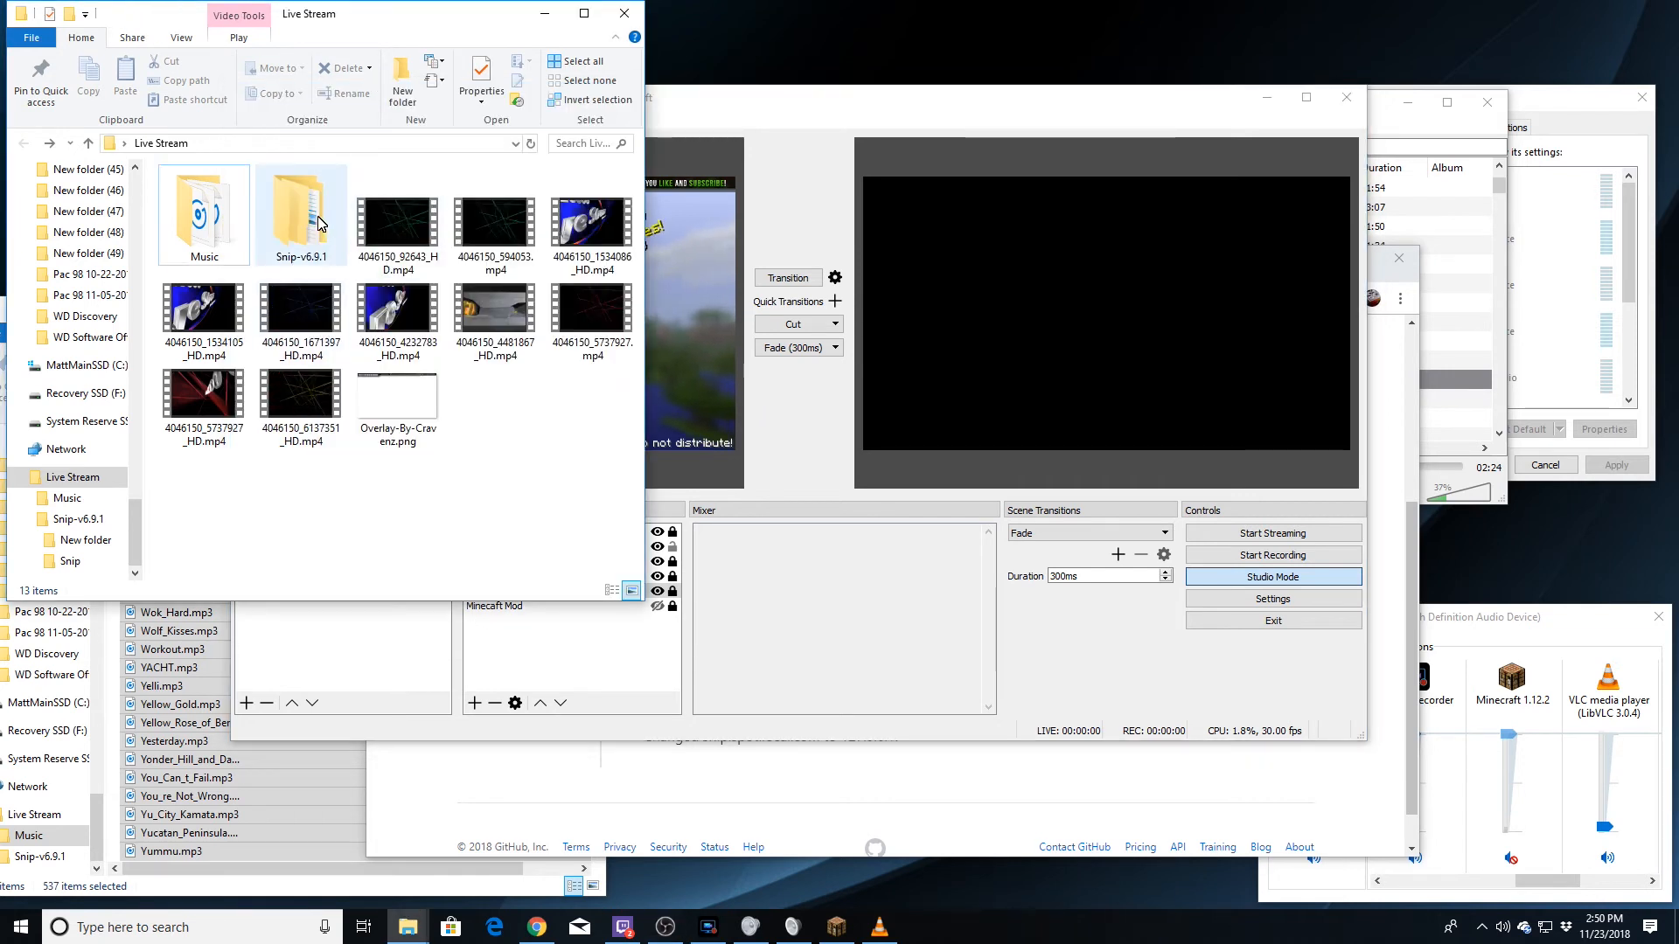
{"action": "key", "text": "Return"}
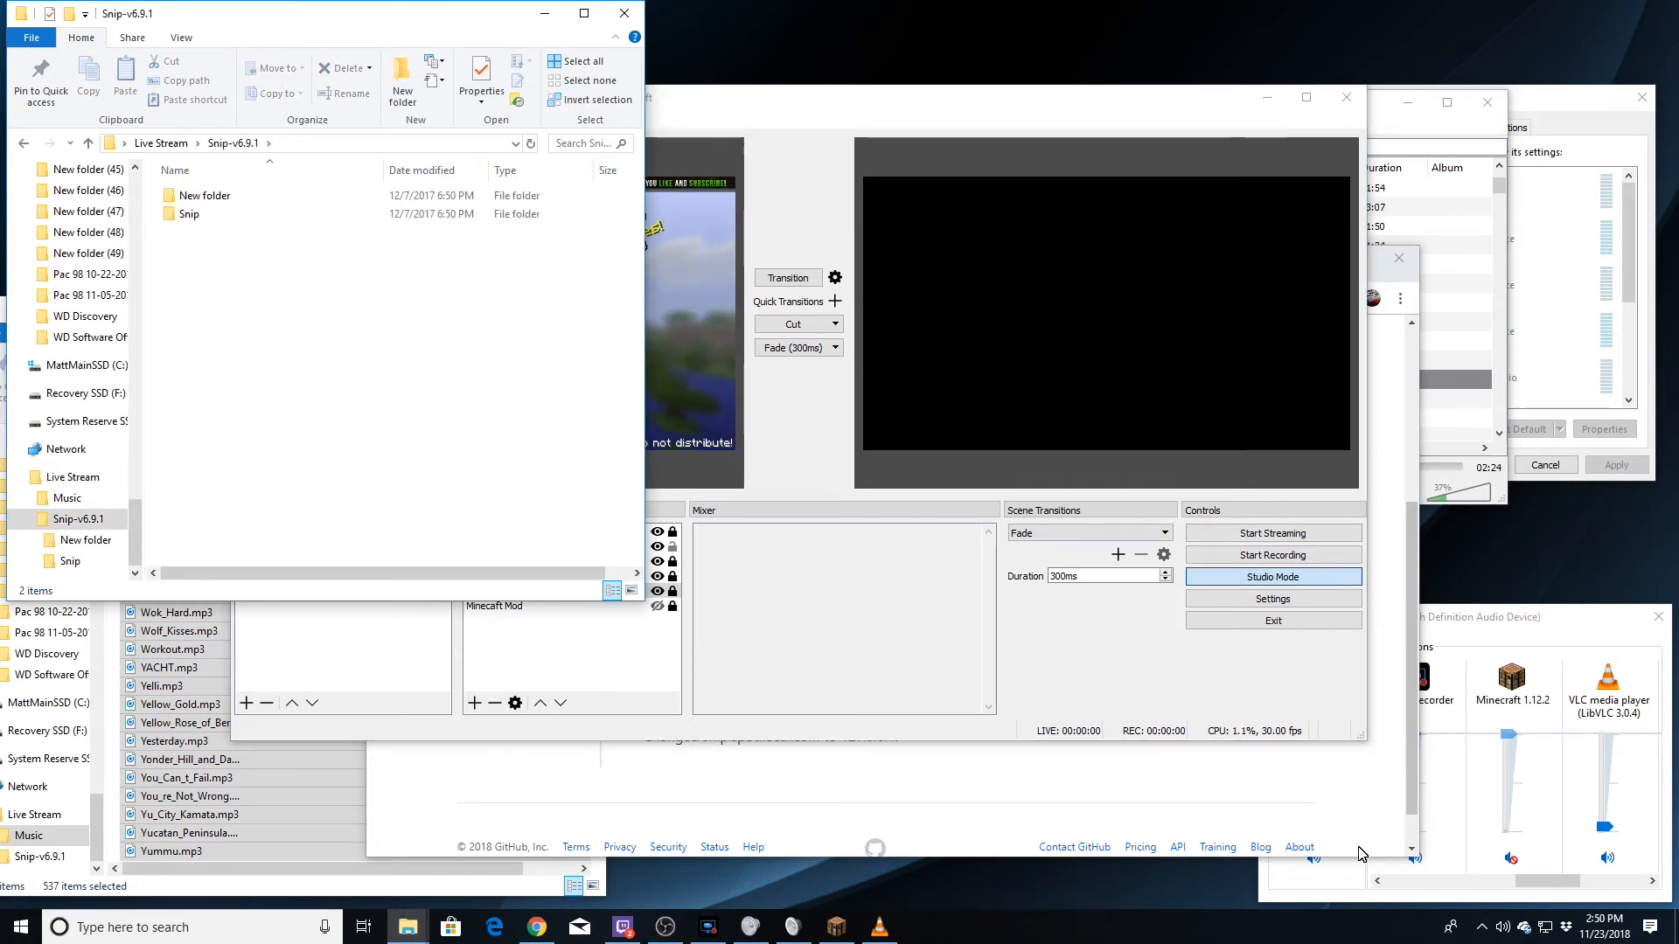
{"action": "left_click", "coordinate": [1482, 929]}
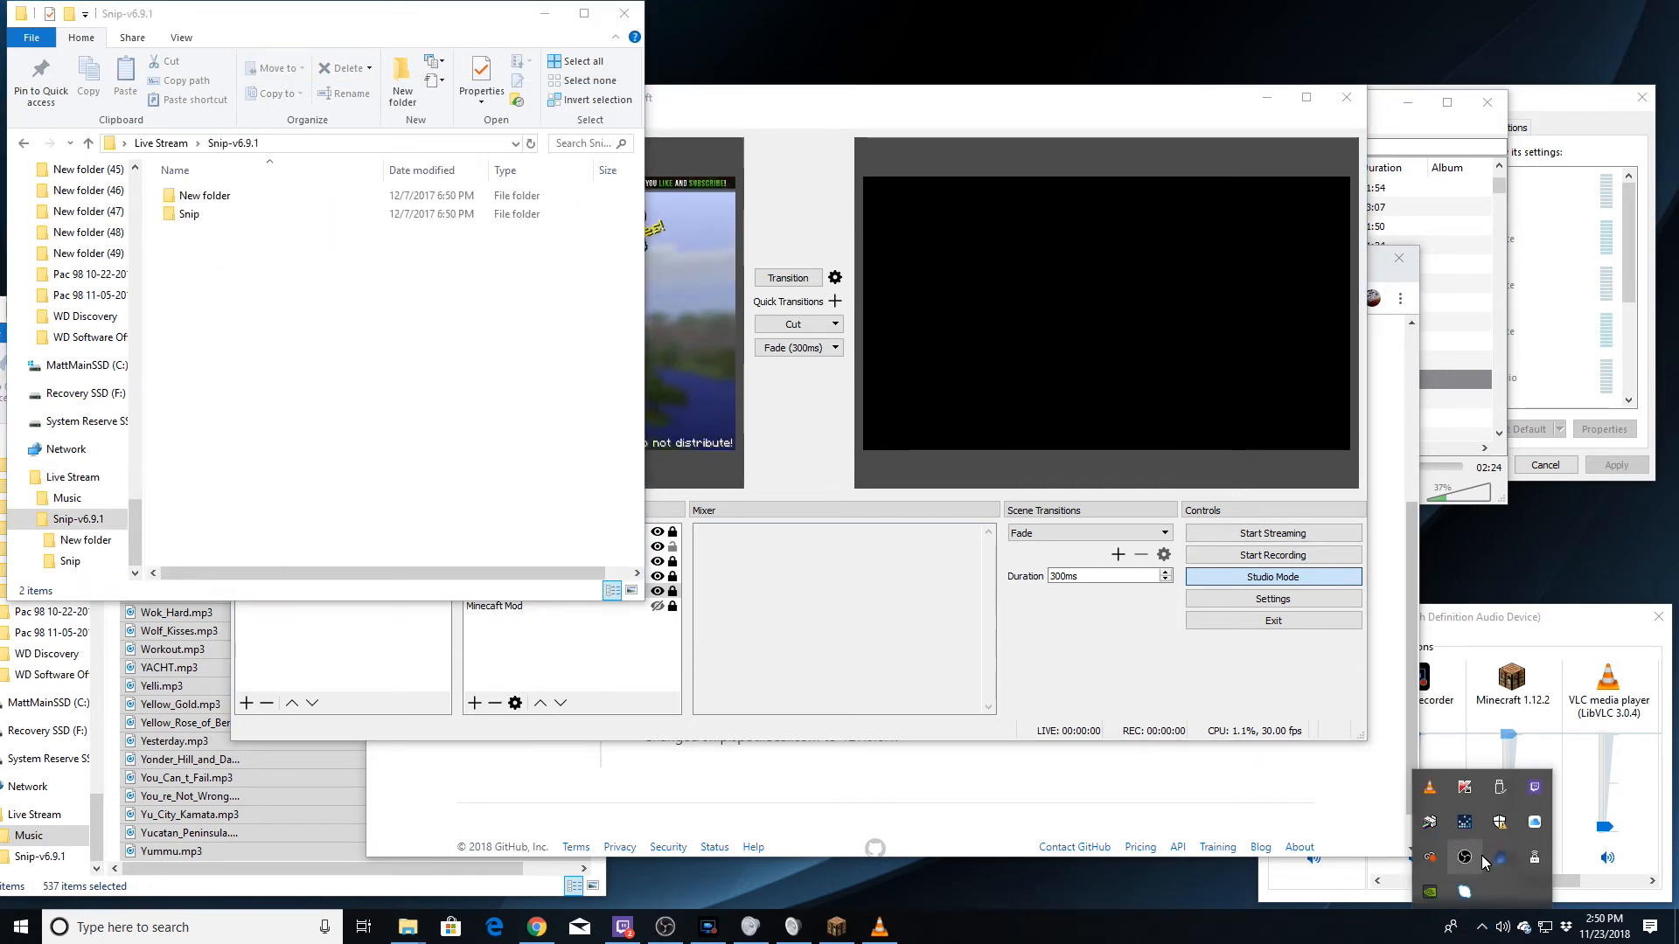
{"action": "left_click", "coordinate": [419, 340]}
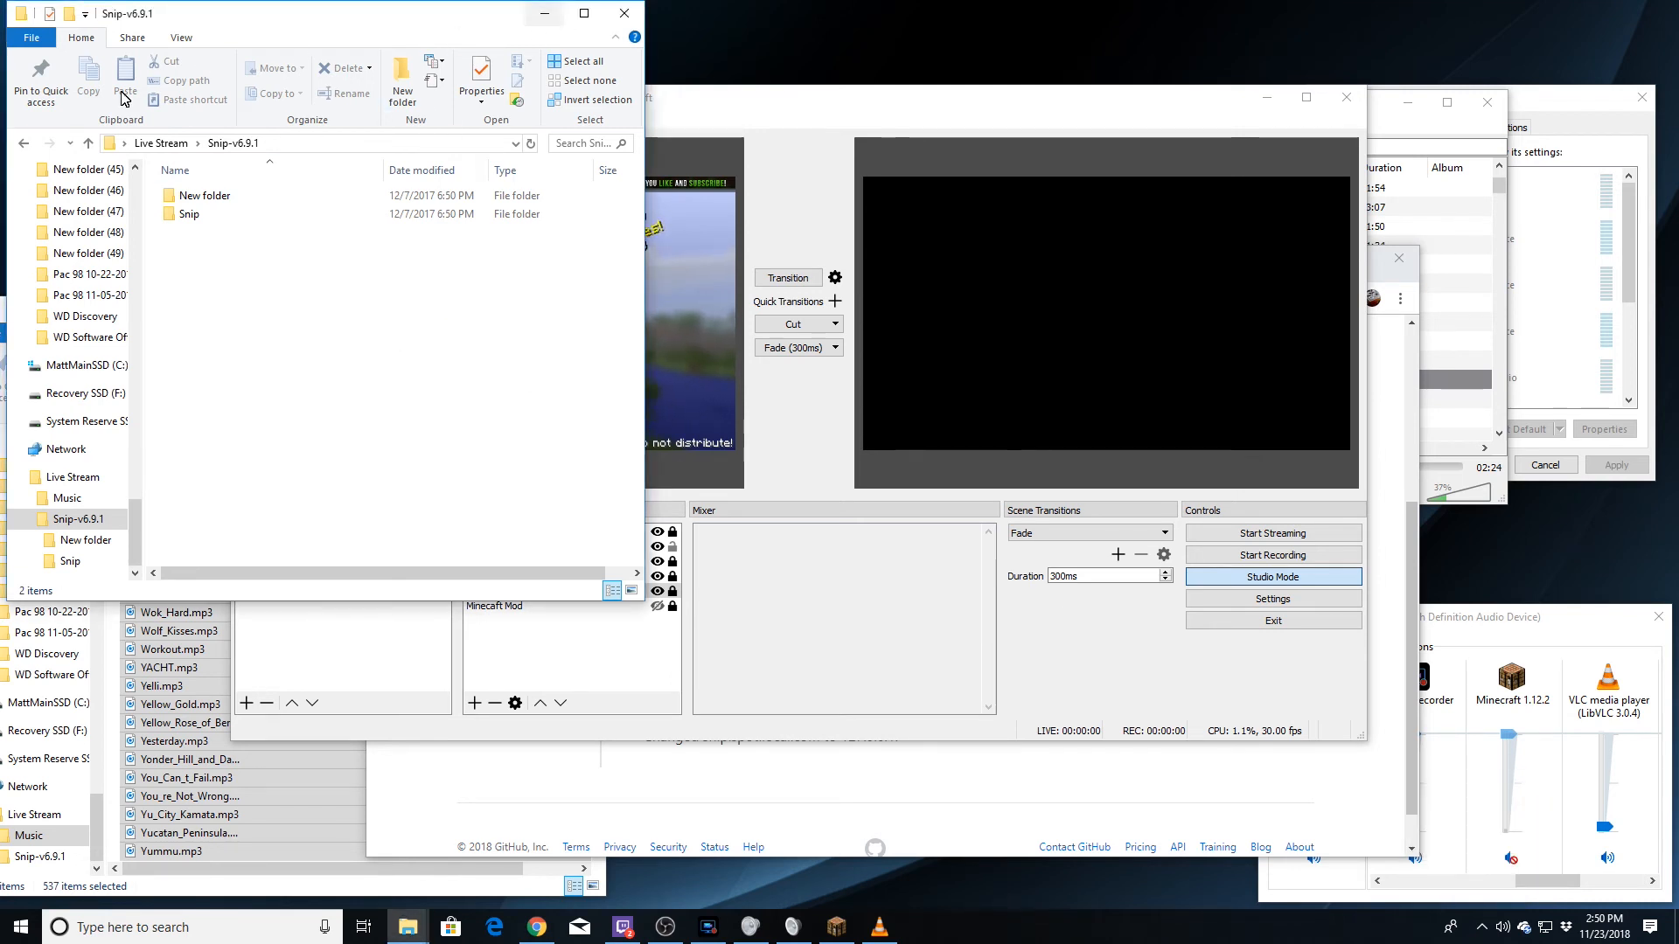
{"action": "left_click", "coordinate": [612, 11]}
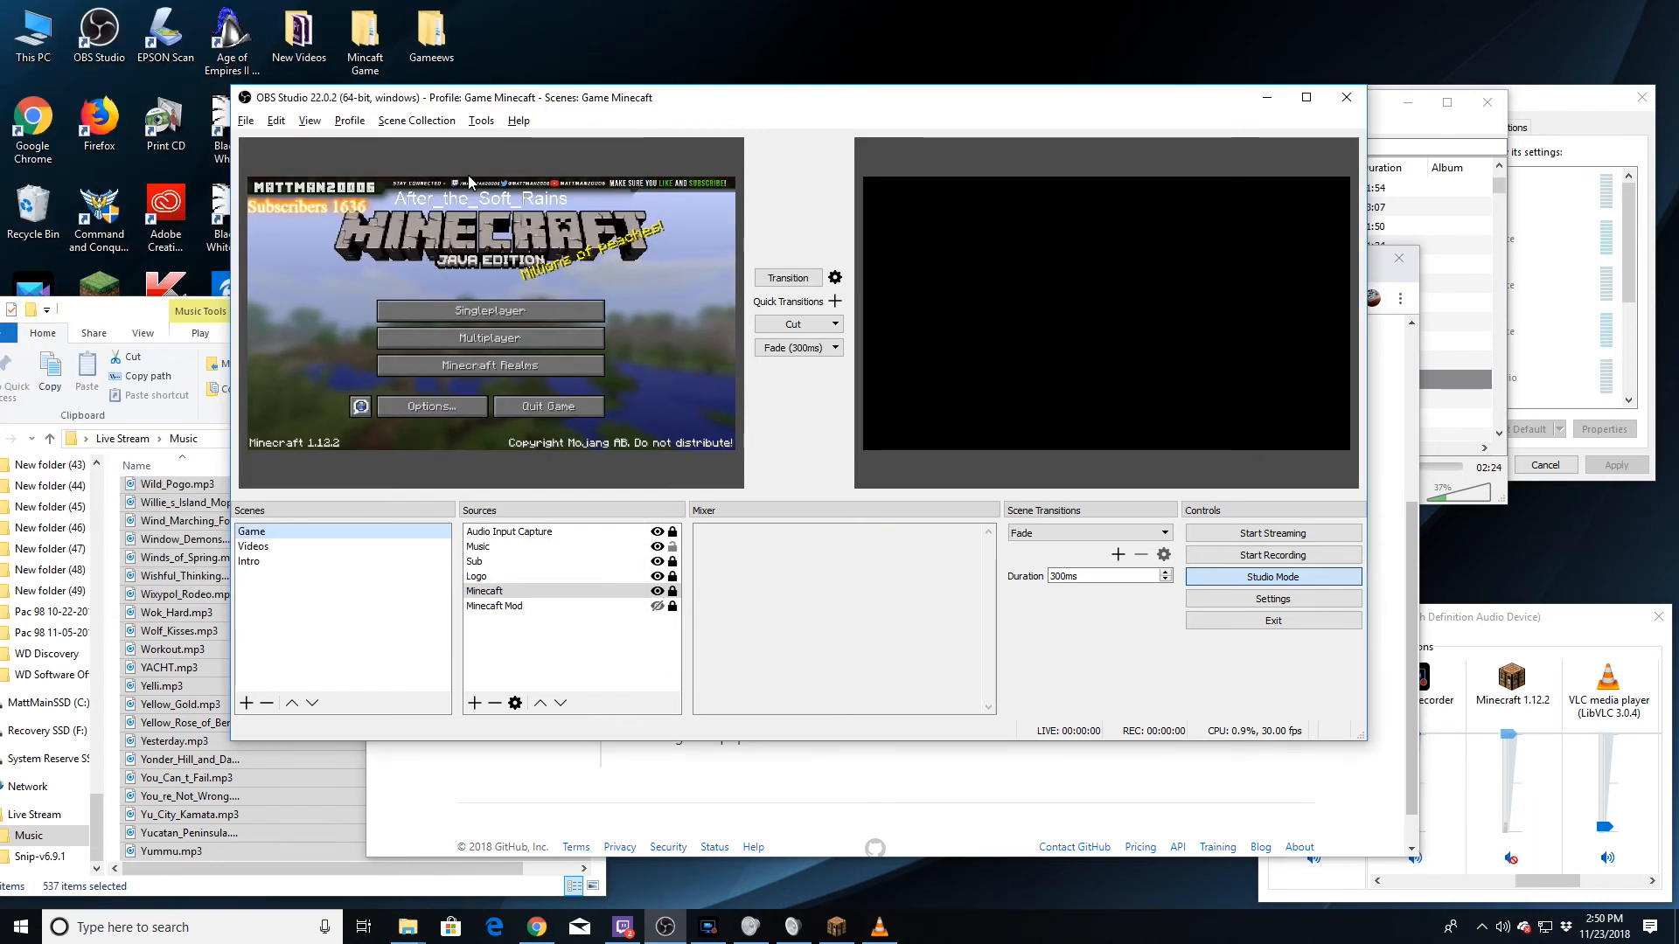
Switch to Chrome and review the OBS download page, the live subscriber counter page and the Sub Counter setup page.
{"action": "left_click_drag", "start_coordinate": [728, 93], "coordinate": [879, 102]}
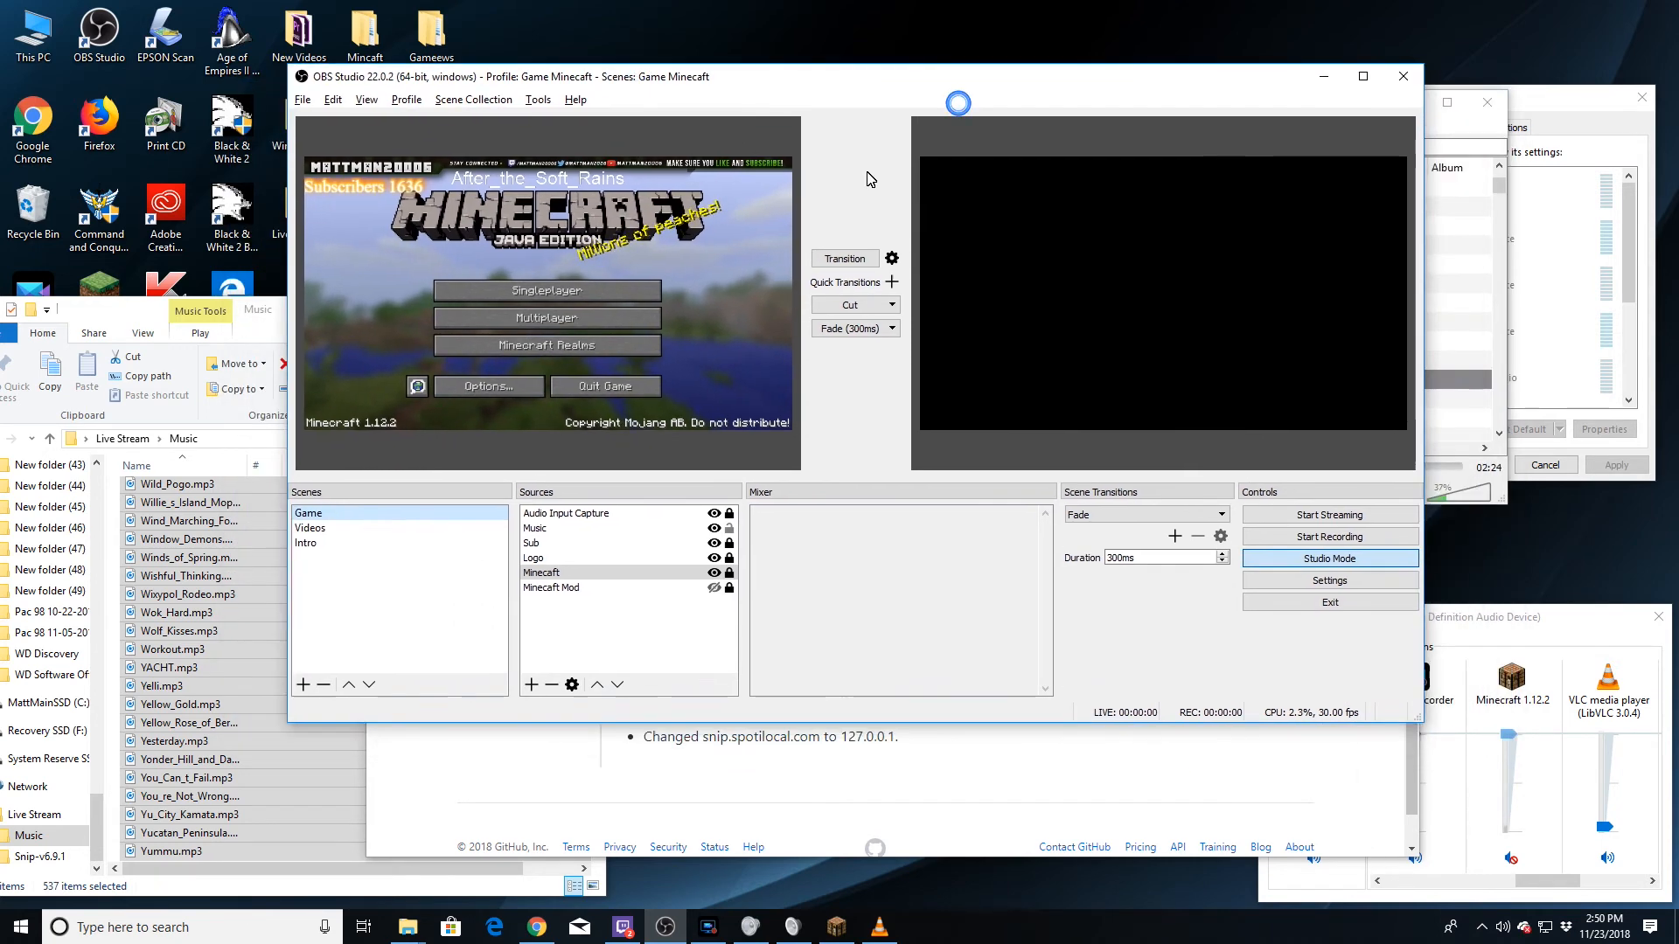
{"action": "left_click", "coordinate": [871, 801]}
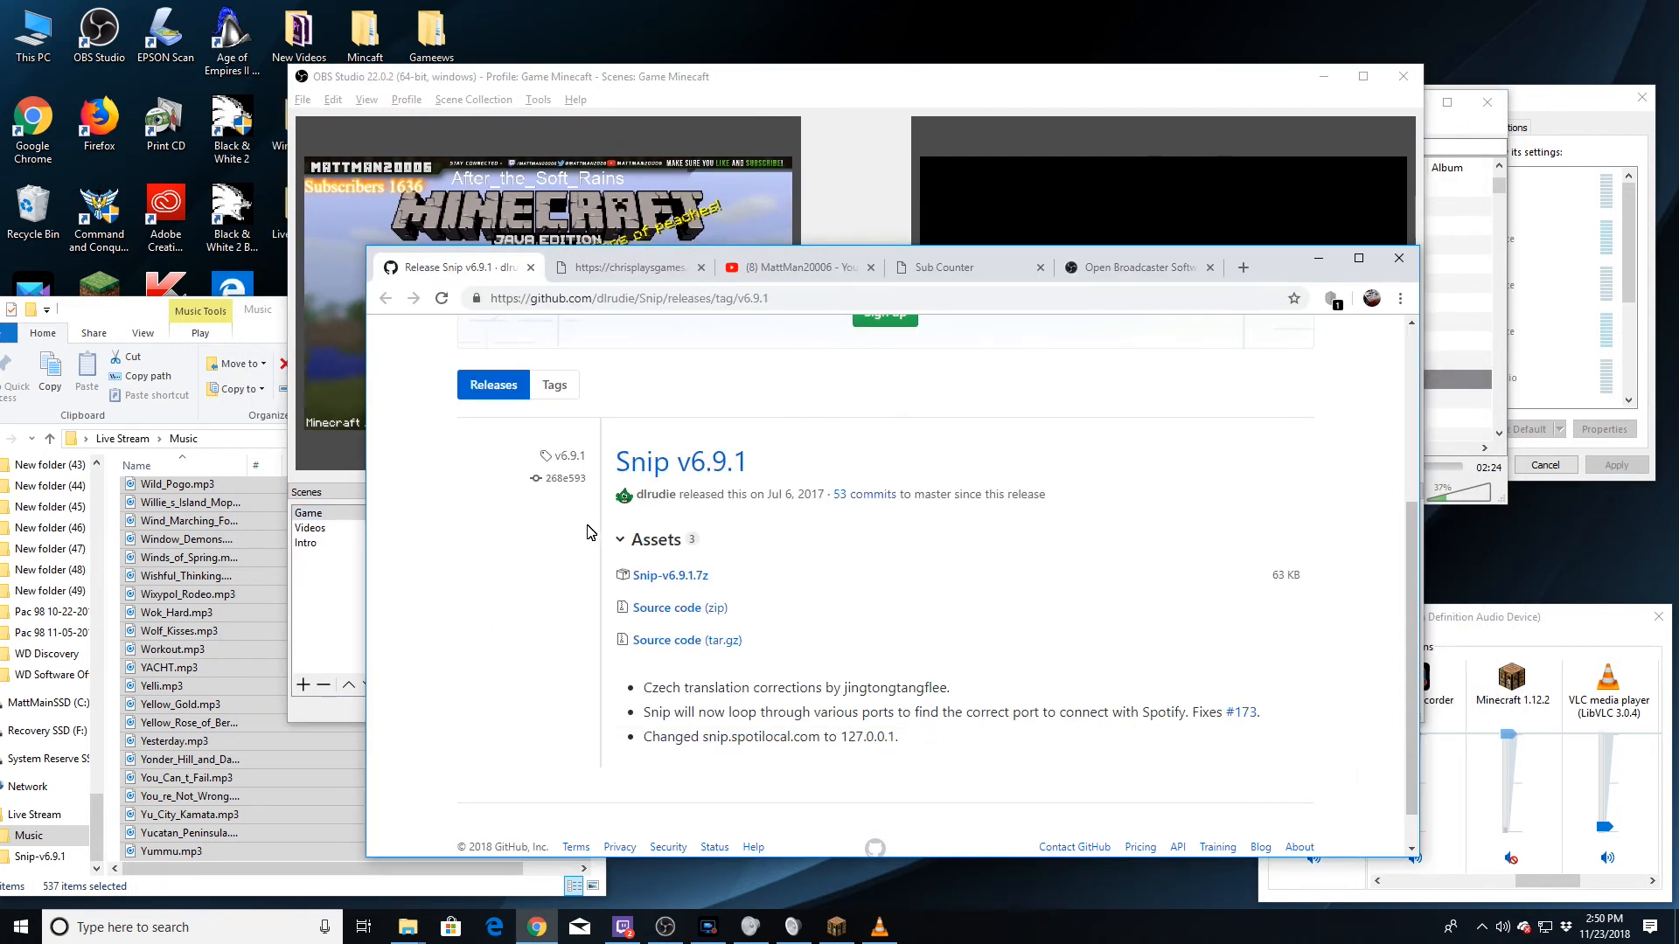
{"action": "left_click", "coordinate": [1078, 268]}
{"action": "scroll", "coordinate": [1394, 588], "scroll_direction": "up", "scroll_amount": 8}
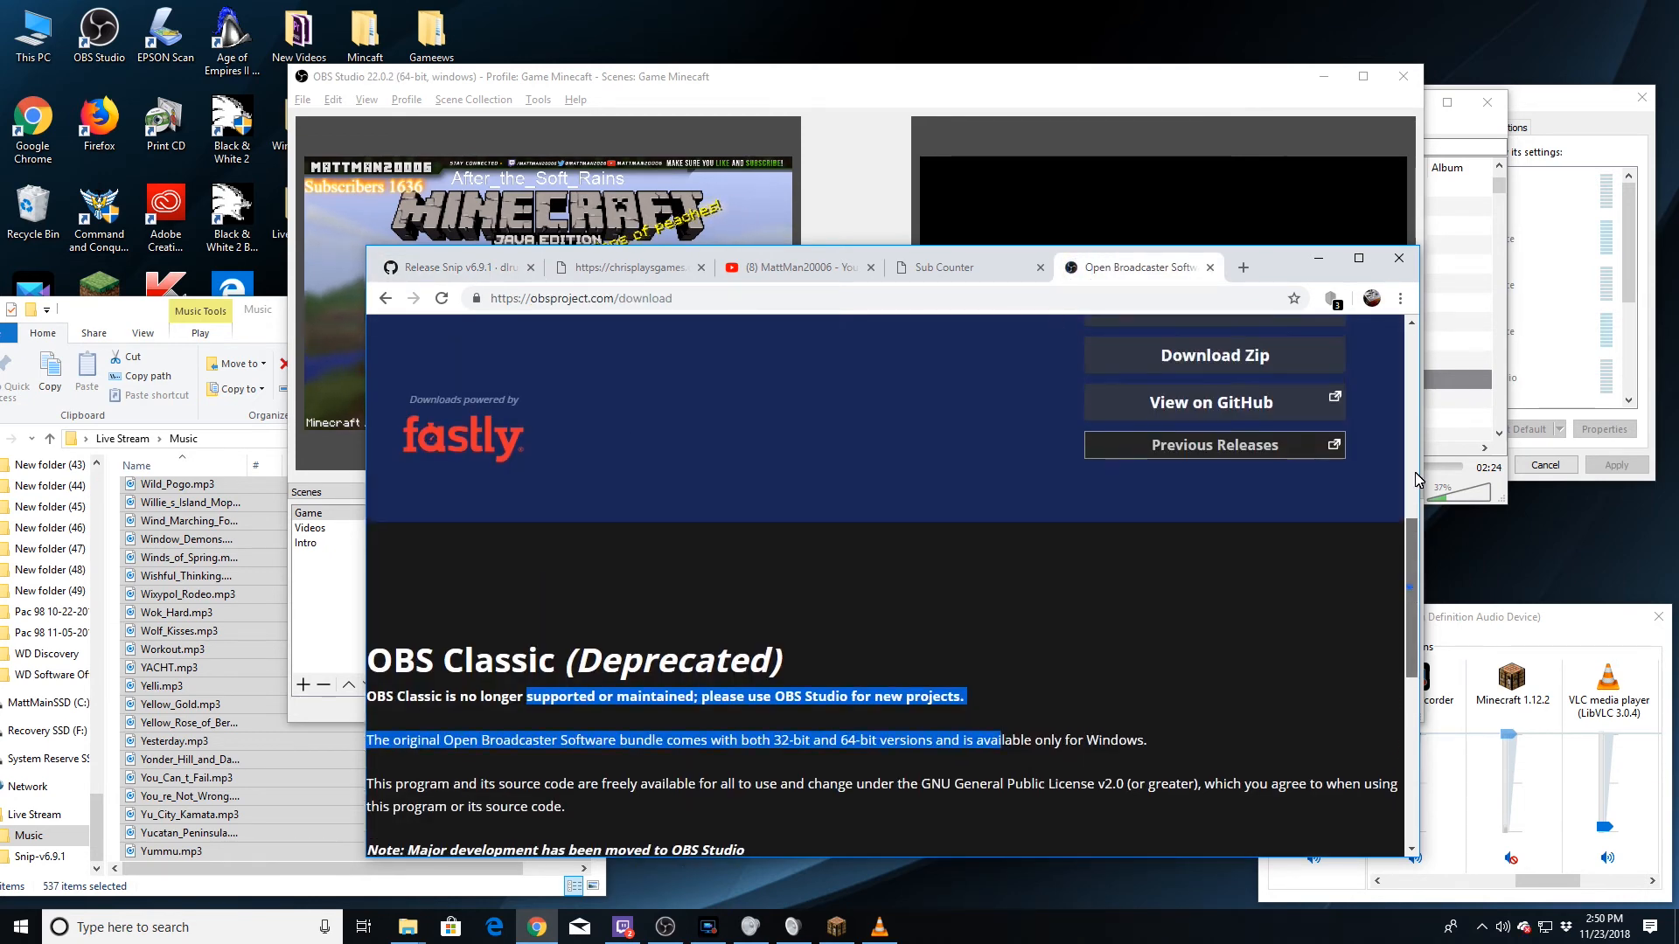
{"action": "left_click", "coordinate": [648, 273]}
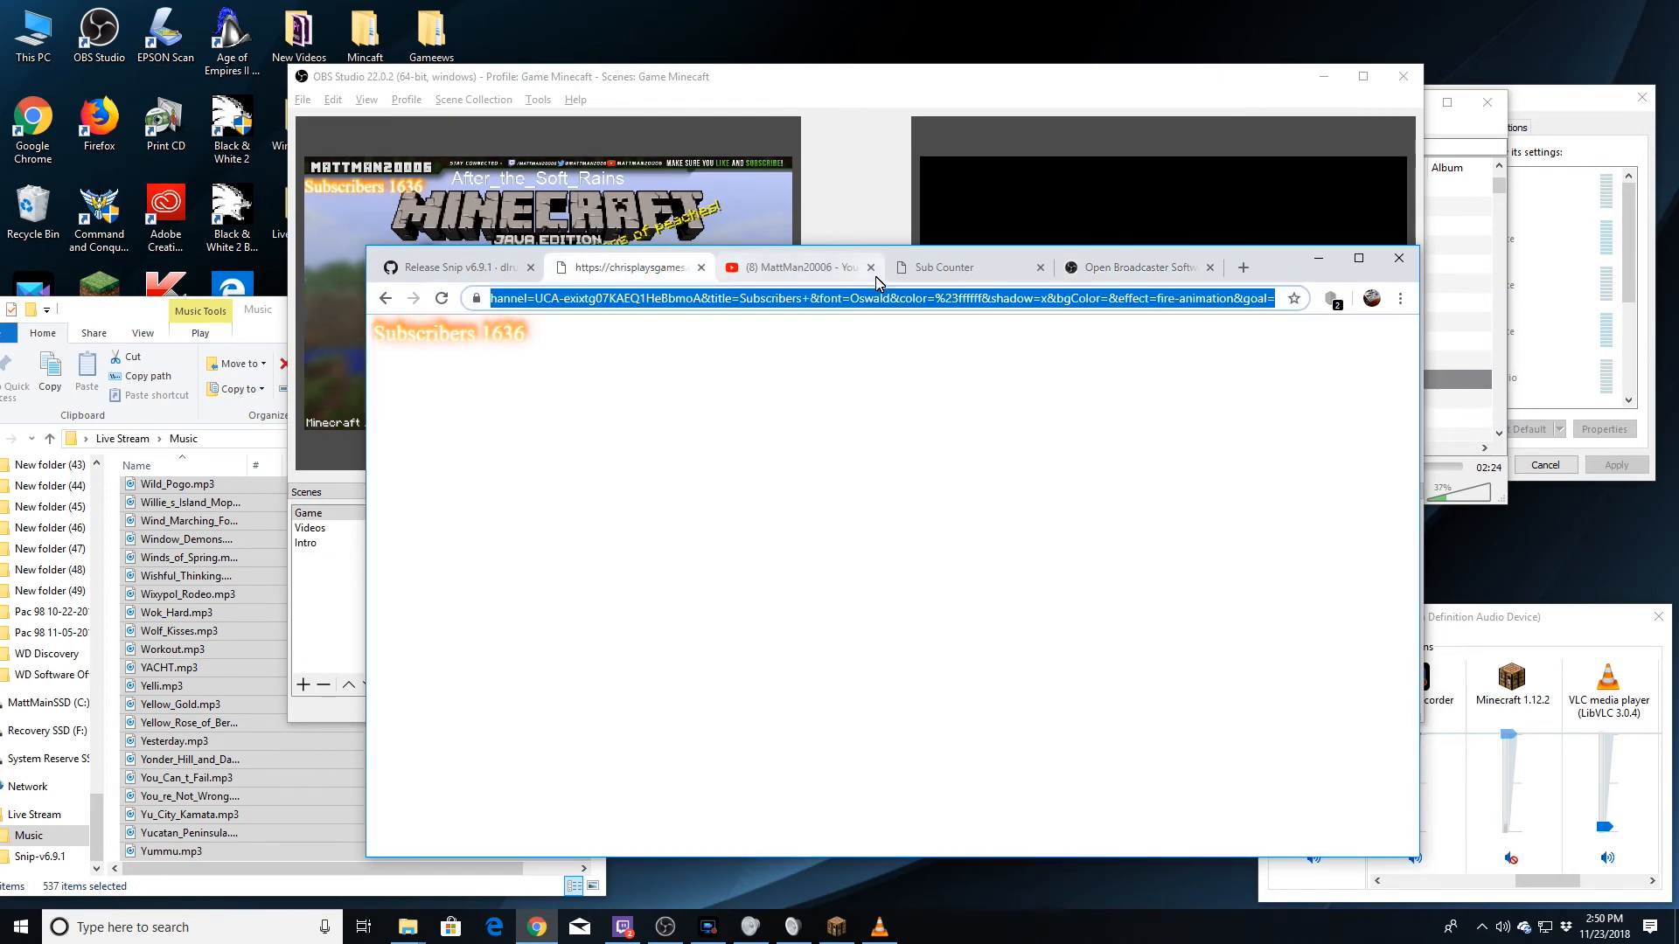
{"action": "left_click", "coordinate": [933, 273]}
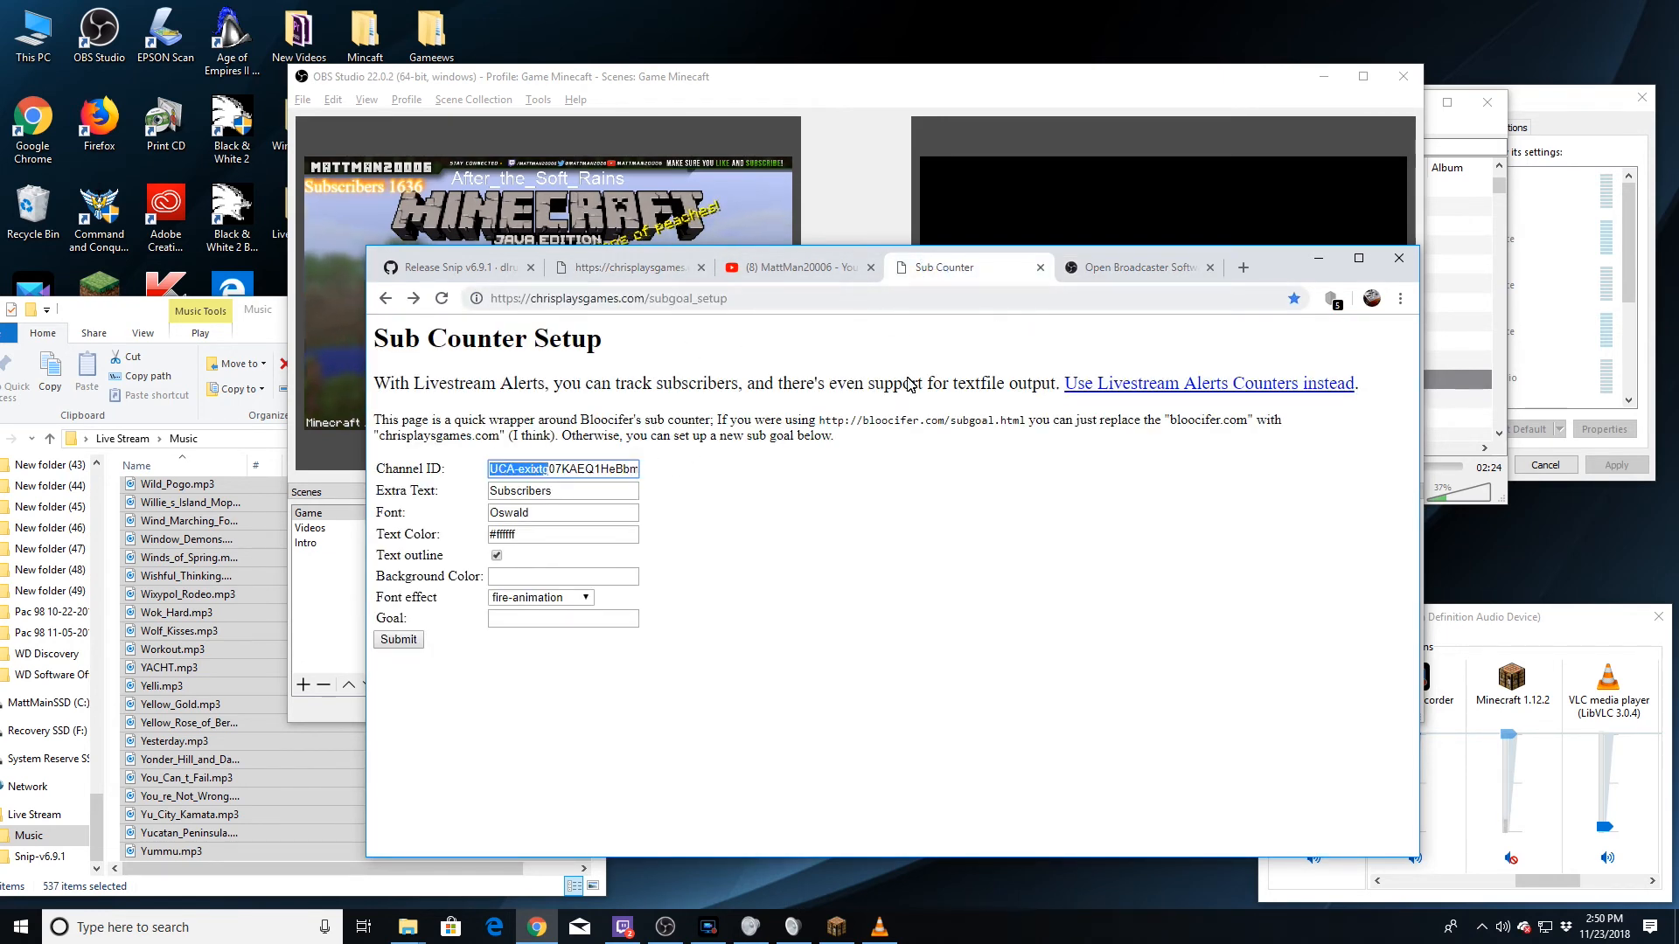
Select the entire channel ID in the Sub Counter Setup form.
{"action": "left_click", "coordinate": [570, 480]}
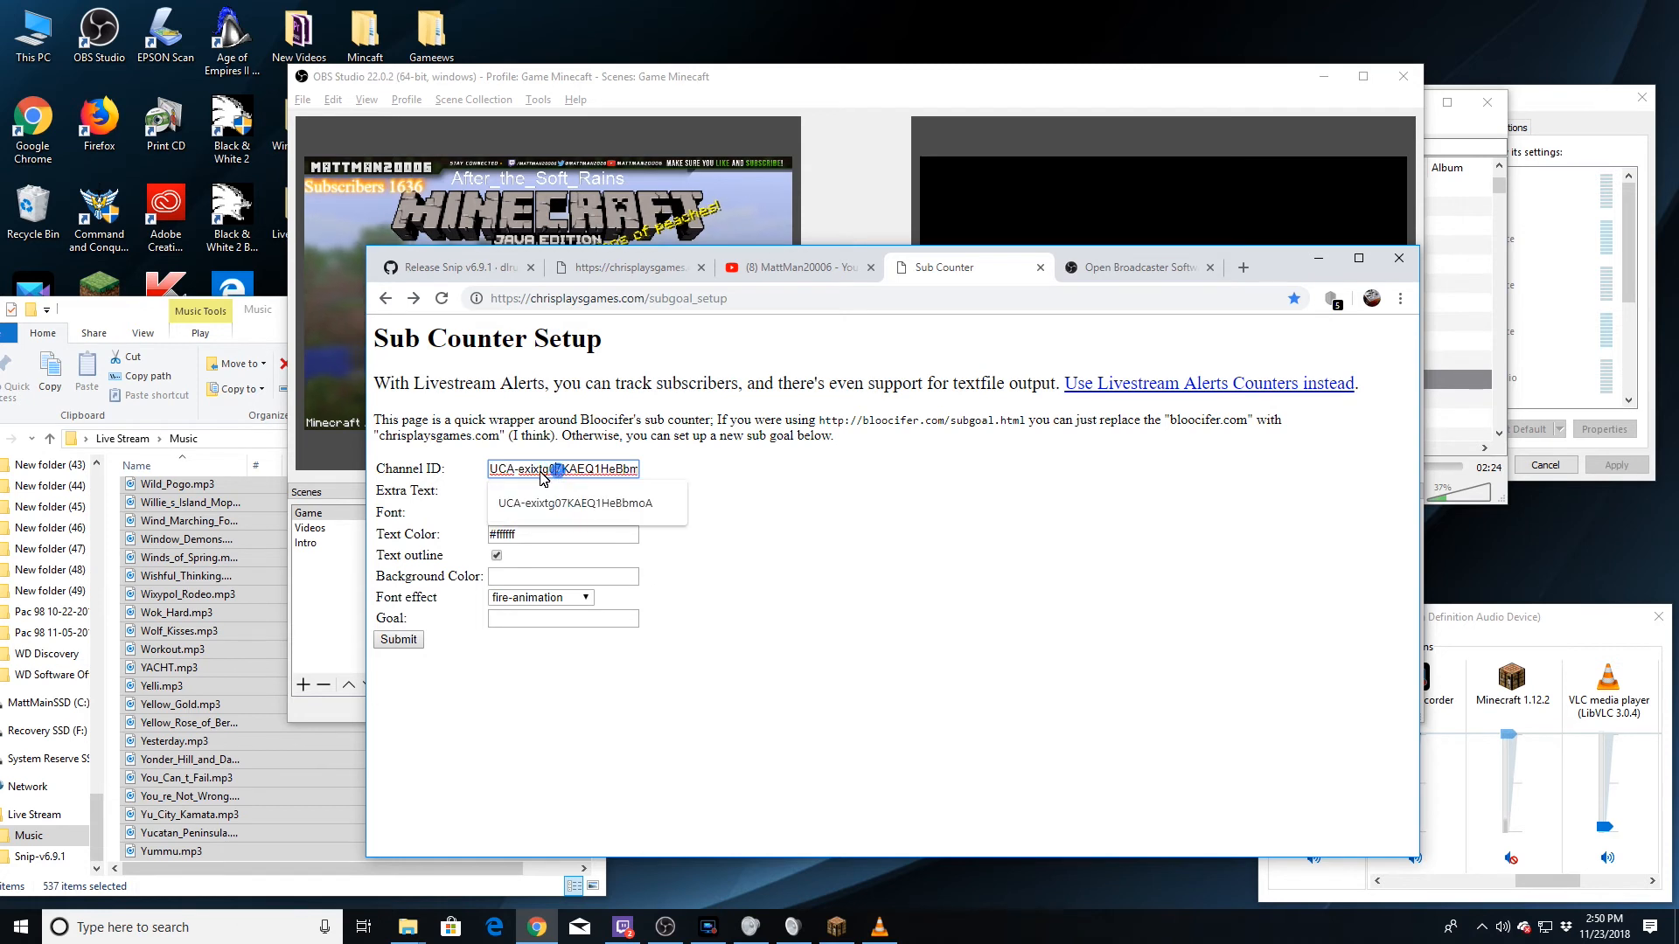
{"action": "left_click", "coordinate": [488, 473]}
{"action": "left_click_drag", "start_coordinate": [494, 478], "coordinate": [647, 472]}
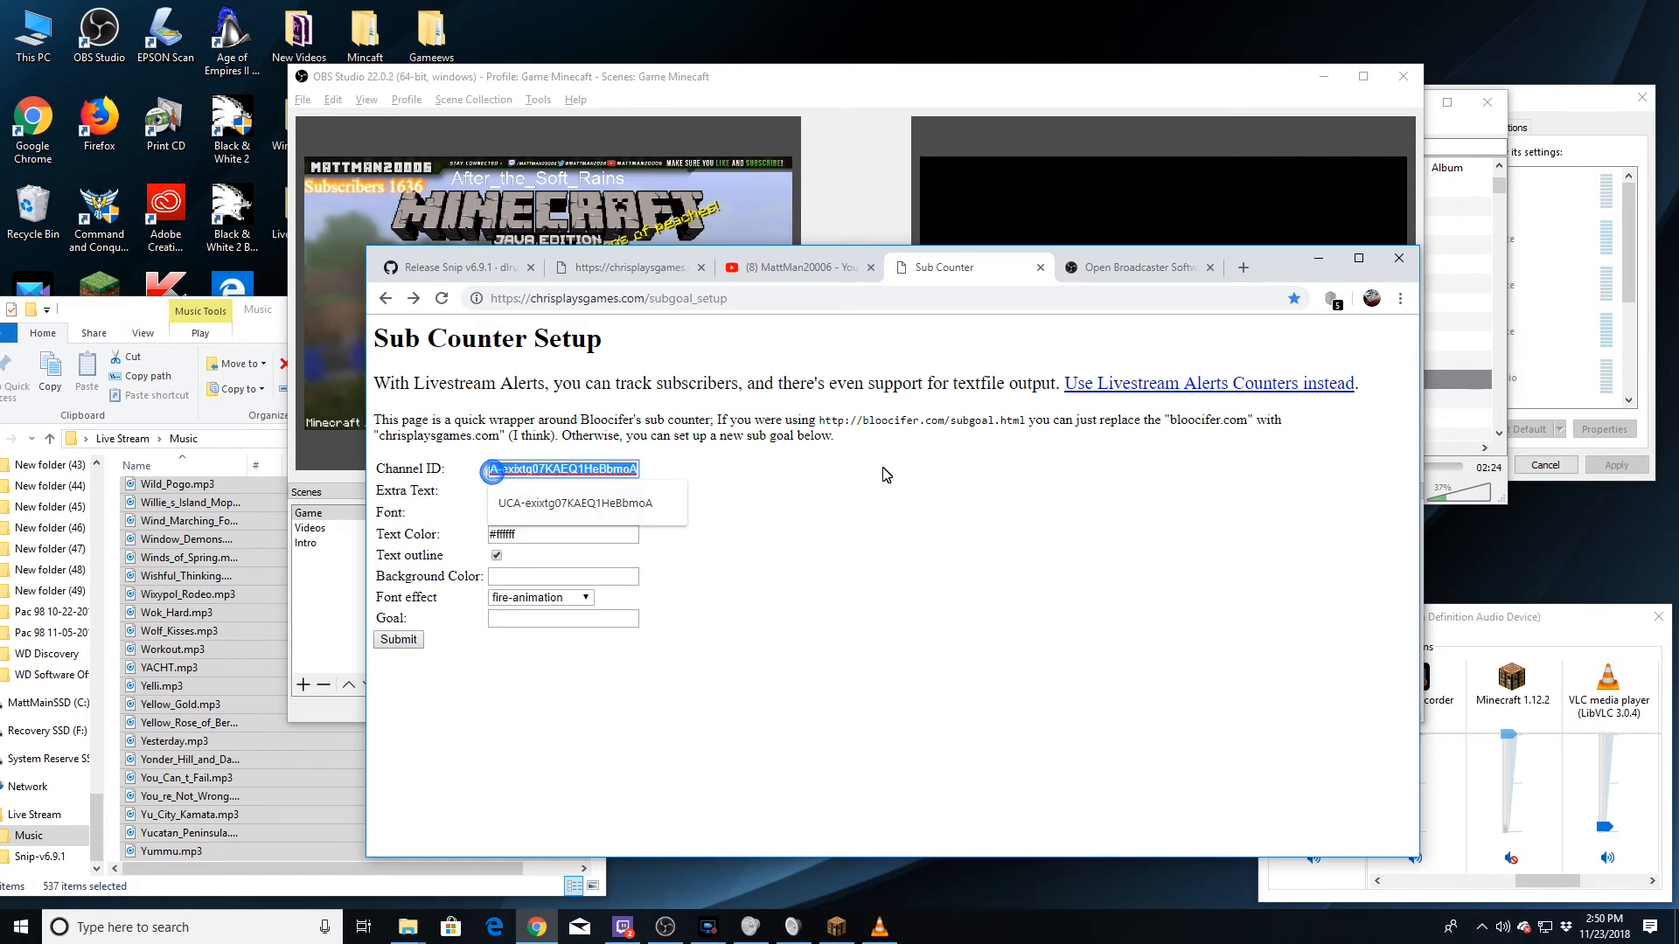
Highlight the entire Extra Text value in the Sub Counter Setup form.
{"action": "left_click", "coordinate": [909, 497]}
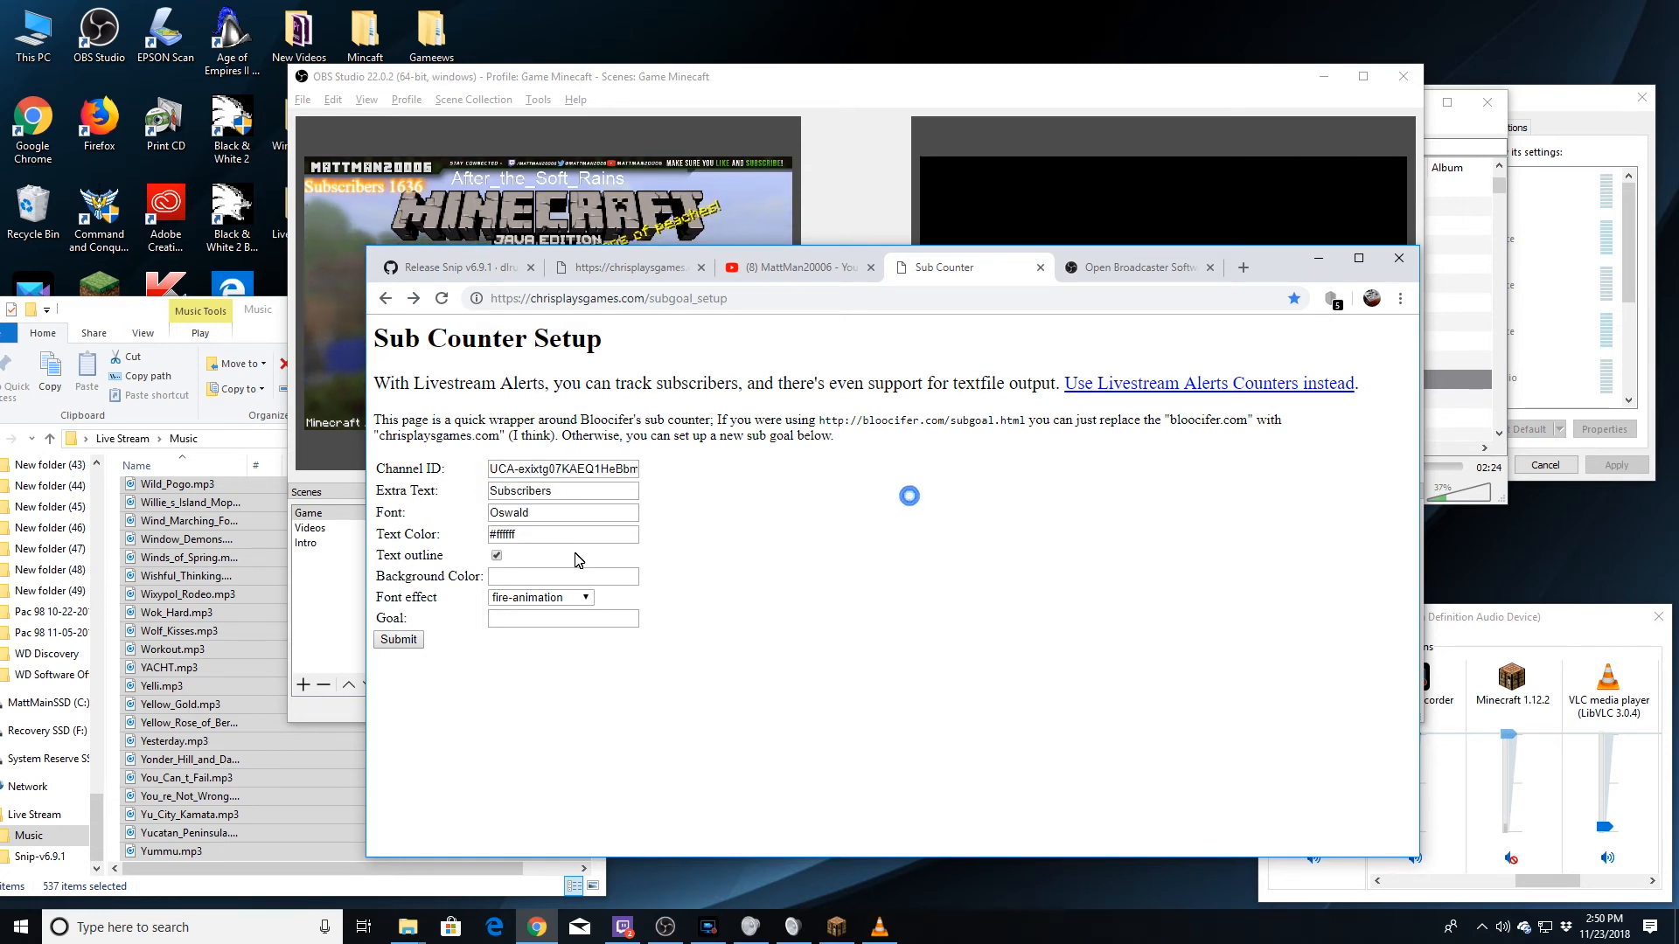
{"action": "left_click", "coordinate": [584, 491]}
{"action": "left_click_drag", "start_coordinate": [584, 490], "coordinate": [482, 490]}
Duplicate the Sub Counter tab, look at the linked Livestream Alerts Counters page in it and return to the setup page.
{"action": "right_click", "coordinate": [906, 279]}
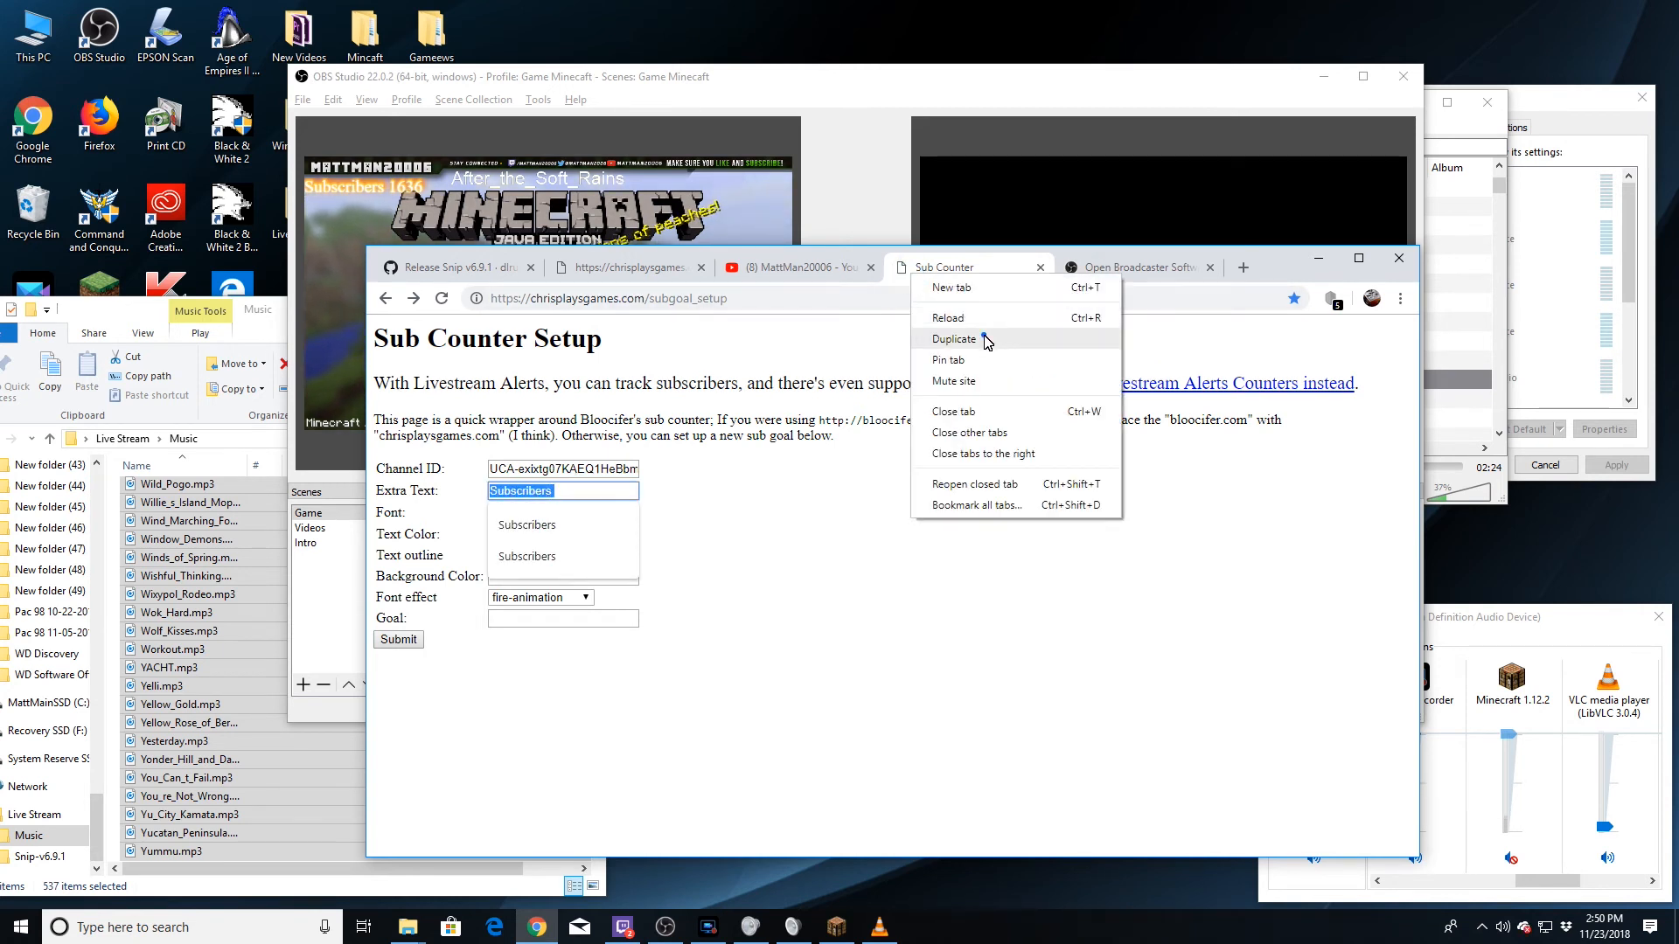
{"action": "left_click", "coordinate": [984, 335]}
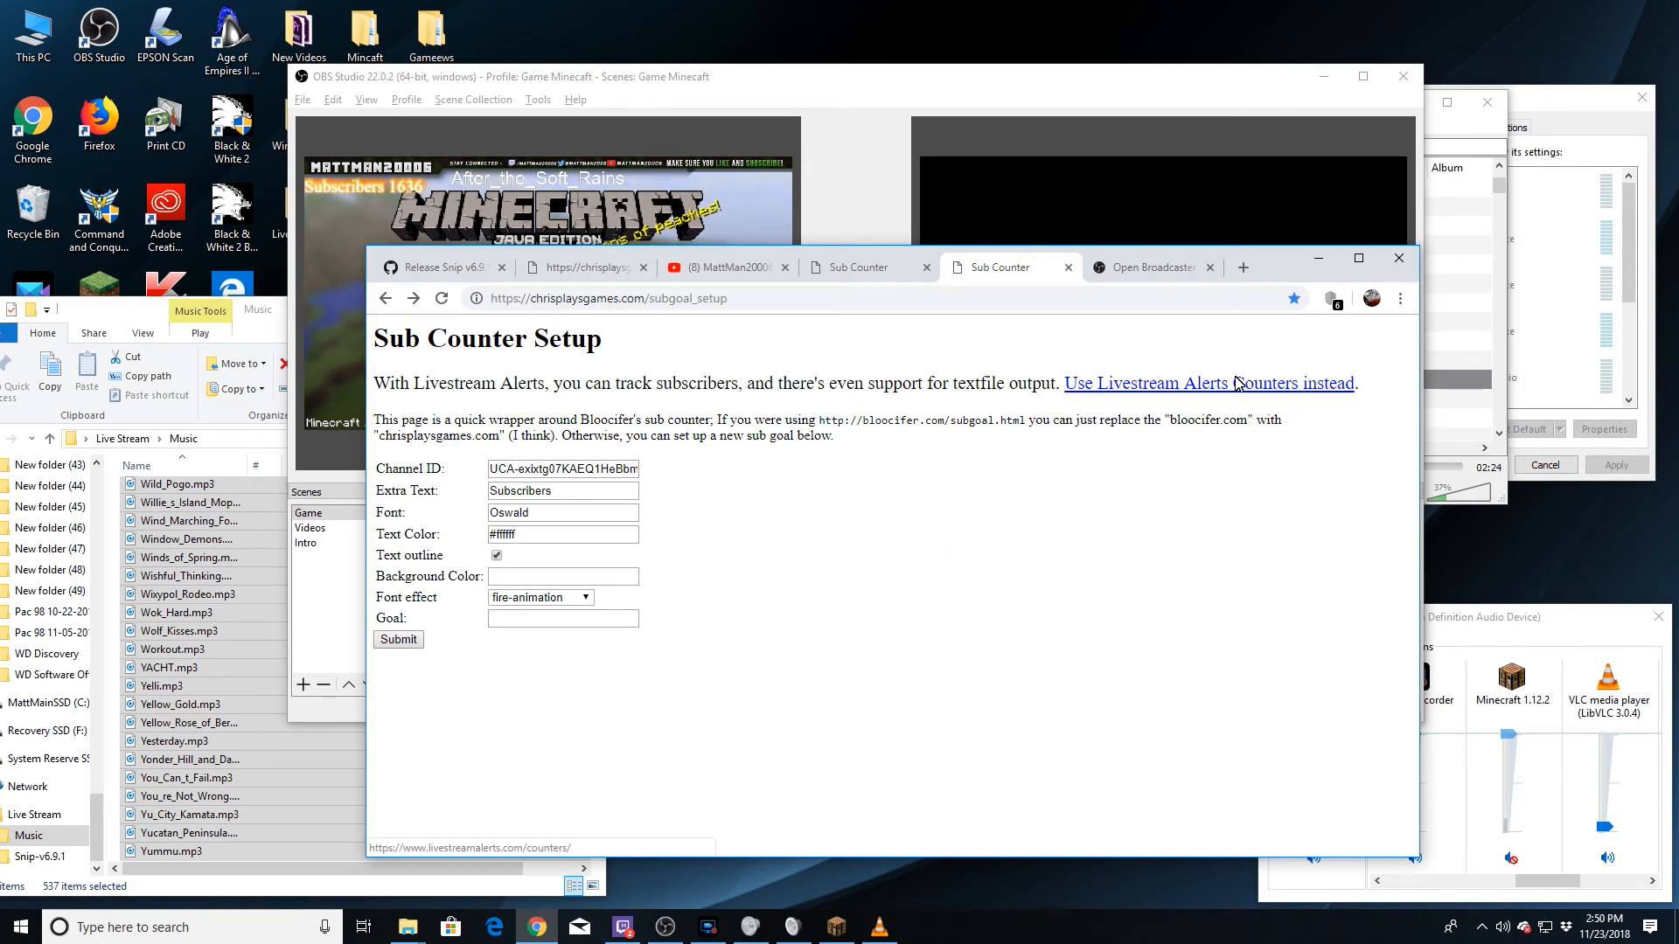
{"action": "left_click", "coordinate": [1102, 397]}
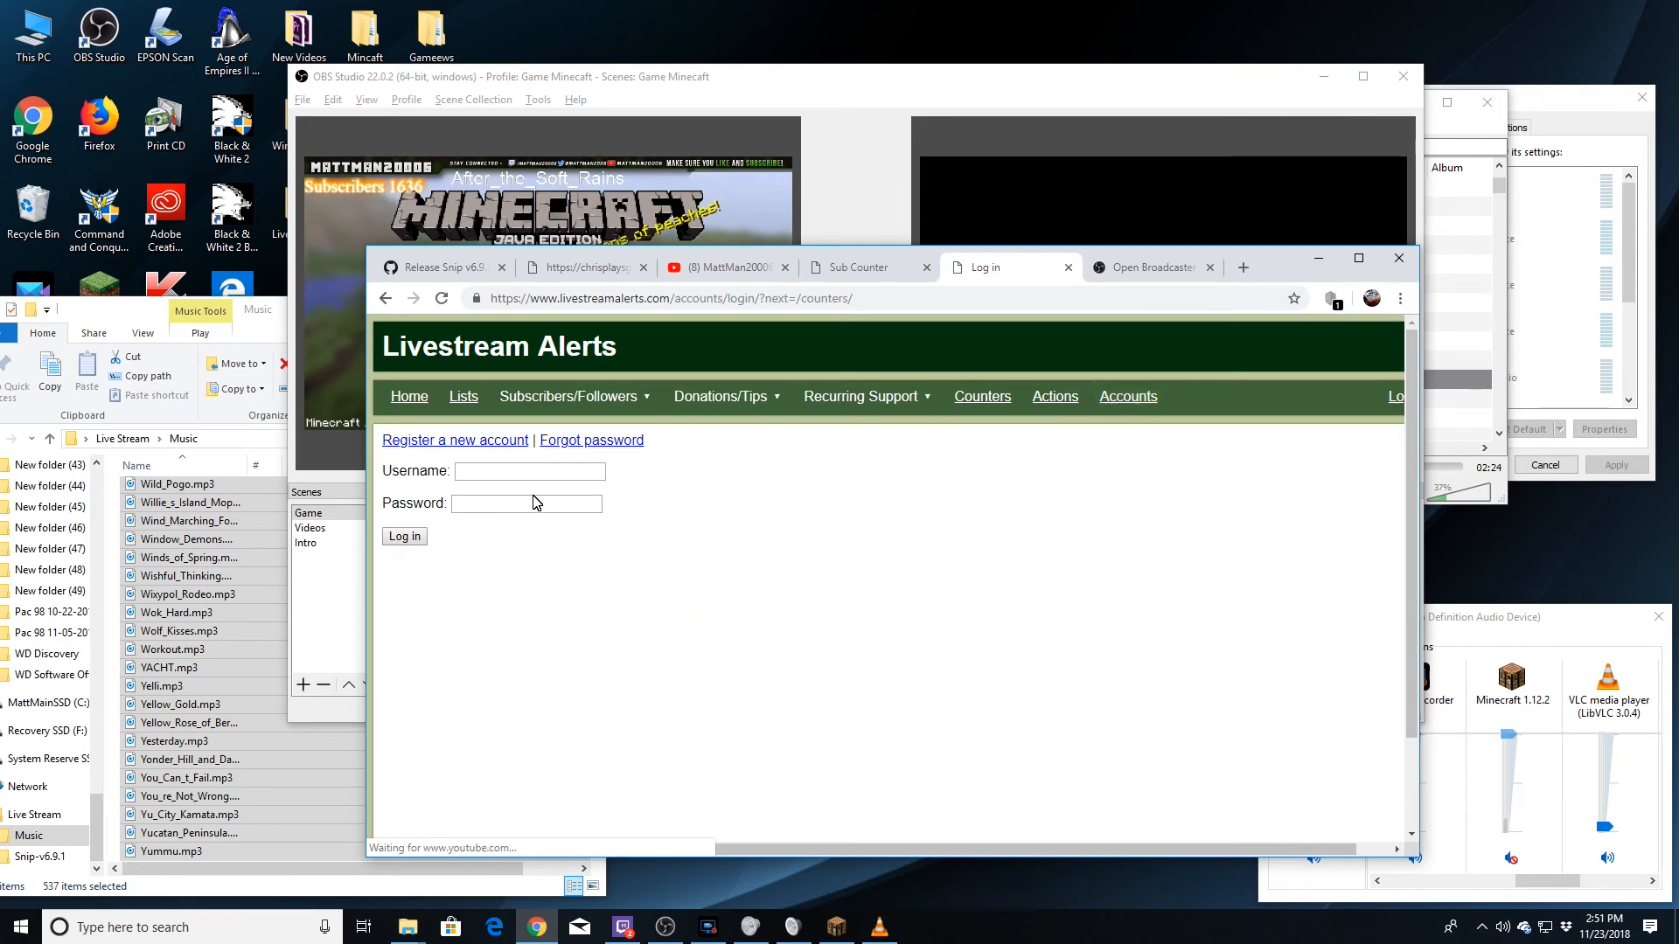
{"action": "left_click", "coordinate": [389, 300]}
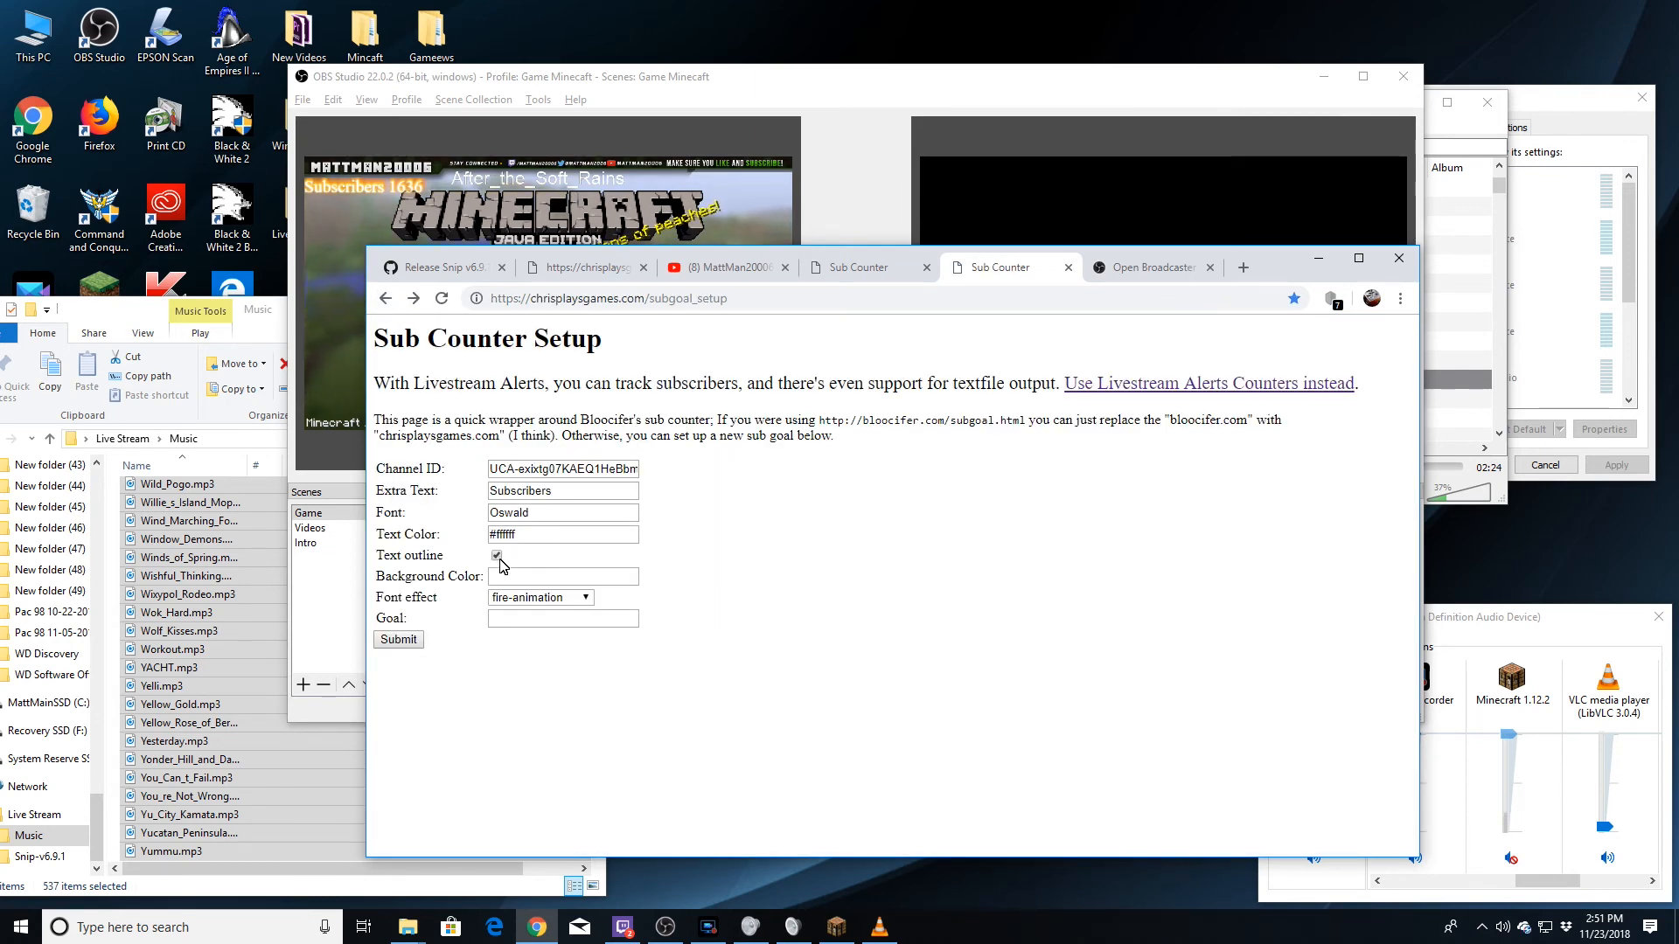
Remove subgoal_setup from the page address and open the chrisplaysgames.com home page.
{"action": "left_click_drag", "start_coordinate": [761, 300], "coordinate": [661, 311]}
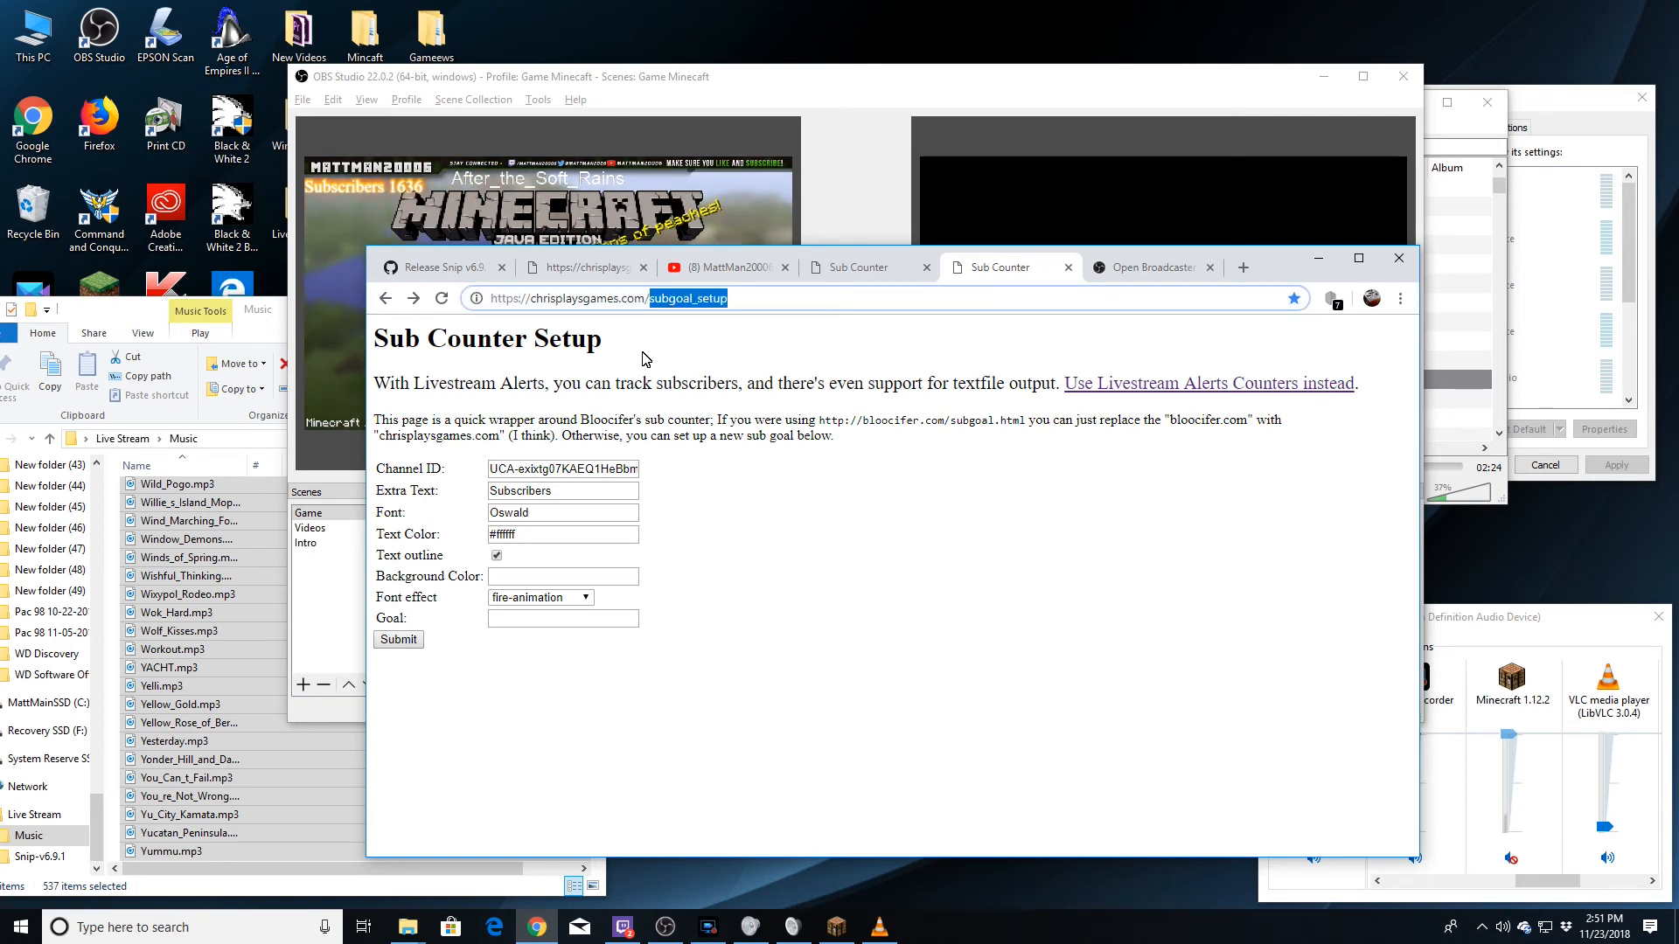
{"action": "type", "text": "=="}
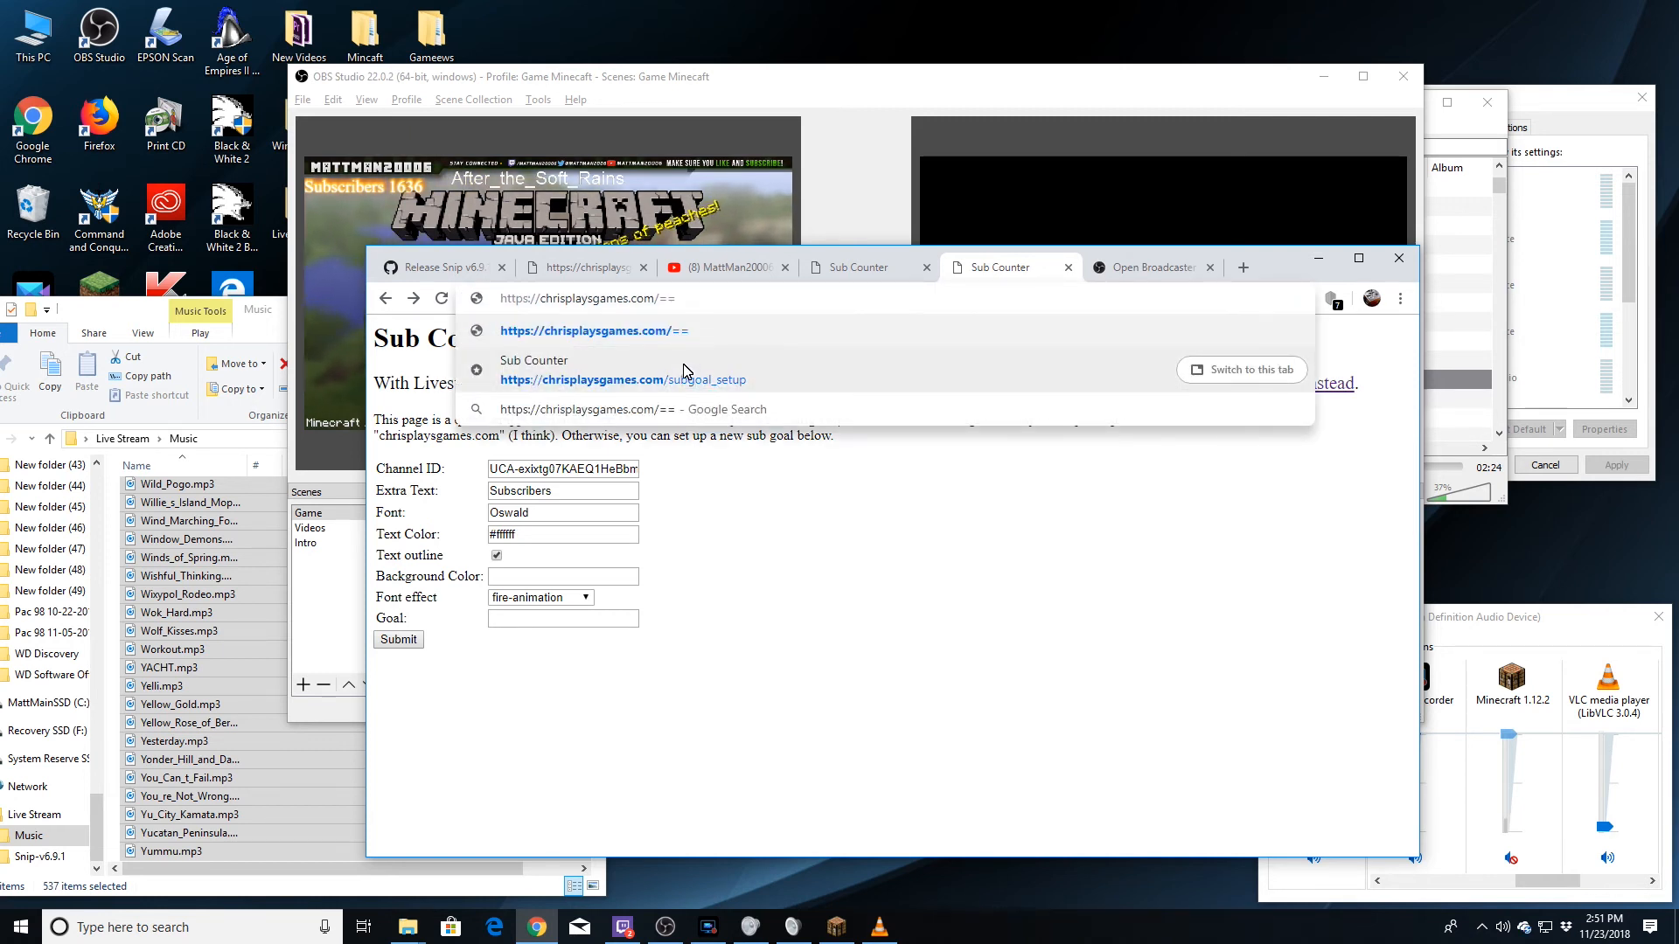
{"action": "key", "text": "BackSpace"}
{"action": "key", "text": "BackSpace"}
{"action": "key", "text": "Return"}
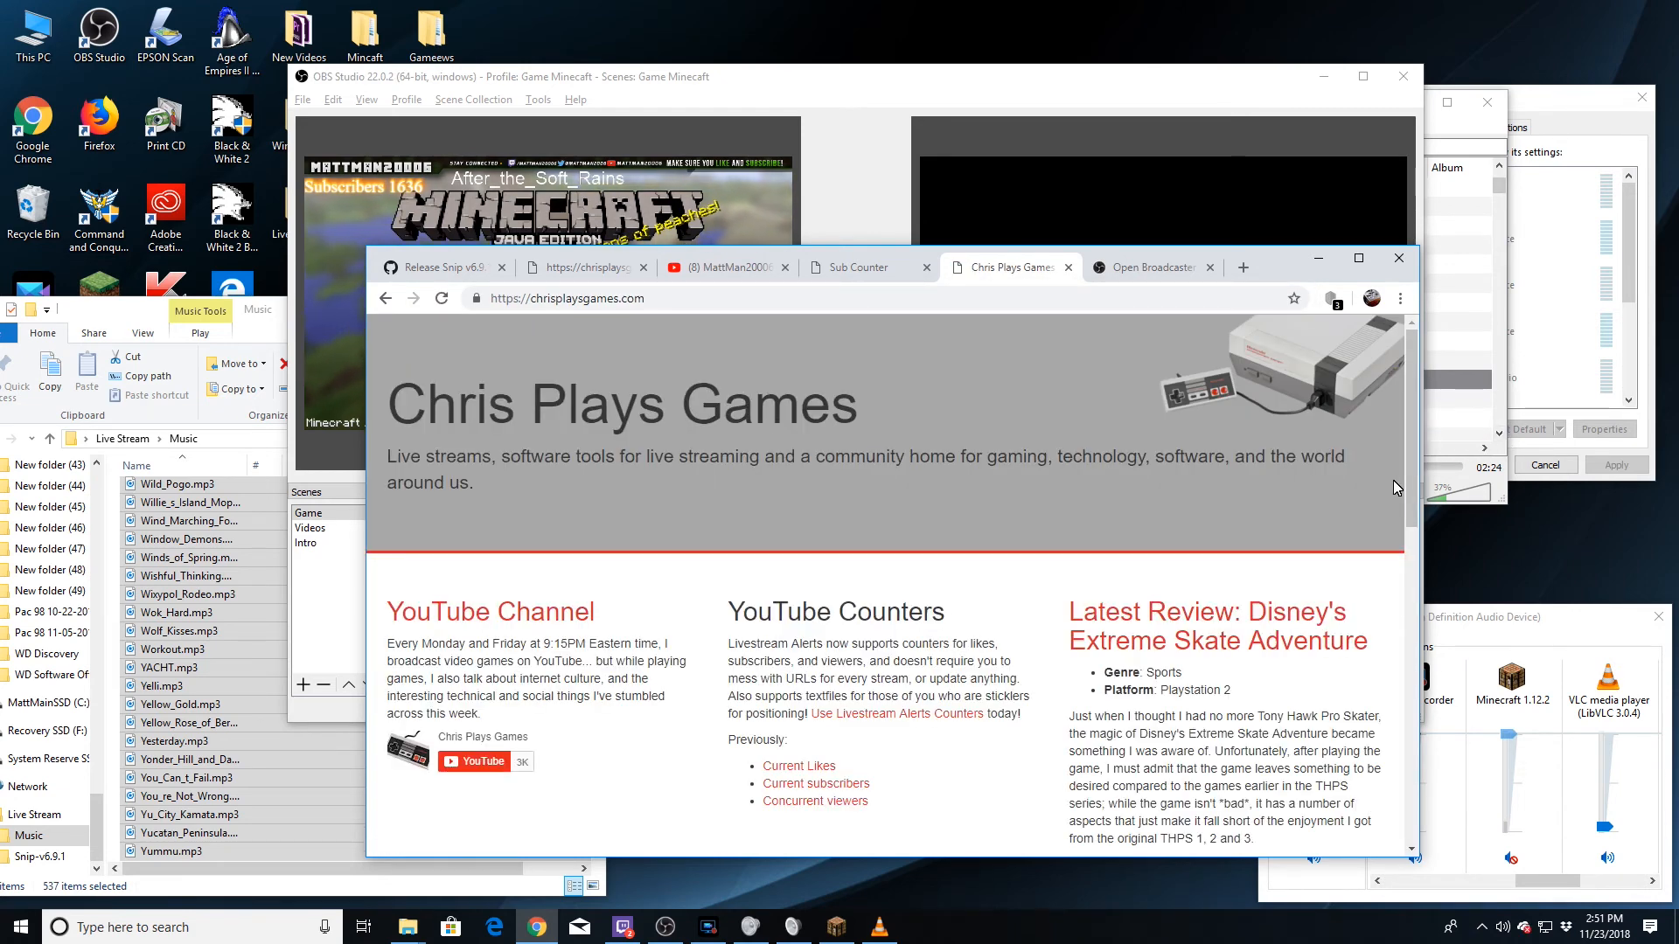
Follow the Livestream Alerts link near the end of the home page, look through that site and return to the Sub Counter setup page.
{"action": "left_click_drag", "start_coordinate": [1409, 452], "coordinate": [1411, 773]}
{"action": "left_click", "coordinate": [615, 737]}
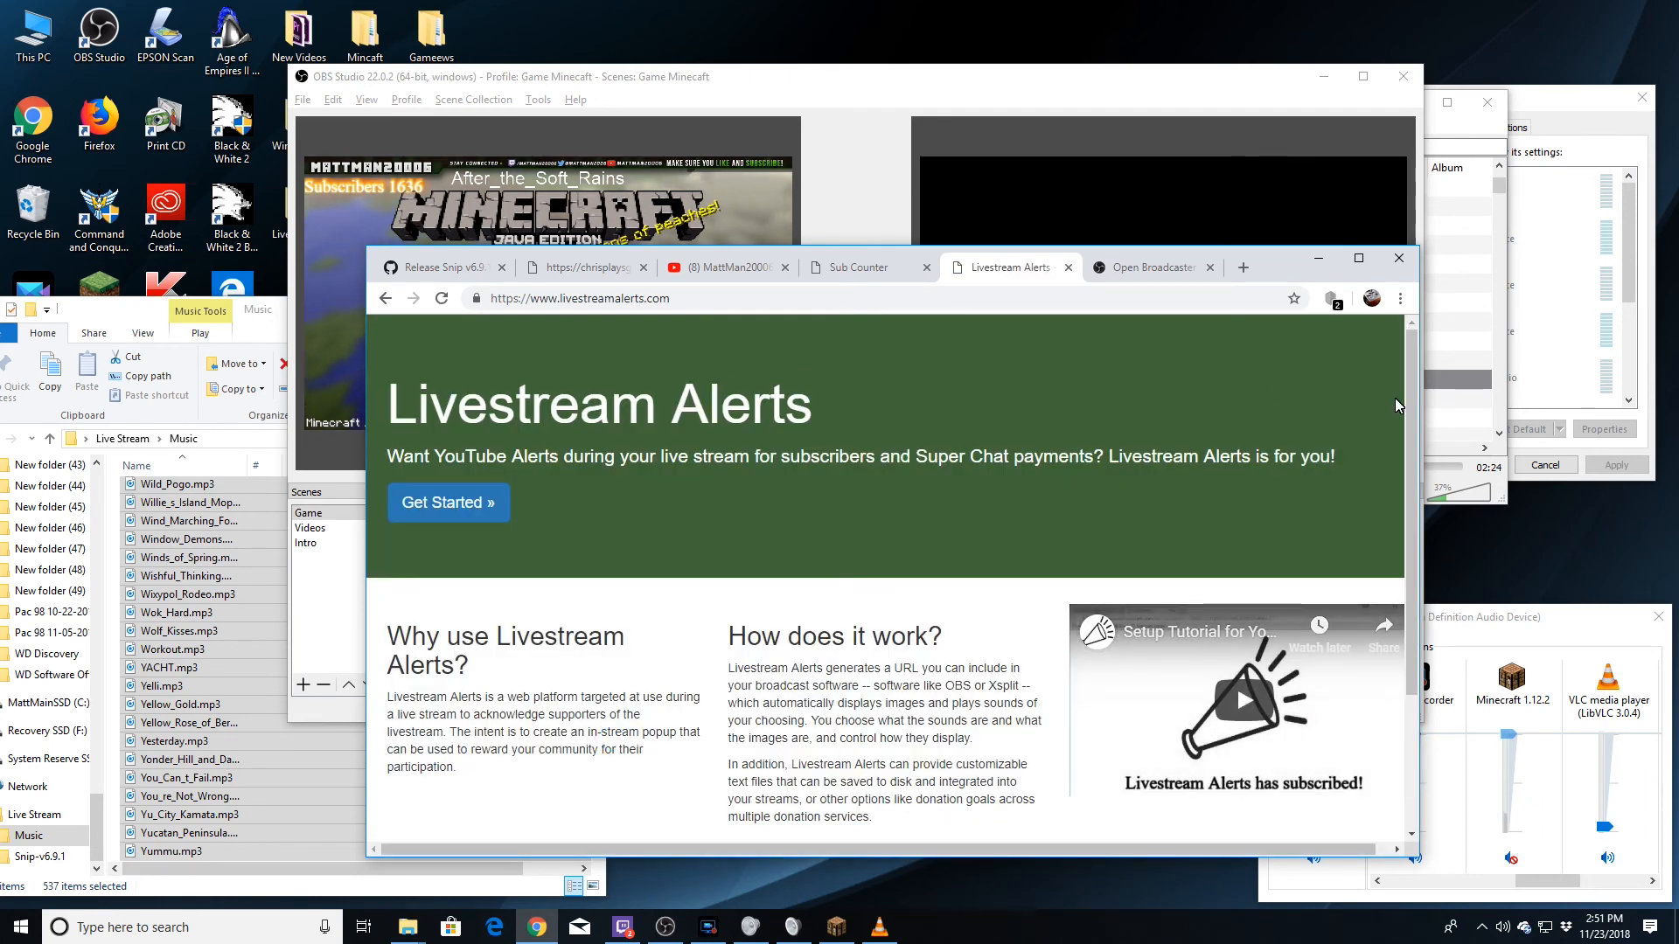
{"action": "left_click_drag", "start_coordinate": [1414, 390], "coordinate": [1421, 662]}
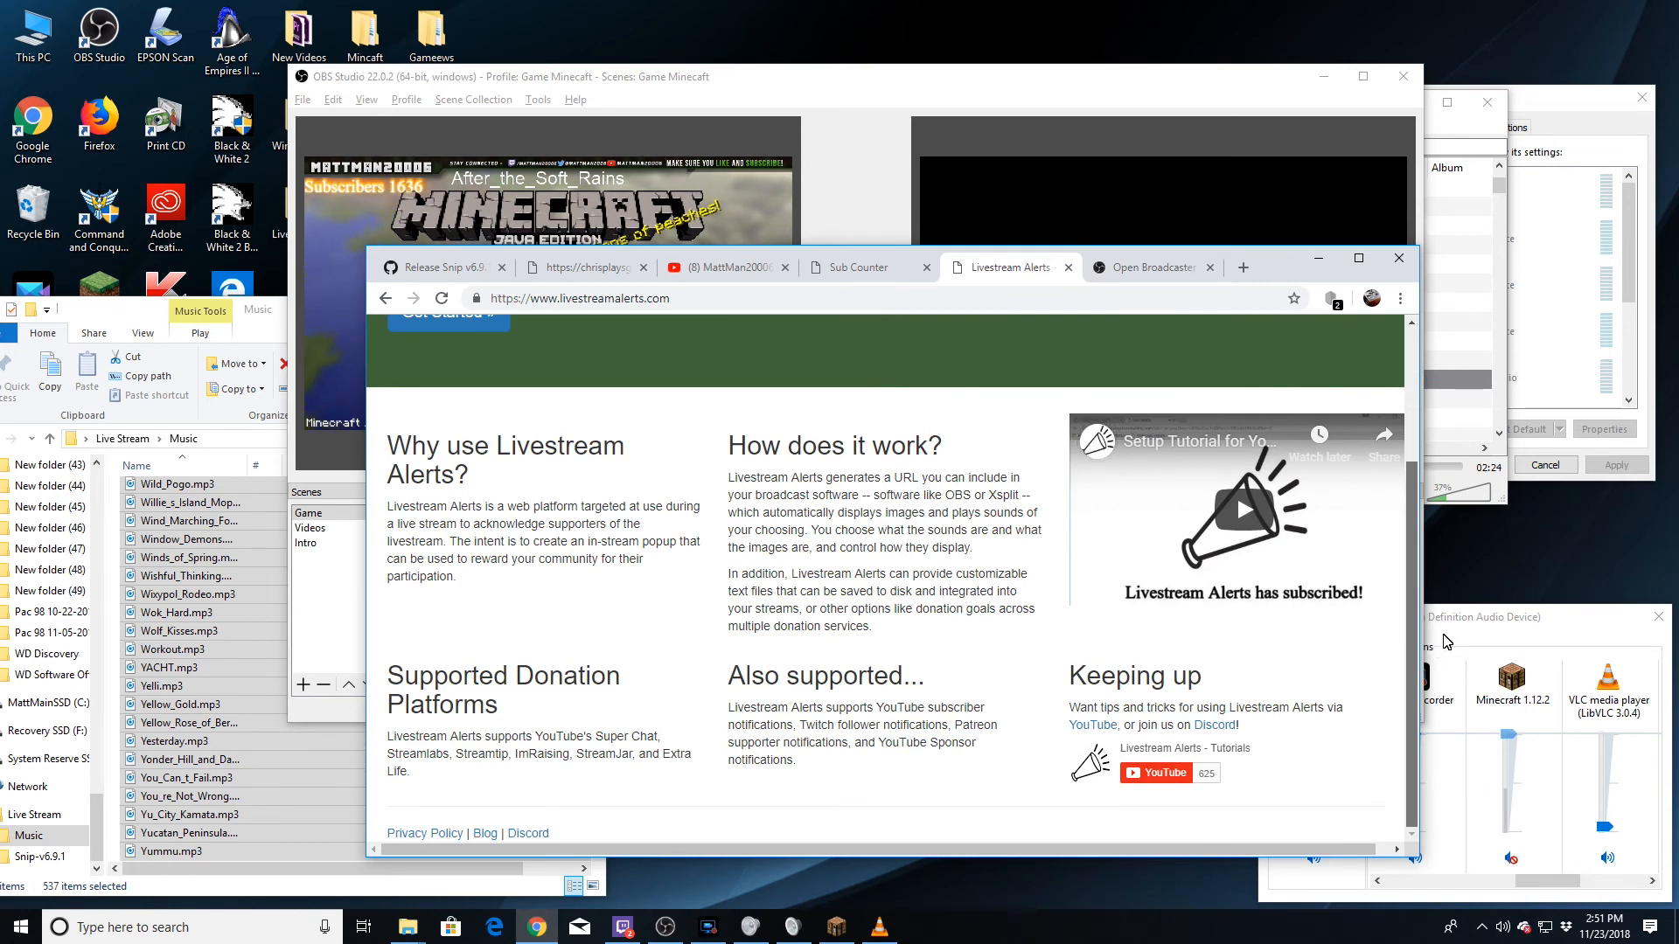
{"action": "scroll", "coordinate": [761, 476], "scroll_direction": "up", "scroll_amount": 3}
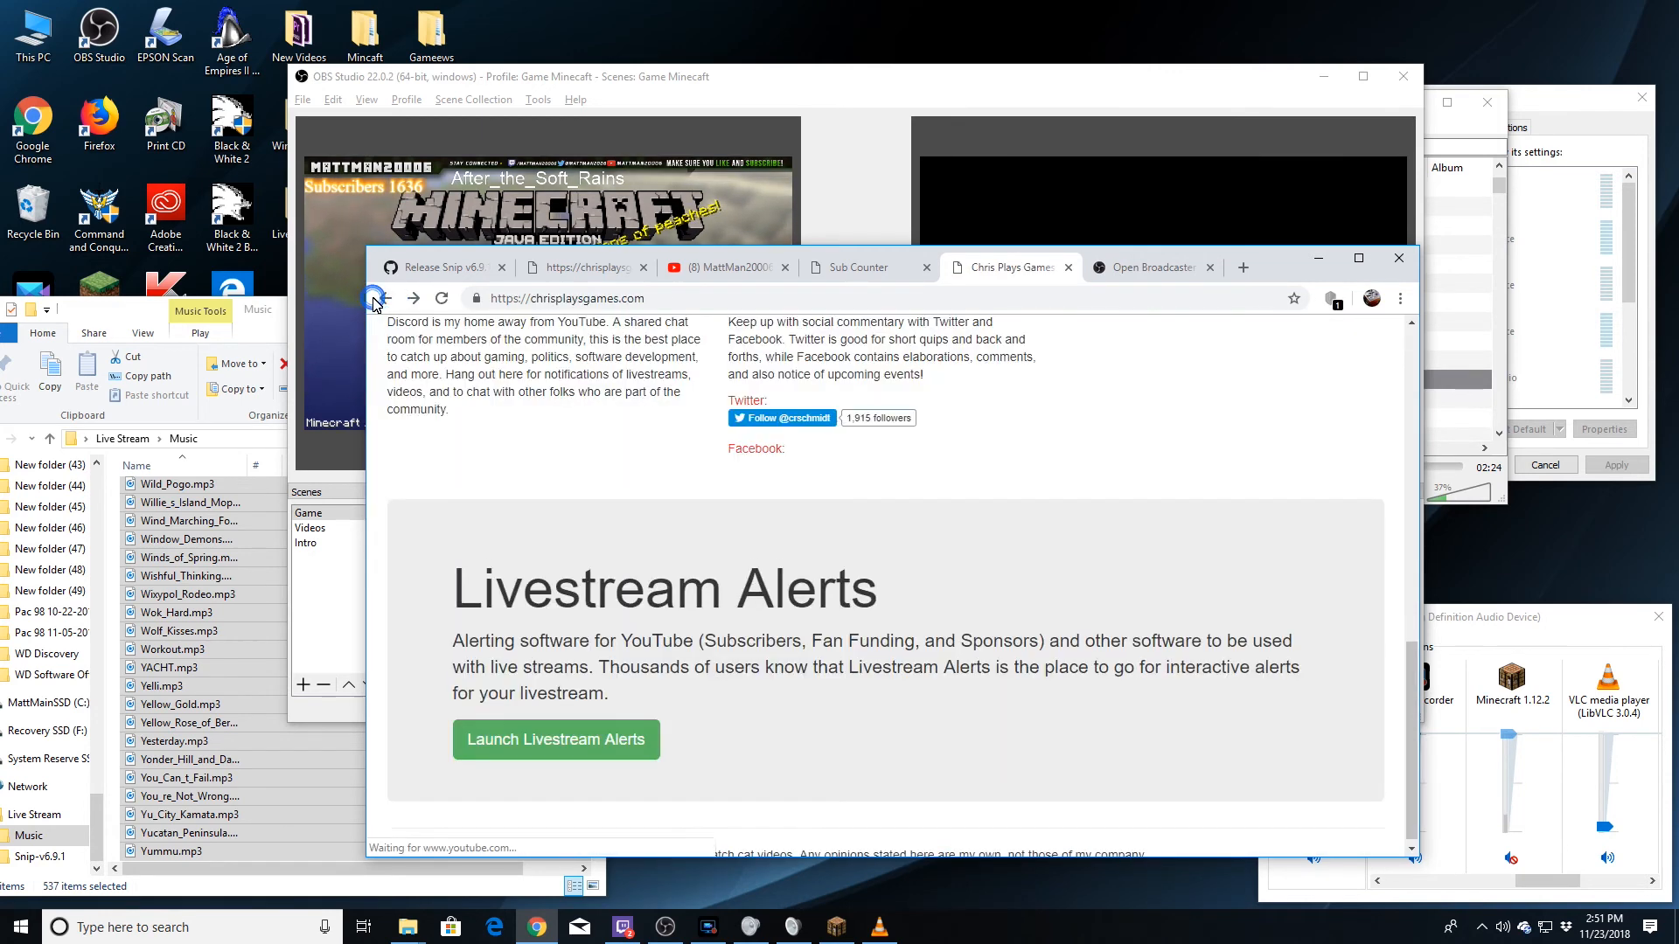
{"action": "left_click", "coordinate": [384, 299]}
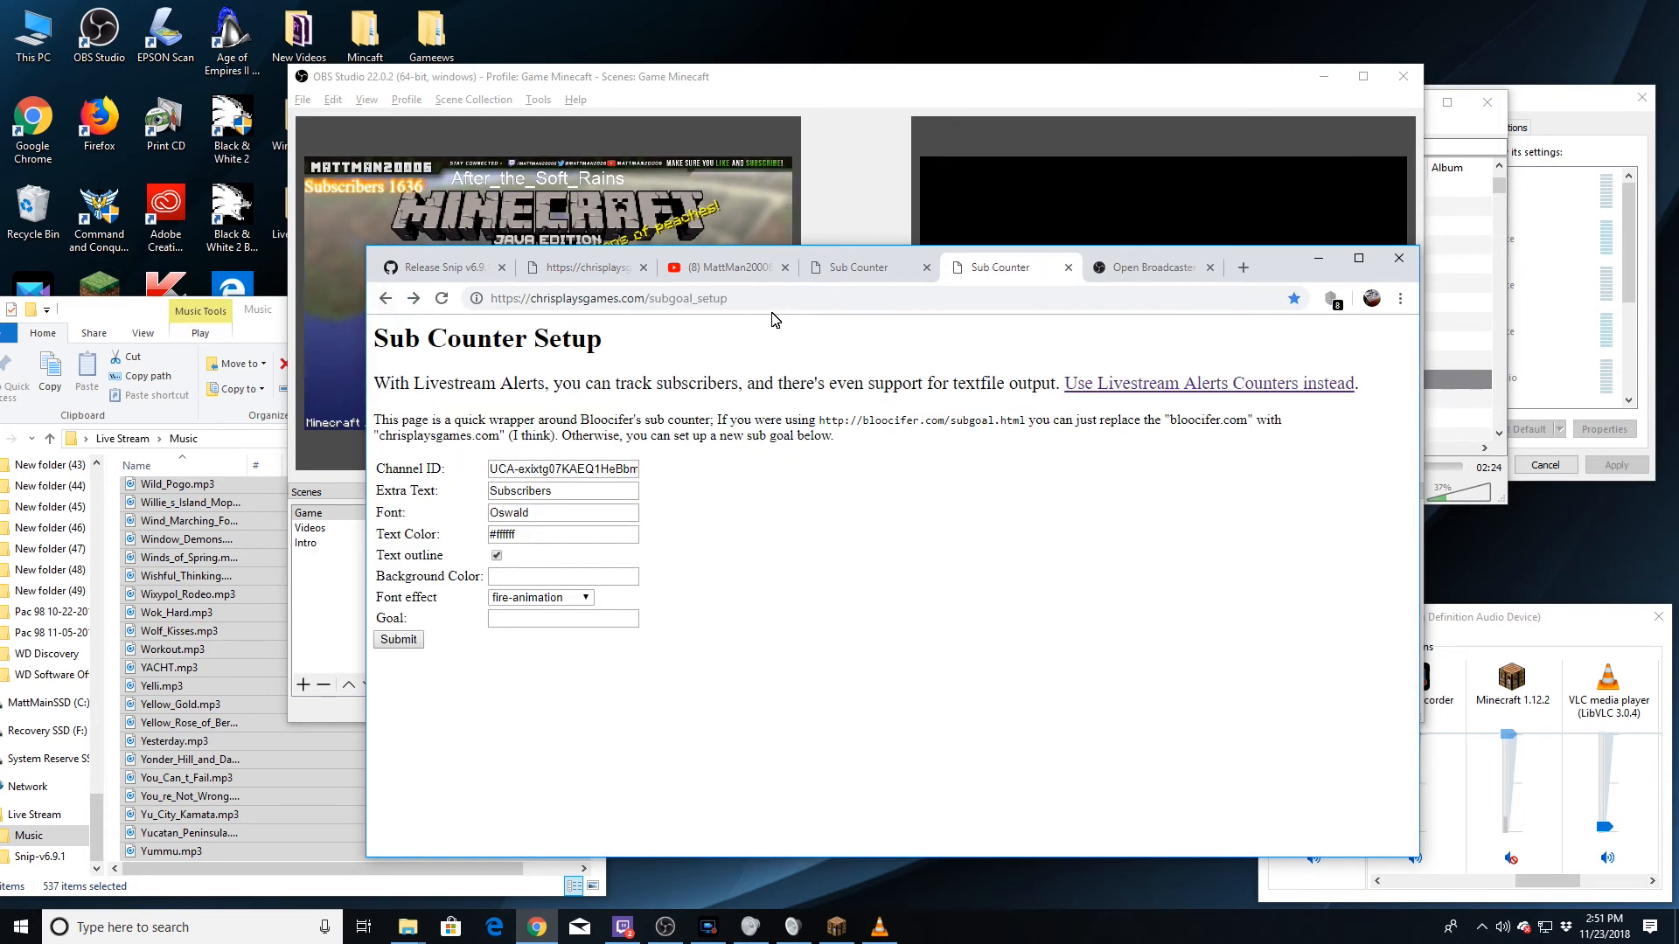
Highlight the full web address of the Sub Counter setup page.
{"action": "left_click", "coordinate": [722, 305]}
{"action": "left_click", "coordinate": [704, 305]}
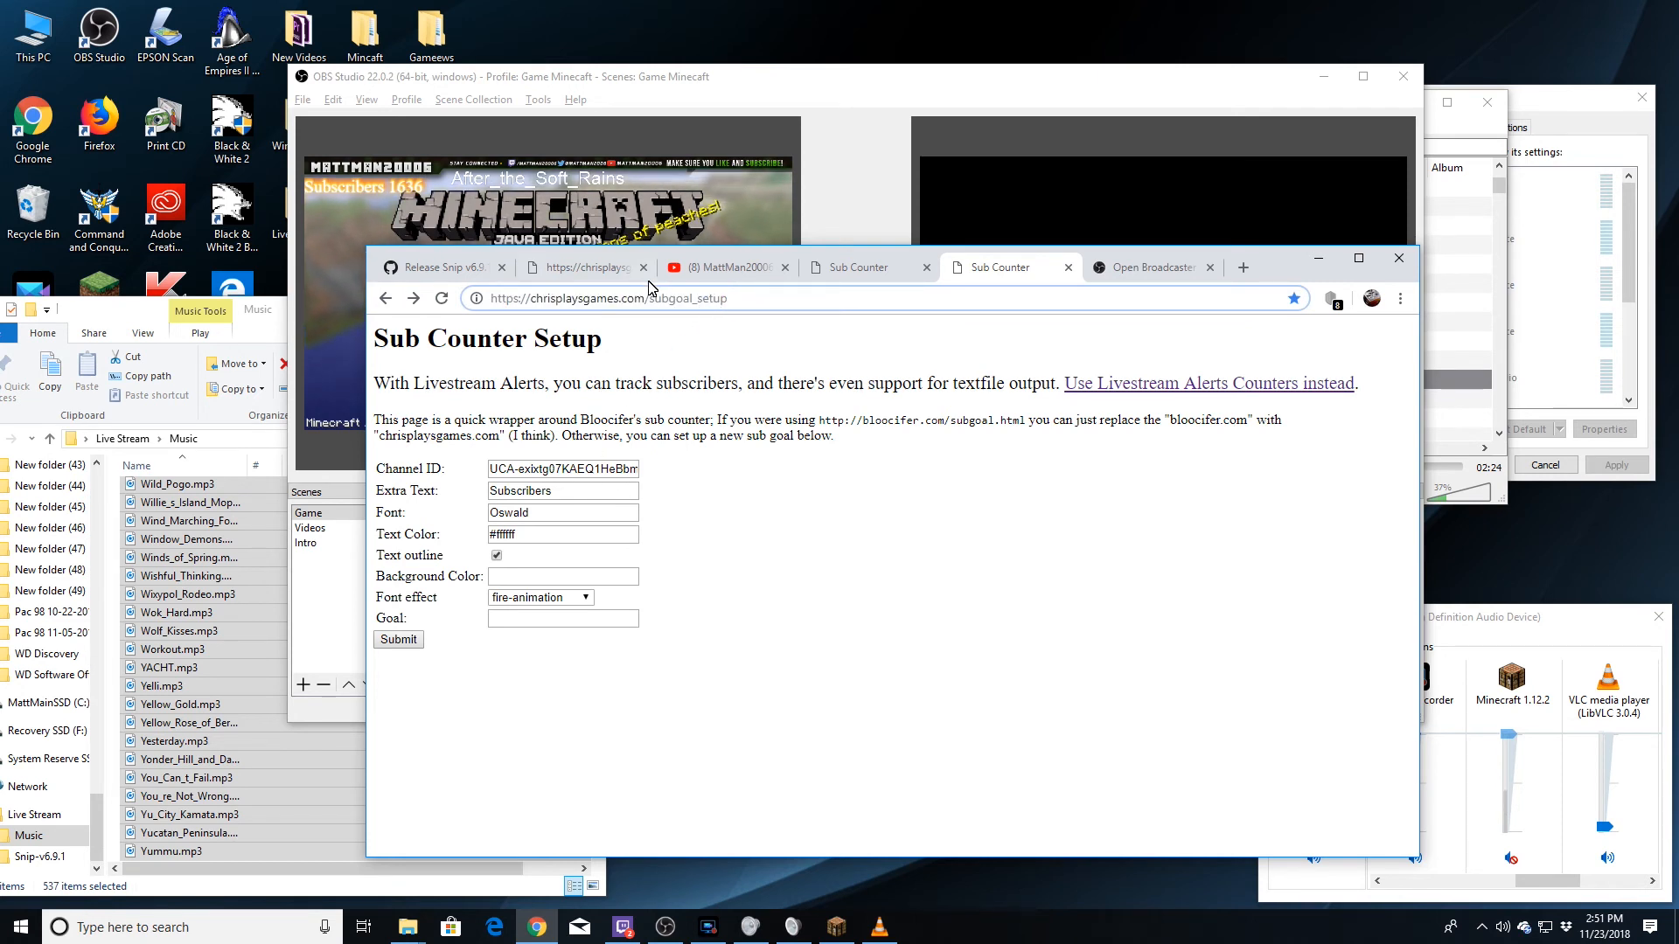
{"action": "left_click_drag", "start_coordinate": [798, 306], "coordinate": [372, 304]}
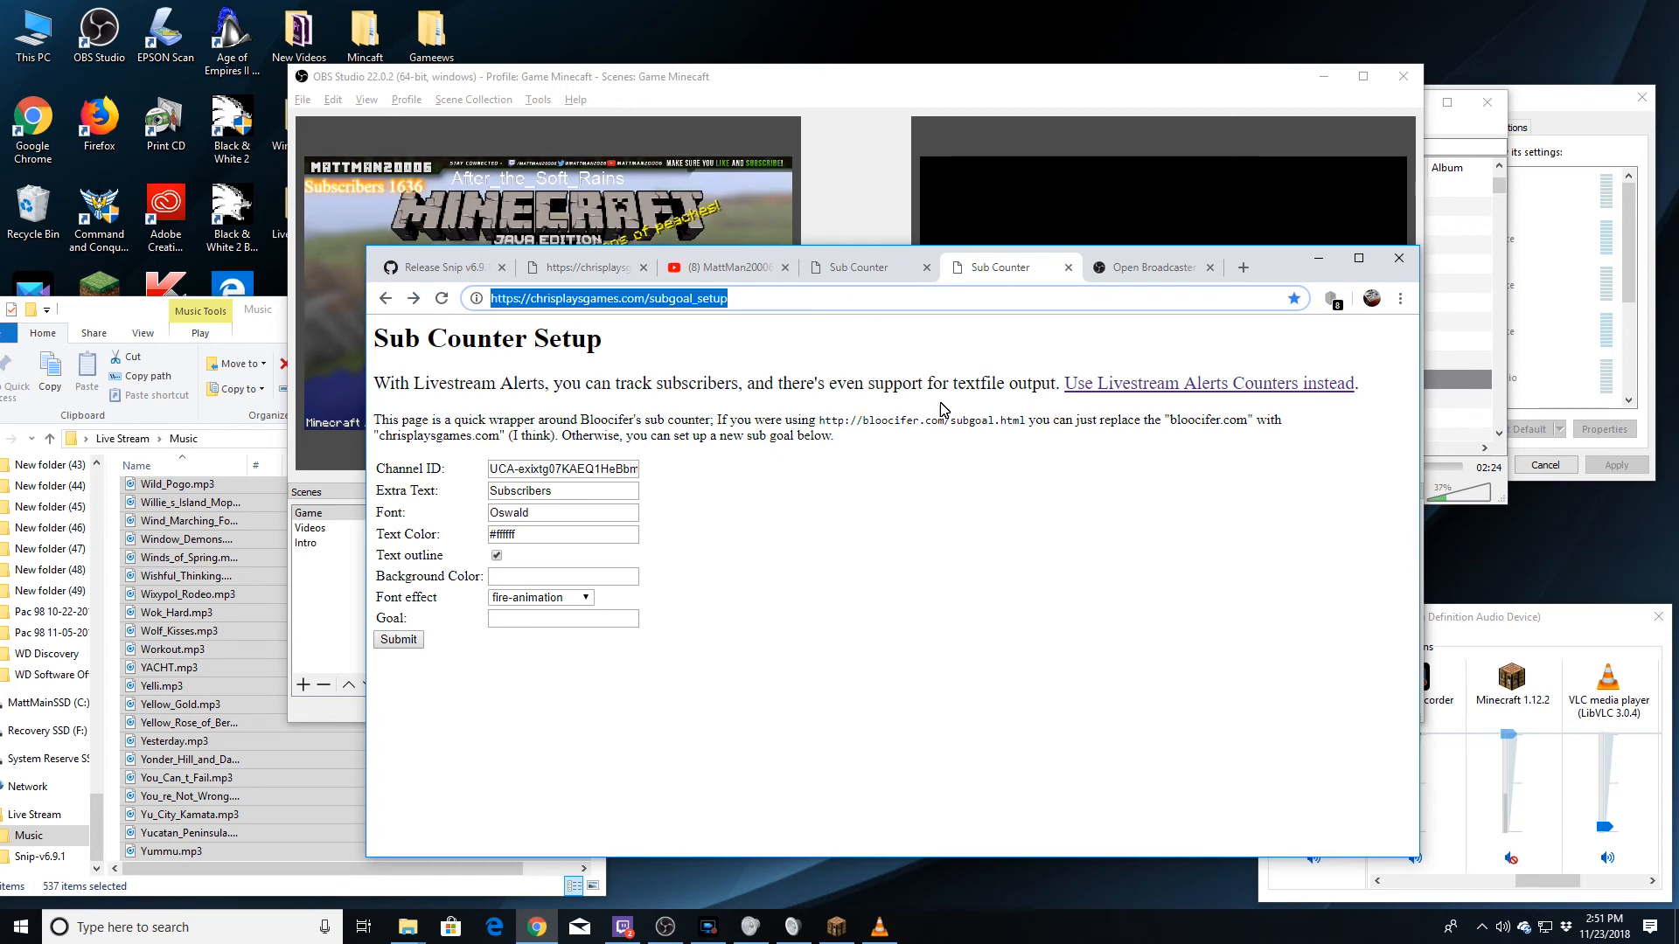
{"action": "left_click_drag", "start_coordinate": [804, 297], "coordinate": [493, 297]}
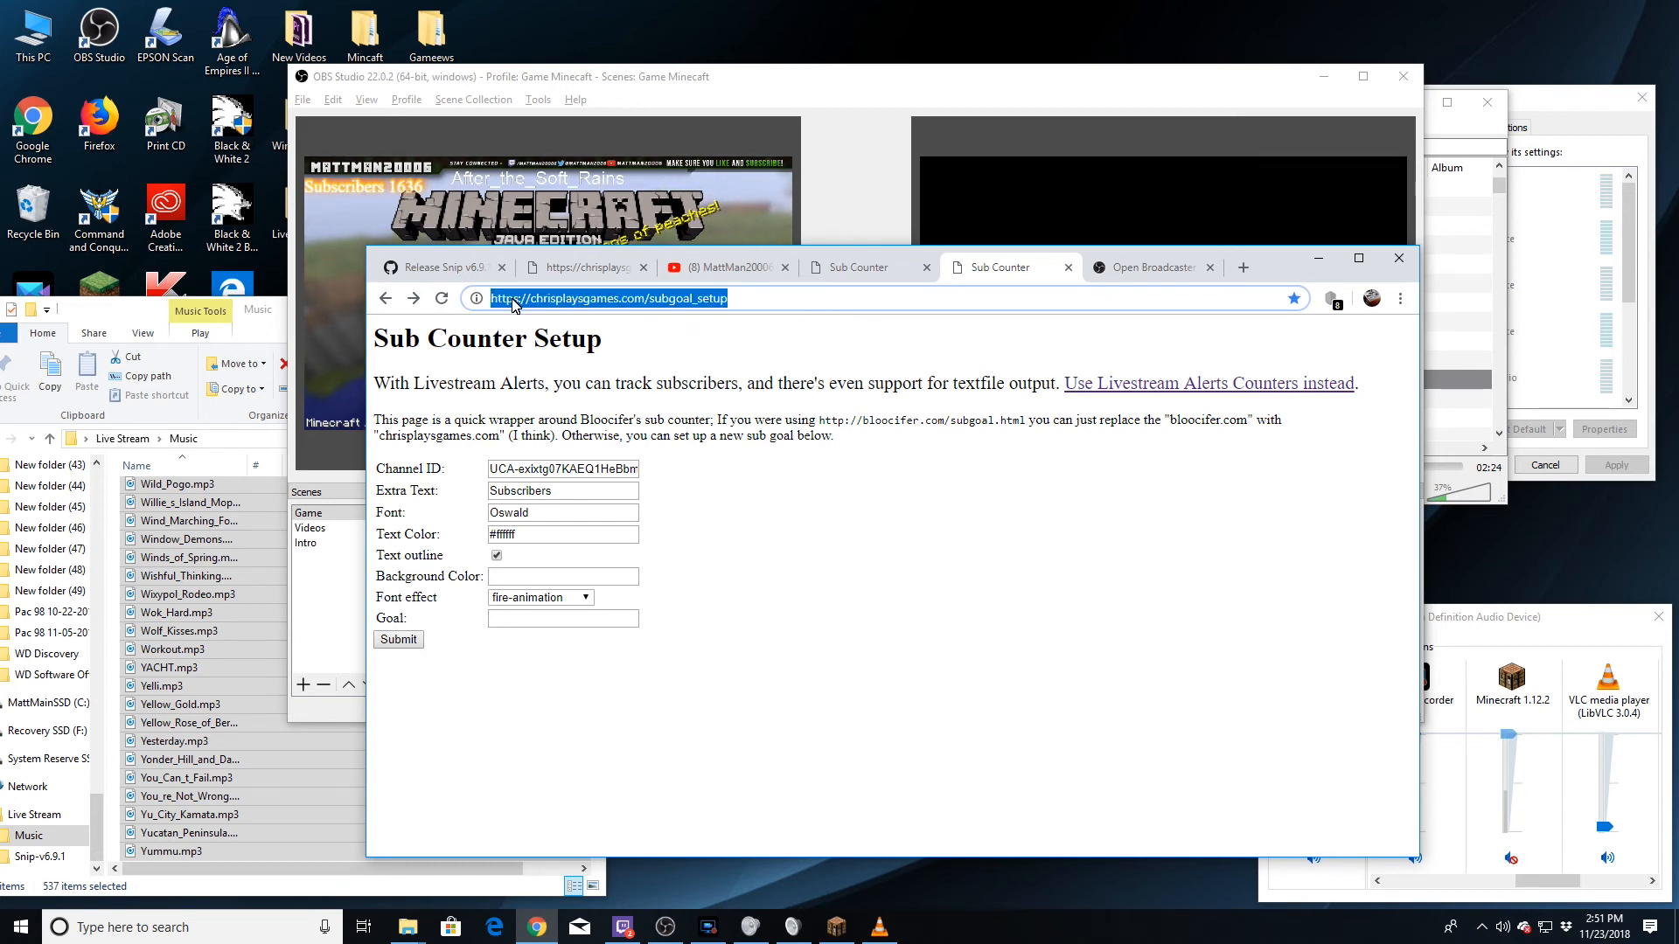
Switch to OBS Studio and minimize the Chrome window and the Music folder window.
{"action": "left_click", "coordinate": [763, 114]}
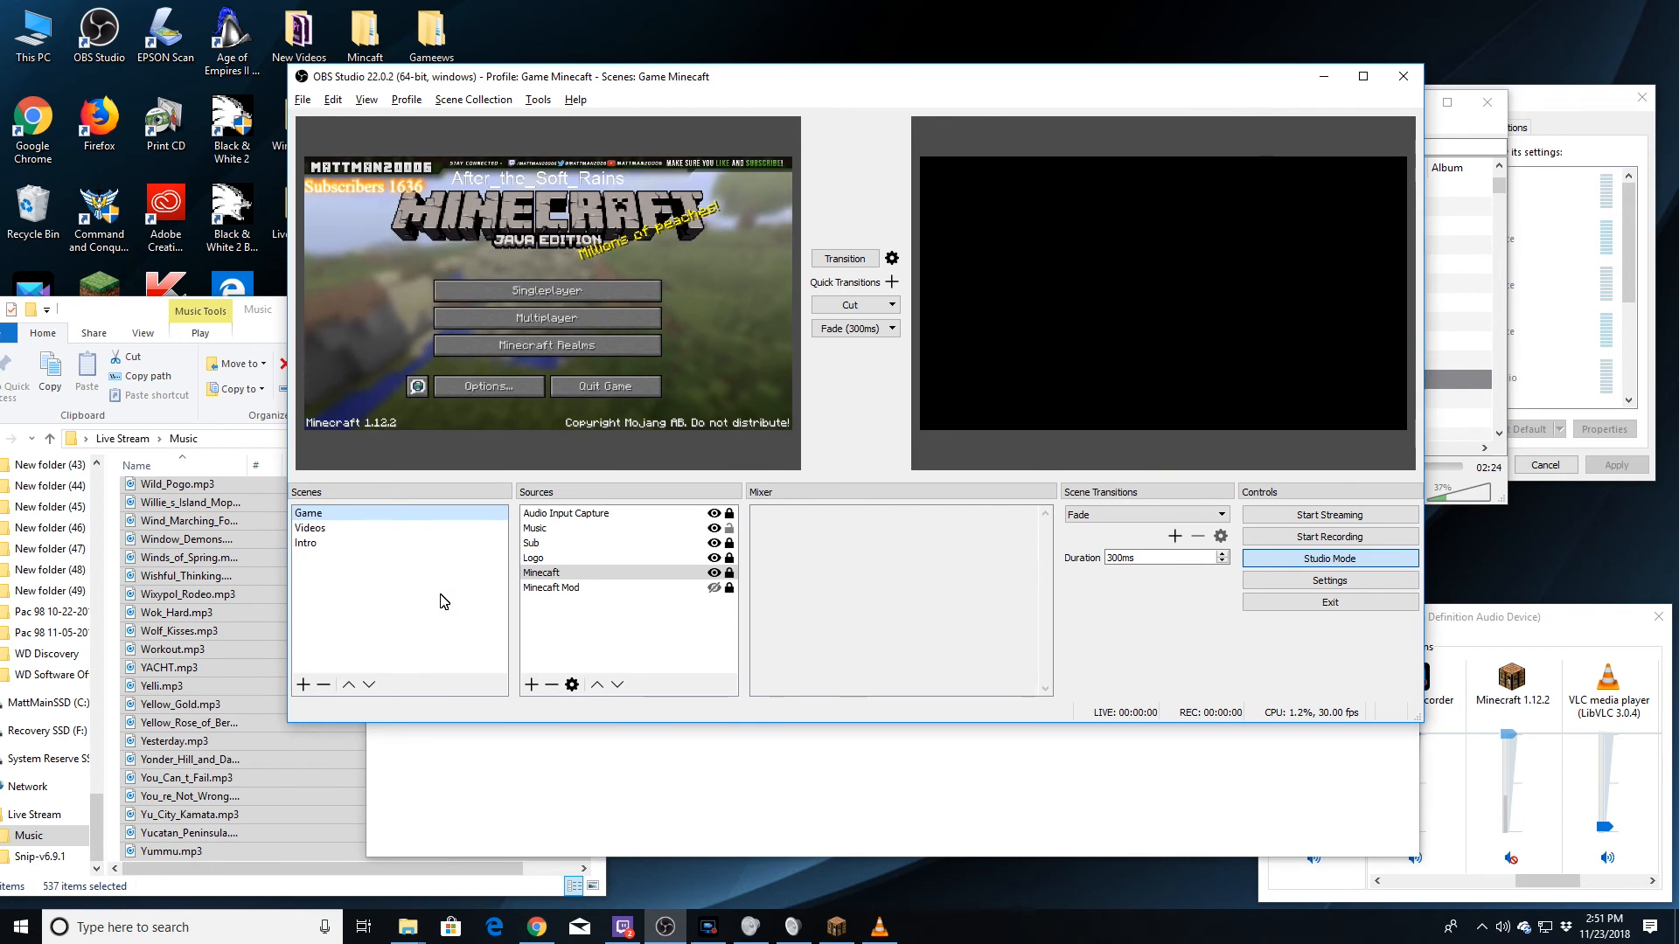
{"action": "left_click", "coordinate": [746, 782]}
{"action": "left_click", "coordinate": [1317, 259]}
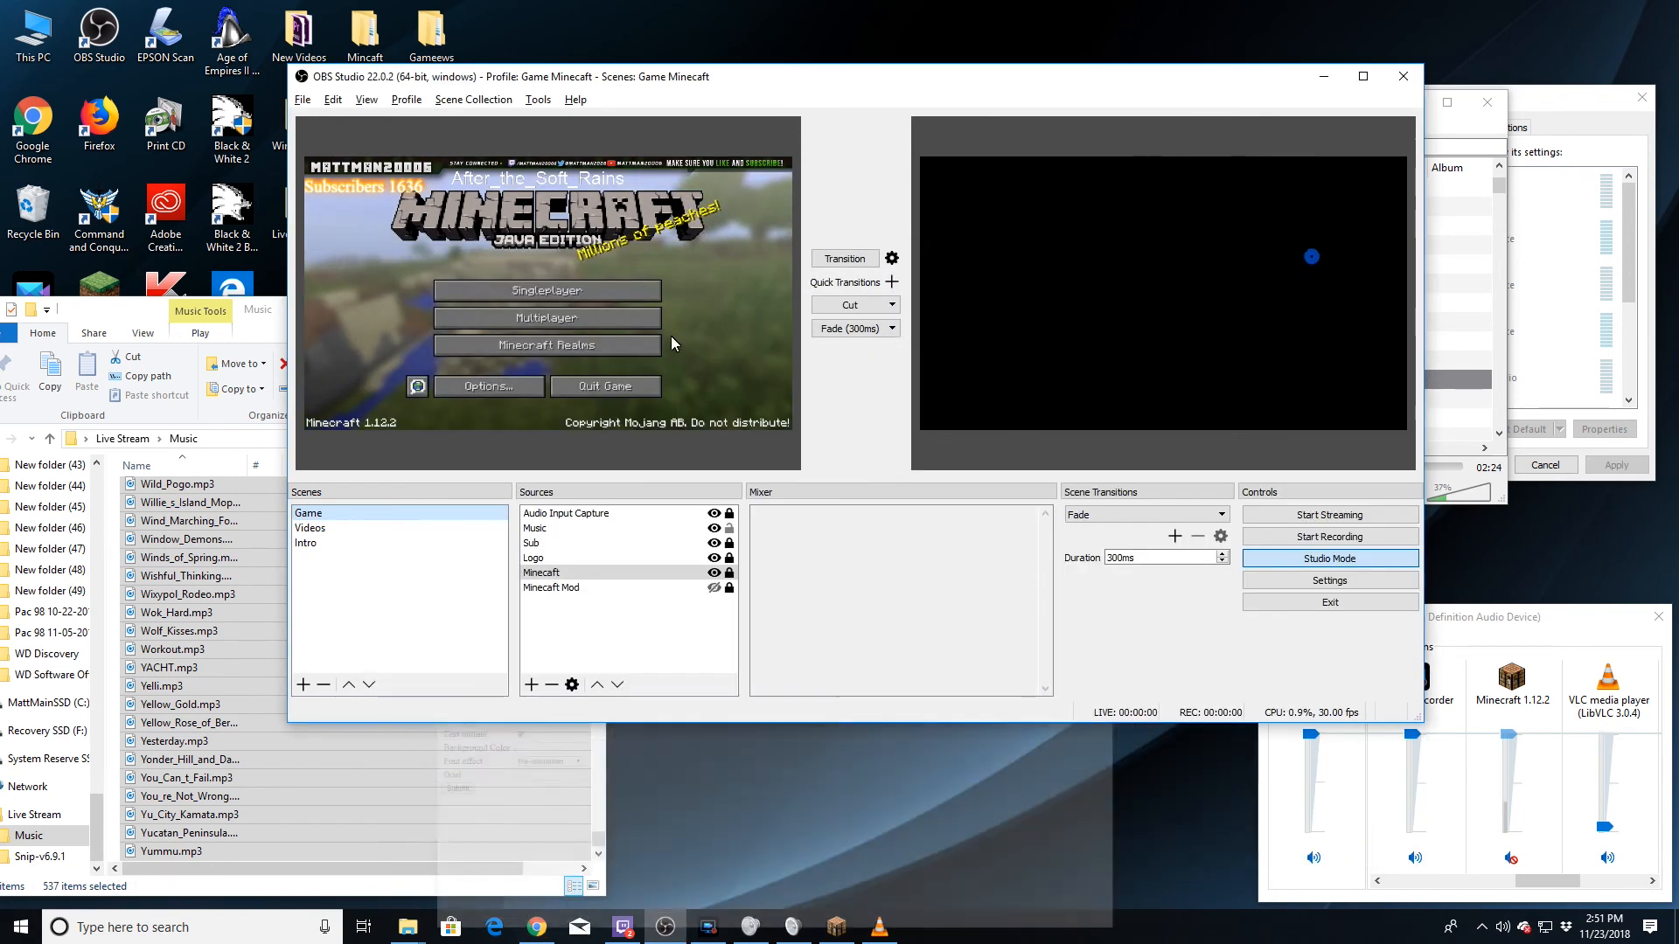
{"action": "left_click", "coordinate": [200, 333]}
{"action": "left_click", "coordinate": [496, 312]}
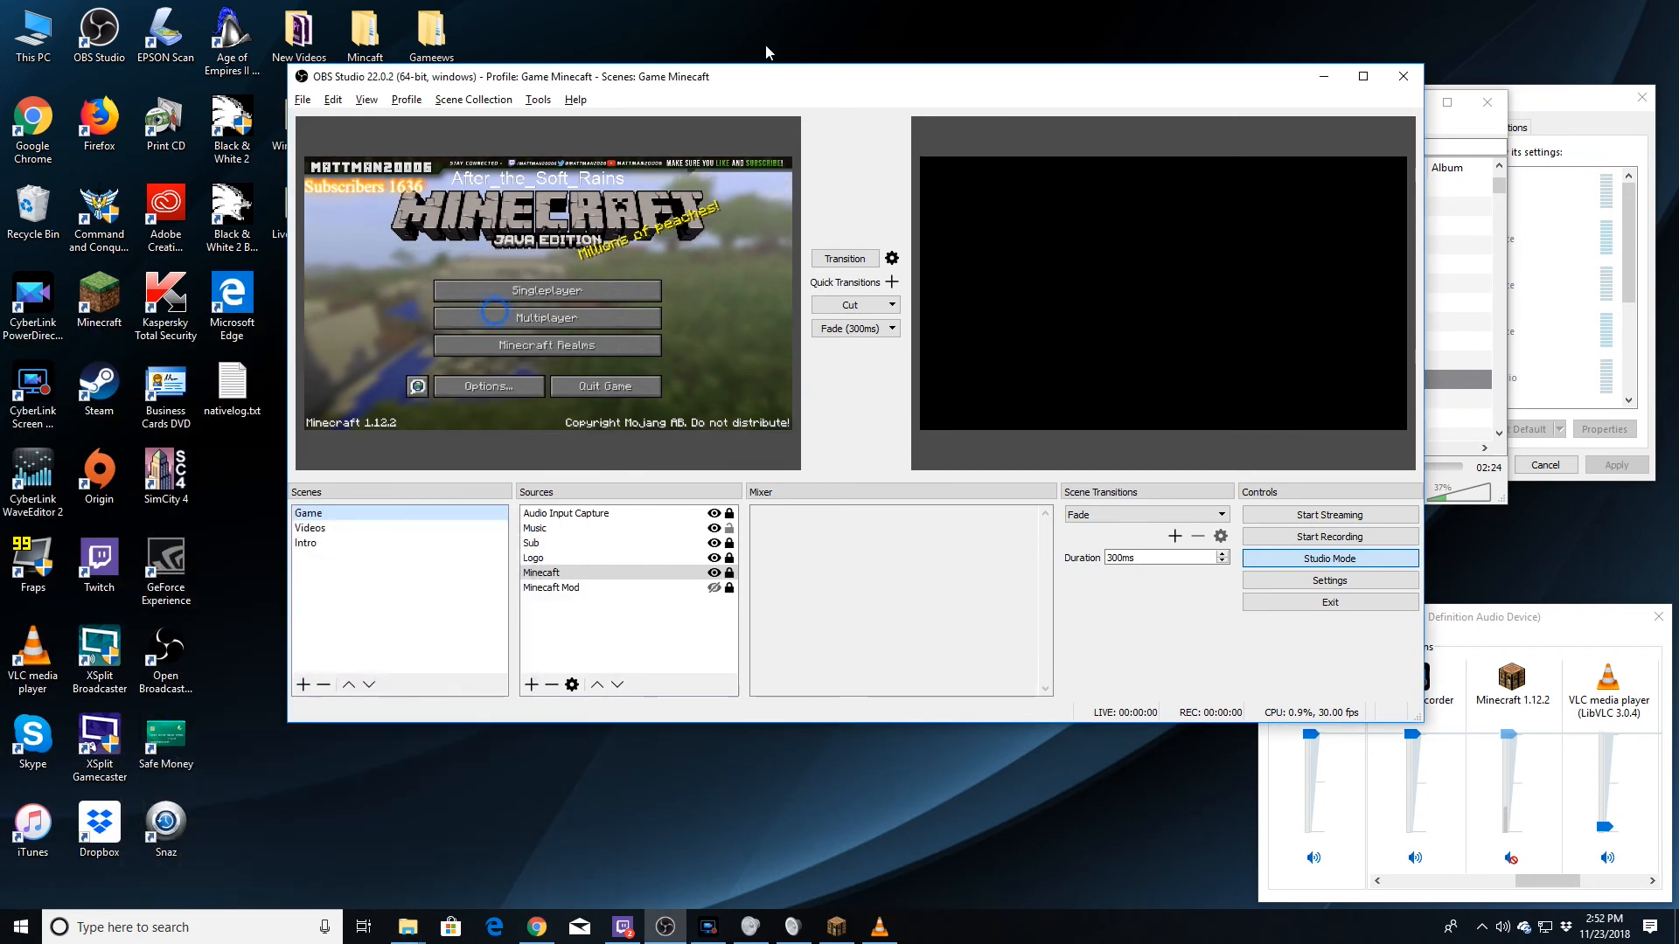
Move the OBS window clear of the VLC playlist and play A_Free_Night_in_Bushwick.mp3 in VLC.
{"action": "left_click_drag", "start_coordinate": [761, 72], "coordinate": [557, 170]}
{"action": "left_click", "coordinate": [1334, 292]}
{"action": "double_click", "coordinate": [1334, 292]}
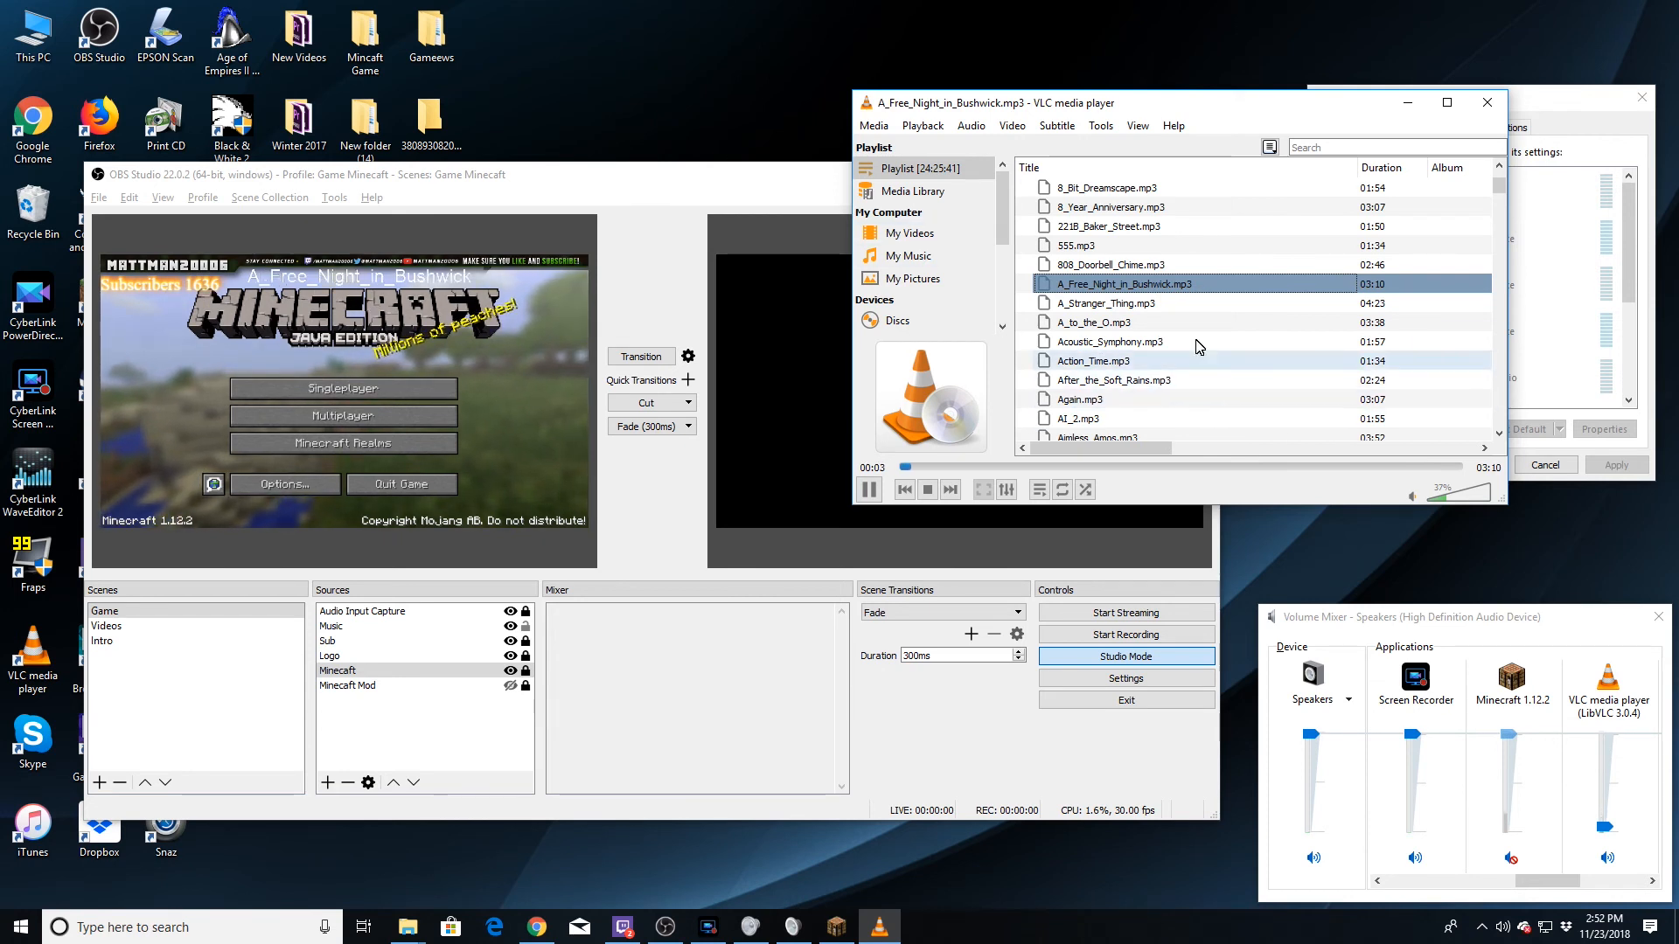
Play We Wish You a Merry Christmas (Instrumental) from the playlist, switch to Weird_Night.mp3 and pause it.
{"action": "left_click_drag", "start_coordinate": [1503, 197], "coordinate": [1461, 429]}
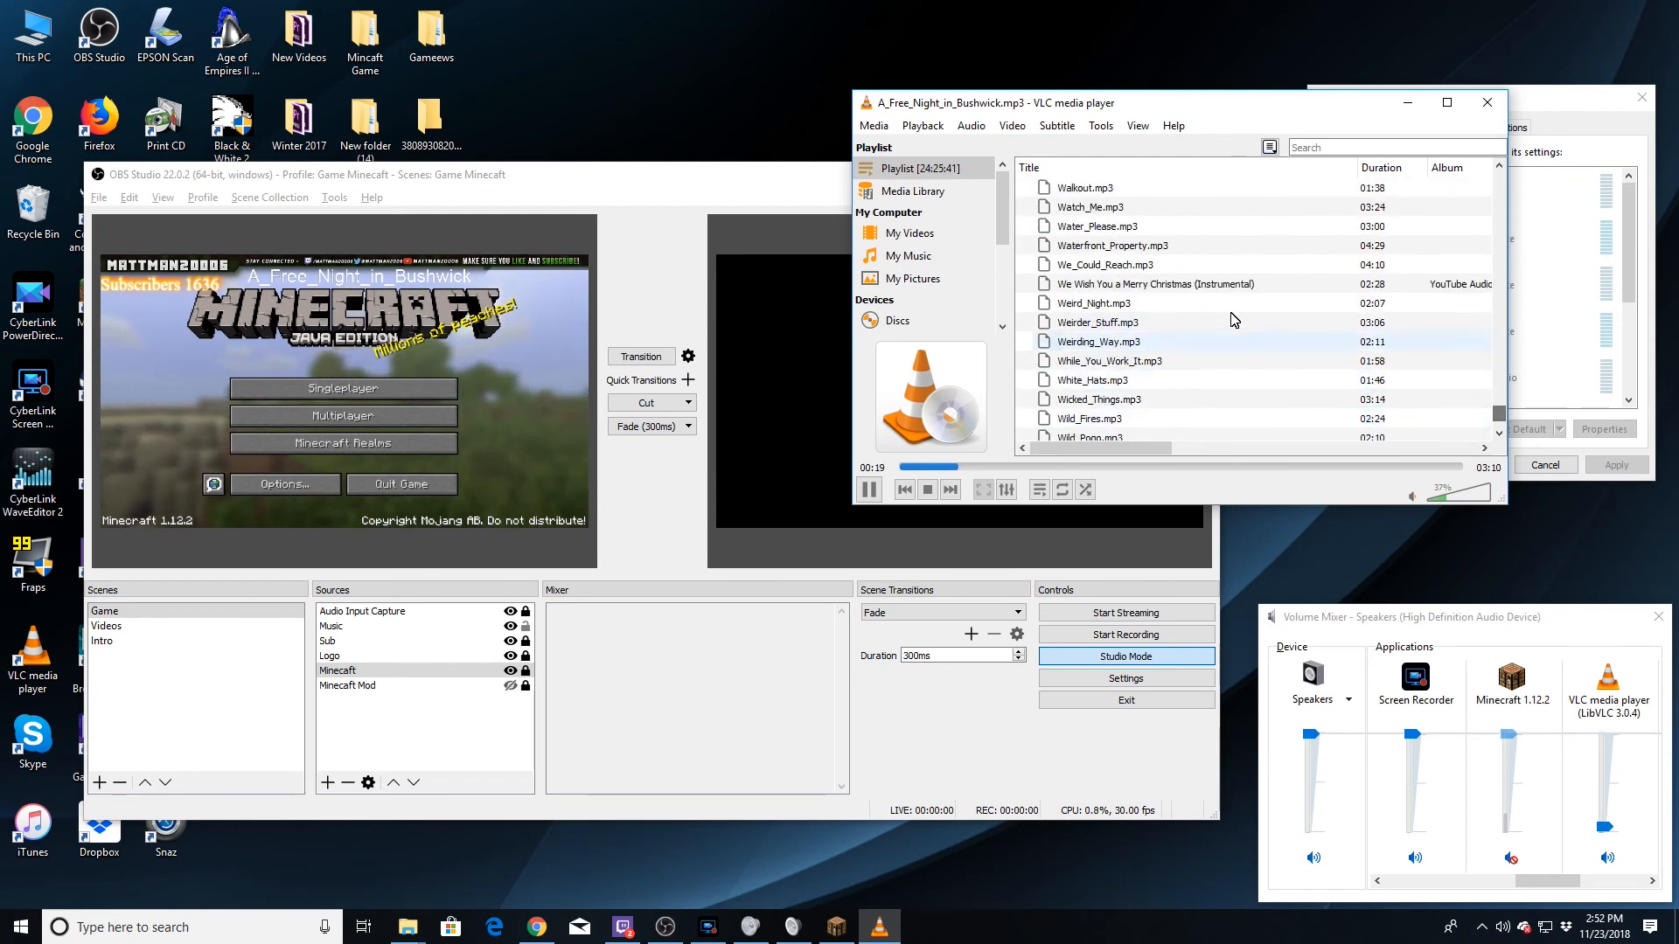
{"action": "double_click", "coordinate": [1175, 284]}
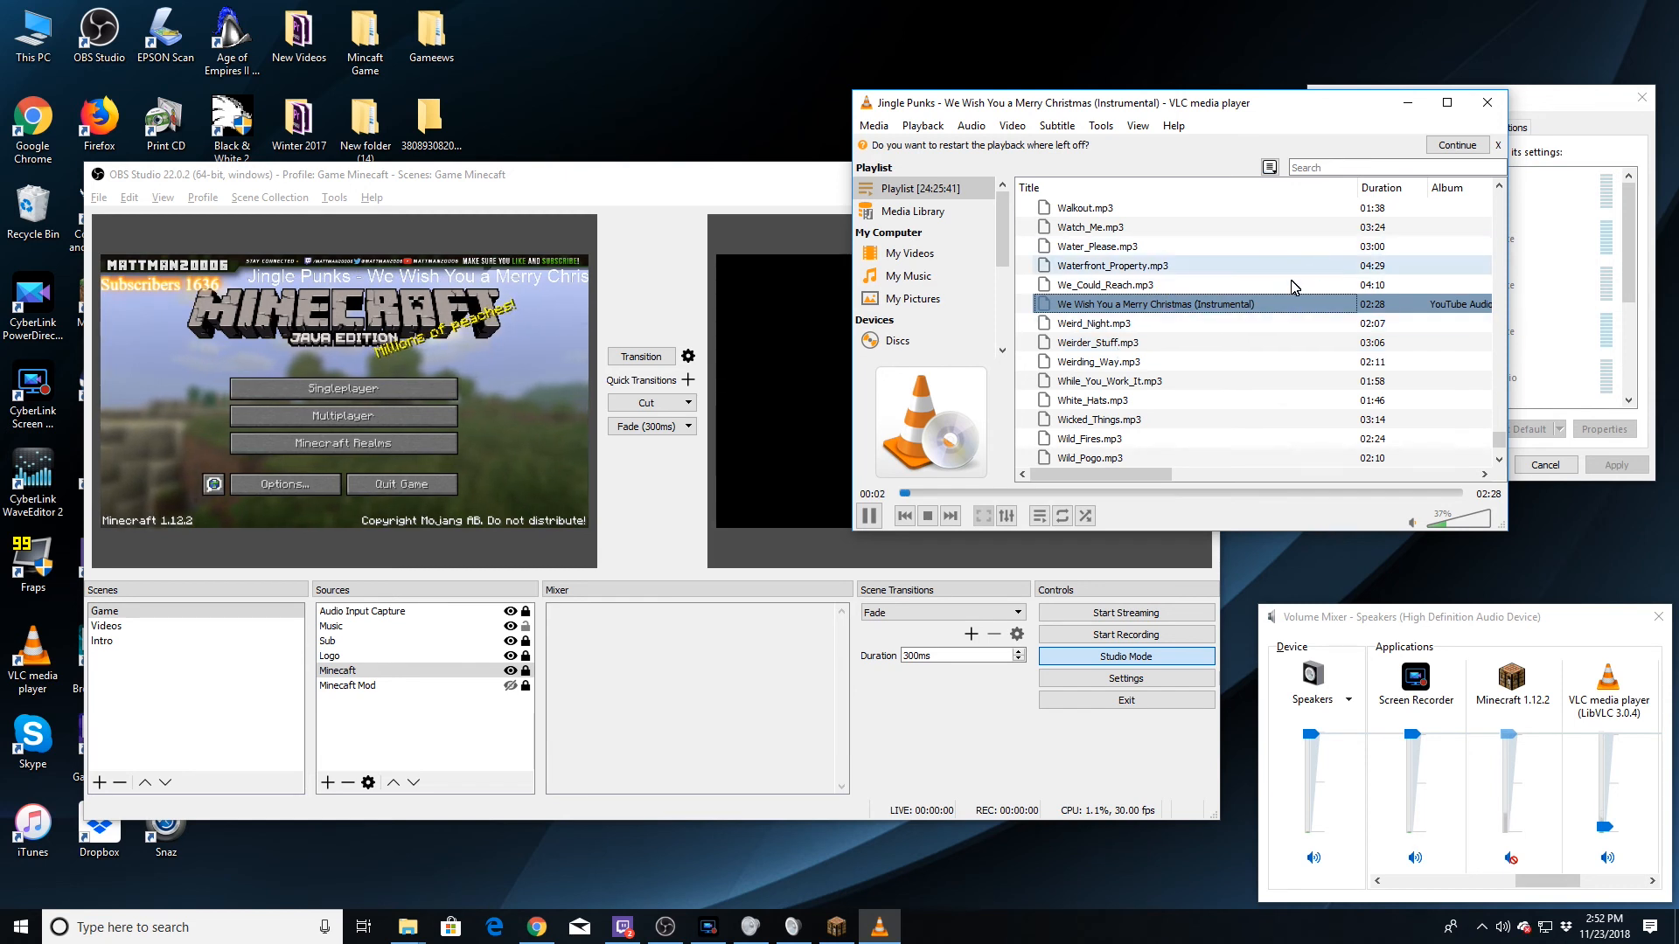
{"action": "double_click", "coordinate": [1100, 322]}
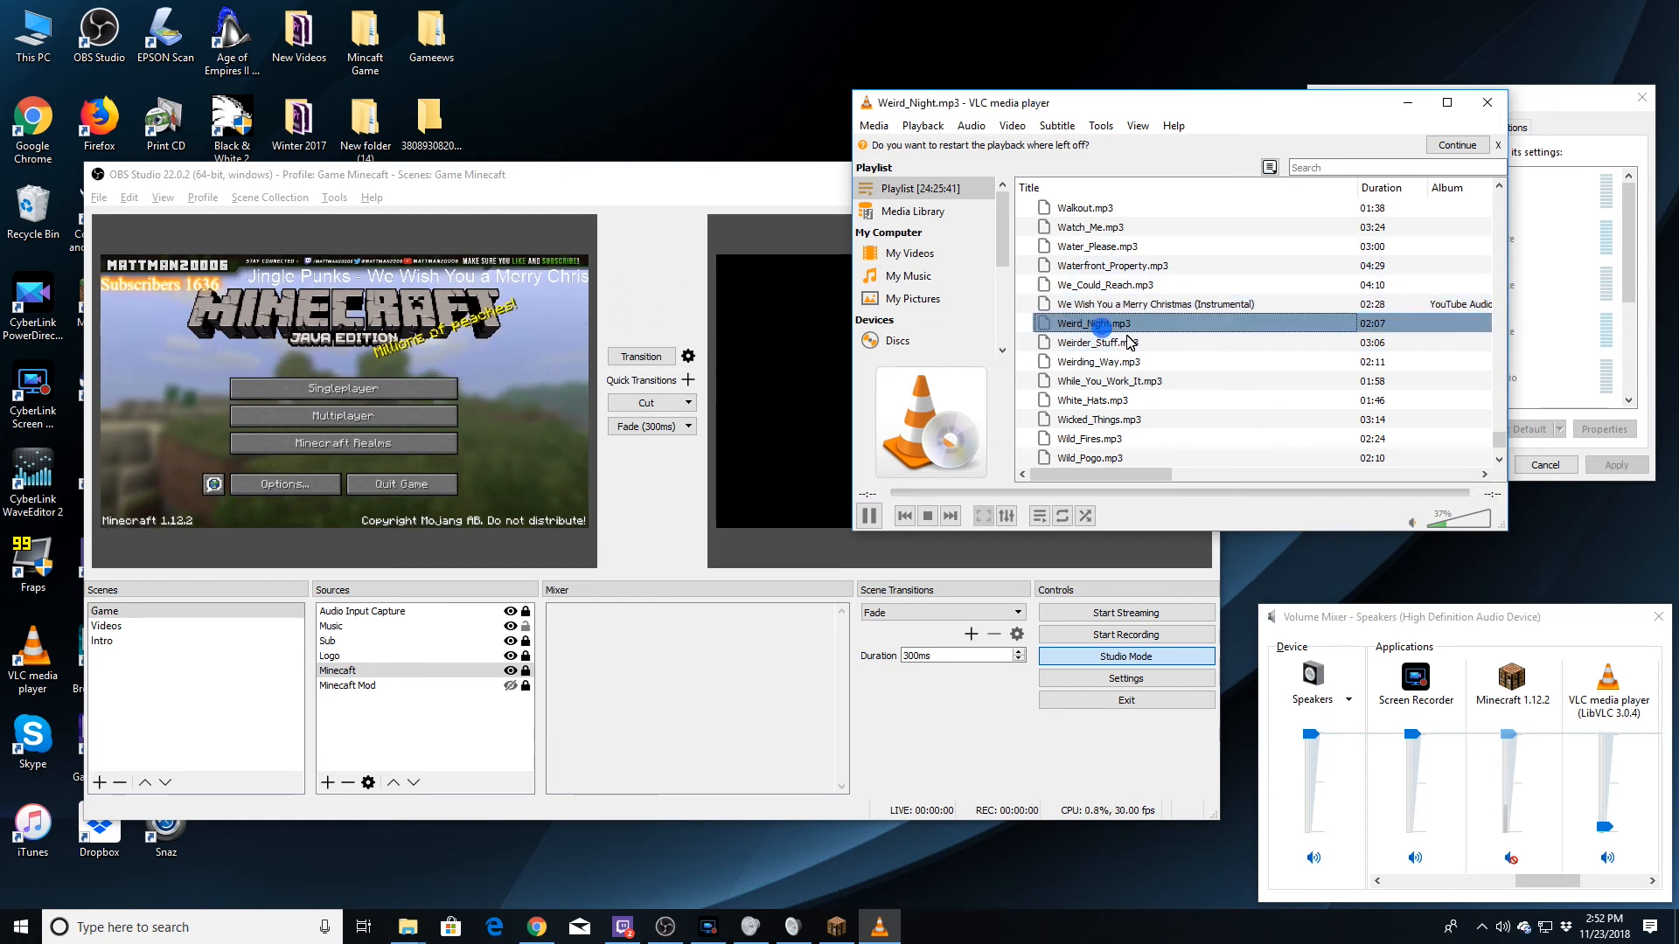
{"action": "left_click", "coordinate": [868, 496]}
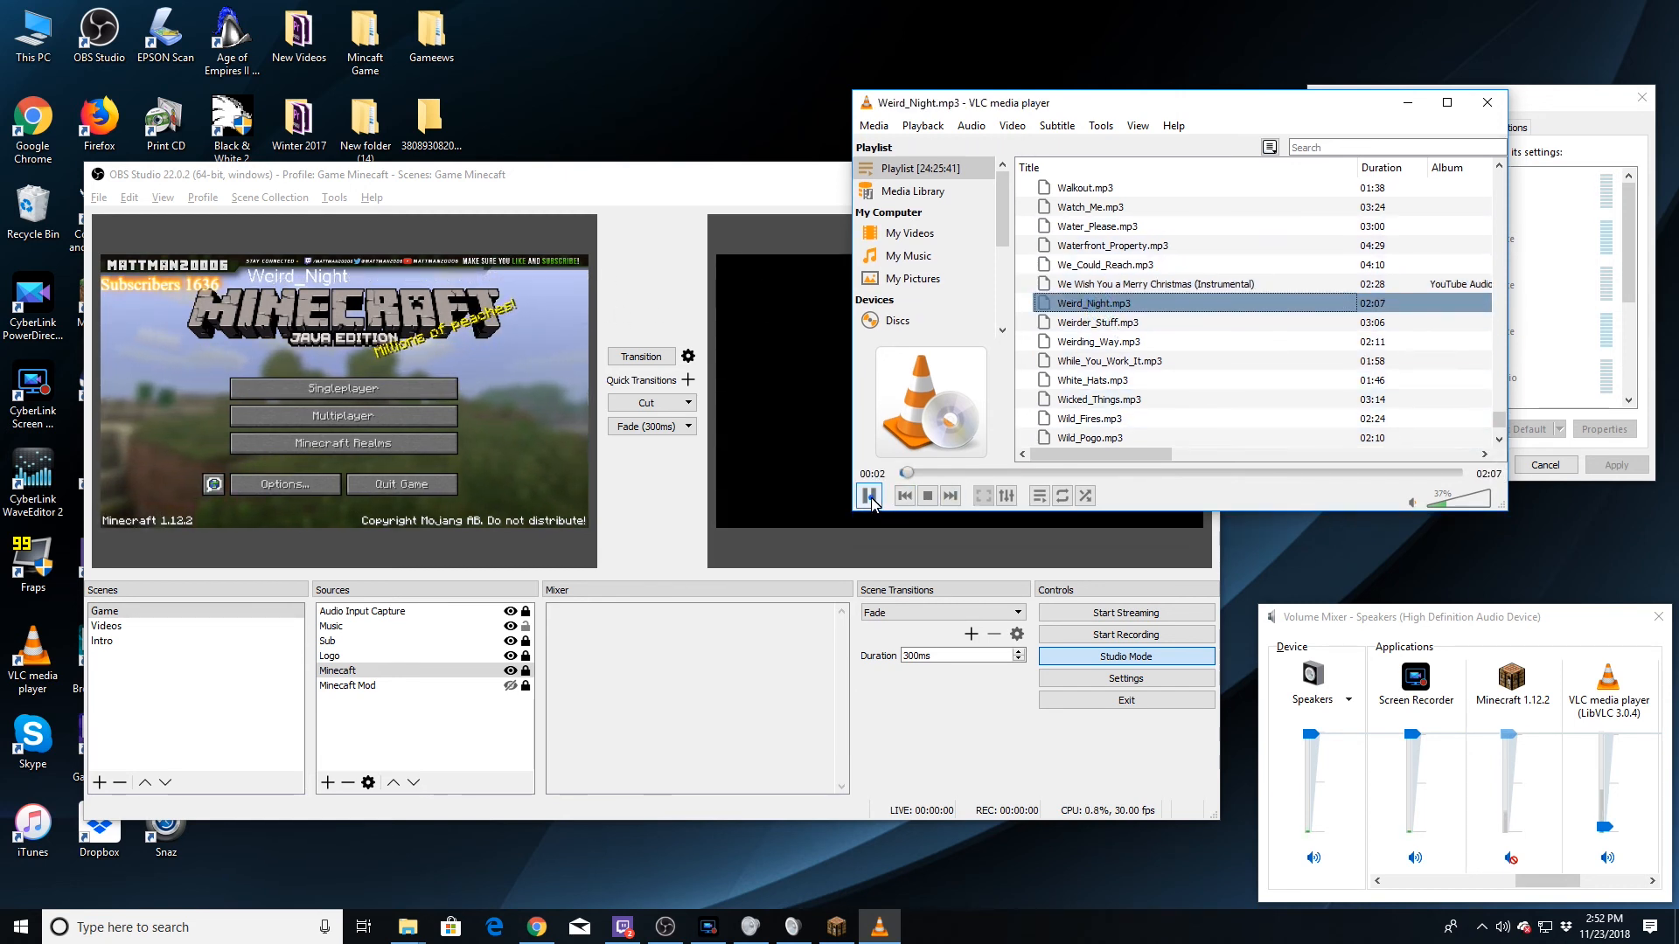
Sort the VLC playlist by title in ascending order.
{"action": "scroll", "coordinate": [1496, 427], "scroll_direction": "down", "scroll_amount": 3}
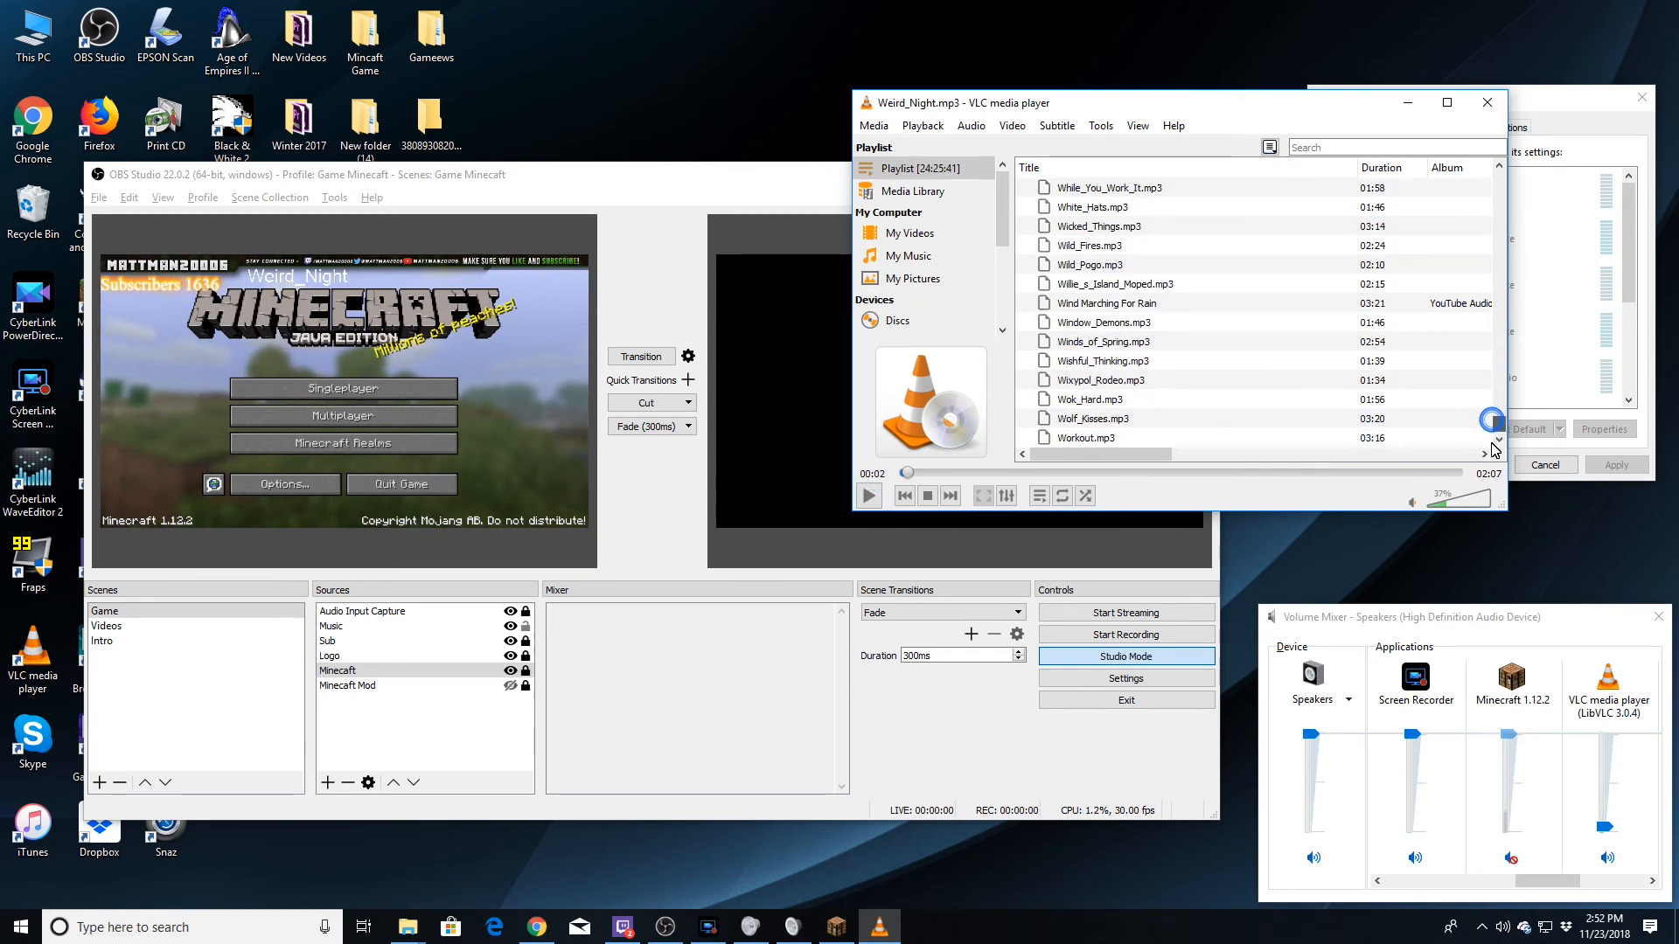
{"action": "left_click_drag", "start_coordinate": [1492, 444], "coordinate": [1512, 177]}
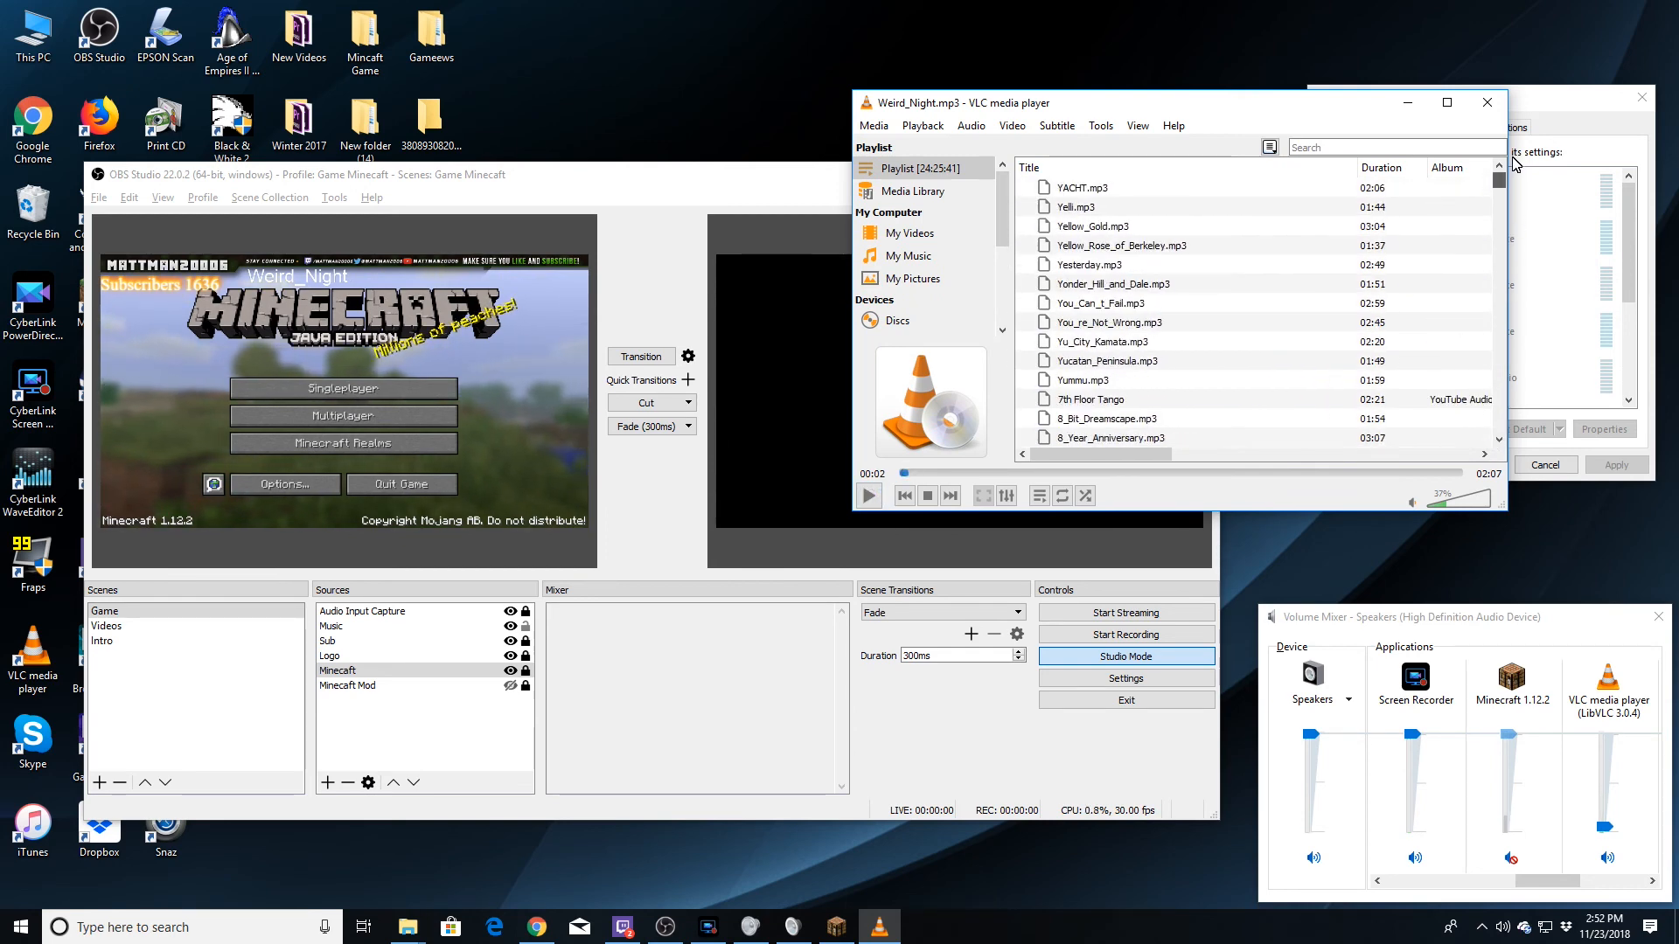
{"action": "left_click", "coordinate": [1253, 170]}
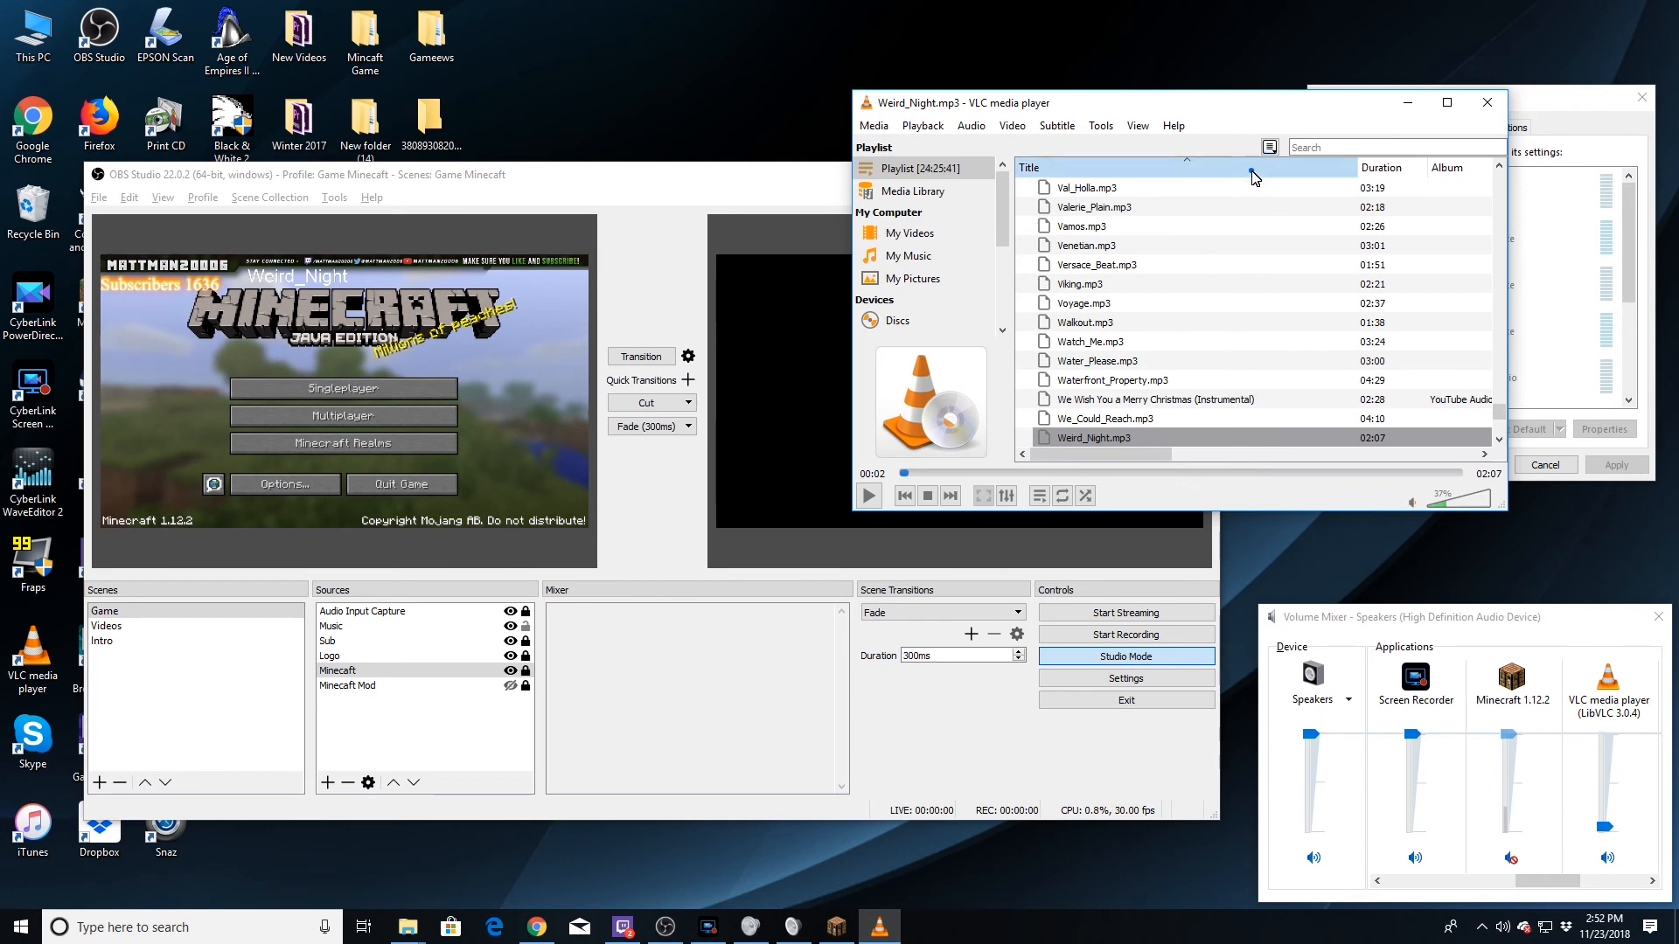
{"action": "left_click", "coordinate": [1253, 172]}
{"action": "left_click_drag", "start_coordinate": [1504, 203], "coordinate": [1505, 170]}
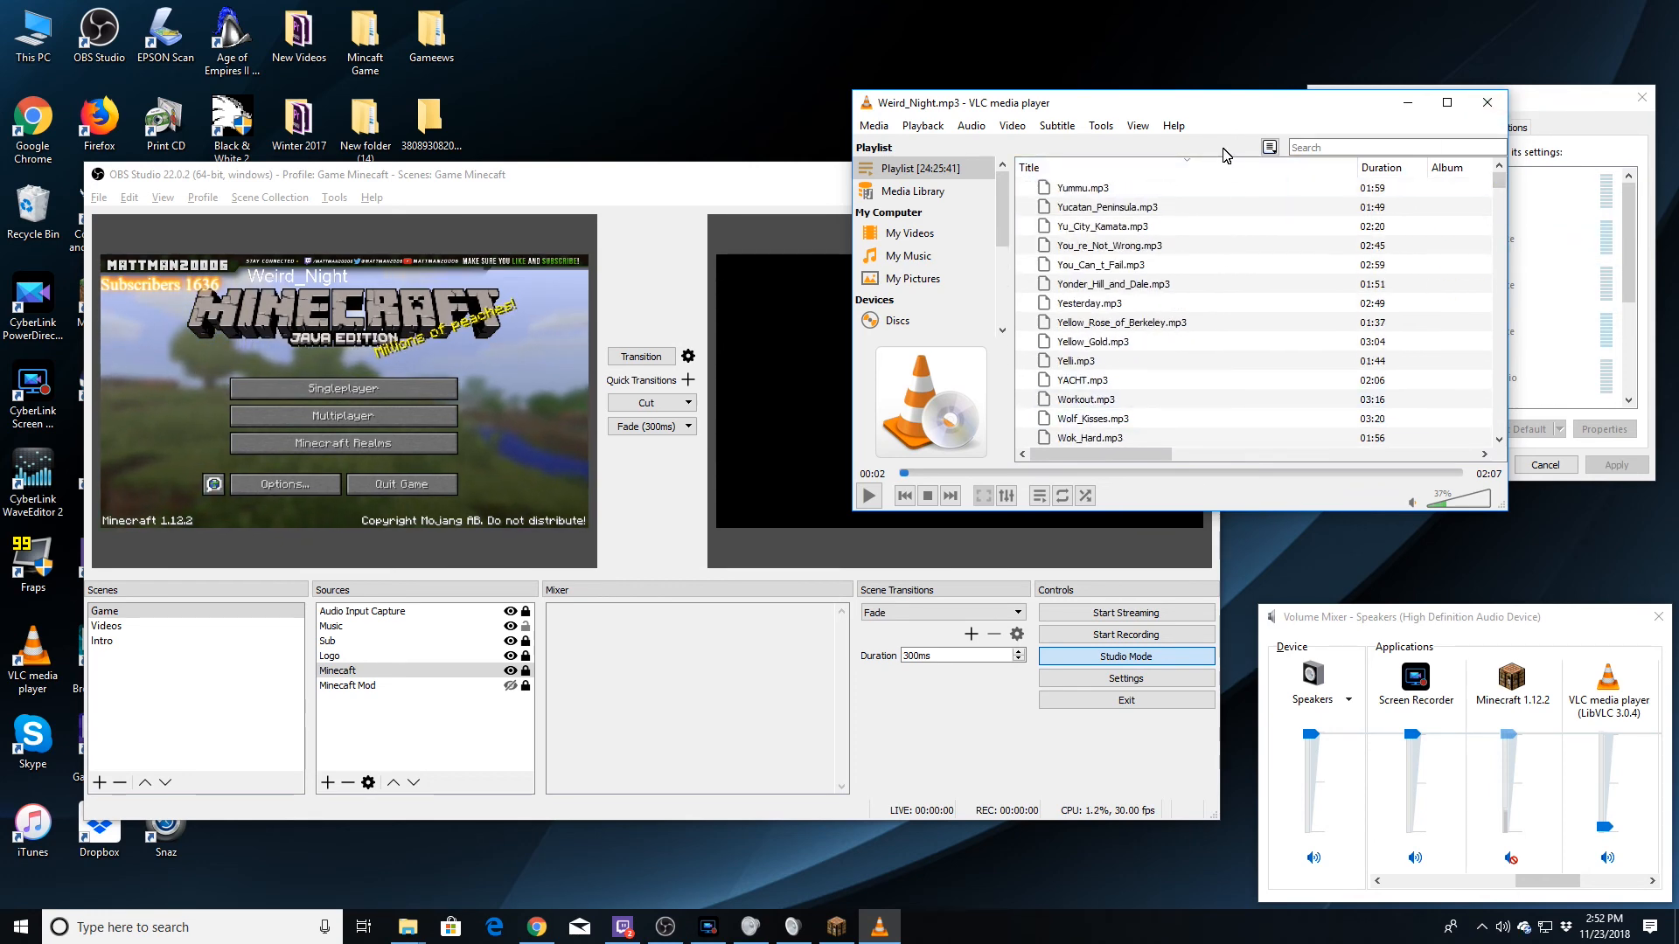
{"action": "left_click", "coordinate": [1218, 169]}
{"action": "left_click", "coordinate": [1501, 412]}
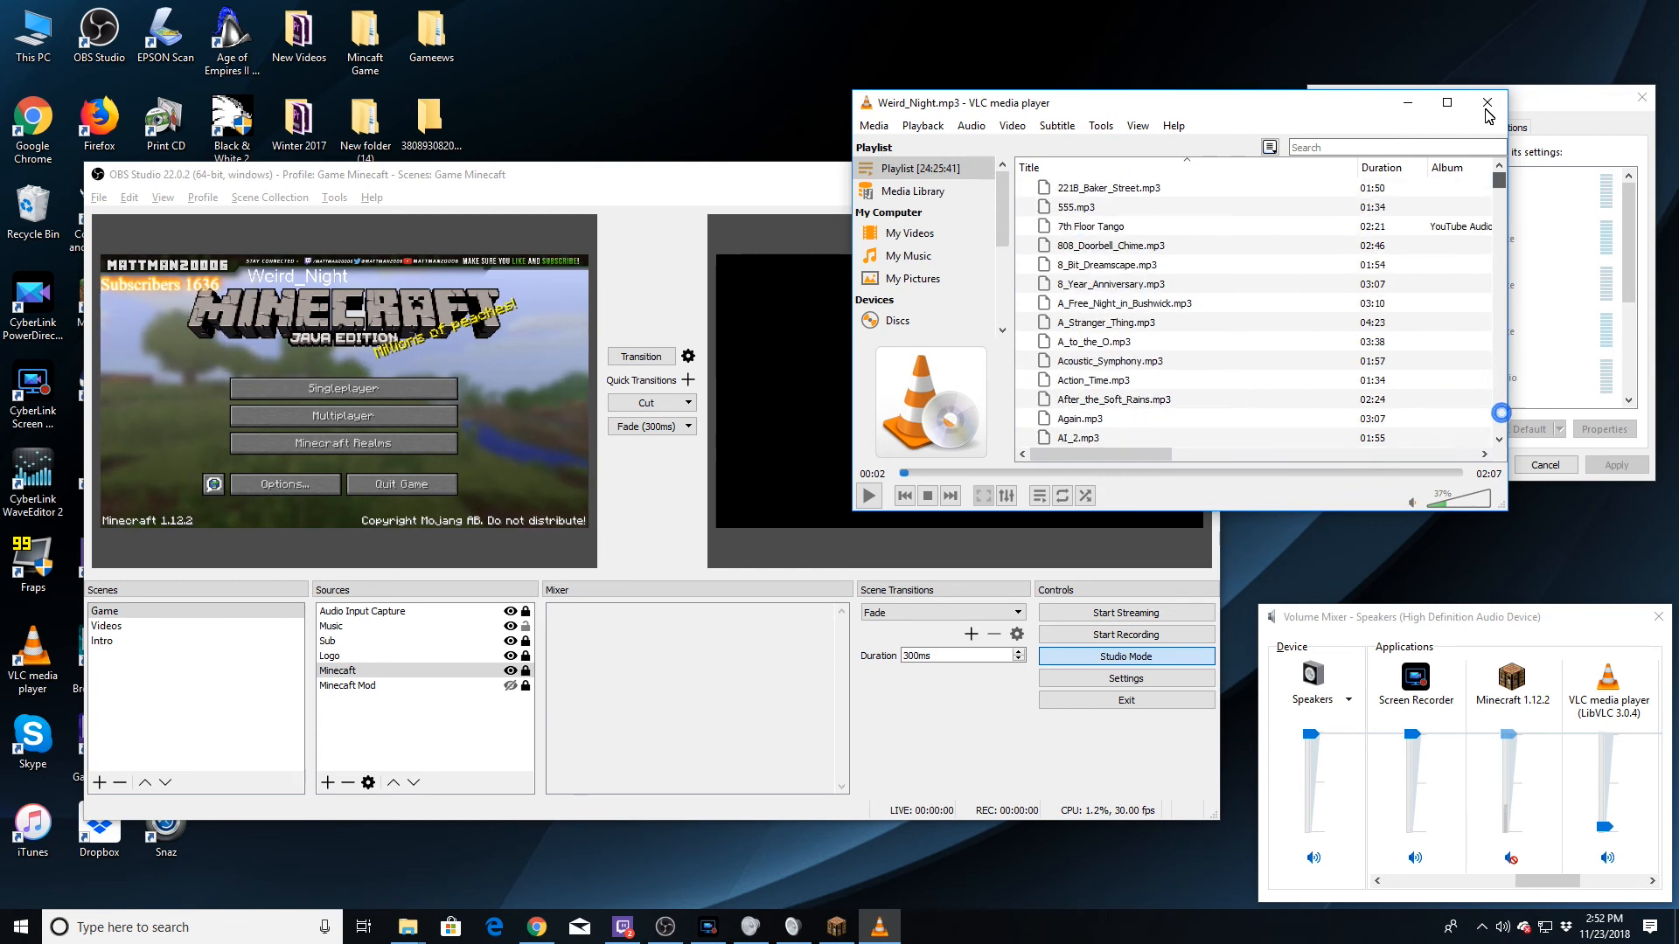
Play Blazing_Nights_of_Light.mp3, bring the OBS preview forward to check the song title and pause the track in VLC.
{"action": "scroll", "coordinate": [1490, 194], "scroll_direction": "down", "scroll_amount": 15}
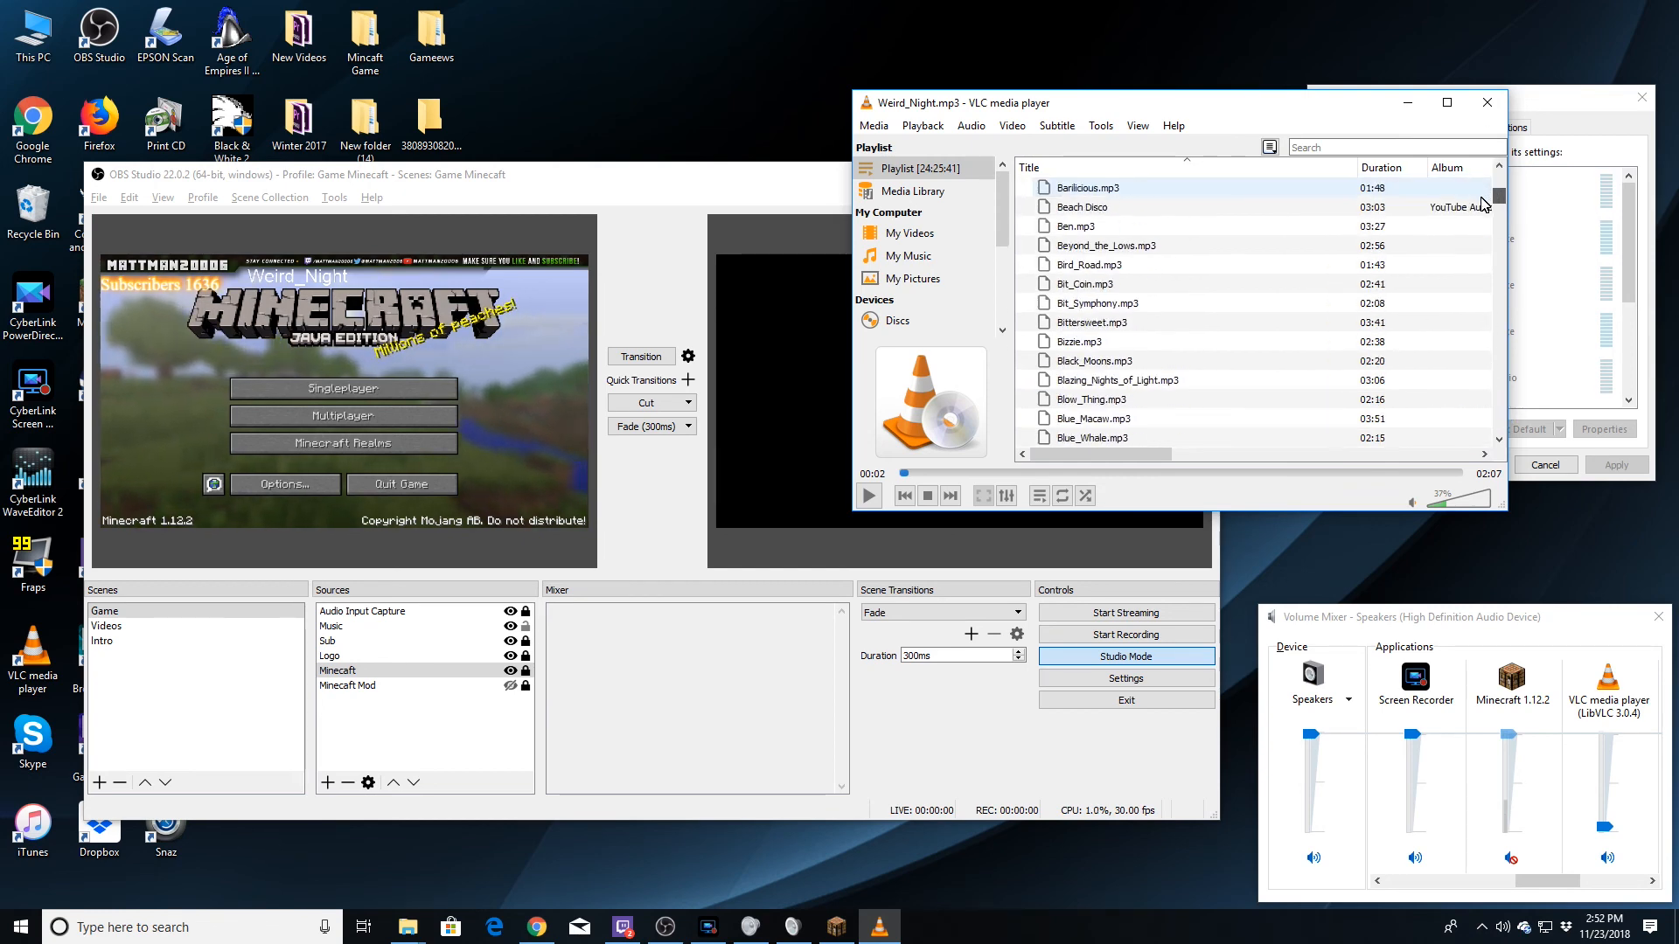
{"action": "double_click", "coordinate": [1163, 210]}
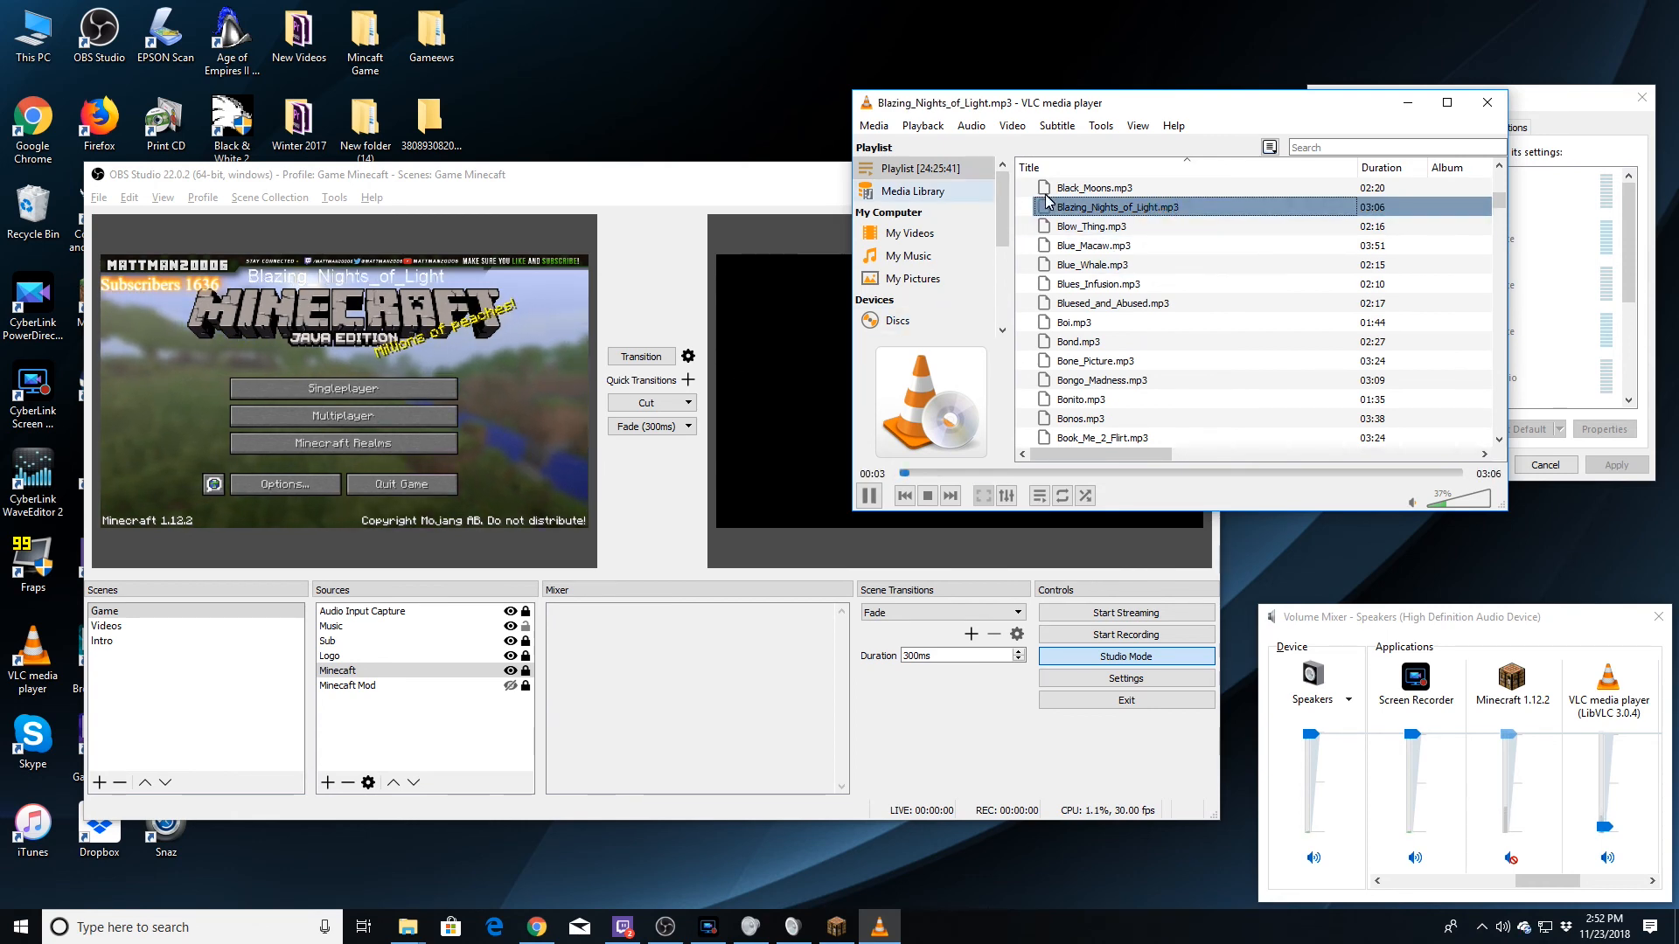
{"action": "left_click_drag", "start_coordinate": [479, 185], "coordinate": [585, 236]}
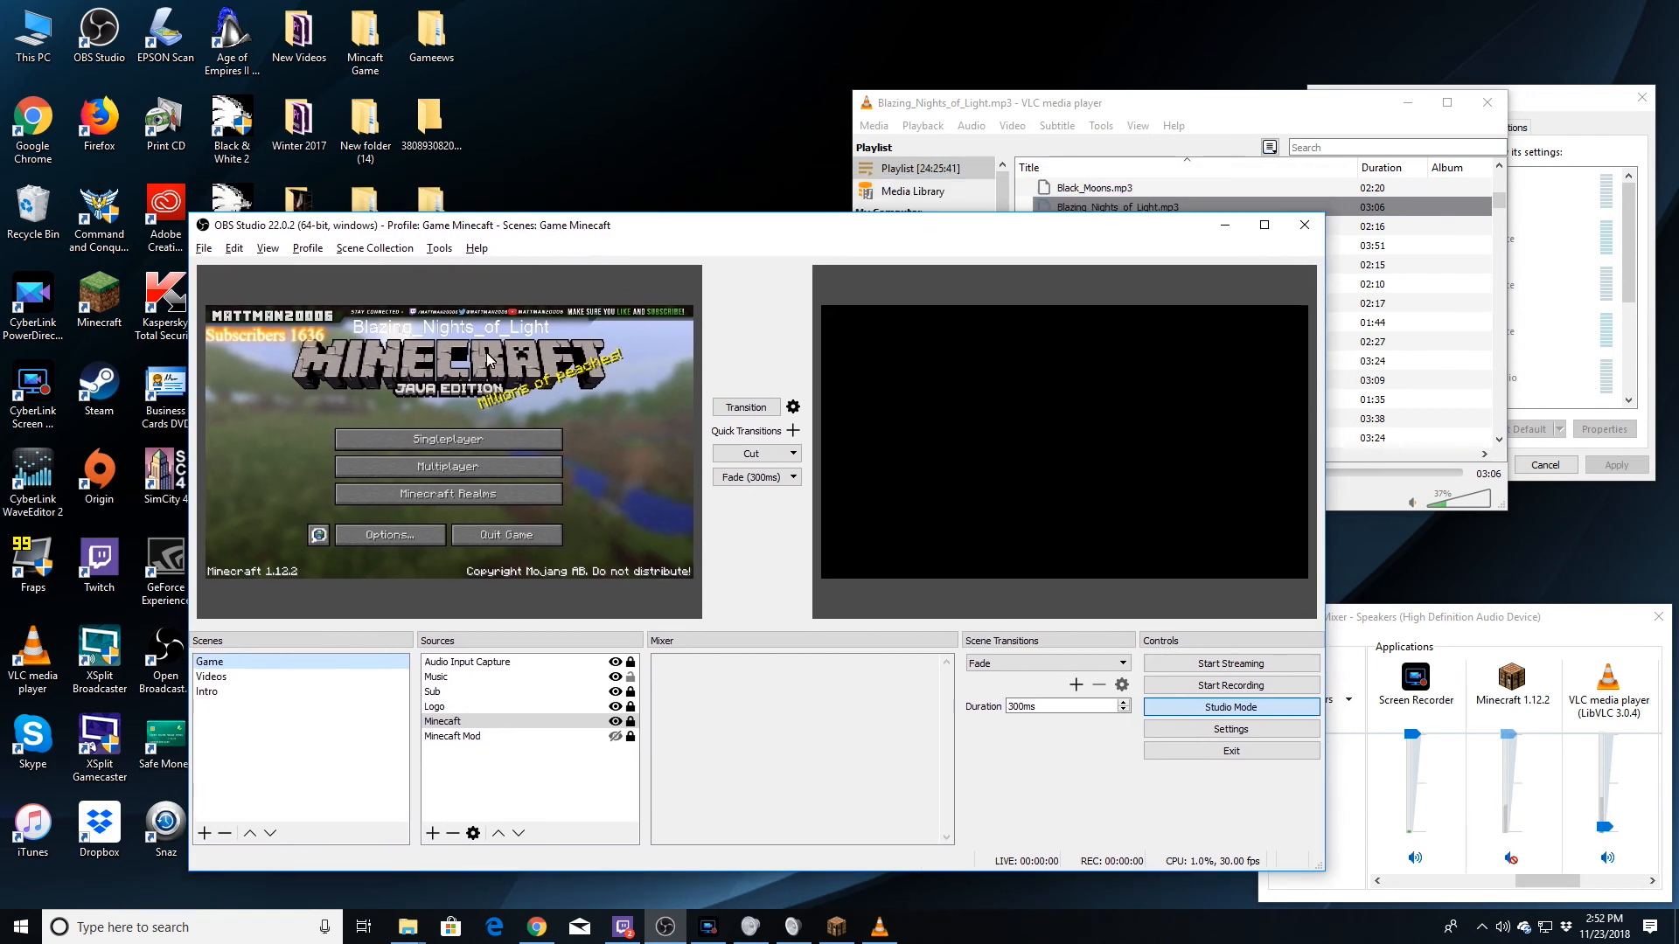
{"action": "left_click", "coordinate": [911, 128]}
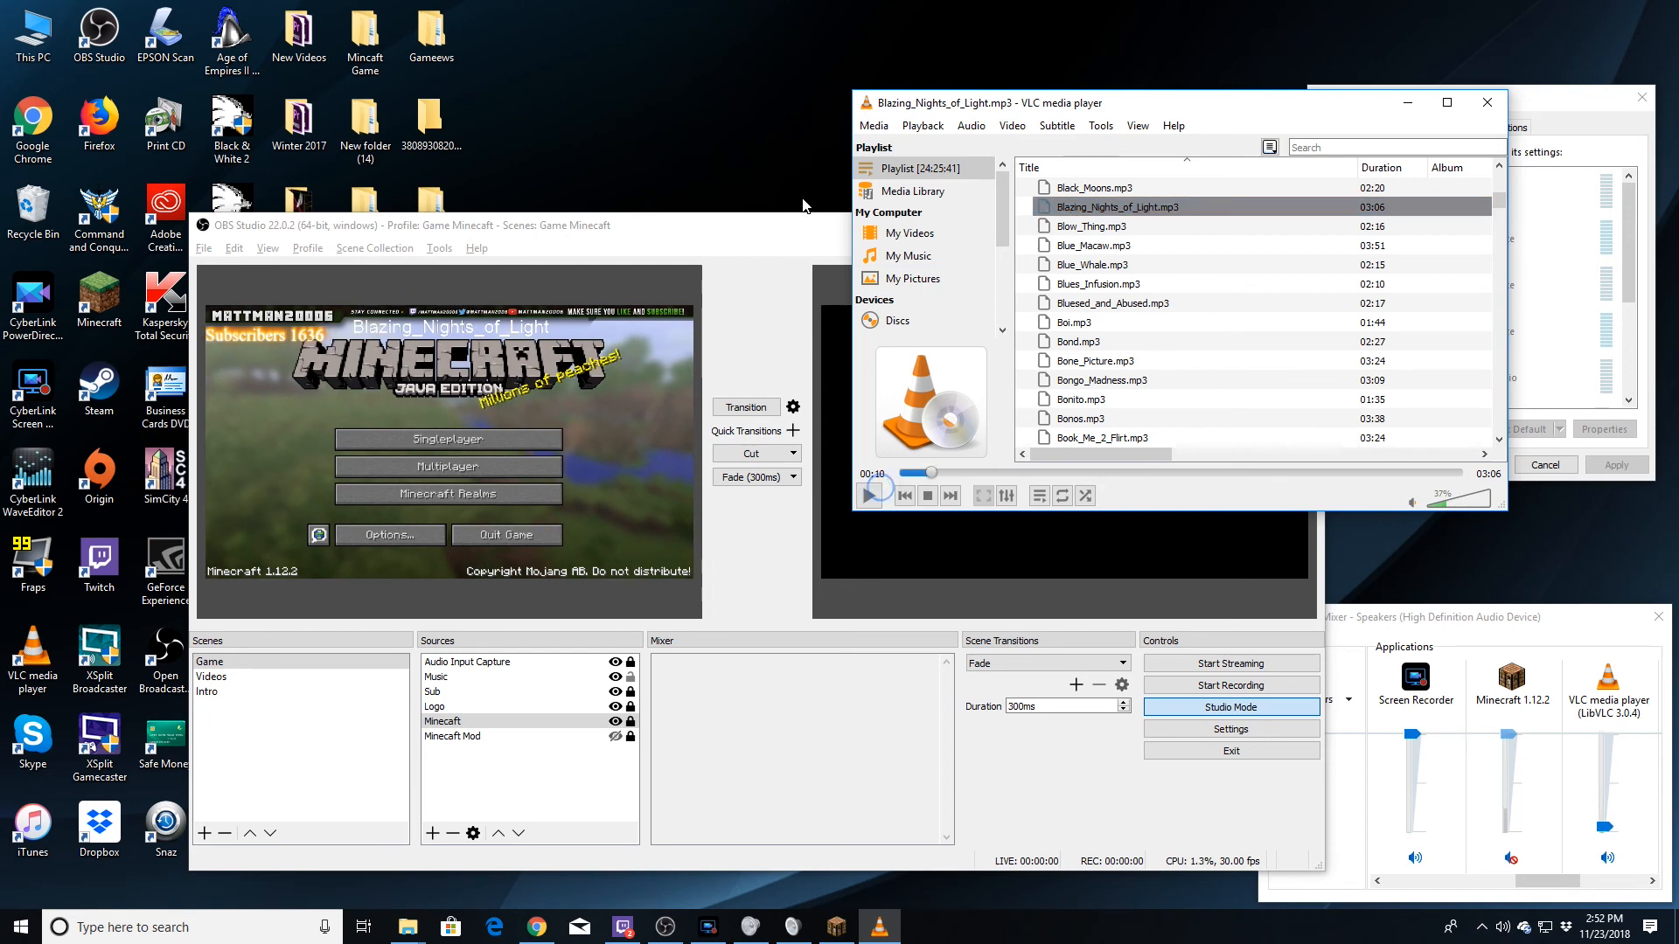
Bring OBS forward, move its window higher on the desktop and select the Audio Input Capture source in the Game scene.
{"action": "left_click_drag", "start_coordinate": [765, 233], "coordinate": [728, 153]}
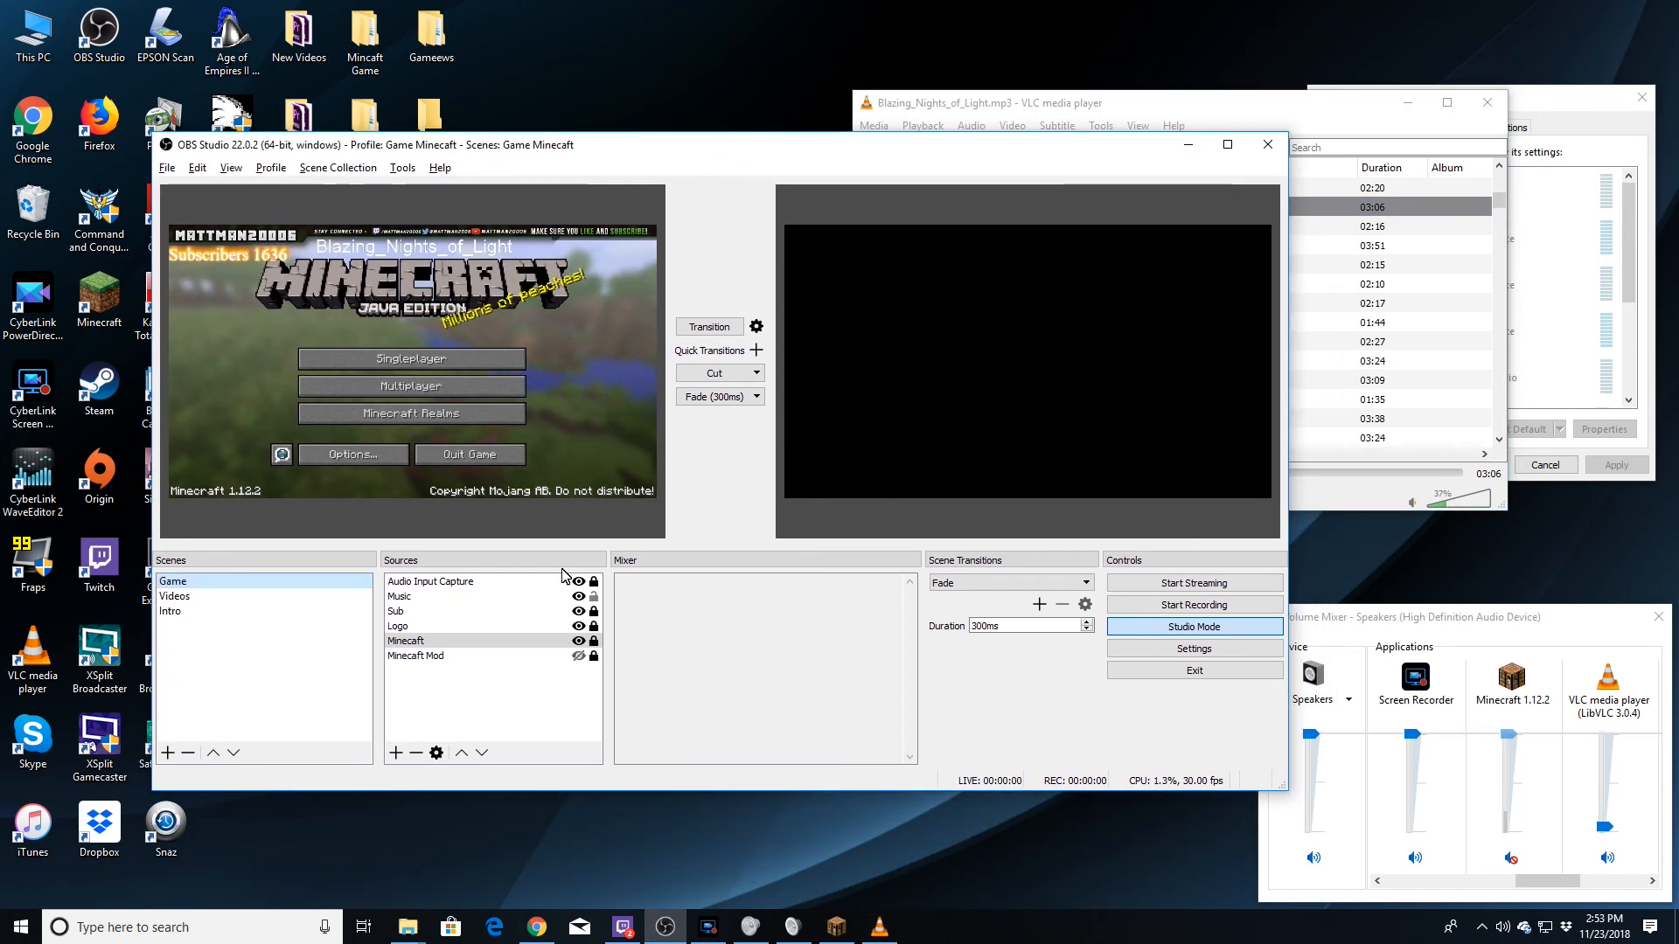
{"action": "left_click", "coordinate": [441, 641]}
{"action": "left_click", "coordinate": [447, 583]}
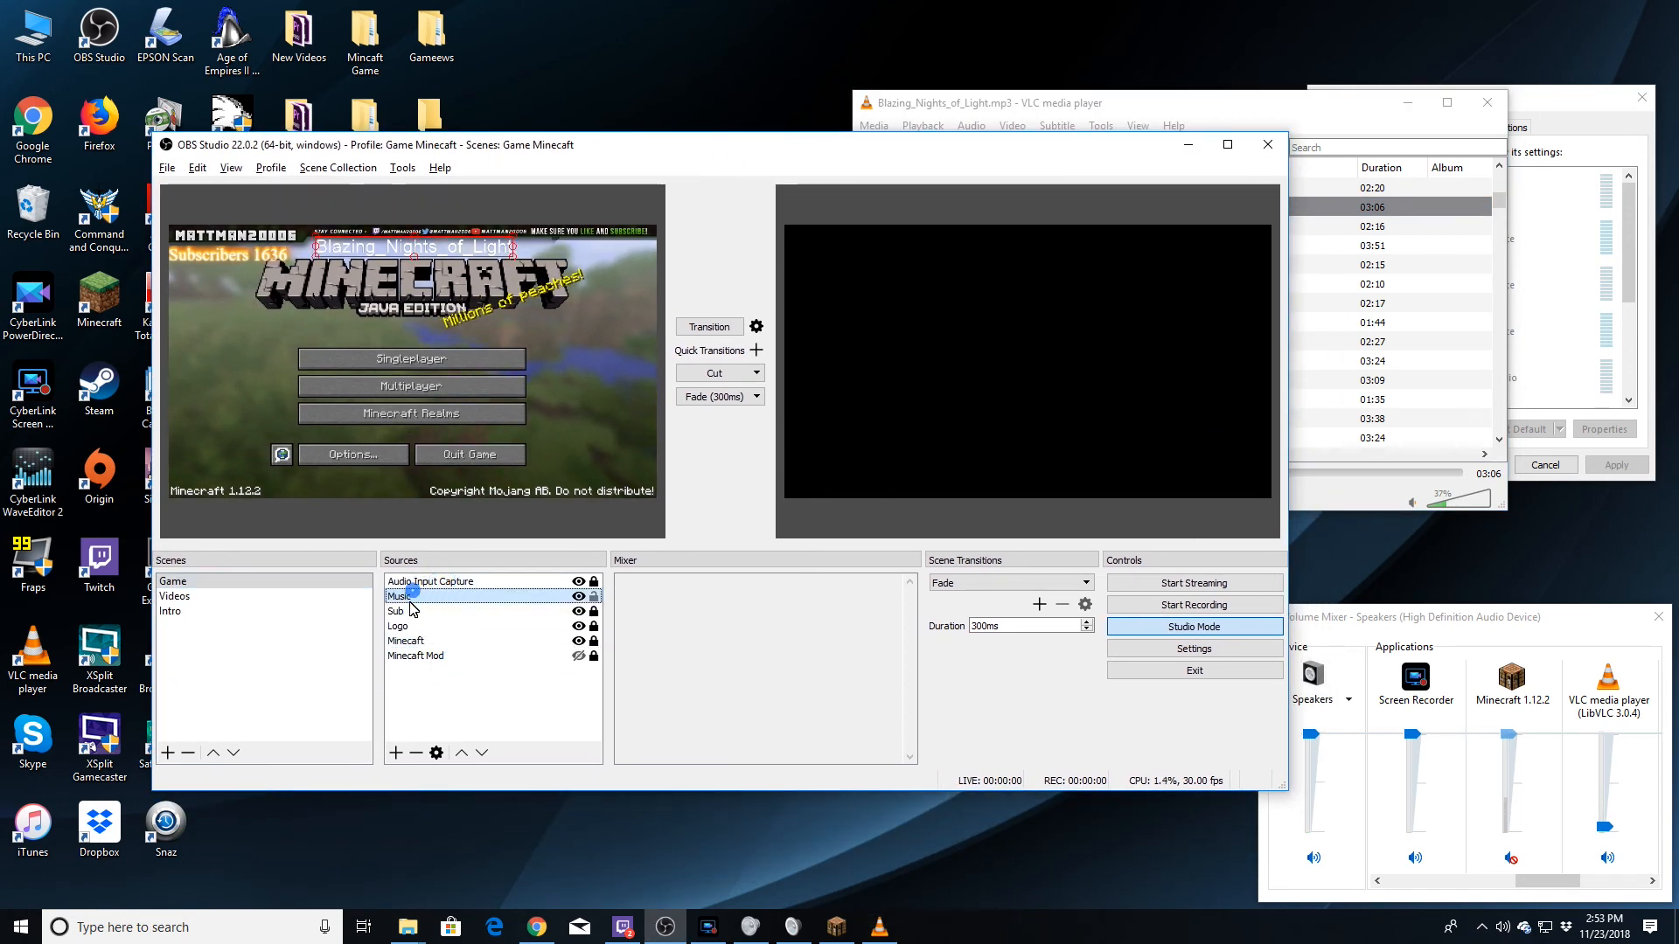
{"action": "left_click", "coordinate": [701, 627]}
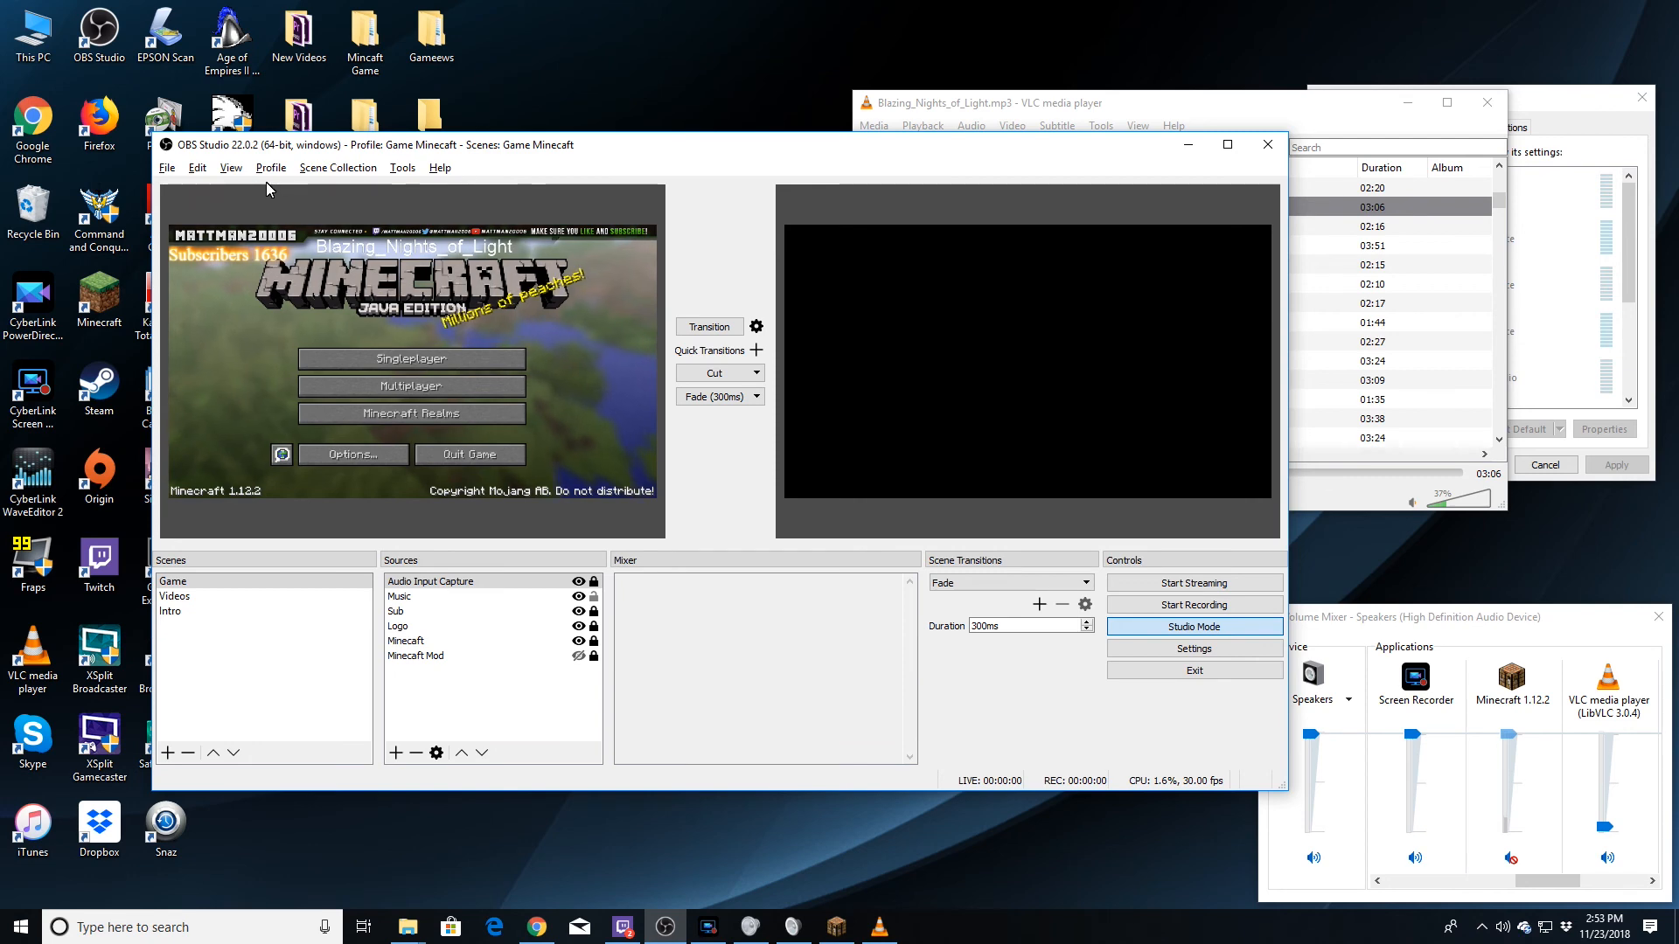
Switch to the Untitled scene collection to check its audio mixer, and pause the track in VLC.
{"action": "left_click", "coordinate": [337, 167]}
{"action": "left_click", "coordinate": [362, 351]}
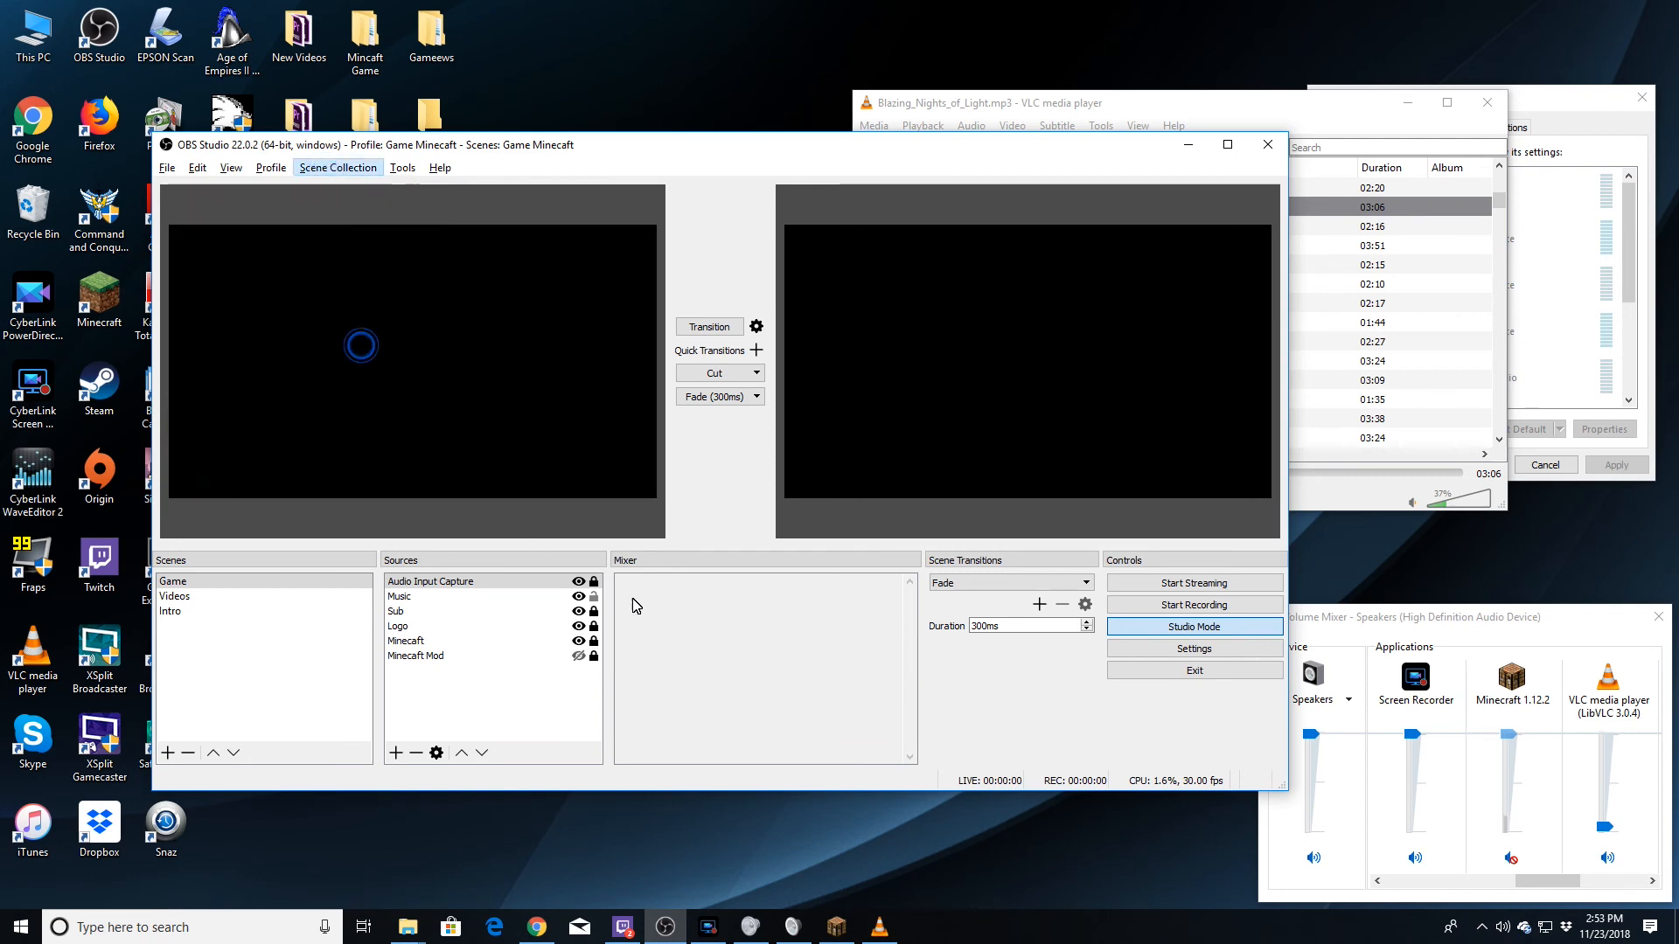
{"action": "left_click", "coordinate": [1298, 114]}
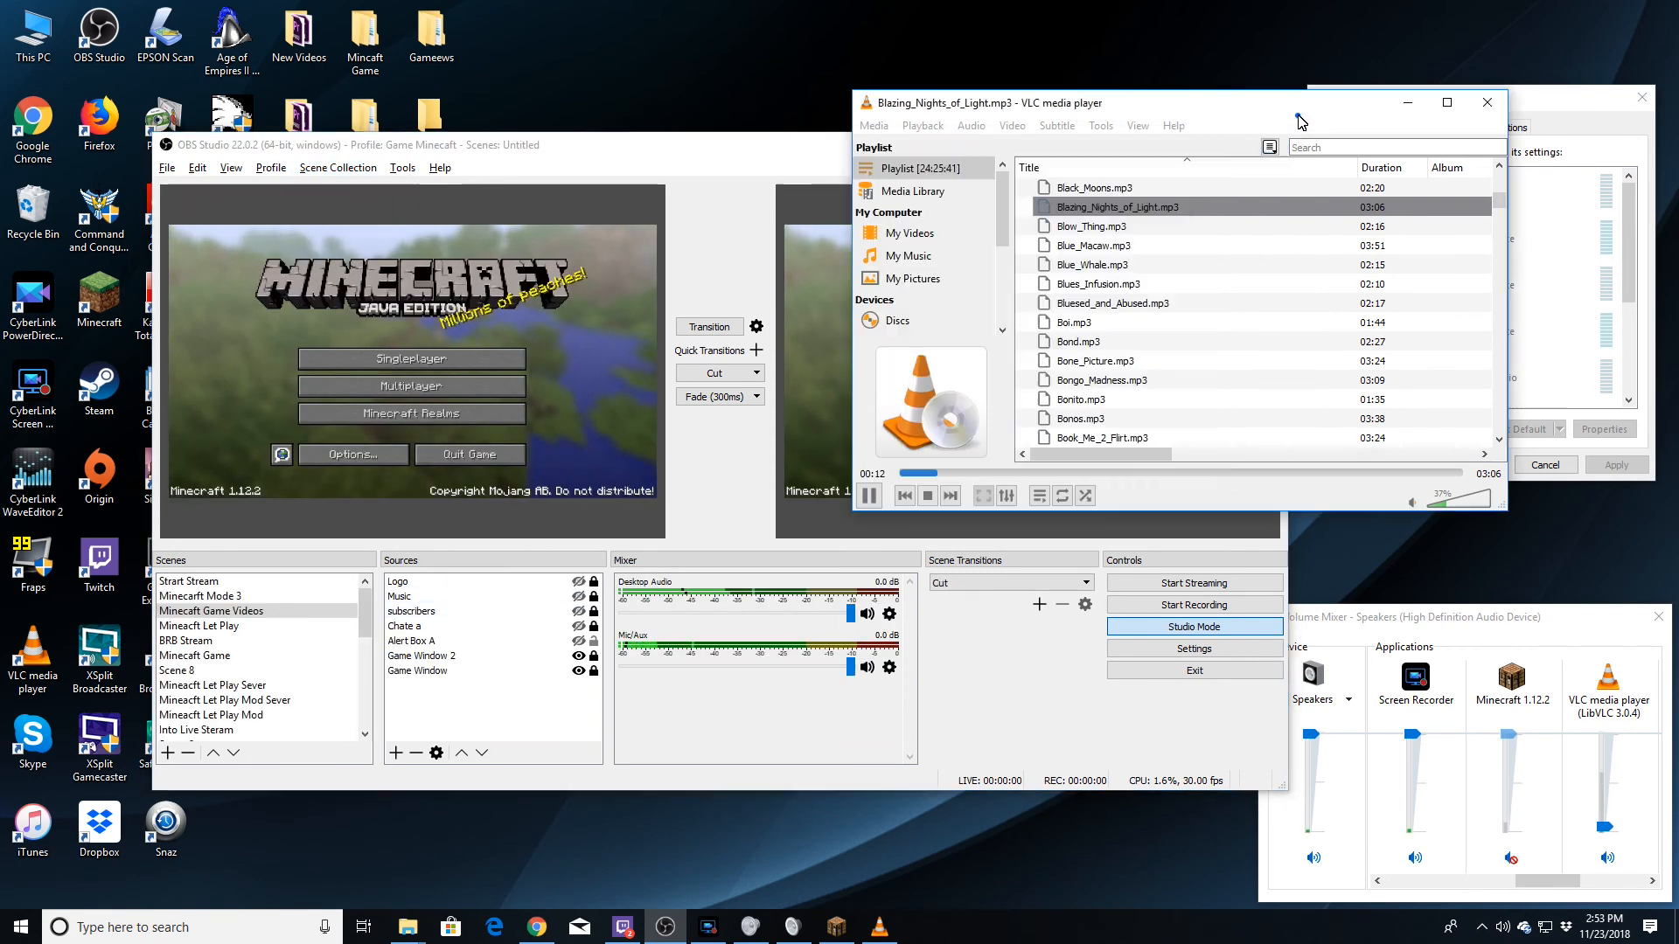
{"action": "left_click", "coordinate": [868, 496]}
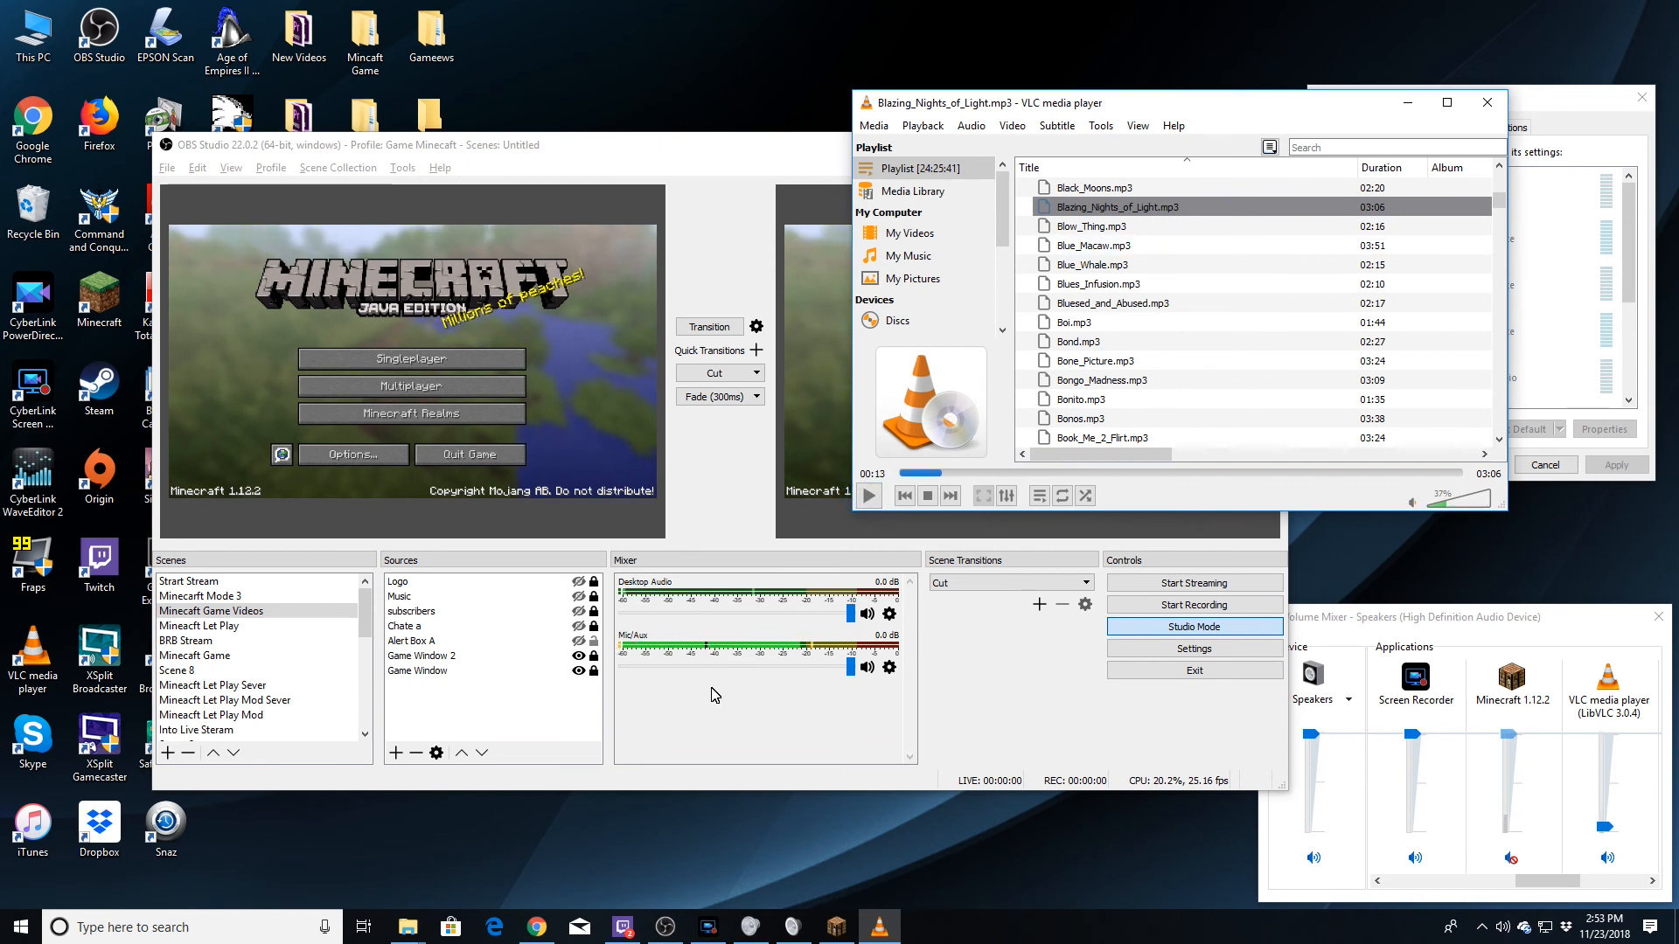
Return to the Game Minecaft scene collection and compare its audio mixer, bringing VLC and OBS forward in turn.
{"action": "left_click", "coordinate": [706, 561]}
{"action": "left_click", "coordinate": [337, 168]}
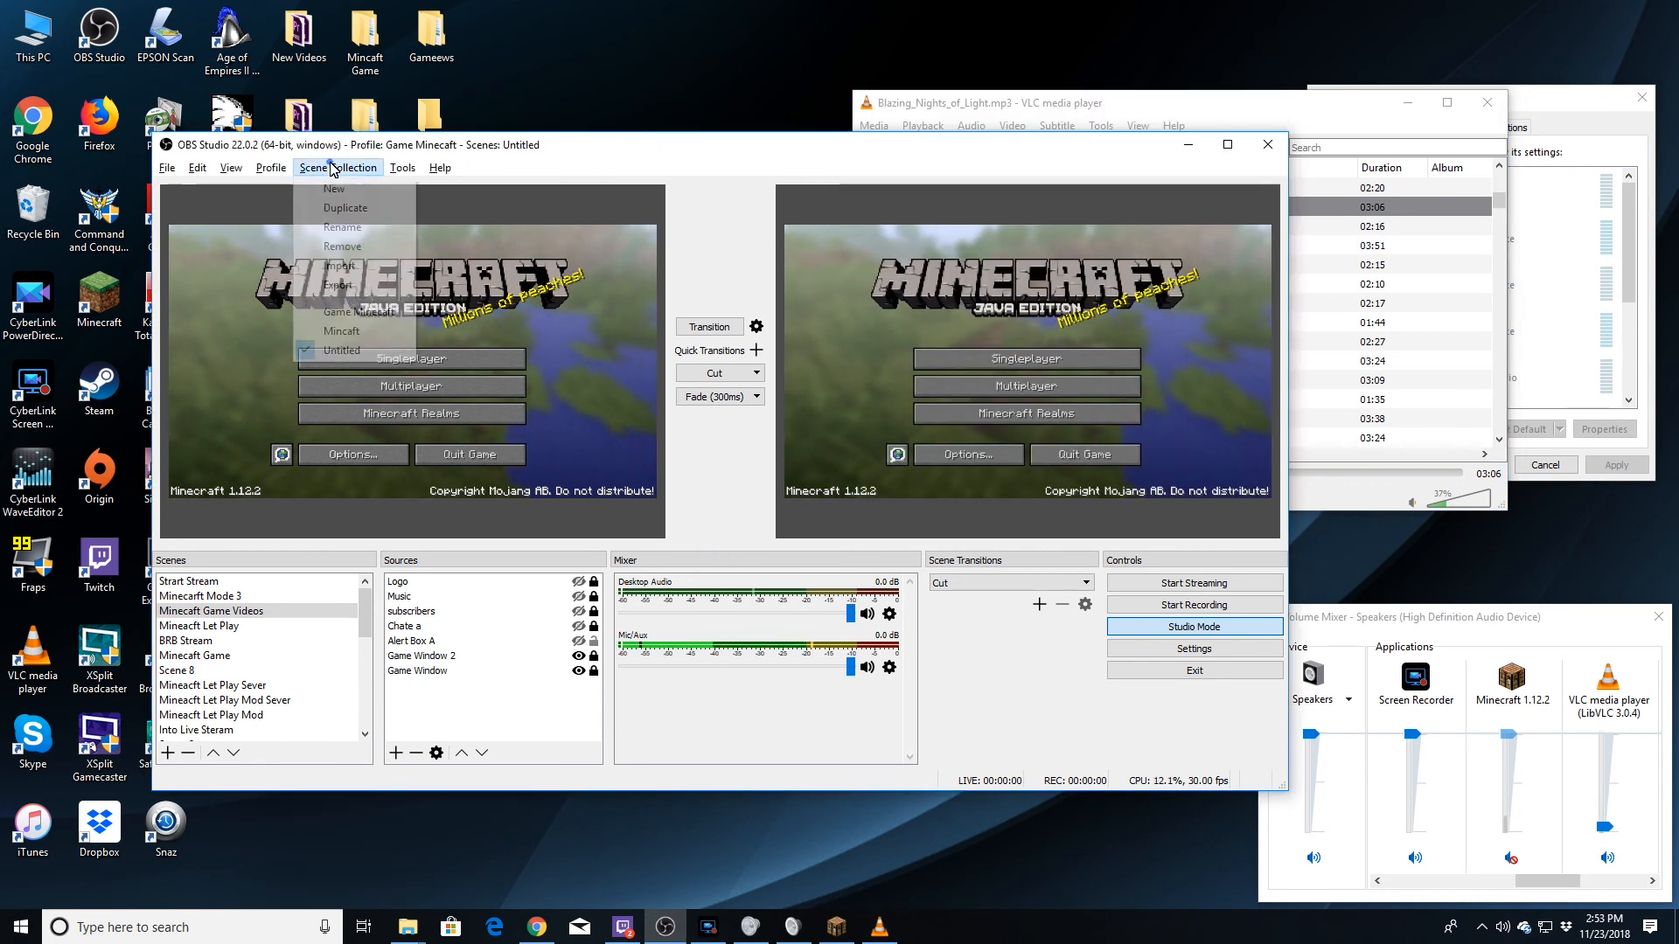
{"action": "left_click", "coordinate": [354, 315]}
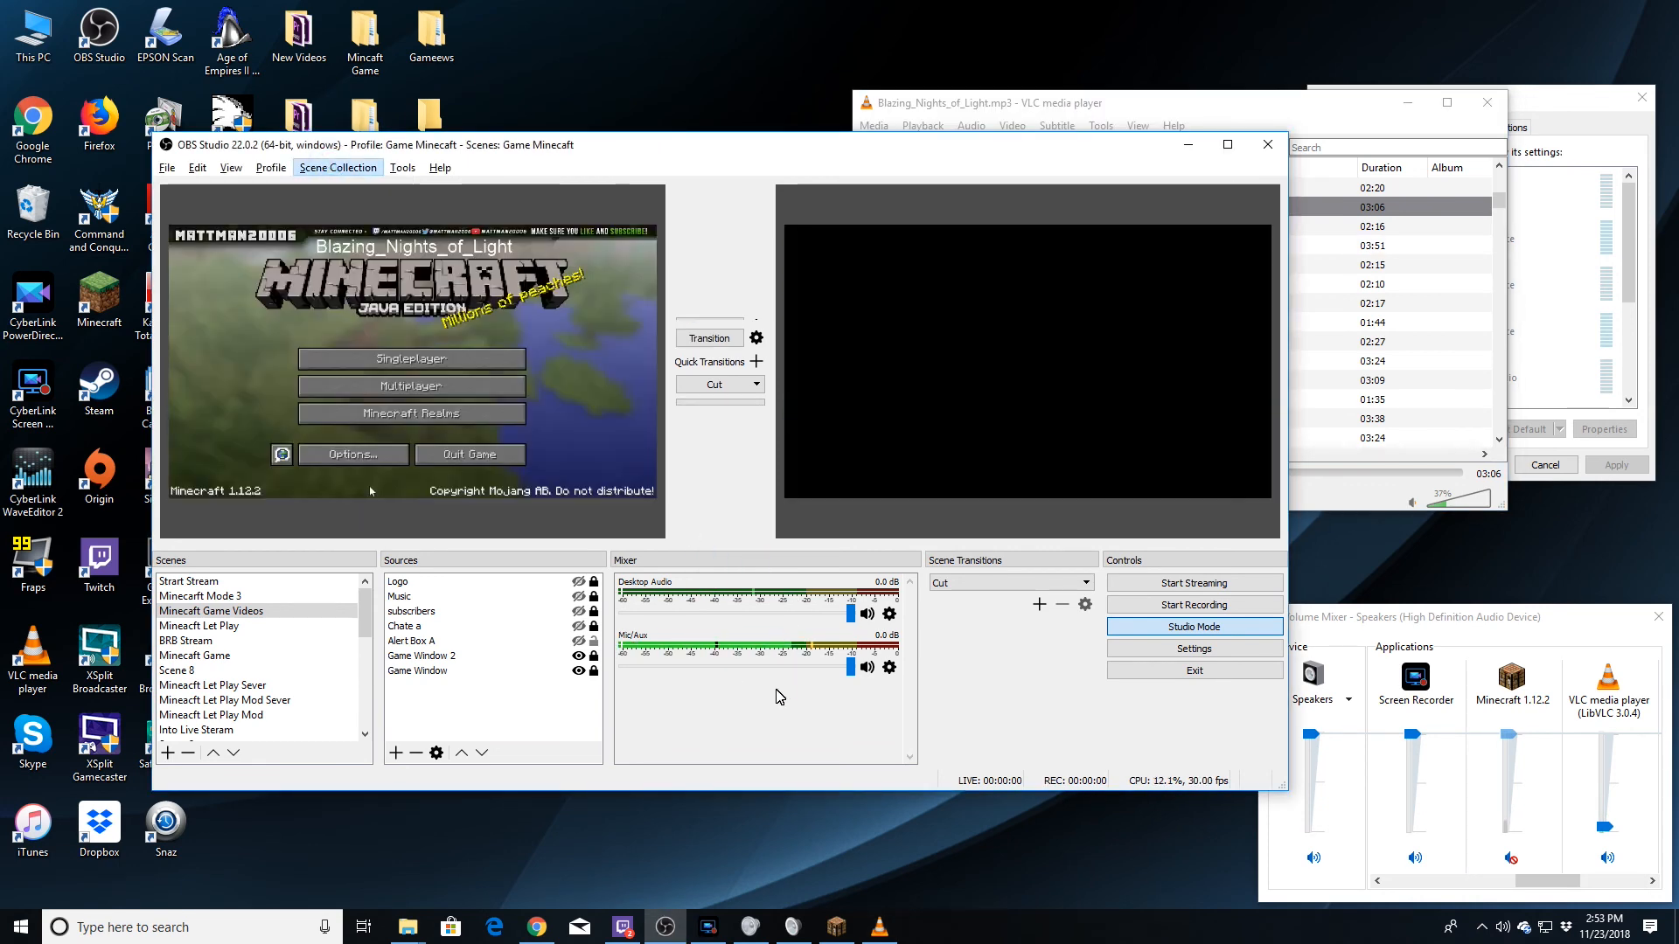
{"action": "left_click", "coordinate": [1348, 105]}
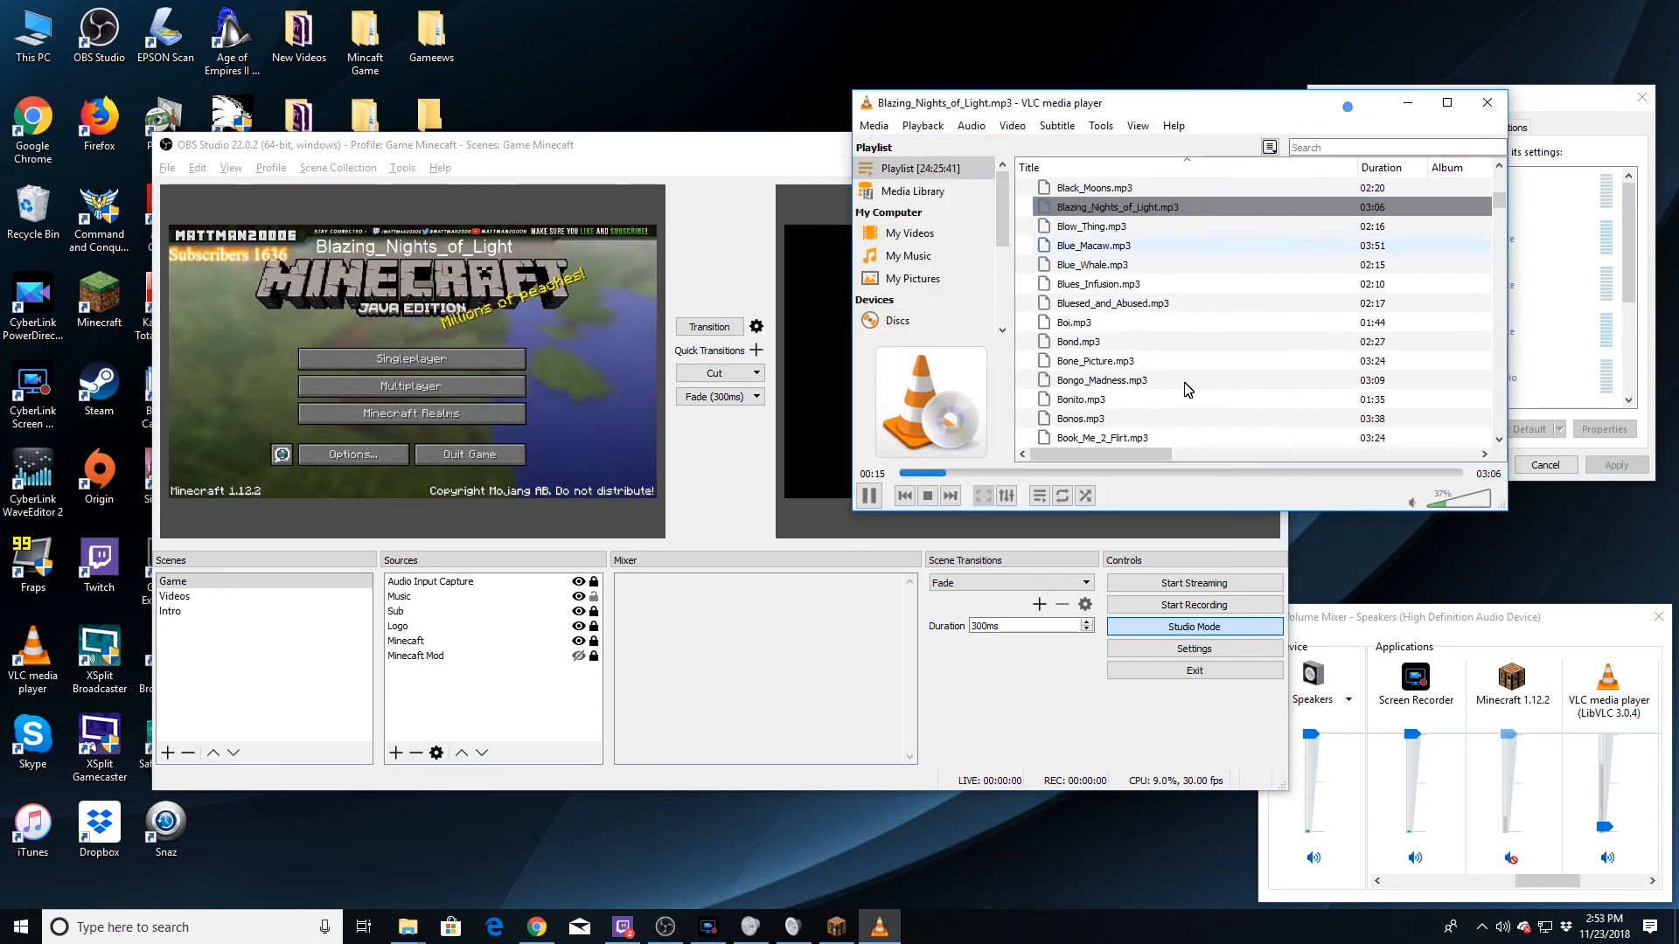
{"action": "left_click", "coordinate": [781, 592]}
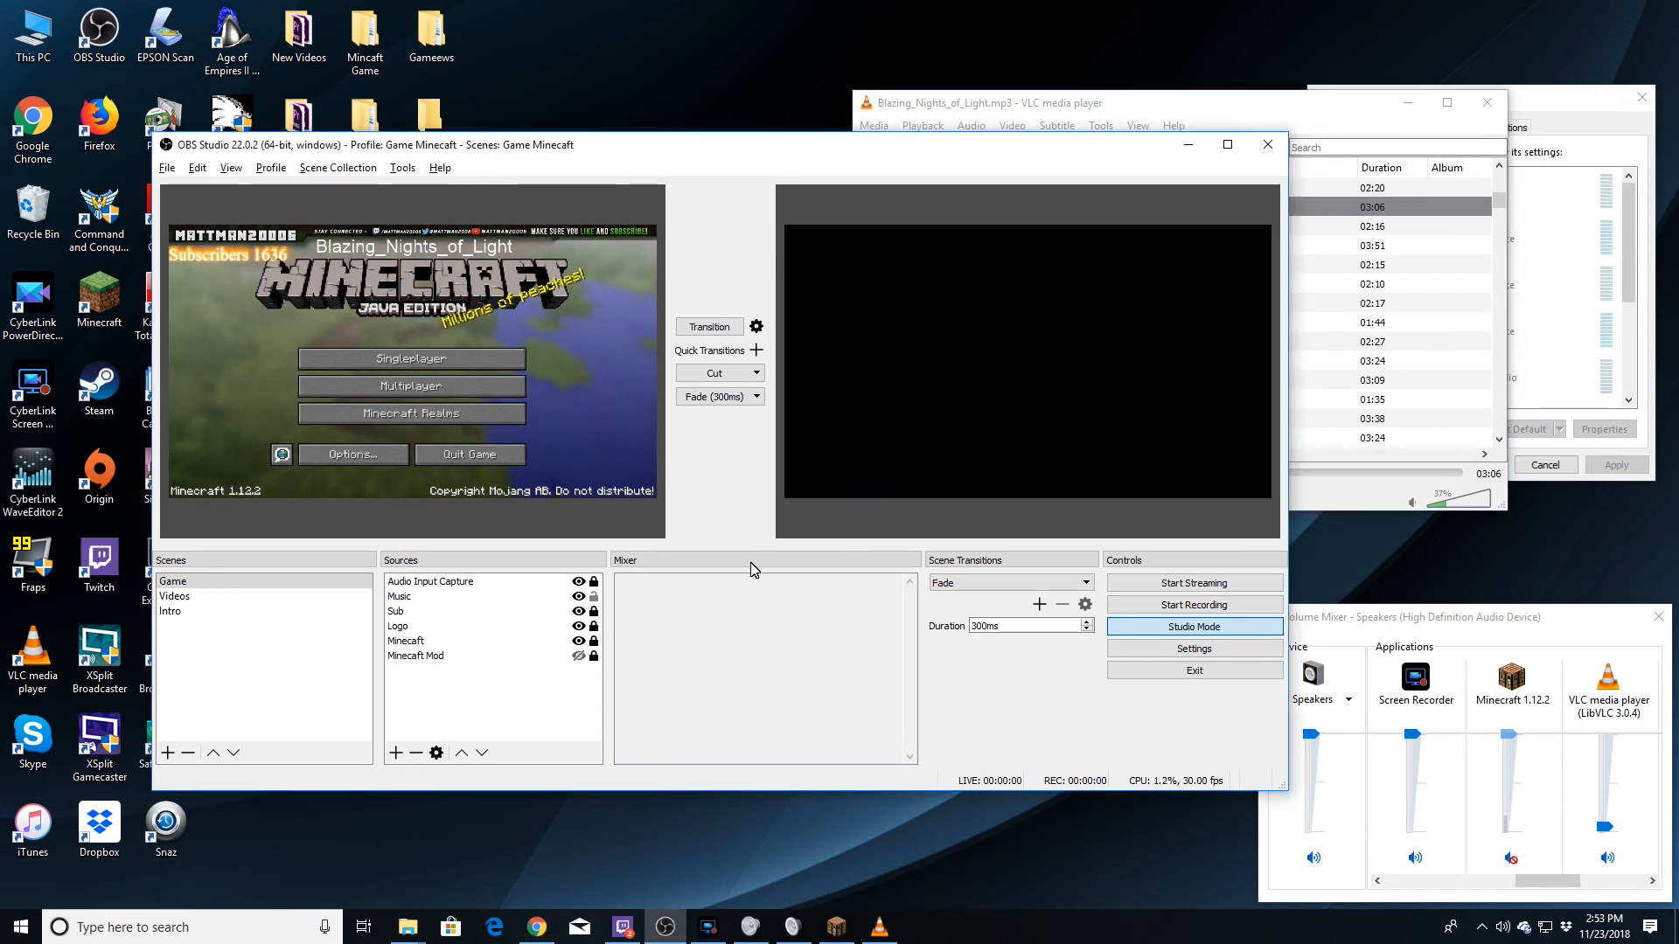
Open and close the Advanced Audio Properties for the mixer, and look through the available OBS tools.
{"action": "right_click", "coordinate": [752, 617]}
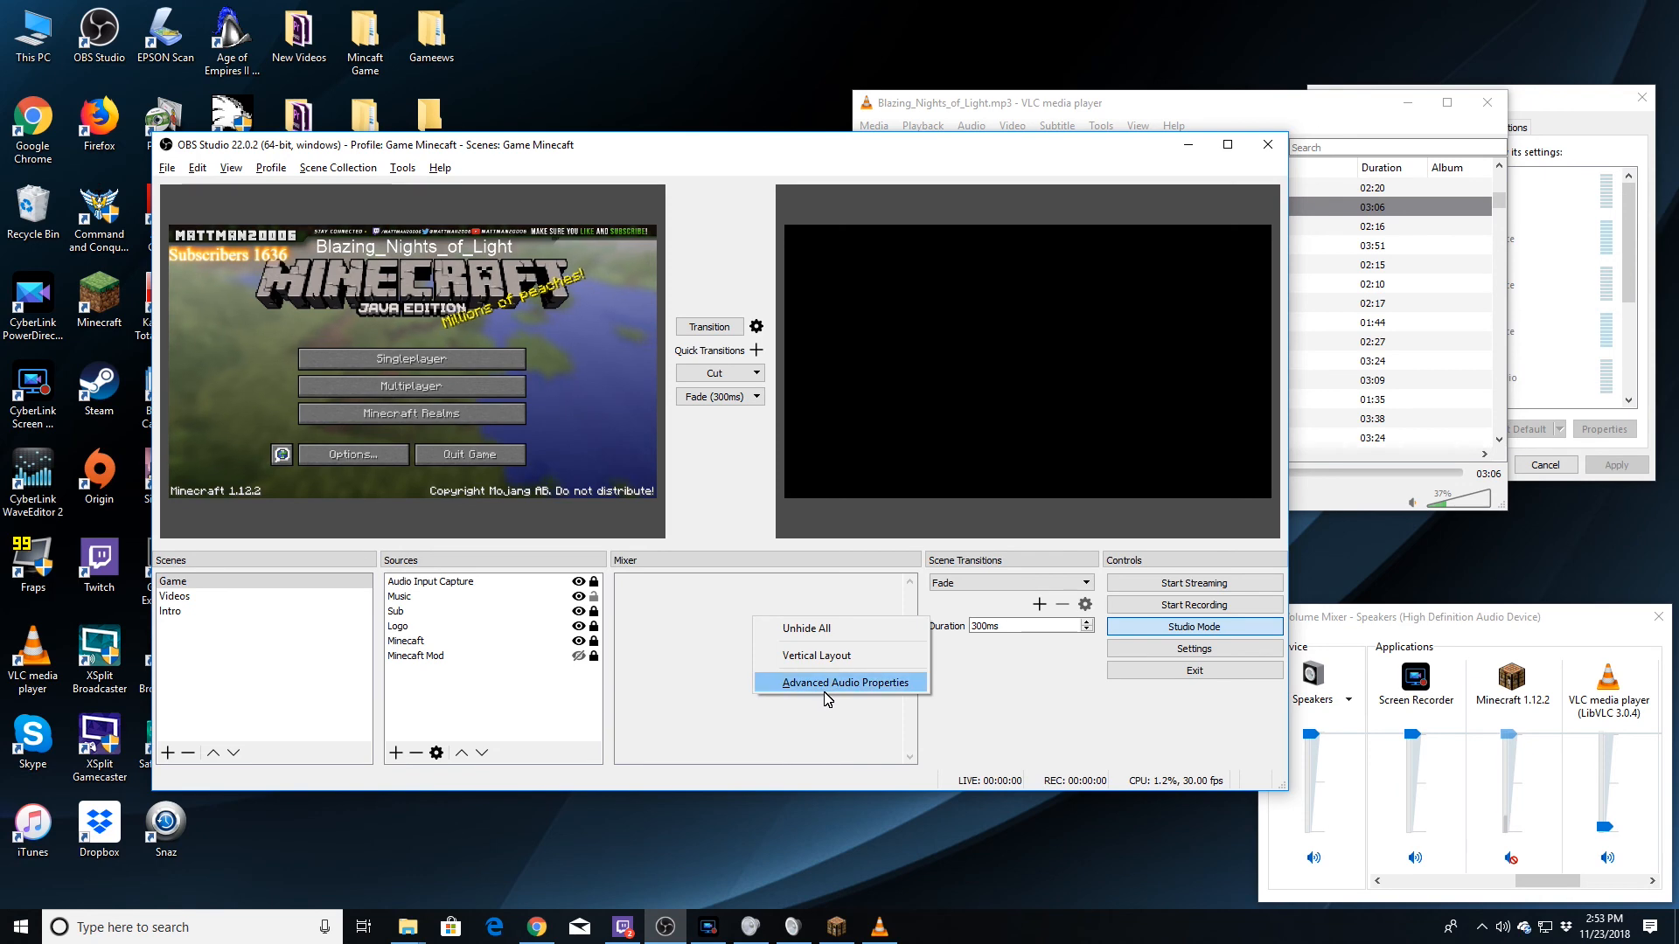
{"action": "left_click", "coordinate": [798, 681]}
{"action": "left_click", "coordinate": [1113, 605]}
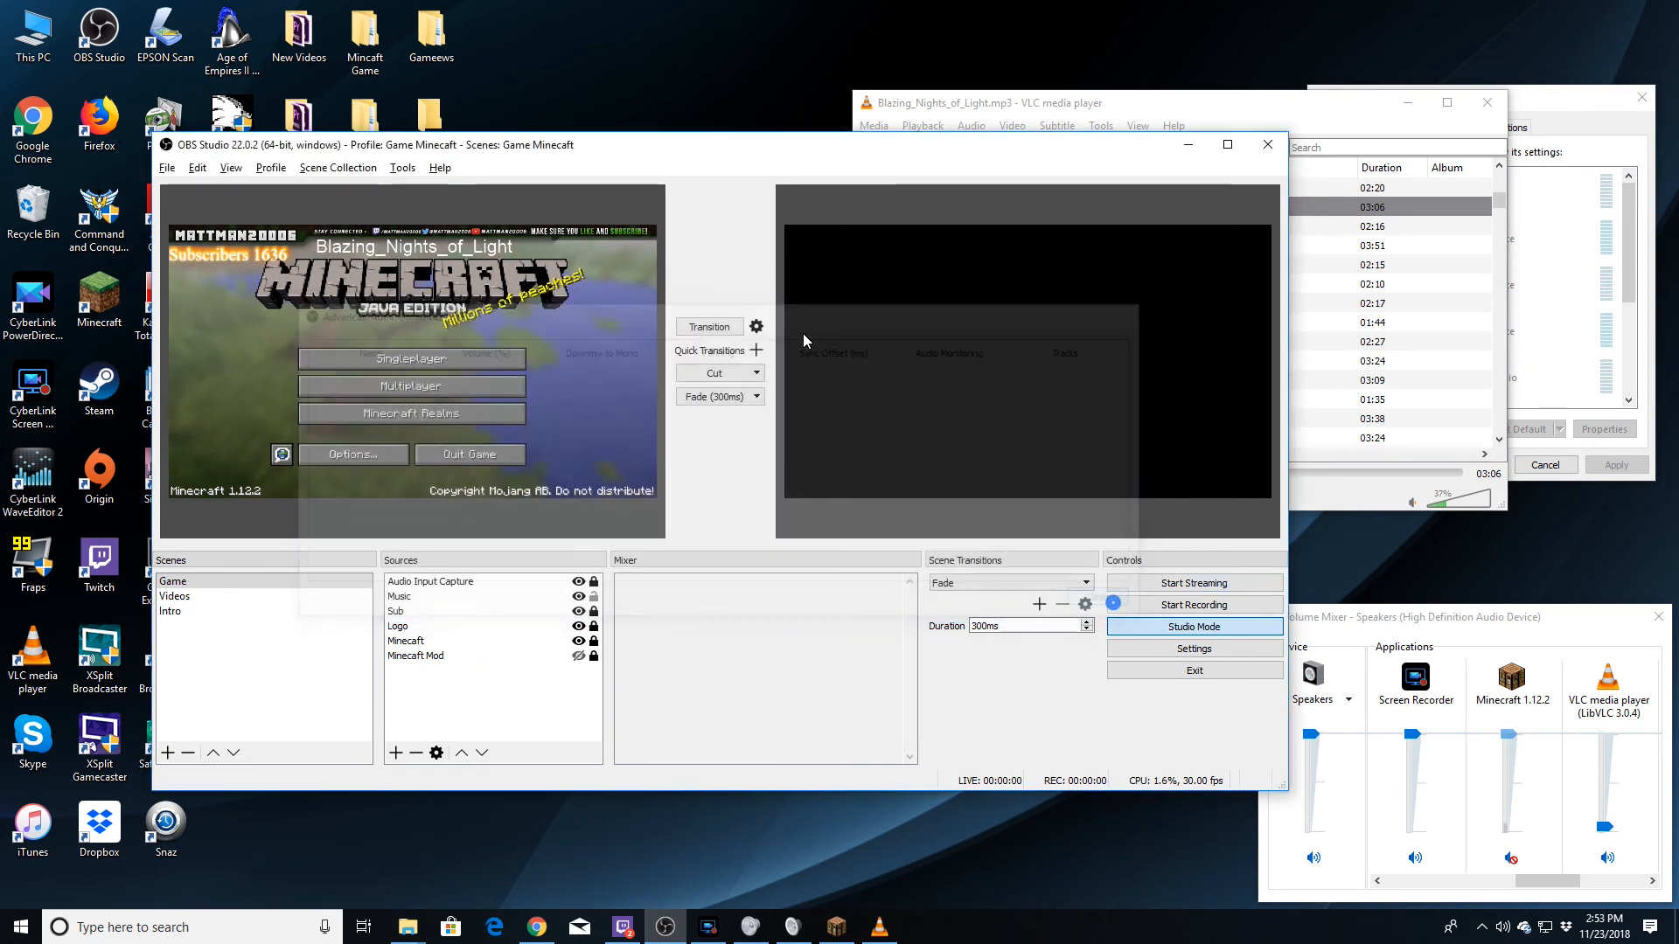
{"action": "left_click", "coordinate": [402, 168]}
{"action": "mouse_move", "coordinate": [440, 168]}
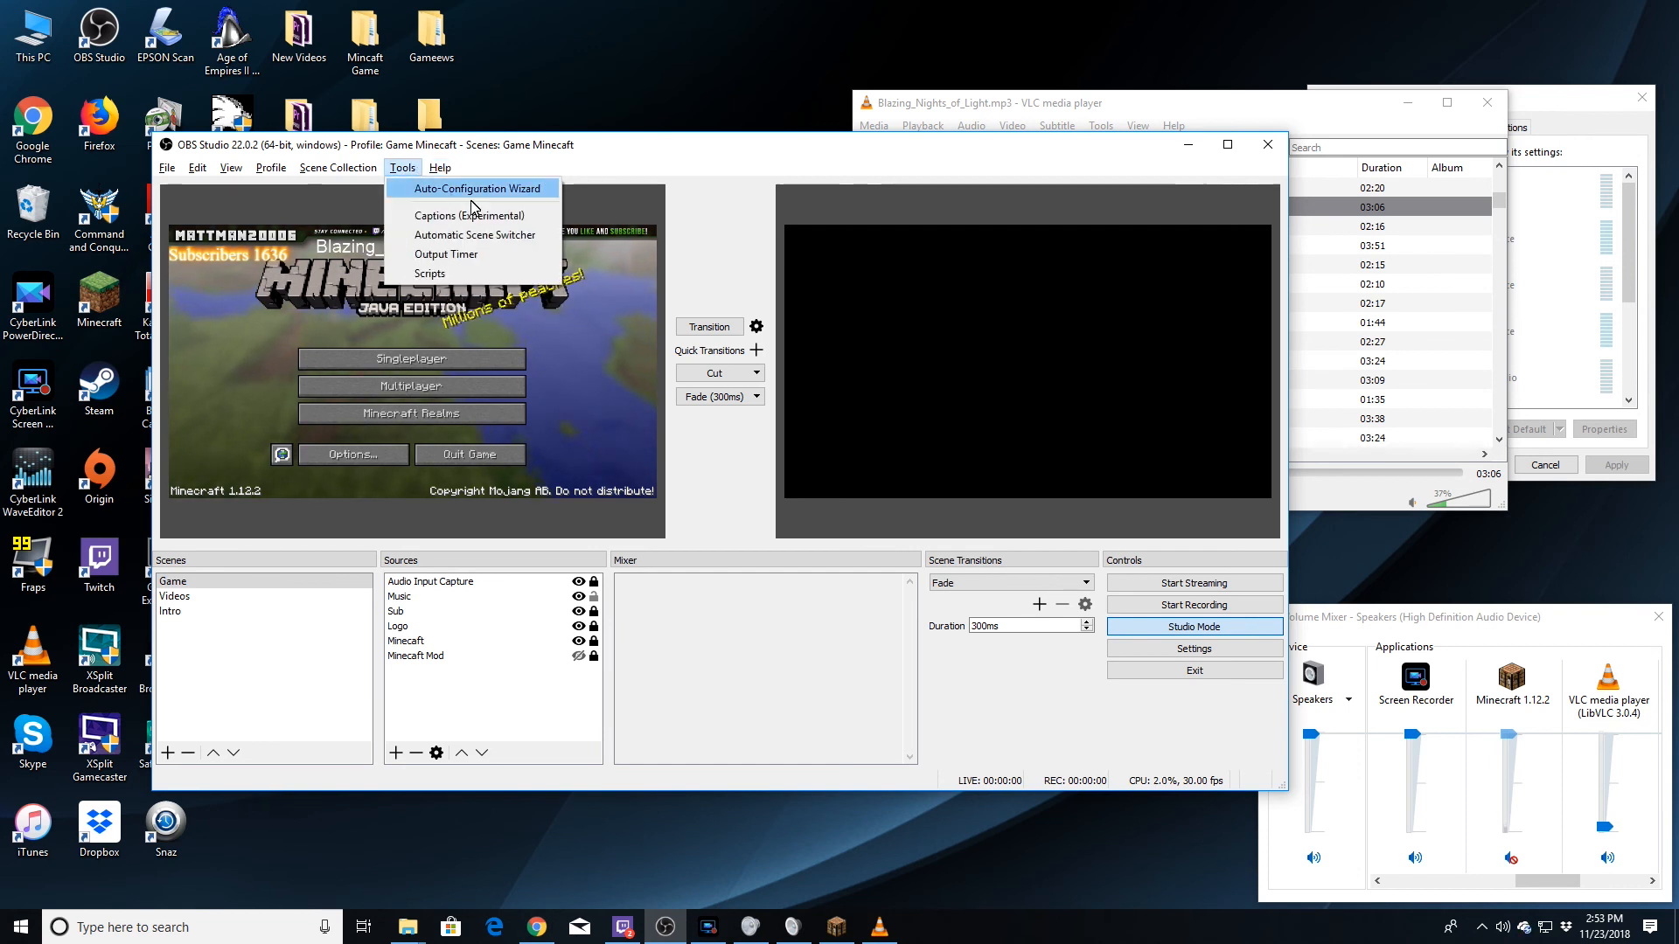
Review the Stream settings in OBS, including the available stream types and streaming services.
{"action": "left_click", "coordinate": [167, 168]}
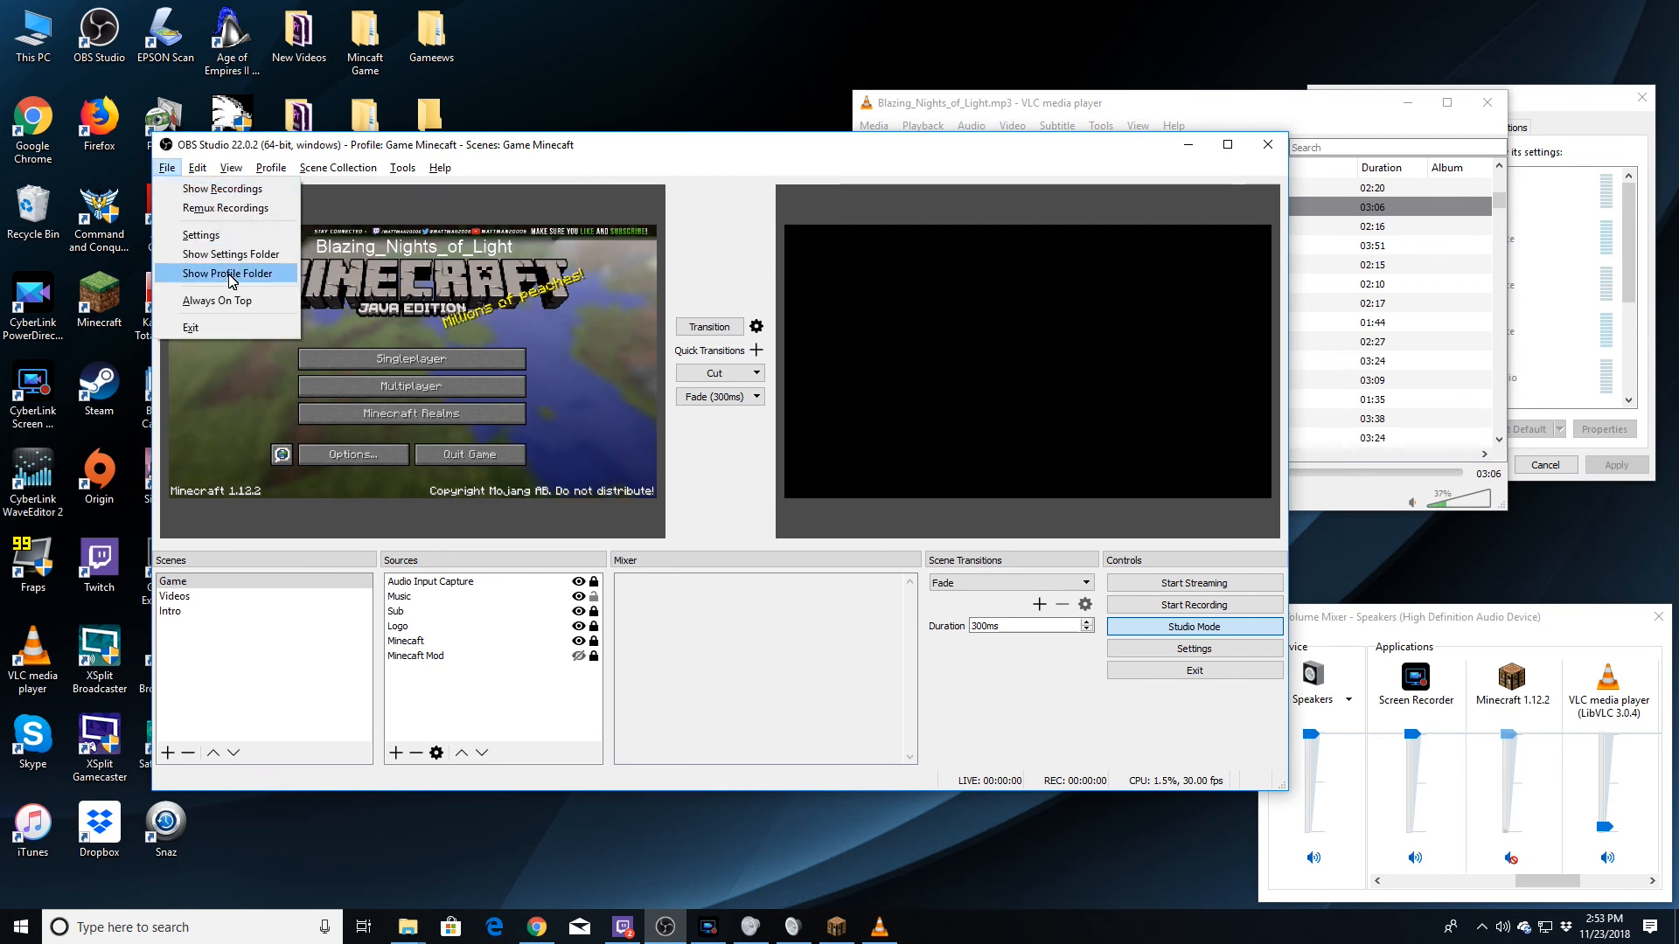
{"action": "left_click", "coordinate": [210, 234]}
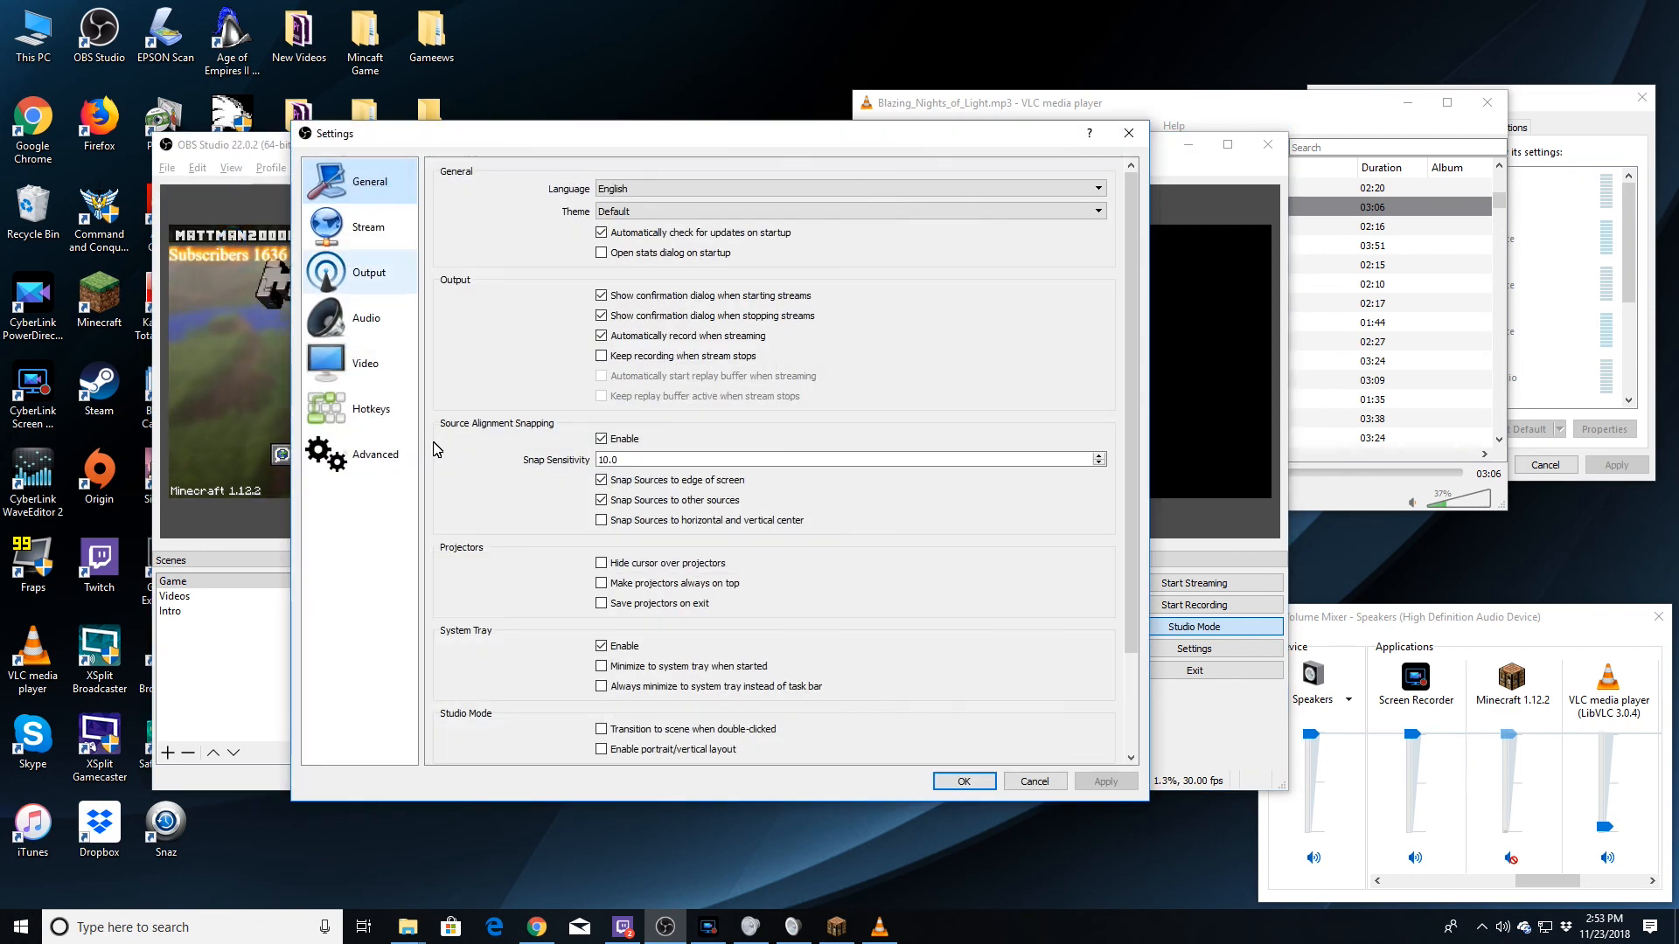
{"action": "left_click", "coordinate": [358, 275]}
{"action": "left_click", "coordinate": [357, 231]}
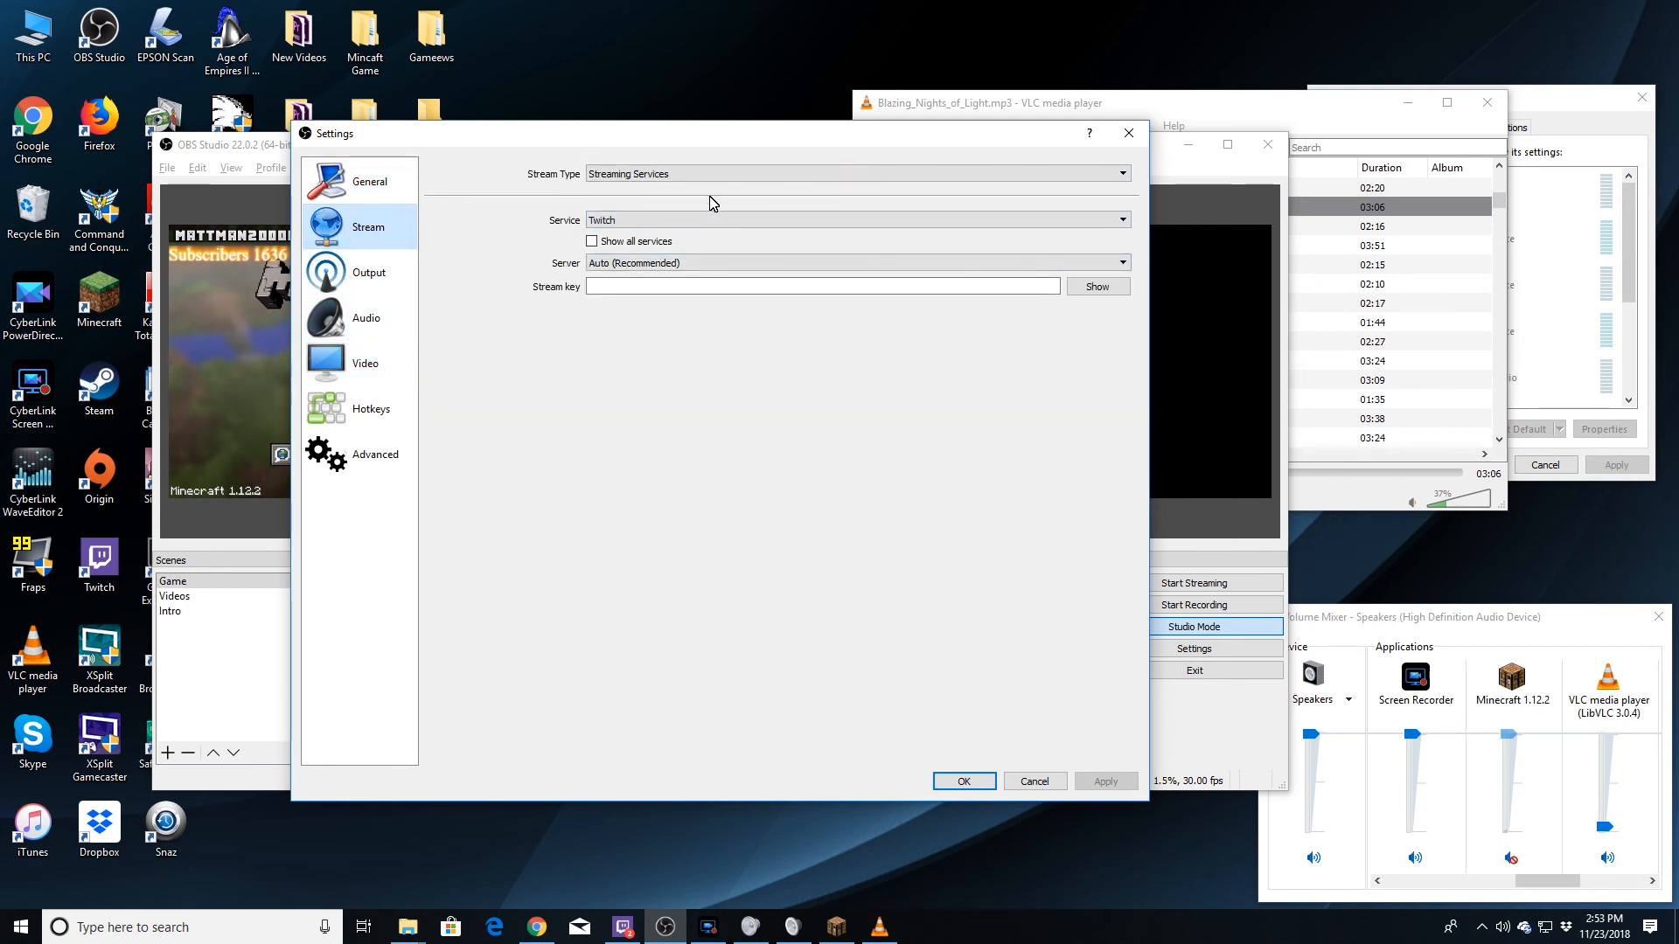
{"action": "left_click", "coordinate": [755, 179]}
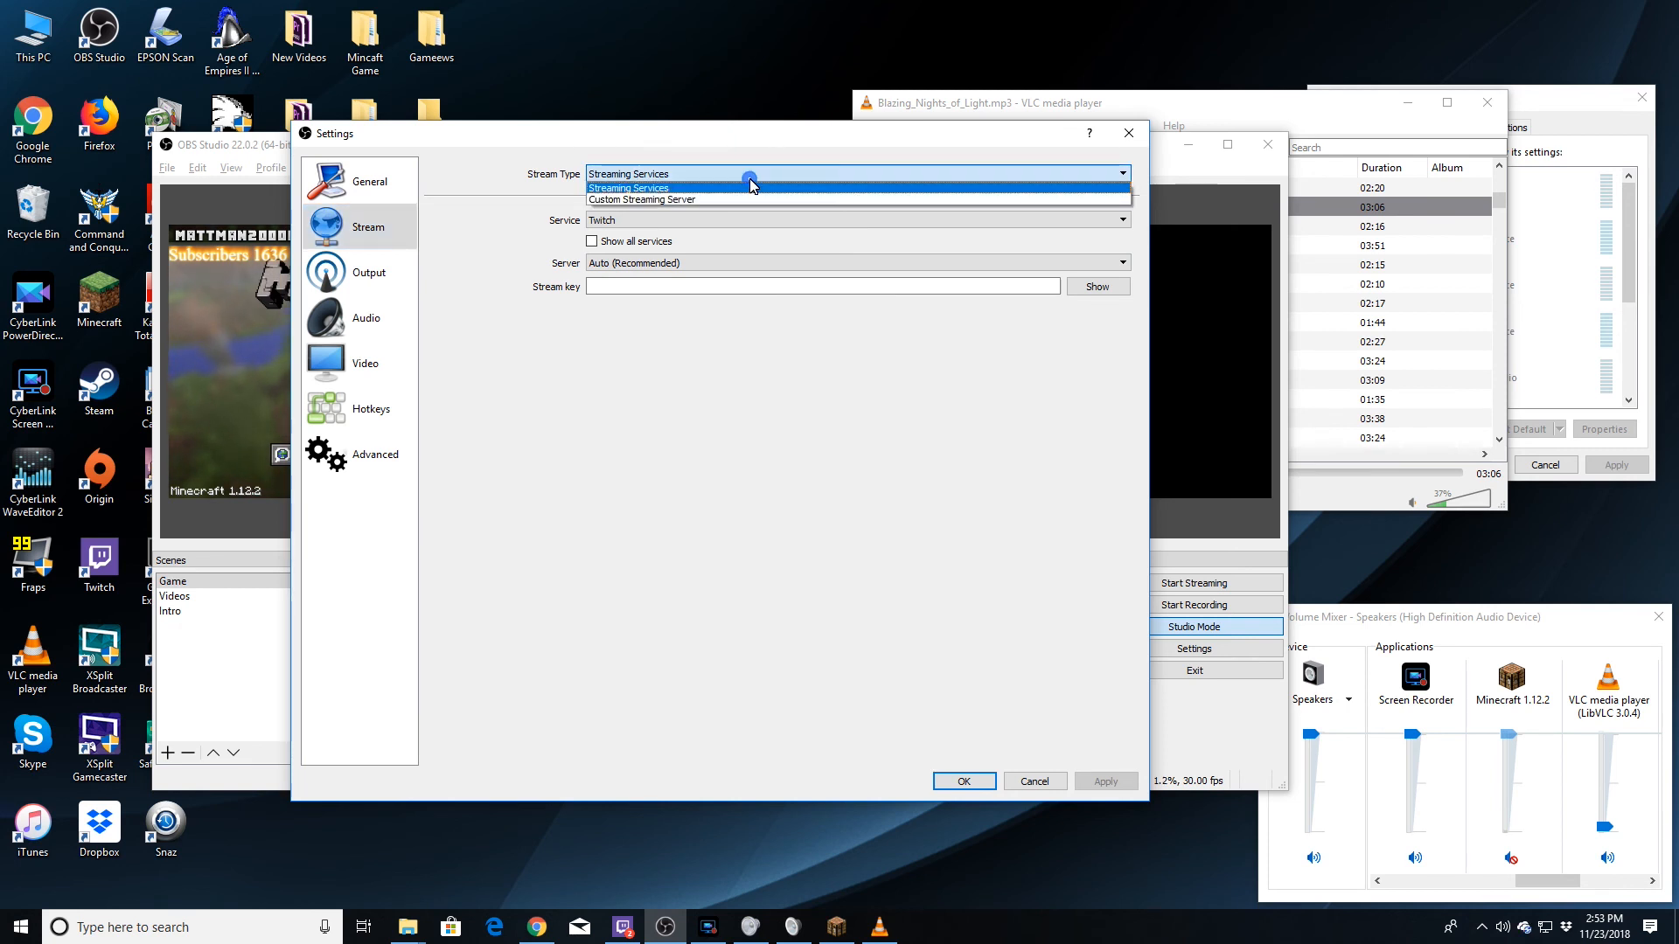
{"action": "left_click", "coordinate": [764, 457]}
{"action": "left_click", "coordinate": [757, 222]}
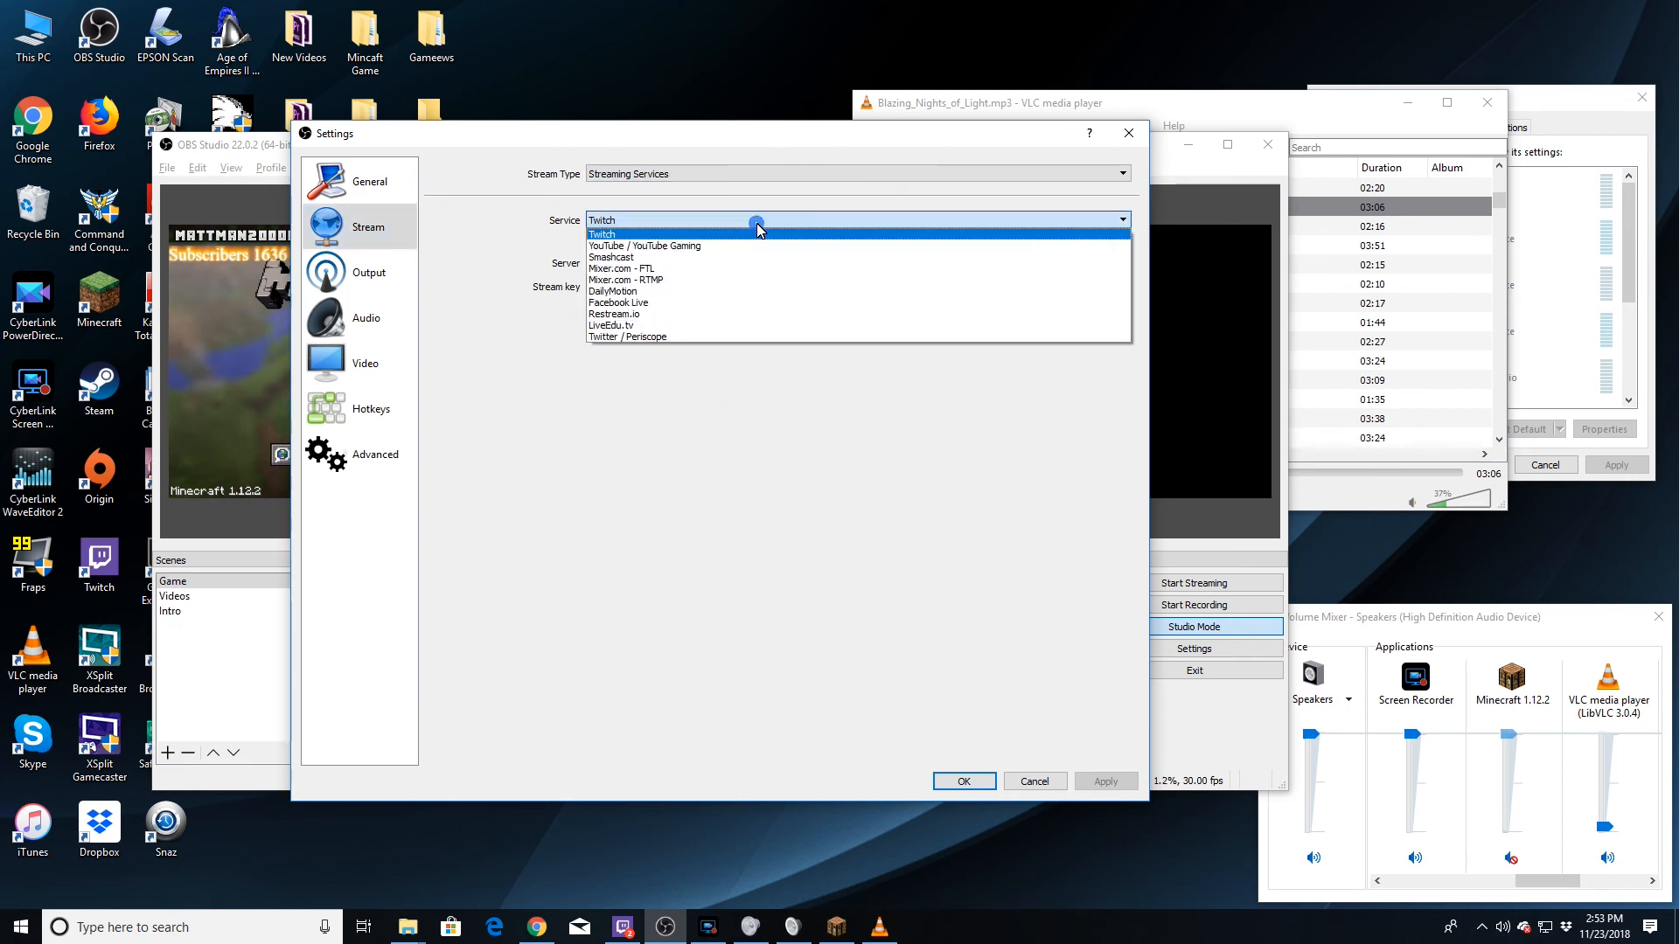
{"action": "left_click", "coordinate": [746, 502]}
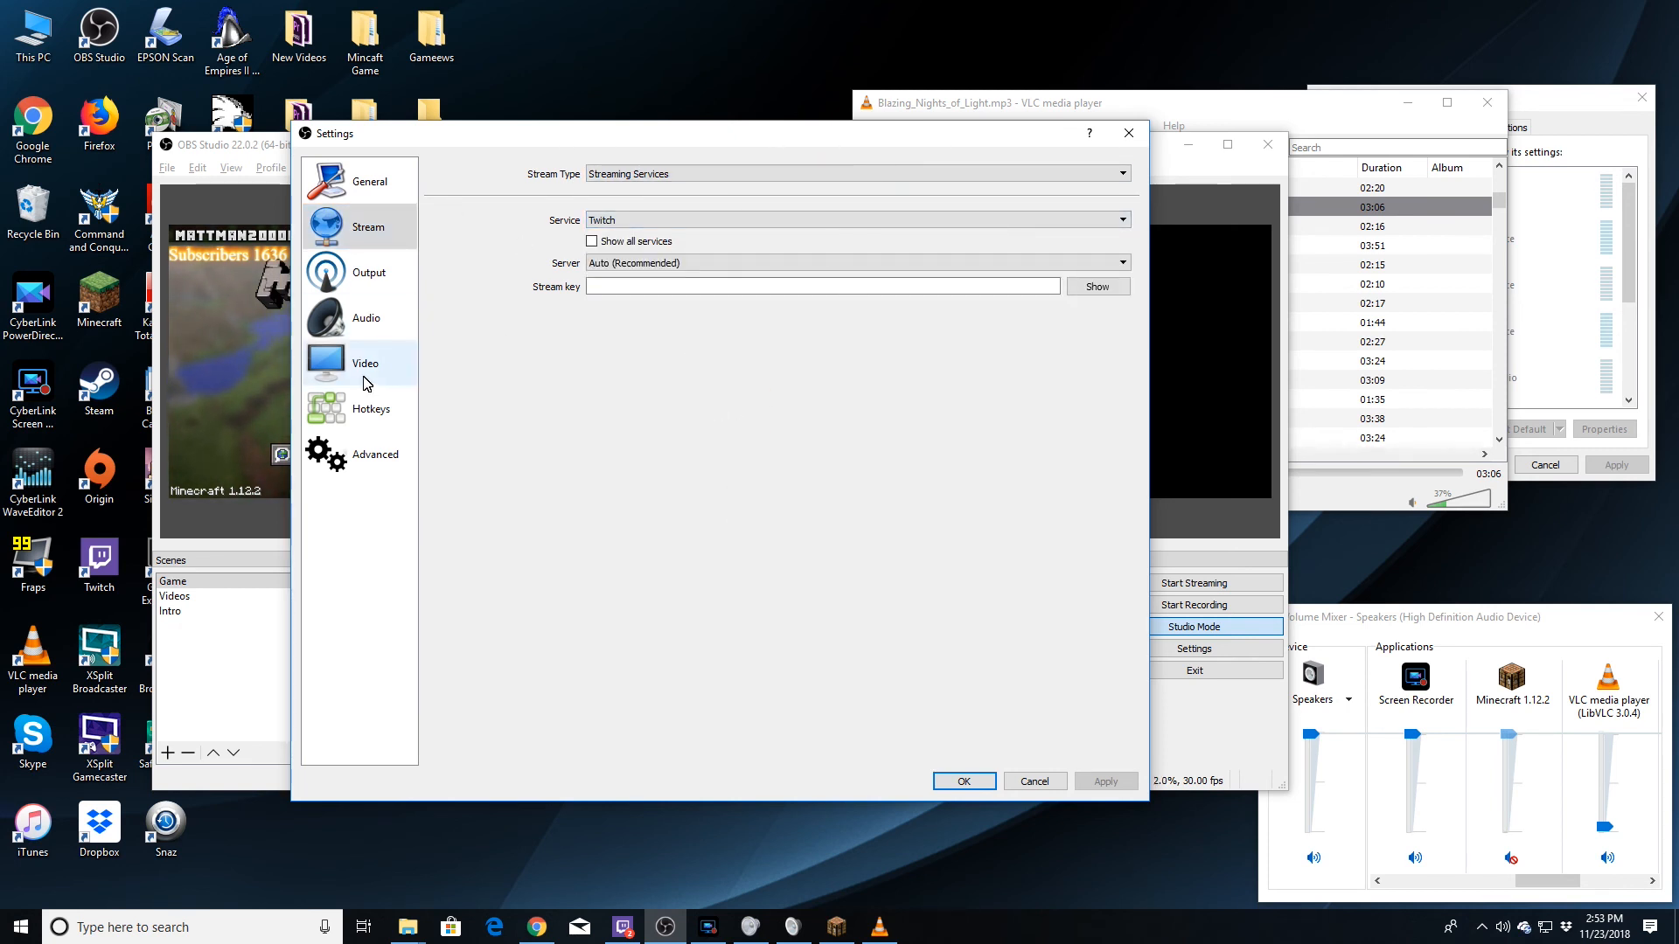
Review the Hotkeys, Audio and Video settings, and close the settings without saving changes.
{"action": "left_click", "coordinate": [367, 409]}
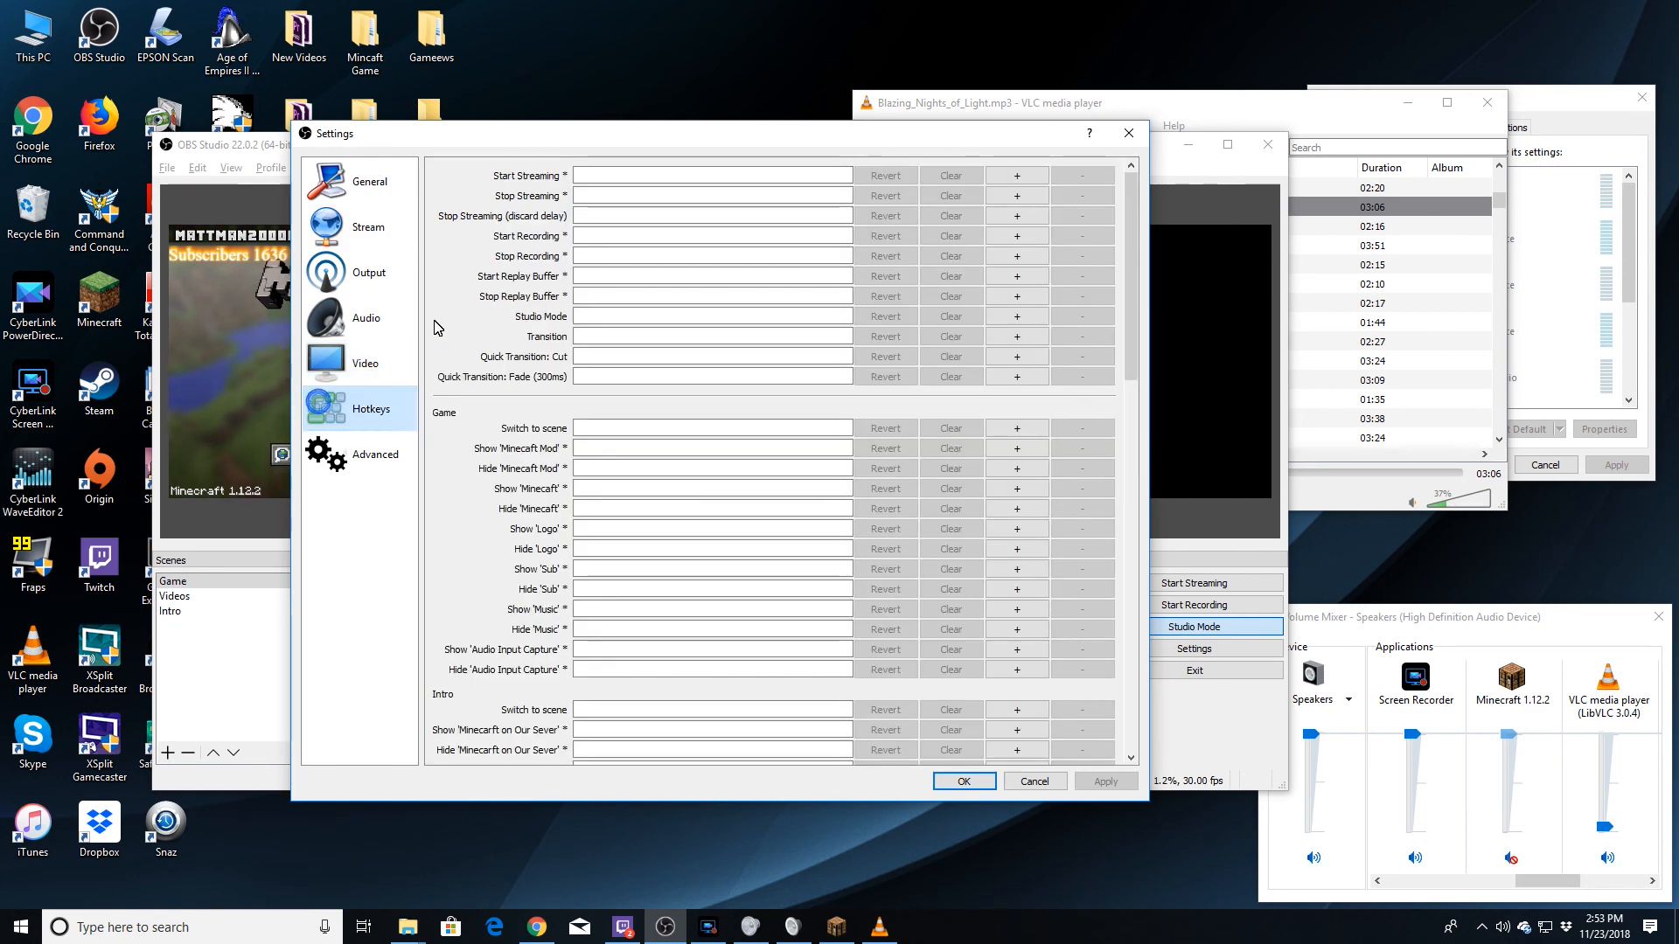
{"action": "left_click", "coordinate": [366, 324]}
{"action": "left_click", "coordinate": [346, 361]}
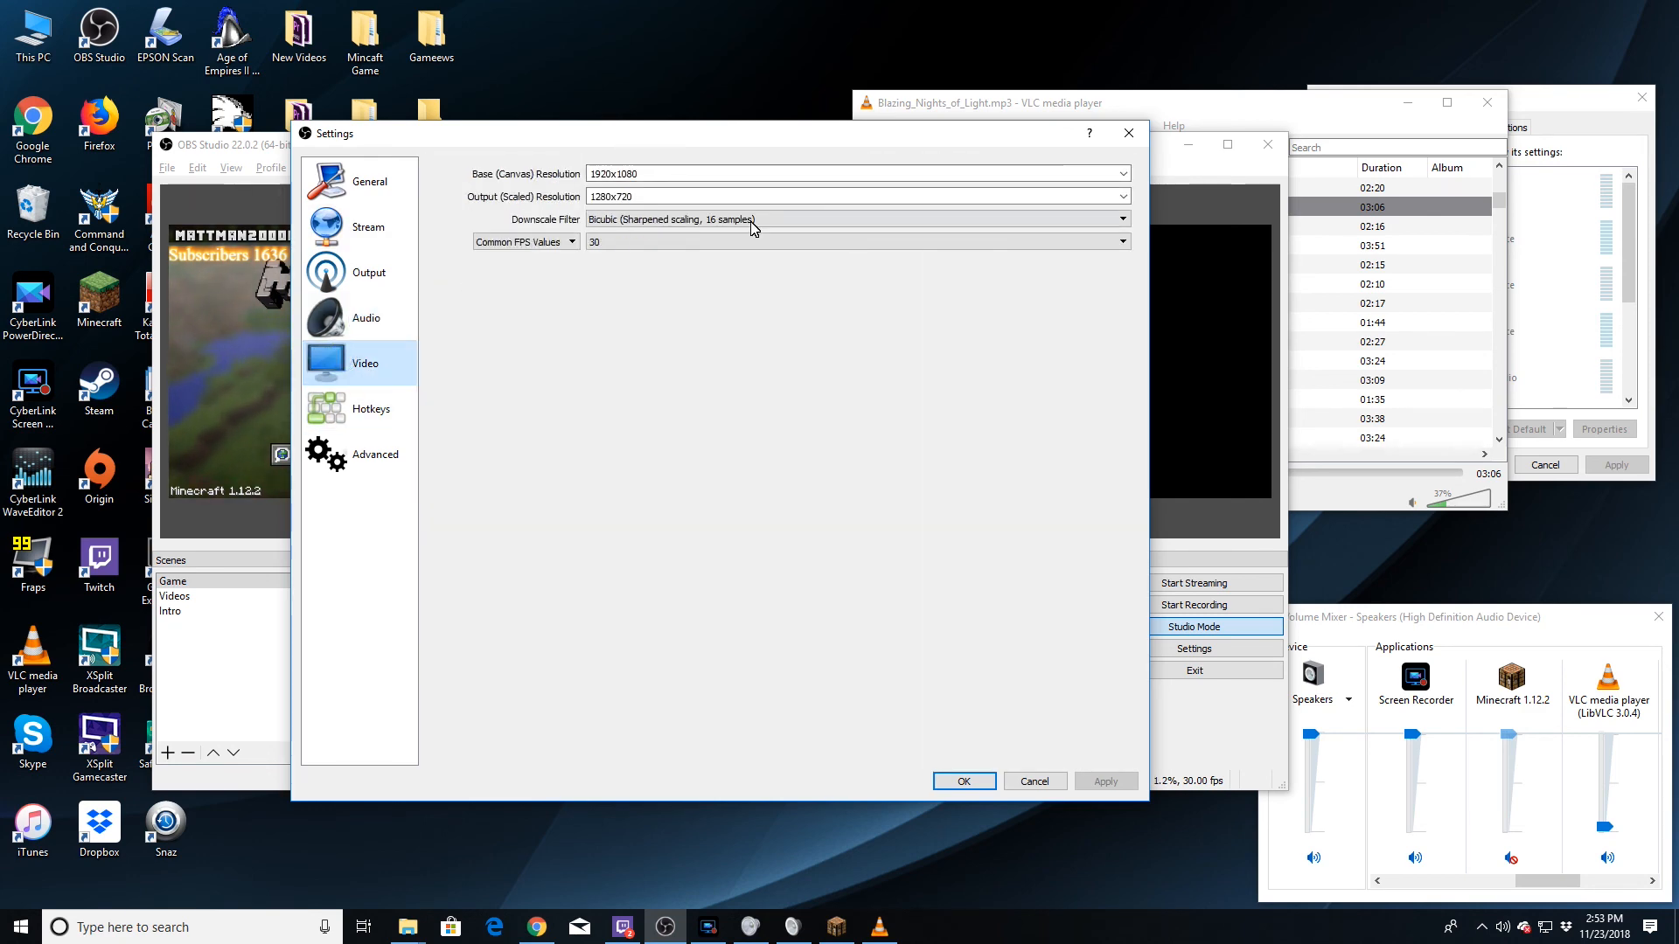
{"action": "left_click", "coordinate": [1036, 780]}
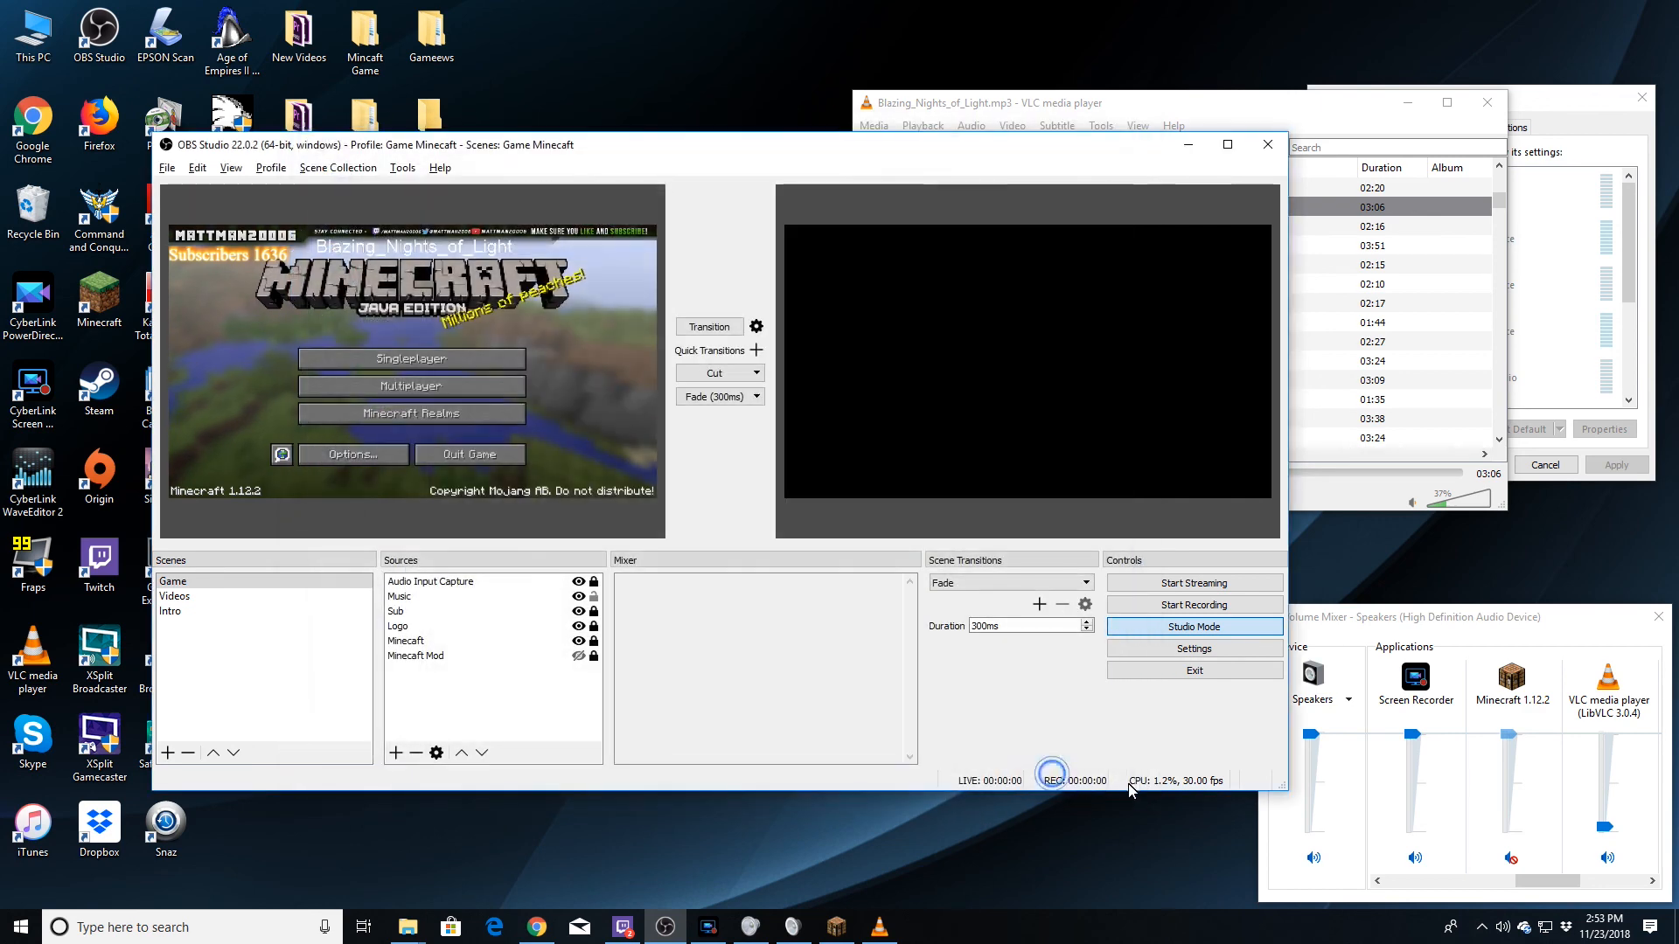
Load the Untitled scene collection again and pause Blazing_Nights_of_Light.mp3 in VLC while checking the mixer levels.
{"action": "left_click", "coordinate": [328, 175]}
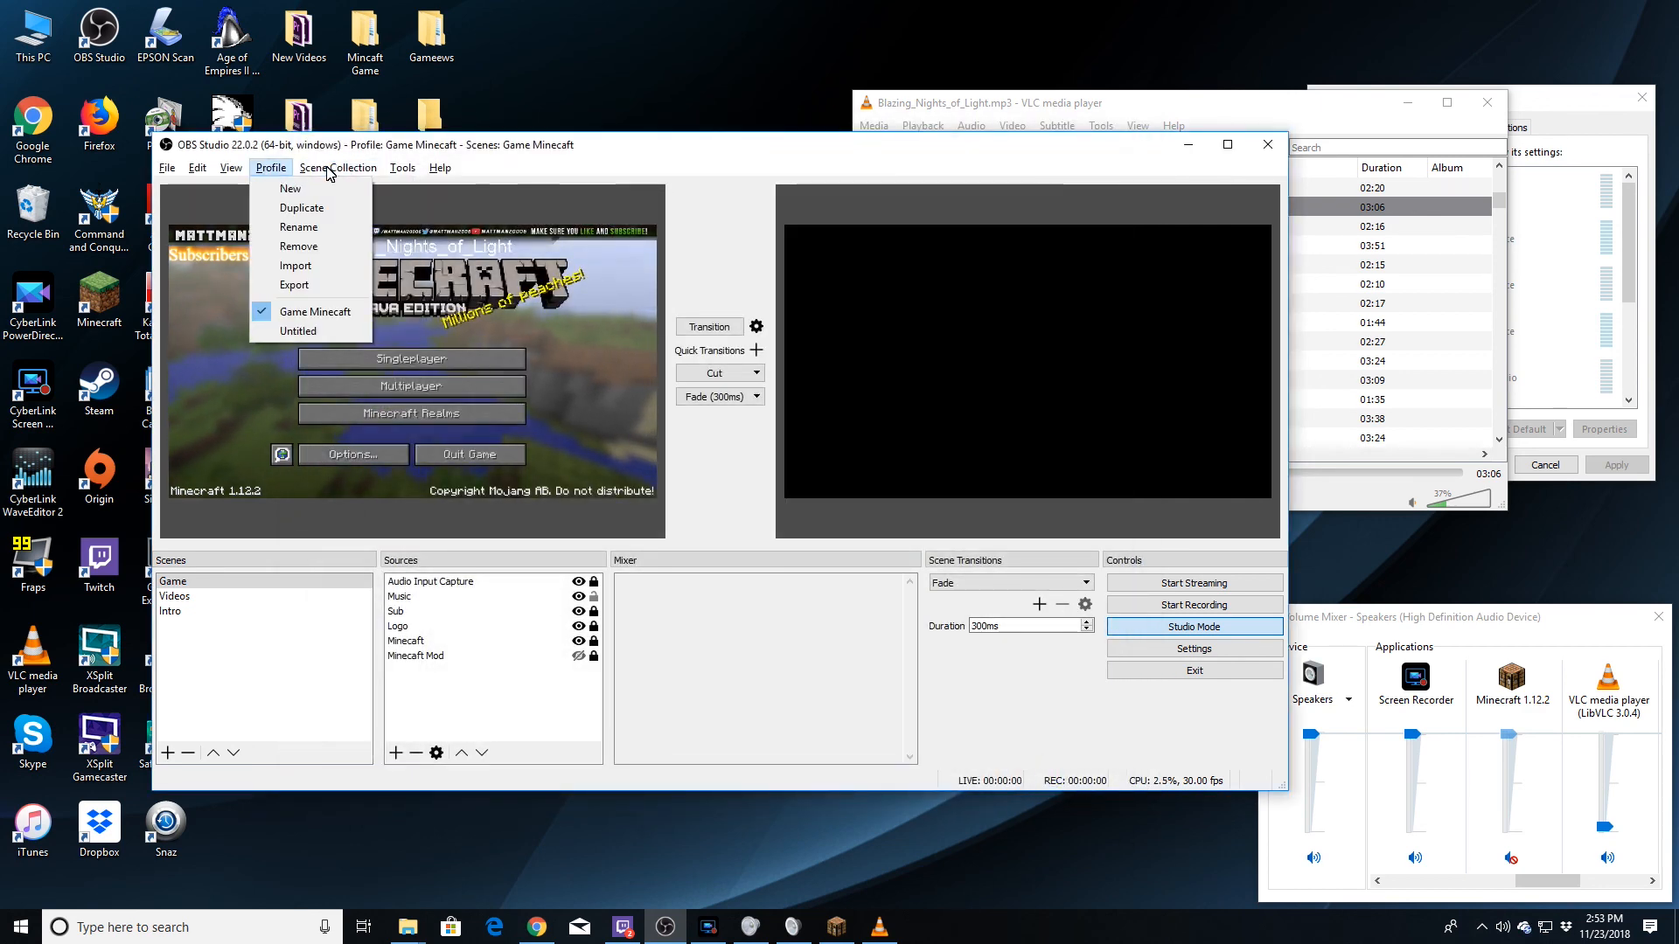
{"action": "left_click", "coordinate": [376, 352]}
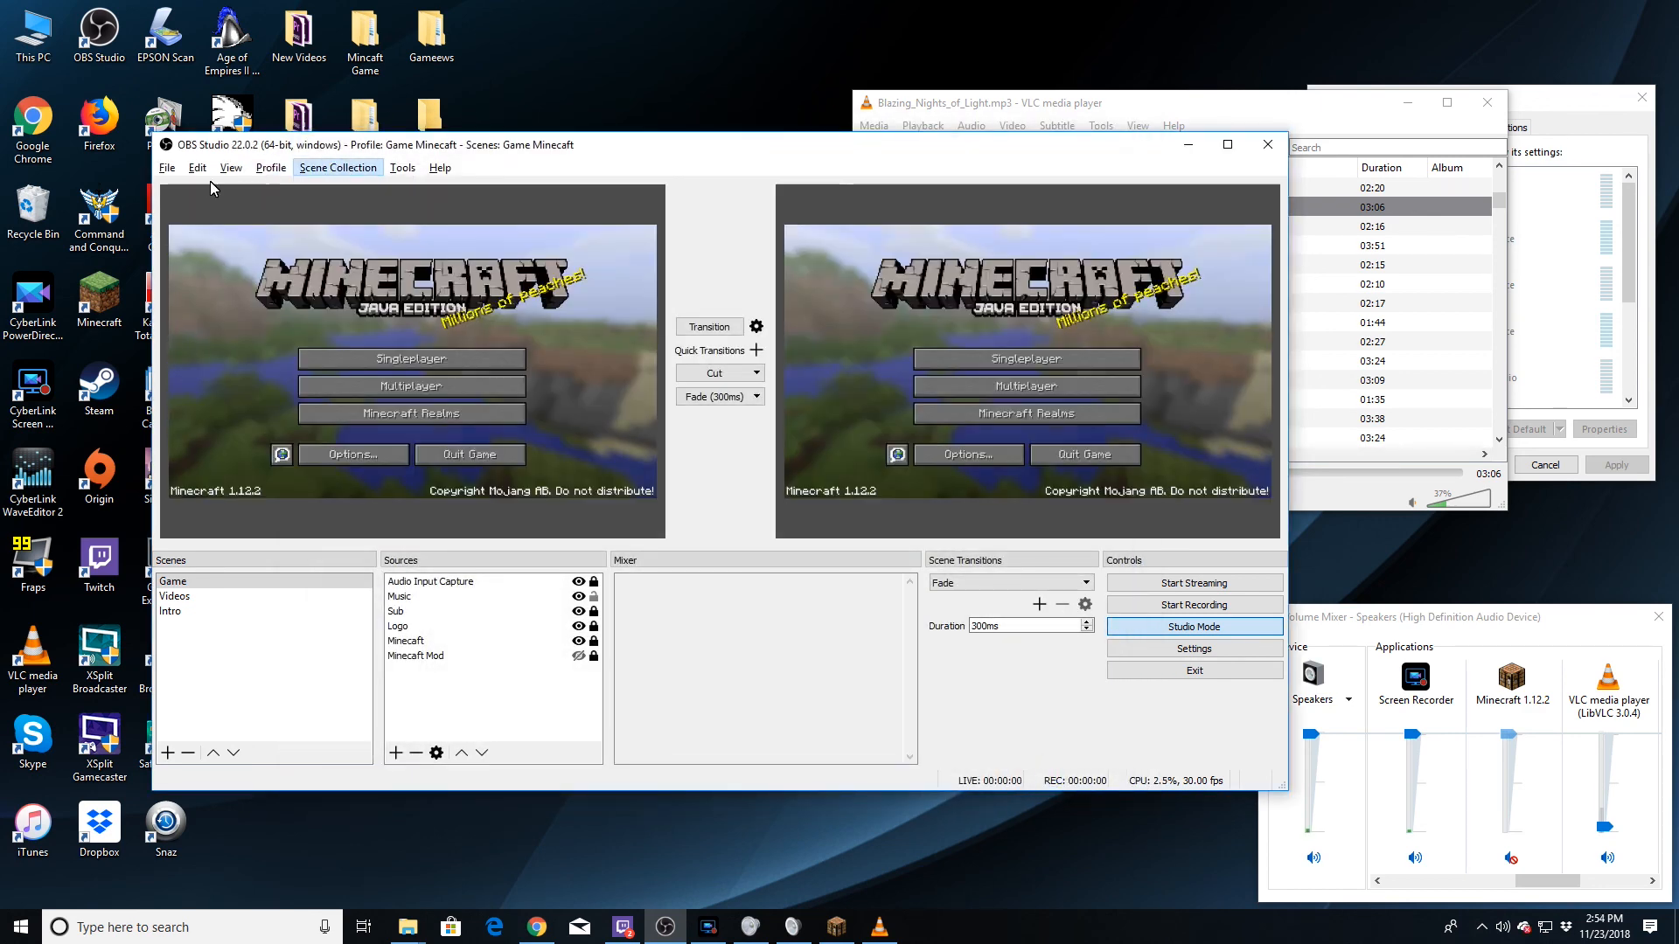
{"action": "left_click", "coordinate": [1216, 118]}
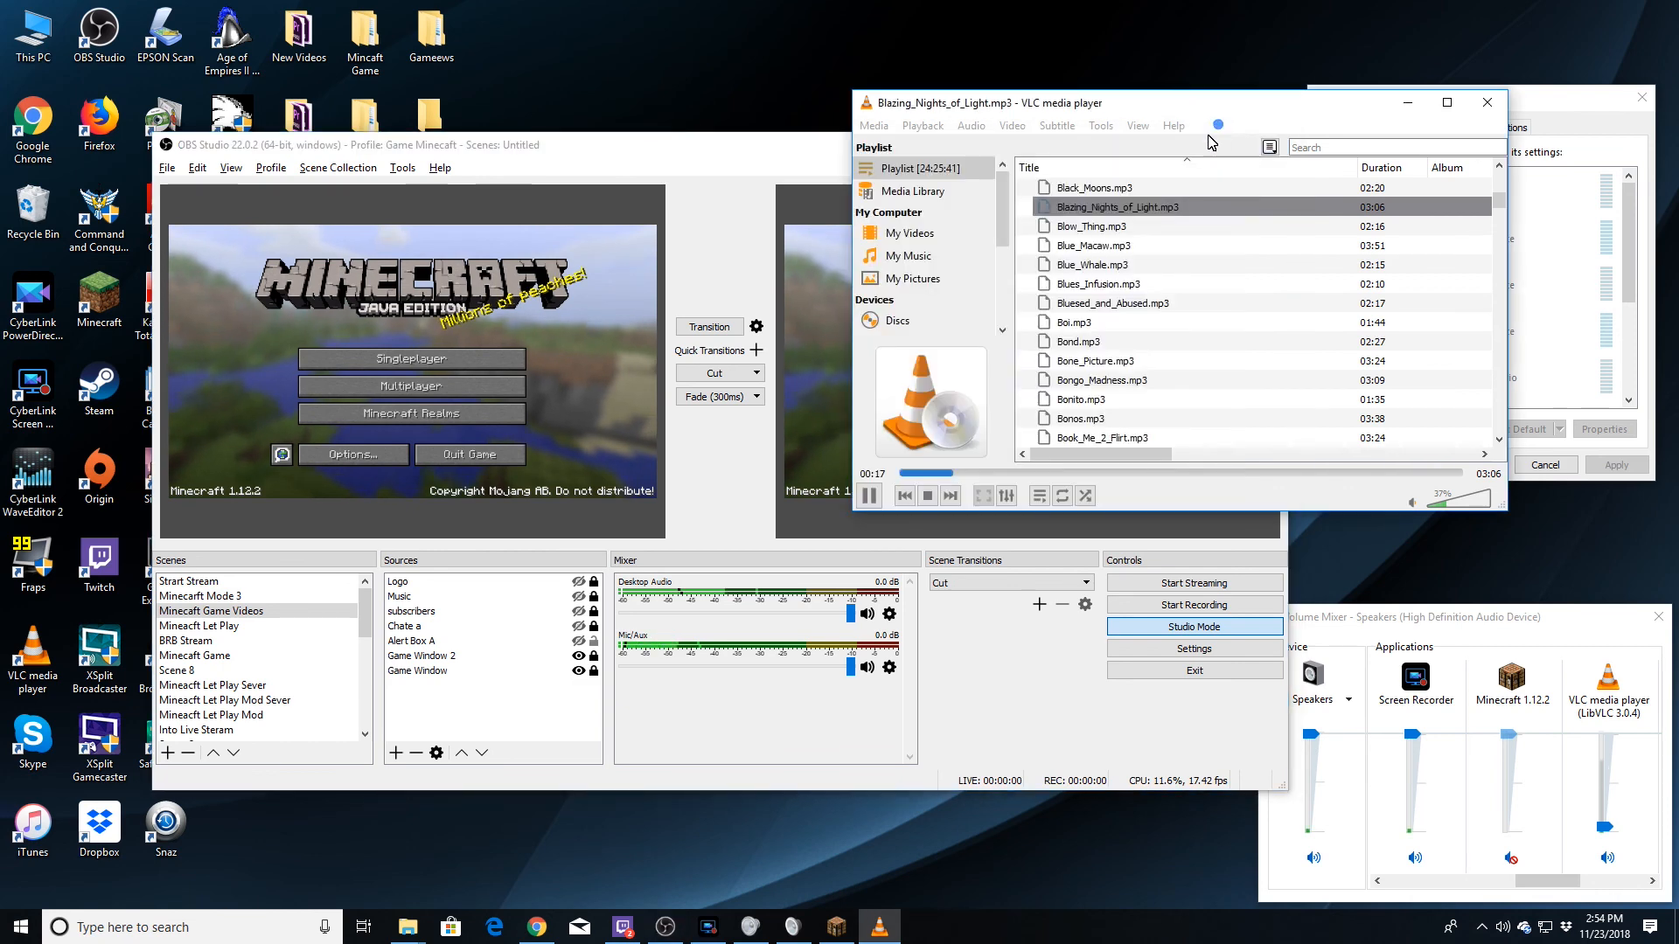
{"action": "left_click", "coordinate": [867, 496]}
Review the Stream and Output settings with the Untitled scene collection loaded, and close the settings.
{"action": "left_click", "coordinate": [234, 160]}
{"action": "left_click", "coordinate": [167, 167]}
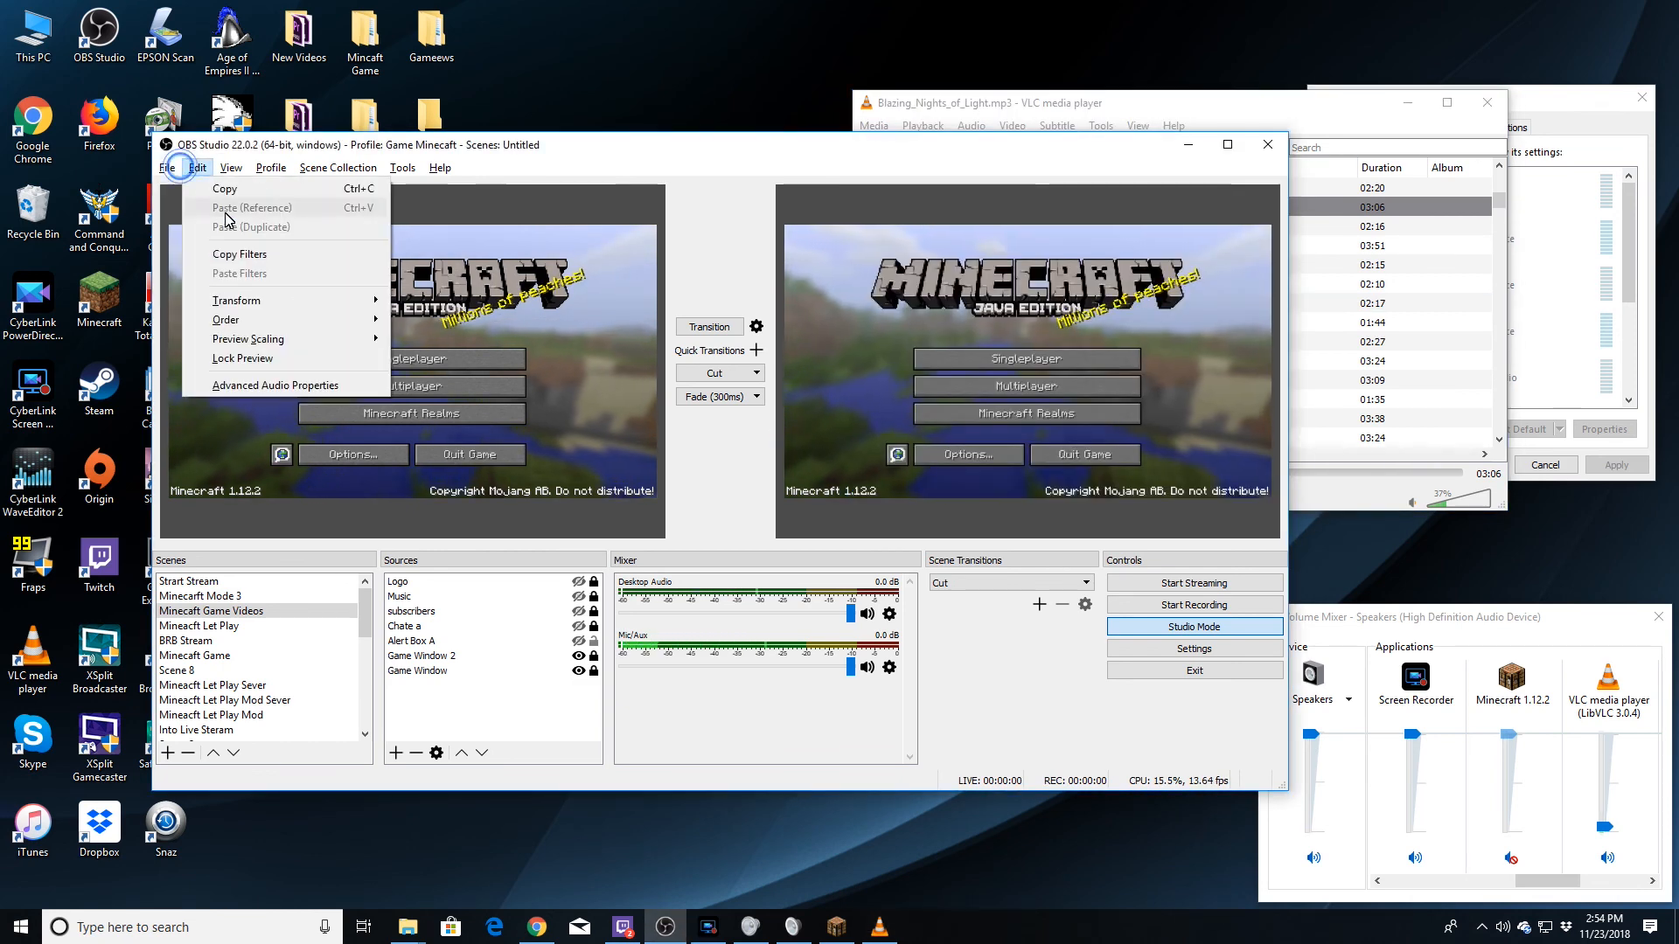
{"action": "left_click", "coordinate": [220, 232]}
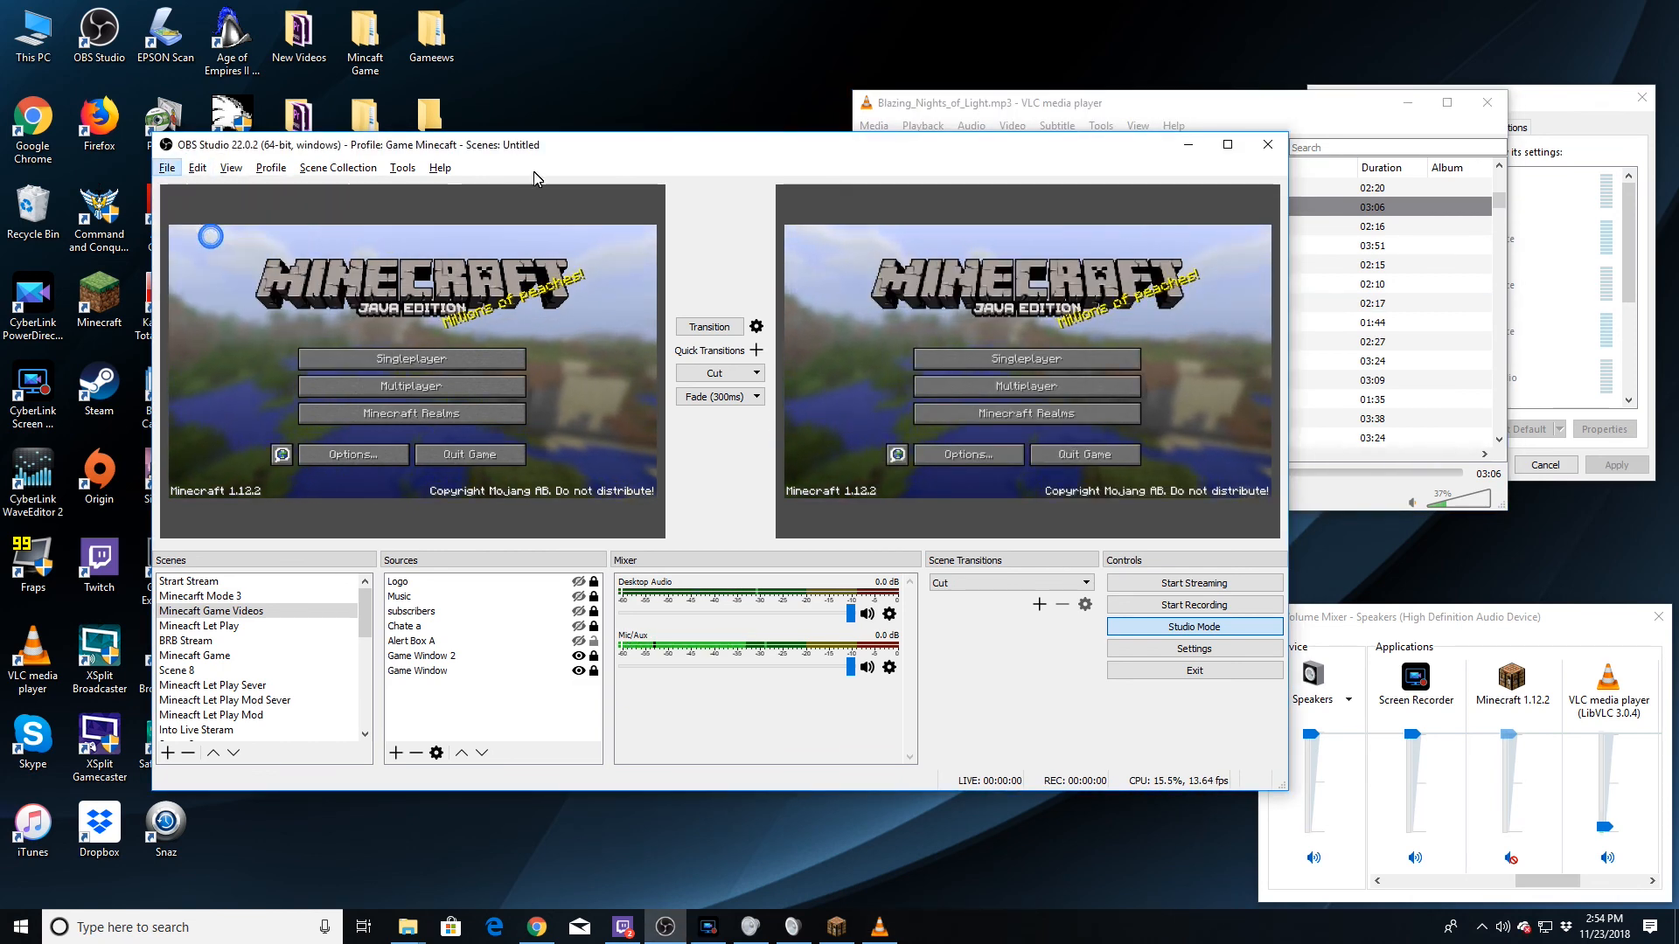
{"action": "left_click", "coordinate": [341, 225]}
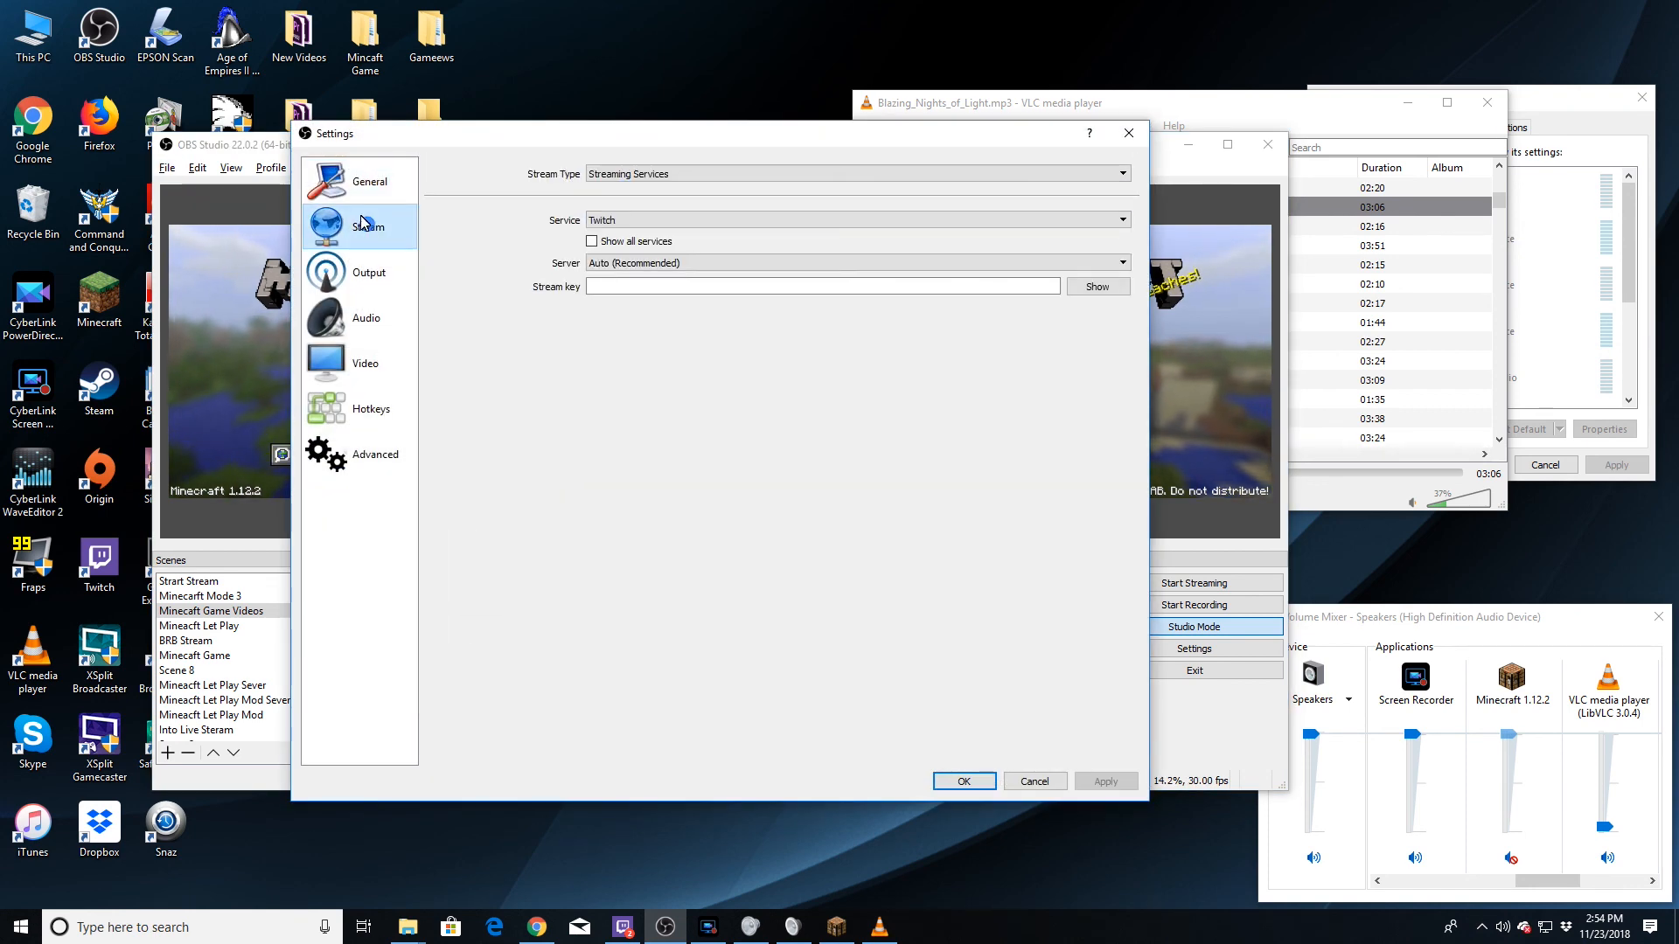
{"action": "left_click", "coordinate": [332, 274]}
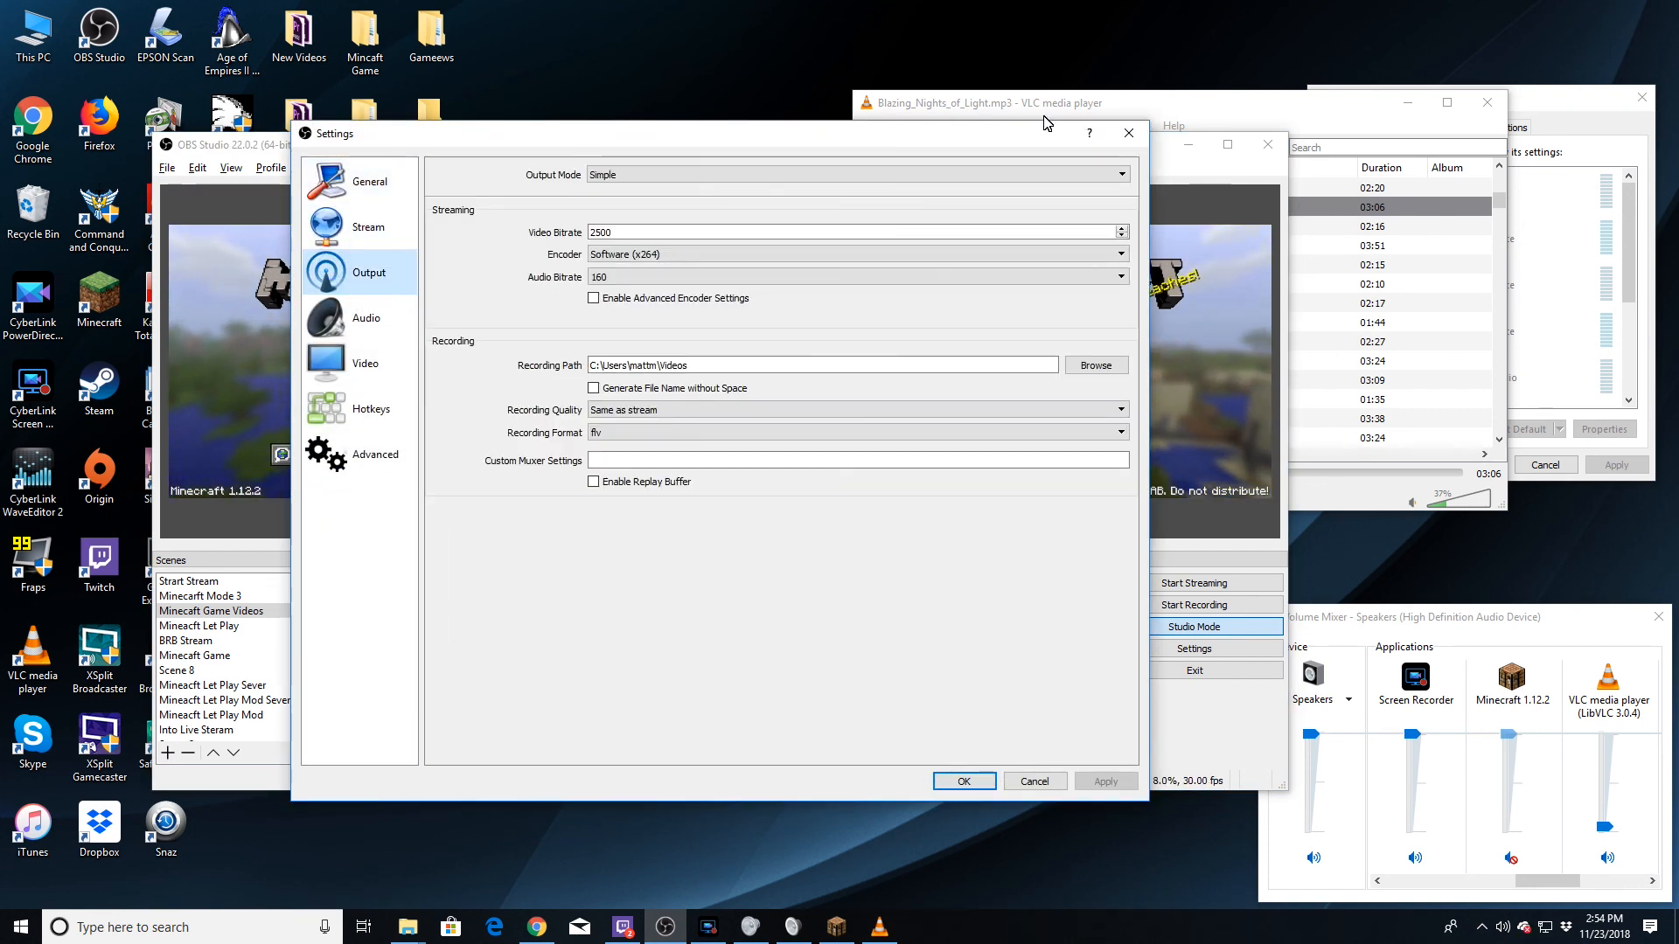
{"action": "left_click", "coordinate": [1128, 132]}
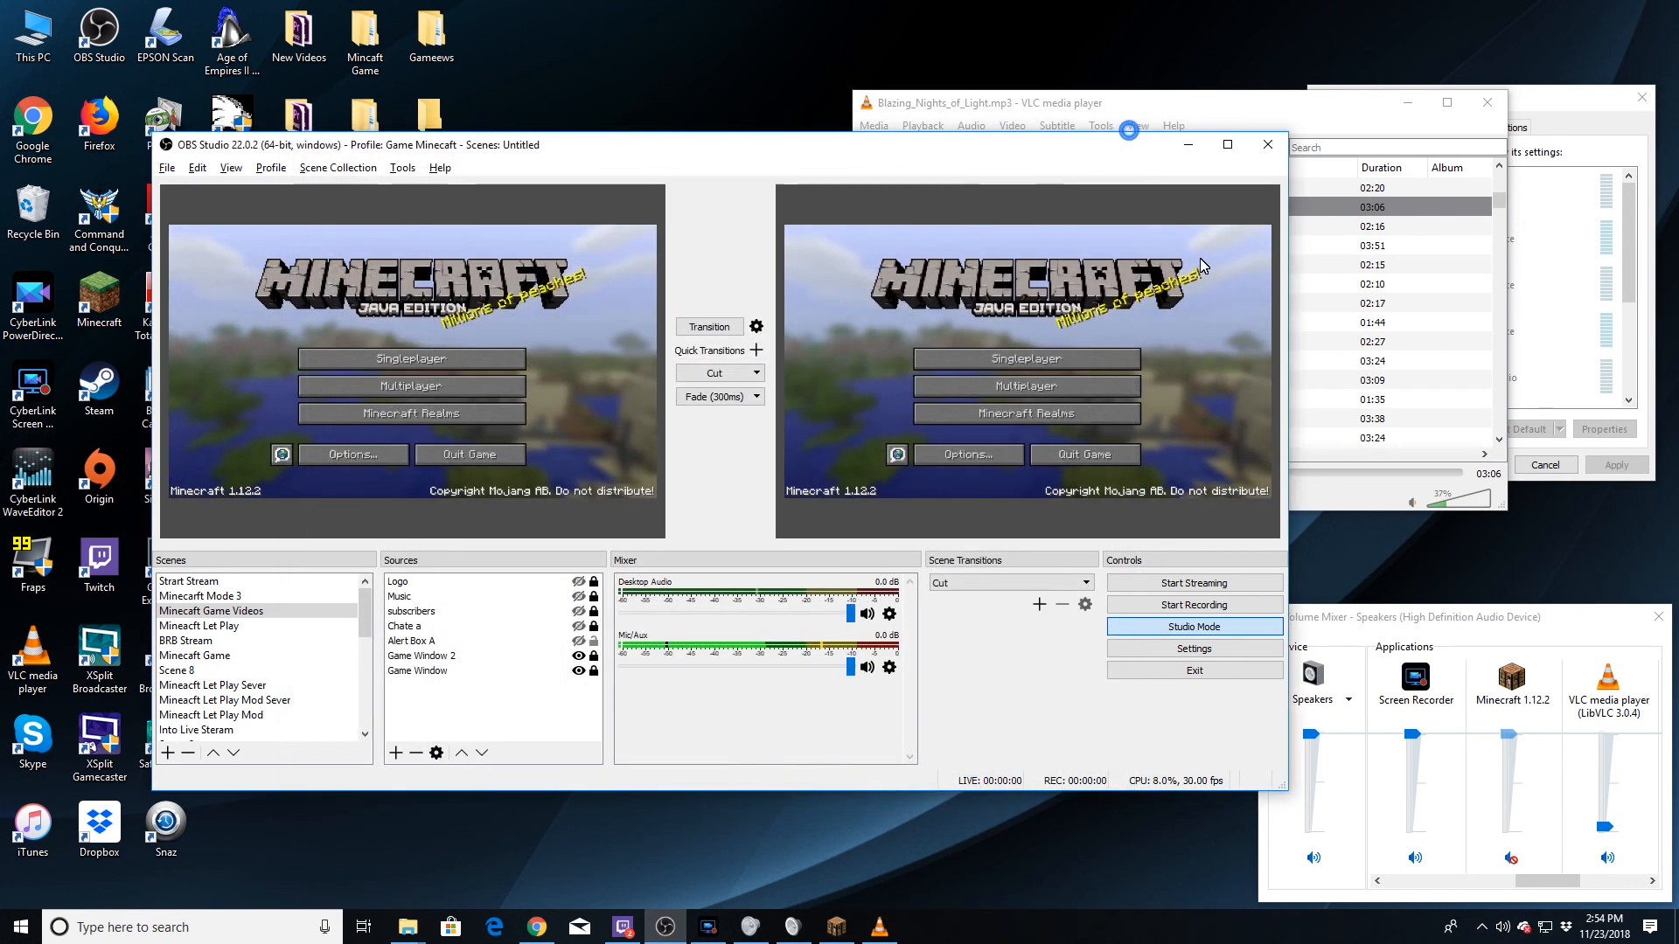
Switch the scene collection back to Game Minecaft.
{"action": "left_click", "coordinate": [338, 168]}
{"action": "mouse_move", "coordinate": [275, 170]}
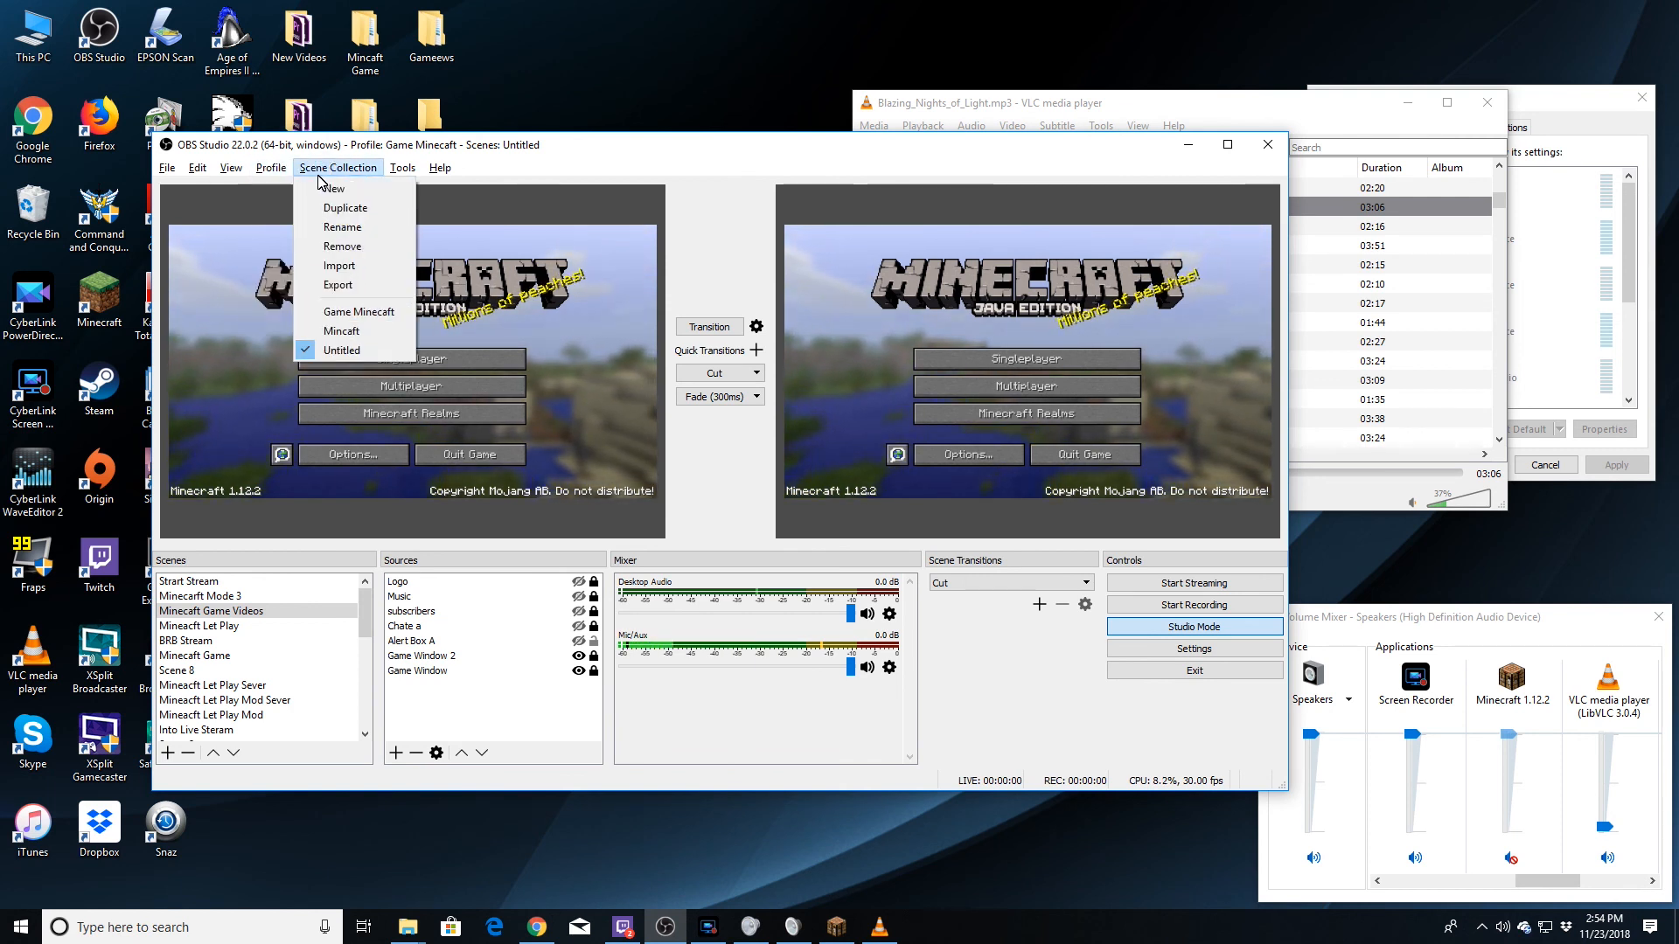
{"action": "left_click", "coordinate": [358, 312]}
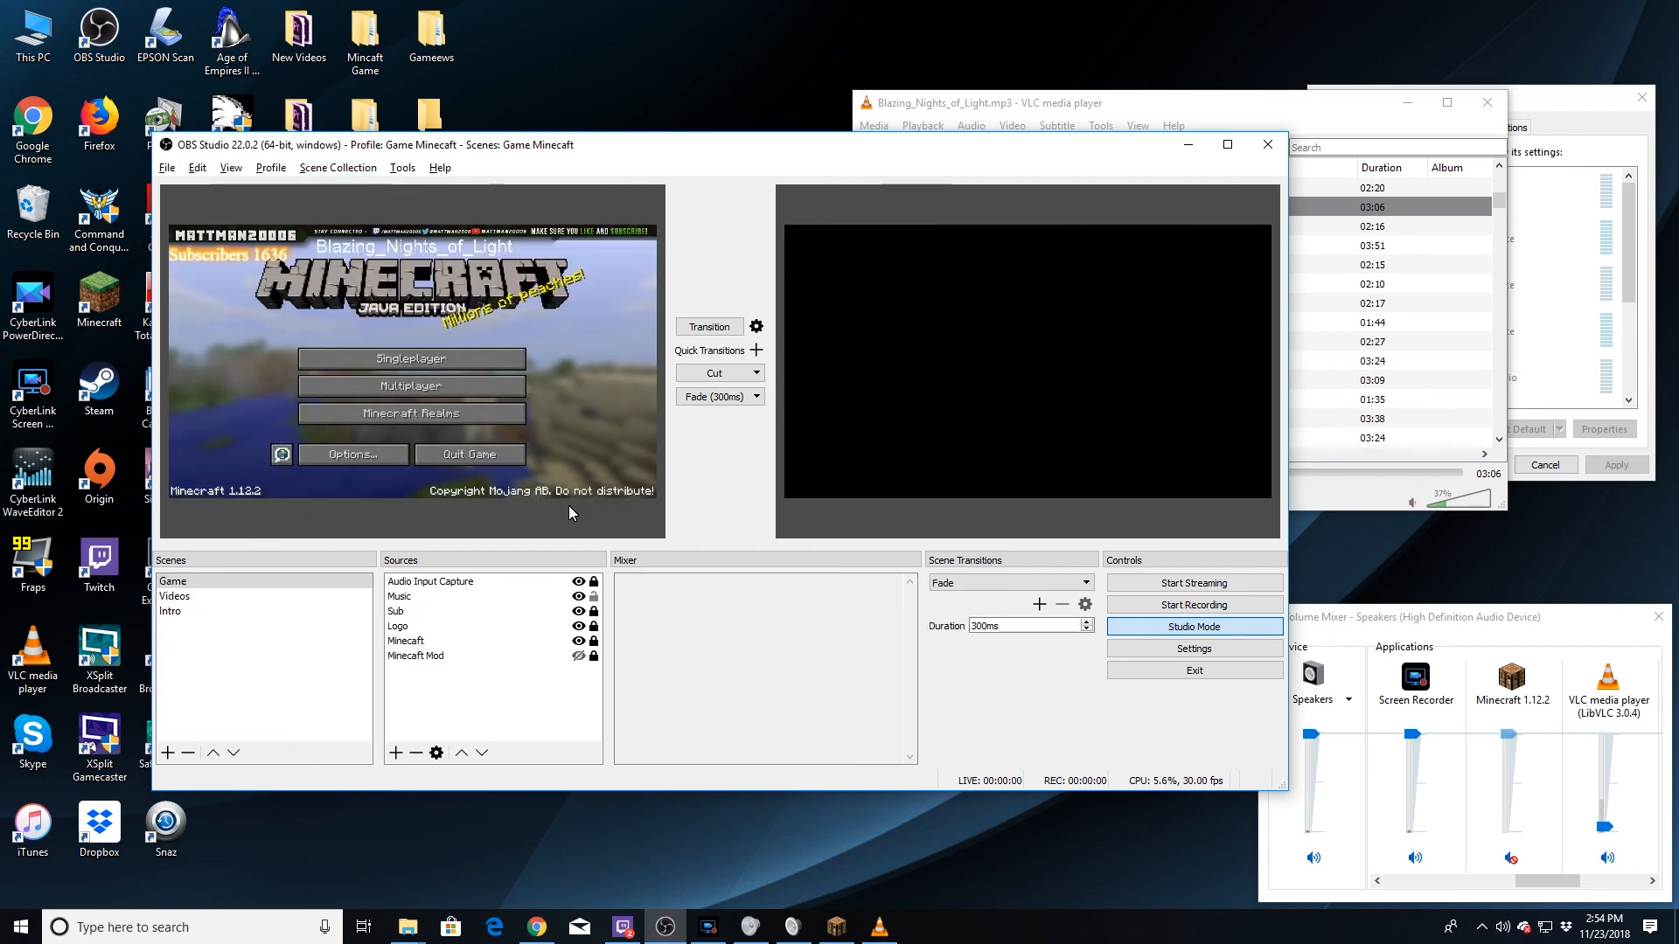
Rearrange the OBS and VLC windows on the desktop, leaving the OBS window in front.
{"action": "left_click", "coordinate": [1262, 114]}
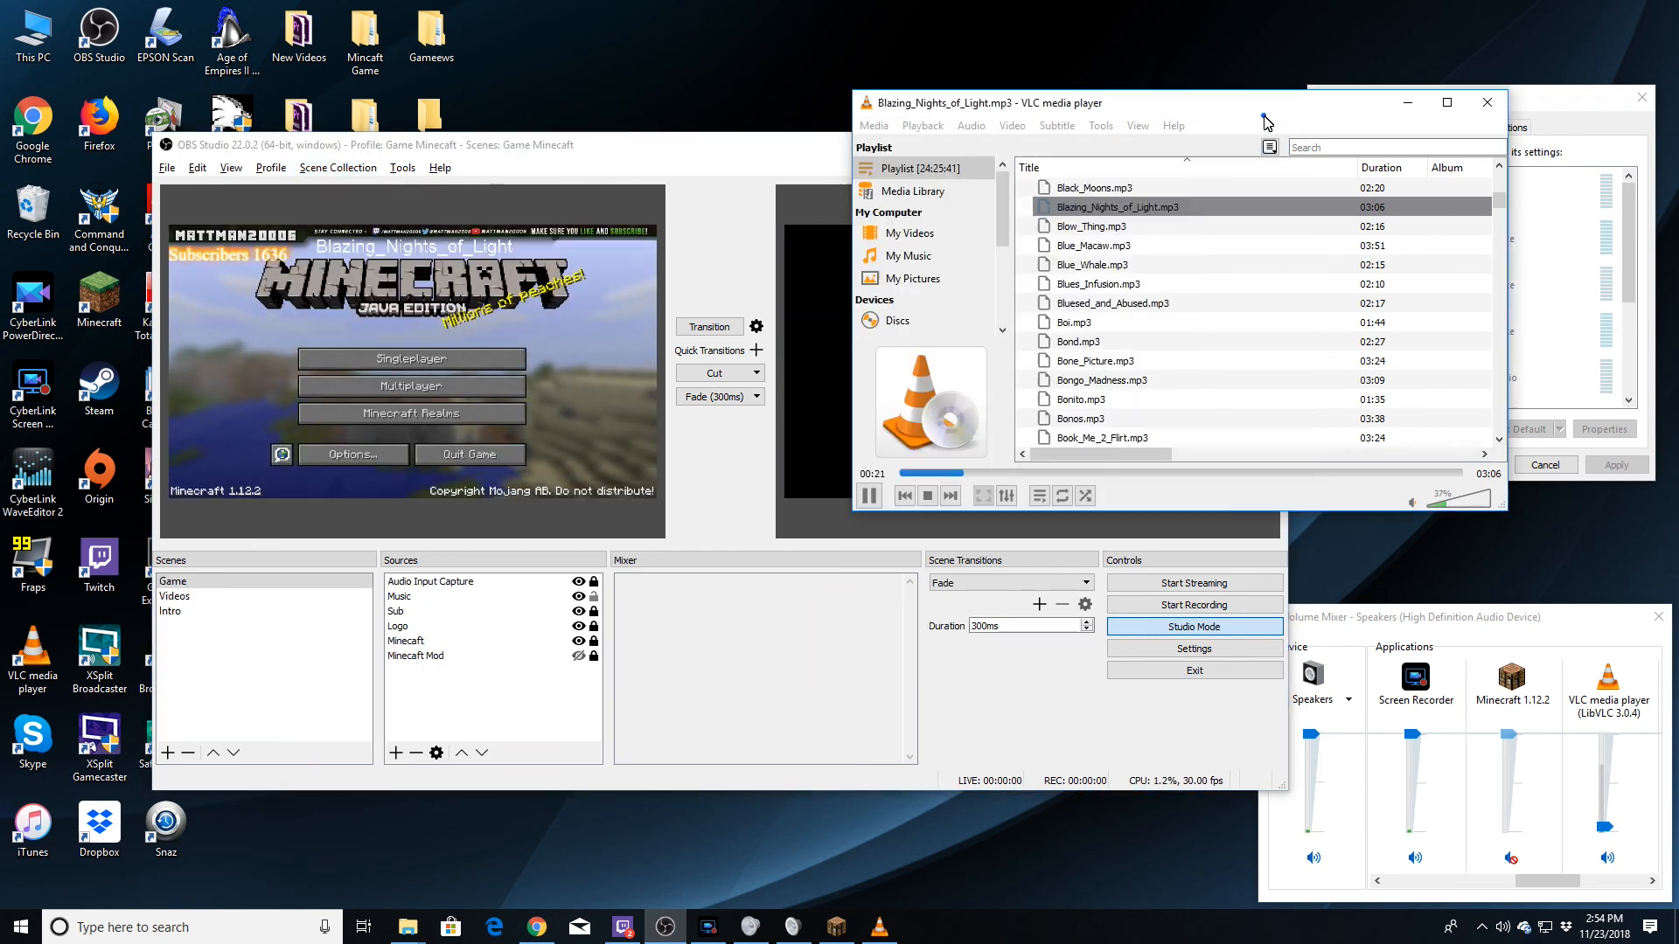
{"action": "left_click_drag", "start_coordinate": [747, 151], "coordinate": [829, 134]}
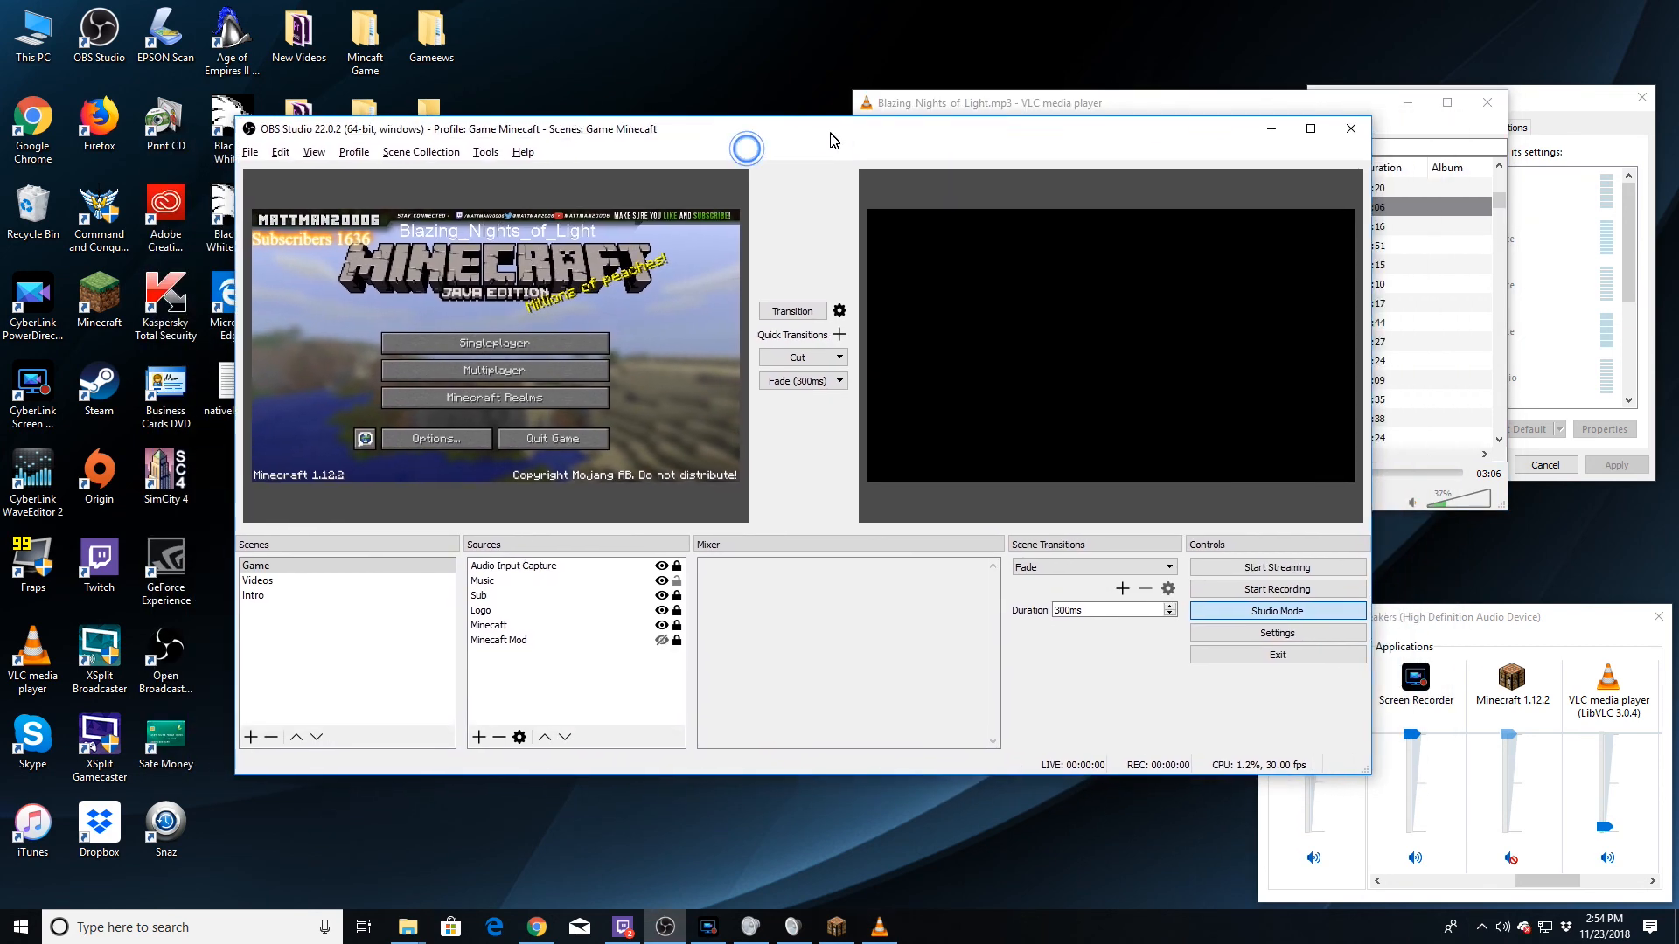
{"action": "left_click", "coordinate": [1411, 106]}
{"action": "left_click_drag", "start_coordinate": [1300, 104], "coordinate": [1338, 89]}
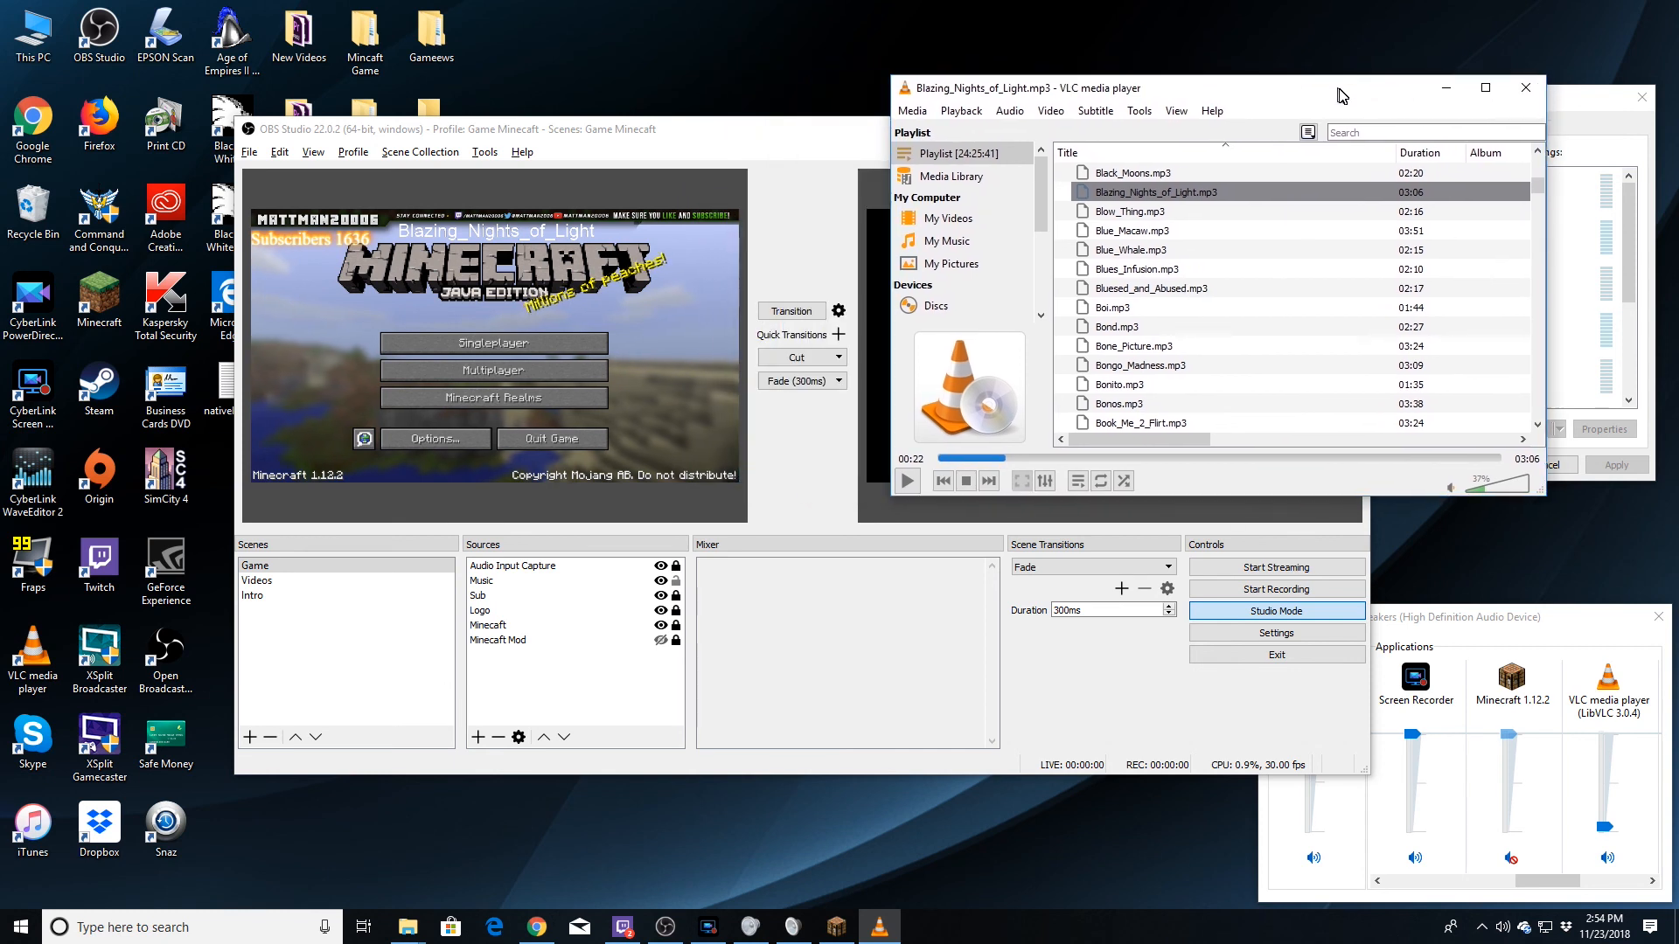
{"action": "left_click_drag", "start_coordinate": [812, 129], "coordinate": [768, 130]}
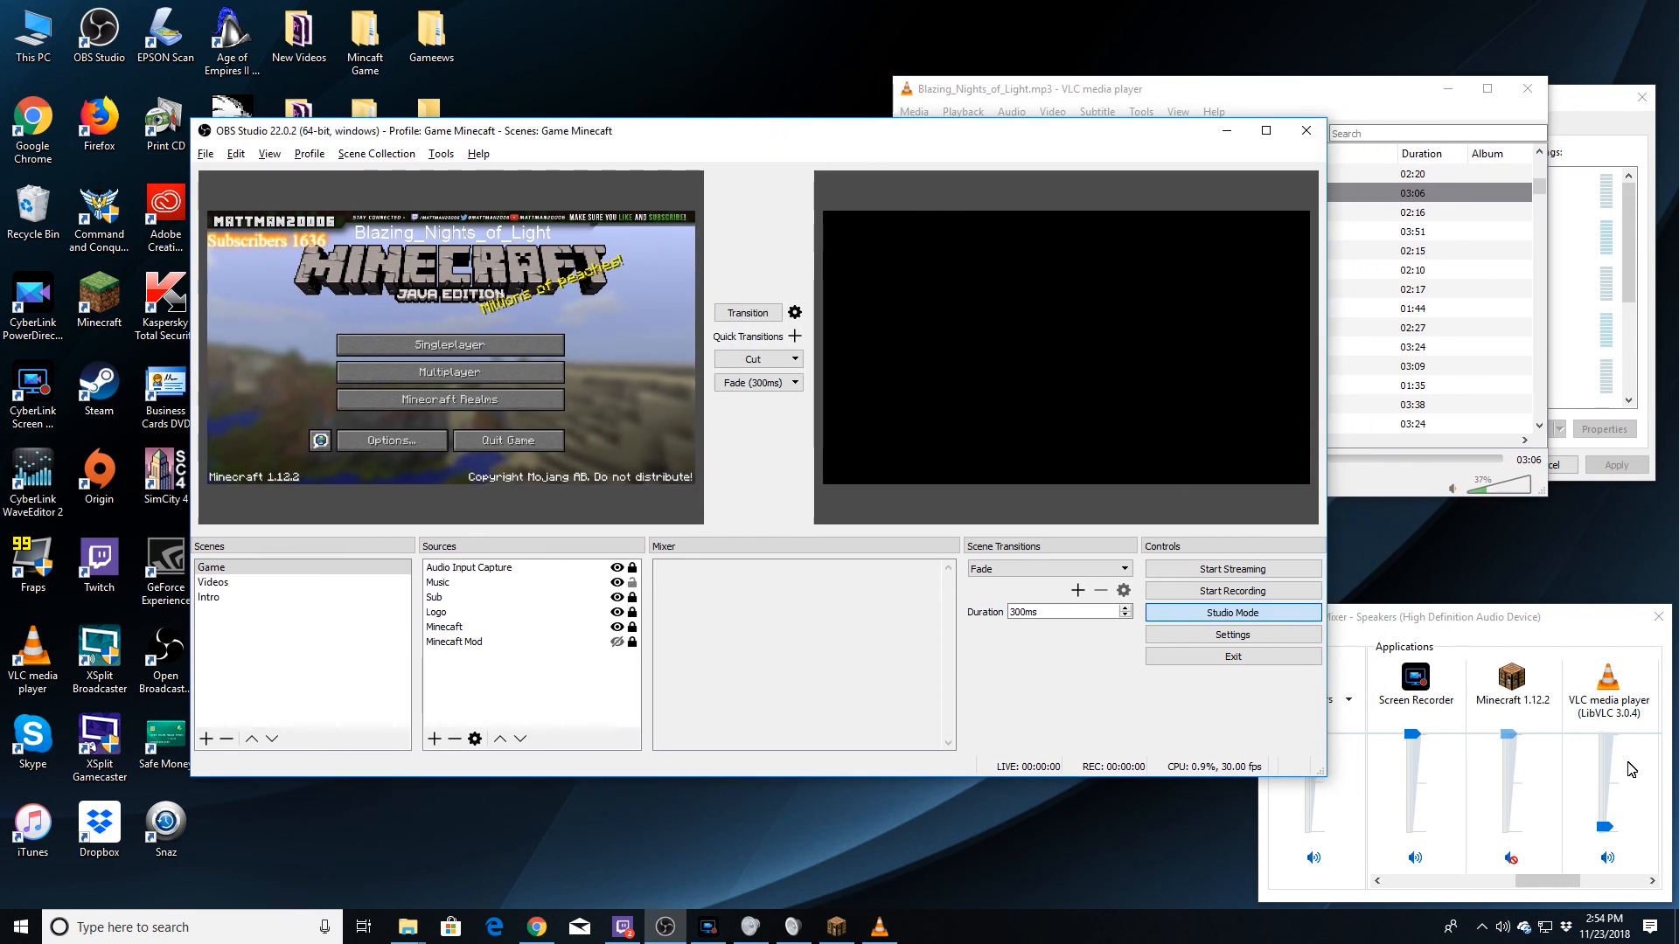
Unmute Minecraft 1.12.2 in the Volume Mixer, check the OBS mixer, and mute the game again.
{"action": "left_click", "coordinate": [1507, 869]}
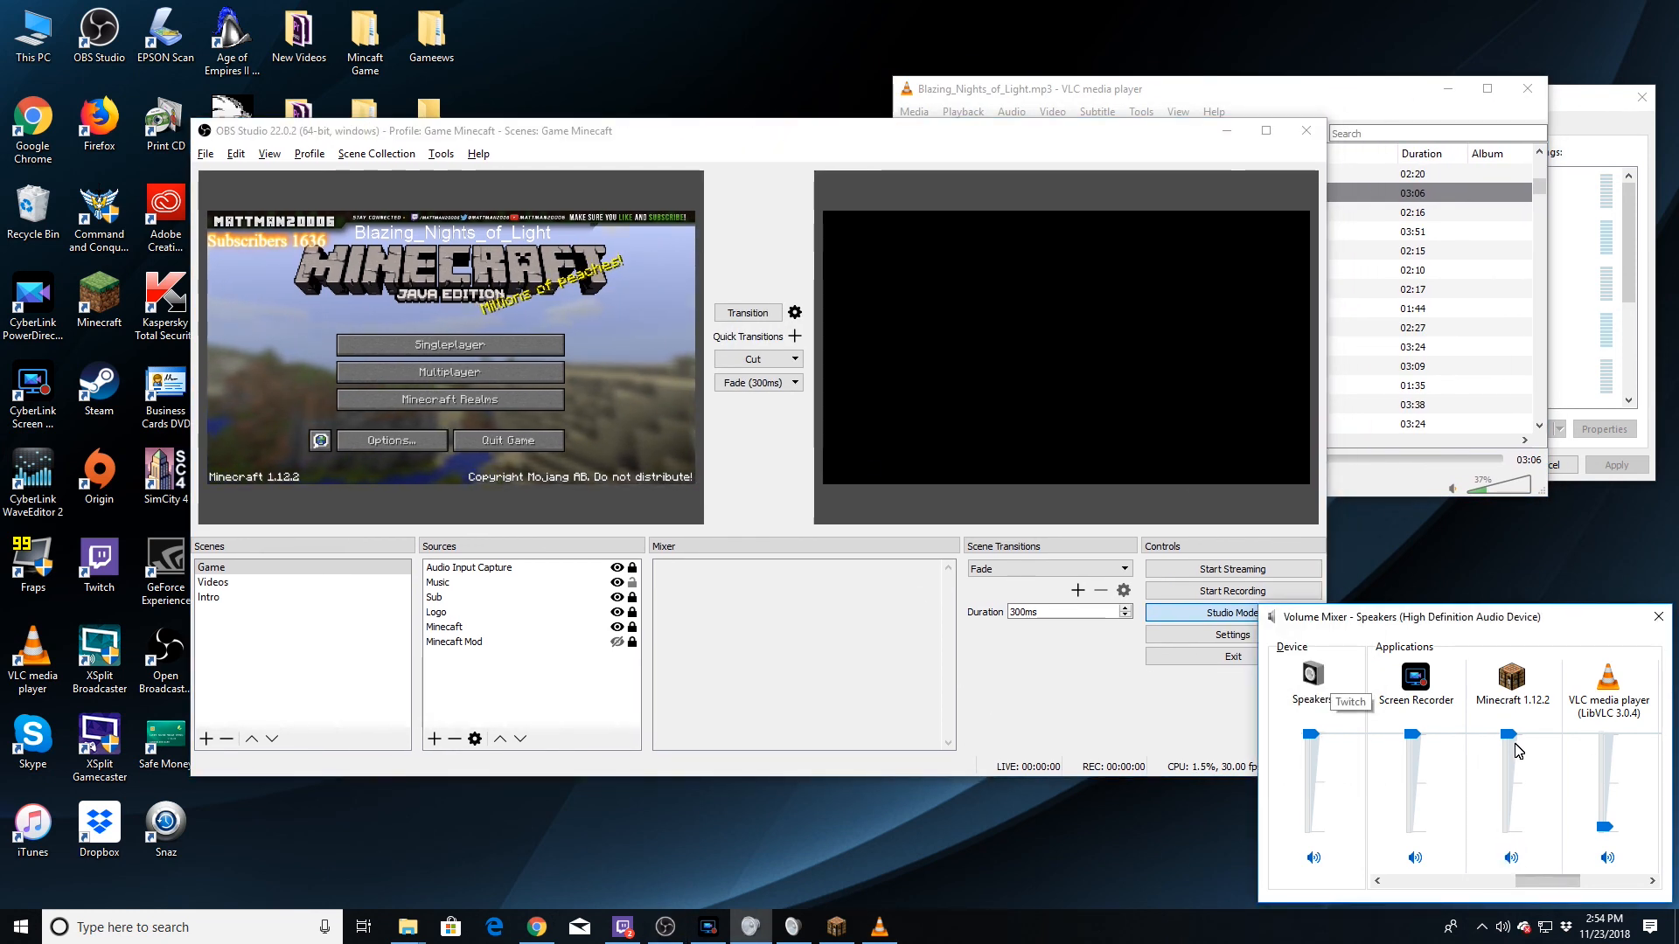
{"action": "left_click", "coordinate": [735, 603]}
{"action": "left_click", "coordinate": [815, 639]}
{"action": "left_click", "coordinate": [798, 648]}
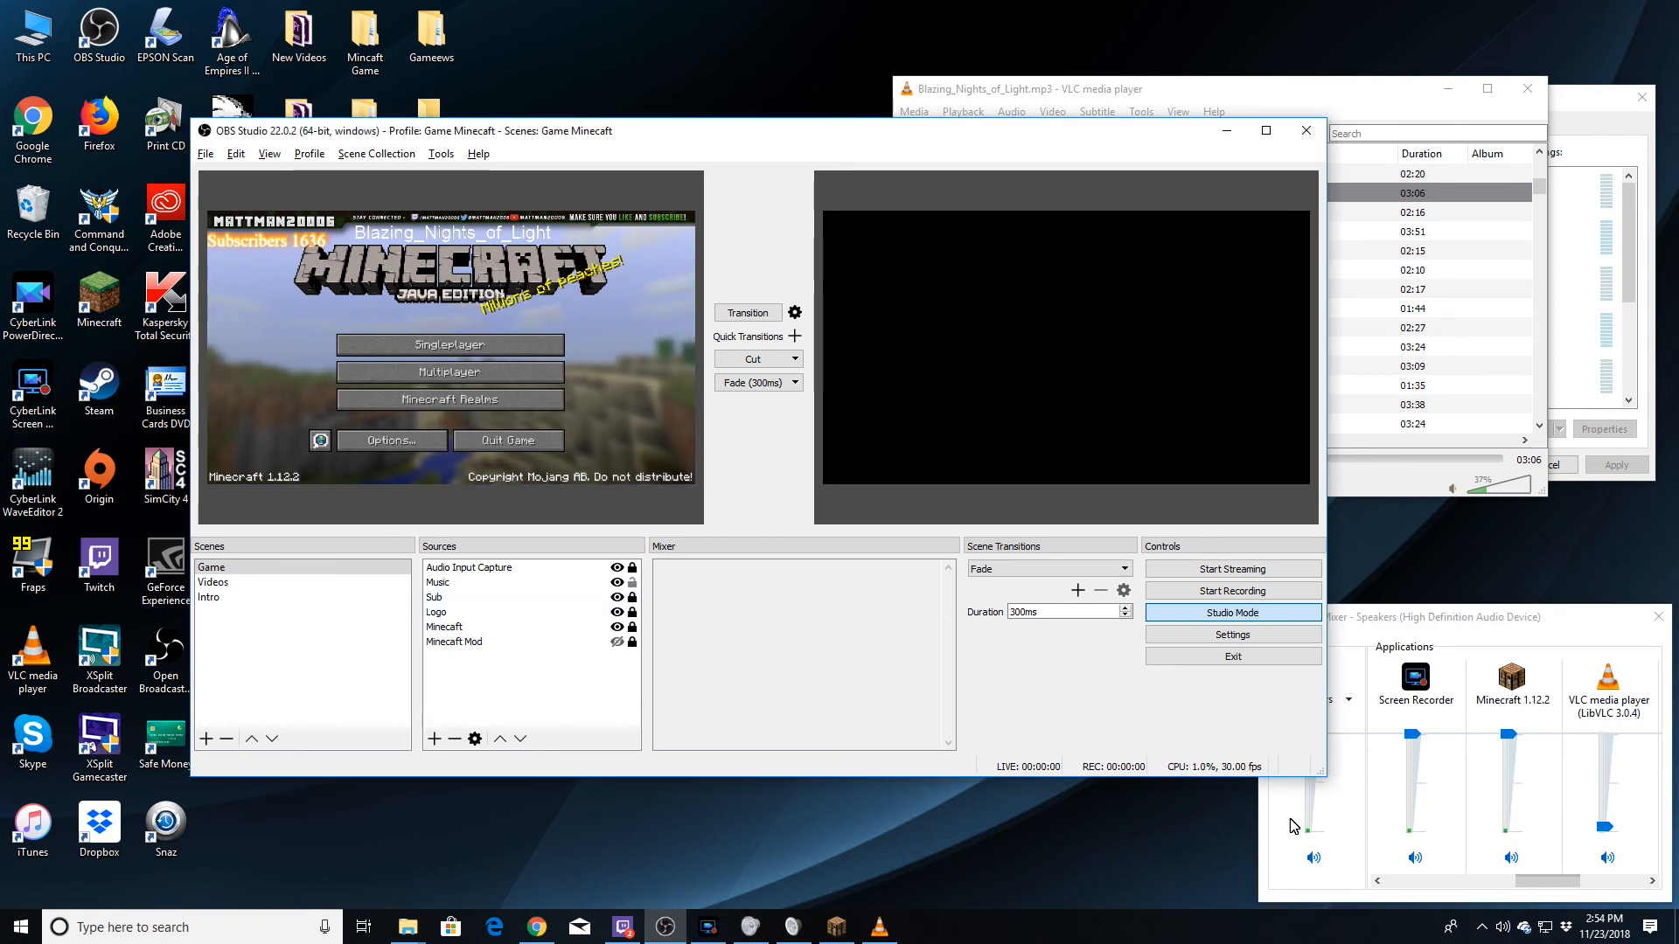
{"action": "left_click", "coordinate": [1508, 861]}
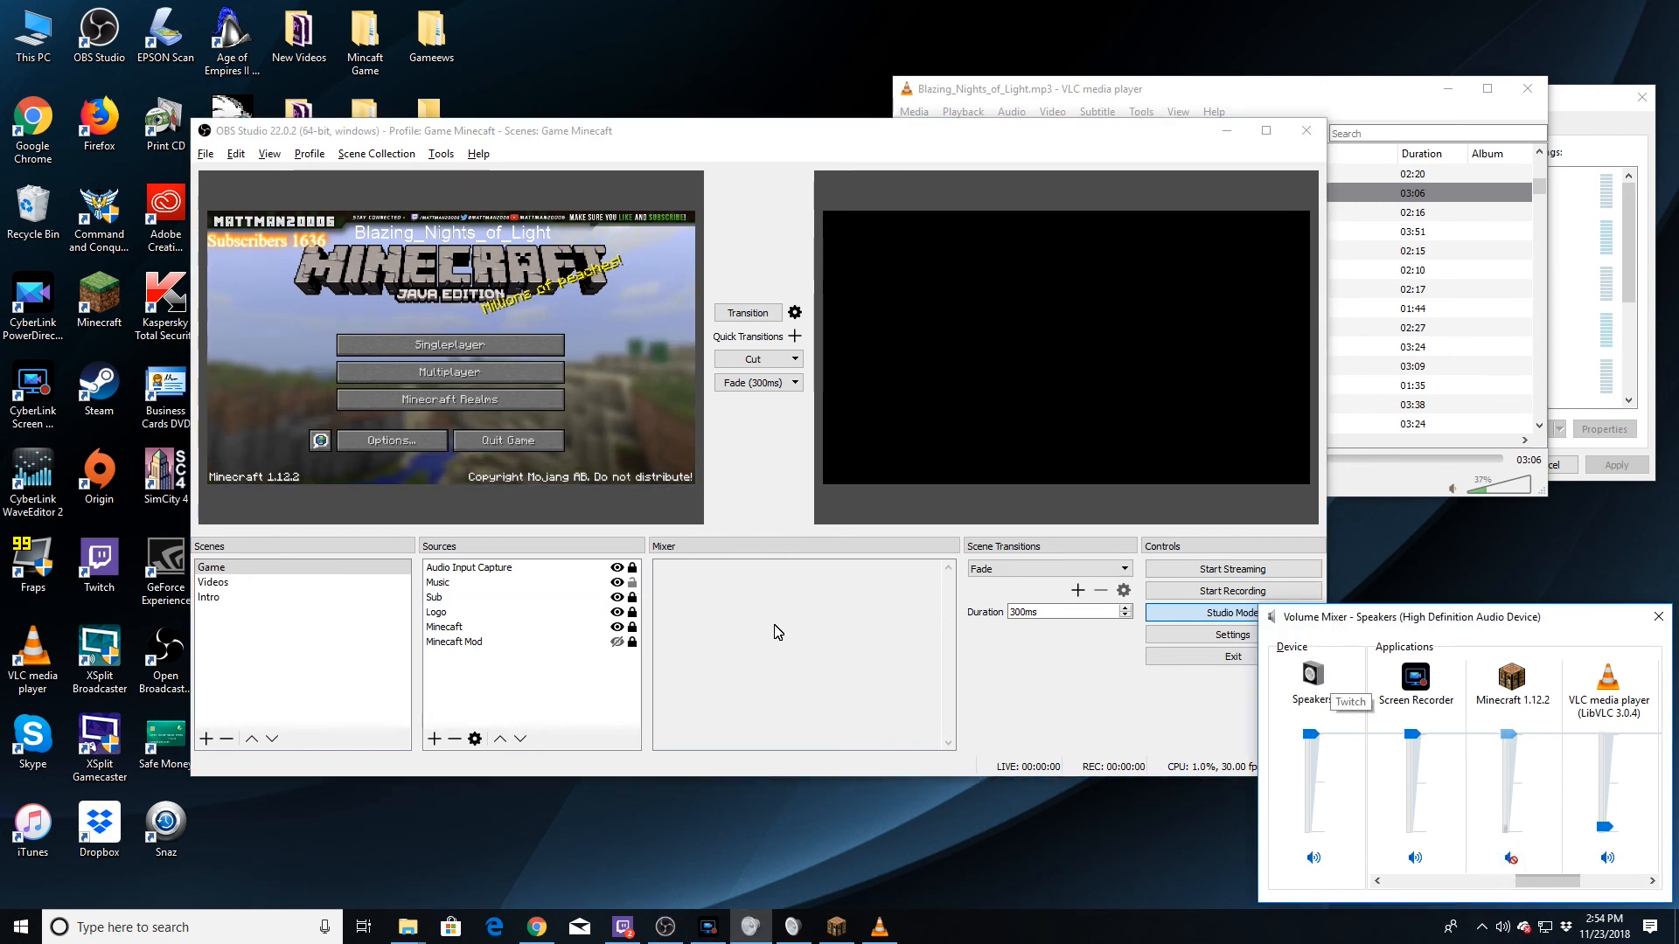
{"action": "left_click", "coordinate": [1123, 592]}
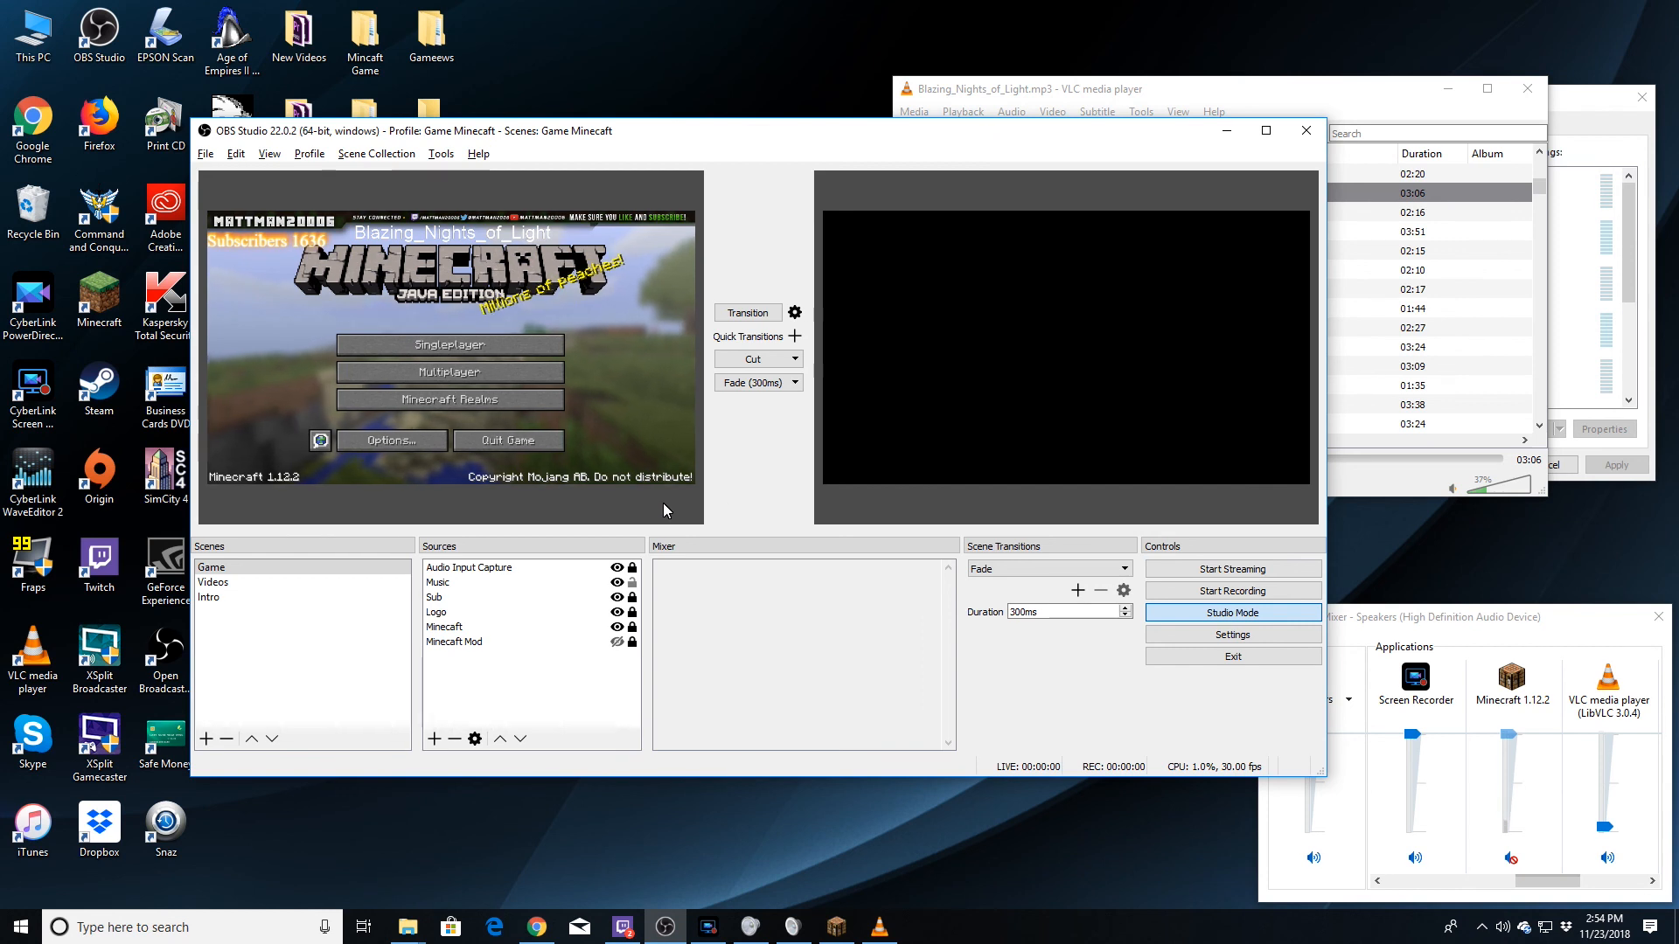
Hide the Audio Input Capture, Music, Sub and Logo sources in the Game scene, lock Music, and keep Minecaft visible.
{"action": "left_click", "coordinate": [617, 567]}
{"action": "left_click", "coordinate": [617, 584]}
{"action": "left_click", "coordinate": [616, 599]}
{"action": "left_click", "coordinate": [618, 582]}
{"action": "left_click", "coordinate": [629, 568]}
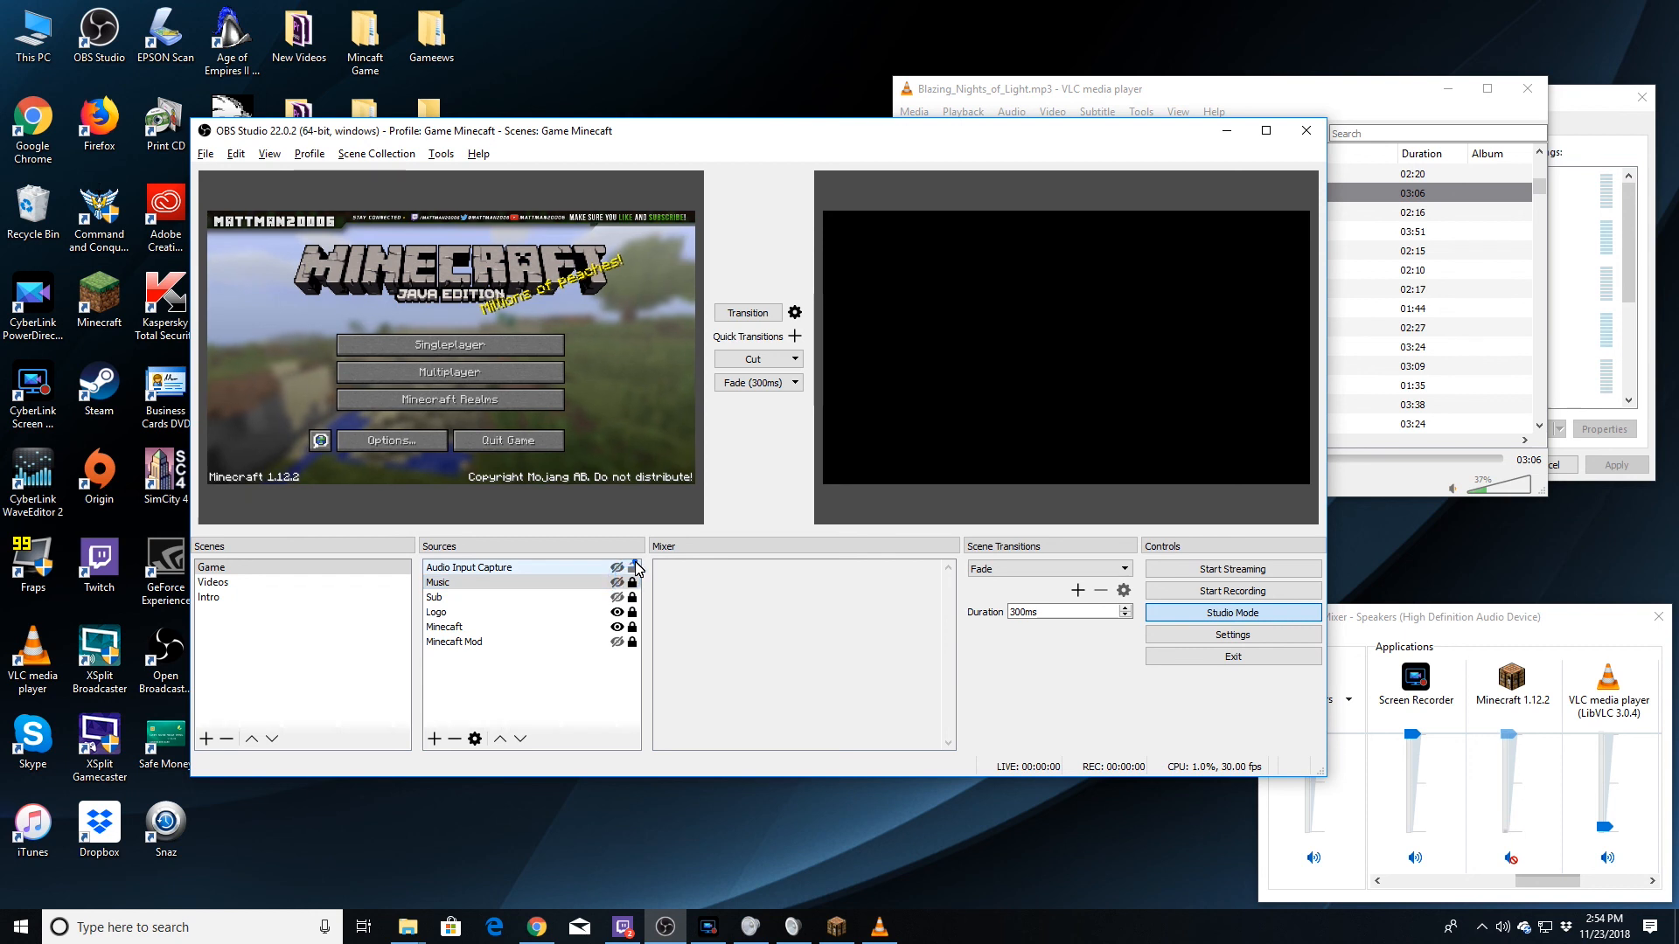
{"action": "left_click", "coordinate": [617, 612]}
{"action": "left_click", "coordinate": [617, 626]}
{"action": "left_click", "coordinate": [617, 627]}
Move the VLC window out from behind OBS so its playlist shows, and reposition the OBS window beside it.
{"action": "left_click_drag", "start_coordinate": [1048, 142], "coordinate": [1073, 139]}
{"action": "left_click_drag", "start_coordinate": [1143, 92], "coordinate": [1325, 124]}
{"action": "left_click_drag", "start_coordinate": [853, 131], "coordinate": [773, 126]}
{"action": "mouse_move", "coordinate": [881, 140]}
{"action": "left_mouse_down"}
{"action": "mouse_move", "coordinate": [843, 158]}
{"action": "mouse_move", "coordinate": [888, 155]}
{"action": "left_mouse_up"}
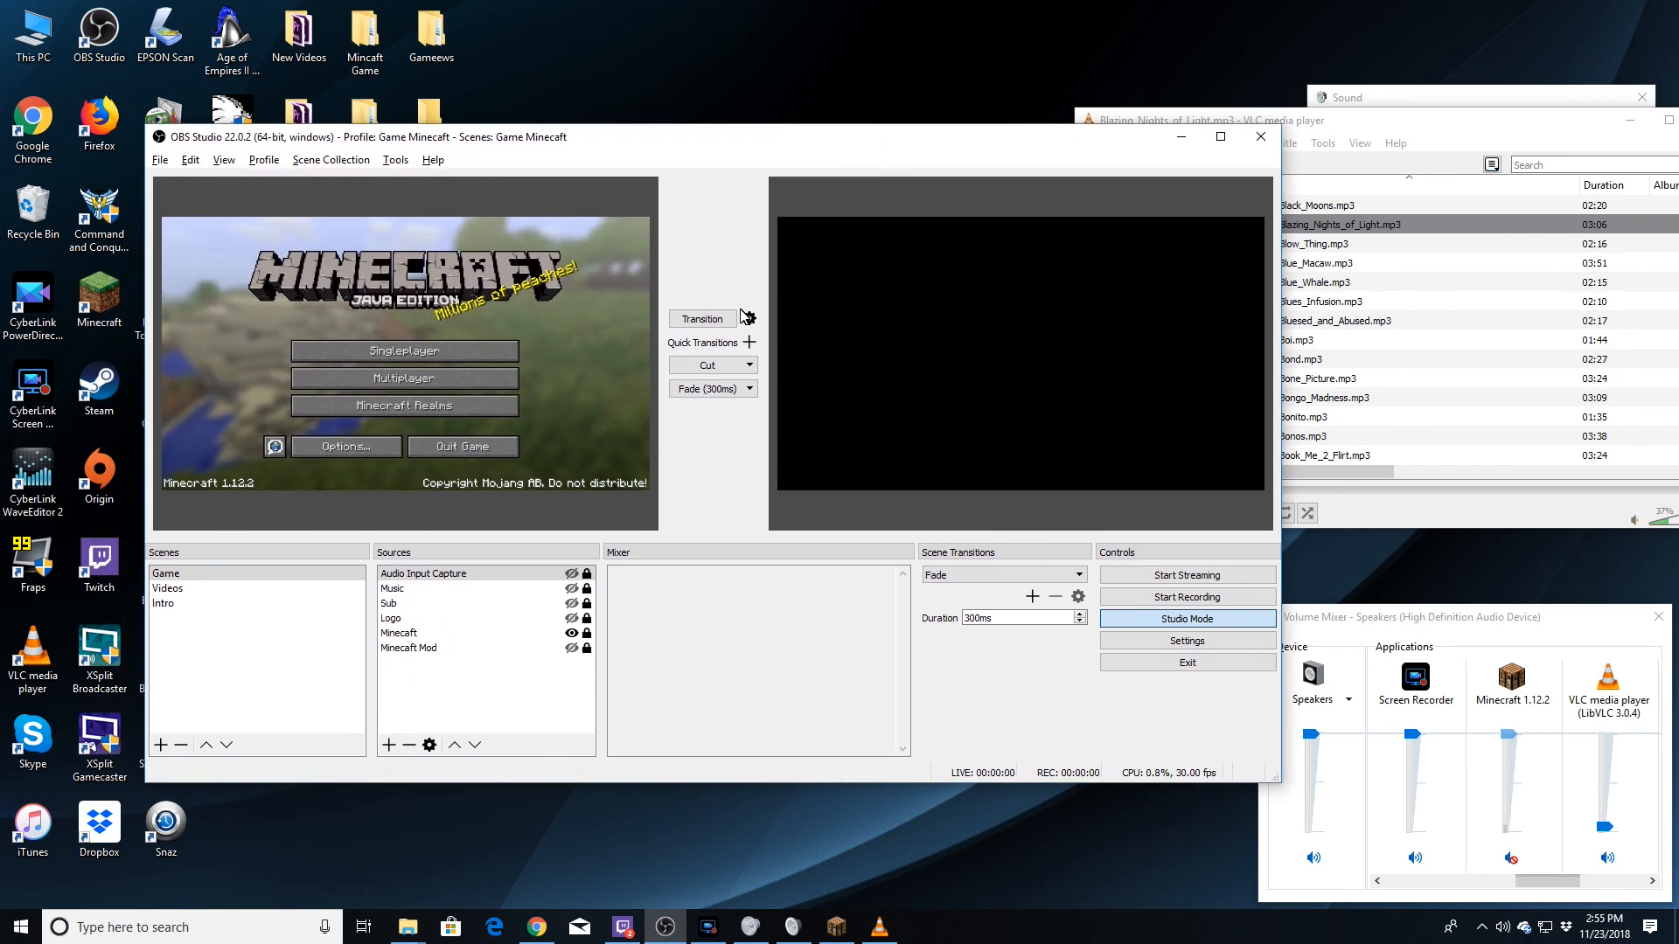